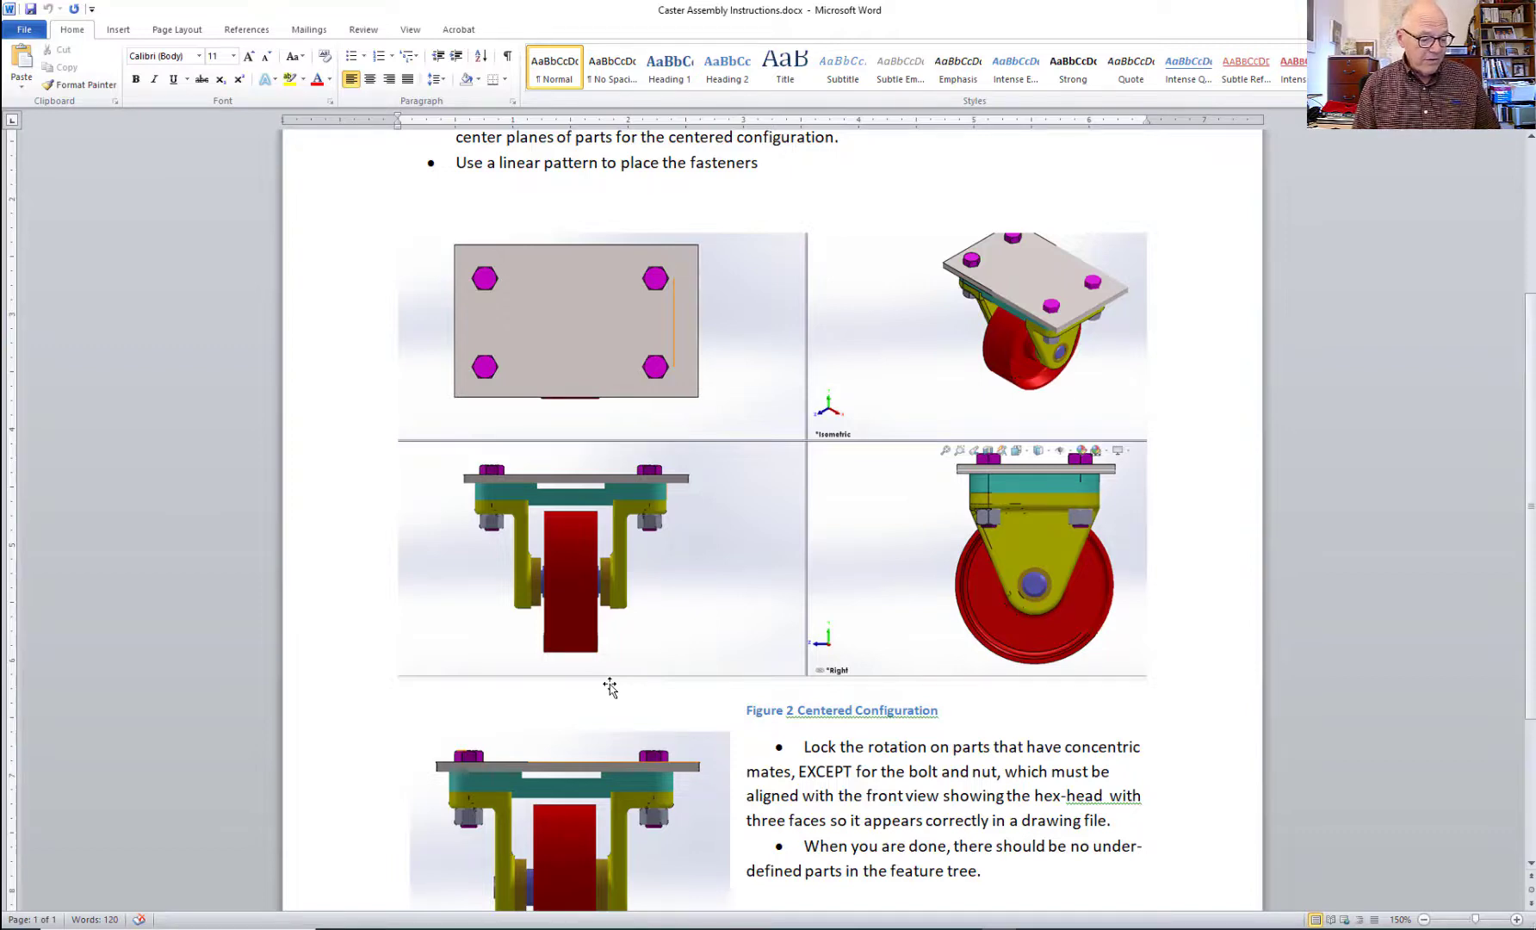
- Switch to SOLIDWORKS and insert CasterTopPlate2019 as the first component, fixed at the assembly origin
{"action": "key", "text": "alt+Tab"}
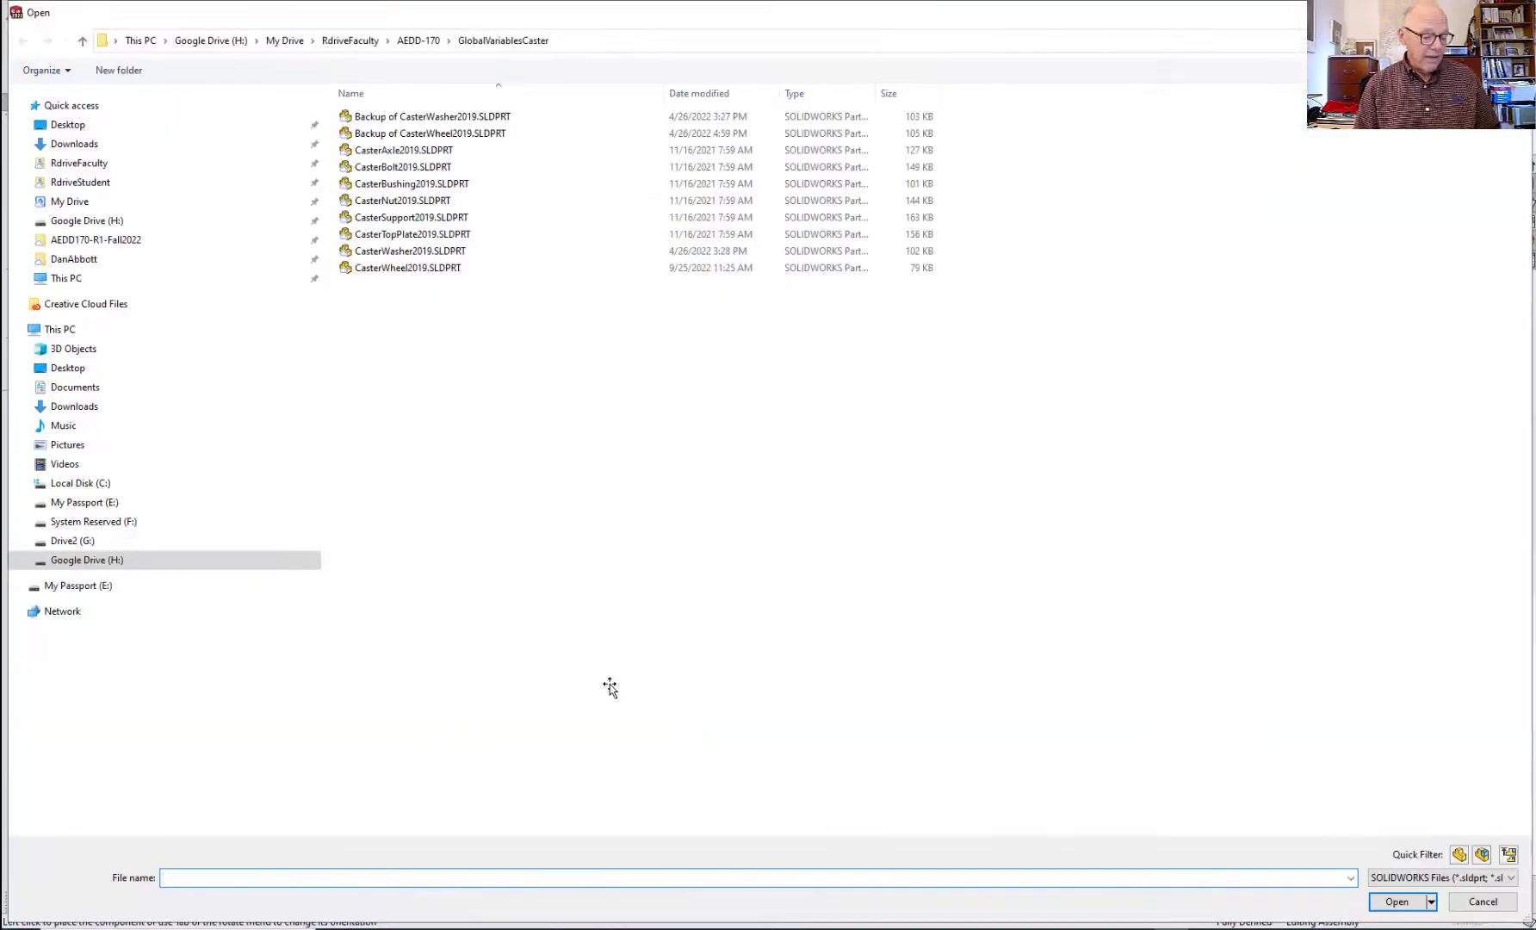
{"action": "double_click", "coordinate": [396, 235]}
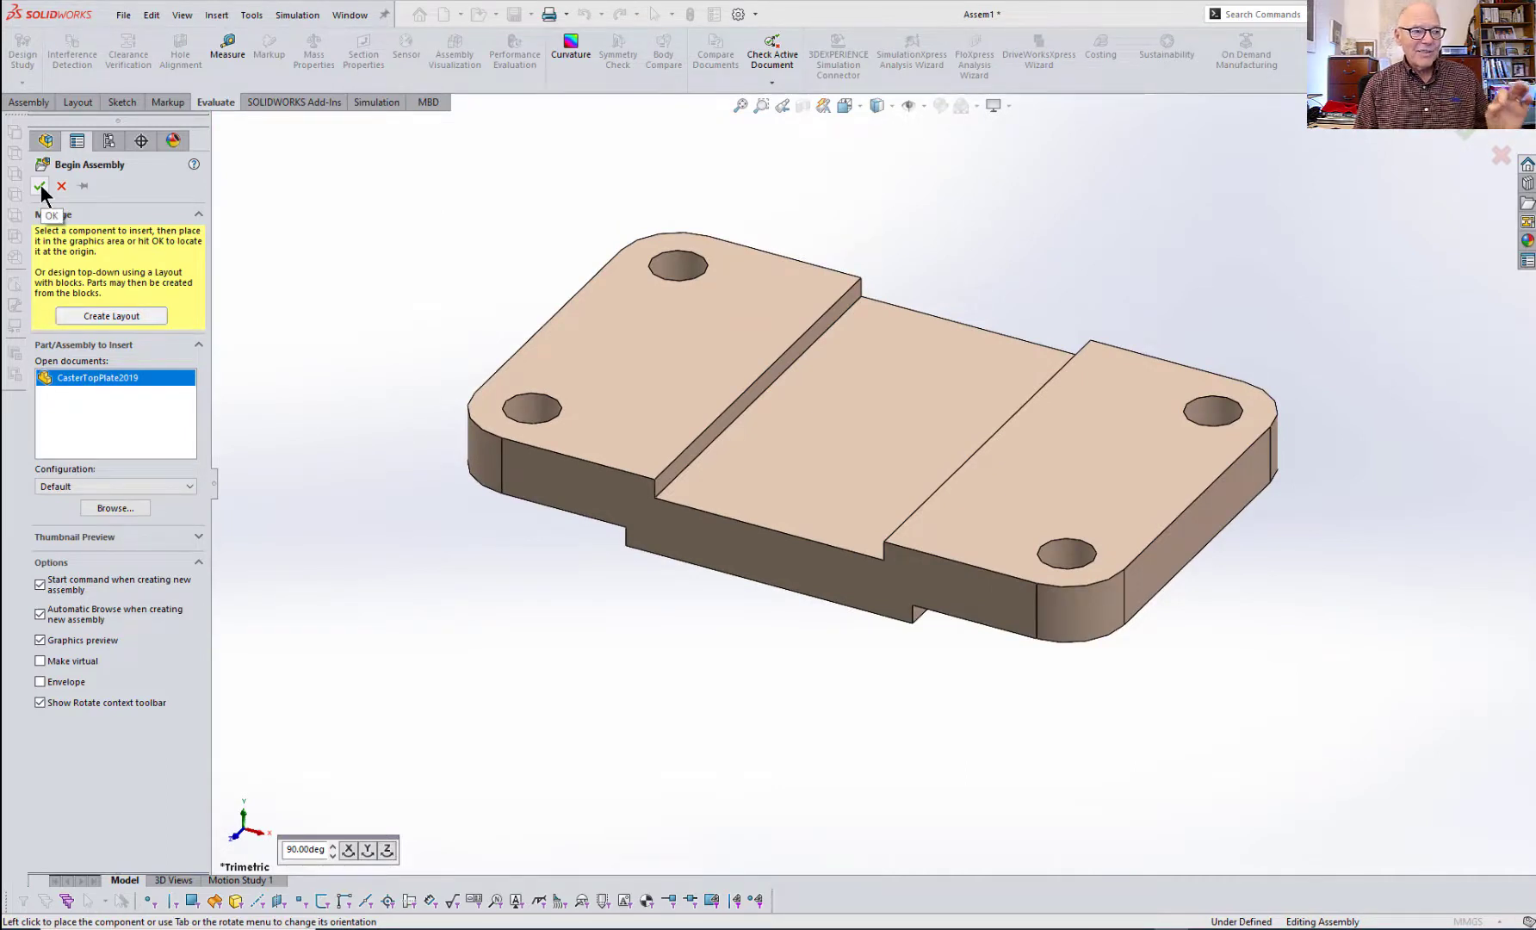
{"action": "left_click", "coordinate": [41, 185]}
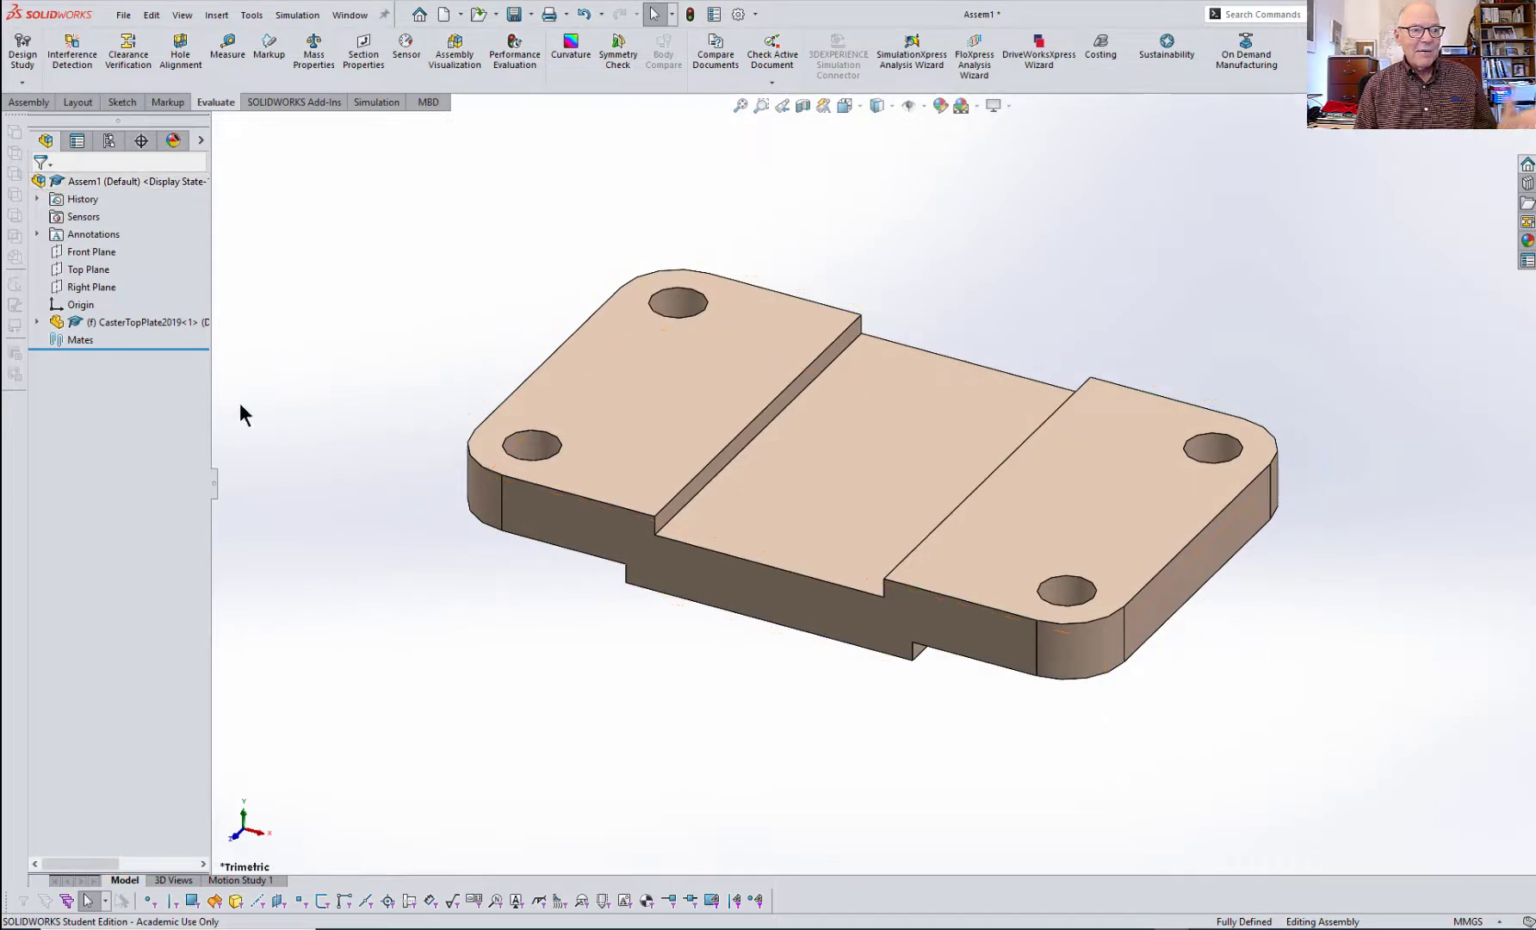
- Compare the assembly's origin with the top plate's own origin and examine the component options available for the plate
{"action": "left_click", "coordinate": [75, 308]}
{"action": "middle_click_drag", "start_coordinate": [600, 730], "coordinate": [617, 604]}
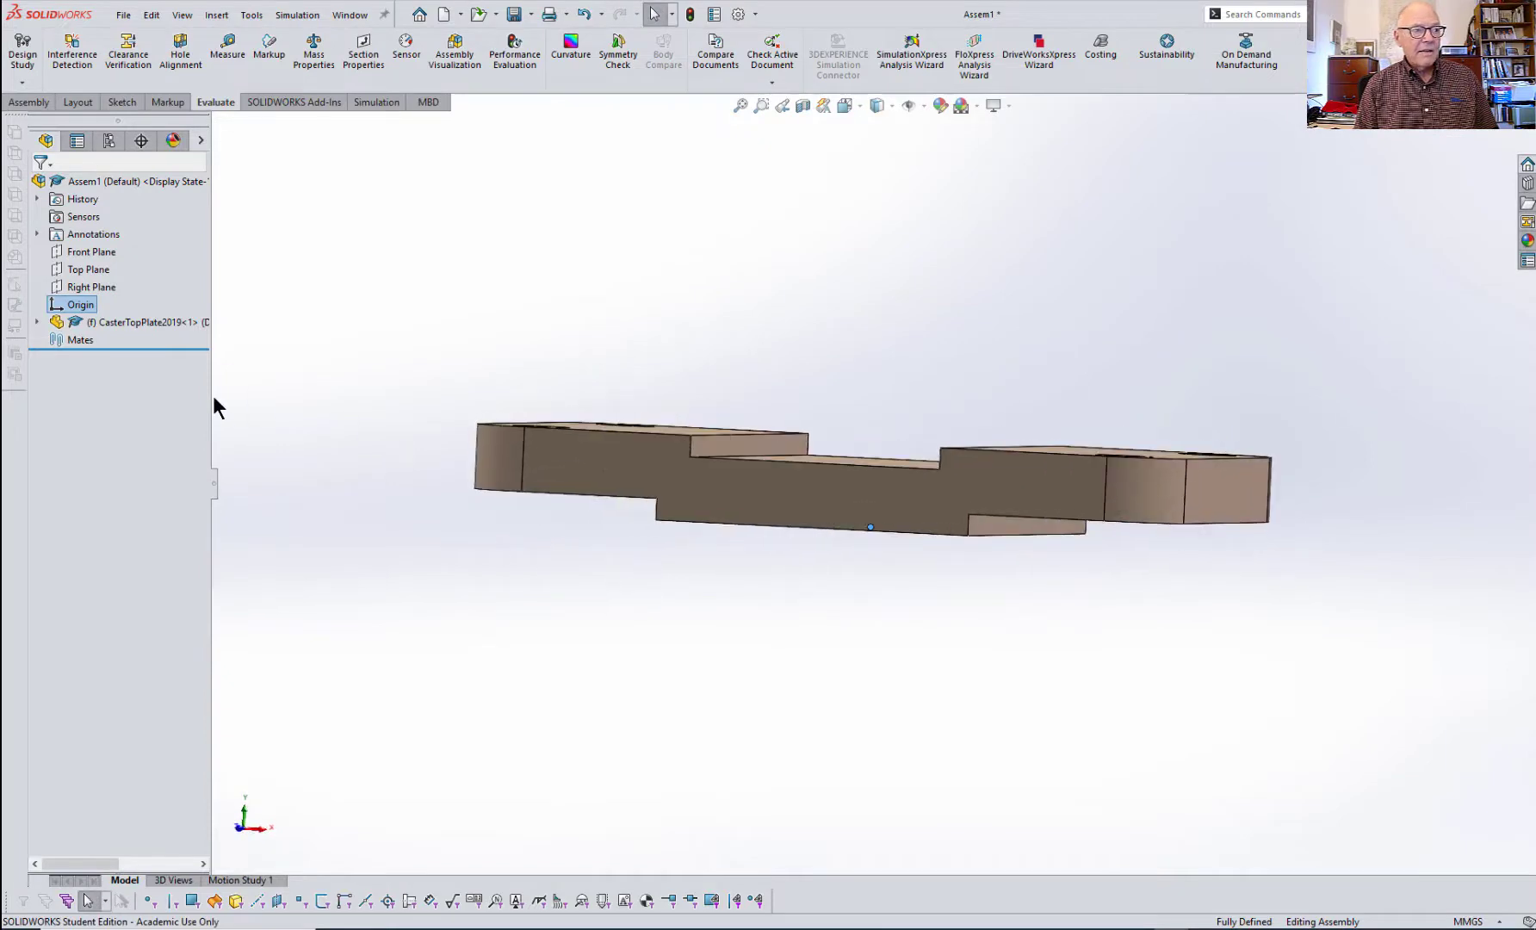
{"action": "left_click", "coordinate": [37, 322]}
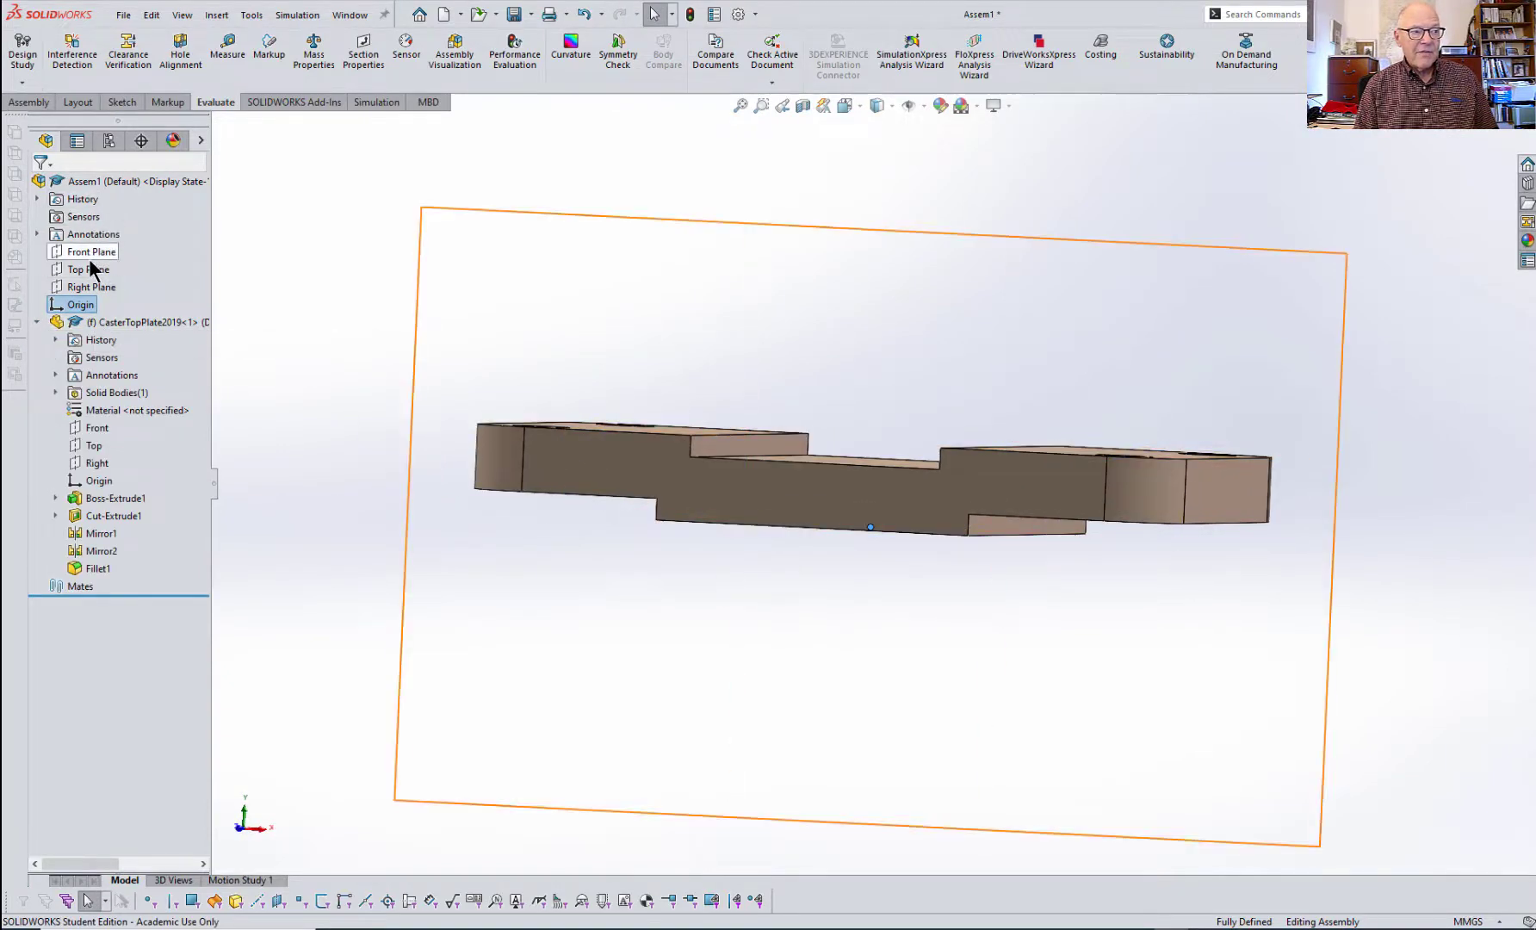
{"action": "left_click", "coordinate": [98, 484]}
{"action": "left_click", "coordinate": [80, 308]}
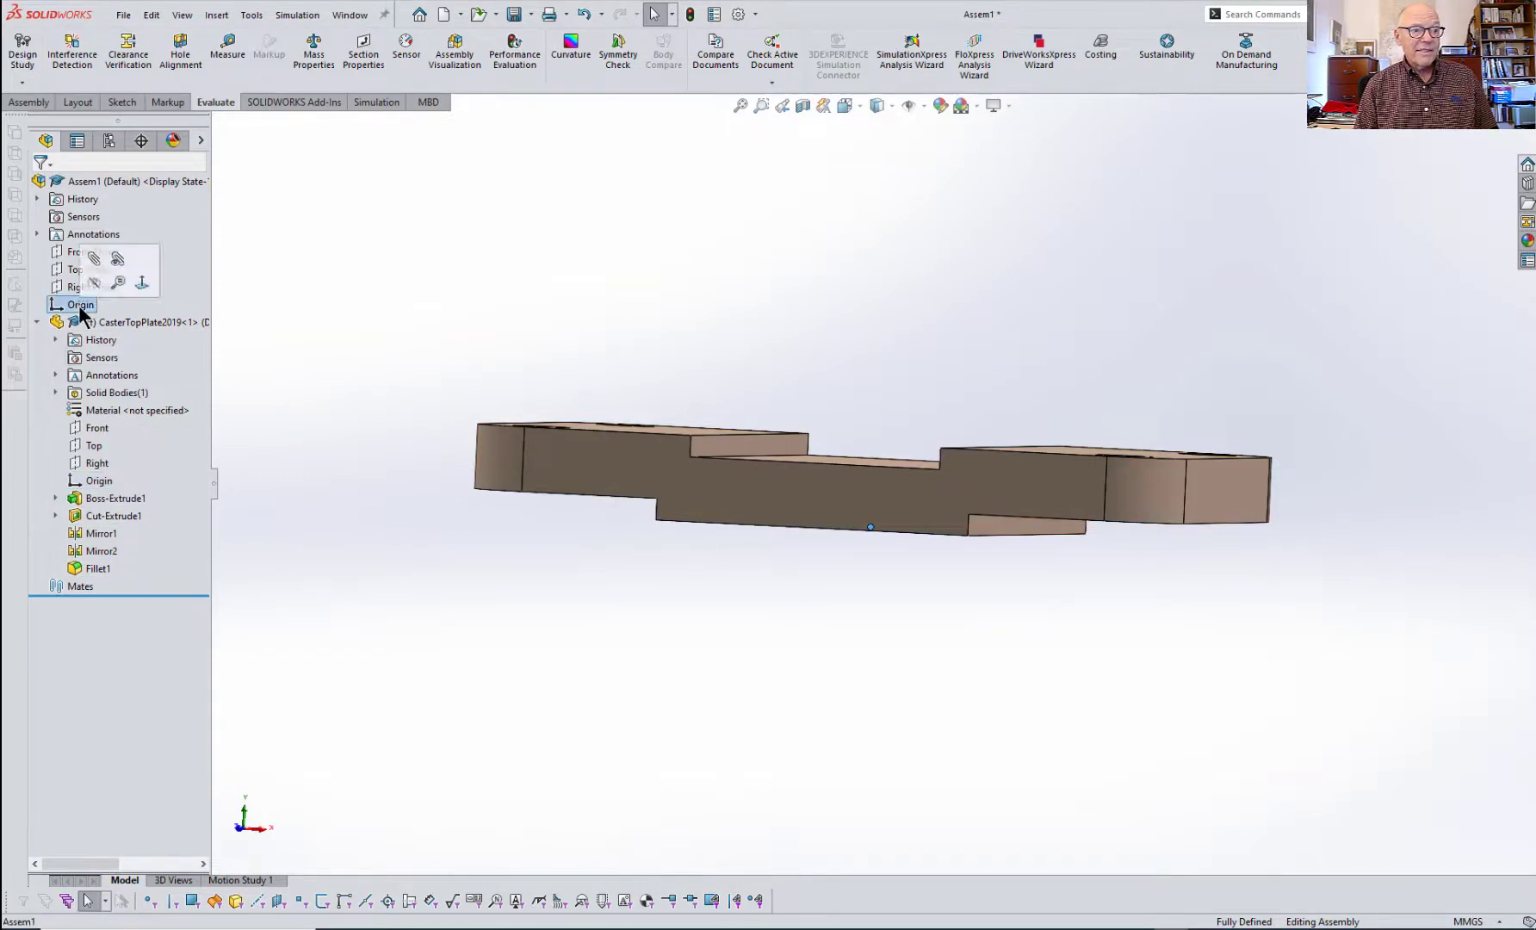
{"action": "left_click", "coordinate": [427, 588]}
{"action": "middle_click_drag", "start_coordinate": [503, 673], "coordinate": [391, 748]}
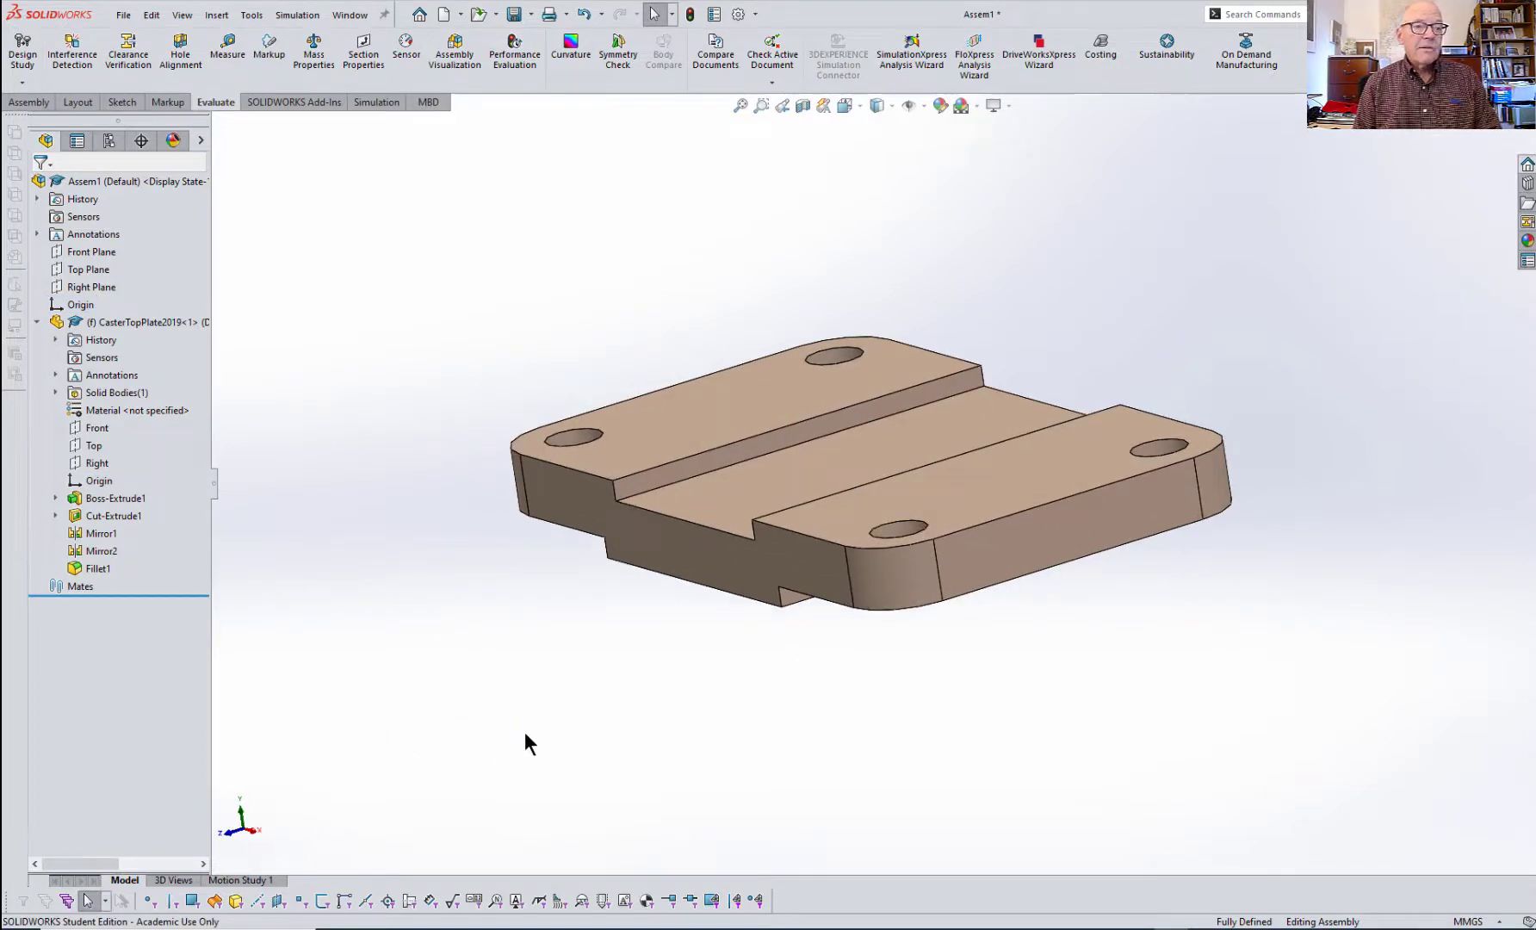
{"action": "mouse_move", "coordinate": [581, 737]}
{"action": "middle_mouse_down"}
{"action": "mouse_move", "coordinate": [614, 707]}
{"action": "mouse_move", "coordinate": [565, 745]}
{"action": "middle_mouse_up"}
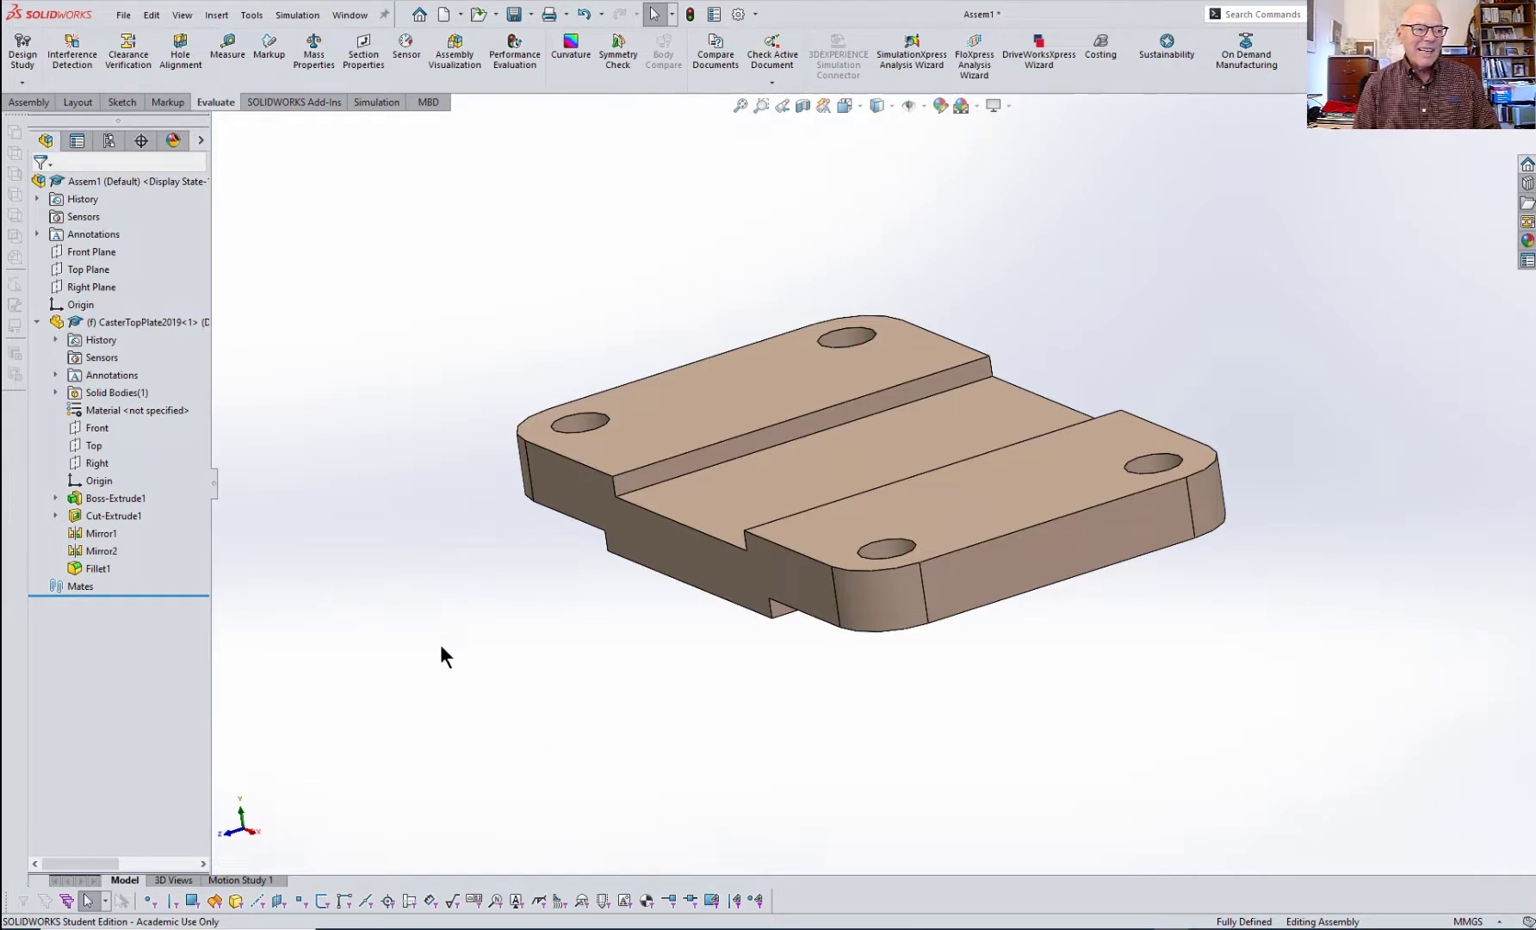
{"action": "right_click", "coordinate": [92, 322]}
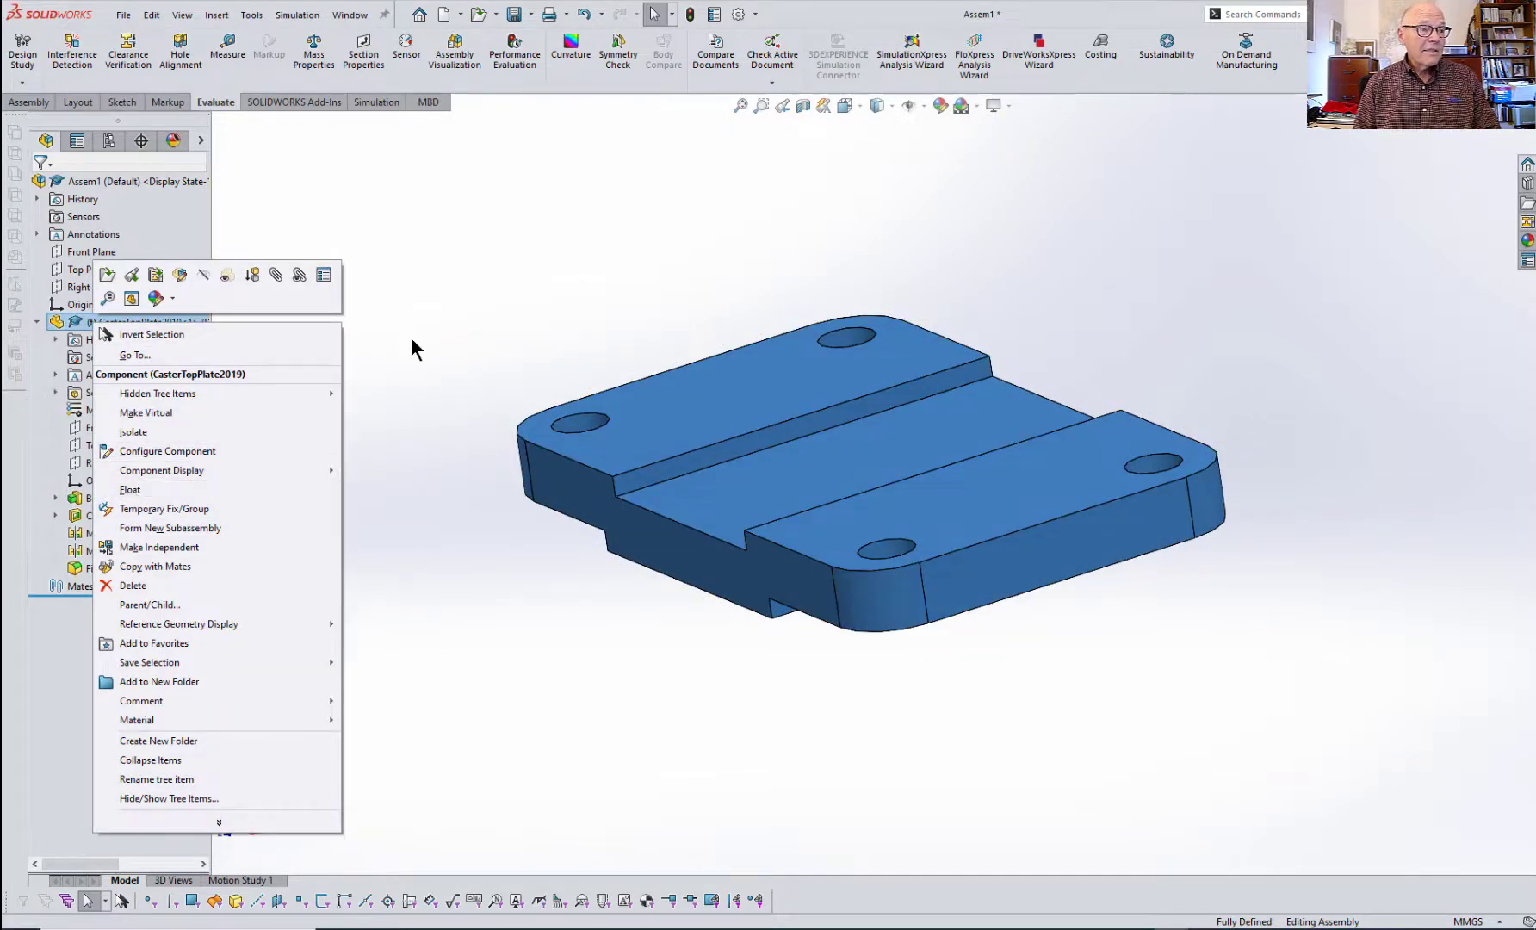
{"action": "left_click", "coordinate": [487, 250]}
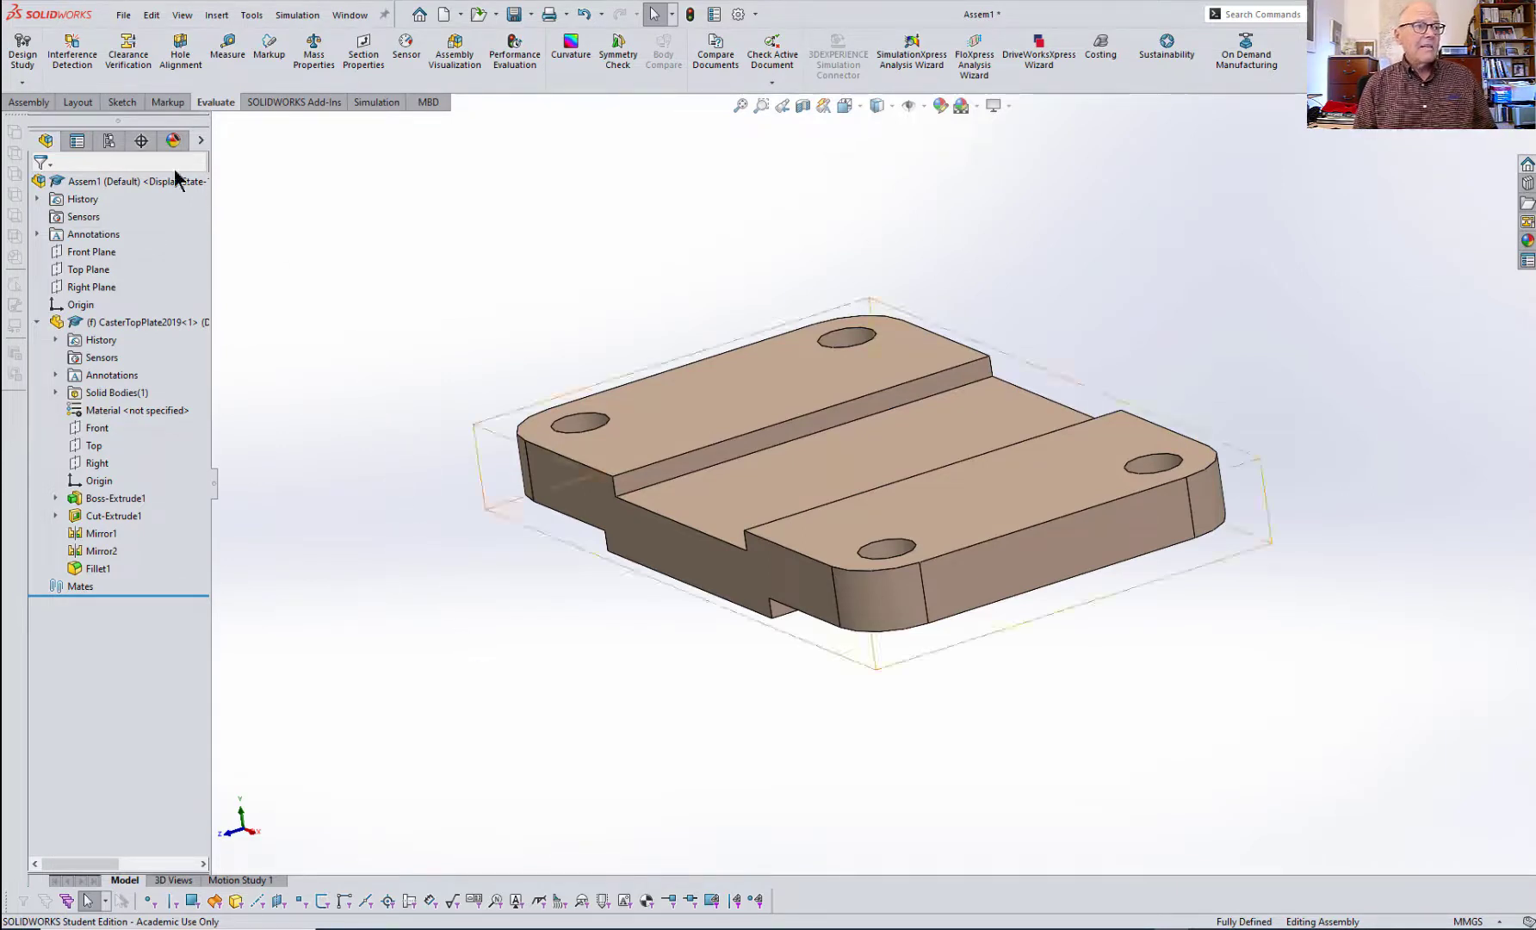
- Load the CasterAxle2019, CasterBolt2019, CasterBushing2019, CasterNut2019, CasterSupport2019, CasterWasher2019 and CasterWheel2019 parts together for insertion into the assembly
{"action": "left_click", "coordinate": [25, 102]}
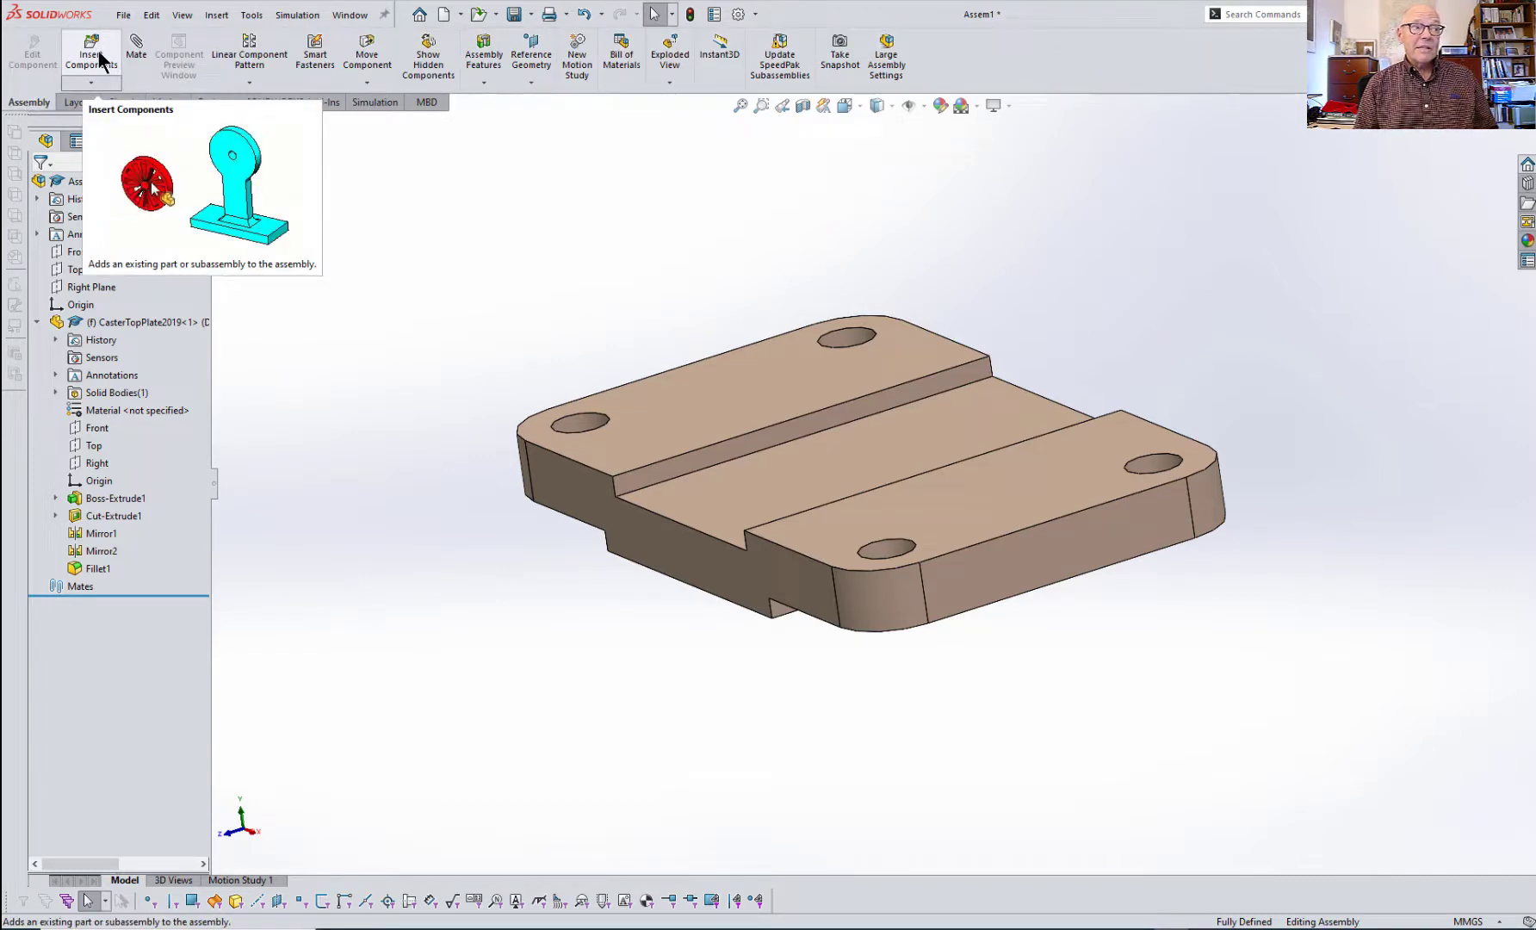
{"action": "left_click", "coordinate": [90, 82]}
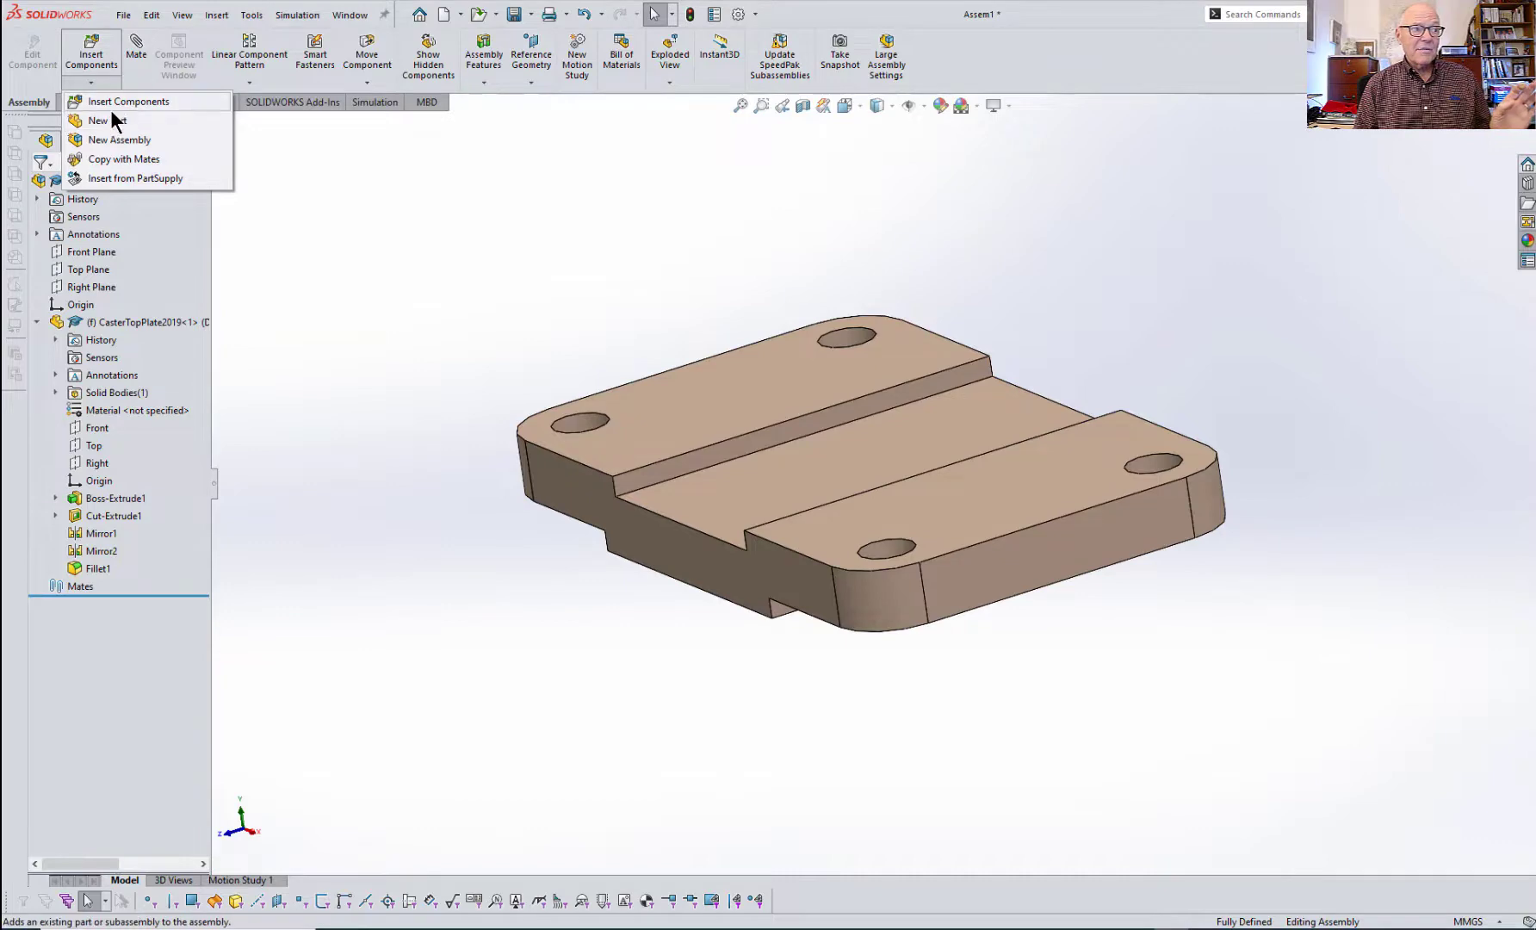
{"action": "left_click", "coordinate": [112, 102]}
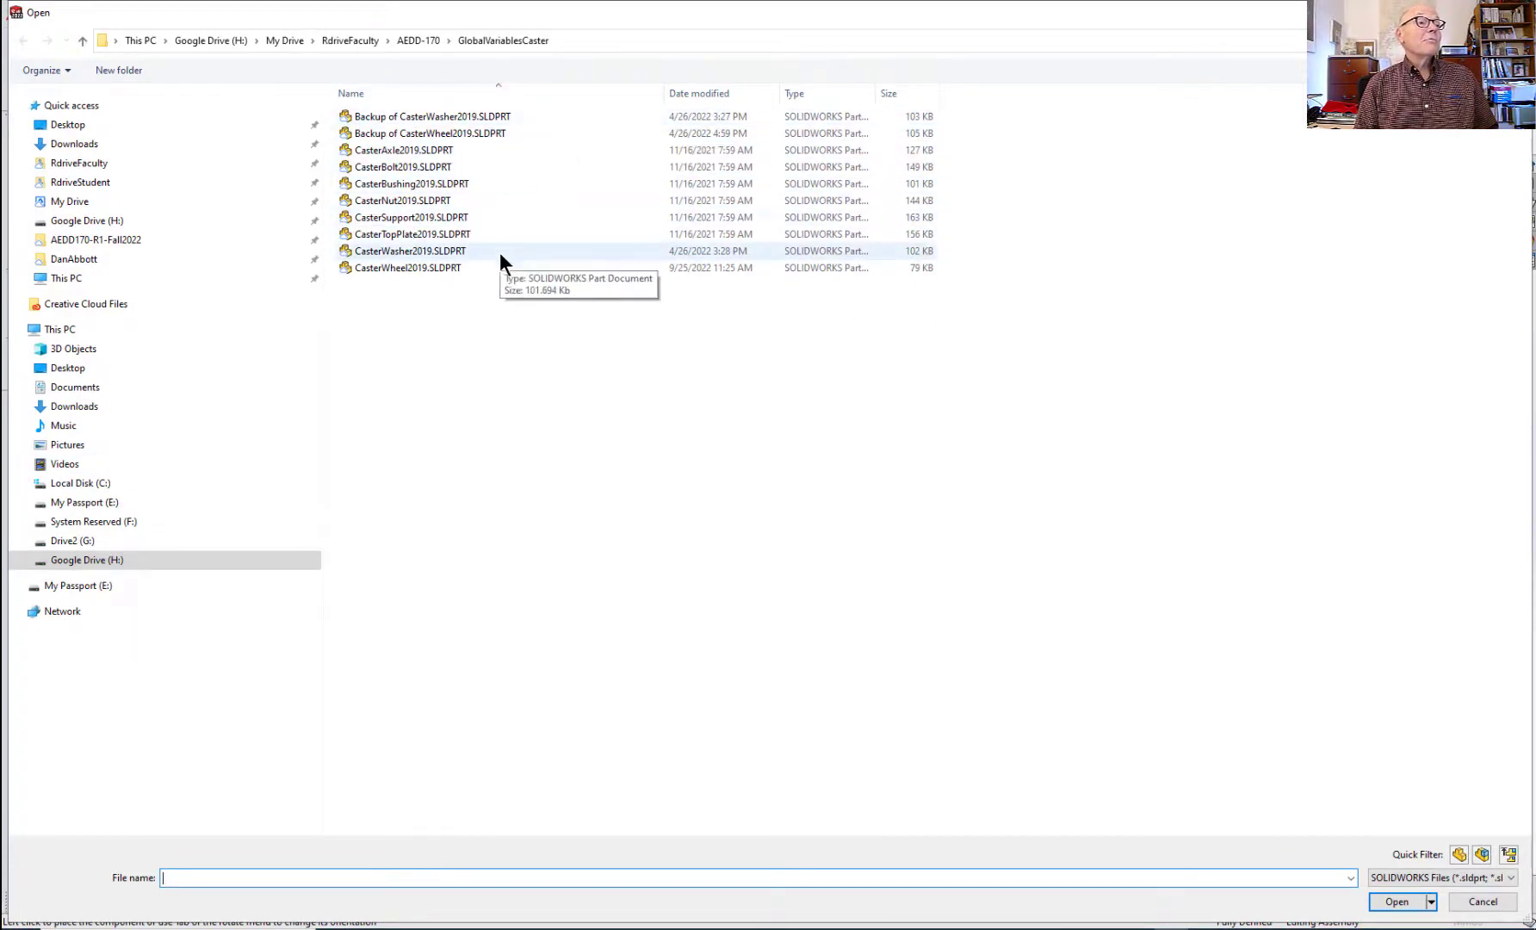
{"action": "left_click", "coordinate": [381, 268]}
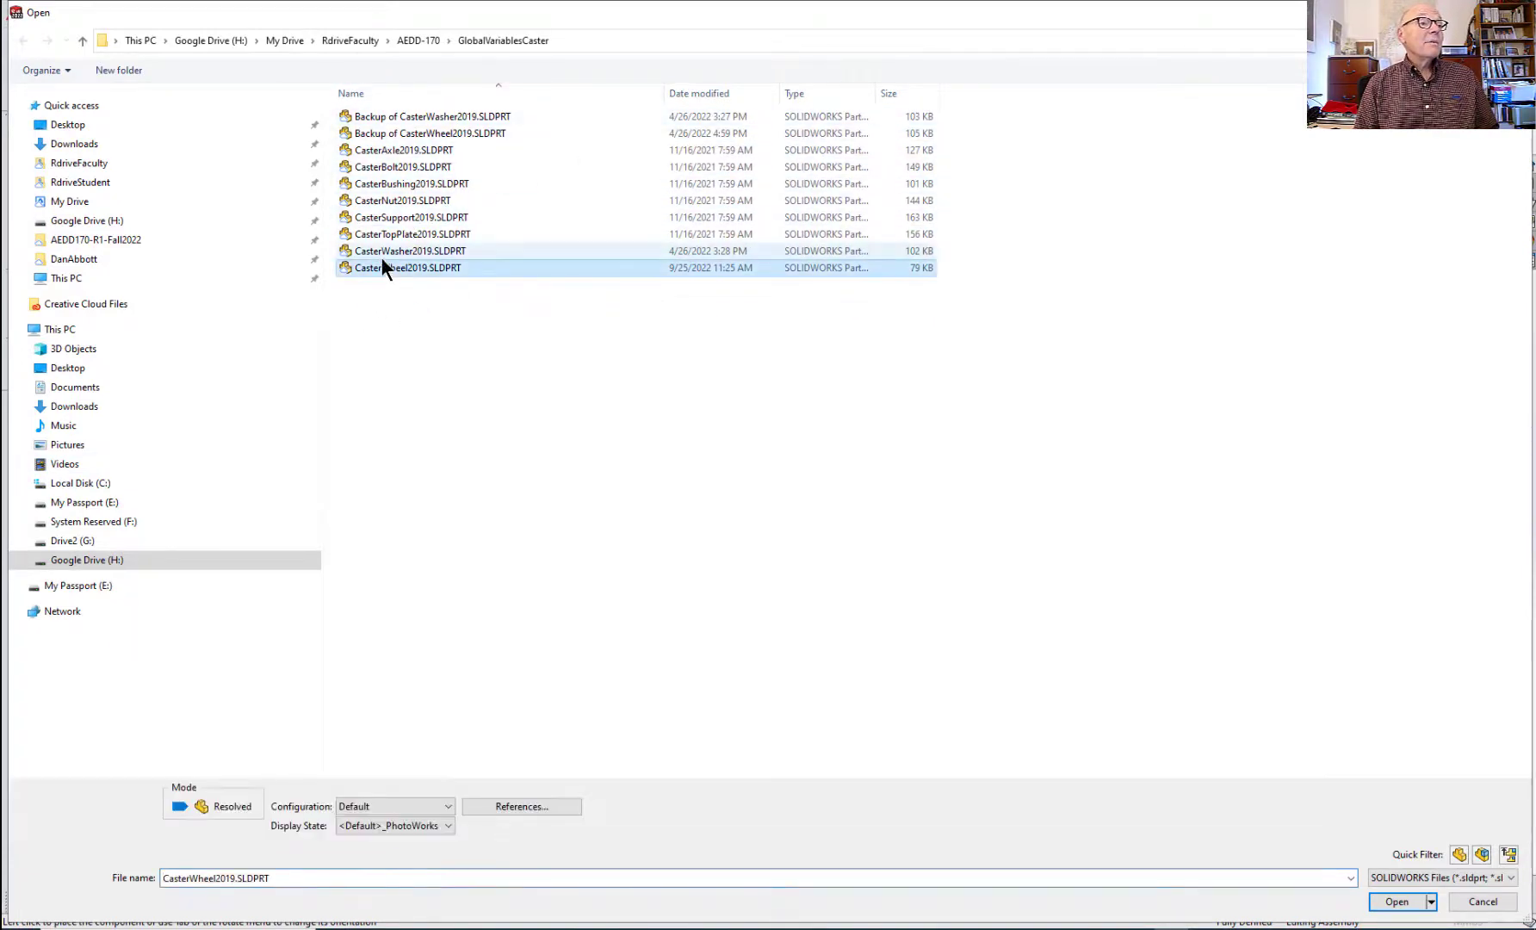
{"action": "left_click", "coordinate": [380, 253], "text": "ctrl"}
{"action": "left_click", "coordinate": [406, 216], "text": "ctrl"}
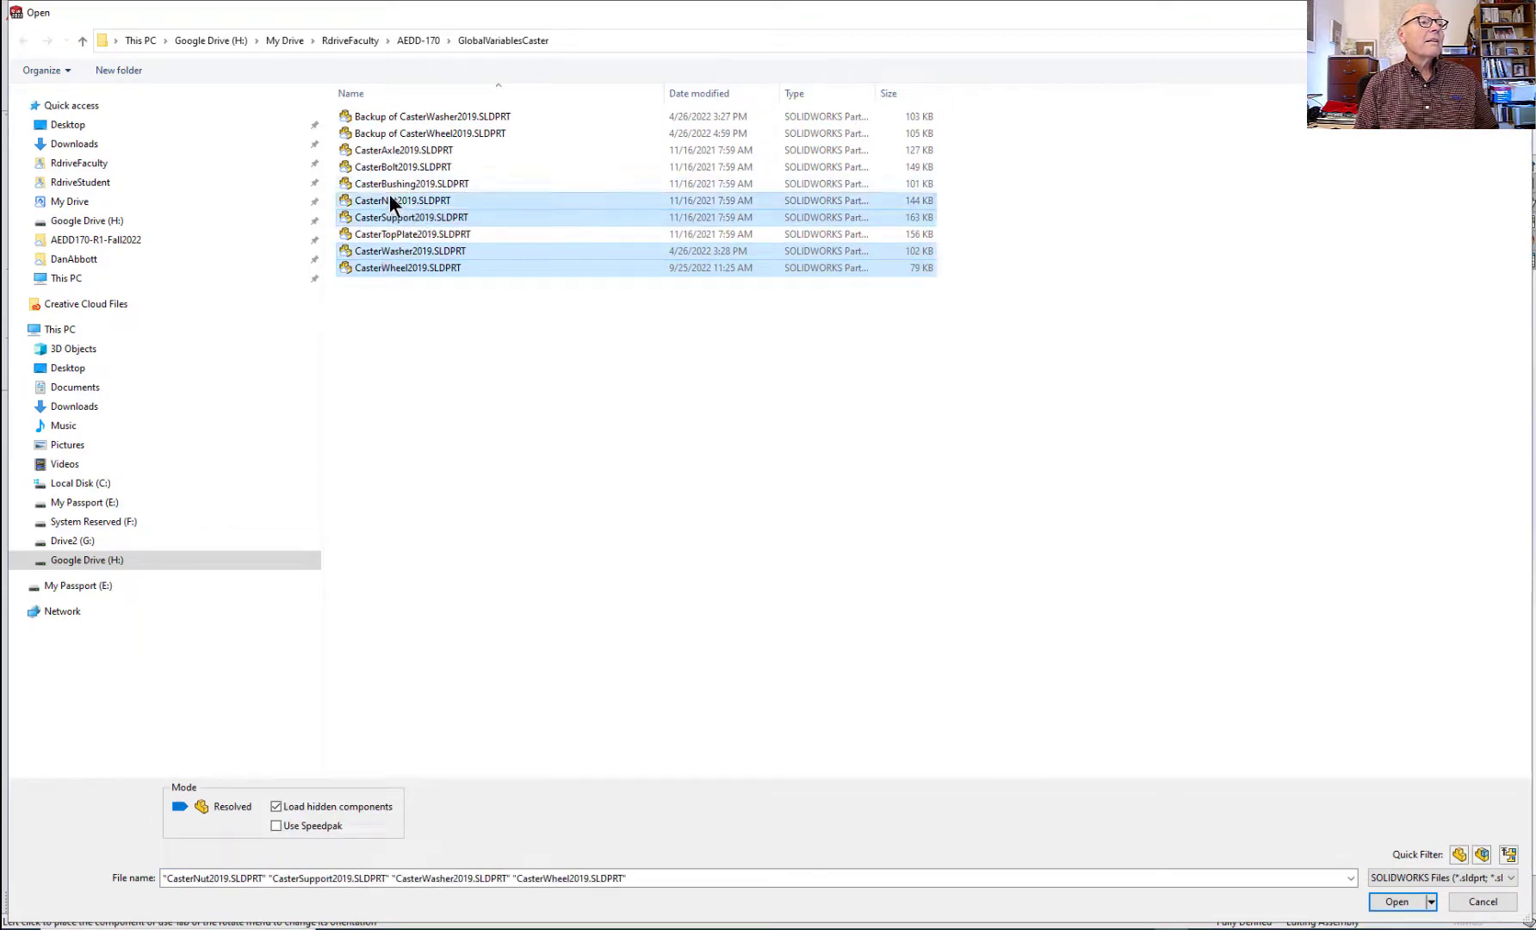
{"action": "left_click", "coordinate": [397, 200], "text": "ctrl"}
{"action": "left_click", "coordinate": [398, 179], "text": "ctrl"}
{"action": "left_click", "coordinate": [398, 168], "text": "ctrl"}
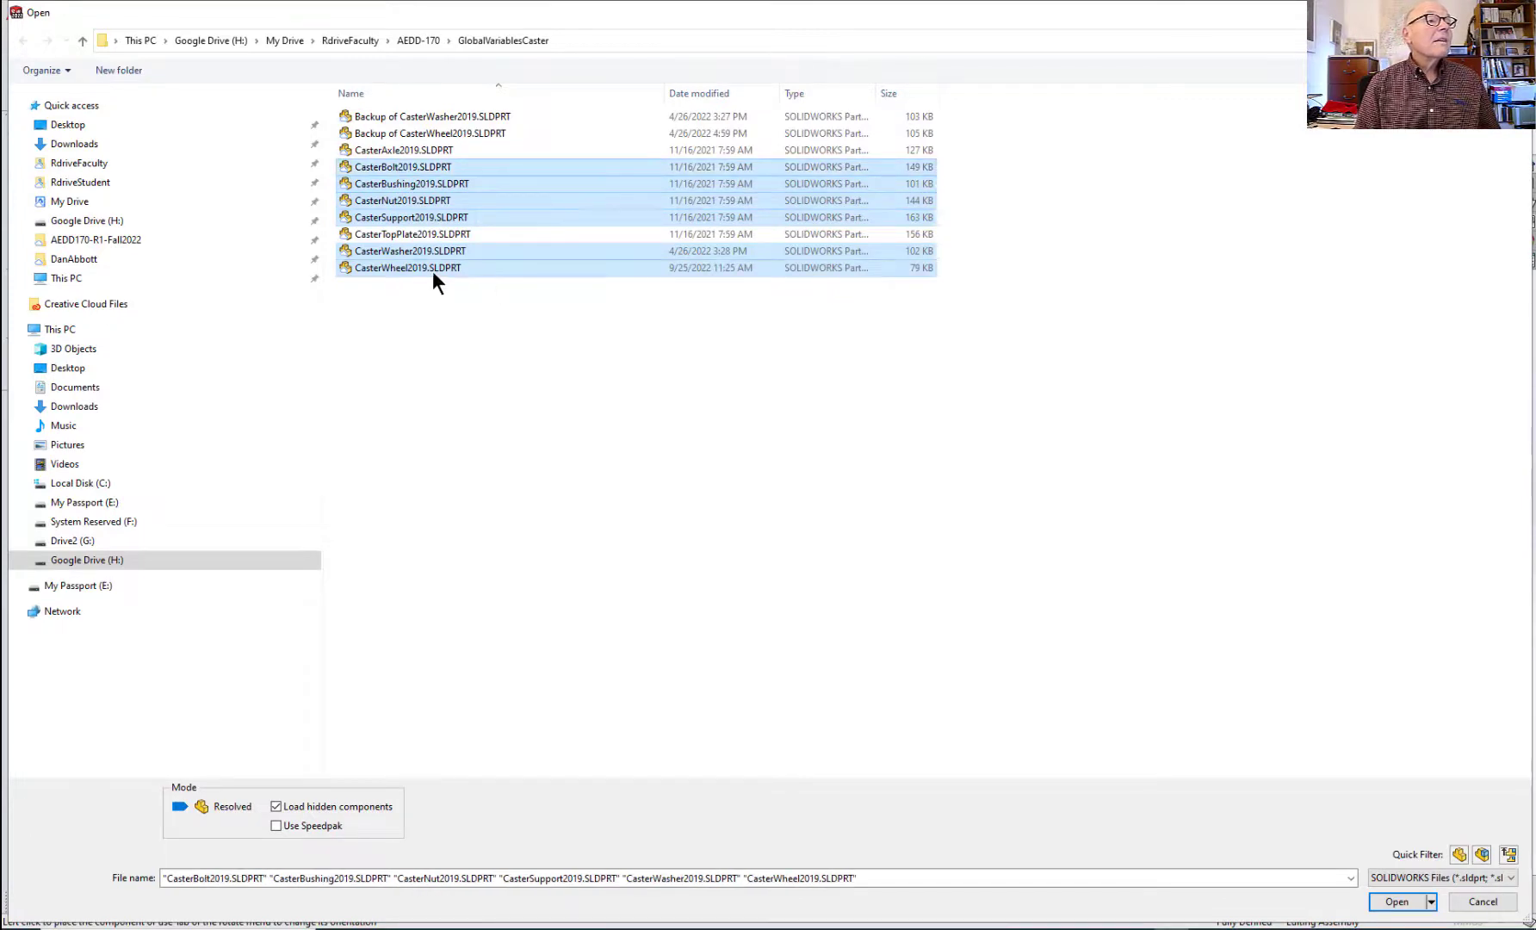
{"action": "left_click", "coordinate": [373, 153], "text": "ctrl"}
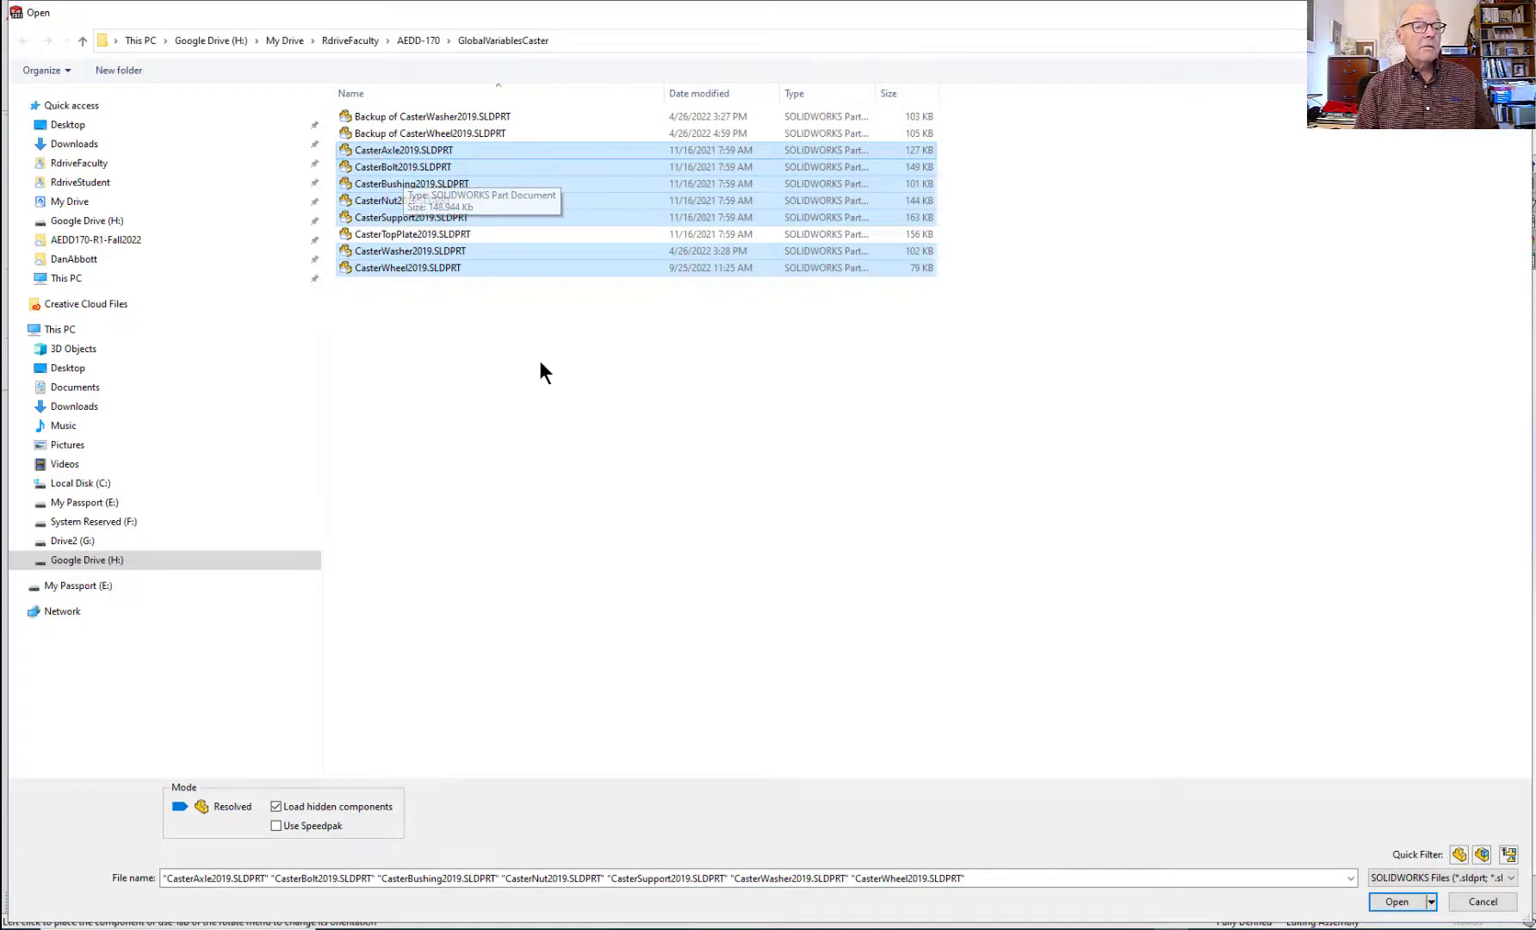
{"action": "left_click", "coordinate": [1417, 904]}
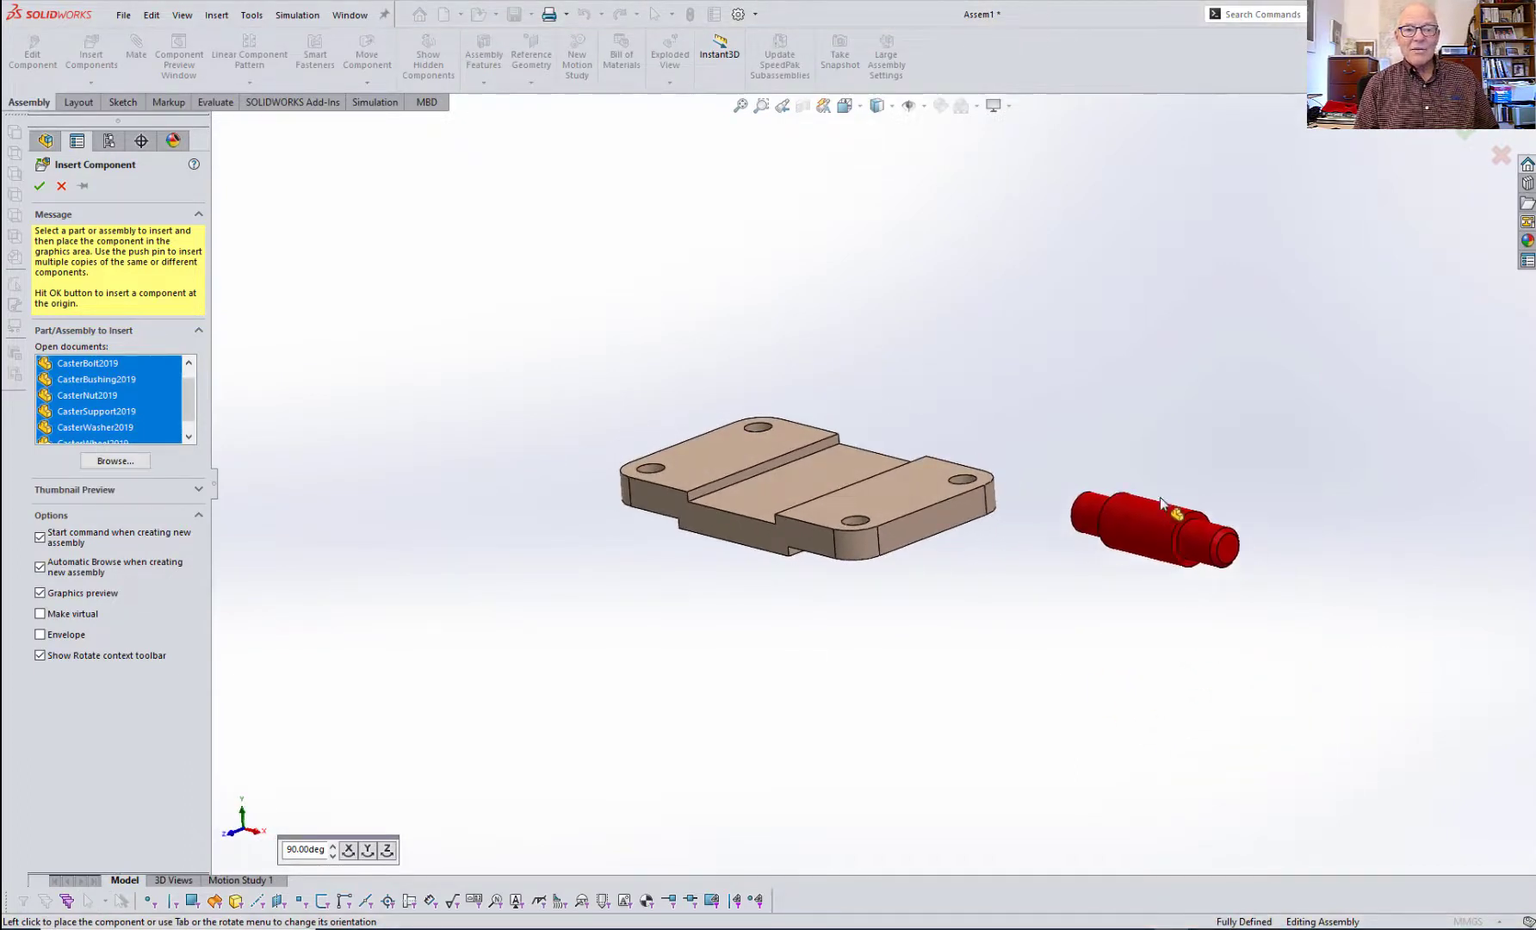
- Place the axle, bolt, bushing, nut, support, washer and wheel one after another in free space around the top plate
{"action": "left_click", "coordinate": [1264, 371]}
{"action": "left_click", "coordinate": [1223, 475]}
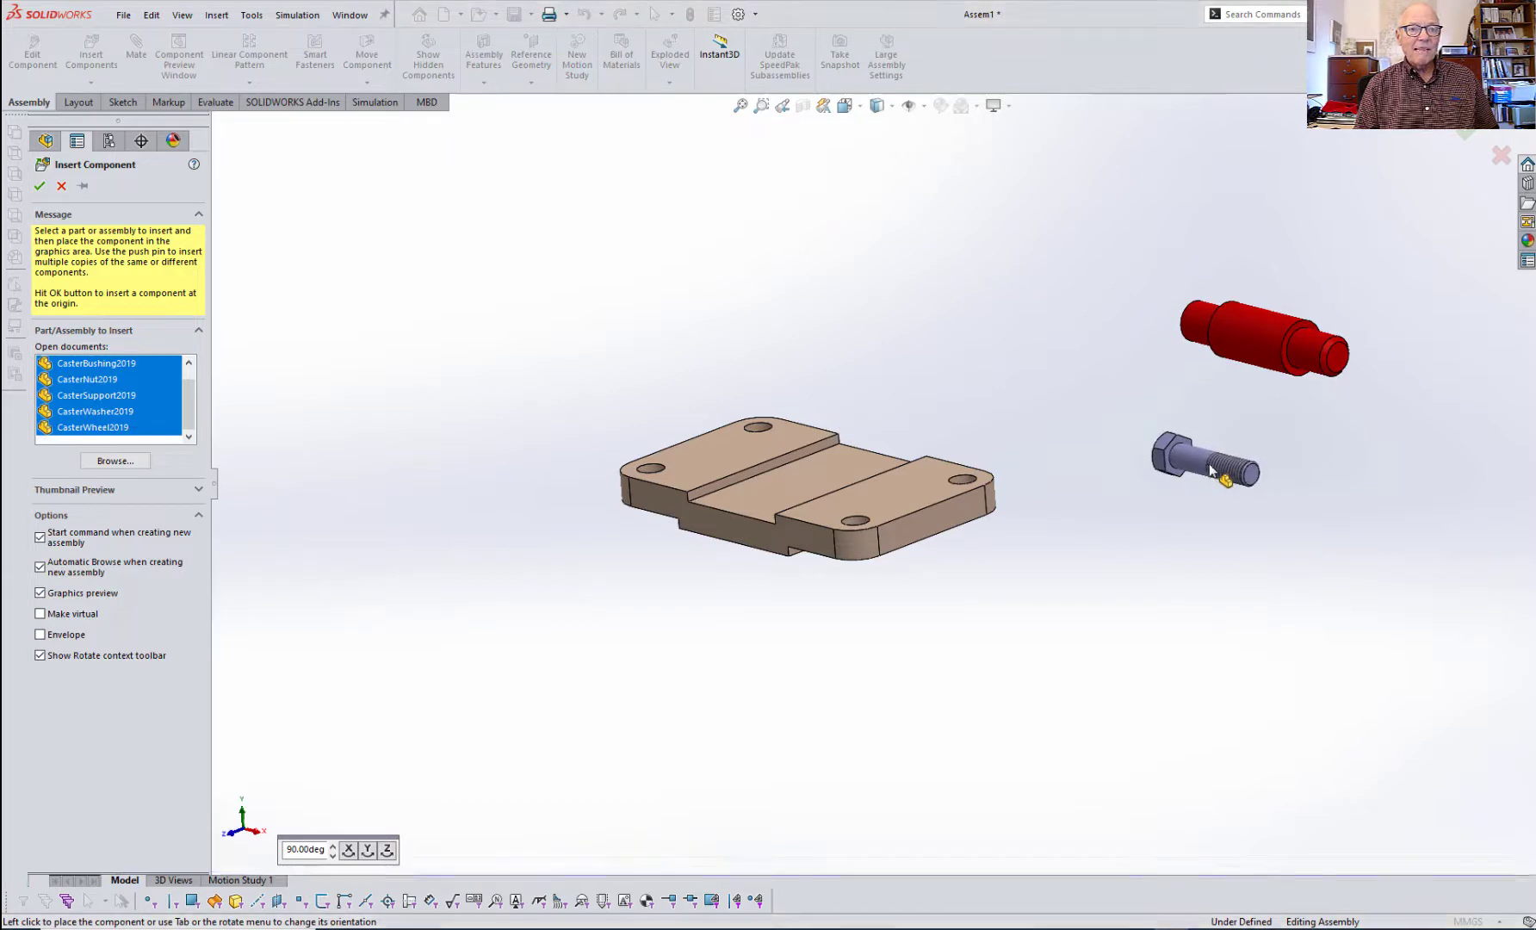
{"action": "left_click", "coordinate": [1302, 633]}
{"action": "left_click", "coordinate": [1017, 274]}
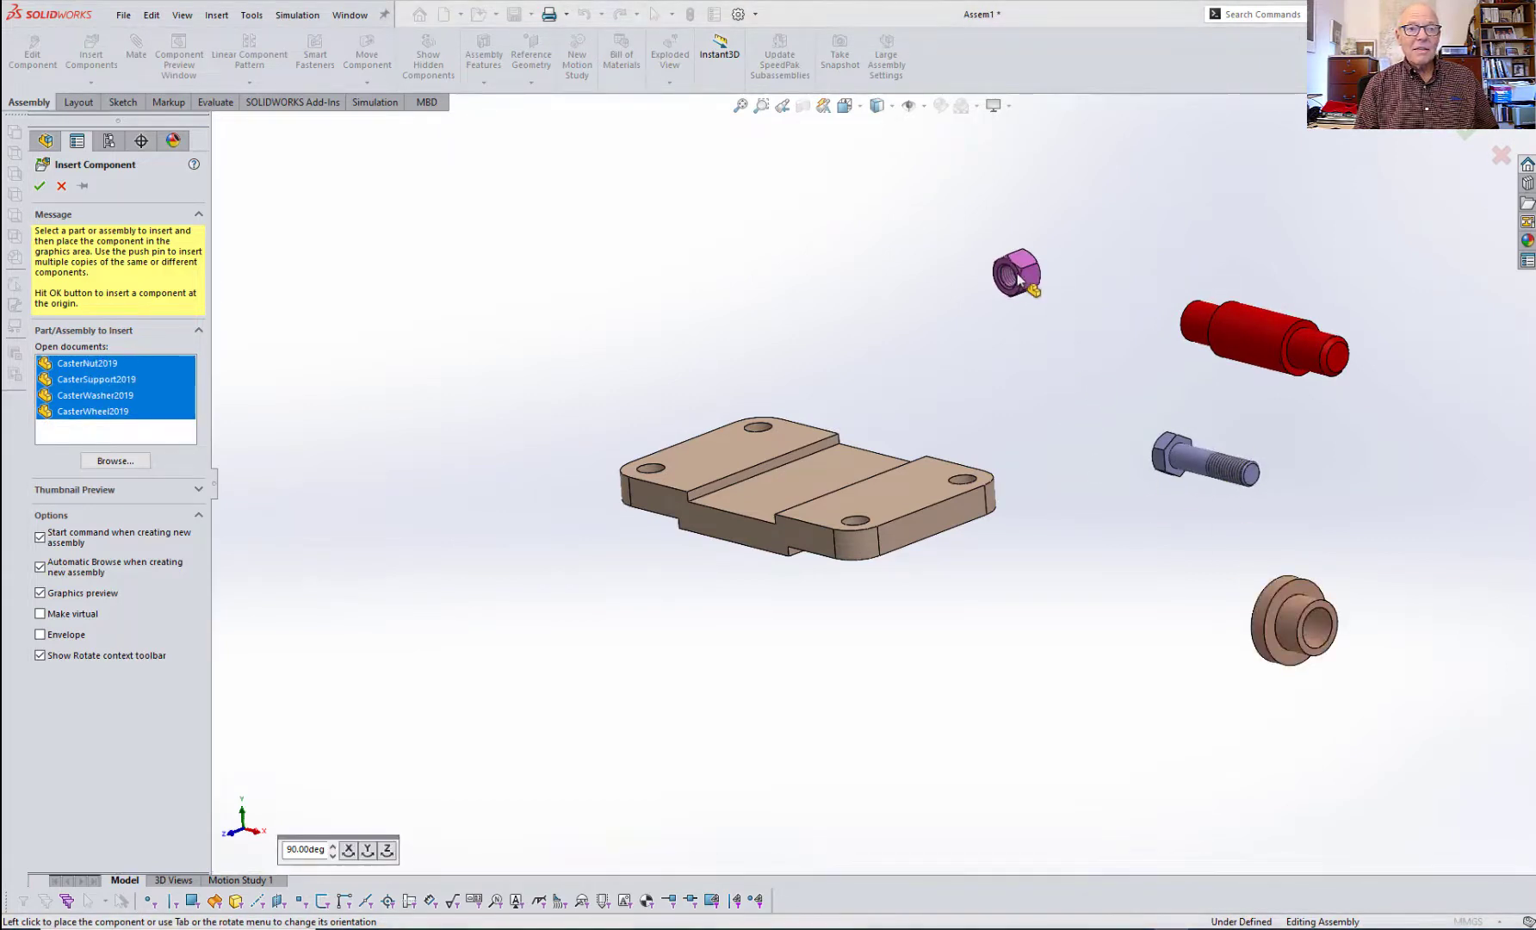
{"action": "left_click", "coordinate": [678, 225]}
{"action": "left_click", "coordinate": [905, 258]}
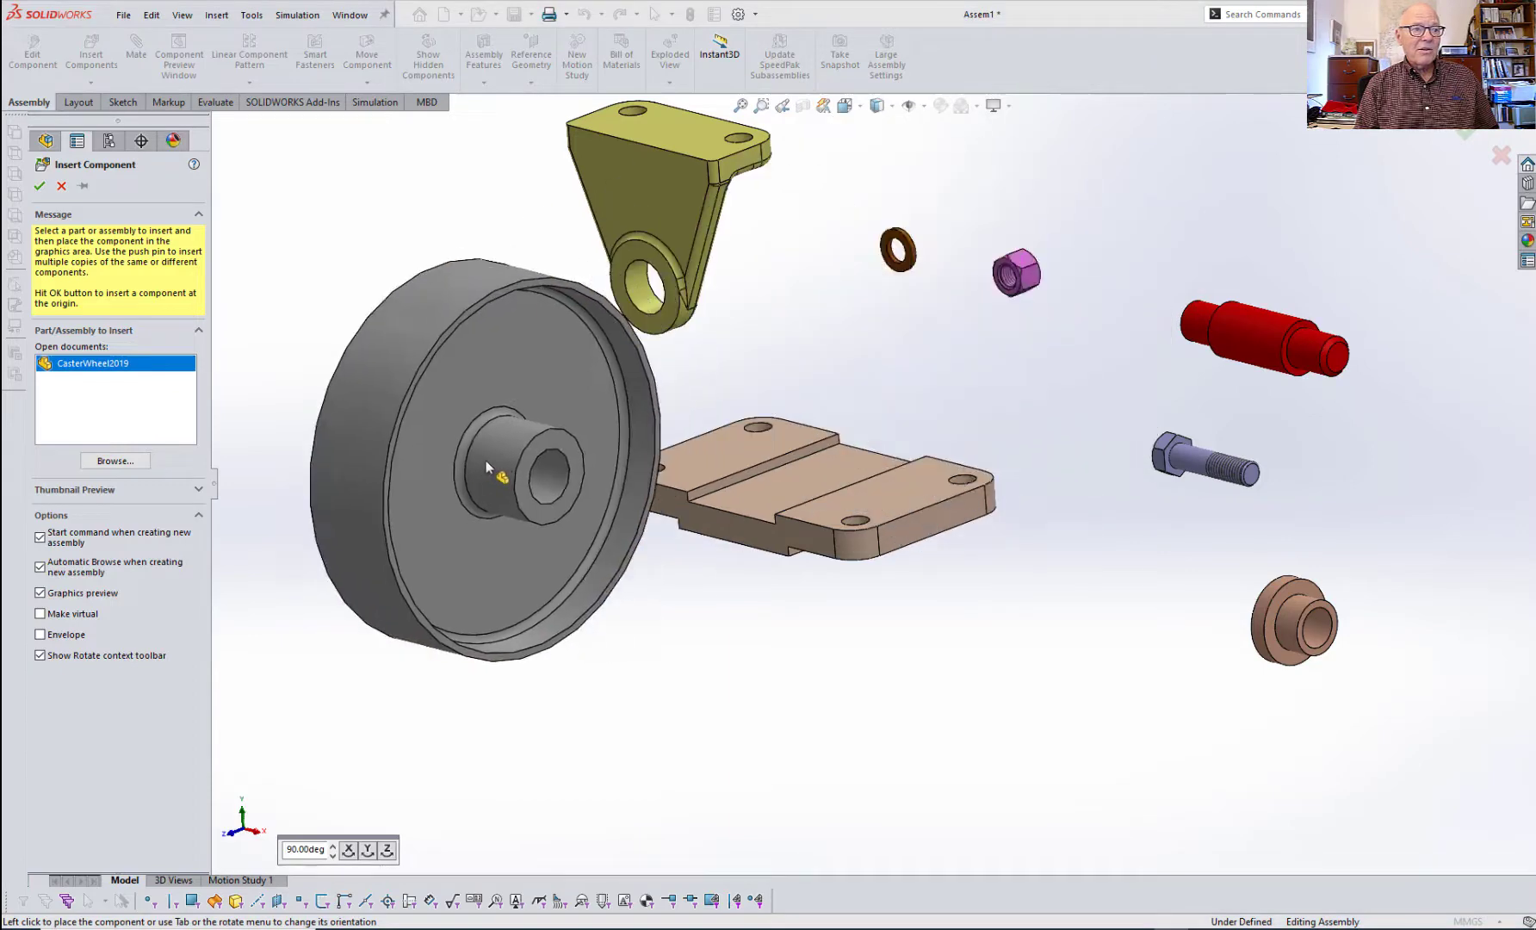
{"action": "left_click", "coordinate": [397, 565]}
{"action": "middle_click_drag", "start_coordinate": [535, 716], "coordinate": [545, 675]}
{"action": "scroll", "coordinate": [644, 689], "scroll_direction": "up", "scroll_amount": 2}
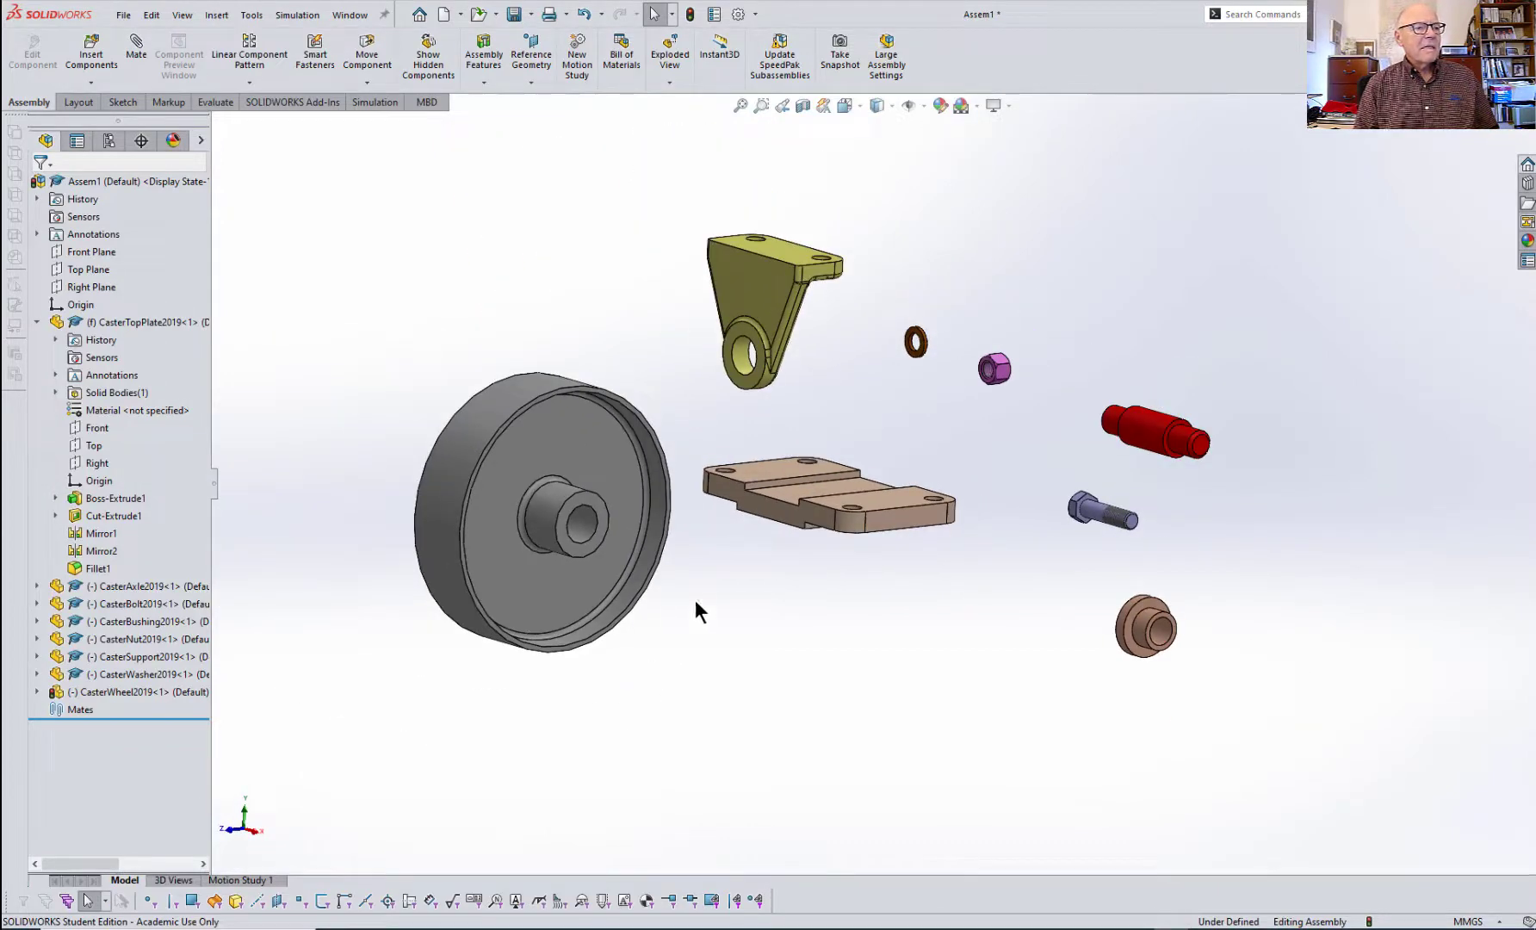
- Open the caster wheel part from the assembly and display the dimensions of its revolve feature
{"action": "right_click", "coordinate": [544, 607]}
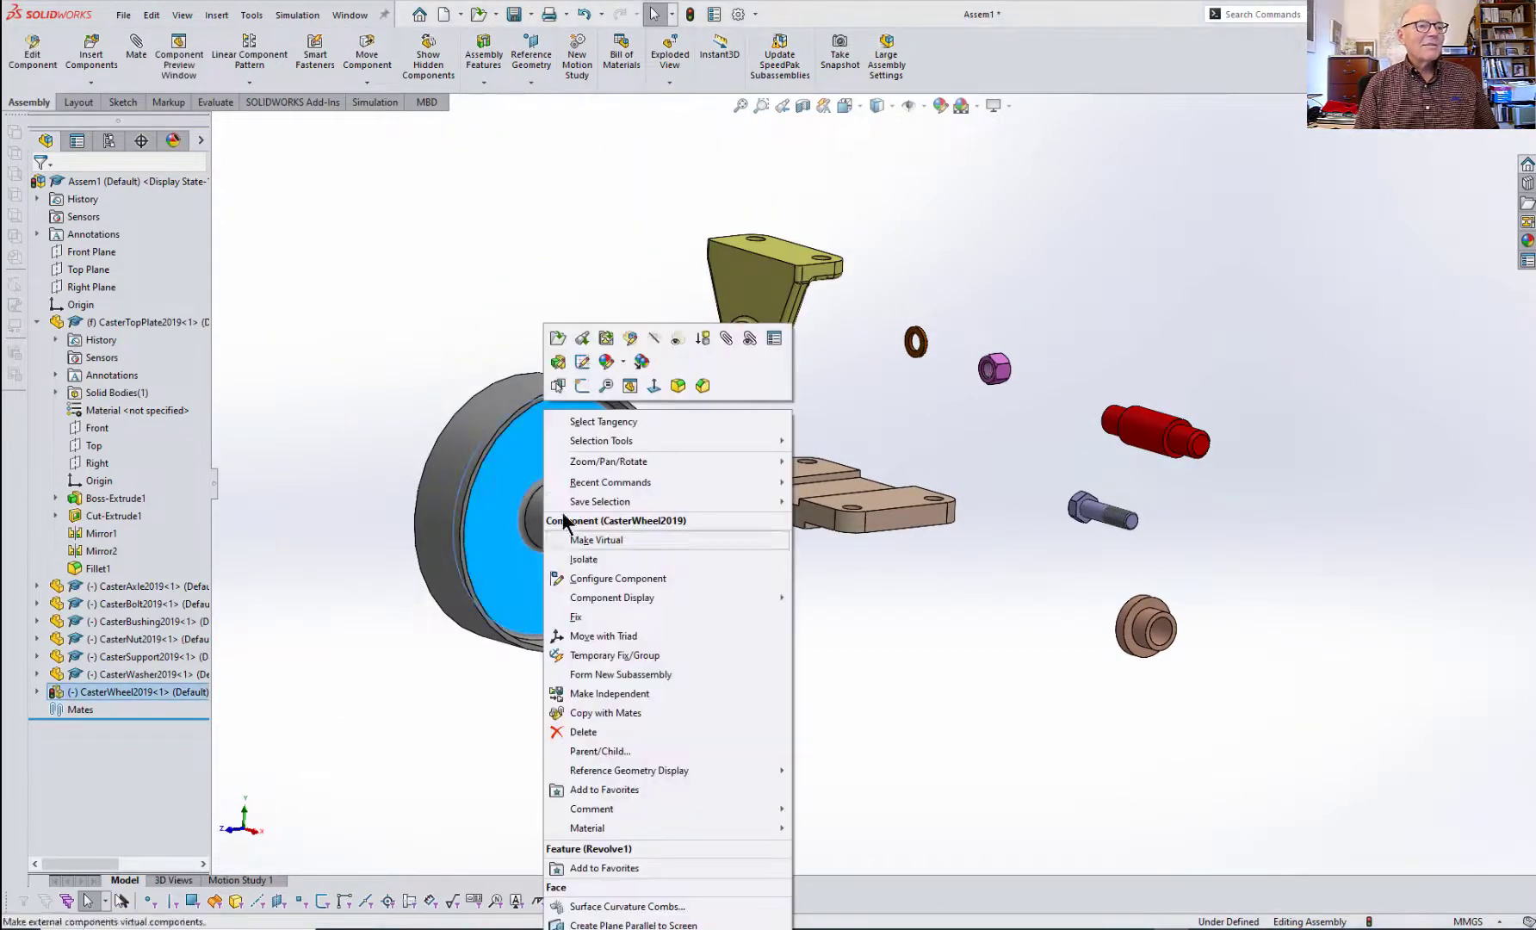
{"action": "left_click", "coordinate": [561, 384]}
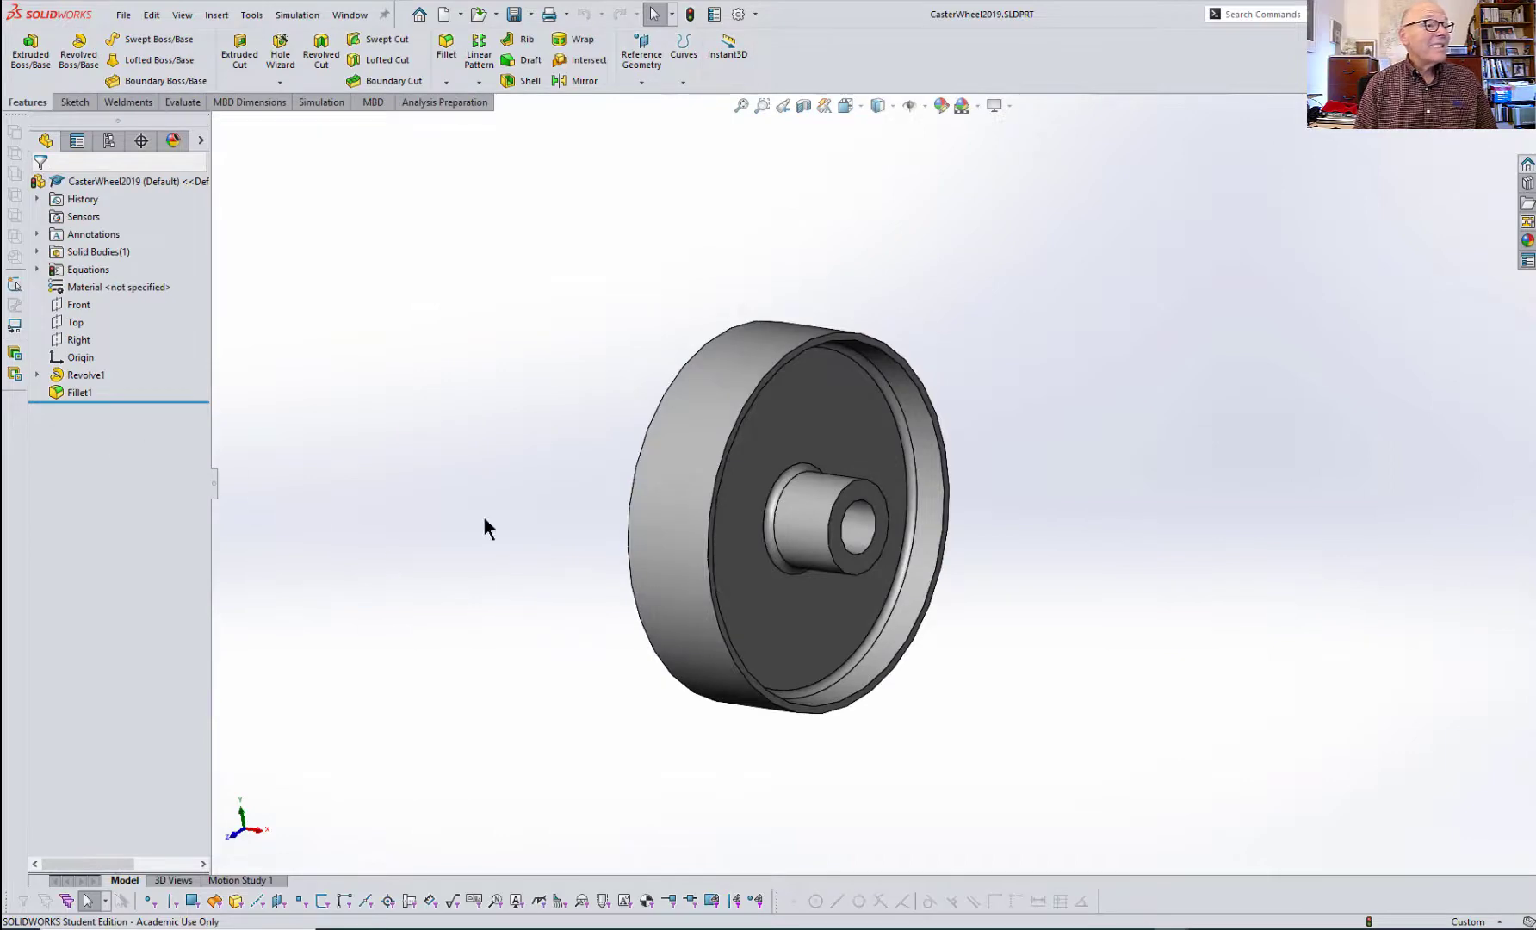
{"action": "double_click", "coordinate": [799, 393]}
{"action": "middle_click_drag", "start_coordinate": [1167, 574], "coordinate": [1079, 509]}
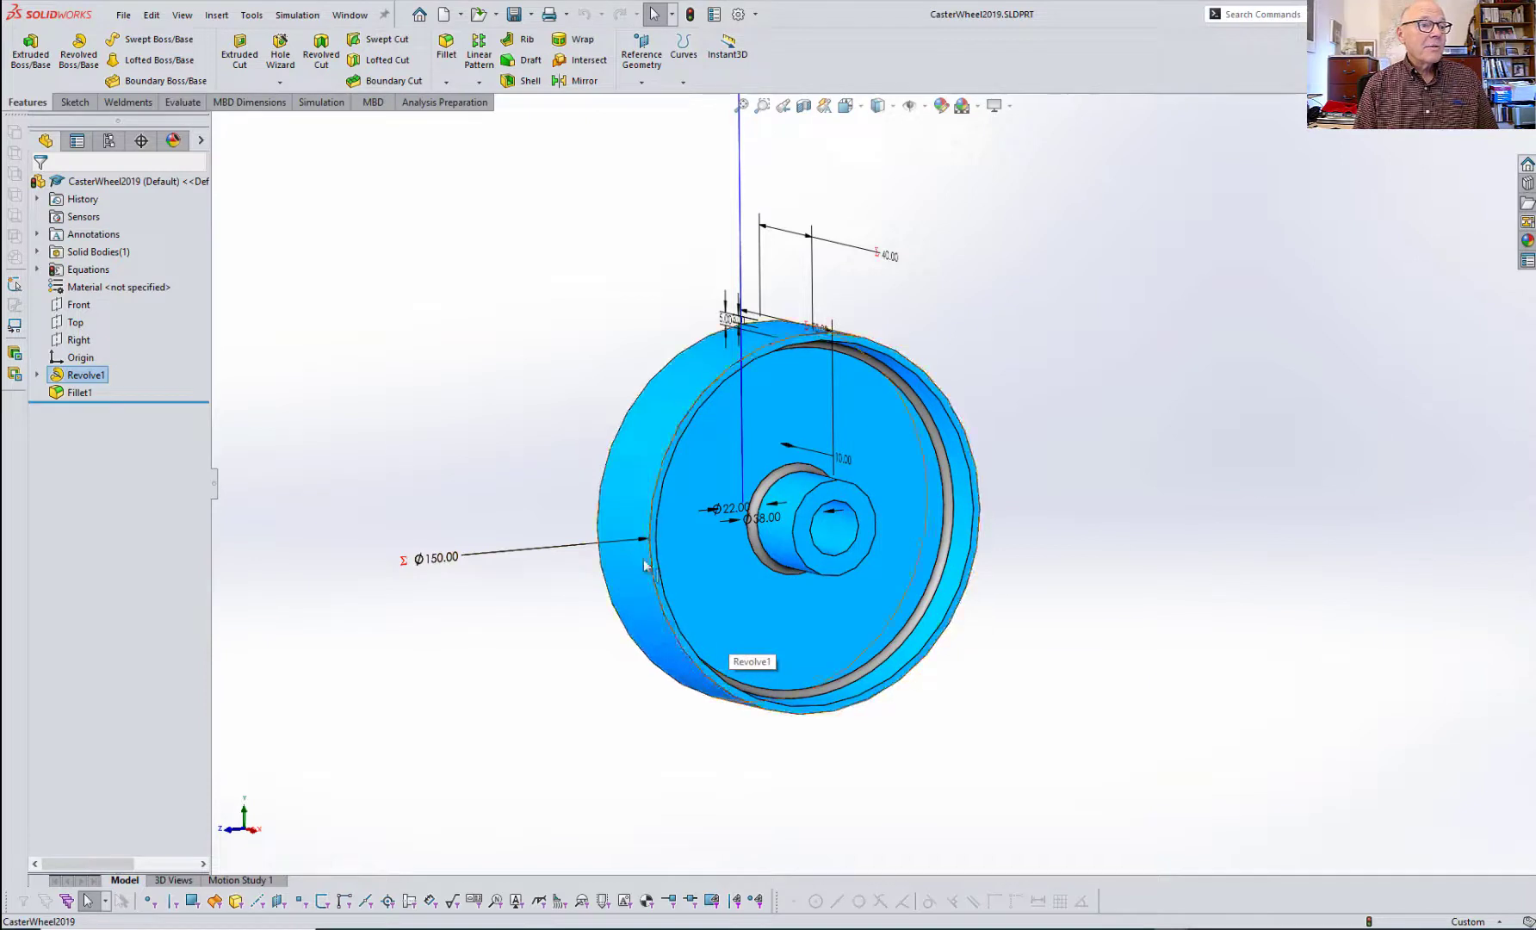
{"action": "left_click", "coordinate": [448, 559]}
{"action": "key", "text": "Delete"}
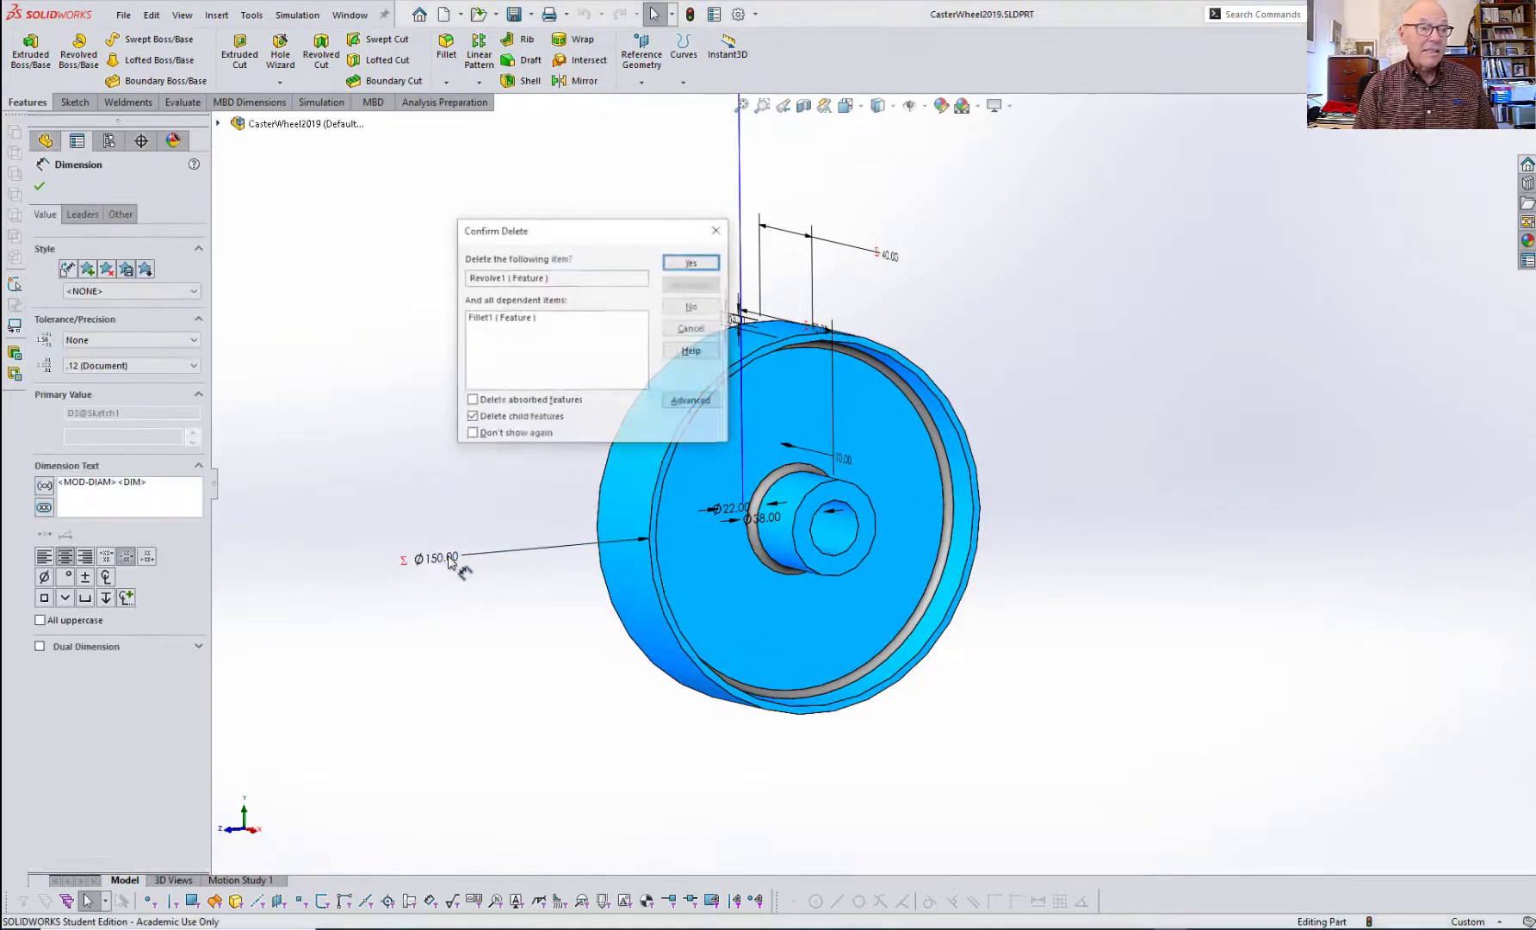
{"action": "left_click", "coordinate": [699, 264]}
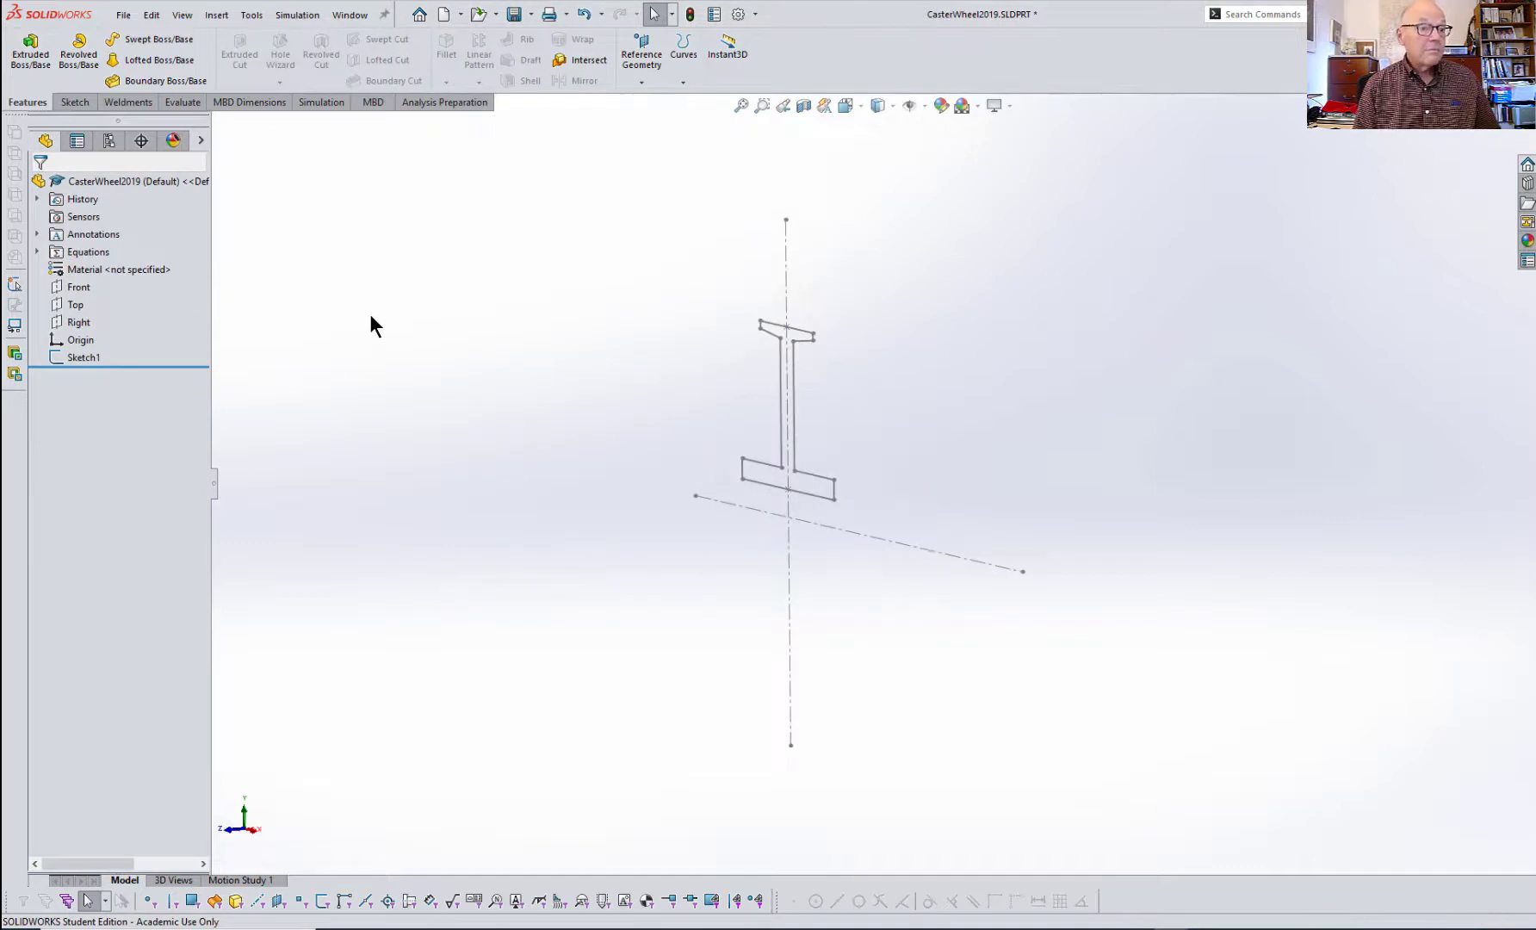
{"action": "key", "text": "ctrl+z"}
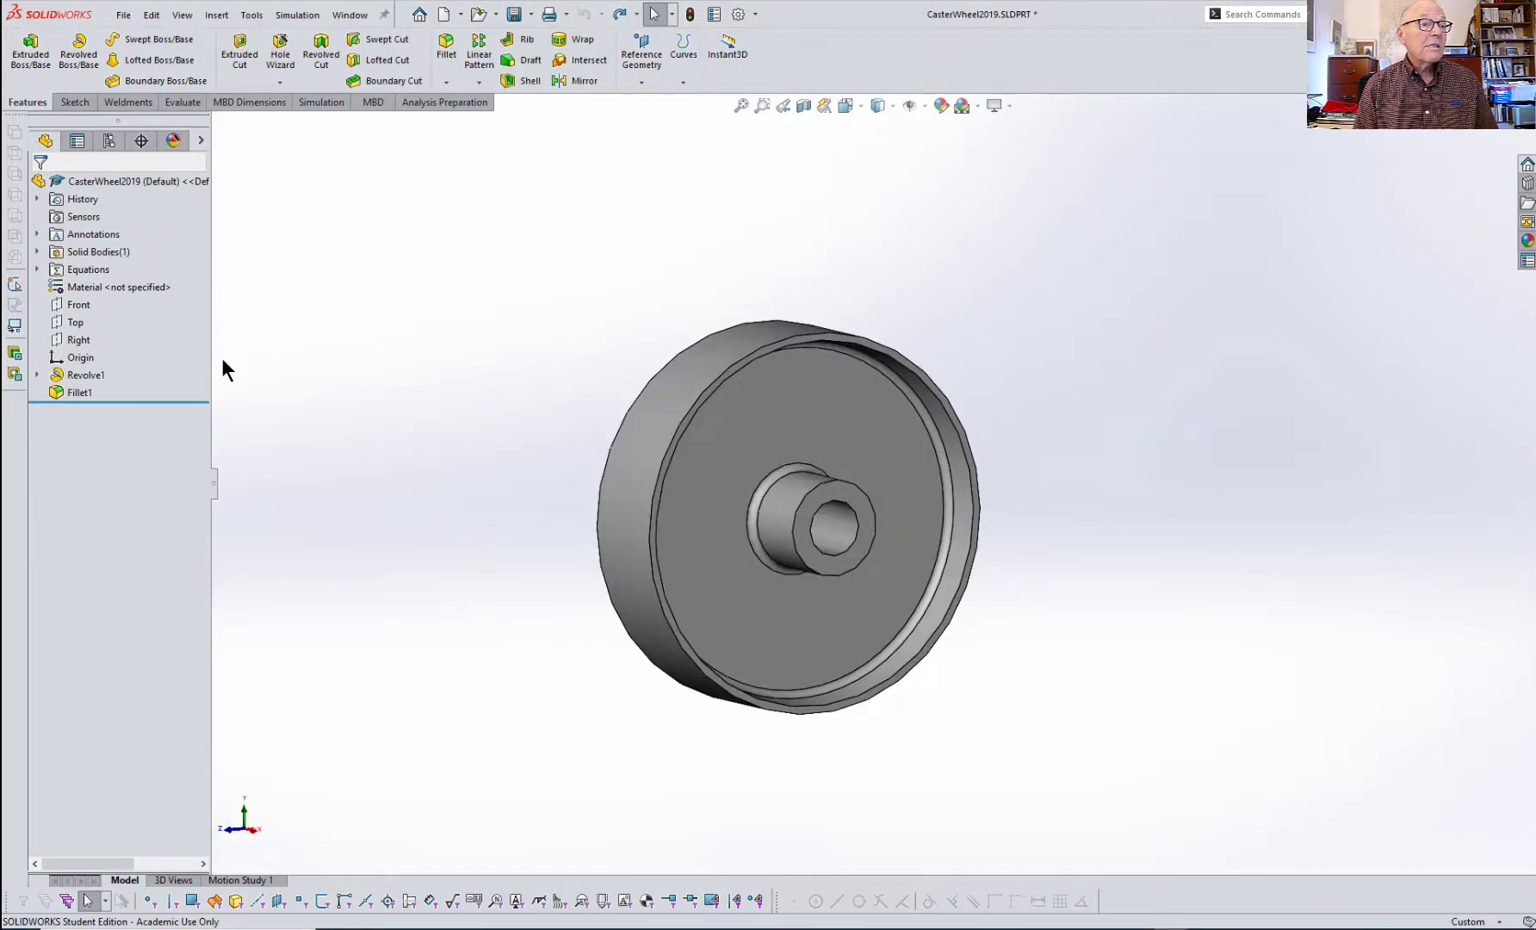
- Edit the sketch of the wheel's revolve feature and delete its equation-driven 150 mm outer diameter dimension
{"action": "left_click", "coordinate": [37, 374]}
{"action": "right_click", "coordinate": [94, 392]}
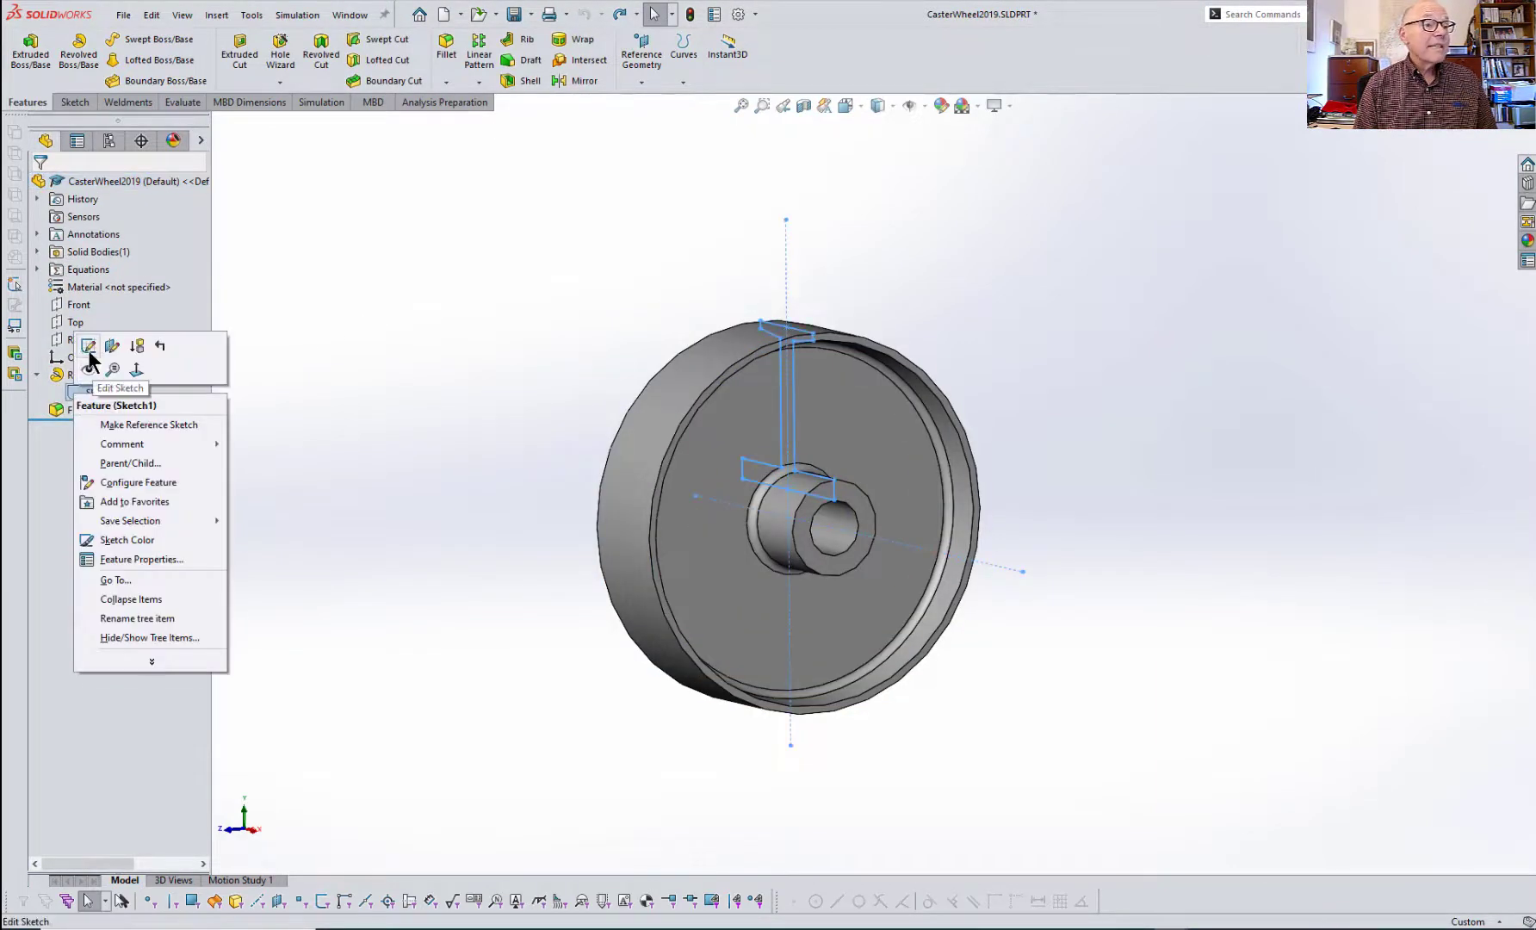
{"action": "left_click", "coordinate": [88, 345]}
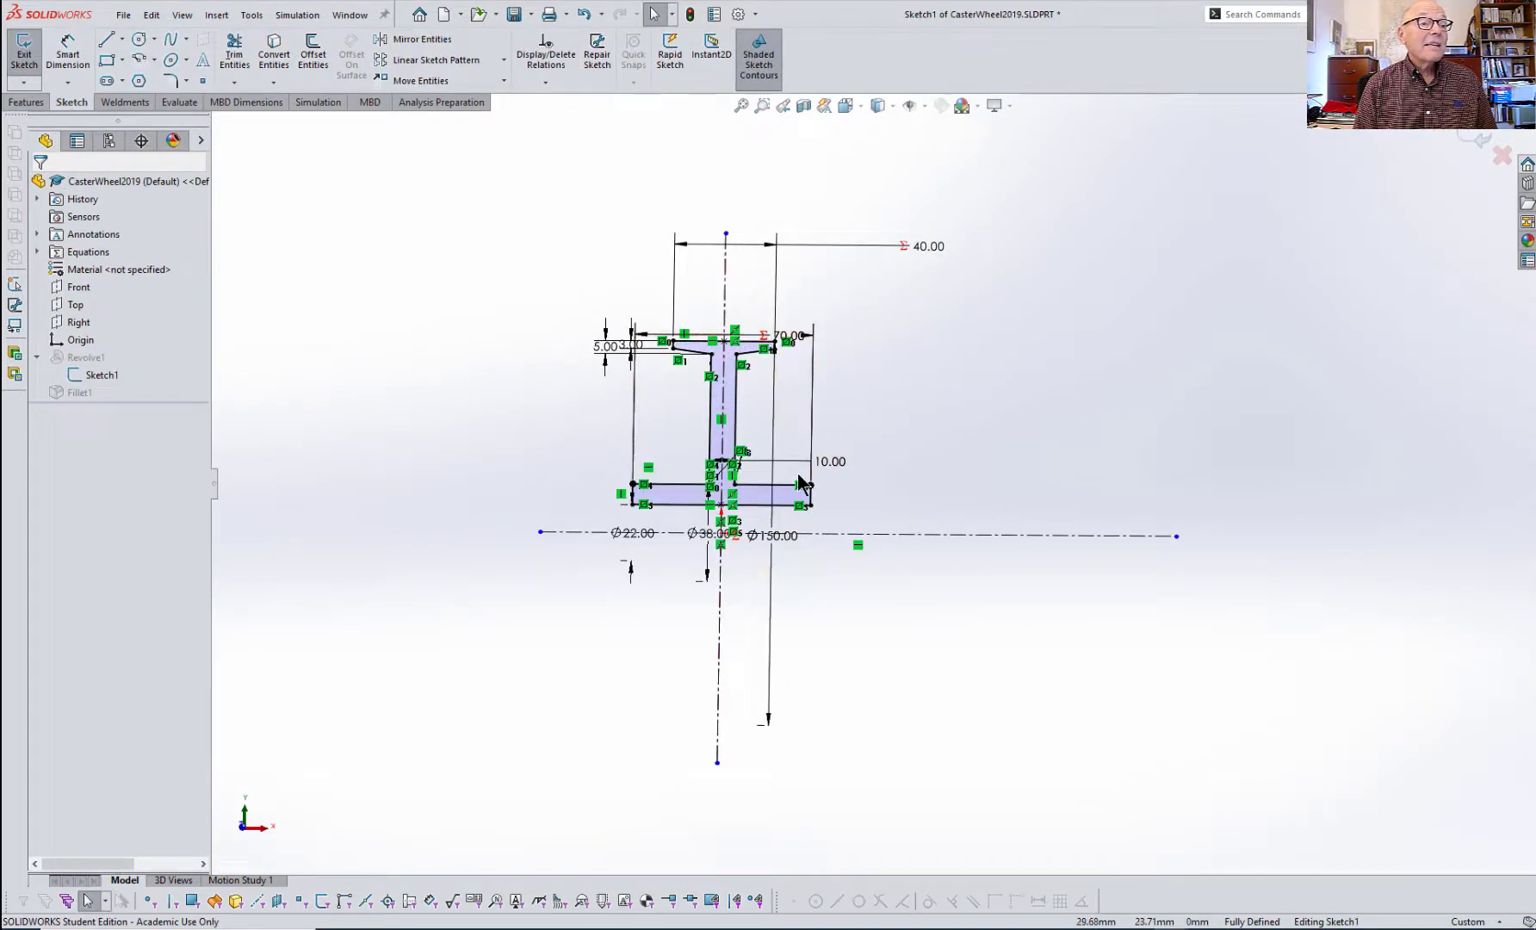
{"action": "left_click_drag", "start_coordinate": [778, 392], "coordinate": [943, 384]}
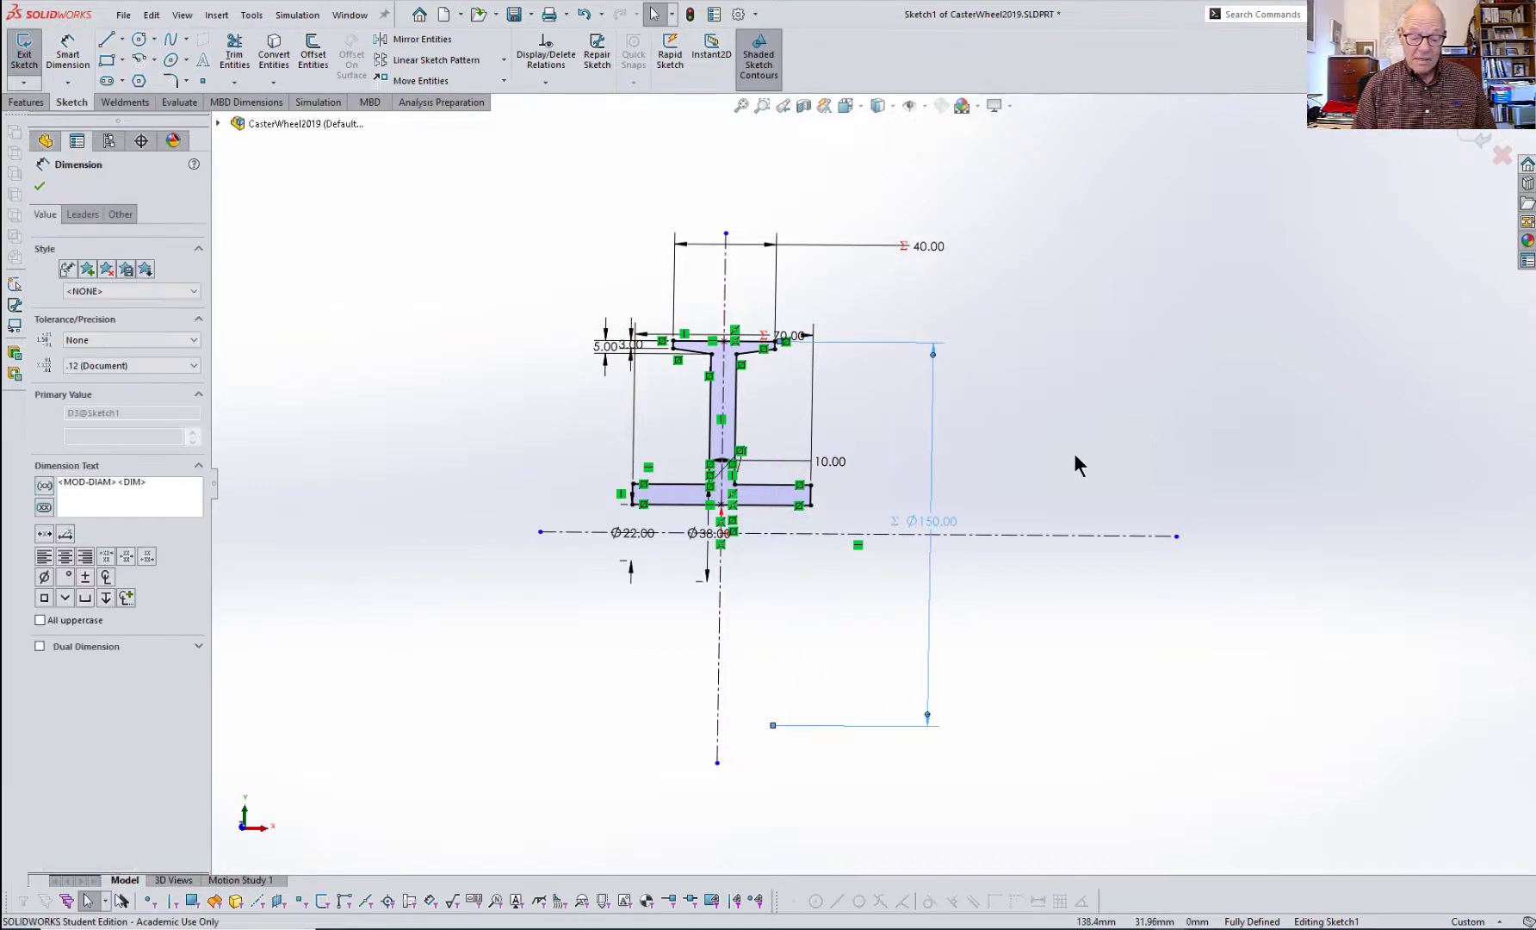
{"action": "key", "text": "Delete"}
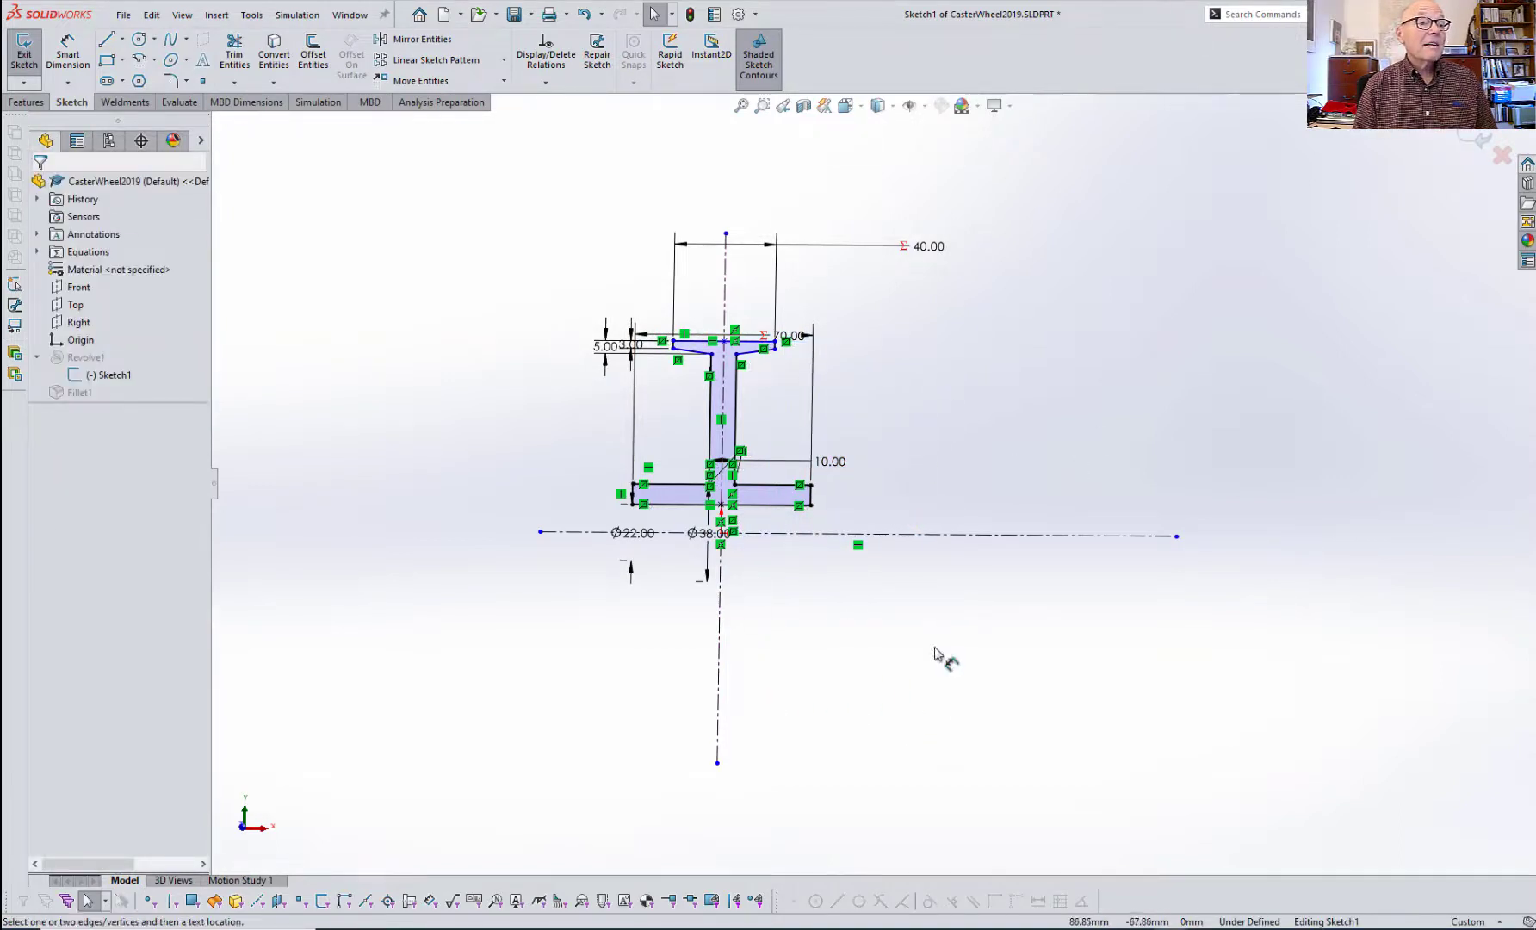
- Dimension the wheel profile's outer edge about the horizontal centerline as a doubled distance of 100 mm
{"action": "key", "text": "d"}
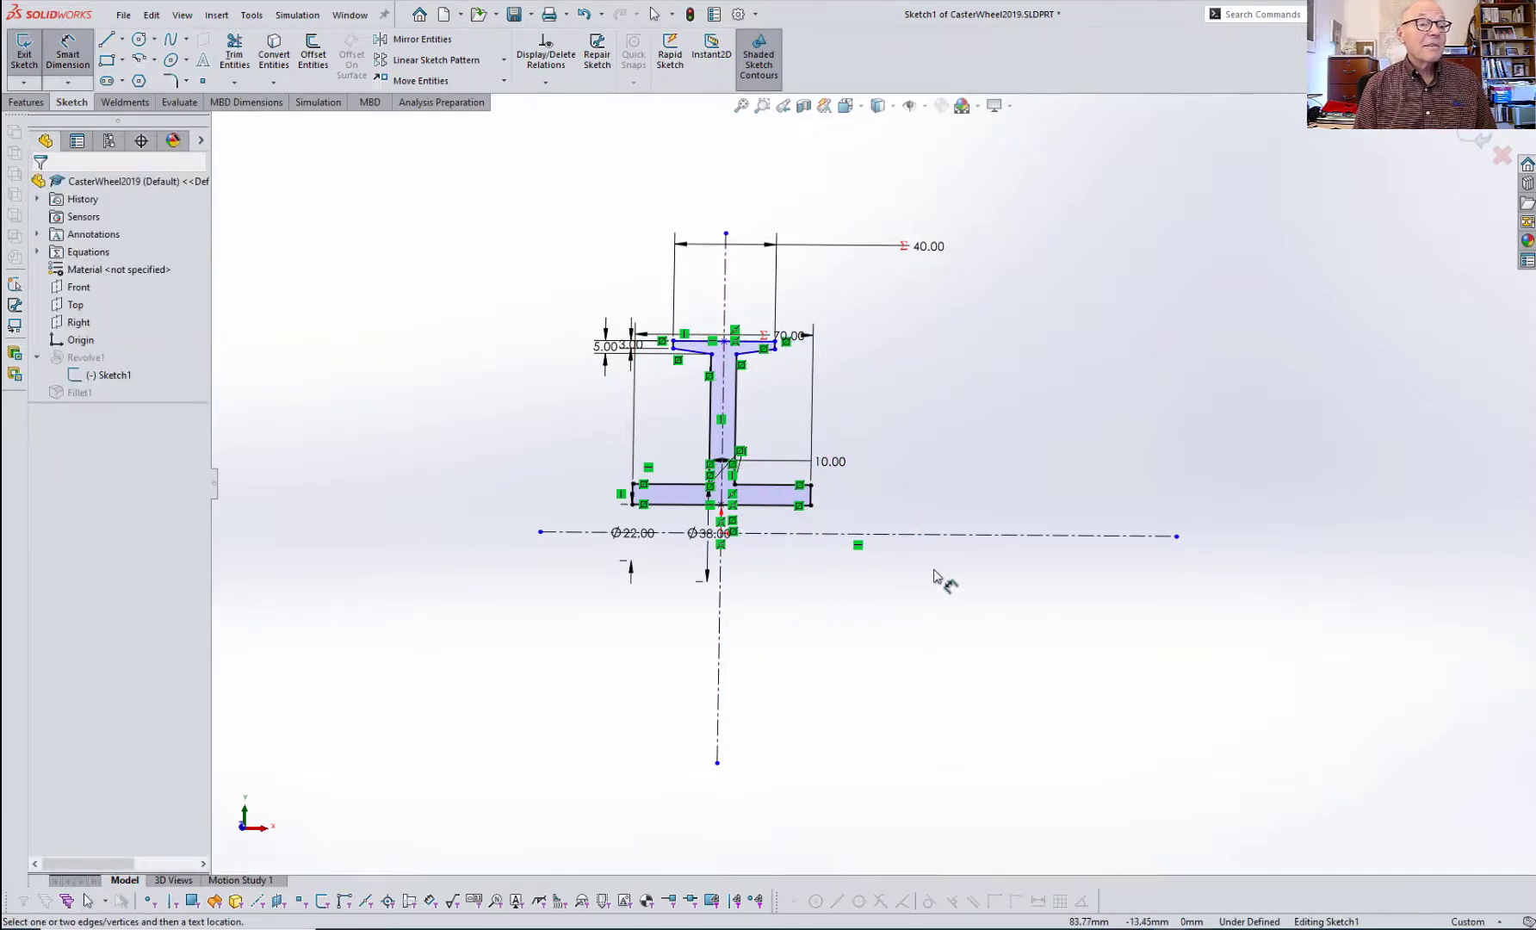
{"action": "left_click", "coordinate": [751, 348]}
{"action": "left_click", "coordinate": [915, 540]}
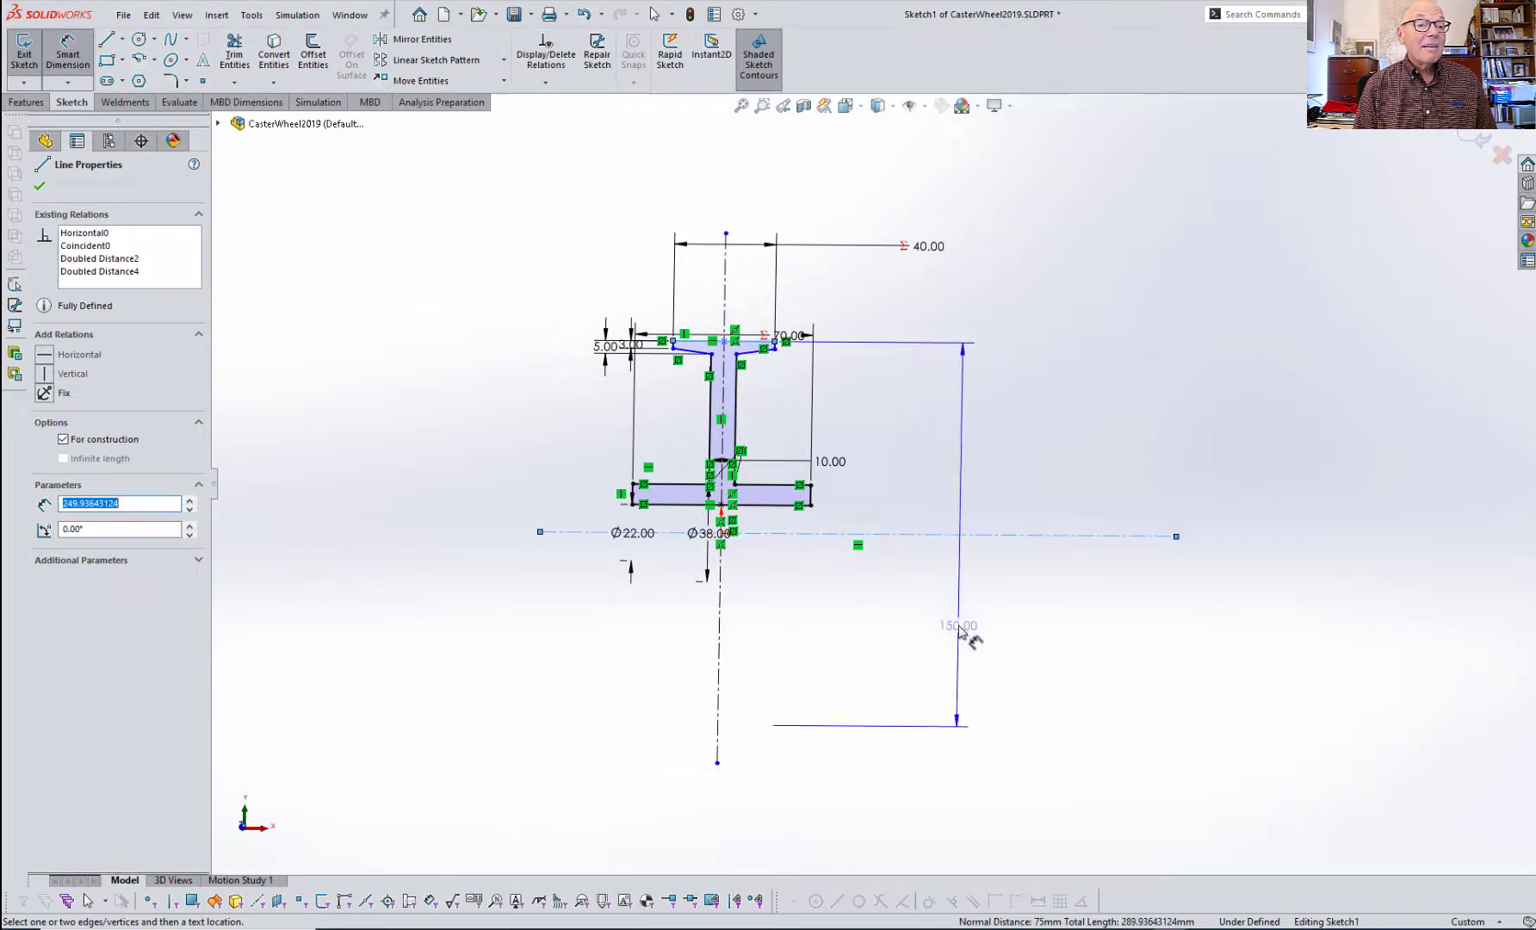
{"action": "left_click", "coordinate": [968, 628]}
{"action": "type", "text": "100"}
{"action": "key", "text": "Return"}
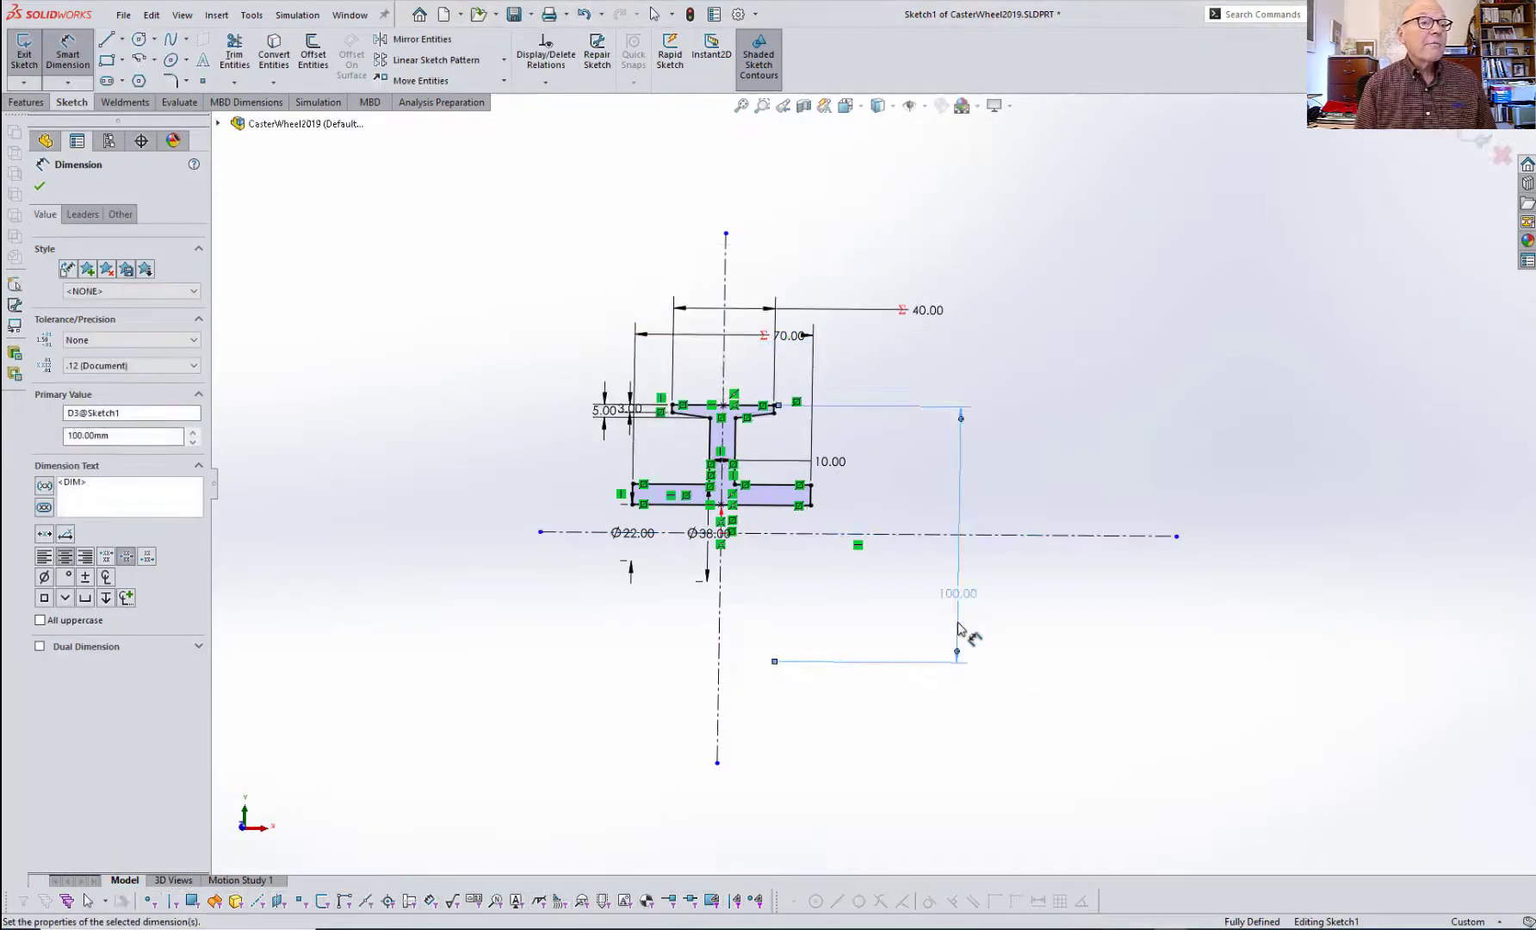
- Delete the hub's equation-driven width dimension and dimension the hub's two end edges 38 mm apart
{"action": "scroll", "coordinate": [762, 533], "scroll_direction": "down", "scroll_amount": 1}
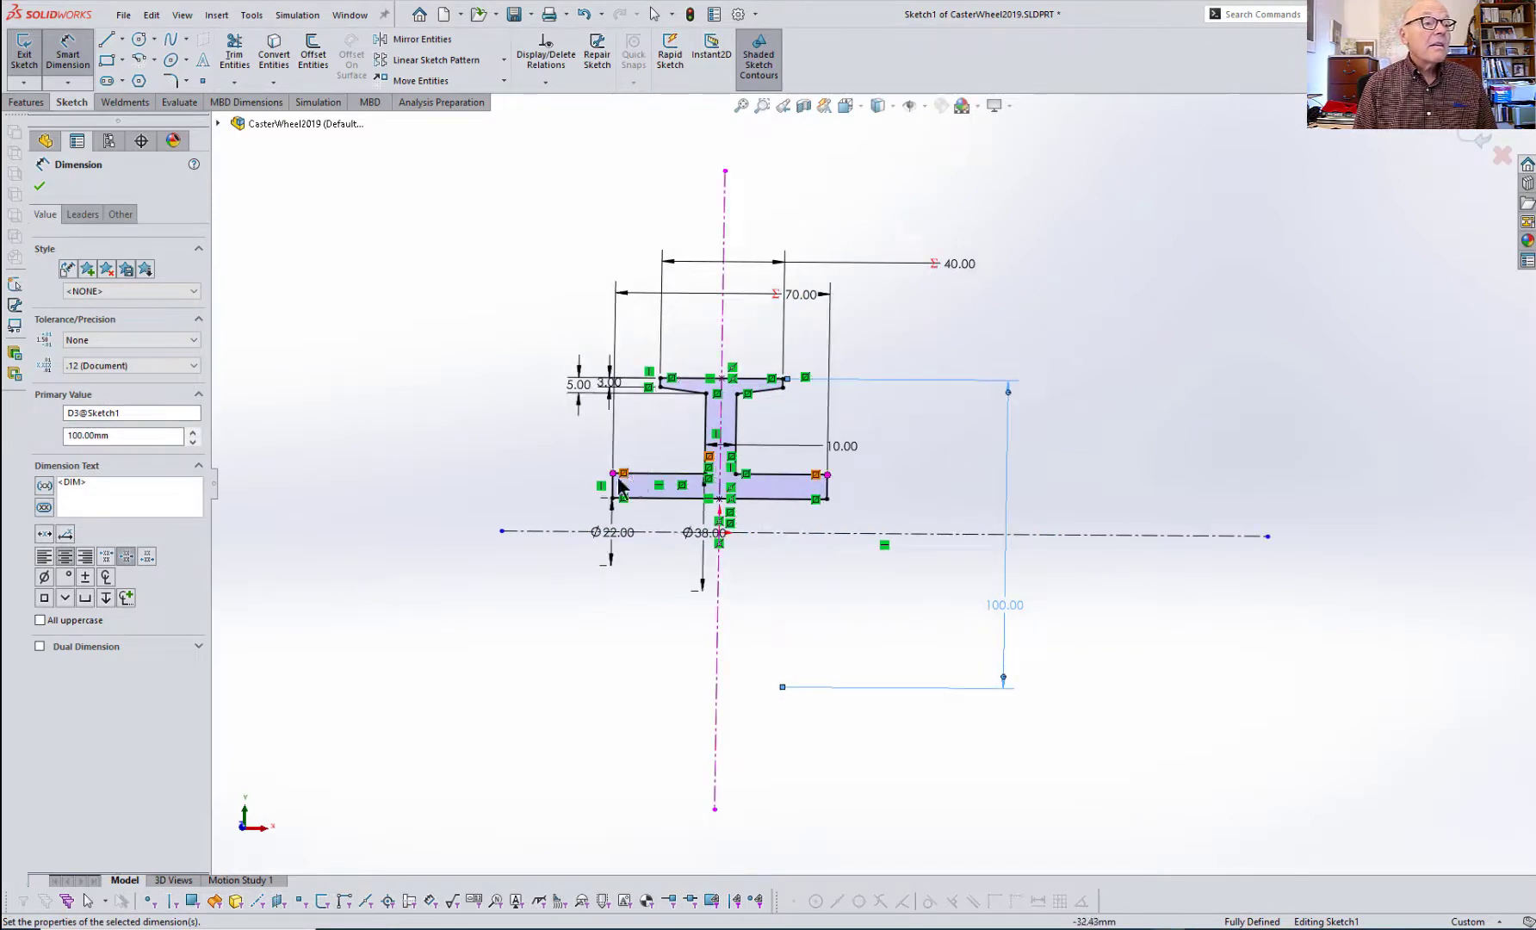
{"action": "left_click", "coordinate": [814, 301]}
{"action": "key", "text": "Delete"}
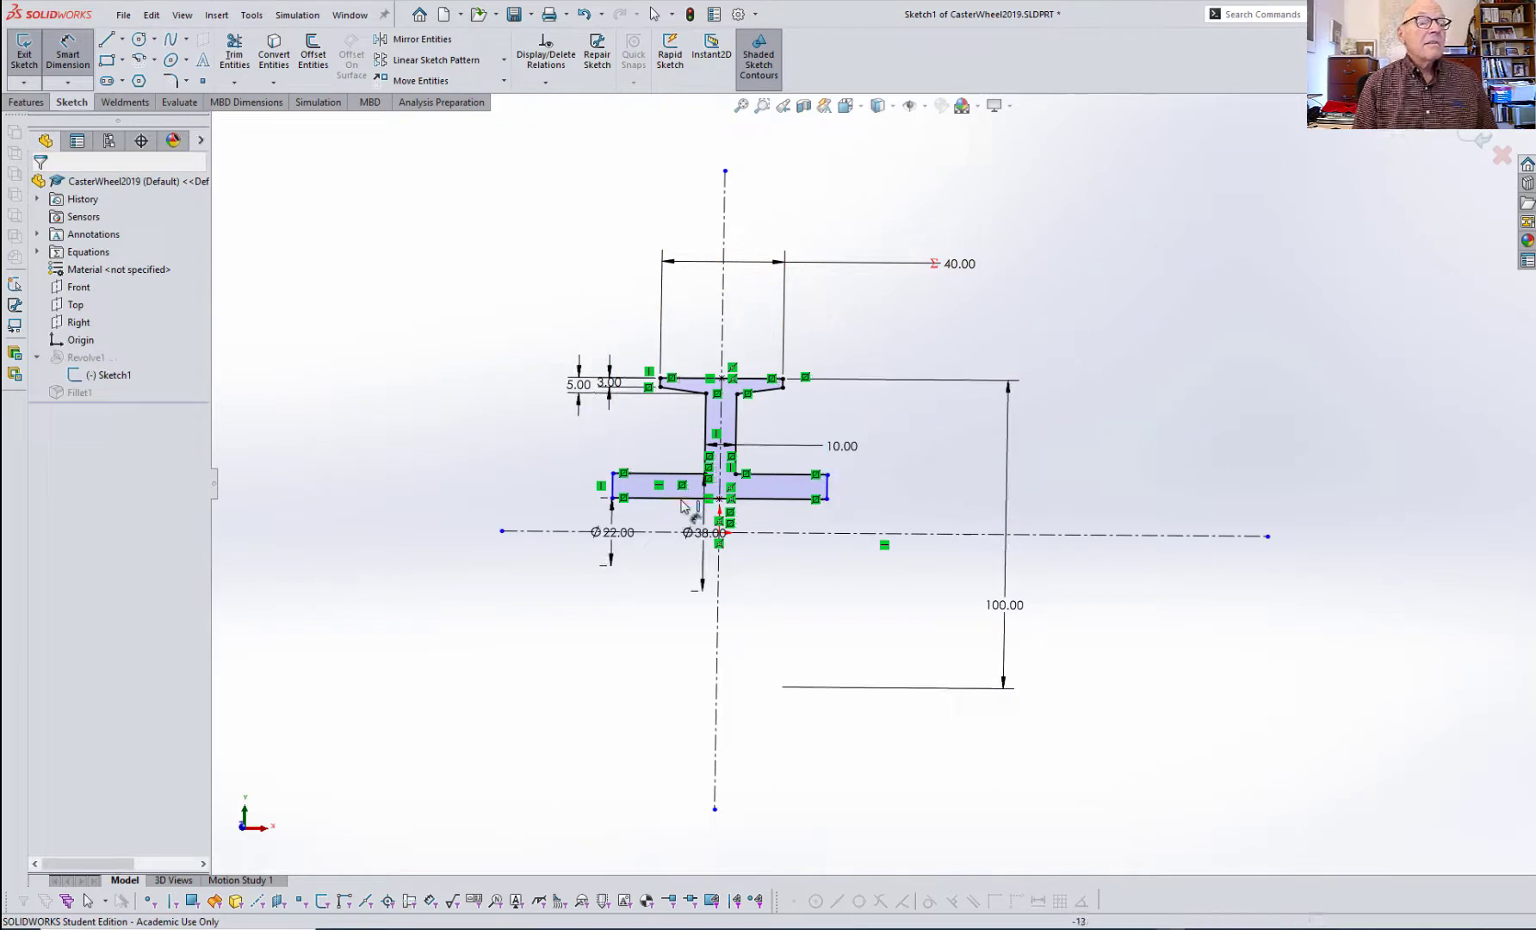
{"action": "left_click", "coordinate": [614, 488]}
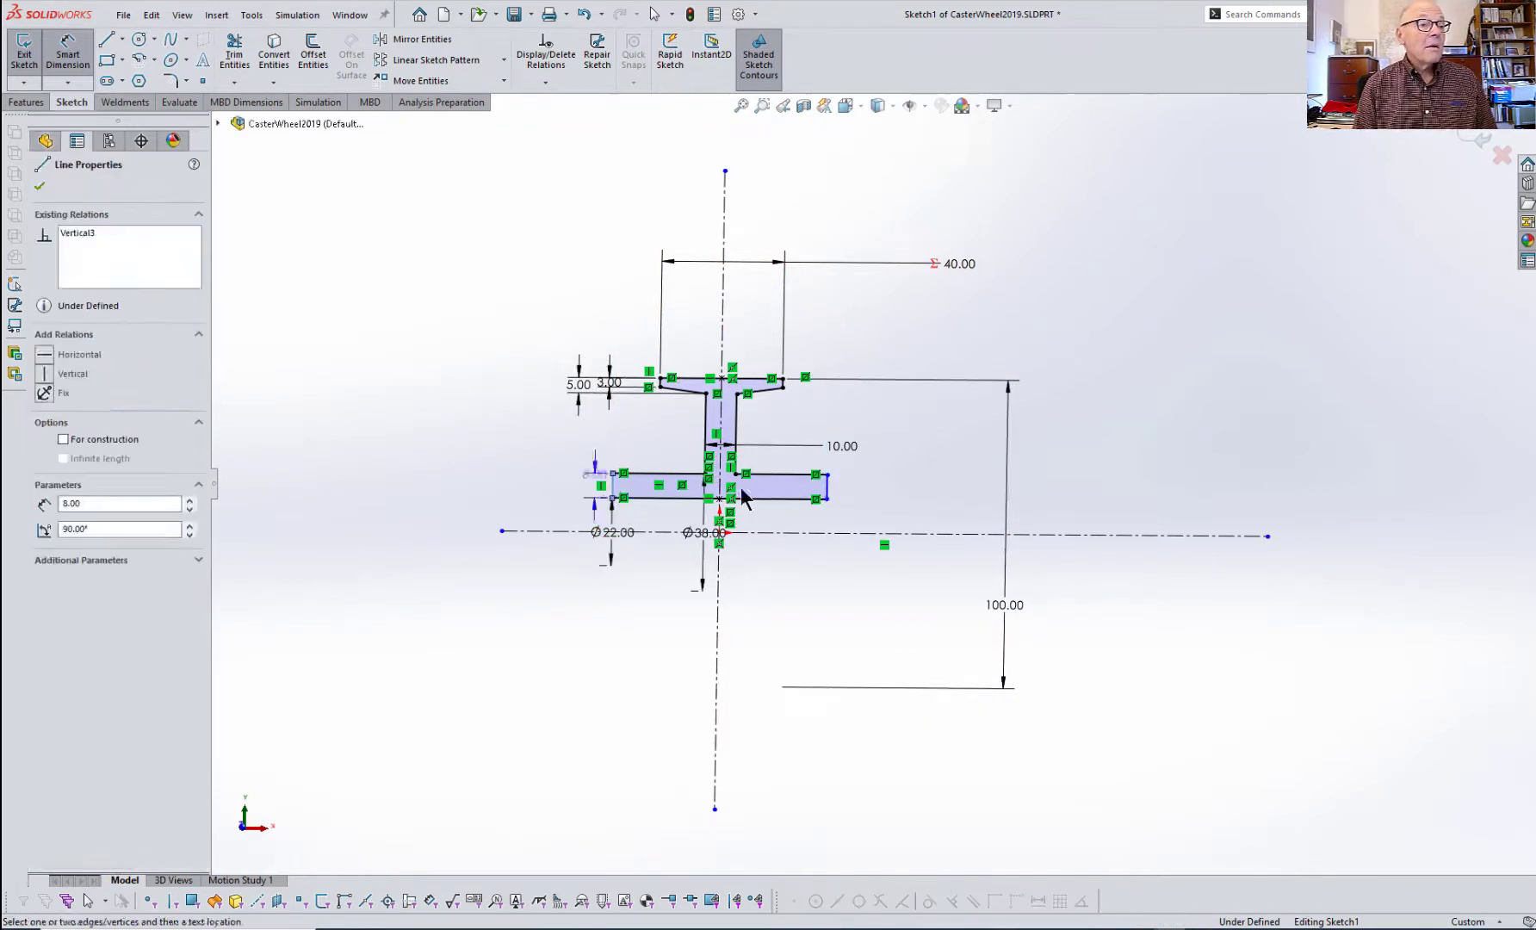
{"action": "left_click", "coordinate": [826, 488]}
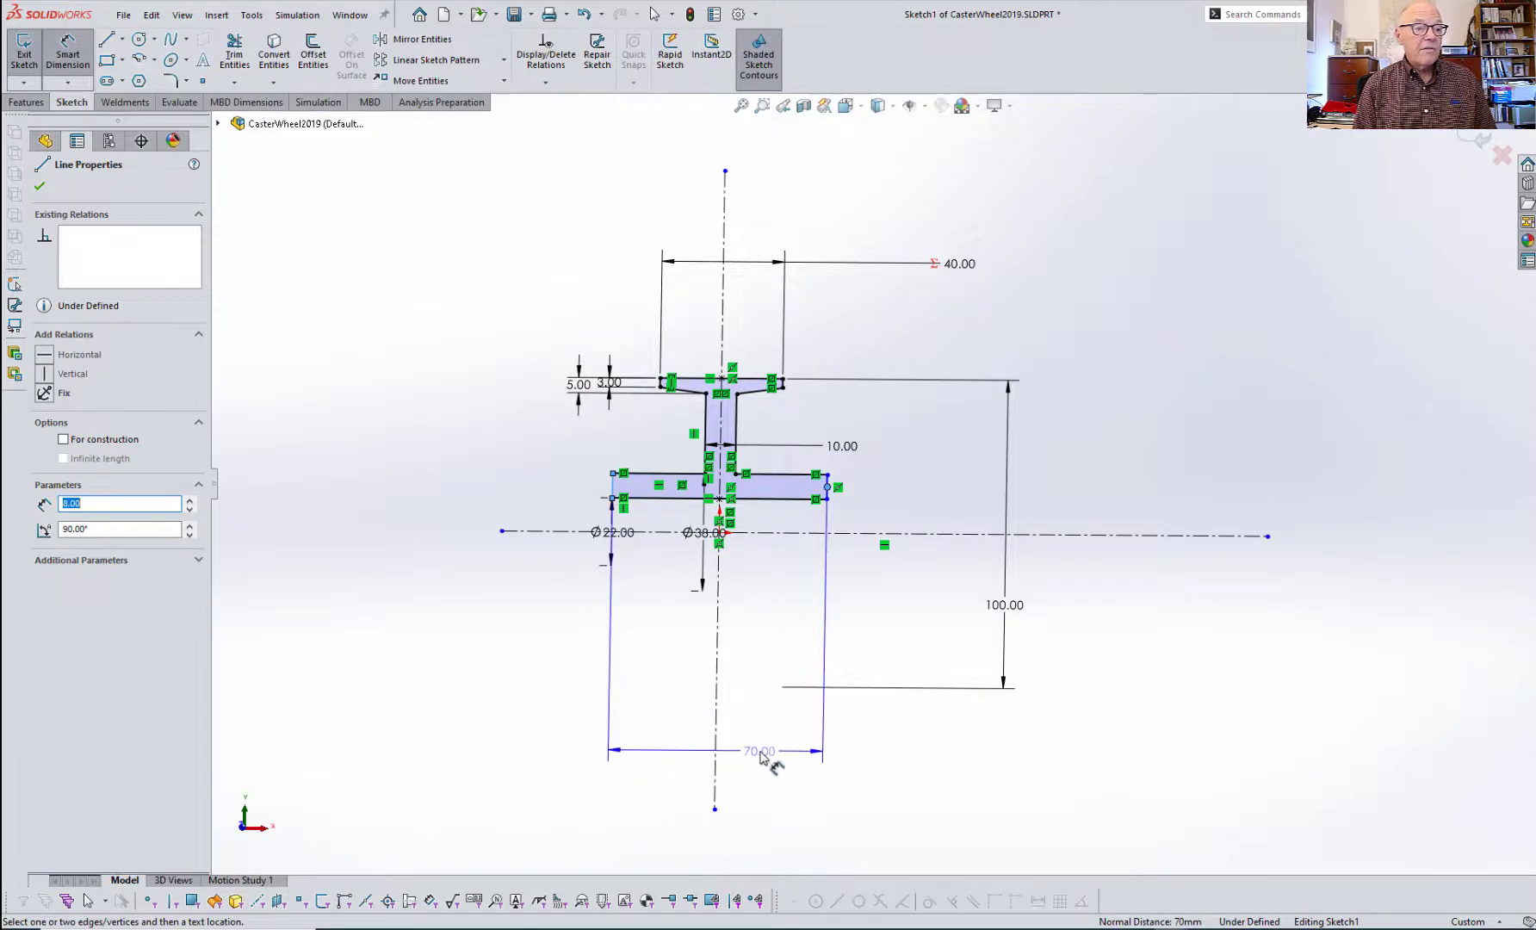
{"action": "left_click", "coordinate": [760, 756]}
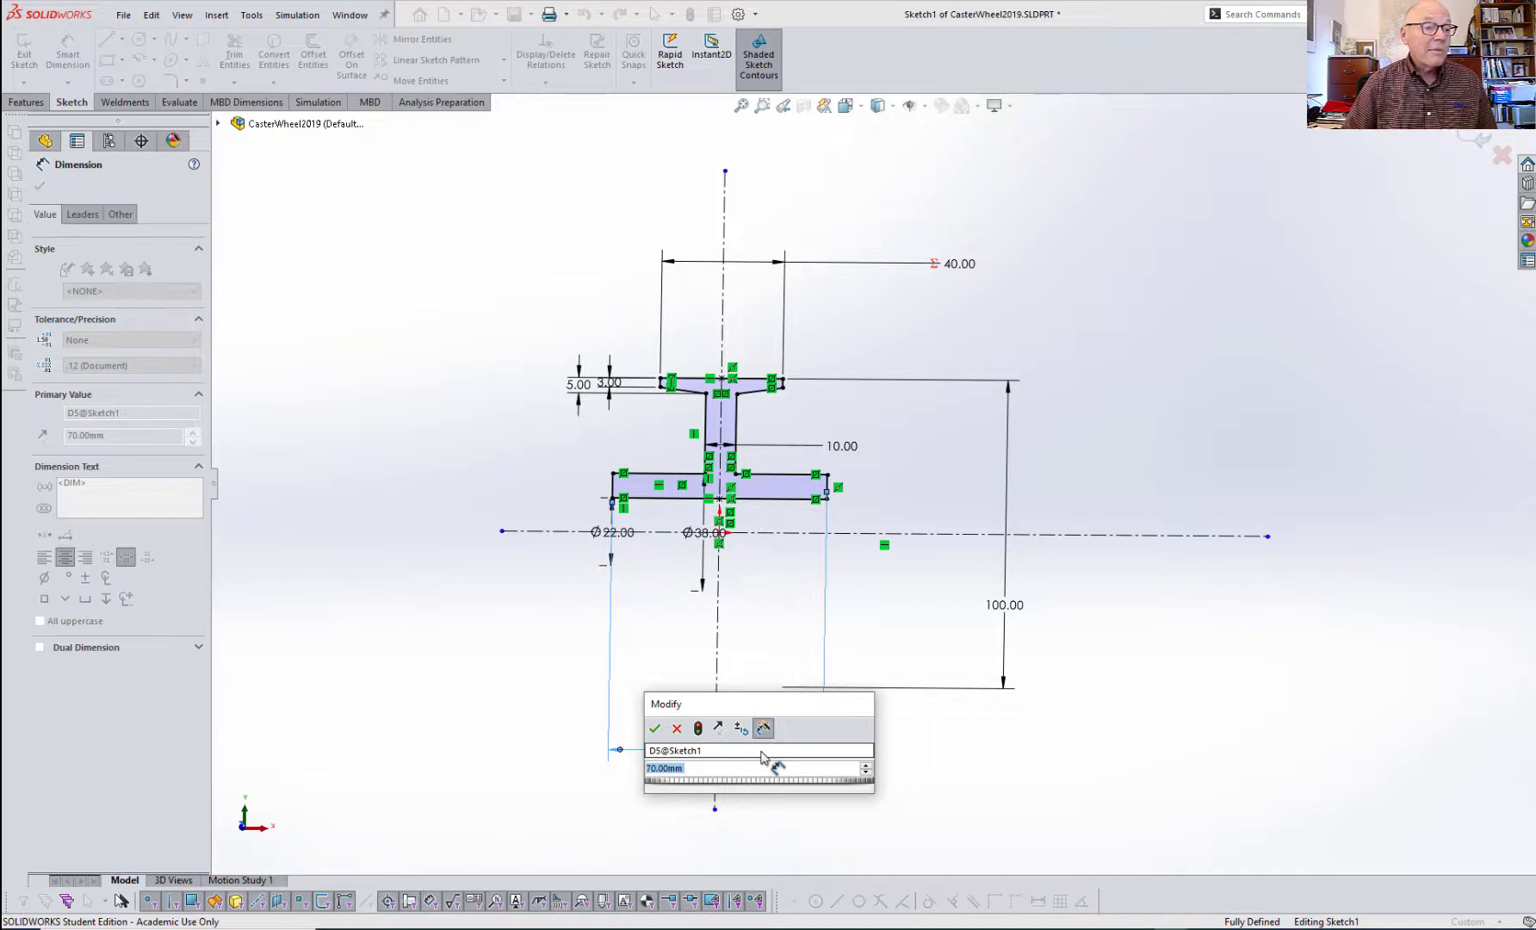
{"action": "type", "text": "38"}
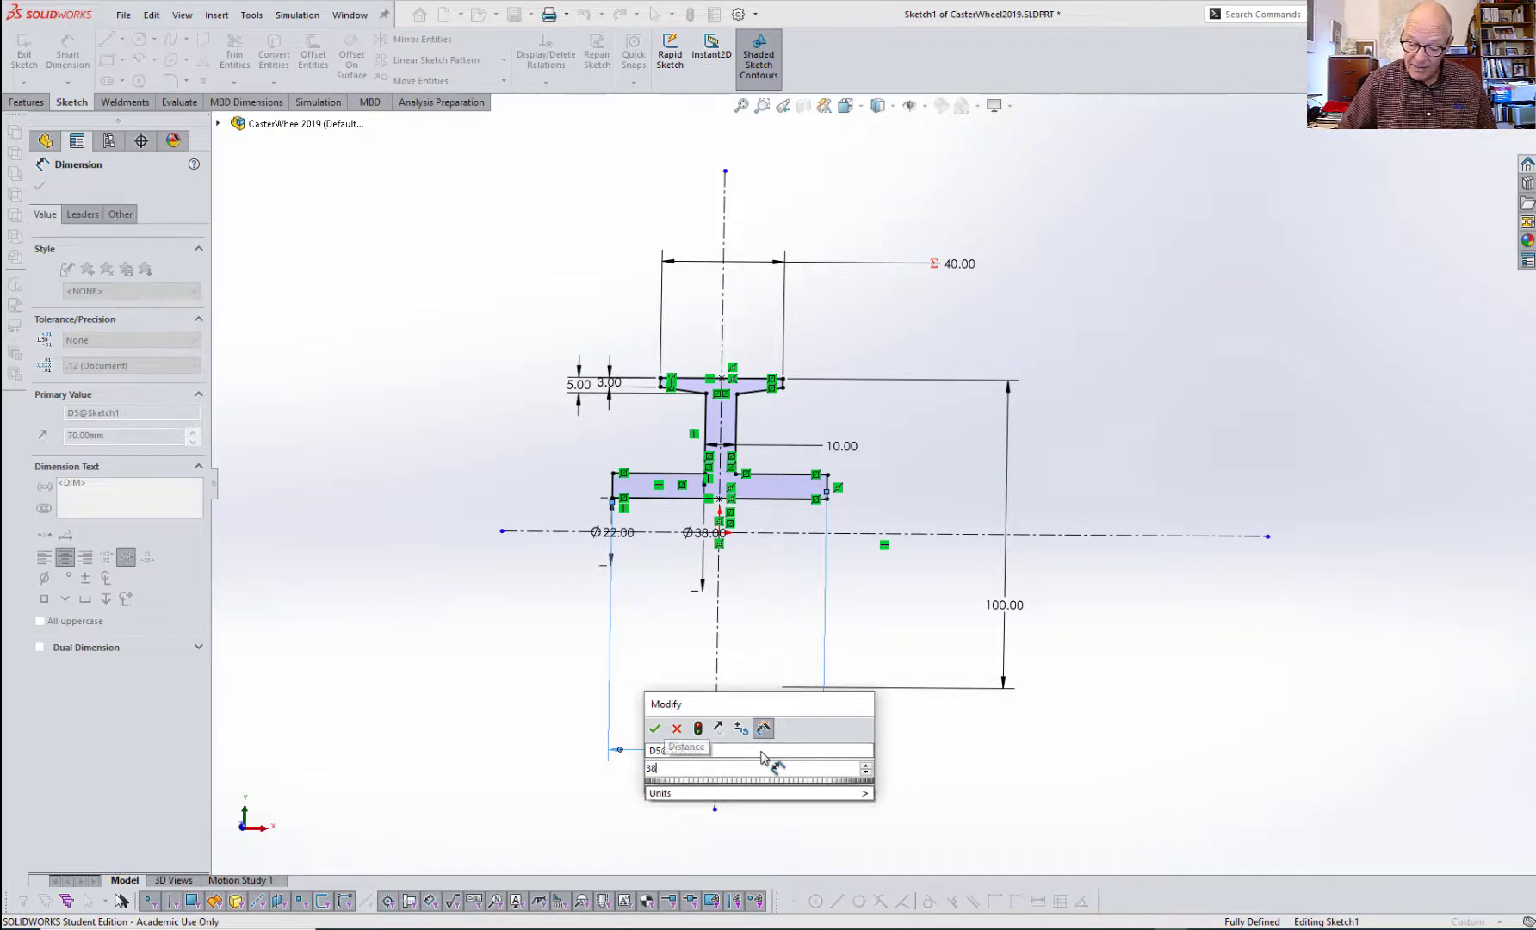
{"action": "key", "text": "Return"}
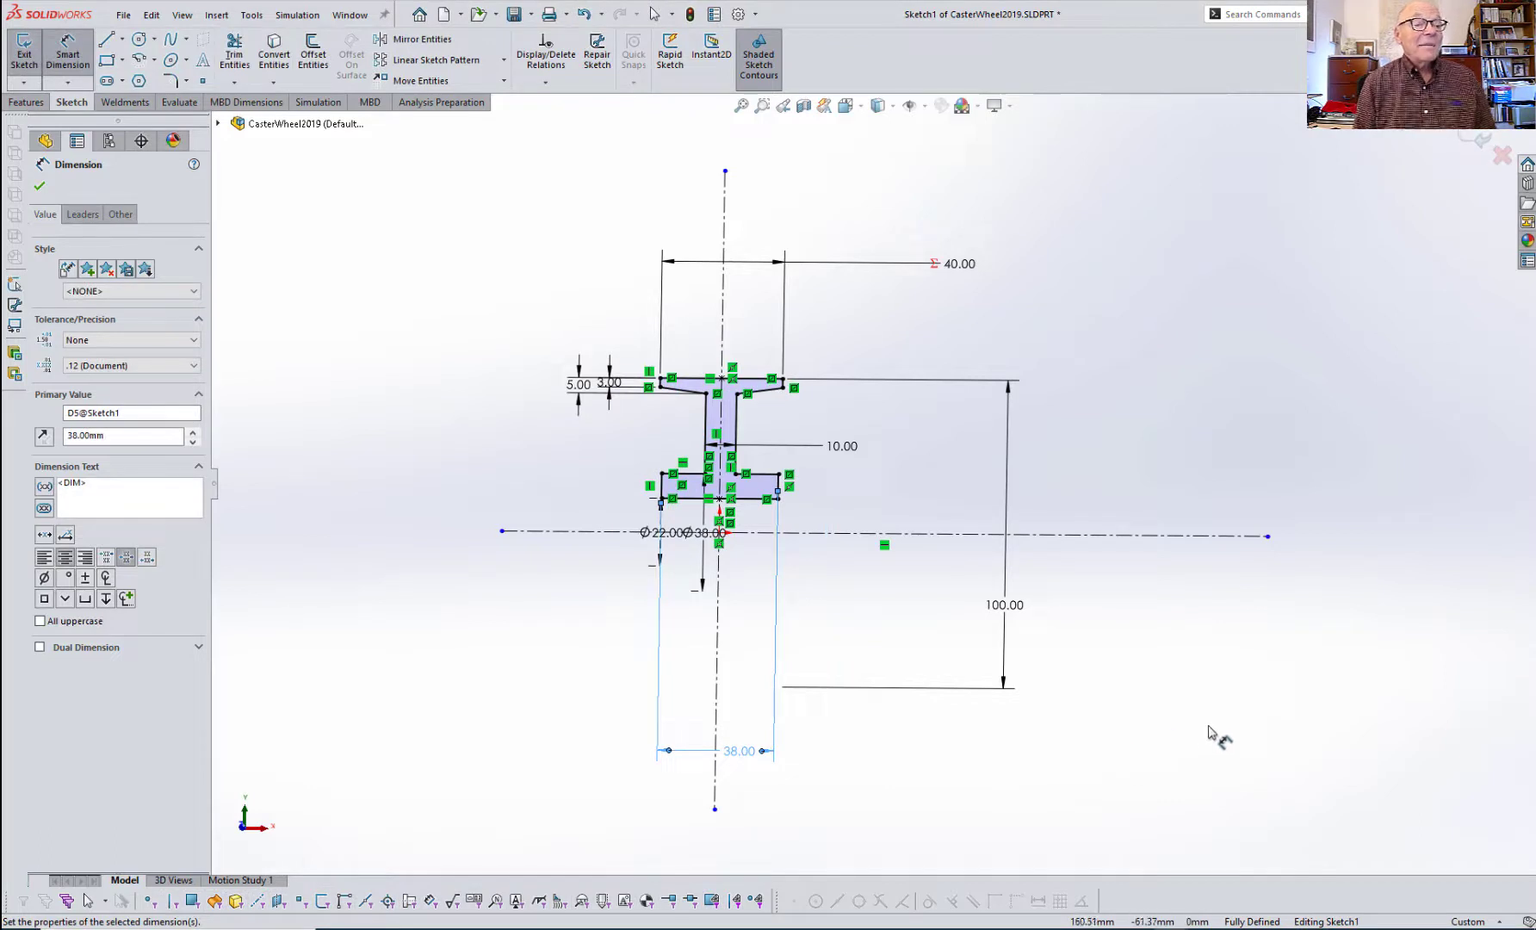
- Exit the wheel sketch, return to the Assem1 assembly and rebuild it with the modified wheel
{"action": "left_click", "coordinate": [1483, 143]}
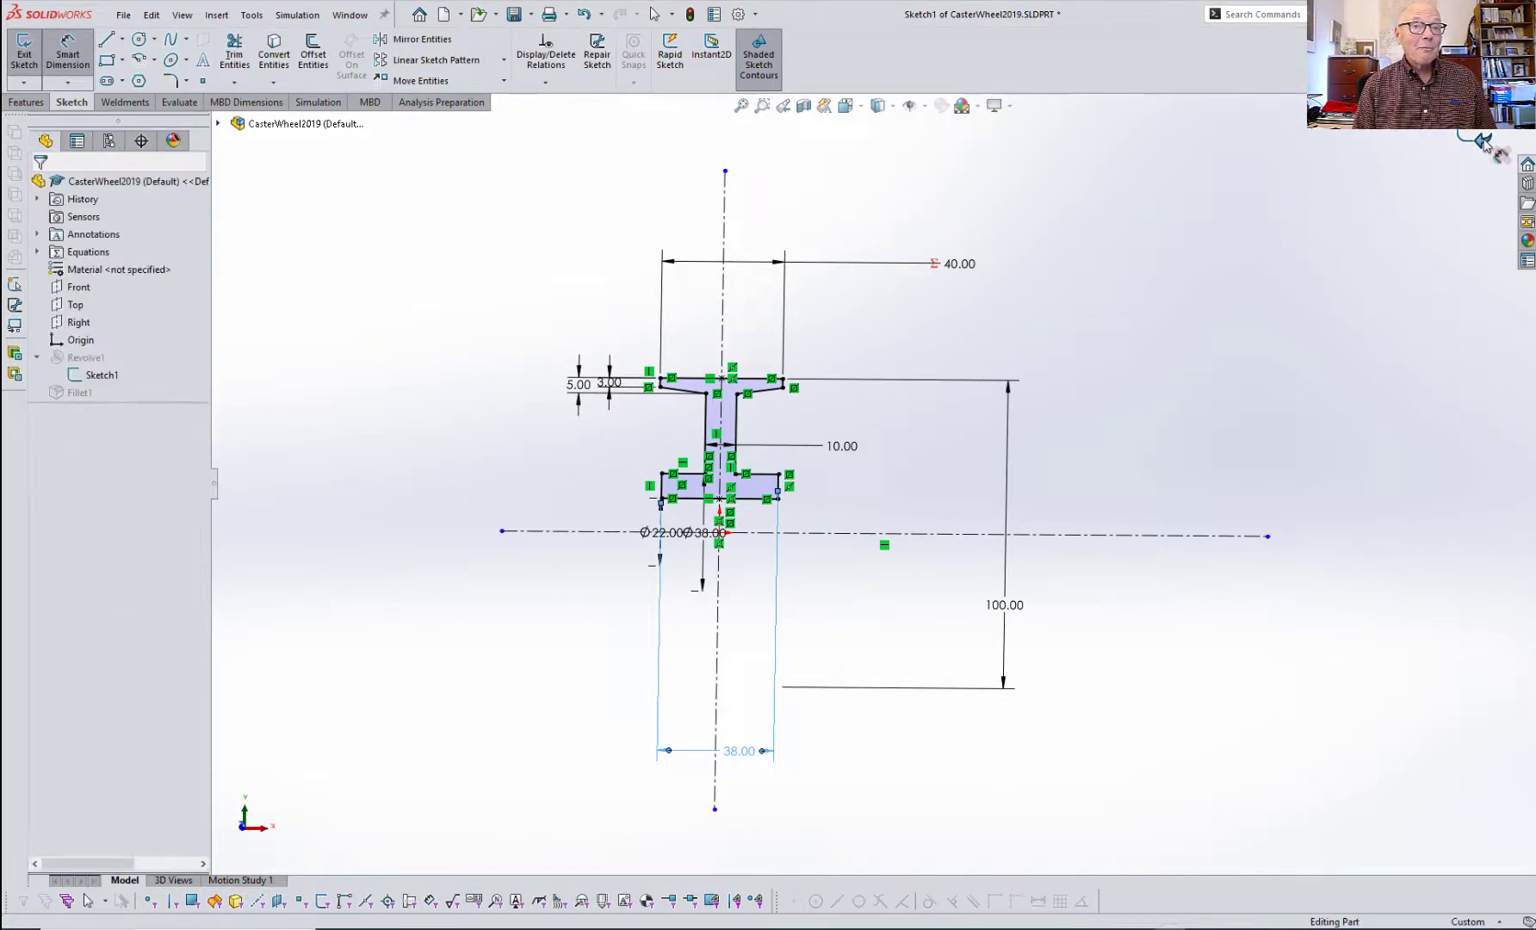
{"action": "middle_click_drag", "start_coordinate": [1181, 249], "coordinate": [998, 491]}
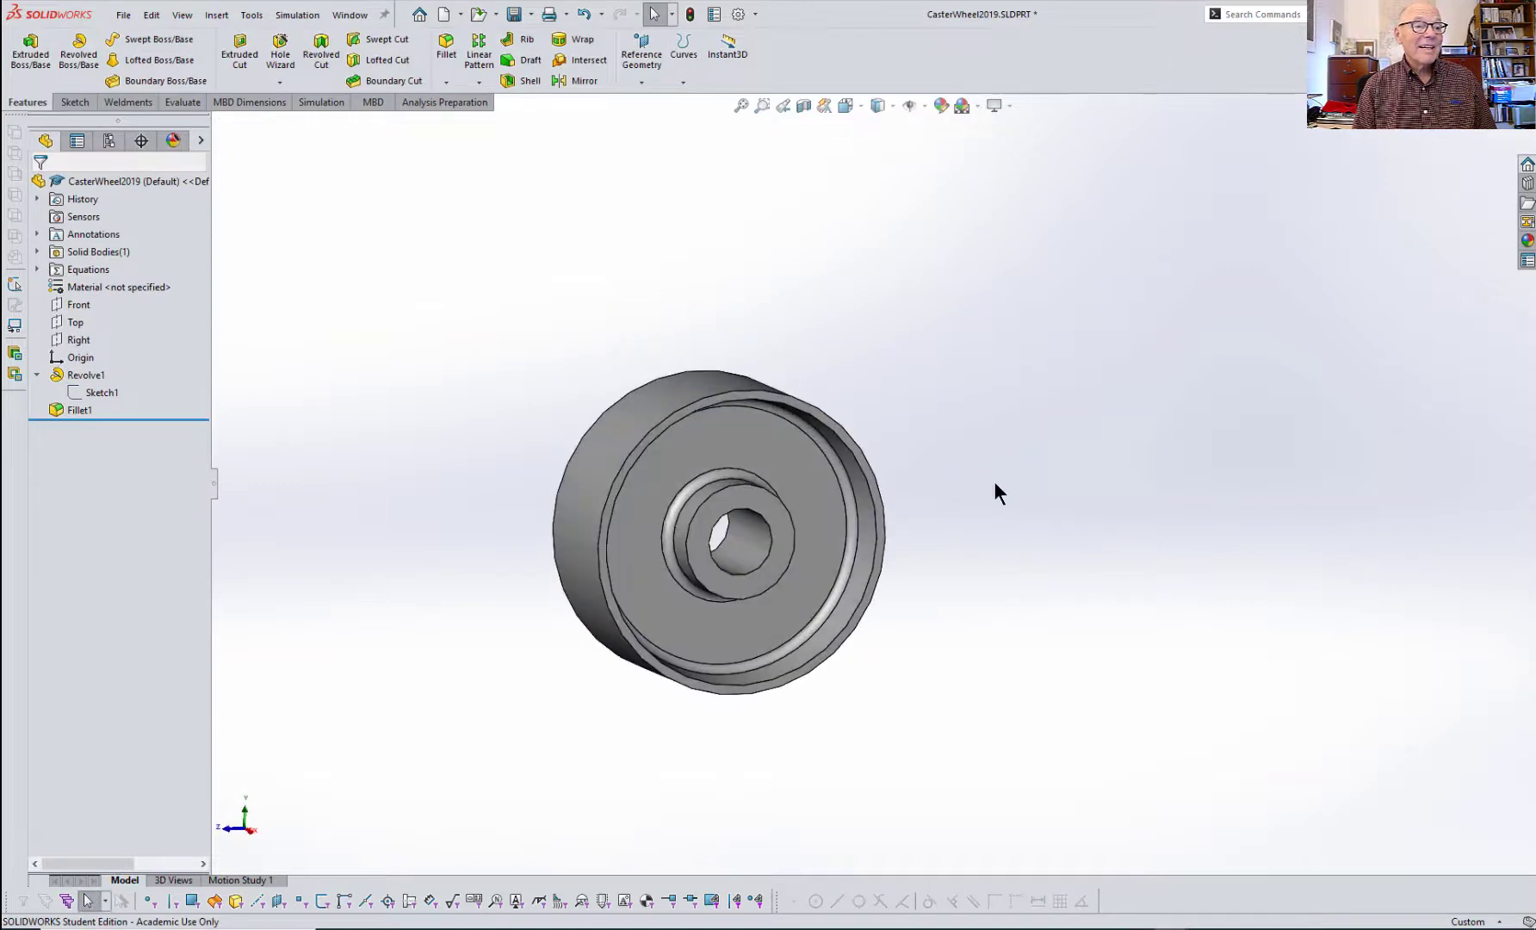
{"action": "left_click", "coordinate": [348, 14]}
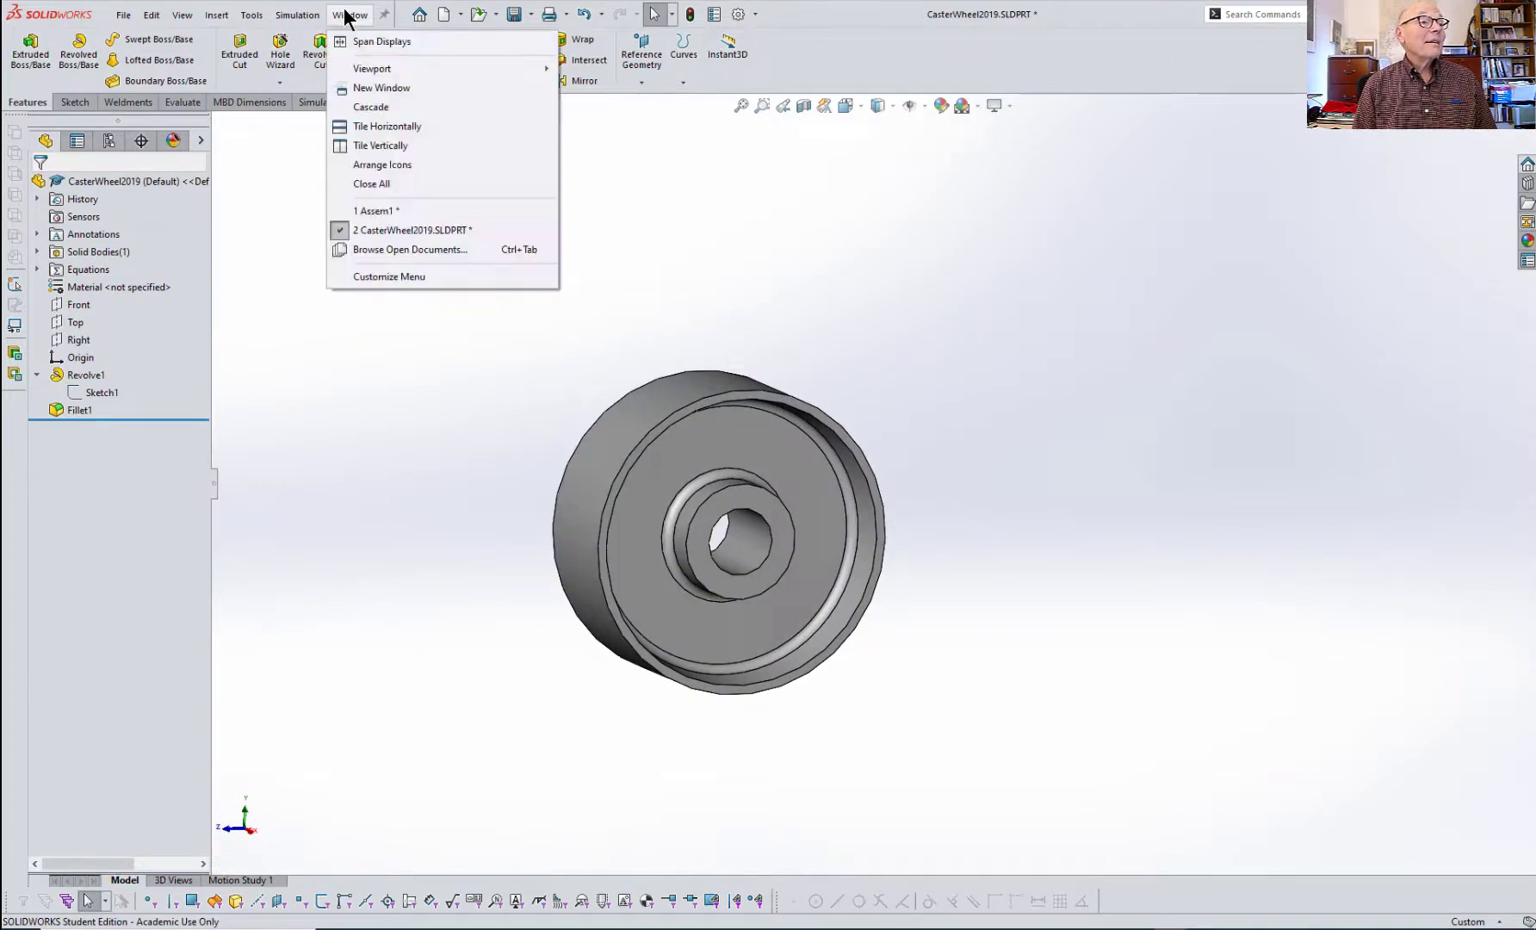
{"action": "left_click", "coordinate": [372, 211]}
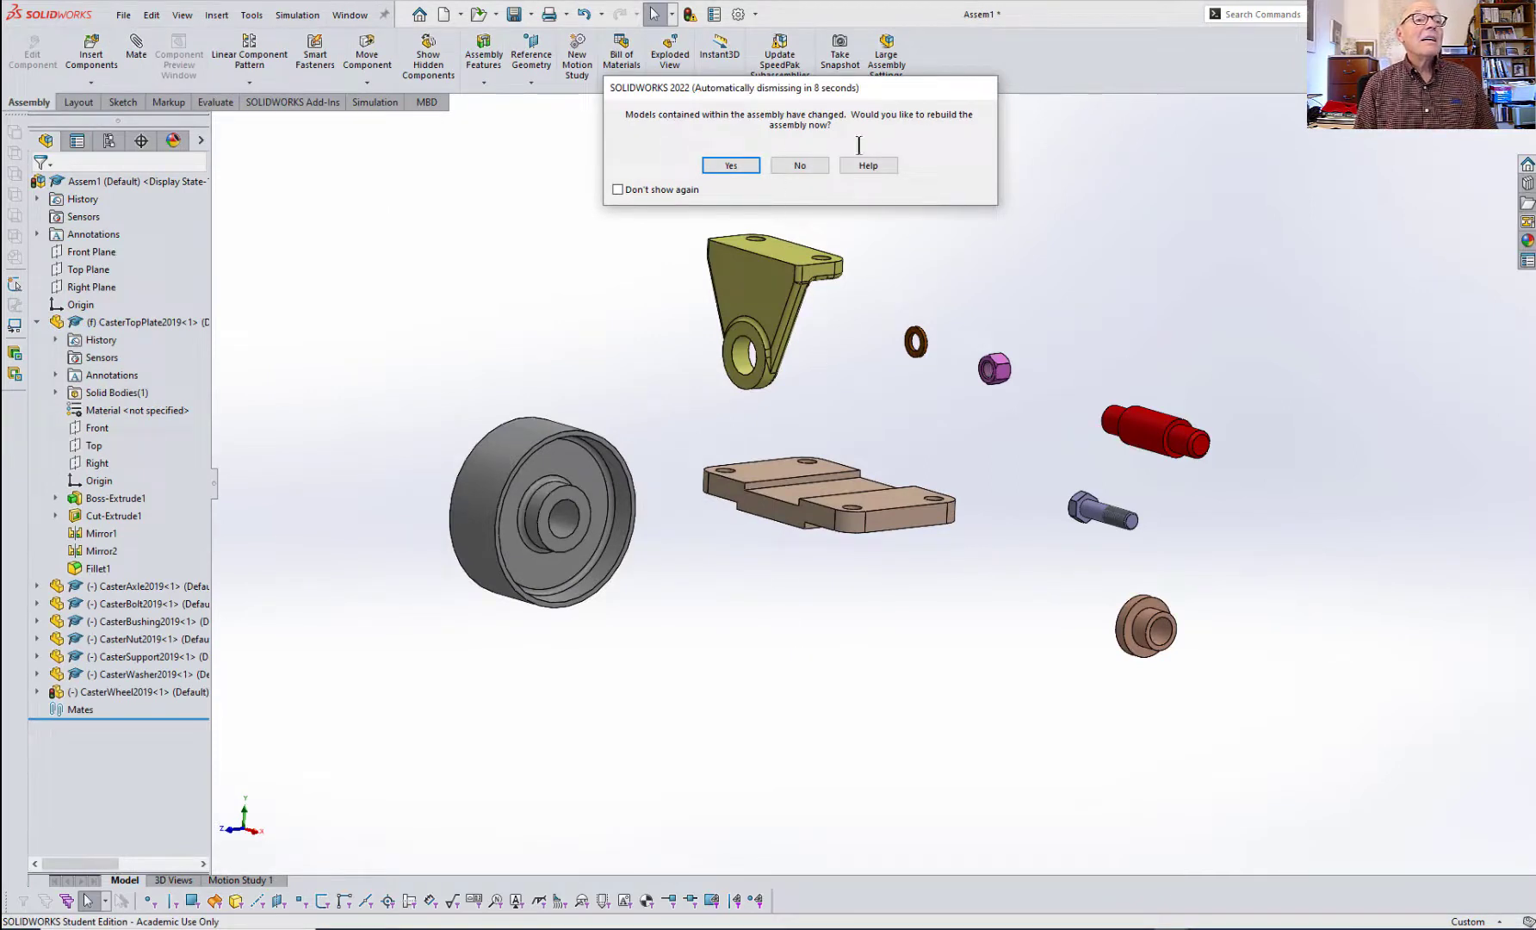
{"action": "left_click", "coordinate": [722, 169]}
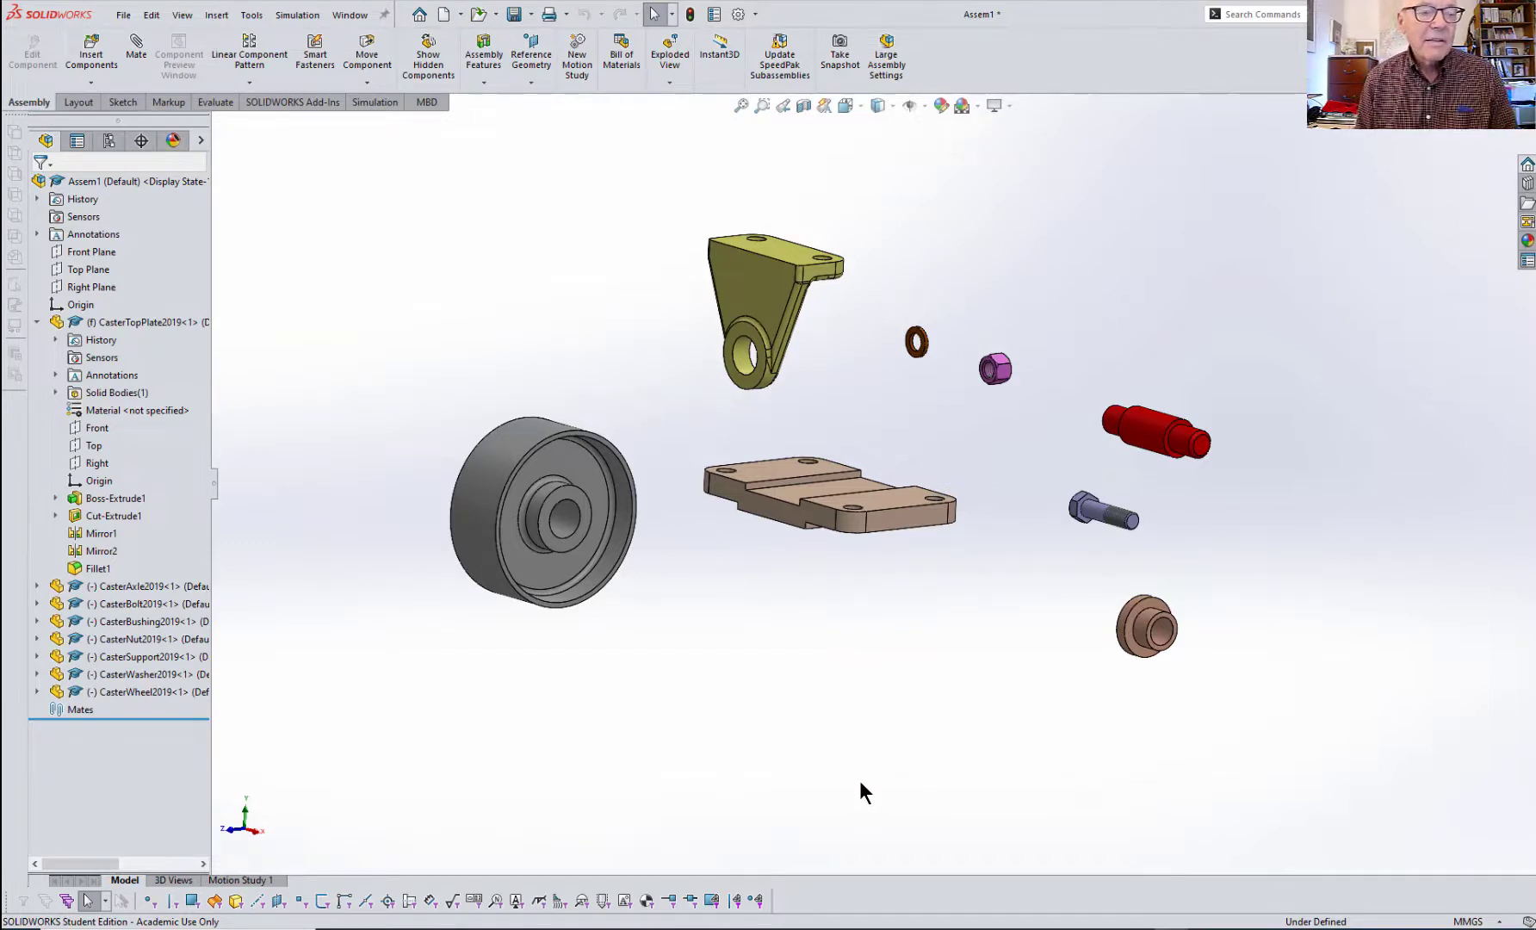
- Copy the caster support and the bushing within the assembly, placing each duplicate in free space beside its original
{"action": "middle_click_drag", "start_coordinate": [900, 773], "coordinate": [897, 770]}
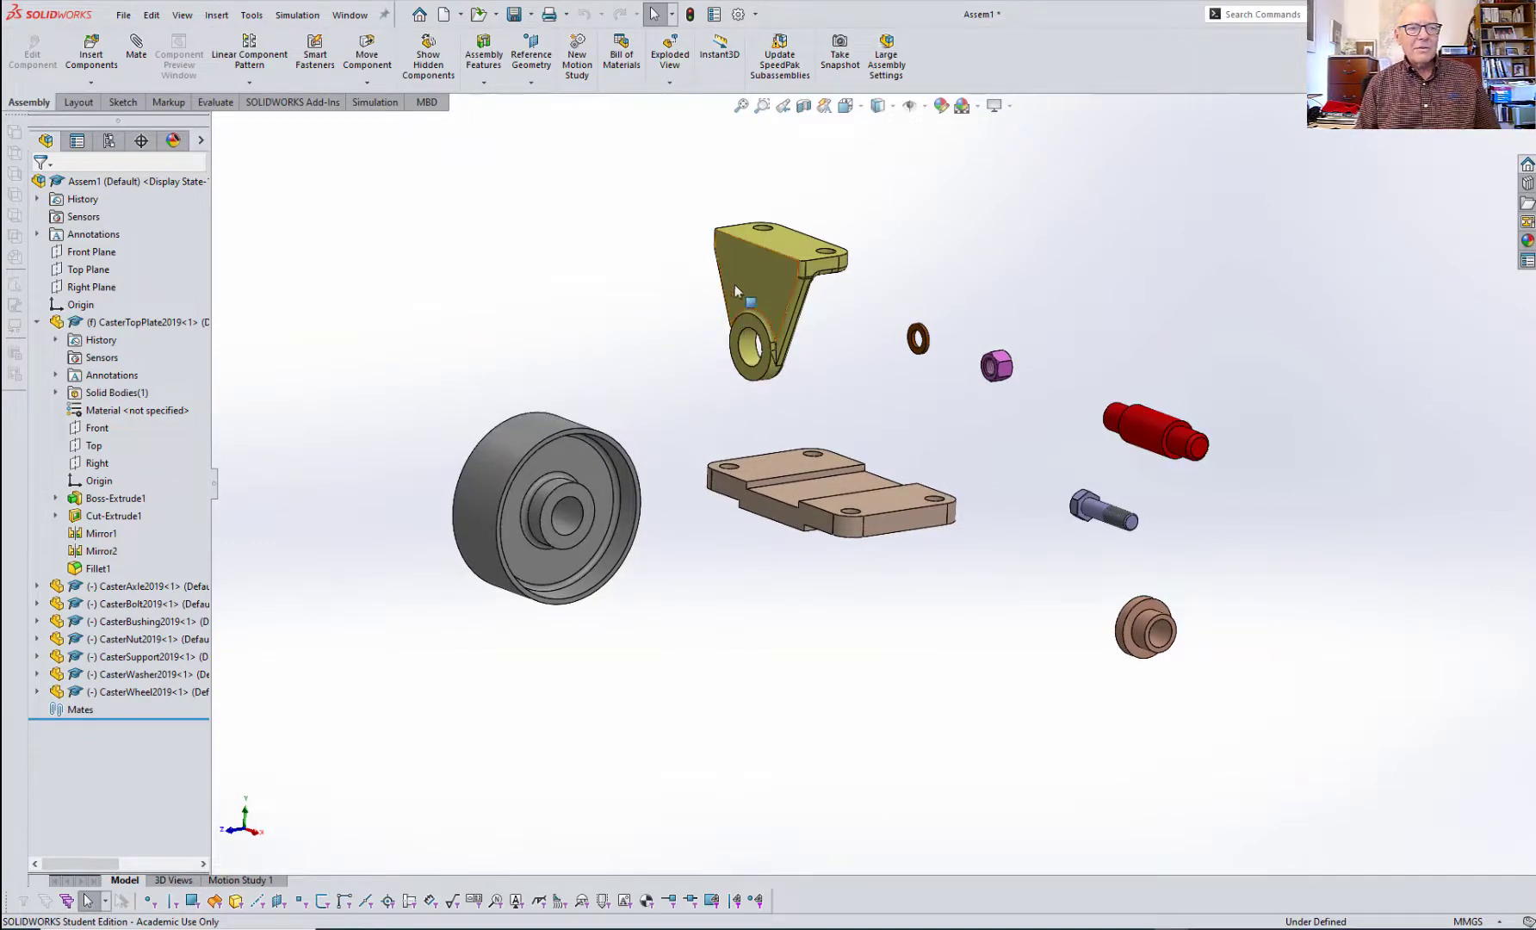
{"action": "left_click_drag", "start_coordinate": [749, 277], "coordinate": [575, 270], "text": "ctrl"}
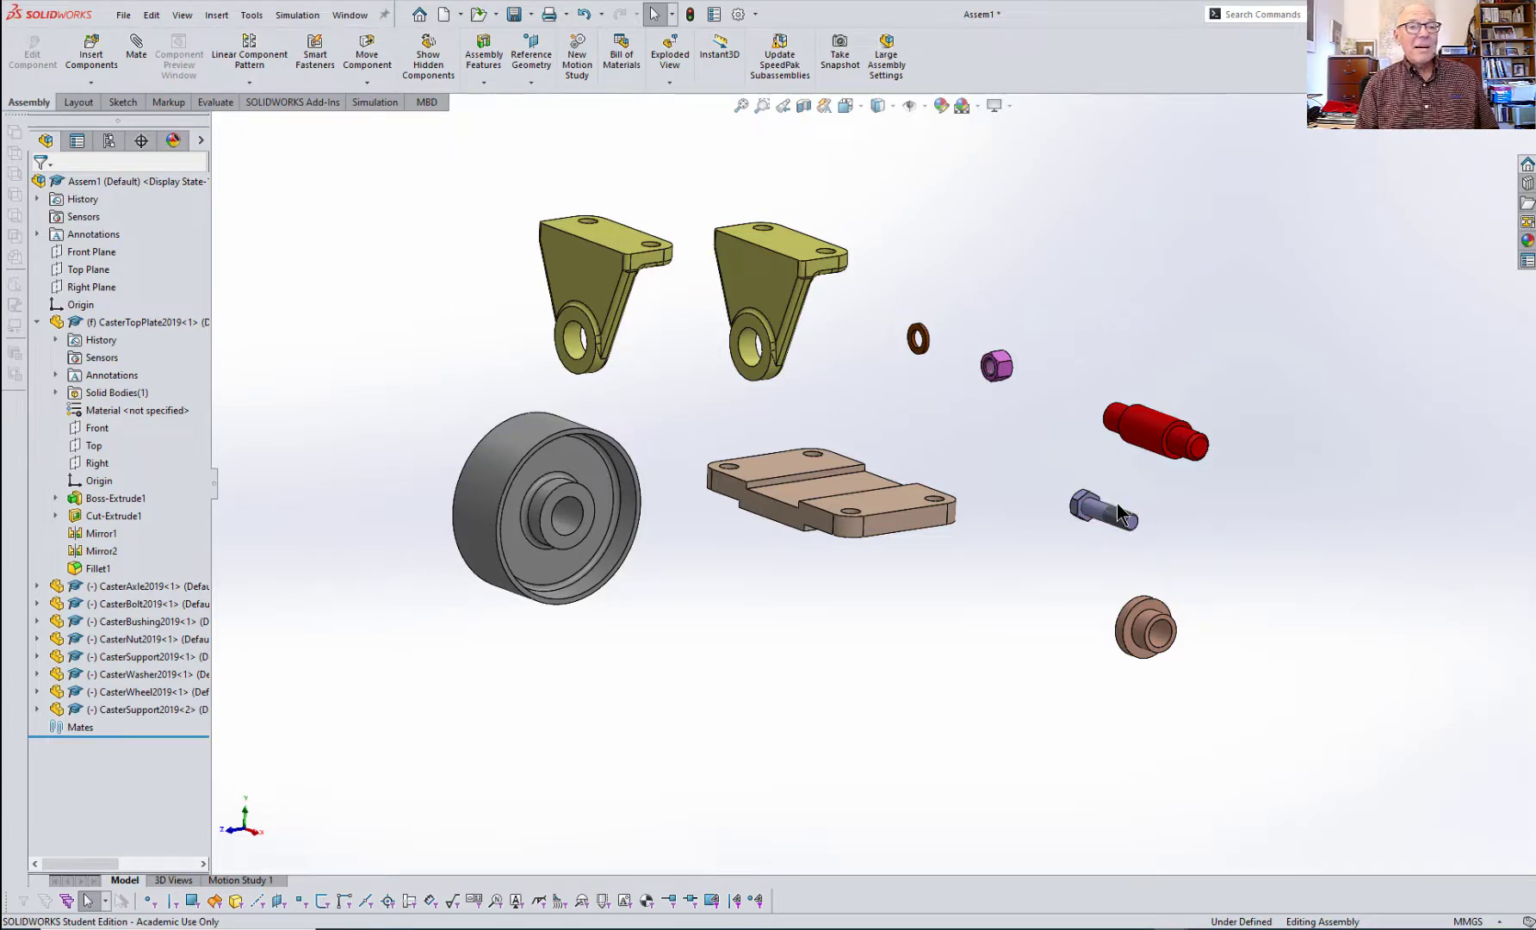
{"action": "left_click_drag", "start_coordinate": [1144, 626], "coordinate": [1238, 574], "text": "ctrl"}
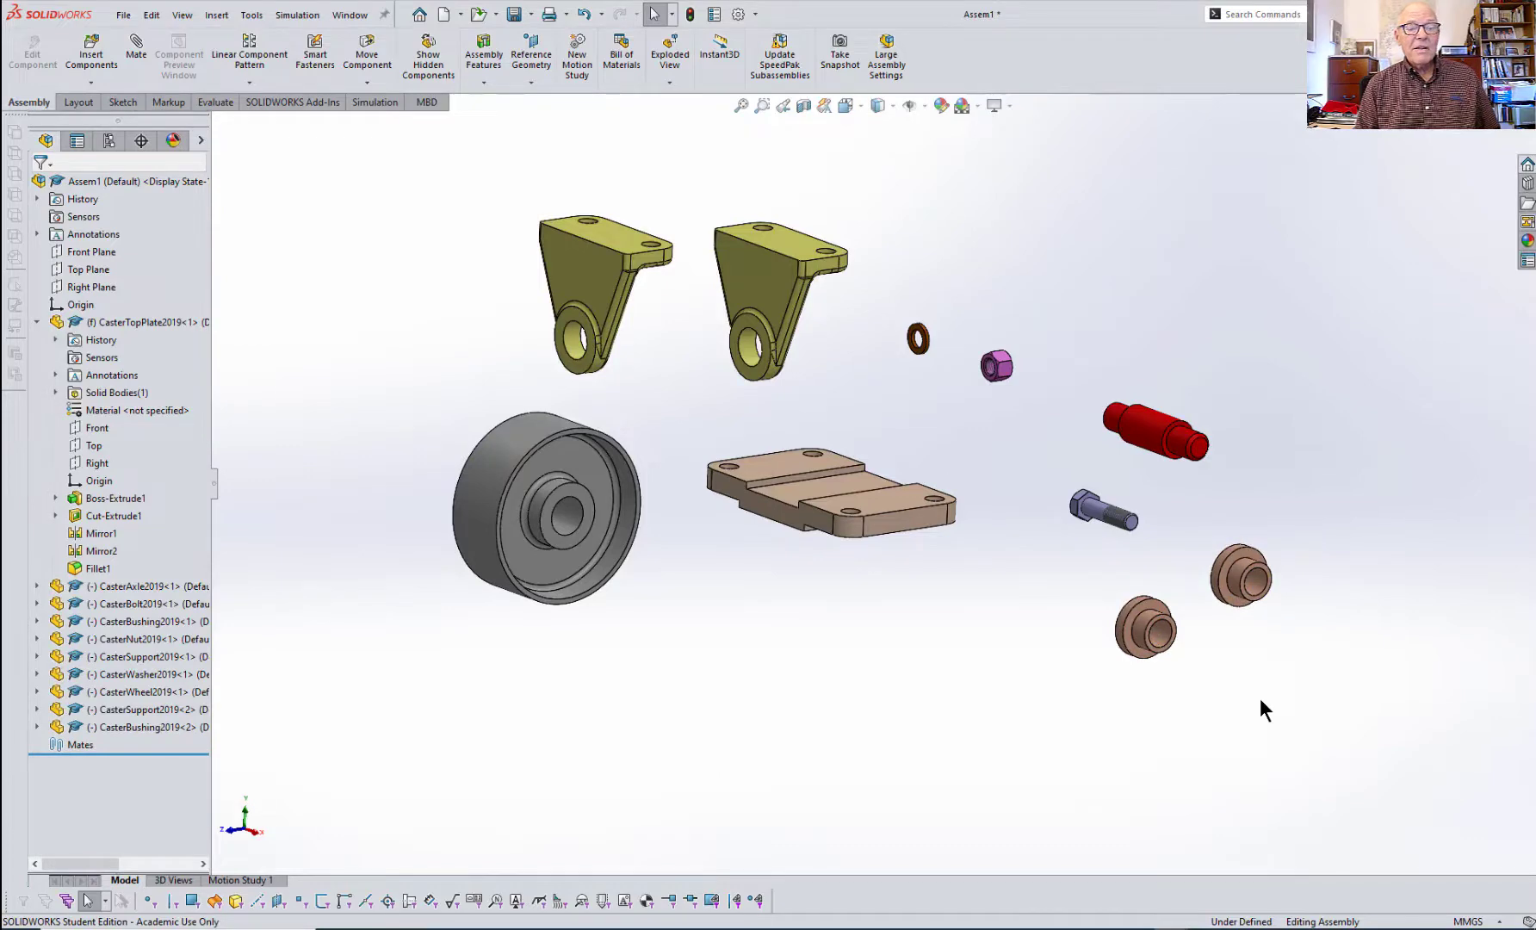
{"action": "scroll", "coordinate": [814, 462], "scroll_direction": "down", "scroll_amount": 3}
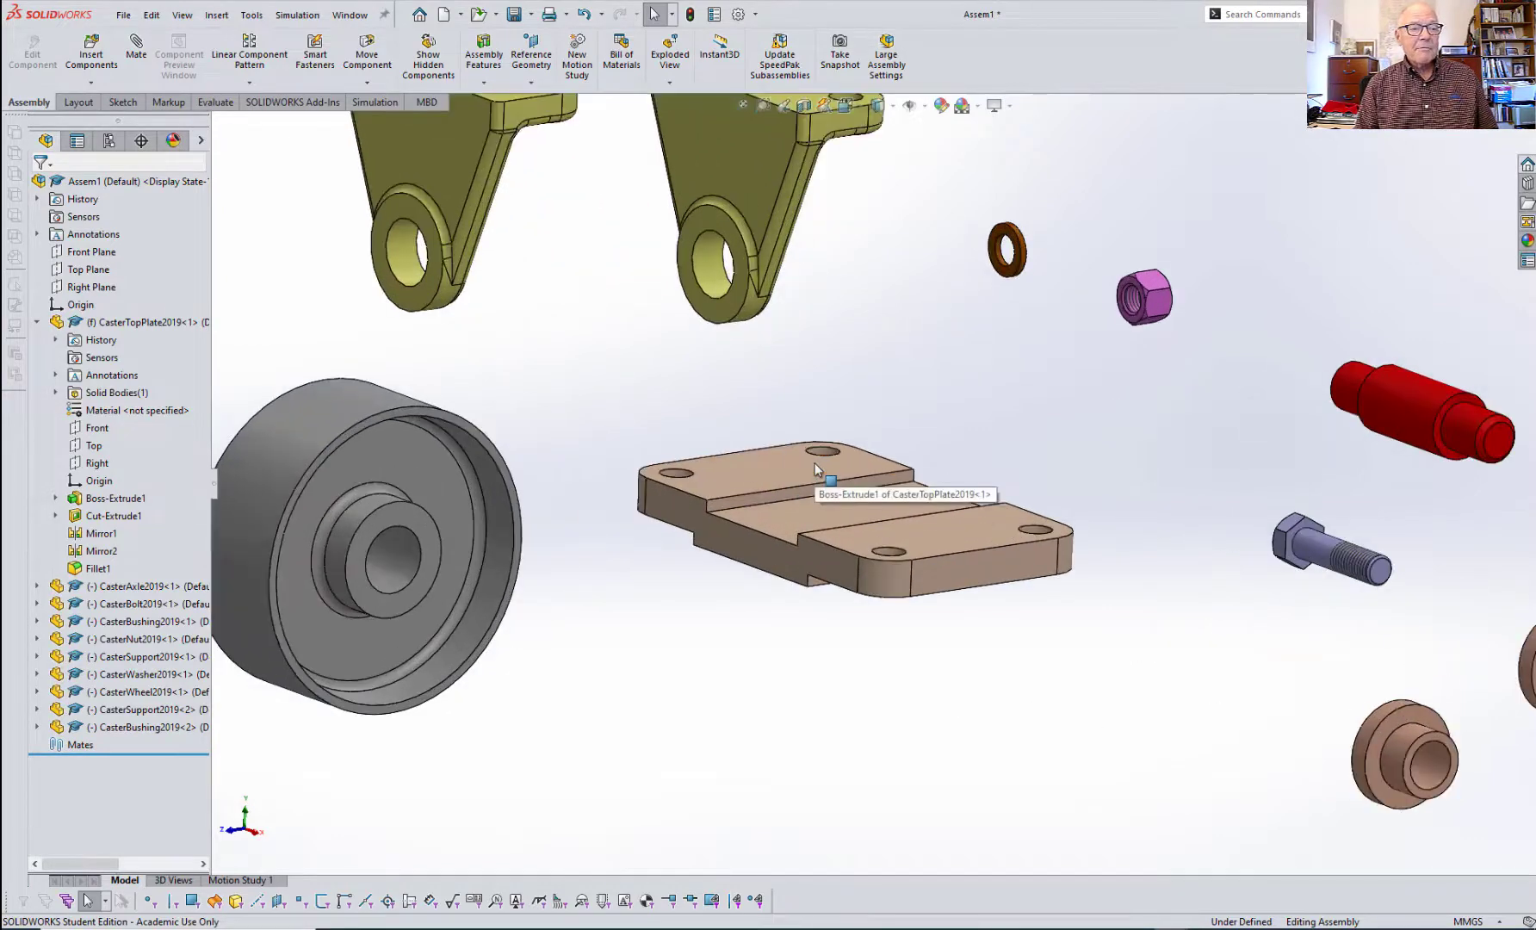
{"action": "scroll", "coordinate": [857, 496], "scroll_direction": "up", "scroll_amount": 2}
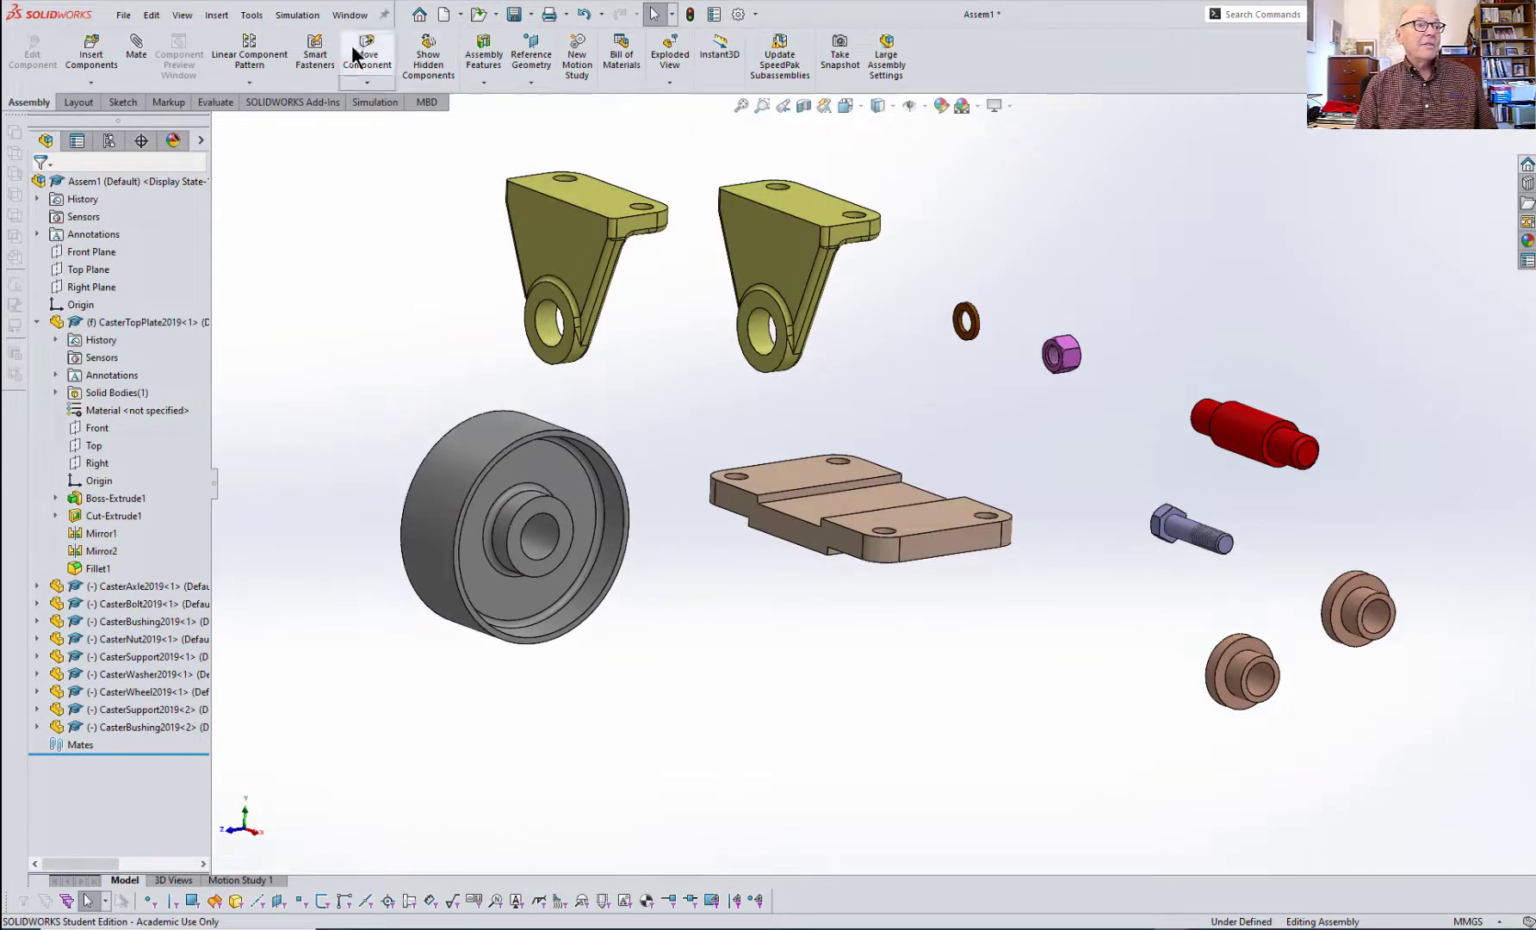
{"action": "left_click", "coordinate": [124, 15]}
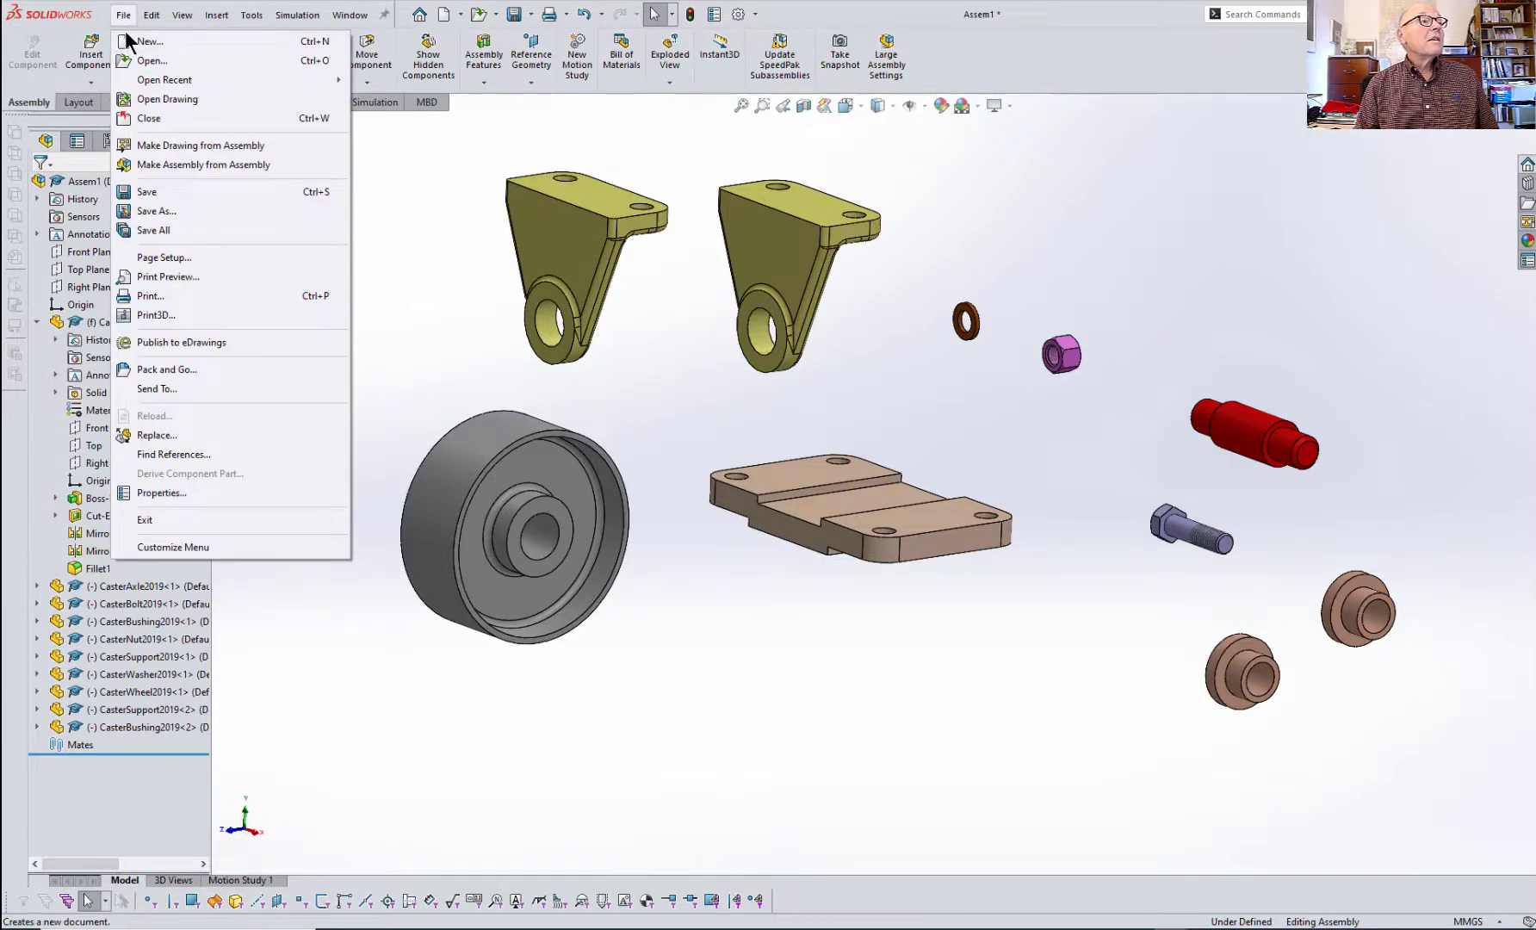
{"action": "left_click", "coordinate": [134, 43]}
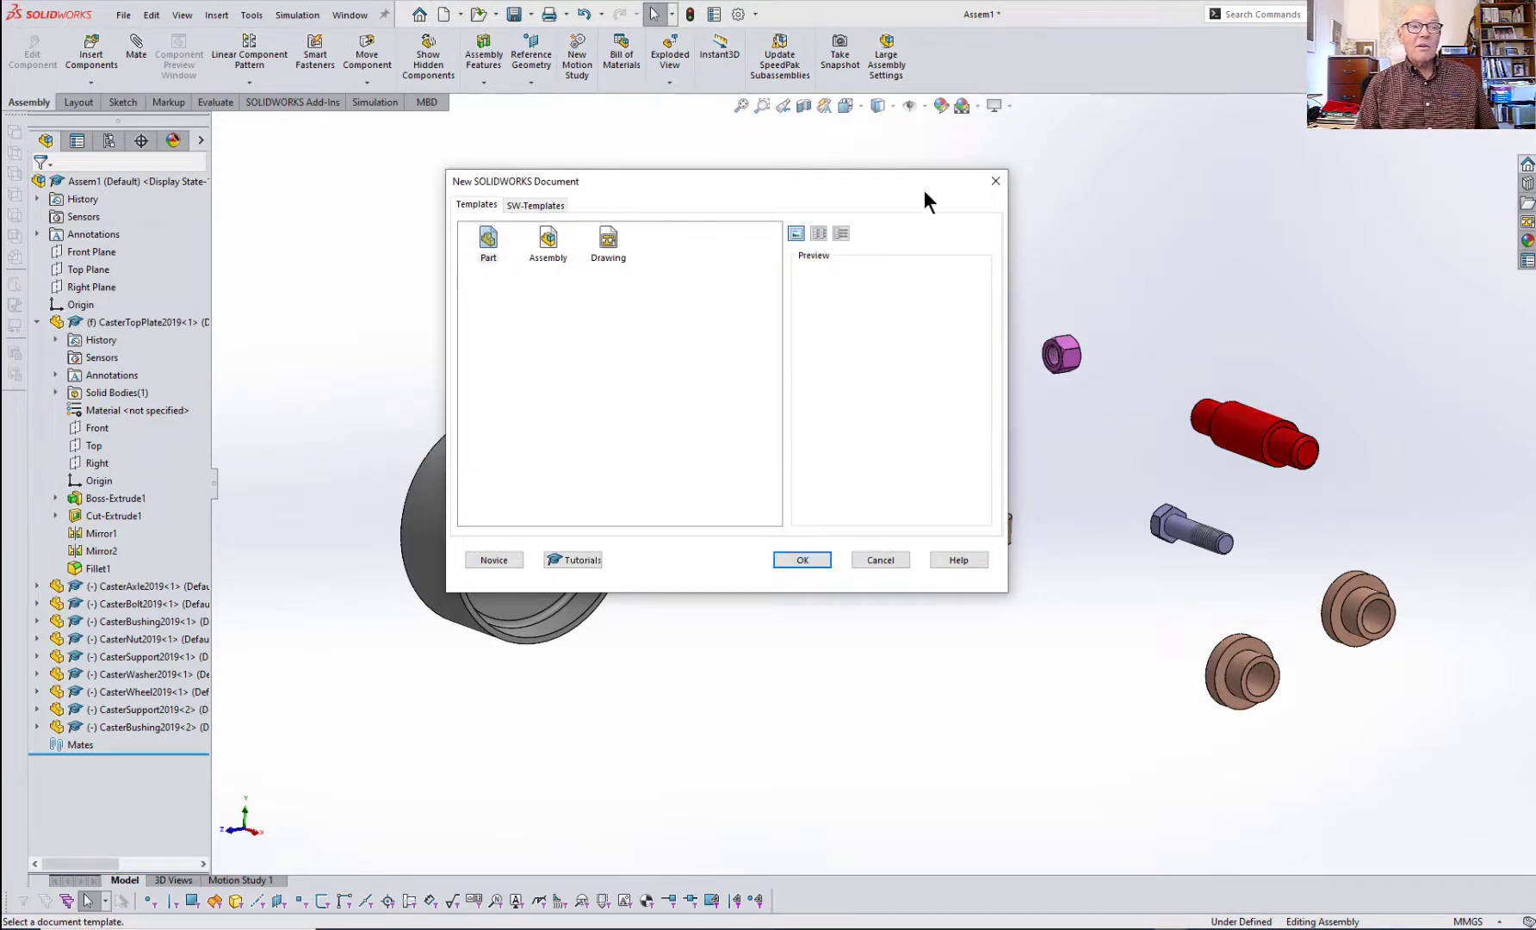
{"action": "left_click", "coordinate": [996, 181]}
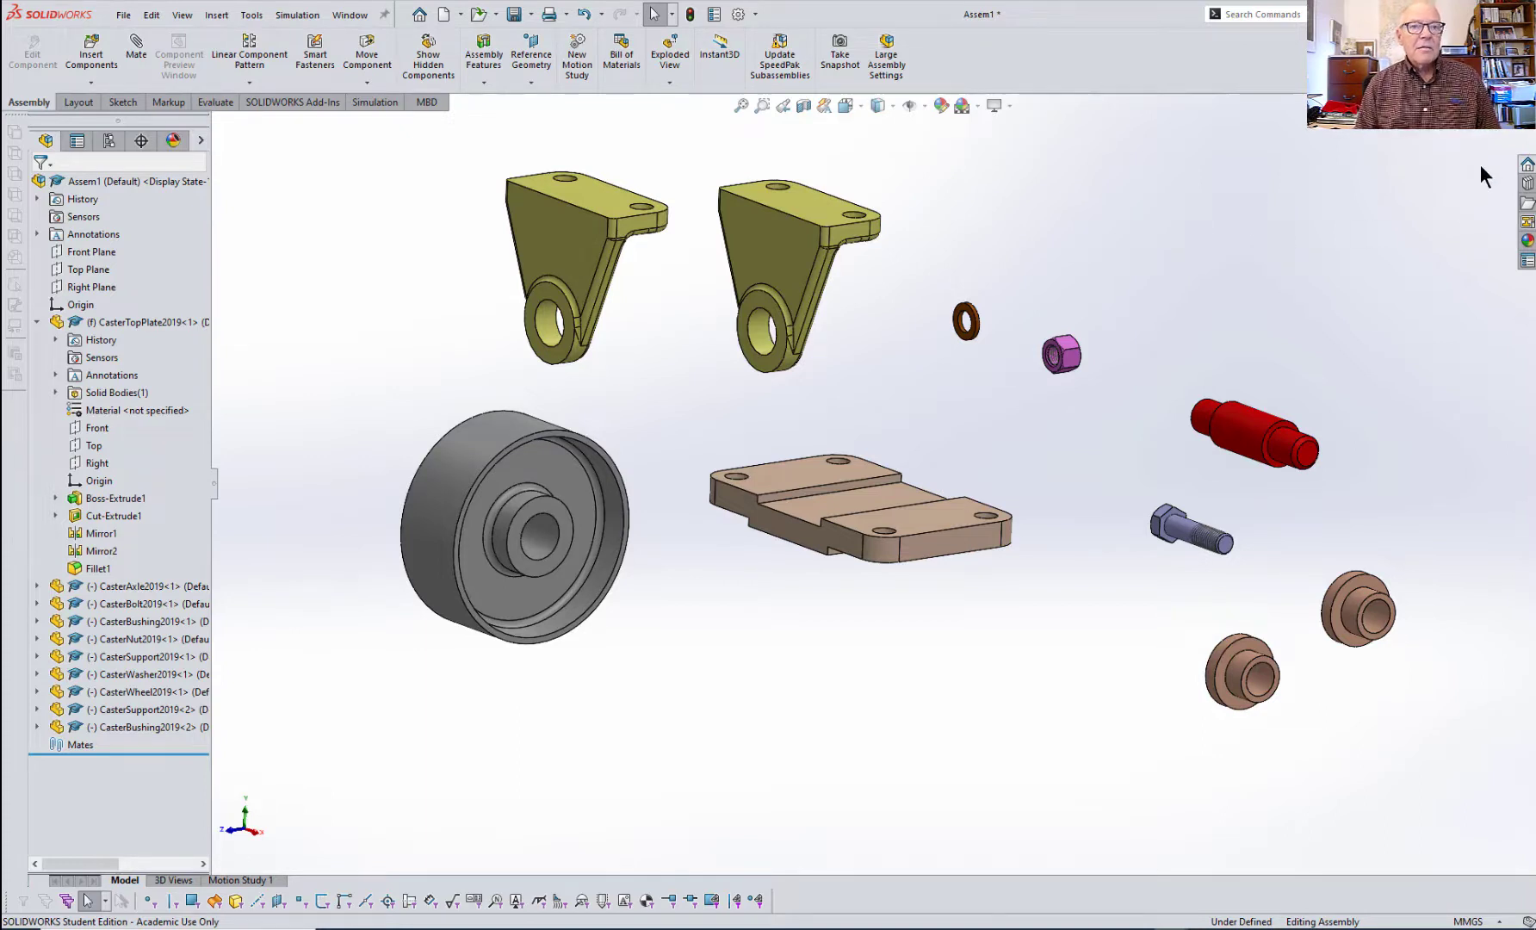
- Close the assembly and the caster wheel part without saving their changes
{"action": "key", "text": "ctrl+s"}
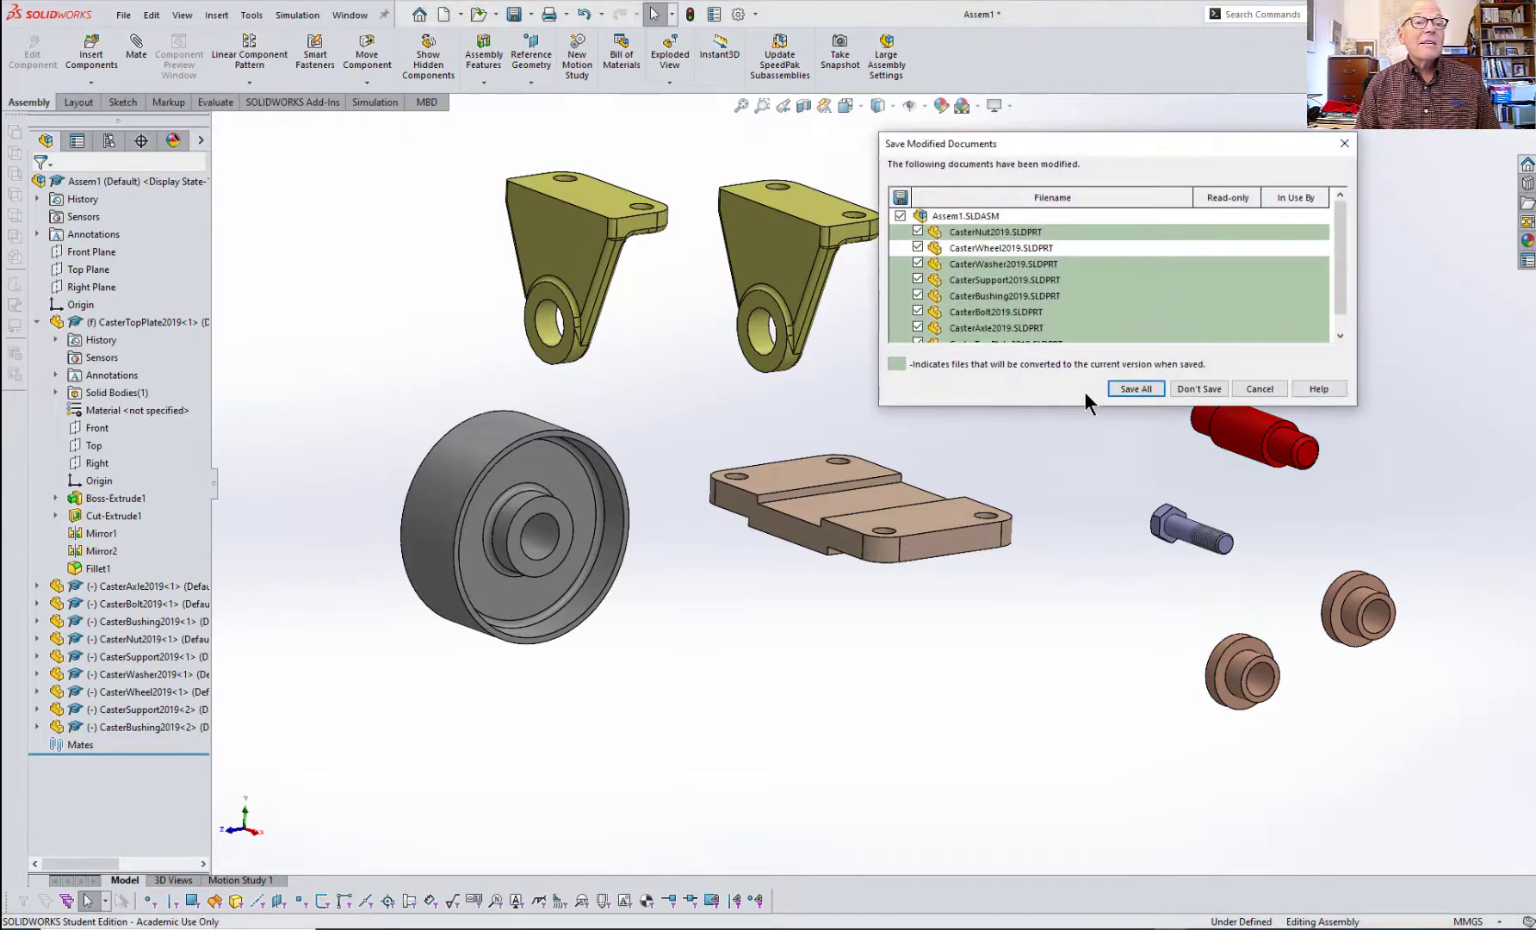
{"action": "left_click", "coordinate": [1197, 386]}
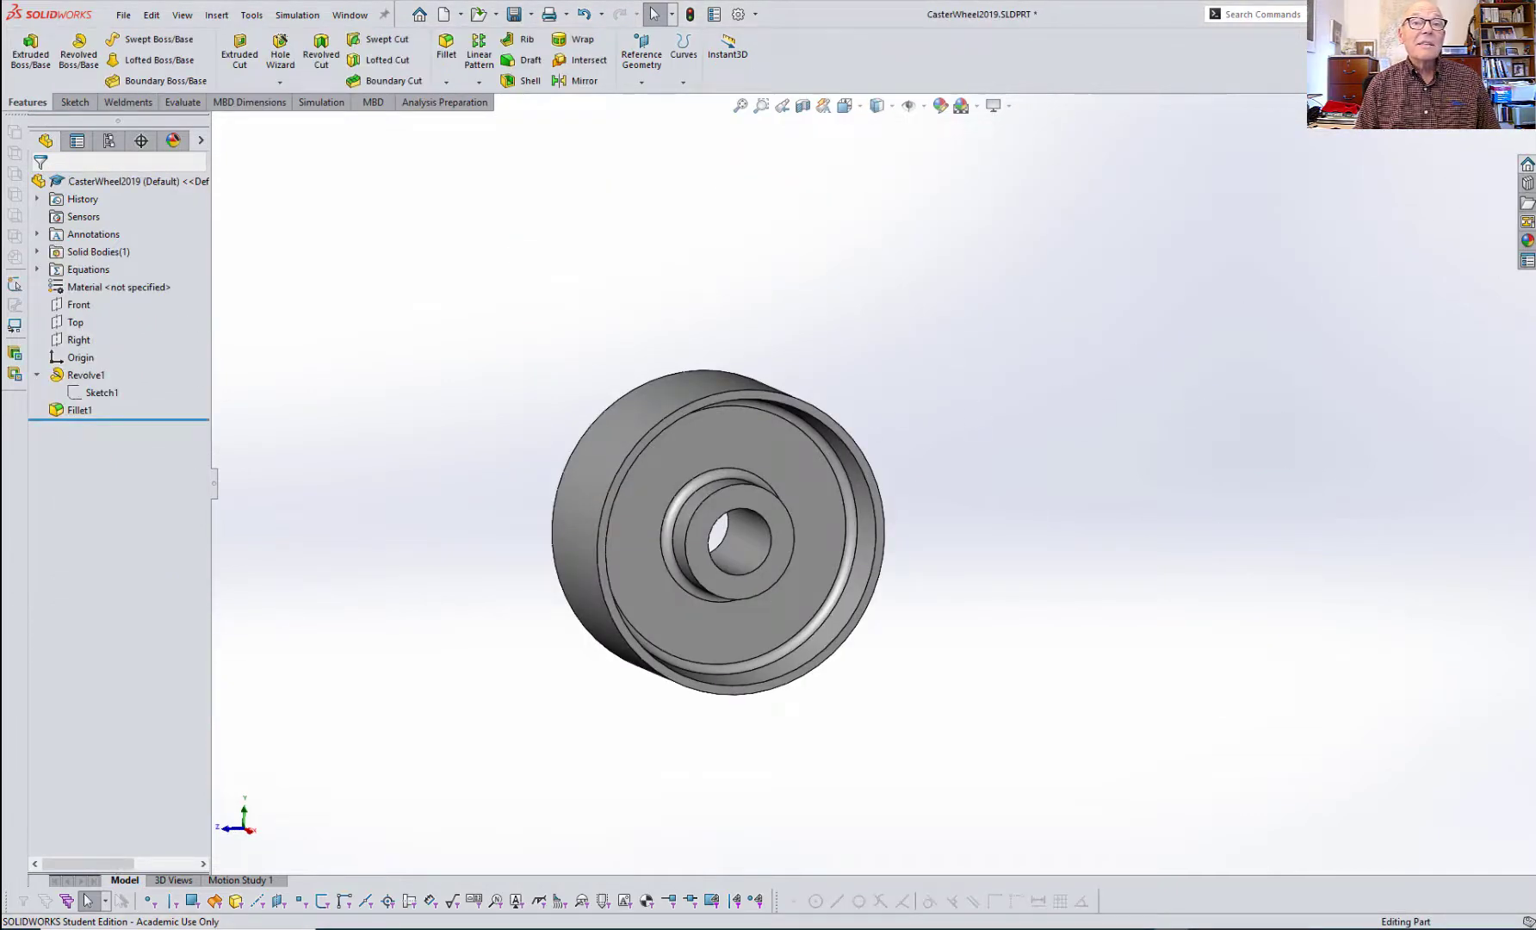
{"action": "key", "text": "ctrl+w"}
{"action": "left_click", "coordinate": [708, 490]}
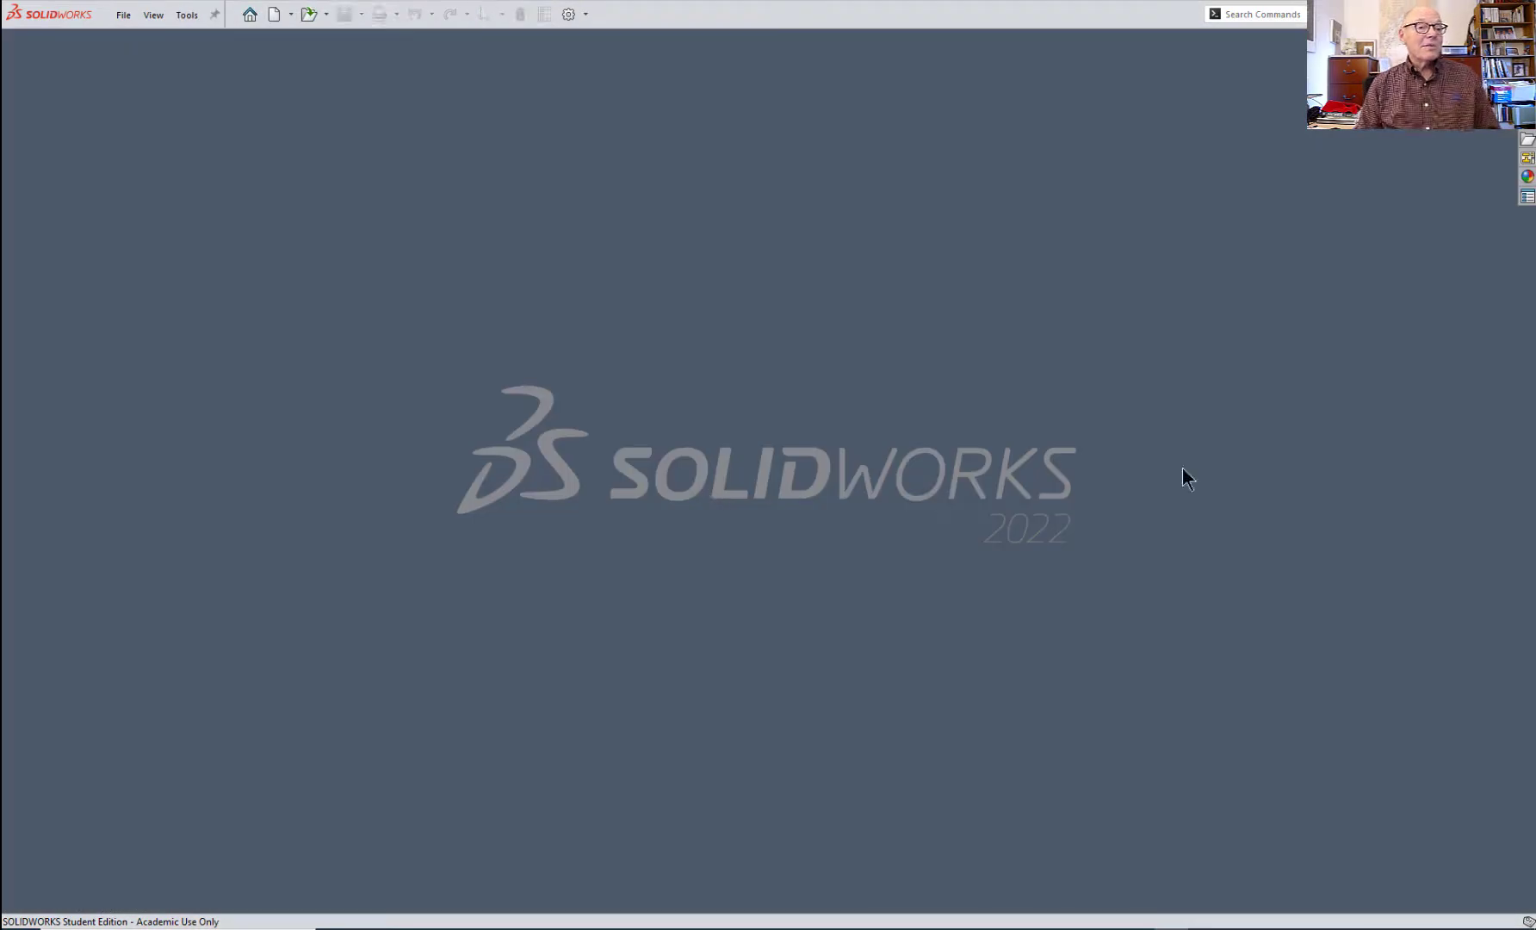
- Start opening existing files and browse to the Caster2021 folder inside AEDD-170
{"action": "left_click", "coordinate": [123, 15]}
{"action": "left_click", "coordinate": [140, 62]}
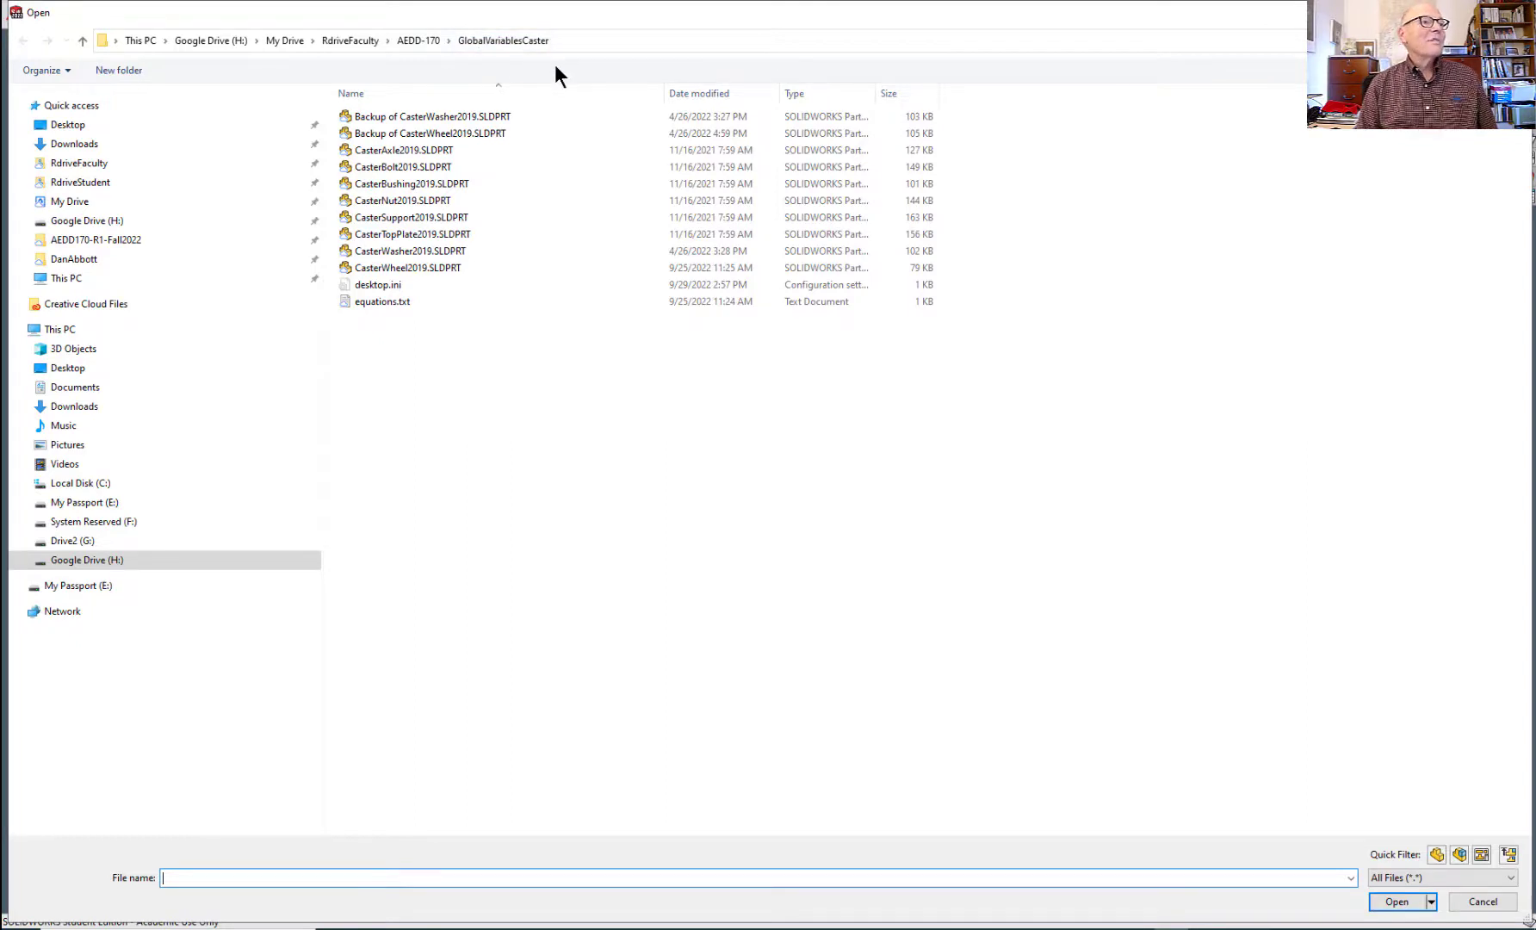
{"action": "left_click", "coordinate": [415, 40]}
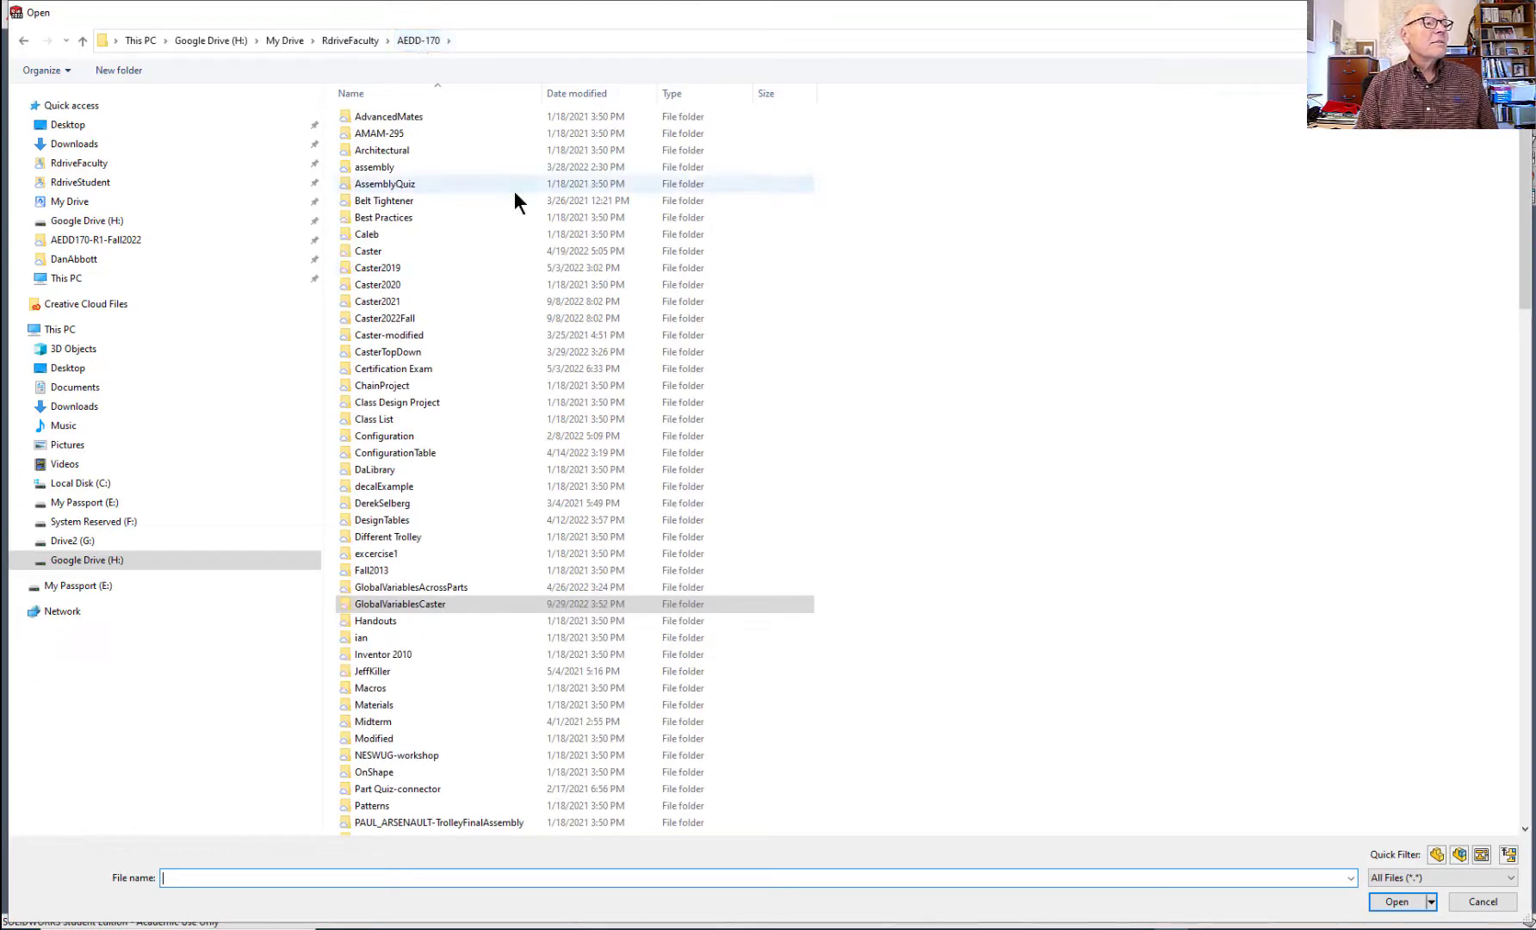
{"action": "double_click", "coordinate": [369, 320]}
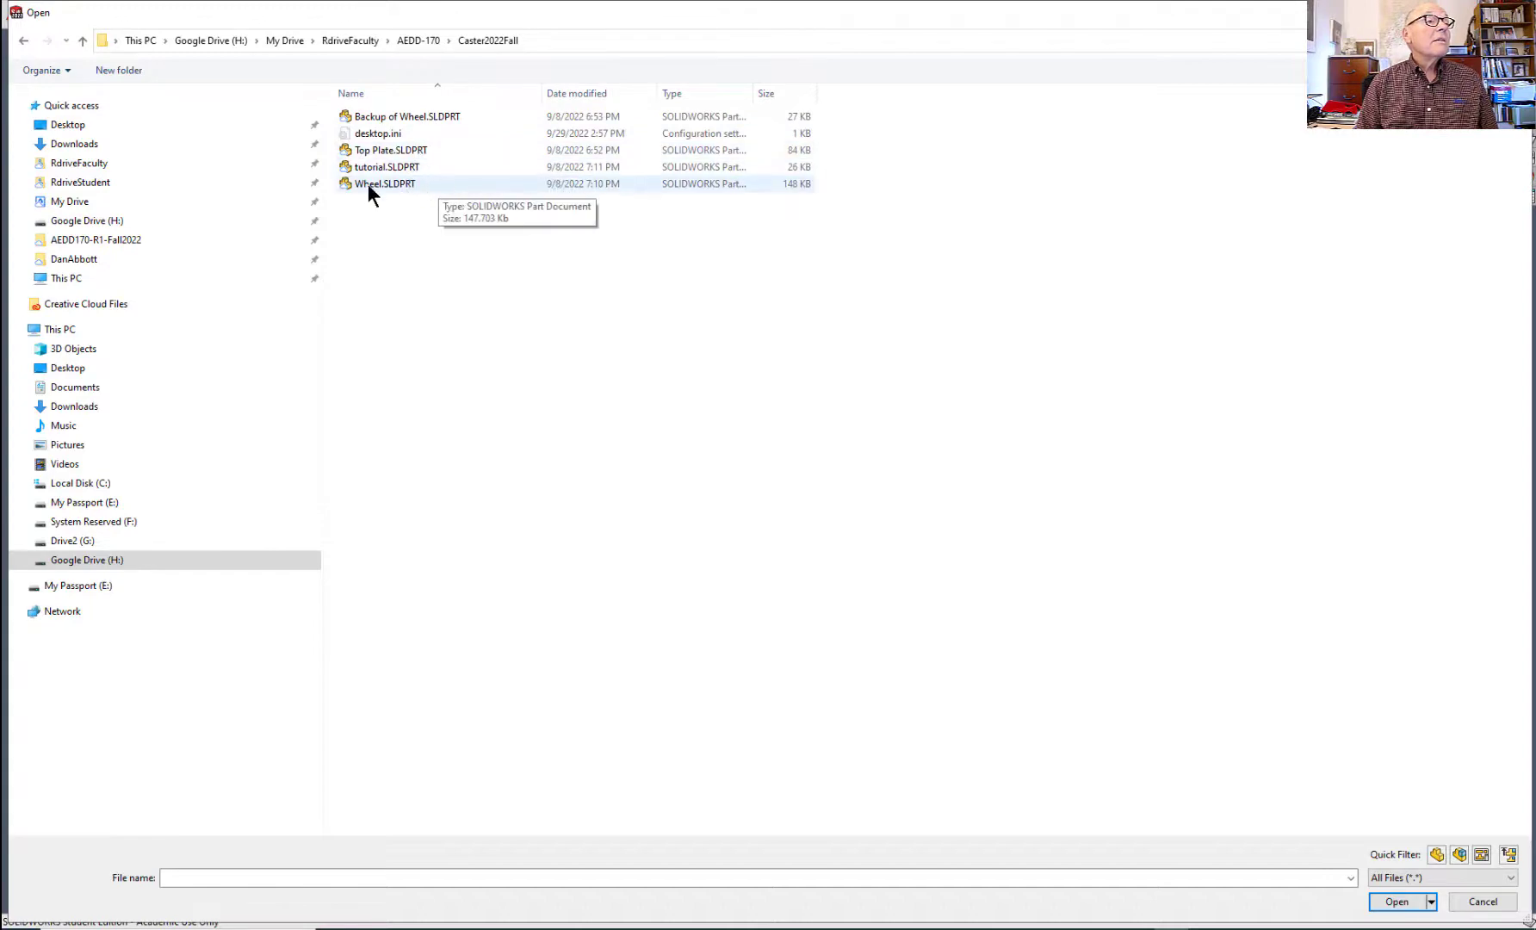
{"action": "left_click", "coordinate": [414, 41]}
{"action": "double_click", "coordinate": [388, 302]}
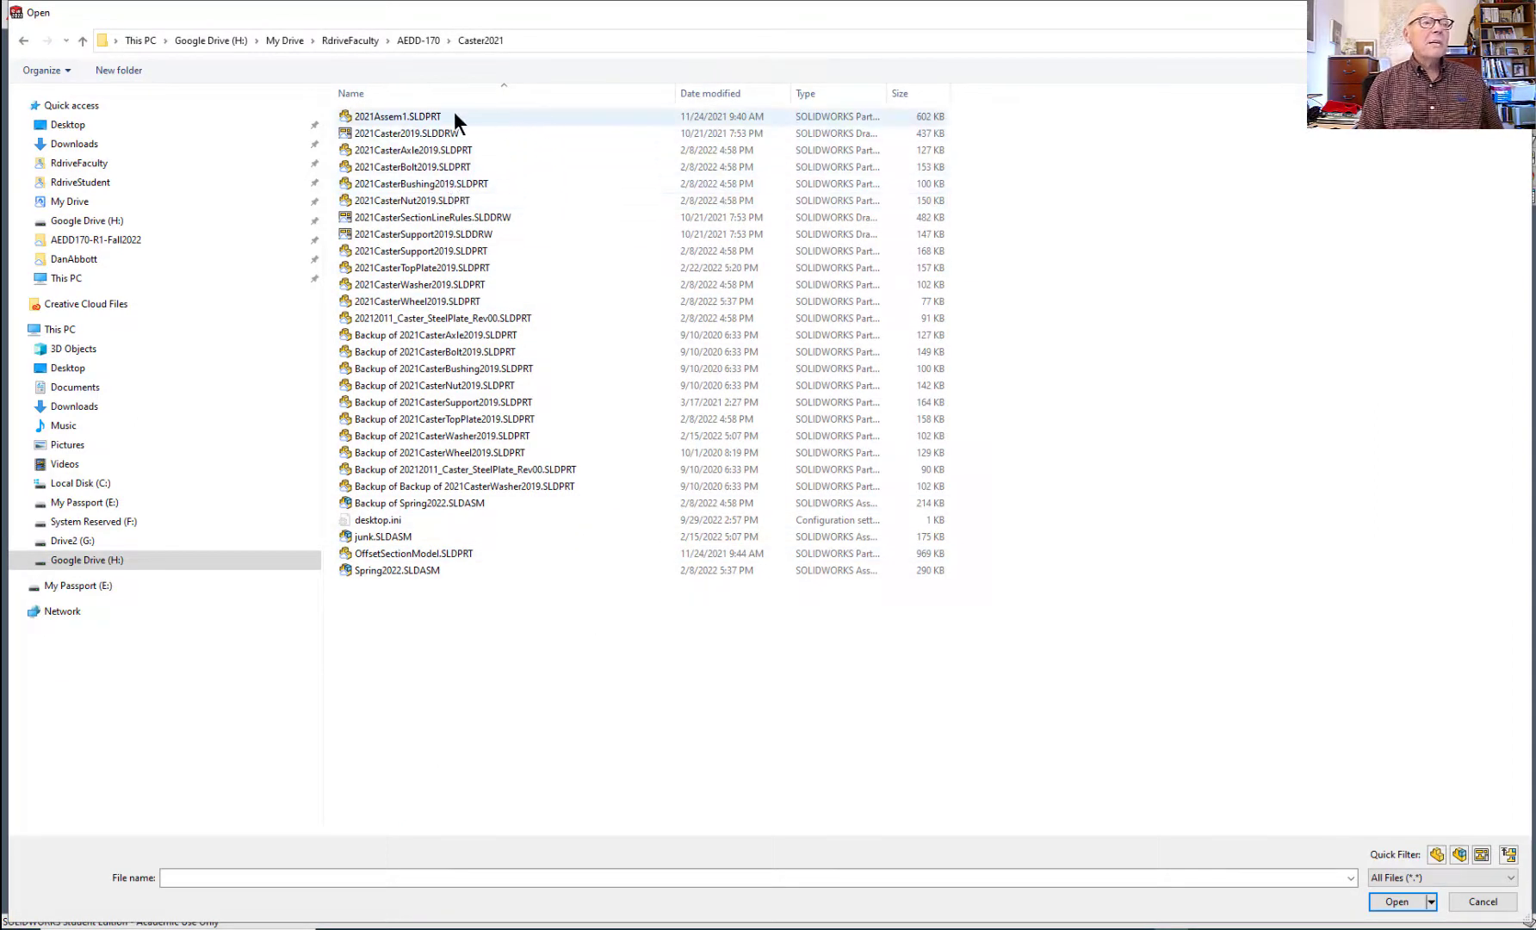
- Open the 2021Caster axle, bolt, bushing, nut, support, top plate, washer and wheel part files together, leaving out the drawings
{"action": "left_click", "coordinate": [421, 152]}
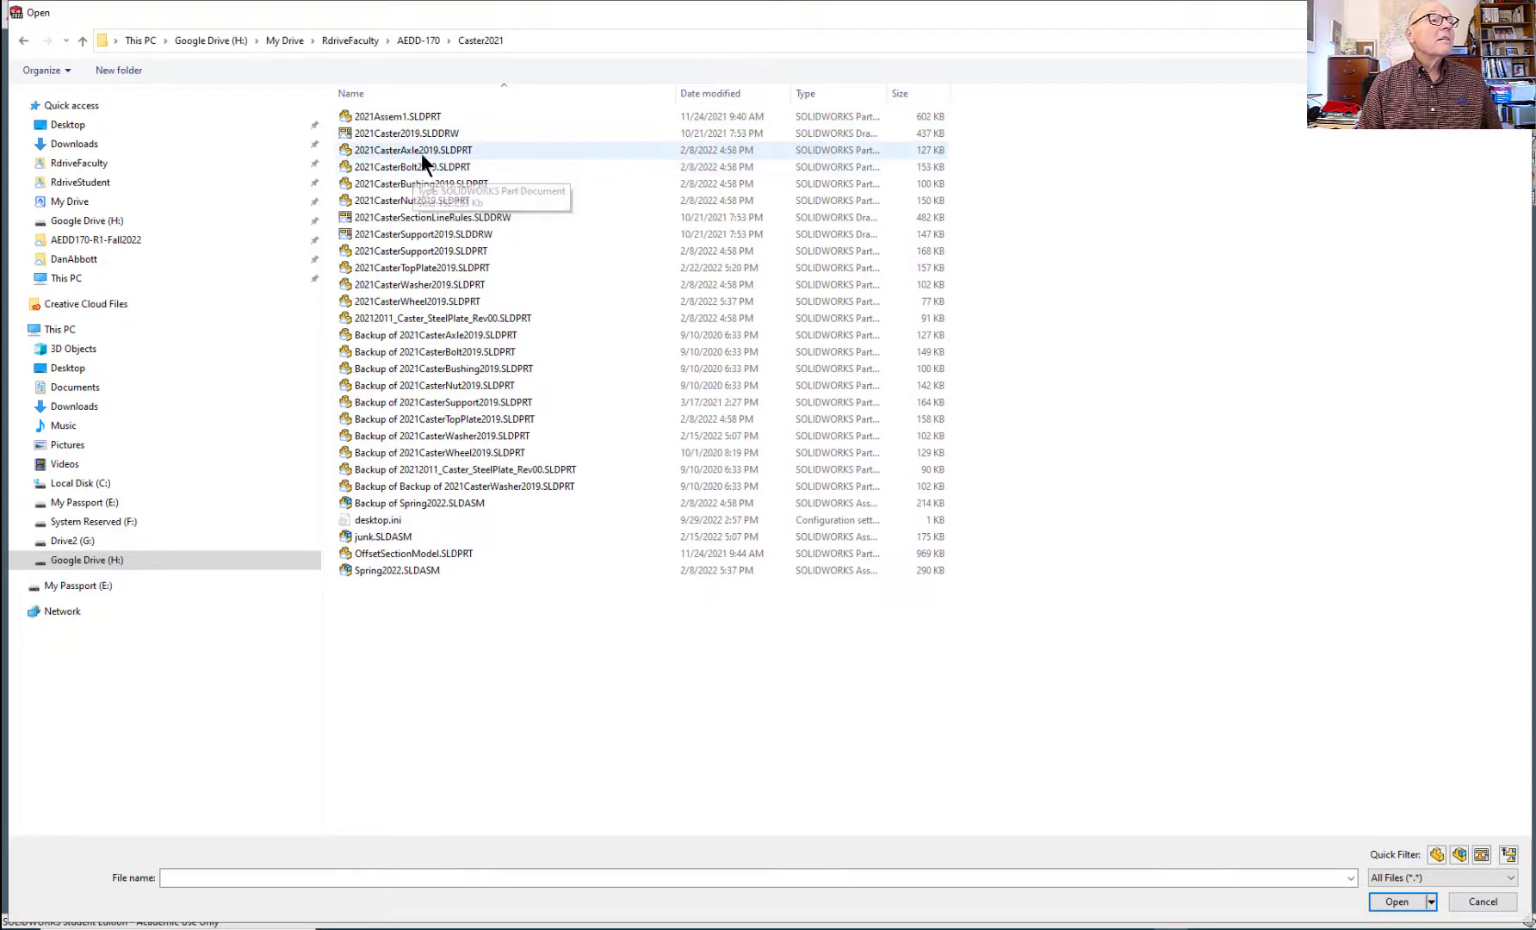
{"action": "left_click", "coordinate": [452, 169], "text": "ctrl"}
{"action": "left_click", "coordinate": [457, 186], "text": "ctrl"}
{"action": "left_click", "coordinate": [438, 200], "text": "ctrl"}
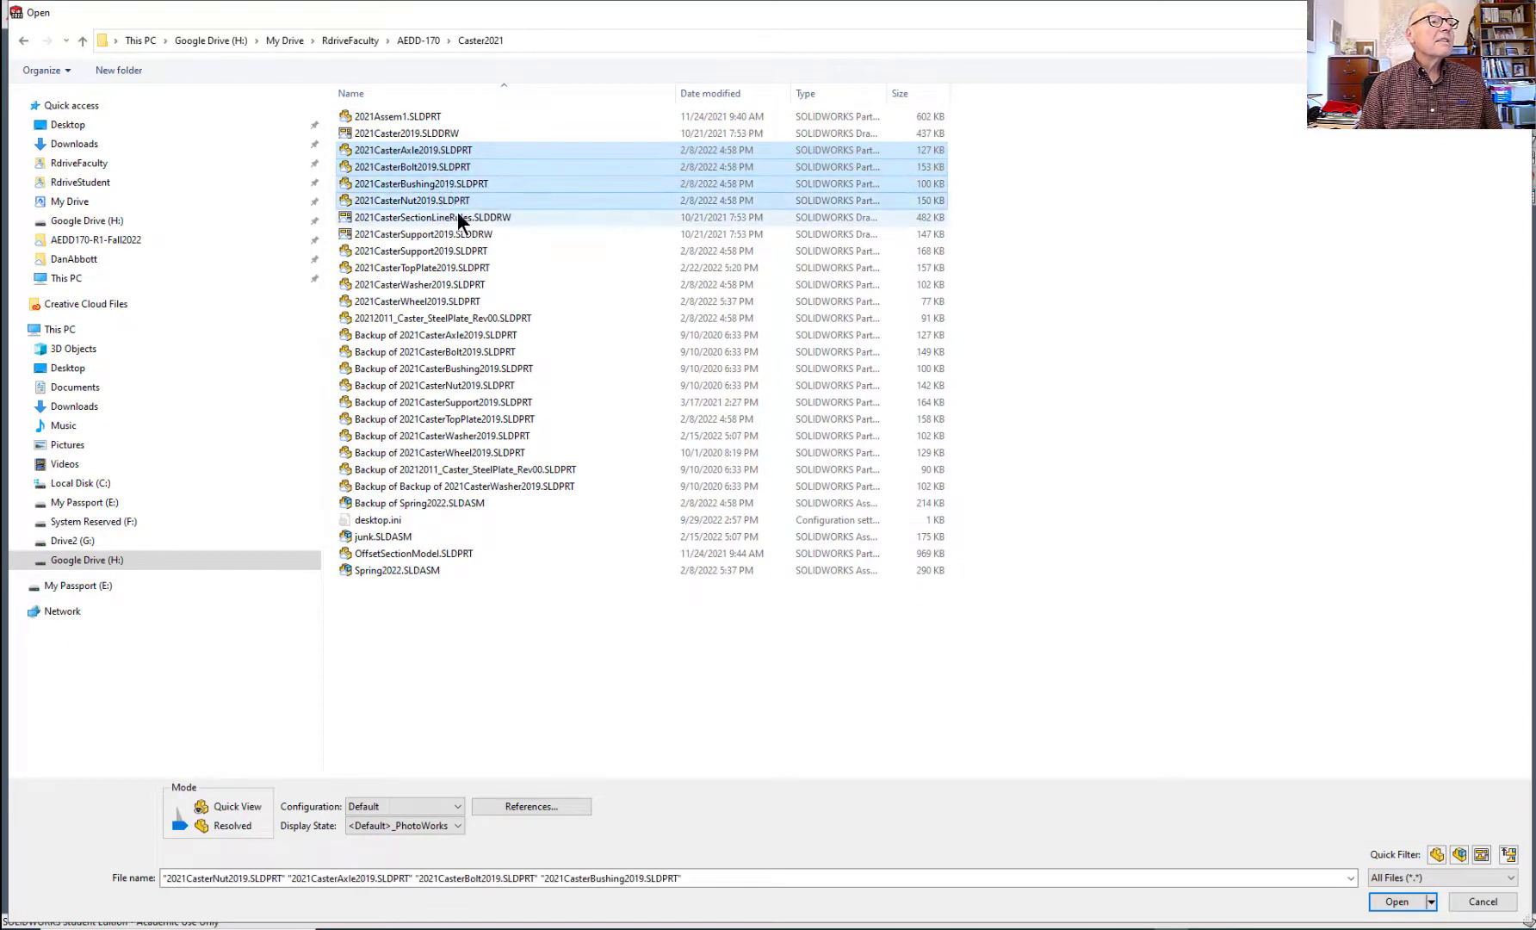
{"action": "left_click", "coordinate": [417, 235], "text": "ctrl"}
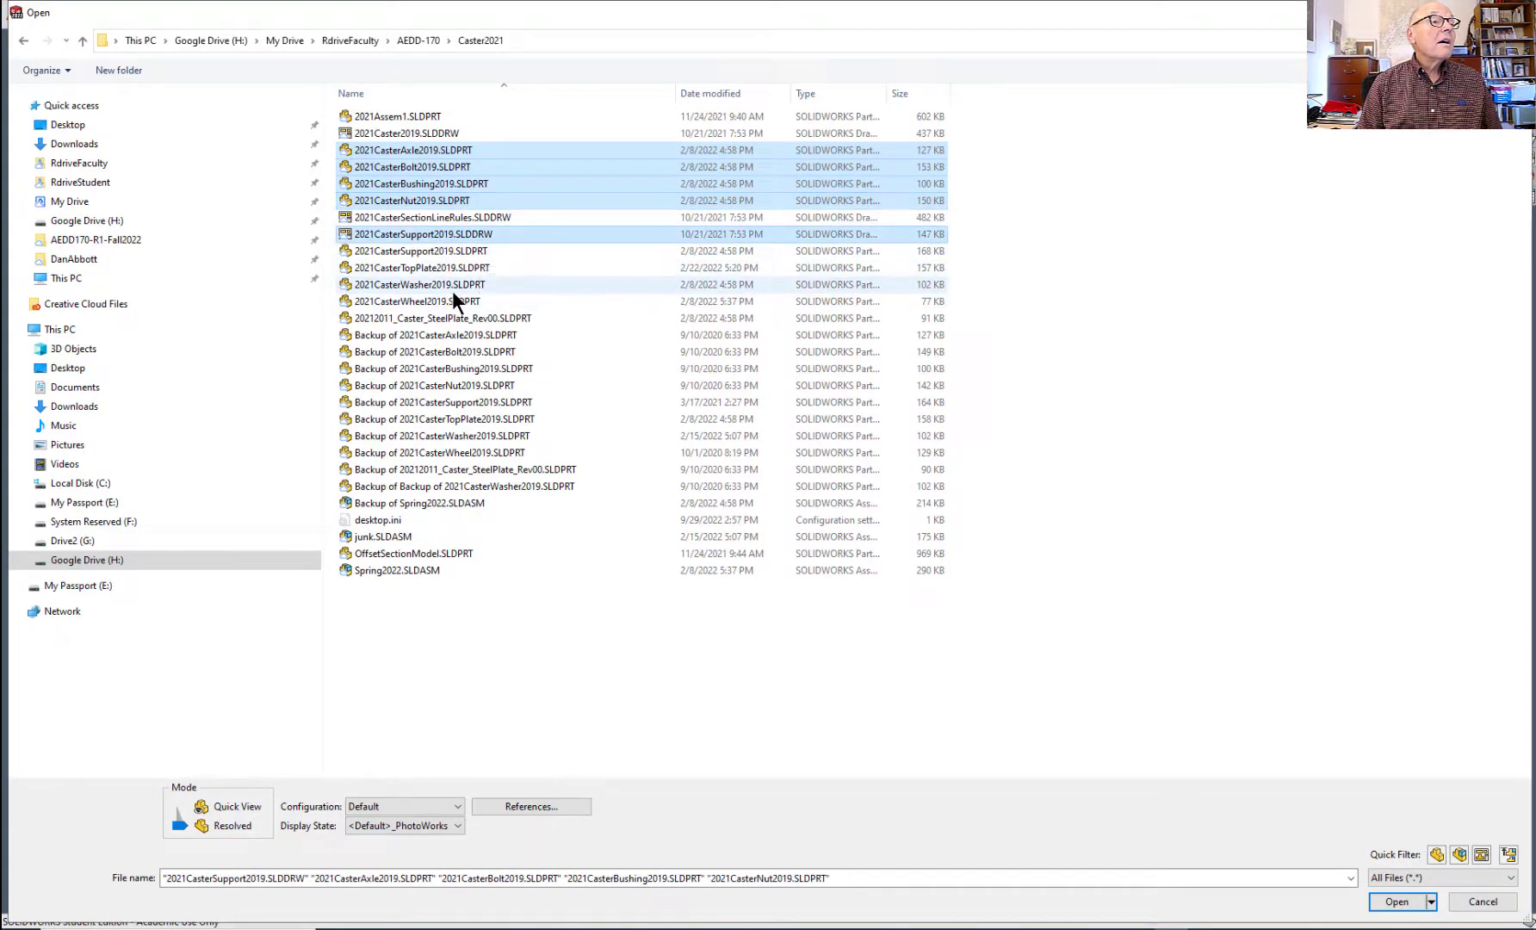
{"action": "left_click", "coordinate": [442, 237], "text": "ctrl"}
{"action": "left_click", "coordinate": [441, 248], "text": "ctrl"}
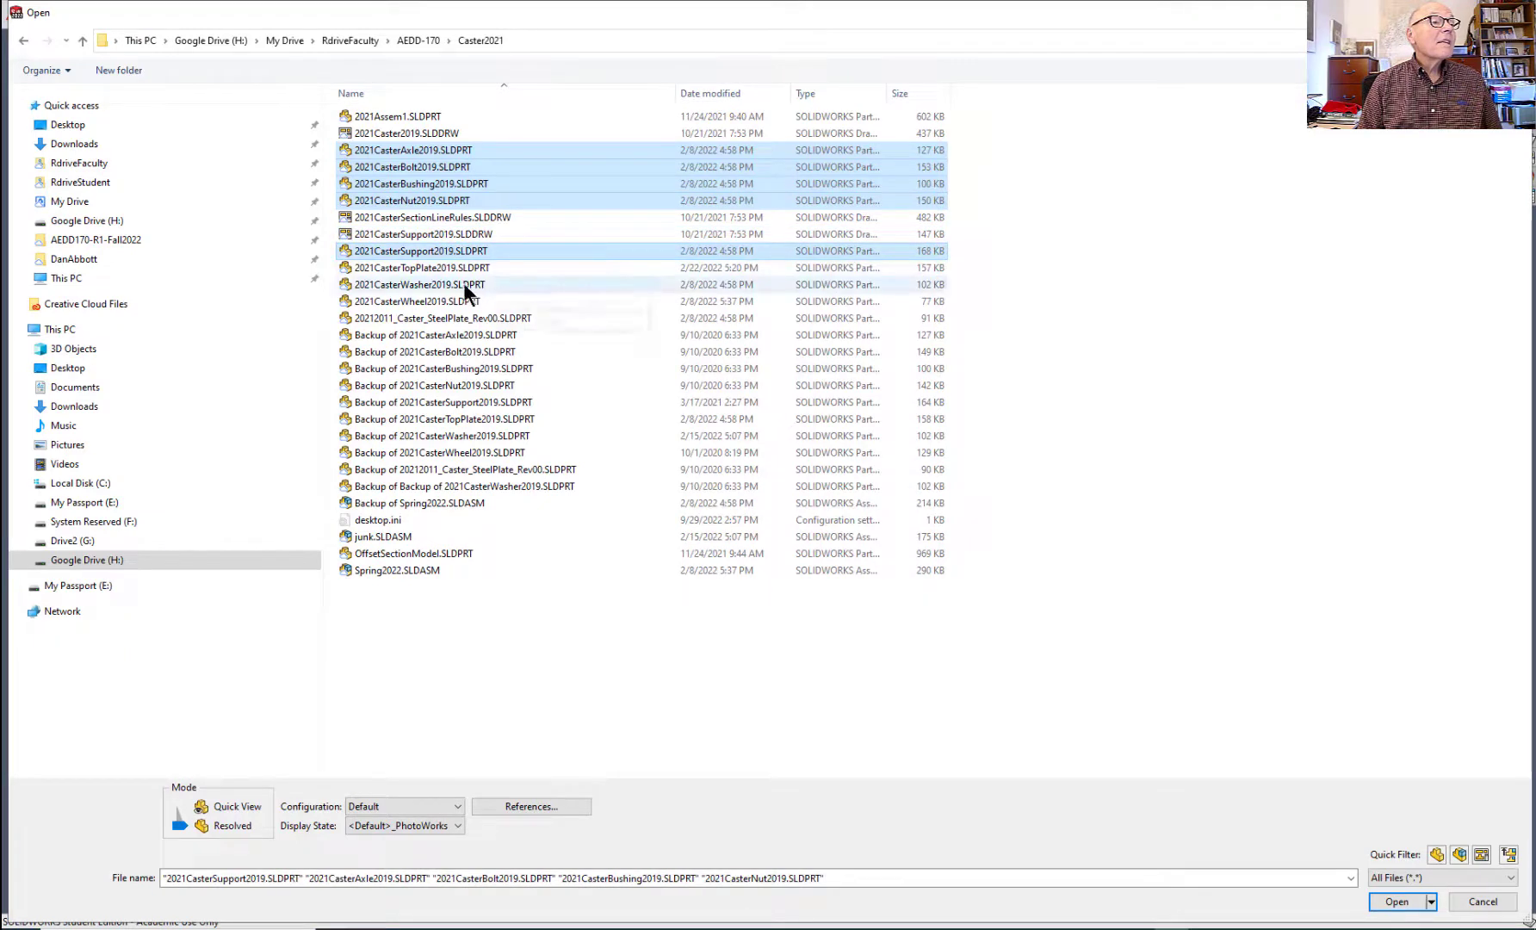
{"action": "left_click", "coordinate": [419, 269], "text": "ctrl"}
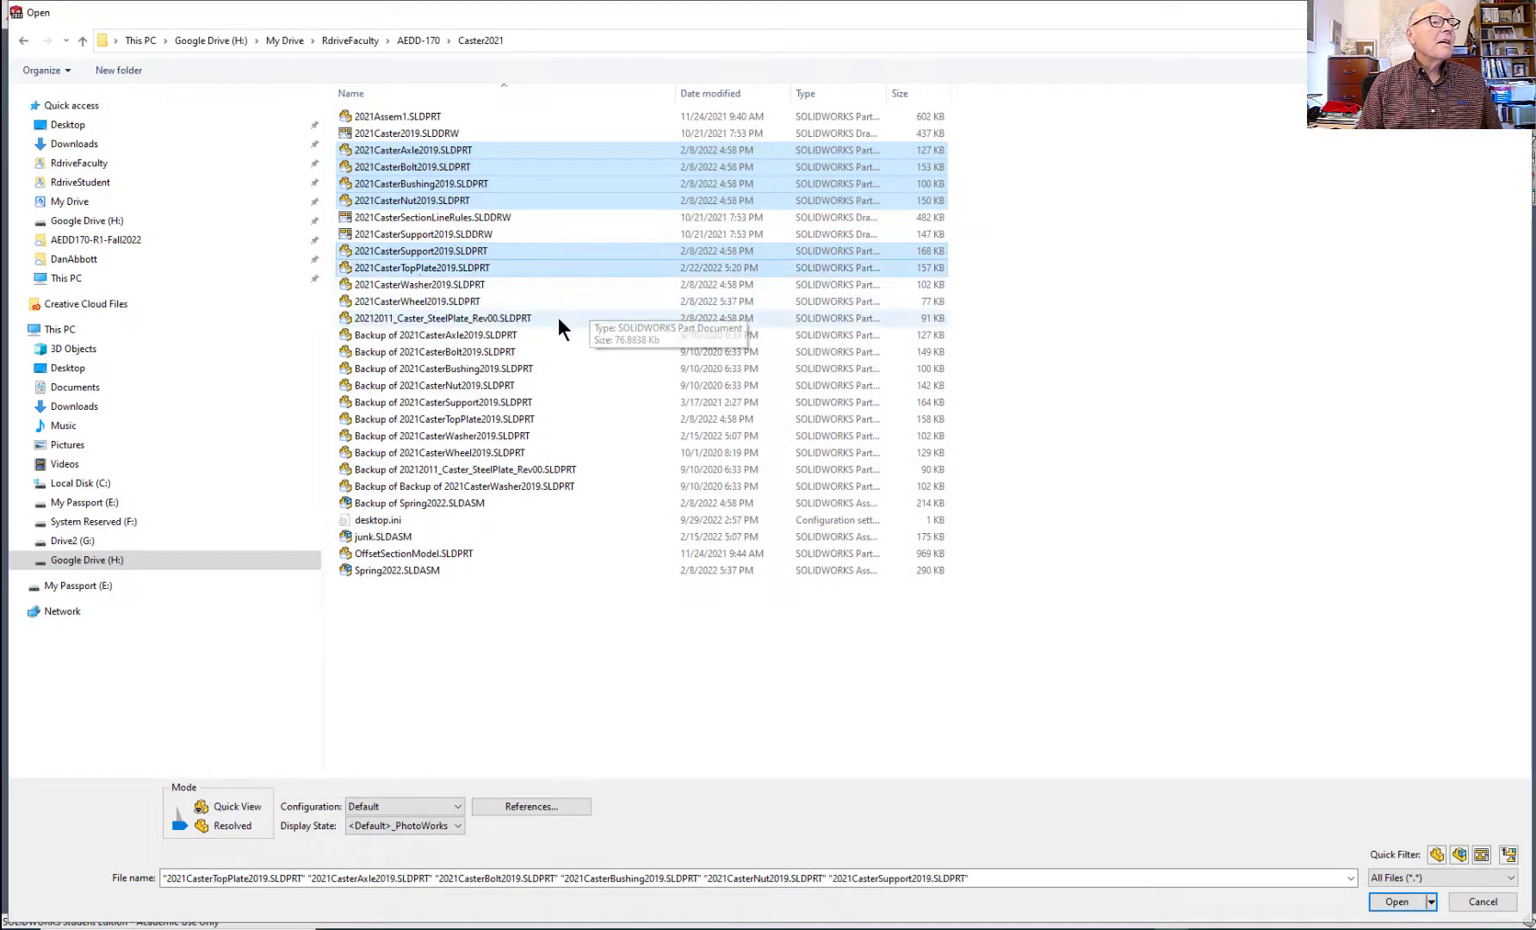
{"action": "left_click", "coordinate": [446, 287], "text": "ctrl"}
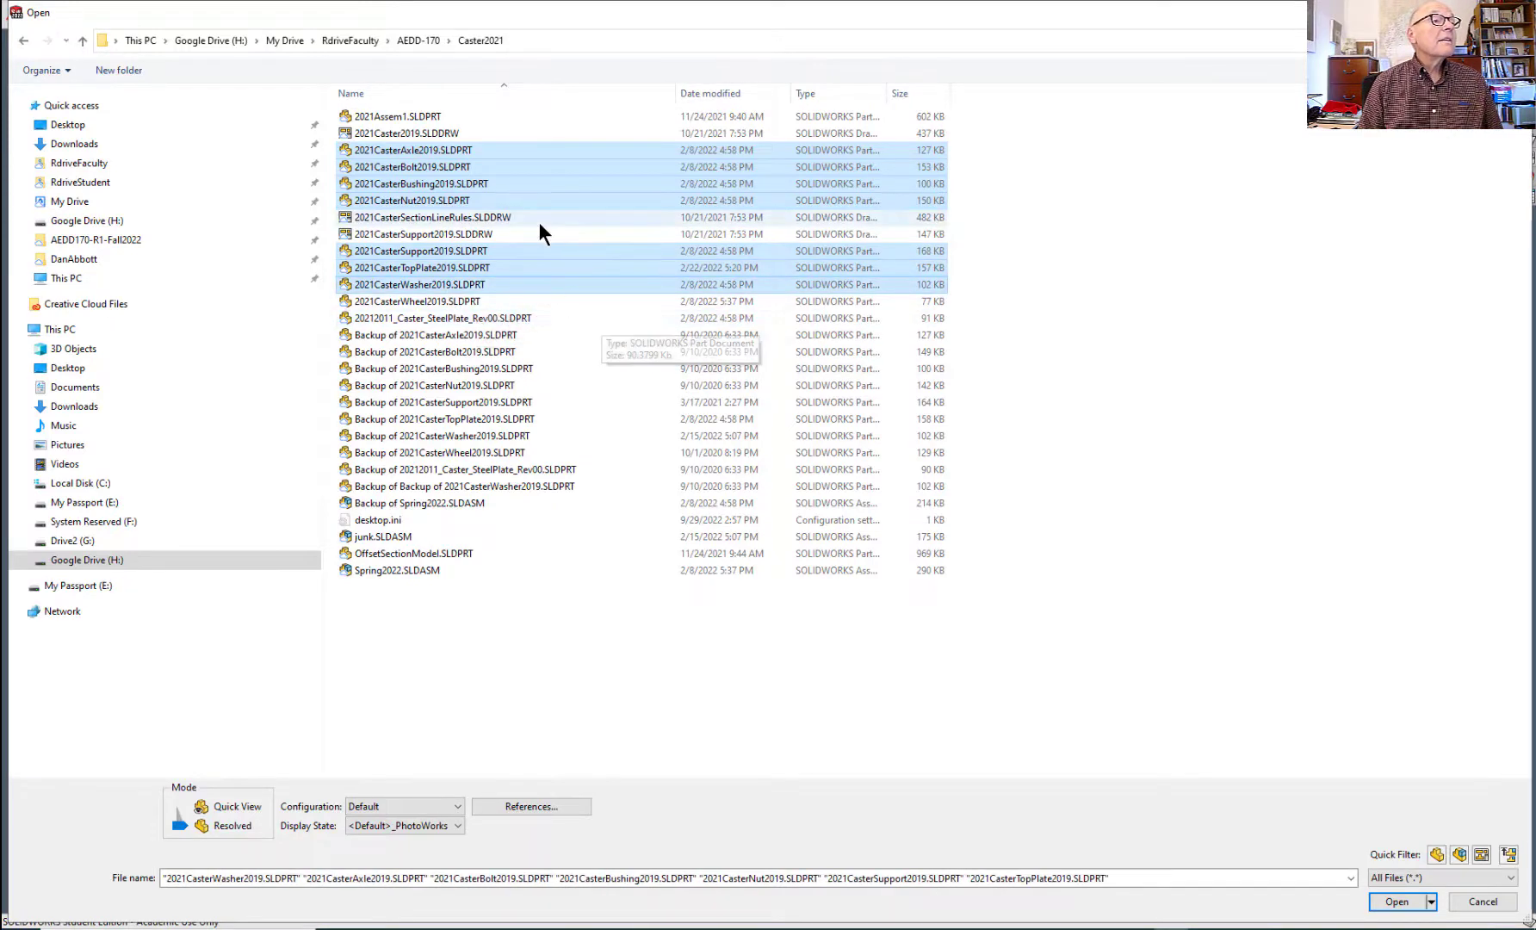
{"action": "left_click", "coordinate": [434, 305], "text": "ctrl"}
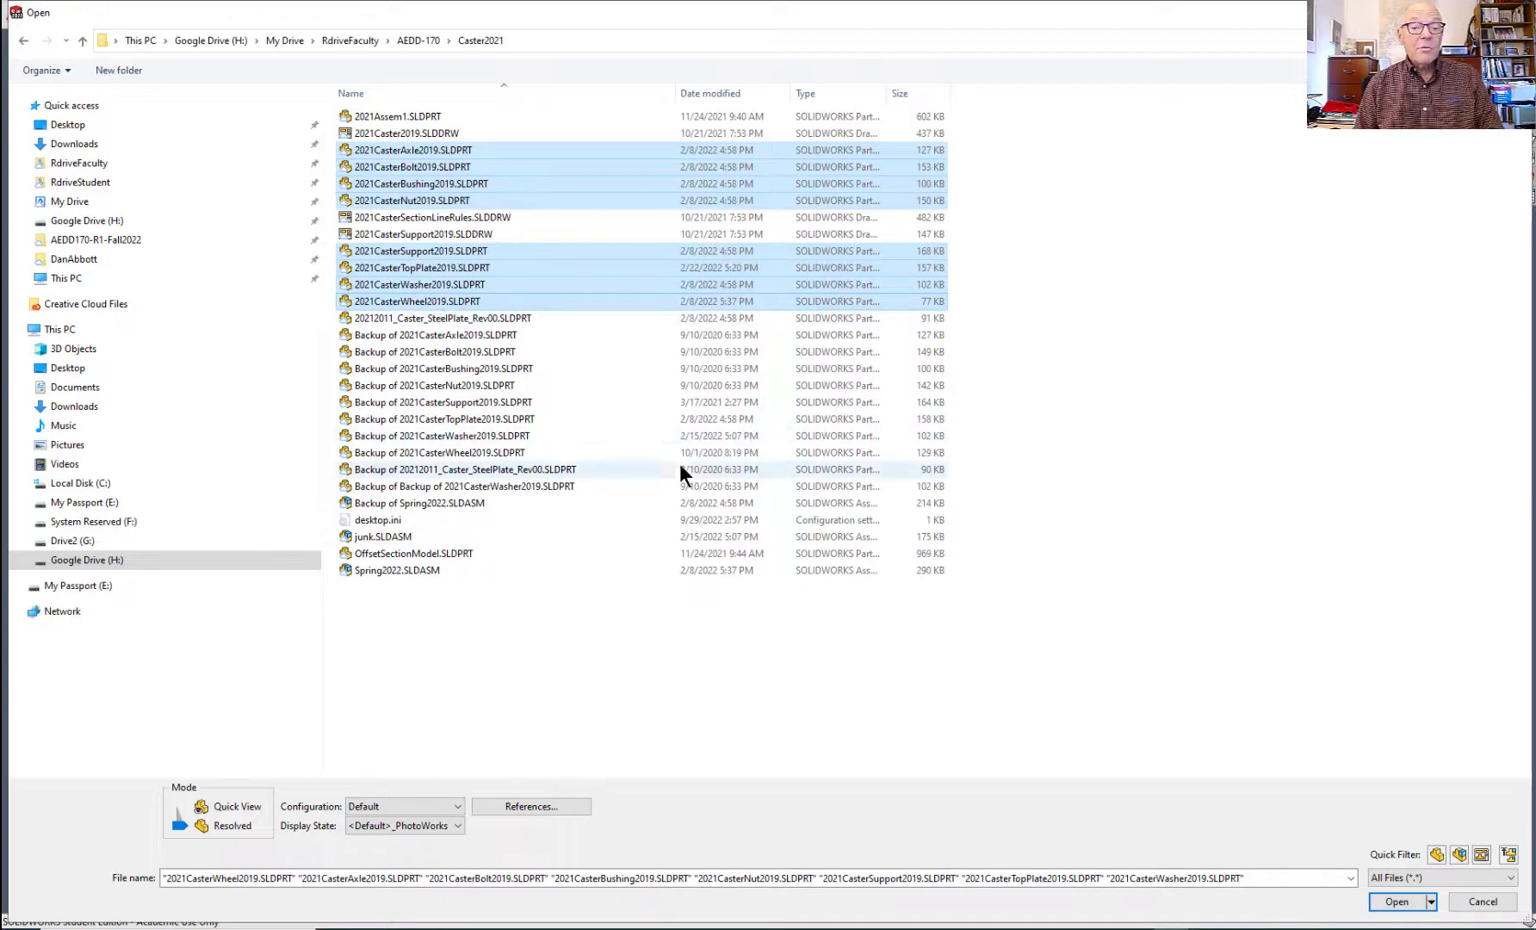
{"action": "left_click", "coordinate": [1369, 904]}
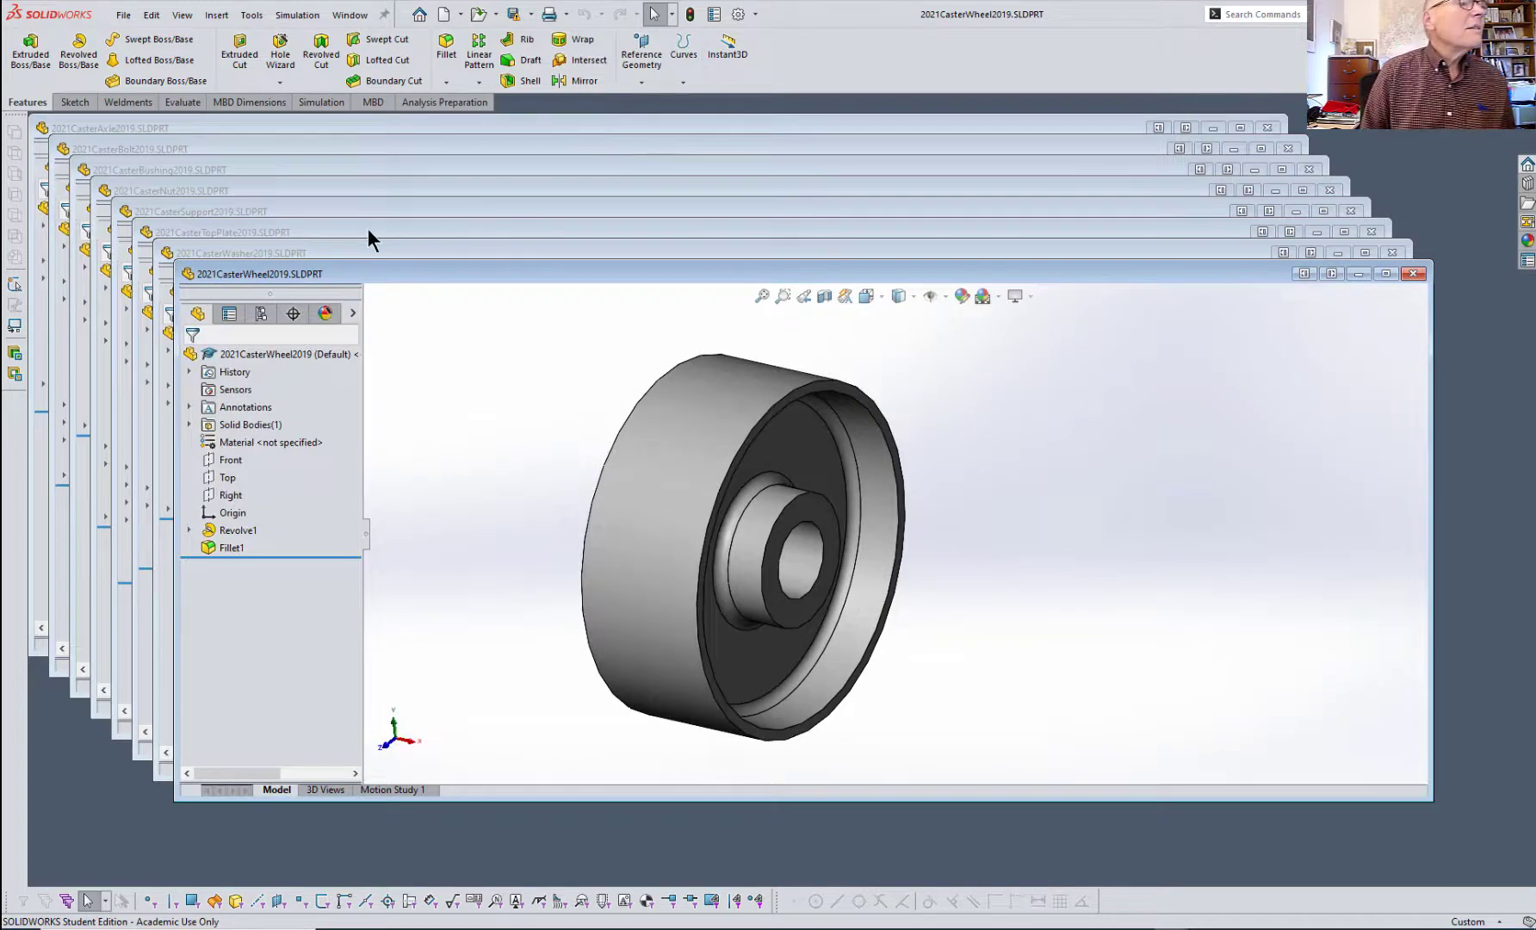
- Create a new assembly from the caster top plate part with the Assembly template, fixing the plate at the origin
{"action": "left_click", "coordinate": [294, 229]}
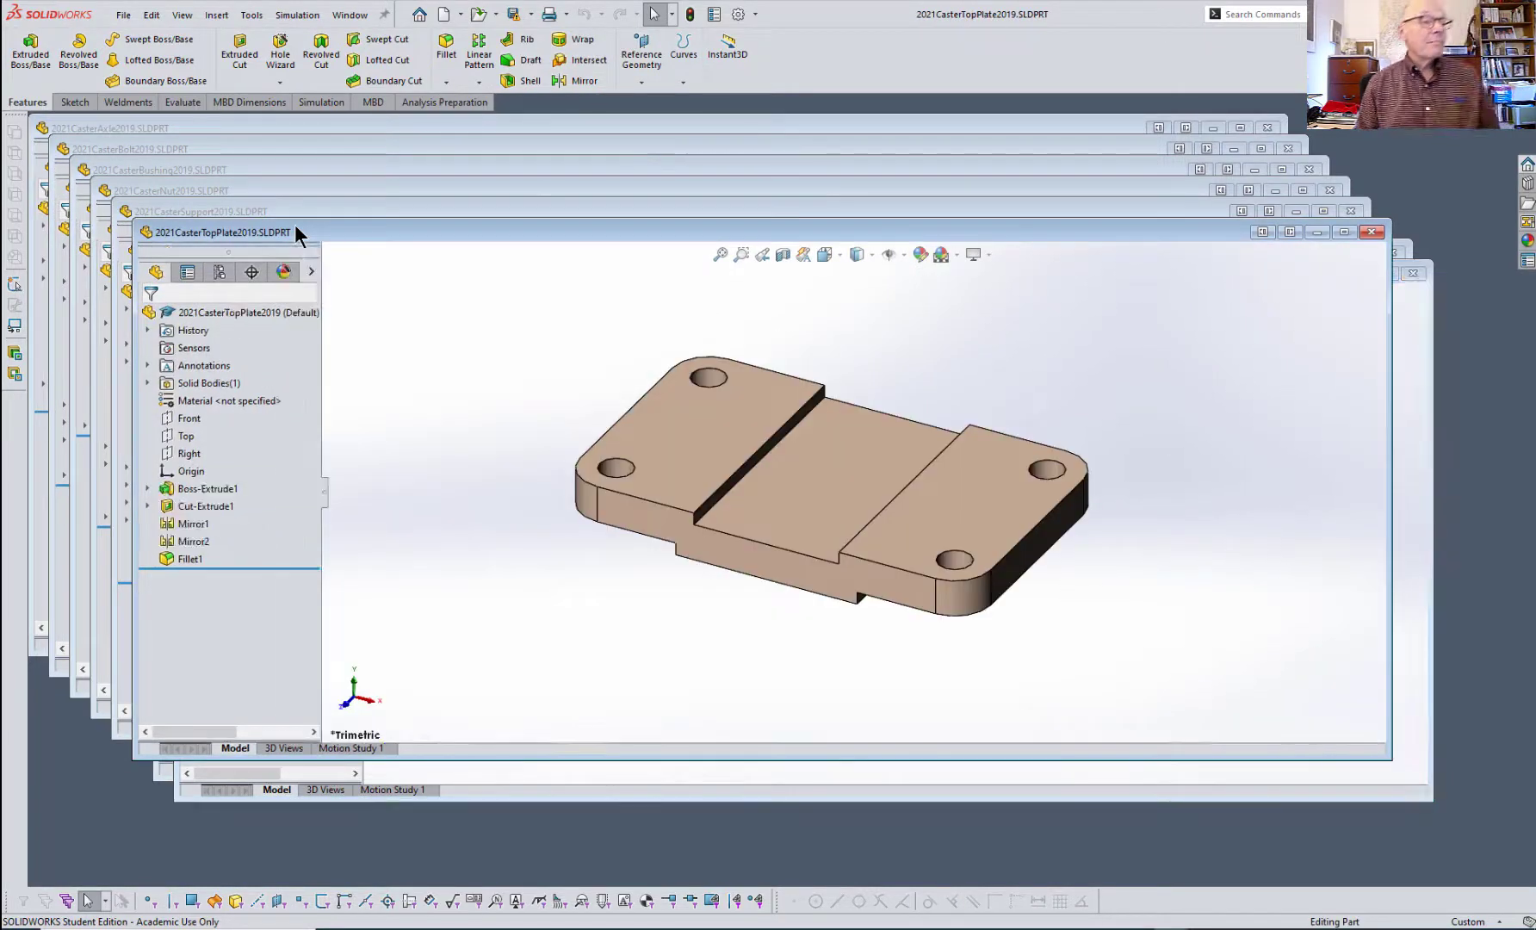
{"action": "left_click", "coordinate": [123, 14]}
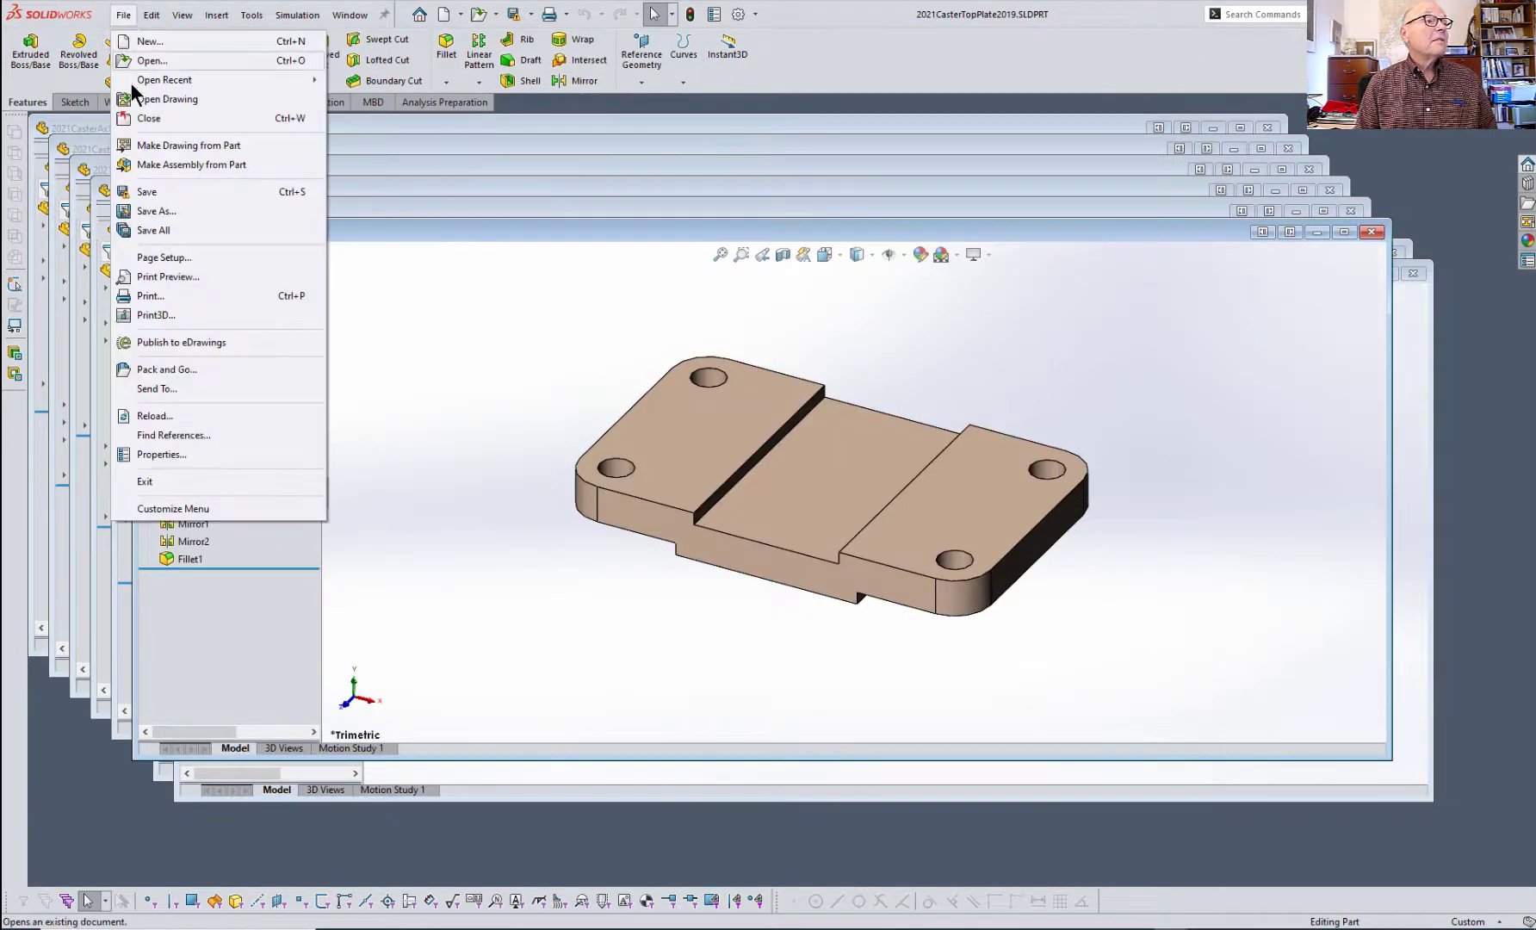
{"action": "left_click", "coordinate": [145, 165]}
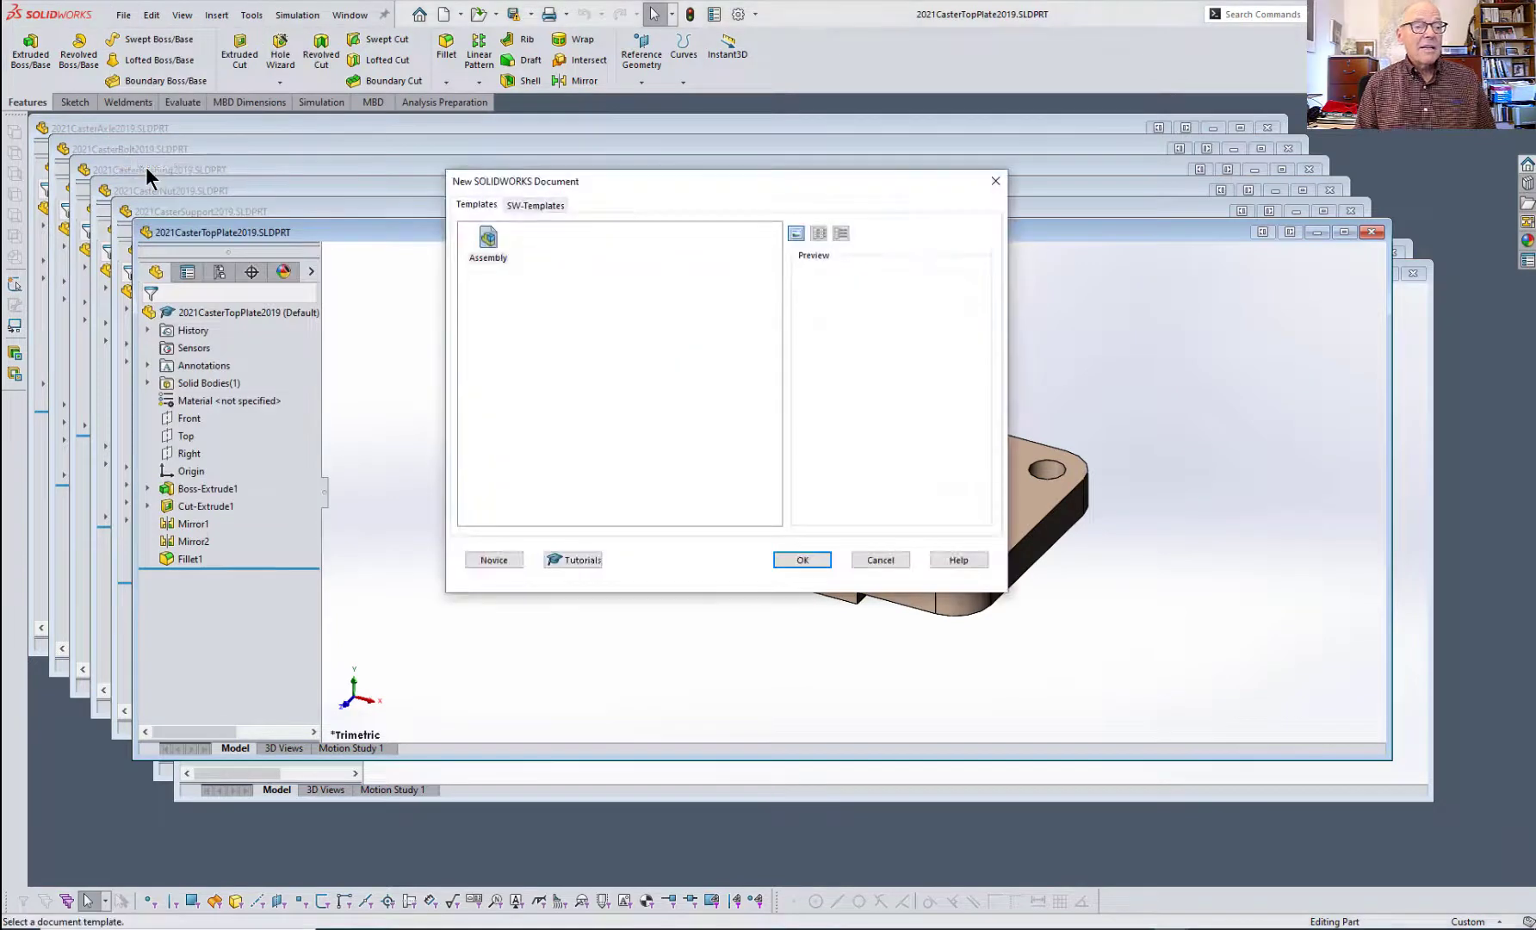
{"action": "double_click", "coordinate": [486, 241]}
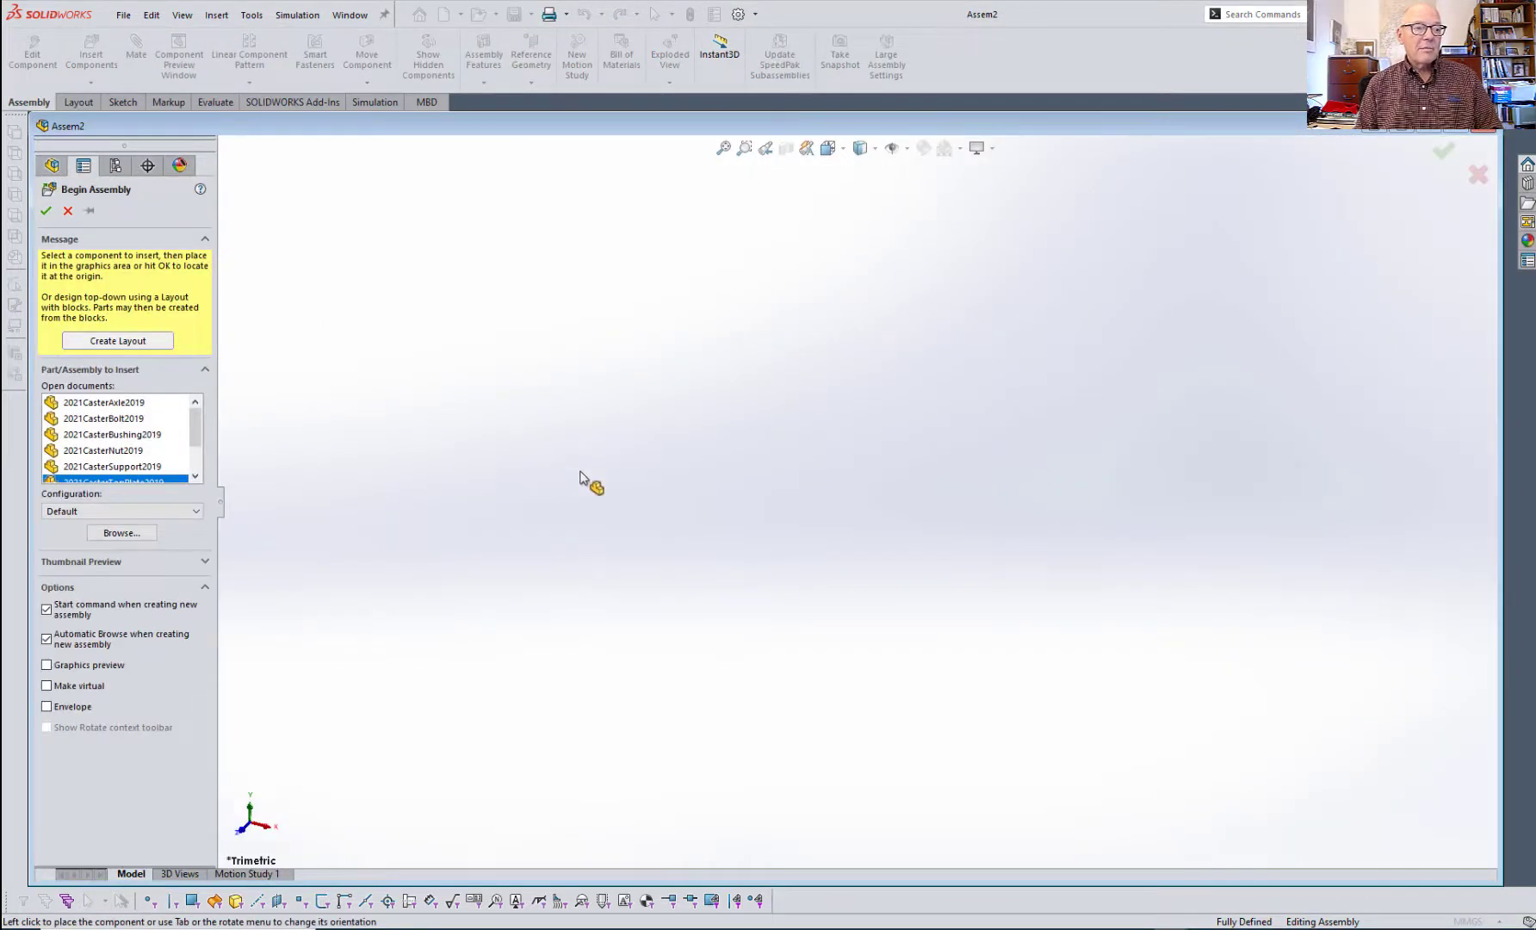
{"action": "left_click", "coordinate": [42, 211]}
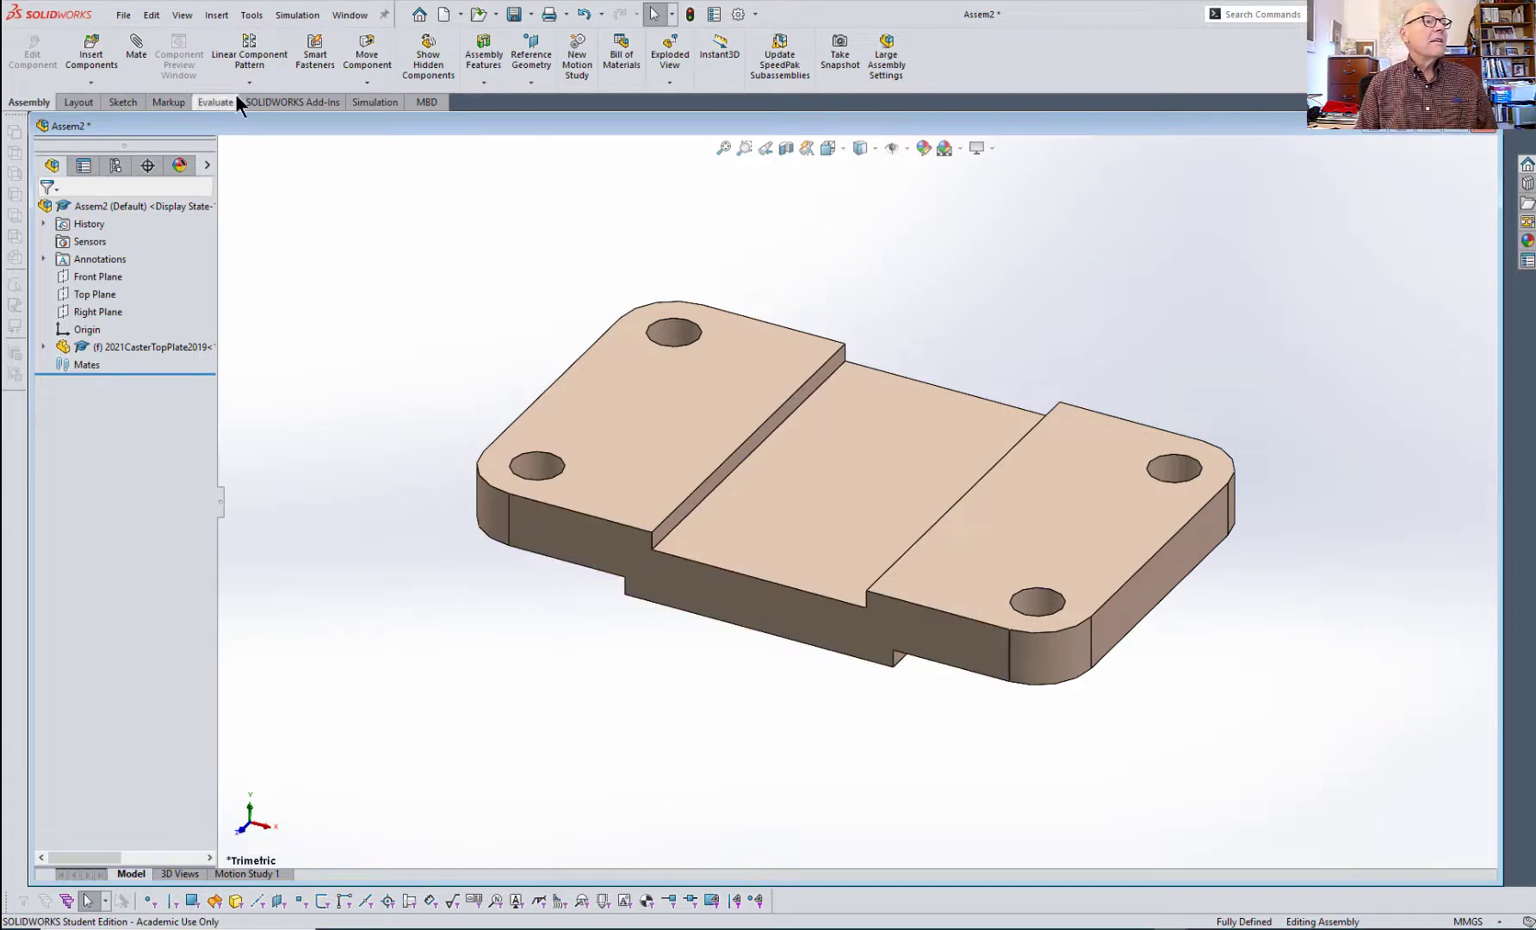
- Insert the 2021CasterSupport2019 part into the assembly, placing it beside the front end of the top plate
{"action": "left_click", "coordinate": [90, 58]}
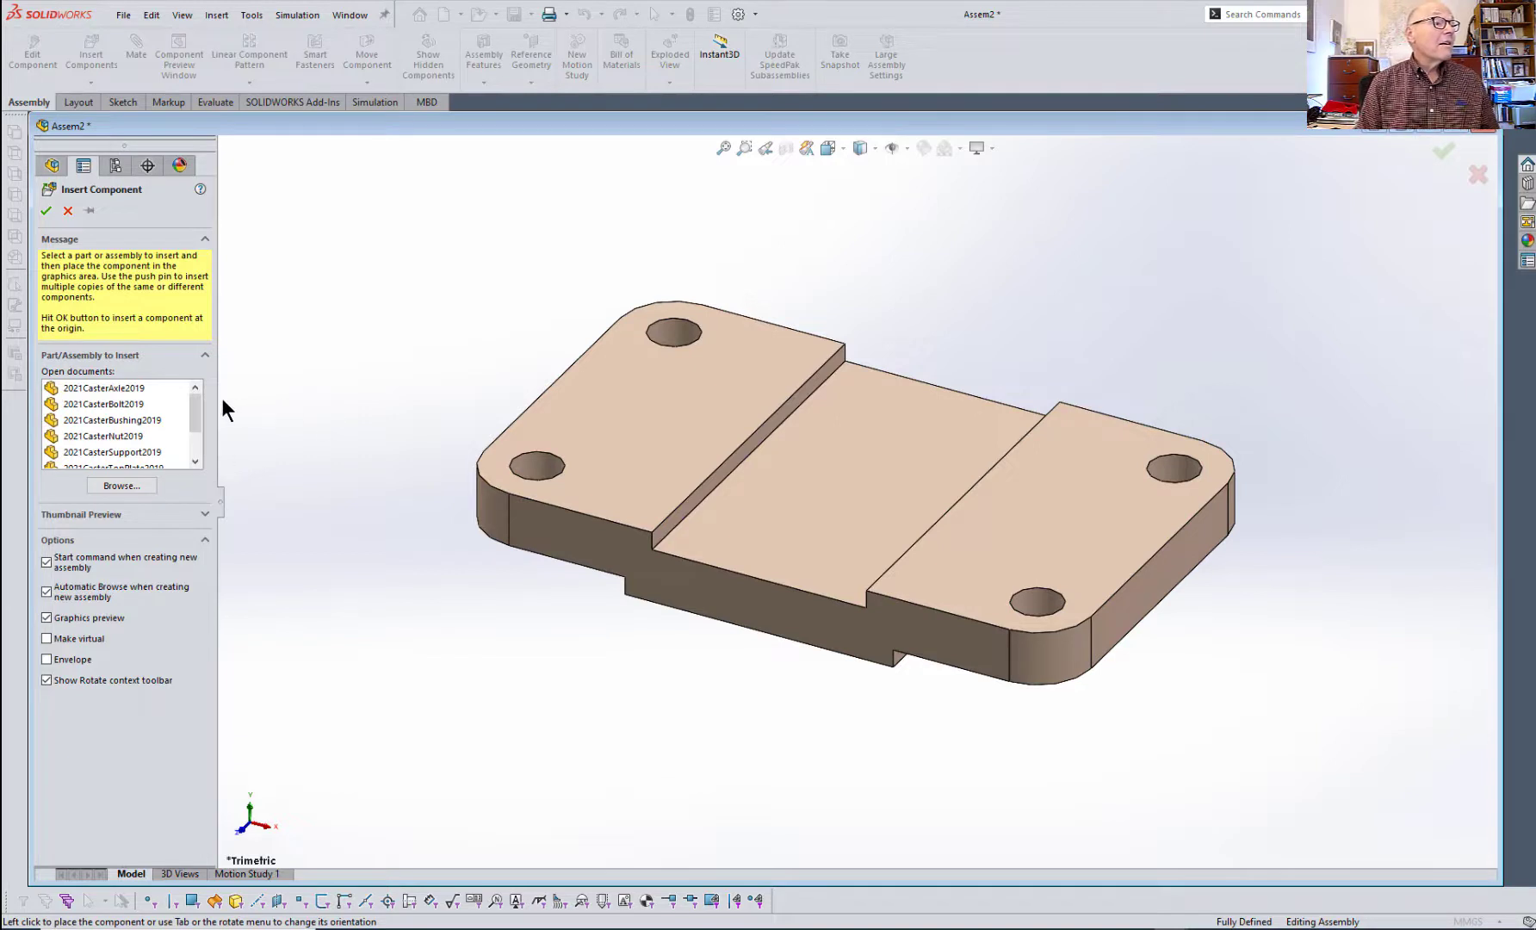
{"action": "left_click_drag", "start_coordinate": [199, 411], "coordinate": [199, 430]}
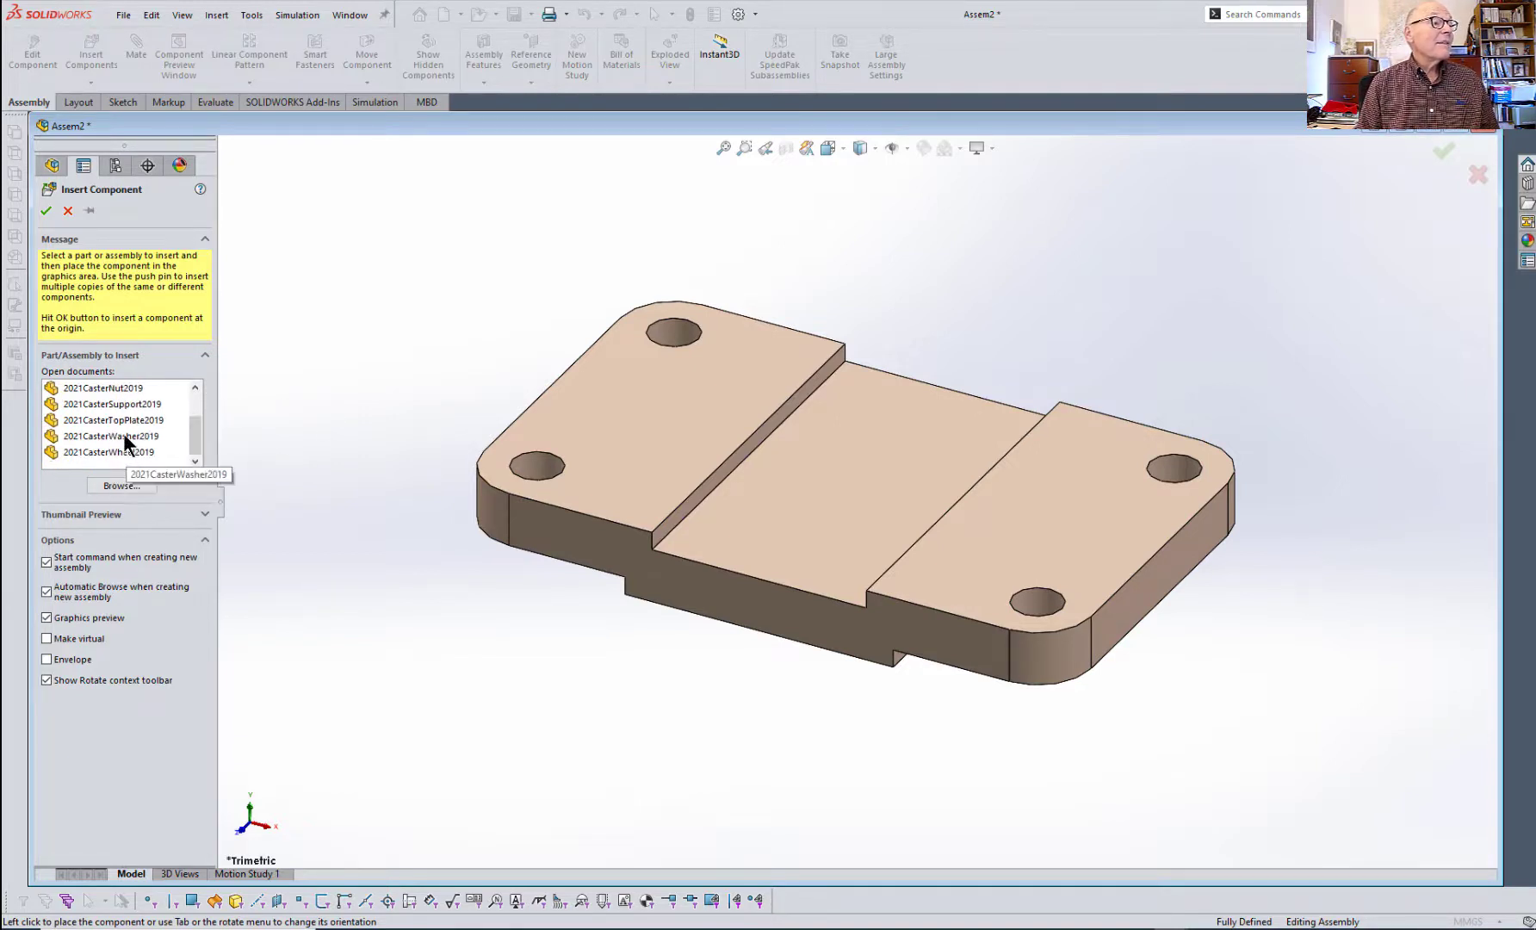
{"action": "left_click", "coordinate": [129, 406]}
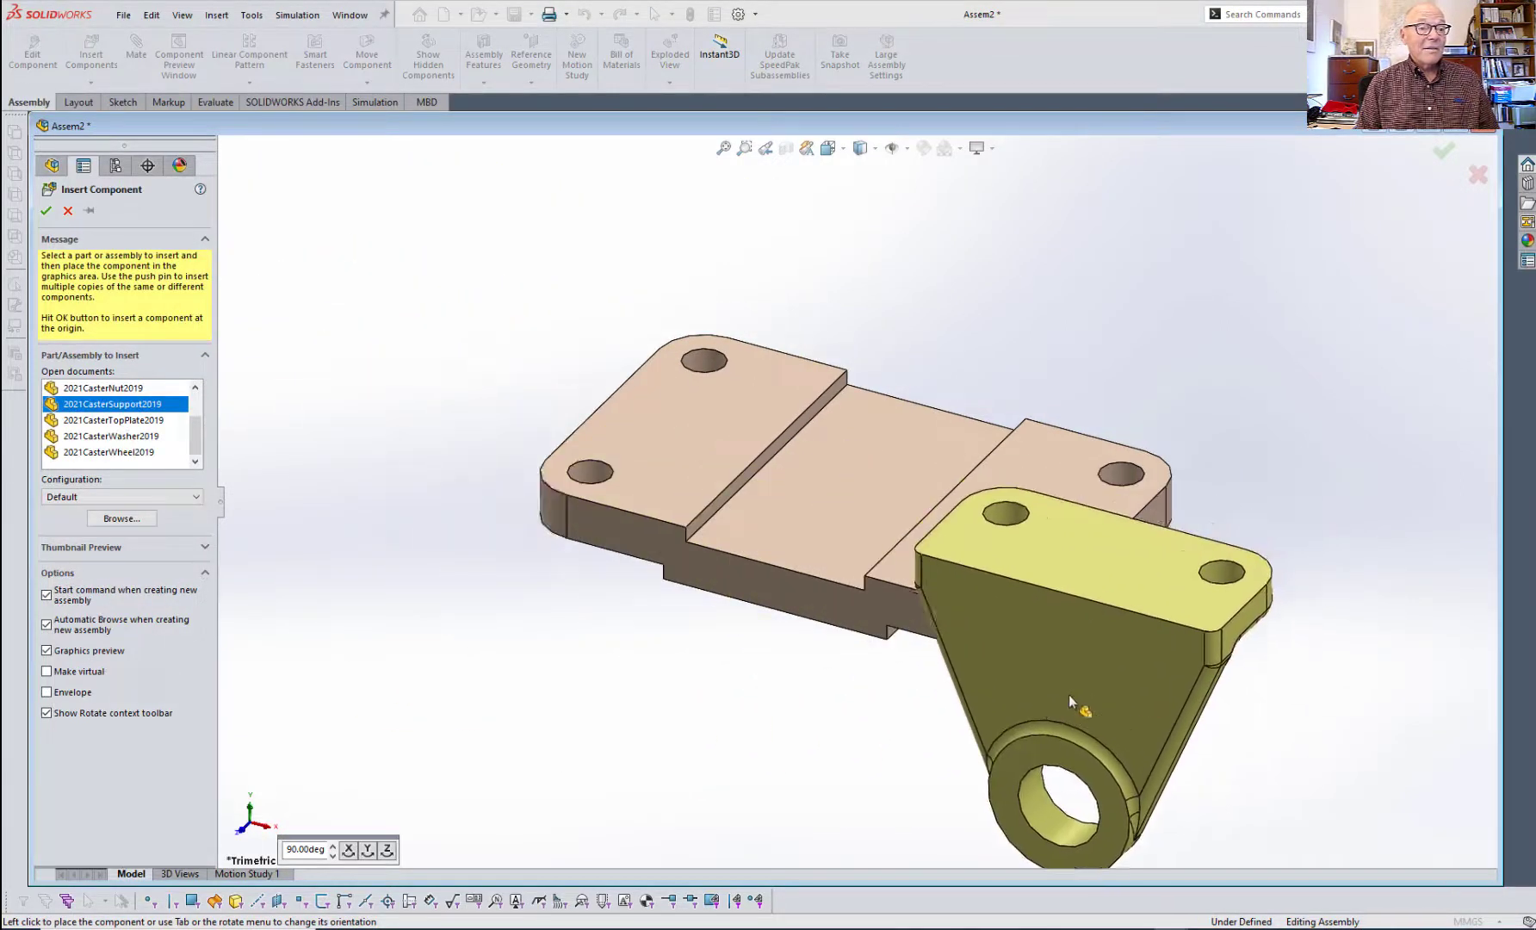
{"action": "scroll", "coordinate": [1082, 698], "scroll_direction": "down", "scroll_amount": 2}
{"action": "left_click", "coordinate": [1250, 635]}
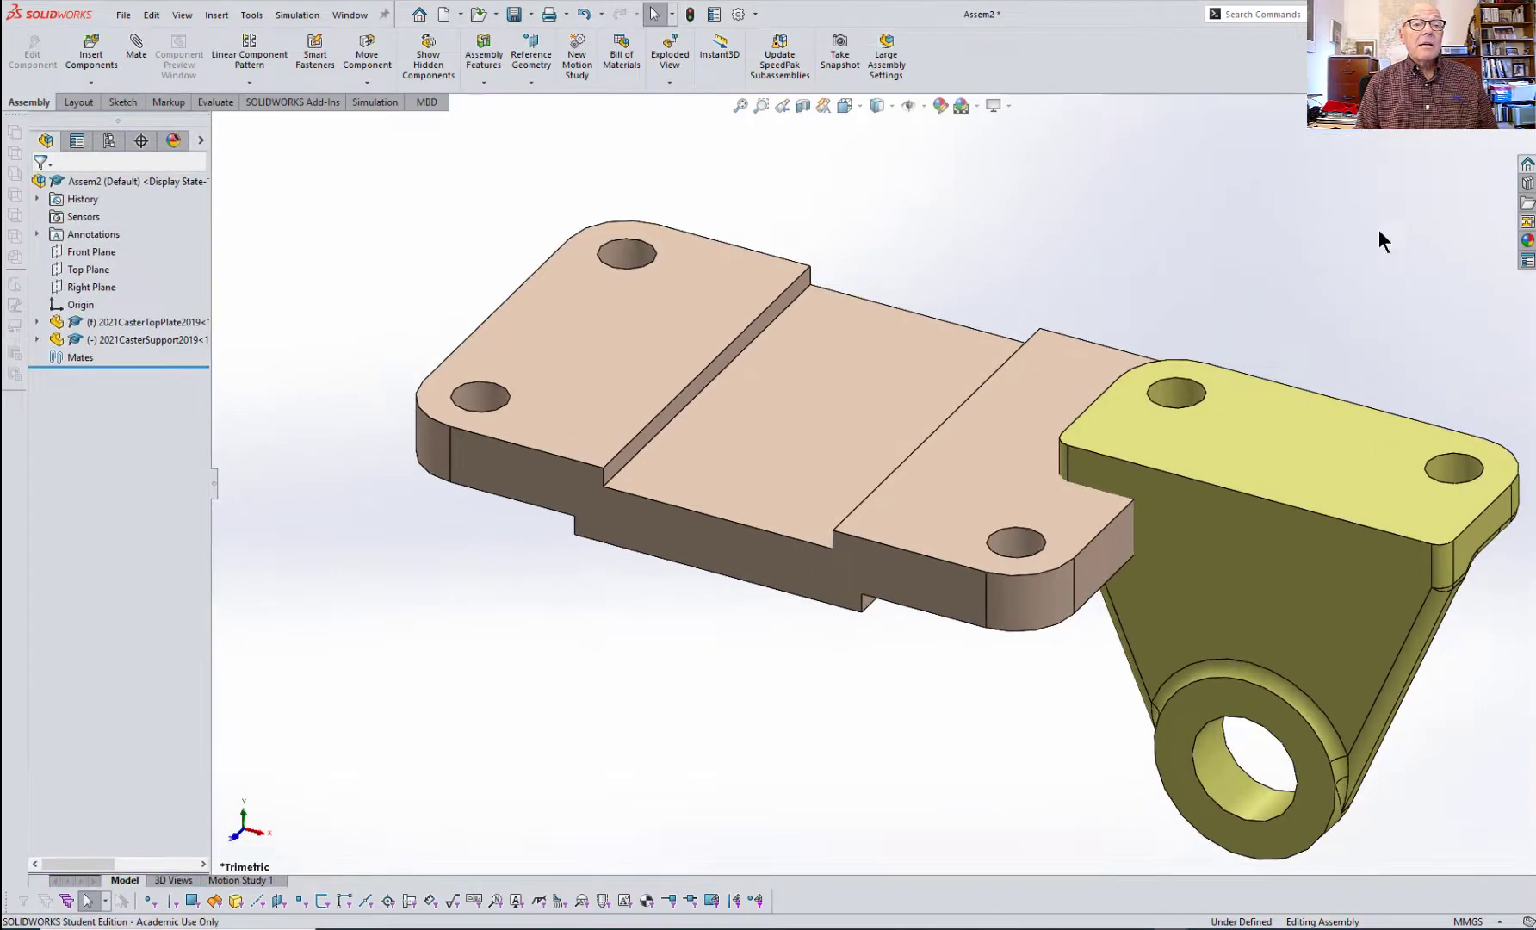
- Move the caster support into free space below the top plate and rotate it so its flange points away from the plate's centre
{"action": "scroll", "coordinate": [1102, 558], "scroll_direction": "down", "scroll_amount": 3}
{"action": "scroll", "coordinate": [1101, 558], "scroll_direction": "up", "scroll_amount": 6}
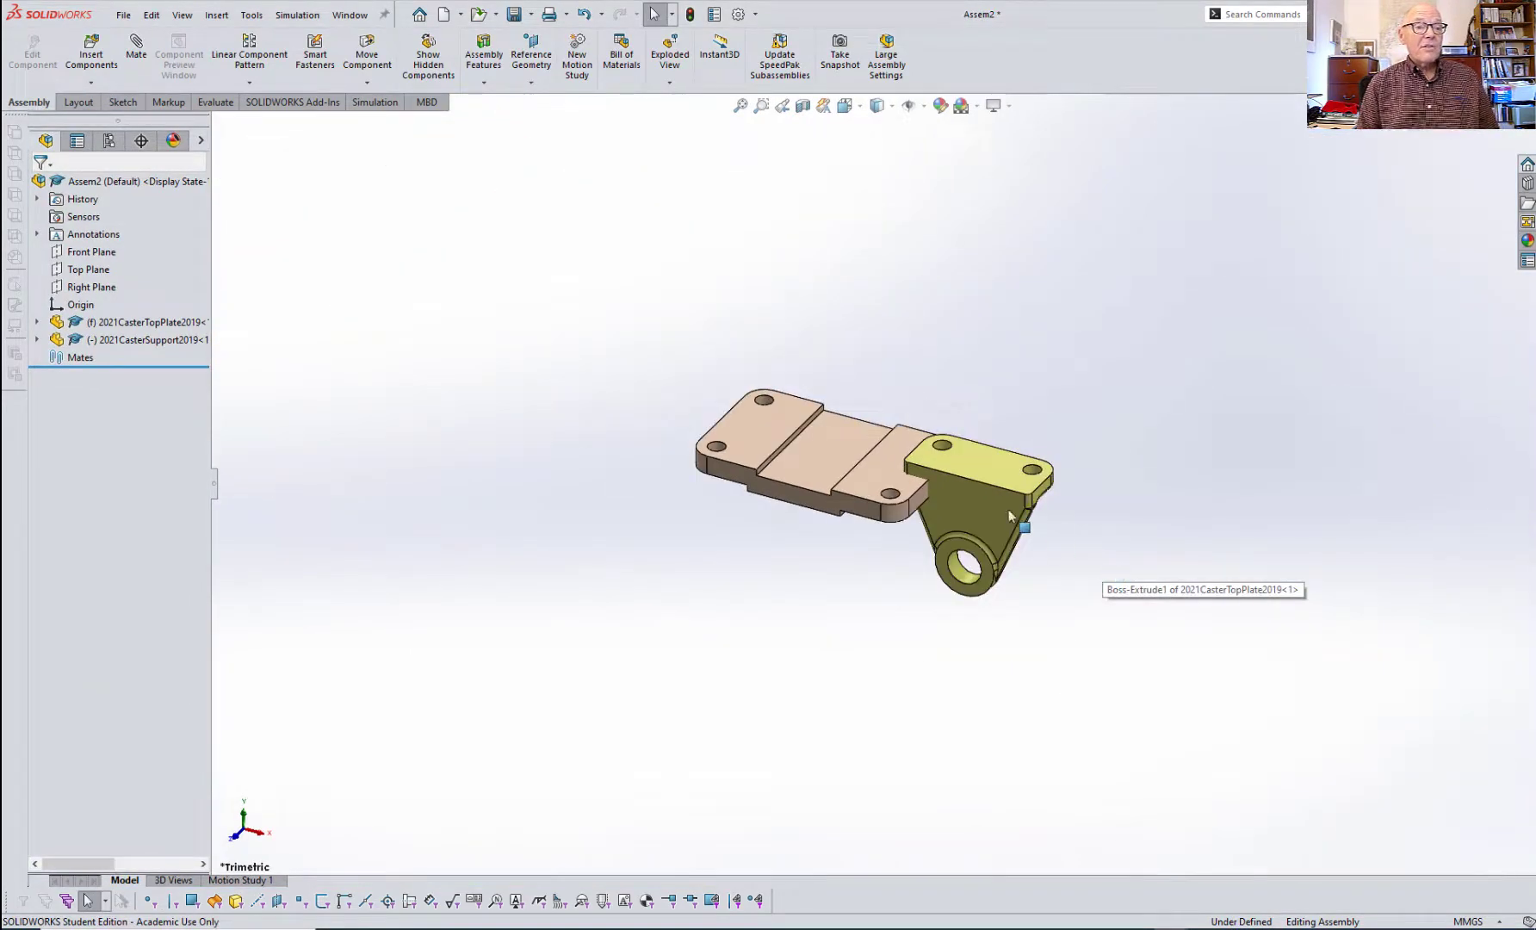
{"action": "left_click_drag", "start_coordinate": [954, 542], "coordinate": [663, 595]}
{"action": "right_click_drag", "start_coordinate": [661, 593], "coordinate": [640, 569]}
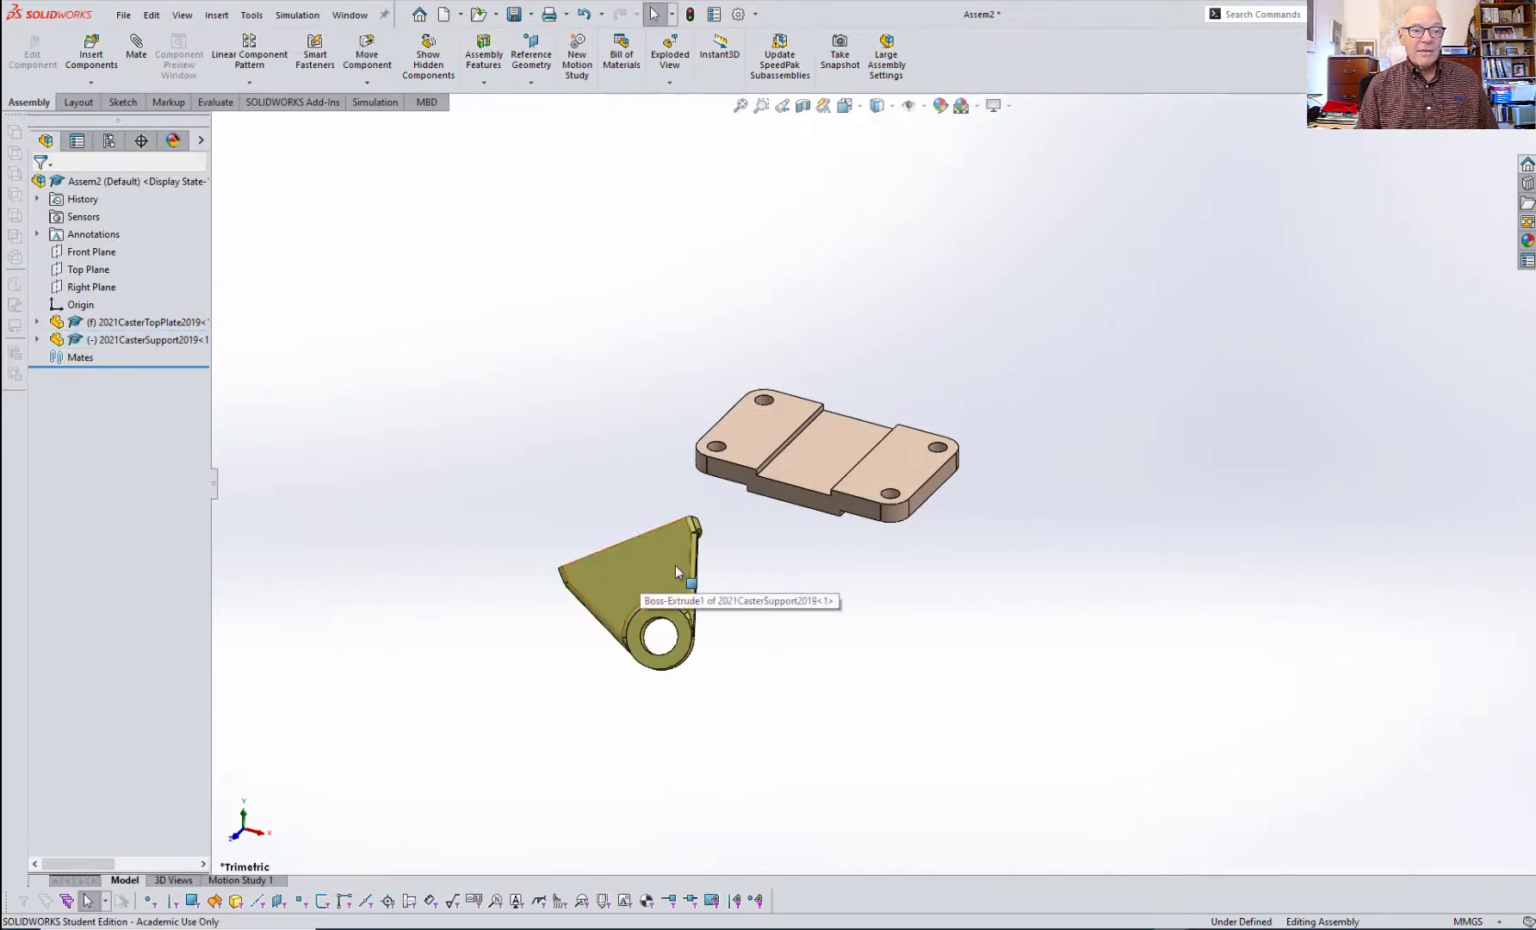
{"action": "left_click", "coordinate": [668, 564]}
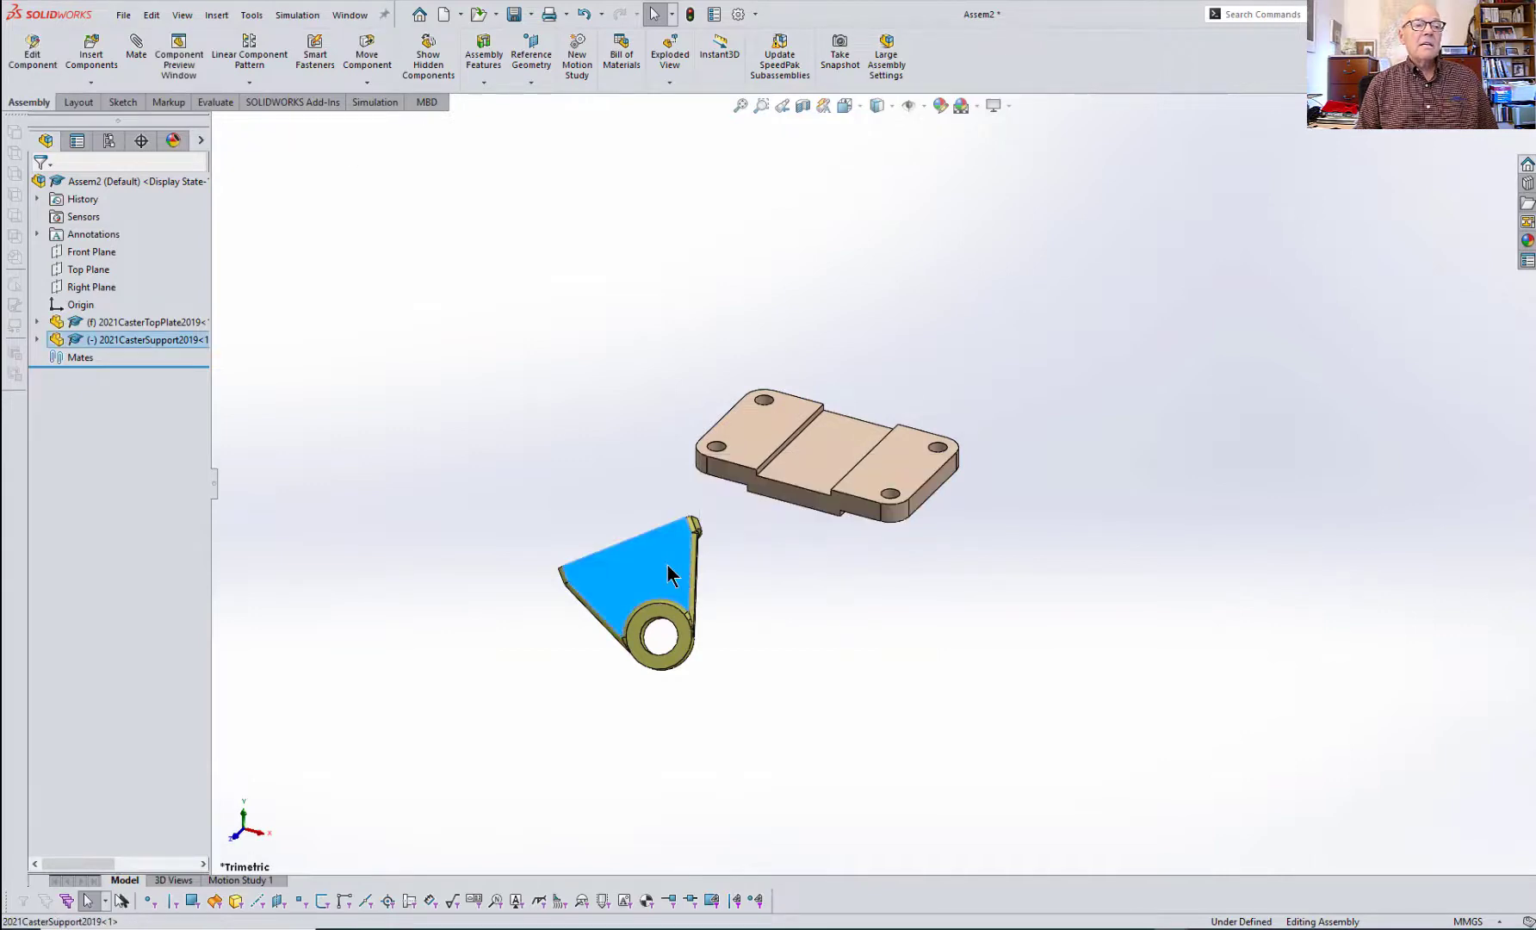
{"action": "right_click_drag", "start_coordinate": [671, 574], "coordinate": [813, 622]}
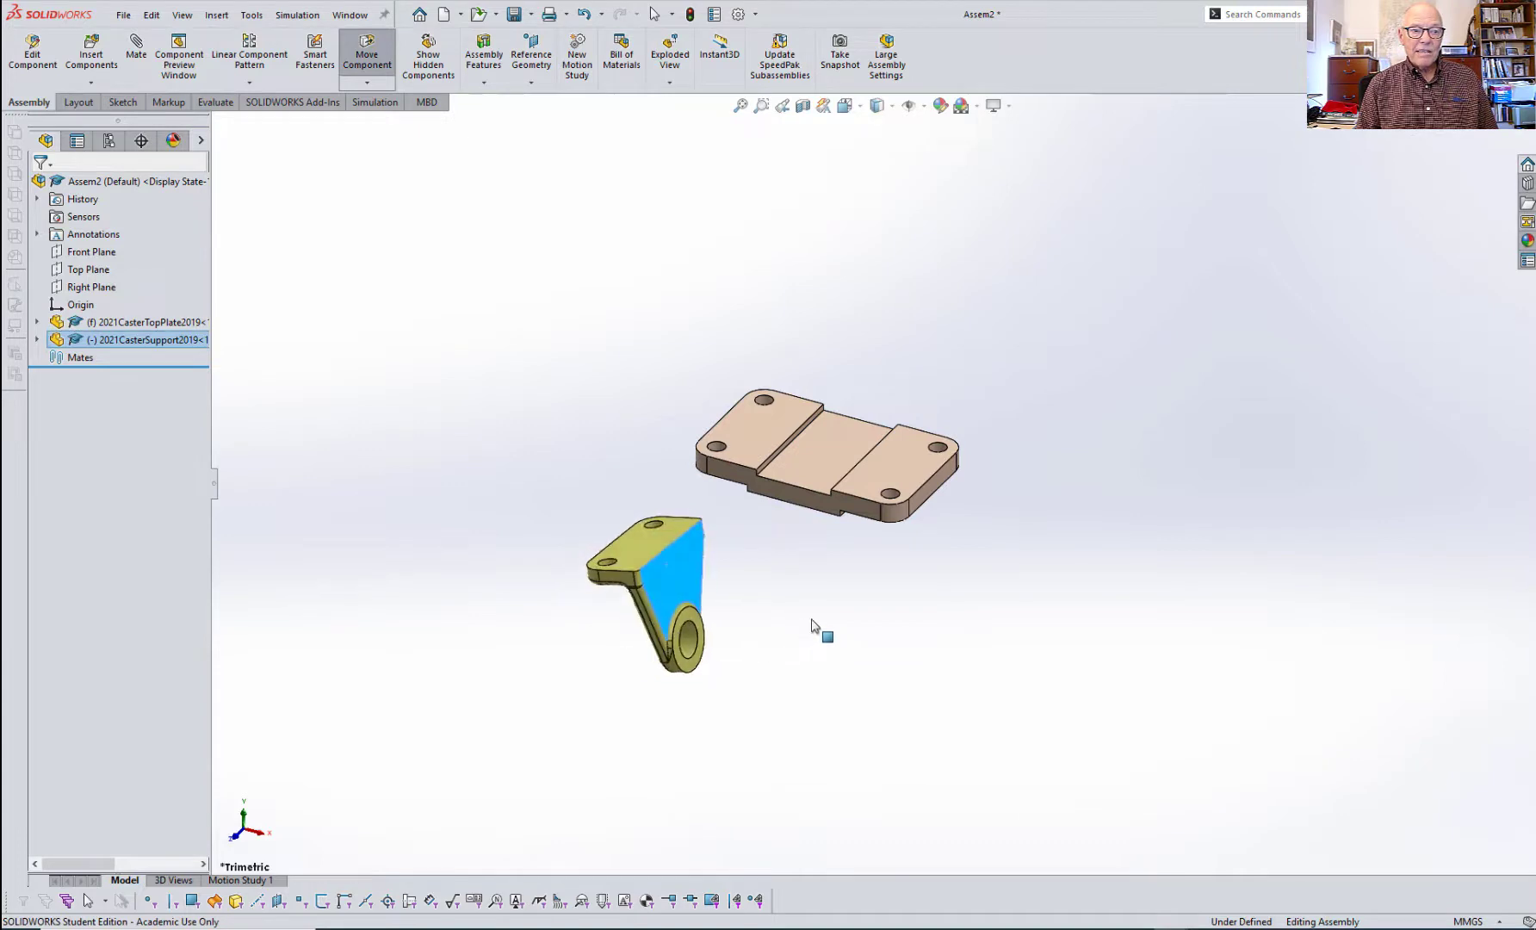
{"action": "left_click", "coordinate": [664, 576]}
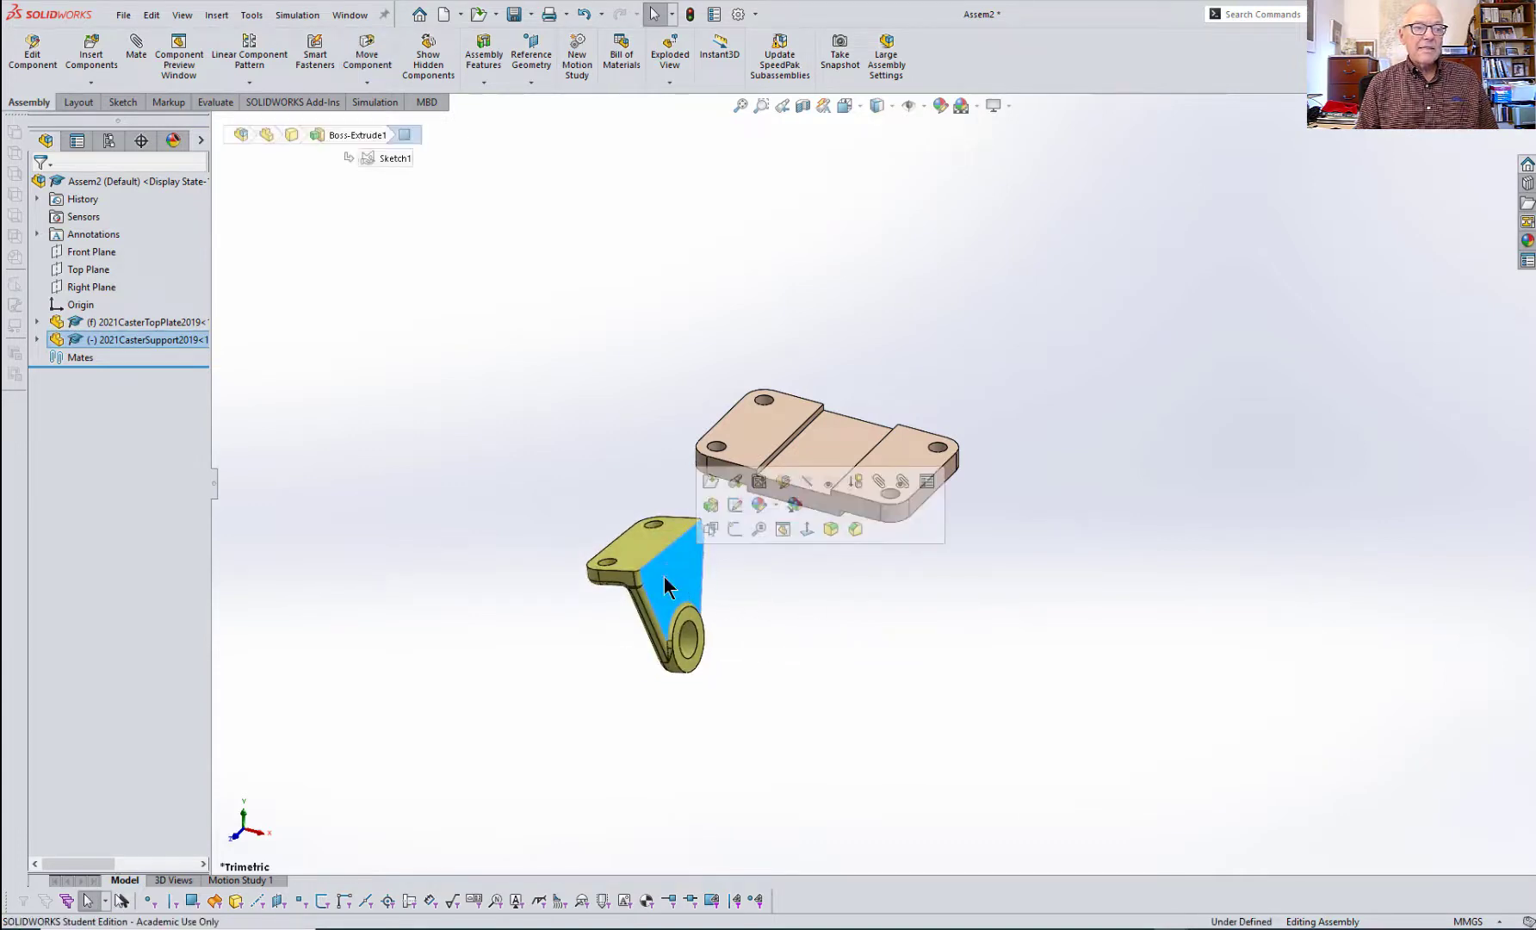
{"action": "mouse_move", "coordinate": [669, 583]}
{"action": "left_mouse_down"}
{"action": "mouse_move", "coordinate": [1025, 603]}
{"action": "mouse_move", "coordinate": [692, 569]}
{"action": "left_mouse_up"}
{"action": "scroll", "coordinate": [690, 561], "scroll_direction": "down", "scroll_amount": 2}
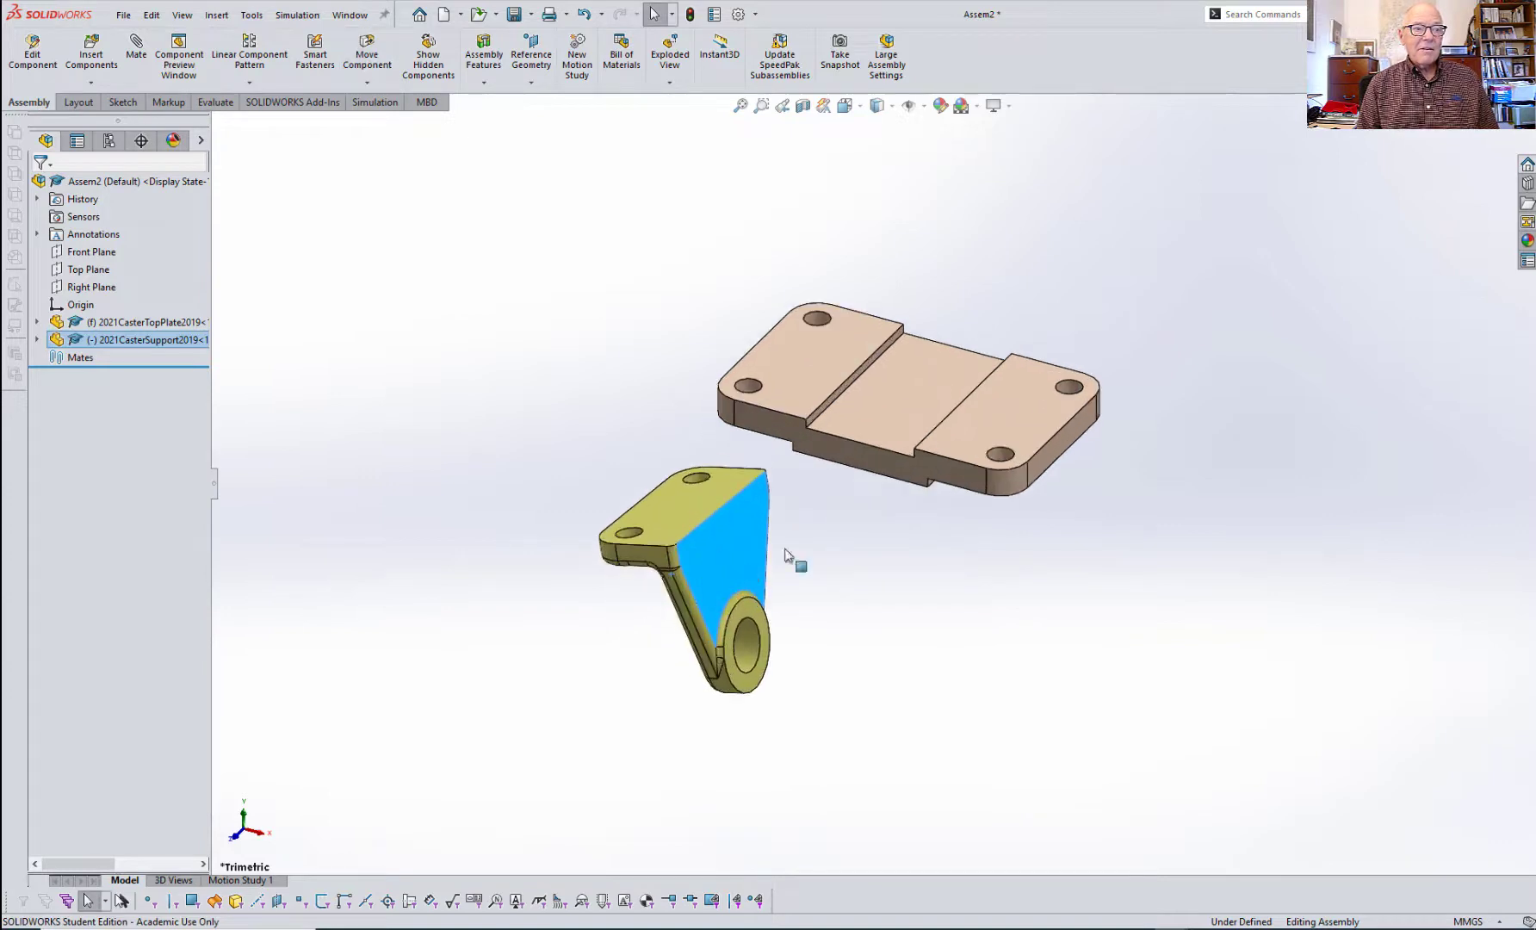
{"action": "left_click", "coordinate": [933, 530]}
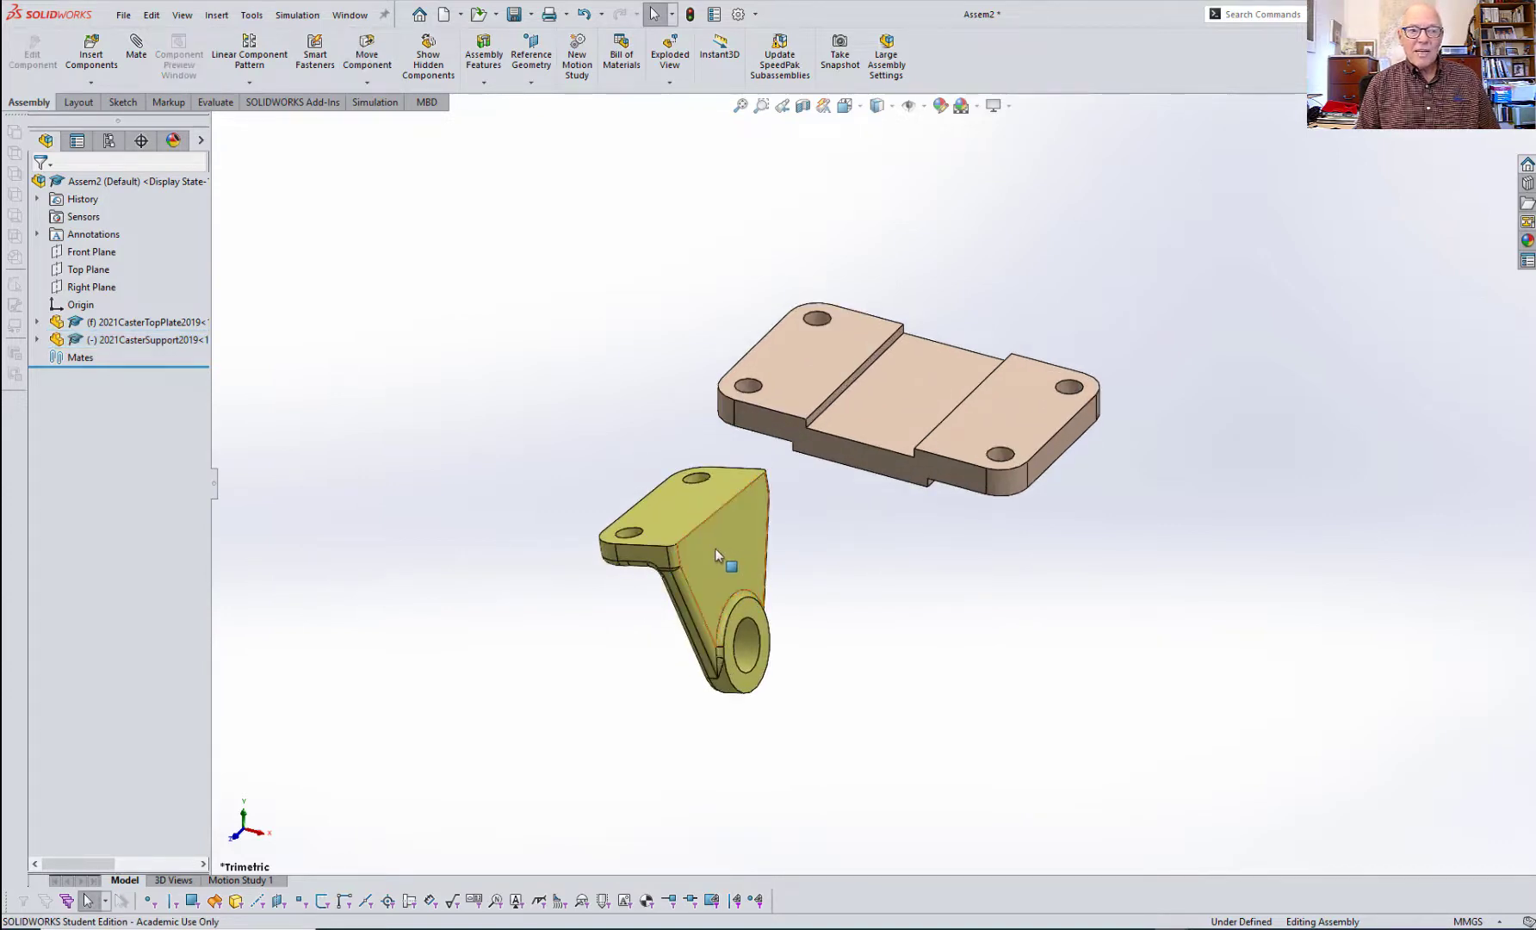
- Add a coincident mate between the support flange's top face and the raised end face on the top plate's underside
{"action": "middle_click_drag", "start_coordinate": [715, 548], "coordinate": [953, 535]}
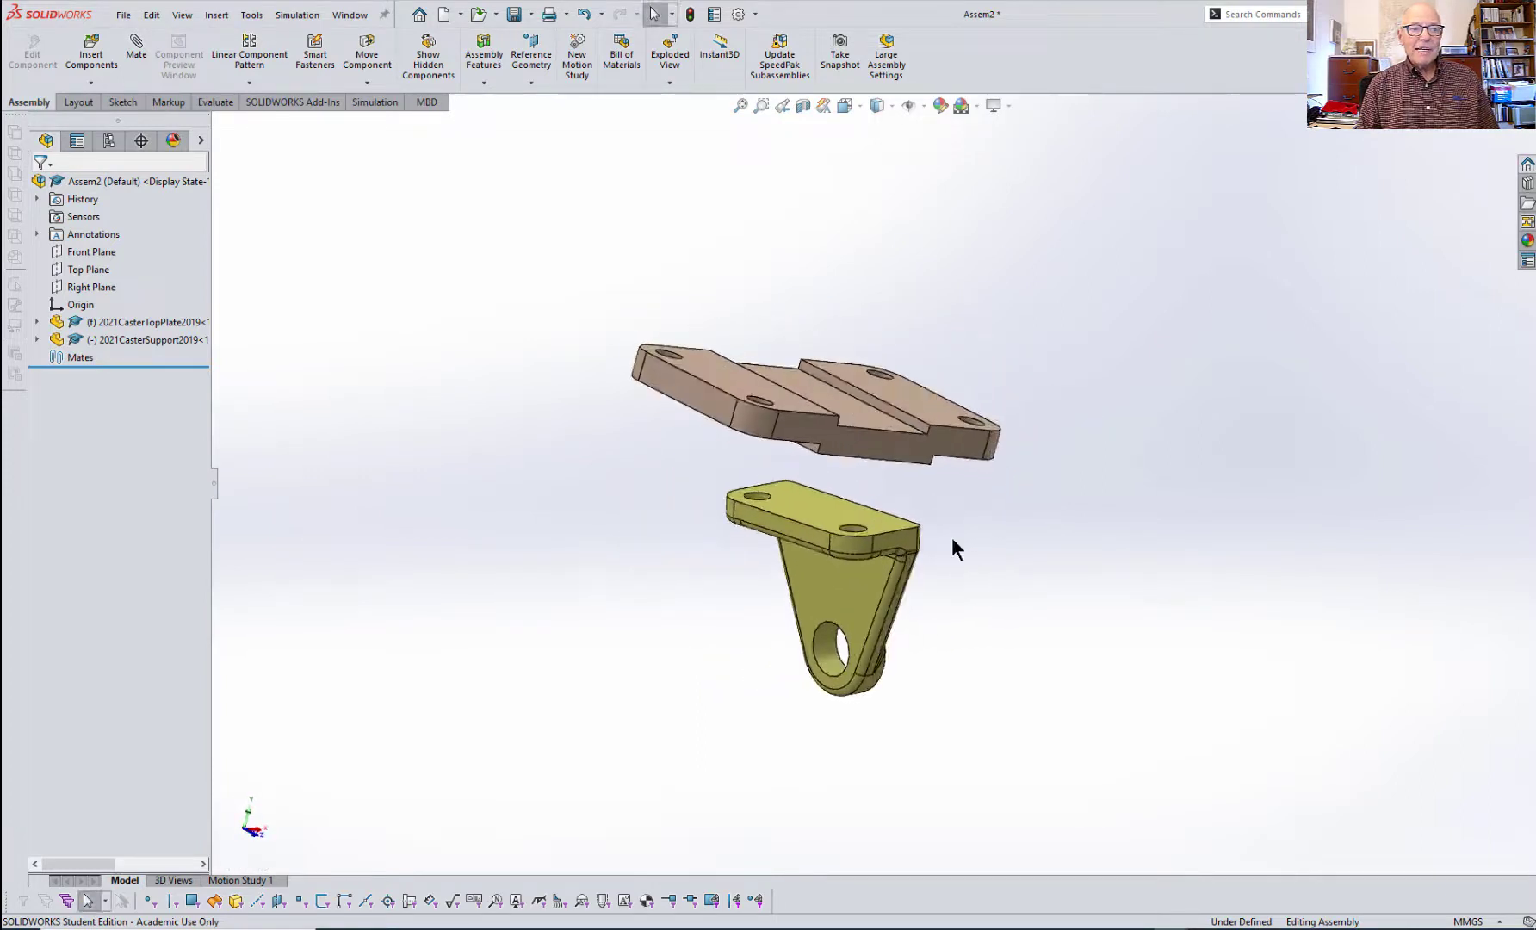
{"action": "left_click", "coordinate": [779, 508]}
{"action": "middle_click_drag", "start_coordinate": [560, 630], "coordinate": [680, 473]}
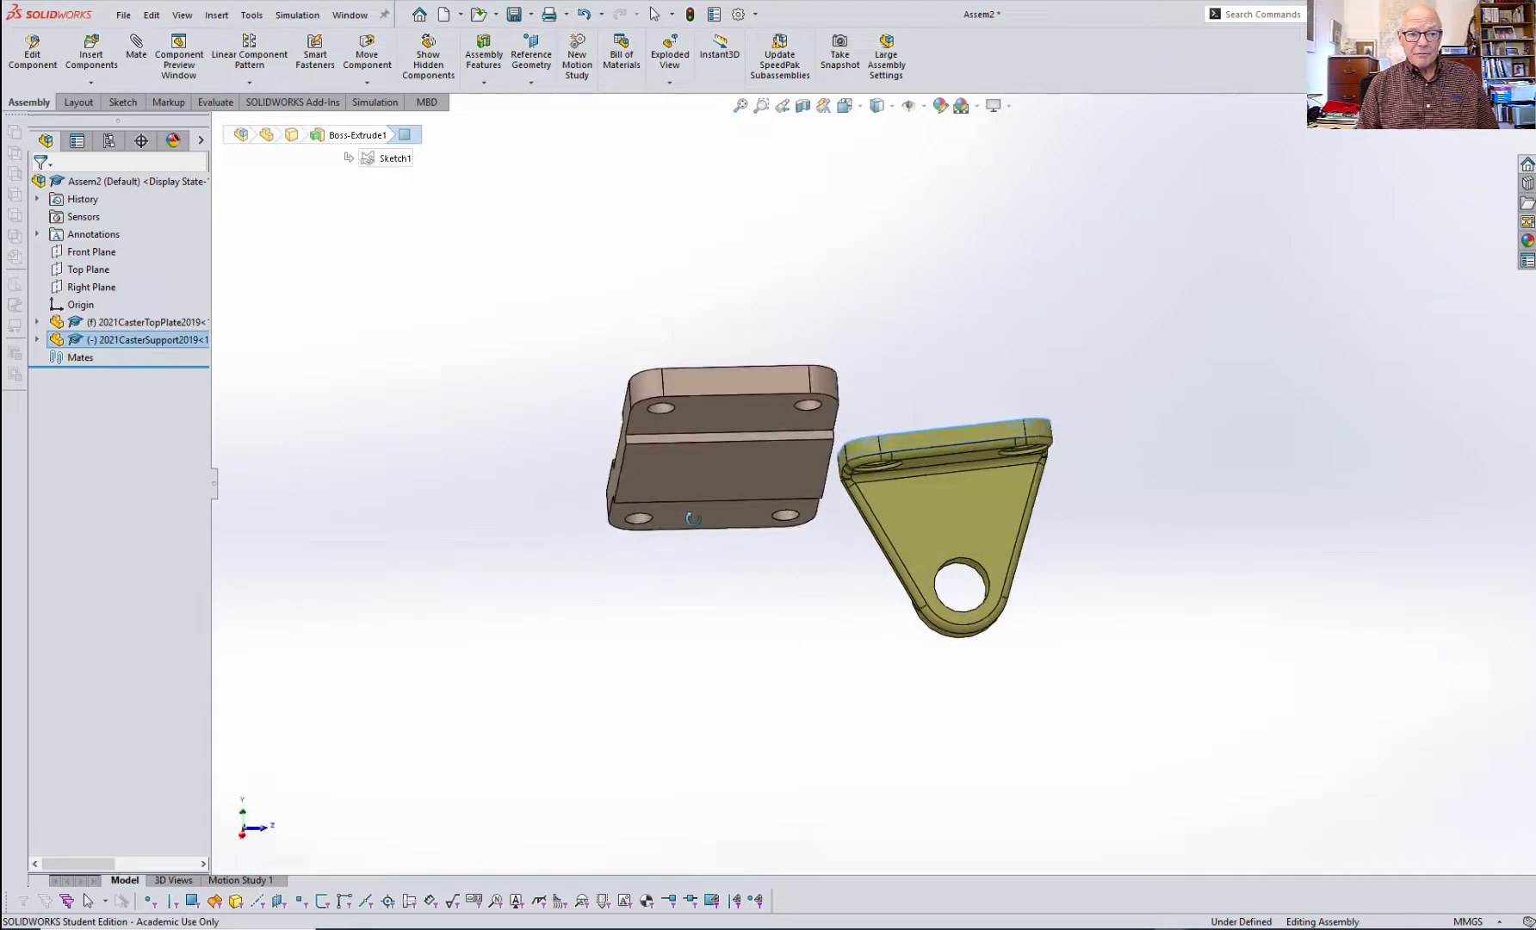
{"action": "key", "text": "Escape"}
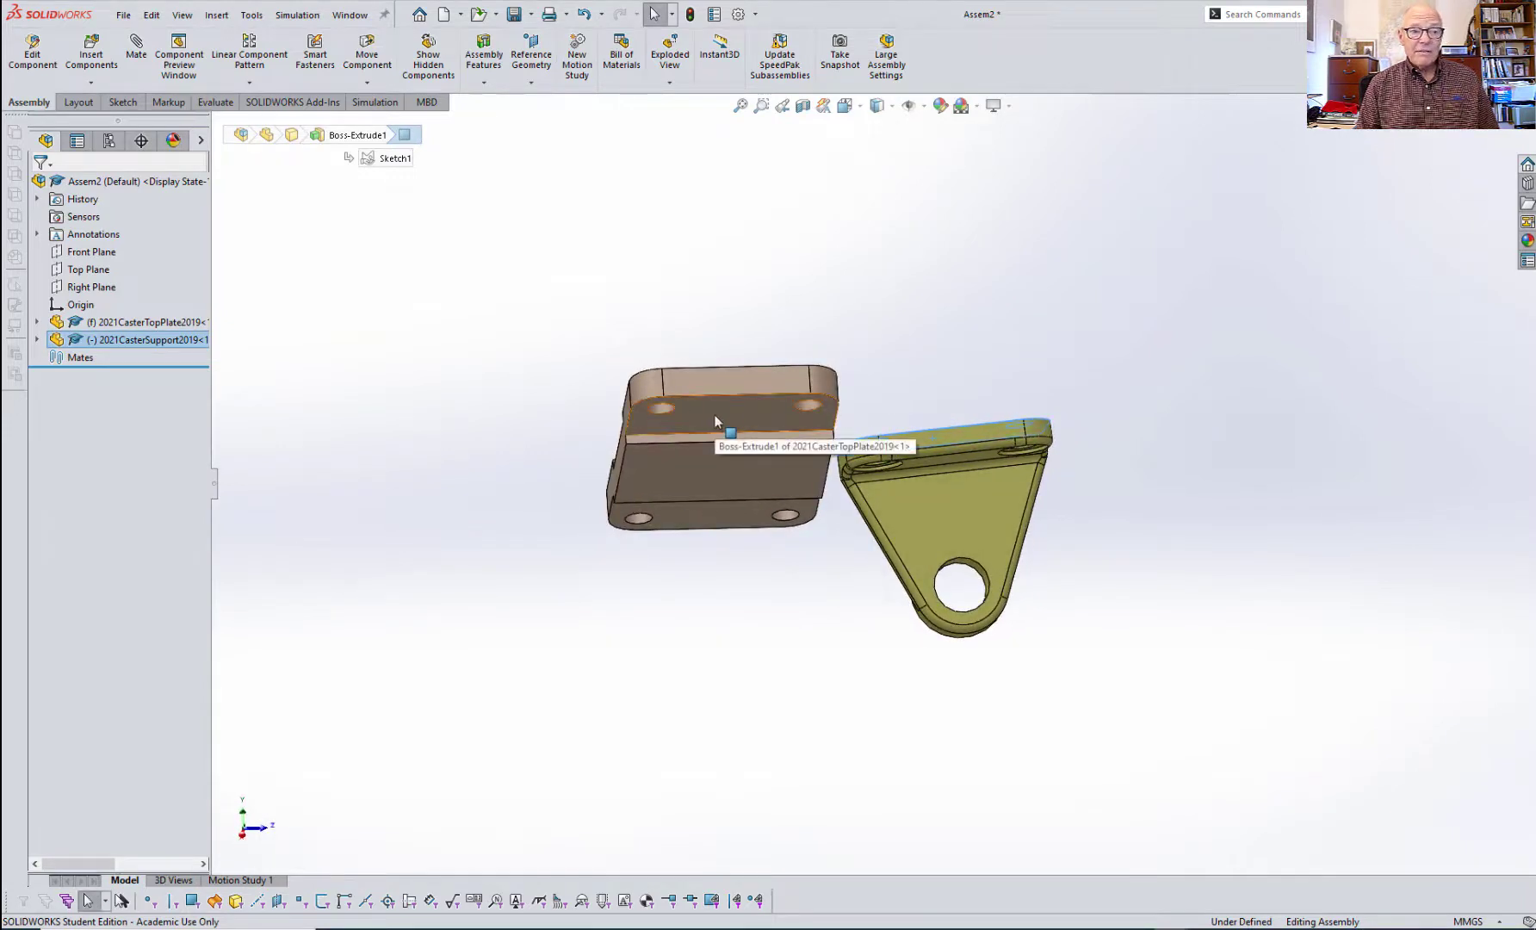
{"action": "left_click", "coordinate": [714, 415], "text": "ctrl"}
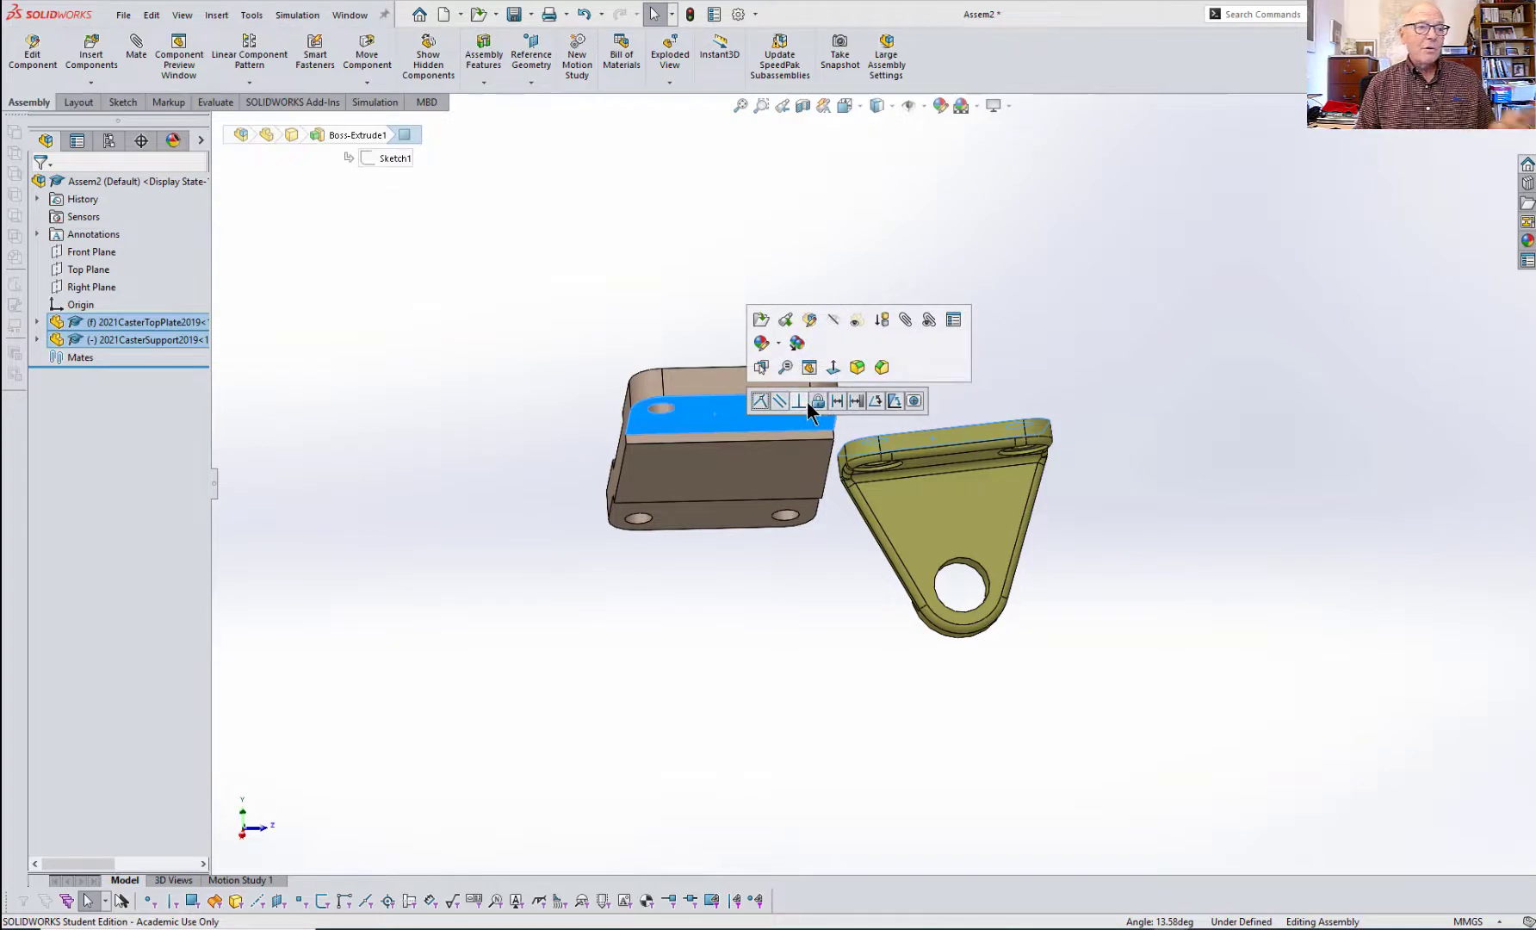
{"action": "left_click", "coordinate": [763, 403]}
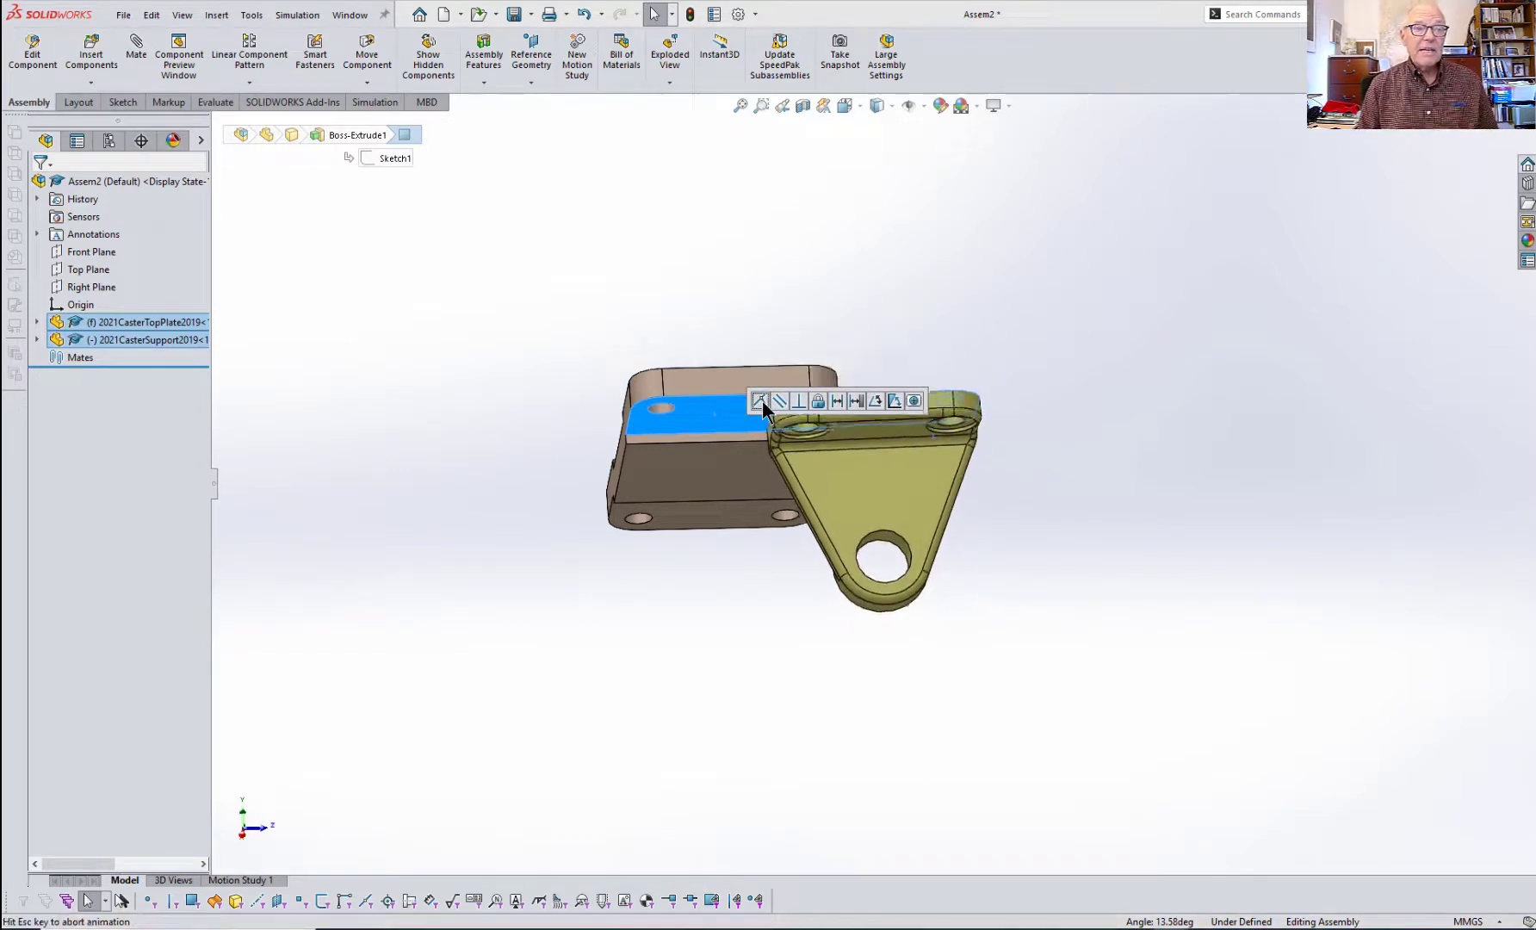
{"action": "left_click", "coordinate": [899, 393]}
- Add a concentric mate between the support's first bolt hole and the matching corner hole of the top plate
{"action": "scroll", "coordinate": [808, 423], "scroll_direction": "down", "scroll_amount": 5}
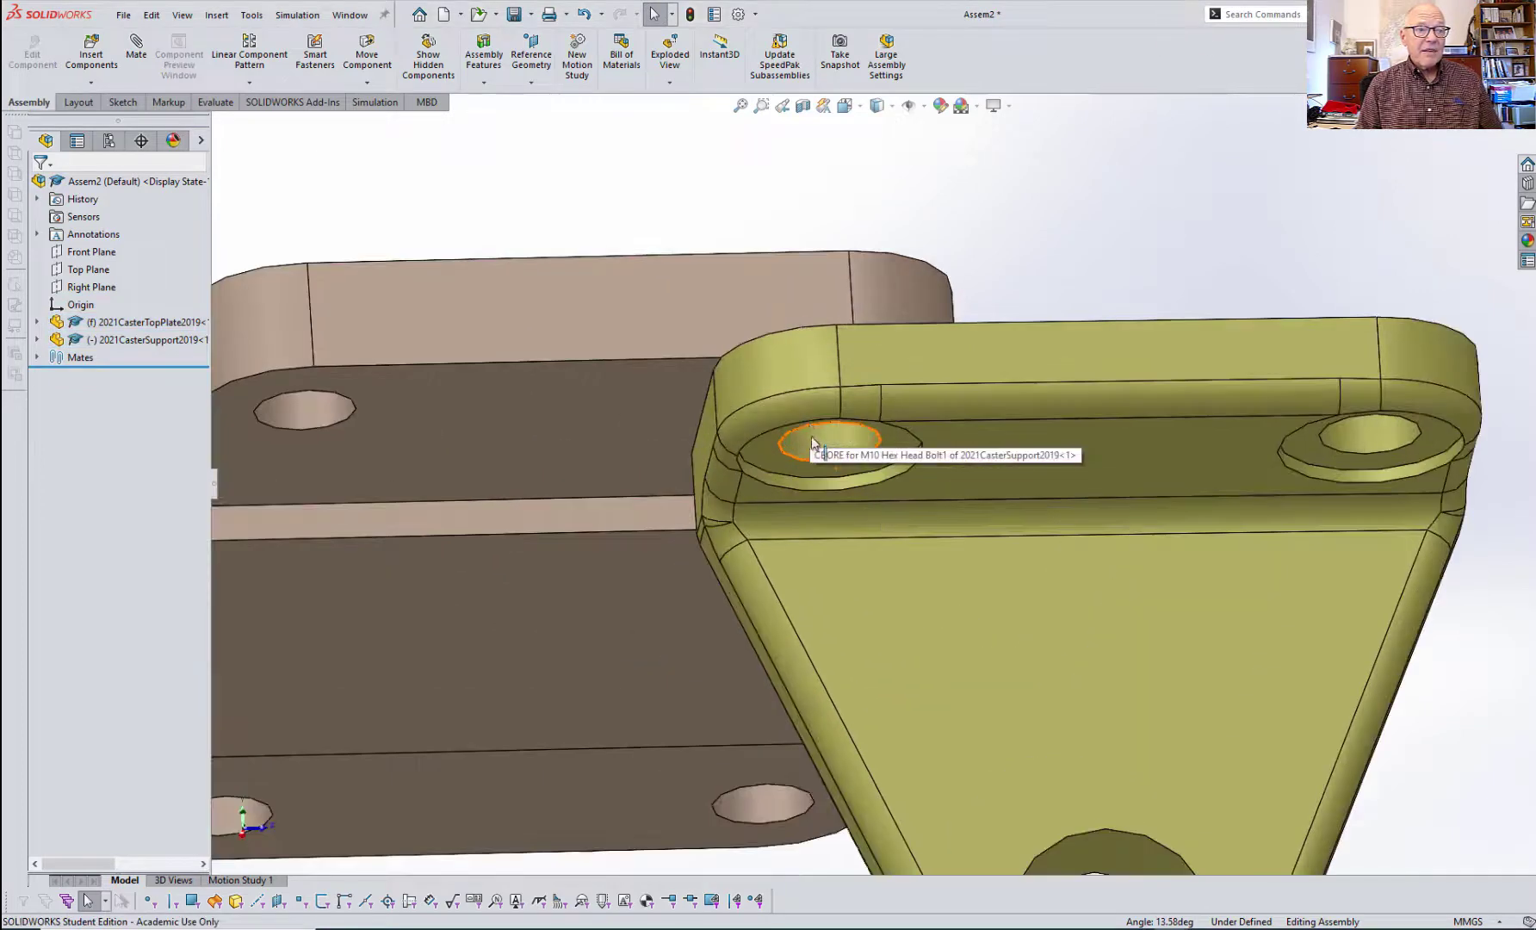
{"action": "left_click", "coordinate": [816, 437]}
{"action": "scroll", "coordinate": [702, 471], "scroll_direction": "up", "scroll_amount": 3}
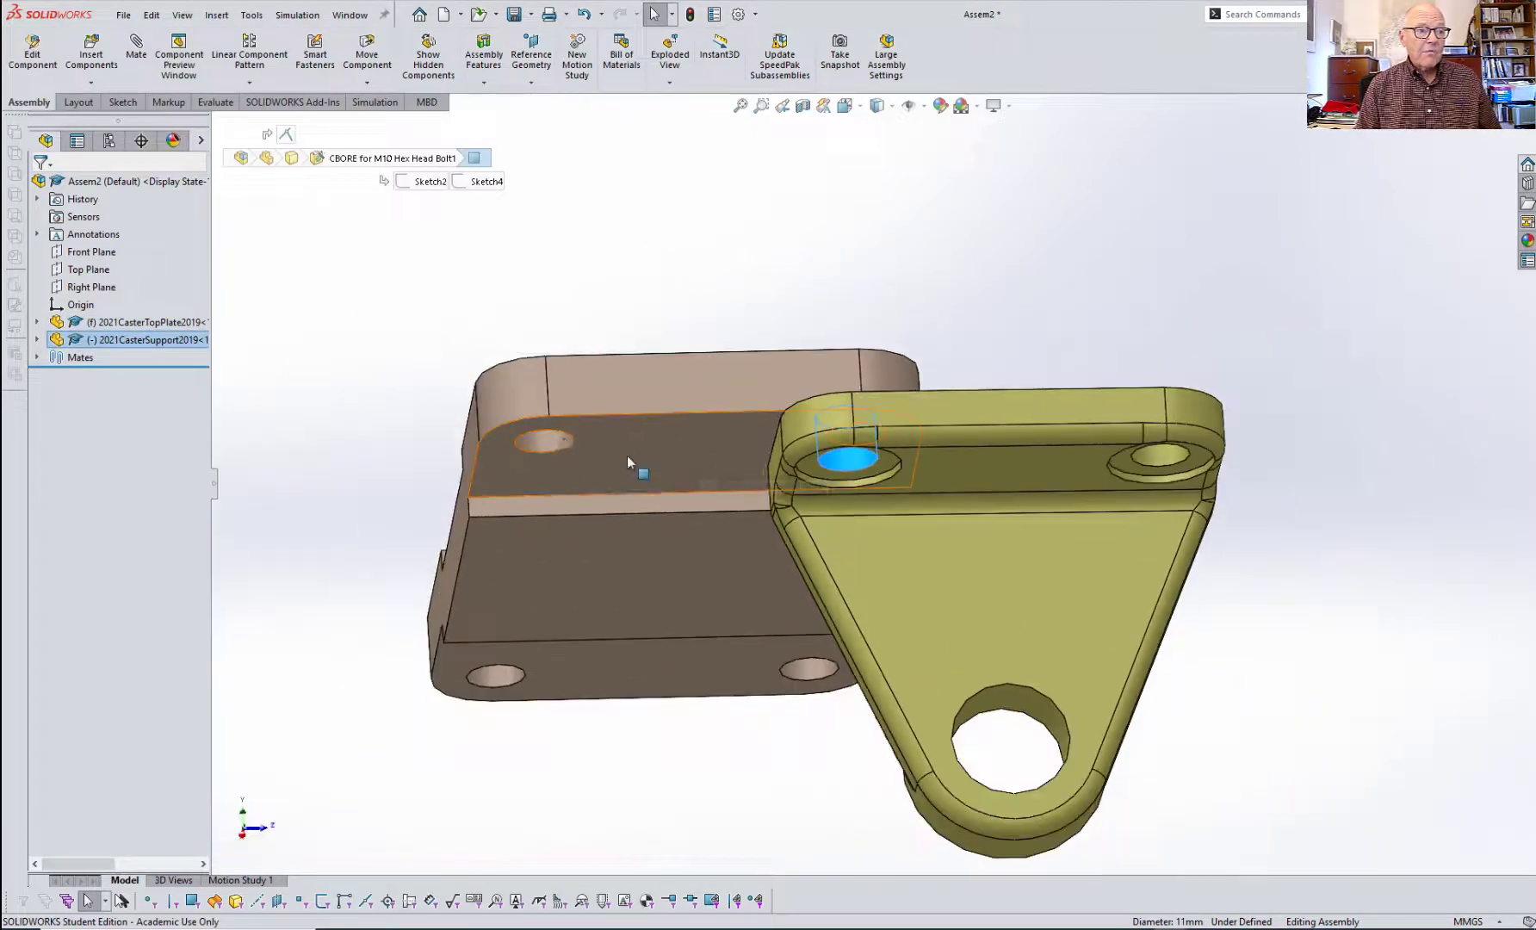
{"action": "left_click", "coordinate": [553, 444], "text": "ctrl"}
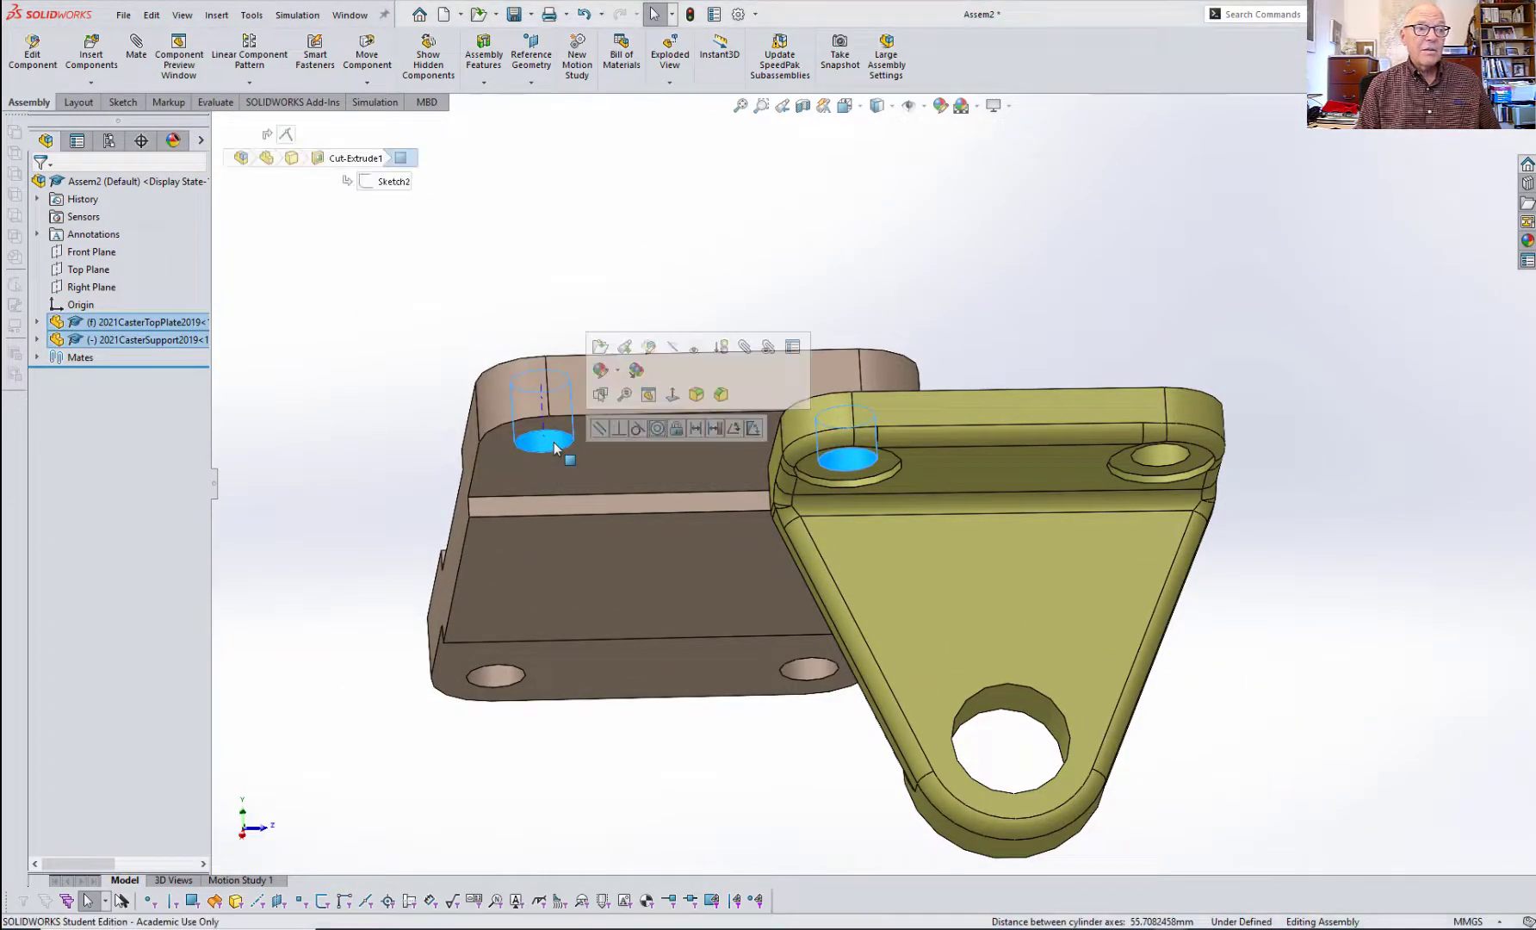
{"action": "left_click", "coordinate": [658, 429]}
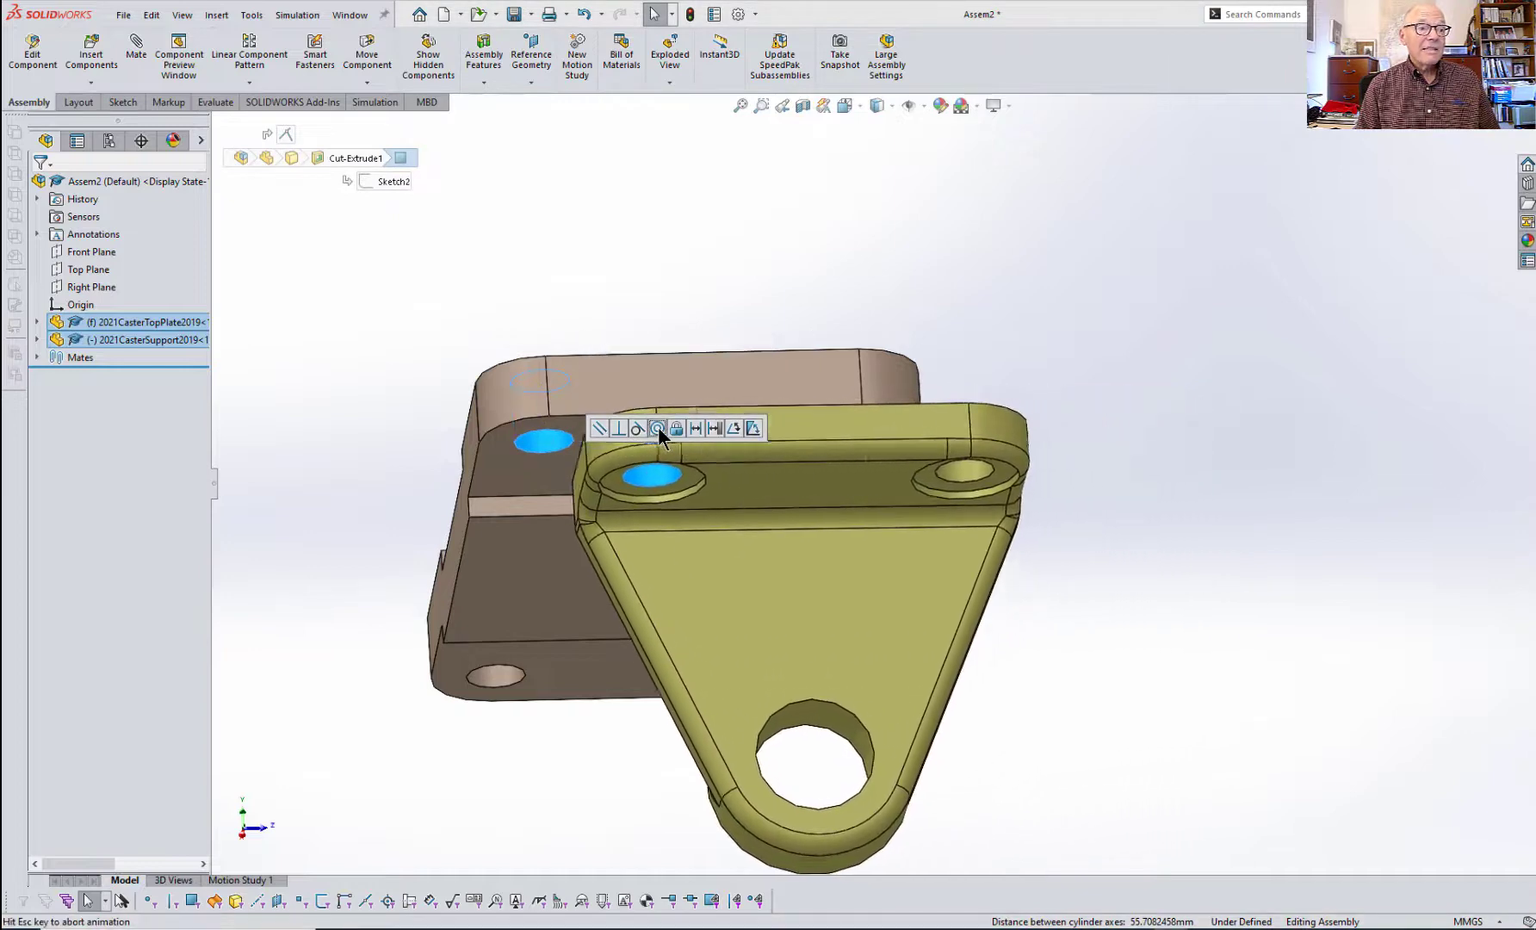
- Add a concentric mate between the support's second bolt hole and the remaining top plate hole on that end
{"action": "middle_click_drag", "start_coordinate": [1116, 515], "coordinate": [1122, 414]}
{"action": "scroll", "coordinate": [926, 438], "scroll_direction": "down", "scroll_amount": 8}
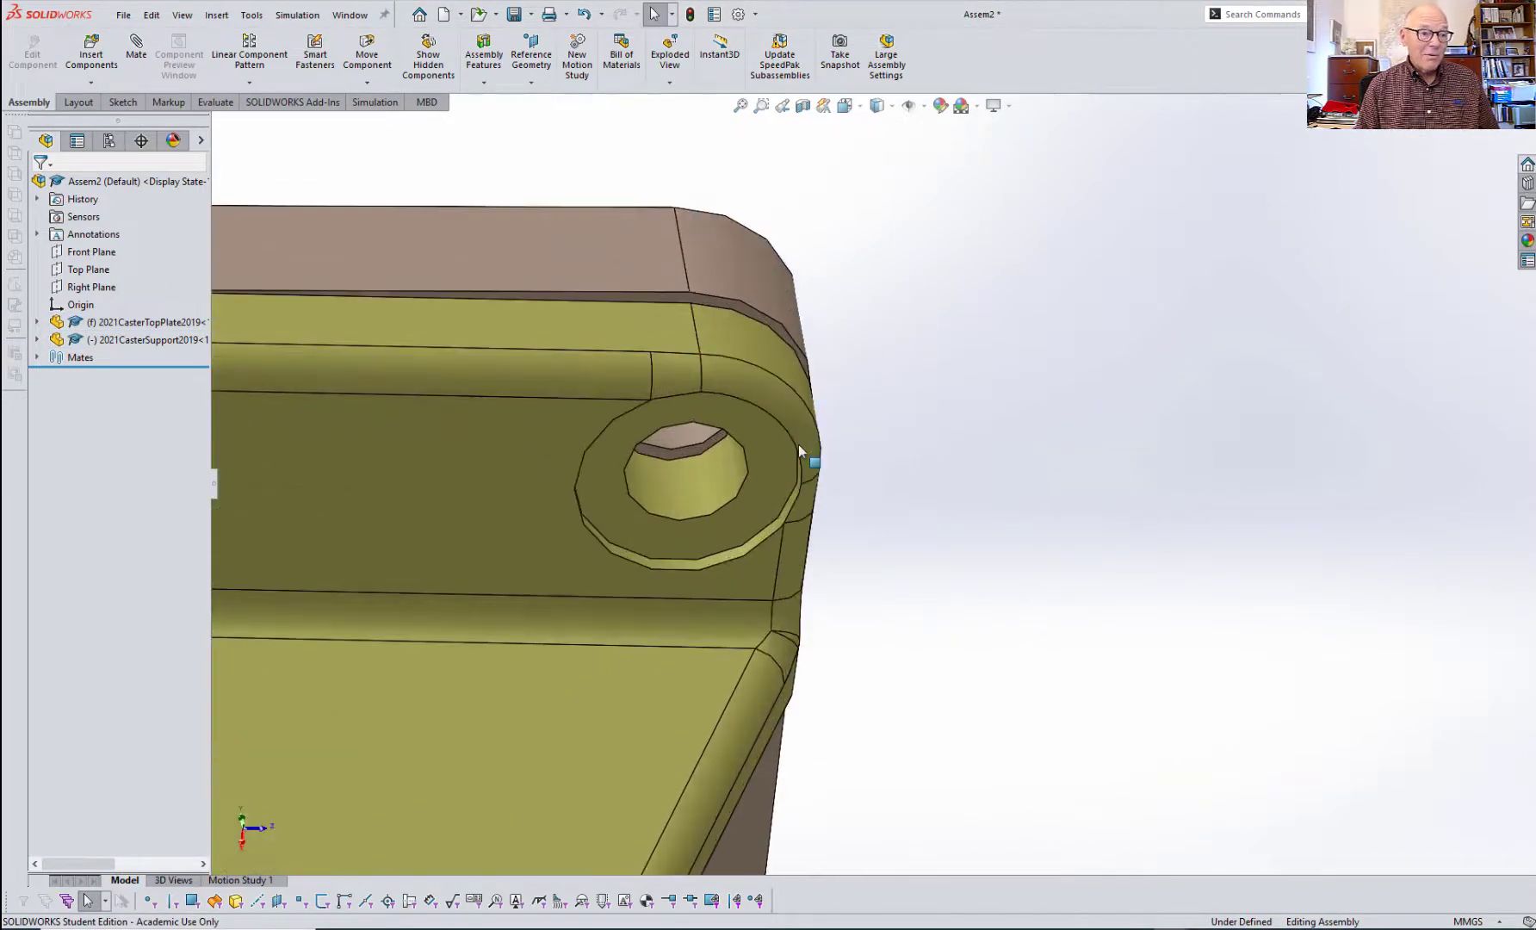
{"action": "middle_click_drag", "start_coordinate": [974, 464], "coordinate": [1029, 441]}
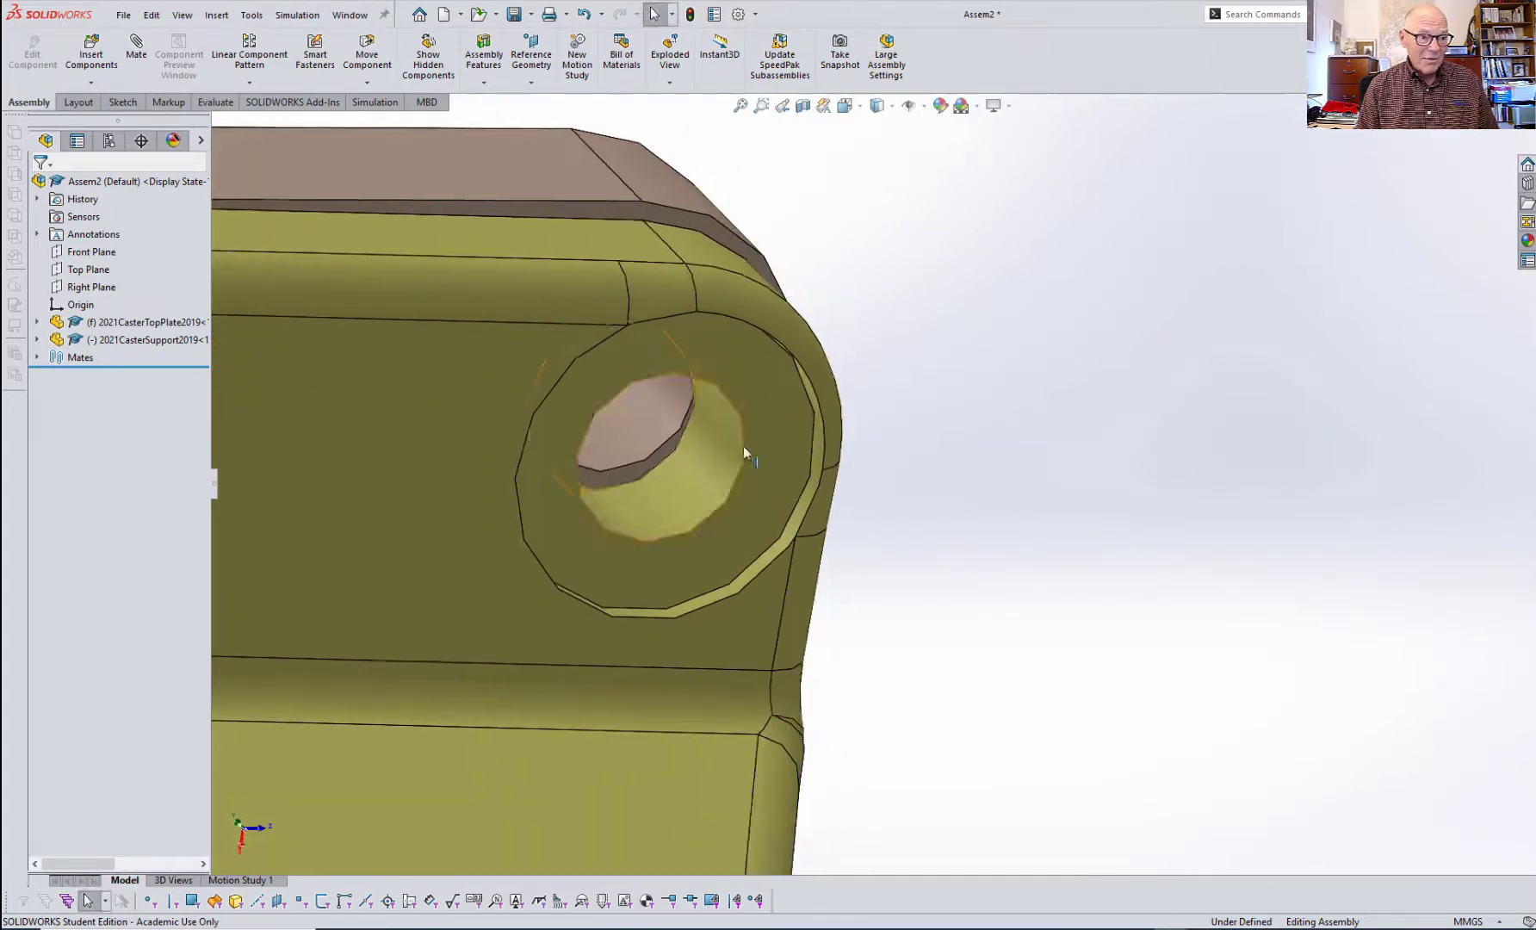
{"action": "left_click", "coordinate": [628, 423]}
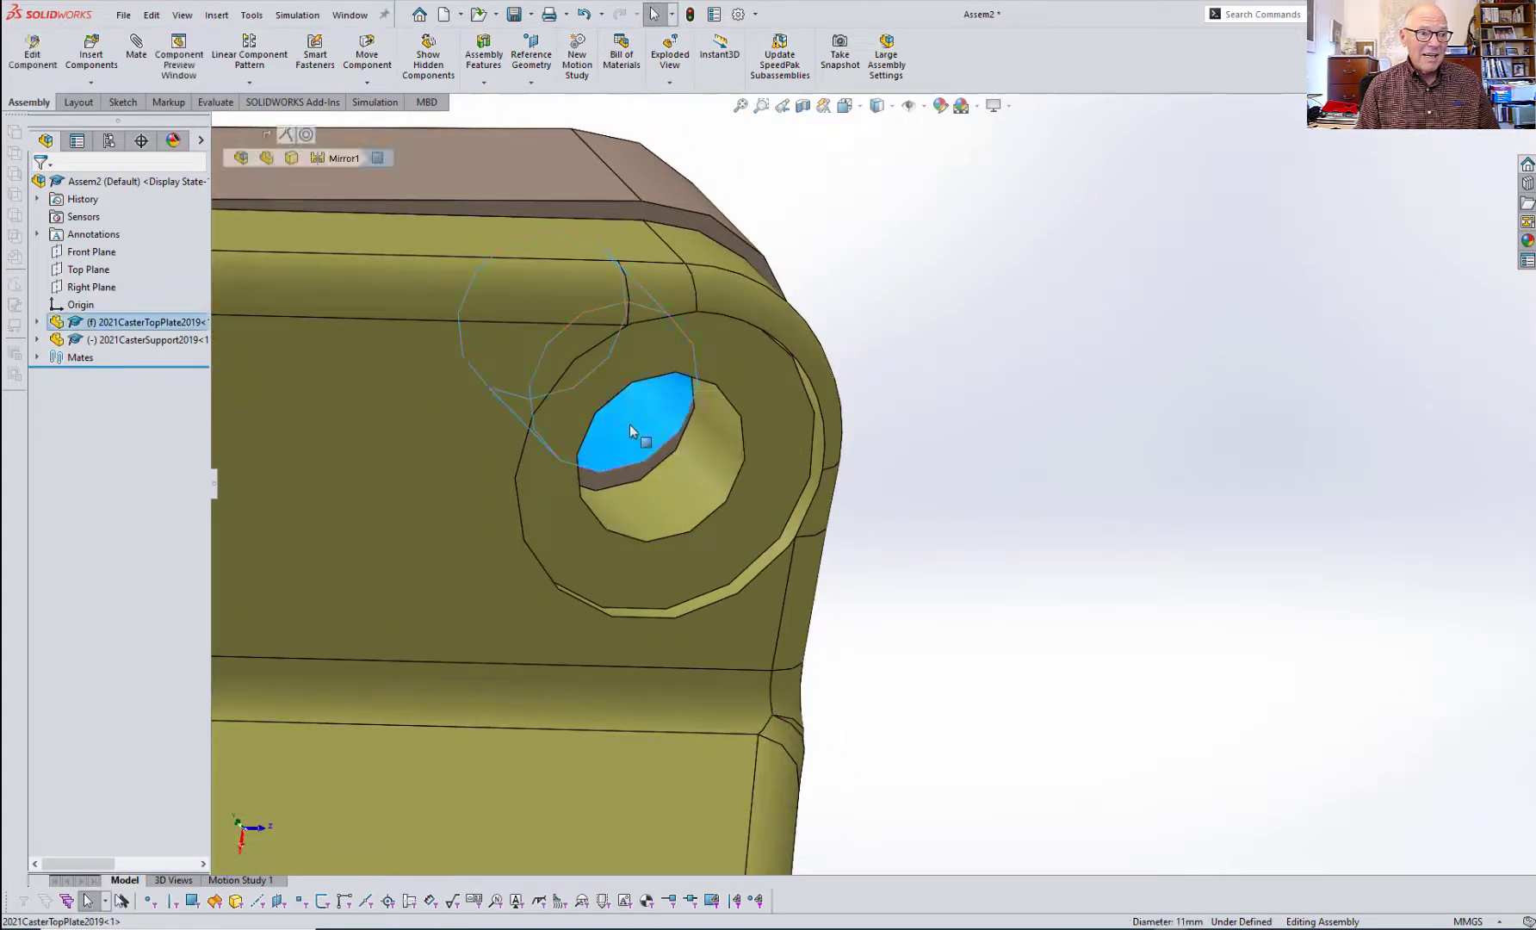
{"action": "left_click", "coordinate": [682, 498], "text": "ctrl"}
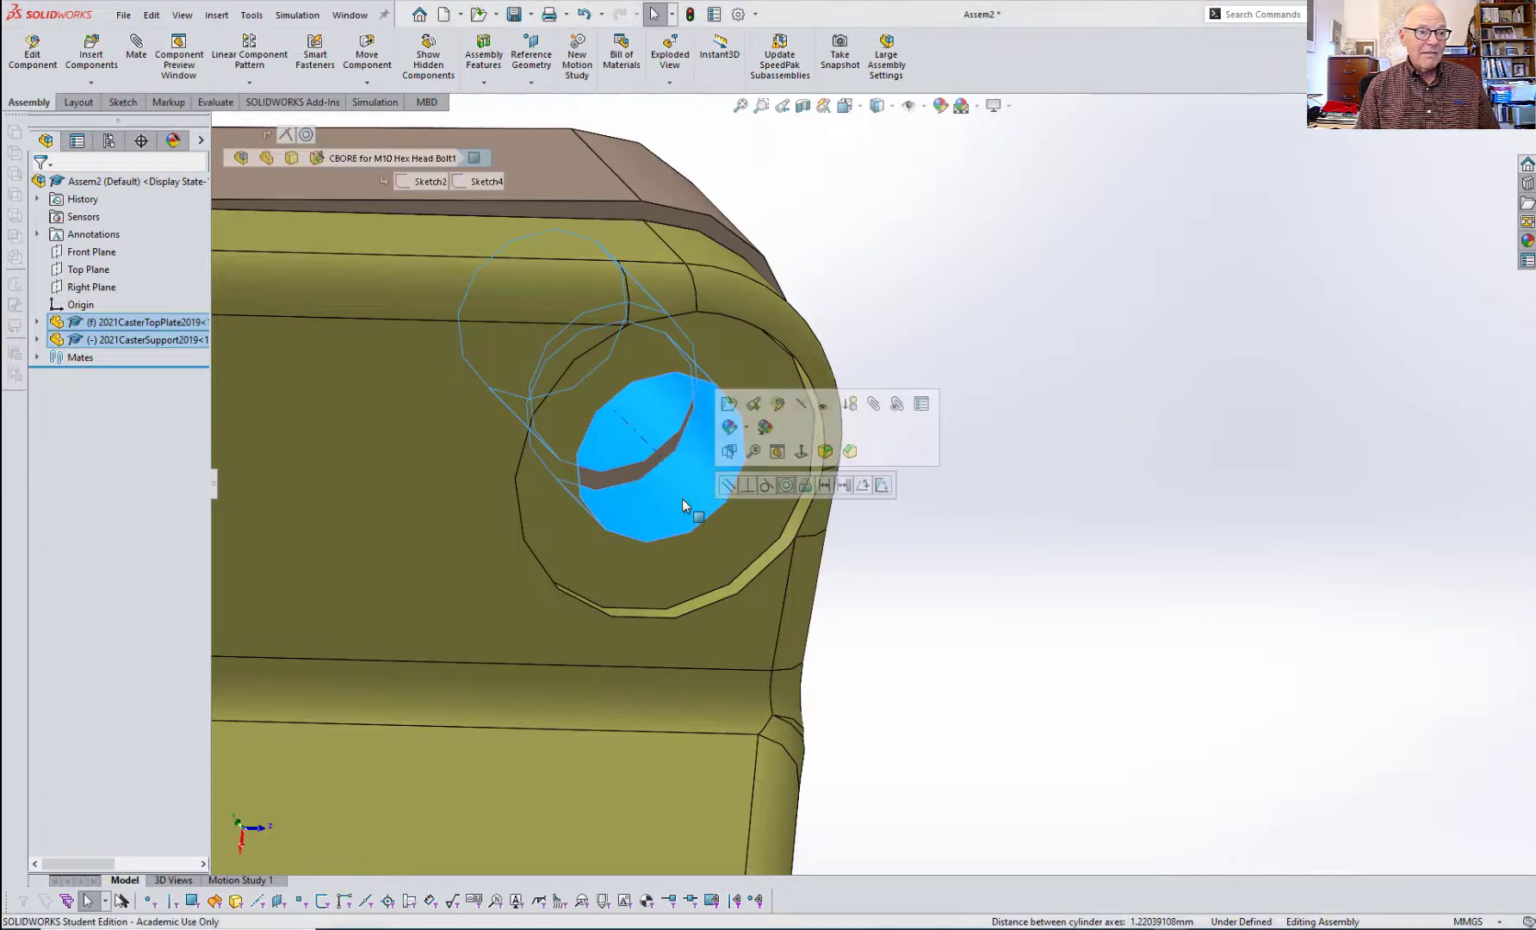
{"action": "left_click", "coordinate": [786, 484]}
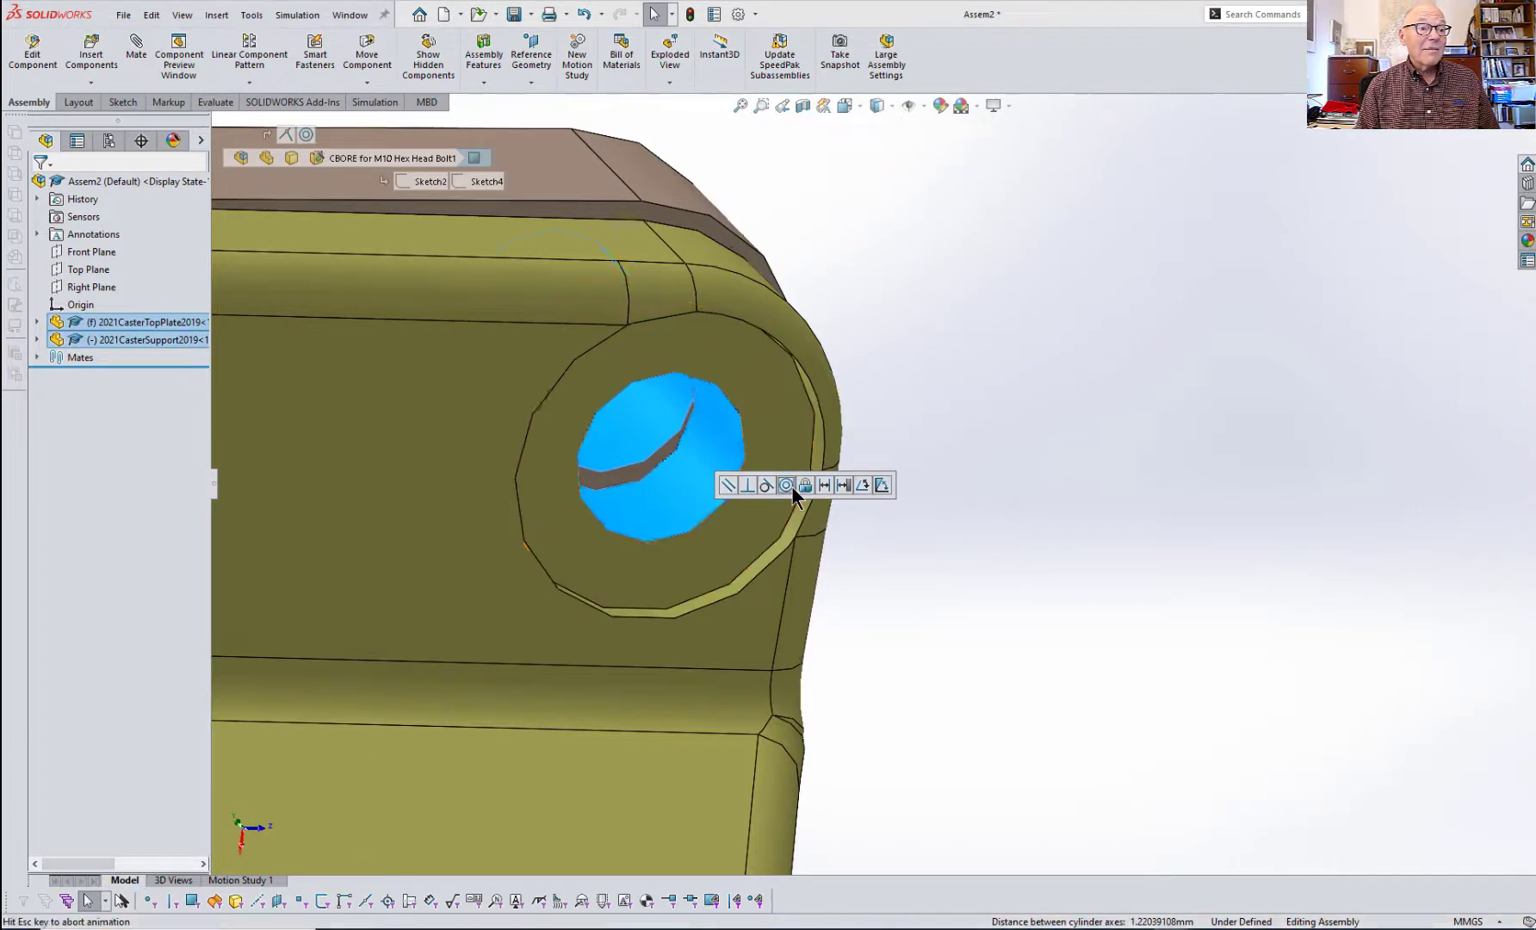
{"action": "left_click", "coordinate": [1054, 615]}
{"action": "scroll", "coordinate": [1193, 619], "scroll_direction": "up", "scroll_amount": 5}
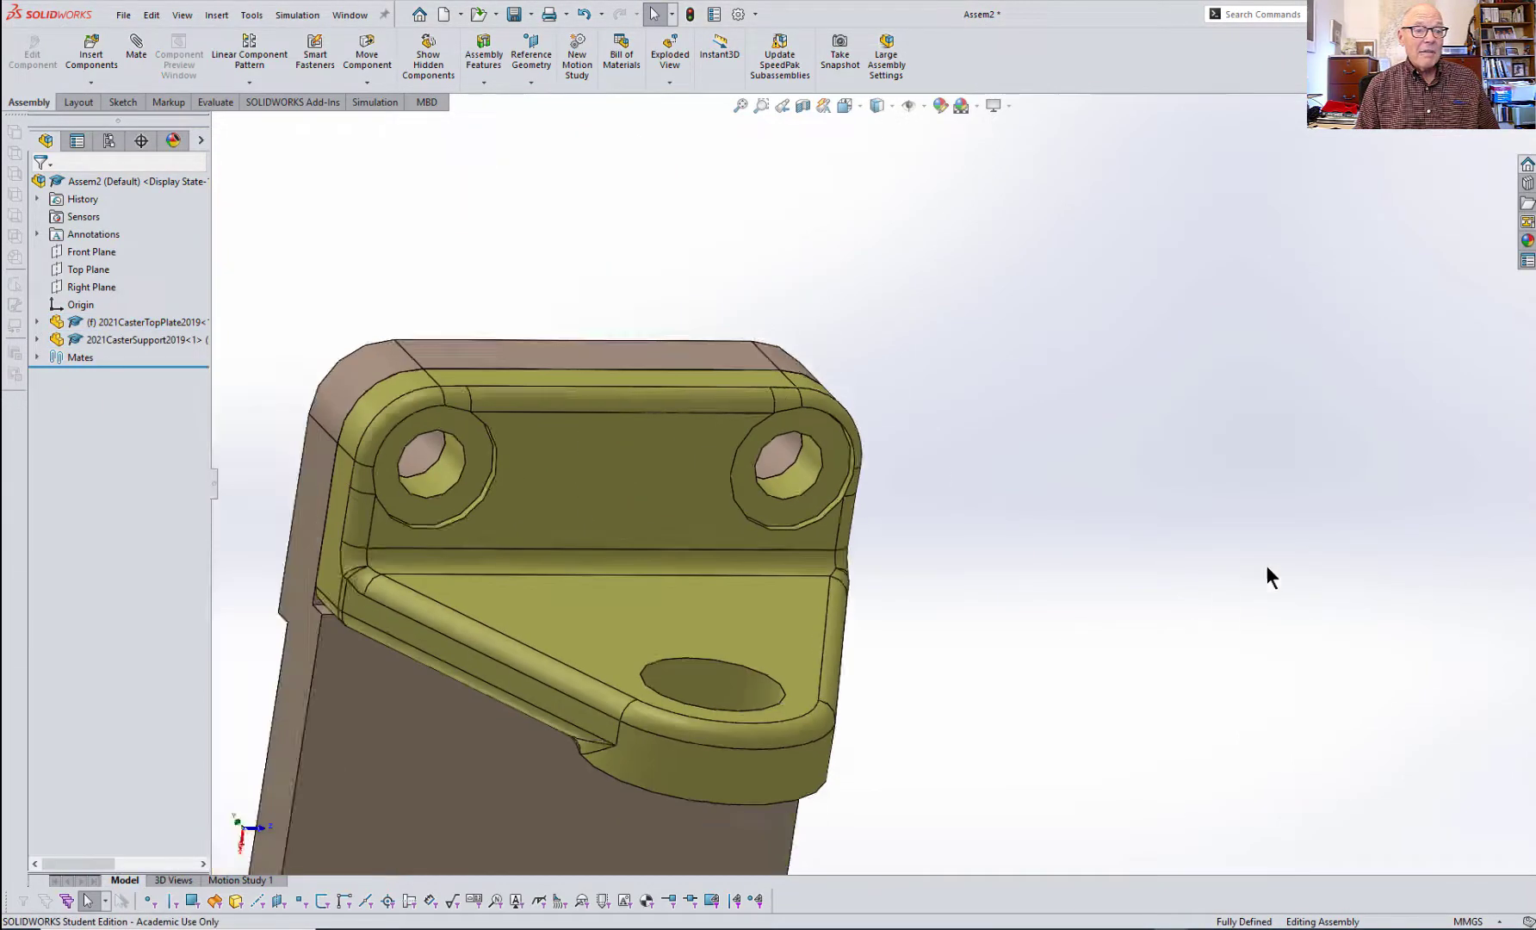
- Copy the mated caster support into free space by the plate's opposite end and rotate the copy to face the original
{"action": "right_click_drag", "start_coordinate": [1220, 597], "coordinate": [1363, 504]}
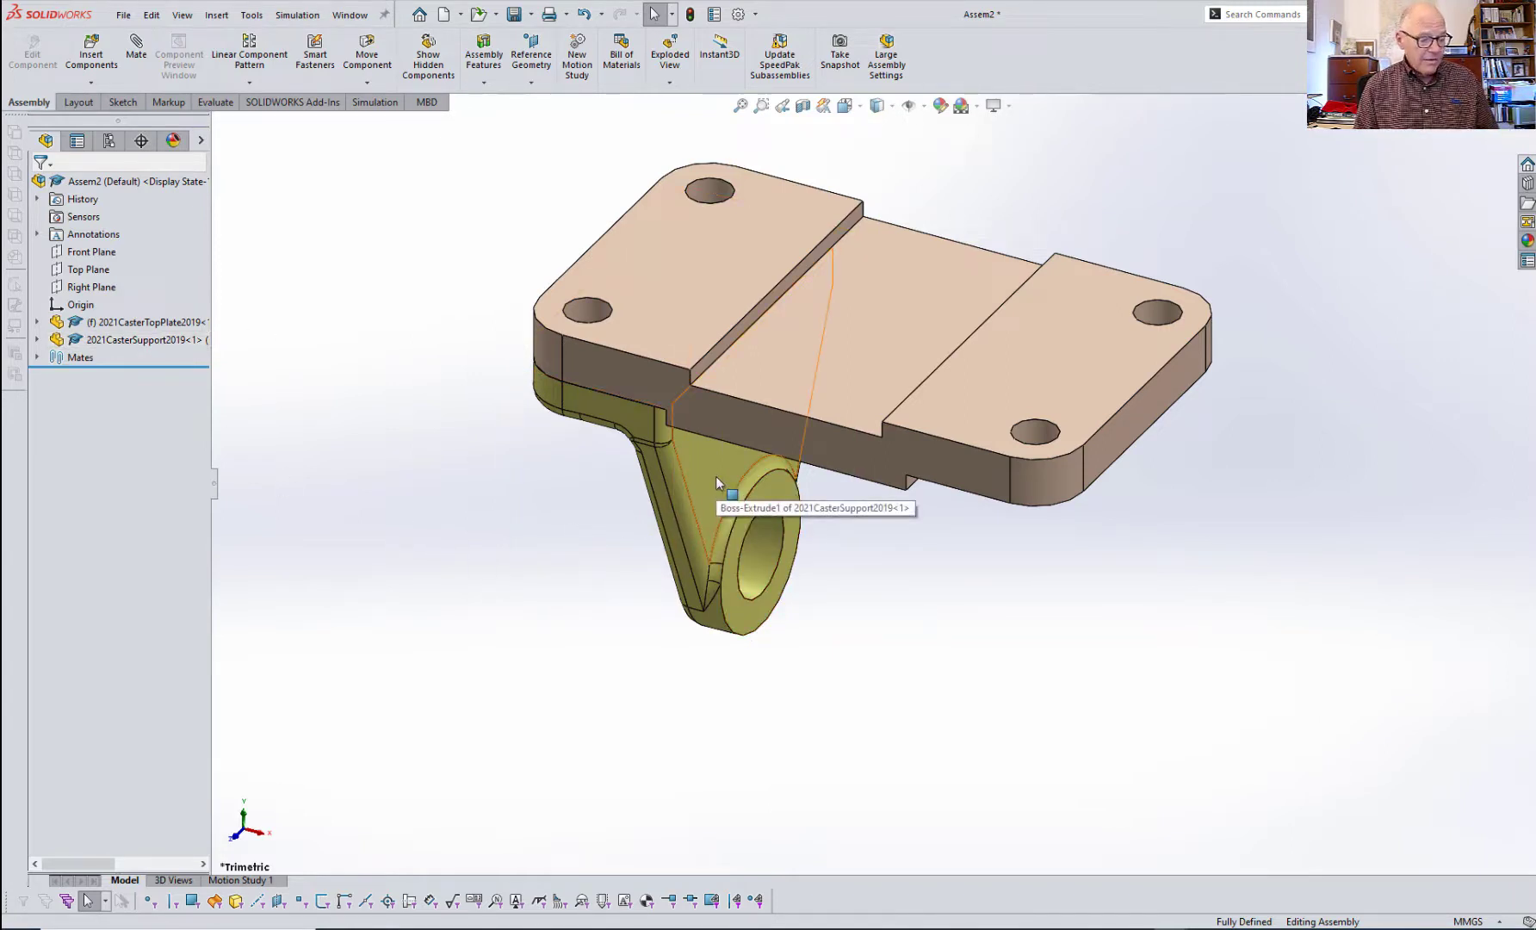
{"action": "left_click_drag", "start_coordinate": [716, 476], "coordinate": [1280, 653], "text": "ctrl"}
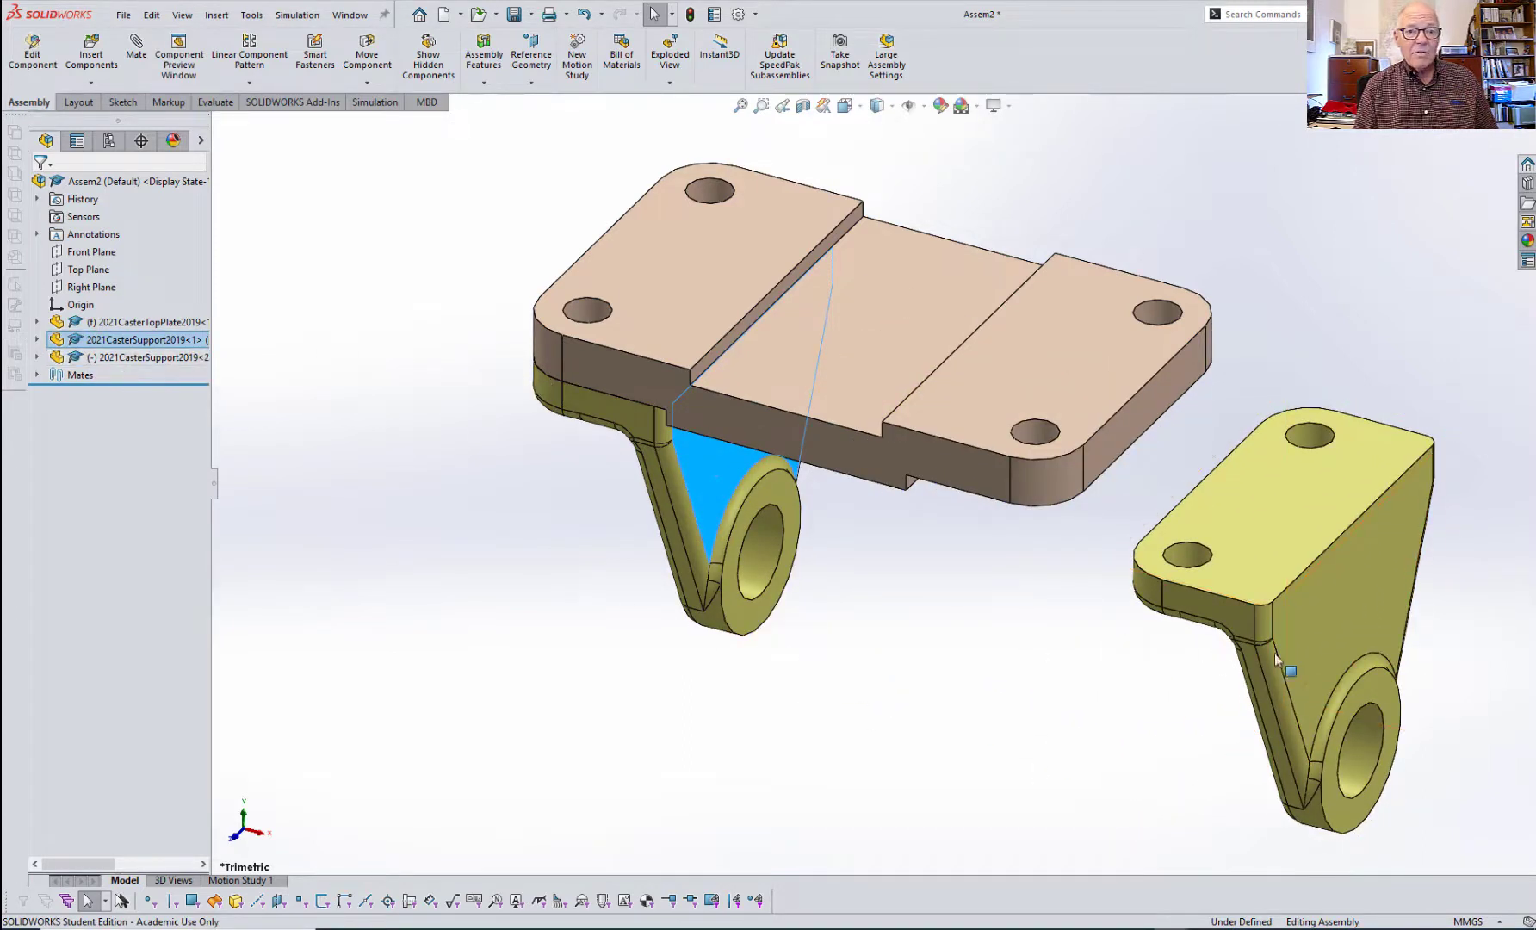
{"action": "left_click", "coordinate": [1322, 633]}
{"action": "right_click_drag", "start_coordinate": [1322, 633], "coordinate": [994, 730]}
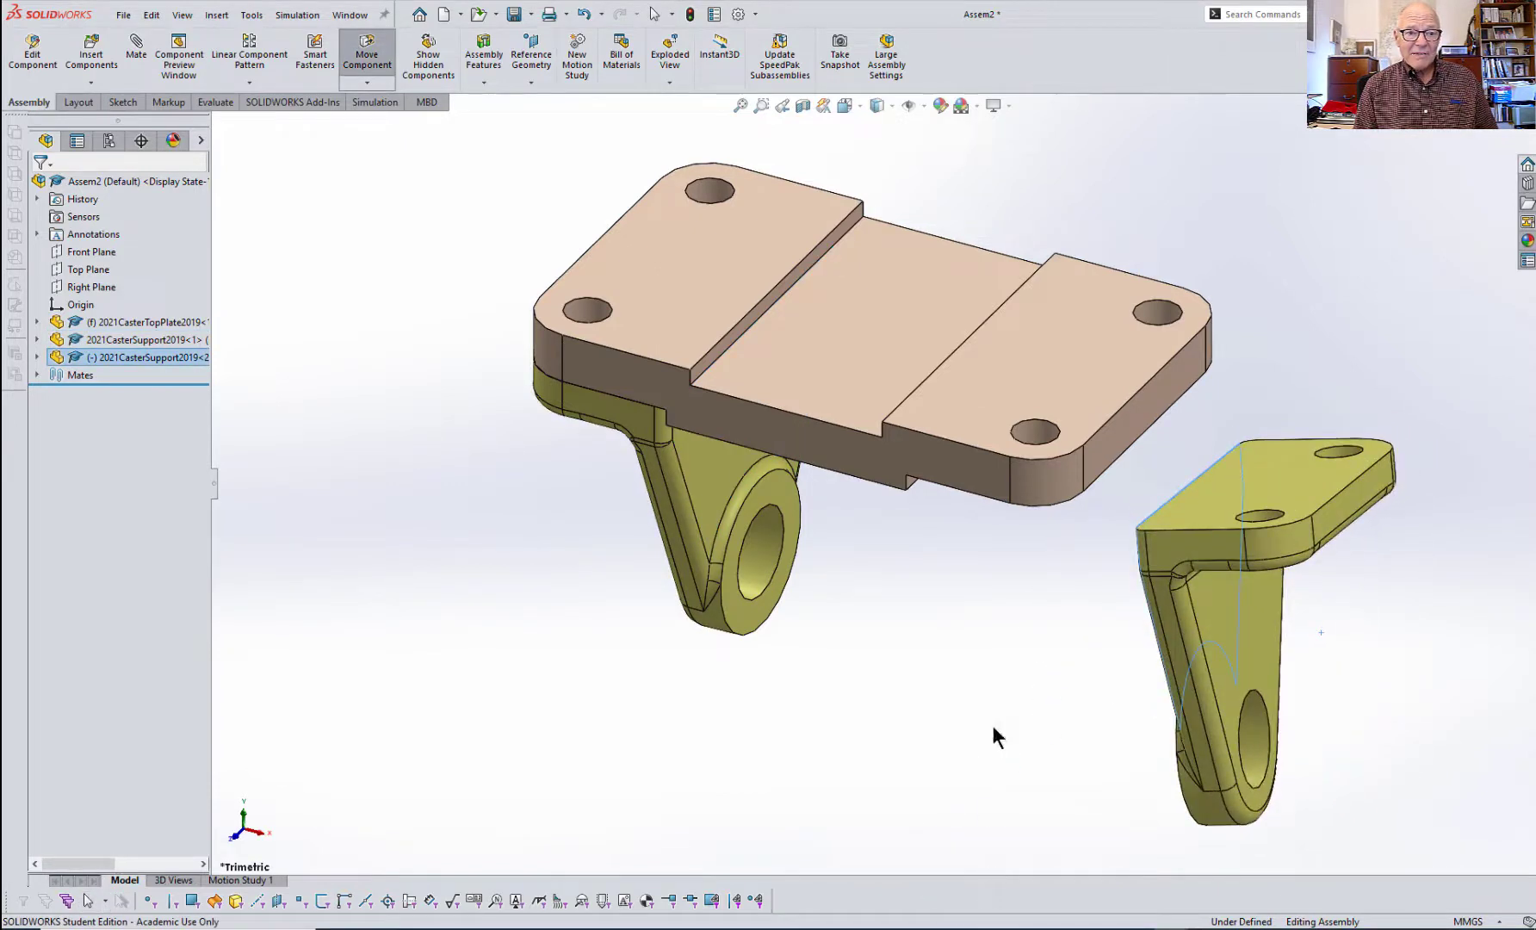
{"action": "left_click", "coordinate": [1265, 490]}
{"action": "left_click", "coordinate": [994, 531]}
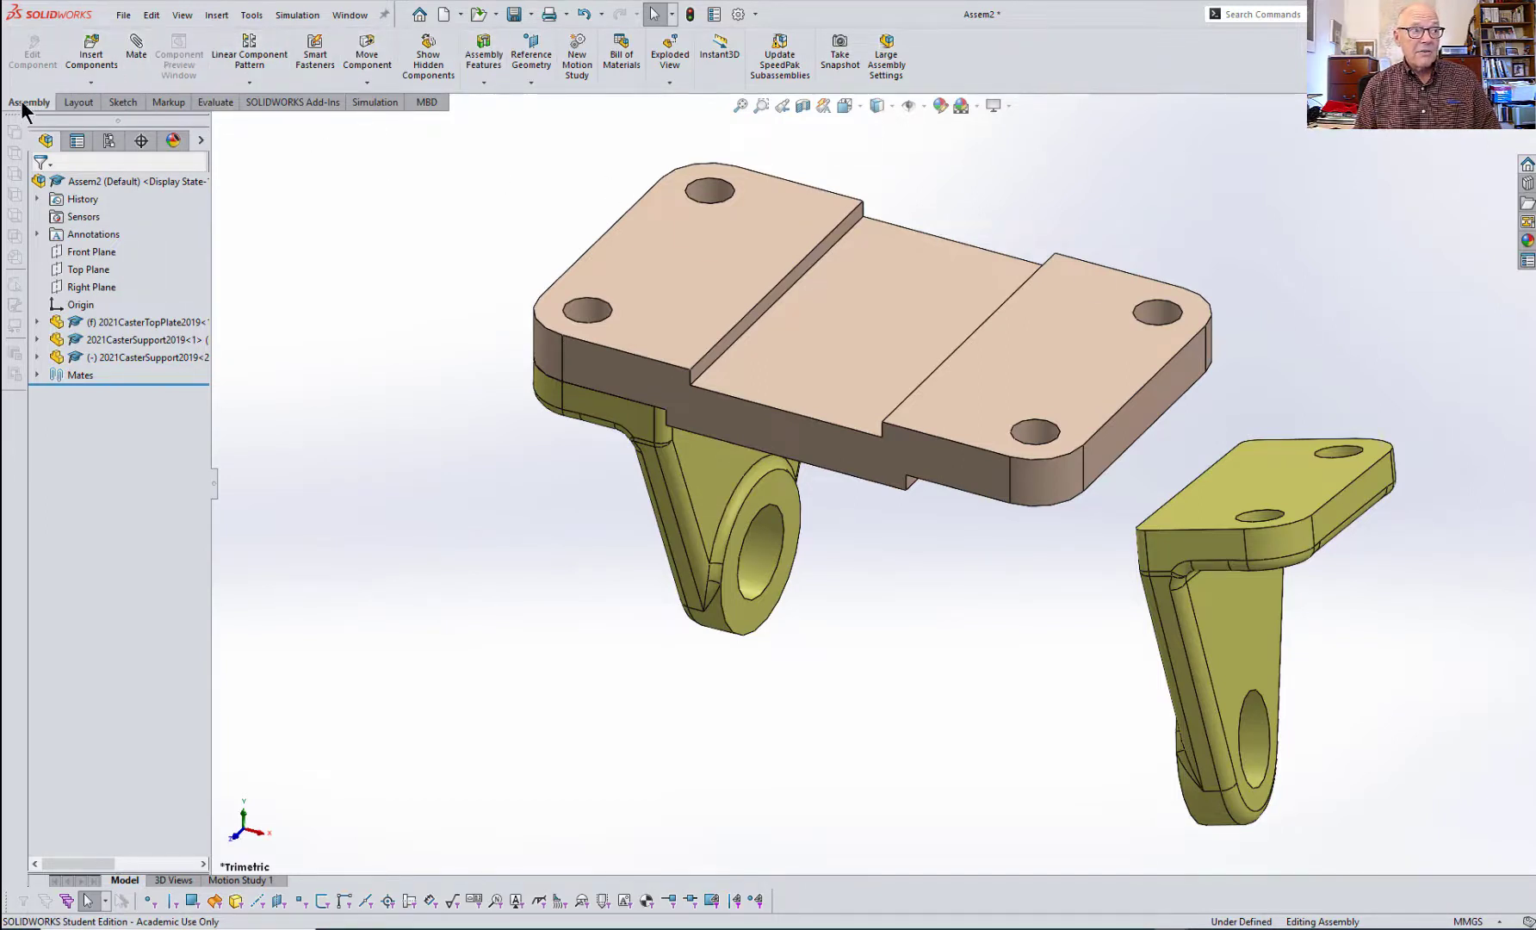
- Add a coincident mate between the copied support's flange top face and the raised face at the opposite end of the plate's underside
{"action": "left_click", "coordinate": [137, 52]}
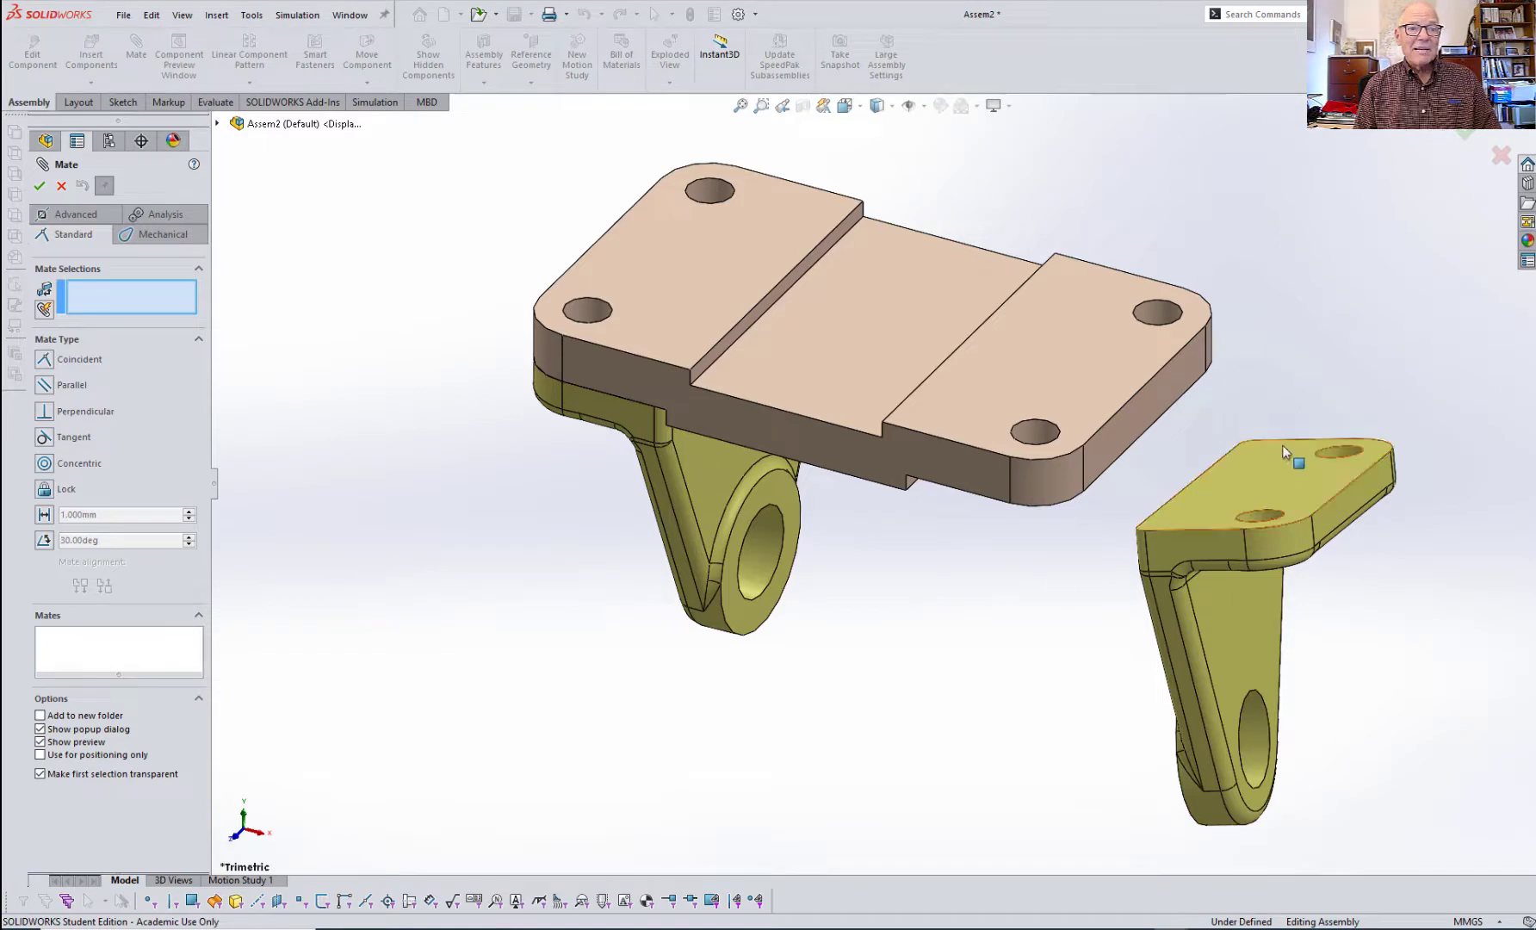
{"action": "left_click", "coordinate": [1248, 470]}
{"action": "middle_click_drag", "start_coordinate": [1116, 605], "coordinate": [1145, 381]}
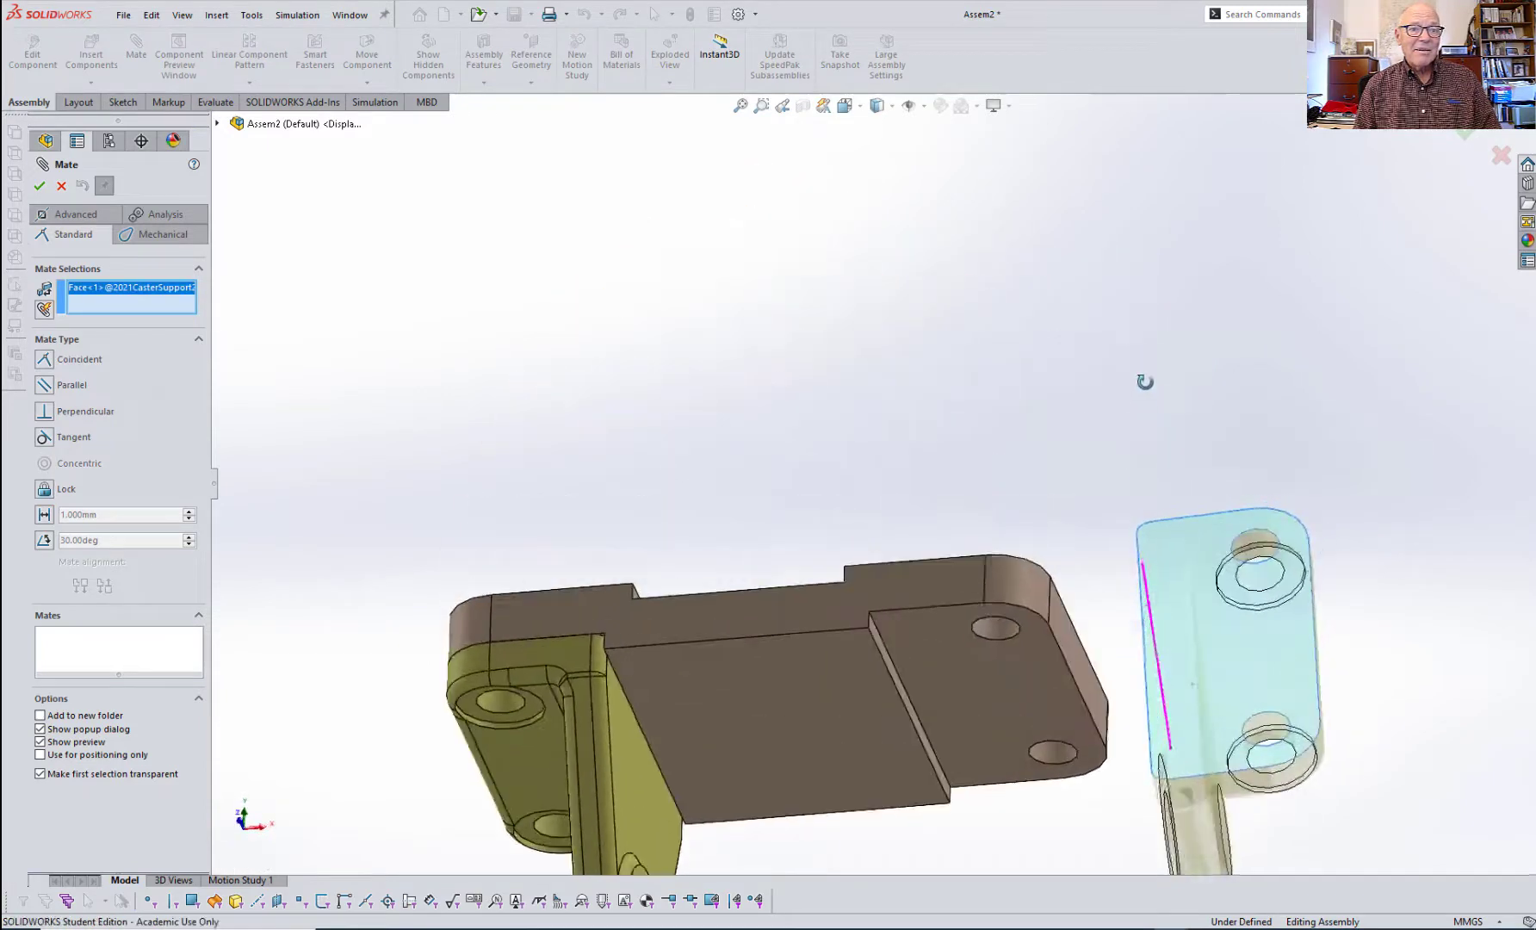
{"action": "left_click", "coordinate": [1025, 670]}
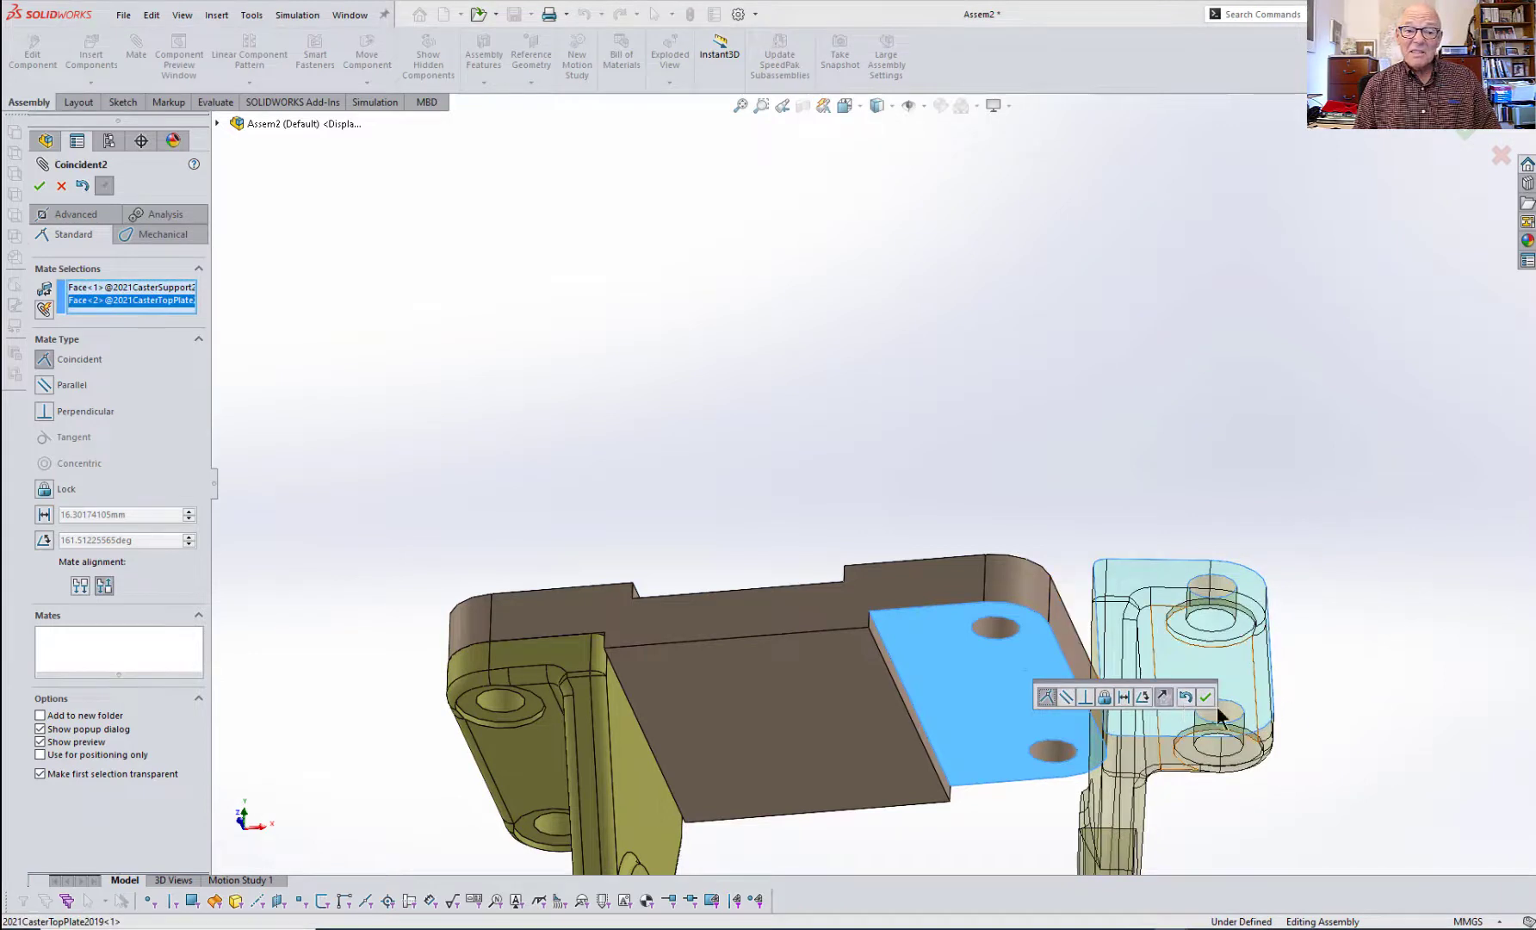
{"action": "left_click", "coordinate": [1206, 696]}
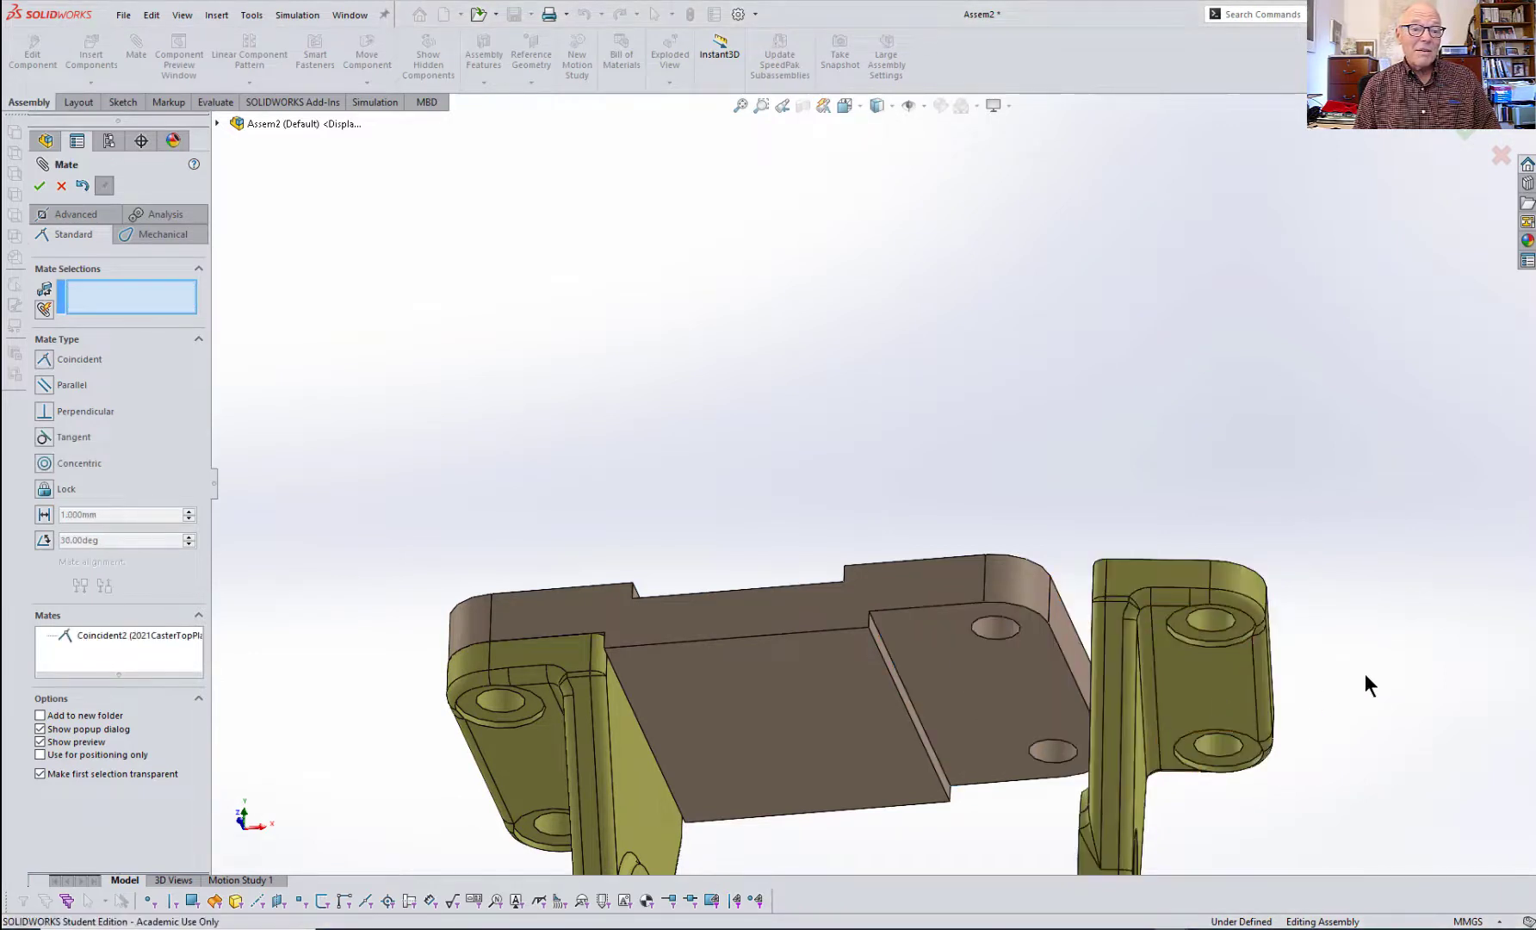
- Add a concentric mate between the copied support's first bolt hole and the matching corner hole of the top plate
{"action": "left_click", "coordinate": [1220, 619]}
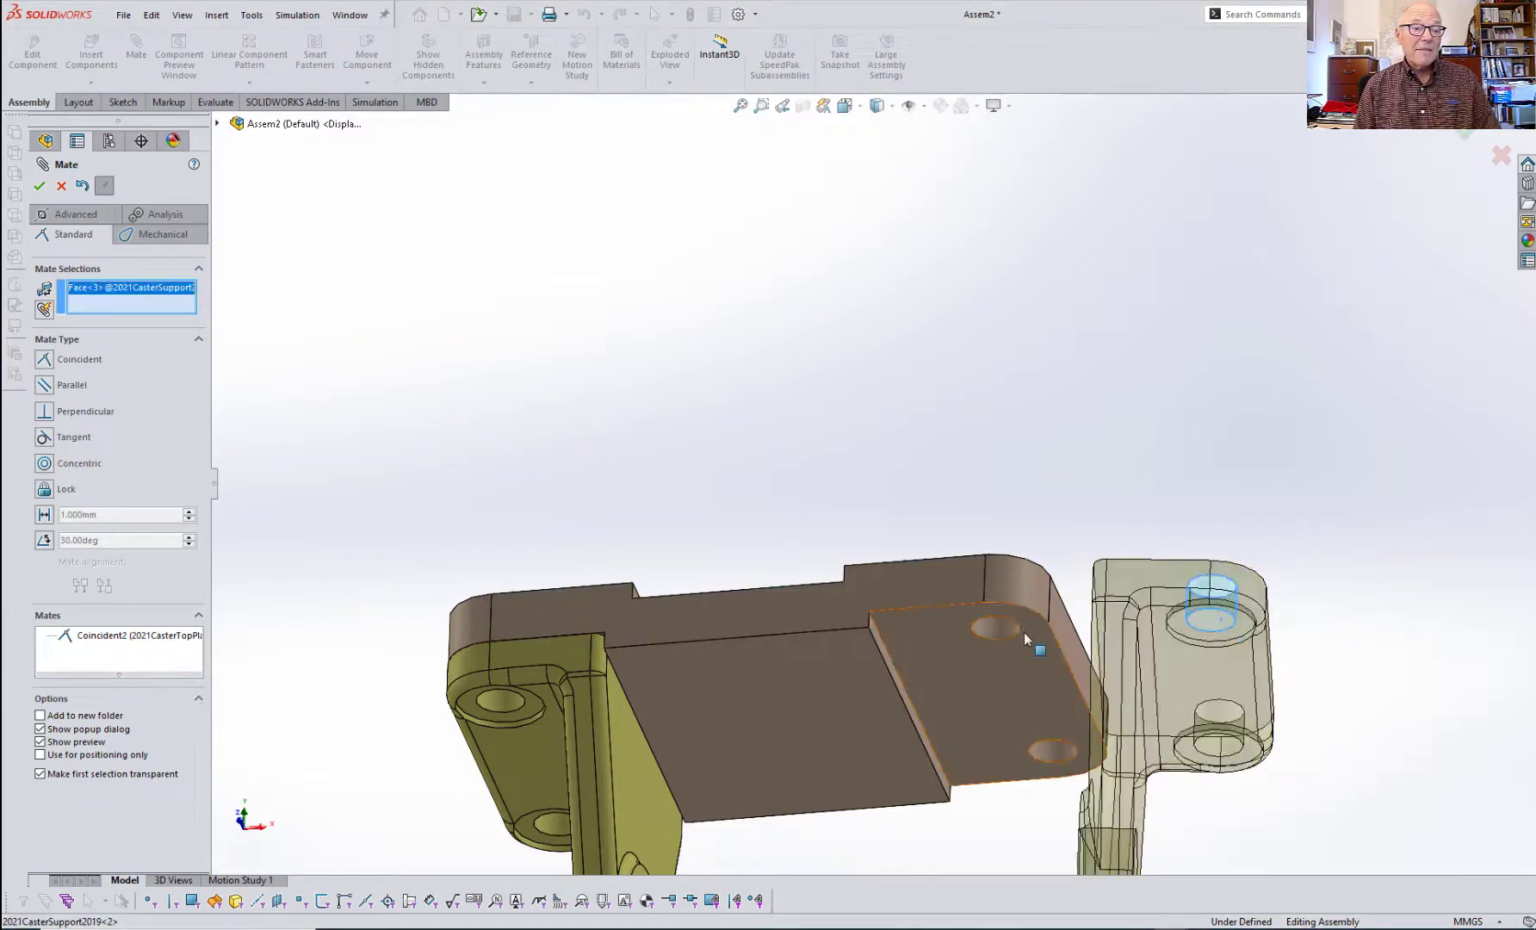
{"action": "left_click", "coordinate": [993, 633]}
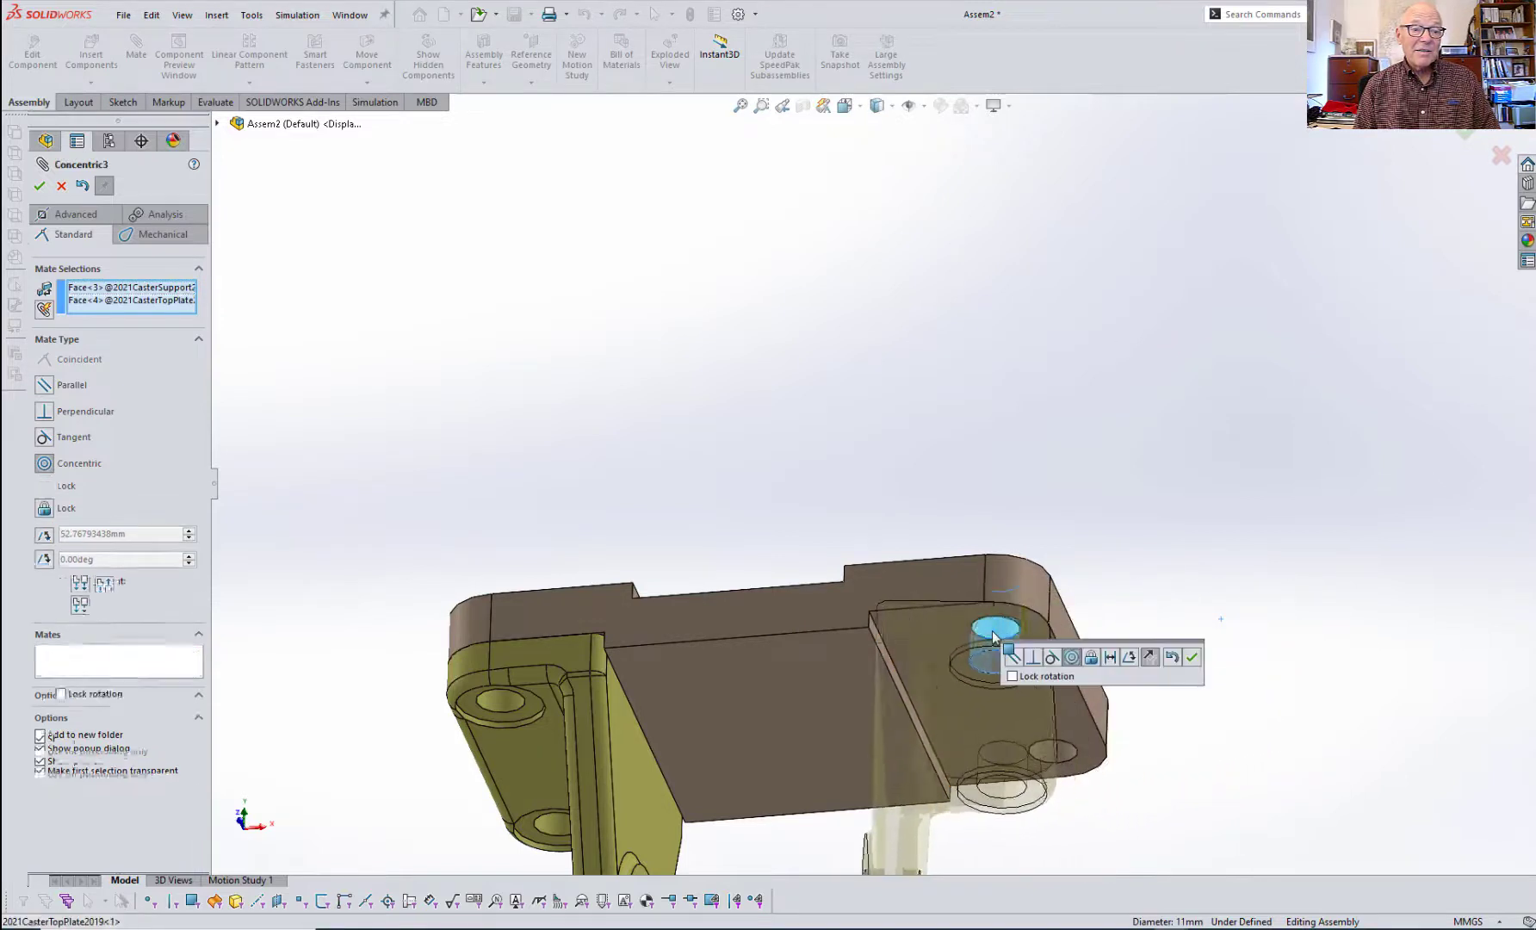
{"action": "left_click", "coordinate": [1192, 659]}
{"action": "left_click", "coordinate": [1004, 794]}
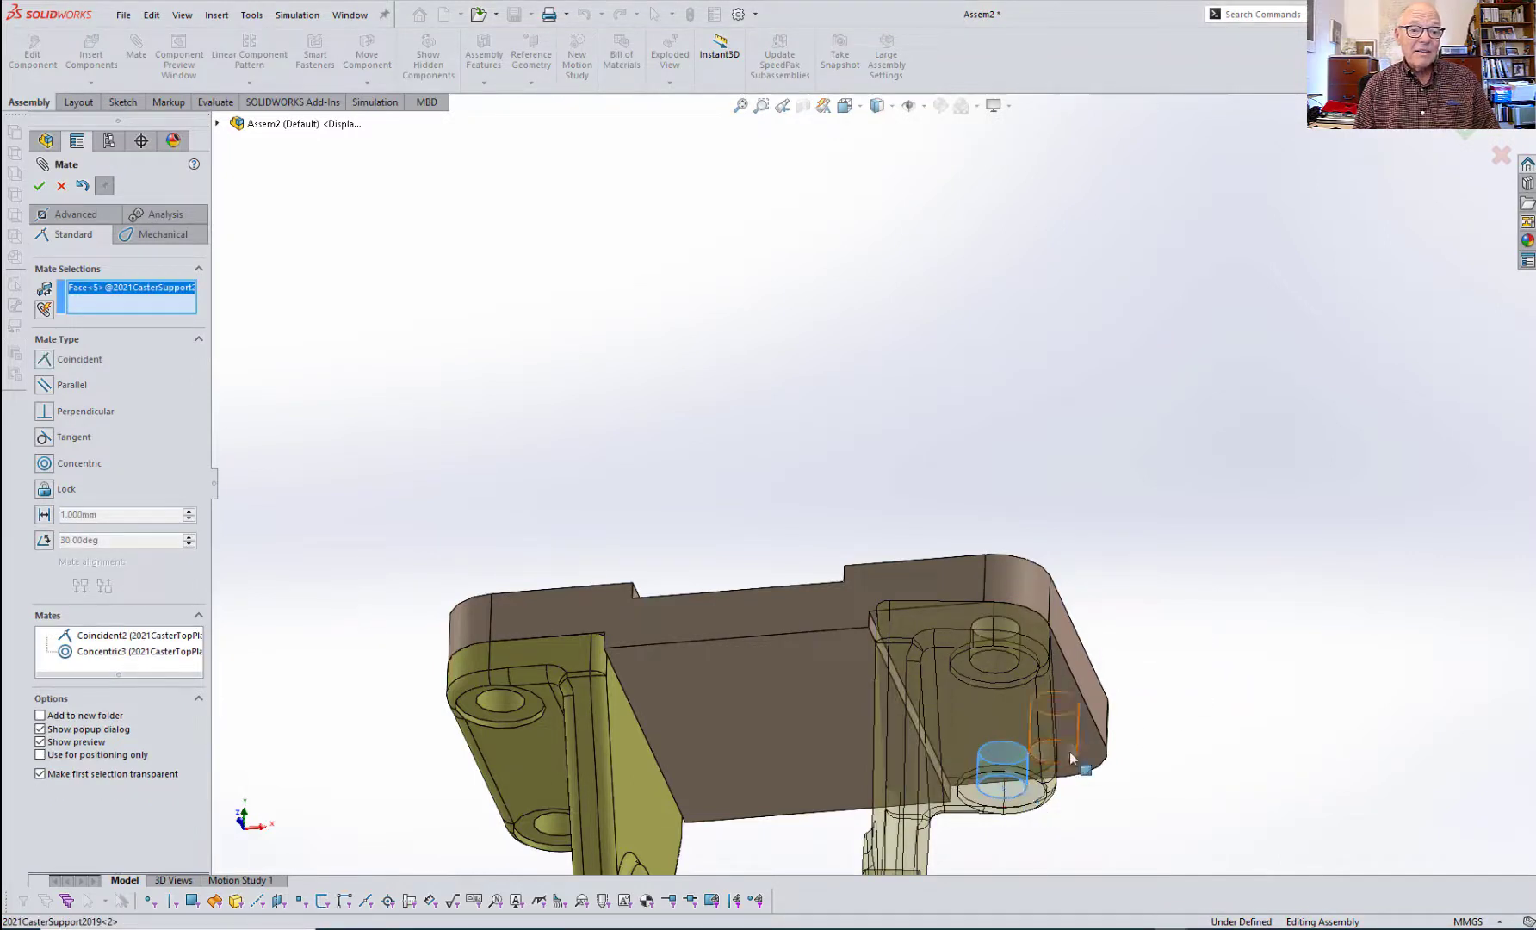
{"action": "left_click", "coordinate": [1070, 757]}
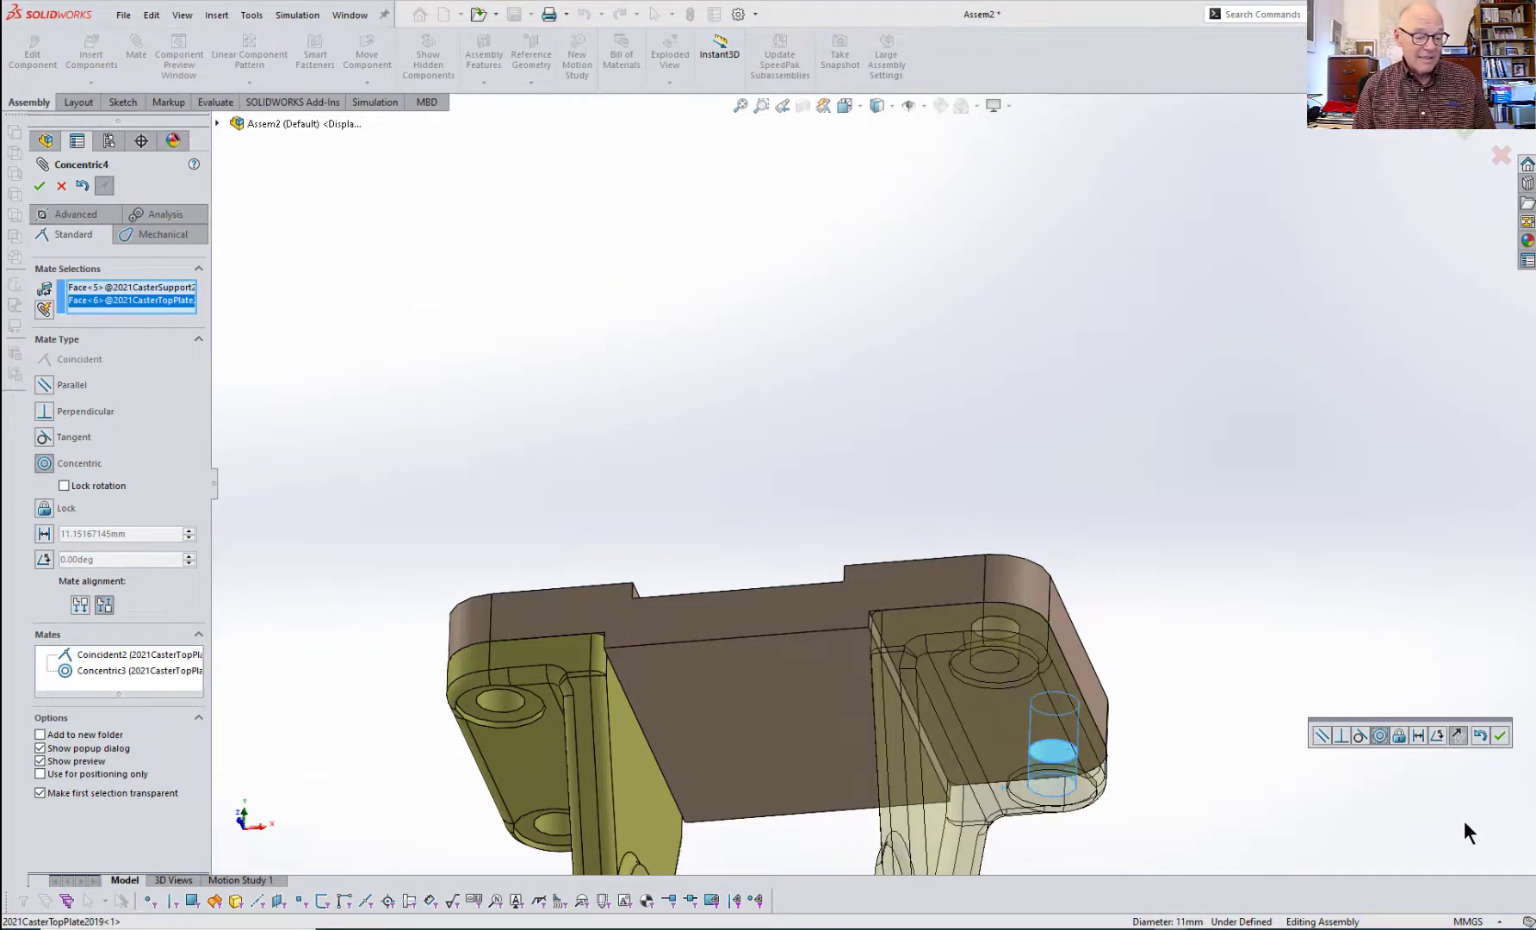
{"action": "left_click", "coordinate": [1480, 735]}
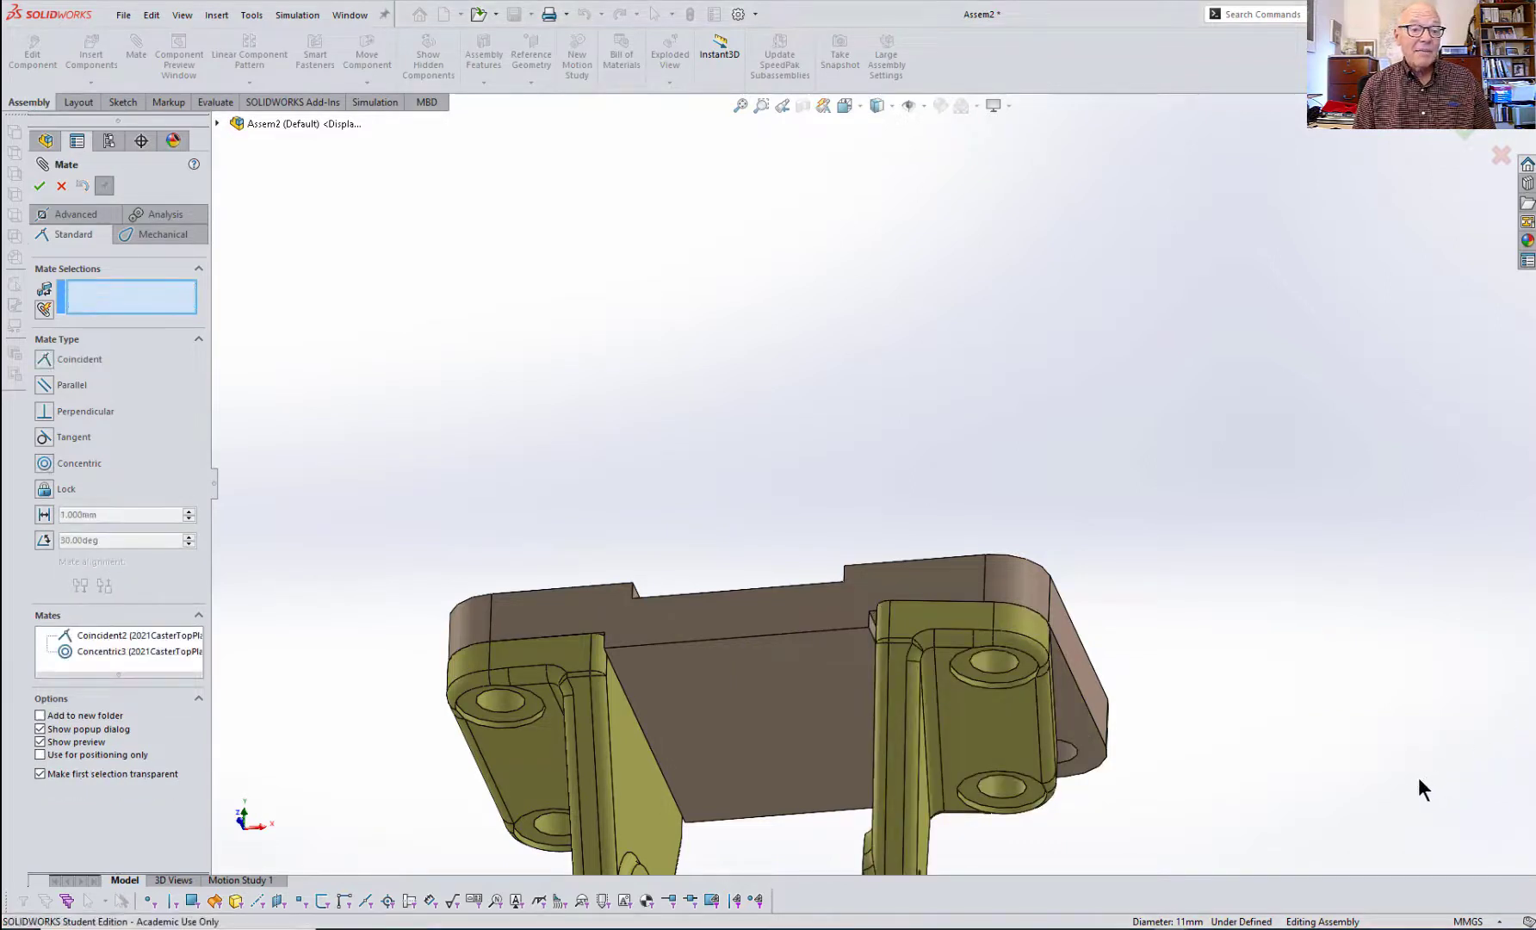
{"action": "key", "text": "Escape"}
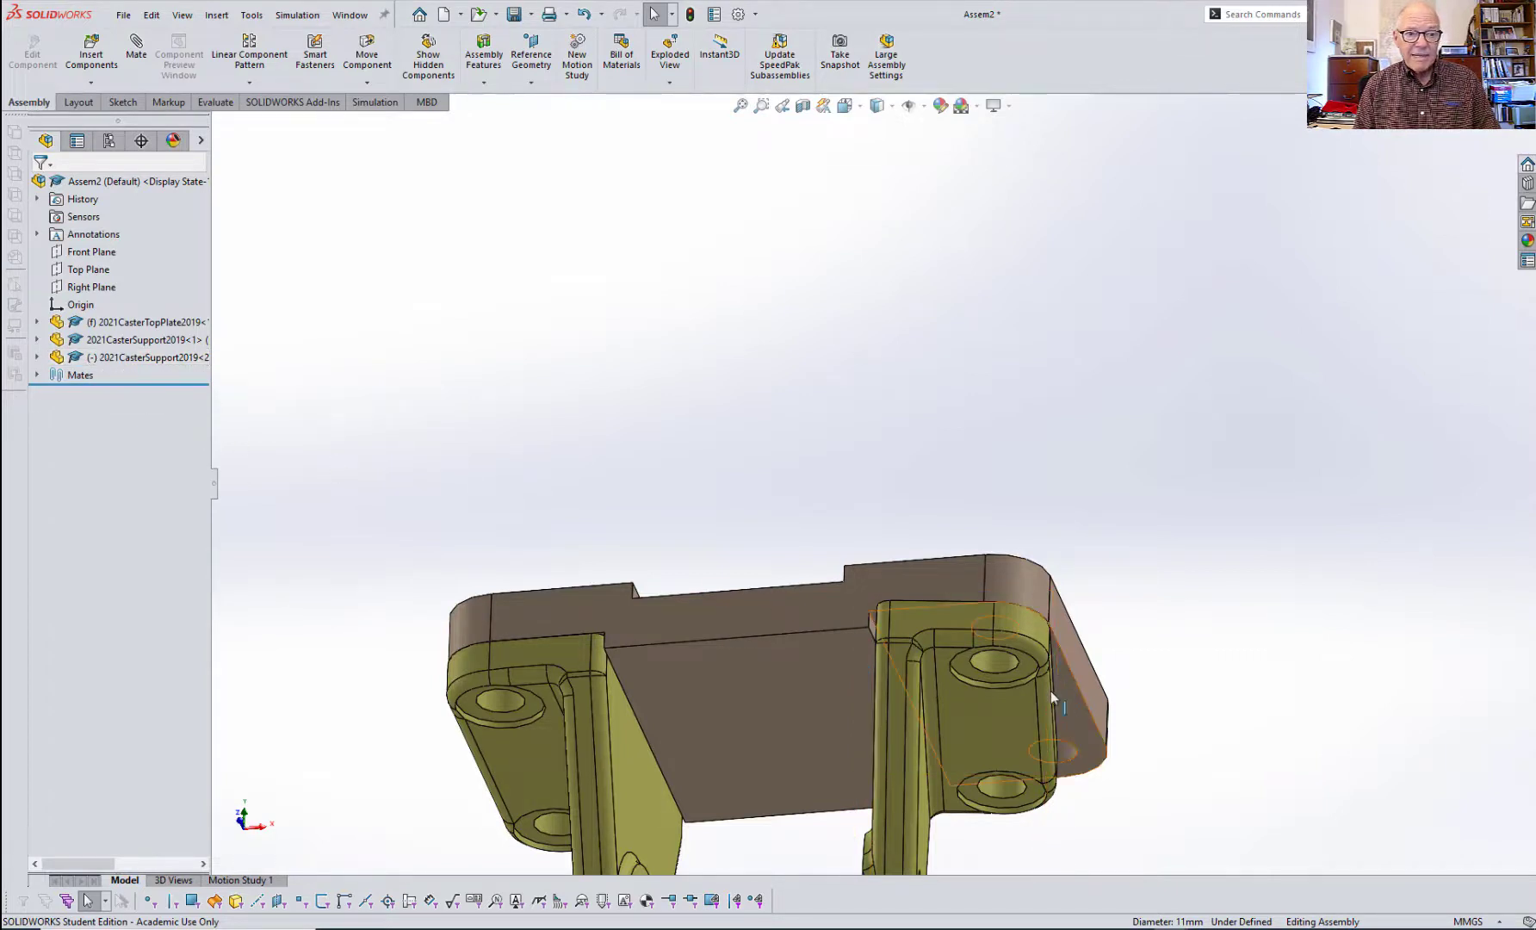
- Swing the copied support about its mated hole and add a concentric mate between its other bolt hole and the remaining plate hole
{"action": "left_click_drag", "start_coordinate": [969, 747], "coordinate": [988, 708]}
{"action": "left_click", "coordinate": [1298, 659]}
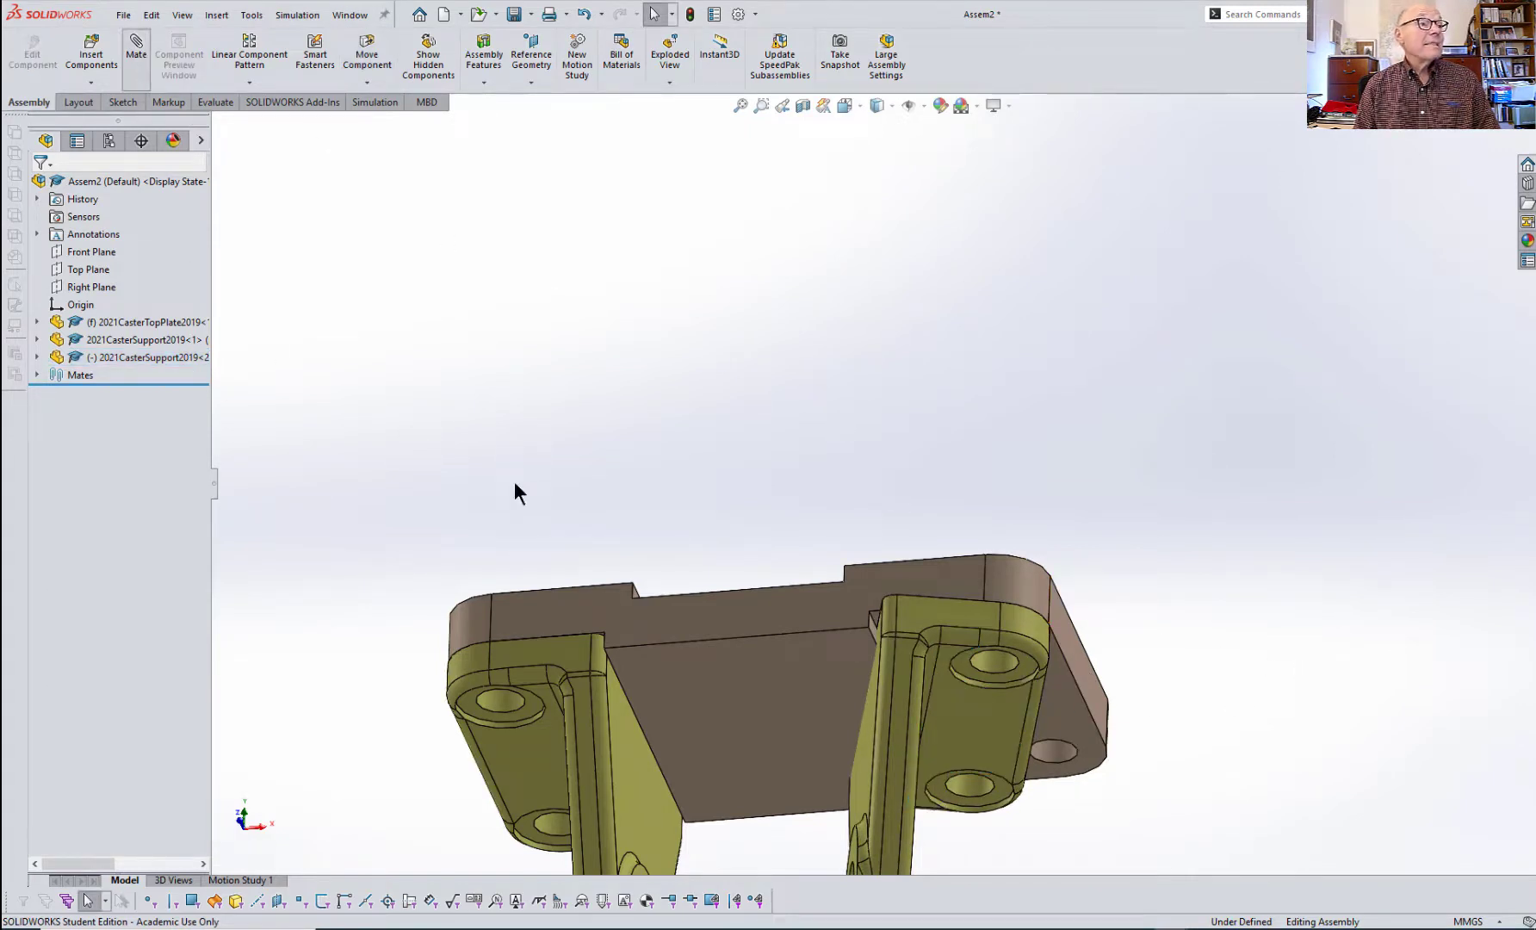
{"action": "left_click", "coordinate": [971, 789]}
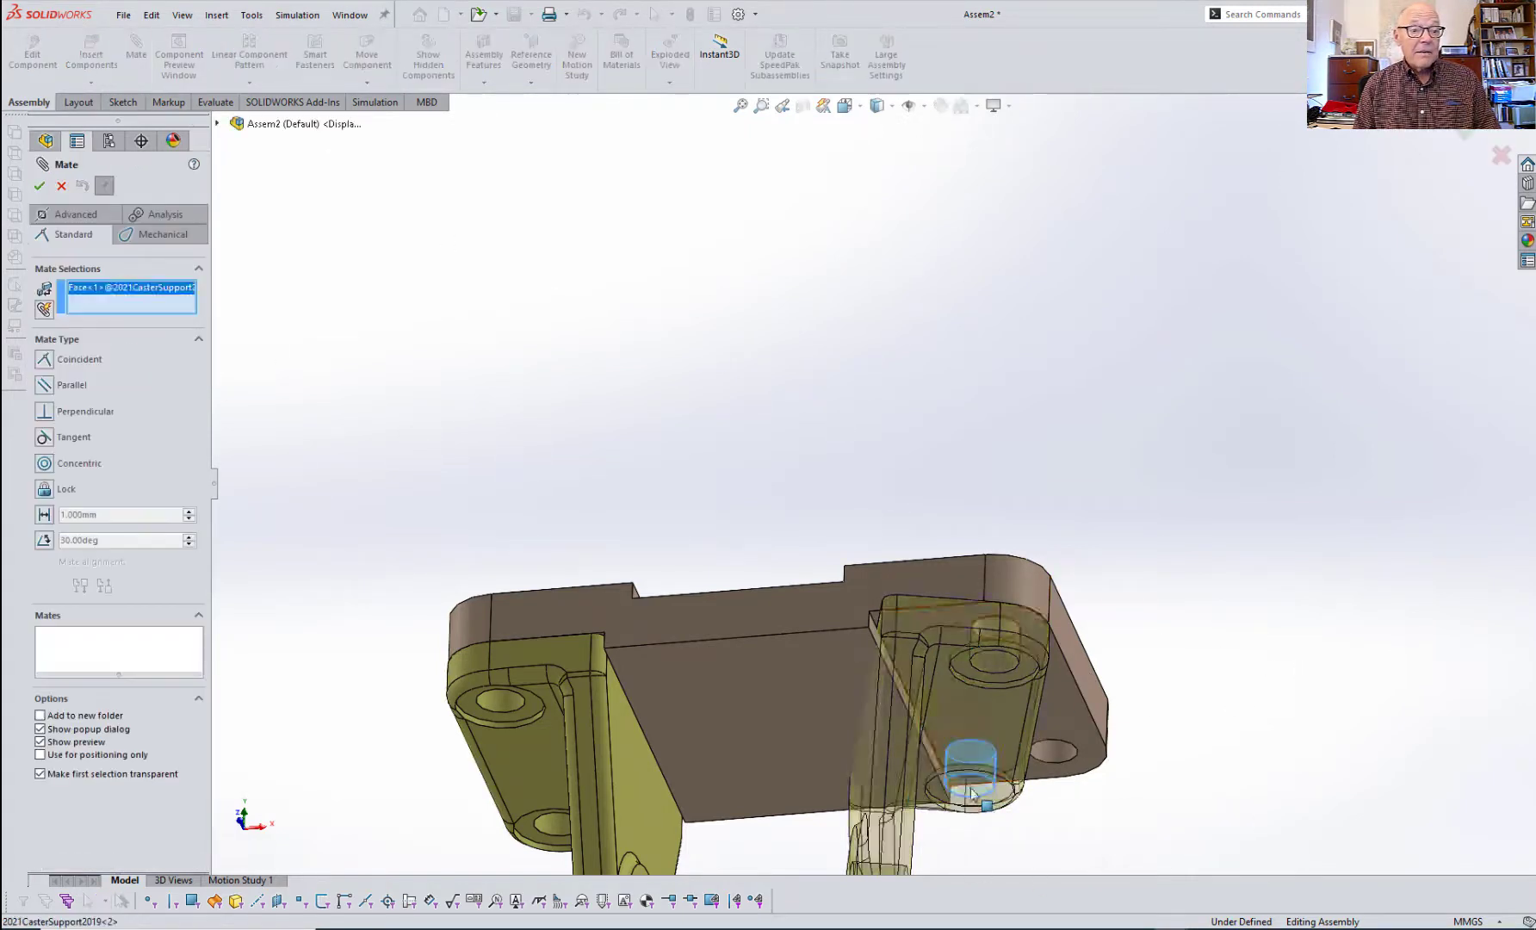
{"action": "left_click", "coordinate": [1051, 756]}
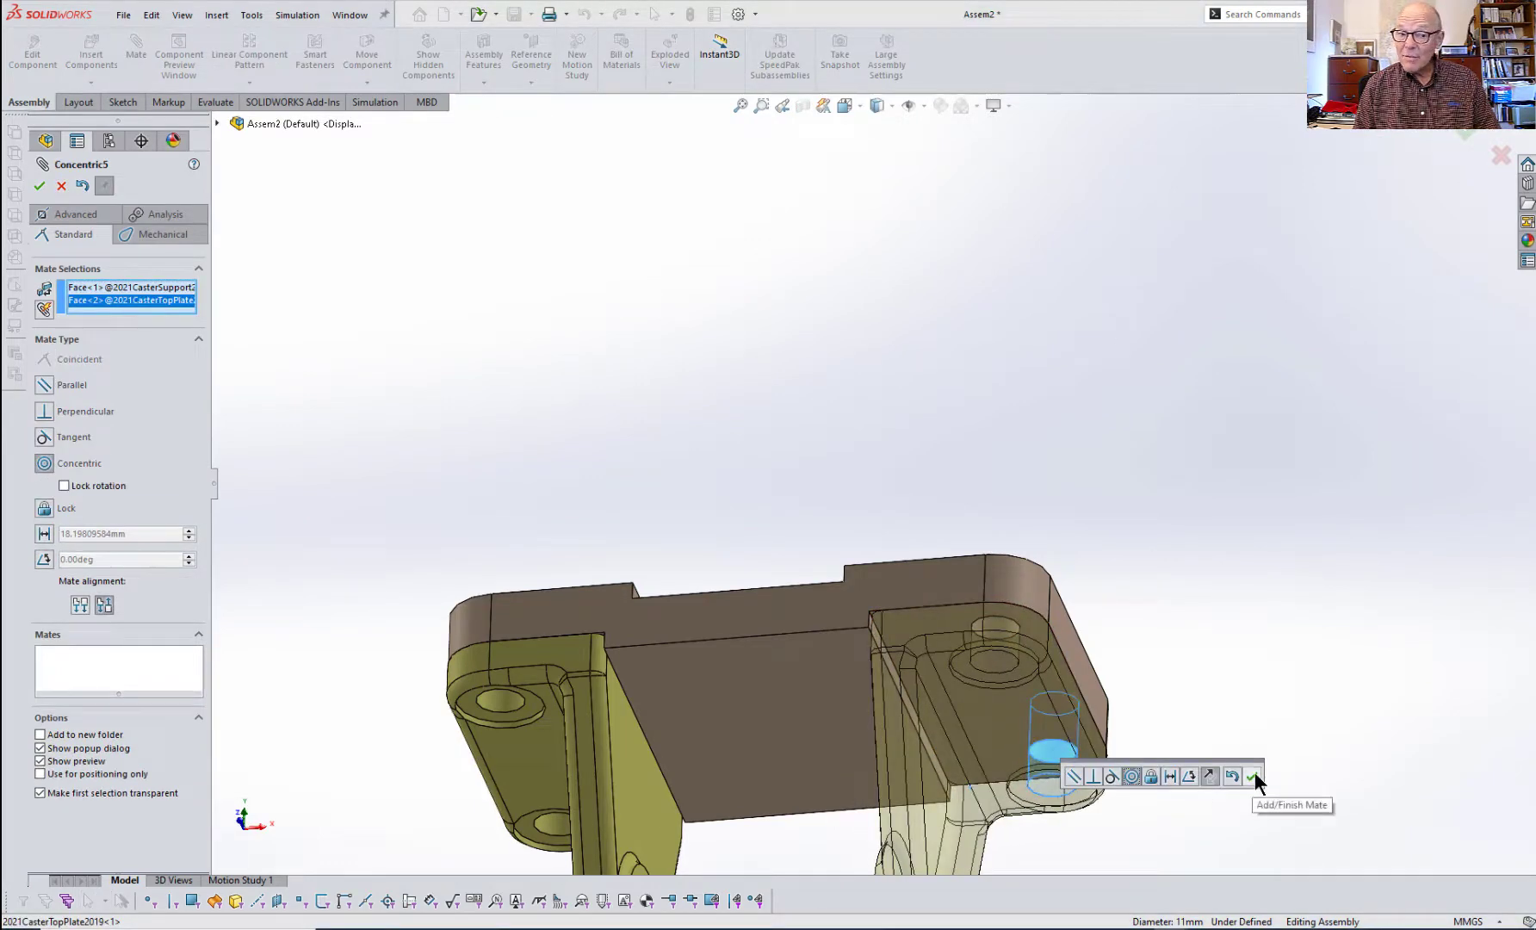
{"action": "left_click", "coordinate": [1252, 776]}
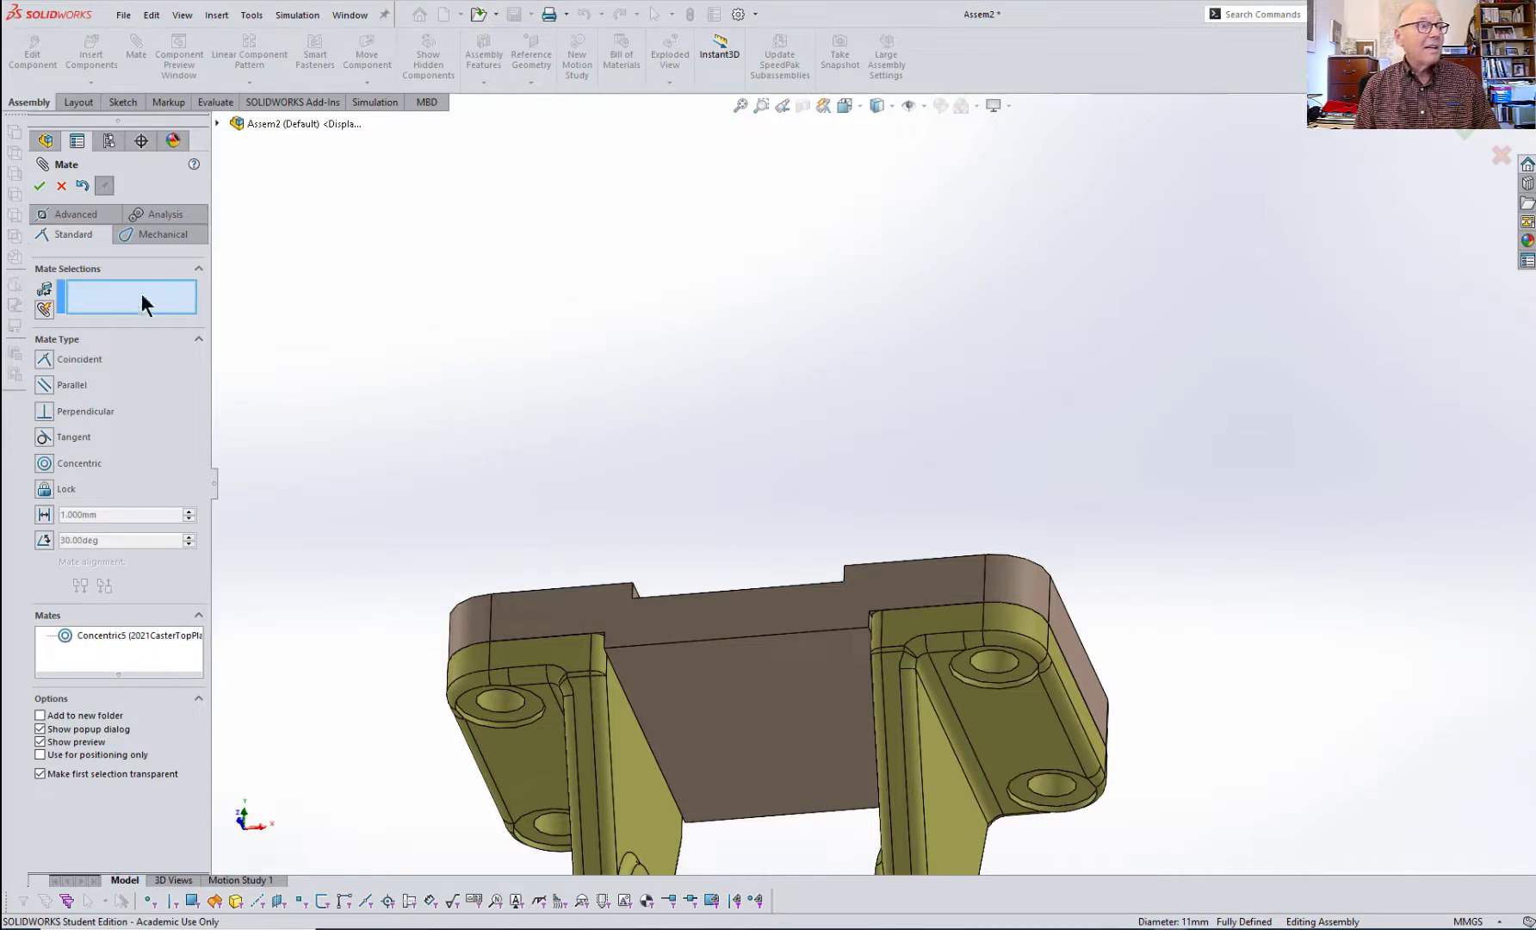
{"action": "left_click", "coordinate": [38, 186]}
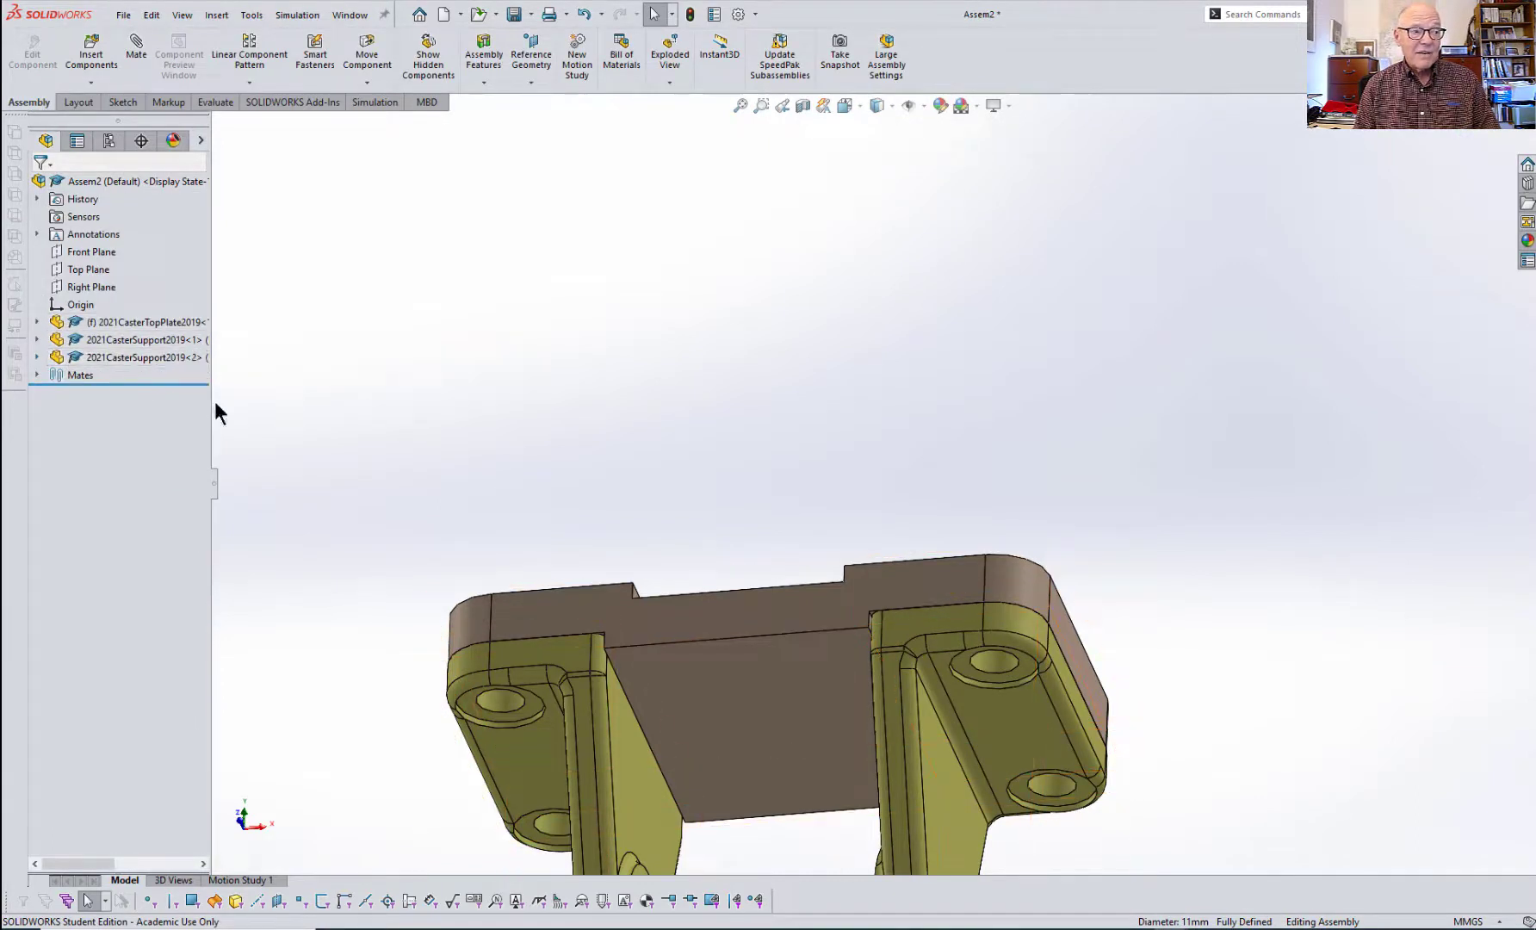
- Insert the 2021CasterBushing2019 part and place it in free space beside the first support
{"action": "scroll", "coordinate": [869, 551], "scroll_direction": "up", "scroll_amount": 5}
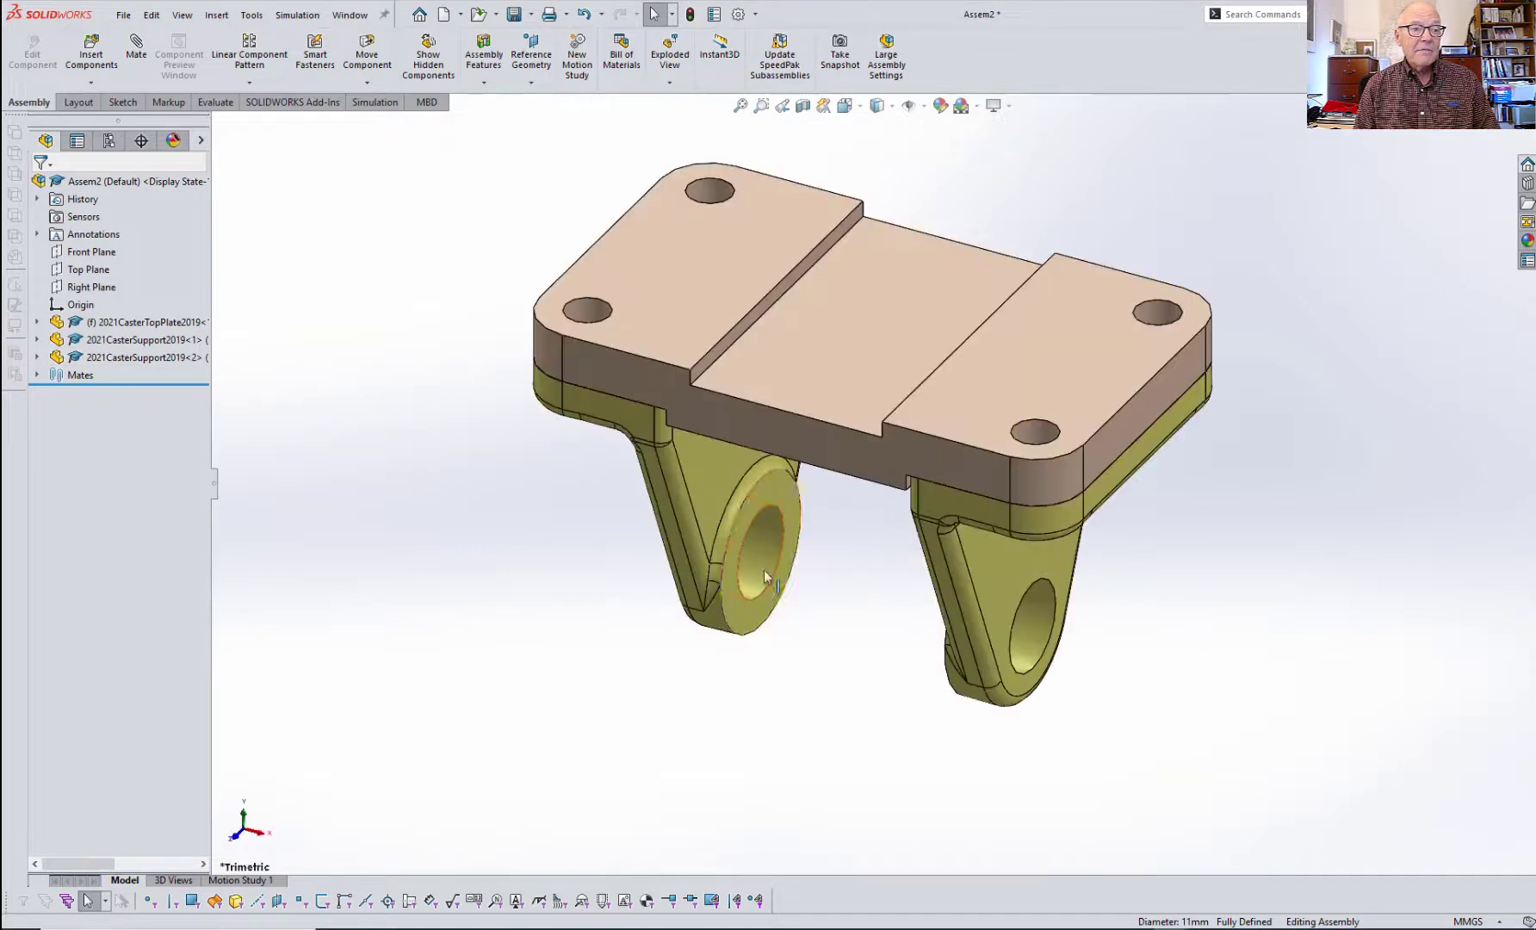
{"action": "left_click", "coordinate": [85, 59]}
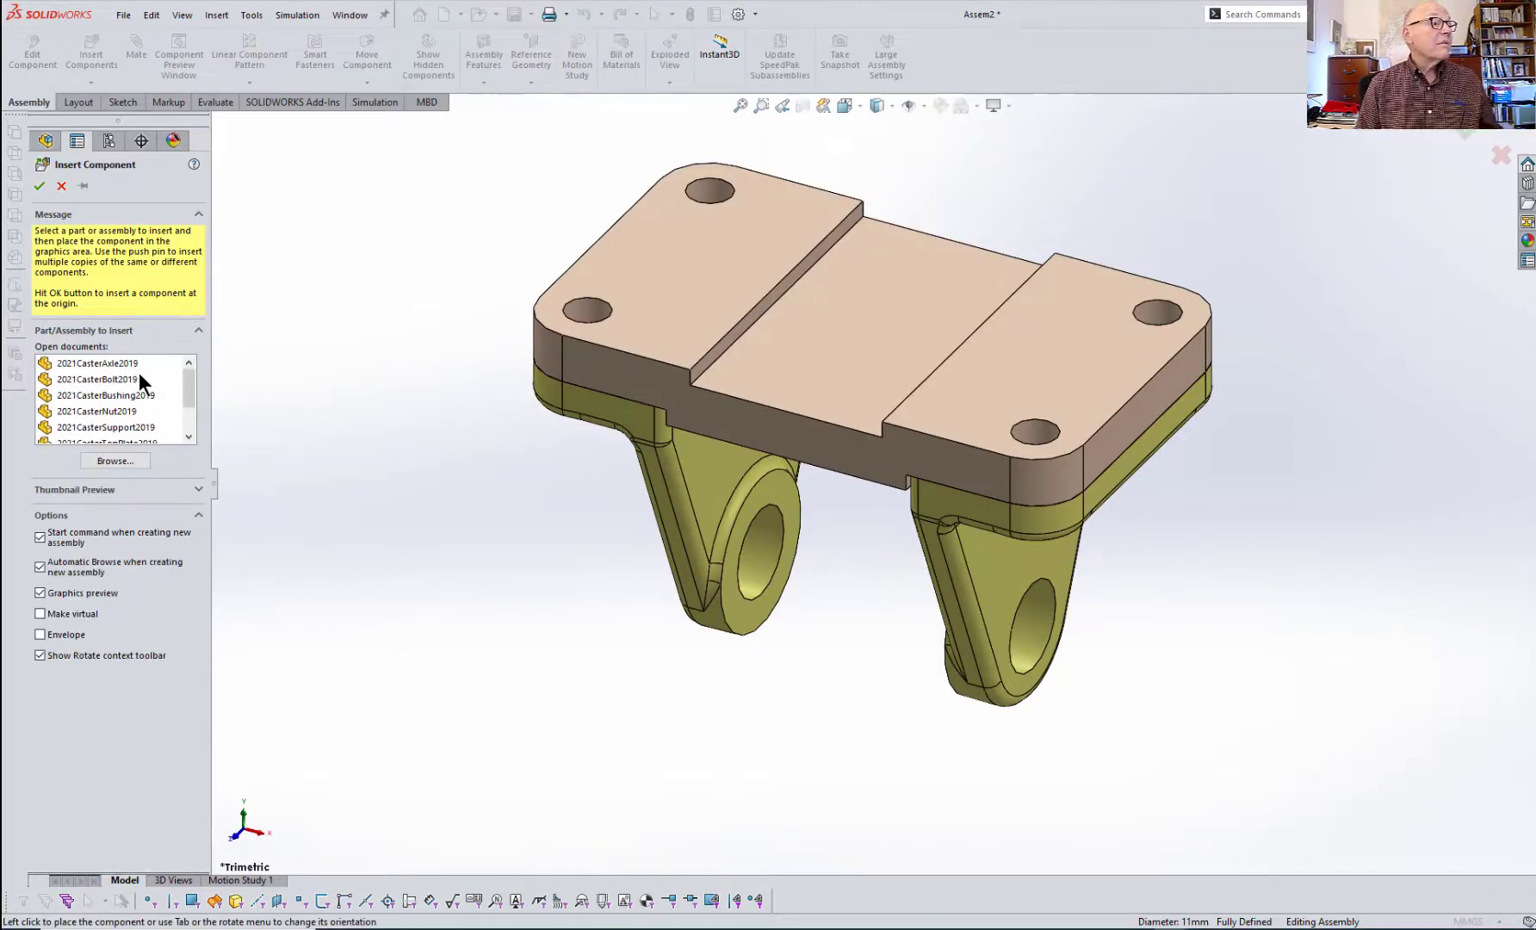
{"action": "scroll", "coordinate": [124, 425], "scroll_direction": "down", "scroll_amount": 1}
{"action": "scroll", "coordinate": [124, 423], "scroll_direction": "up", "scroll_amount": 1}
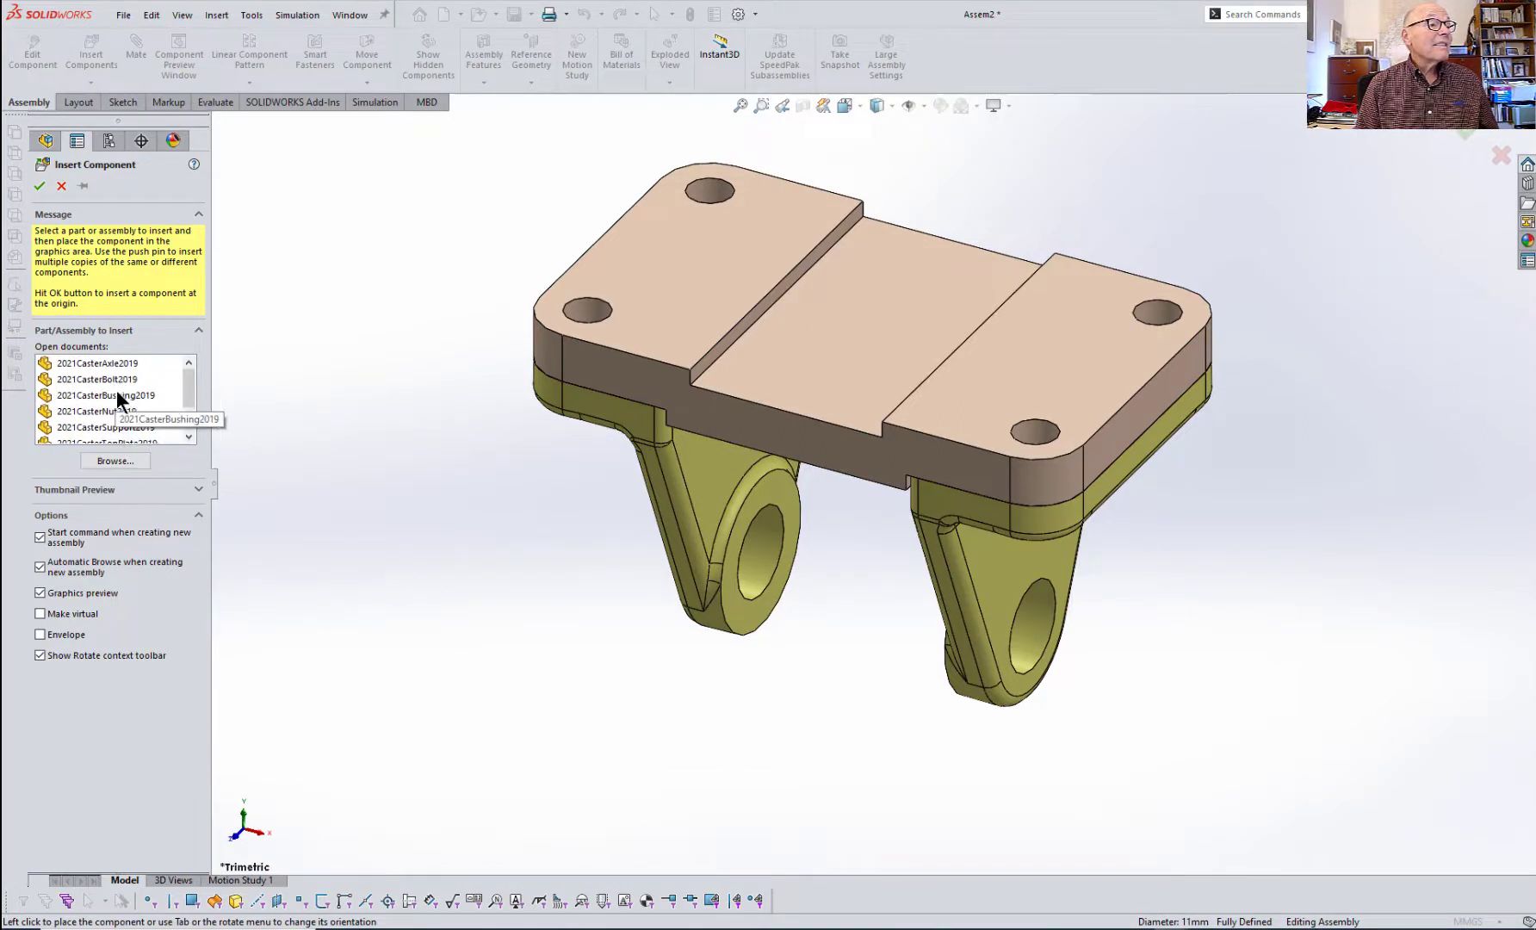
{"action": "left_click", "coordinate": [104, 393]}
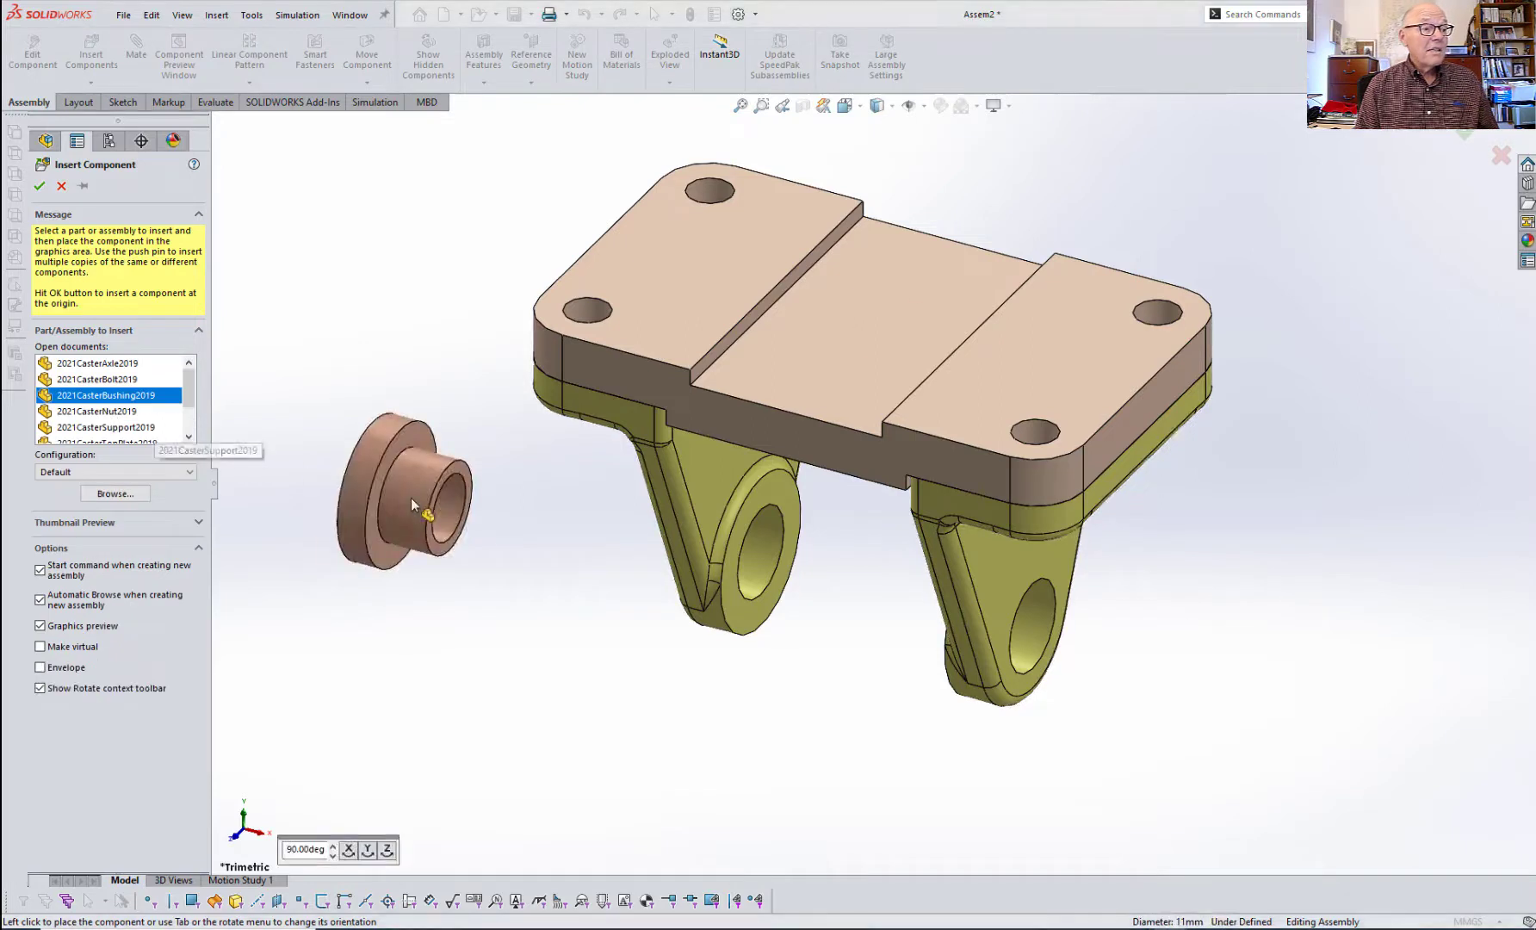
{"action": "left_click", "coordinate": [408, 500]}
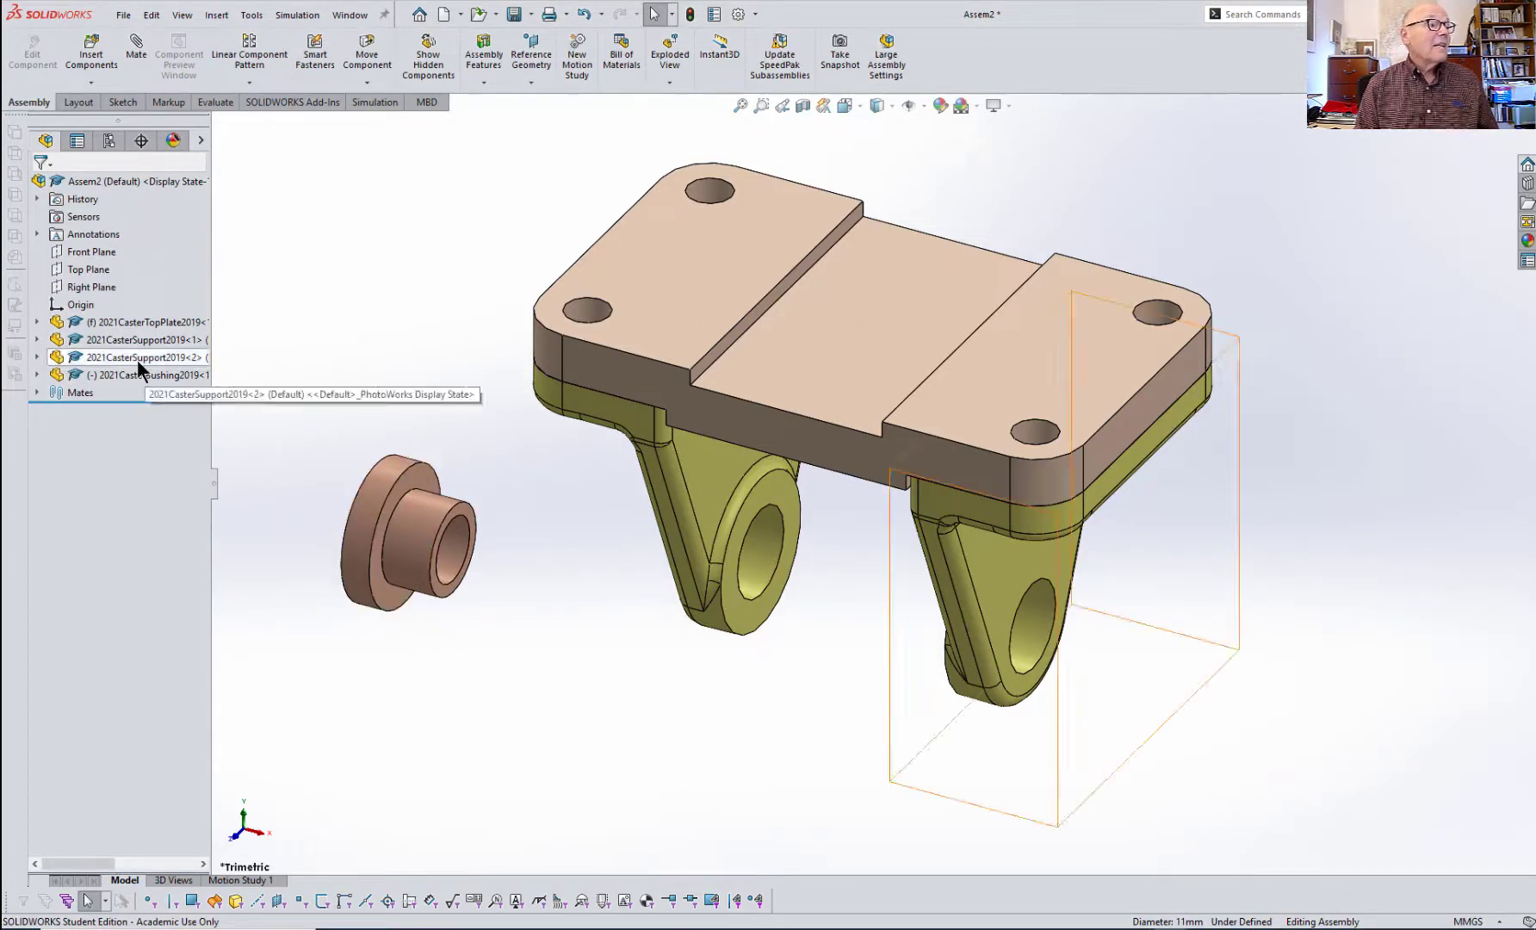
- Insert the 2021CasterAxle2019 part and place it in free space below the two supports
{"action": "left_click", "coordinate": [97, 62]}
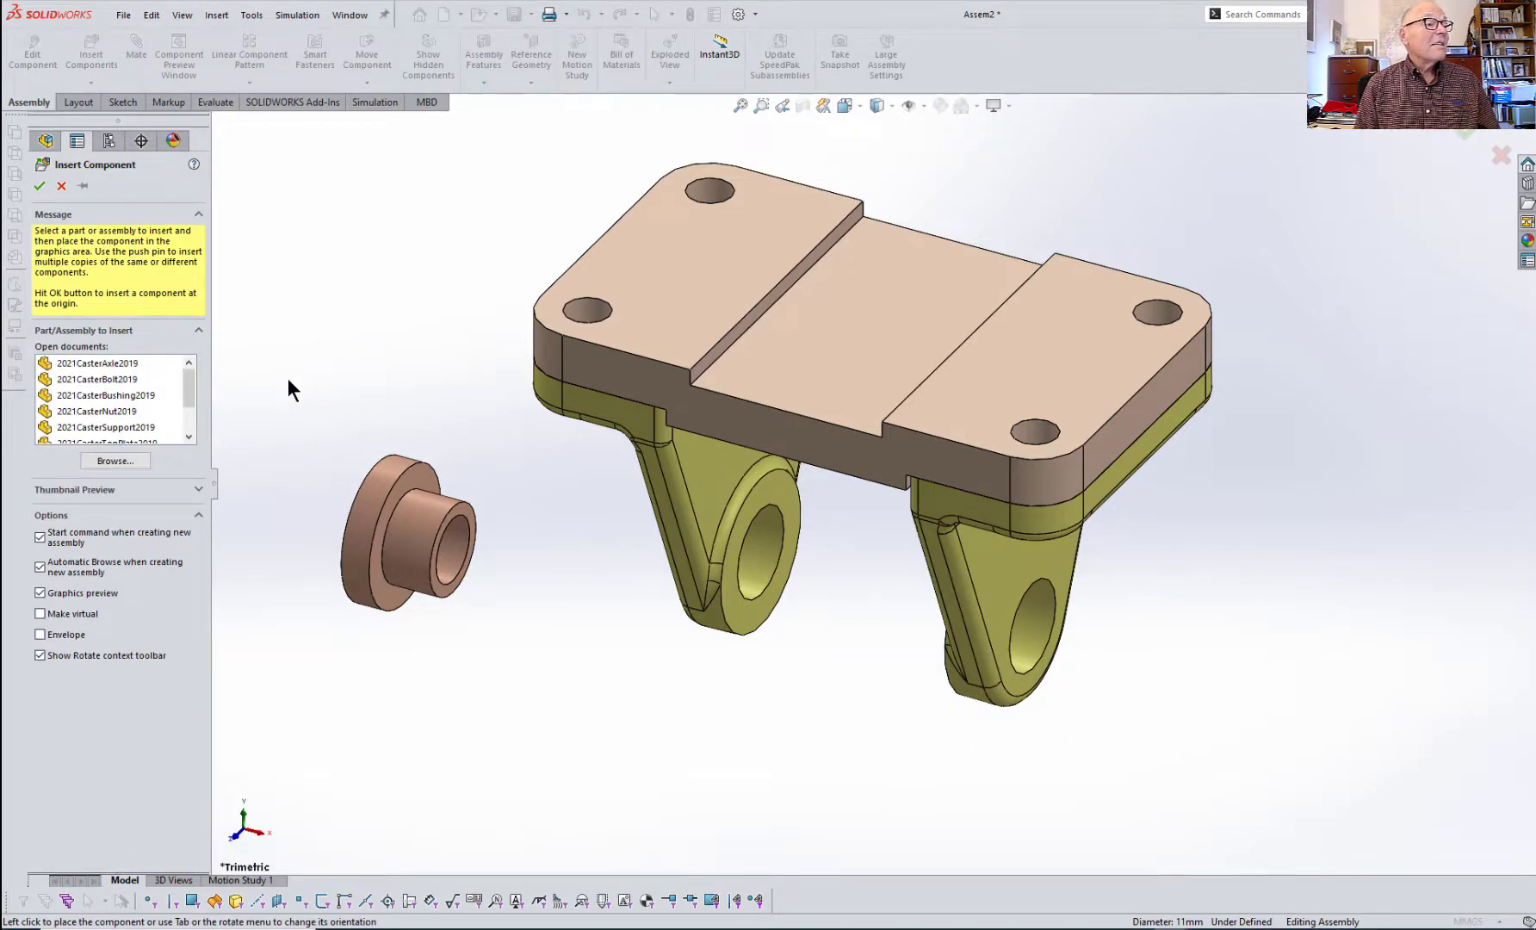
{"action": "scroll", "coordinate": [176, 385], "scroll_direction": "down", "scroll_amount": 1}
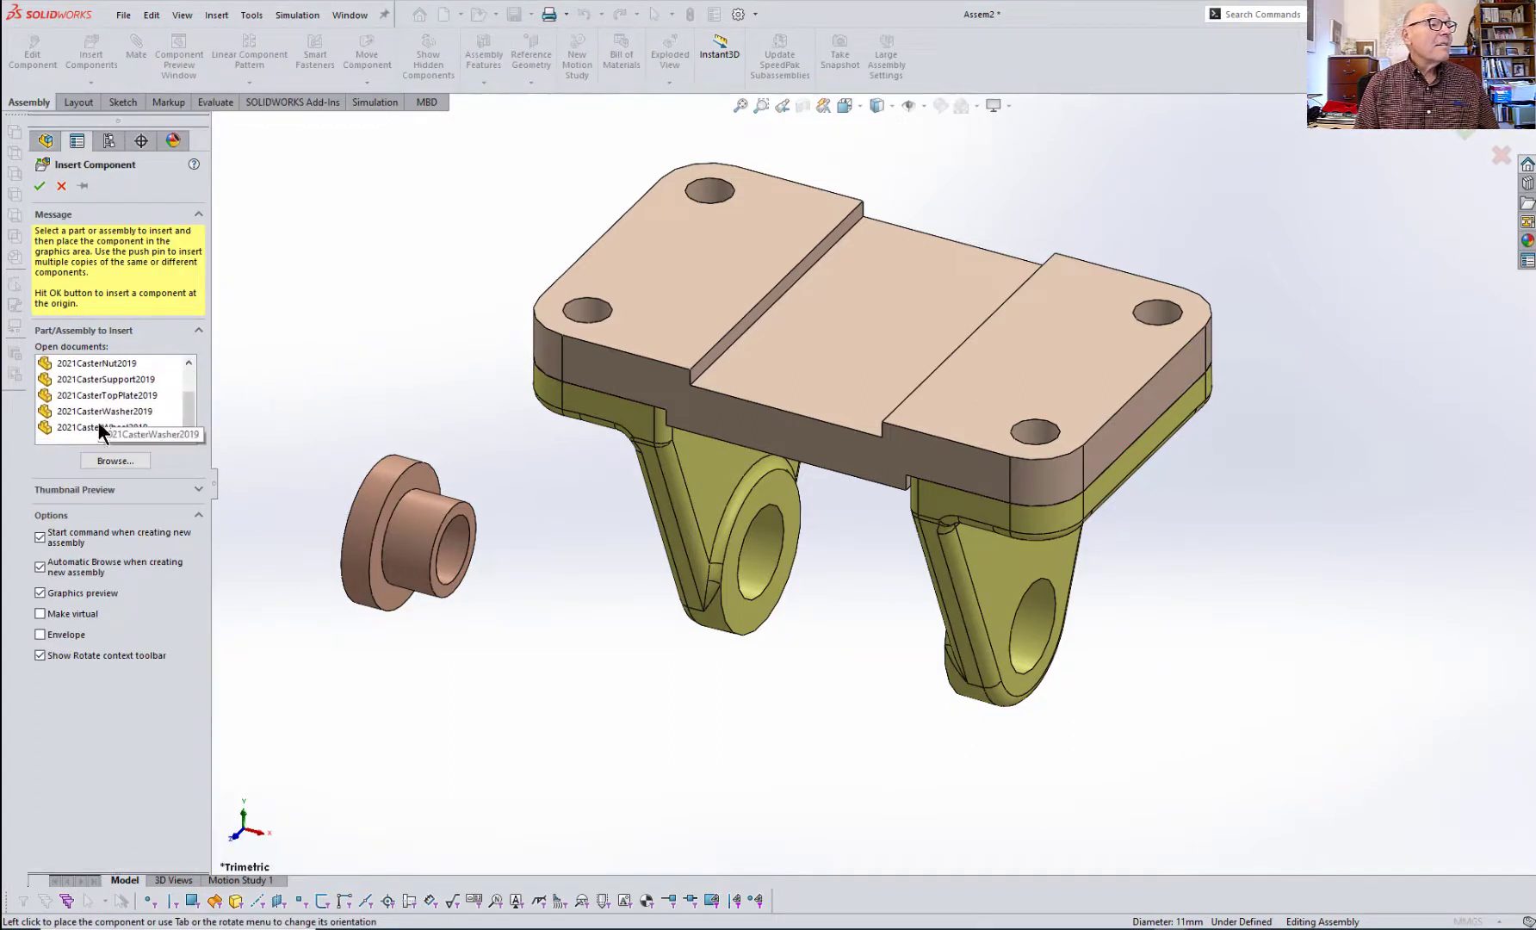
{"action": "scroll", "coordinate": [118, 423], "scroll_direction": "up", "scroll_amount": 1}
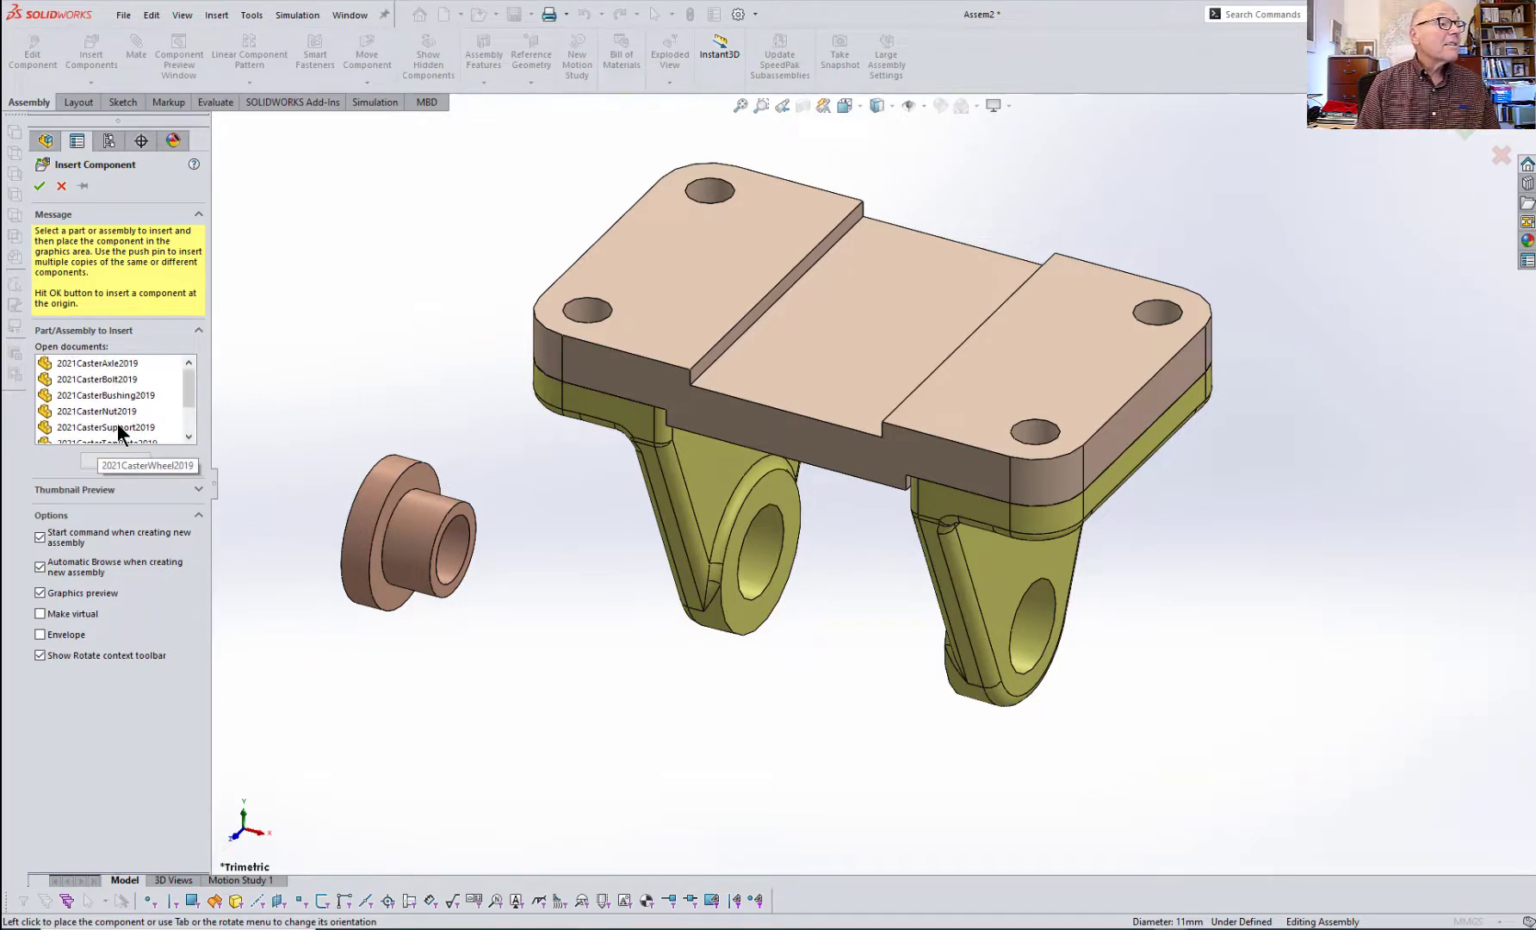
{"action": "left_click", "coordinate": [107, 364]}
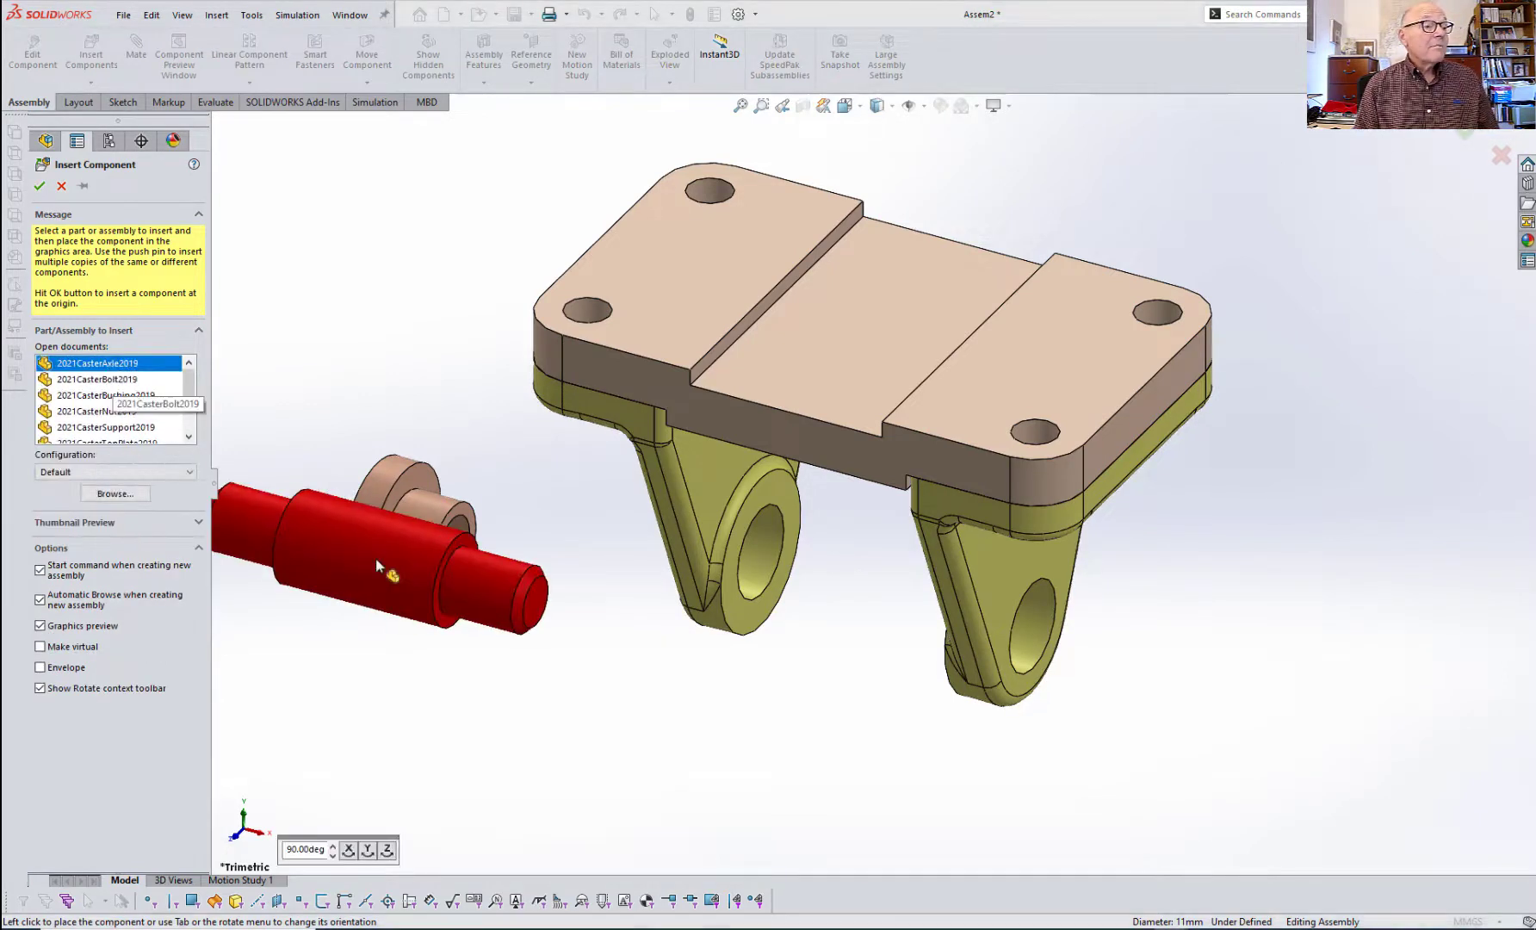
{"action": "left_click", "coordinate": [809, 769]}
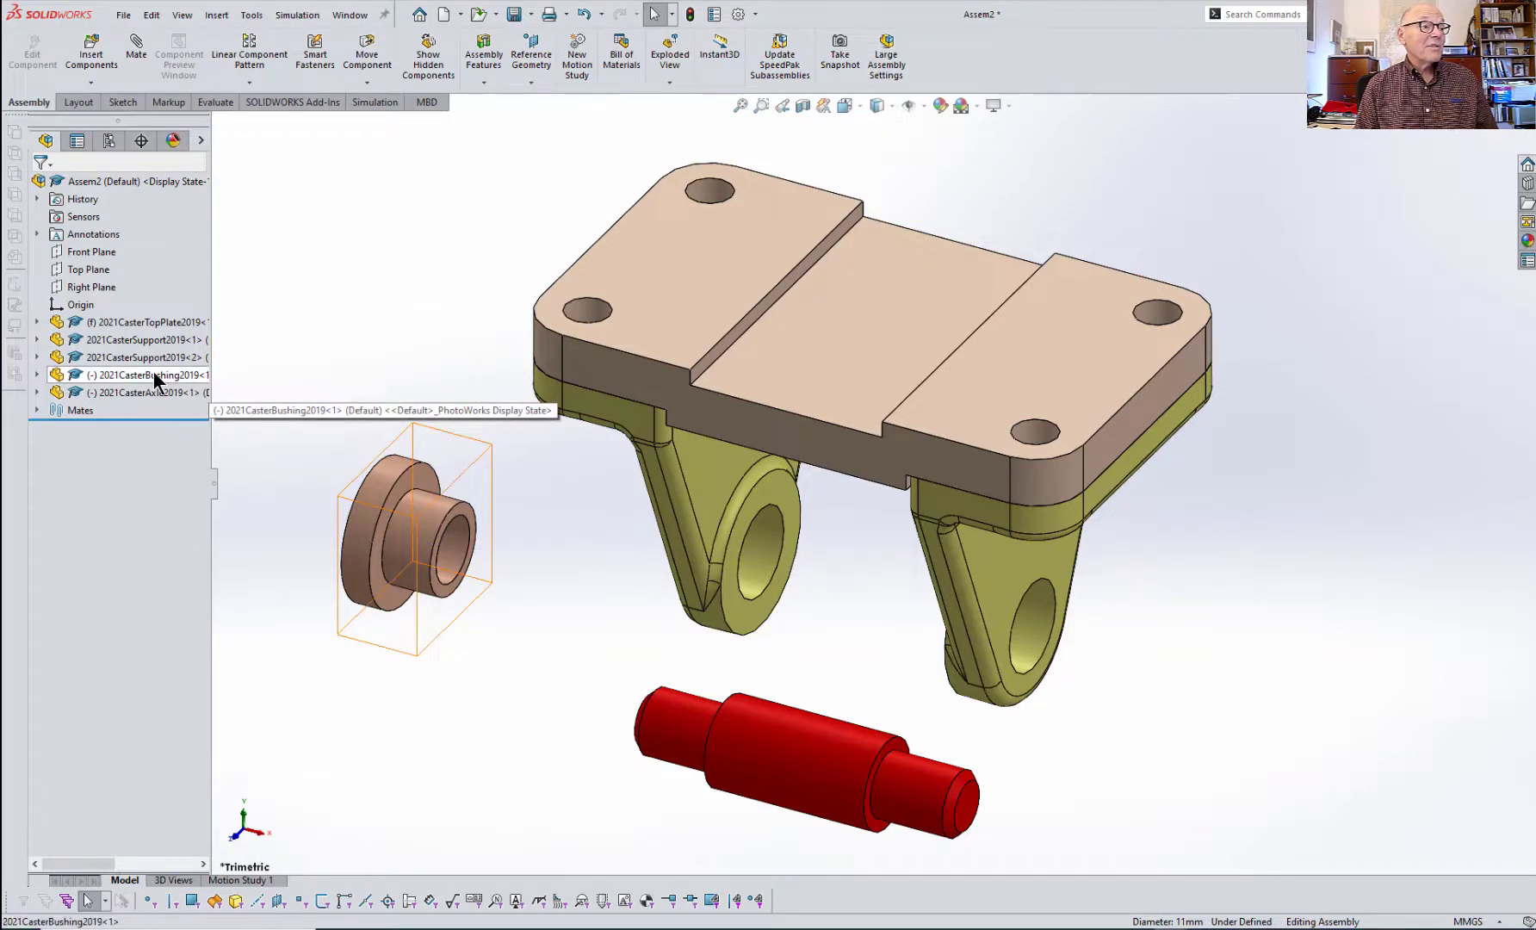
- Place a copy of the bushing beside the plate and move the original bushing next to the second support's inner side
{"action": "left_click_drag", "start_coordinate": [156, 379], "coordinate": [348, 310], "text": "ctrl"}
{"action": "left_click", "coordinate": [466, 396]}
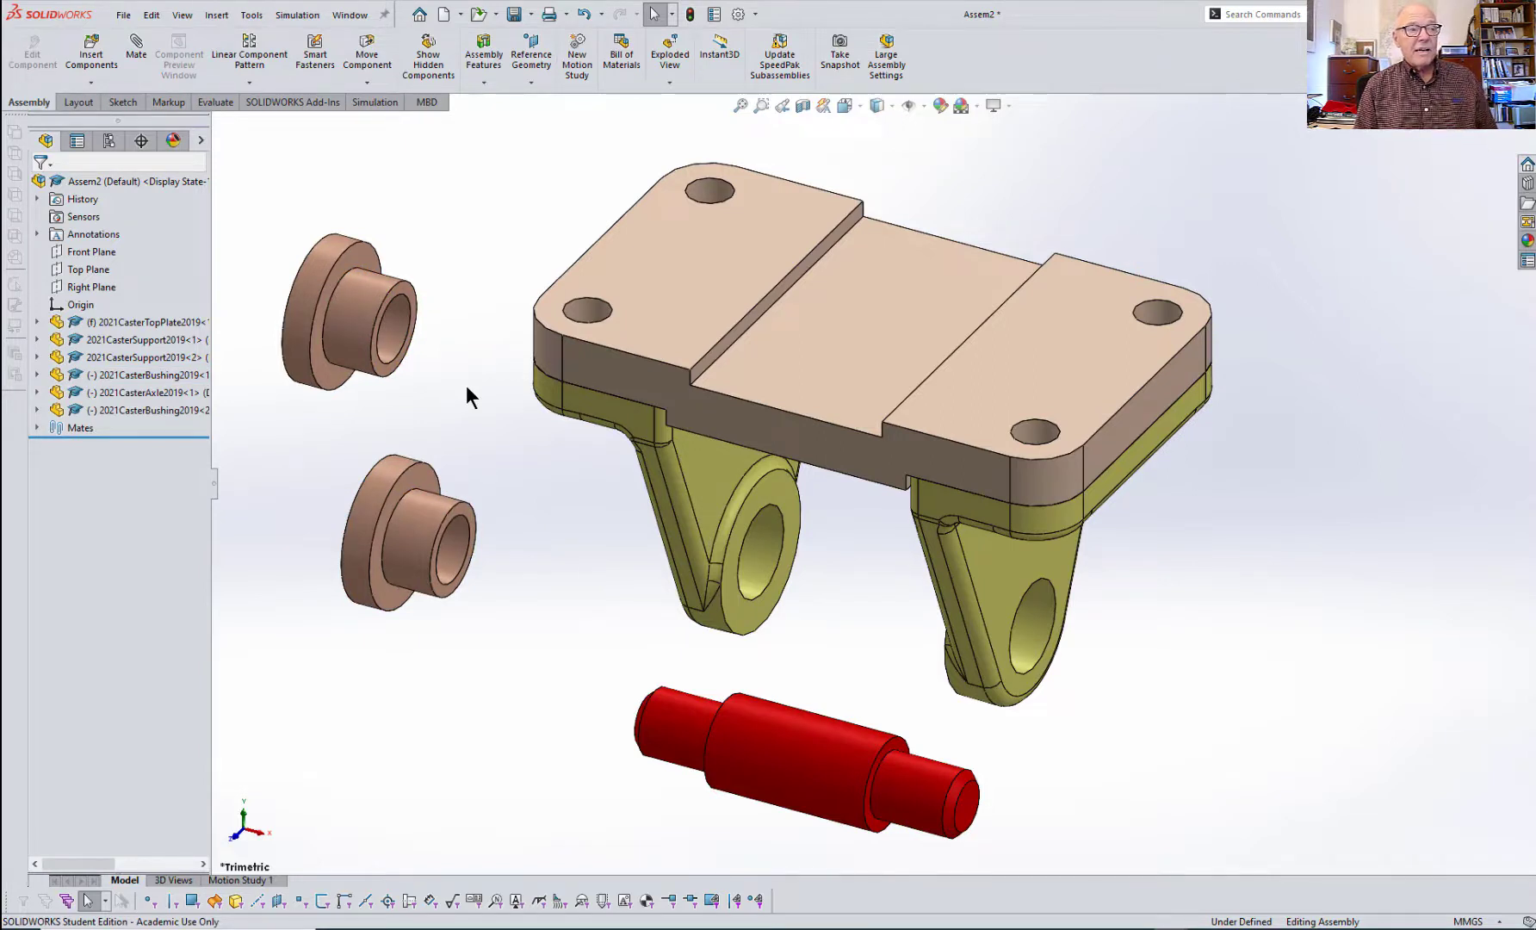
{"action": "left_click_drag", "start_coordinate": [452, 538], "coordinate": [918, 620]}
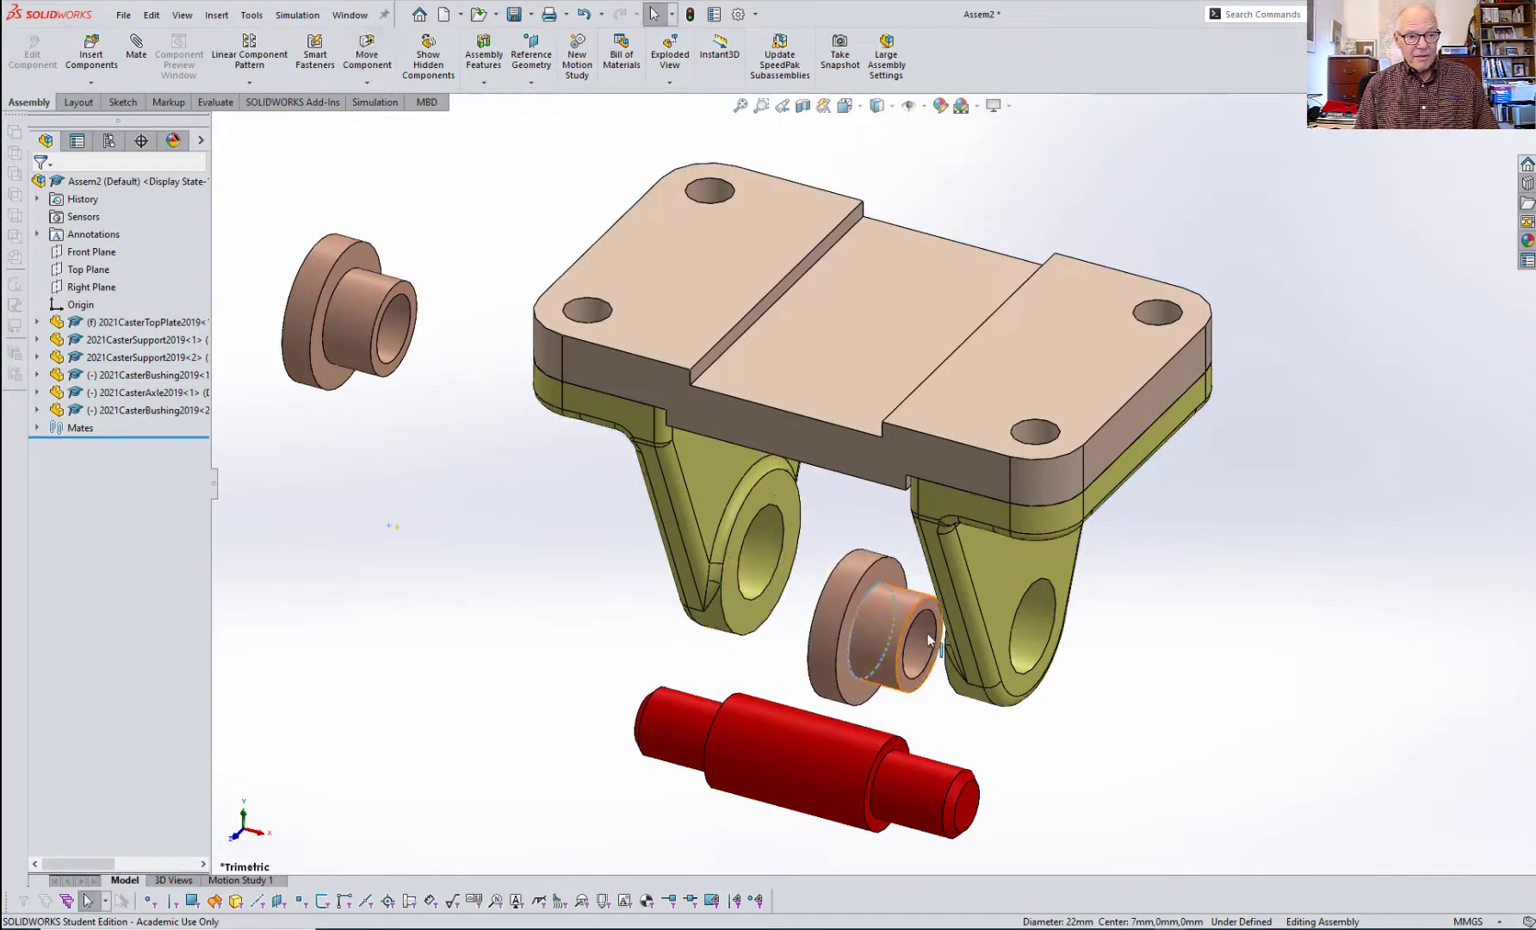
- Rotate the bushing copy to face the opposite way and move it next to the first support's inner side
{"action": "left_click", "coordinate": [392, 361]}
{"action": "right_click_drag", "start_coordinate": [392, 361], "coordinate": [402, 310]}
{"action": "left_click_drag", "start_coordinate": [403, 318], "coordinate": [708, 605]}
{"action": "left_click", "coordinate": [559, 645]}
{"action": "middle_click_drag", "start_coordinate": [617, 650], "coordinate": [760, 654]}
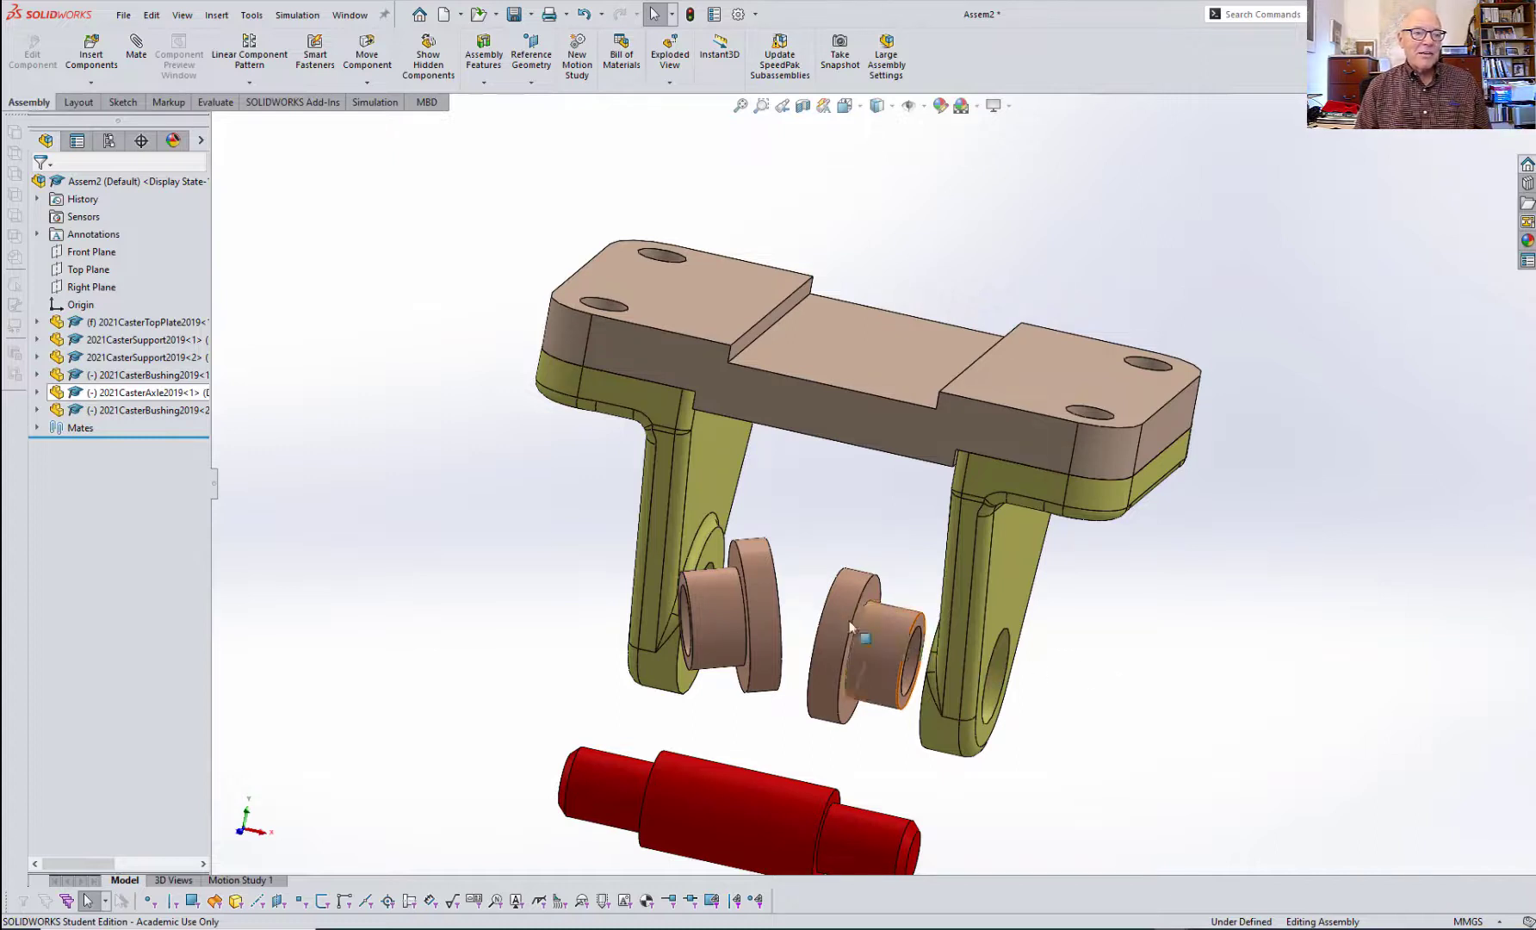
- Move the bushing copy outside the first support and rotate it so its sleeve points toward the support
{"action": "left_click", "coordinate": [781, 634]}
{"action": "left_click_drag", "start_coordinate": [783, 635], "coordinate": [490, 586]}
{"action": "right_click_drag", "start_coordinate": [569, 588], "coordinate": [763, 627]}
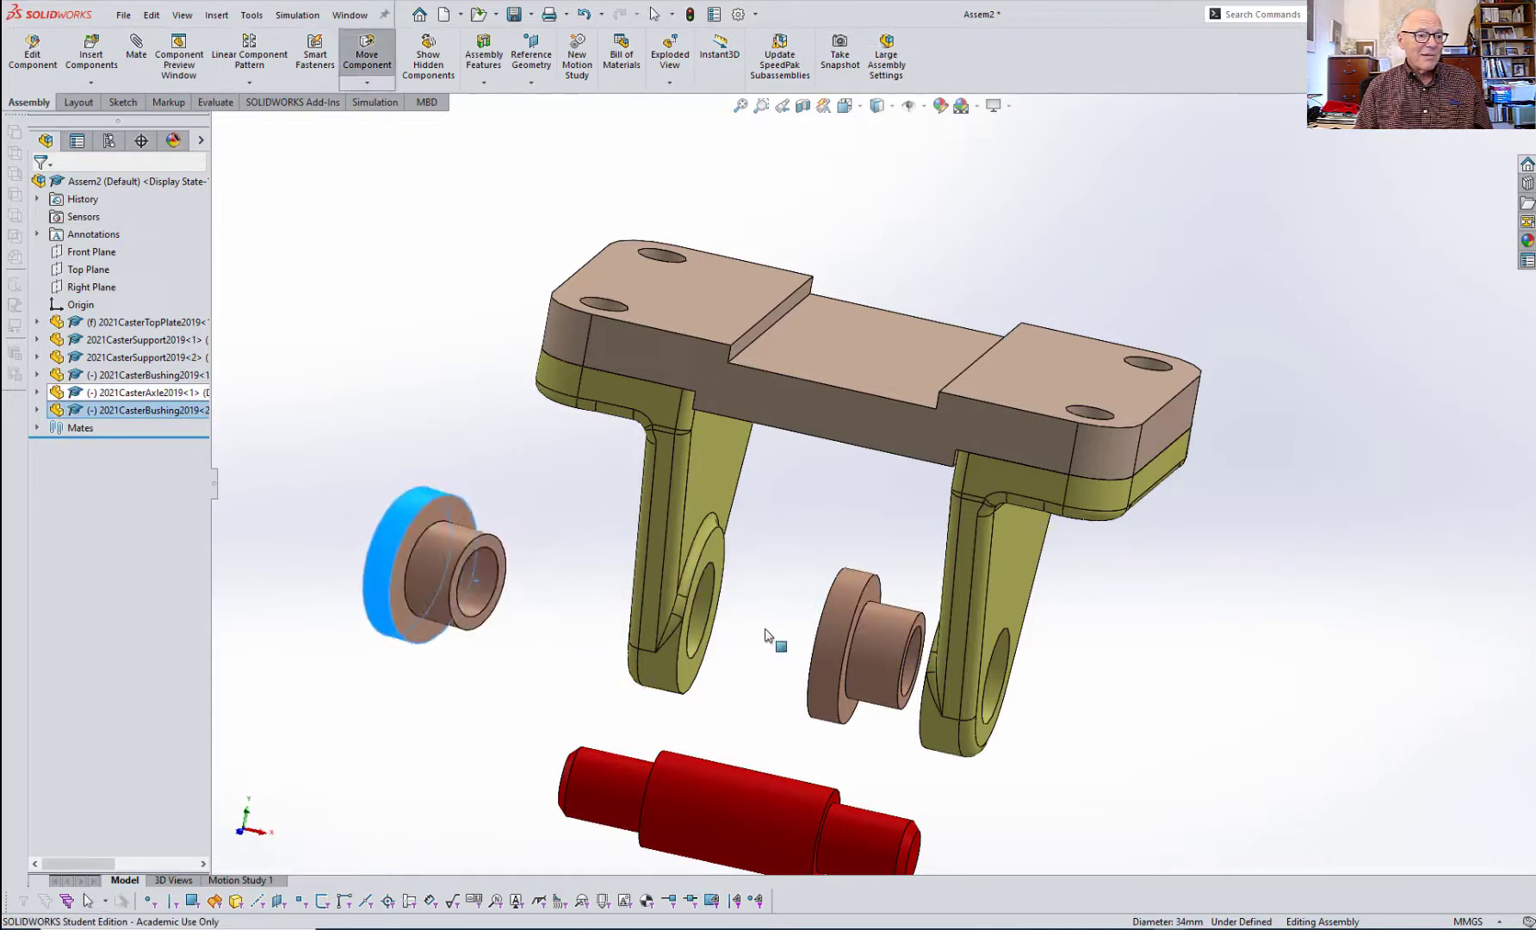
{"action": "left_click", "coordinate": [497, 673]}
- Try a coincident mate between the bushing copy's flange shoulder and the inner boss face of the first support
{"action": "left_click", "coordinate": [414, 631]}
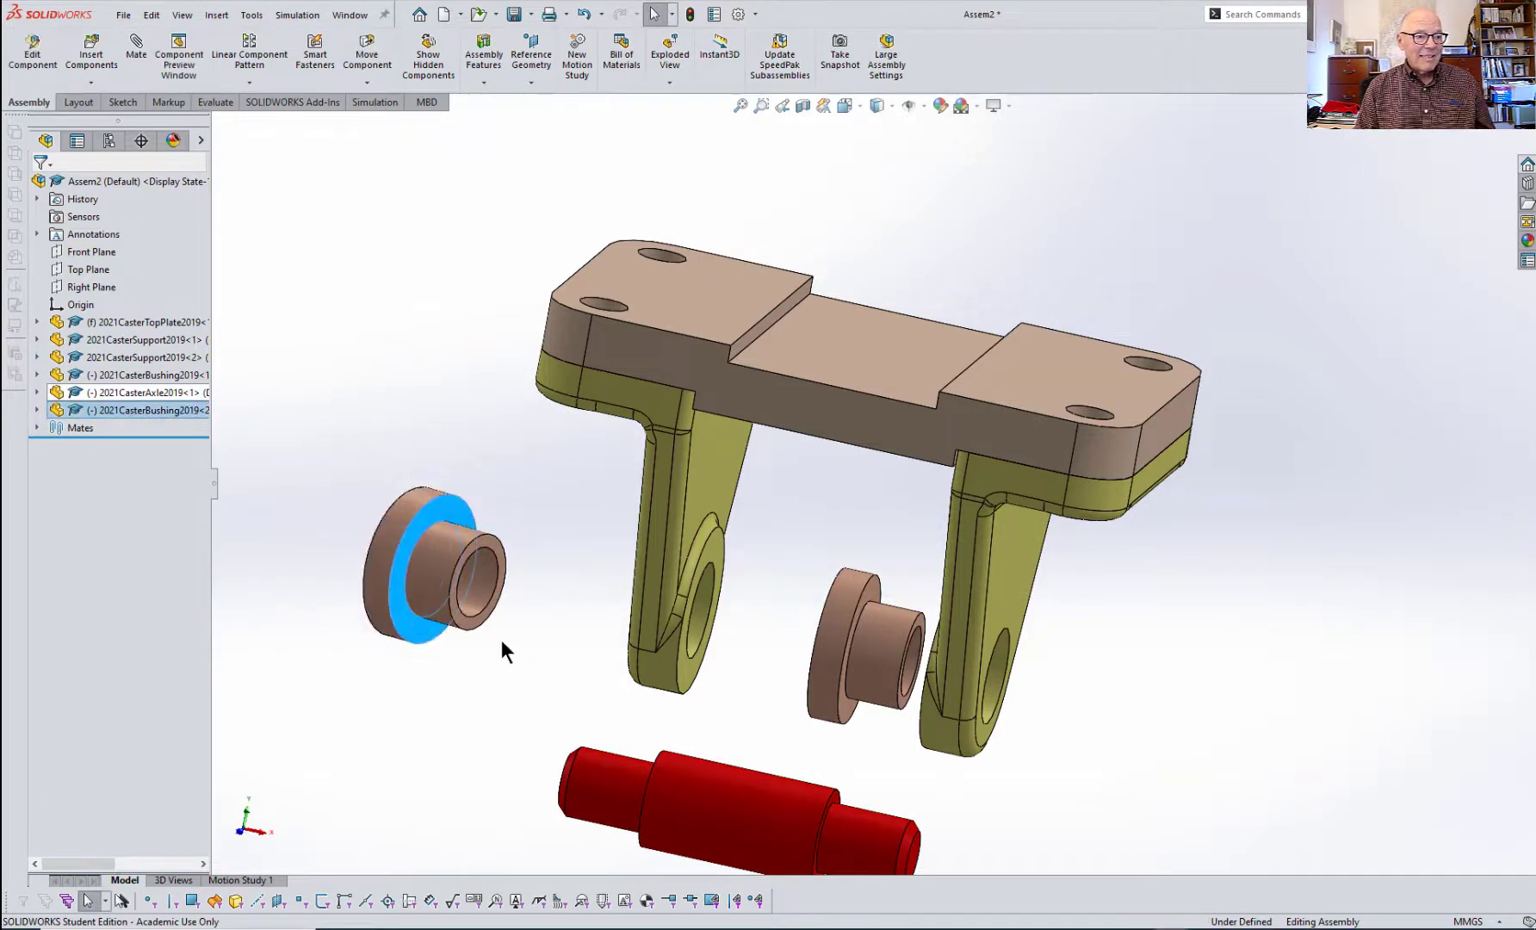
{"action": "left_click", "coordinate": [690, 674], "text": "ctrl"}
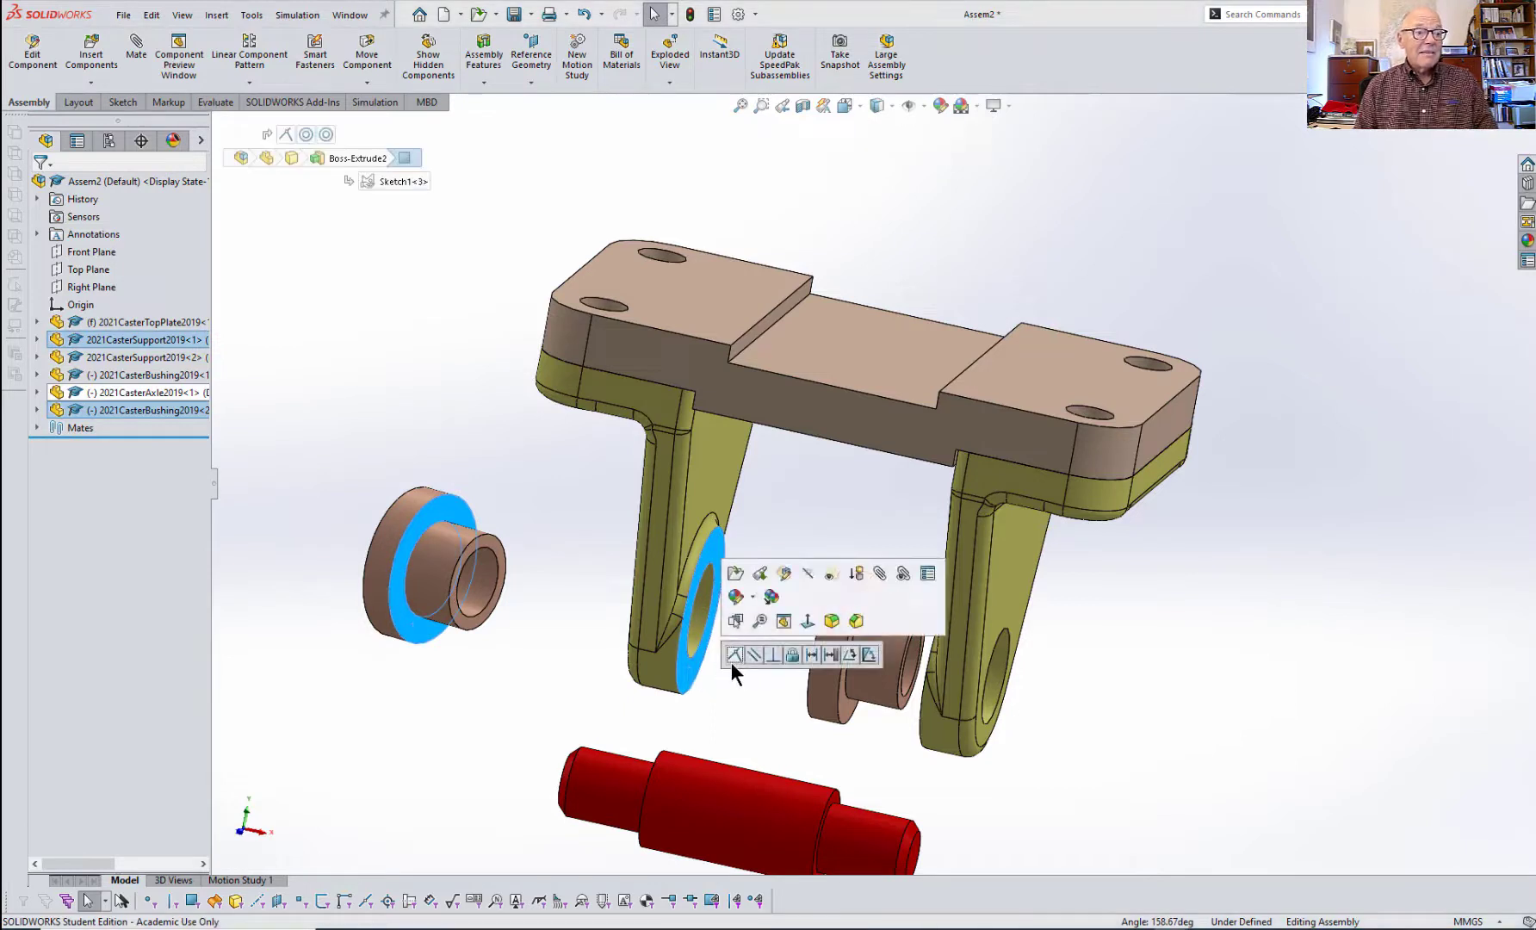
{"action": "left_click", "coordinate": [731, 658]}
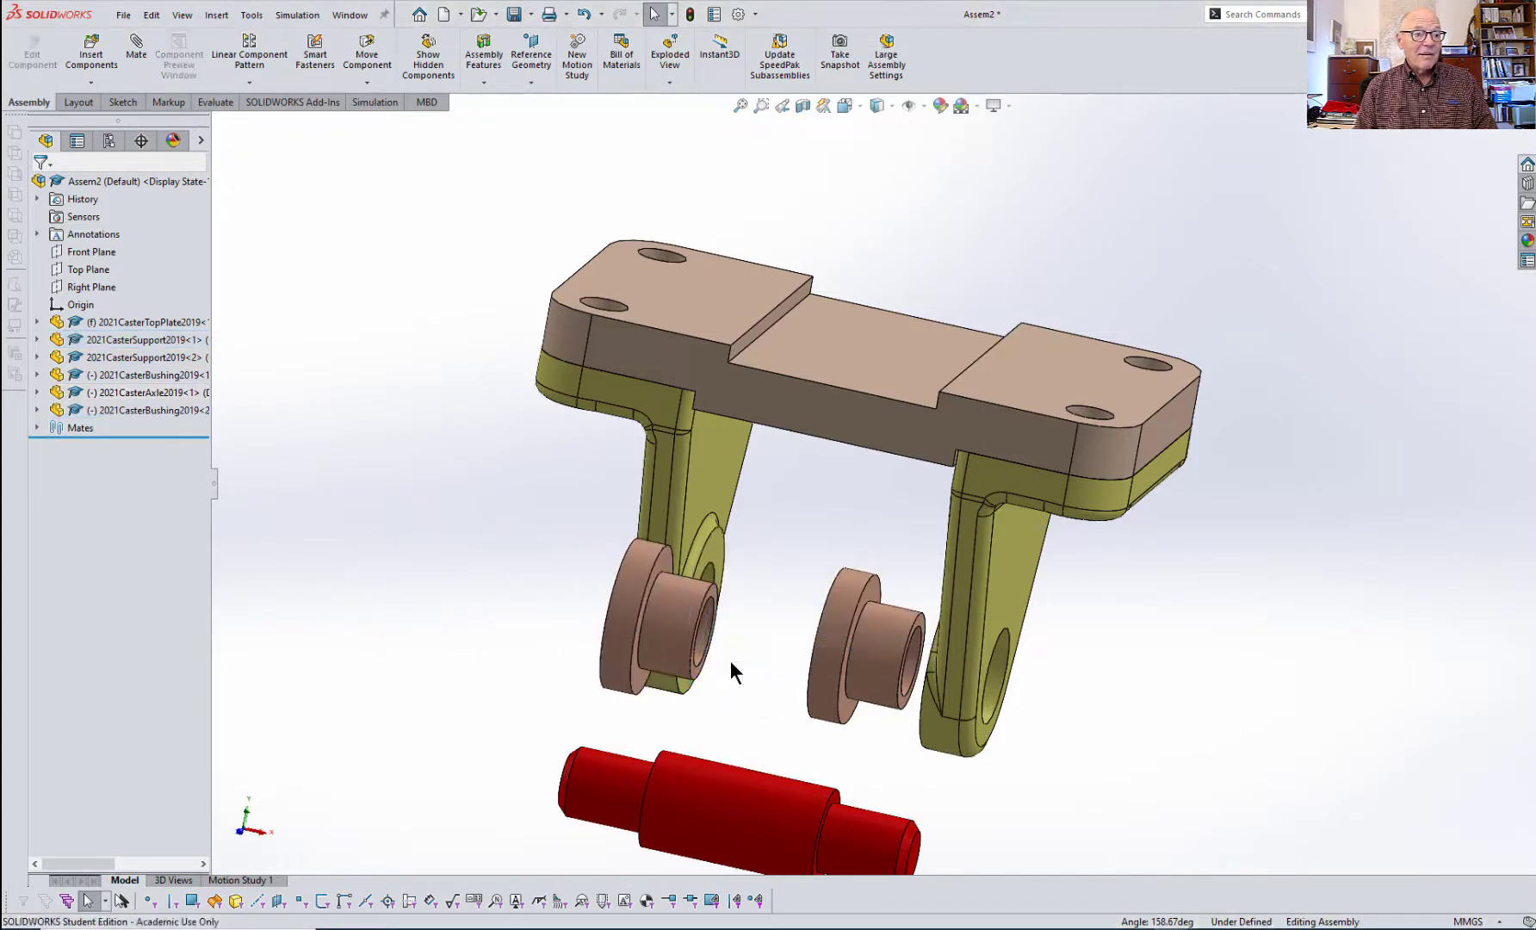
{"action": "middle_click_drag", "start_coordinate": [730, 672], "coordinate": [699, 656]}
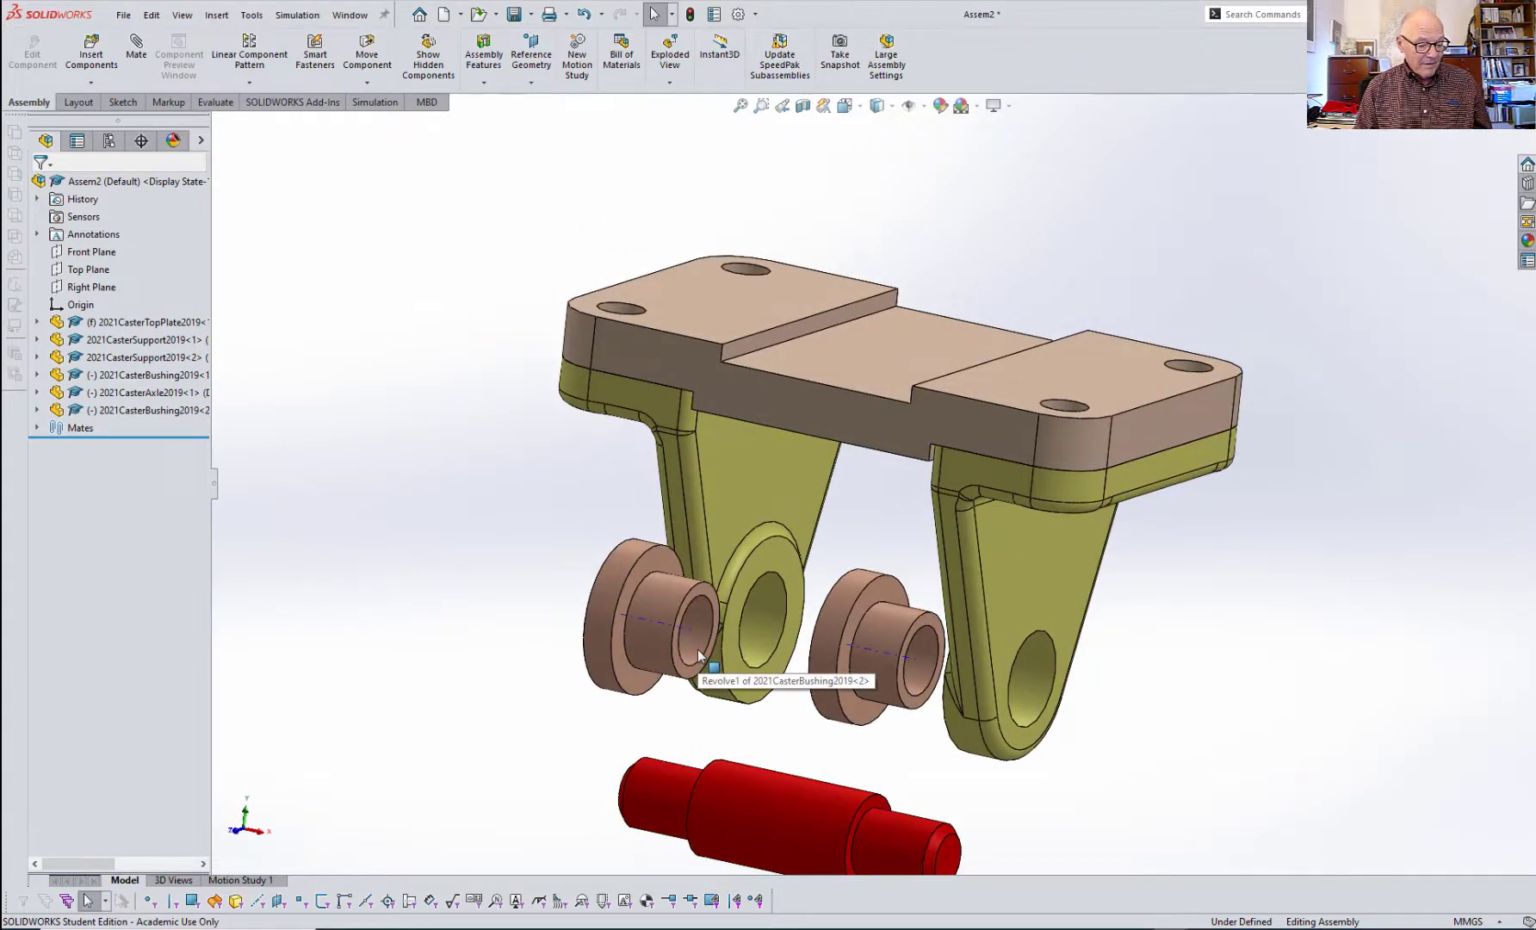
- Undo the bushing copy's mate and last rotation, and move it back between the supports beside the first support
{"action": "key", "text": "ctrl+z"}
{"action": "key", "text": "ctrl+z"}
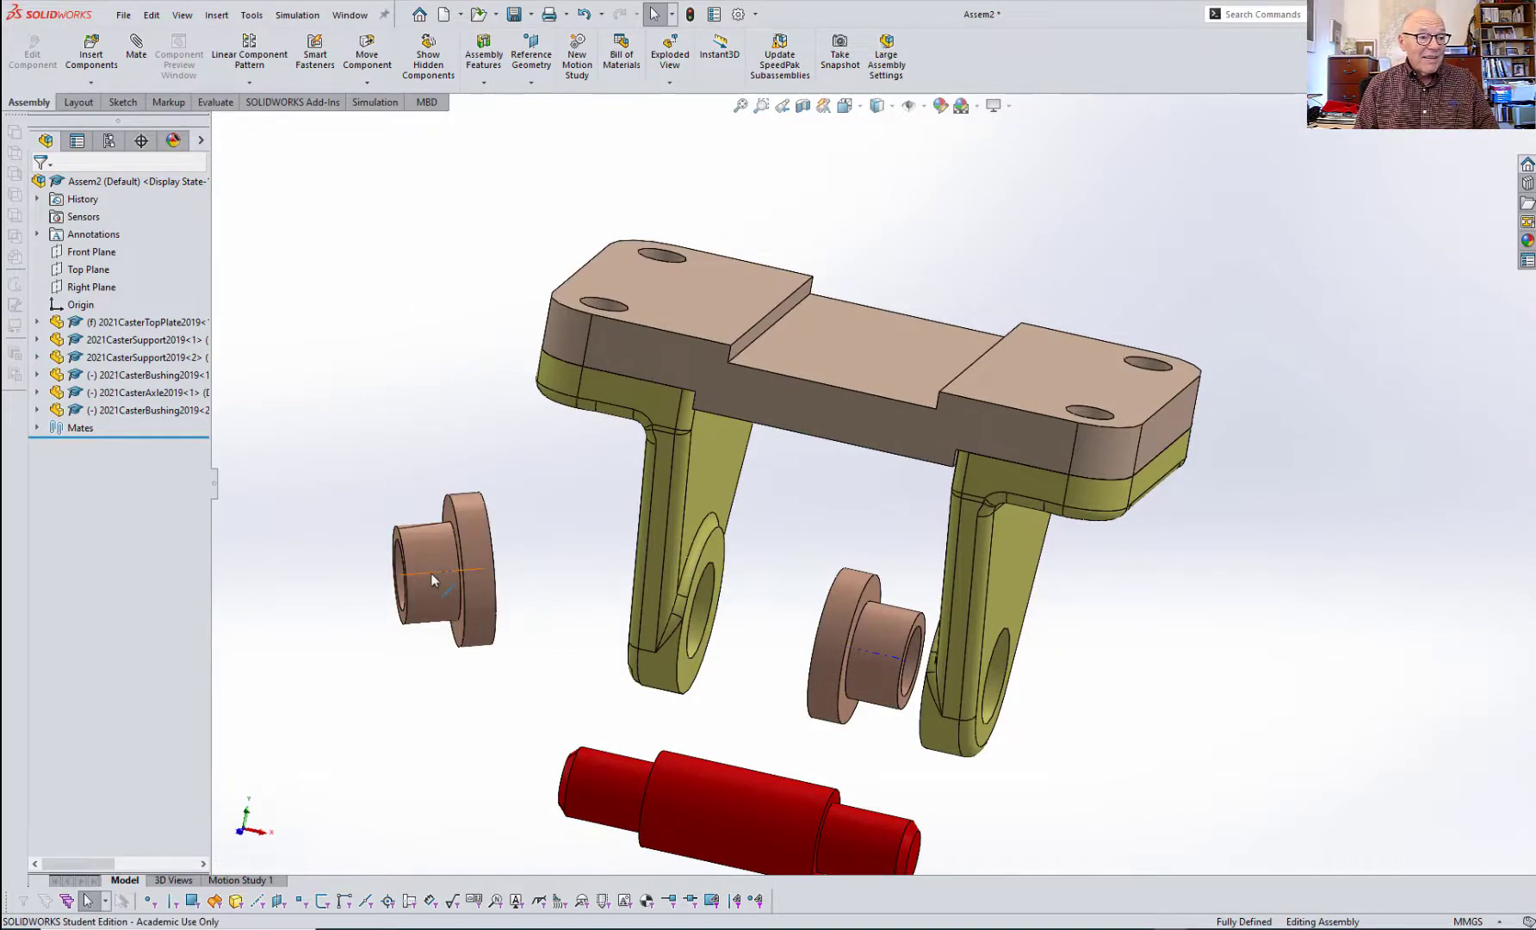
{"action": "left_click_drag", "start_coordinate": [472, 597], "coordinate": [775, 678]}
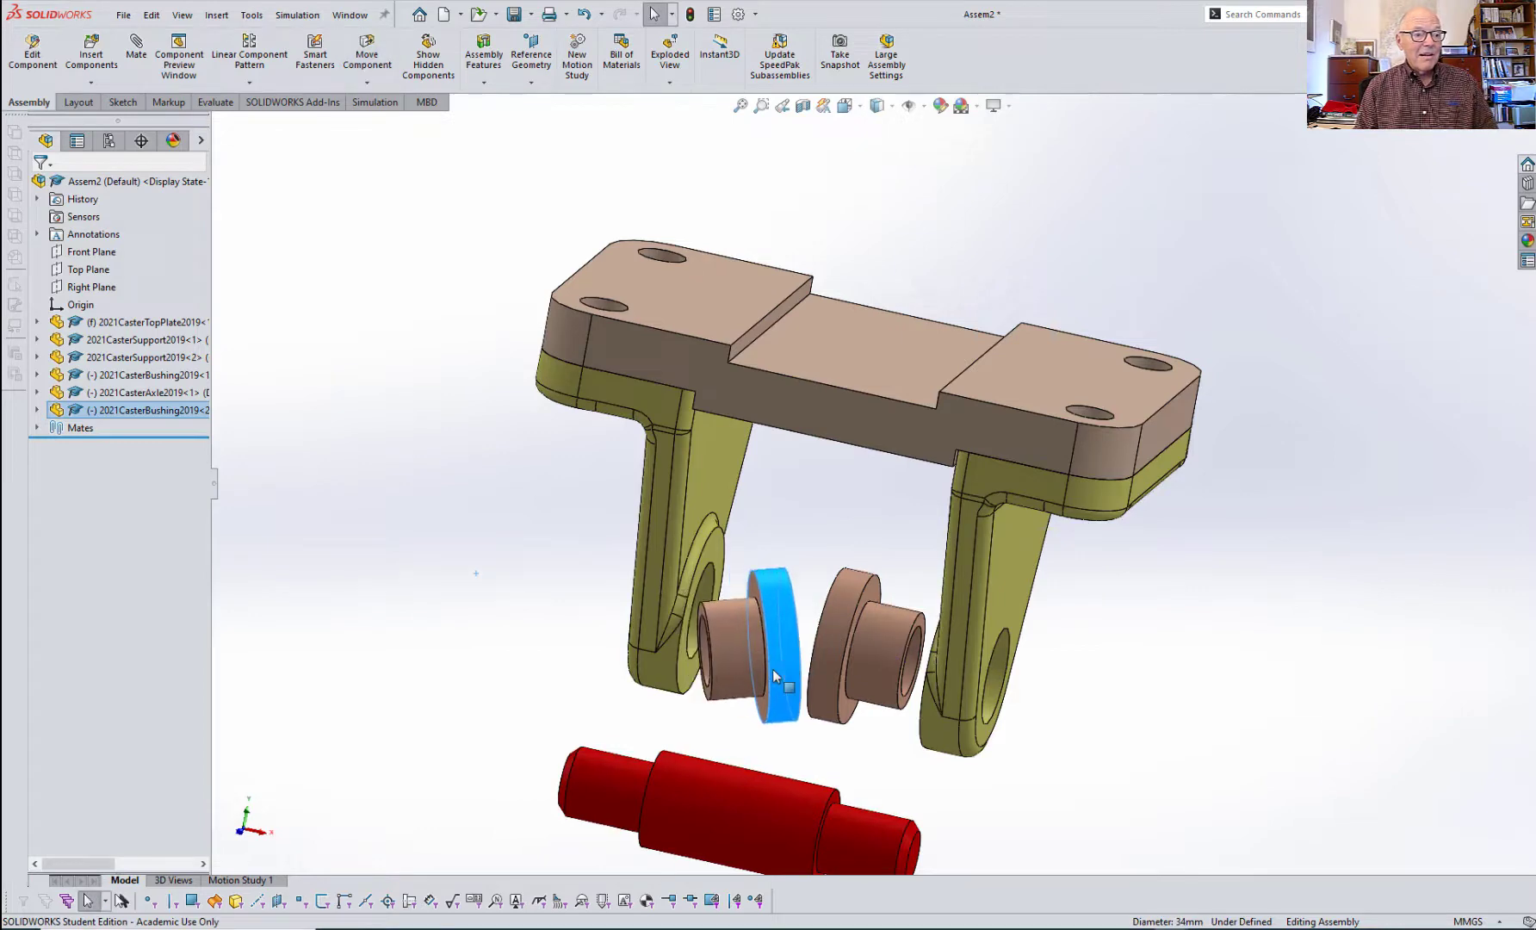
- Add a coincident mate between the bushing copy's flange shoulder and the inner boss face of the first support
{"action": "left_click", "coordinate": [683, 700]}
{"action": "key", "text": "Right"}
{"action": "key", "text": "Right"}
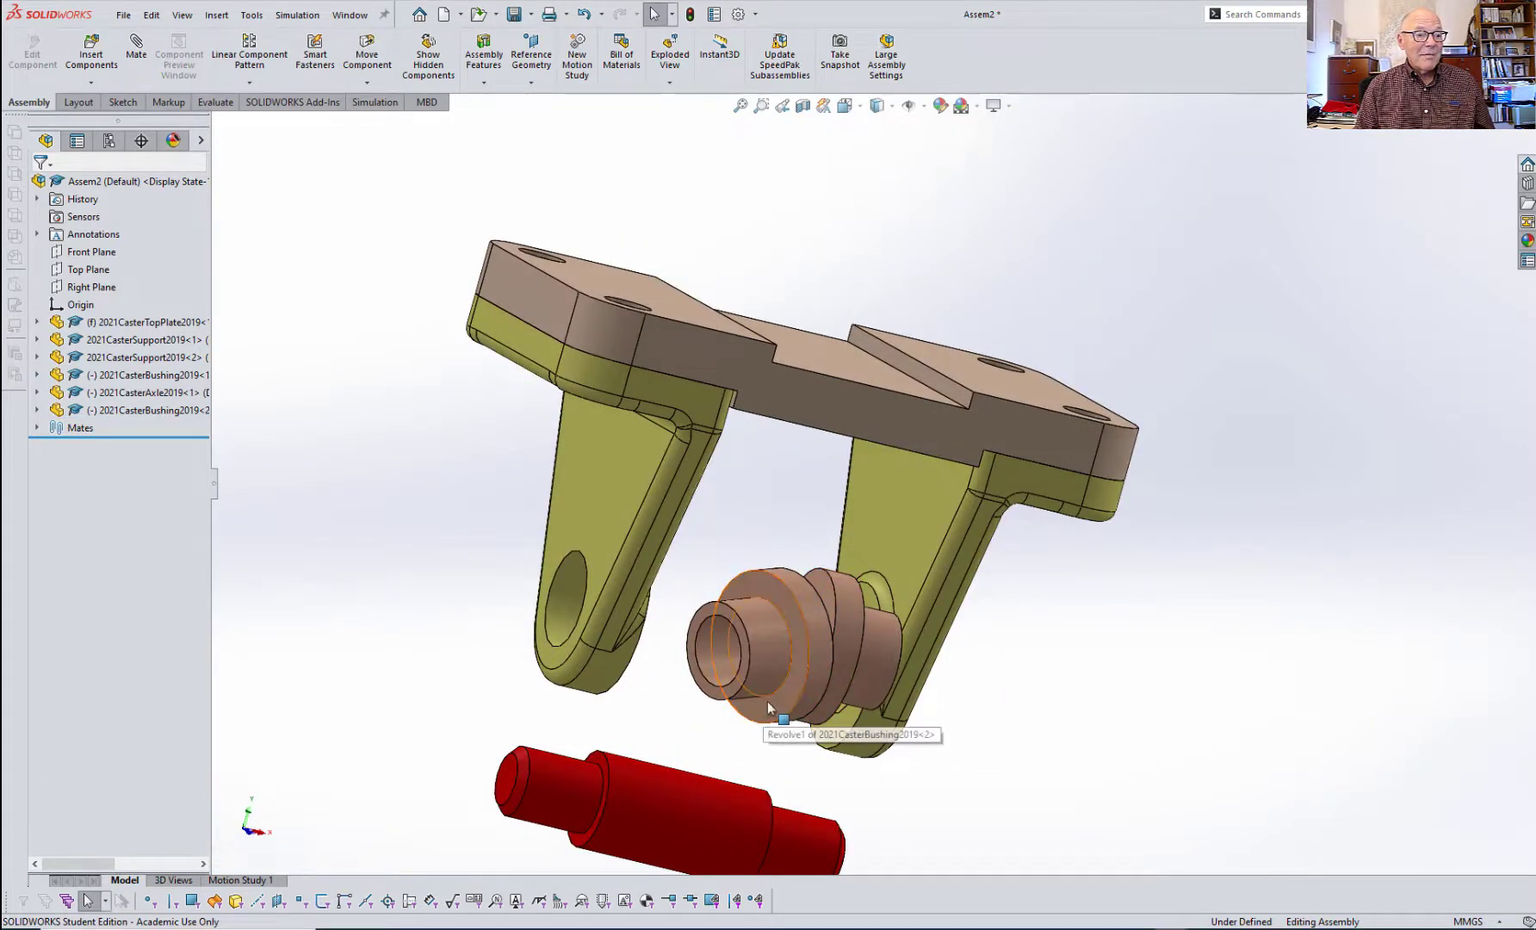
{"action": "left_click", "coordinate": [768, 704]}
{"action": "middle_click_drag", "start_coordinate": [768, 703], "coordinate": [587, 698]}
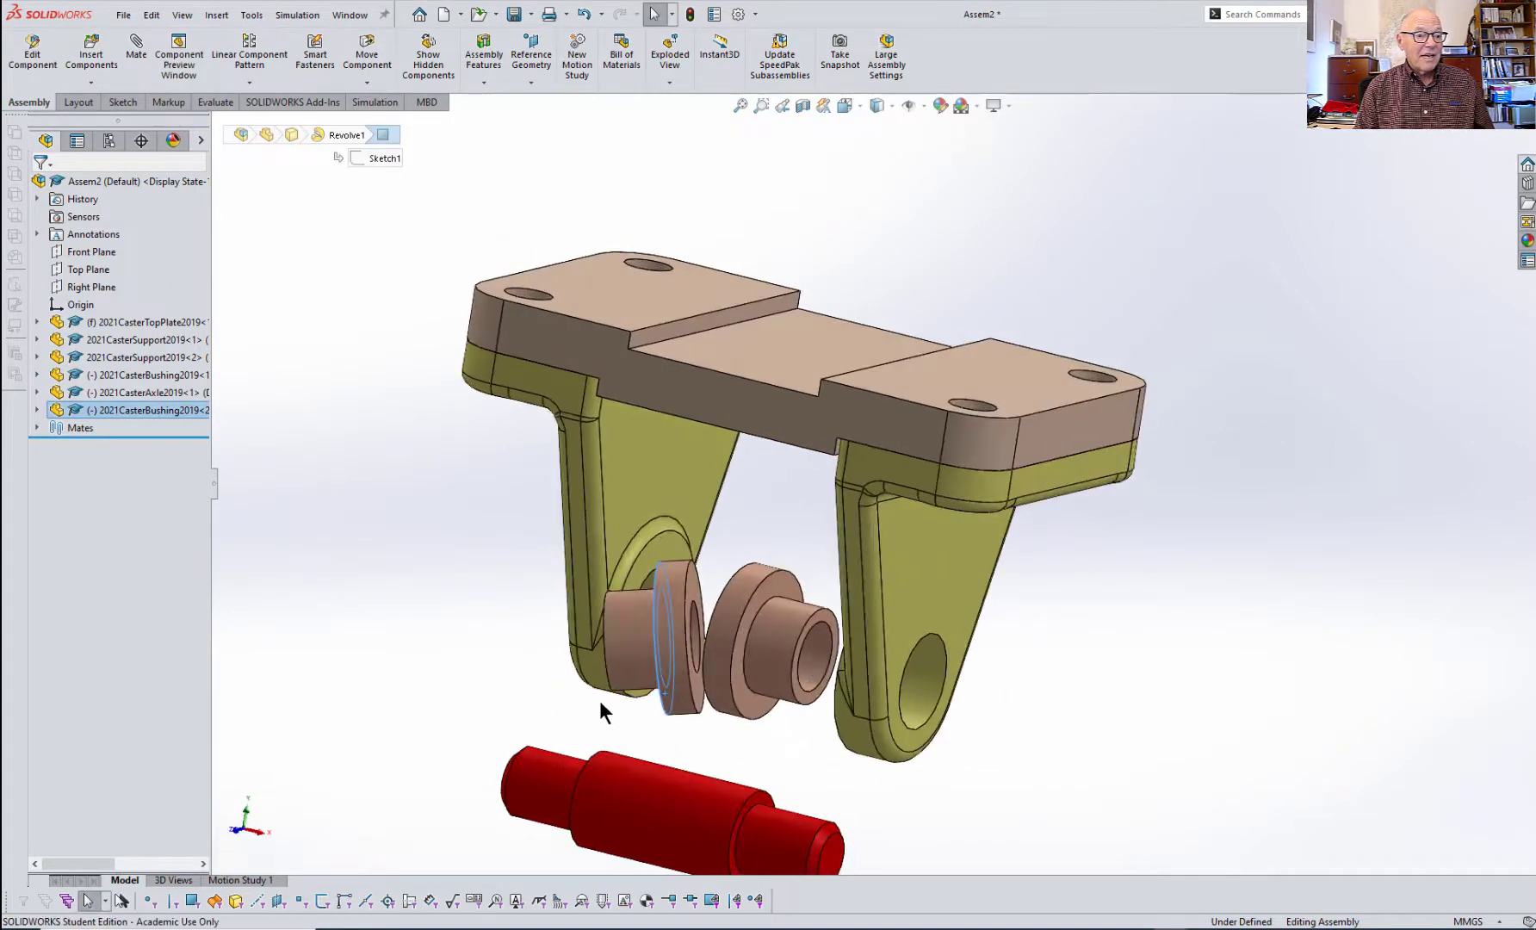
{"action": "left_click", "coordinate": [656, 551], "text": "ctrl"}
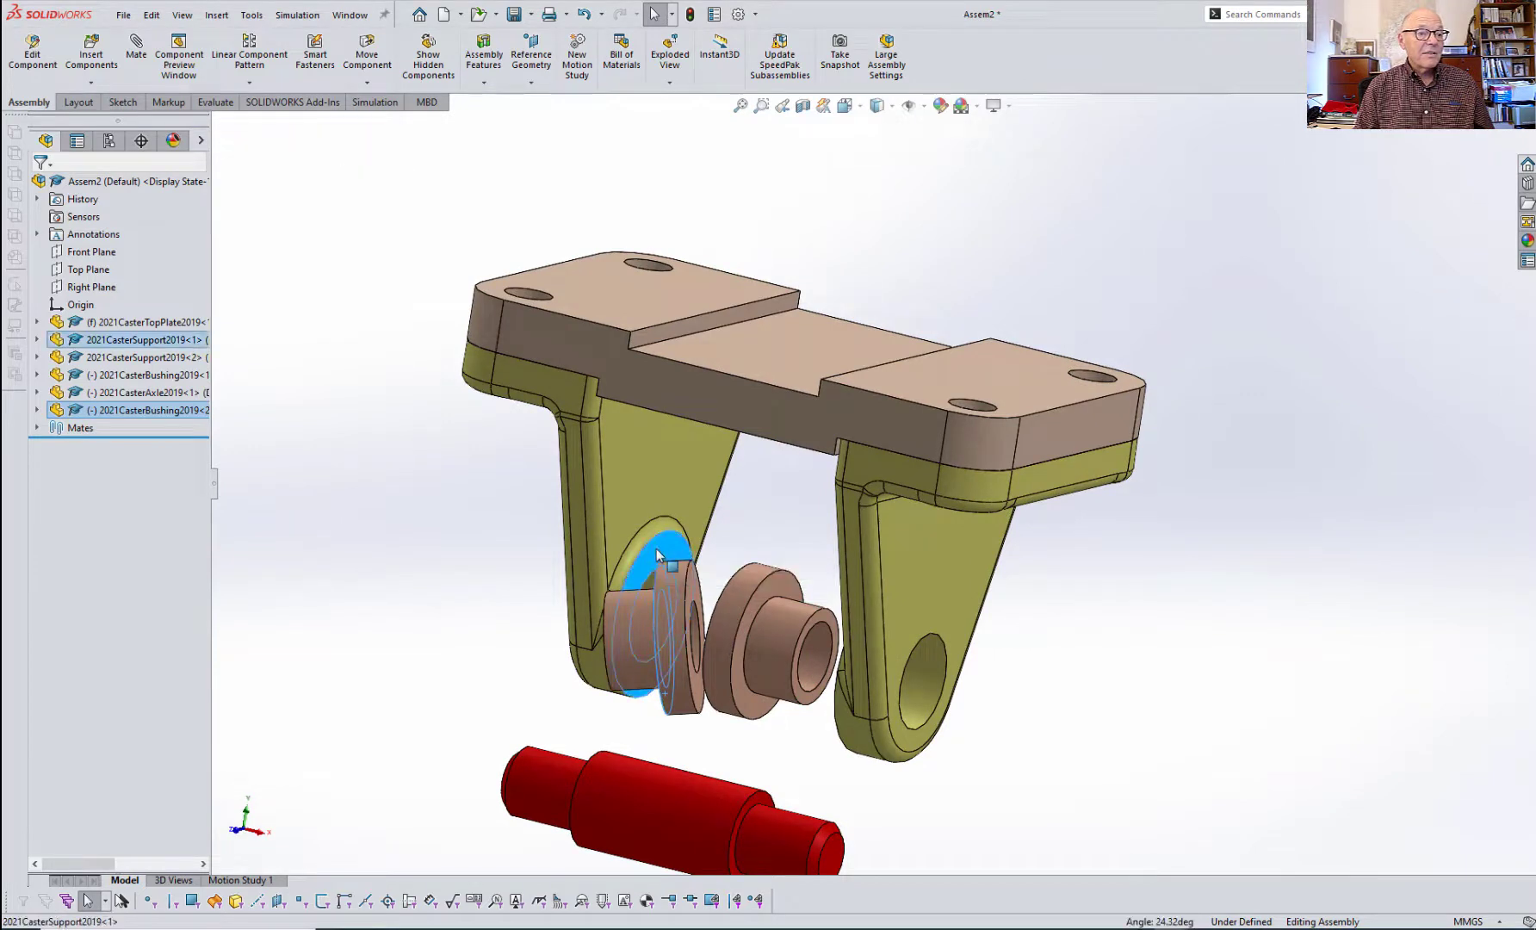
{"action": "left_click", "coordinate": [702, 533]}
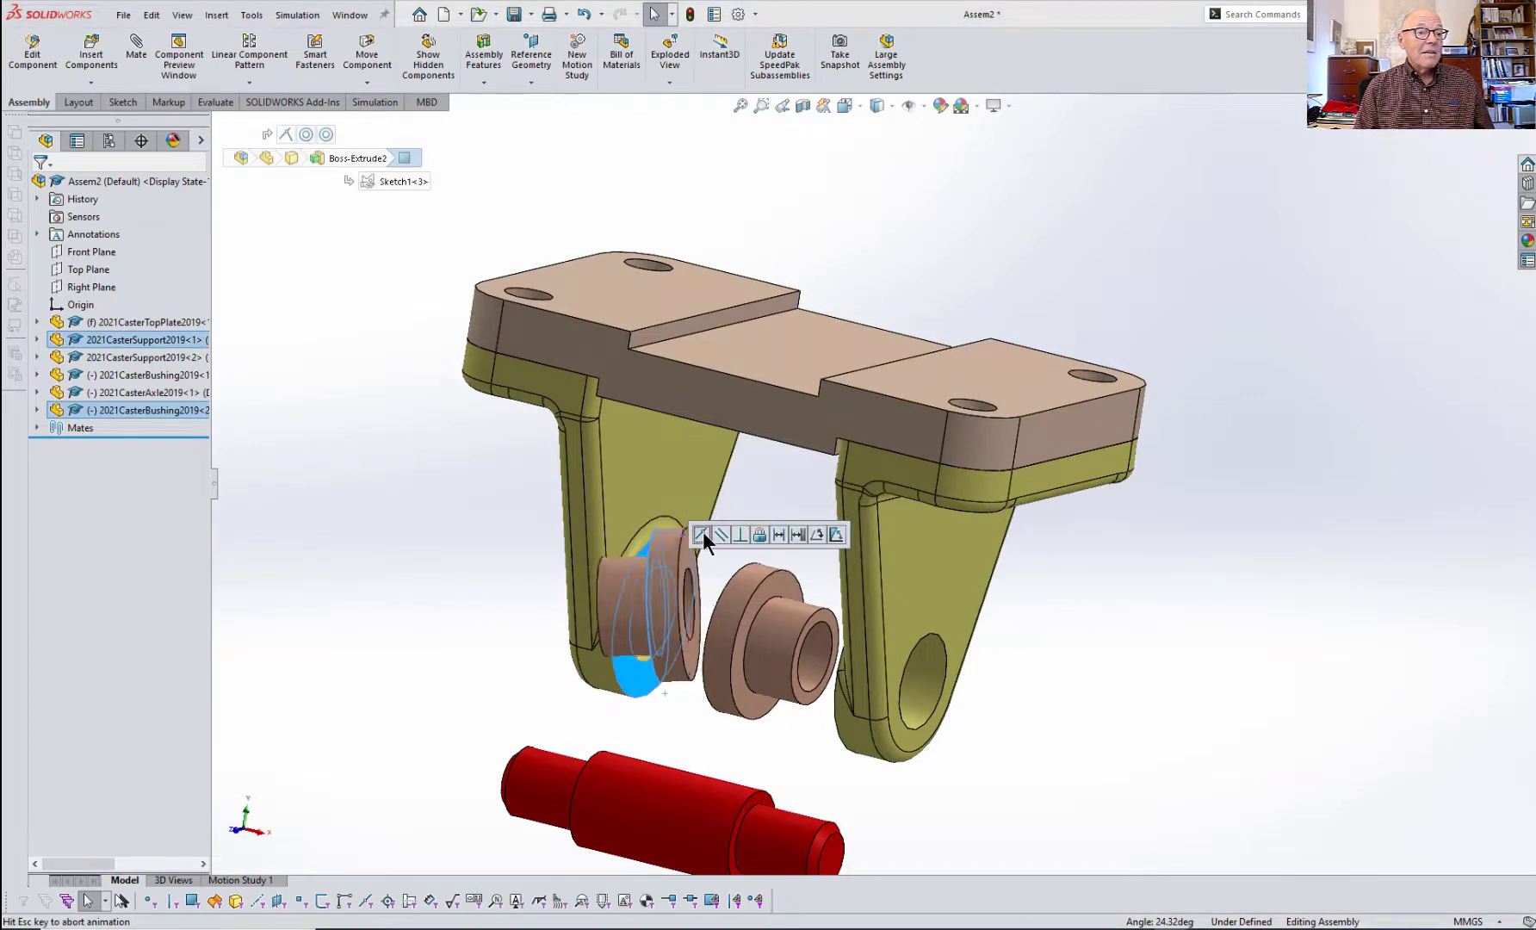
{"action": "left_click", "coordinate": [702, 533]}
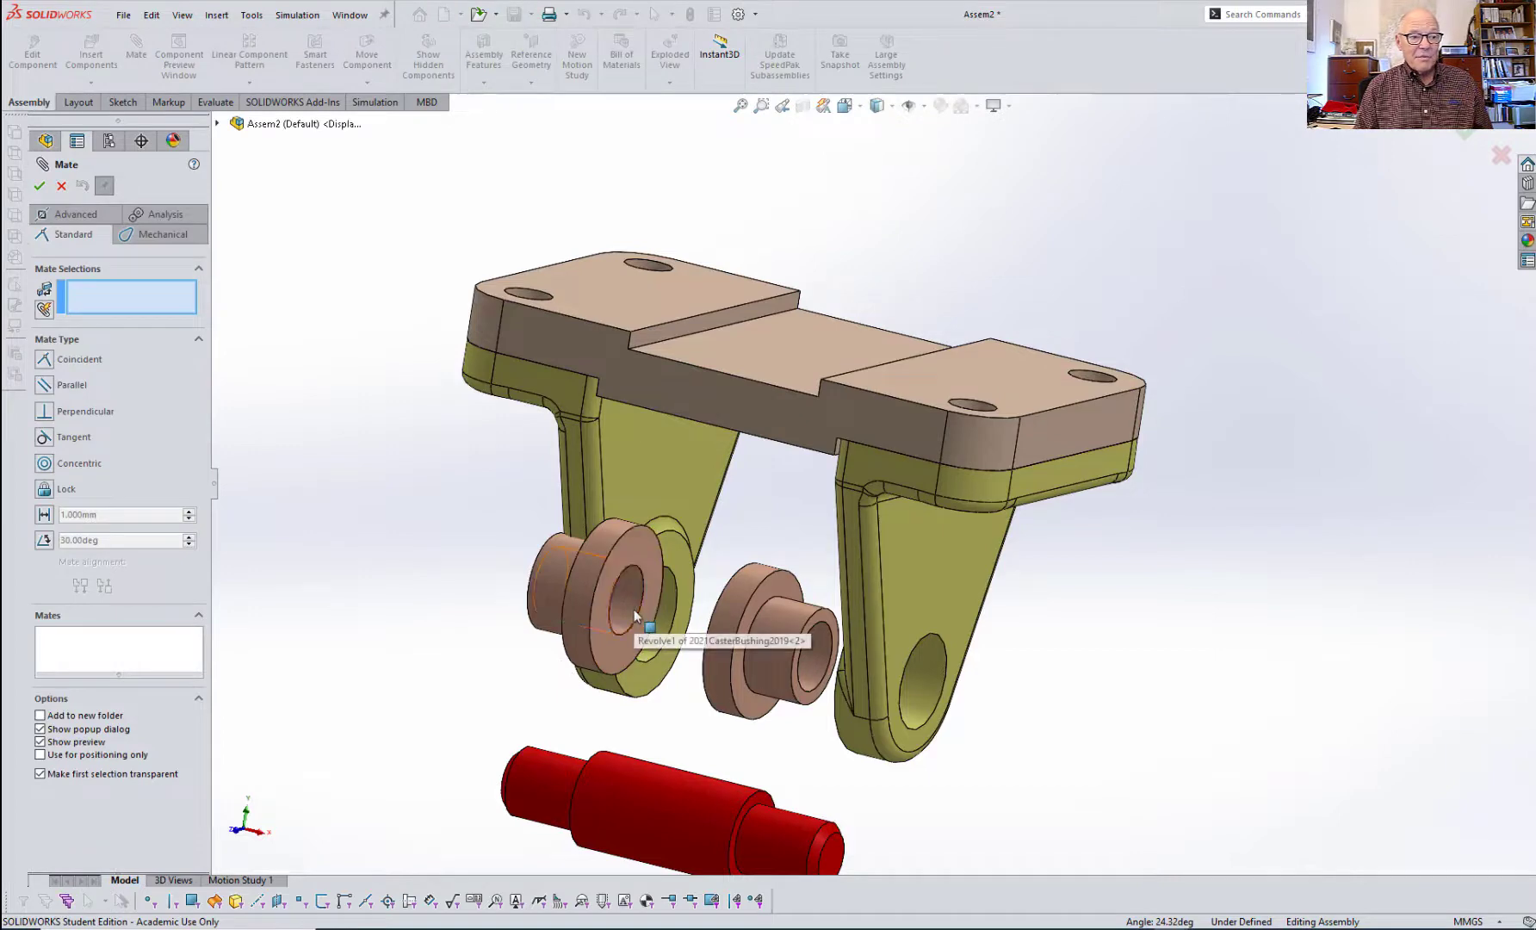
- Add a concentric mate between the bushing copy's sleeve and the hole in the first support
{"action": "left_click", "coordinate": [557, 567]}
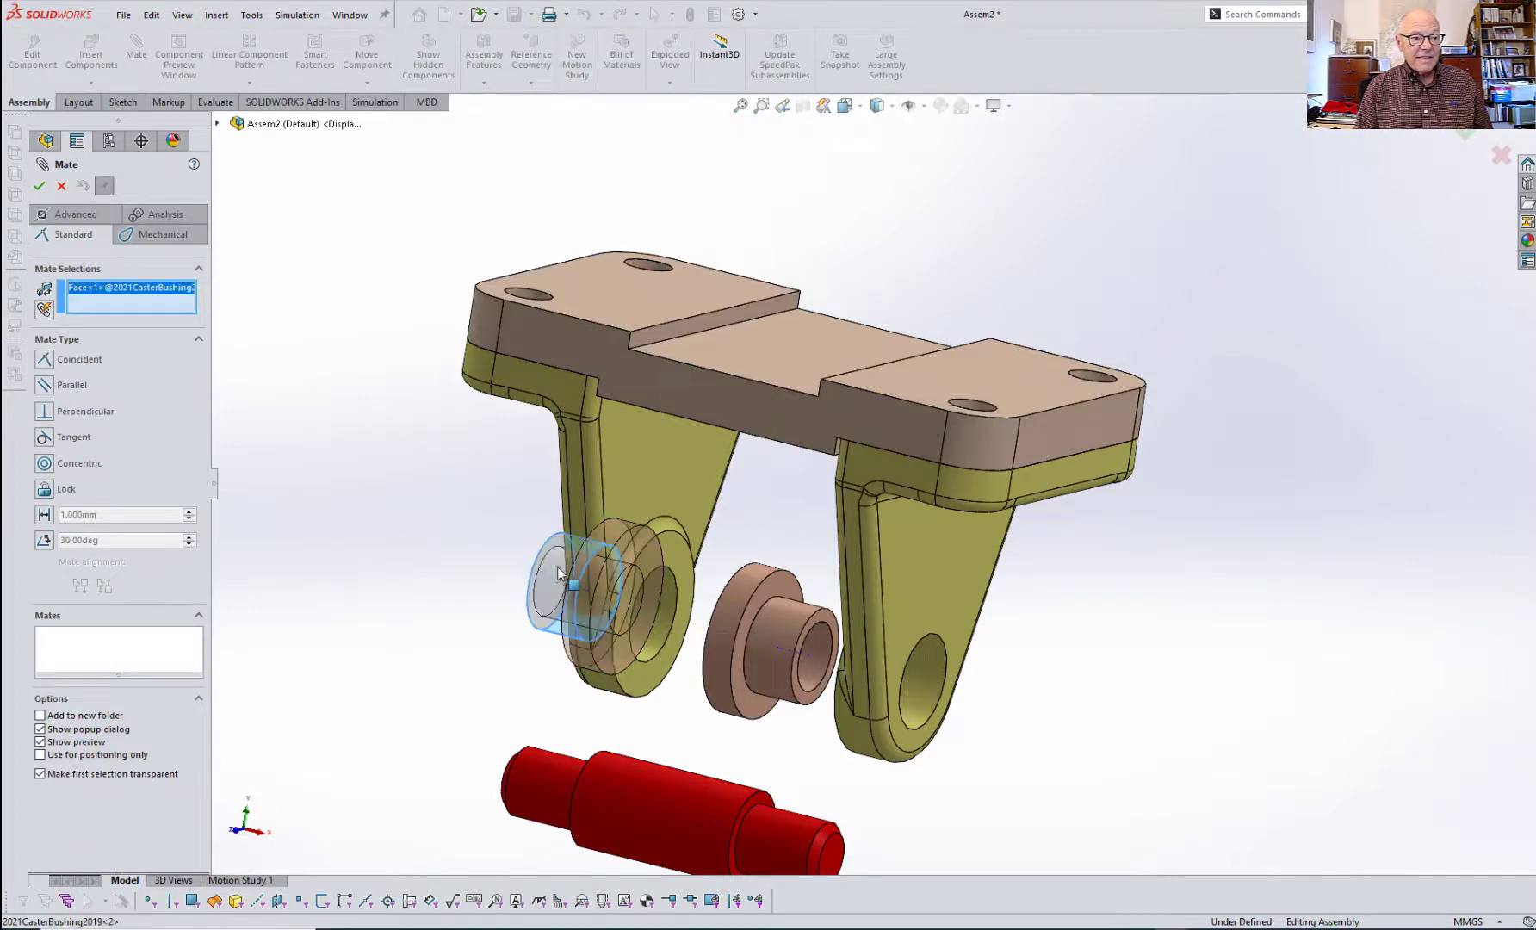
{"action": "scroll", "coordinate": [667, 612], "scroll_direction": "down", "scroll_amount": 5}
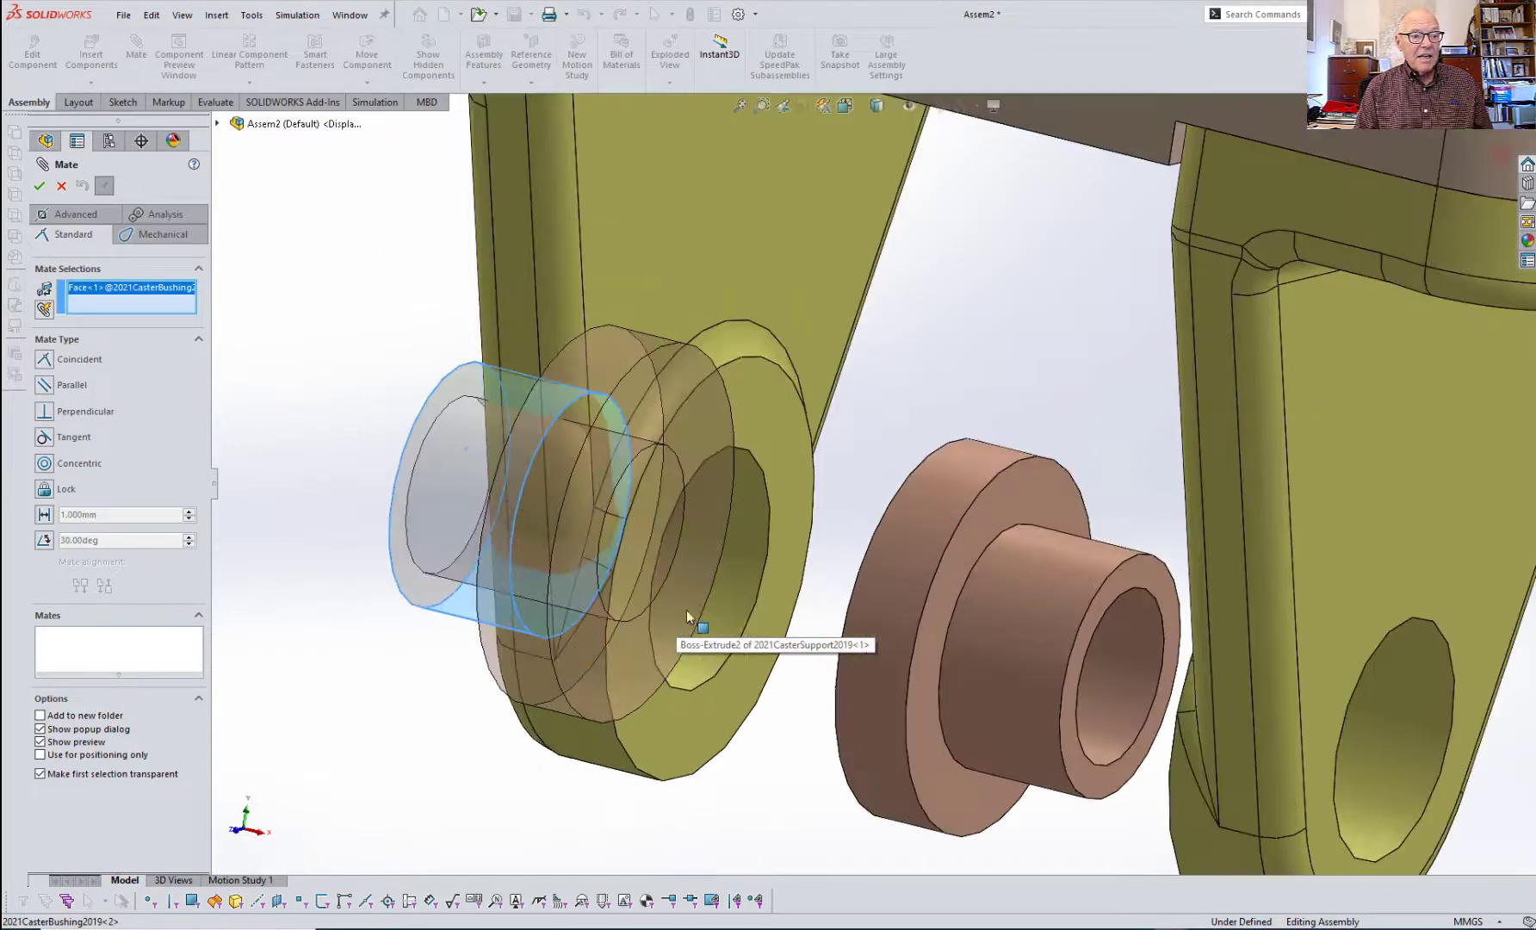
{"action": "left_click", "coordinate": [741, 598]}
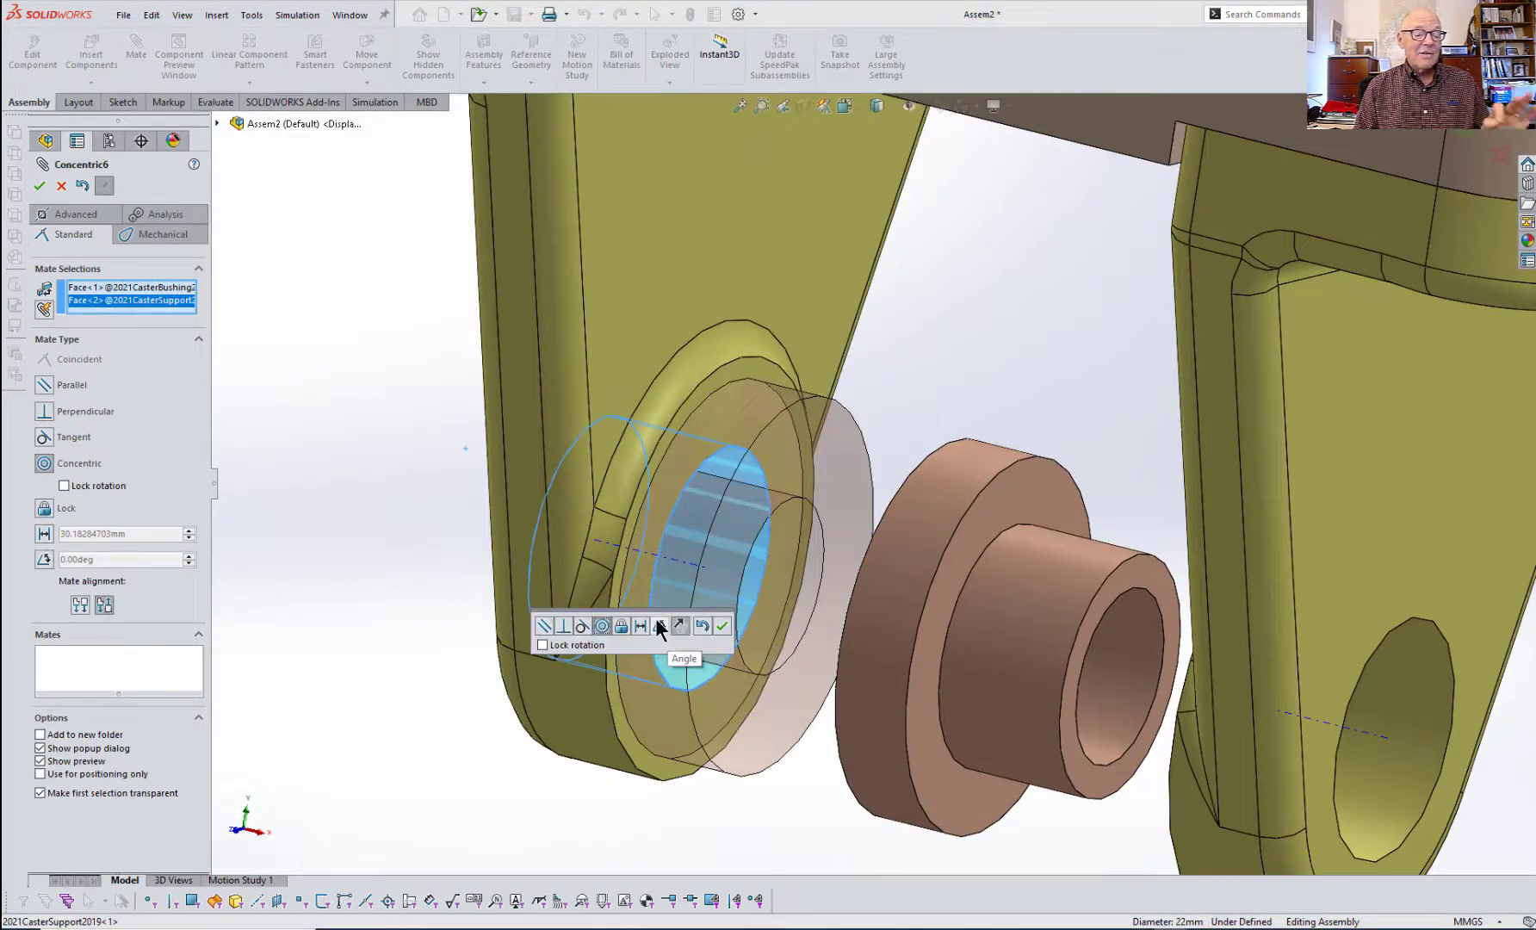
{"action": "left_click", "coordinate": [724, 627]}
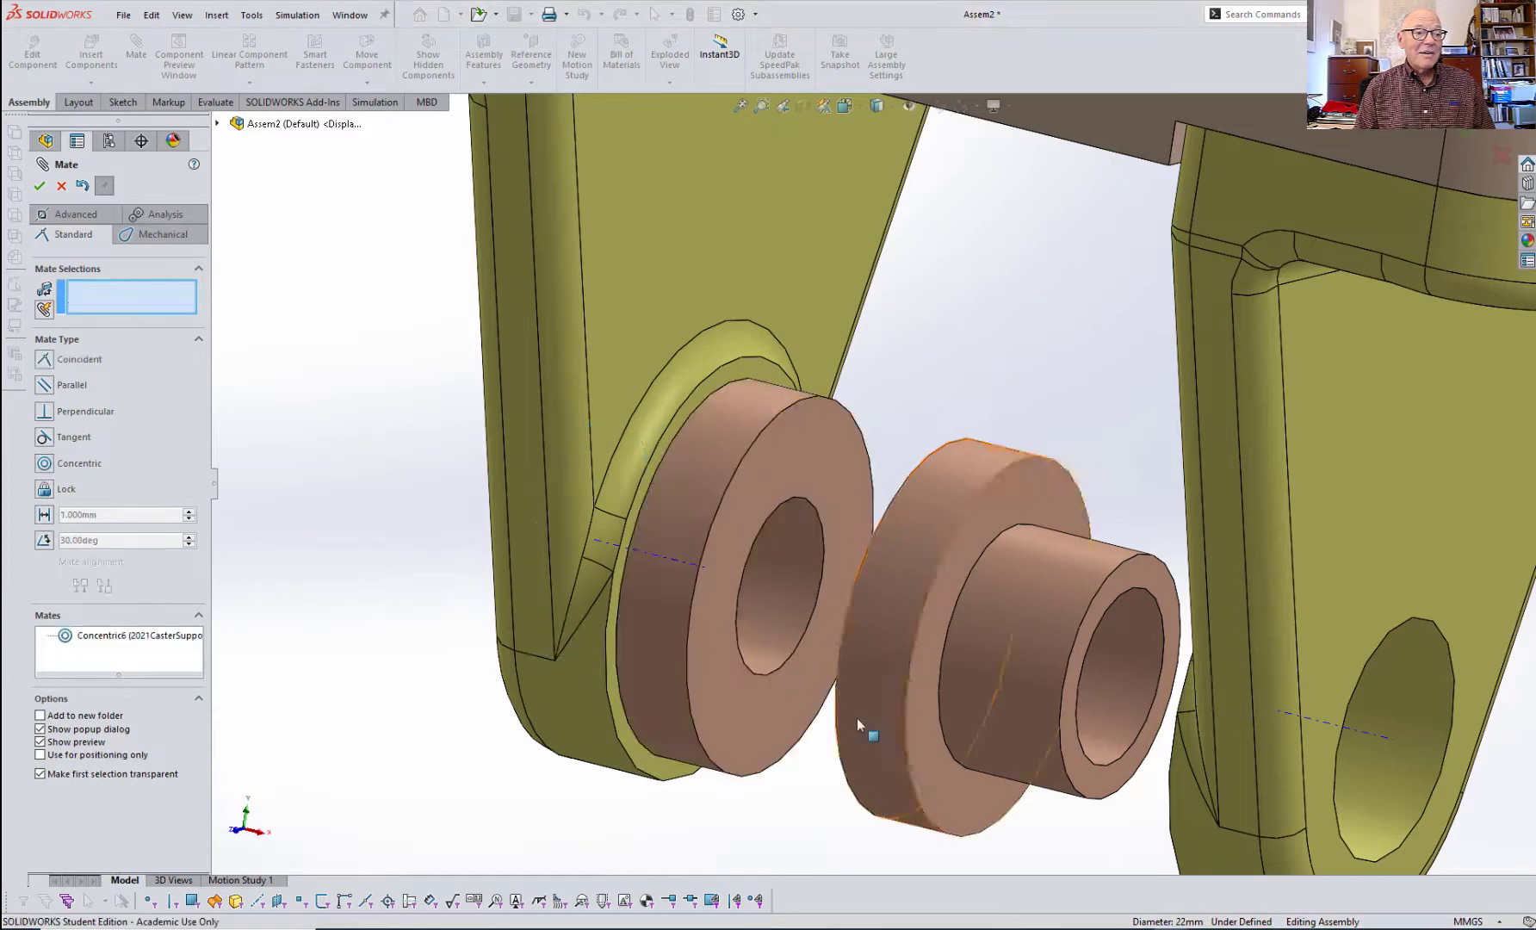
- Mate the other bushing to the second support, its sleeve concentric with the hole and its flange shoulder coincident with the inner boss face
{"action": "left_click", "coordinate": [1027, 726]}
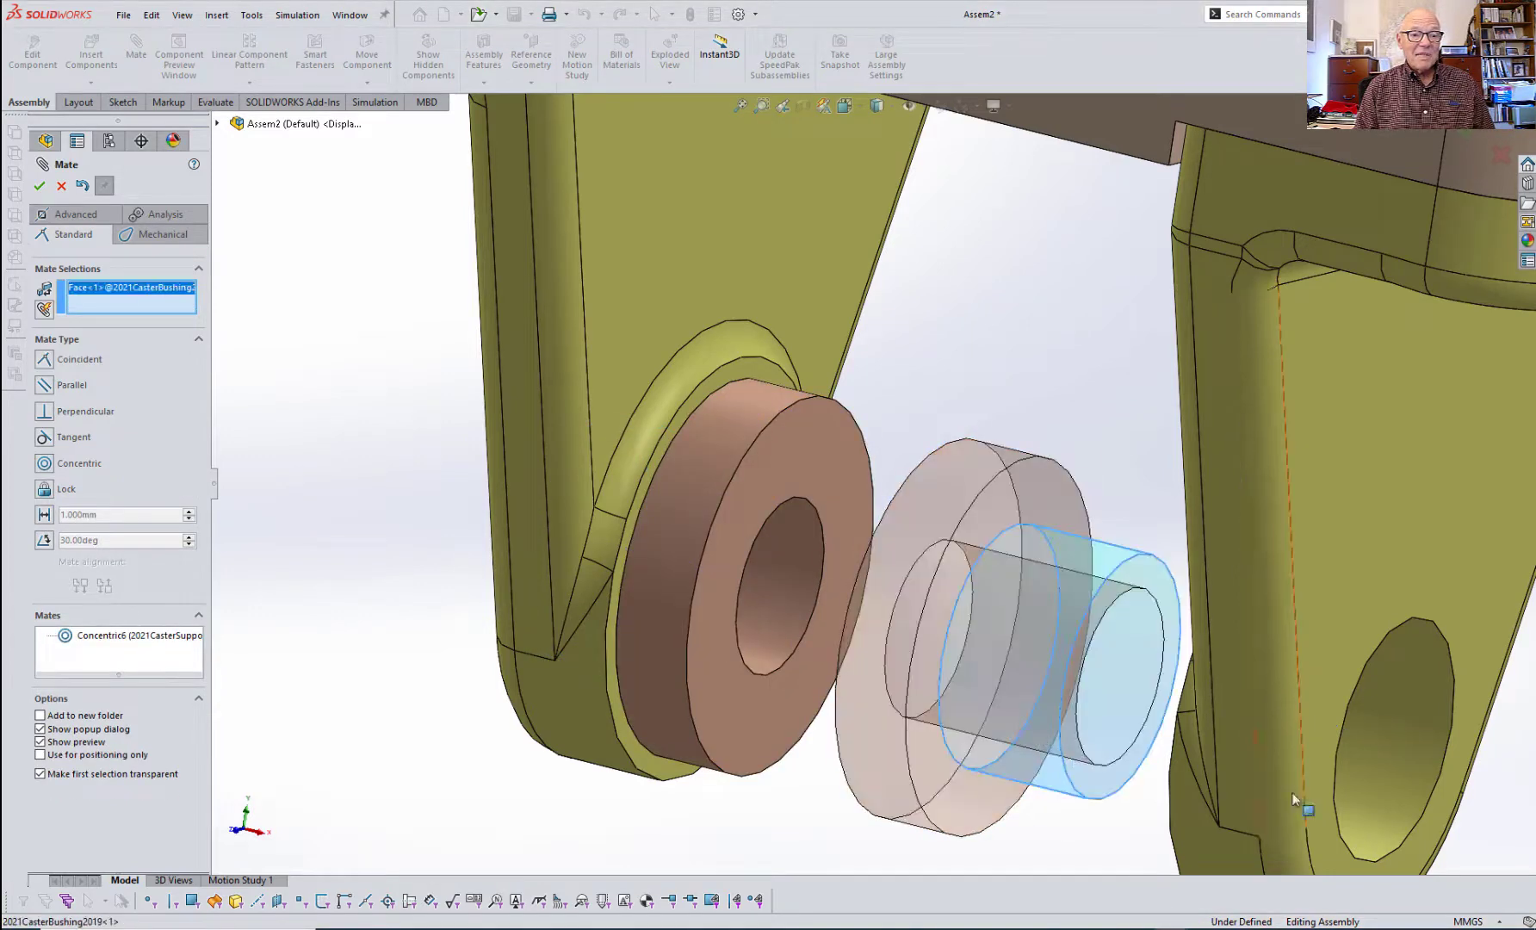
{"action": "left_click", "coordinate": [1380, 767]}
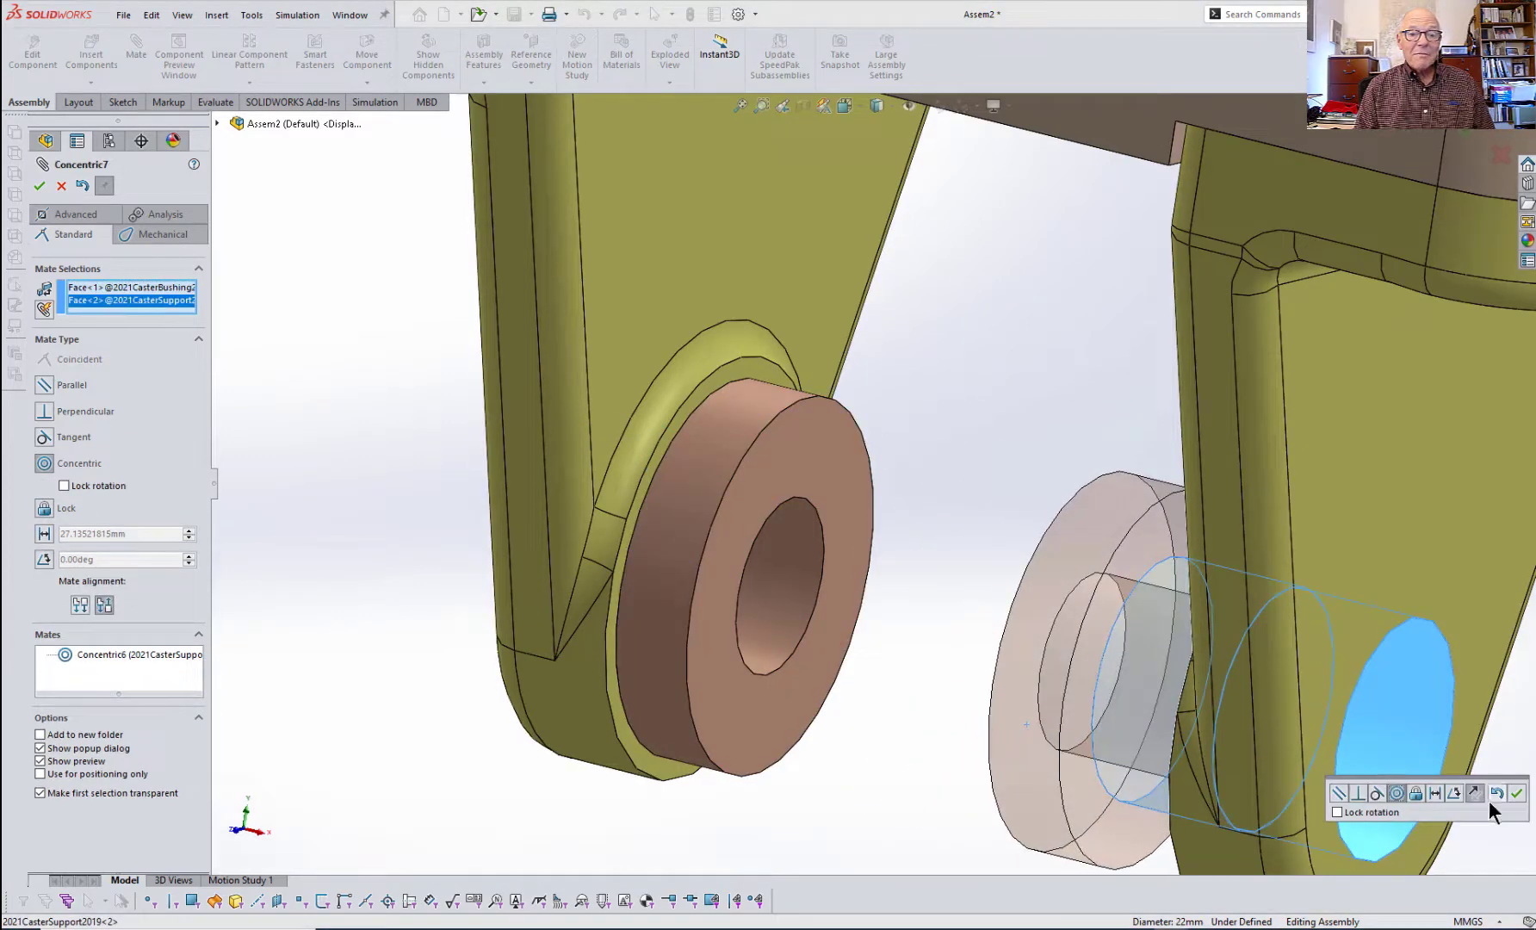
{"action": "left_click", "coordinate": [1517, 793]}
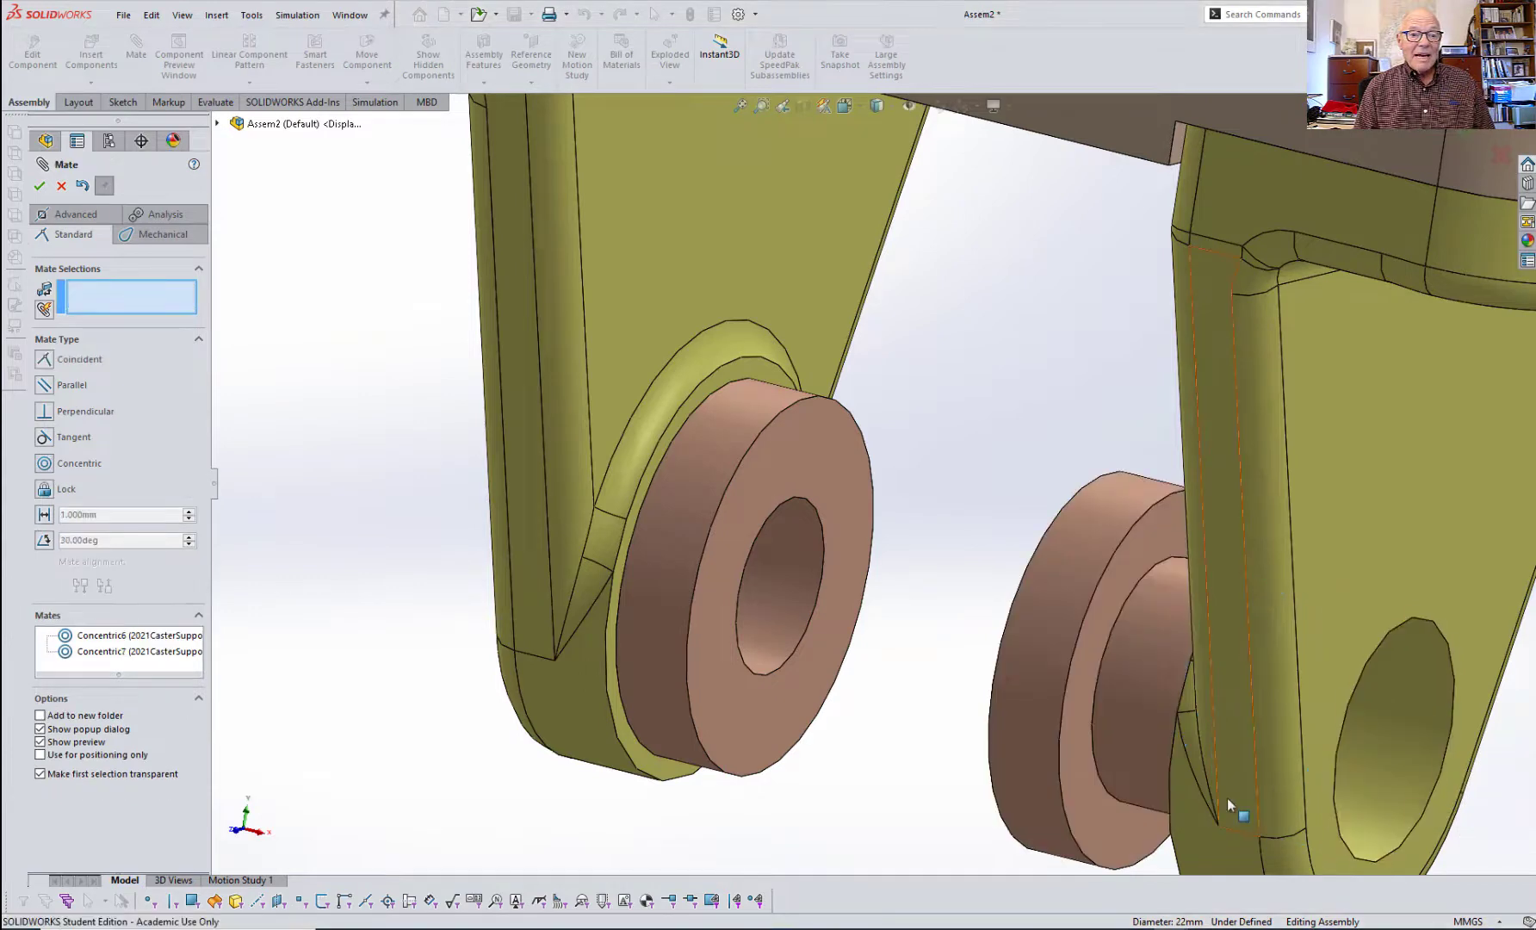
{"action": "scroll", "coordinate": [1226, 796], "scroll_direction": "down", "scroll_amount": 2}
{"action": "left_click", "coordinate": [1067, 807]}
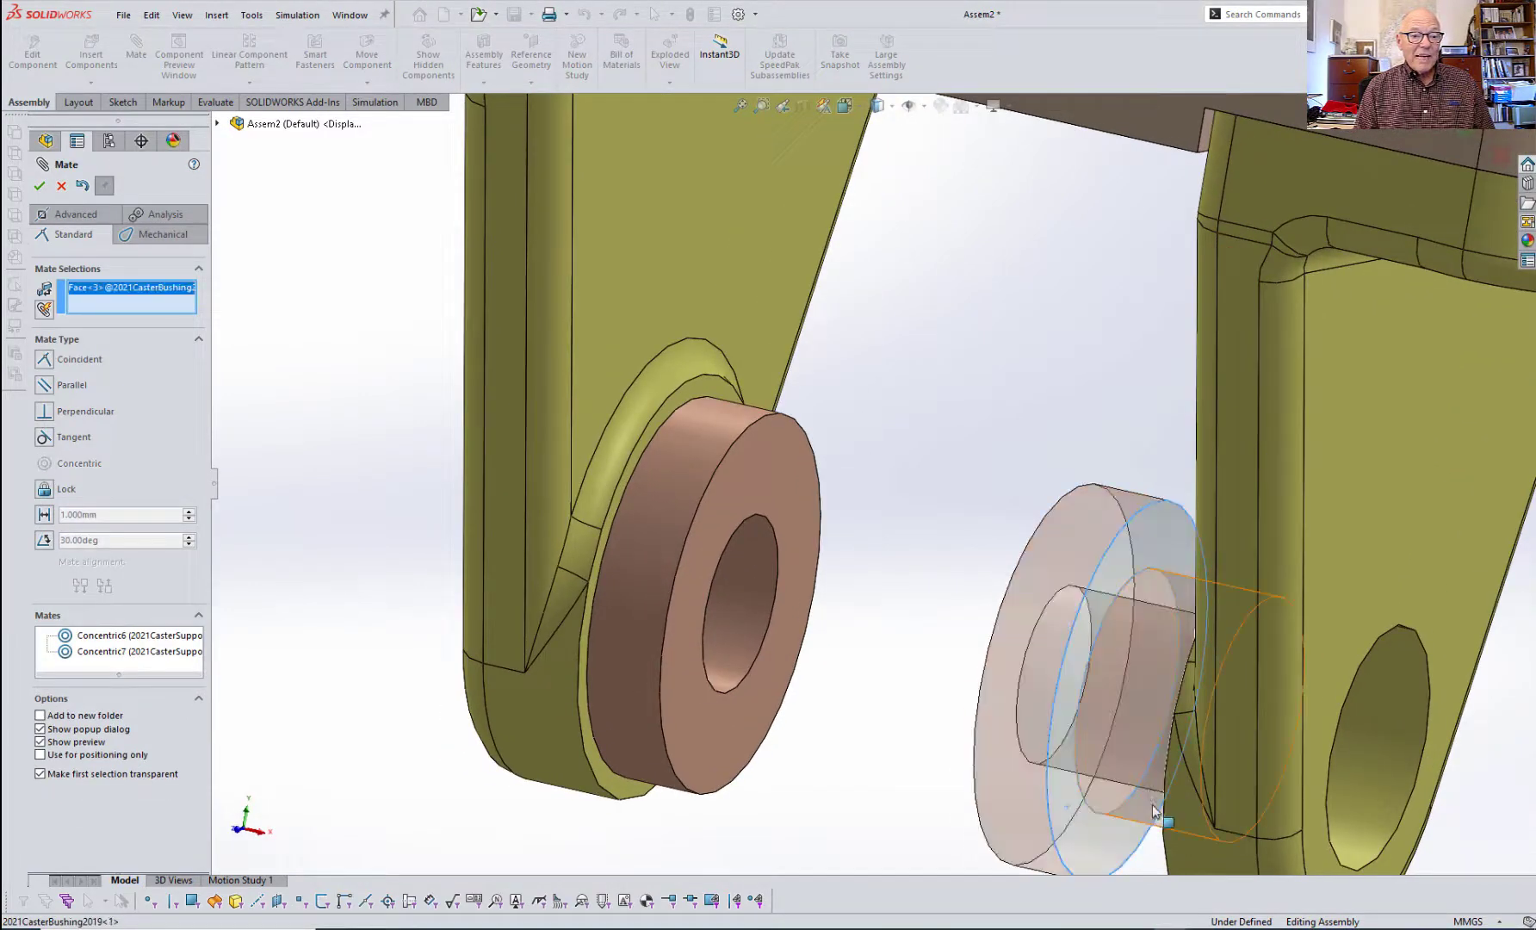
{"action": "scroll", "coordinate": [1120, 801], "scroll_direction": "up", "scroll_amount": 5}
{"action": "middle_click_drag", "start_coordinate": [1159, 799], "coordinate": [1259, 810]}
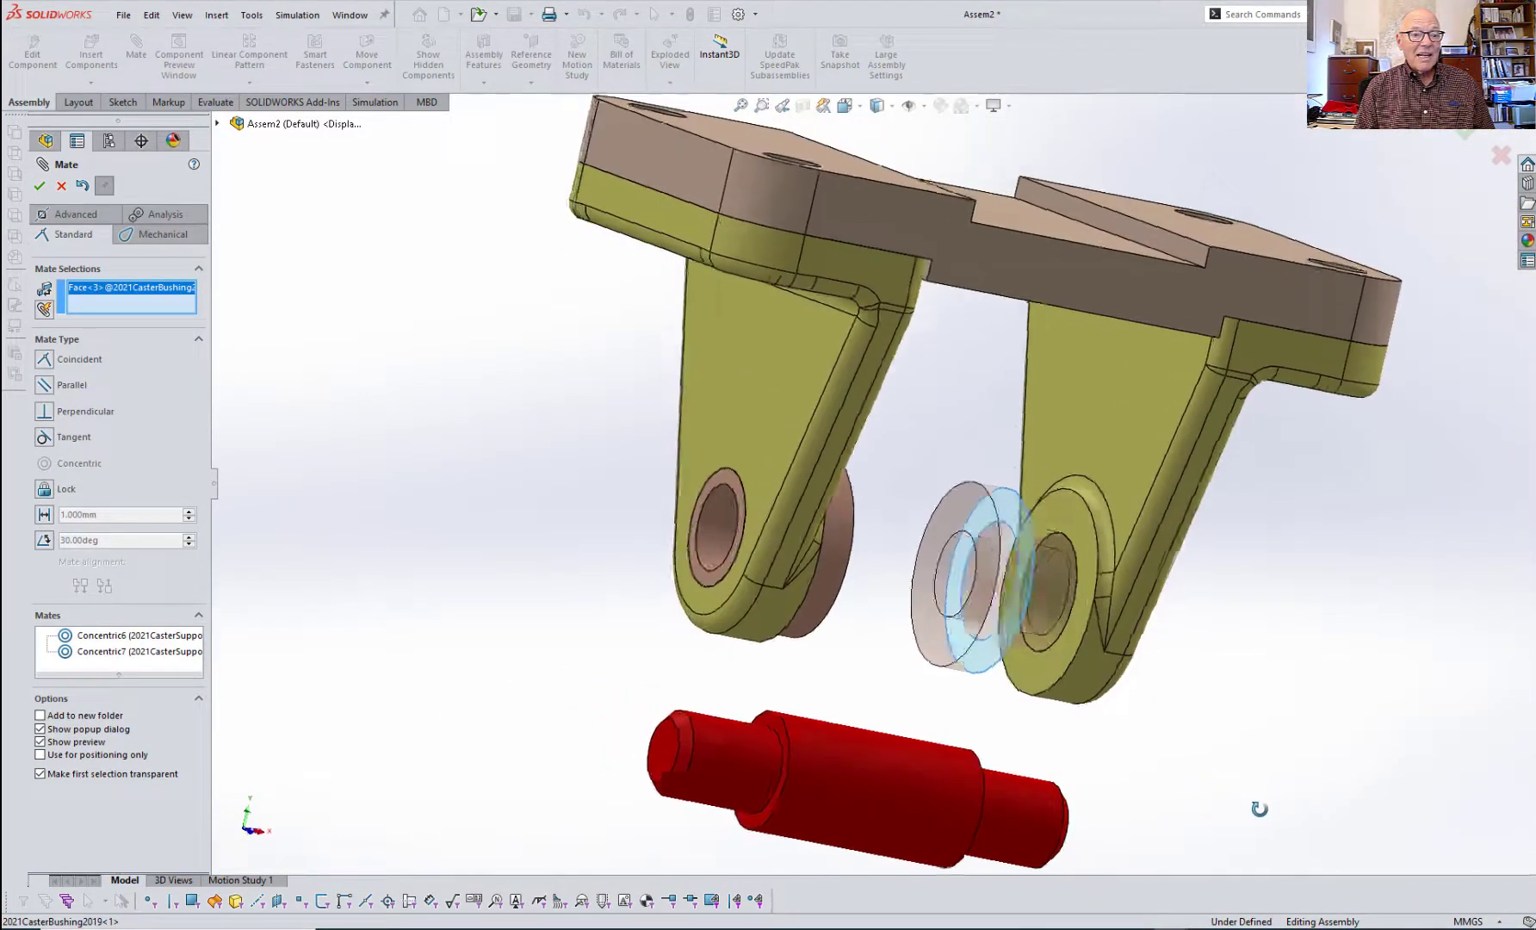
{"action": "left_click", "coordinate": [1056, 670]}
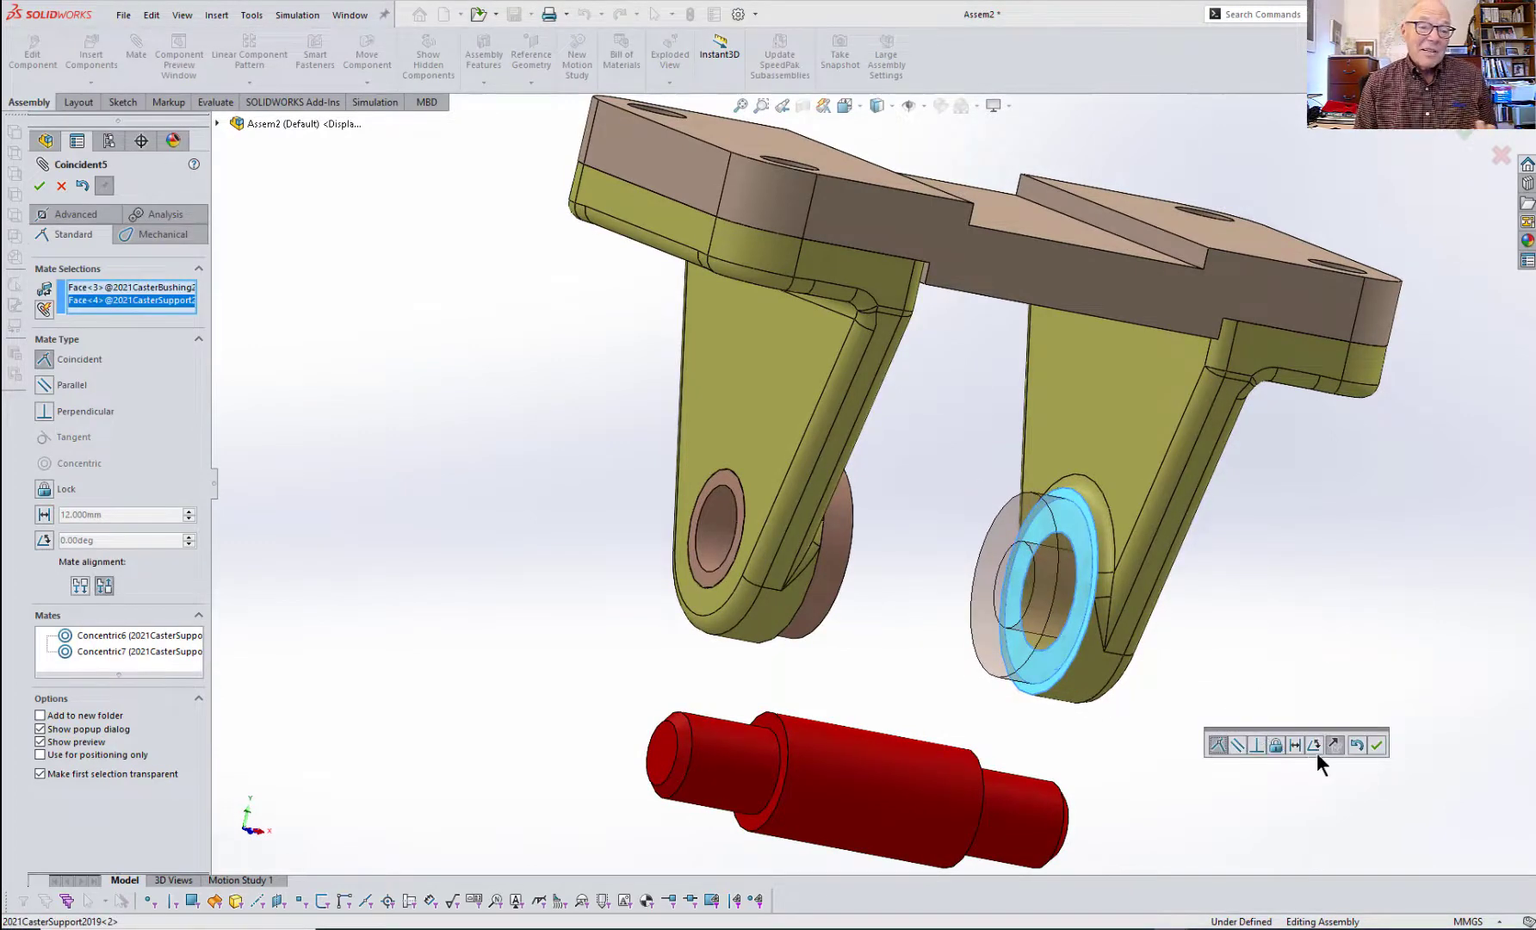
{"action": "left_click", "coordinate": [1377, 746]}
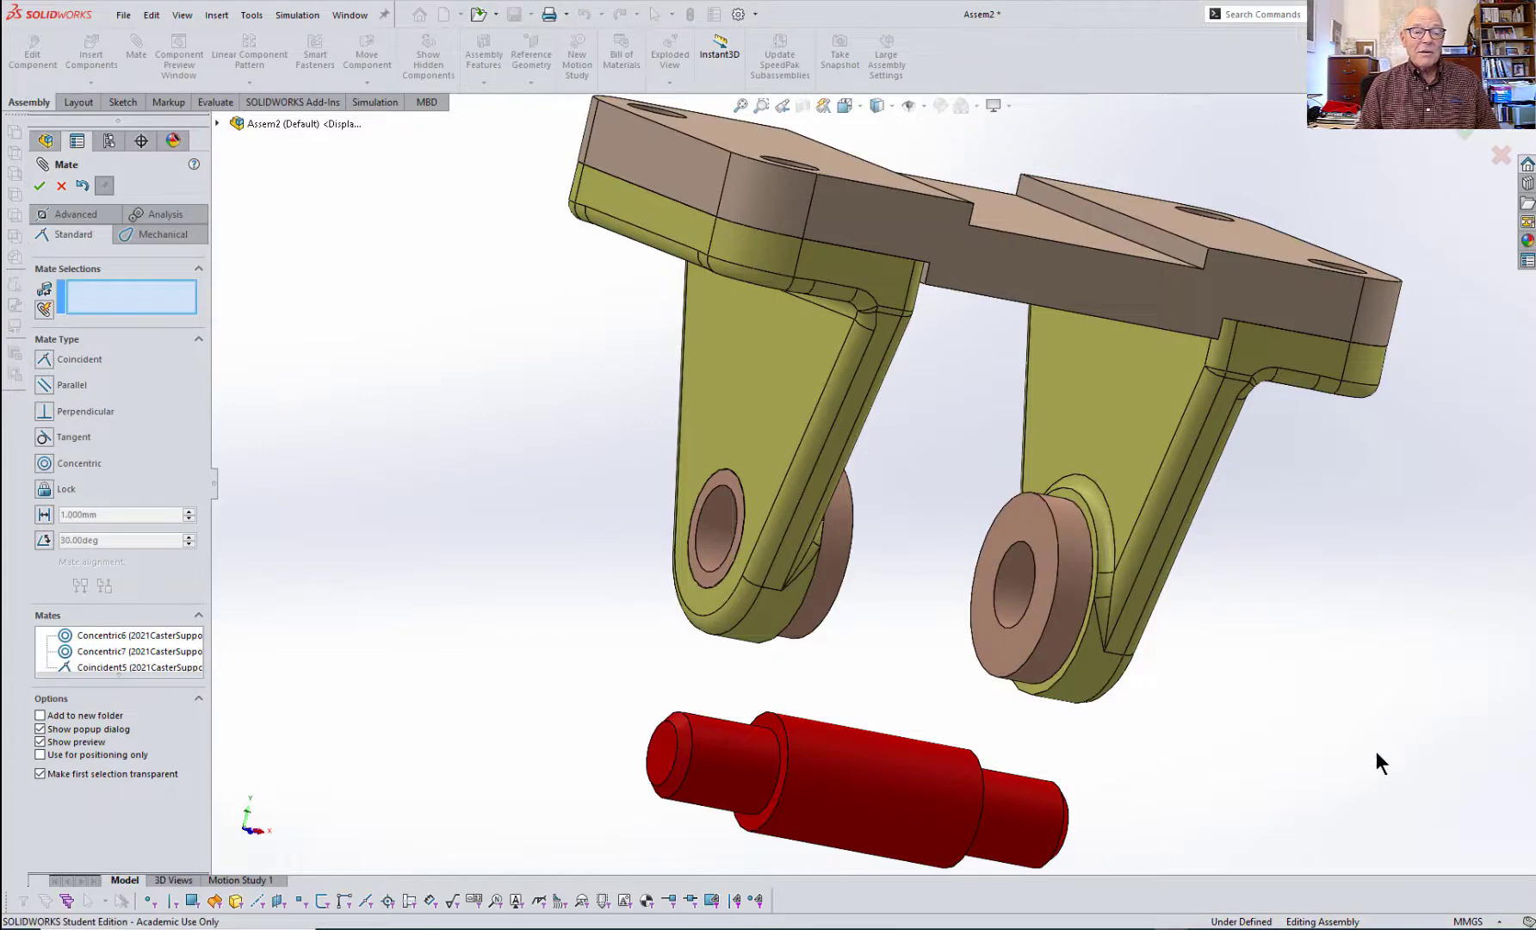
- Add a concentric mate between the axle's stepped end and the axis of the bushing in the second support
{"action": "middle_click_drag", "start_coordinate": [1207, 770], "coordinate": [1052, 765]}
{"action": "left_click", "coordinate": [1024, 802]}
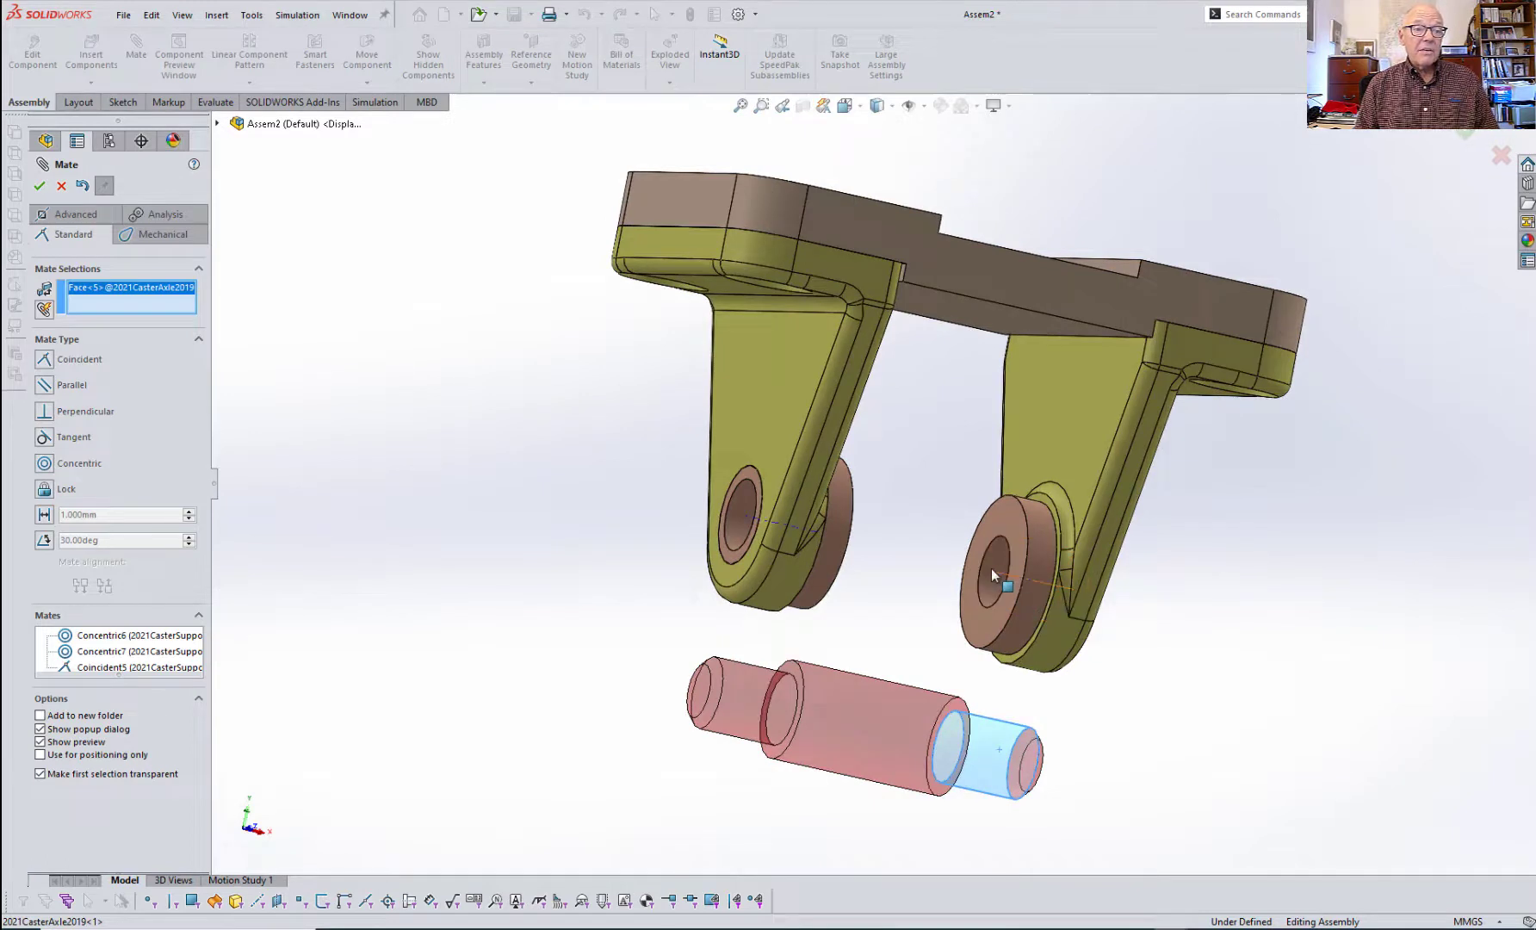
{"action": "left_click", "coordinate": [991, 569]}
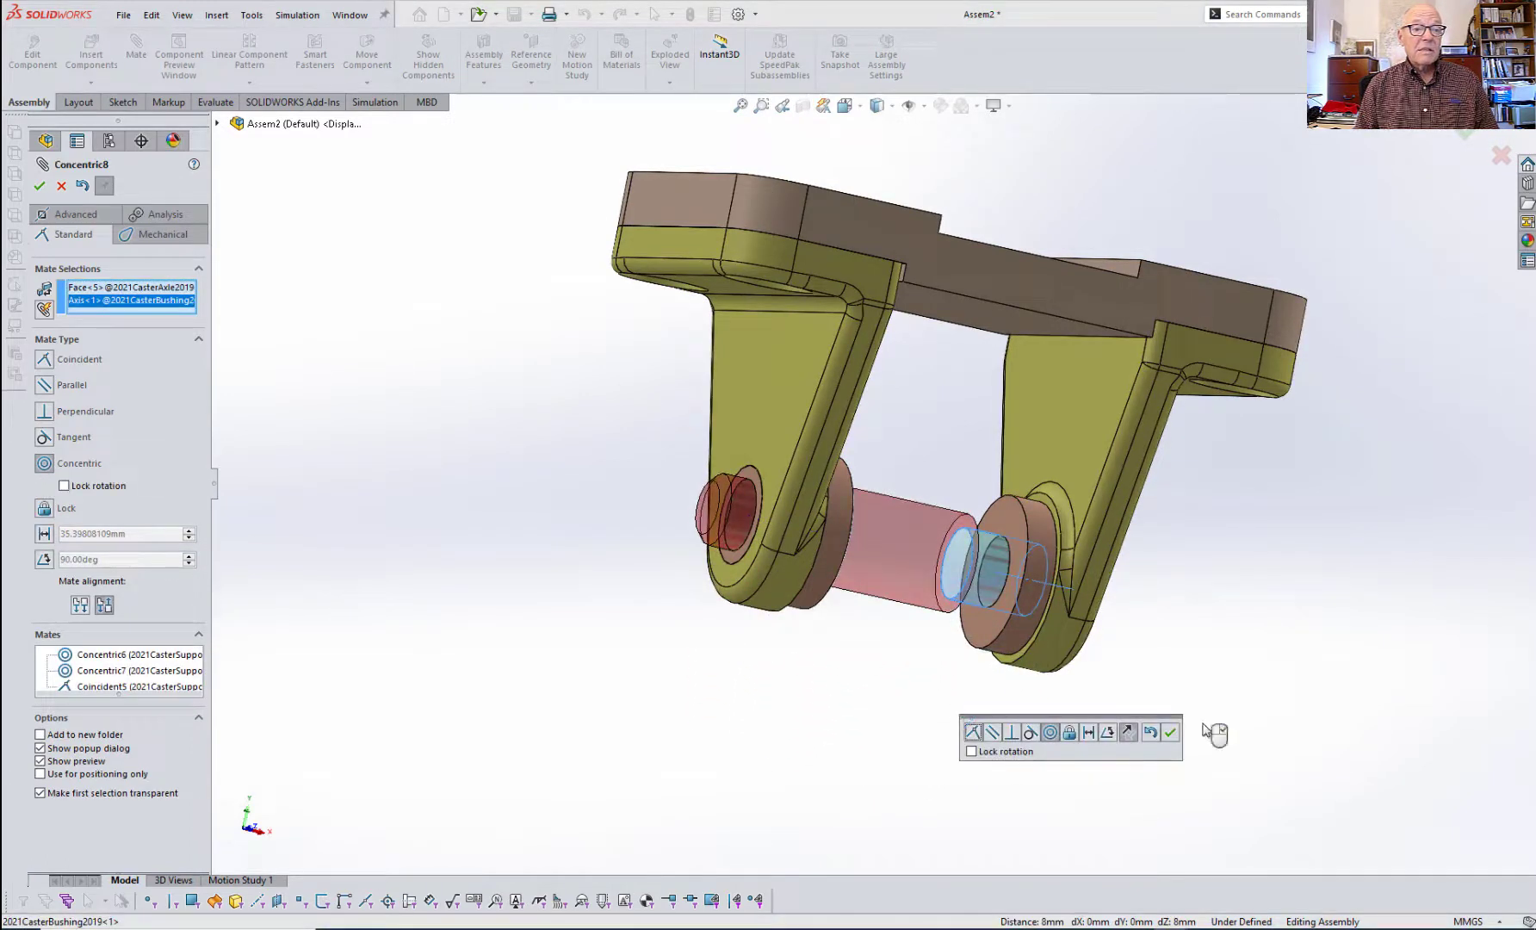
{"action": "left_click", "coordinate": [1170, 732]}
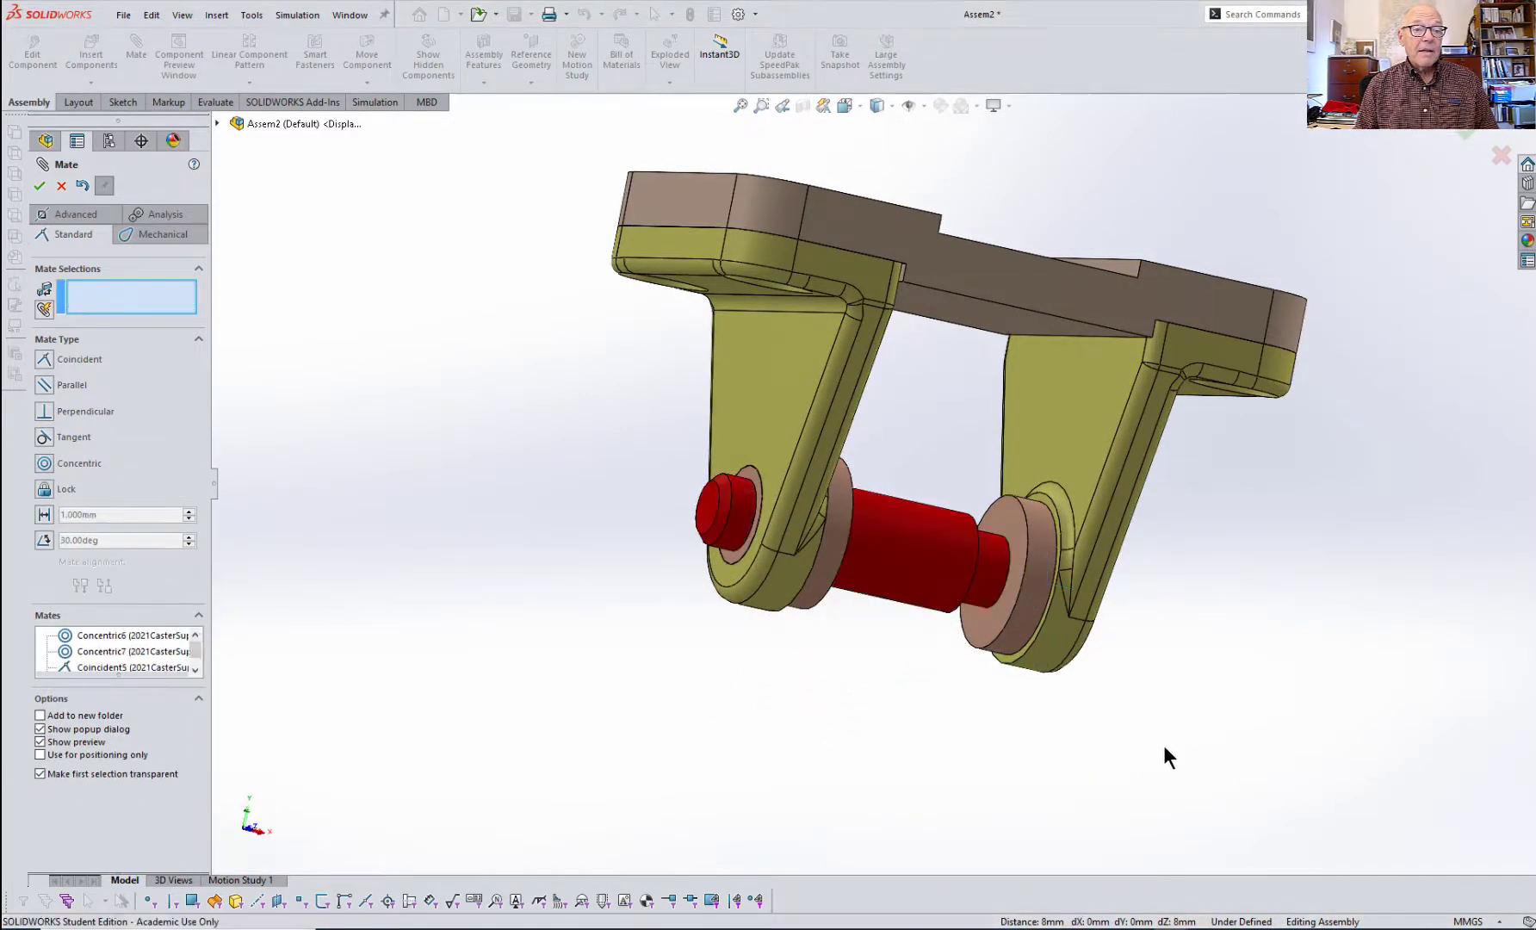
- In the front view, slide the axle along its axis to roughly centre it between the bushings, and finish mating
{"action": "key", "text": "space"}
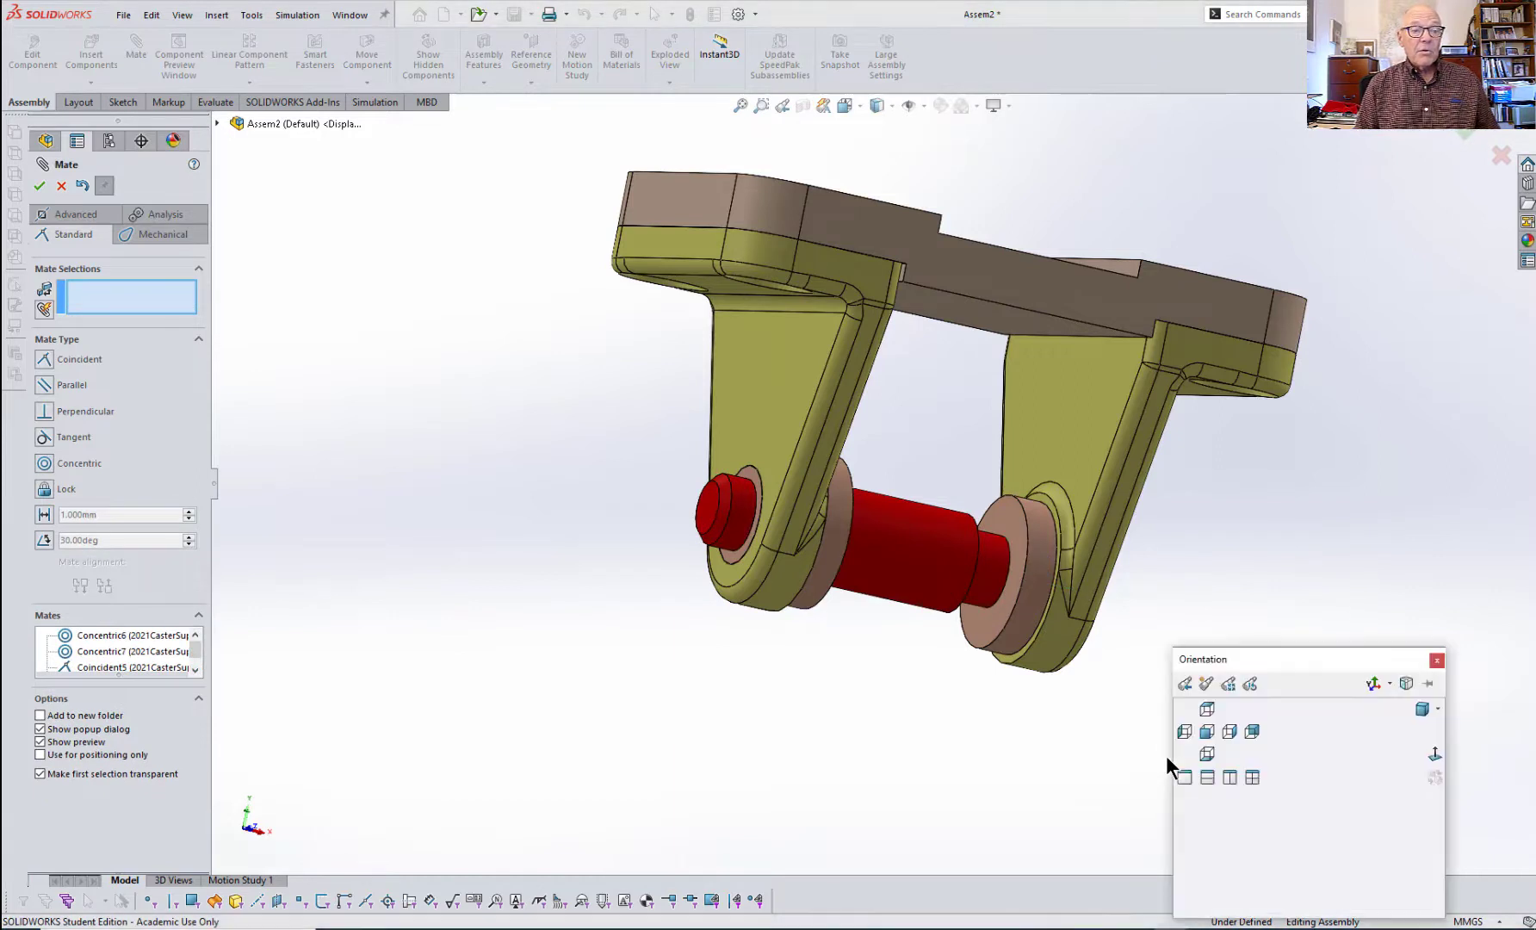
{"action": "left_click", "coordinate": [1213, 728]}
{"action": "left_click_drag", "start_coordinate": [796, 655], "coordinate": [866, 662]}
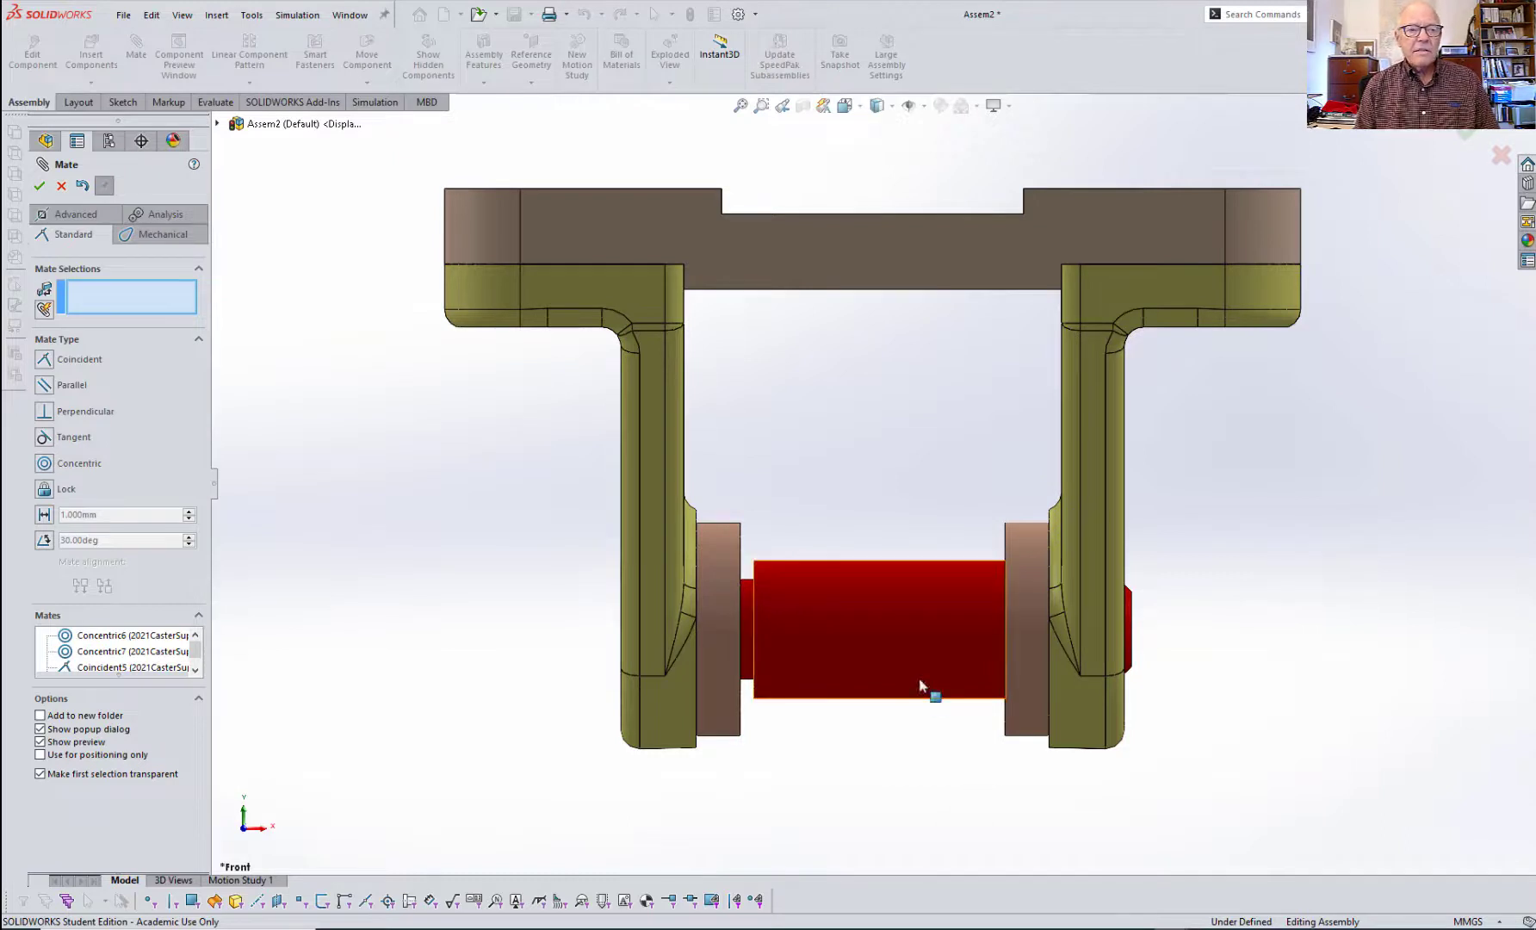
{"action": "left_click_drag", "start_coordinate": [909, 670], "coordinate": [917, 693]}
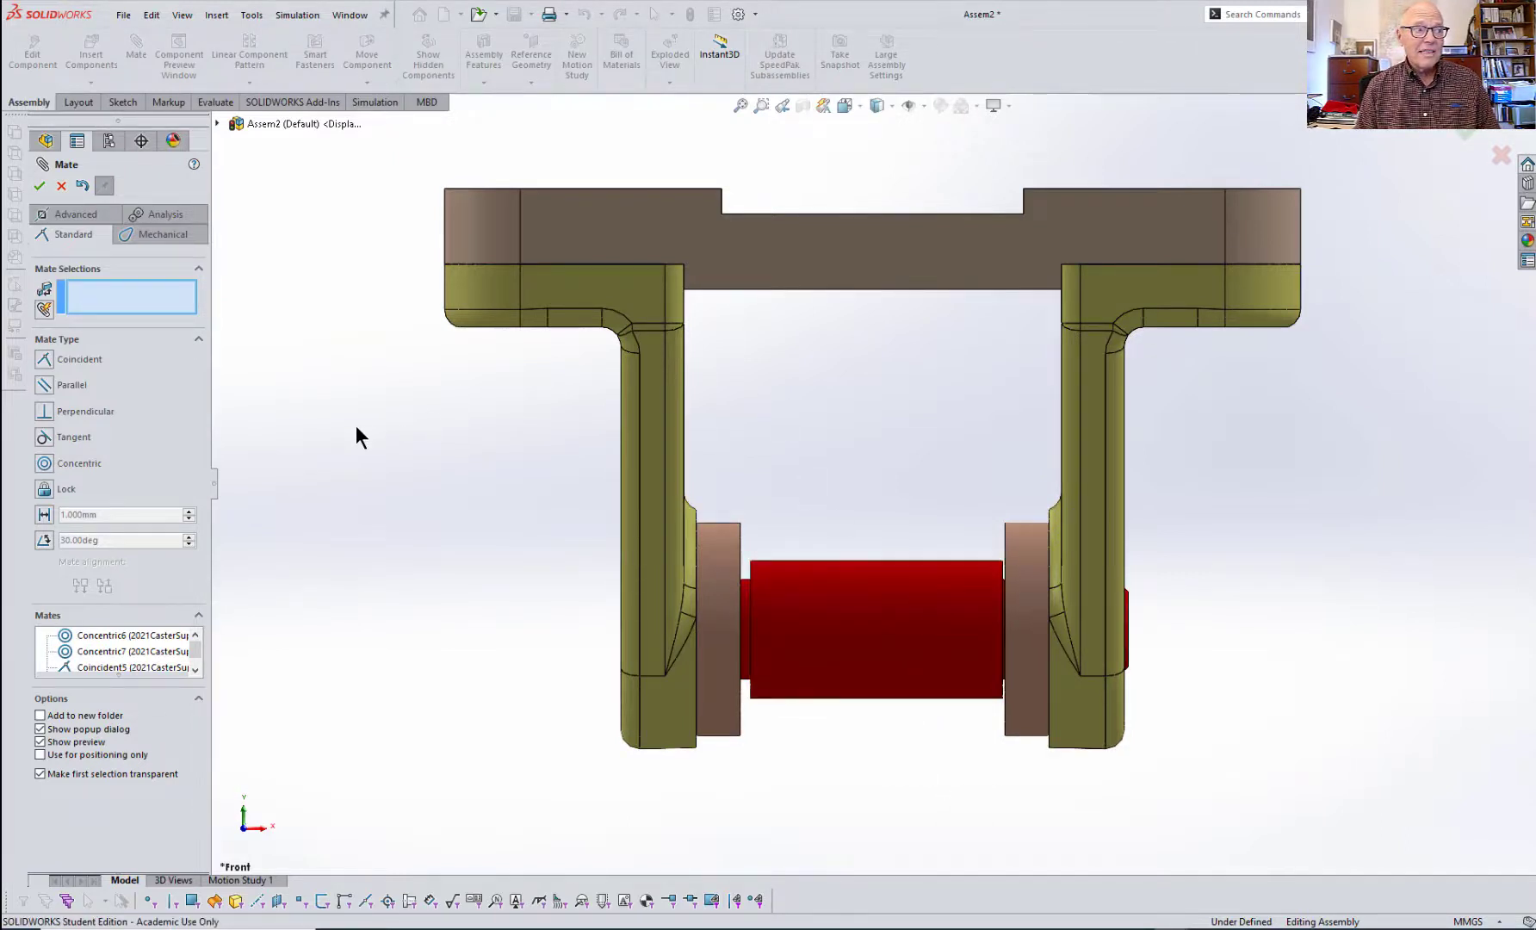
{"action": "left_click", "coordinate": [39, 186]}
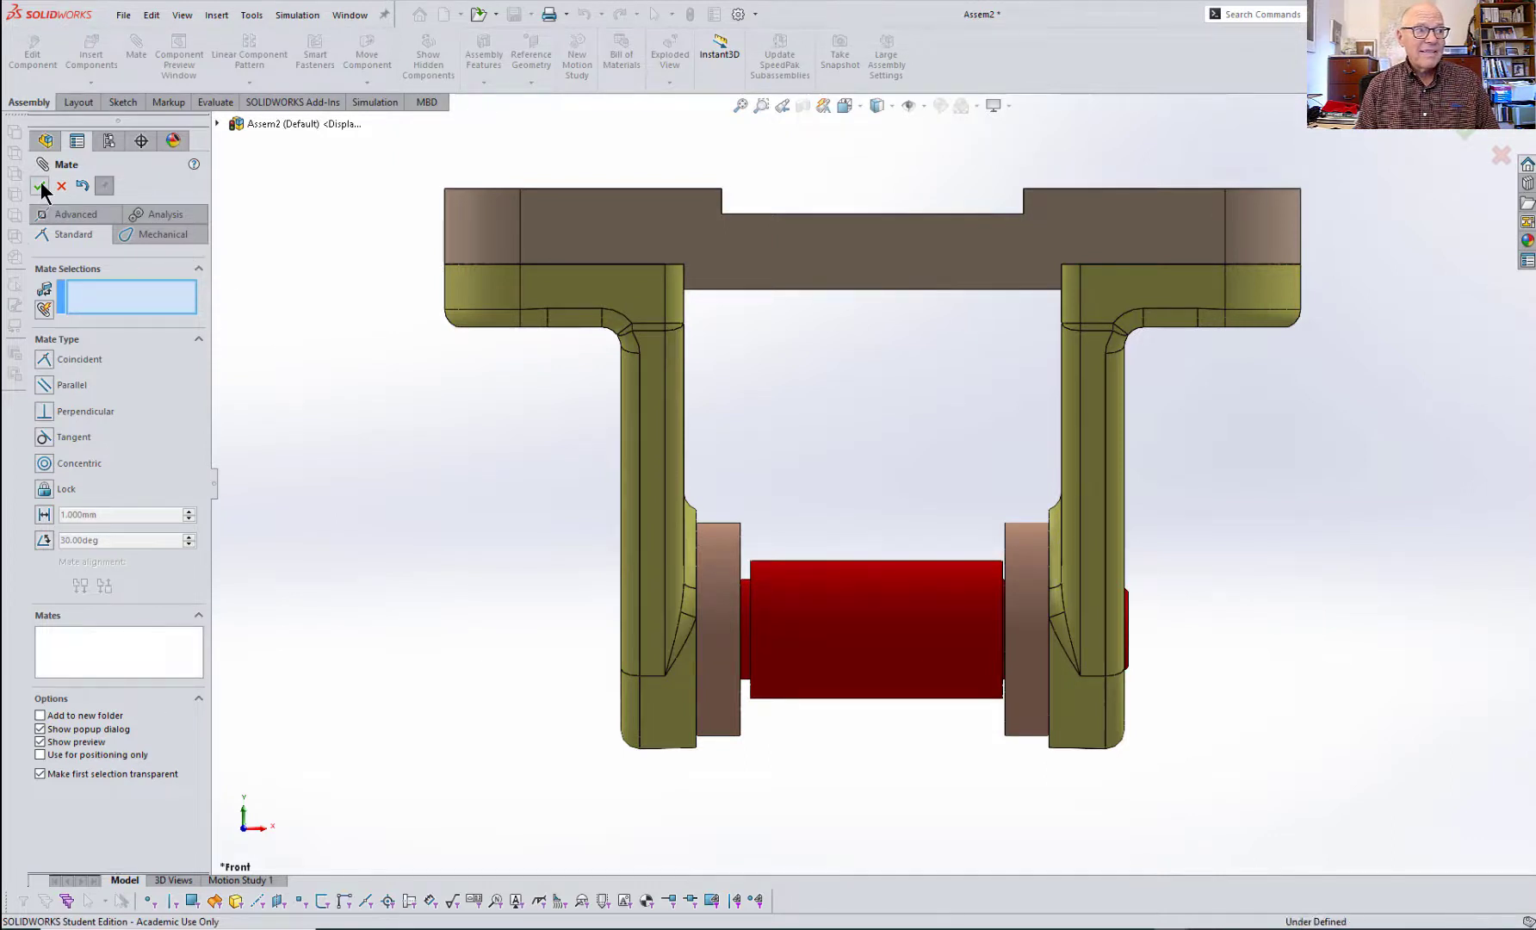
- Slide the axle along its axis out through the second support and view the whole assembly
{"action": "key", "text": "ctrl+z"}
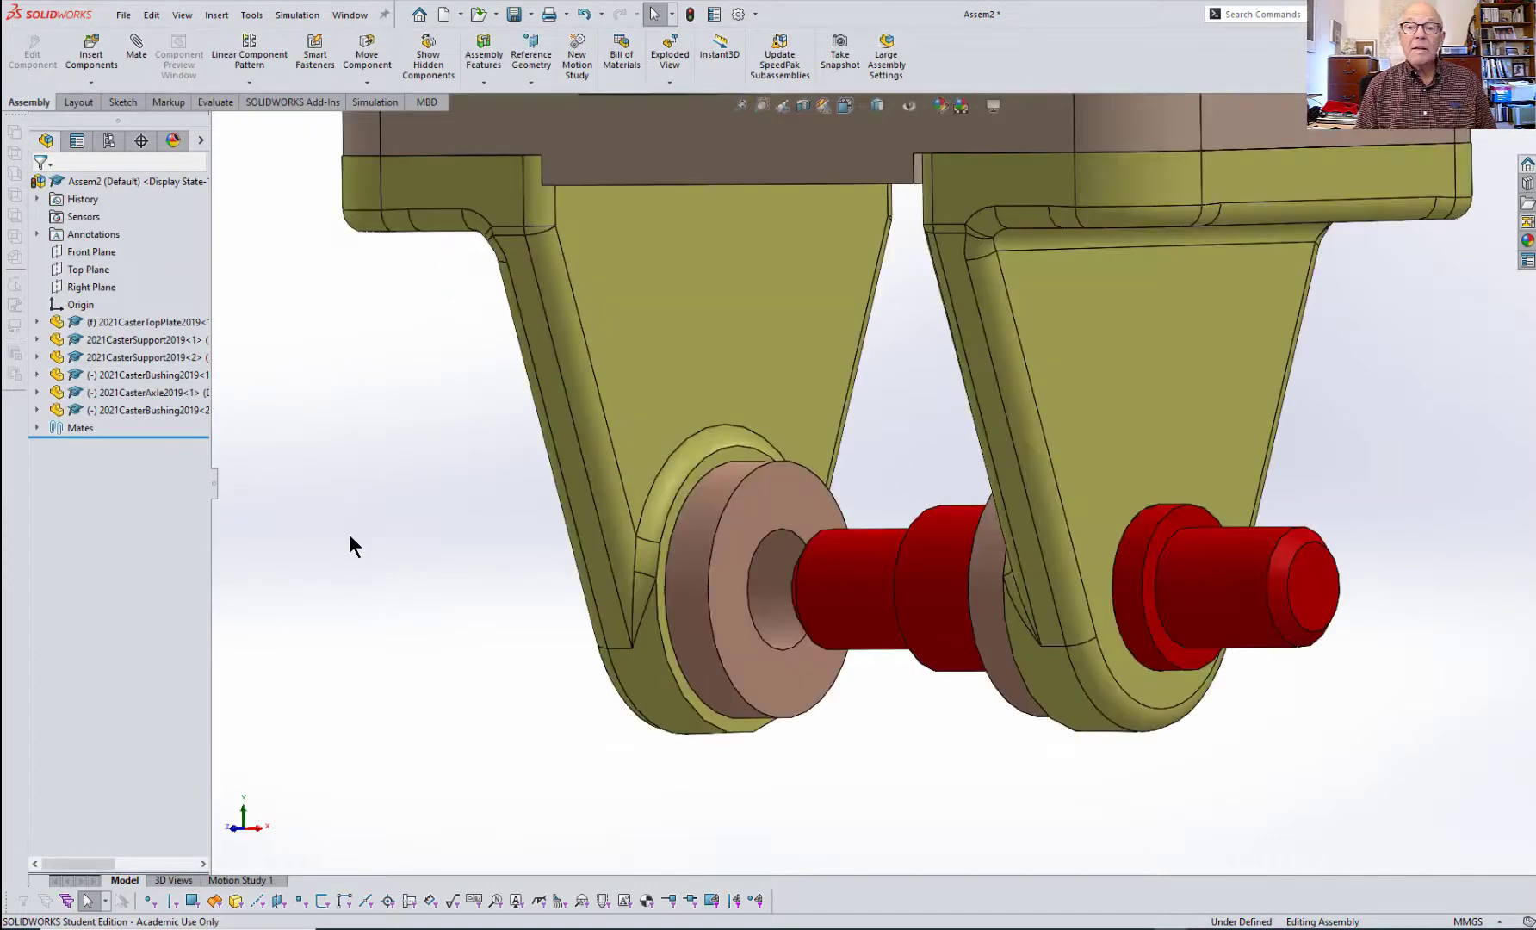
{"action": "middle_click_drag", "start_coordinate": [349, 536], "coordinate": [465, 570]}
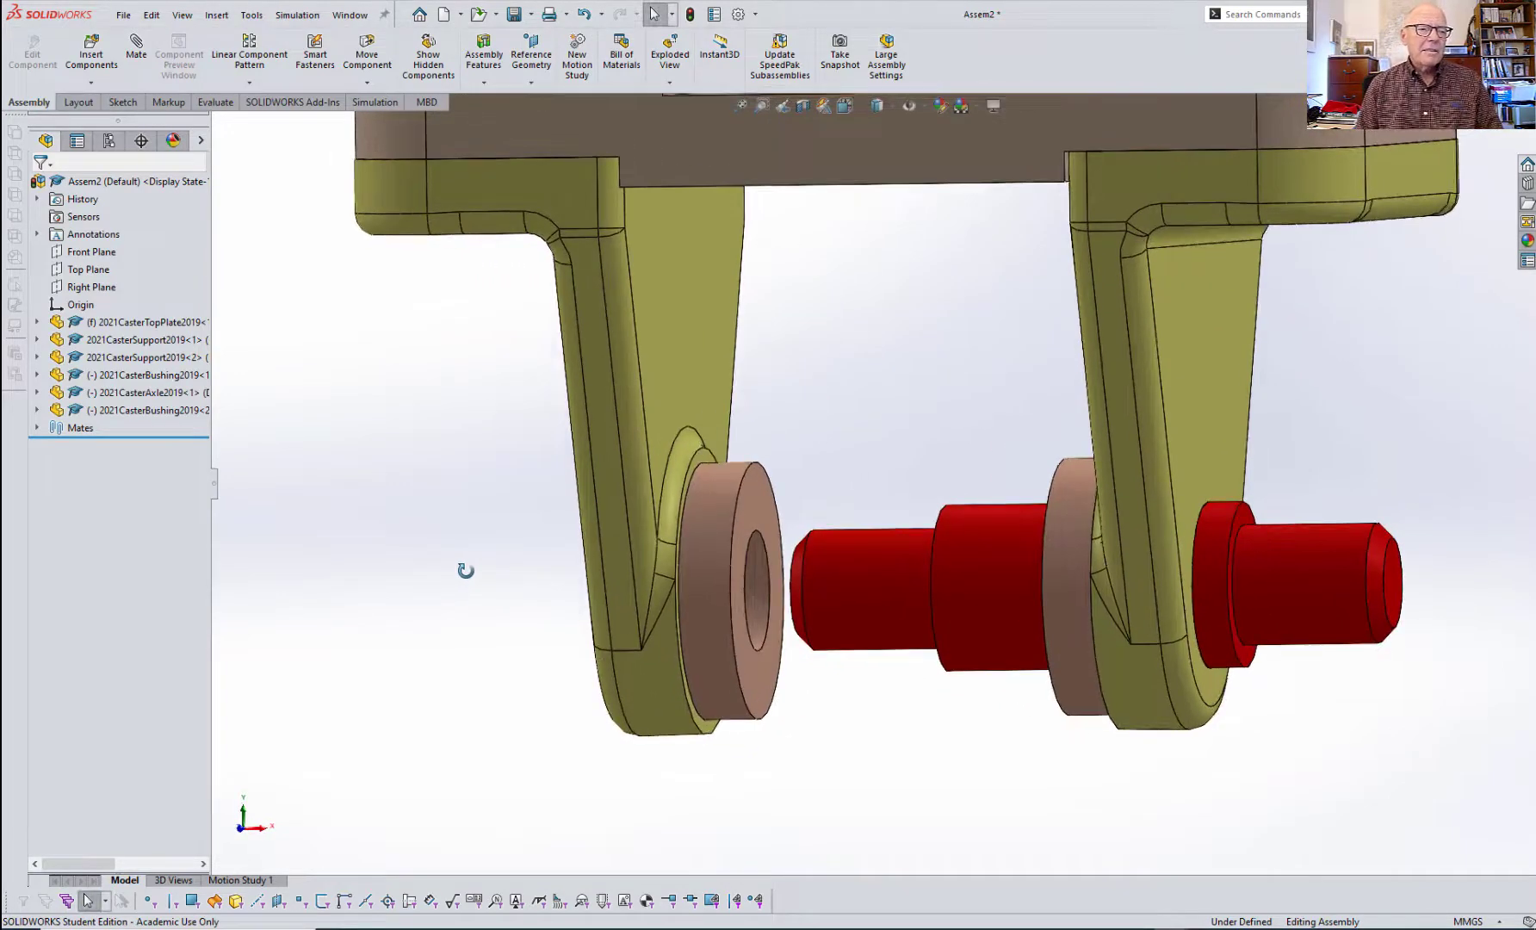
{"action": "key", "text": "f"}
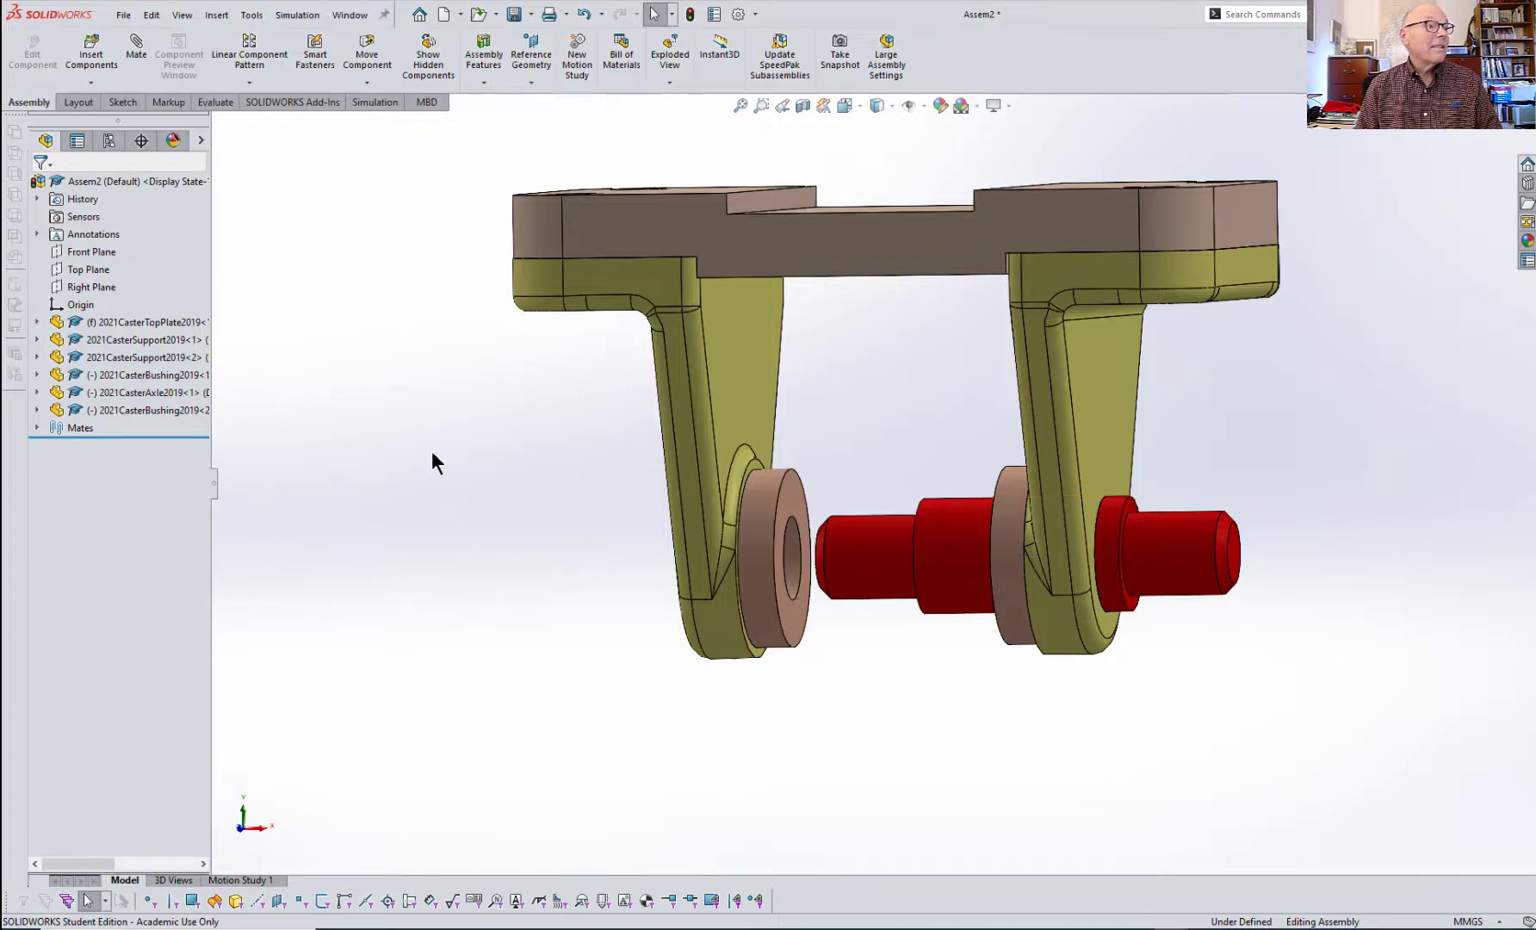
- Centre the axle with a coincident mate between the top plate's Right plane and the axle's Right plane, and check it from the front
{"action": "left_click", "coordinate": [136, 48]}
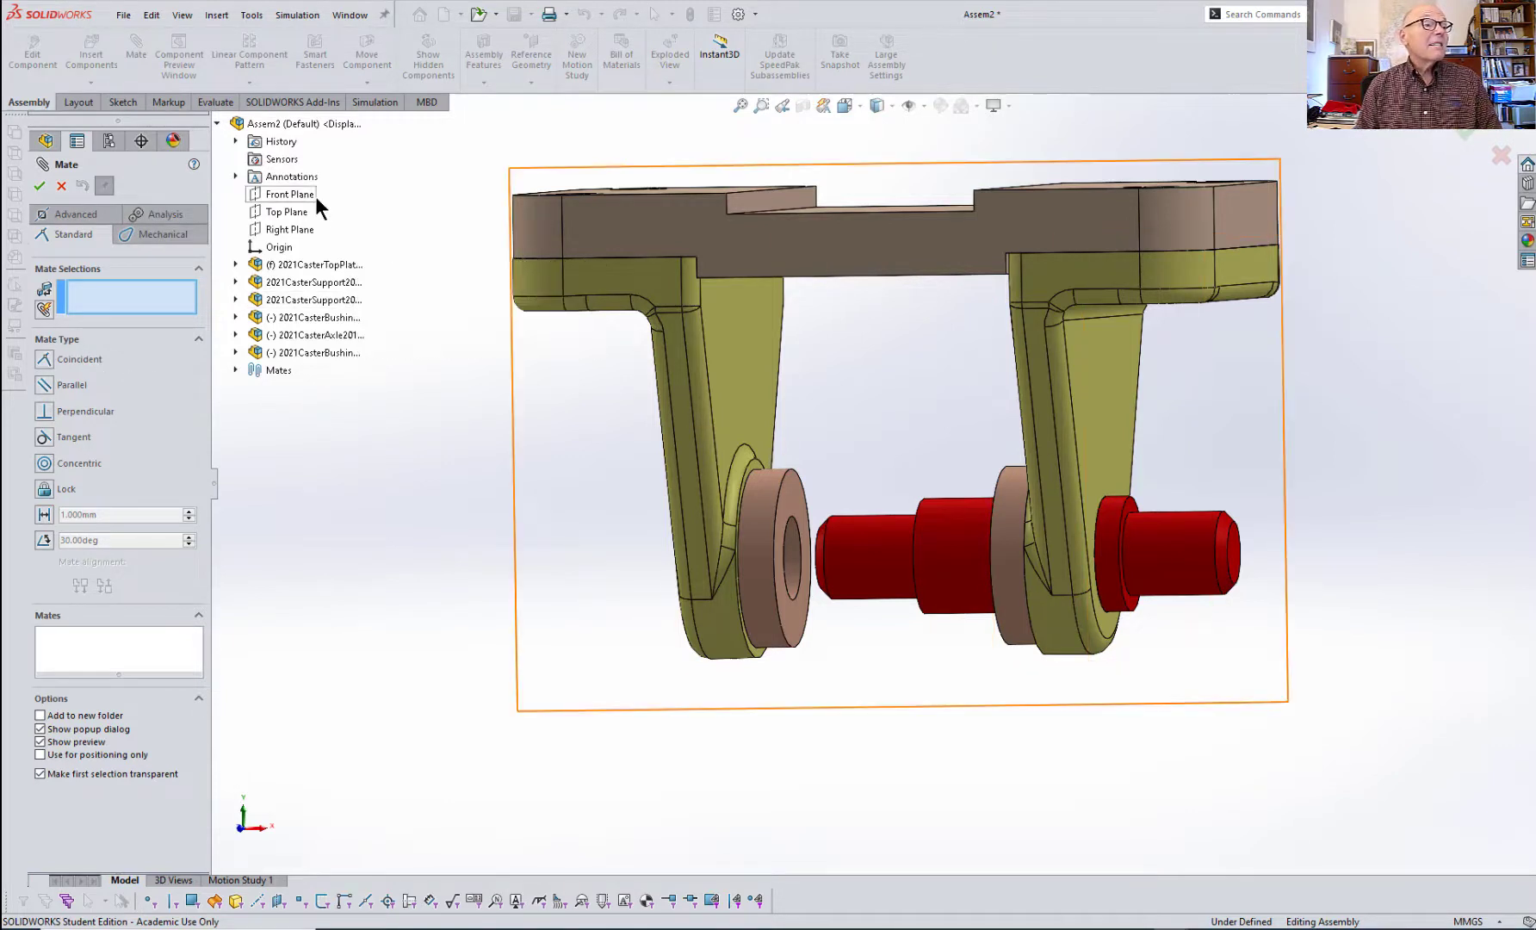
{"action": "left_click", "coordinate": [300, 230]}
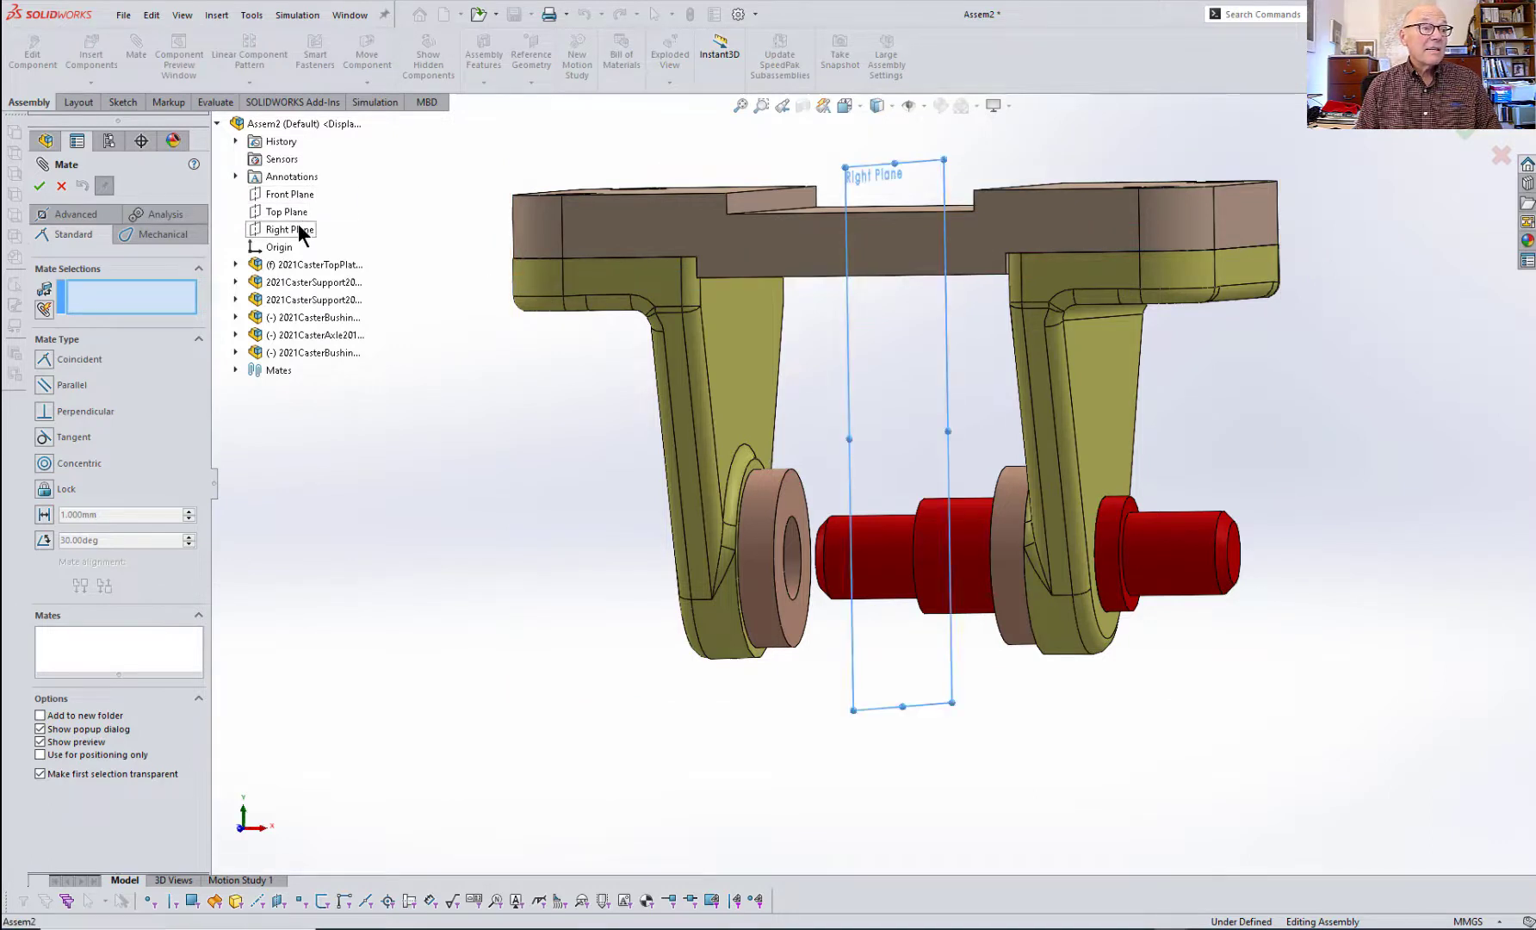
{"action": "left_click", "coordinate": [235, 264]}
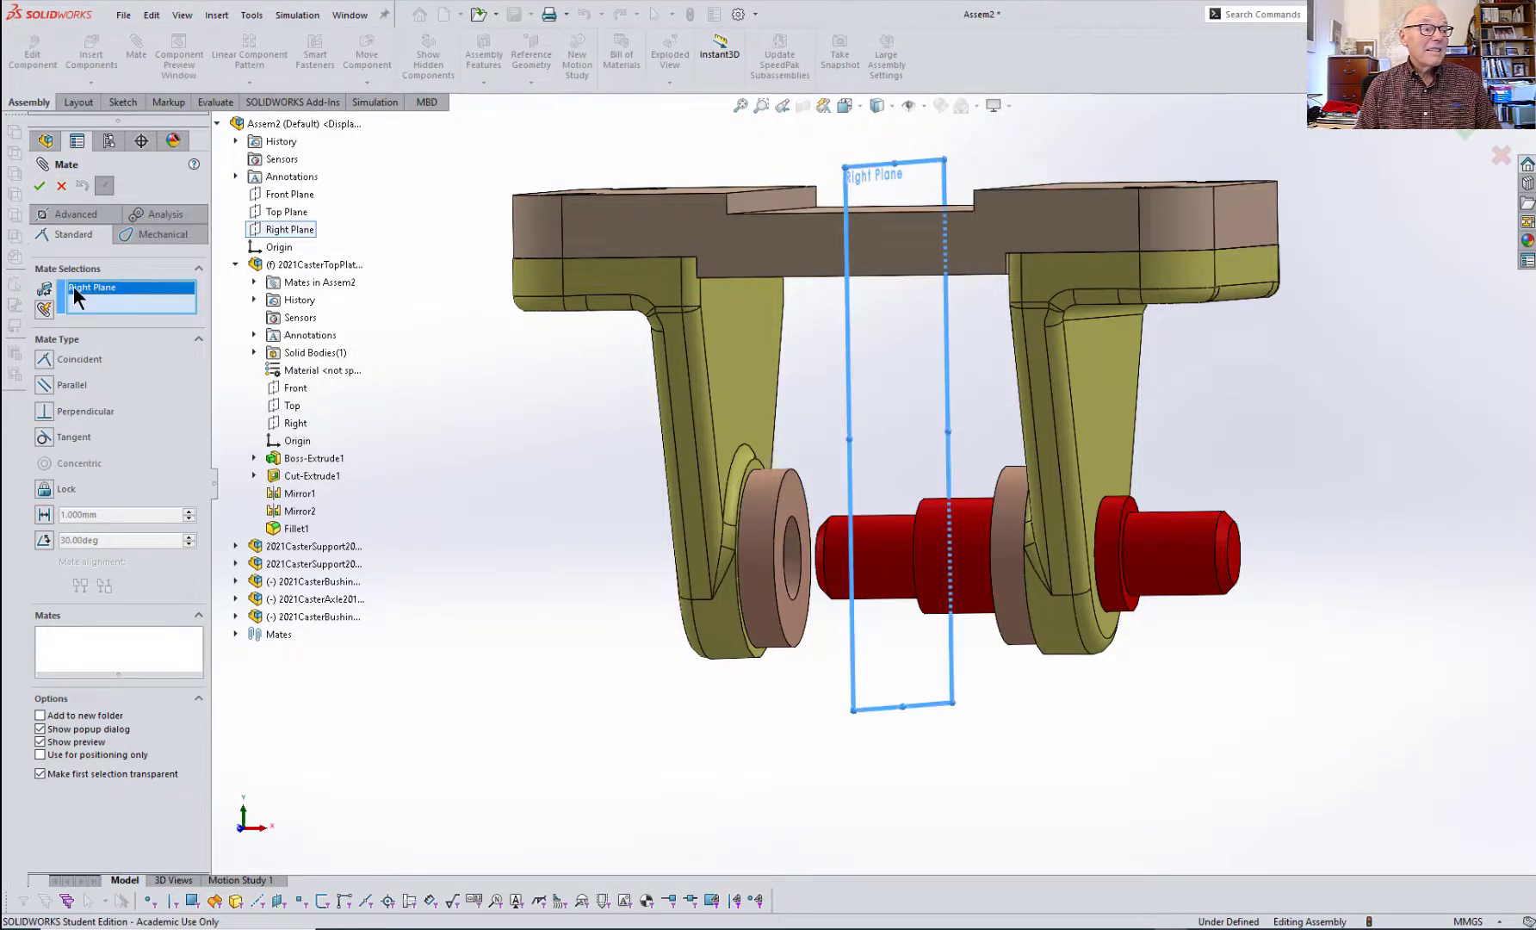
{"action": "key", "text": "Delete"}
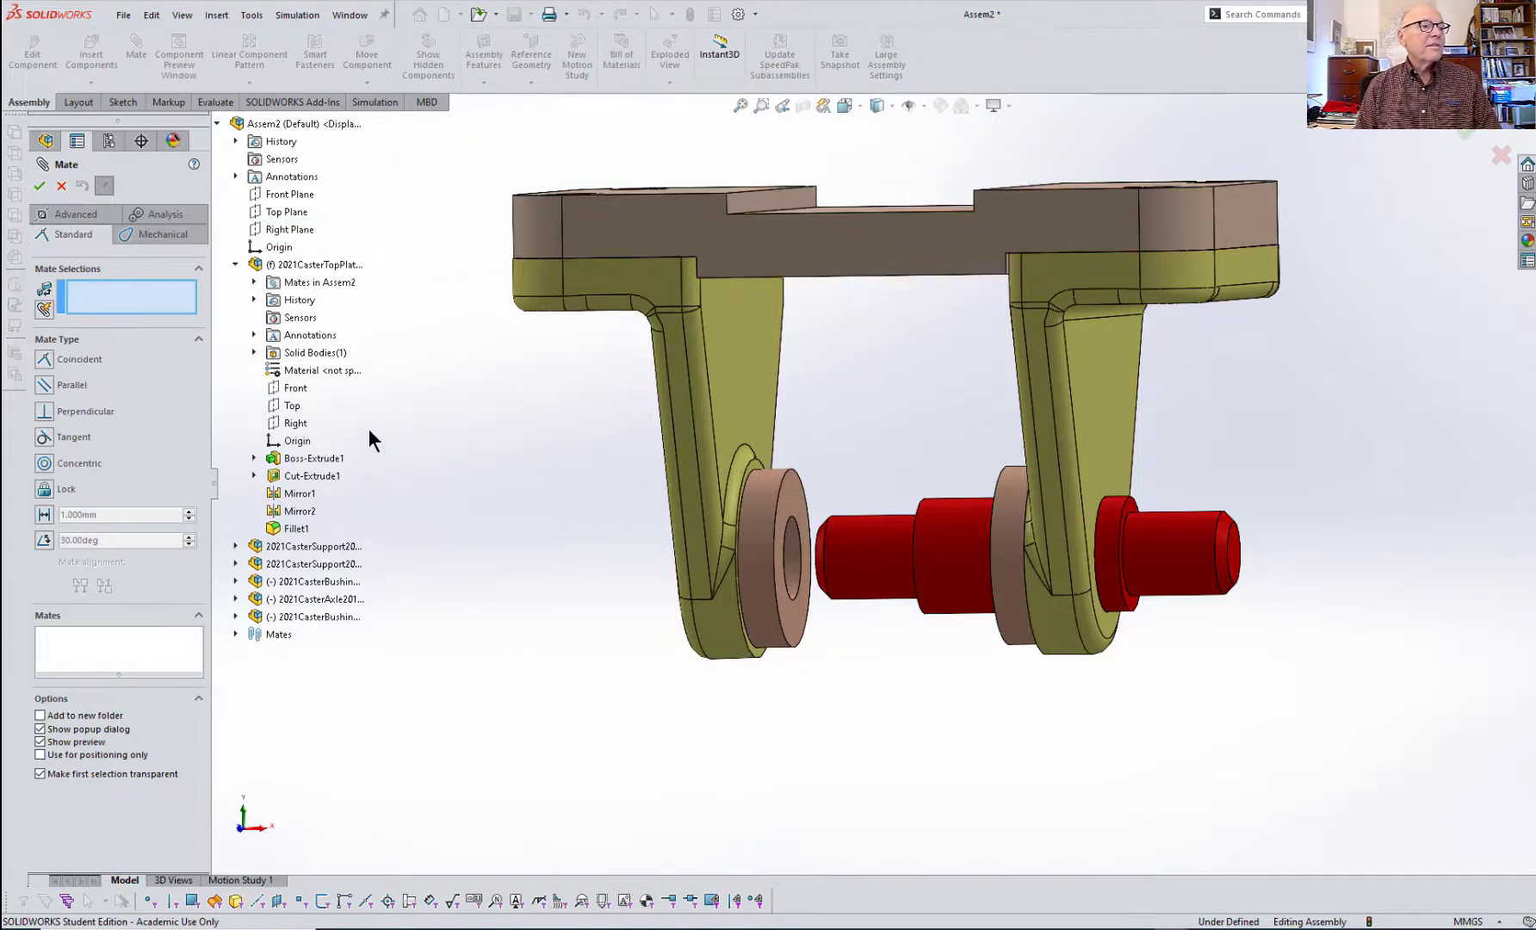
{"action": "left_click", "coordinate": [292, 424]}
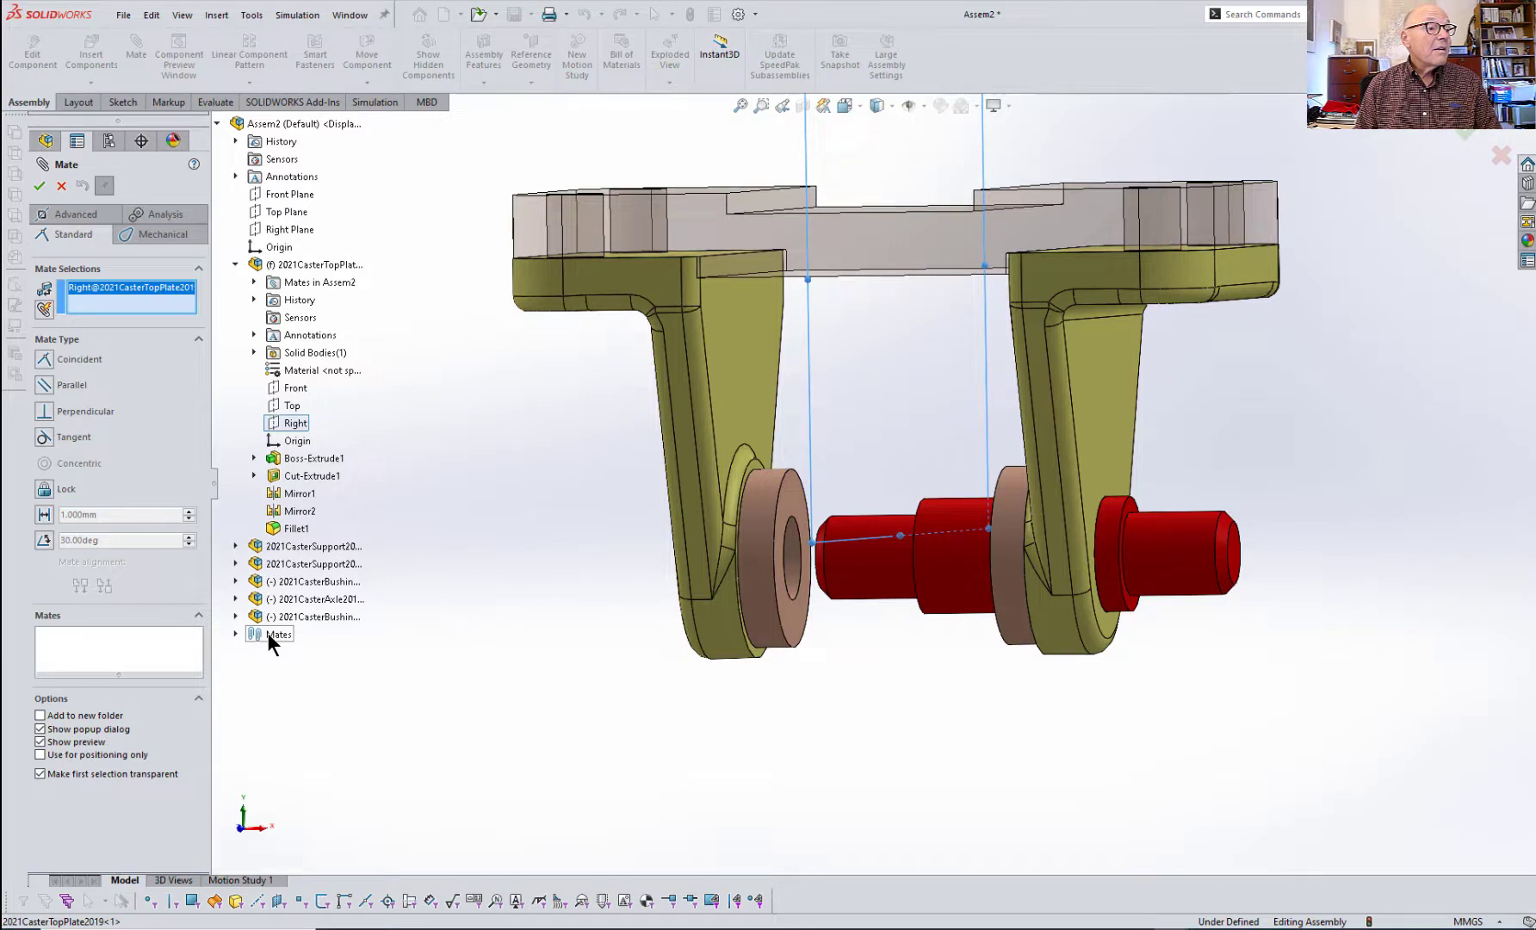
{"action": "left_click", "coordinate": [237, 600]}
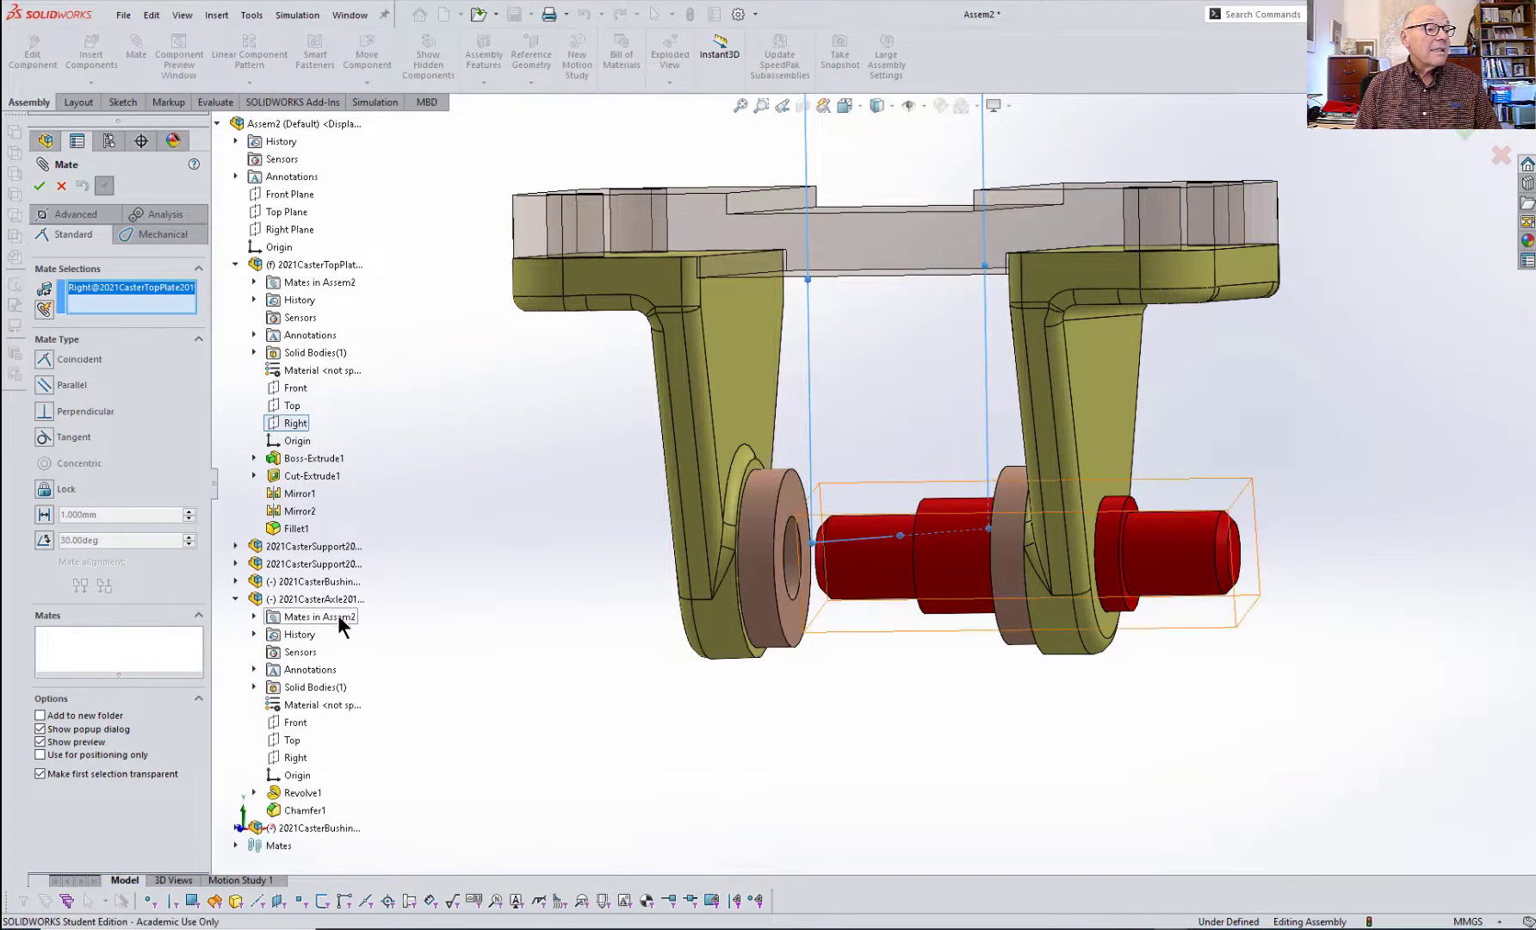
{"action": "left_click", "coordinate": [295, 758]}
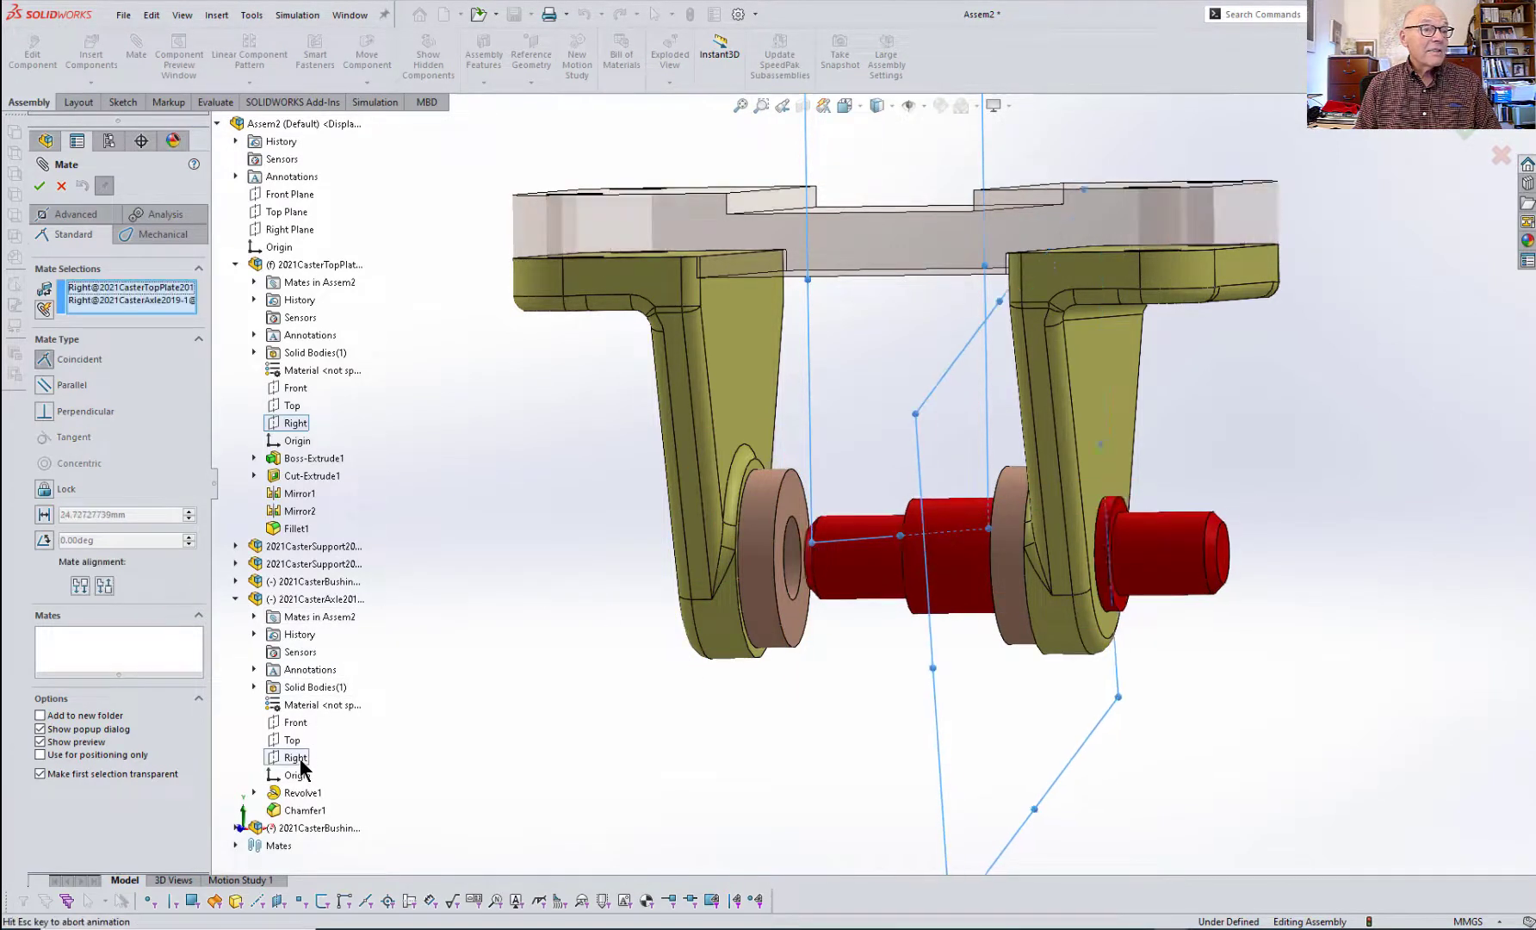
{"action": "left_click", "coordinate": [39, 185]}
{"action": "middle_click_drag", "start_coordinate": [500, 668], "coordinate": [570, 644]}
{"action": "key", "text": "space"}
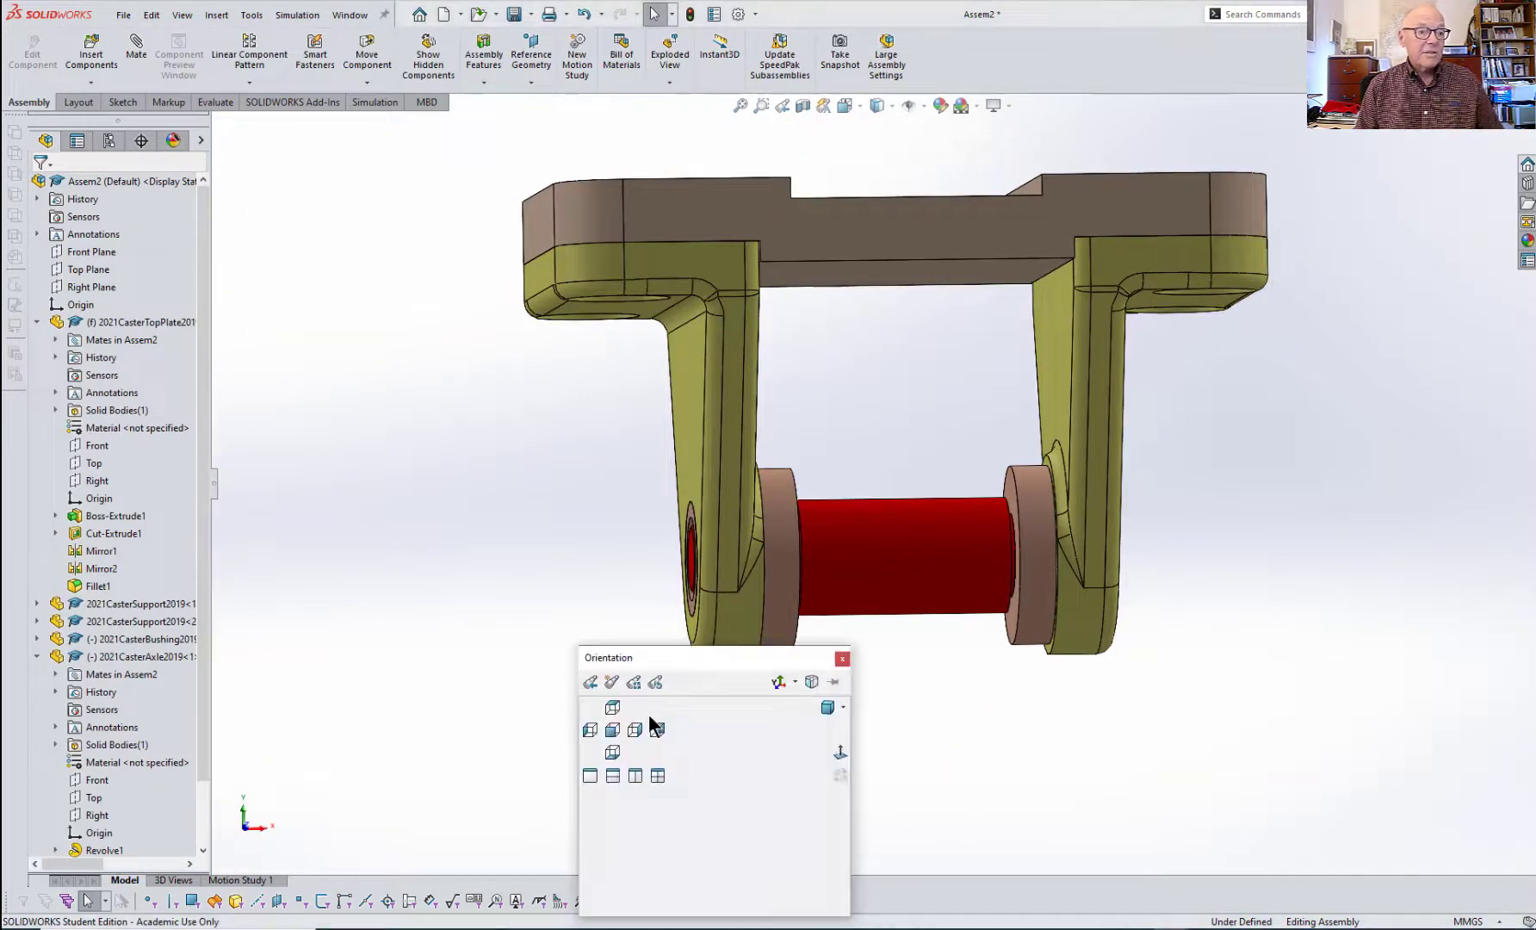
{"action": "left_click", "coordinate": [605, 728]}
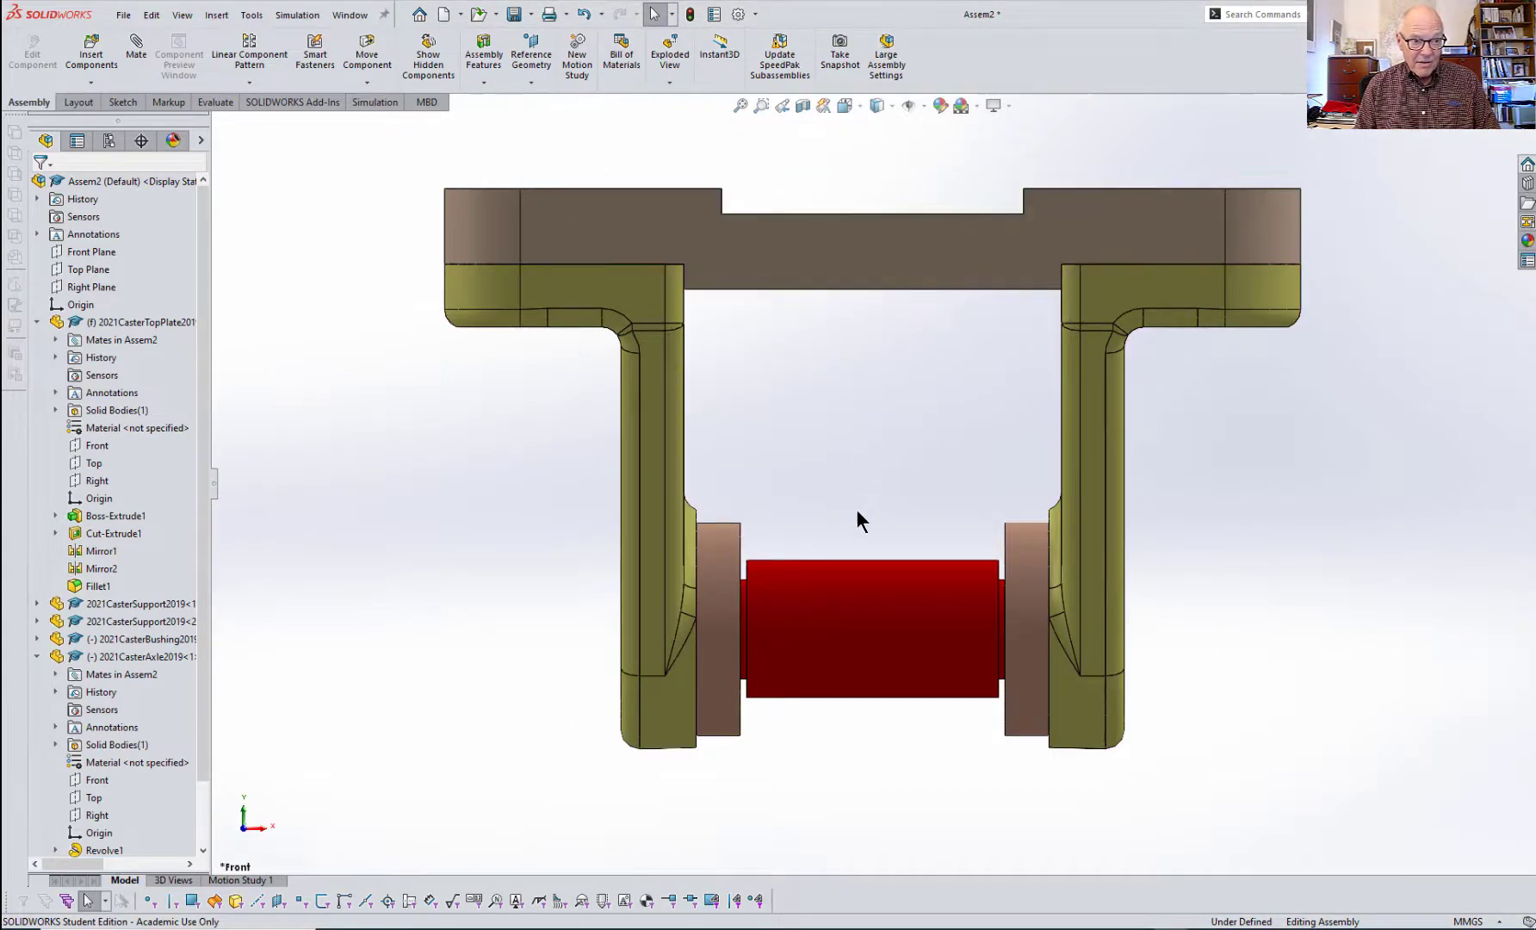
- Turn the axle between the bushings and slide it off centre along its axis through the second support
{"action": "left_click_drag", "start_coordinate": [901, 636], "coordinate": [870, 766]}
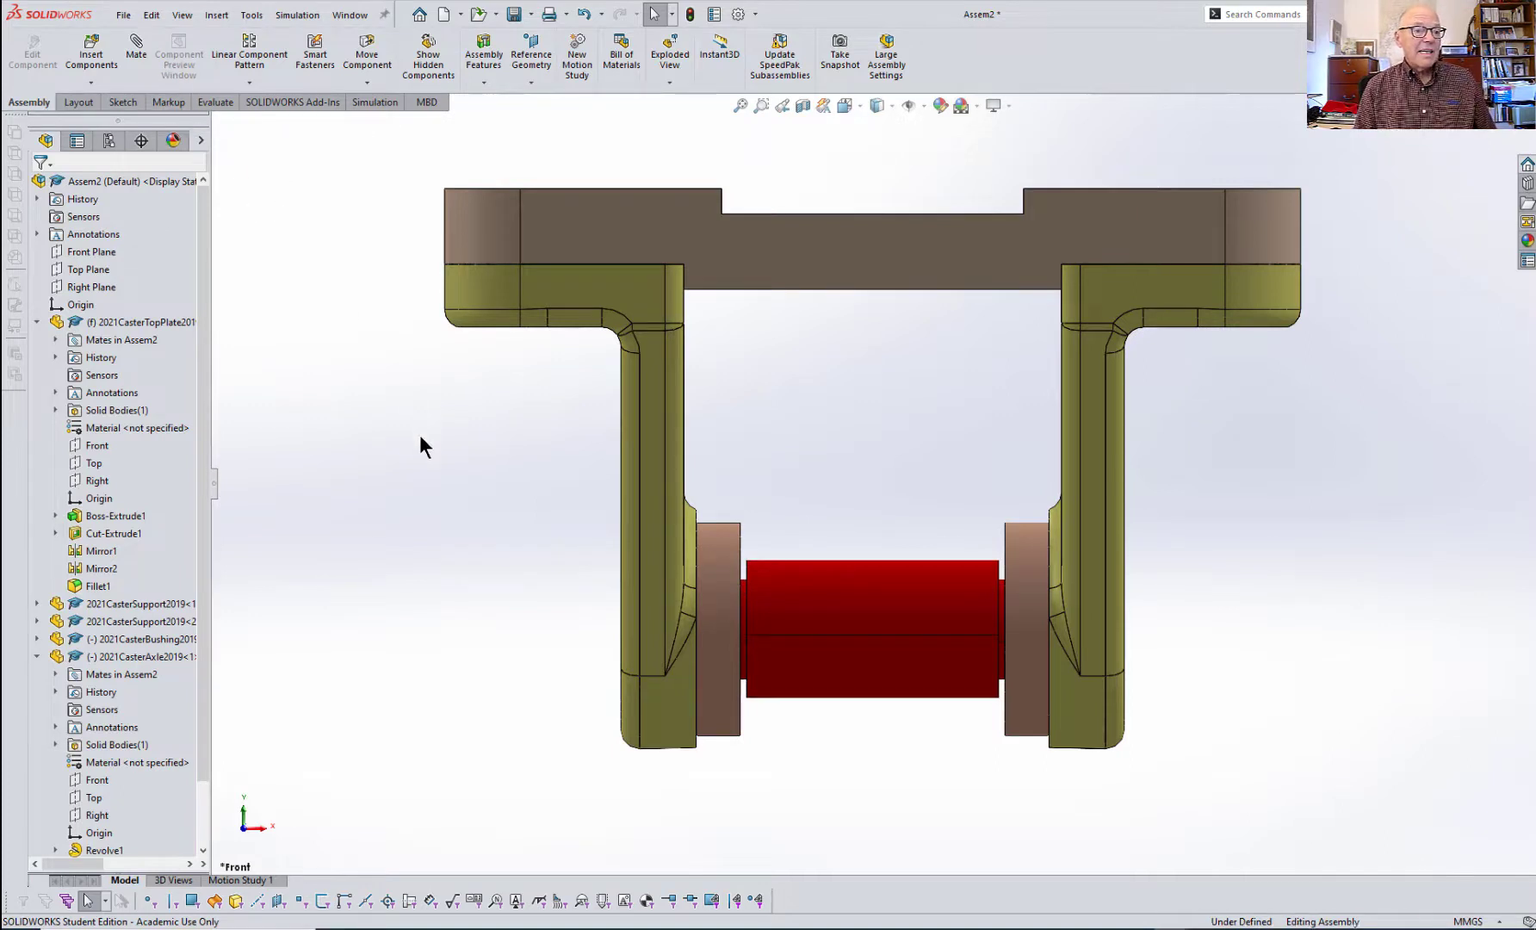
{"action": "middle_click_drag", "start_coordinate": [418, 427], "coordinate": [612, 618]}
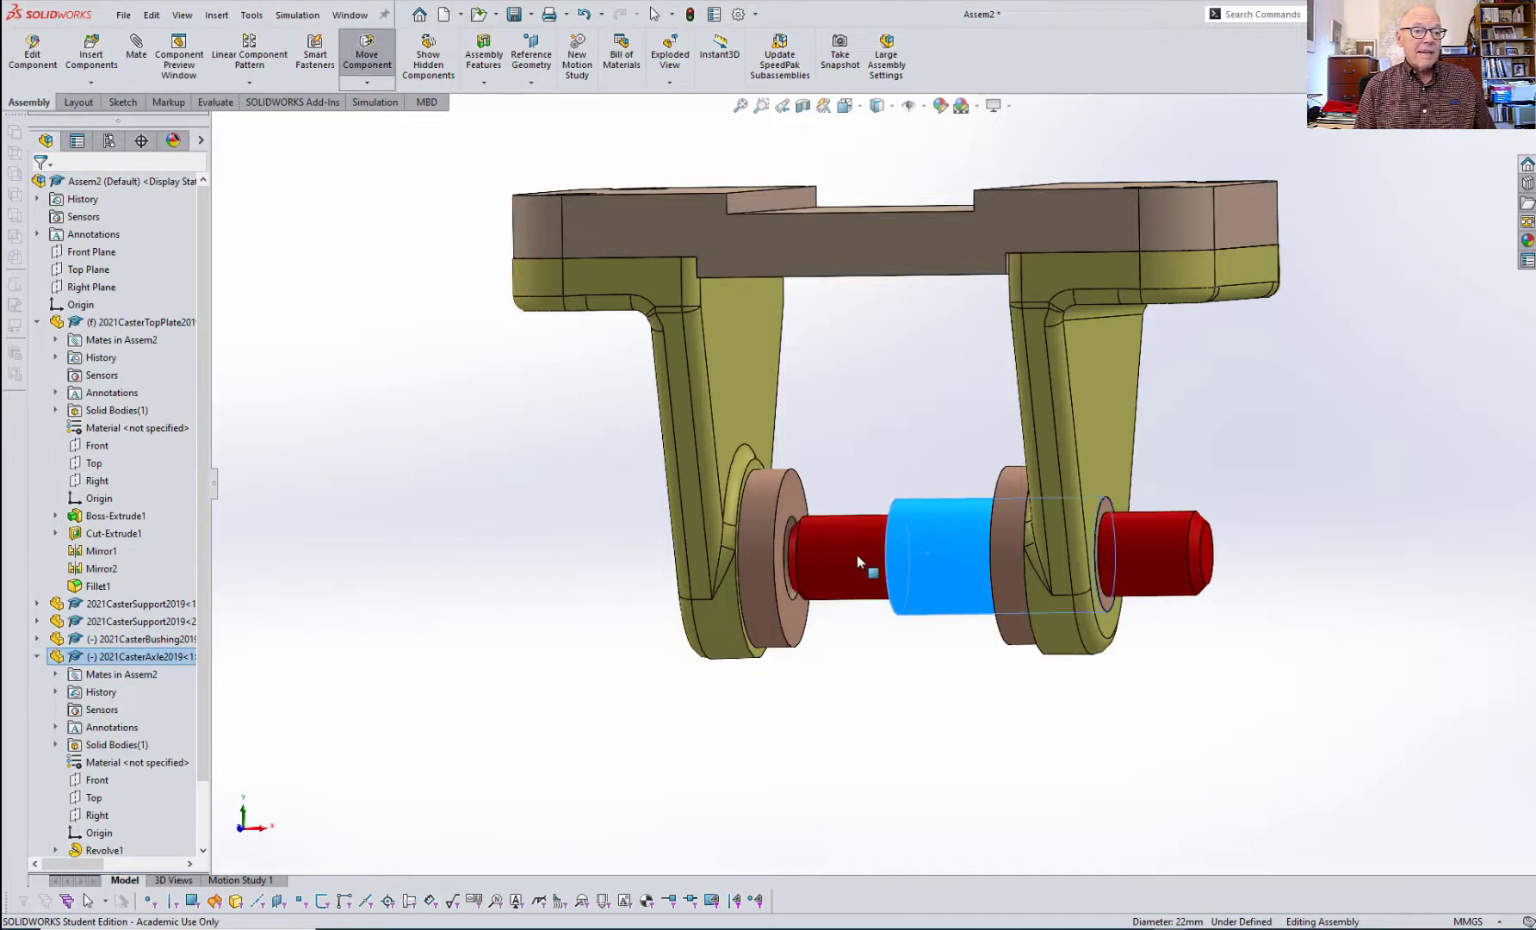
{"action": "left_click", "coordinate": [517, 585]}
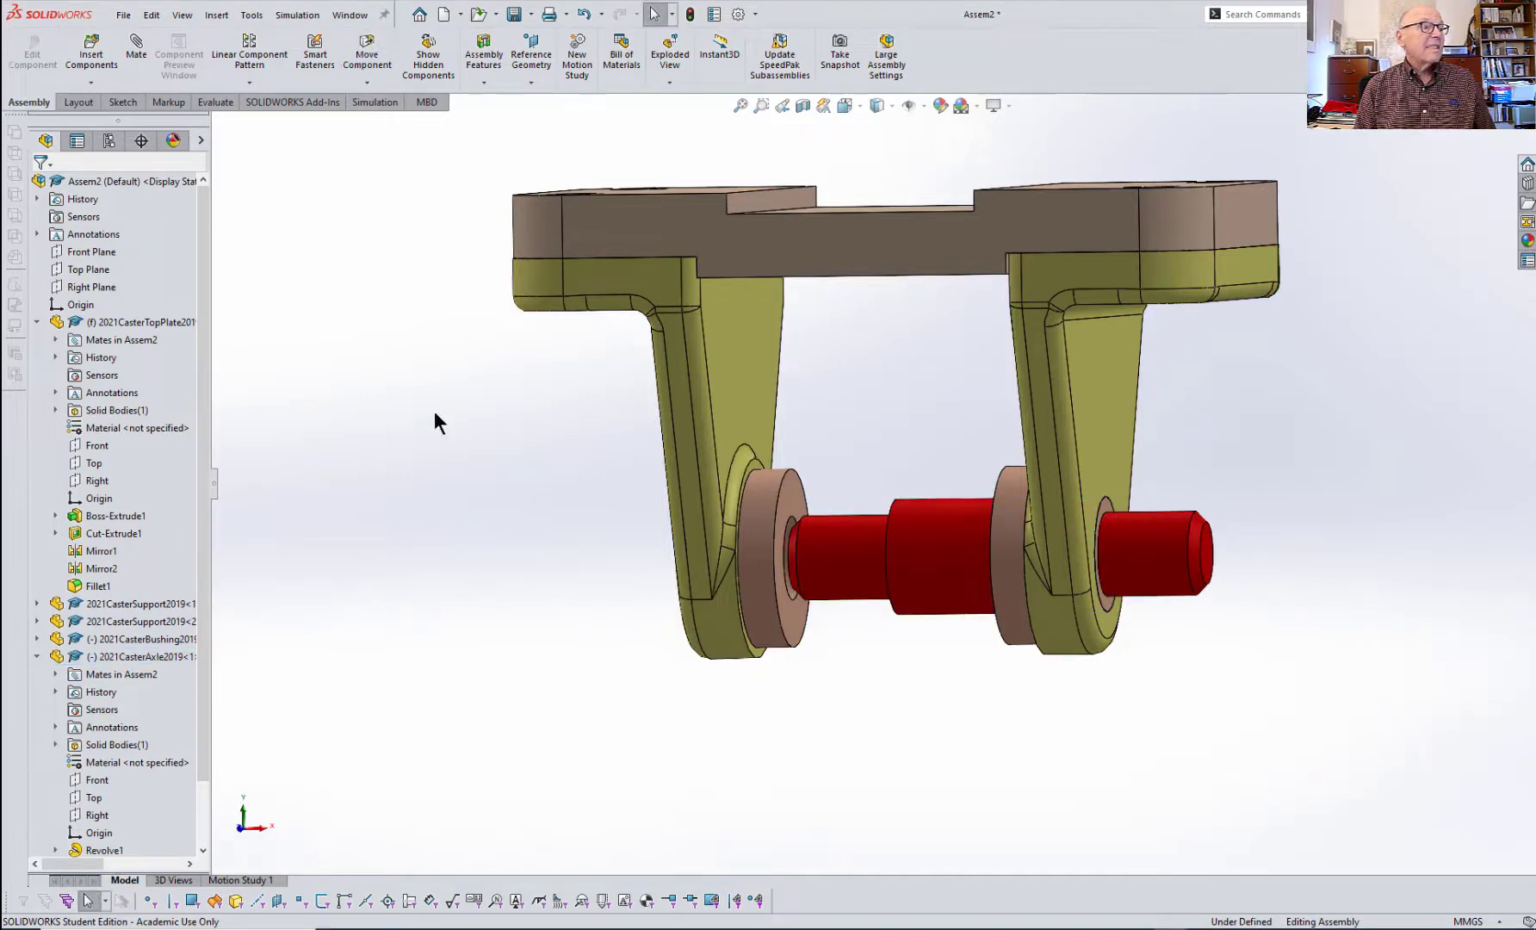
- Start a Centered width mate using the inner faces of the two bushings as the width selections
{"action": "left_click", "coordinate": [139, 47]}
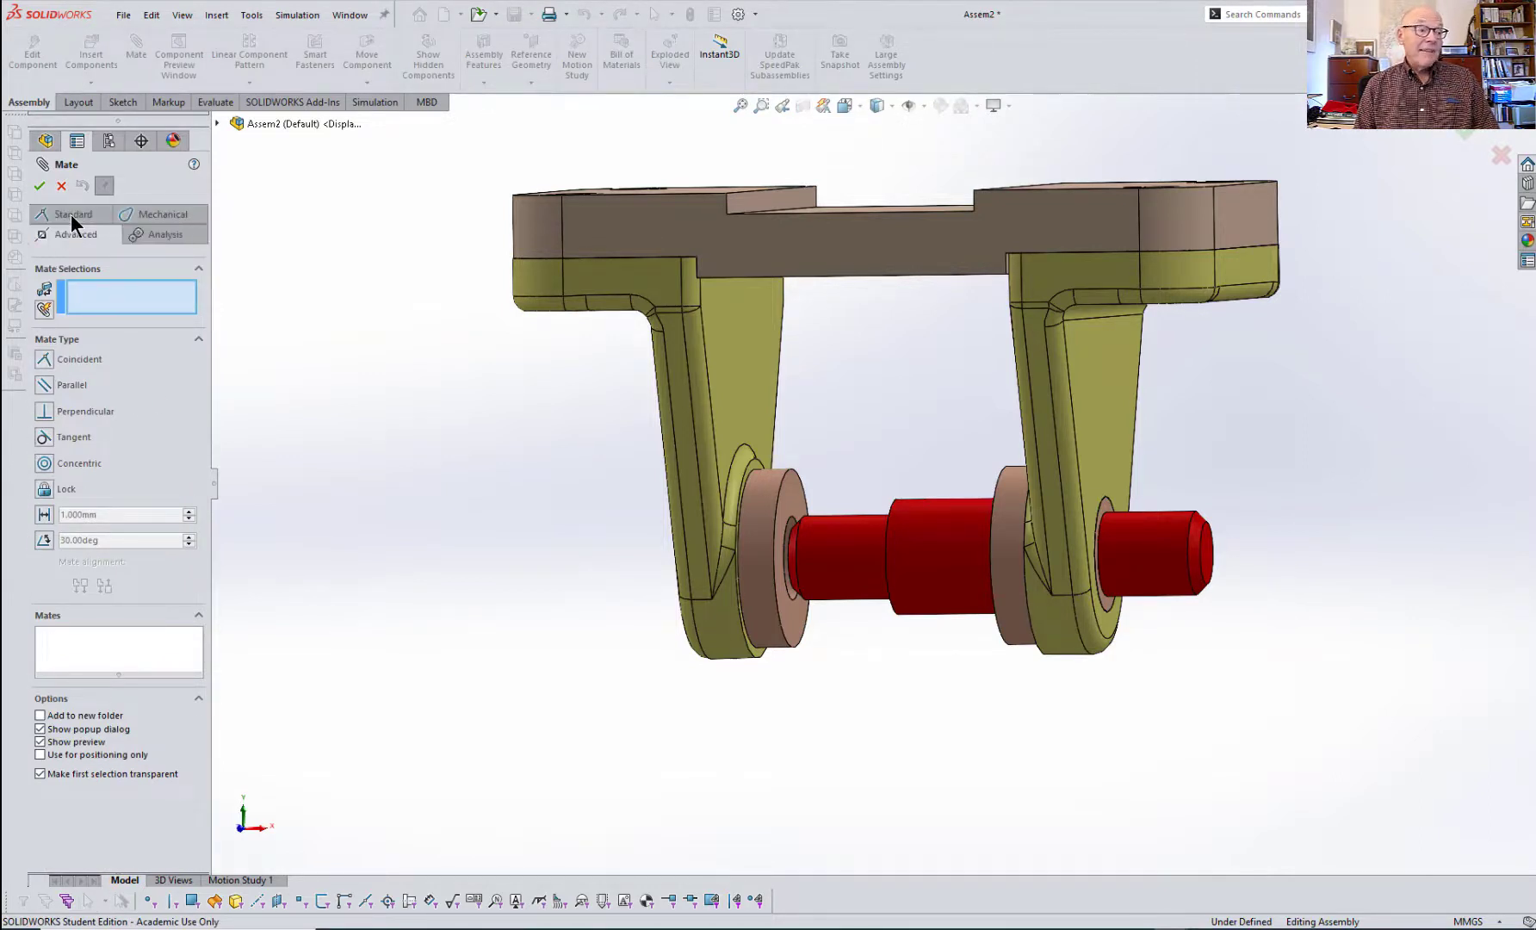
{"action": "left_click", "coordinate": [70, 213]}
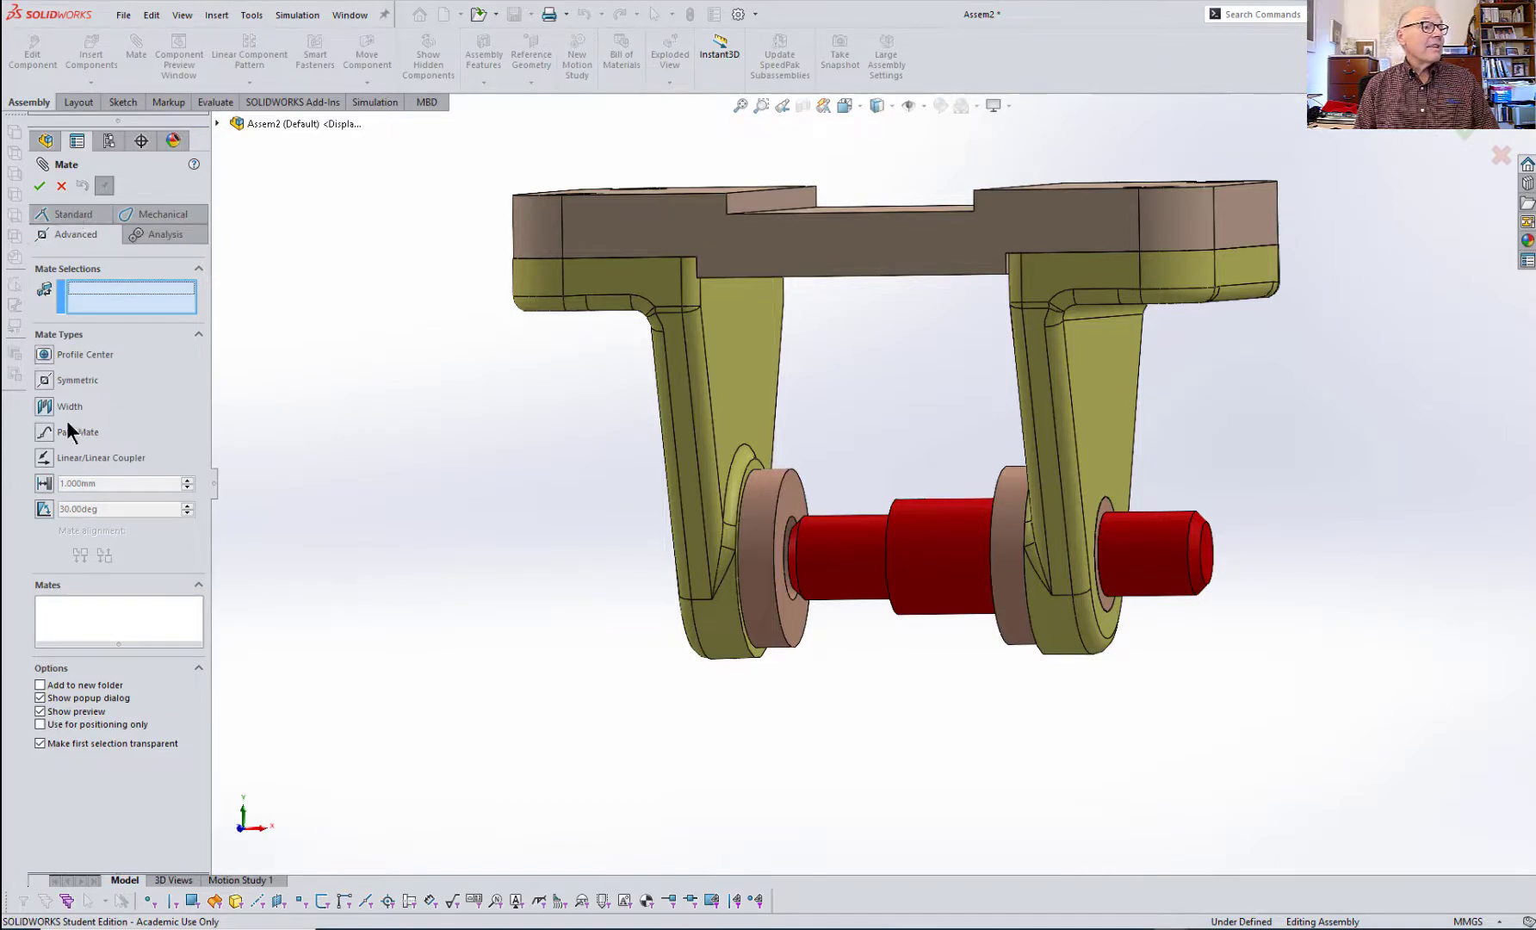
{"action": "left_click", "coordinate": [43, 407]}
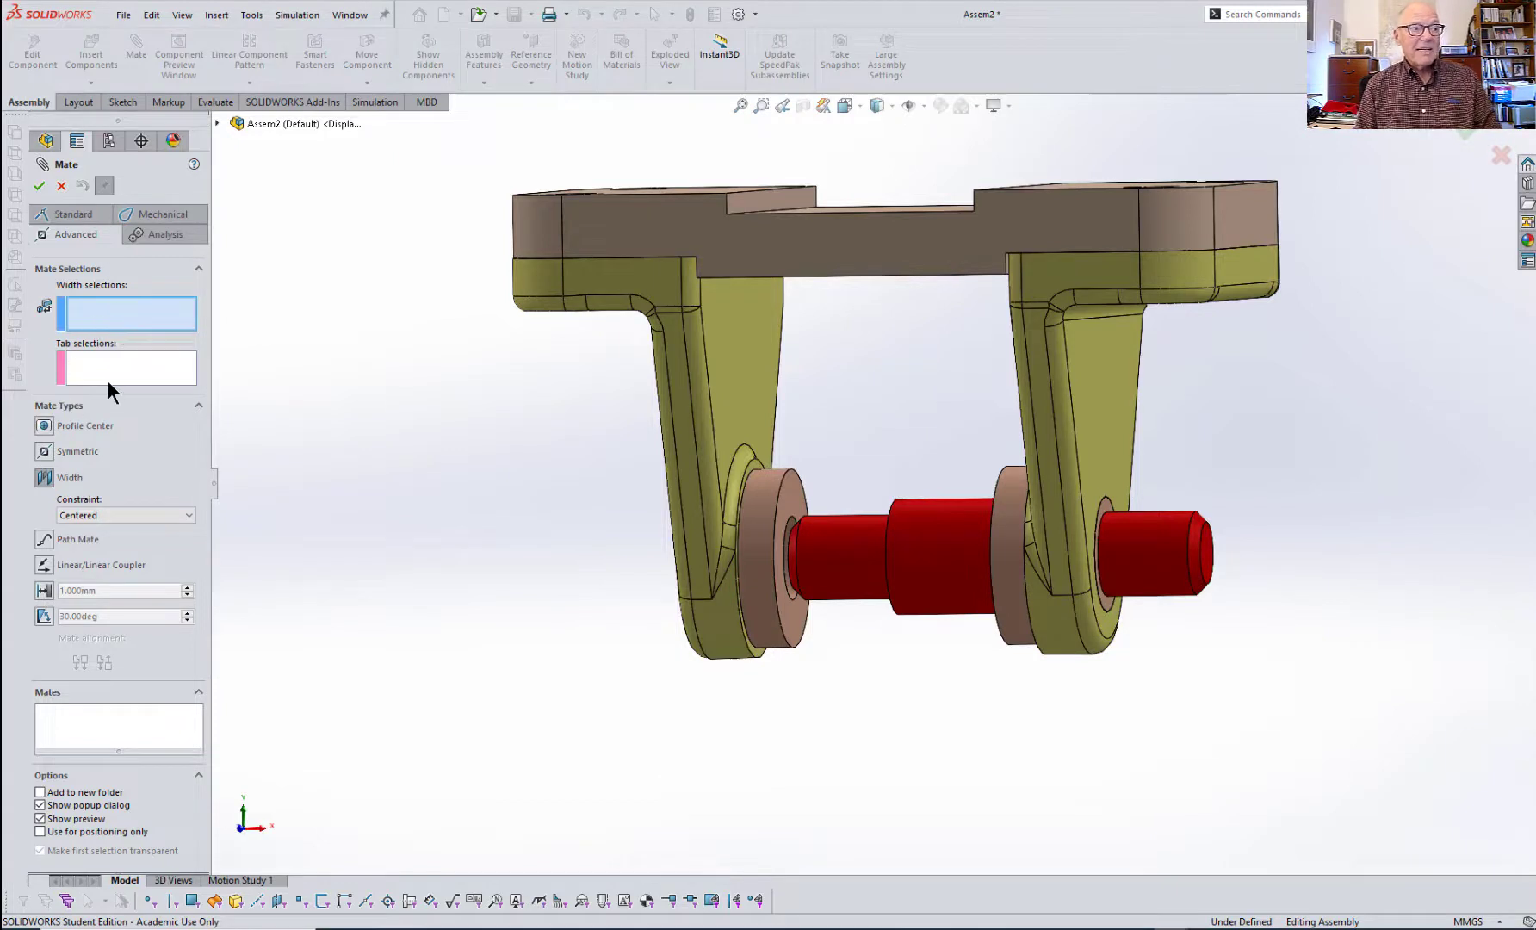
{"action": "left_click", "coordinate": [114, 313]}
{"action": "scroll", "coordinate": [801, 663], "scroll_direction": "down", "scroll_amount": 2}
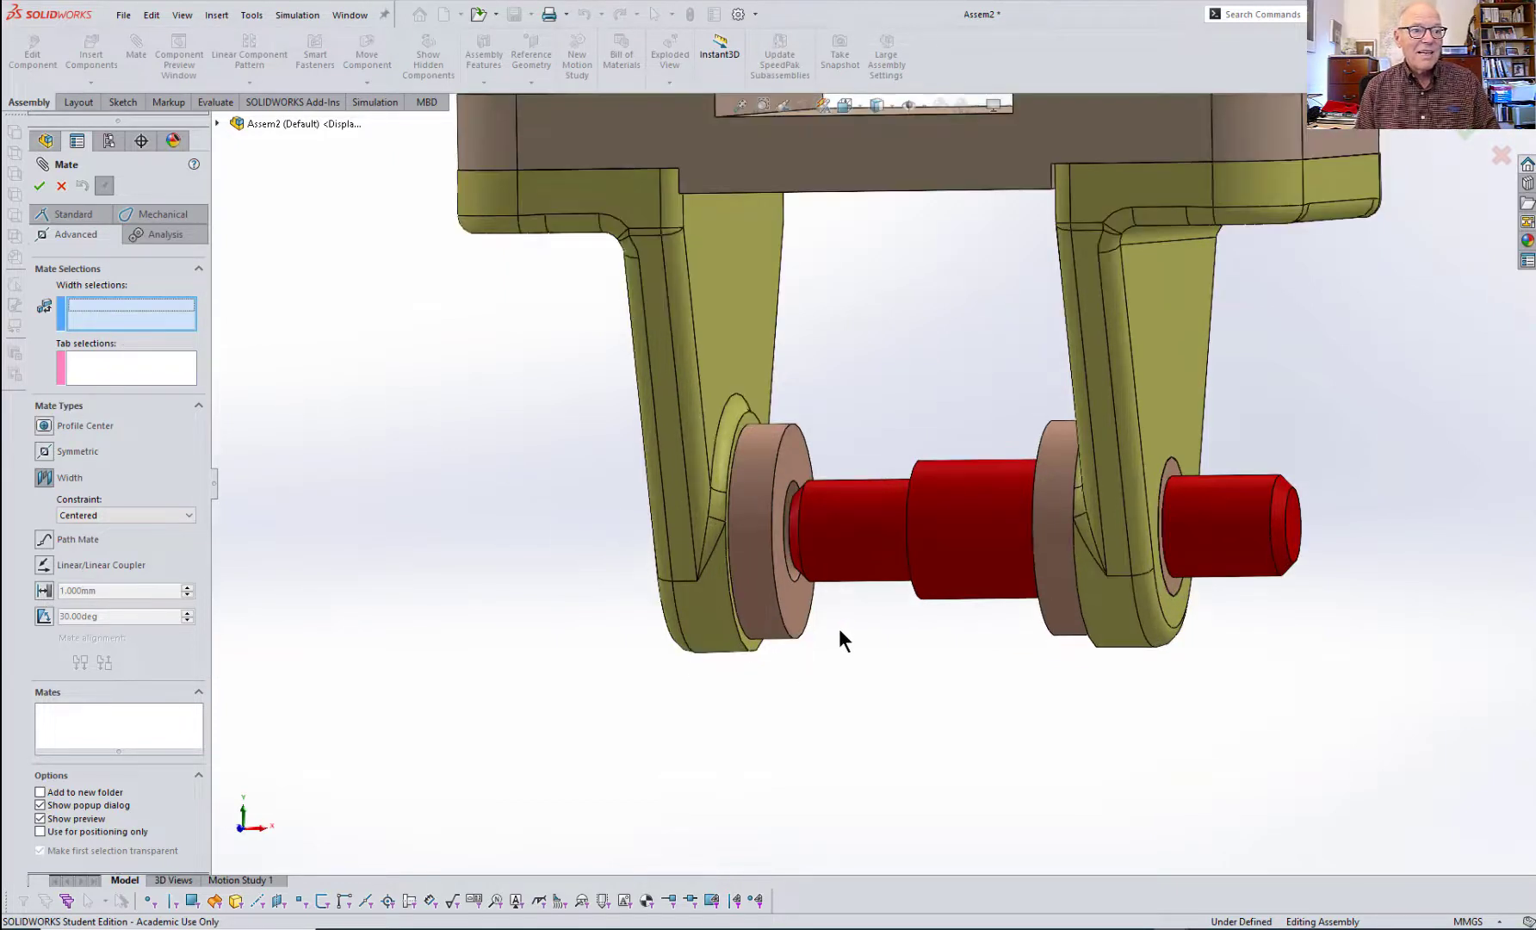
{"action": "left_click", "coordinate": [794, 609]}
{"action": "middle_click_drag", "start_coordinate": [896, 716], "coordinate": [1039, 628]}
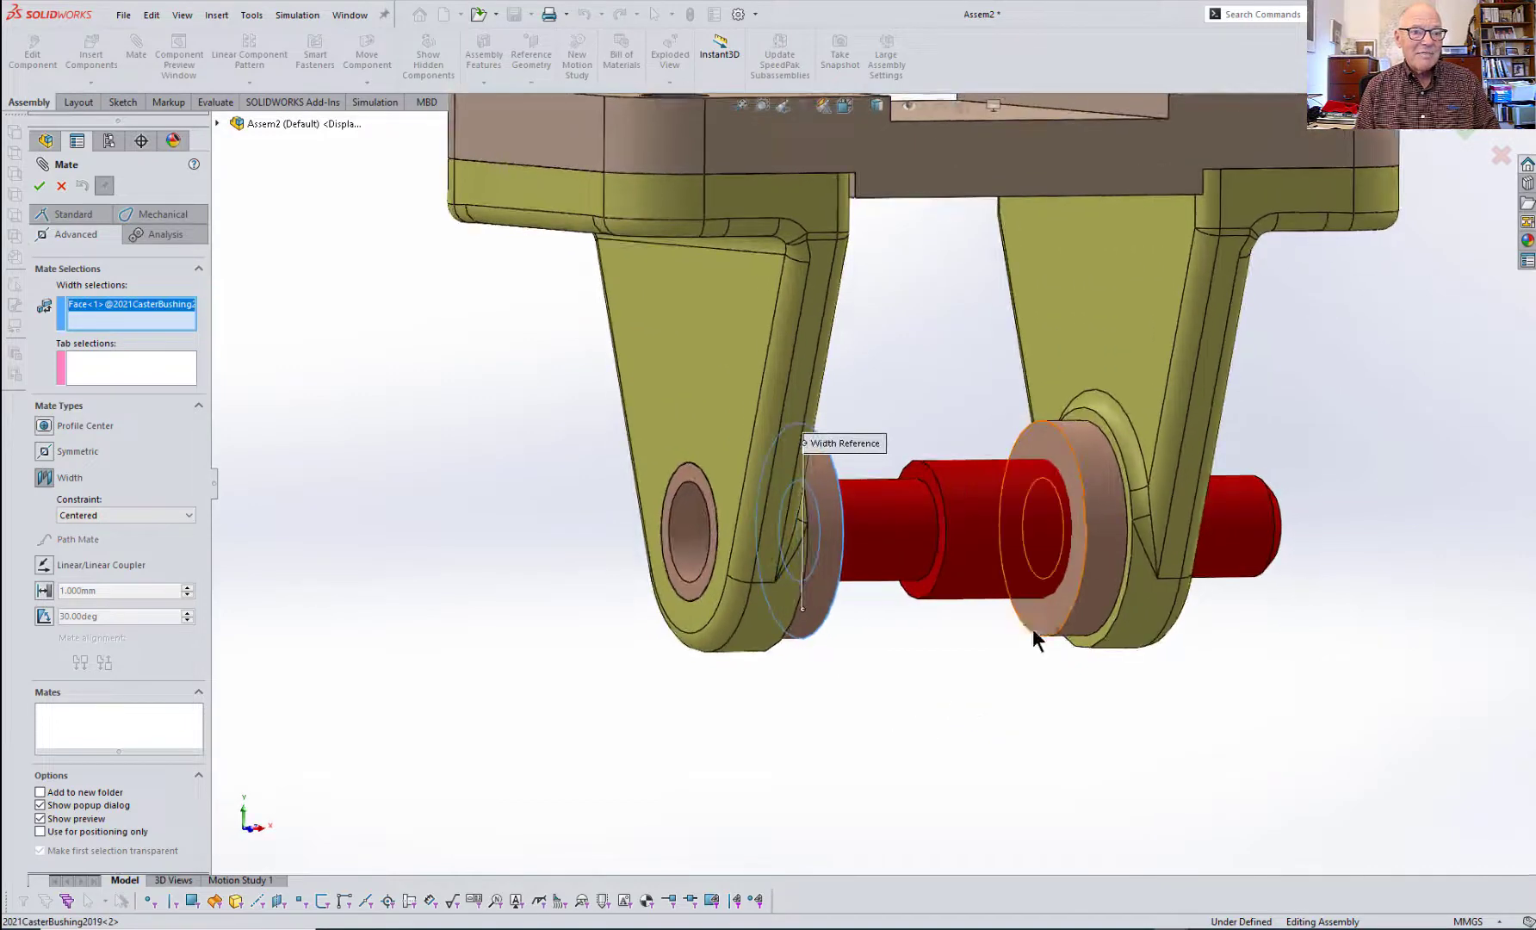
{"action": "left_click", "coordinate": [1033, 614]}
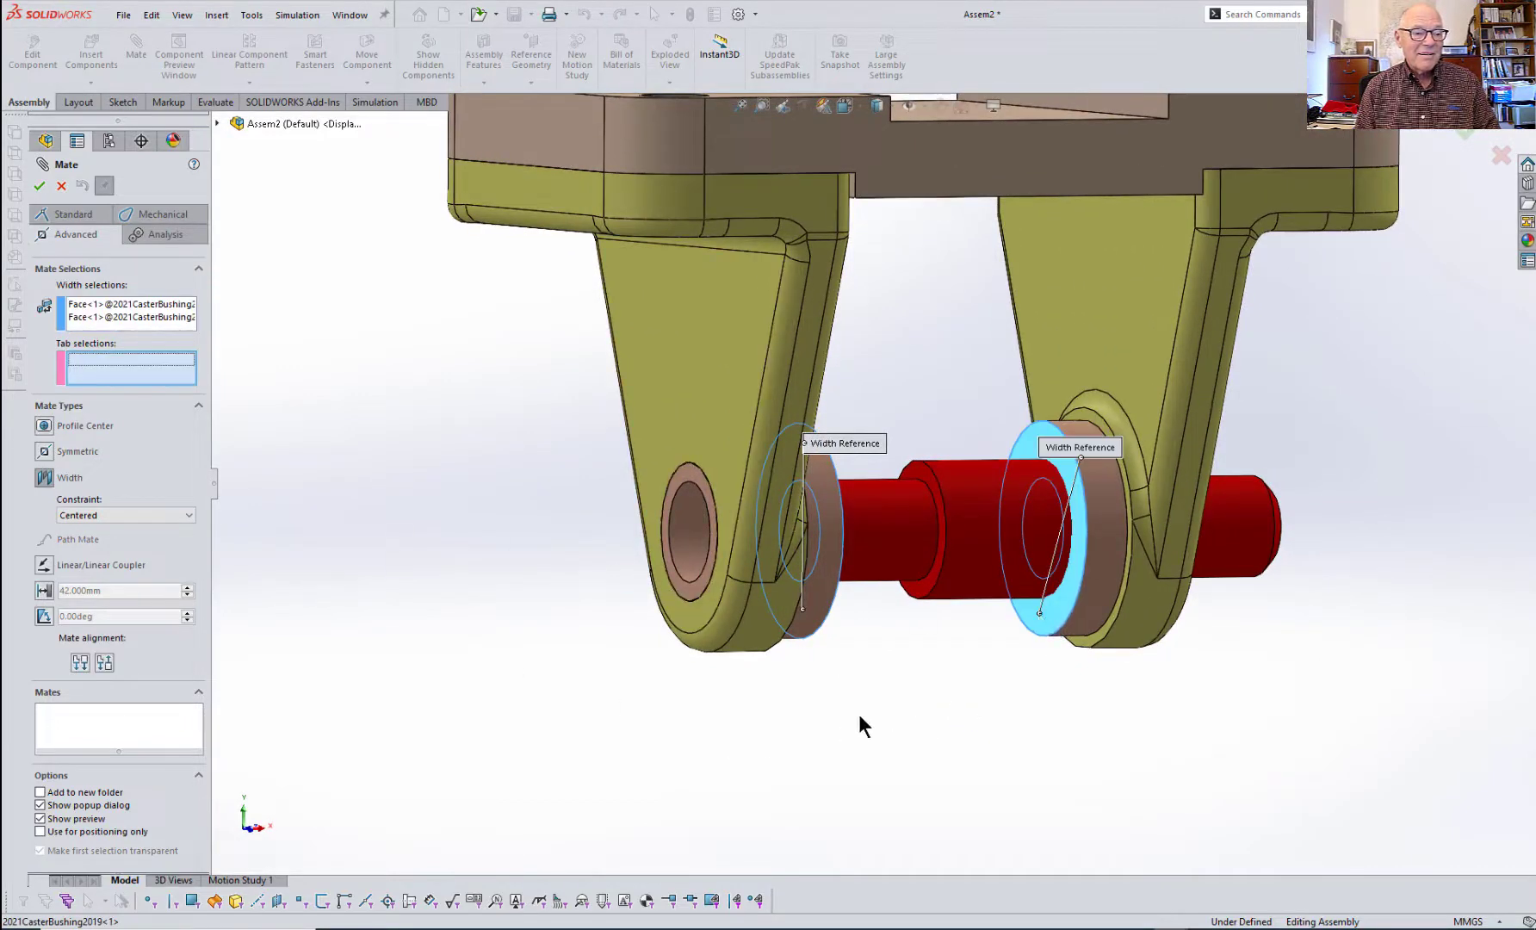
- Use the two shoulder faces of the axle's large diameter as tab selections, accept the width mate and finish mating
{"action": "scroll", "coordinate": [895, 696], "scroll_direction": "down", "scroll_amount": 3}
{"action": "left_click", "coordinate": [924, 502]}
{"action": "scroll", "coordinate": [1066, 584], "scroll_direction": "up", "scroll_amount": 3}
{"action": "mouse_move", "coordinate": [1159, 638]}
{"action": "middle_mouse_down"}
{"action": "mouse_move", "coordinate": [1211, 662]}
{"action": "mouse_move", "coordinate": [1161, 657]}
{"action": "middle_mouse_up"}
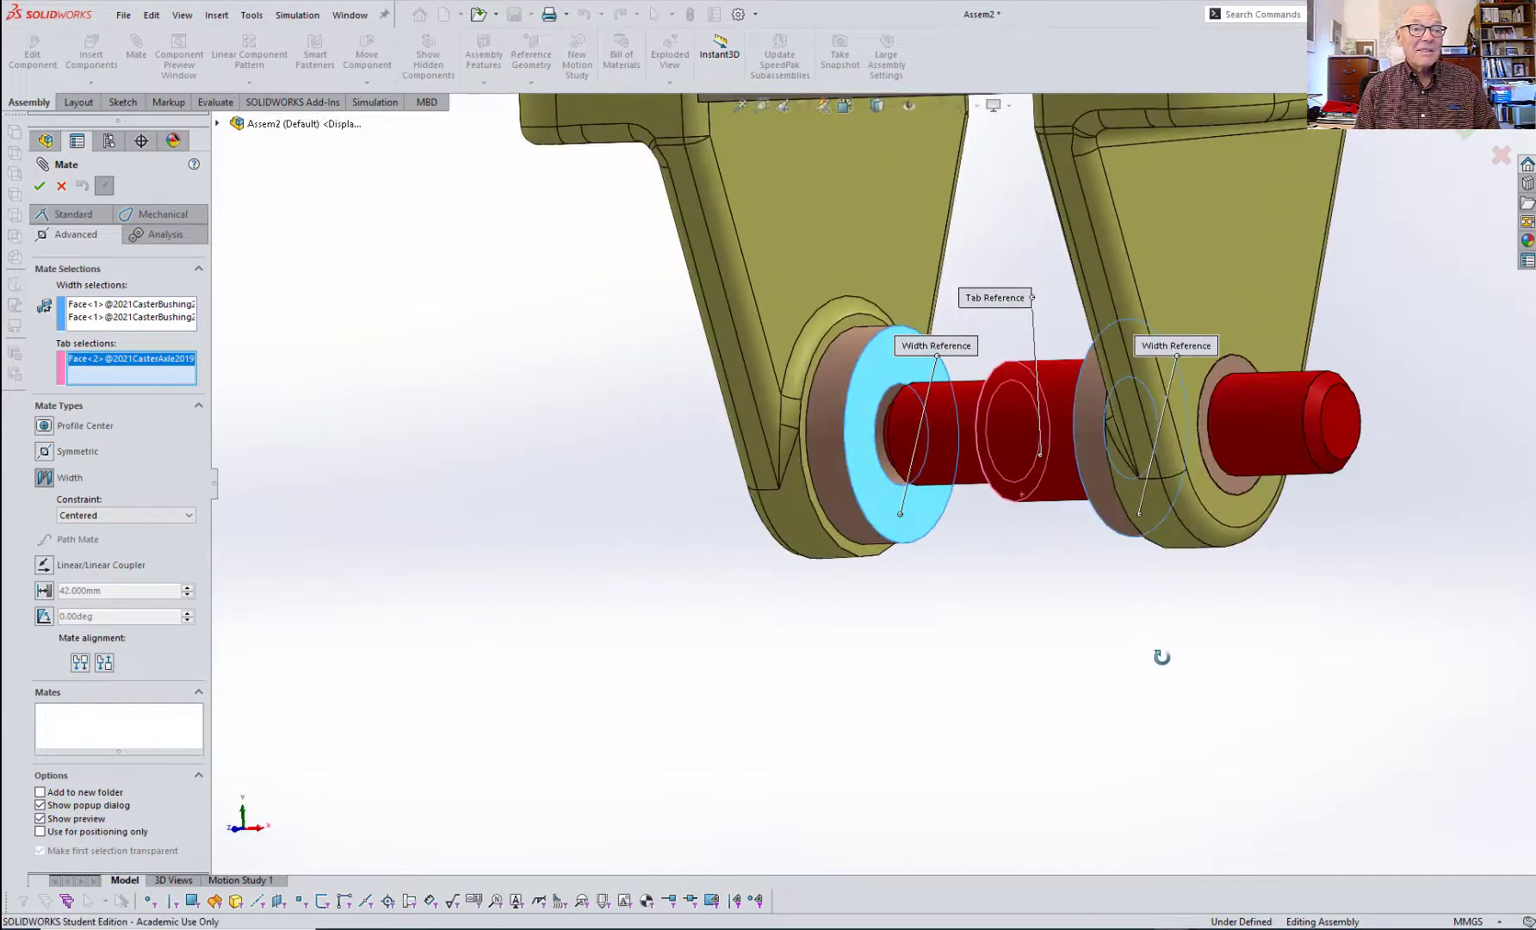
{"action": "scroll", "coordinate": [1238, 521], "scroll_direction": "down", "scroll_amount": 3}
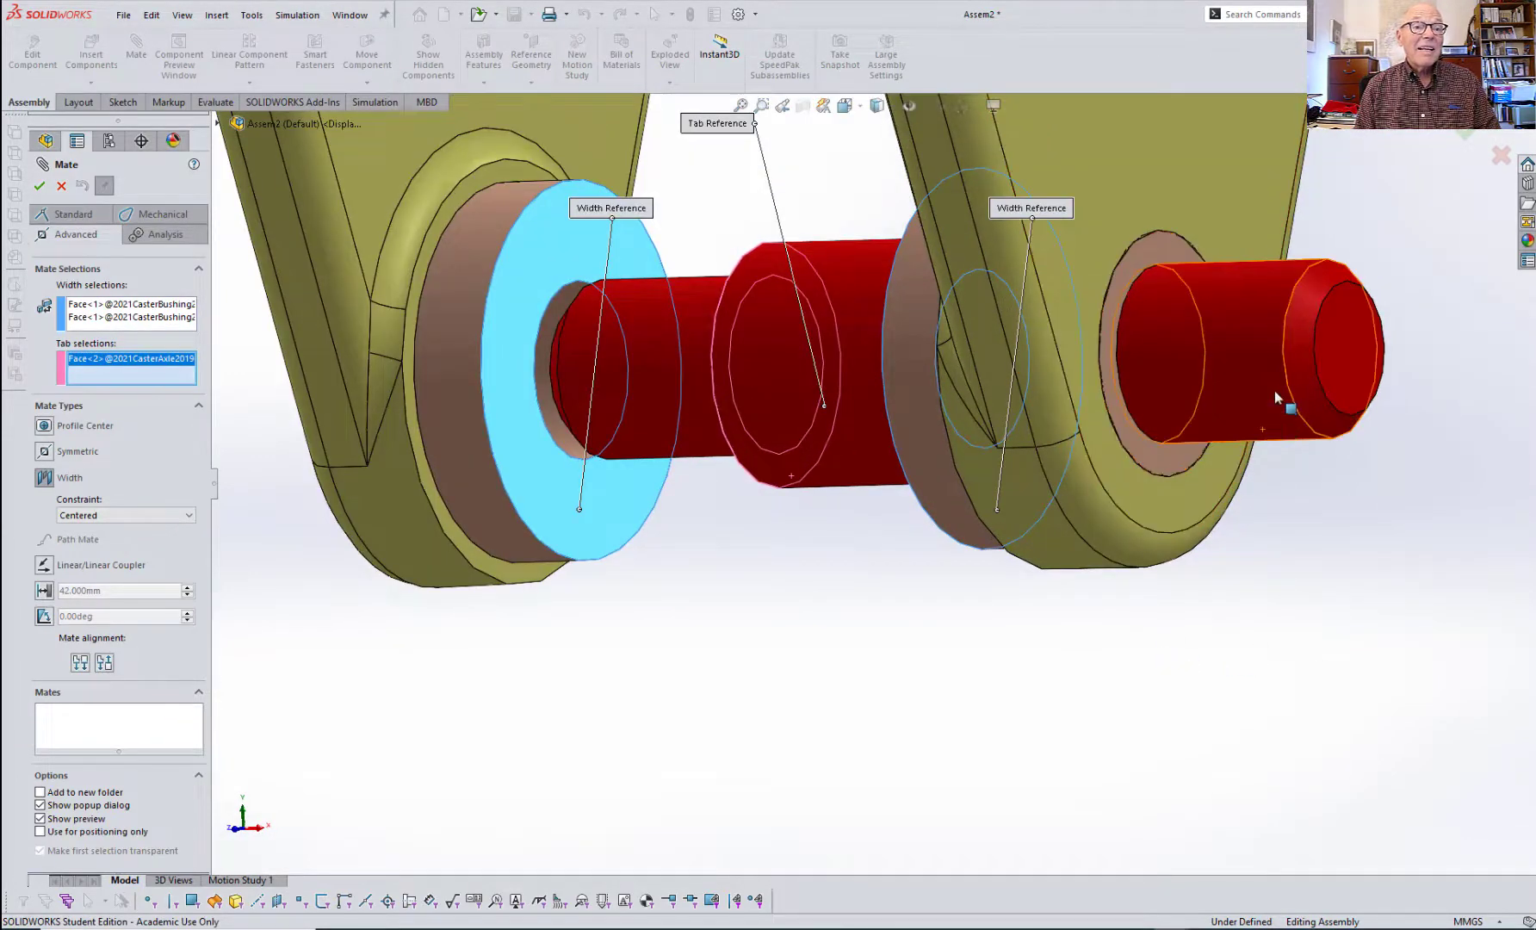
{"action": "left_click", "coordinate": [1274, 390]}
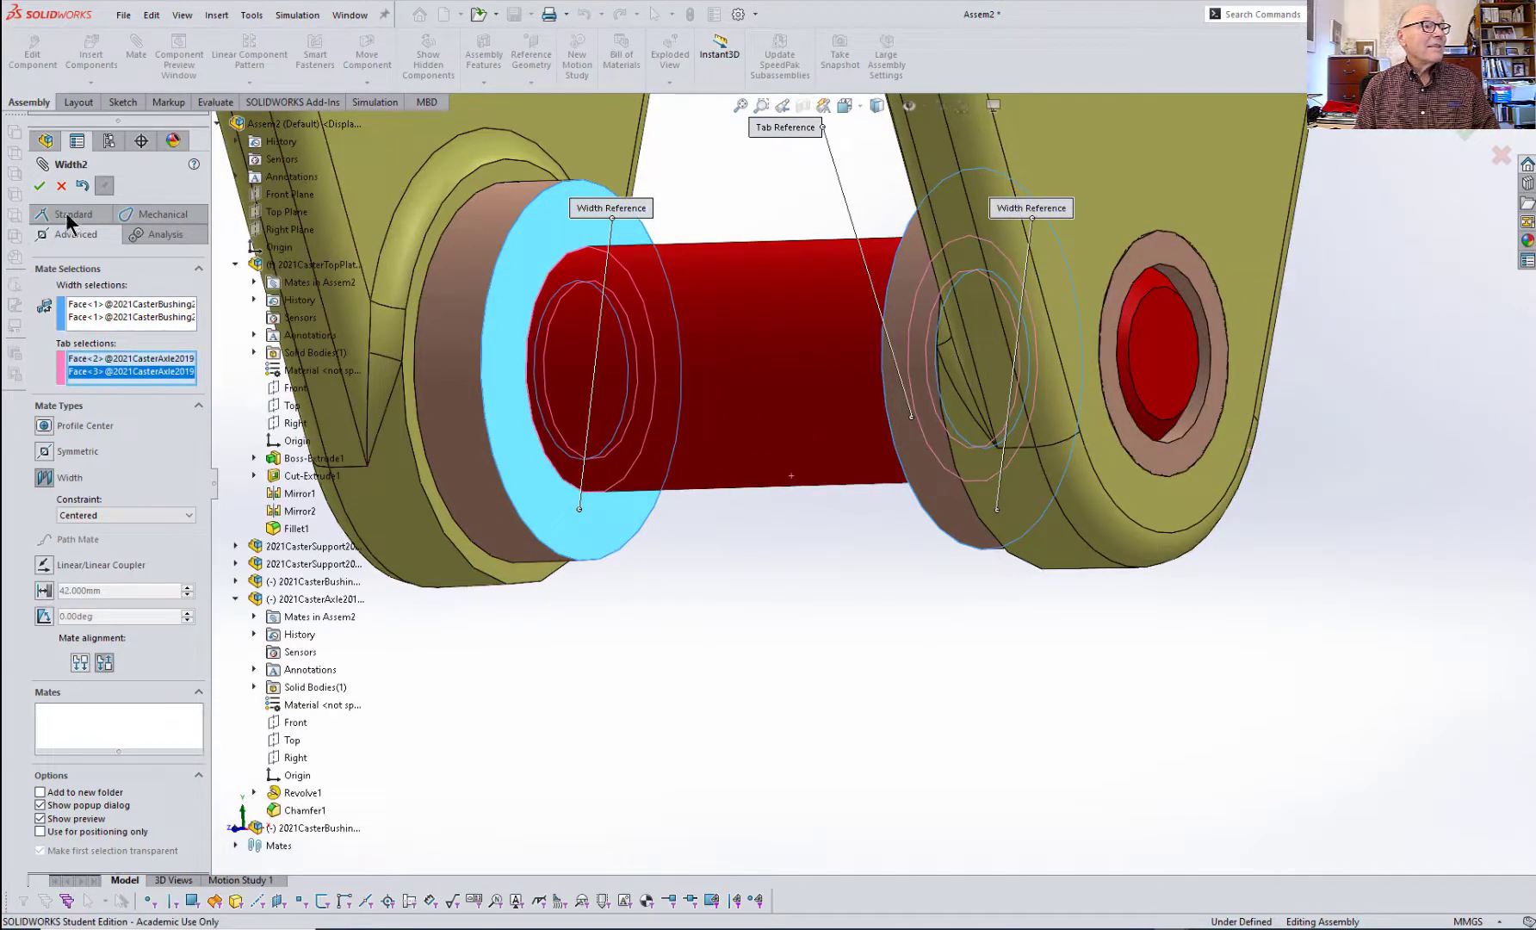
{"action": "left_click", "coordinate": [39, 186]}
{"action": "left_click", "coordinate": [39, 185]}
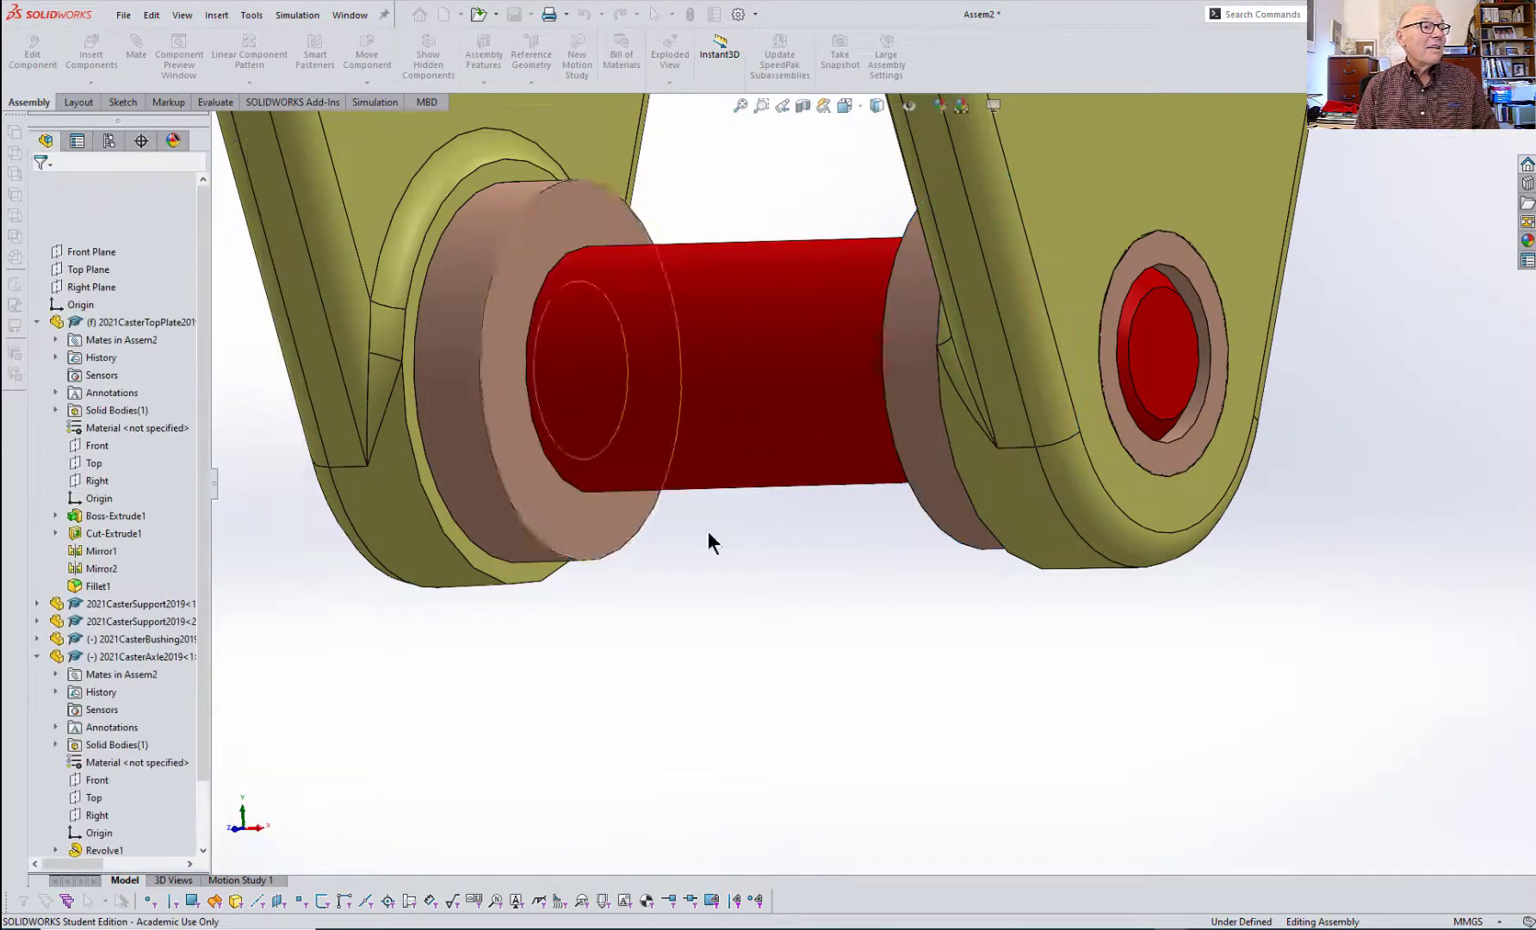
- Examine the axle's position between the bushings from the front and from an angled view
{"action": "middle_click_drag", "start_coordinate": [847, 697], "coordinate": [919, 696]}
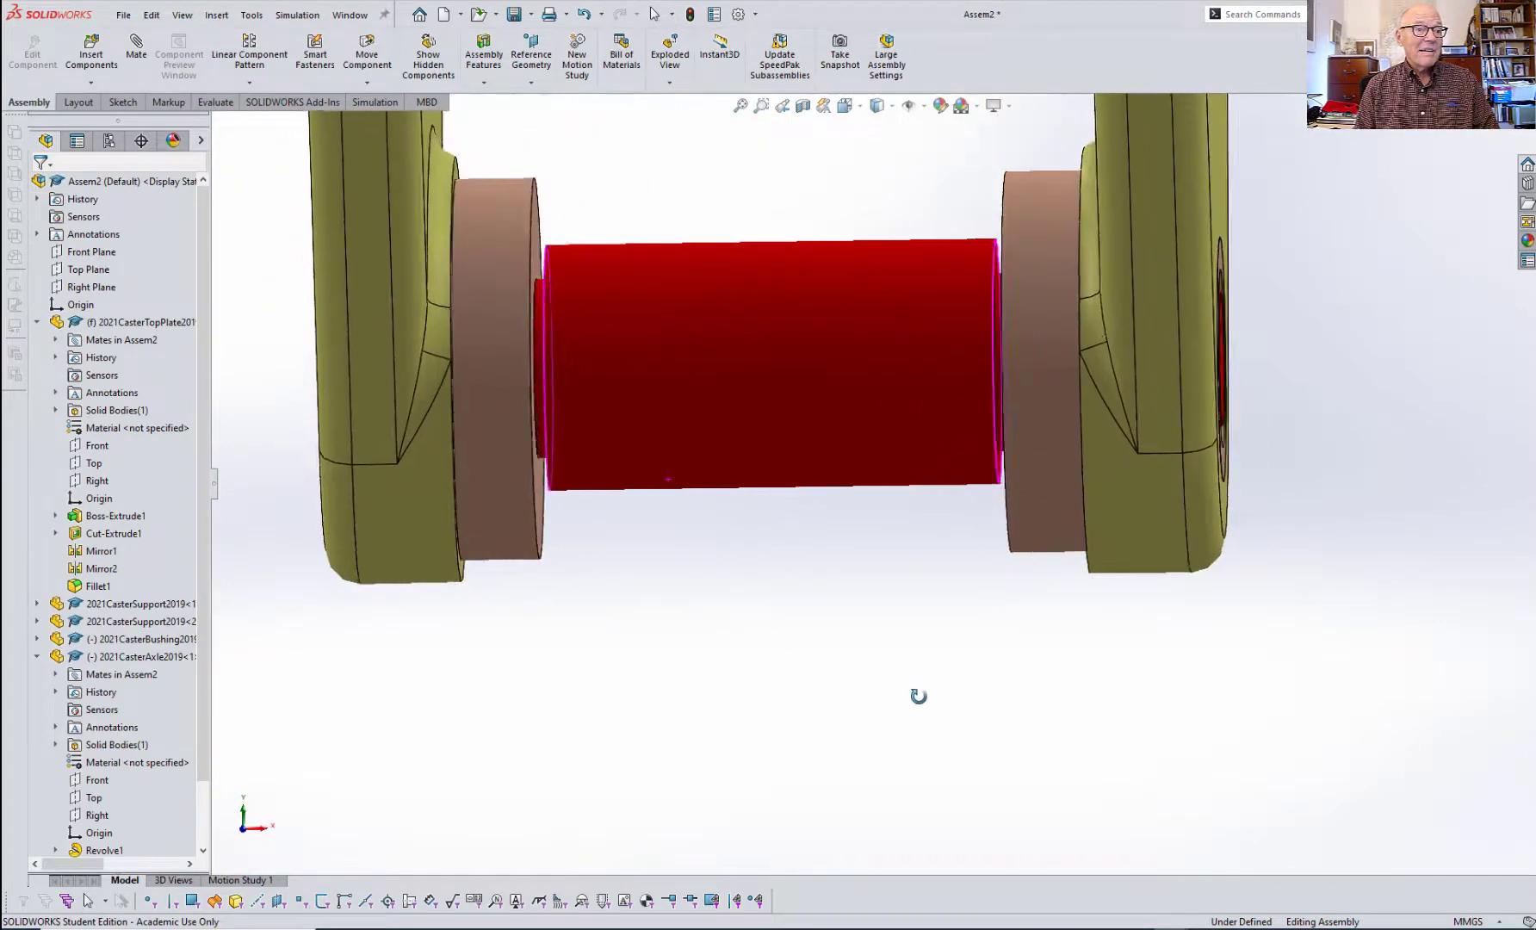
{"action": "key", "text": "space"}
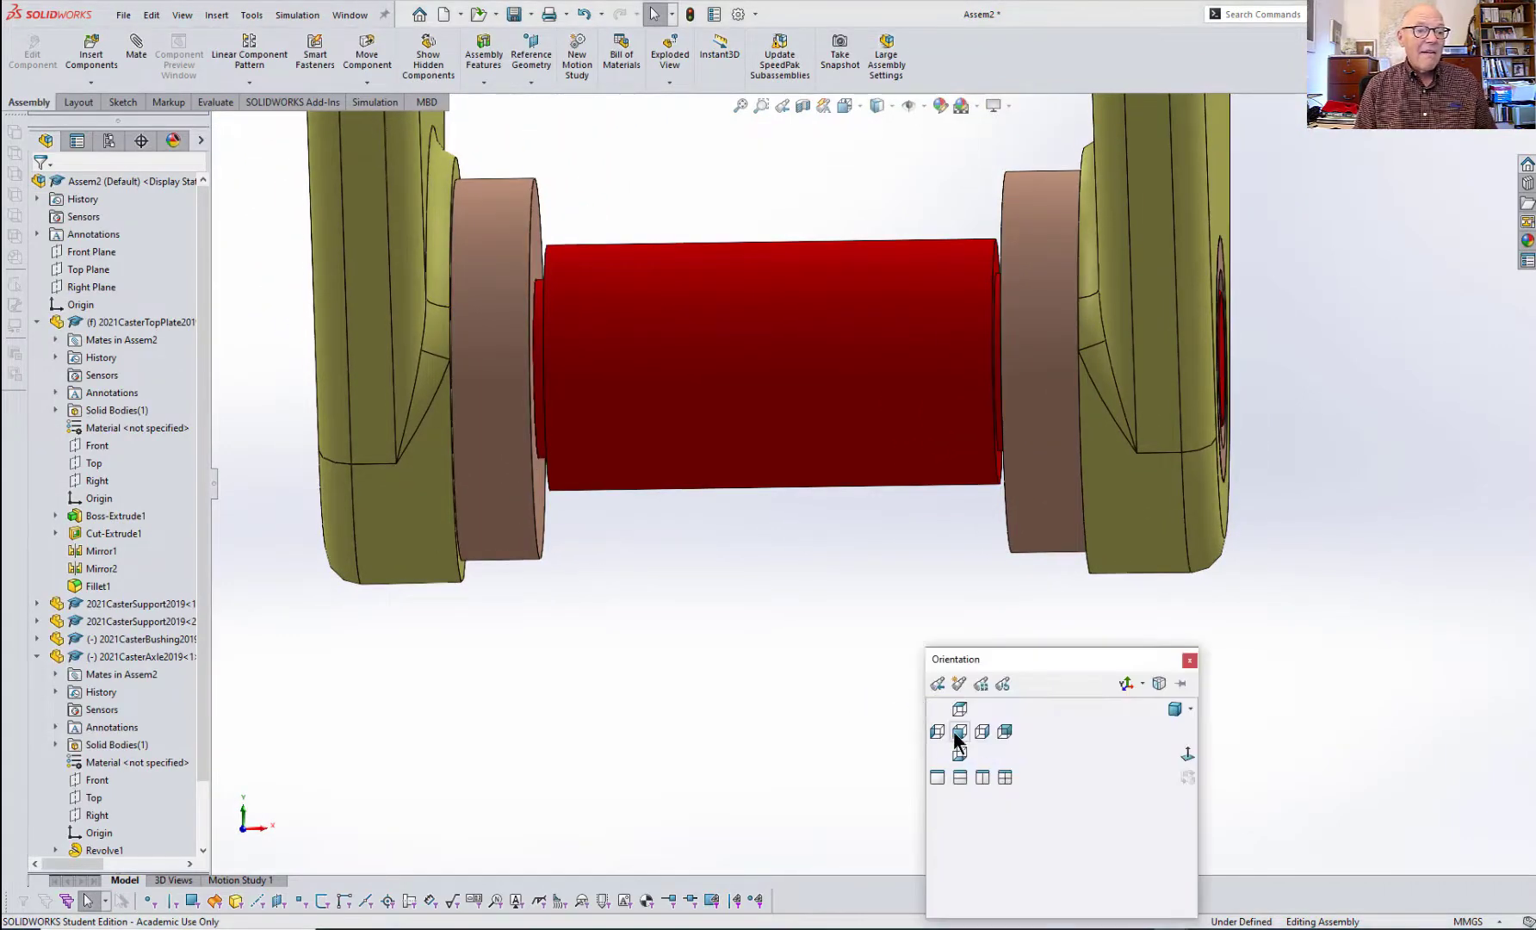
{"action": "left_click", "coordinate": [958, 733]}
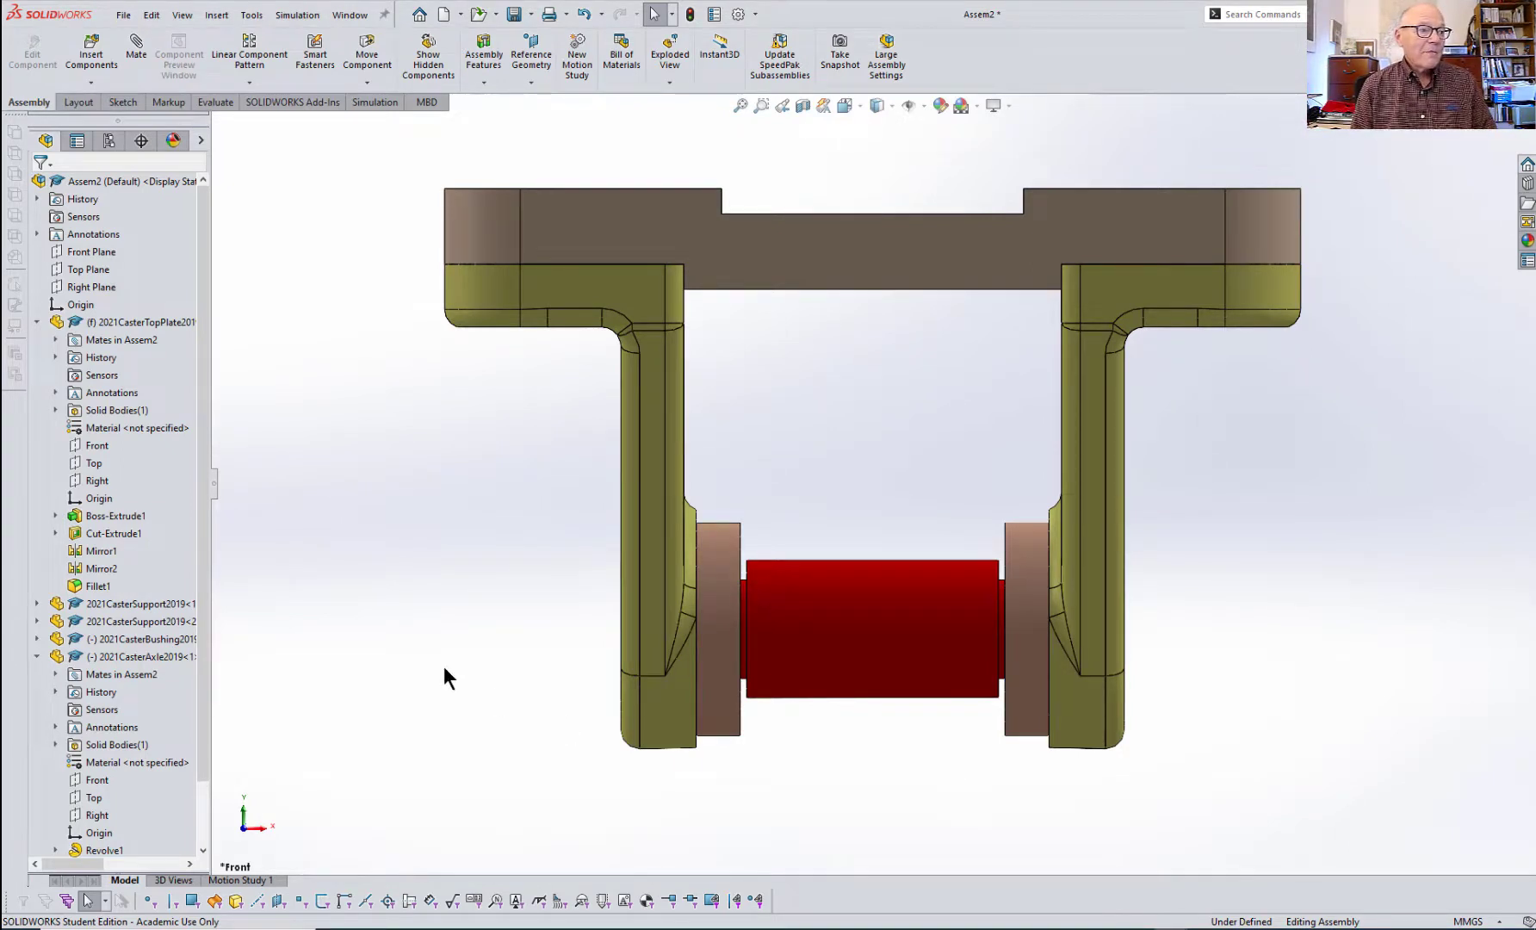
{"action": "left_click", "coordinate": [37, 658]}
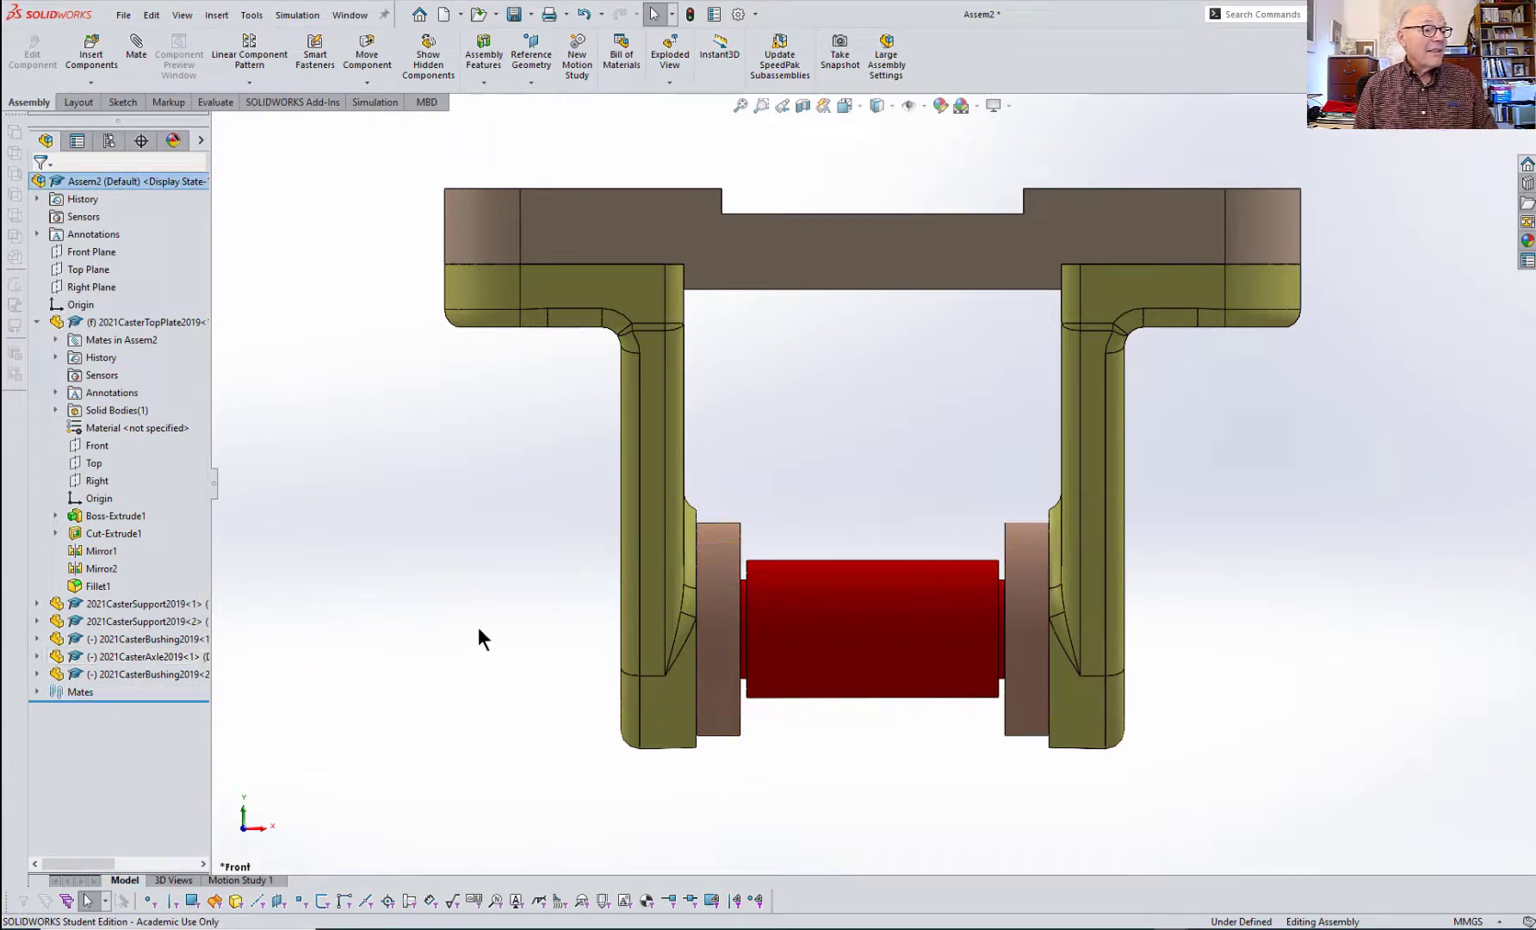
{"action": "left_click", "coordinate": [918, 626]}
{"action": "left_click", "coordinate": [809, 772]}
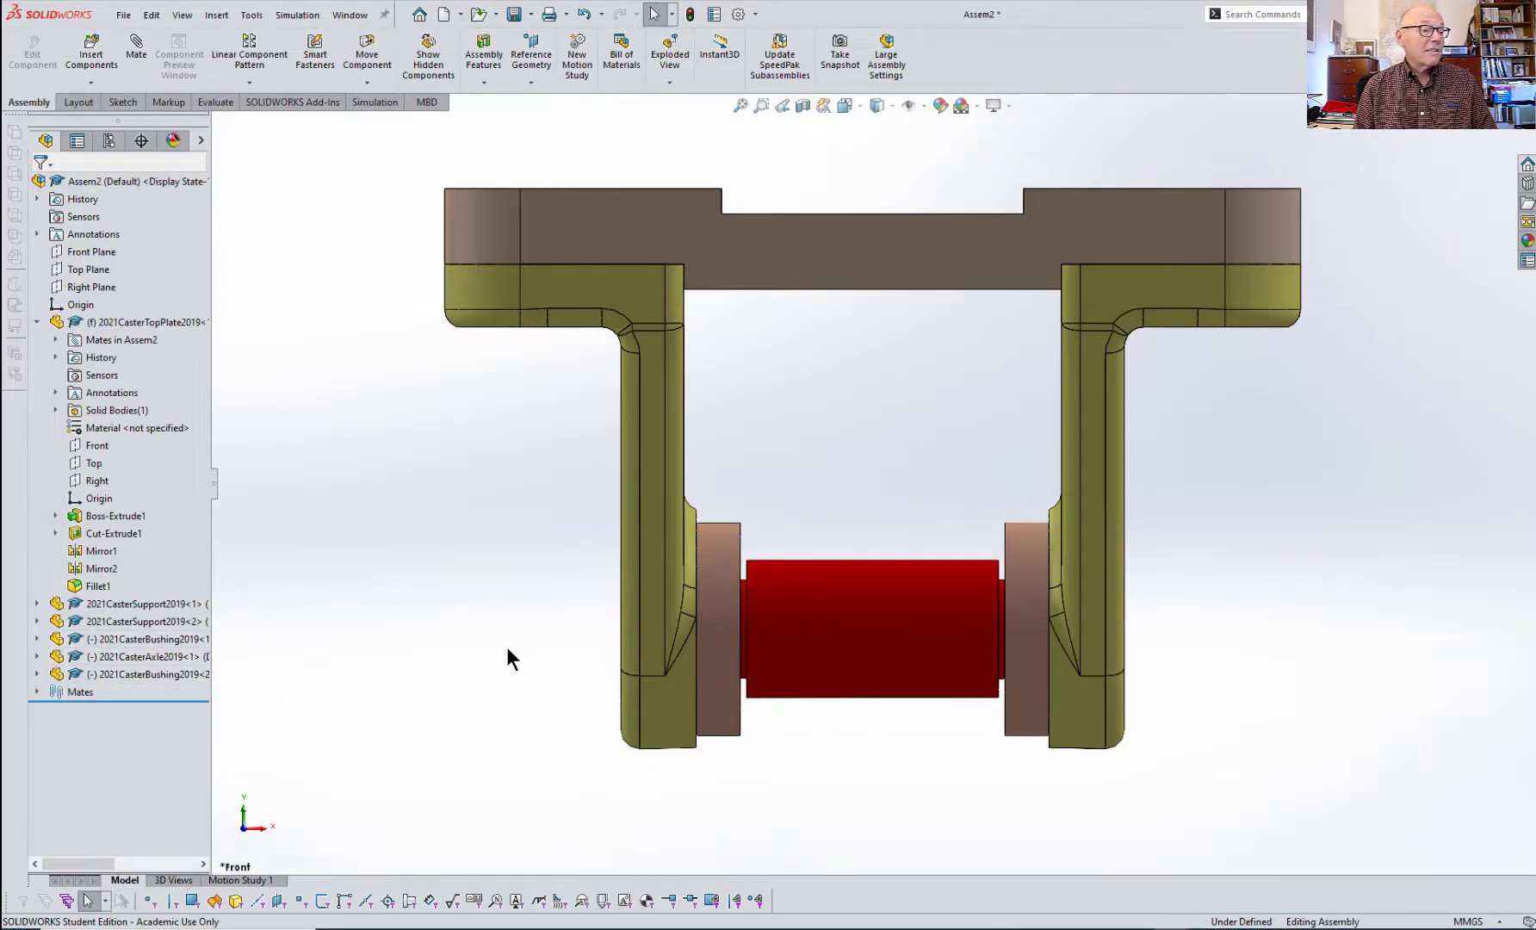
{"action": "left_click", "coordinate": [840, 635]}
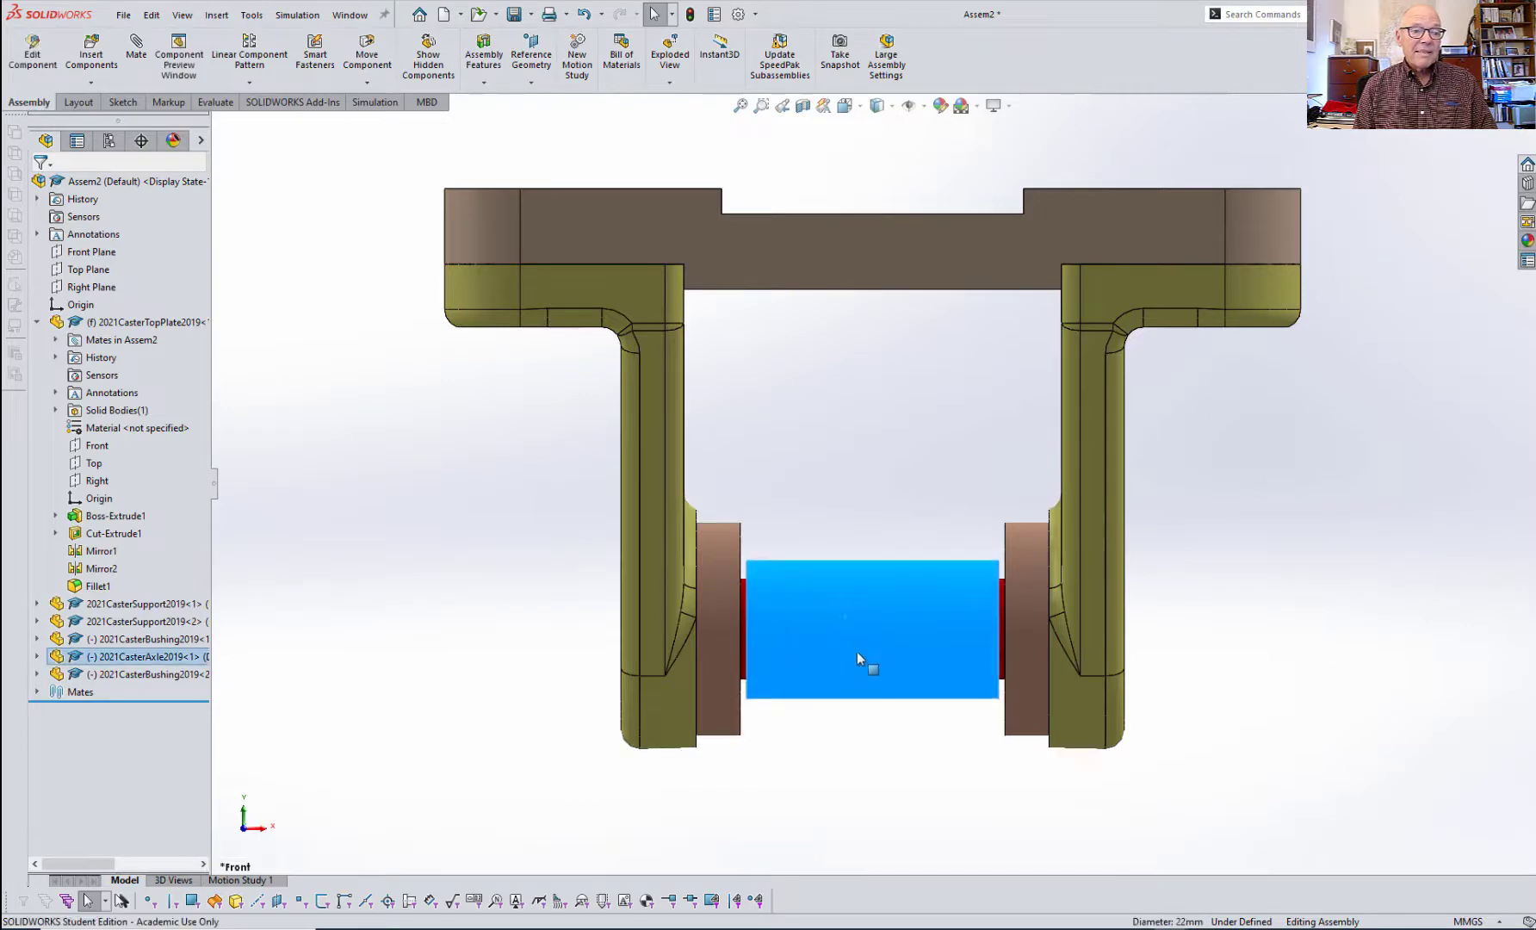
{"action": "left_click", "coordinate": [836, 795]}
{"action": "middle_click_drag", "start_coordinate": [836, 795], "coordinate": [694, 819]}
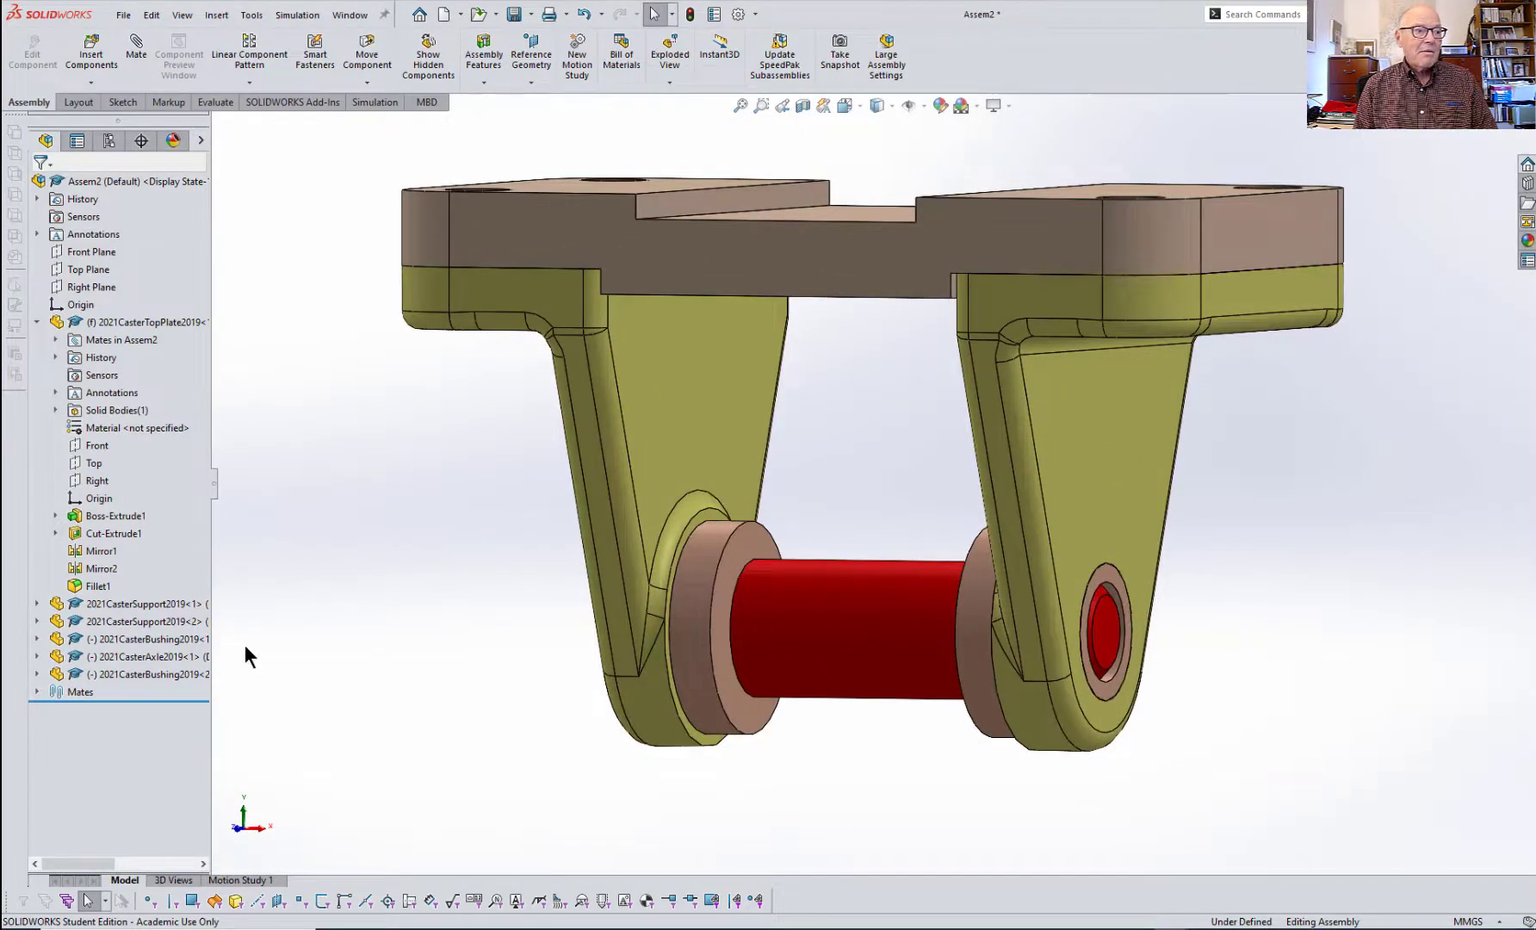
- Lock rotation on the concentric mate Concentric7 between the bushing 2021CasterBushing2019<1> and its support
{"action": "left_click", "coordinate": [36, 639]}
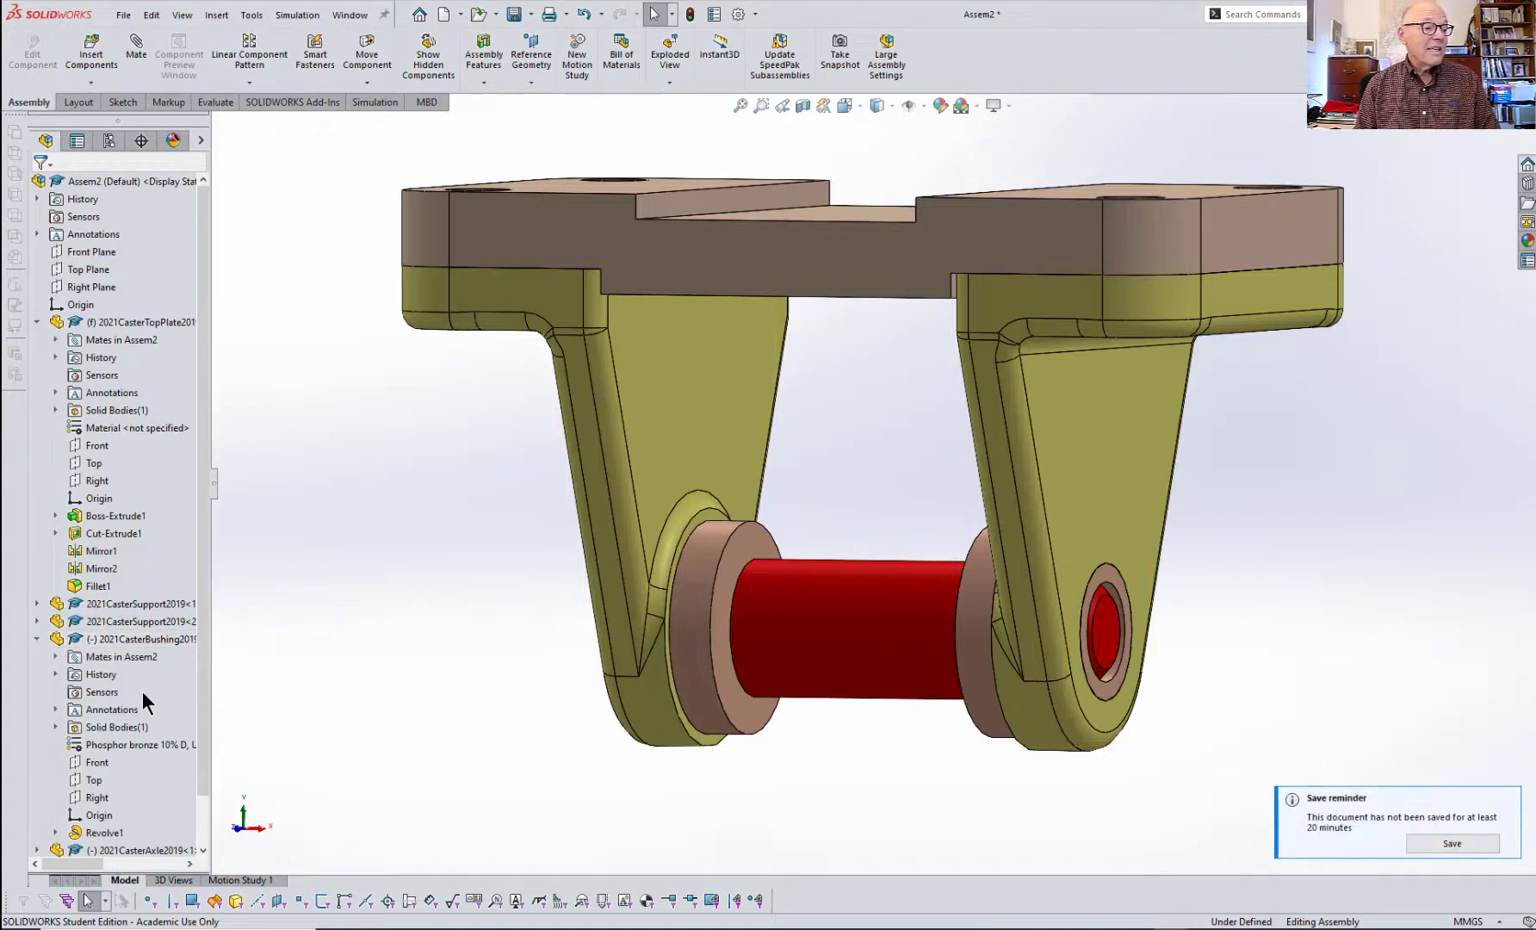
{"action": "left_click", "coordinate": [56, 656]}
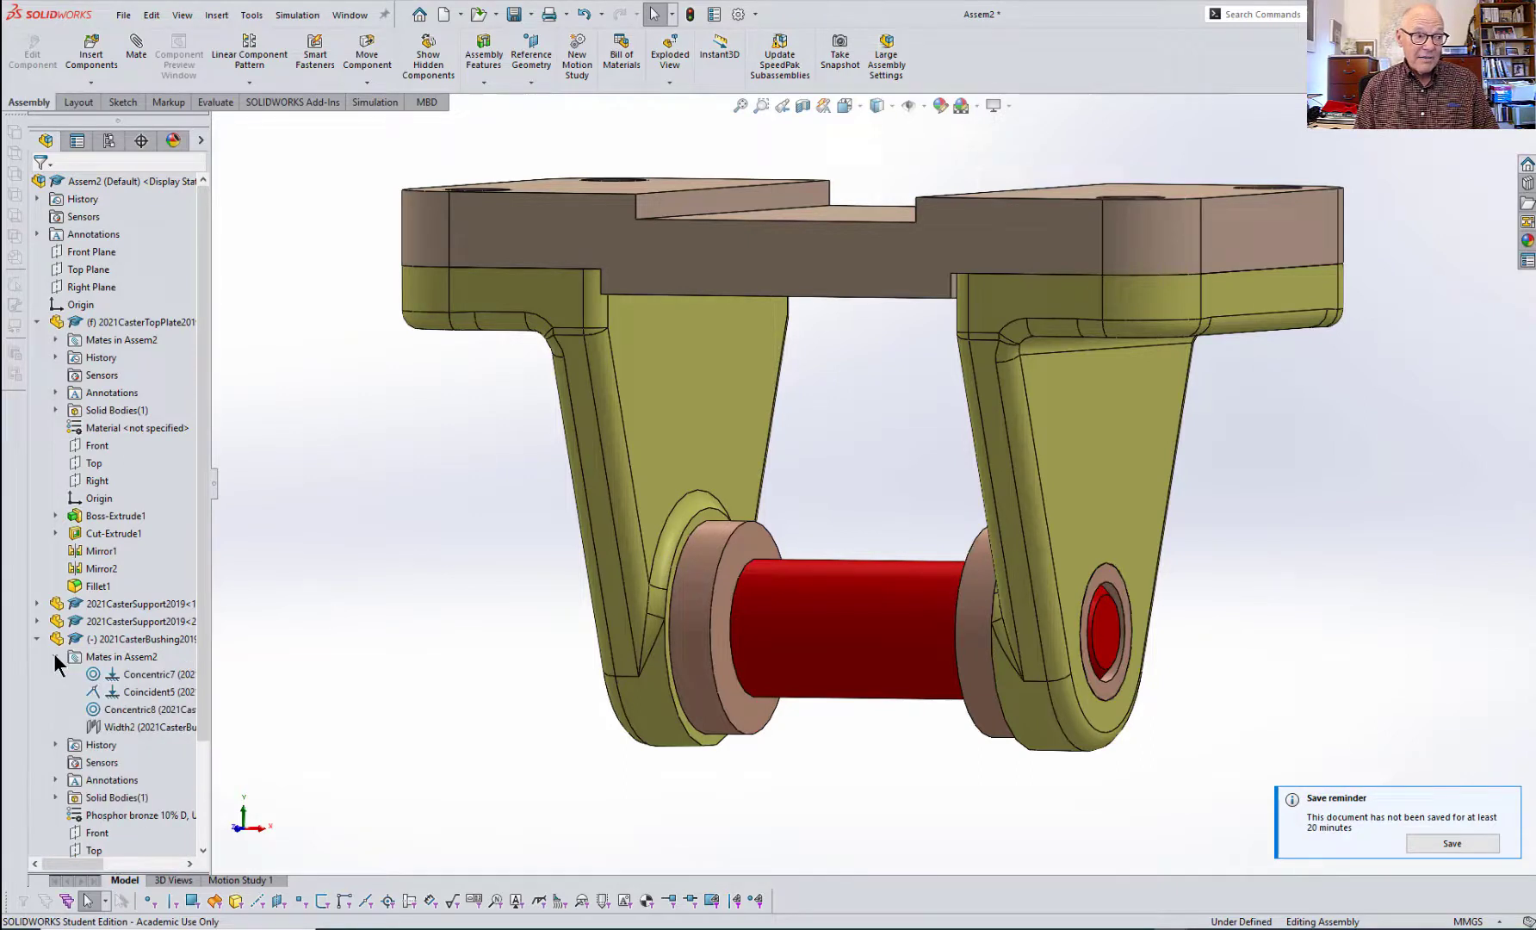
{"action": "right_click", "coordinate": [96, 675]}
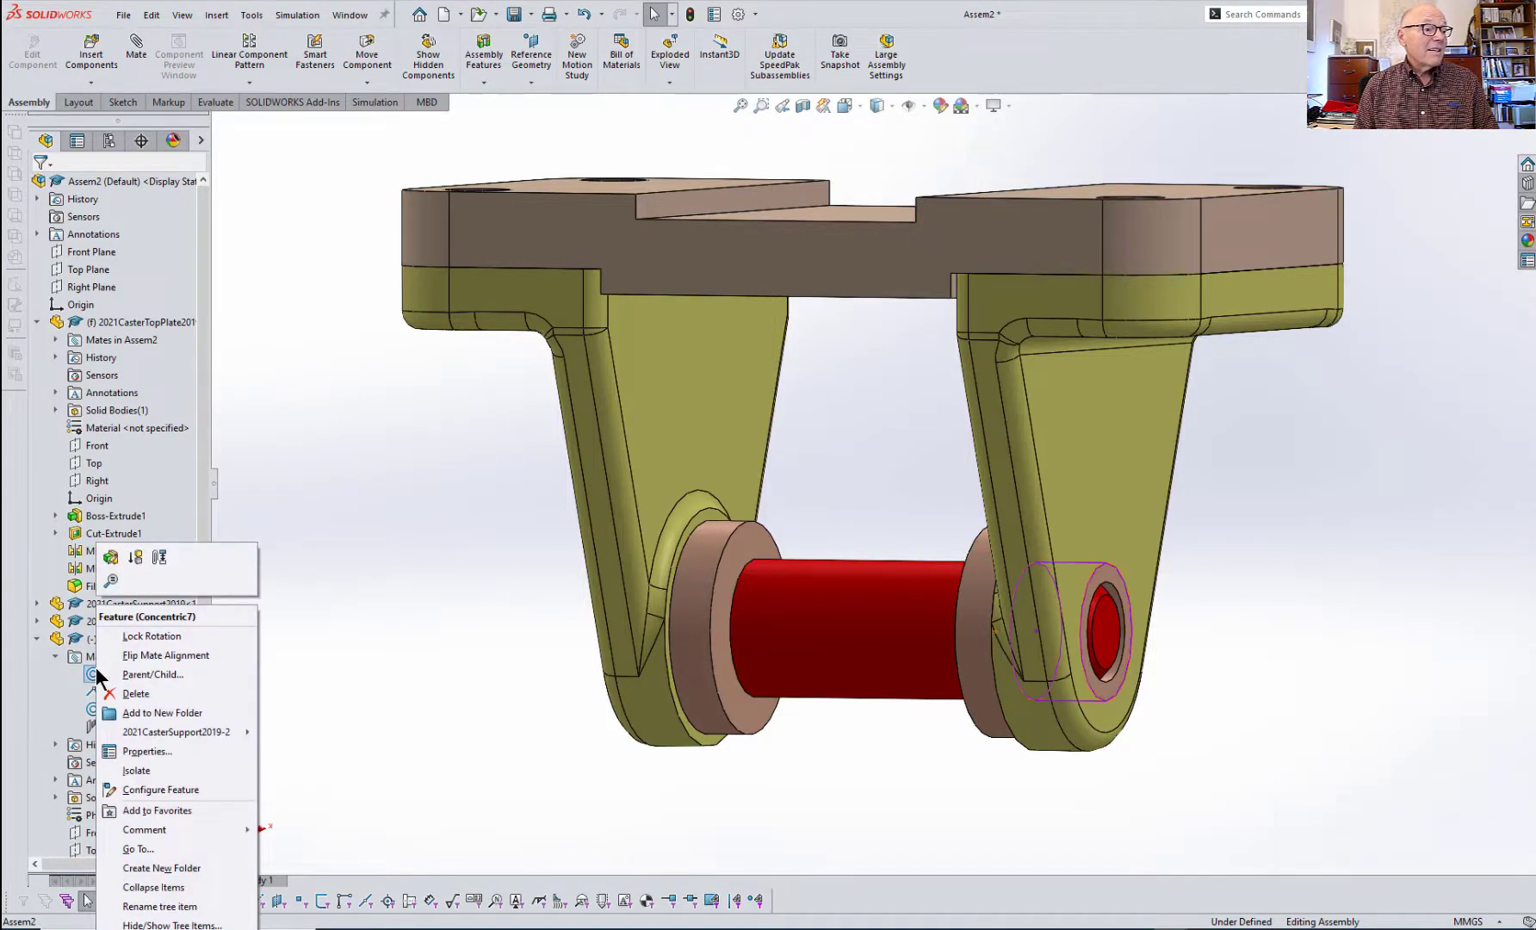
{"action": "left_click", "coordinate": [363, 656]}
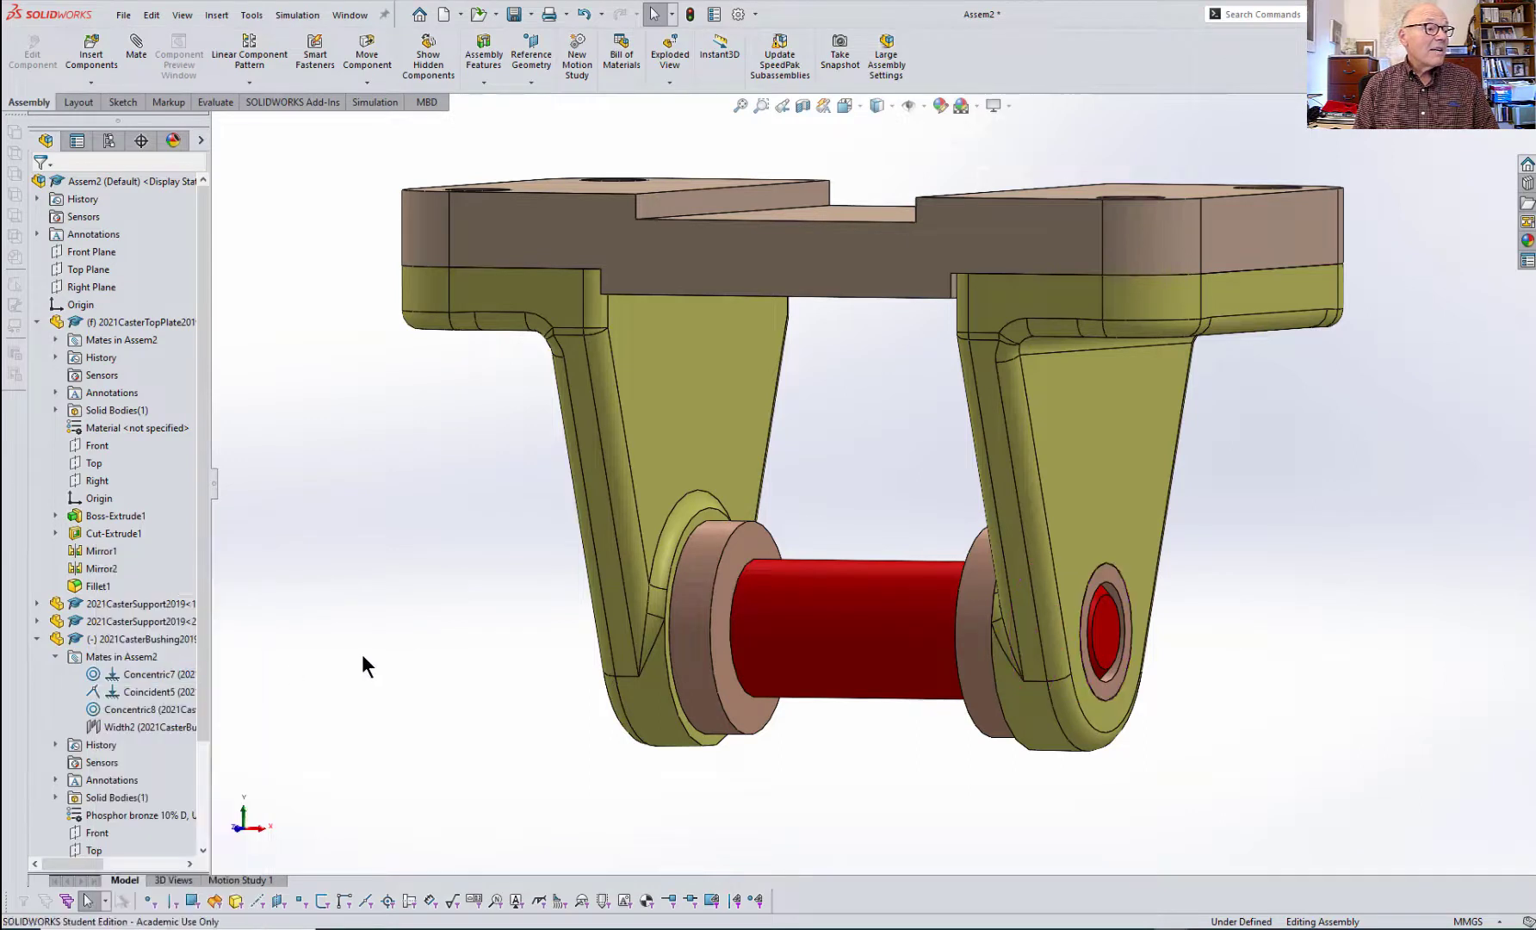
{"action": "left_click", "coordinate": [134, 676]}
{"action": "right_click", "coordinate": [134, 679]}
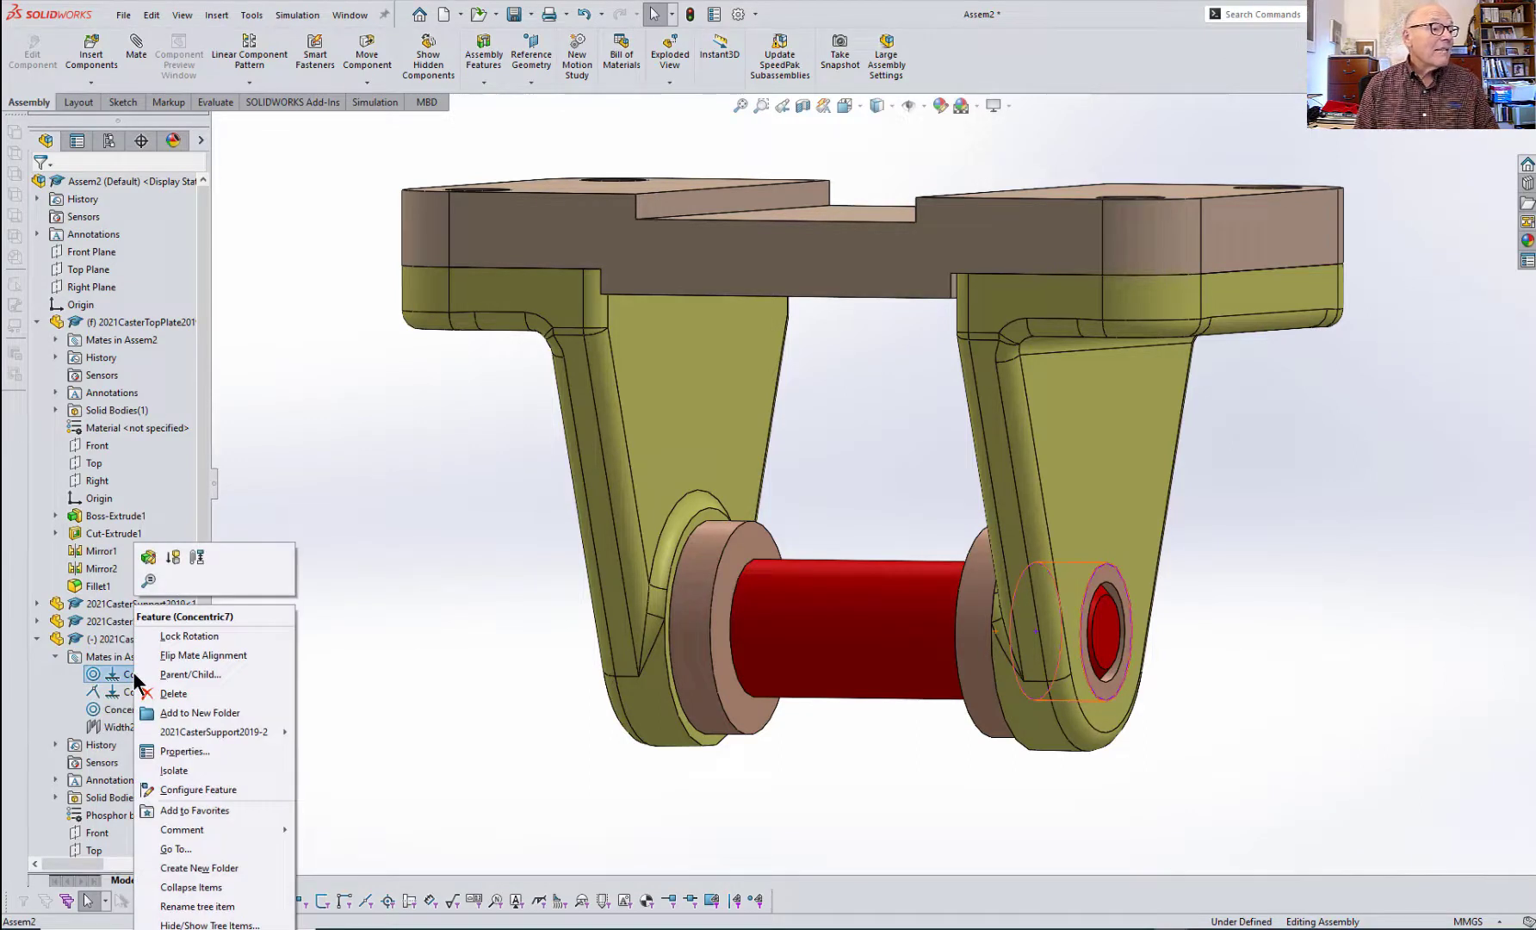
{"action": "left_click", "coordinate": [452, 672]}
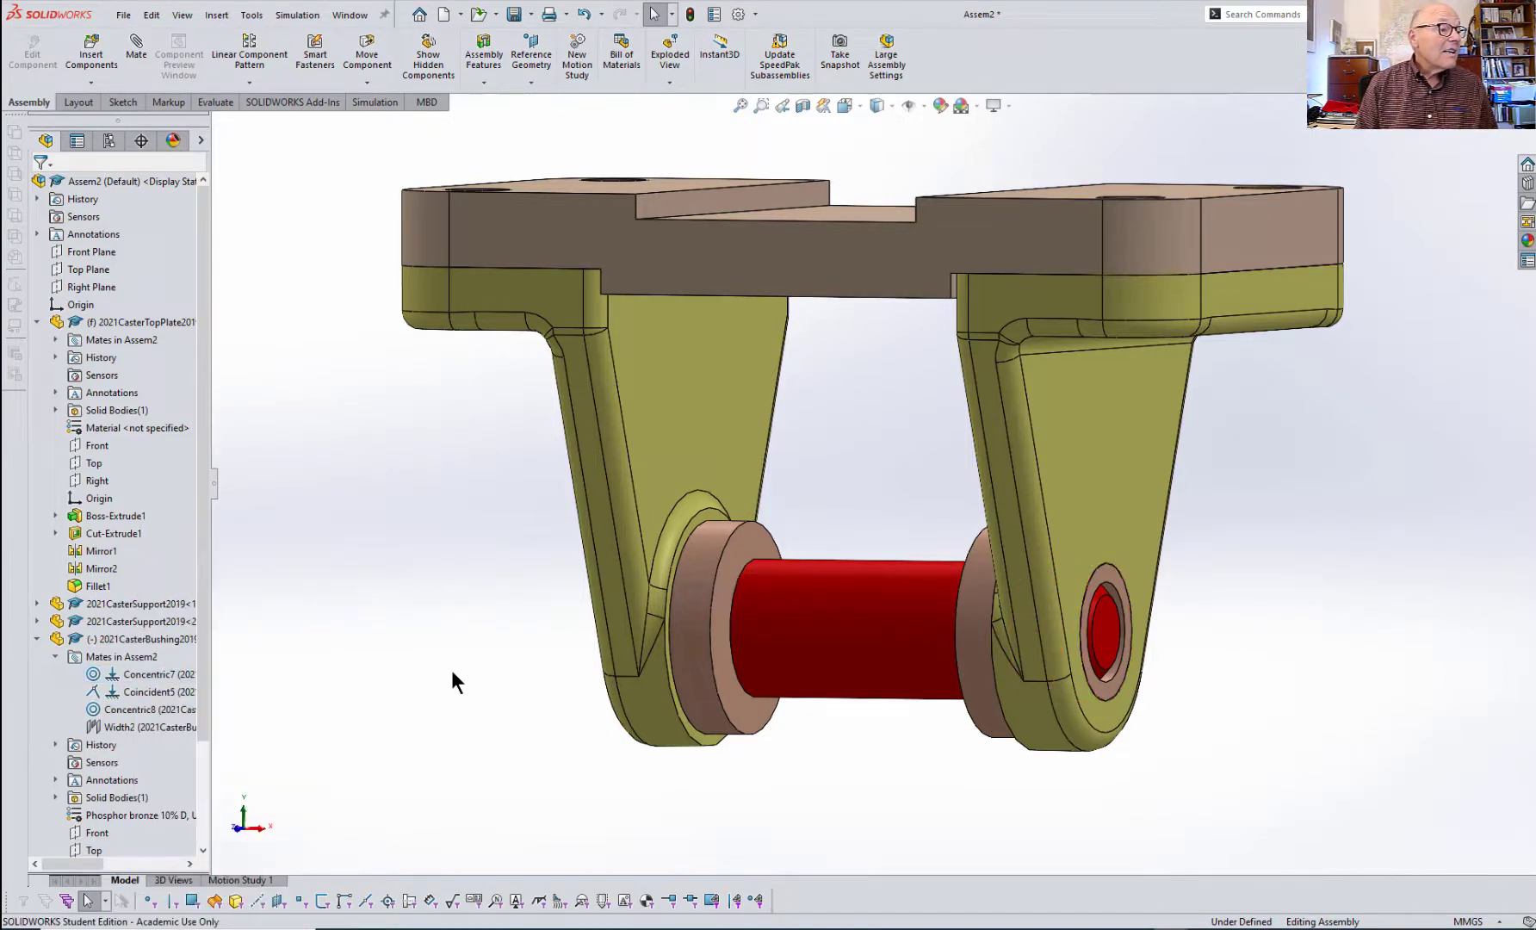
{"action": "right_click", "coordinate": [102, 680]}
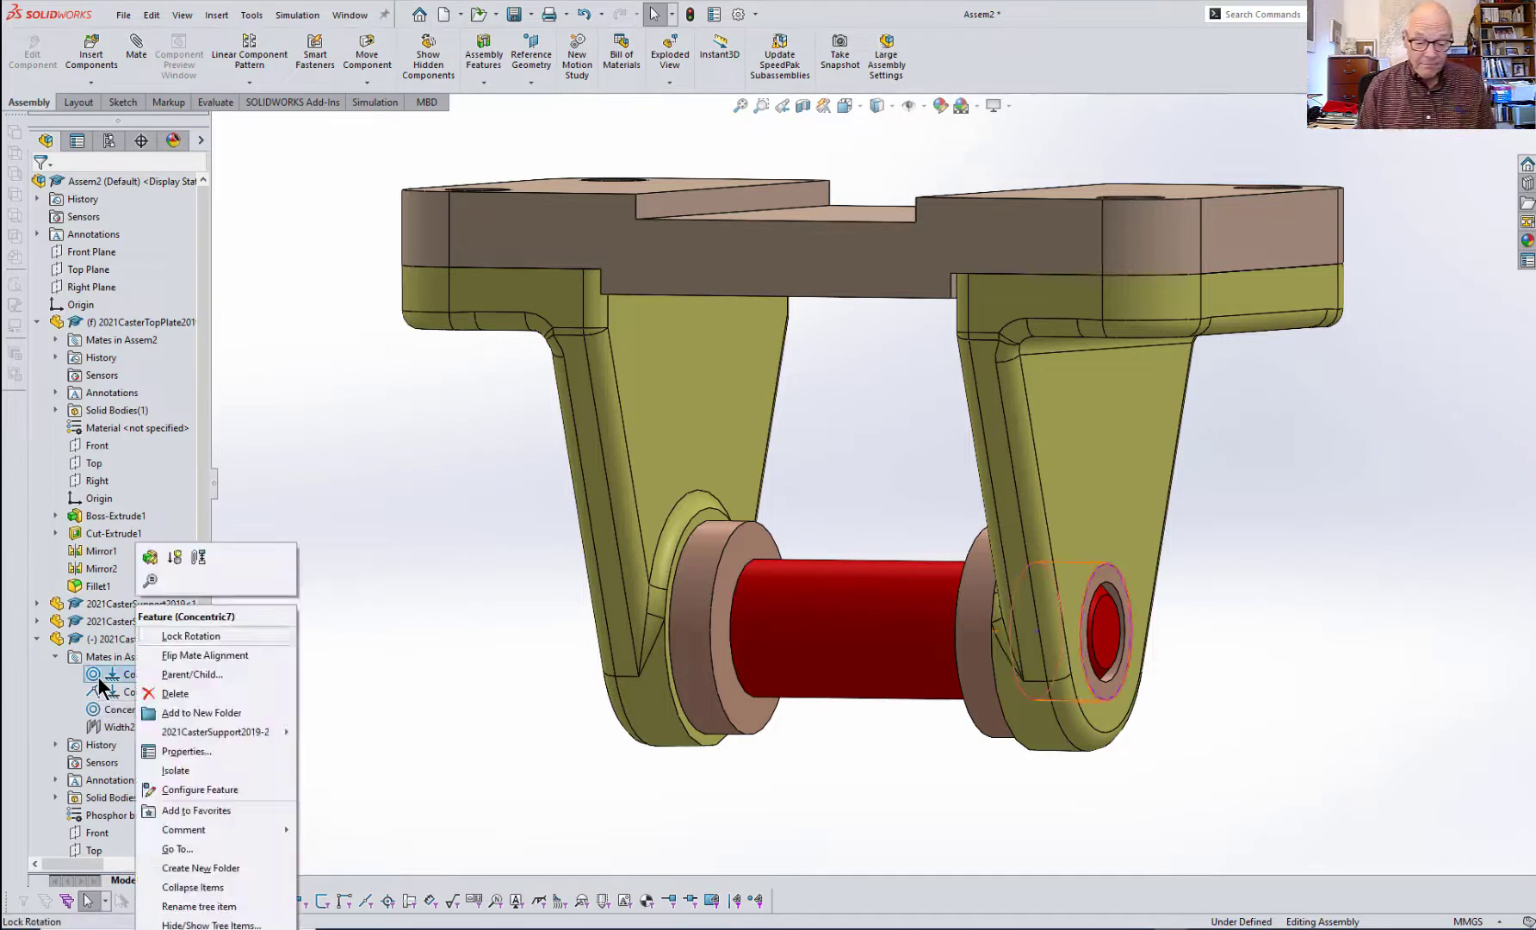
{"action": "left_click", "coordinate": [185, 637]}
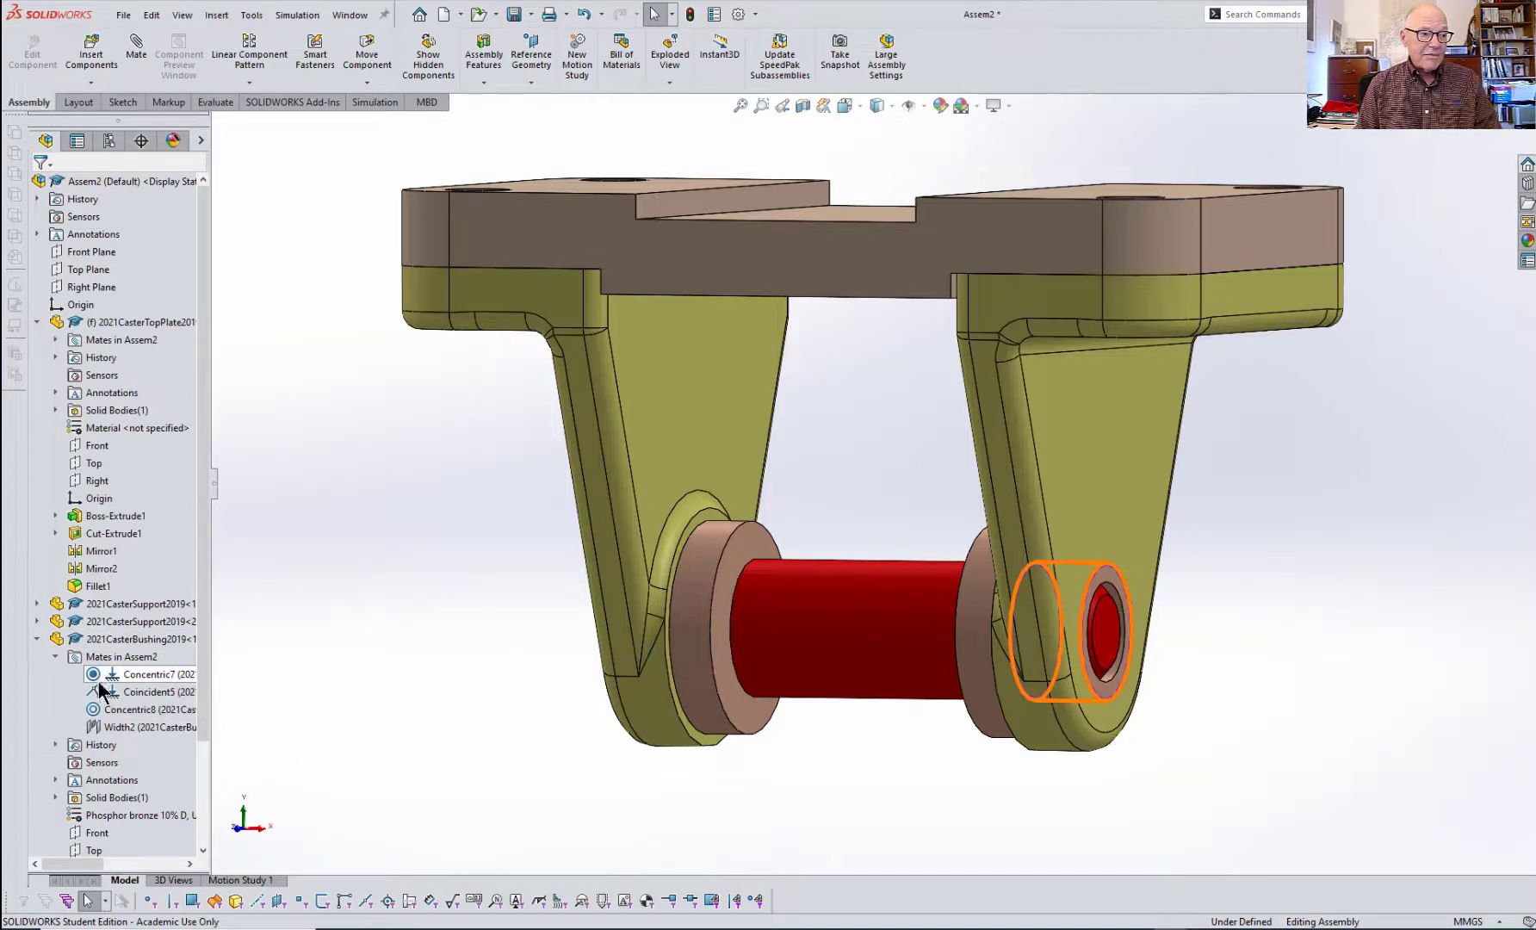
- Lock rotation on the concentric mate Concentric8 between the same bushing and the axle, and collapse the expanded components
{"action": "right_click", "coordinate": [102, 708]}
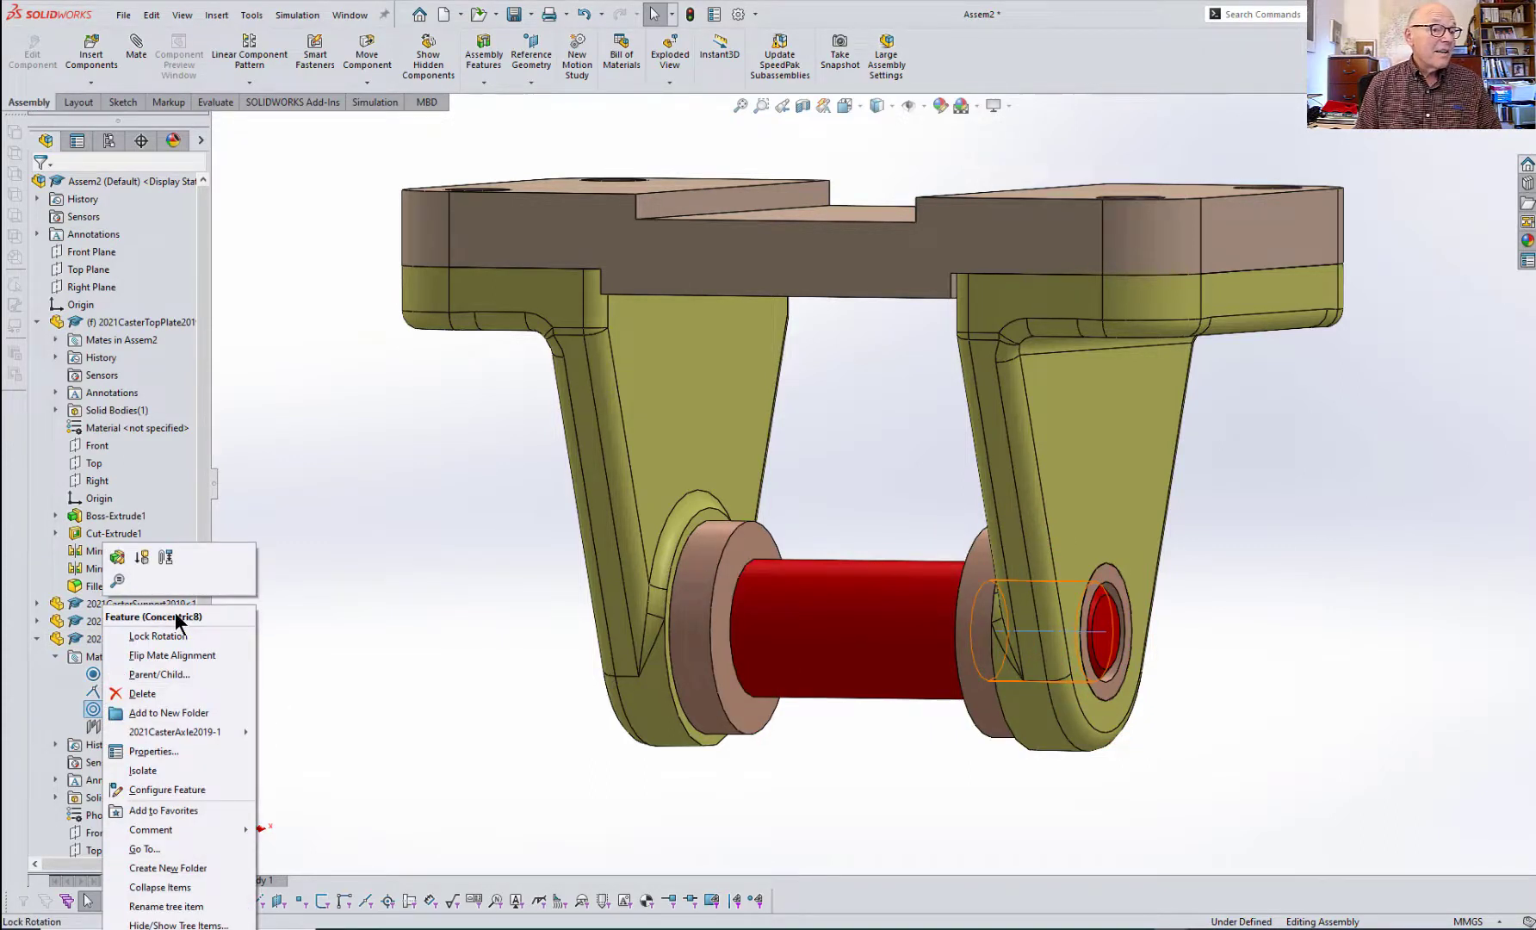
{"action": "left_click", "coordinate": [158, 638]}
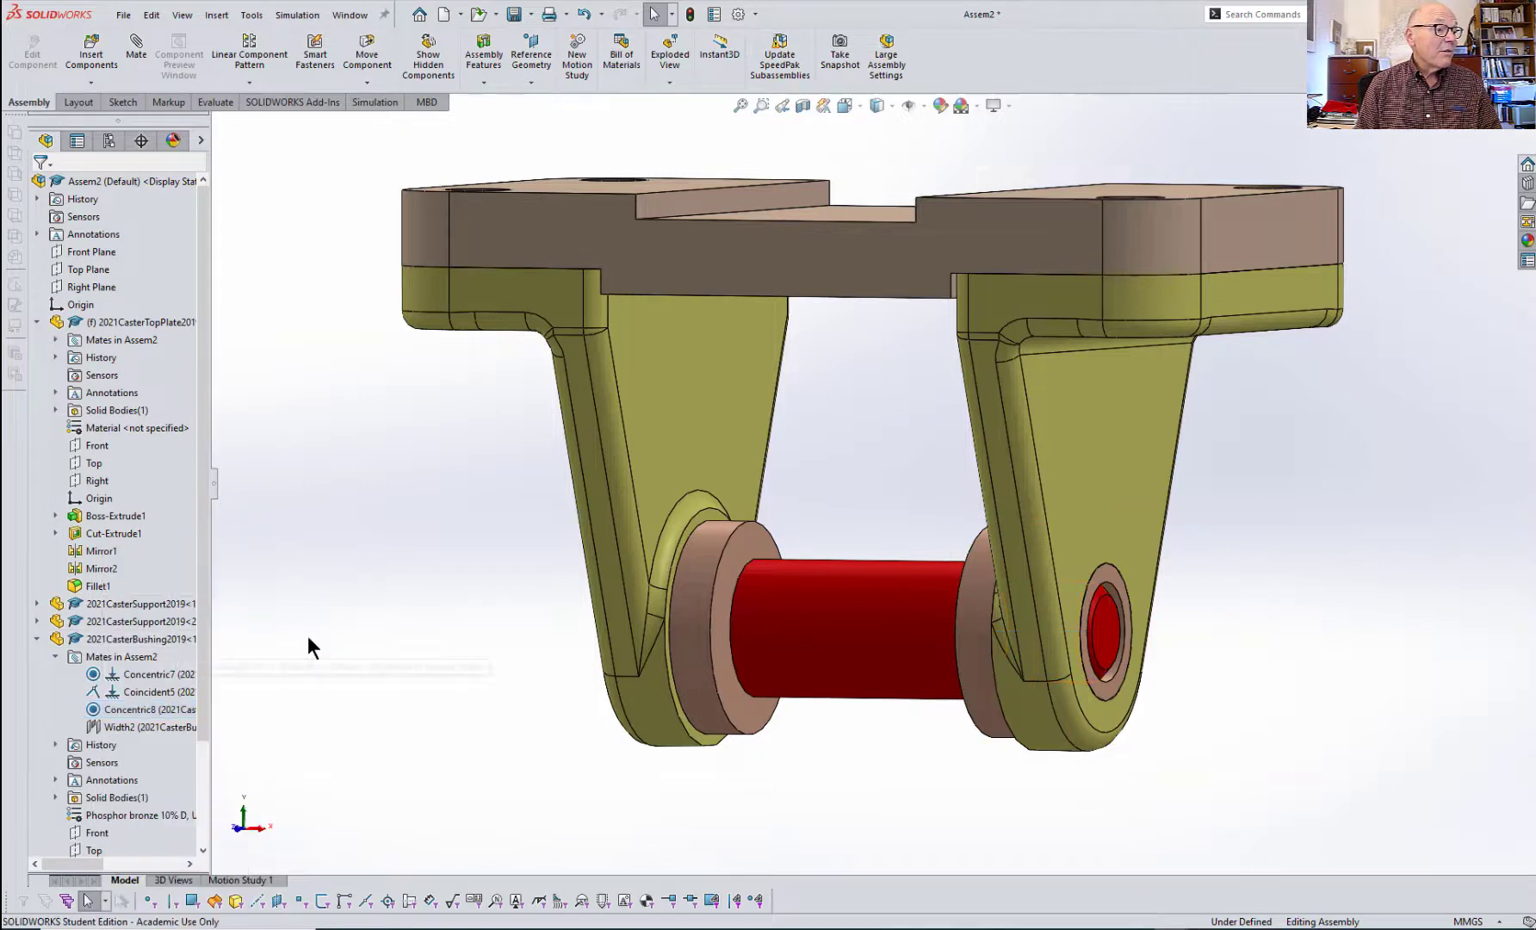
{"action": "left_click", "coordinate": [35, 639]}
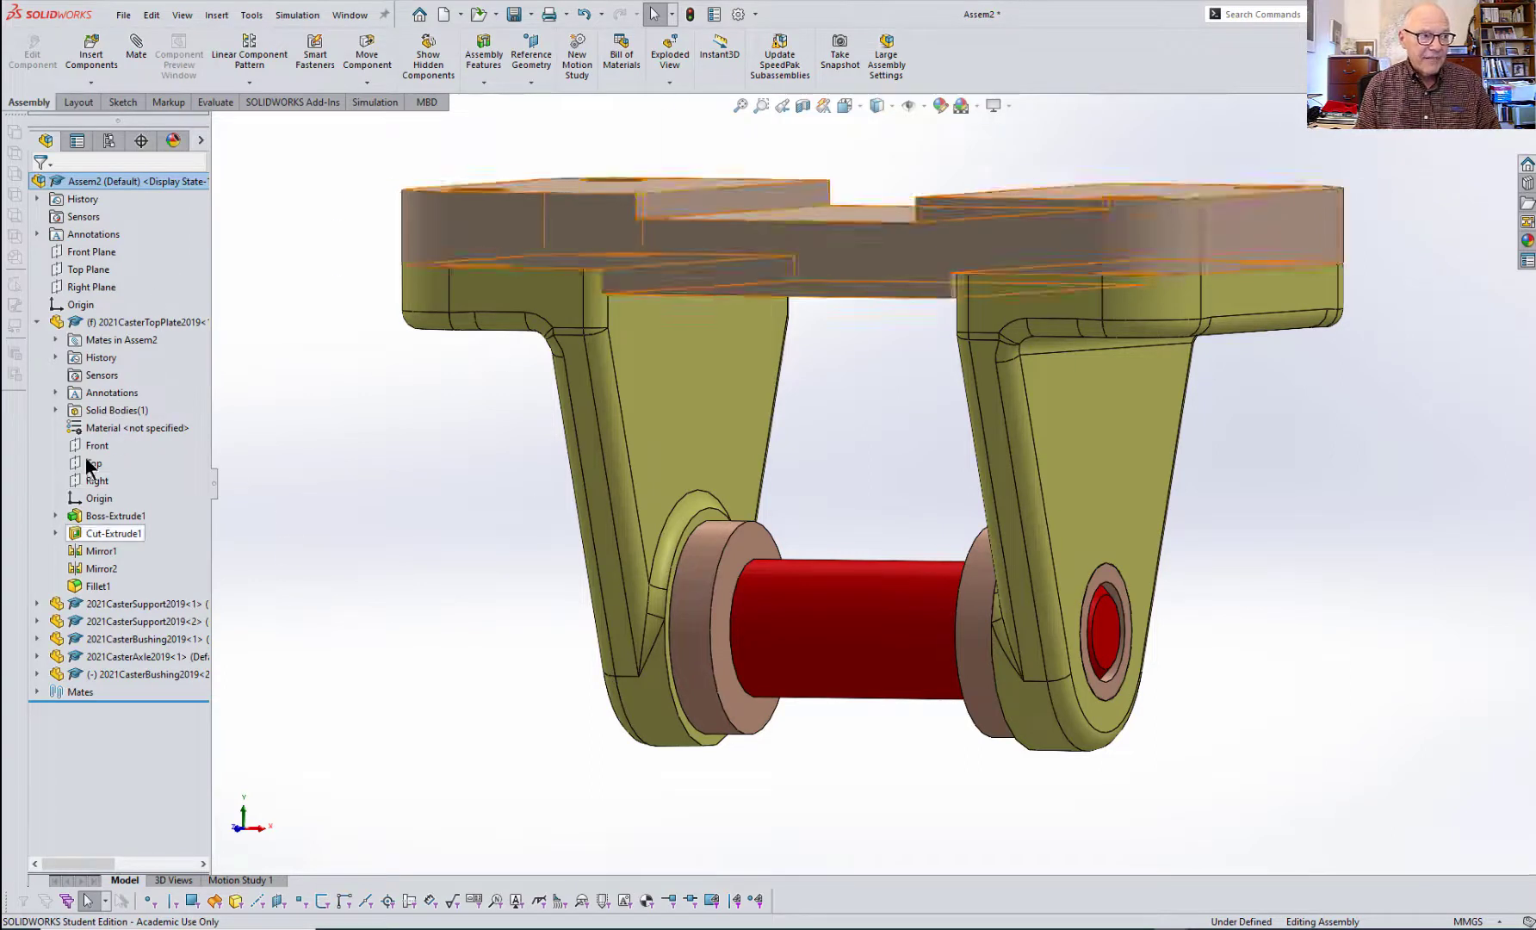
{"action": "left_click", "coordinate": [37, 323]}
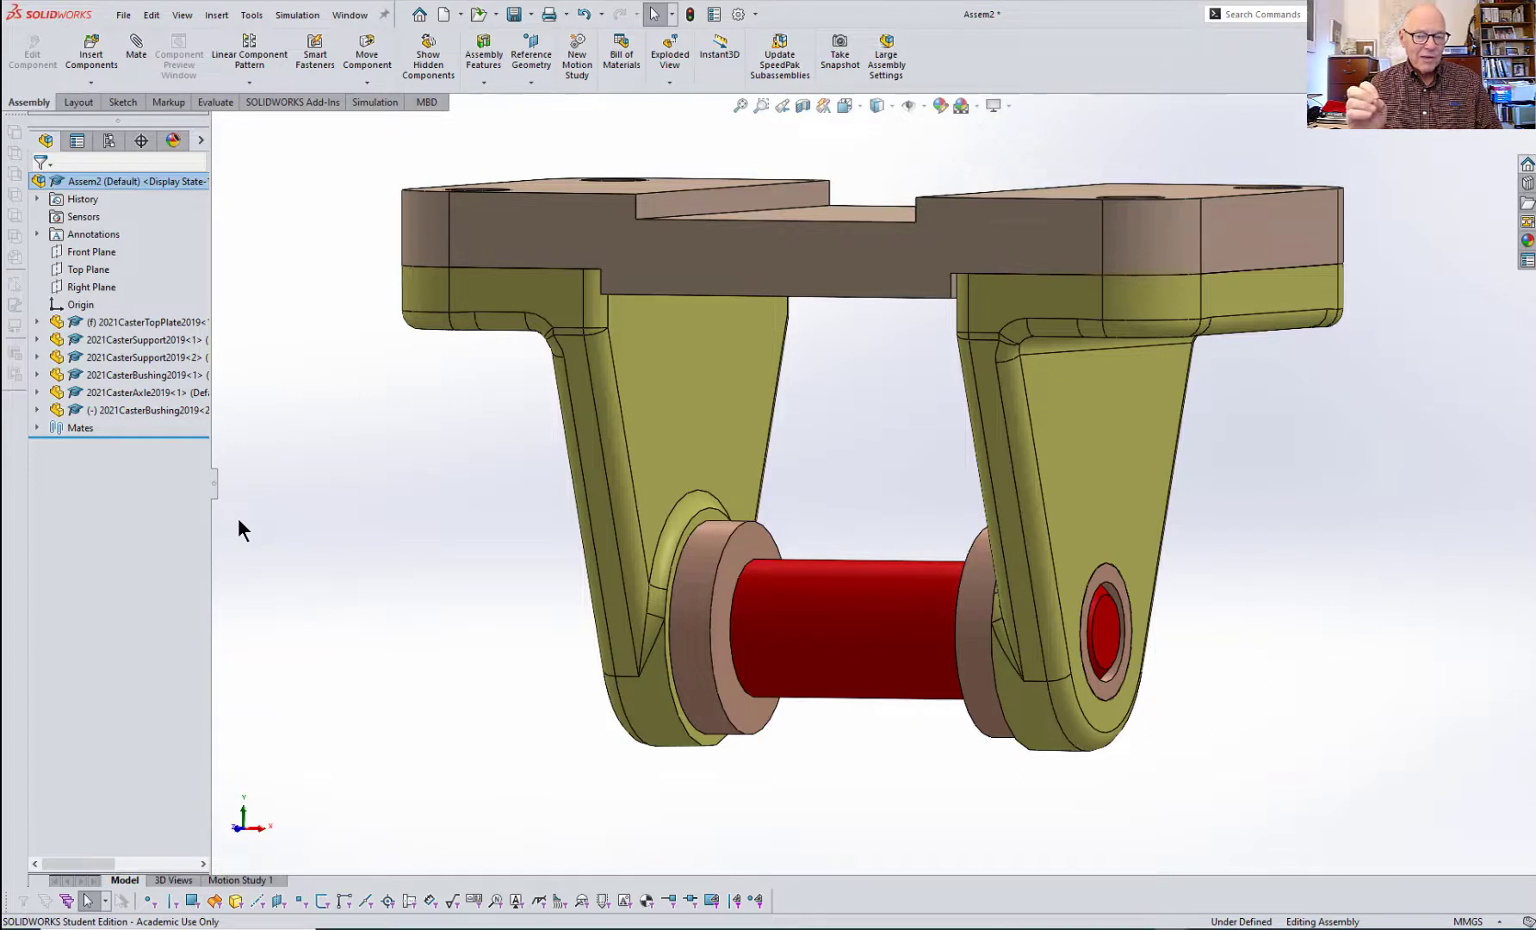
- Lock rotation on the concentric mate Concentric6 of bushing 2021CasterBushing2019<2>, and collapse the expanded component
{"action": "right_click", "coordinate": [149, 406]}
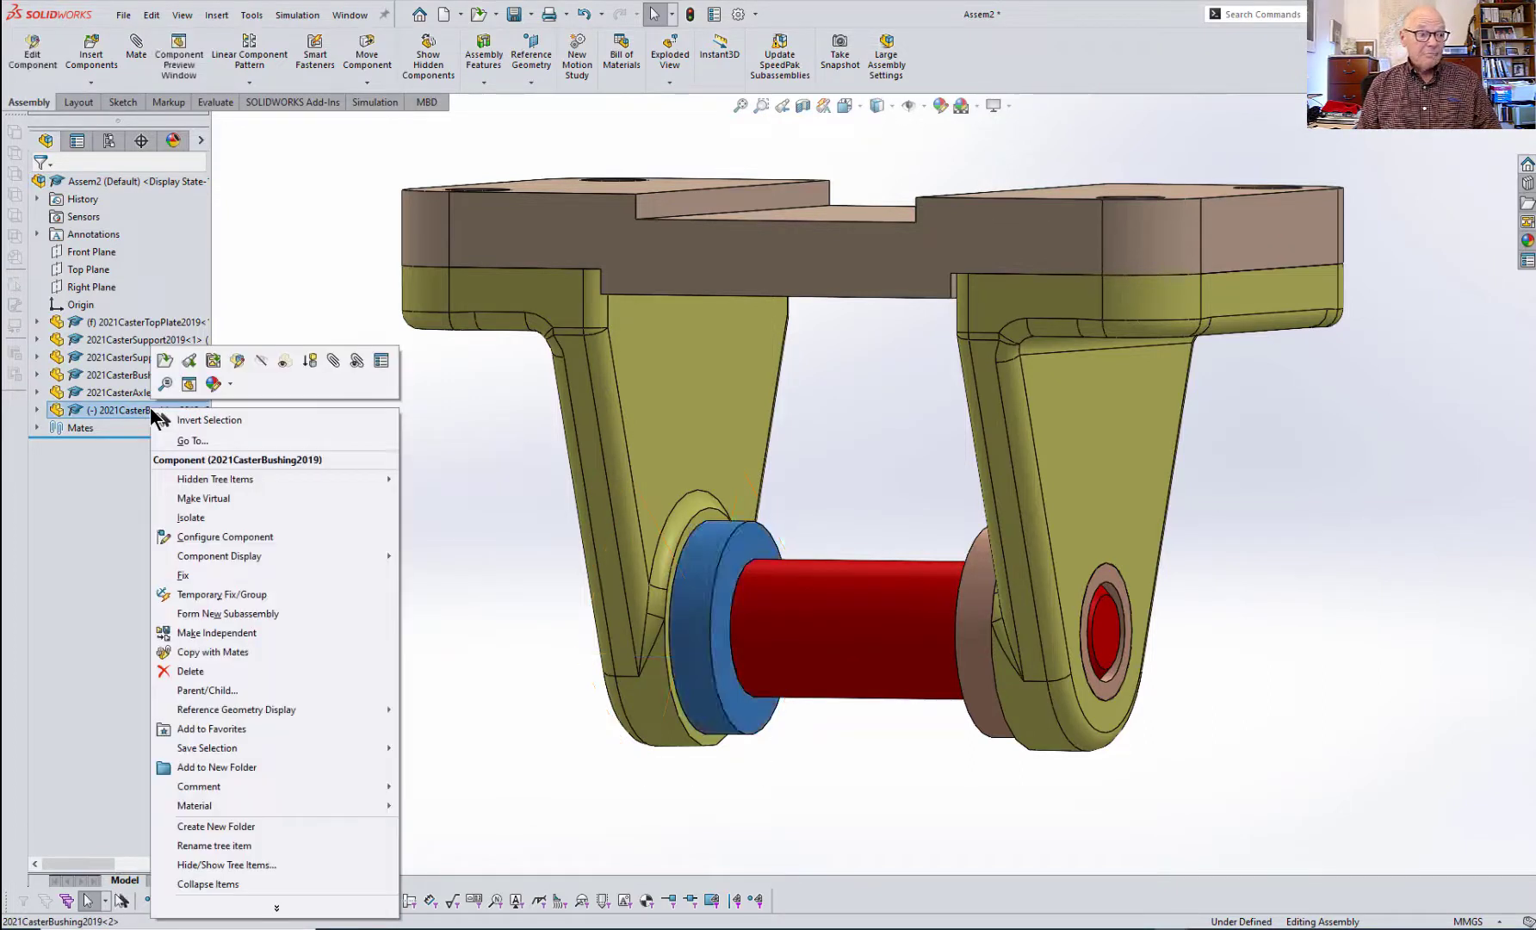
{"action": "left_click", "coordinate": [130, 404]}
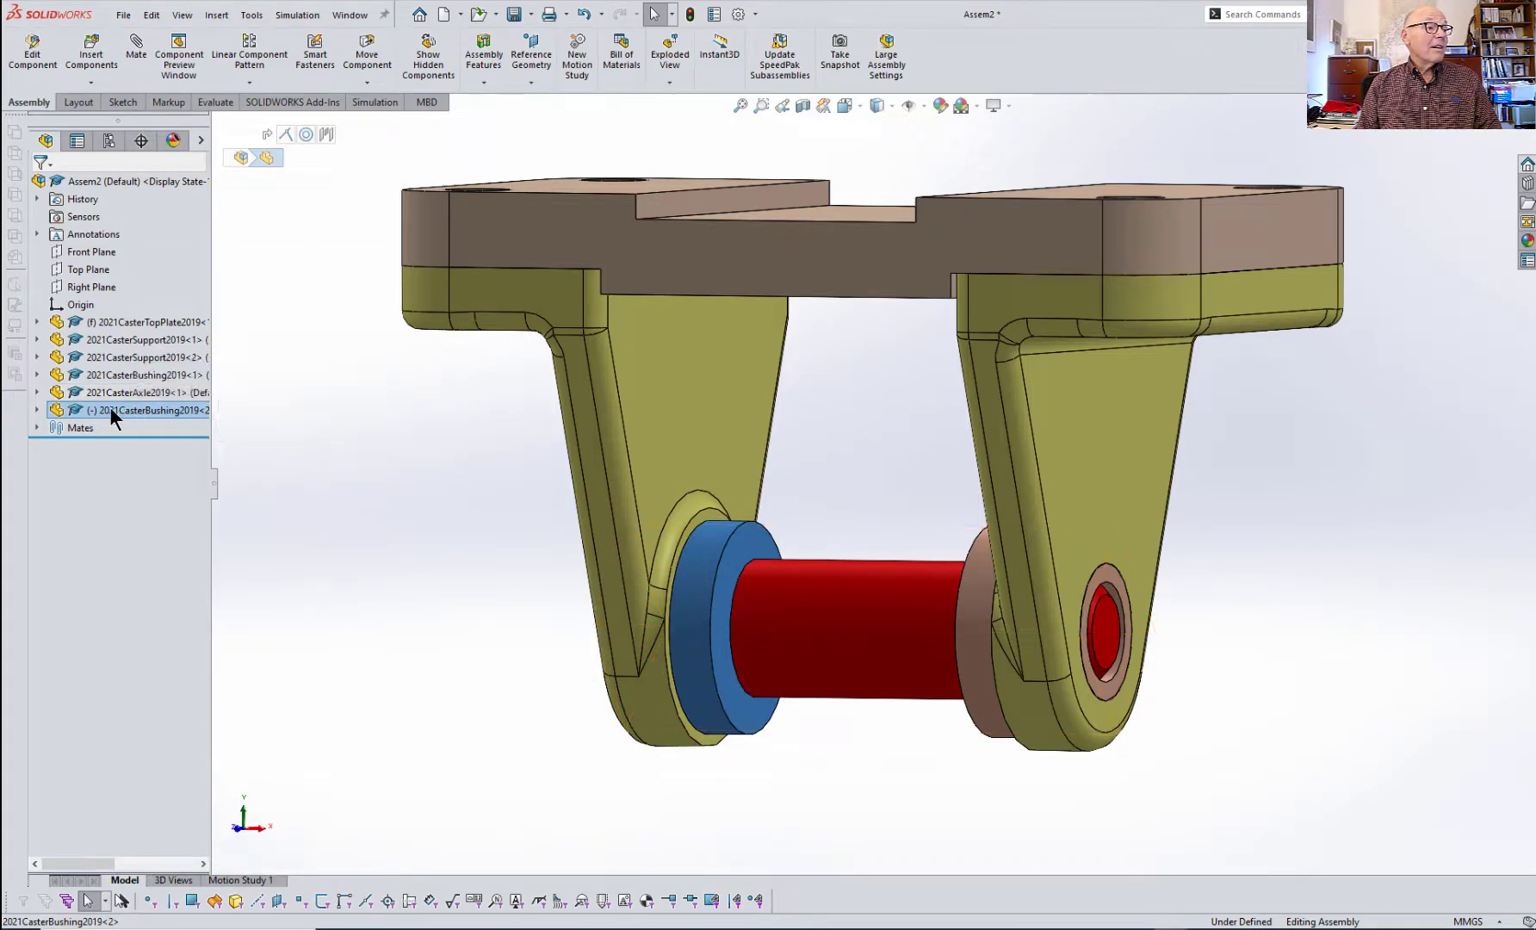
{"action": "double_click", "coordinate": [109, 407]}
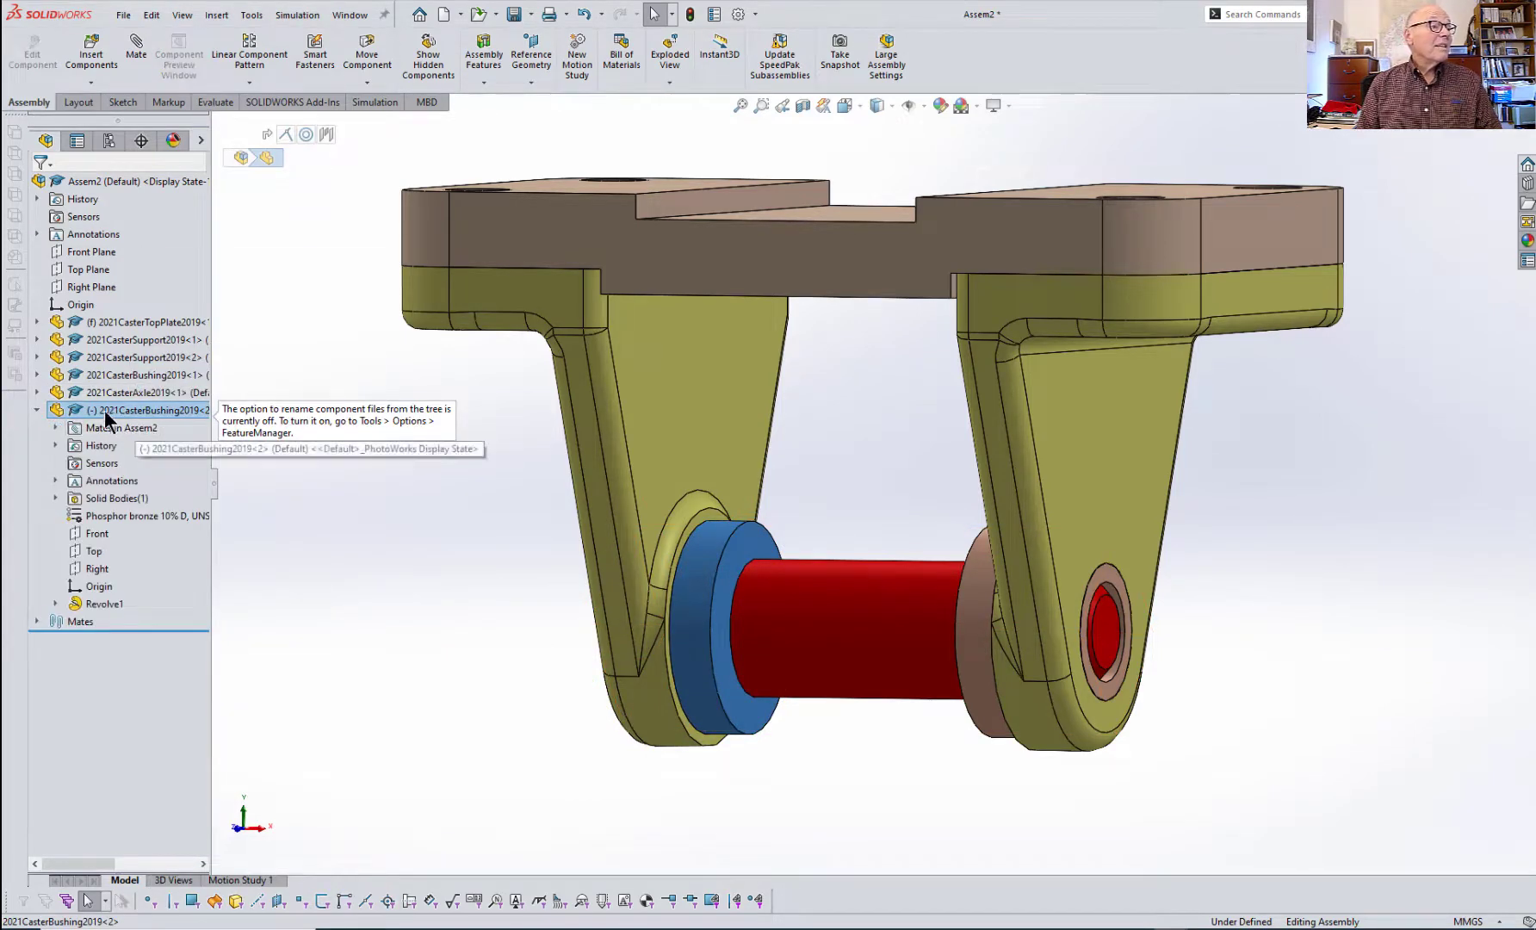
{"action": "right_click", "coordinate": [104, 410]}
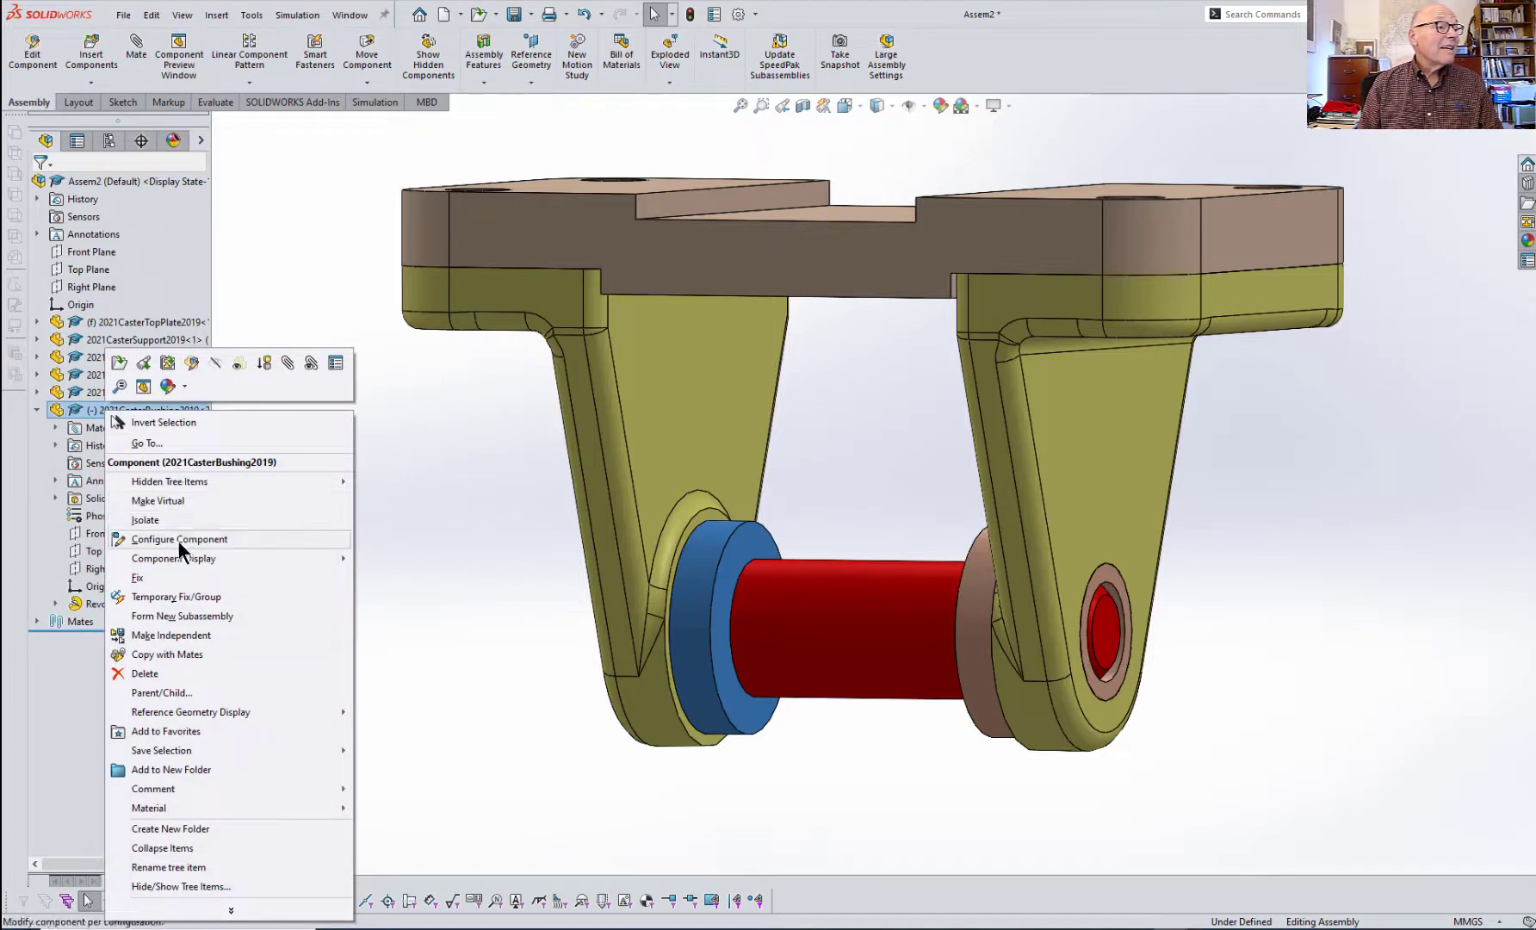
{"action": "left_click", "coordinate": [40, 476]}
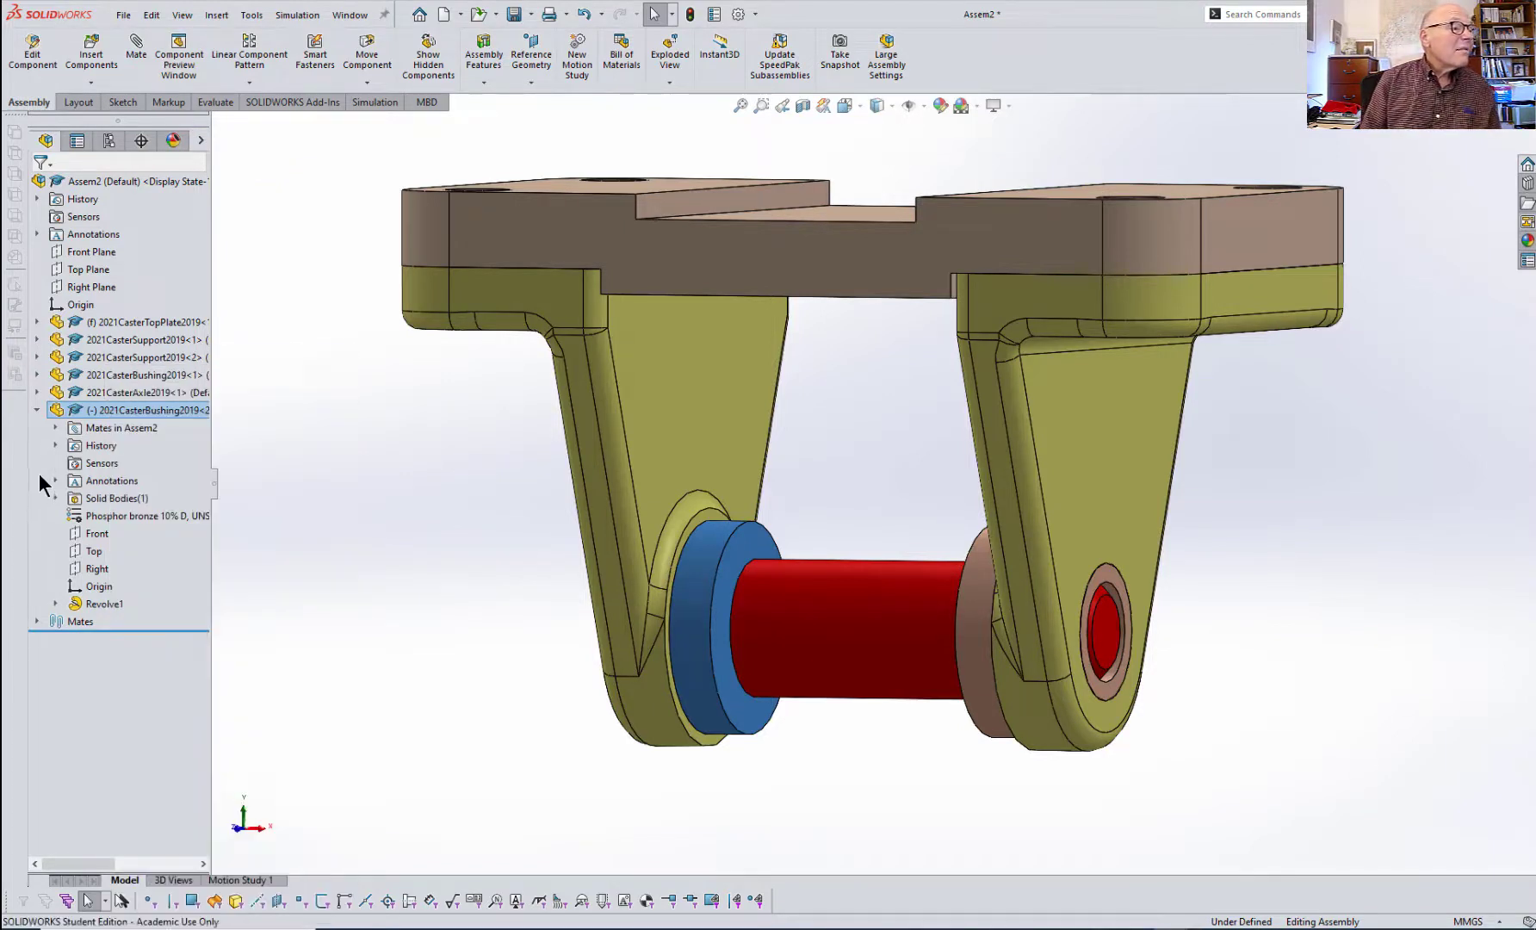
{"action": "left_click", "coordinate": [58, 426]}
{"action": "left_click", "coordinate": [123, 465]}
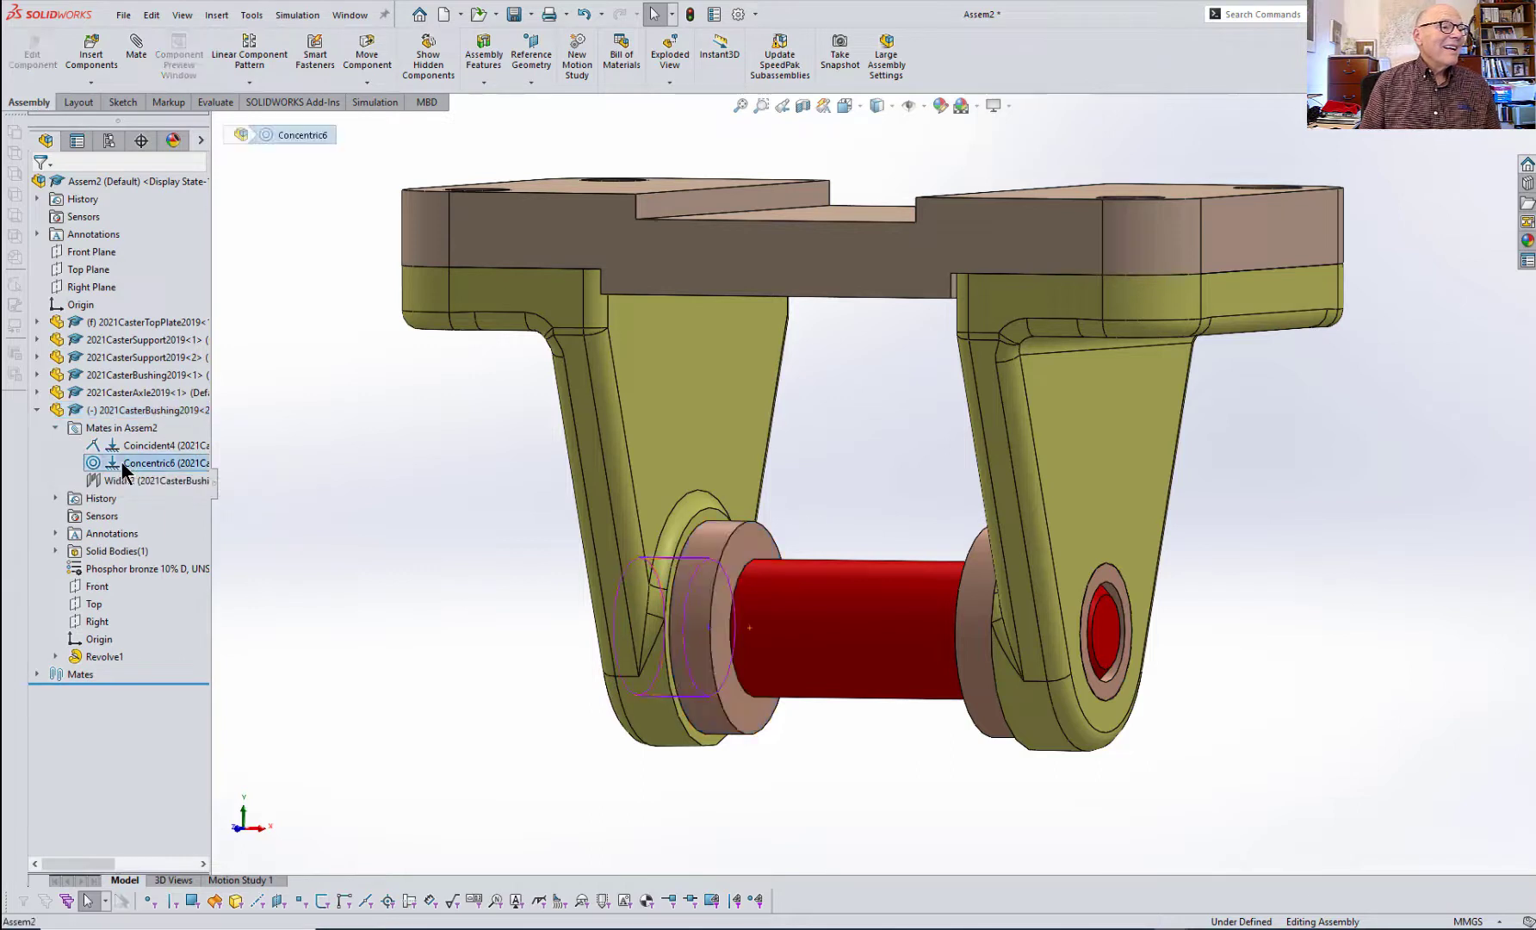
{"action": "right_click", "coordinate": [122, 464]}
{"action": "left_click", "coordinate": [171, 486]}
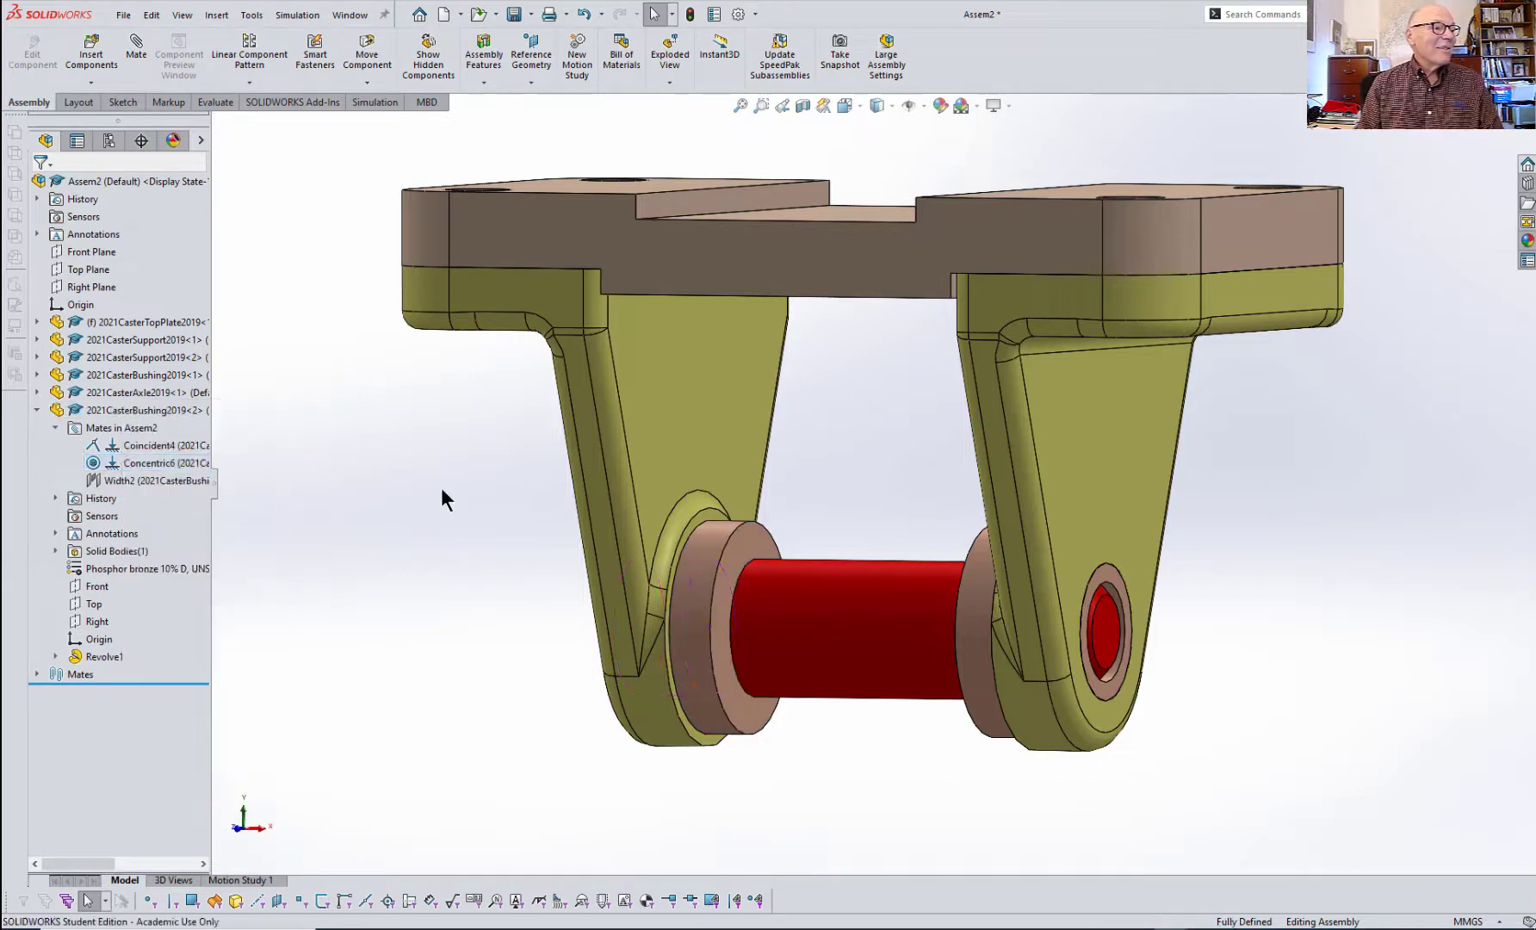
{"action": "left_click", "coordinate": [35, 410]}
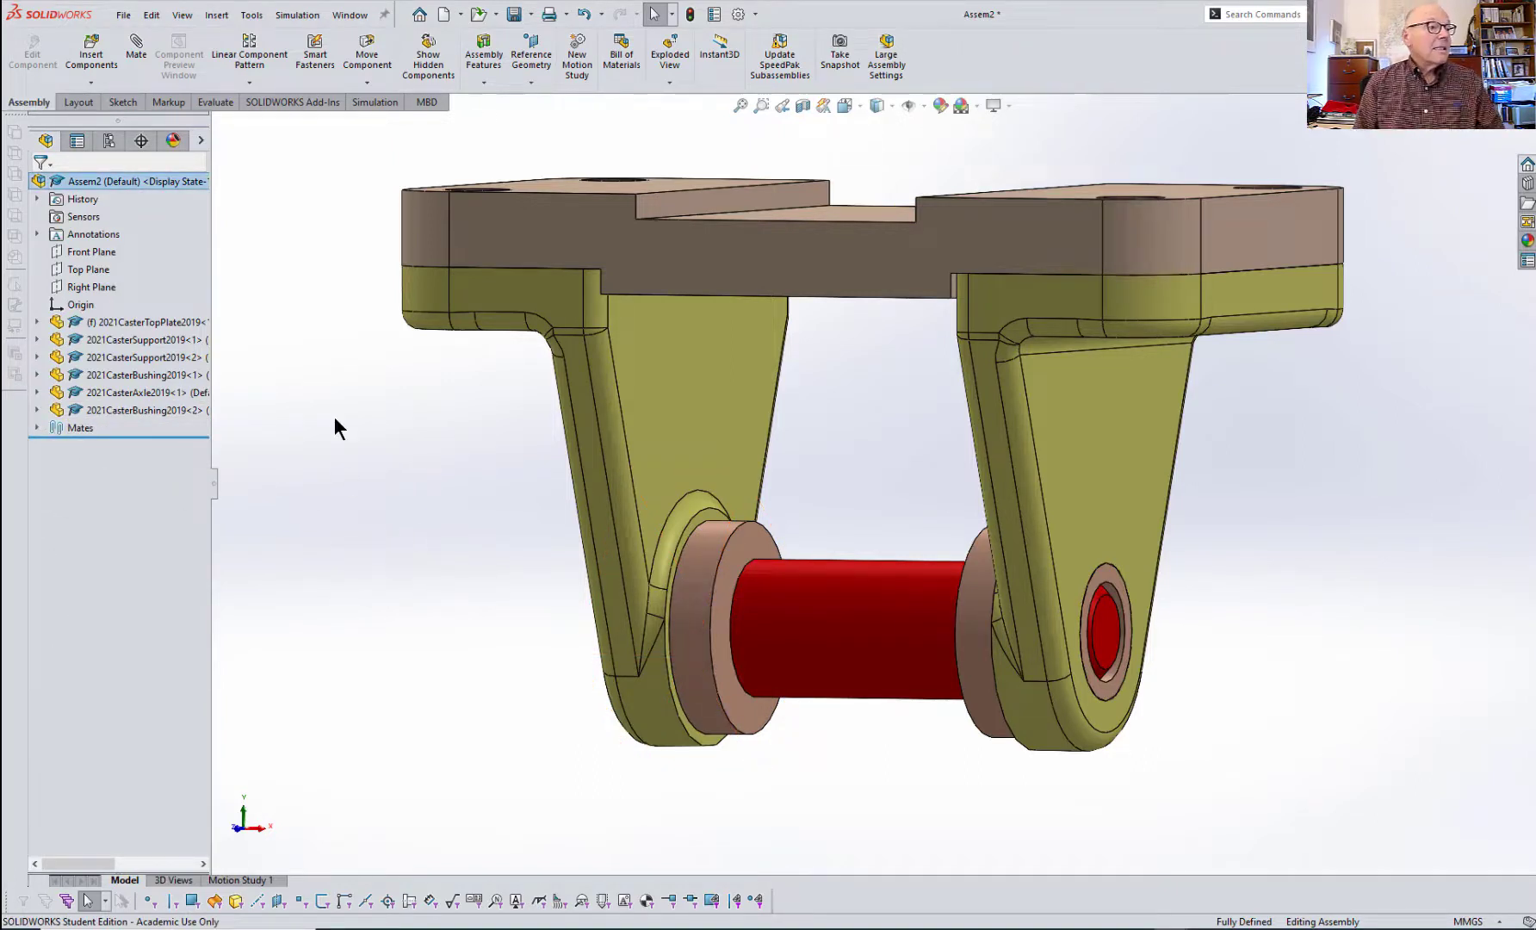
- Insert the part 2021CasterWheel2019 and place it in open space beside the caster frame
{"action": "left_click", "coordinate": [89, 54]}
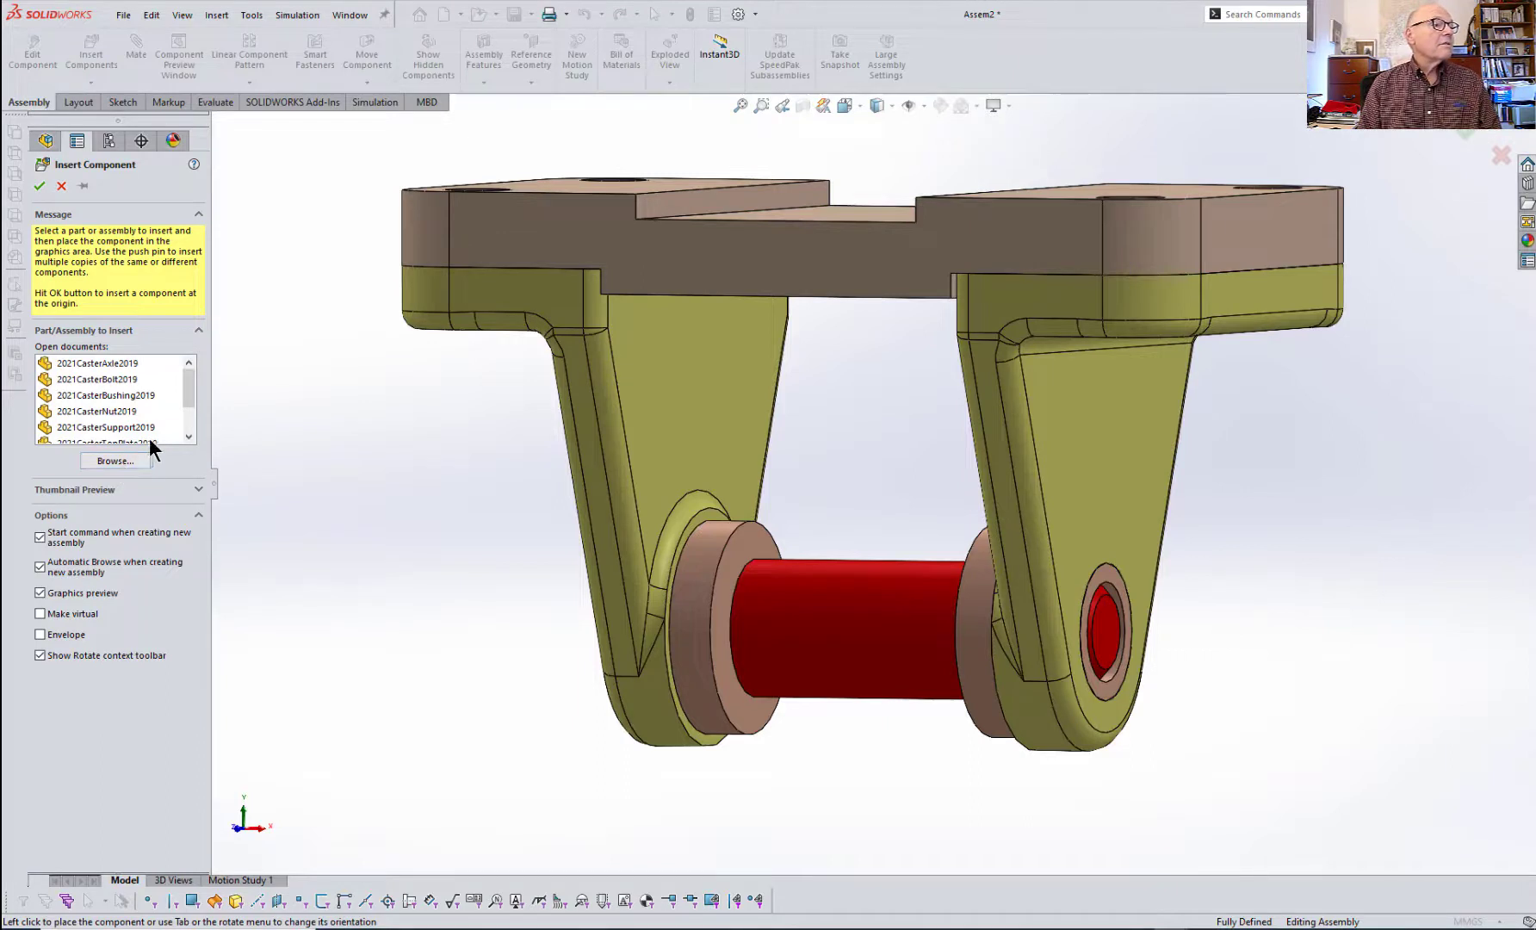
{"action": "left_click_drag", "start_coordinate": [191, 391], "coordinate": [193, 403]}
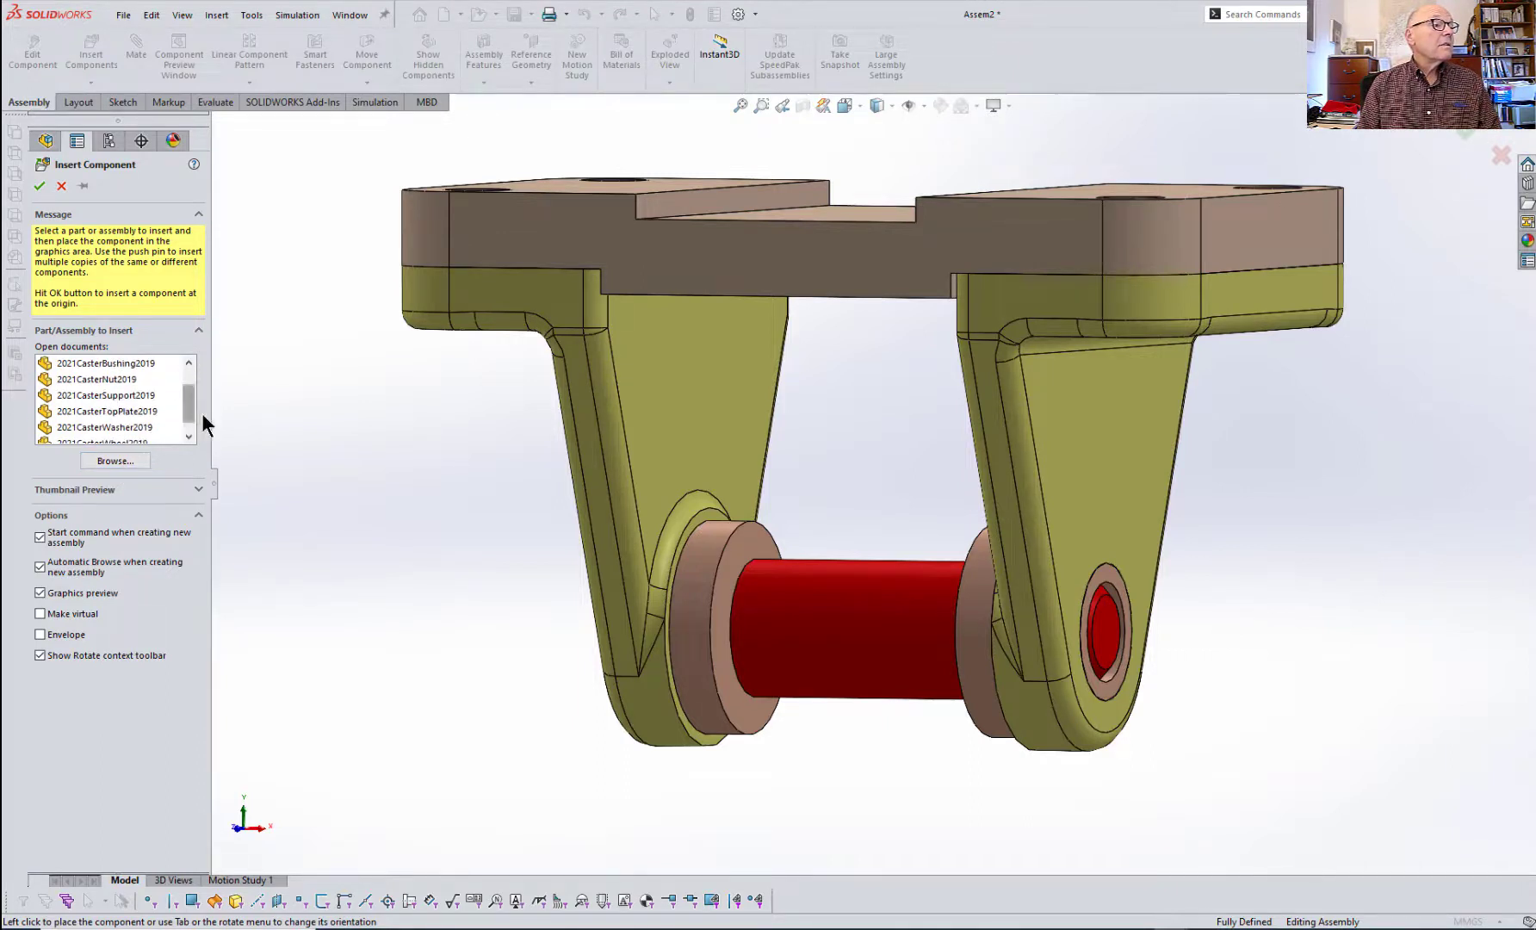
{"action": "scroll", "coordinate": [195, 408], "scroll_direction": "down", "scroll_amount": 1}
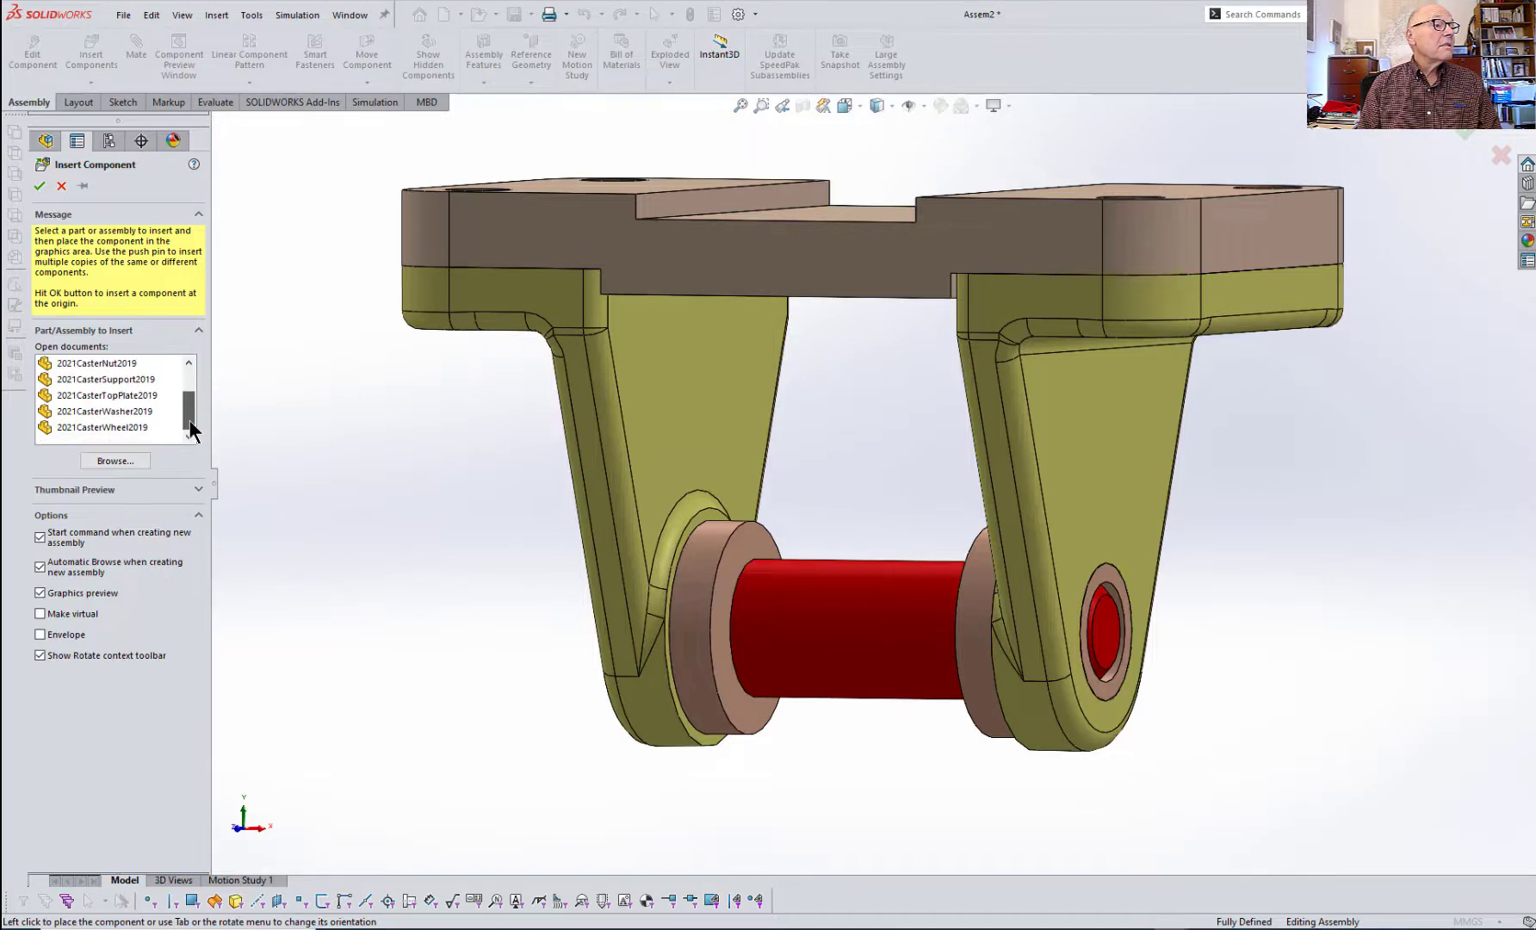
{"action": "left_click", "coordinate": [86, 426]}
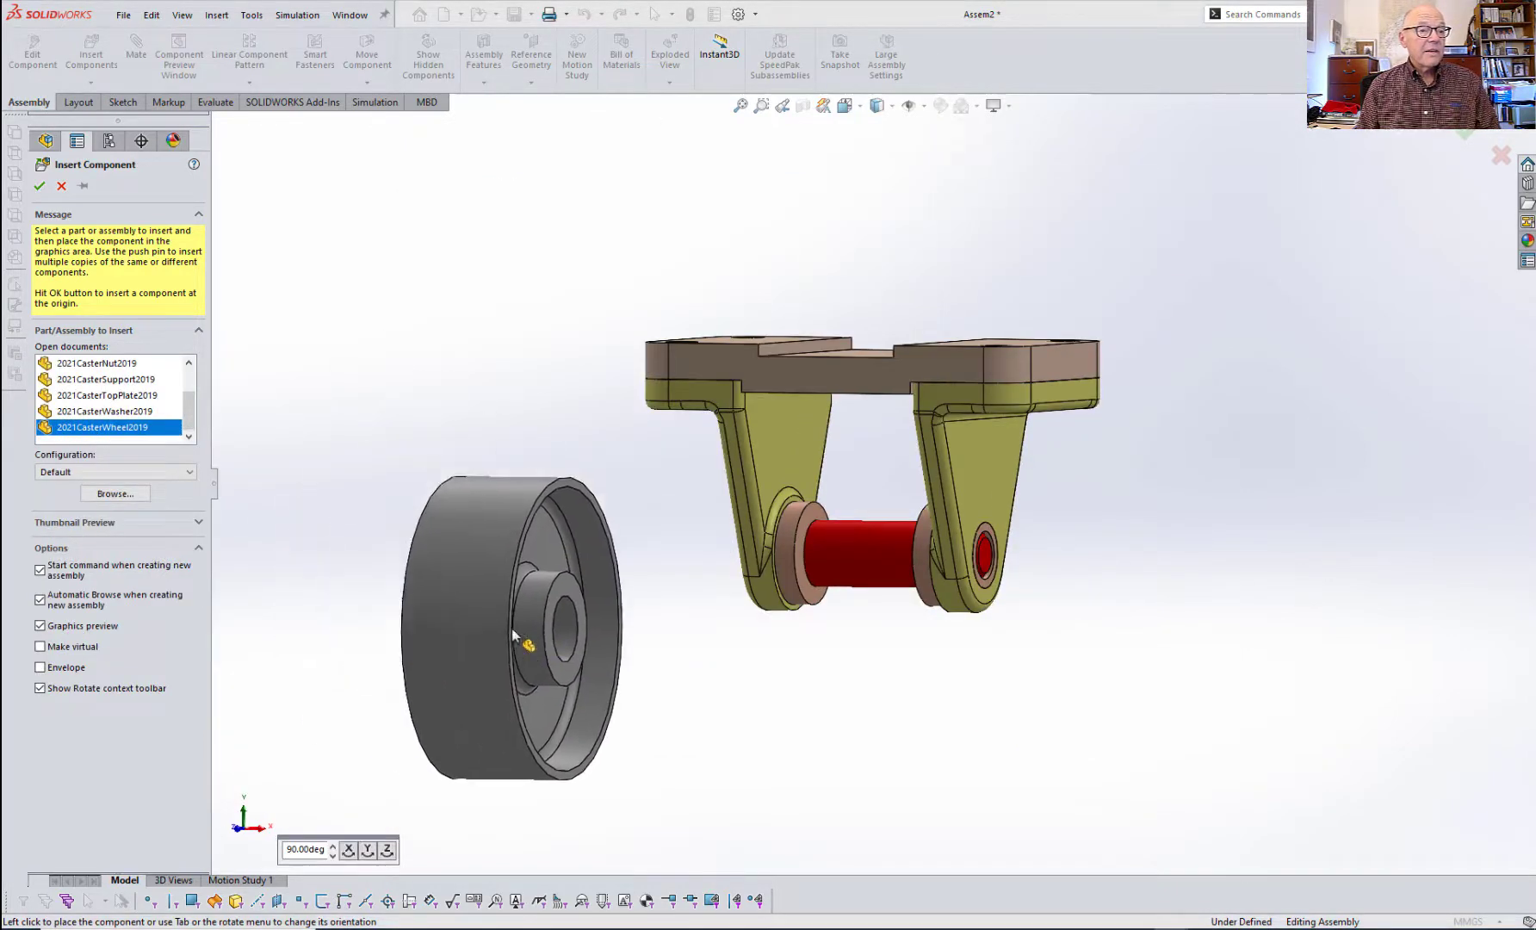
{"action": "left_click", "coordinate": [513, 620]}
{"action": "scroll", "coordinate": [816, 676], "scroll_direction": "down", "scroll_amount": 2}
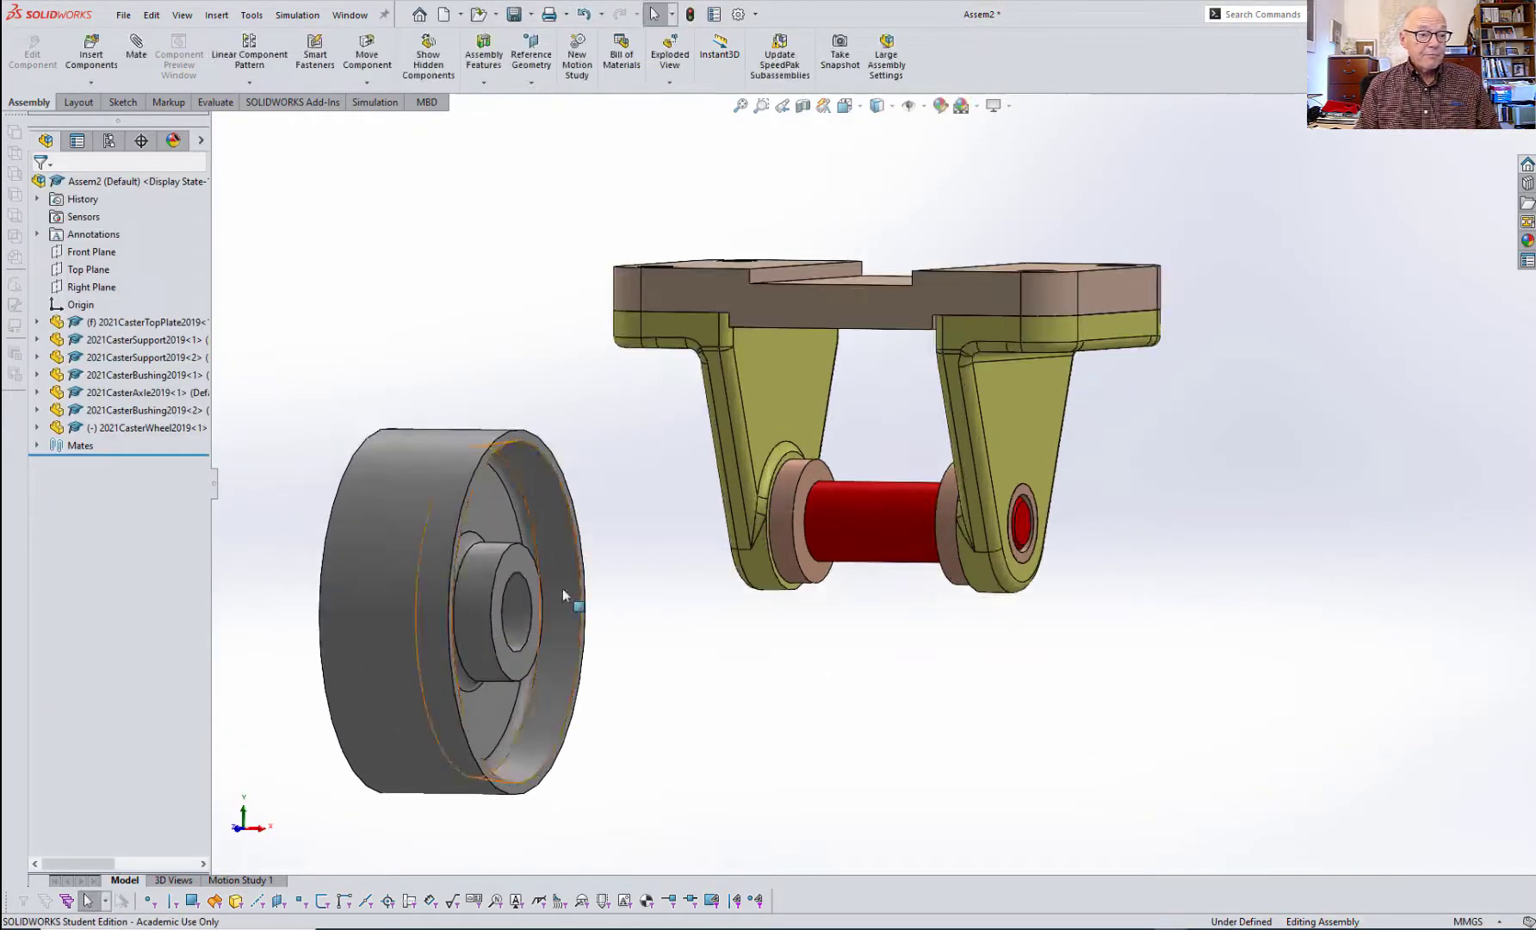
- Add a quick concentric mate between the wheel's bore and the axle's large diameter
{"action": "left_click", "coordinate": [522, 607]}
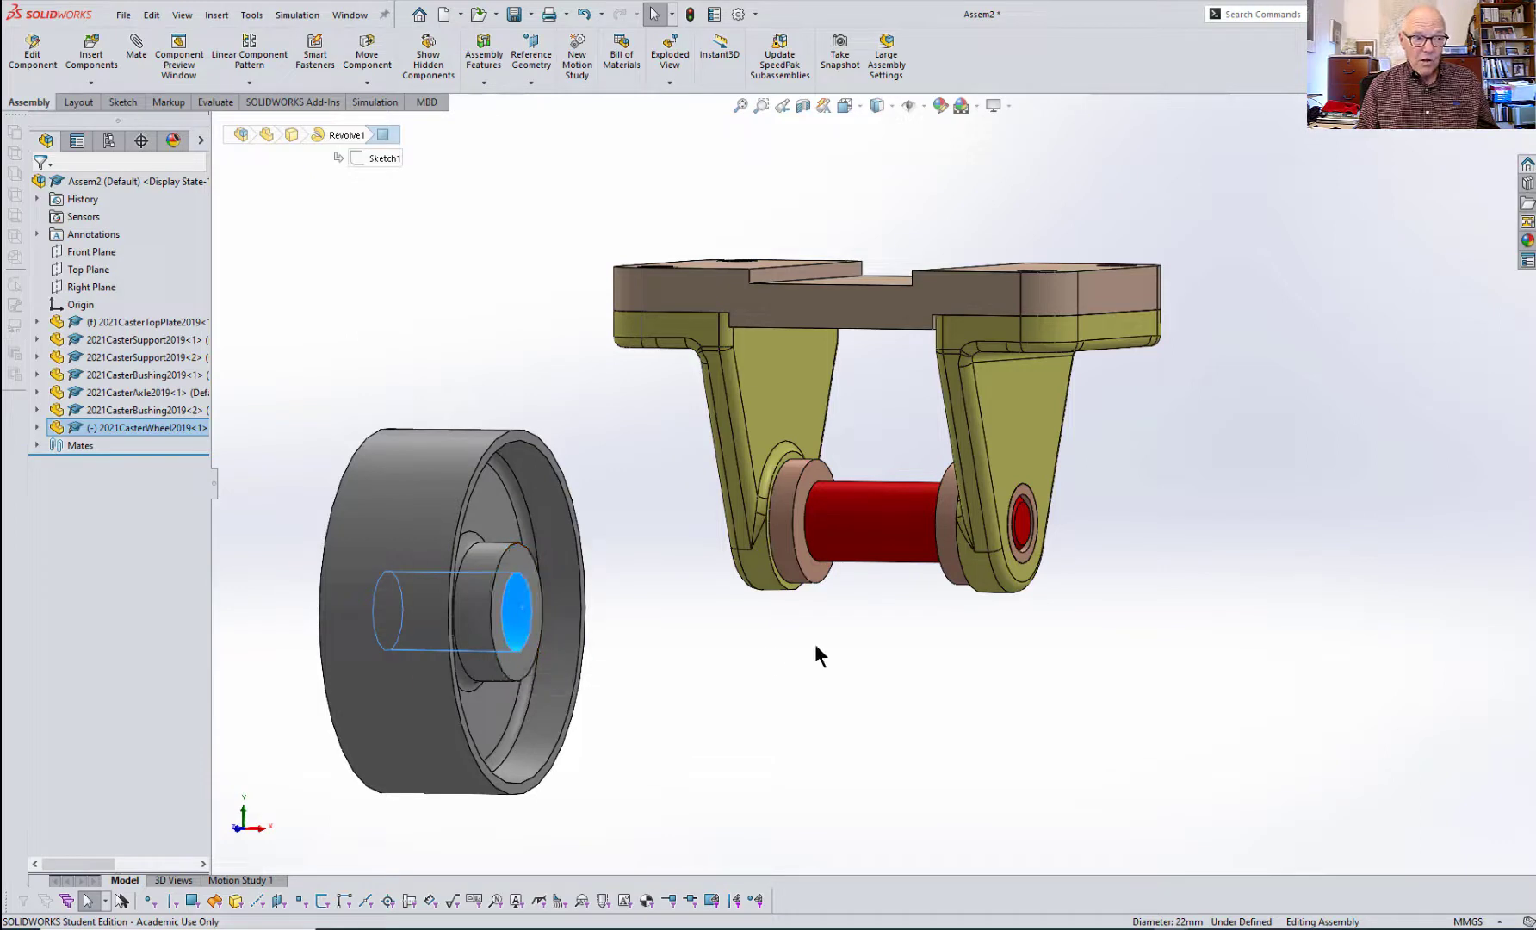
{"action": "left_click", "coordinate": [863, 521], "text": "ctrl"}
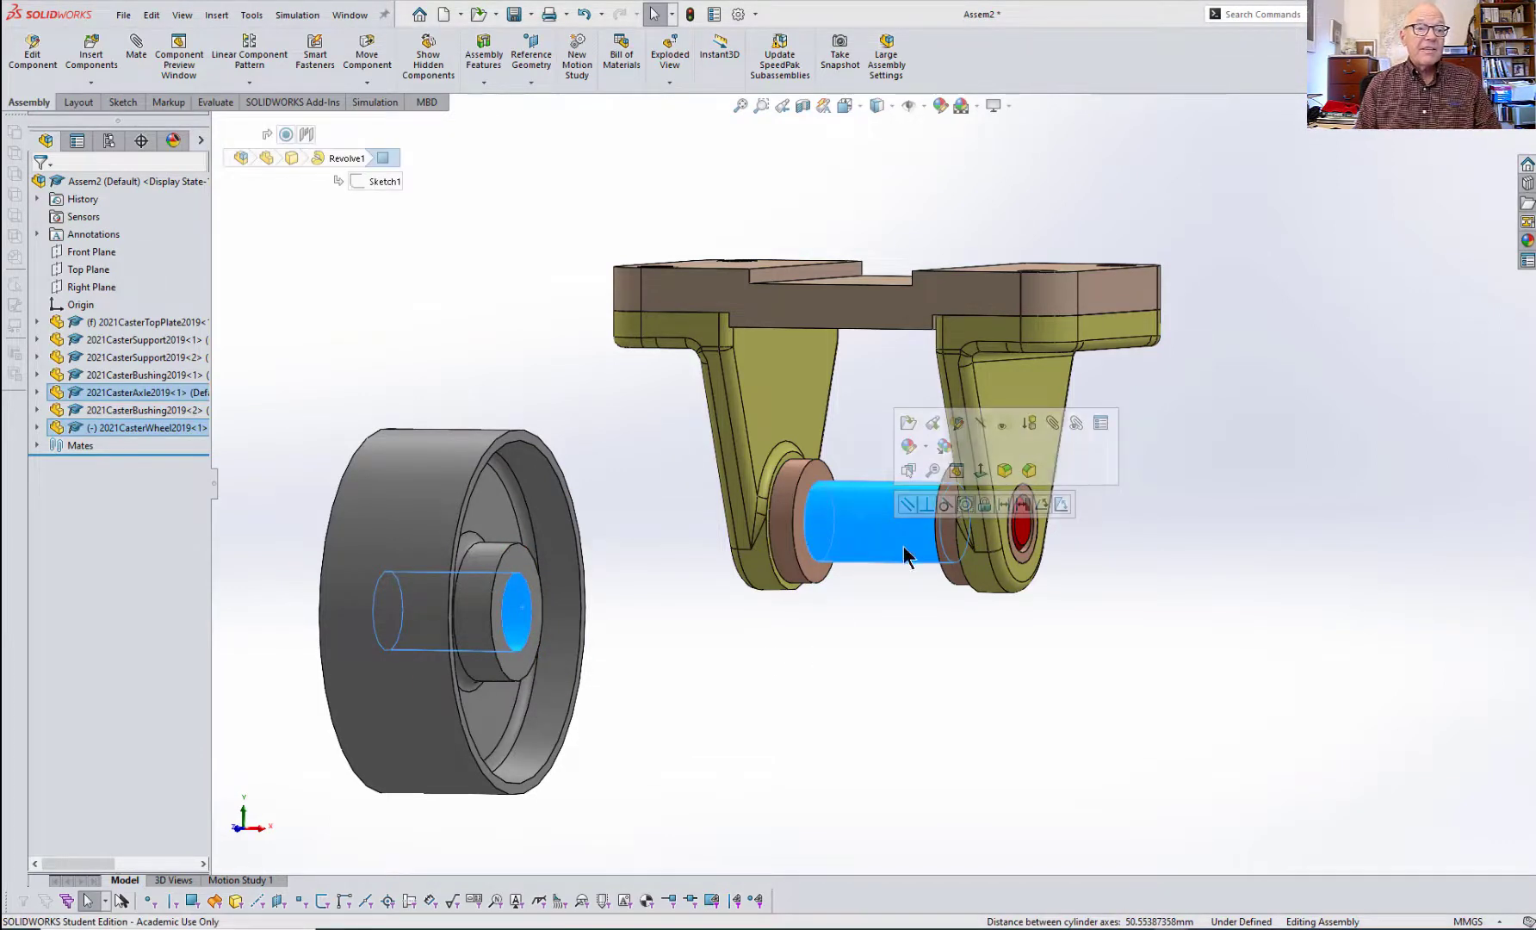
{"action": "left_click", "coordinate": [965, 505]}
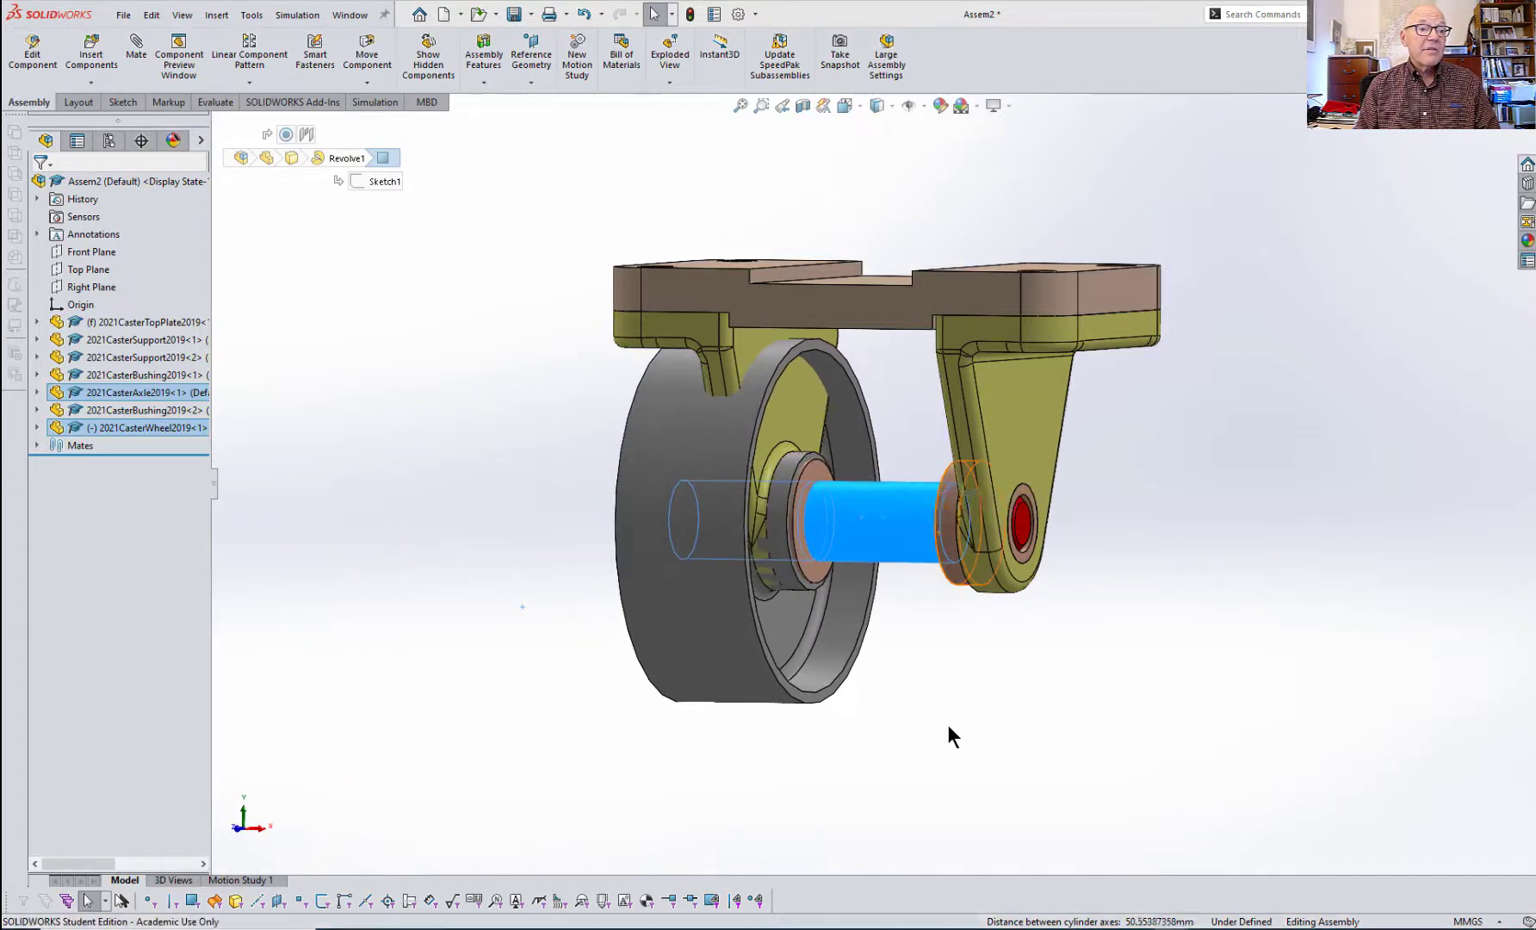
- Slide the wheel along the axle until it sits outside the opposite support, and view it from the front and at an angle
{"action": "left_click_drag", "start_coordinate": [695, 639], "coordinate": [967, 686]}
{"action": "left_click", "coordinate": [1185, 713]}
{"action": "key", "text": "space"}
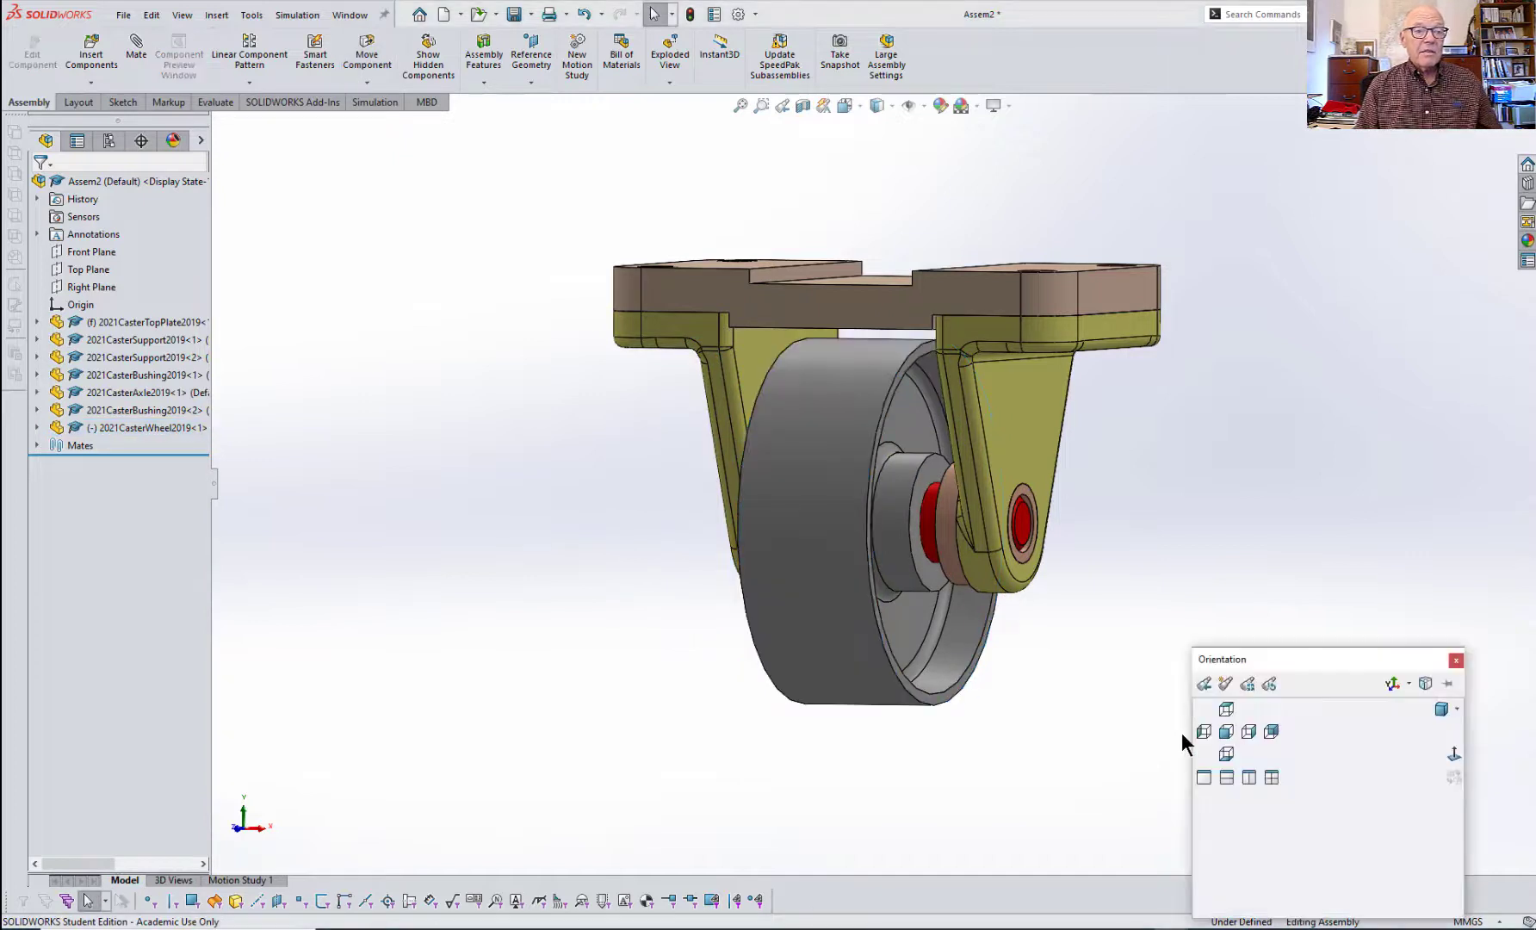
{"action": "left_click", "coordinate": [1226, 731]}
{"action": "left_click_drag", "start_coordinate": [900, 694], "coordinate": [1259, 711]}
{"action": "key", "text": "Escape"}
{"action": "middle_click_drag", "start_coordinate": [953, 732], "coordinate": [972, 749]}
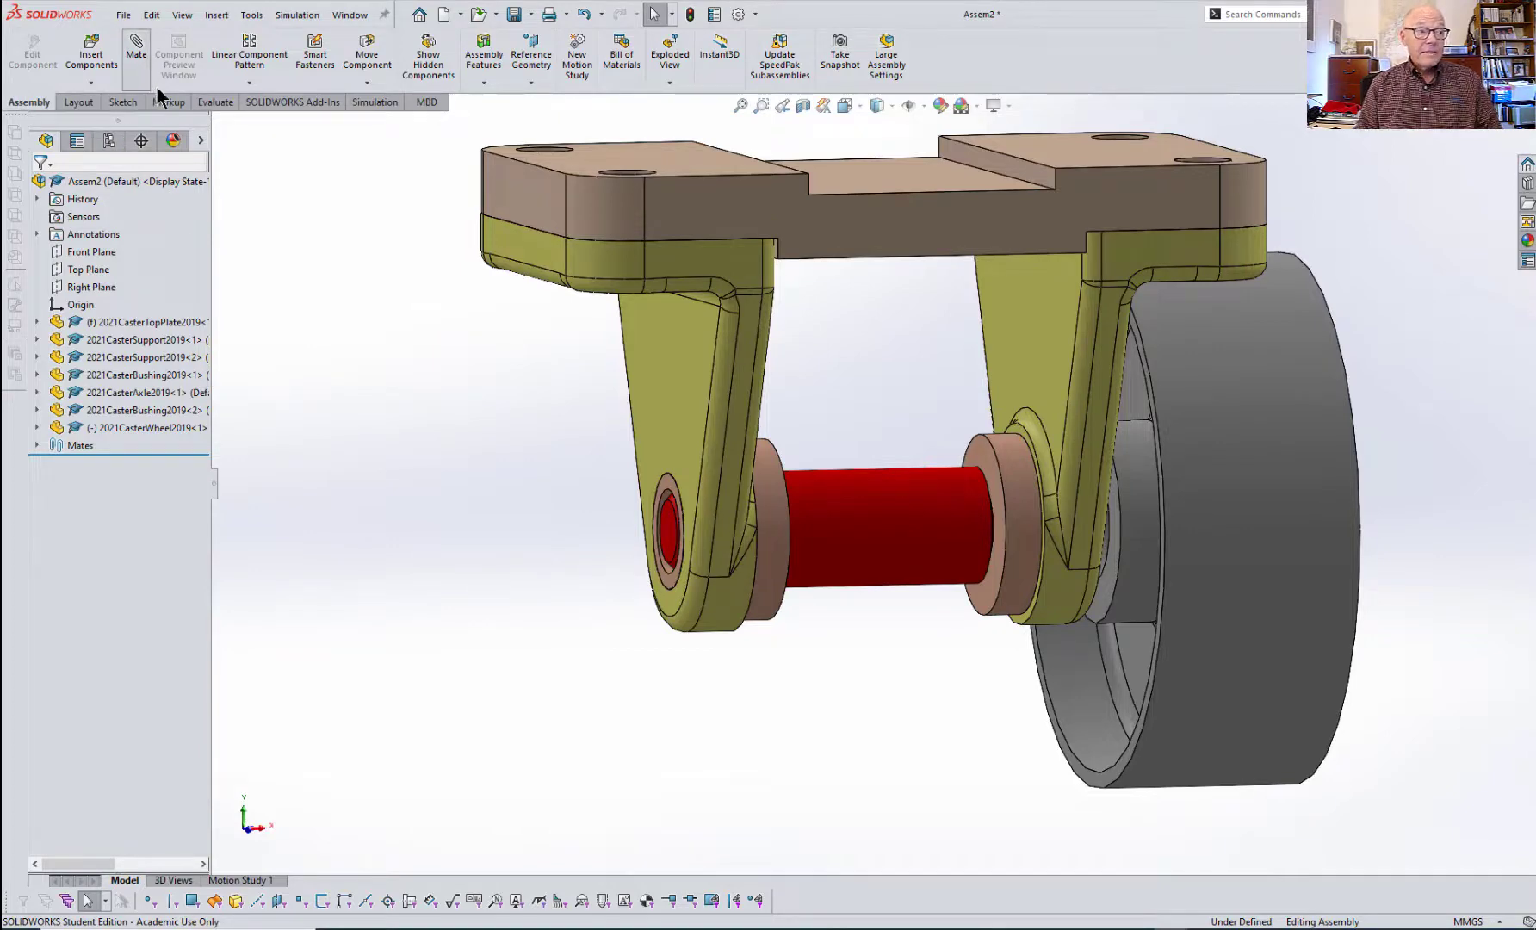
- Try a coincident mate between the Right plane of the top plate and the Right plane of the wheel
{"action": "left_click", "coordinate": [132, 74]}
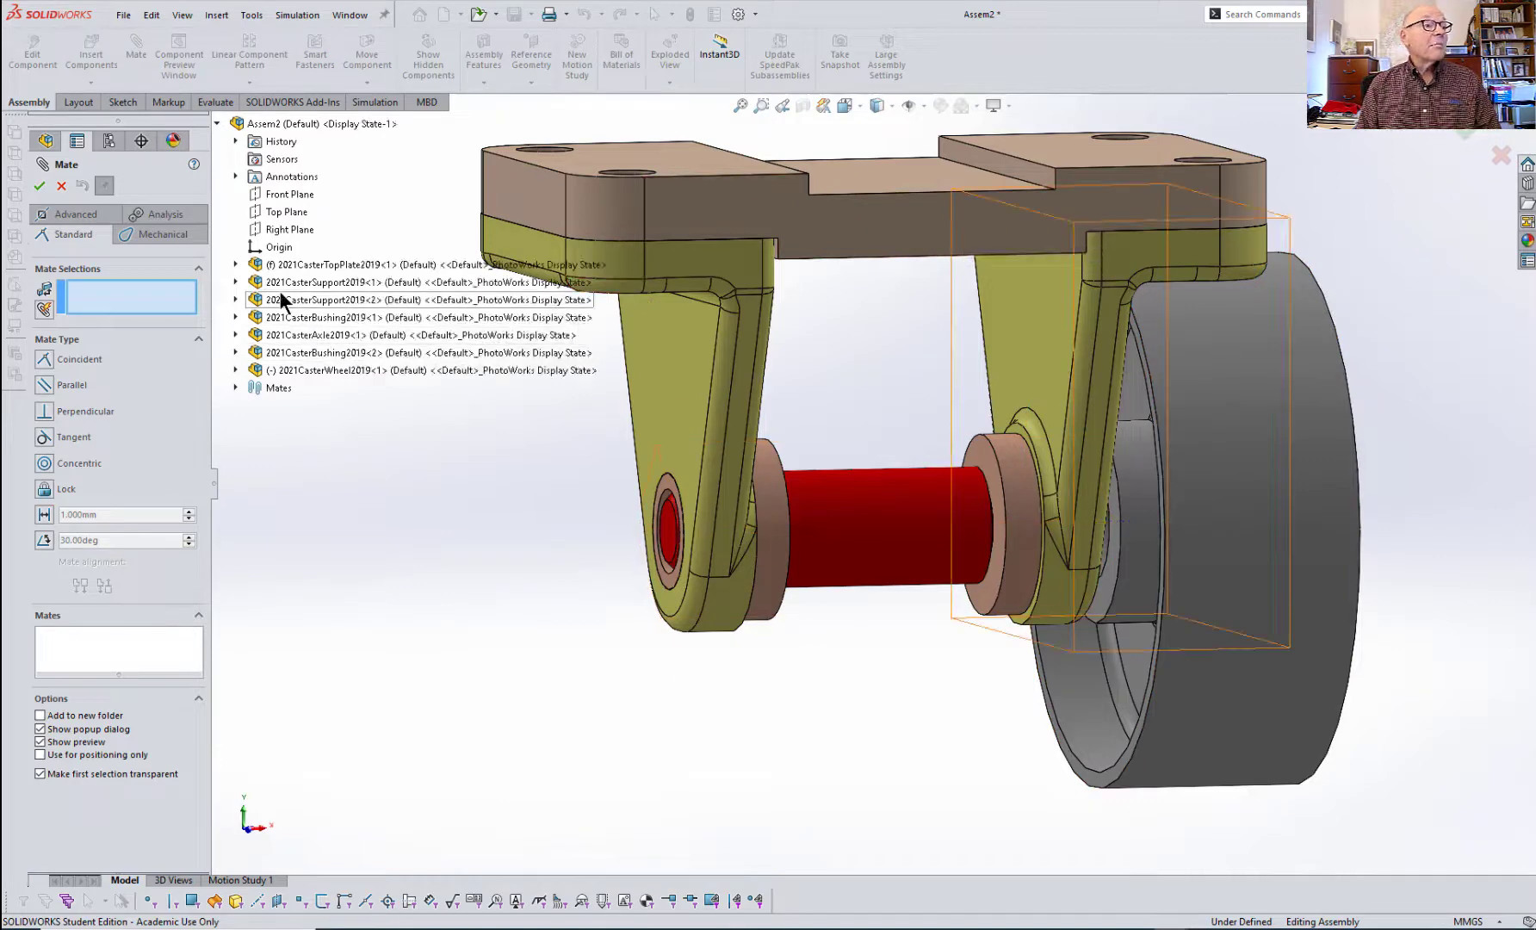
{"action": "left_click", "coordinate": [237, 266]}
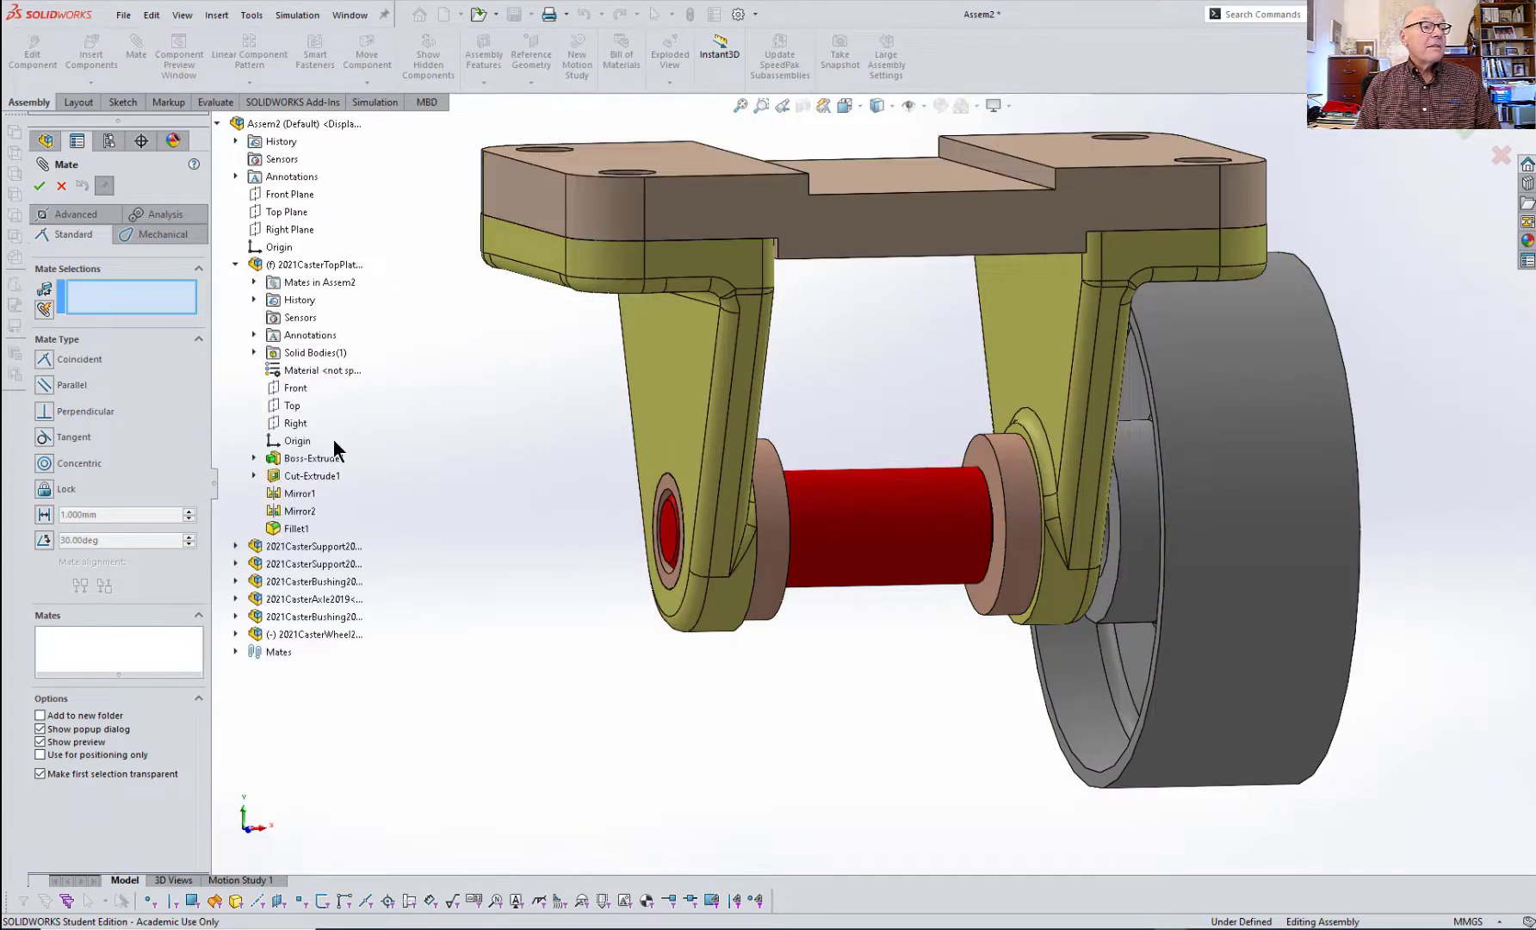
{"action": "left_click", "coordinate": [300, 425]}
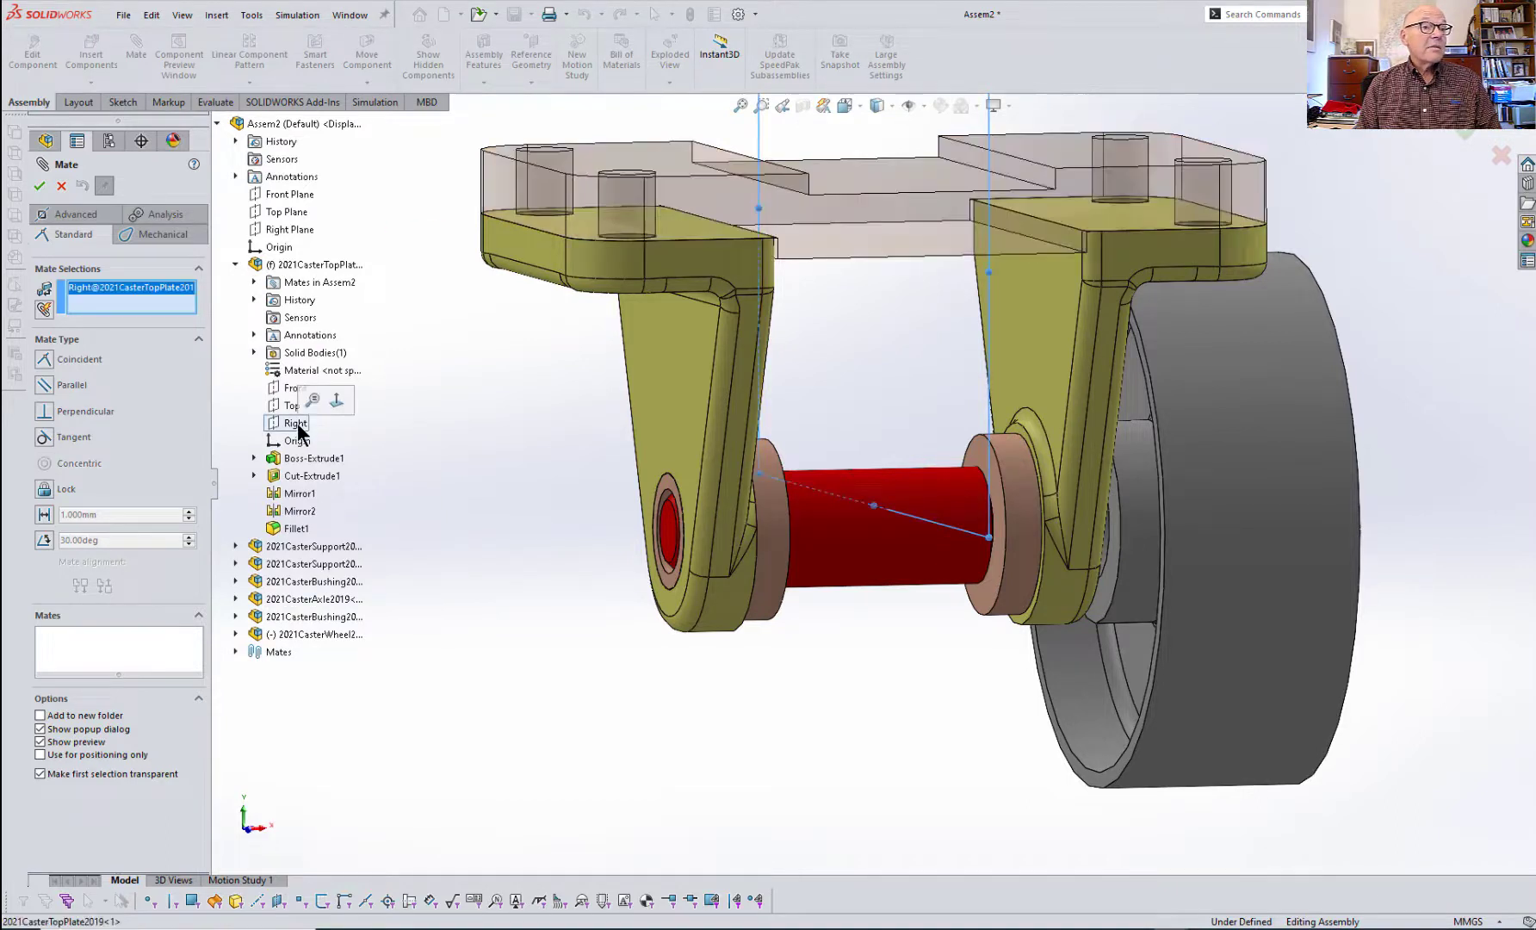
{"action": "left_click", "coordinate": [236, 634]}
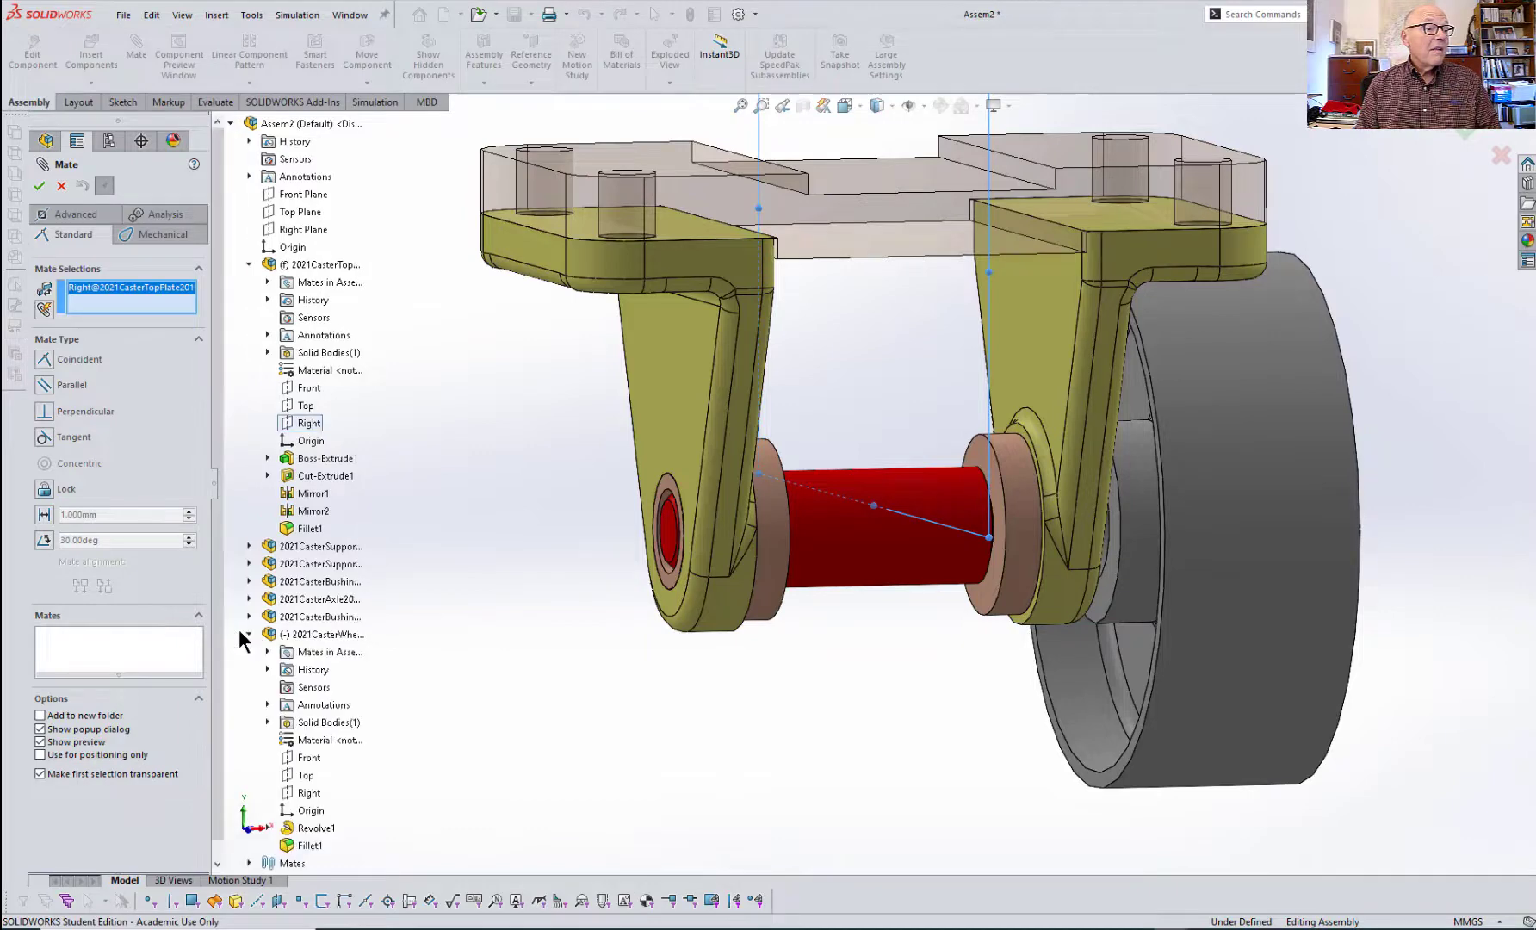
{"action": "left_click", "coordinate": [310, 793]}
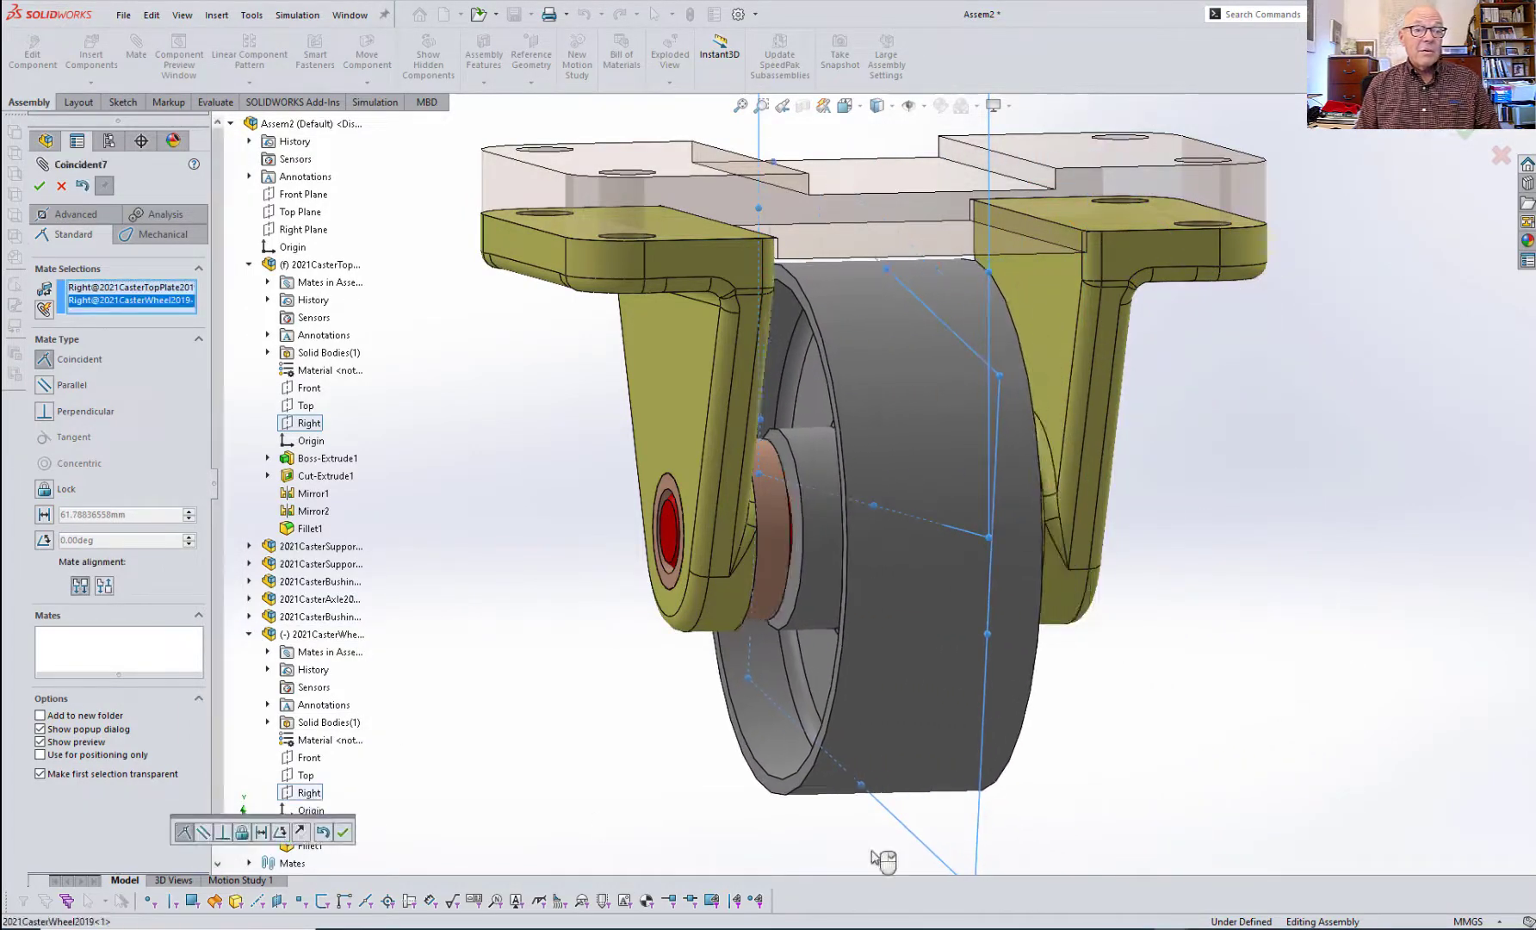
{"action": "middle_click_drag", "start_coordinate": [1202, 782], "coordinate": [1189, 767]}
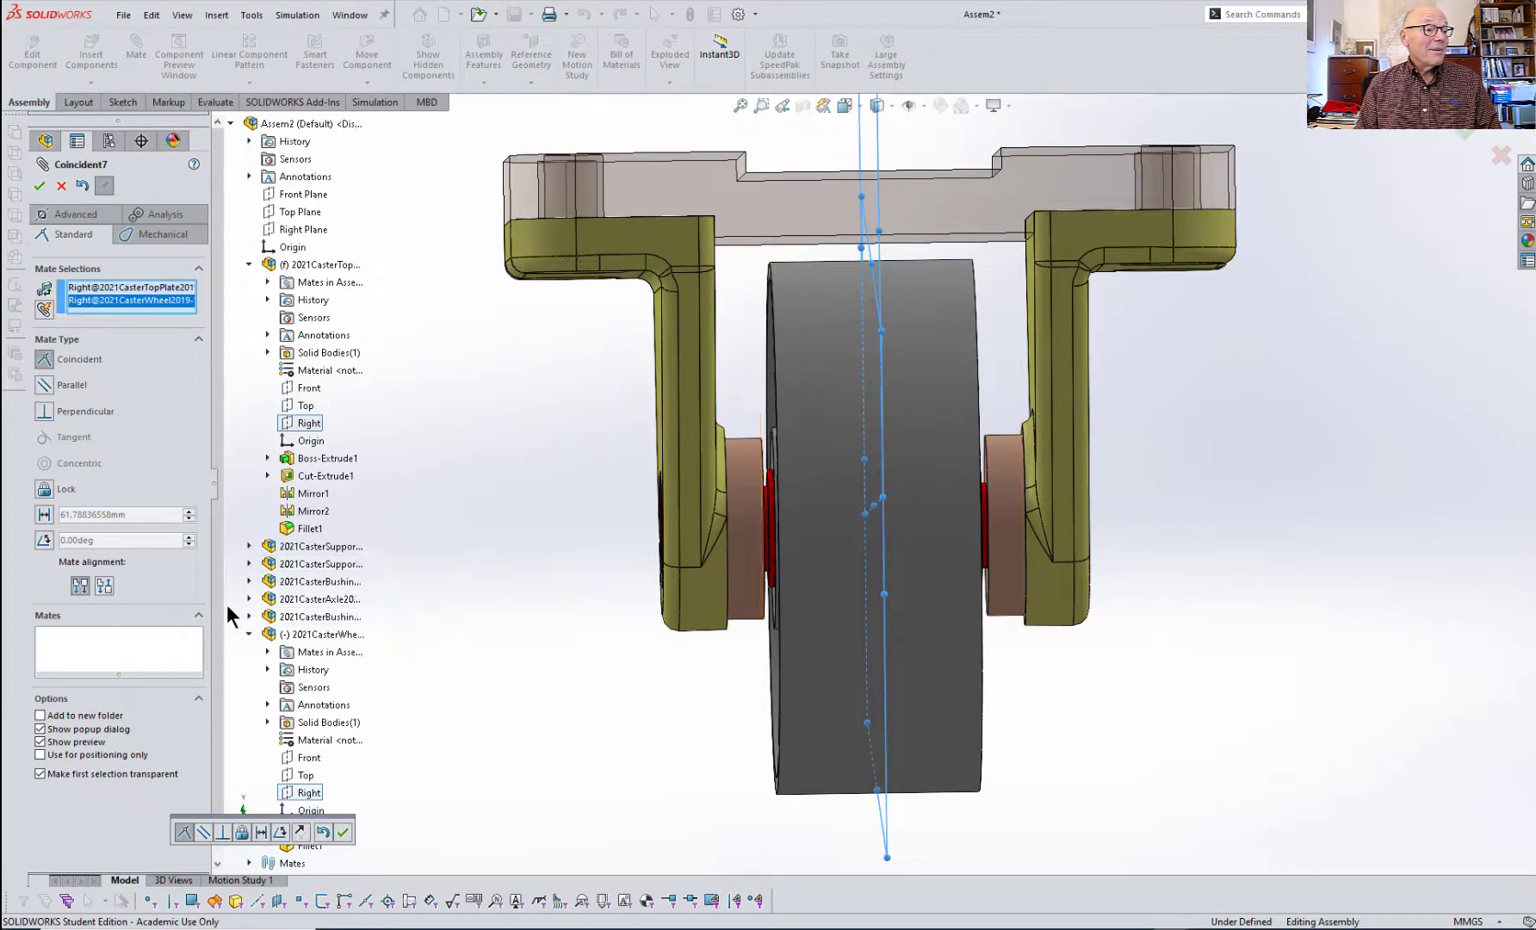
{"action": "key", "text": "Escape"}
- Undo the wheel's movement and its concentric mate with the axle
{"action": "key", "text": "ctrl+1"}
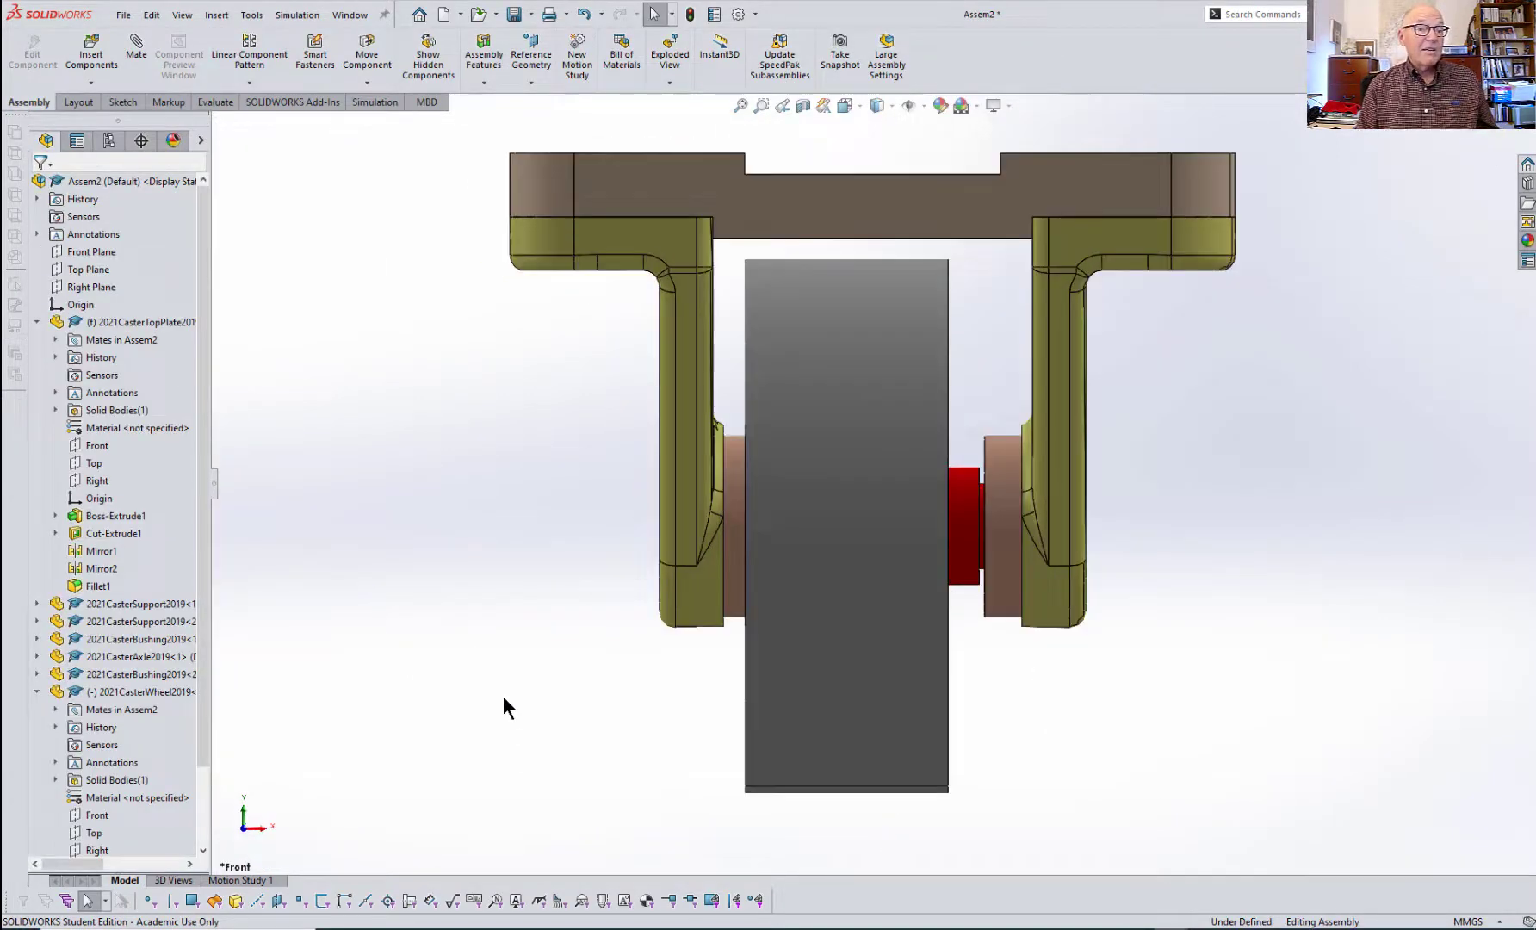
{"action": "key", "text": "ctrl+7"}
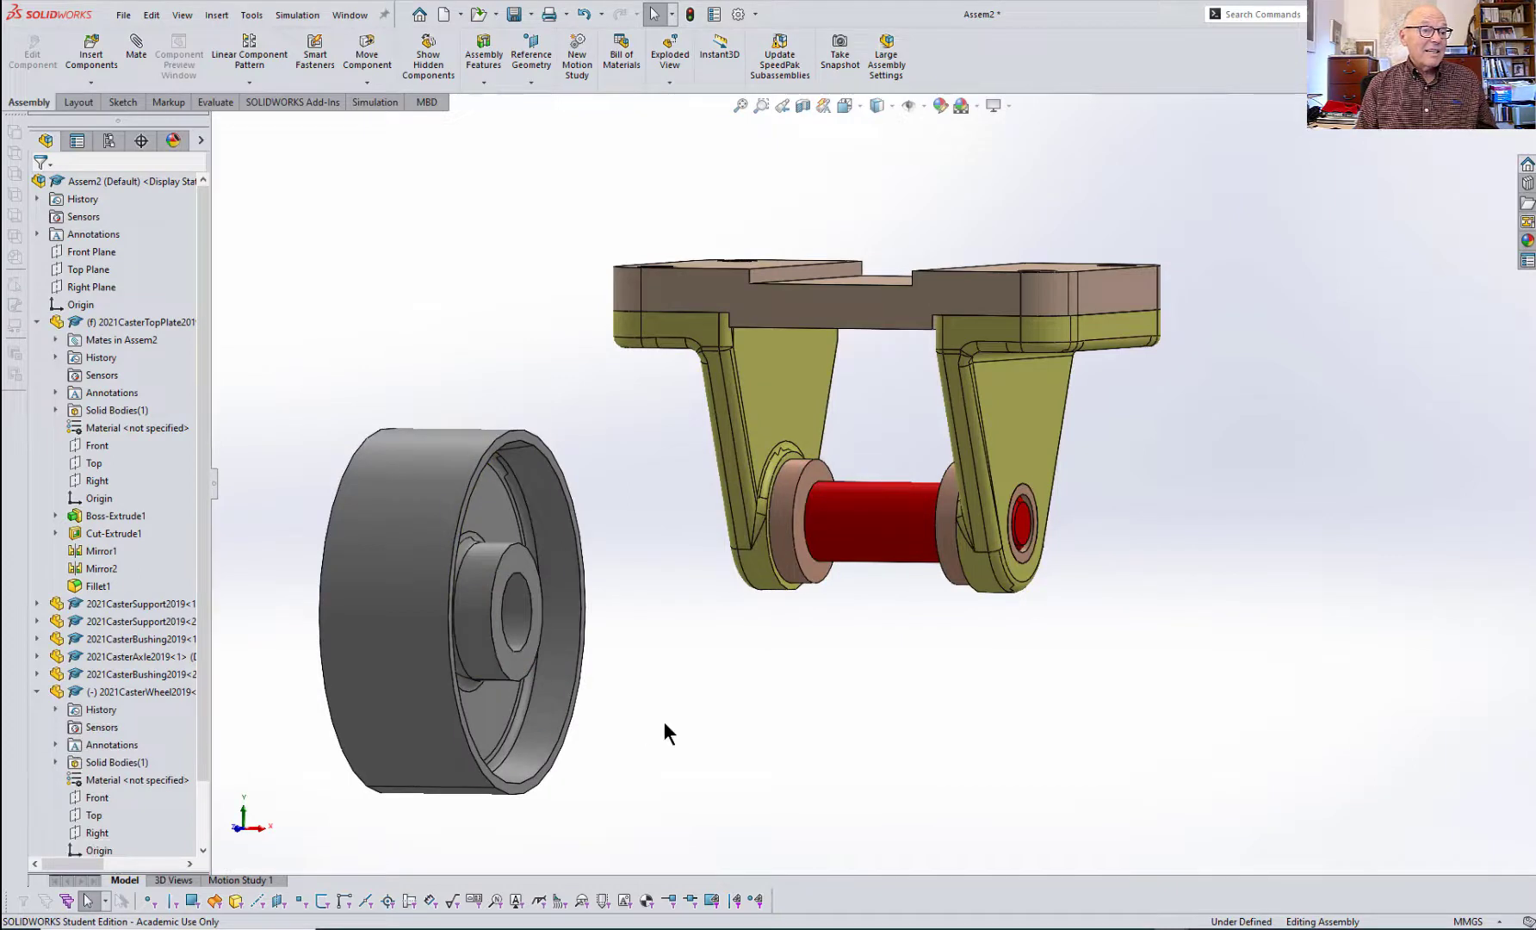
- Add the quick concentric mate between wheel bore and axle again, and undo it
{"action": "left_click", "coordinate": [527, 619]}
{"action": "left_click", "coordinate": [862, 533], "text": "ctrl"}
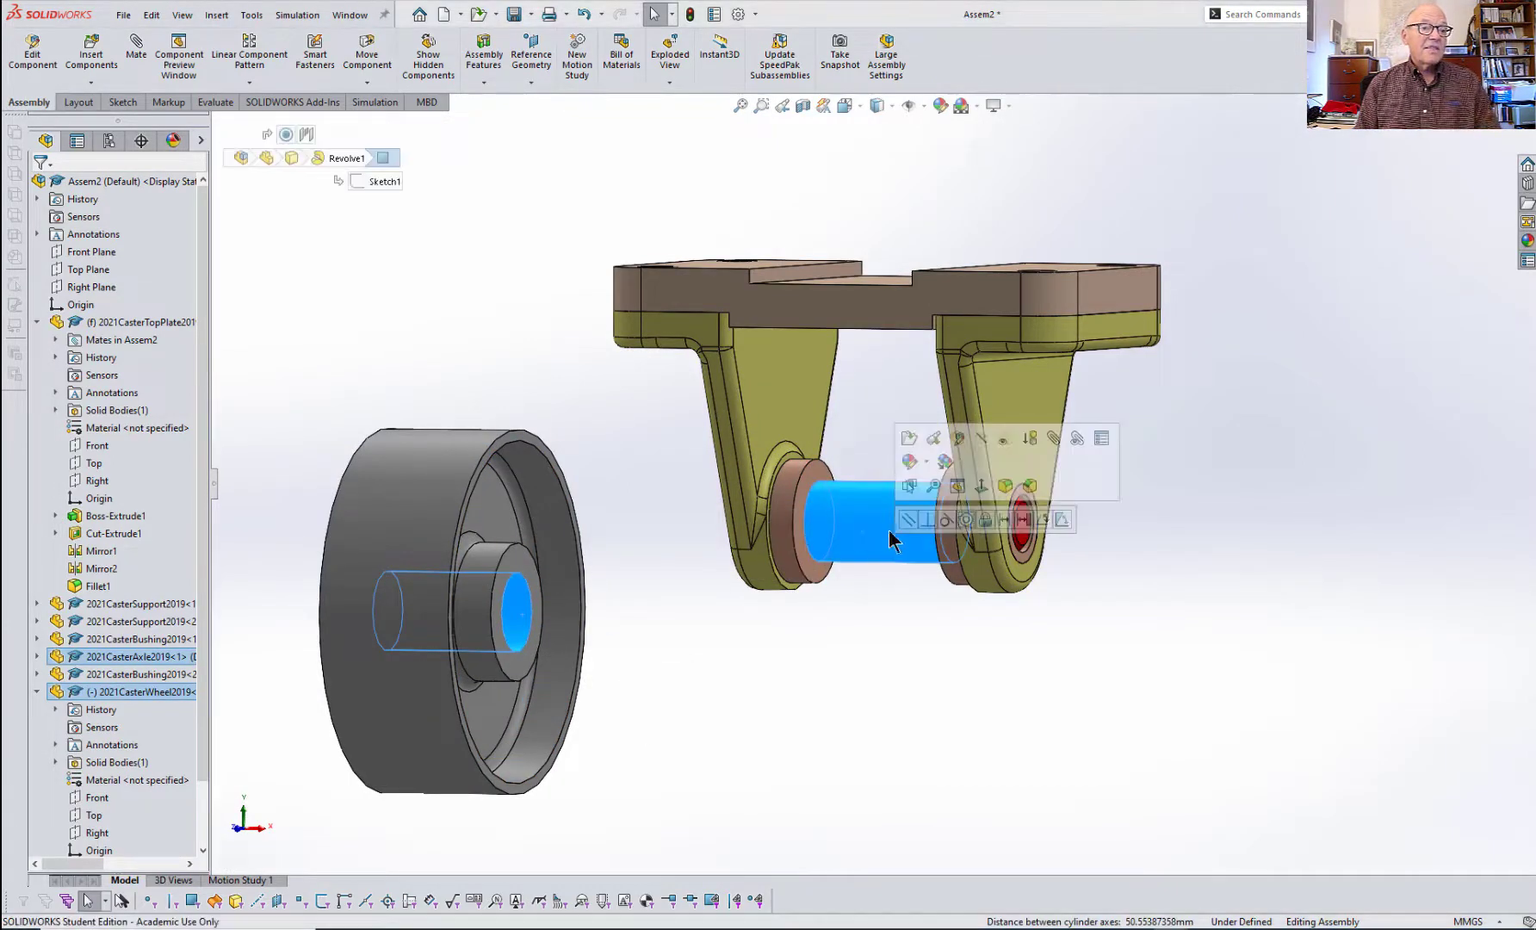
{"action": "left_click", "coordinate": [966, 520]}
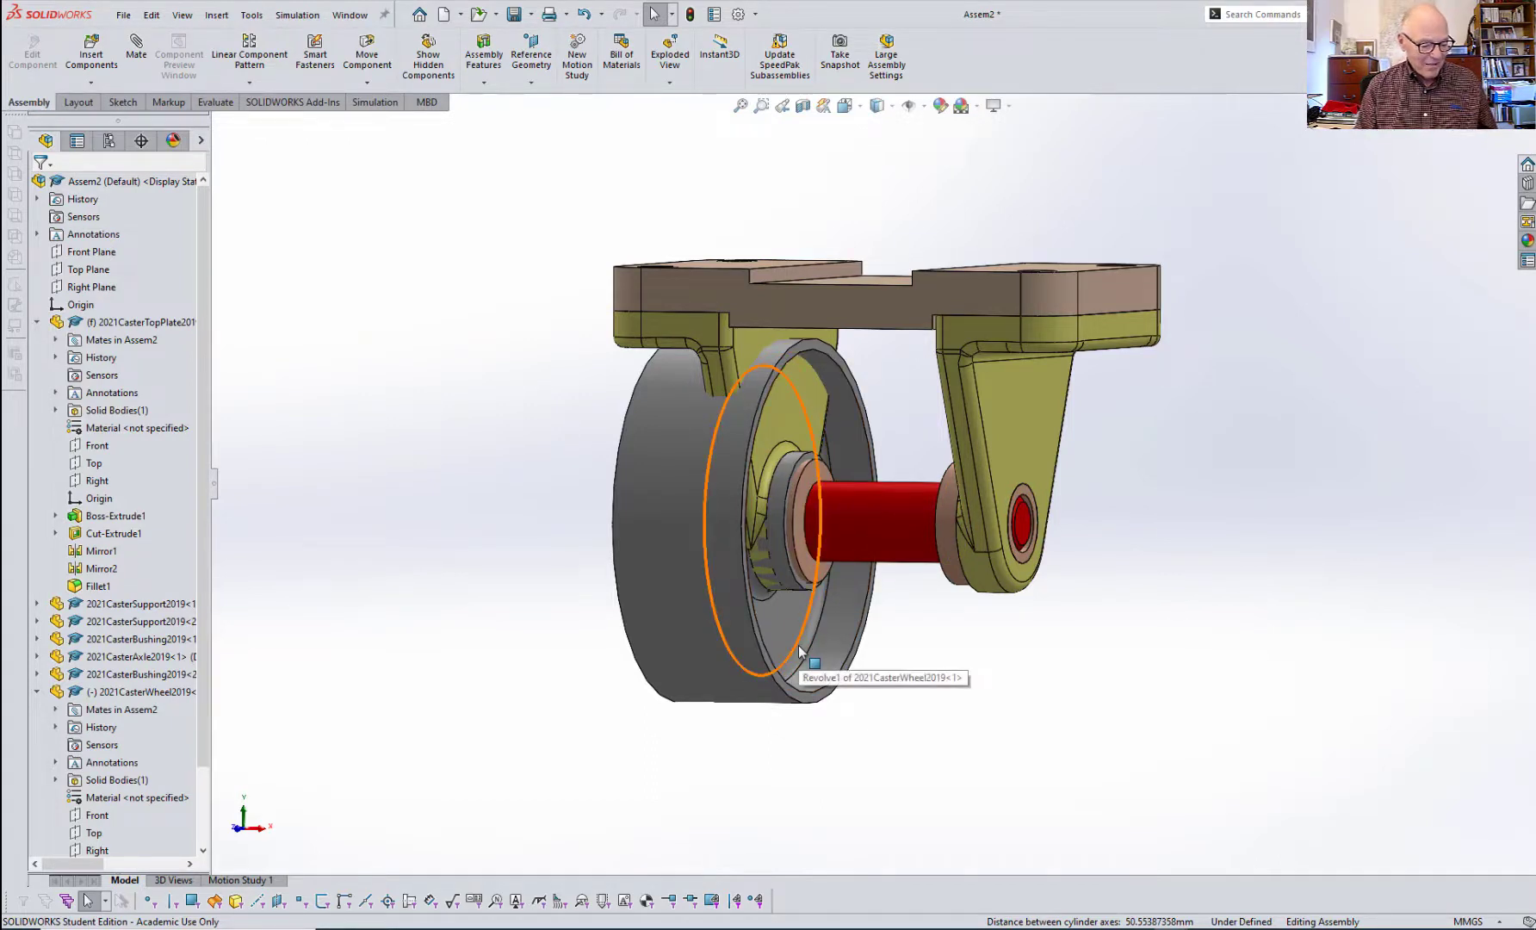
{"action": "key", "text": "ctrl+z"}
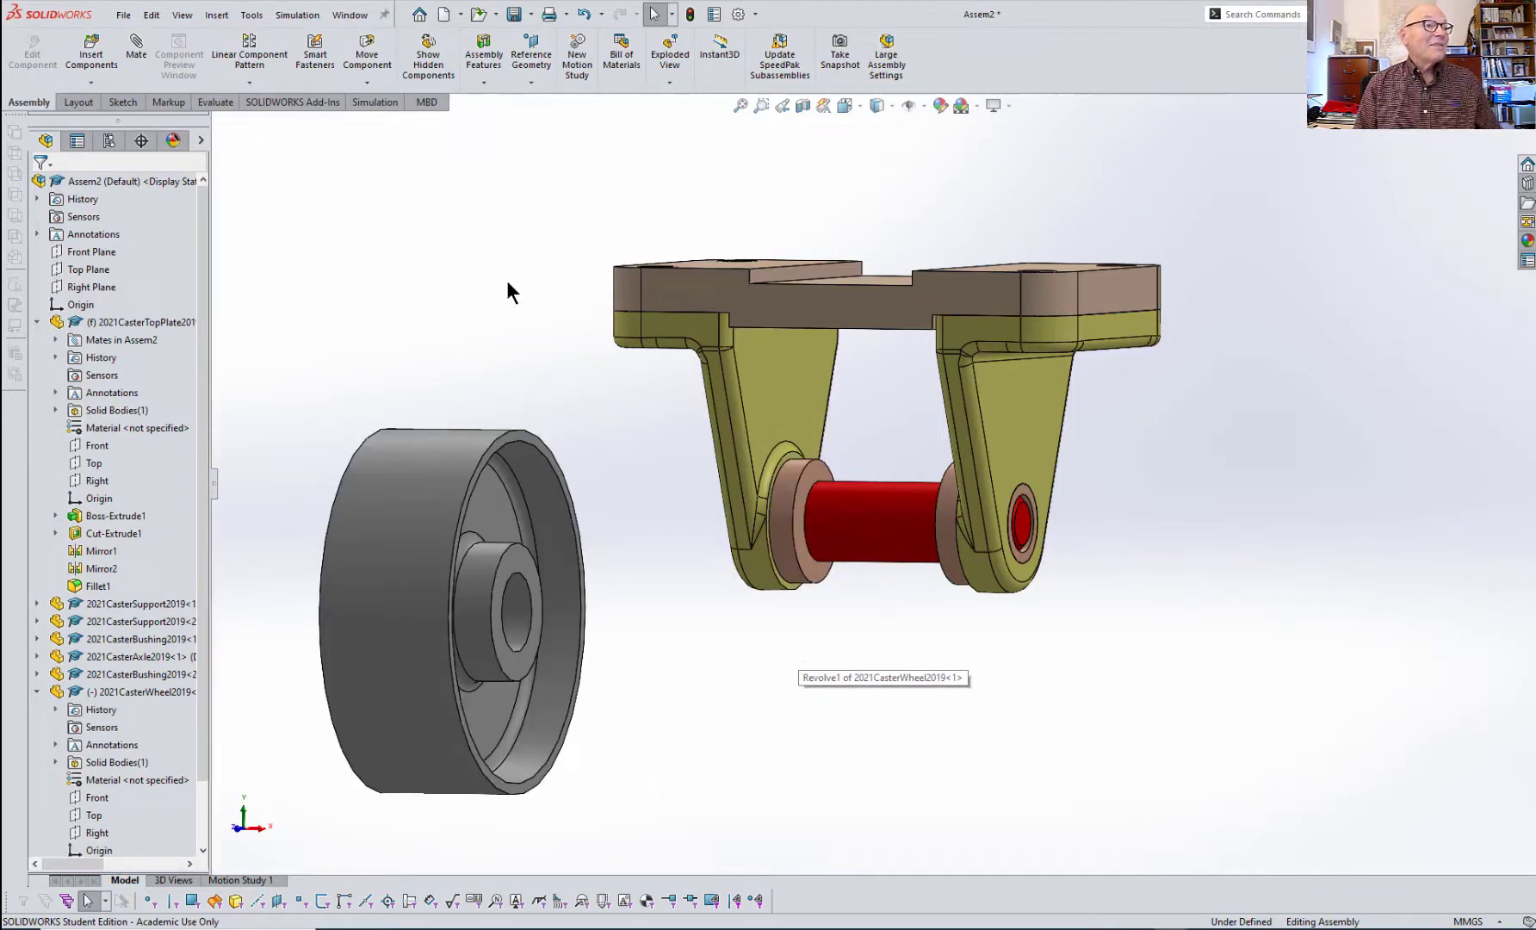
- Mate the wheel's bore concentric with the axle's large diameter with rotation locked, and slide the wheel outside the nearer support
{"action": "left_click", "coordinate": [136, 50]}
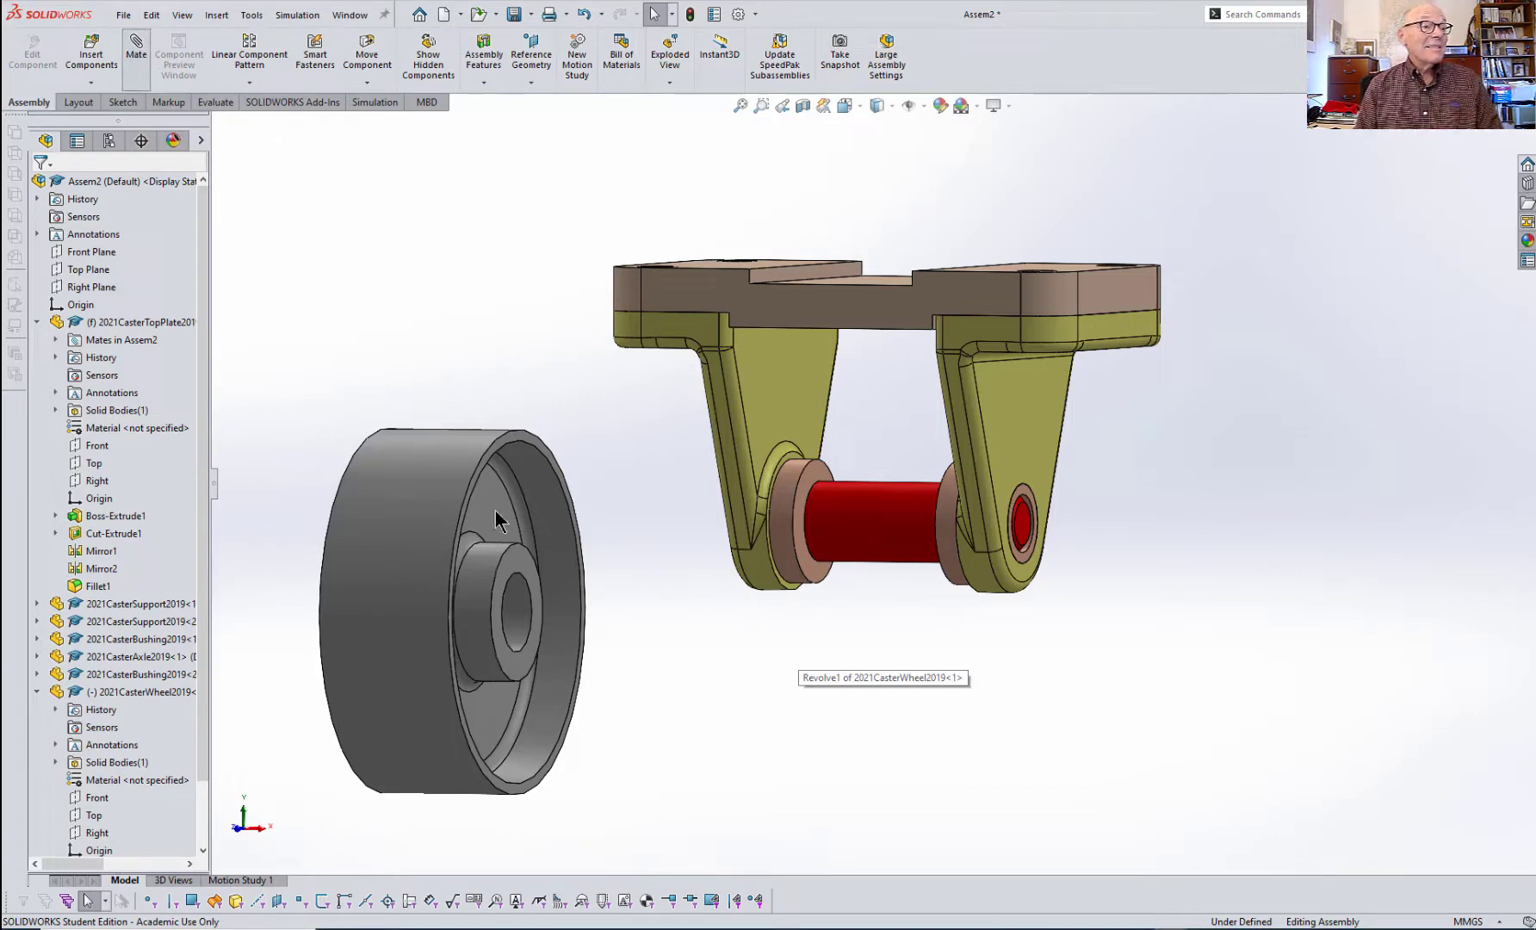
{"action": "left_click", "coordinate": [521, 615]}
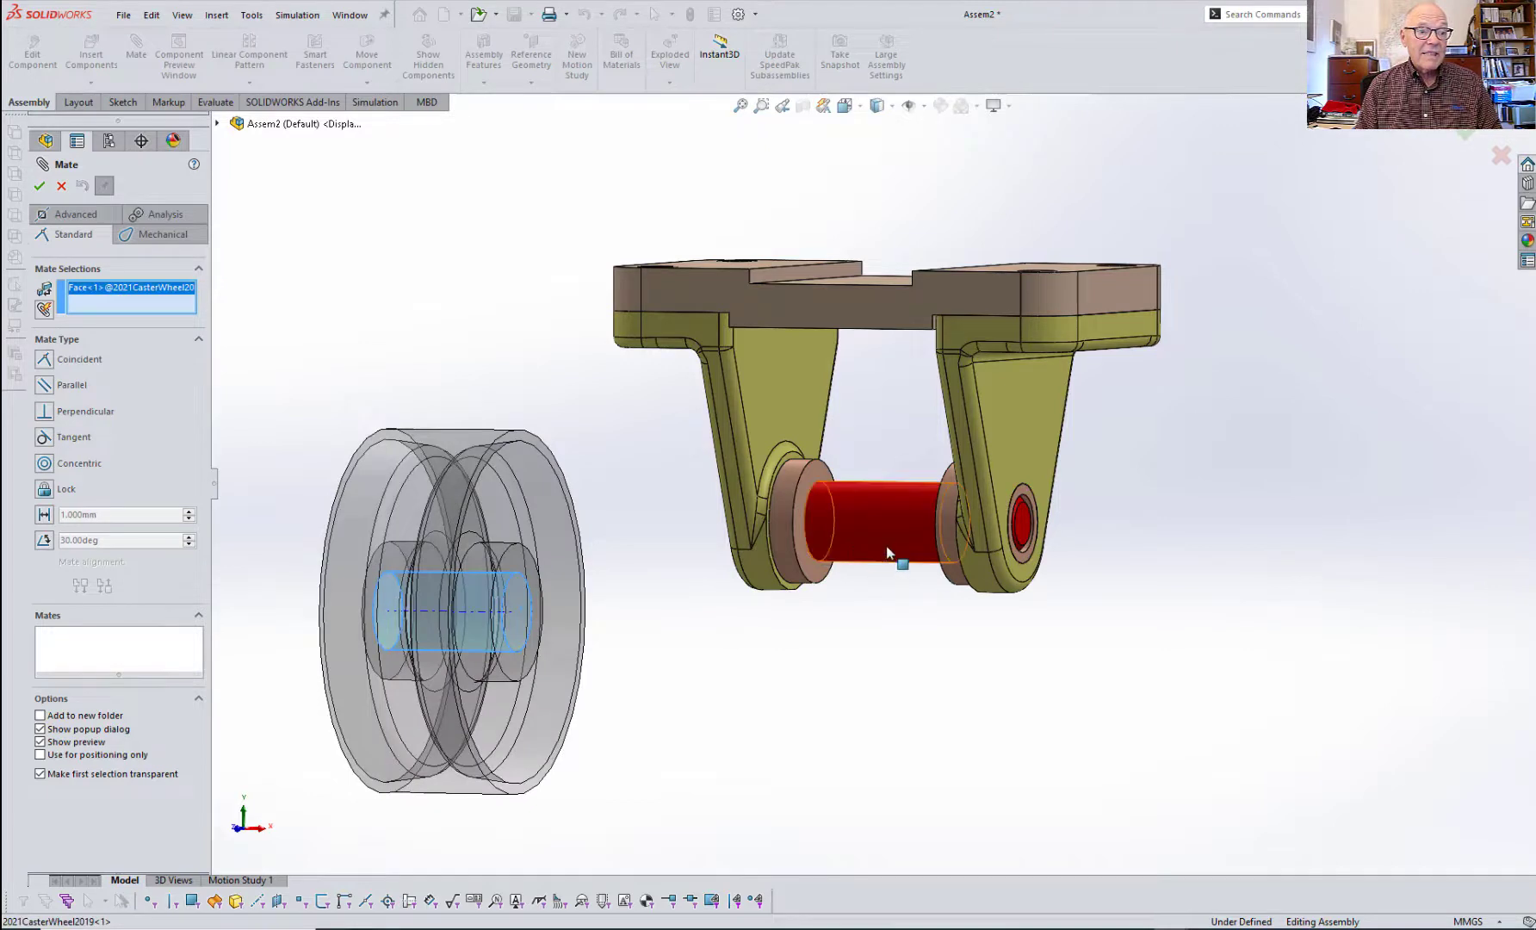
{"action": "left_click", "coordinate": [888, 552]}
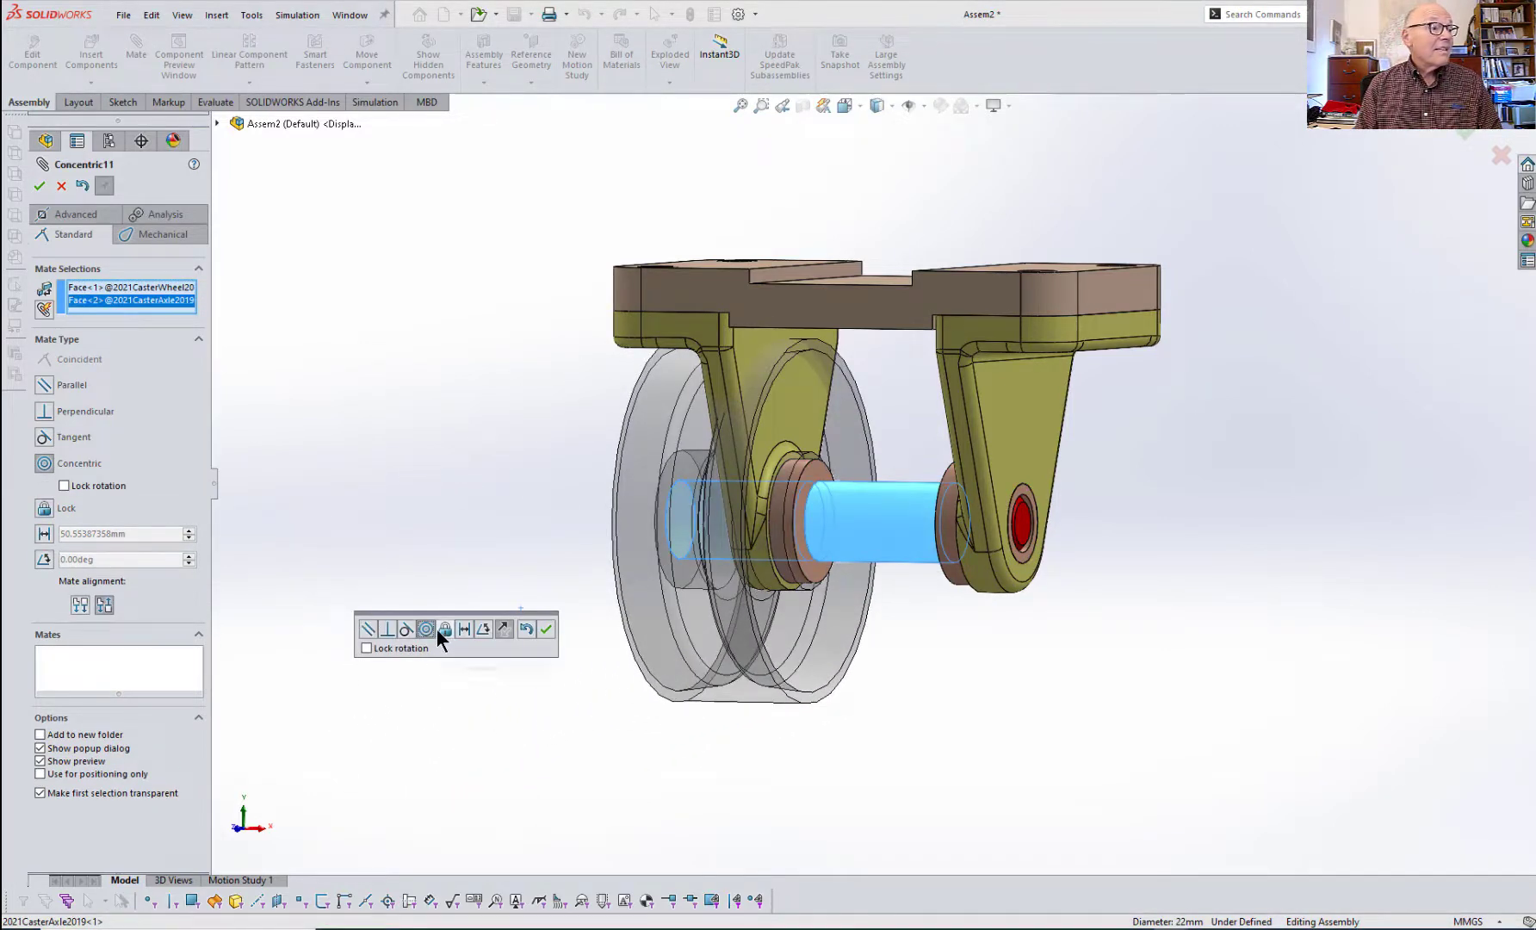
{"action": "left_click", "coordinate": [63, 485]}
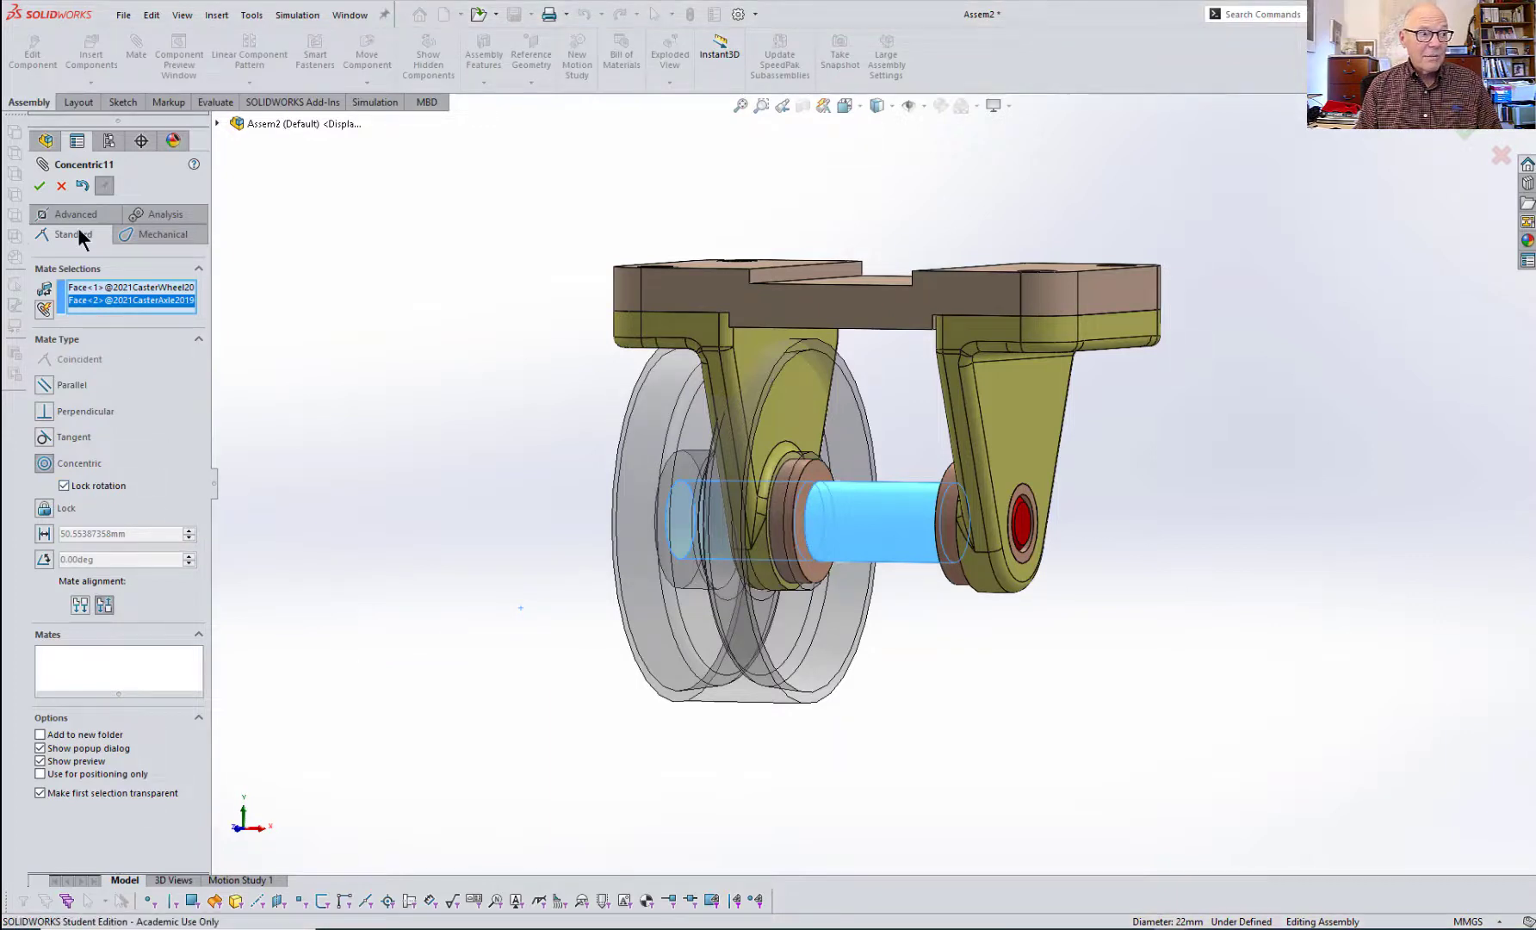
{"action": "left_click", "coordinate": [40, 186]}
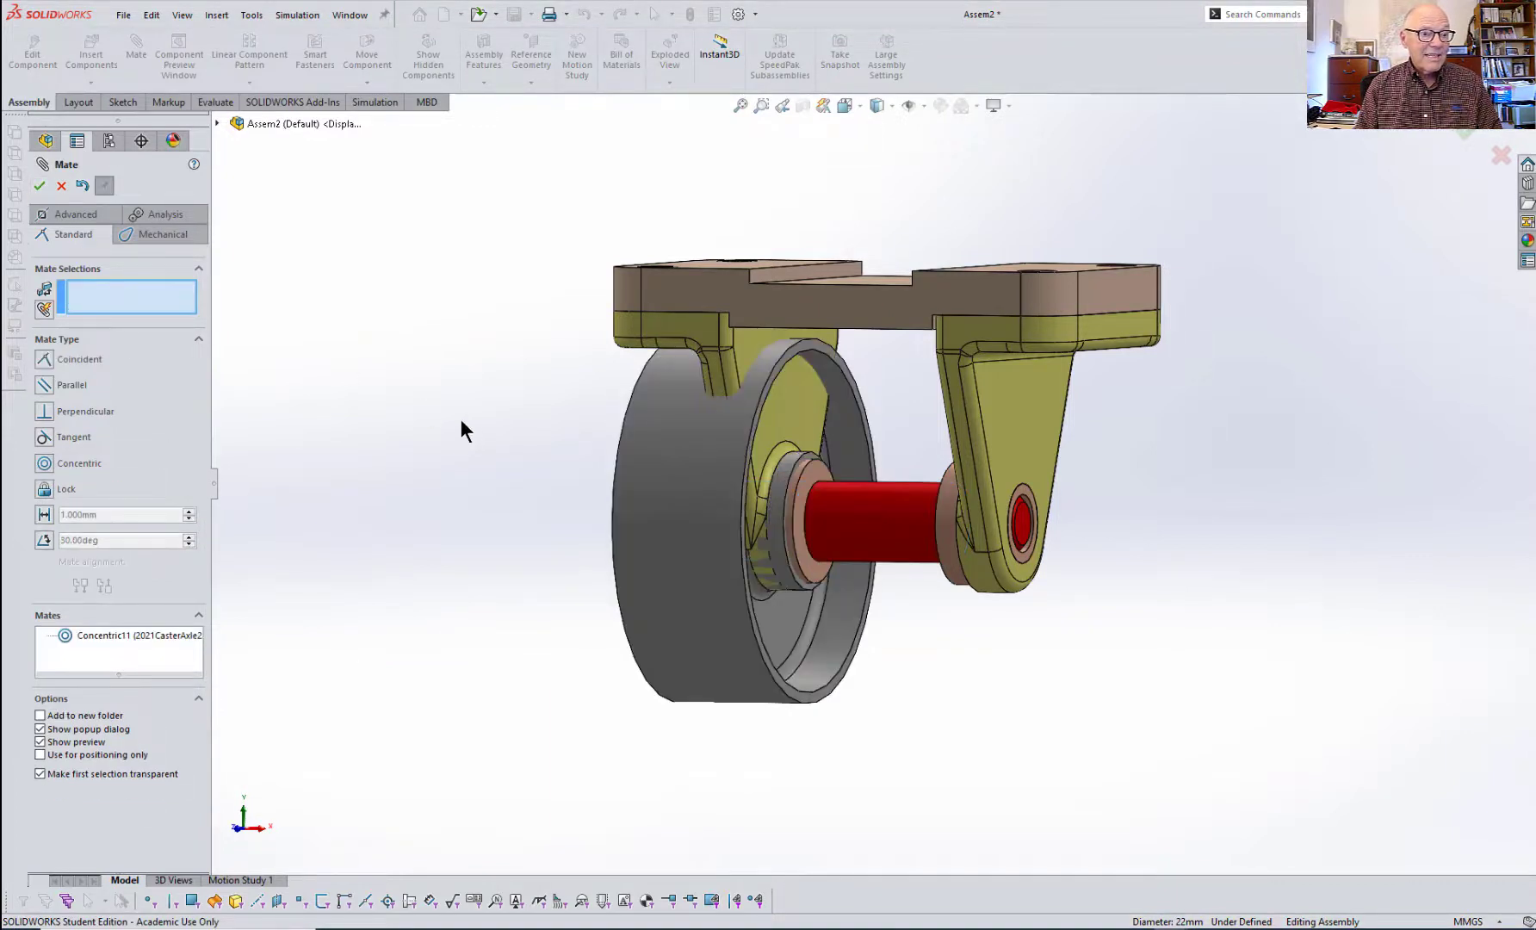
{"action": "left_click_drag", "start_coordinate": [721, 473], "coordinate": [624, 488]}
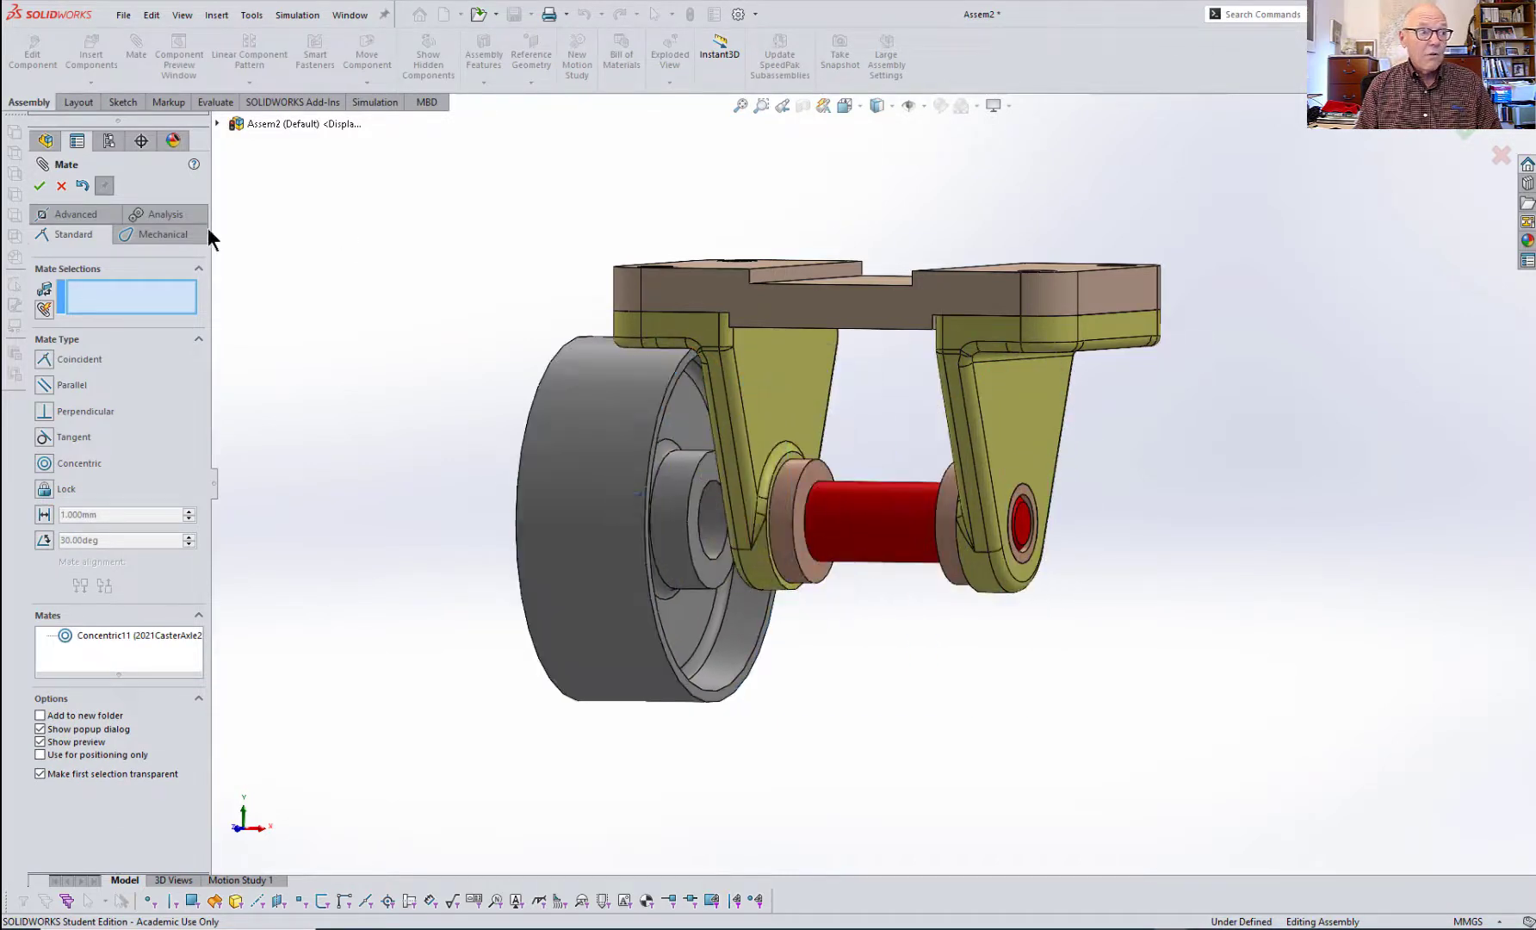
- Finish mating the wheel with the axle and collapse the top plate and wheel entries in the feature tree
{"action": "left_click", "coordinate": [40, 186]}
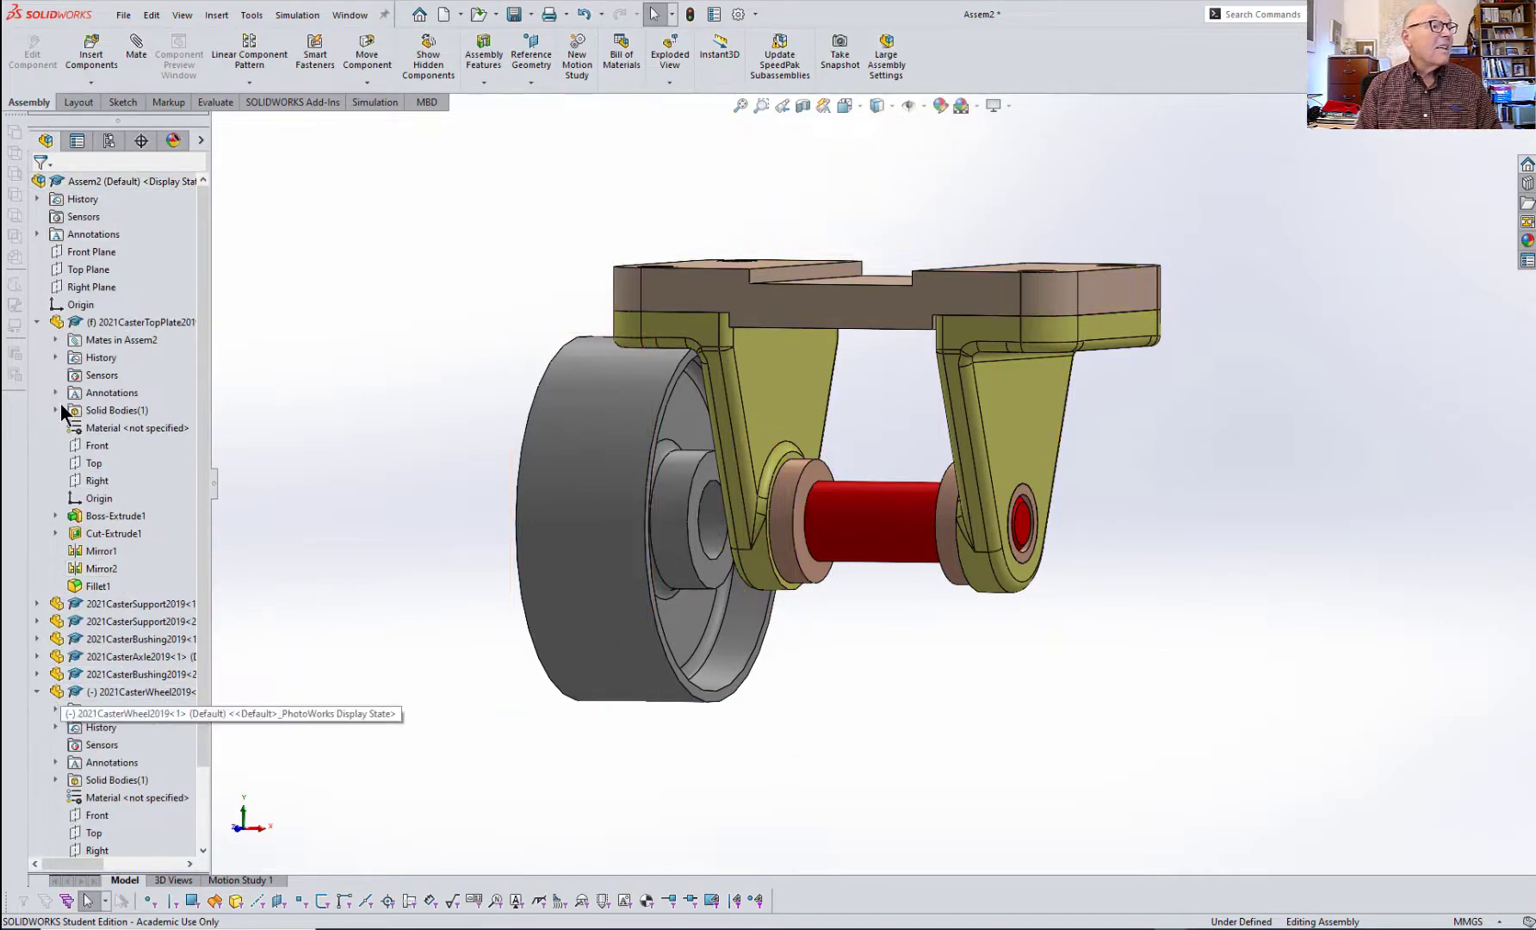
{"action": "left_click", "coordinate": [37, 322]}
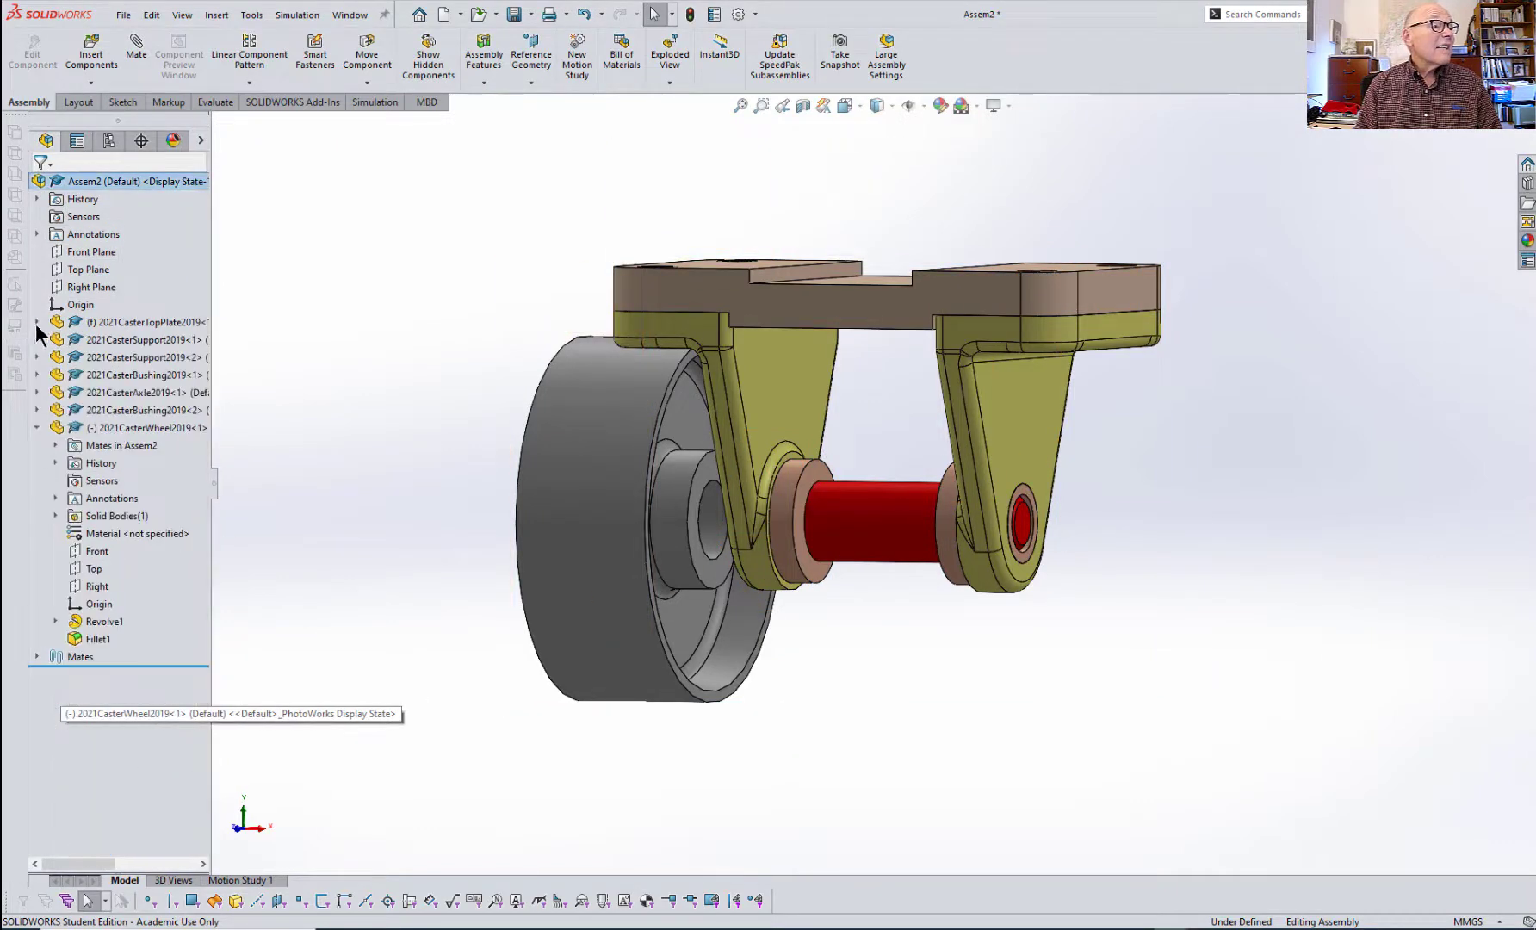
{"action": "left_click", "coordinate": [37, 427]}
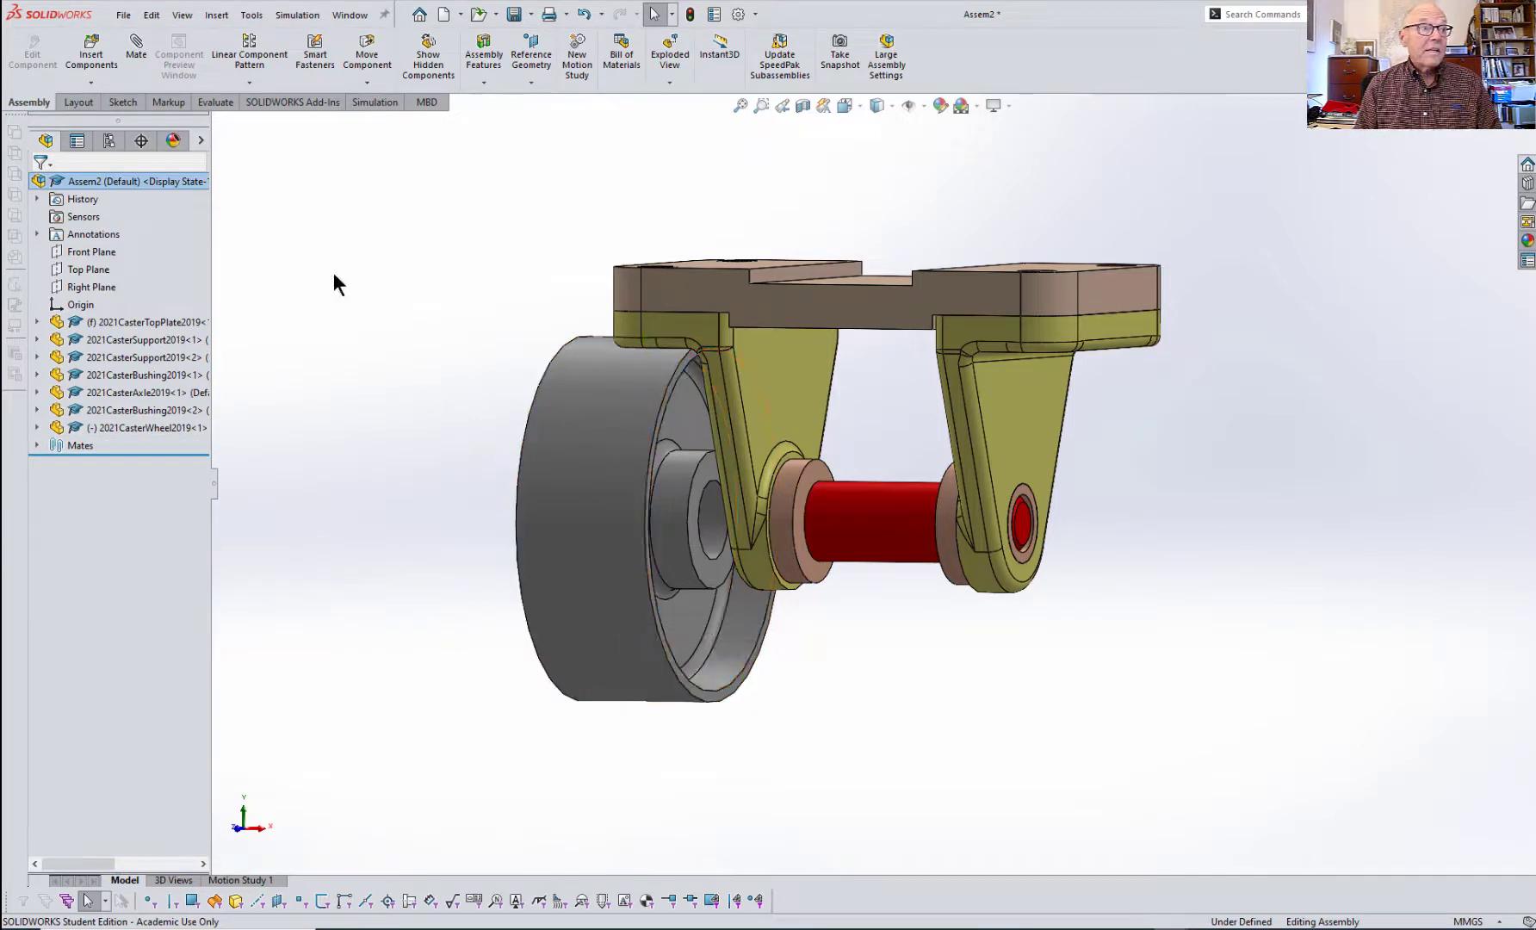
- Centre the wheel between the supports with a coincident mate between the Right planes of the top plate and the wheel
{"action": "left_click", "coordinate": [136, 53]}
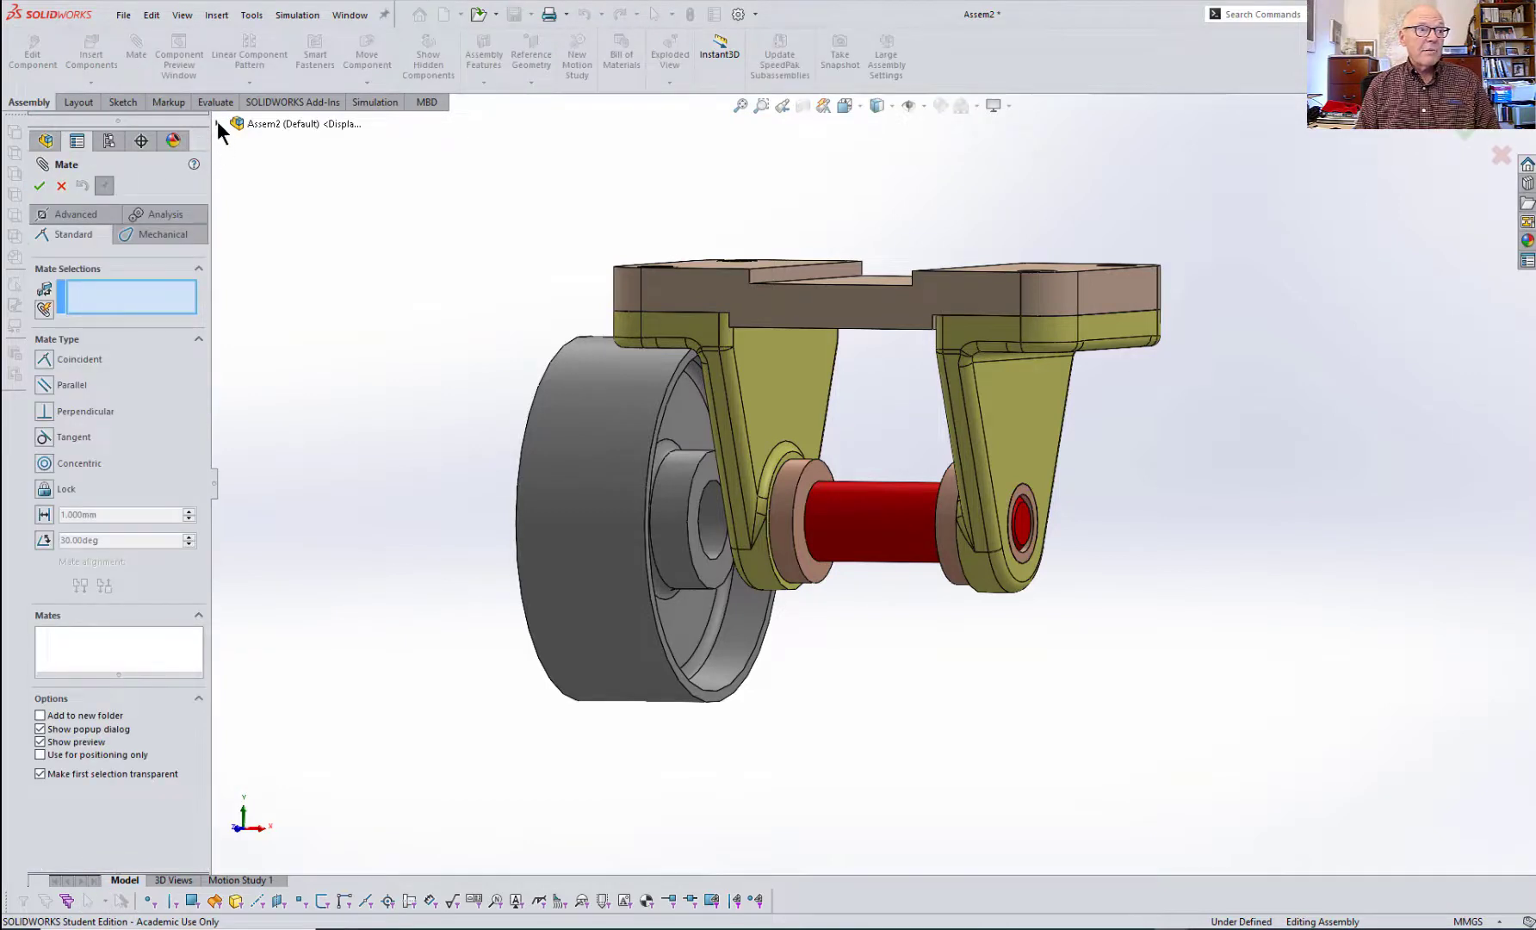
{"action": "left_click", "coordinate": [217, 124]}
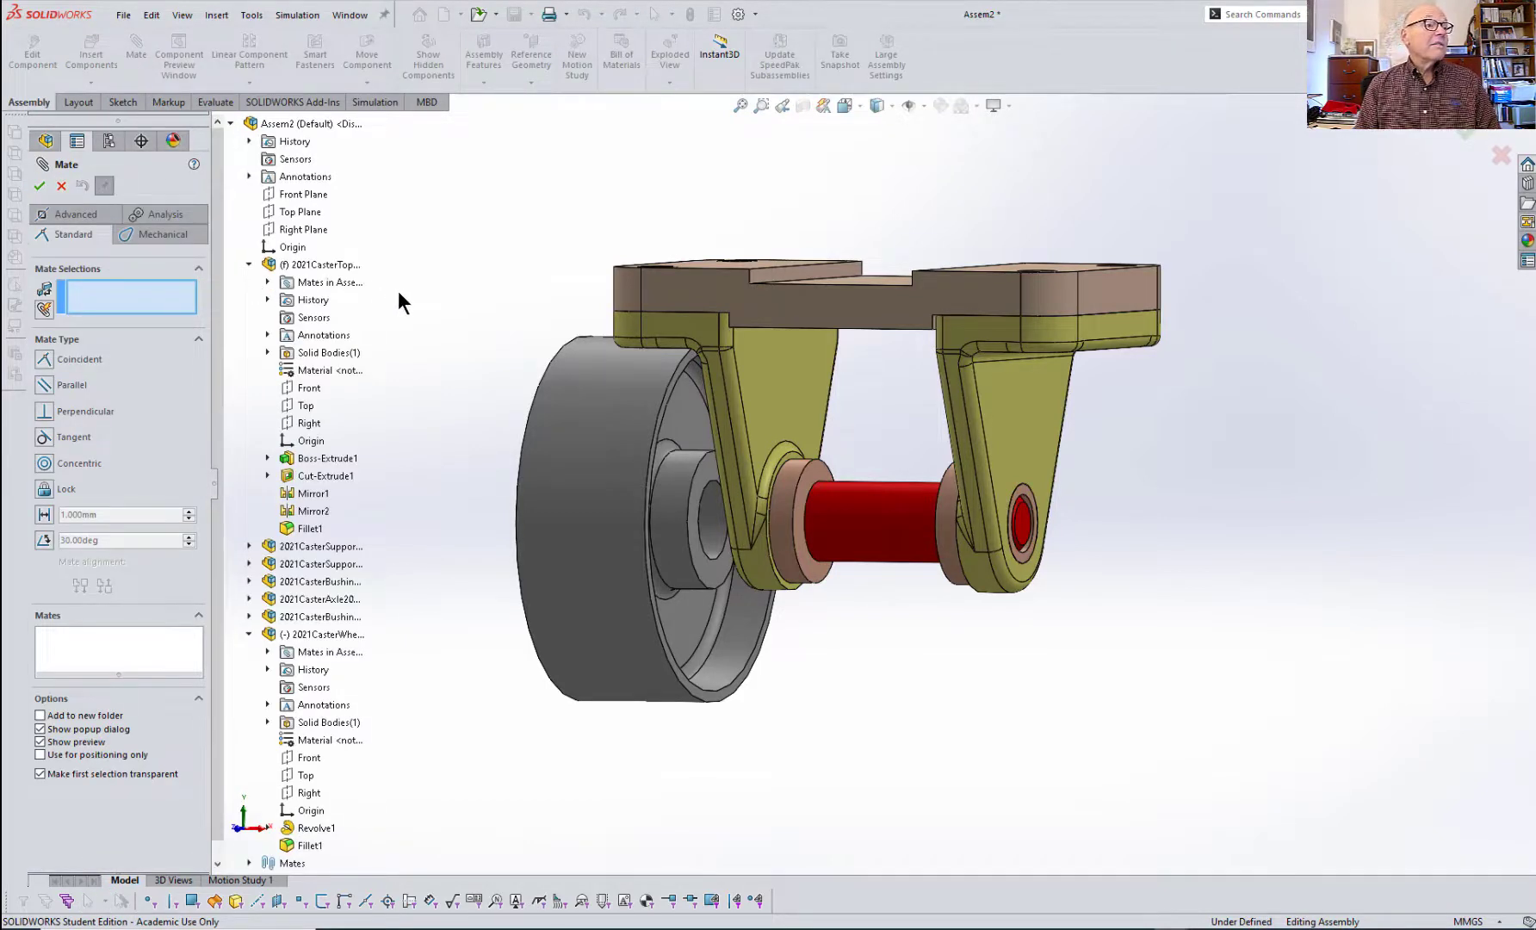
{"action": "left_click", "coordinate": [309, 424]}
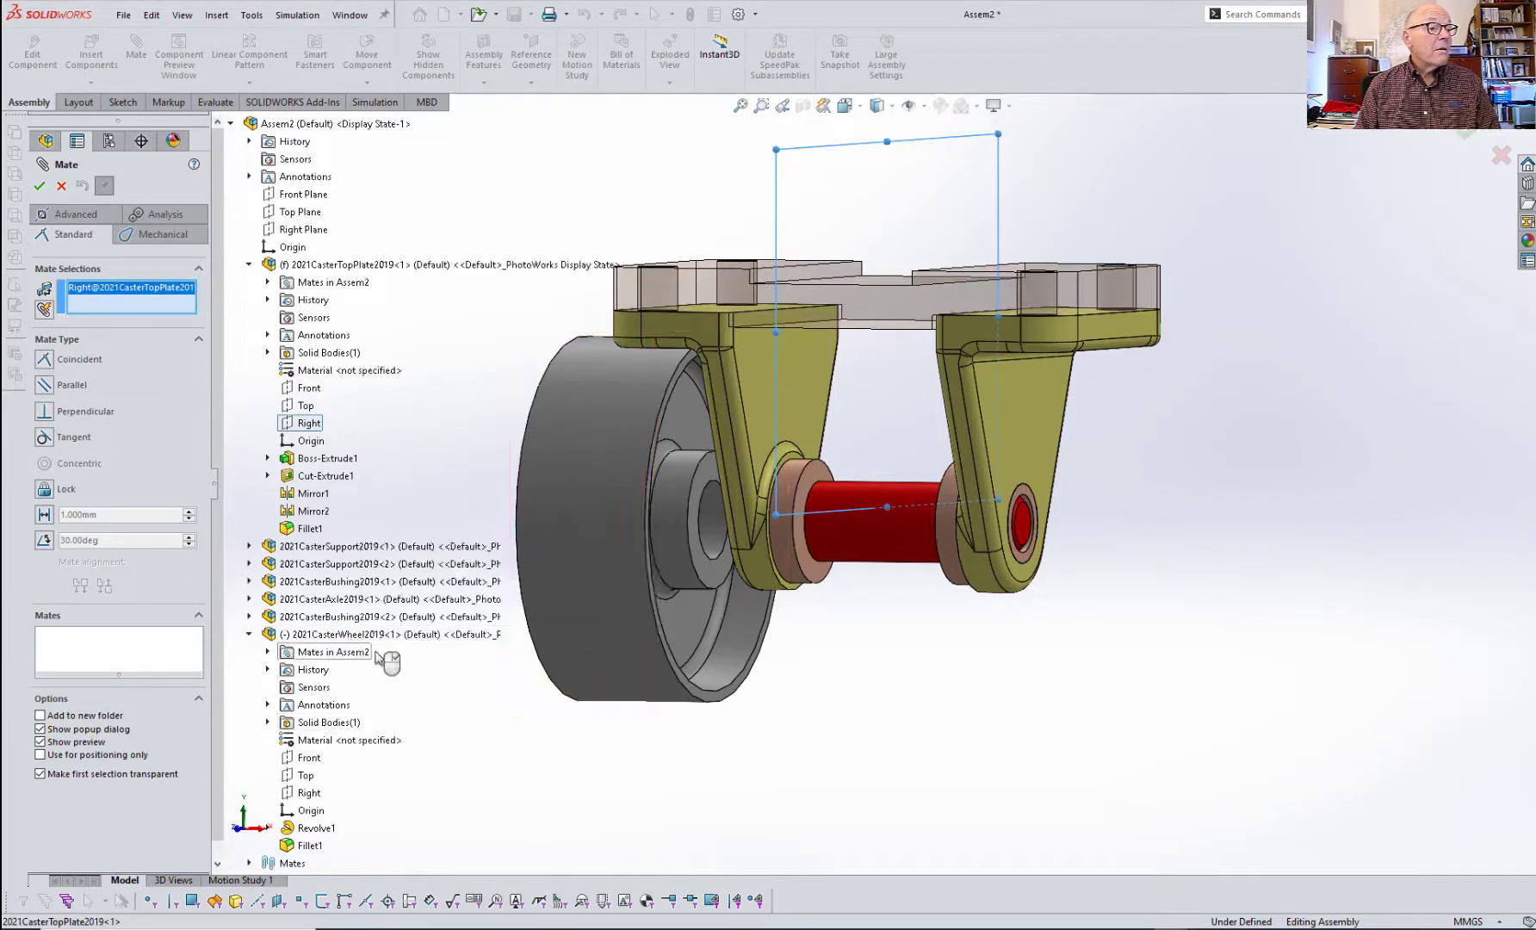
{"action": "left_click", "coordinate": [249, 634]}
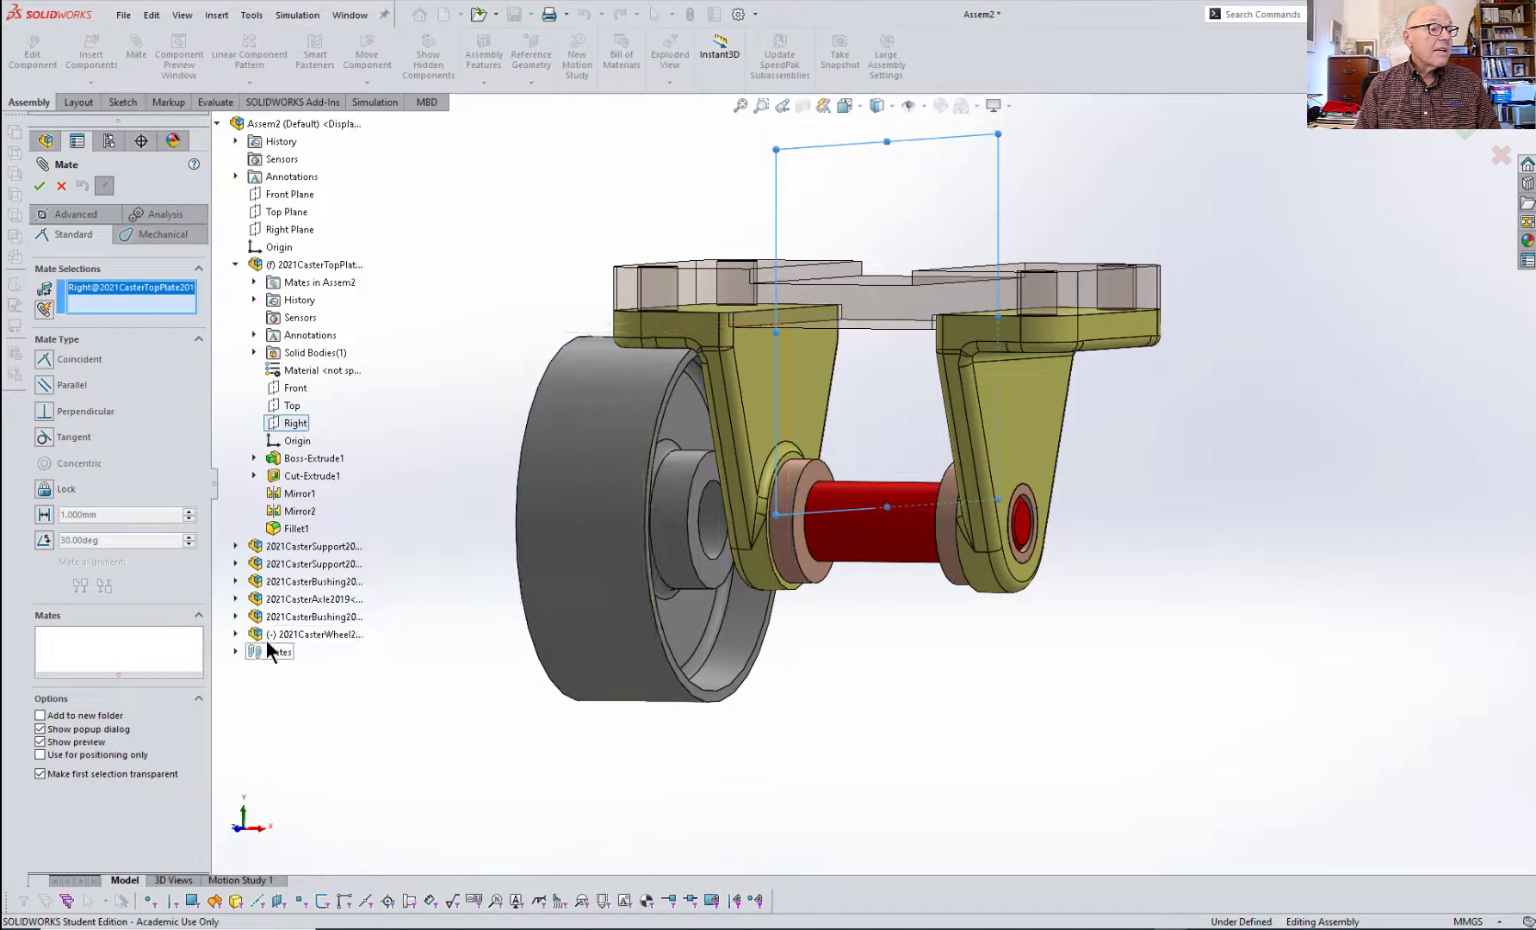
{"action": "left_click", "coordinate": [235, 633]}
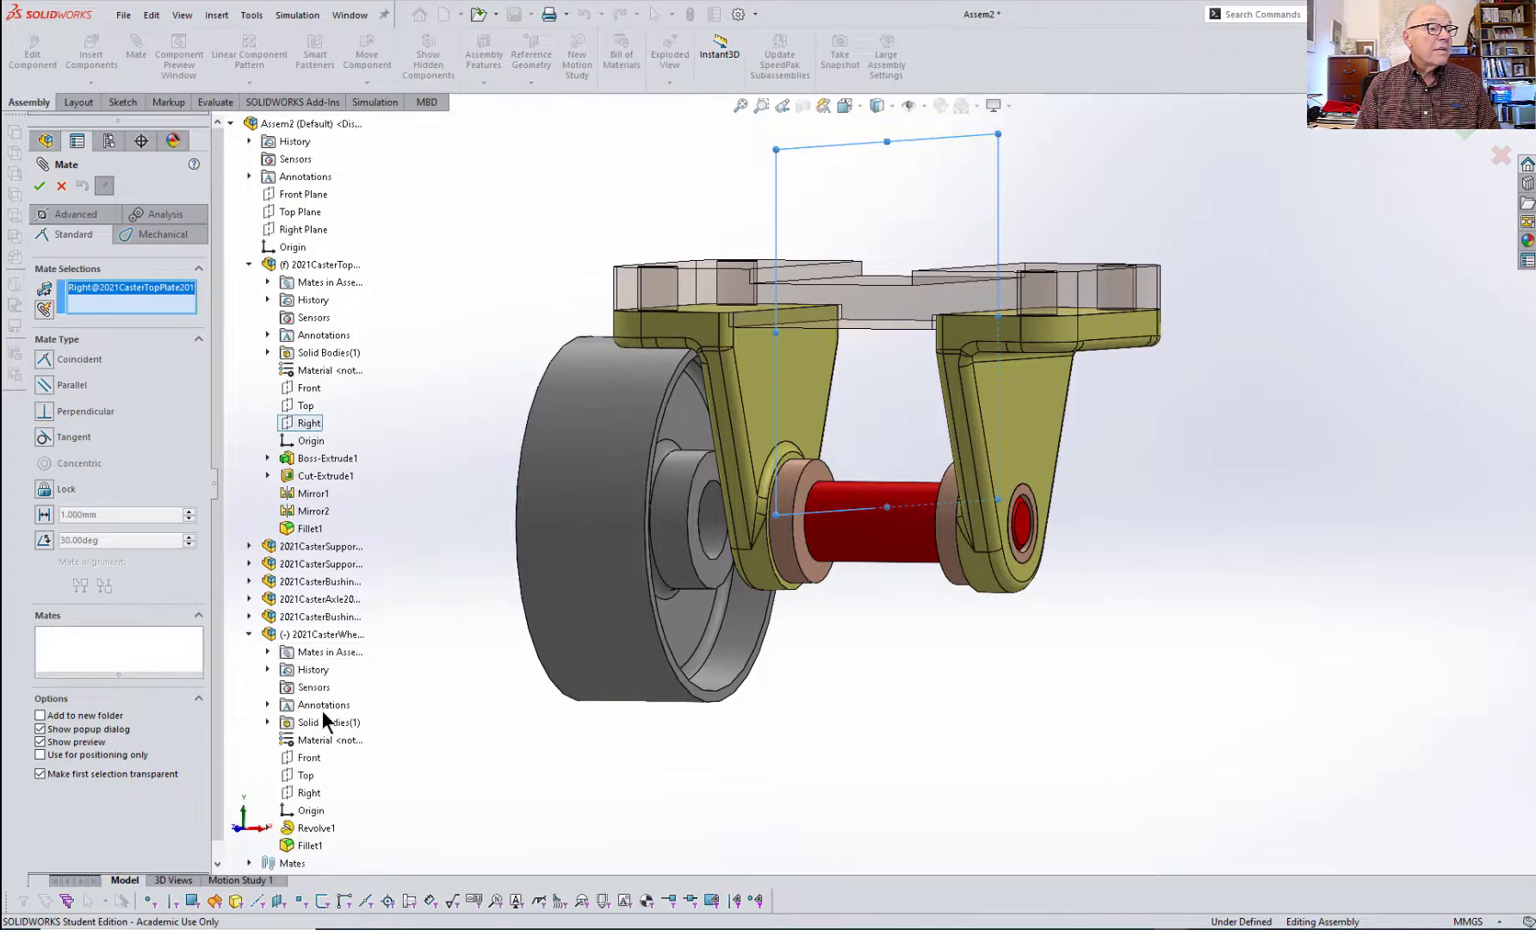
{"action": "left_click", "coordinate": [307, 792]}
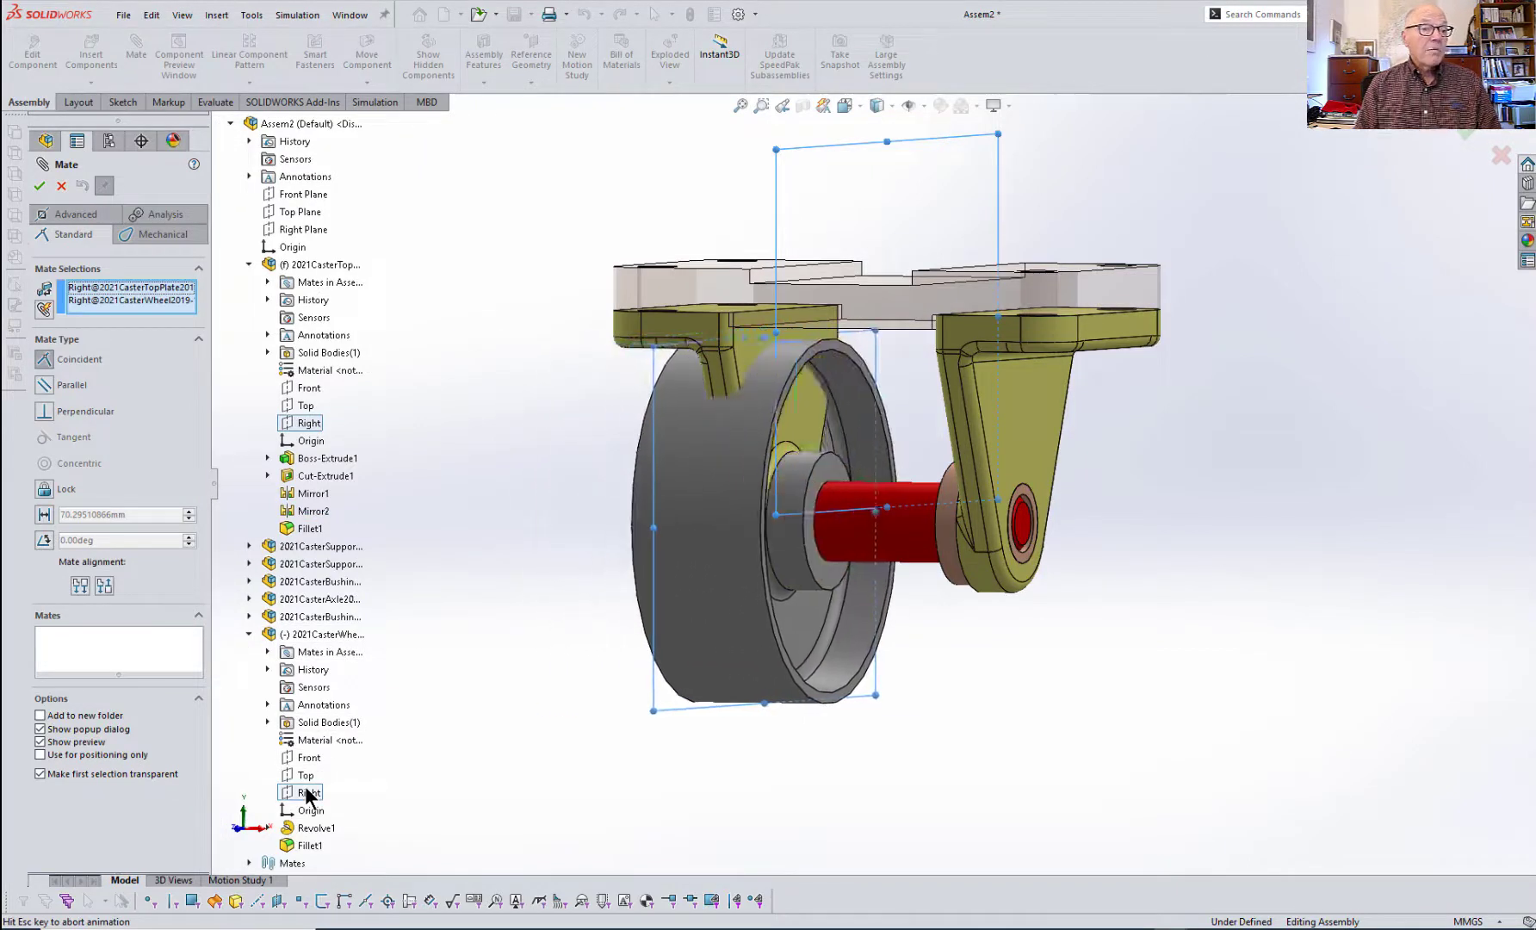
{"action": "left_click", "coordinate": [39, 185]}
{"action": "left_click", "coordinate": [39, 185]}
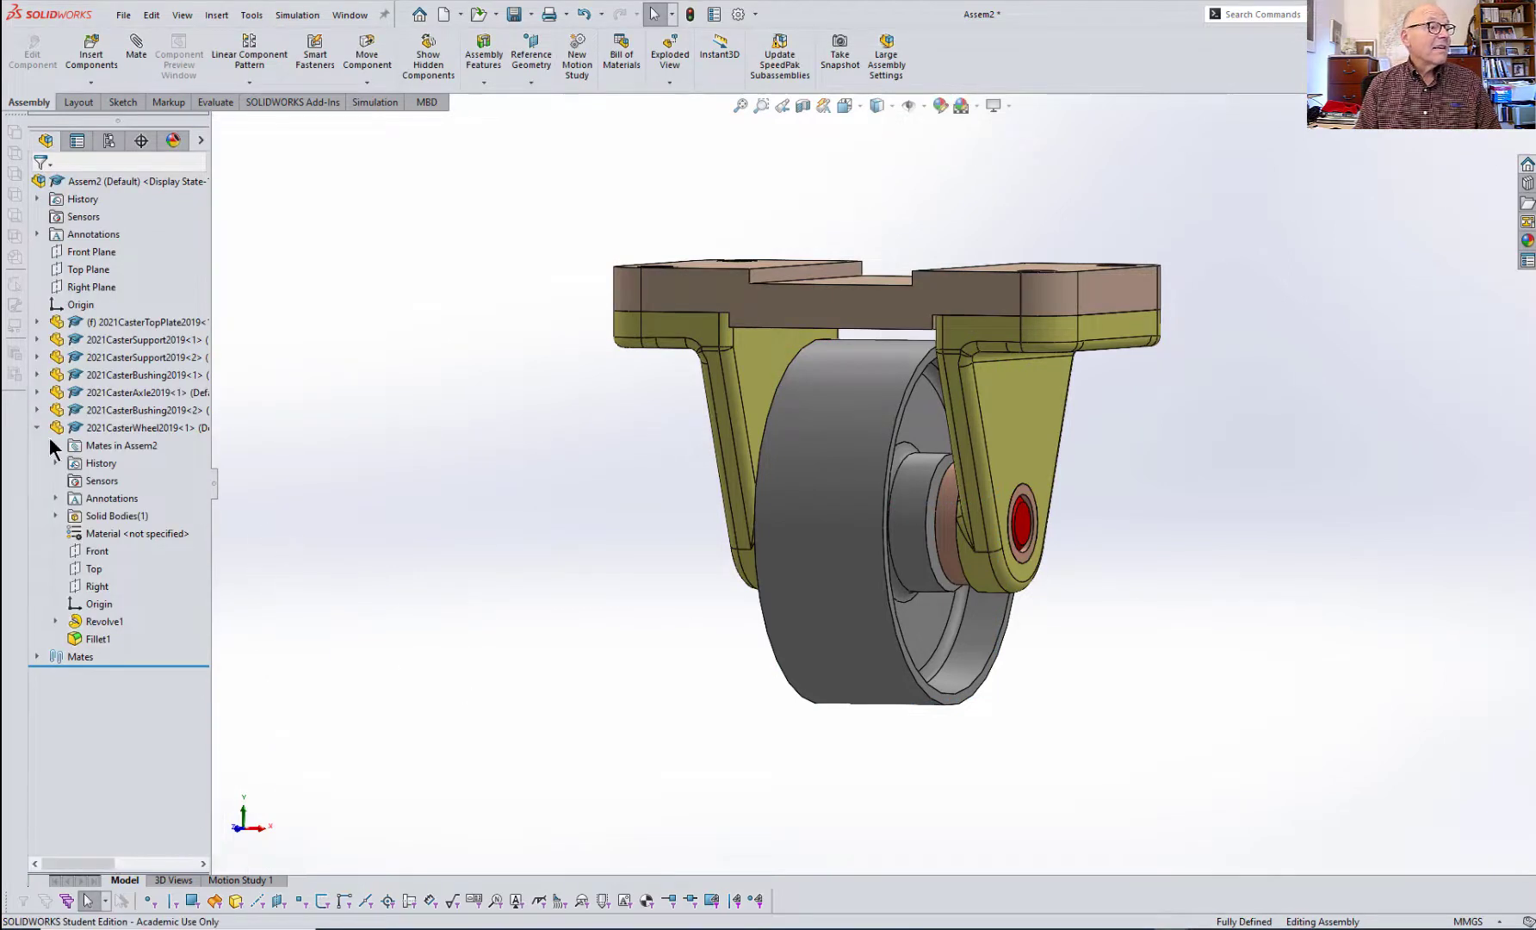
{"action": "left_click", "coordinate": [37, 428]}
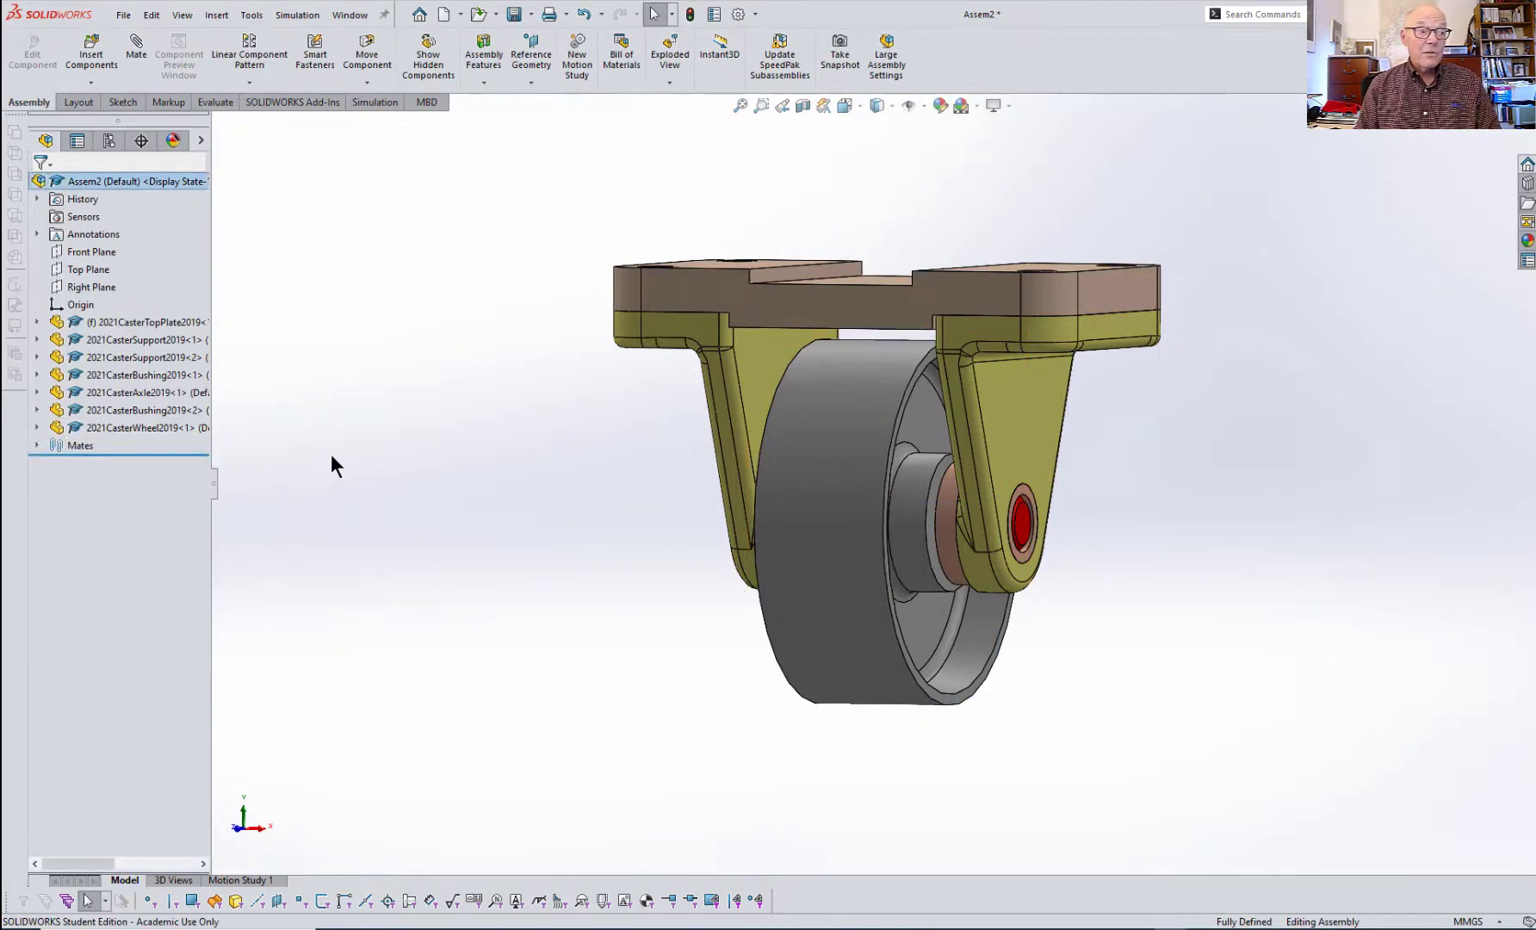
{"action": "middle_click_drag", "start_coordinate": [1032, 791], "coordinate": [1178, 710]}
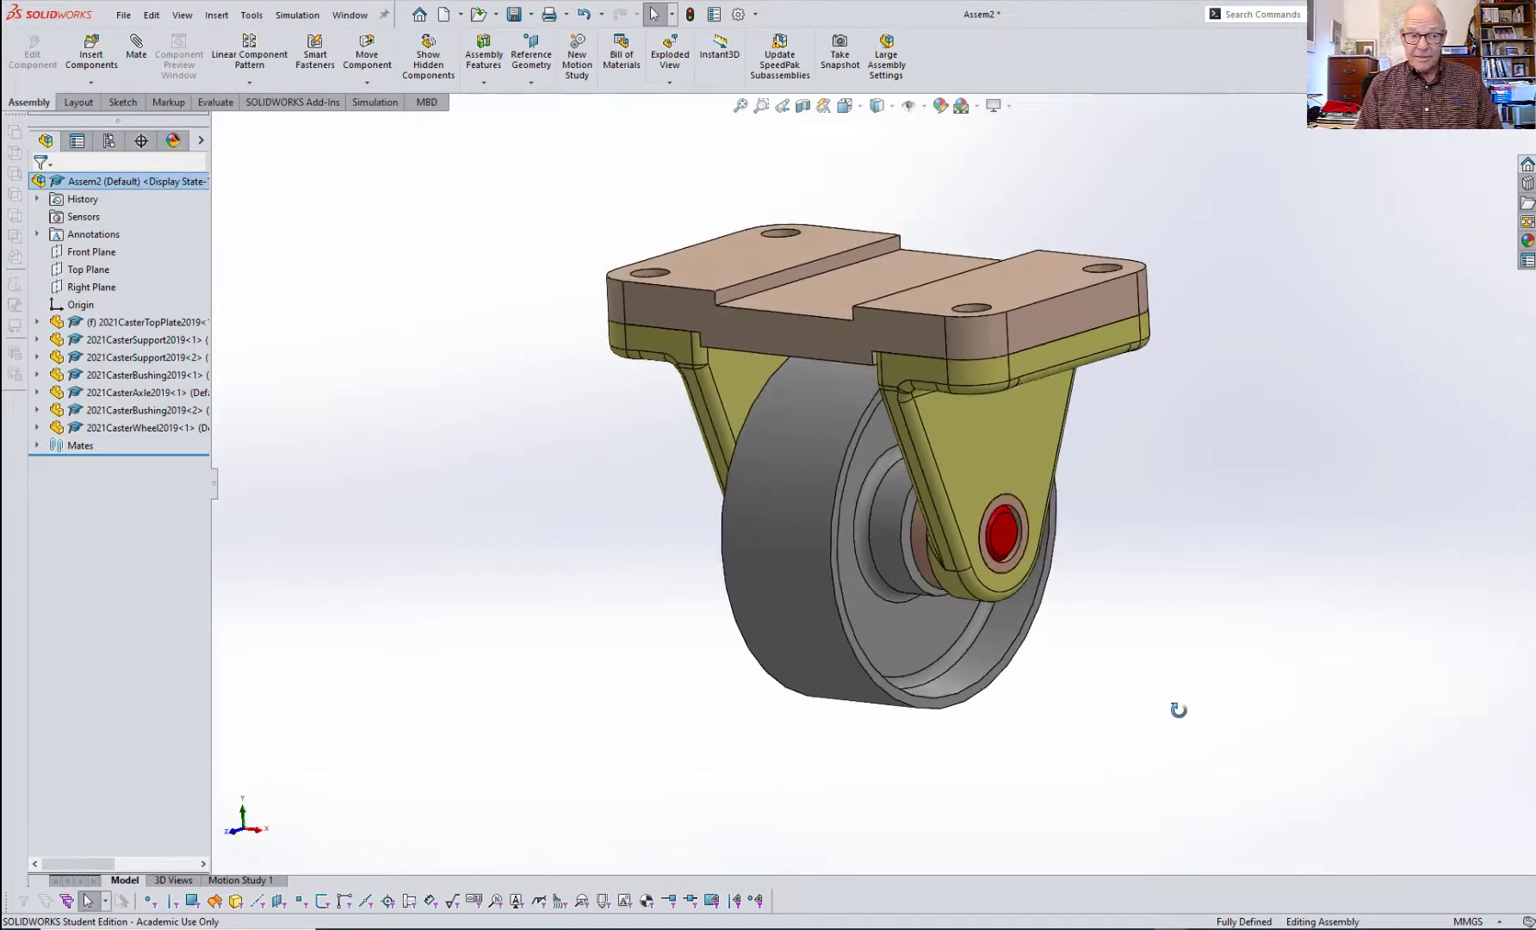
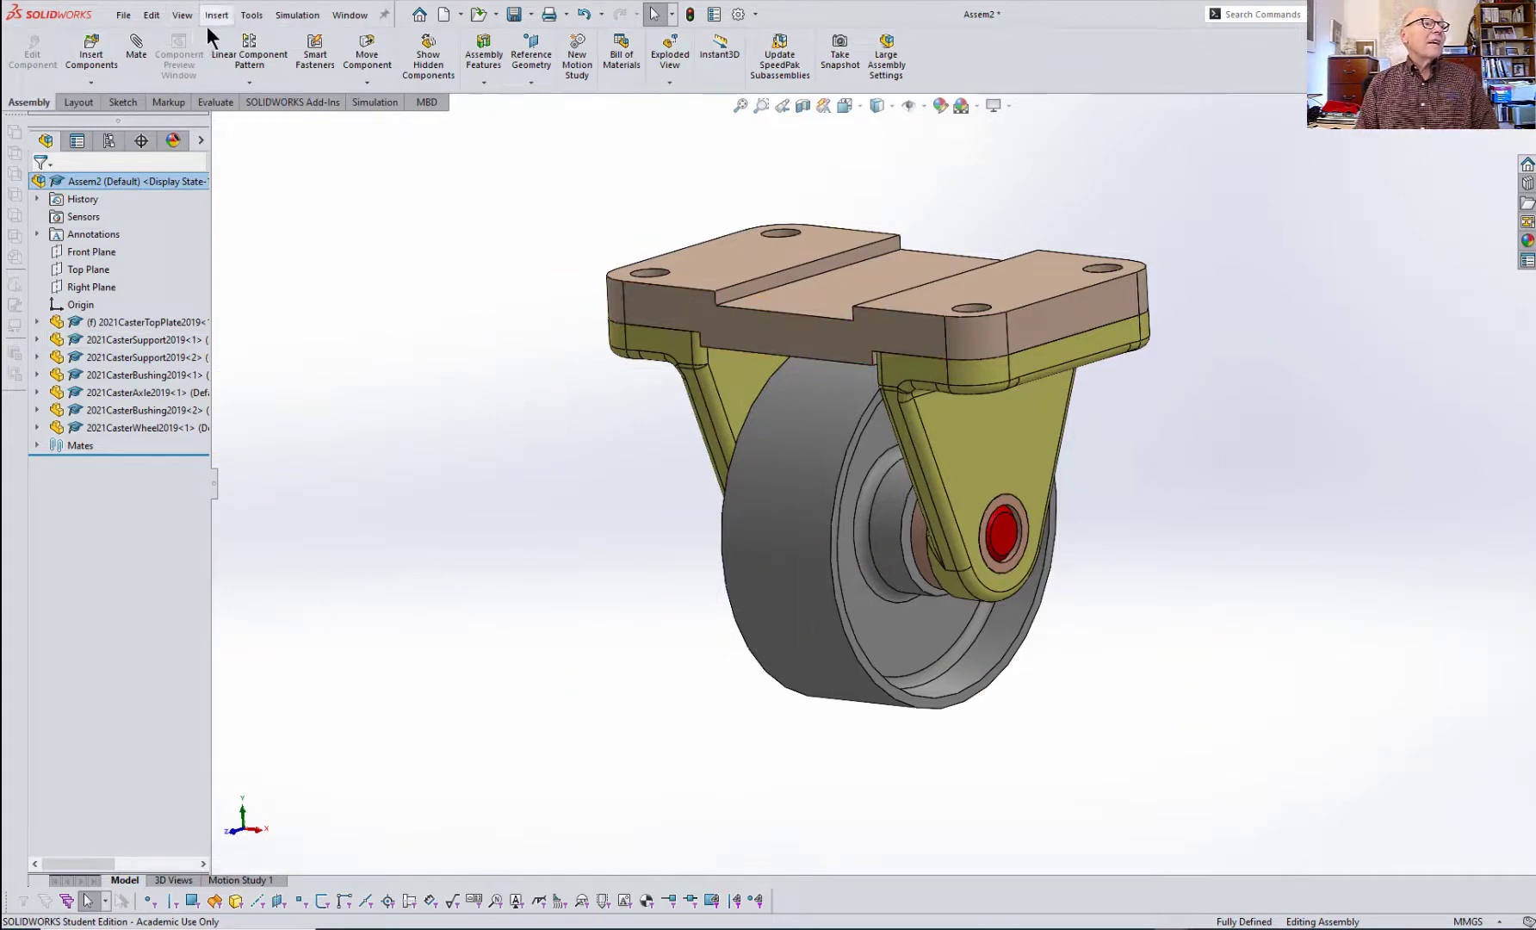
- Insert the part 20212011_Caster_SteelPlate_Rev00.SLDPRT from the Caster2021 folder and place it above the top plate
{"action": "left_click", "coordinate": [121, 16]}
{"action": "left_click", "coordinate": [385, 192]}
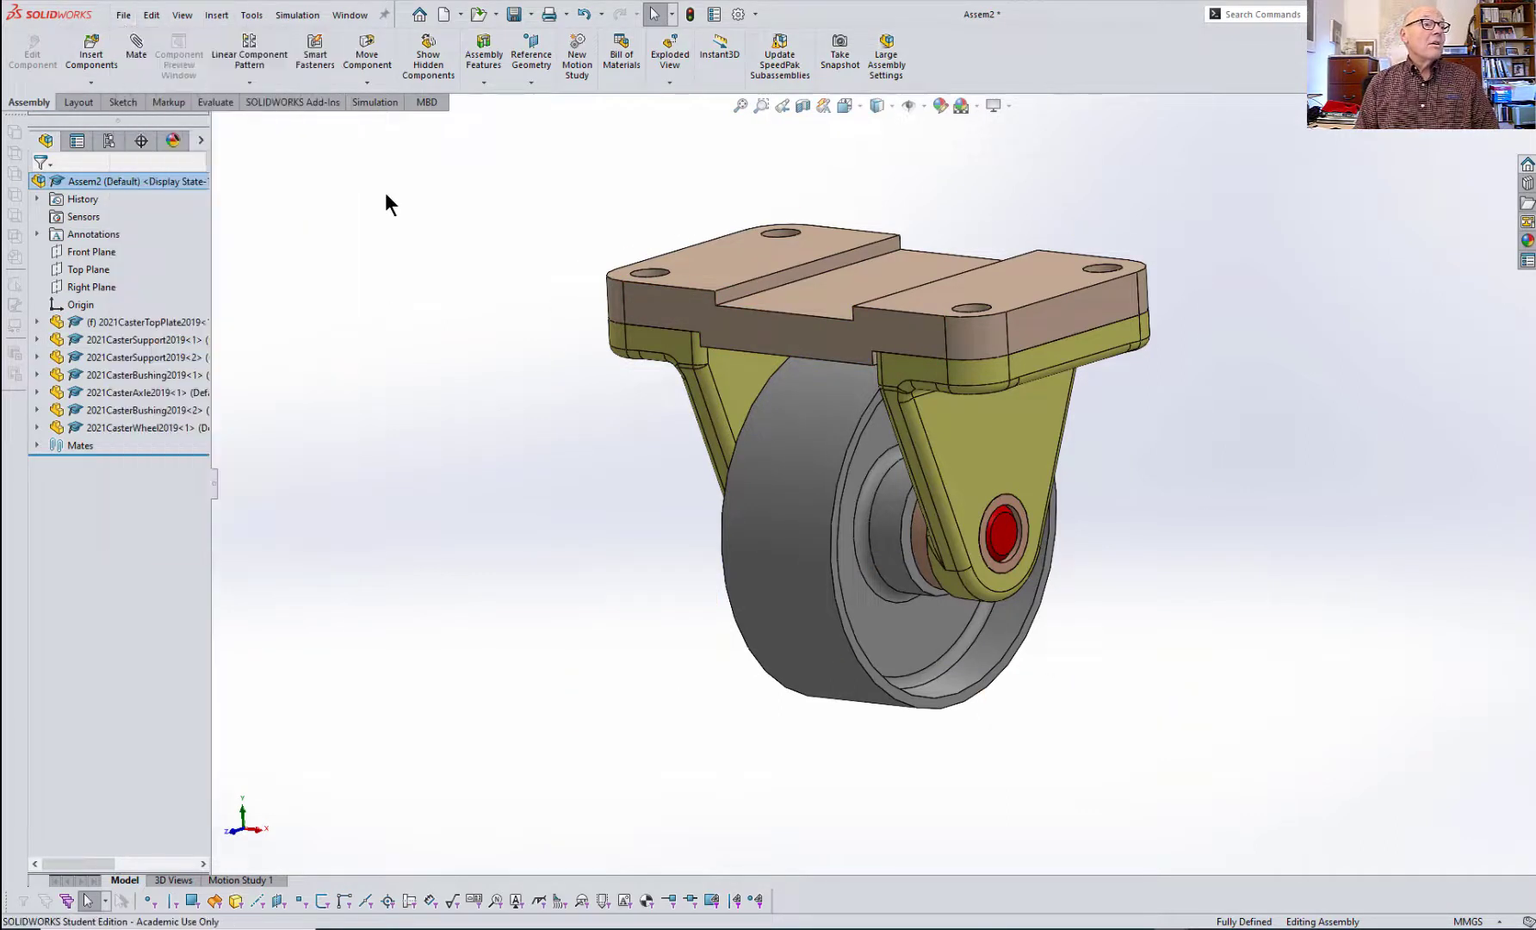
{"action": "left_click", "coordinate": [93, 53]}
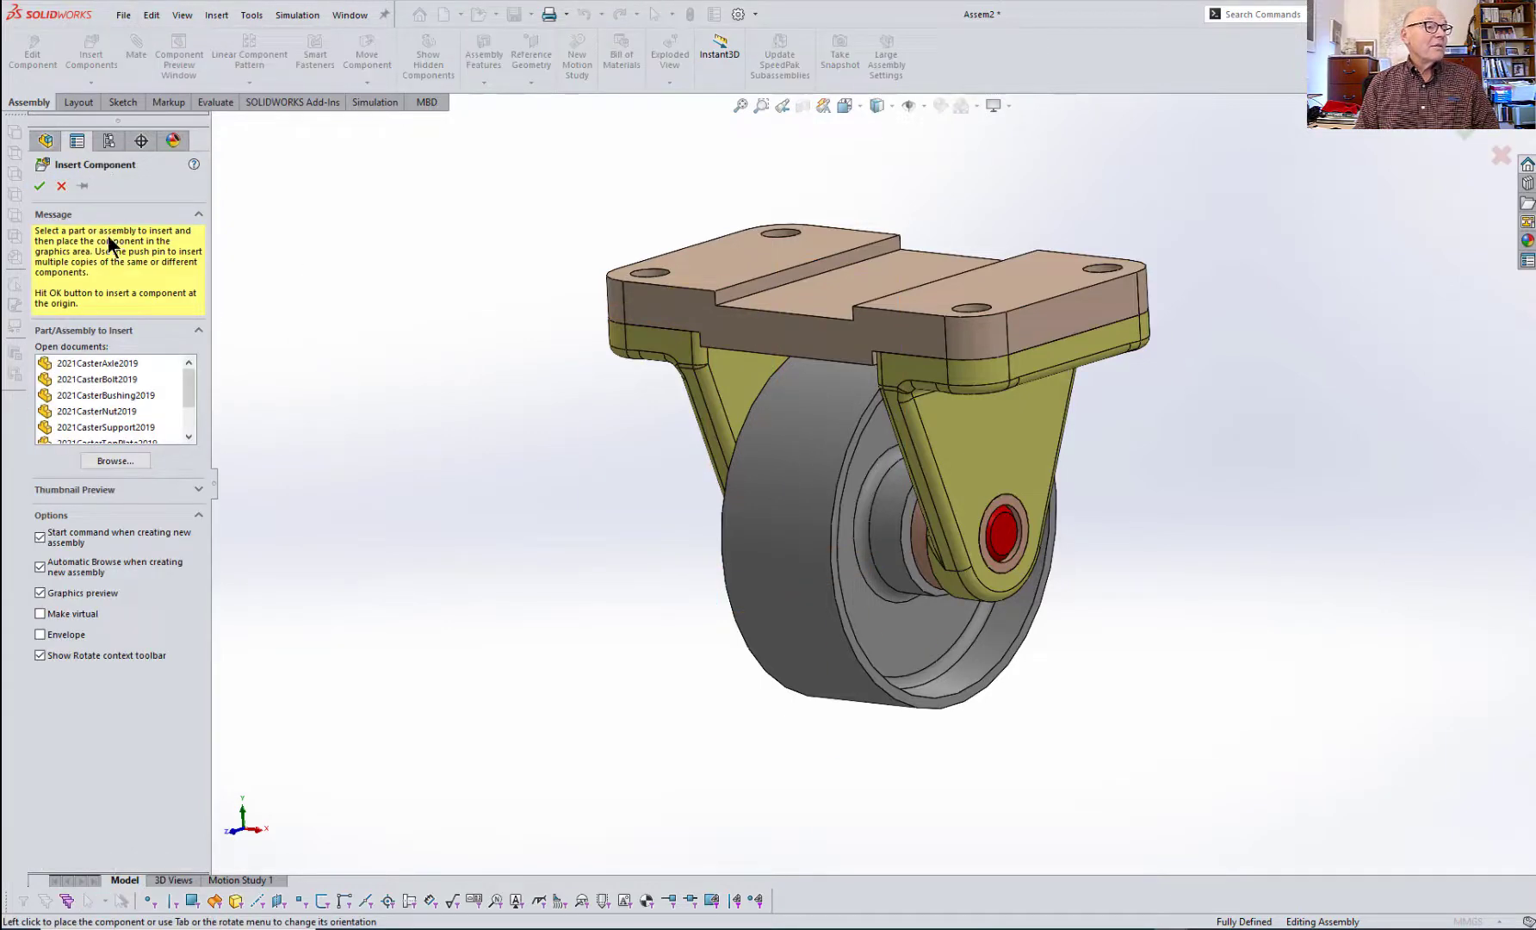
{"action": "left_click", "coordinate": [107, 461]}
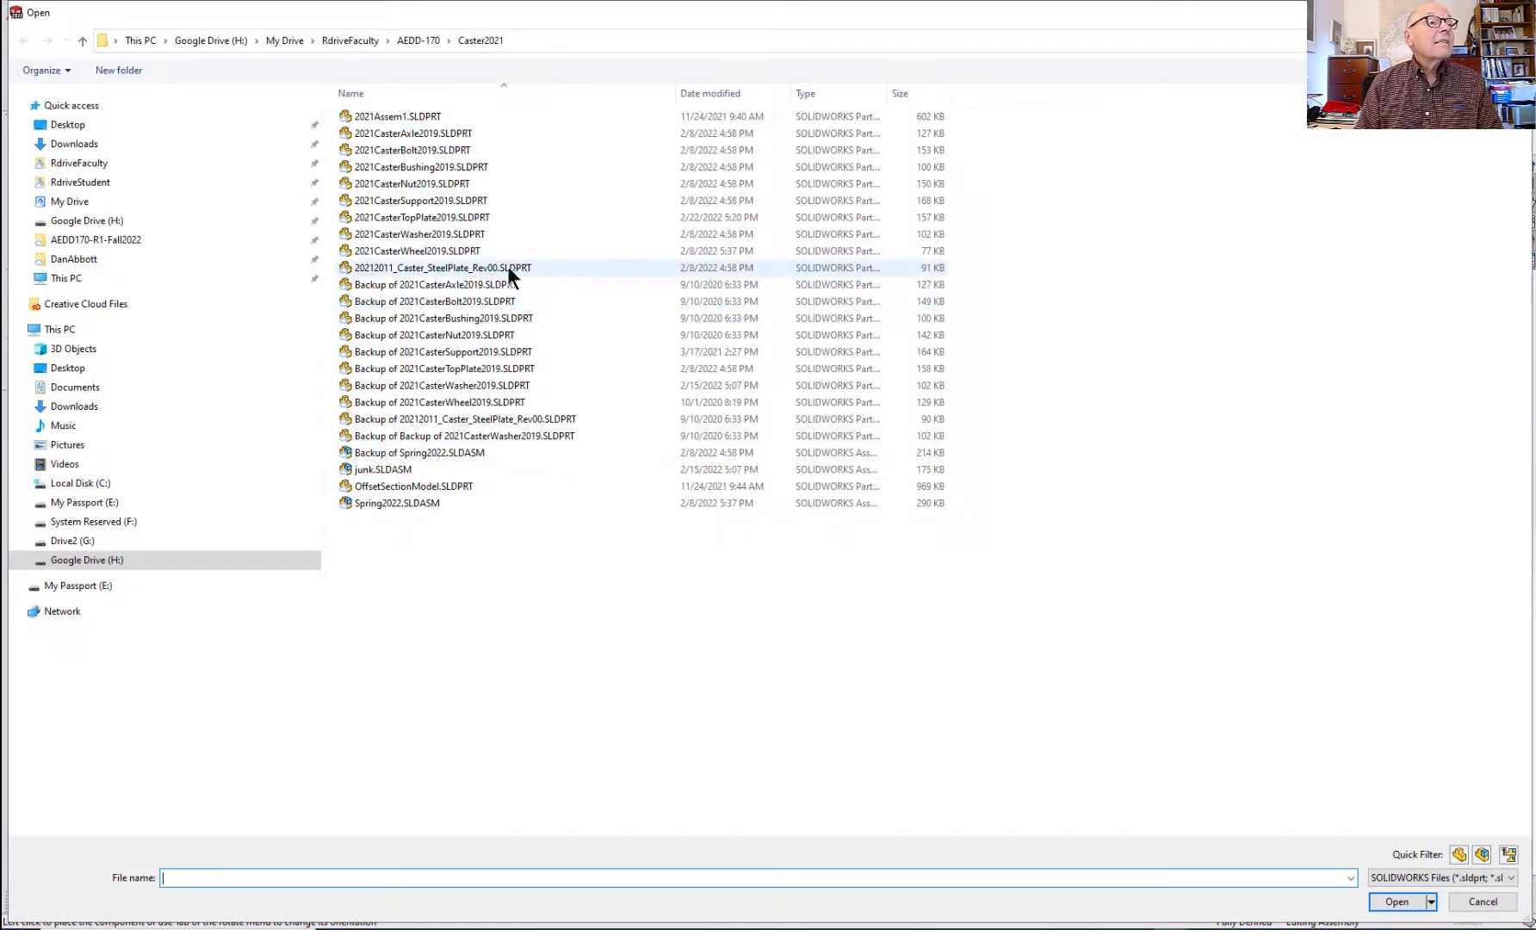
{"action": "left_click", "coordinate": [469, 267]}
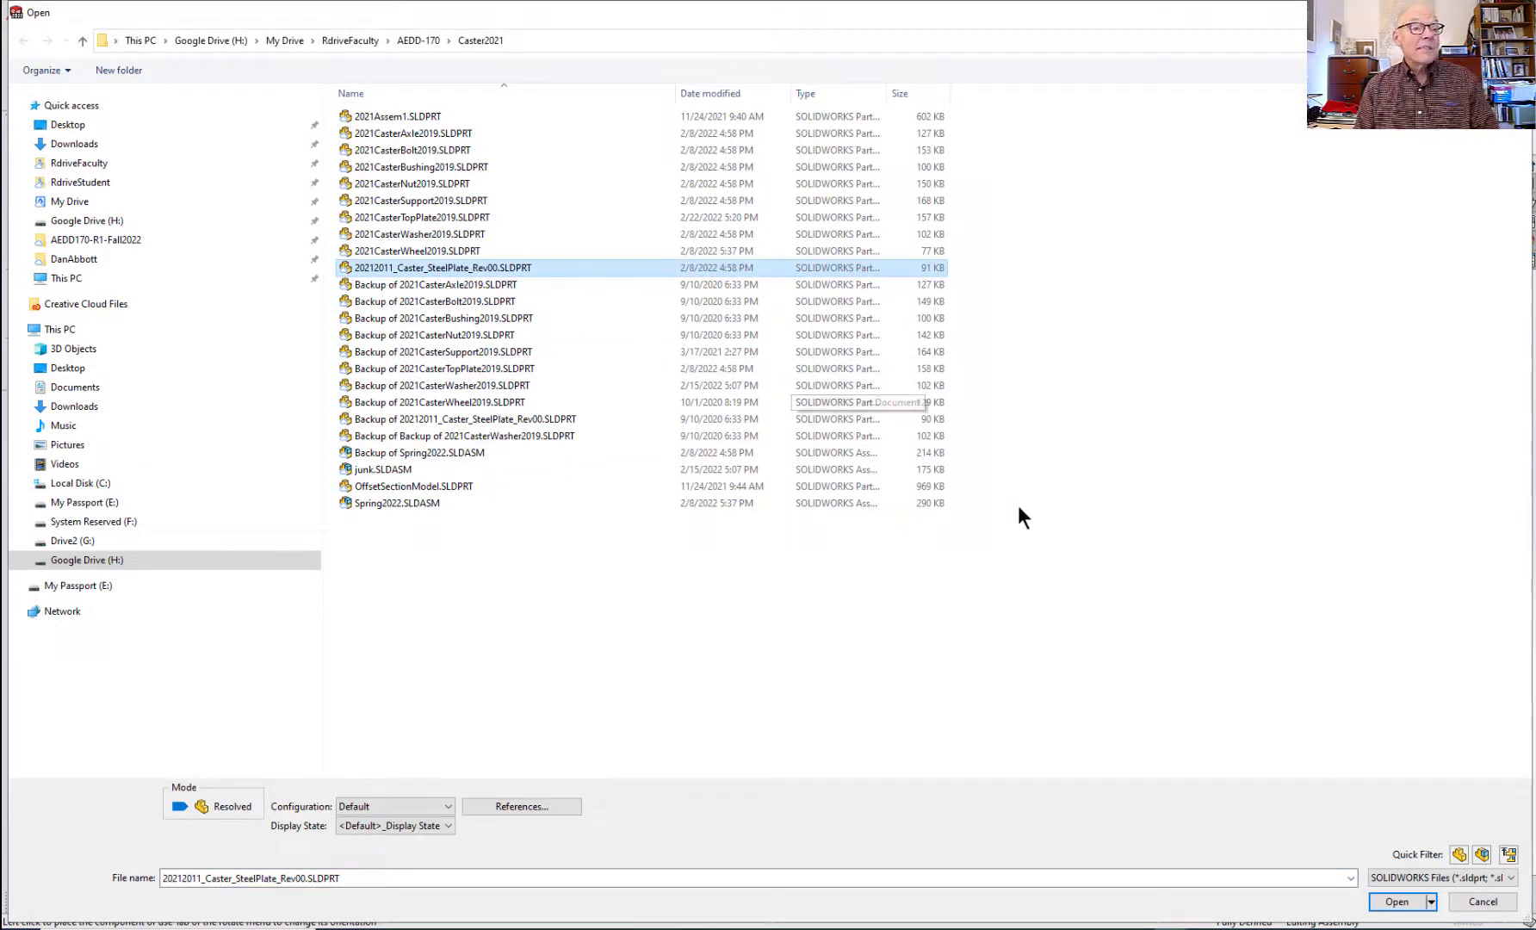
{"action": "left_click", "coordinate": [1397, 902]}
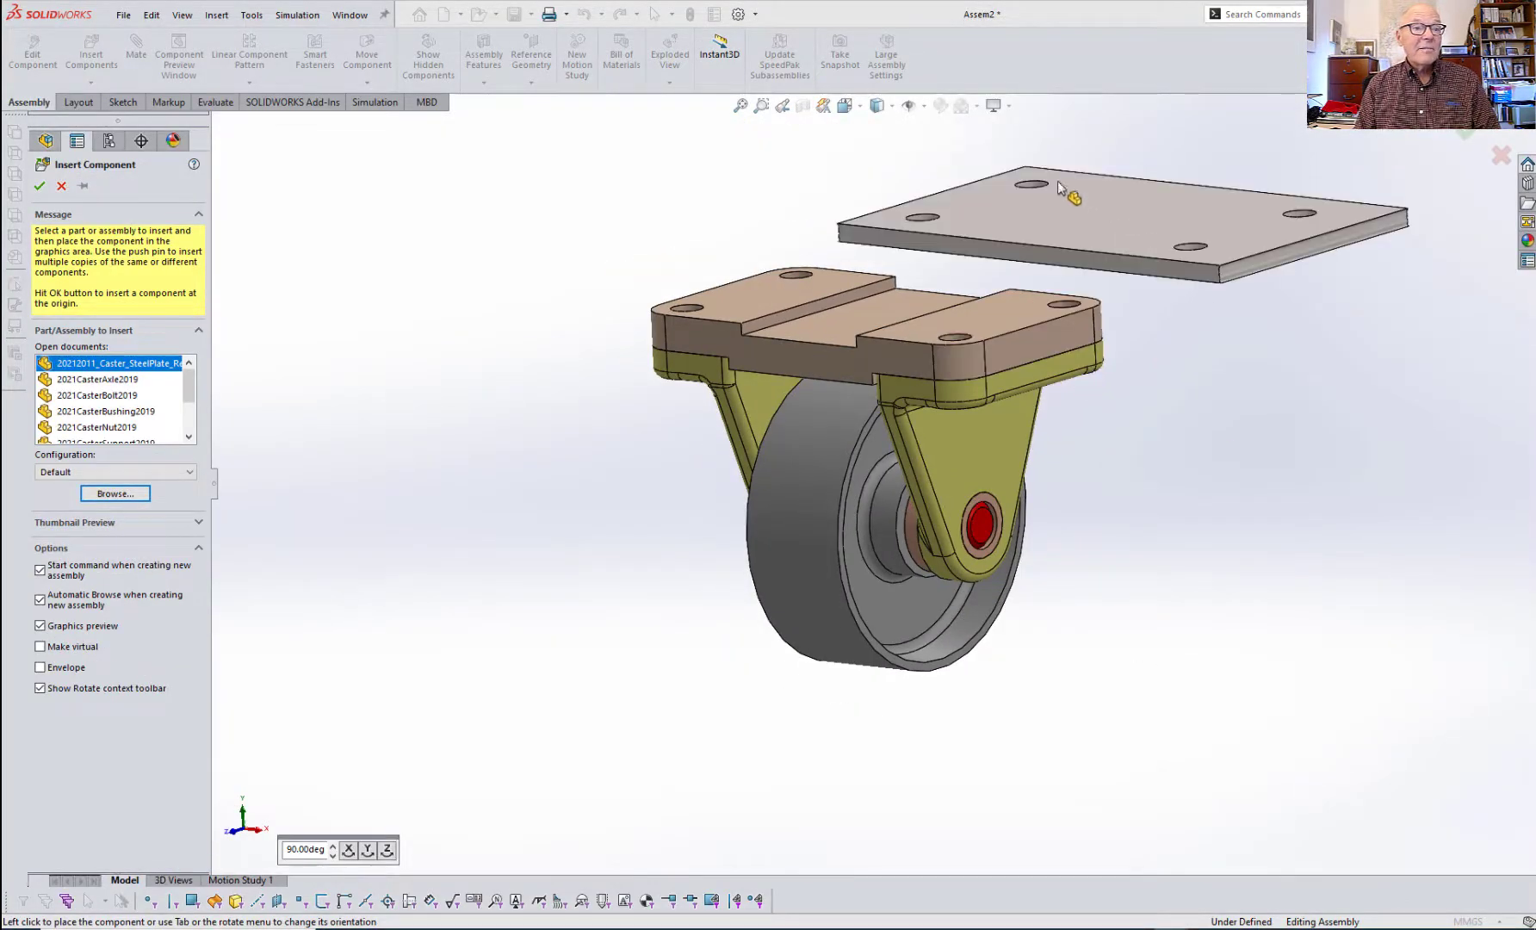
{"action": "left_click", "coordinate": [1055, 180]}
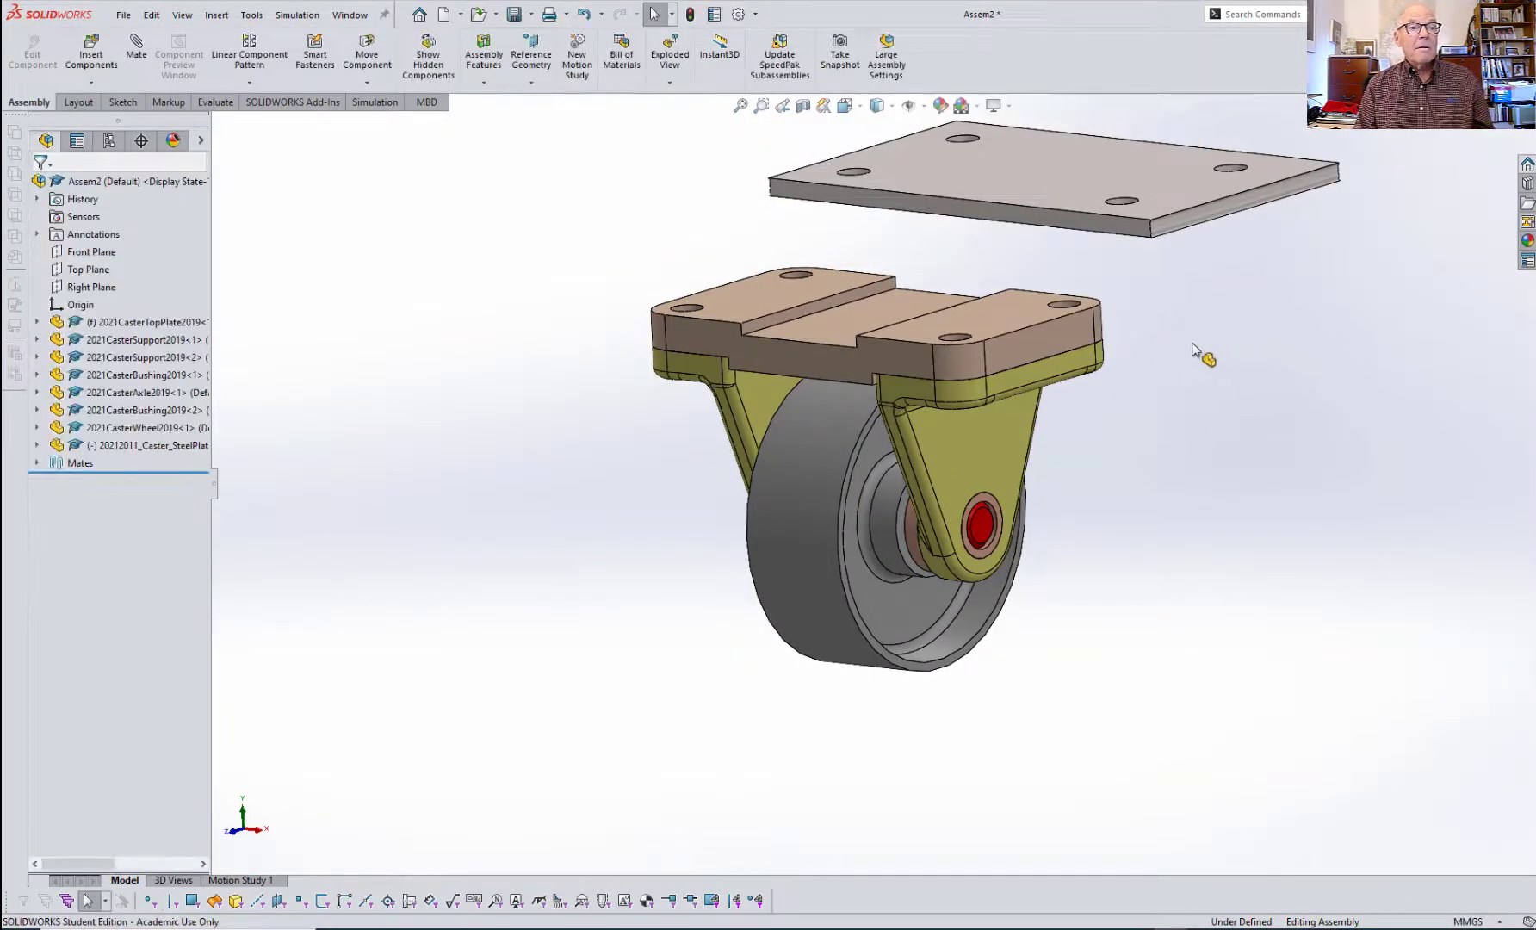
- Examine the profile of both ends of the steel plate up close in the front view
{"action": "middle_click_drag", "start_coordinate": [1191, 342], "coordinate": [1256, 348]}
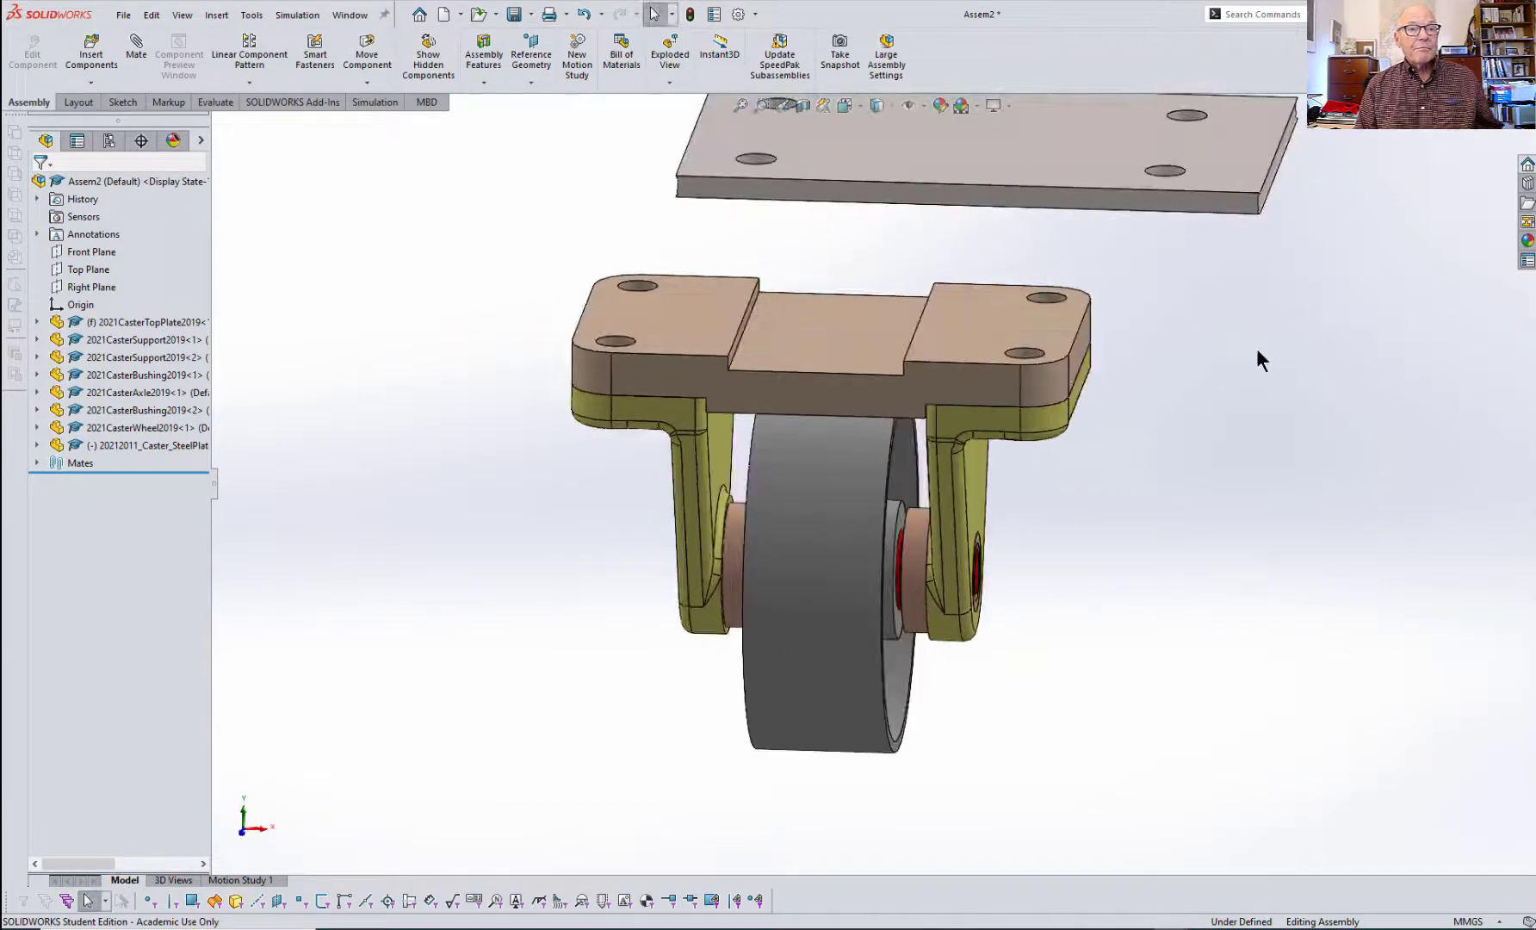
{"action": "key", "text": "space"}
{"action": "left_click", "coordinate": [1289, 436]}
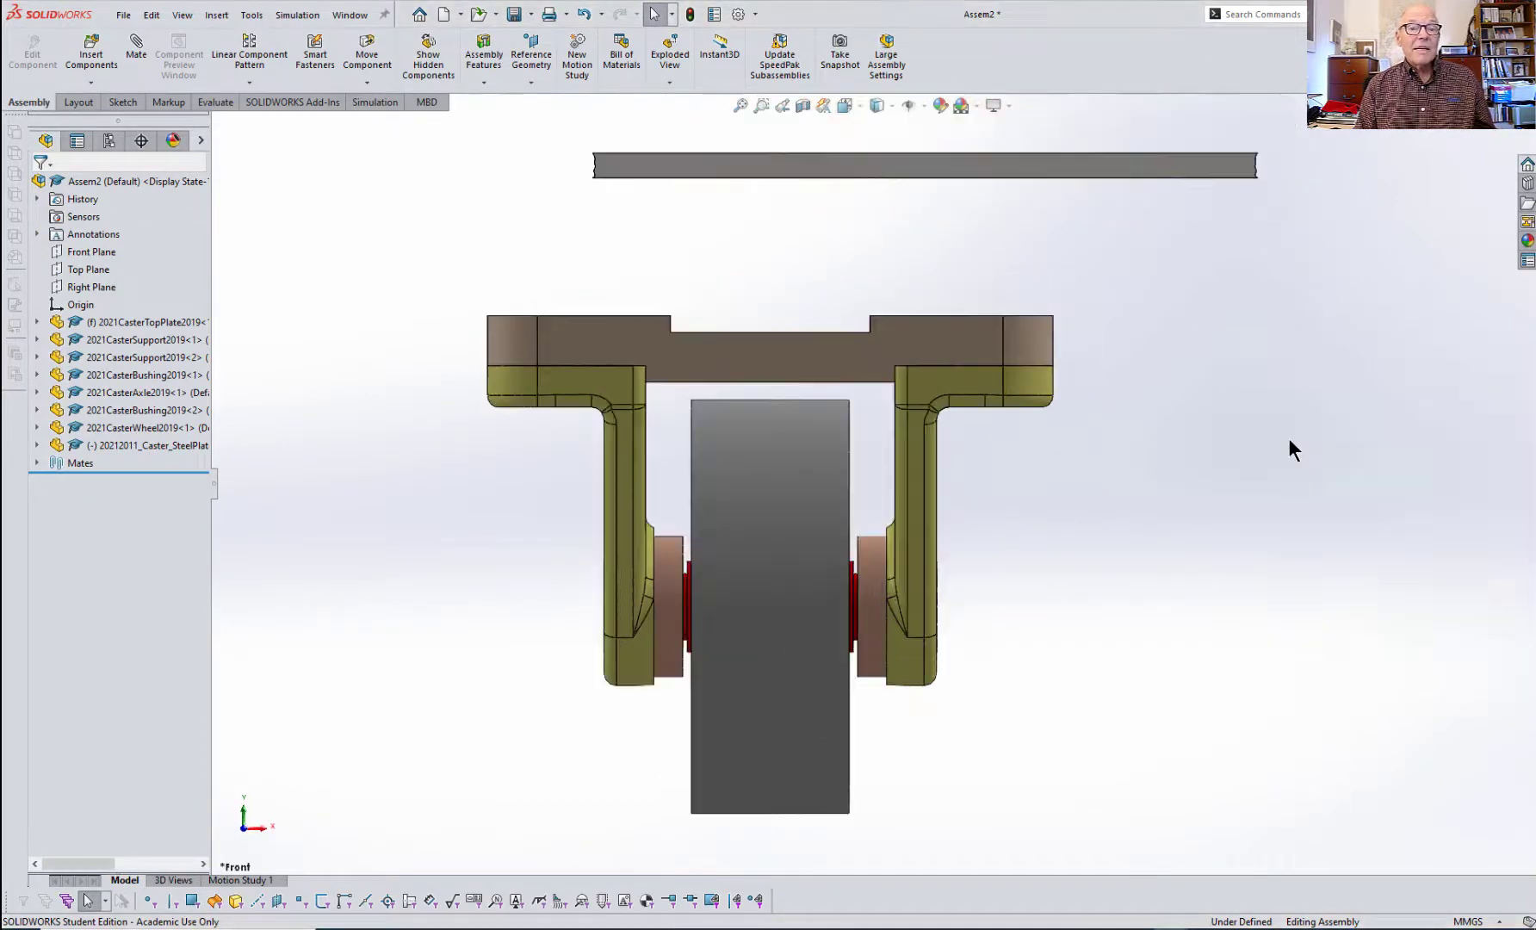
{"action": "scroll", "coordinate": [1250, 244], "scroll_direction": "down", "scroll_amount": 5}
{"action": "scroll", "coordinate": [1106, 132], "scroll_direction": "down", "scroll_amount": 2}
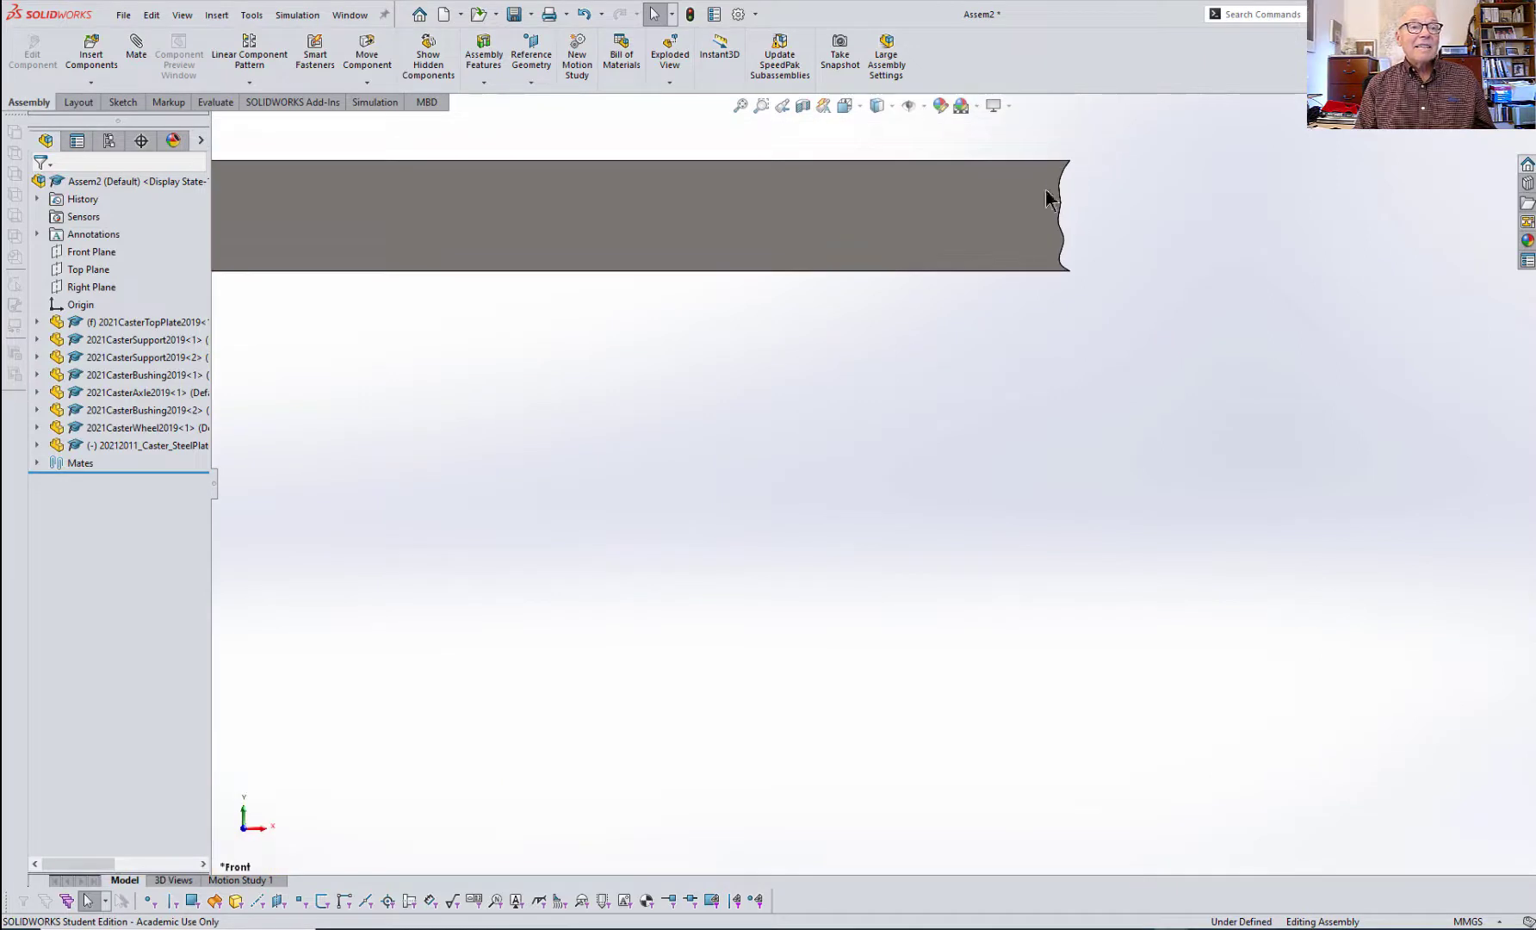
{"action": "scroll", "coordinate": [1072, 231], "scroll_direction": "up", "scroll_amount": 7}
{"action": "scroll", "coordinate": [327, 401], "scroll_direction": "up", "scroll_amount": 4}
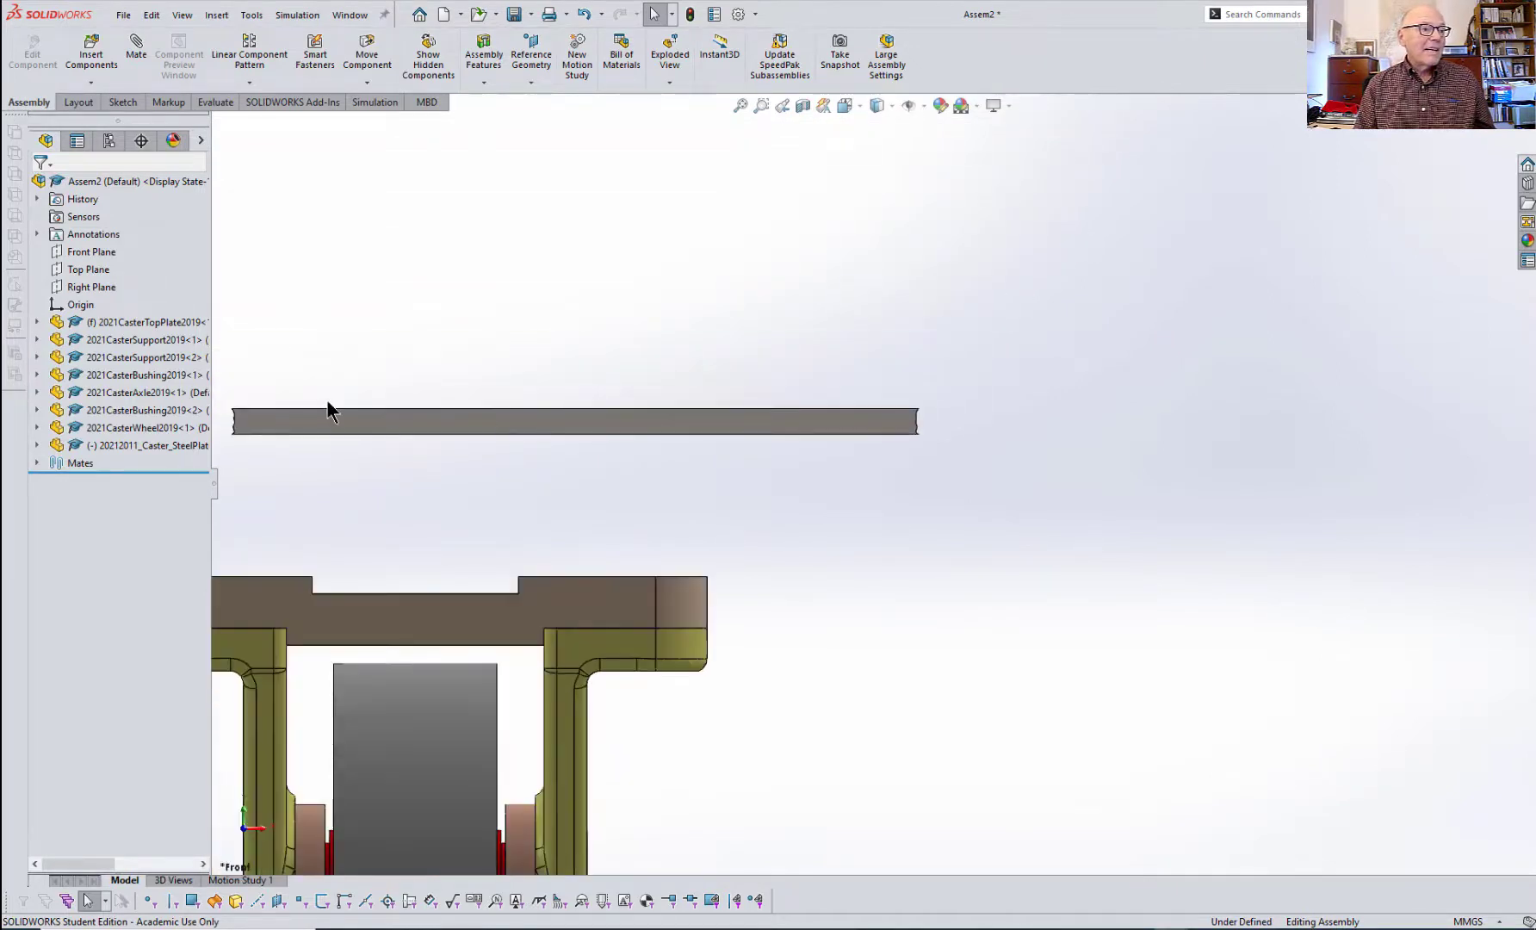
{"action": "scroll", "coordinate": [353, 422], "scroll_direction": "down", "scroll_amount": 7}
{"action": "scroll", "coordinate": [929, 541], "scroll_direction": "up", "scroll_amount": 6}
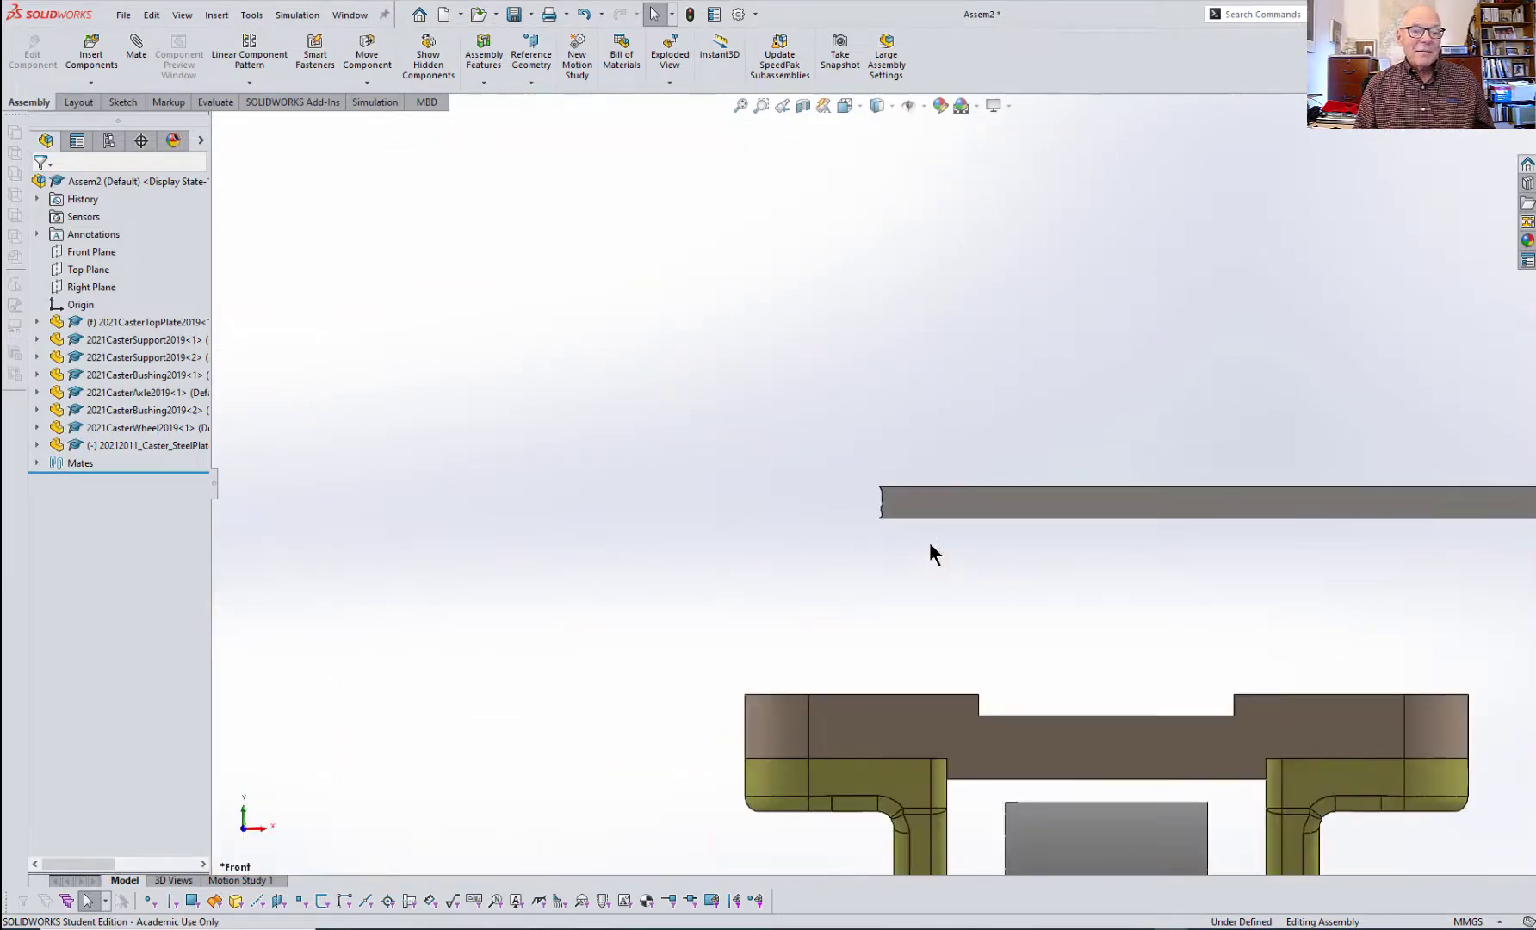
- Mate the steel plate's underside coincident with the raised upper face of the caster top plate
{"action": "middle_click_drag", "start_coordinate": [1345, 675], "coordinate": [1284, 736]}
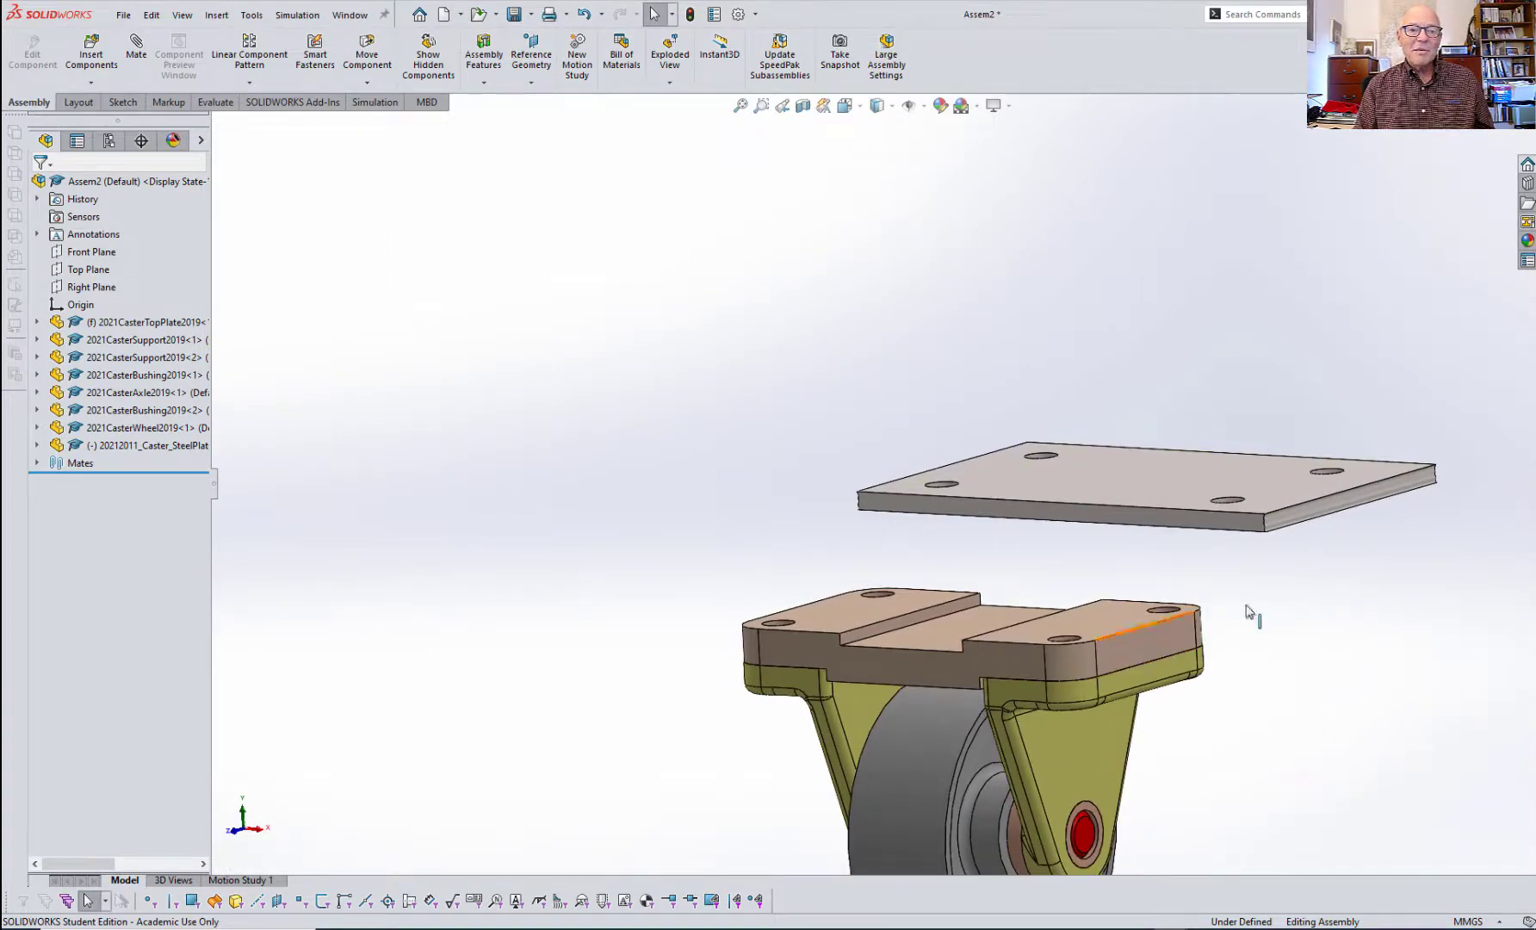
{"action": "middle_click_drag", "start_coordinate": [1320, 590], "coordinate": [971, 277]}
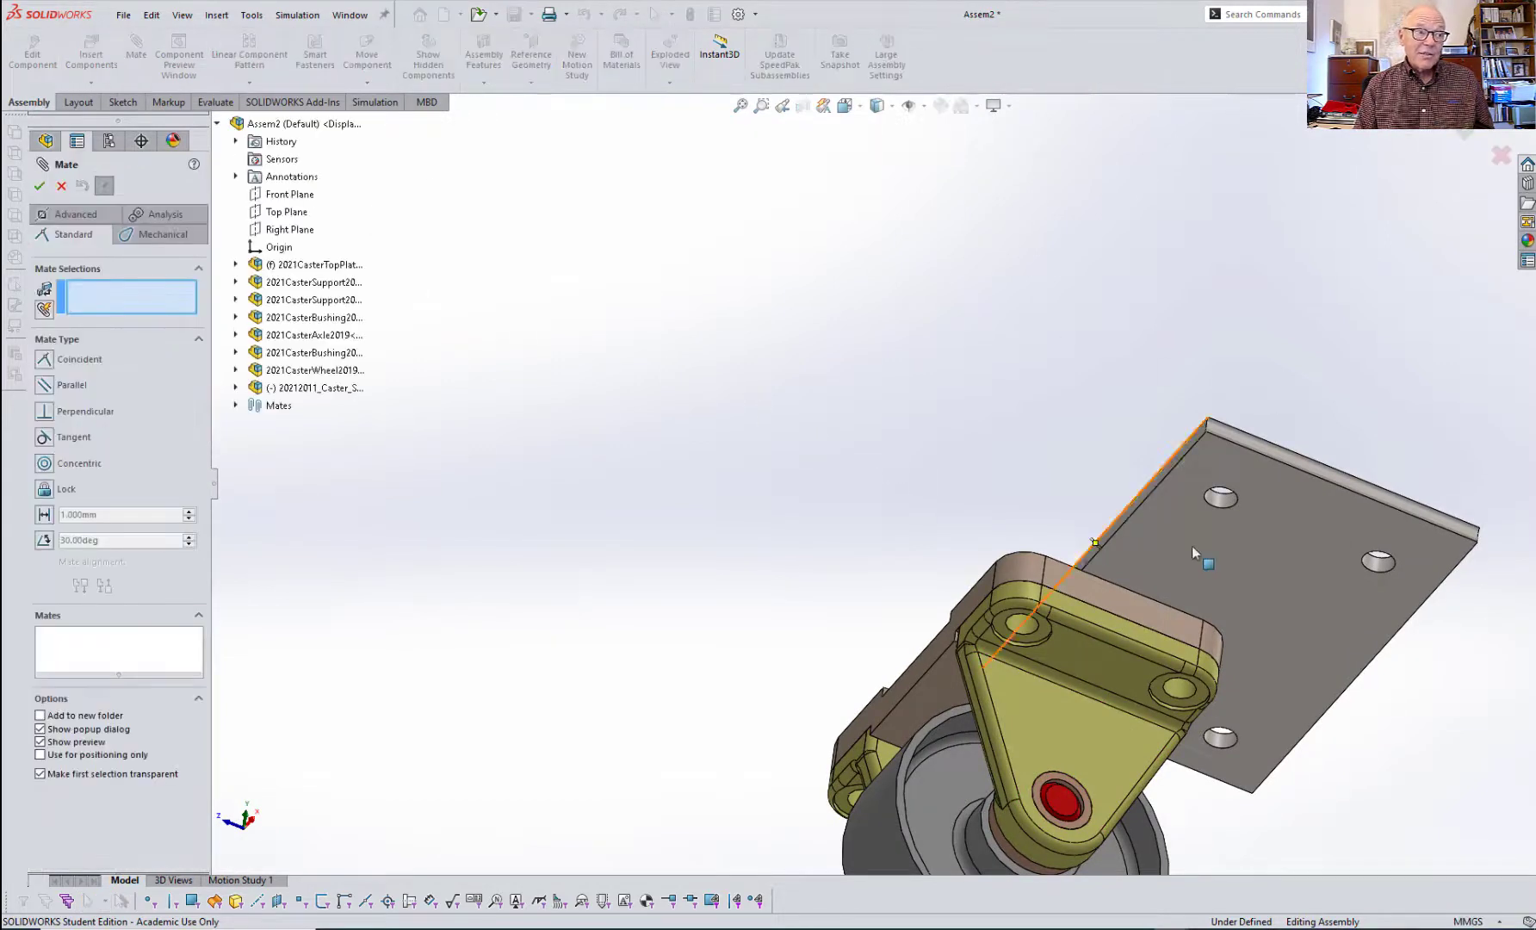
{"action": "left_click", "coordinate": [1322, 611]}
{"action": "middle_click_drag", "start_coordinate": [1402, 759], "coordinate": [1232, 838]}
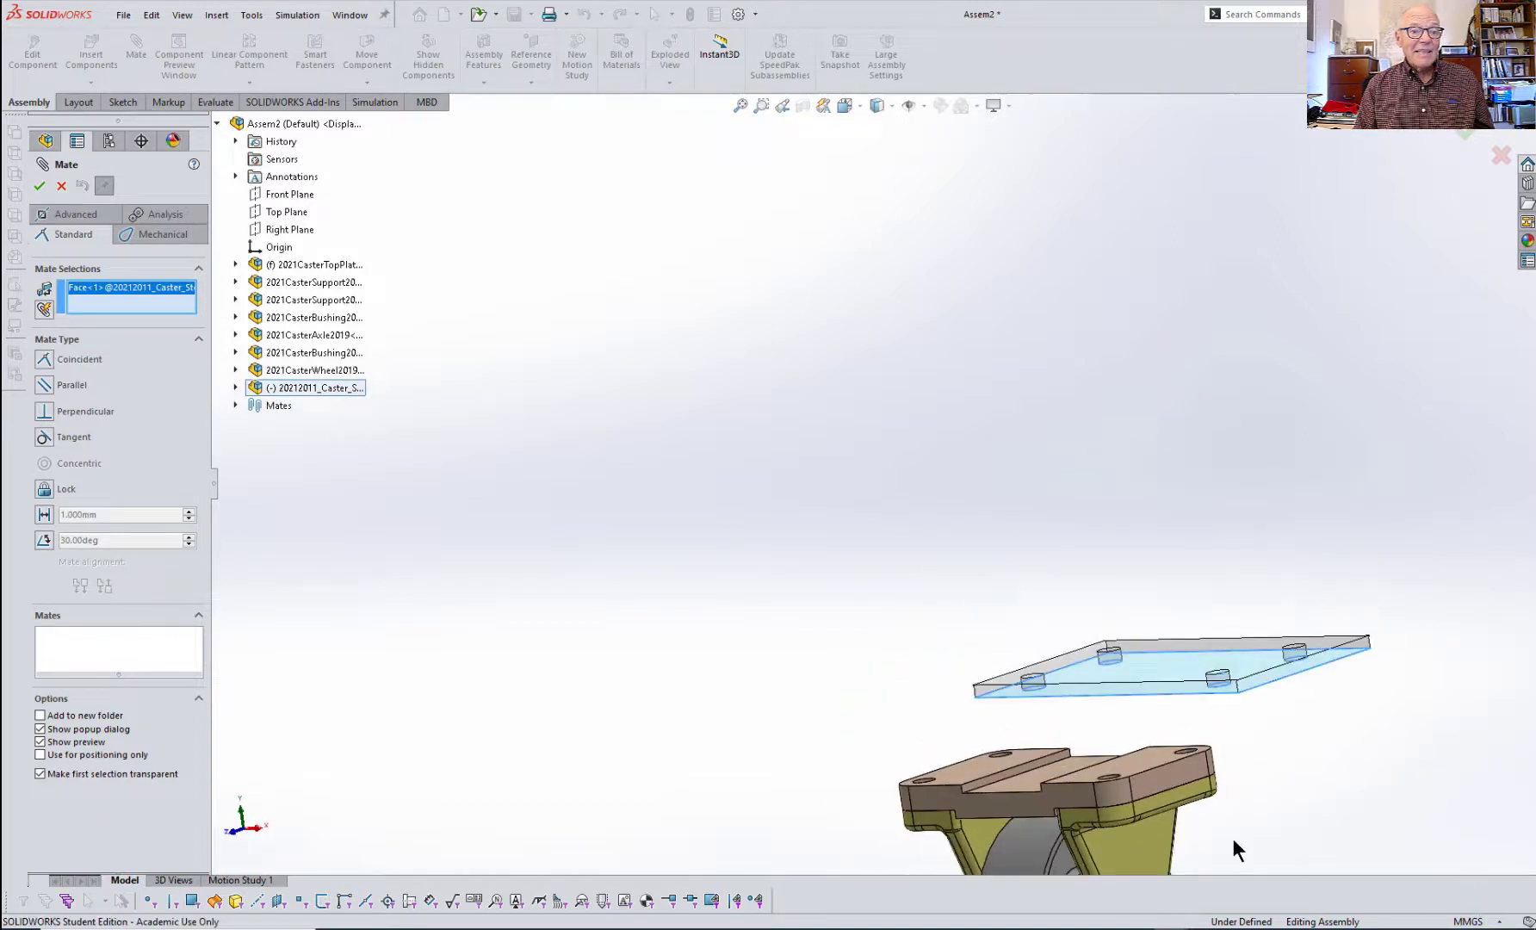
{"action": "left_click", "coordinate": [966, 775]}
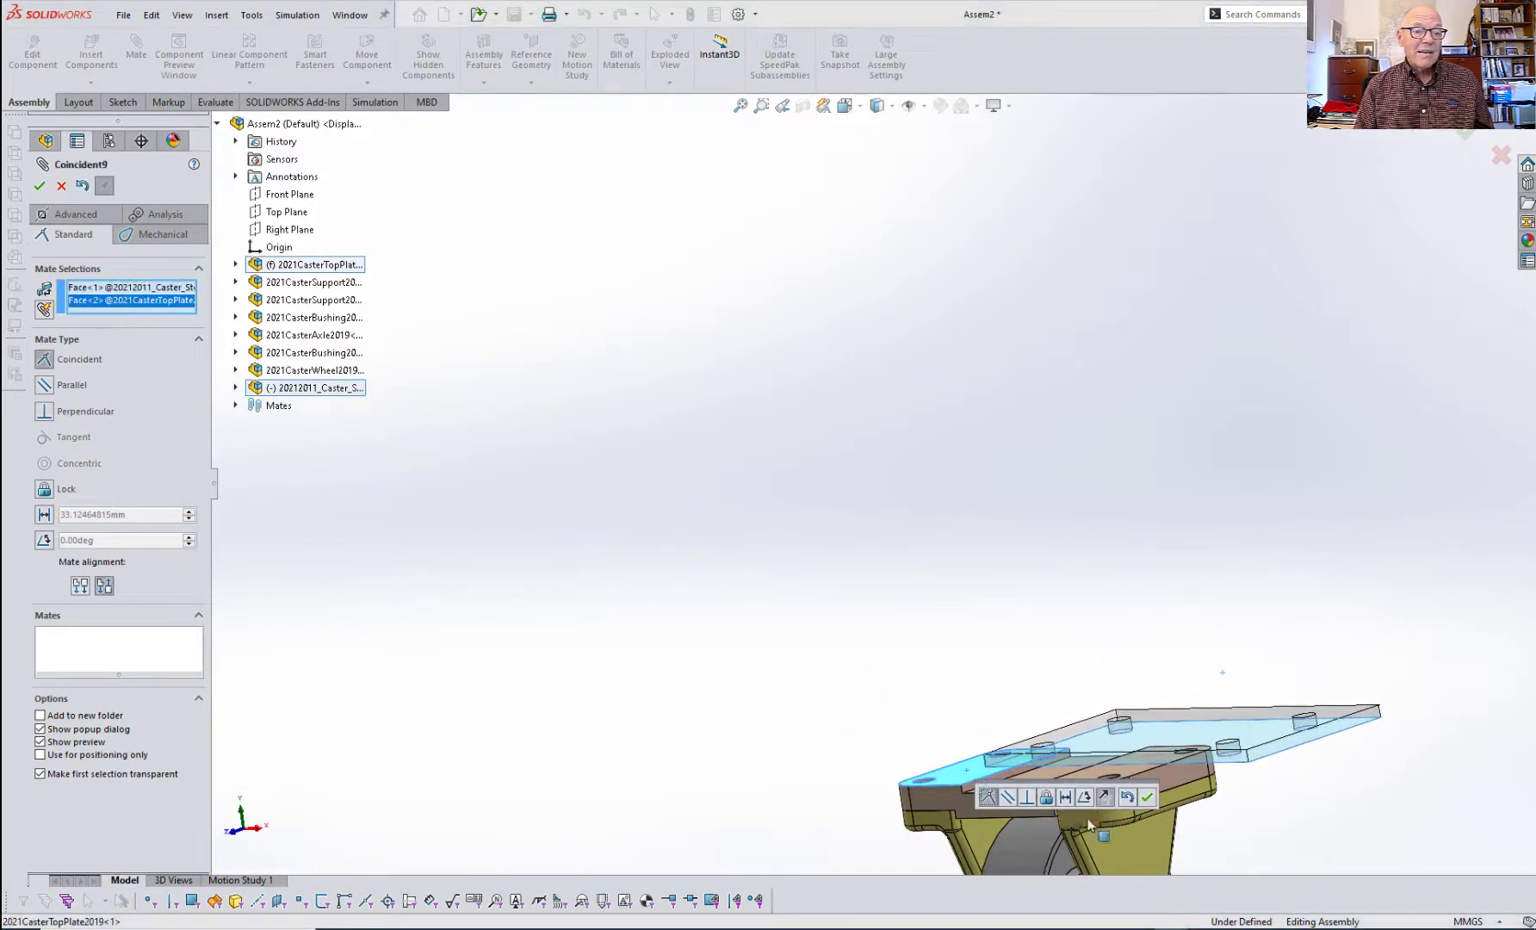
{"action": "left_click", "coordinate": [1148, 796]}
- Mate a corner hole of the steel plate concentric with the matching top plate hole, and swing the plate about that hole
{"action": "middle_click_drag", "start_coordinate": [1111, 785], "coordinate": [1057, 722]}
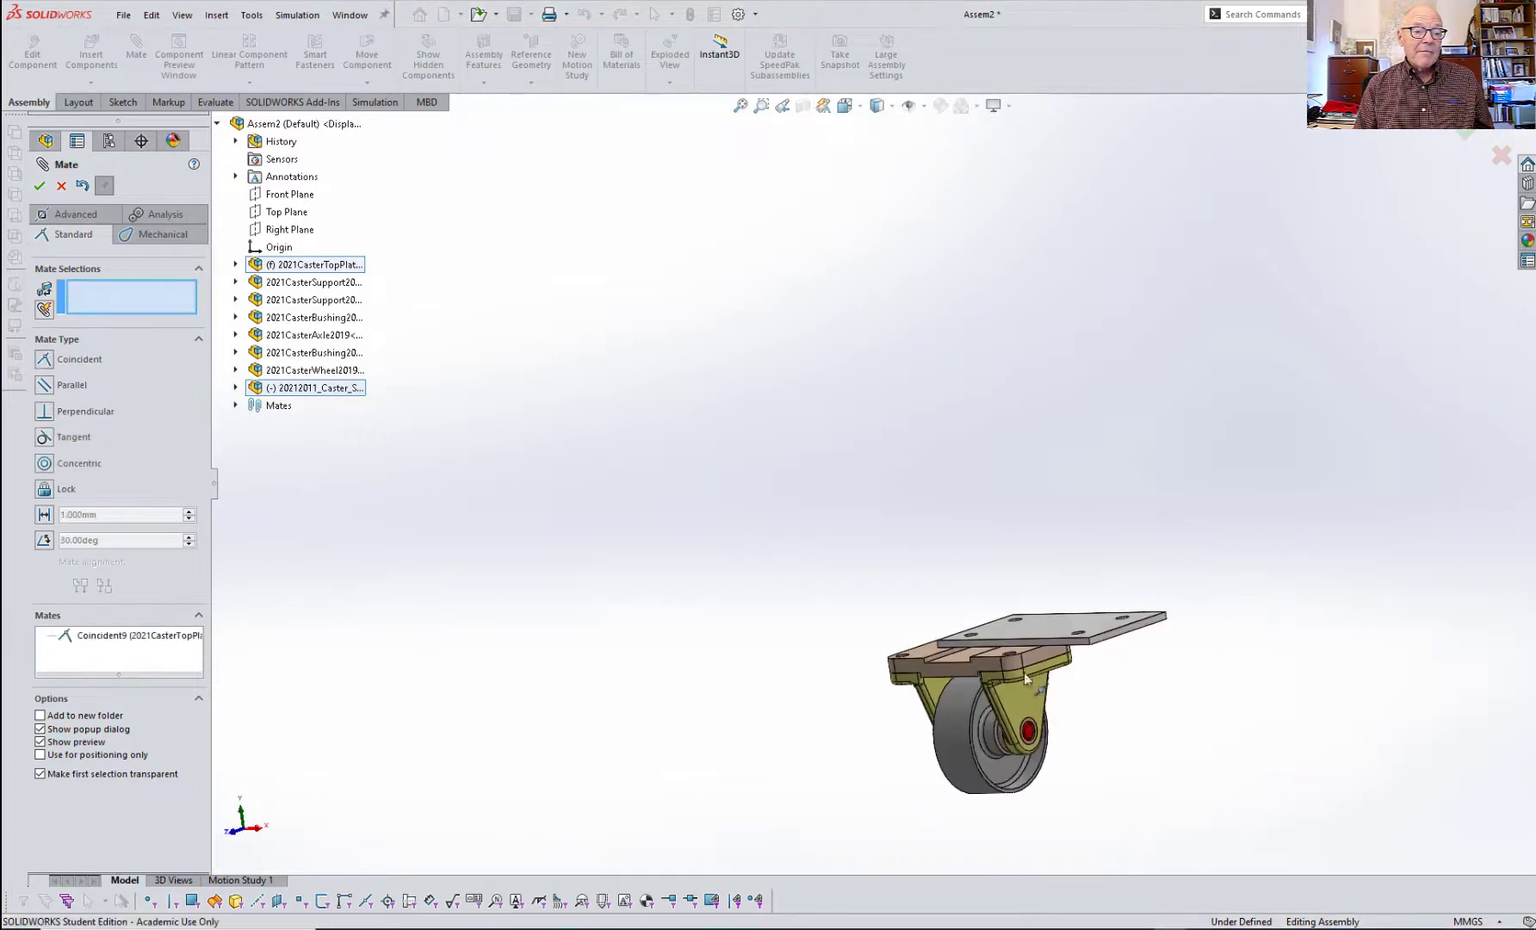
{"action": "scroll", "coordinate": [982, 568], "scroll_direction": "down", "scroll_amount": 8}
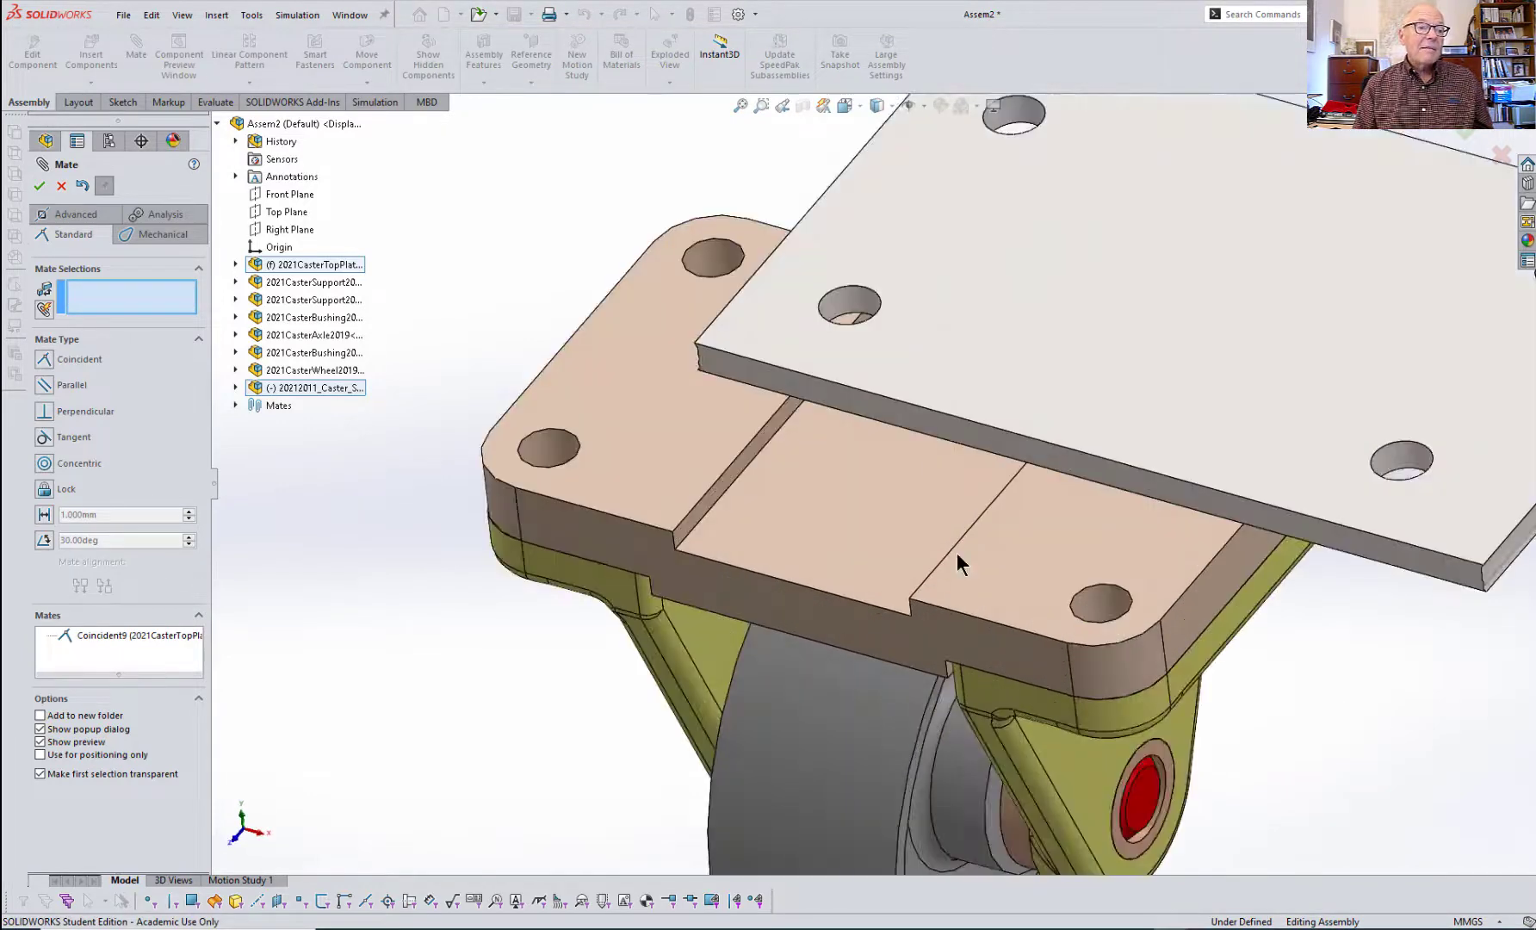
{"action": "left_click", "coordinate": [844, 308]}
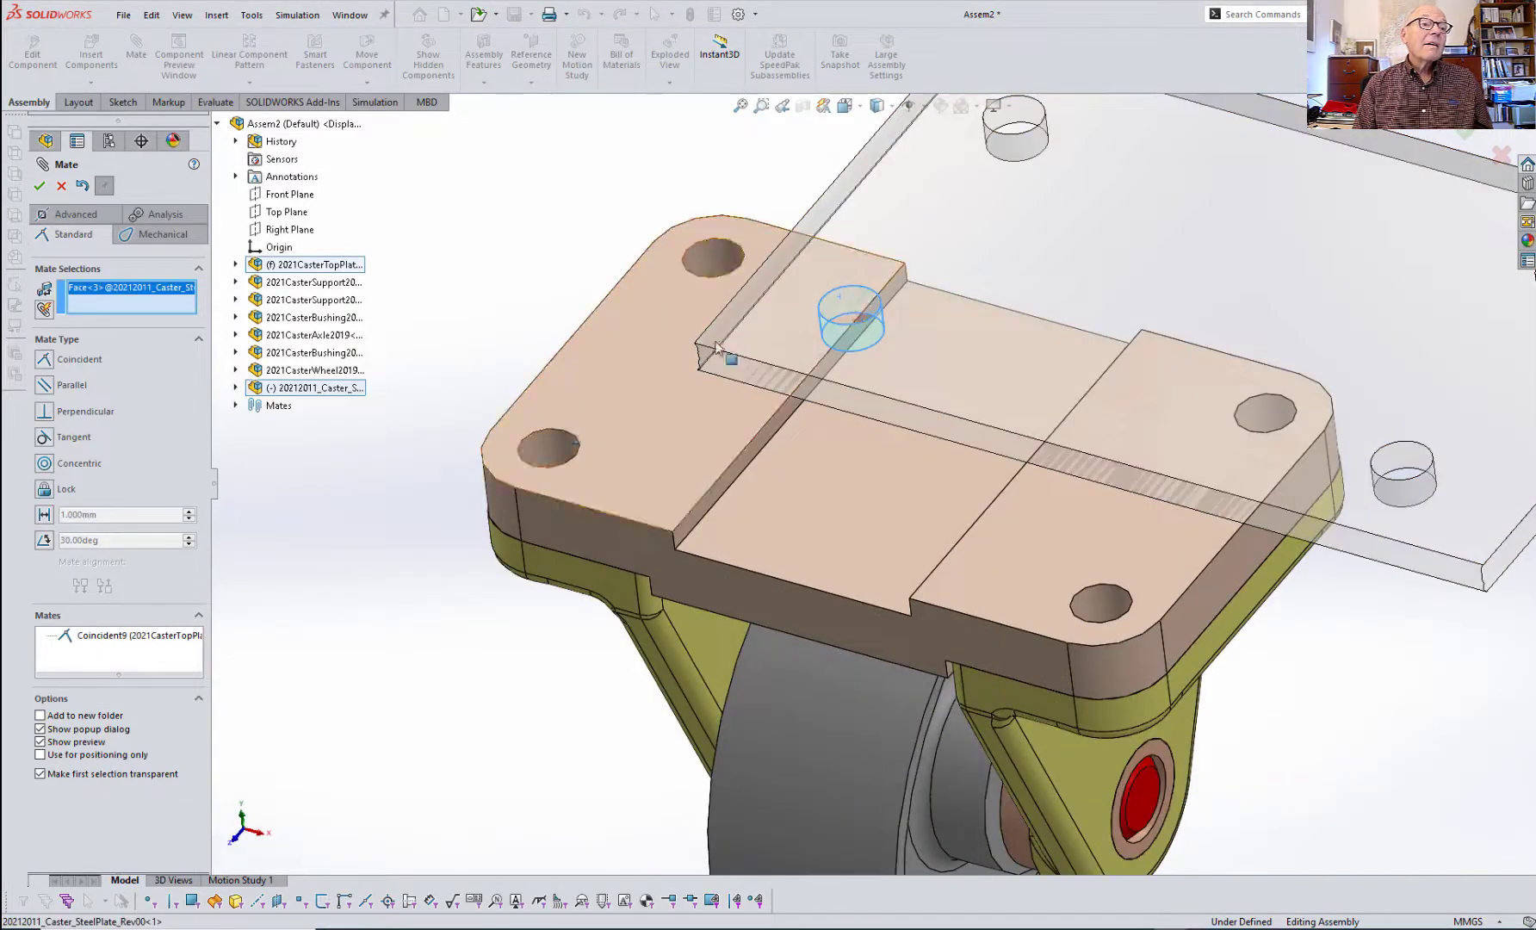
{"action": "left_click", "coordinate": [541, 448]}
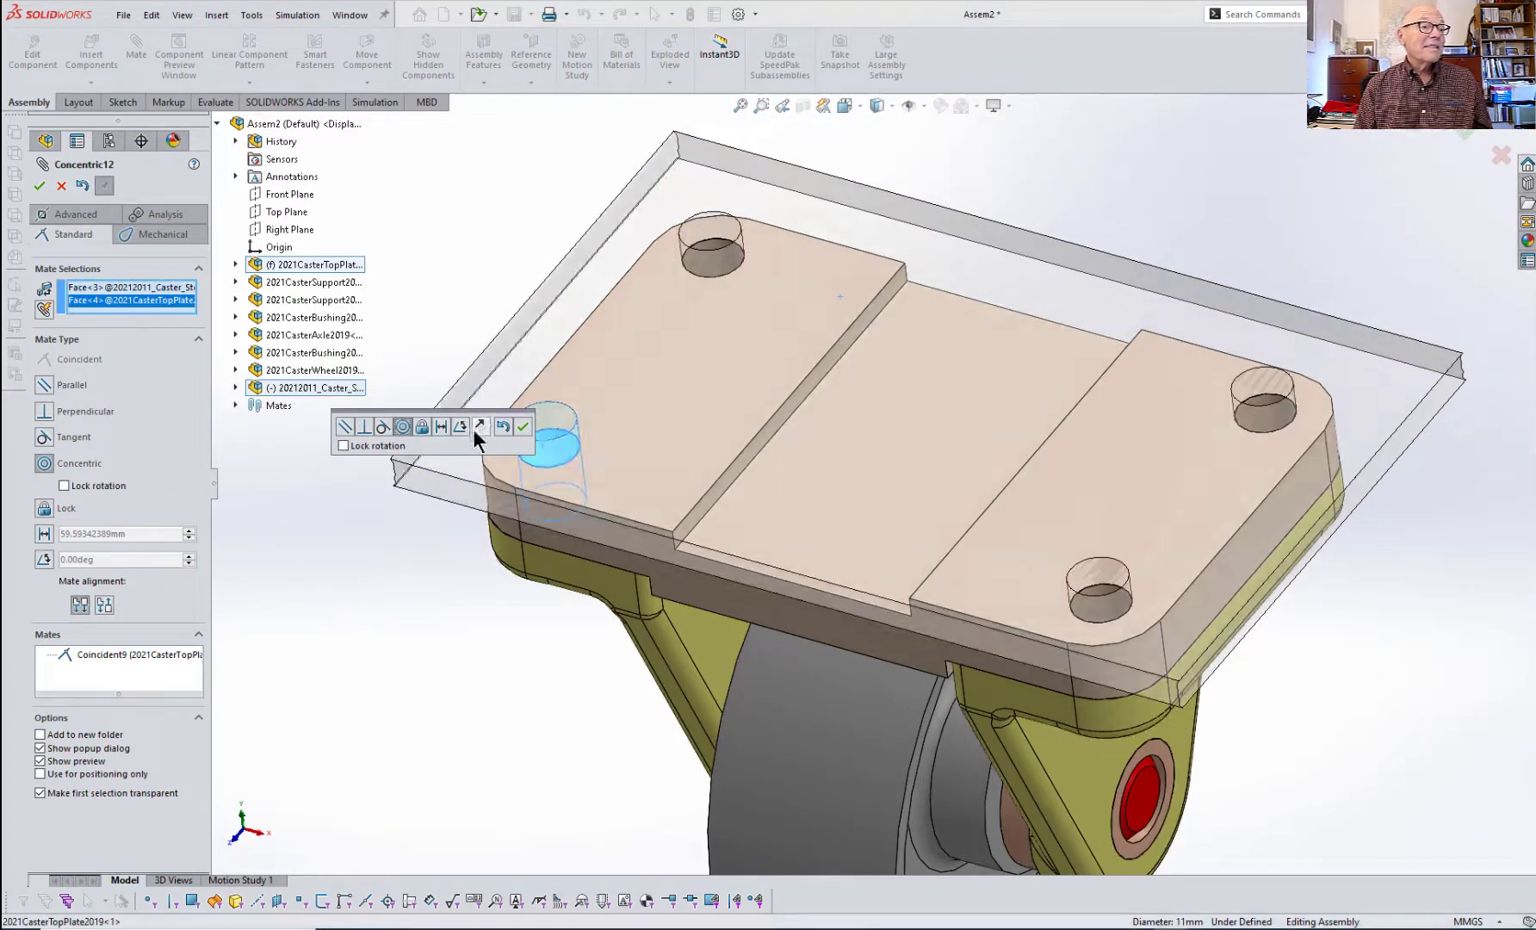
{"action": "left_click", "coordinate": [524, 426]}
{"action": "mouse_move", "coordinate": [1294, 495]}
{"action": "left_mouse_down"}
{"action": "mouse_move", "coordinate": [1084, 670]}
{"action": "mouse_move", "coordinate": [1341, 435]}
{"action": "mouse_move", "coordinate": [1100, 687]}
{"action": "mouse_move", "coordinate": [1461, 615]}
{"action": "left_mouse_up"}
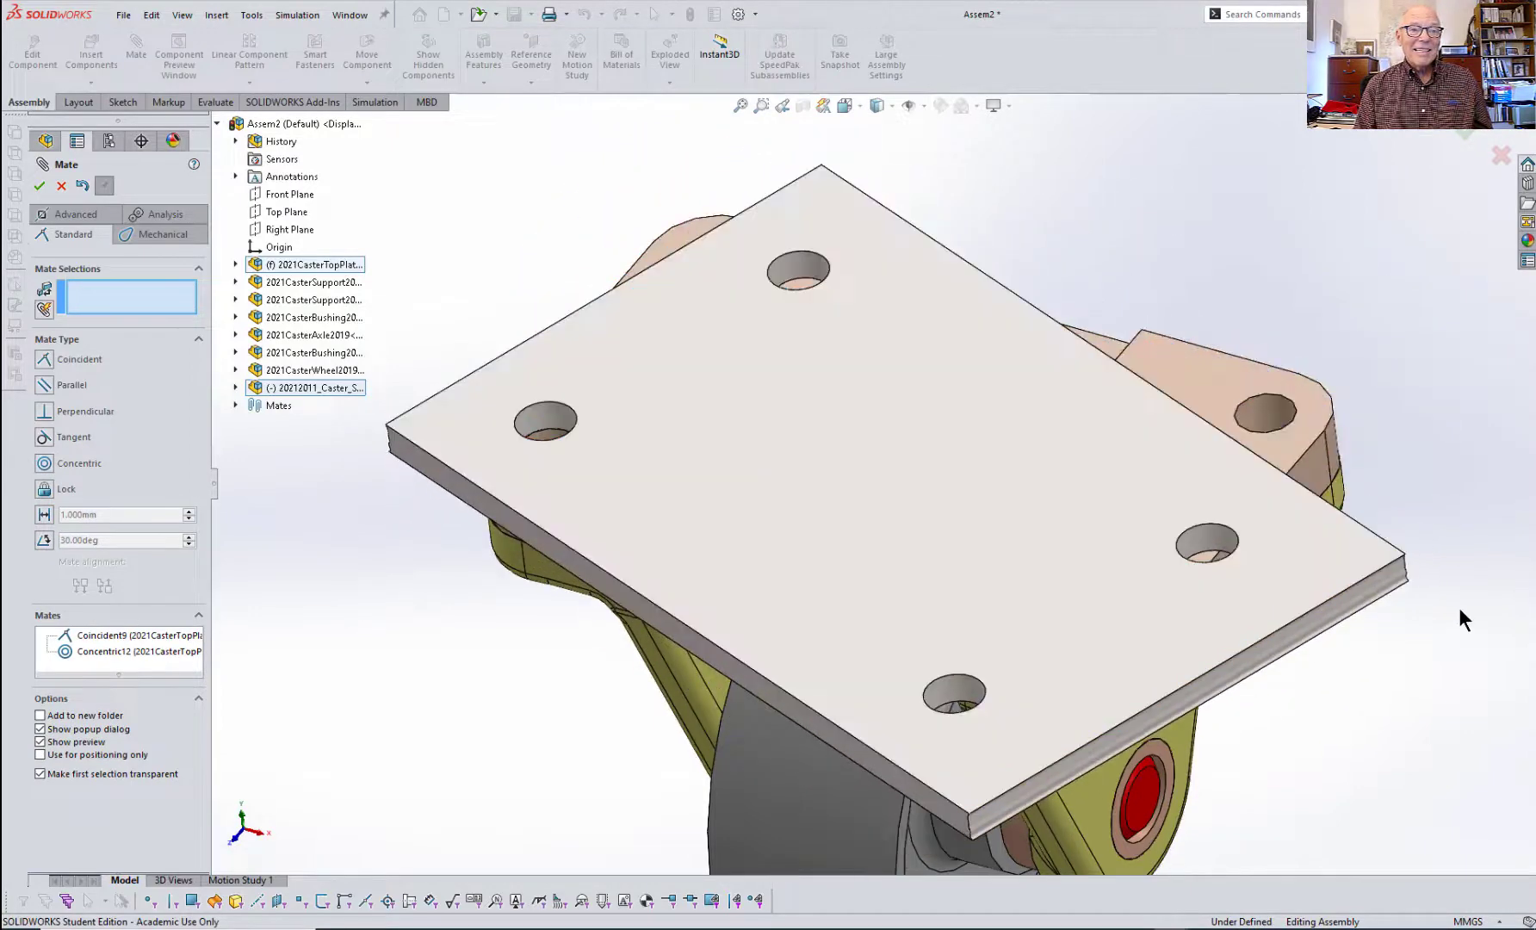
- Fix the steel plate's rotation with a concentric mate between its diagonally opposite hole and the matching top plate hole
{"action": "left_click", "coordinate": [1210, 533]}
{"action": "left_click", "coordinate": [1259, 417]}
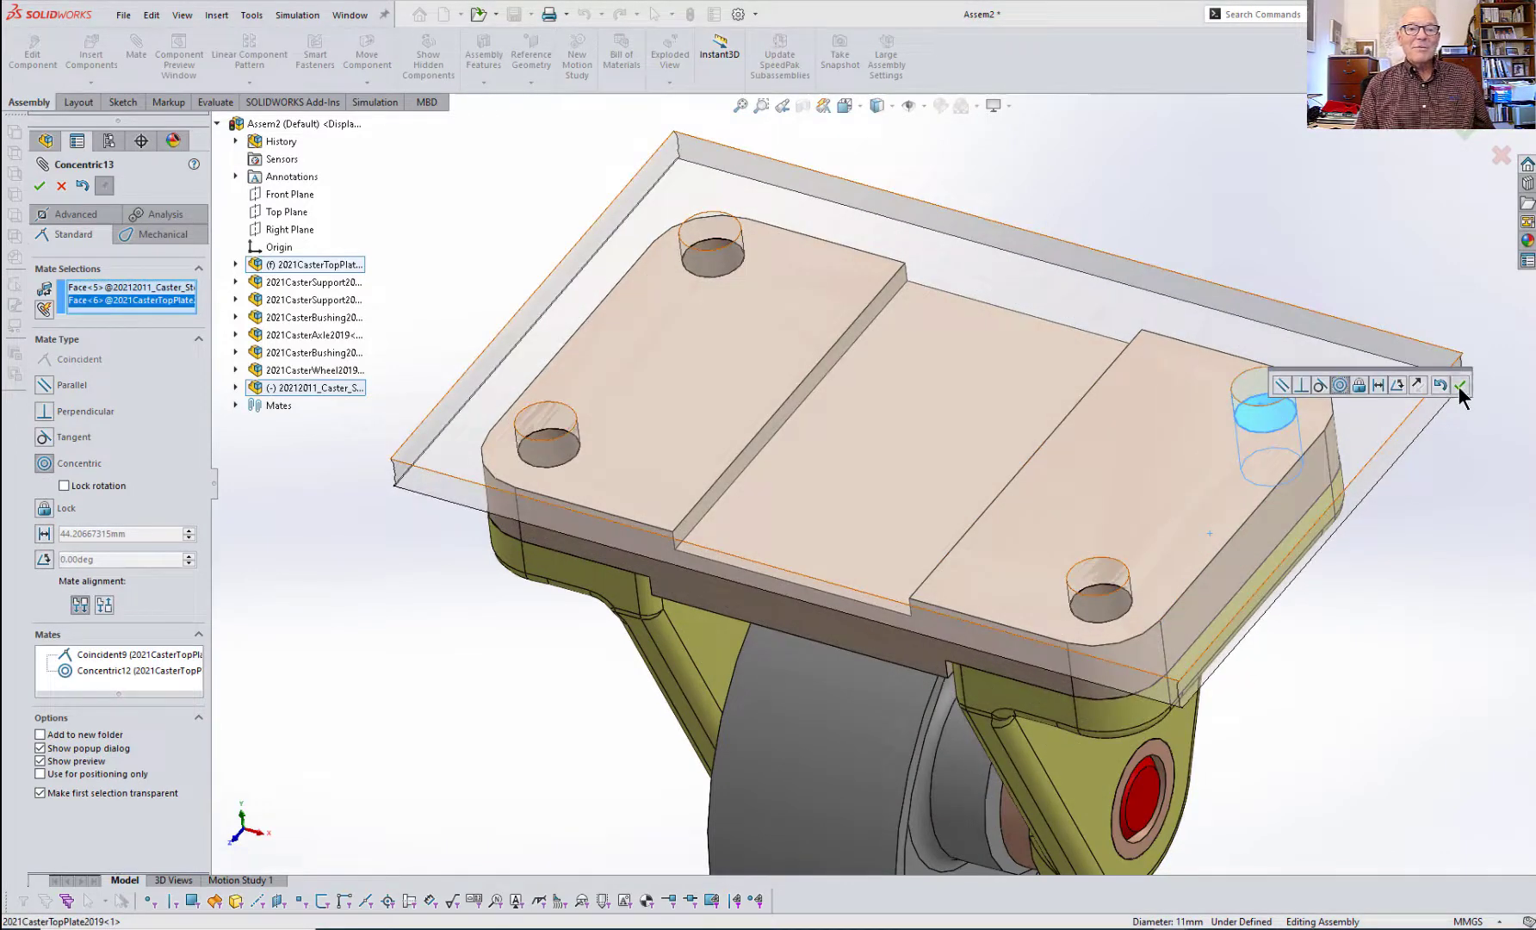
{"action": "left_click", "coordinate": [1460, 386]}
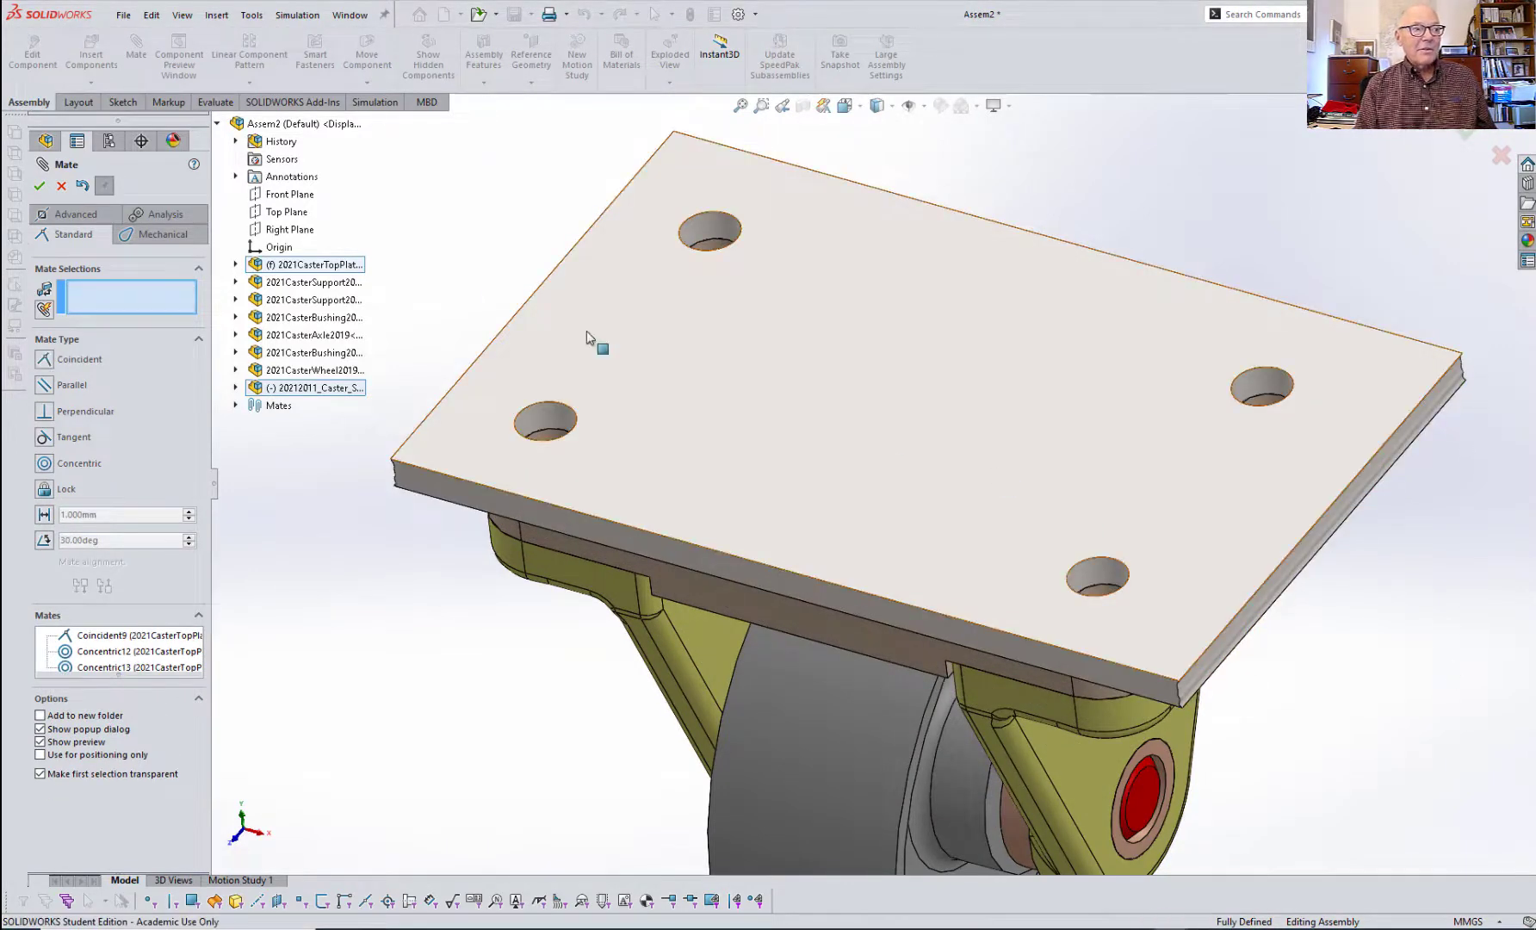
{"action": "left_click", "coordinate": [37, 186]}
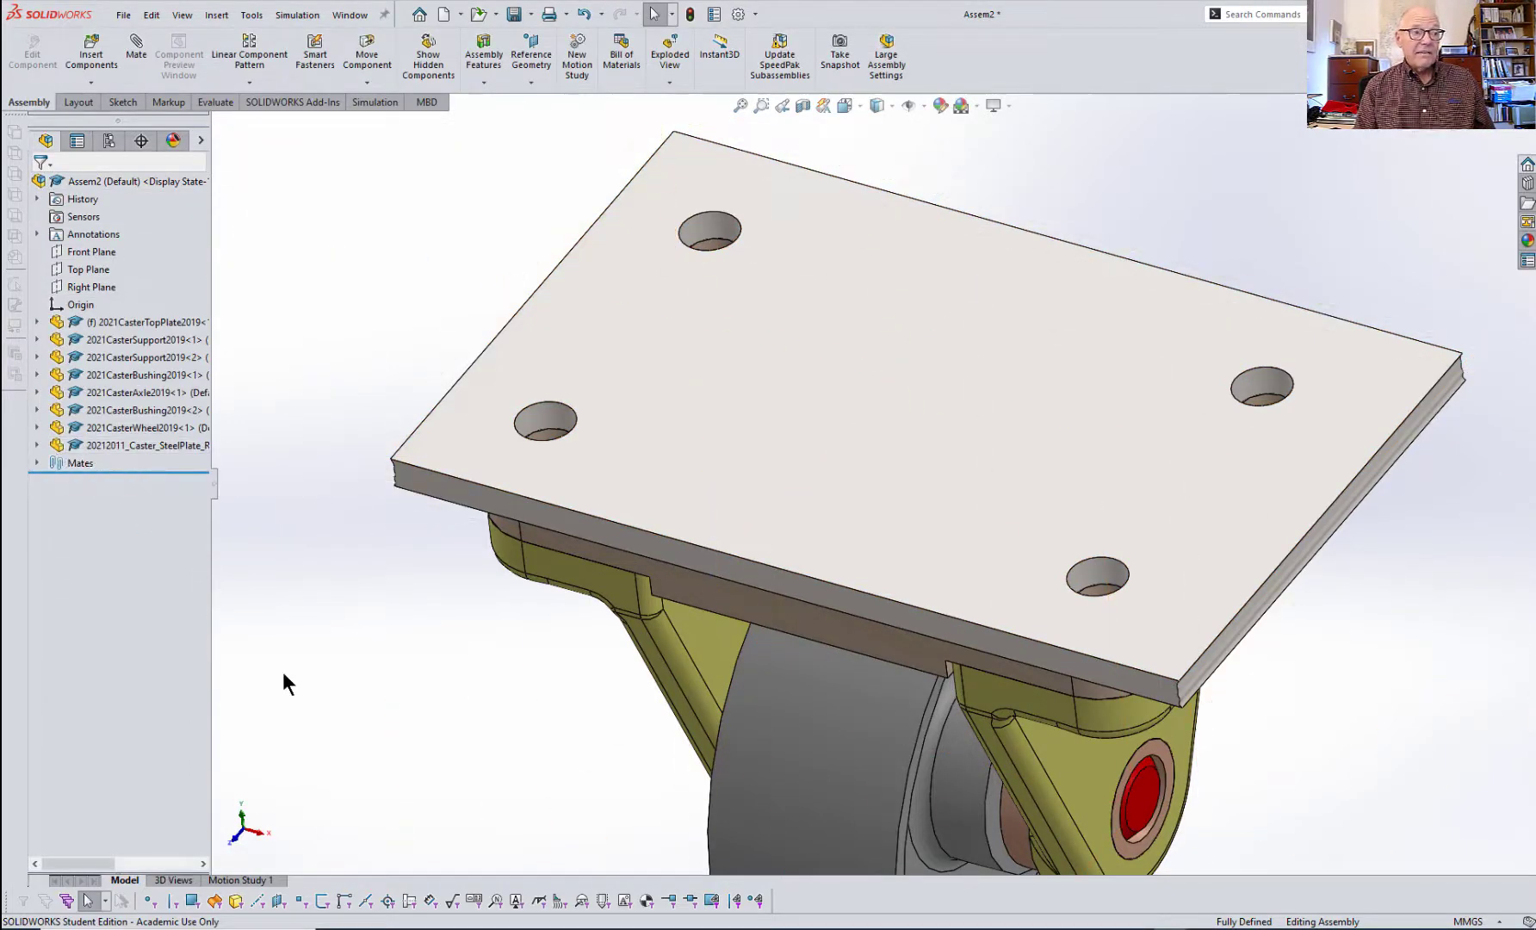
{"action": "key", "text": "f"}
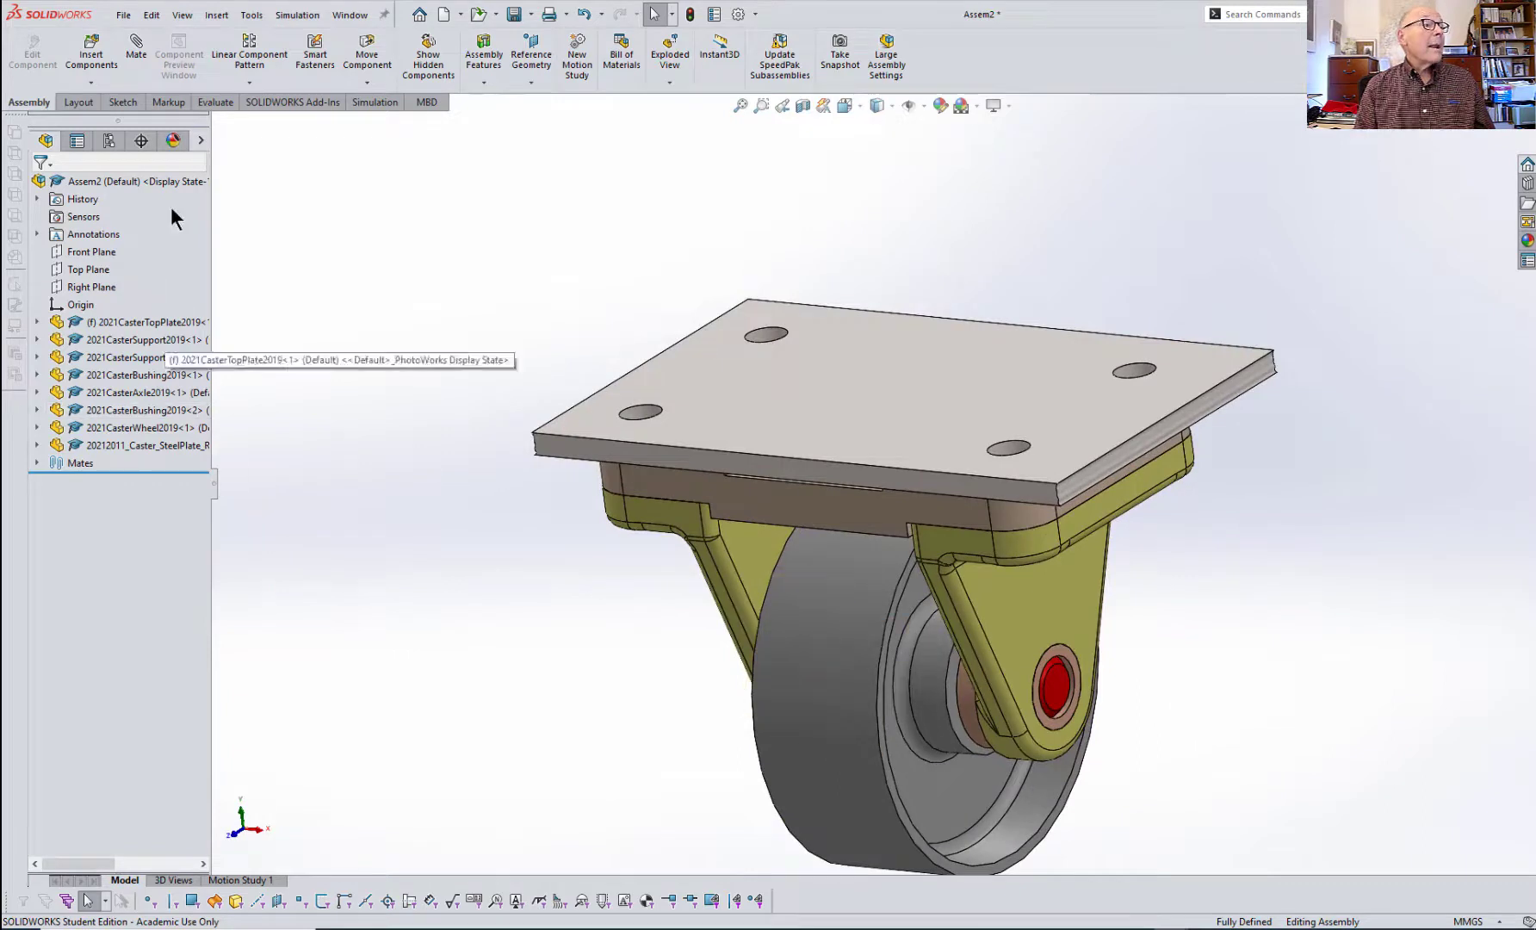
- Start inserting another component and browse the open caster parts down to the washer and wheel
{"action": "left_click", "coordinate": [91, 54]}
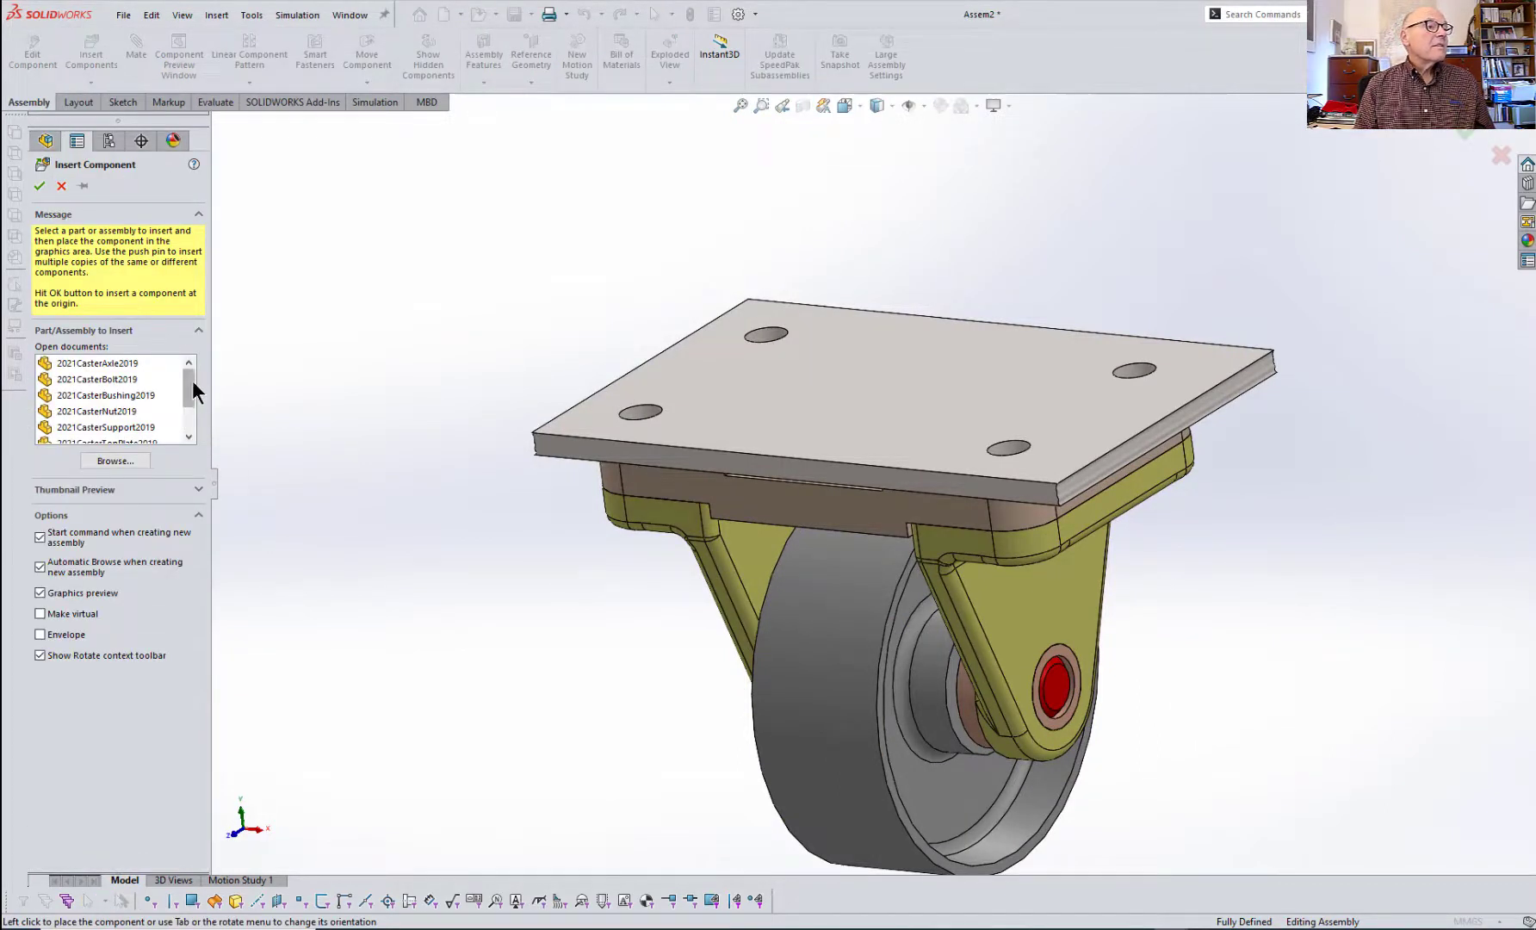
{"action": "left_click_drag", "start_coordinate": [193, 381], "coordinate": [198, 405]}
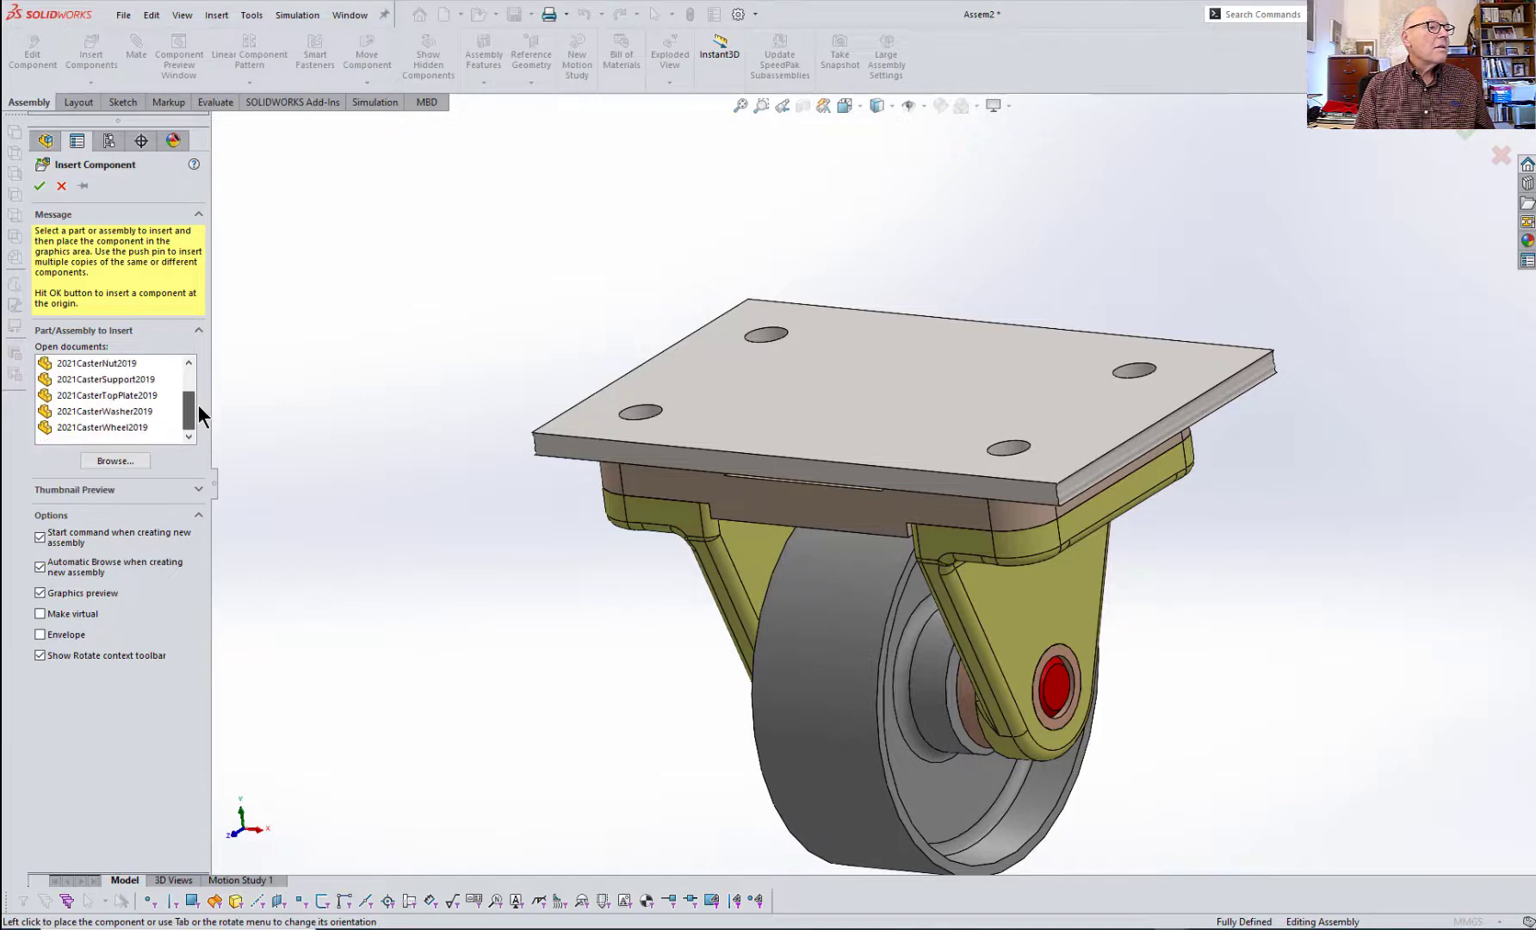
- Insert the 2021CasterBolt2019 and 2021CasterNut2019 parts into the empty space beside the caster
{"action": "left_click", "coordinate": [139, 413]}
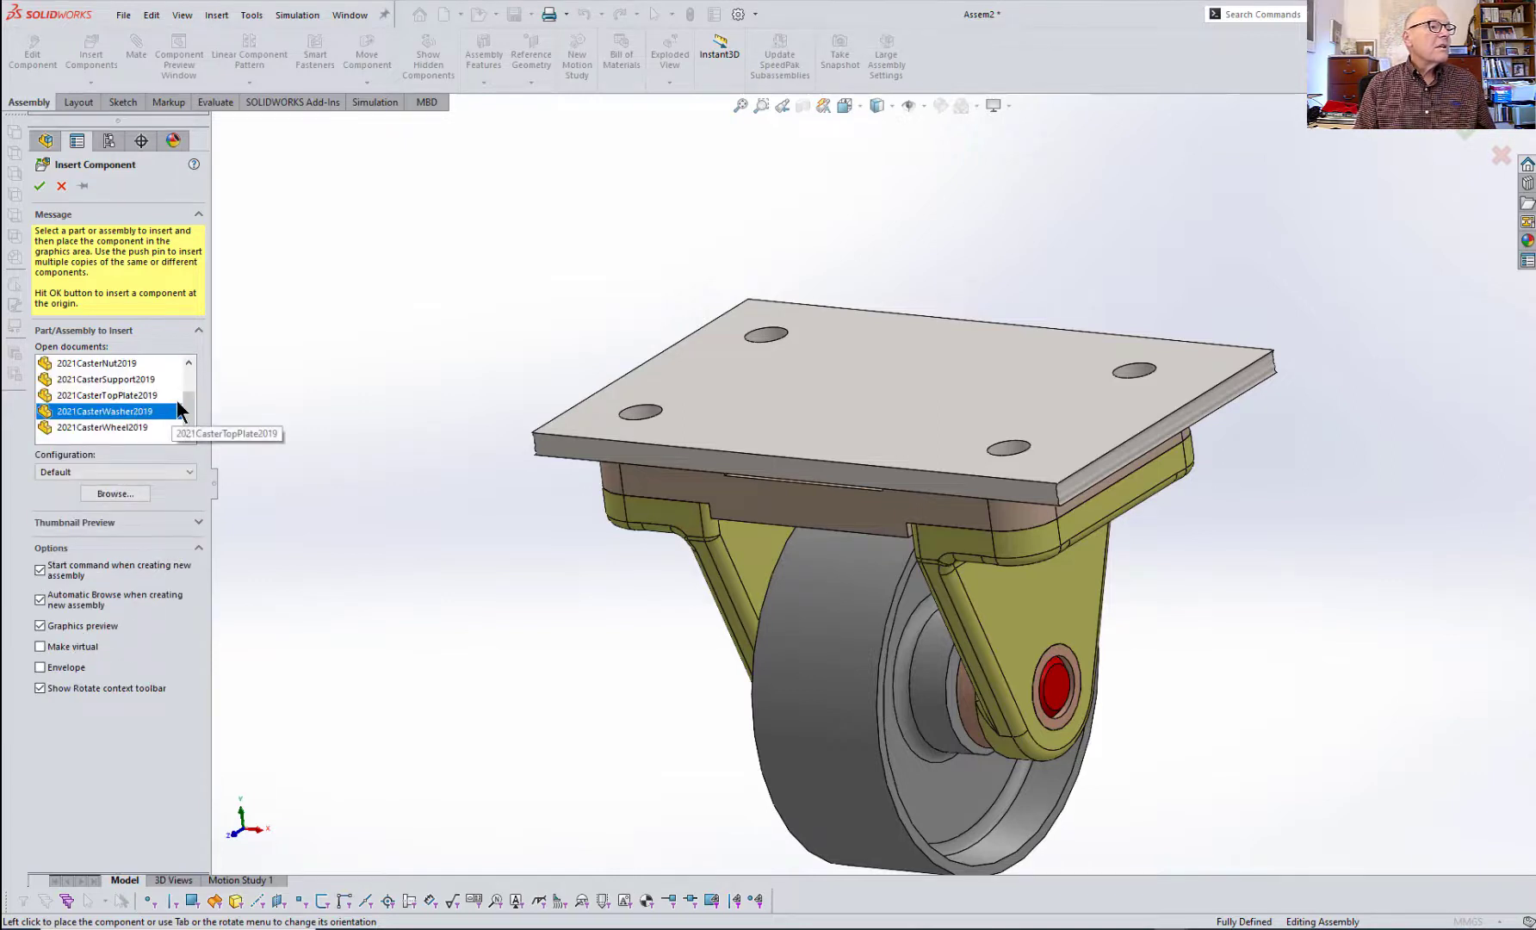
{"action": "left_click", "coordinate": [134, 363]}
{"action": "left_click_drag", "start_coordinate": [186, 404], "coordinate": [197, 374]}
{"action": "left_click", "coordinate": [120, 379]}
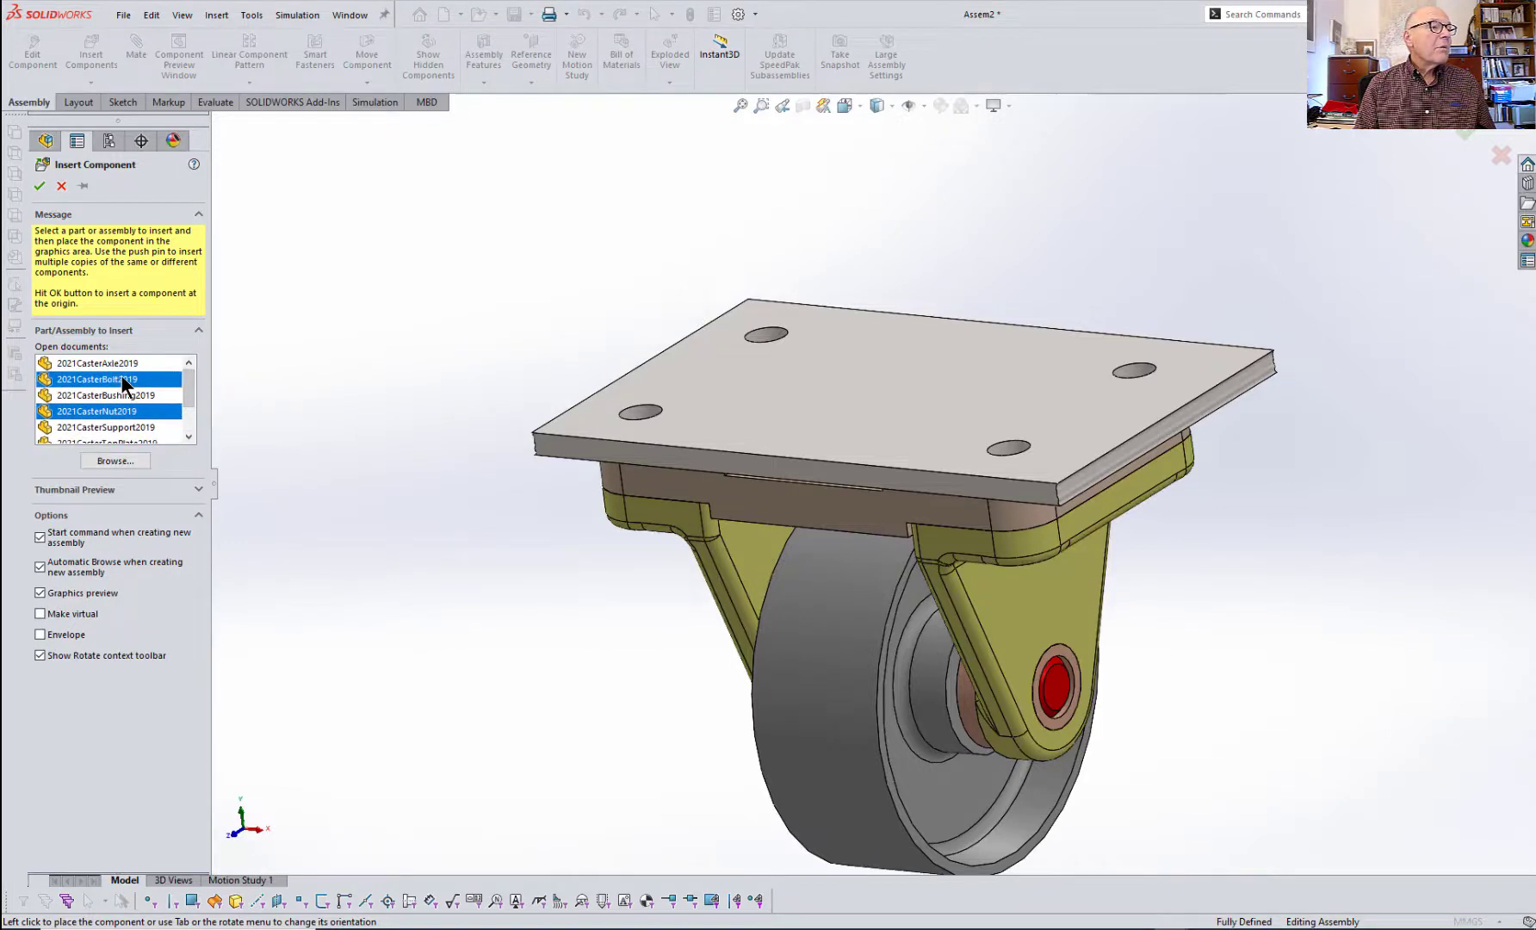
{"action": "left_click", "coordinate": [478, 263]}
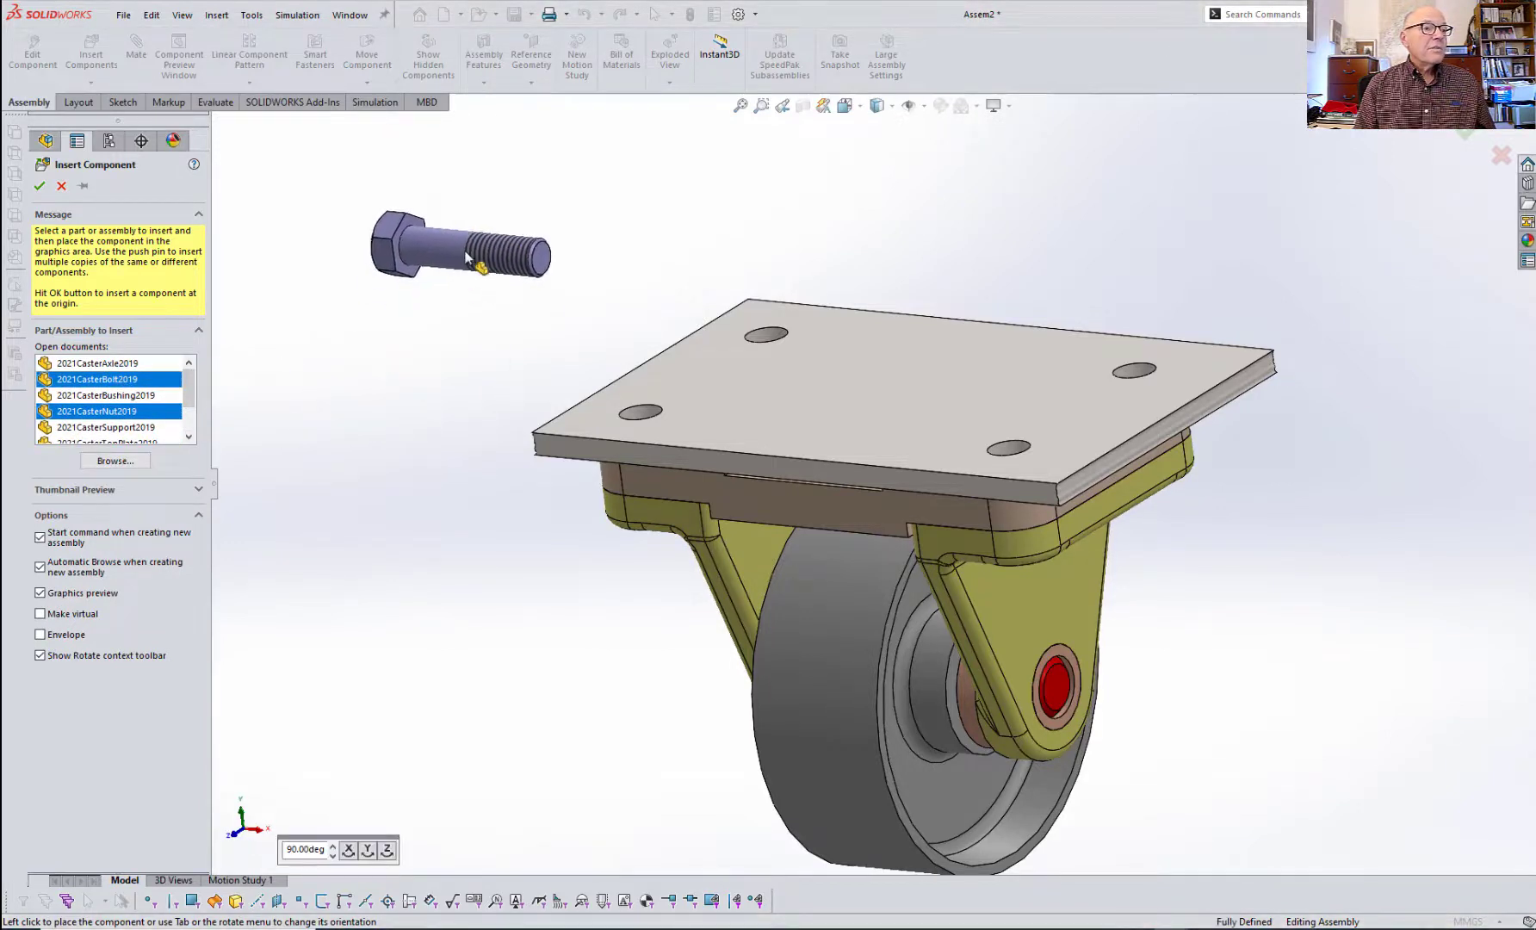
{"action": "left_click", "coordinate": [405, 391]}
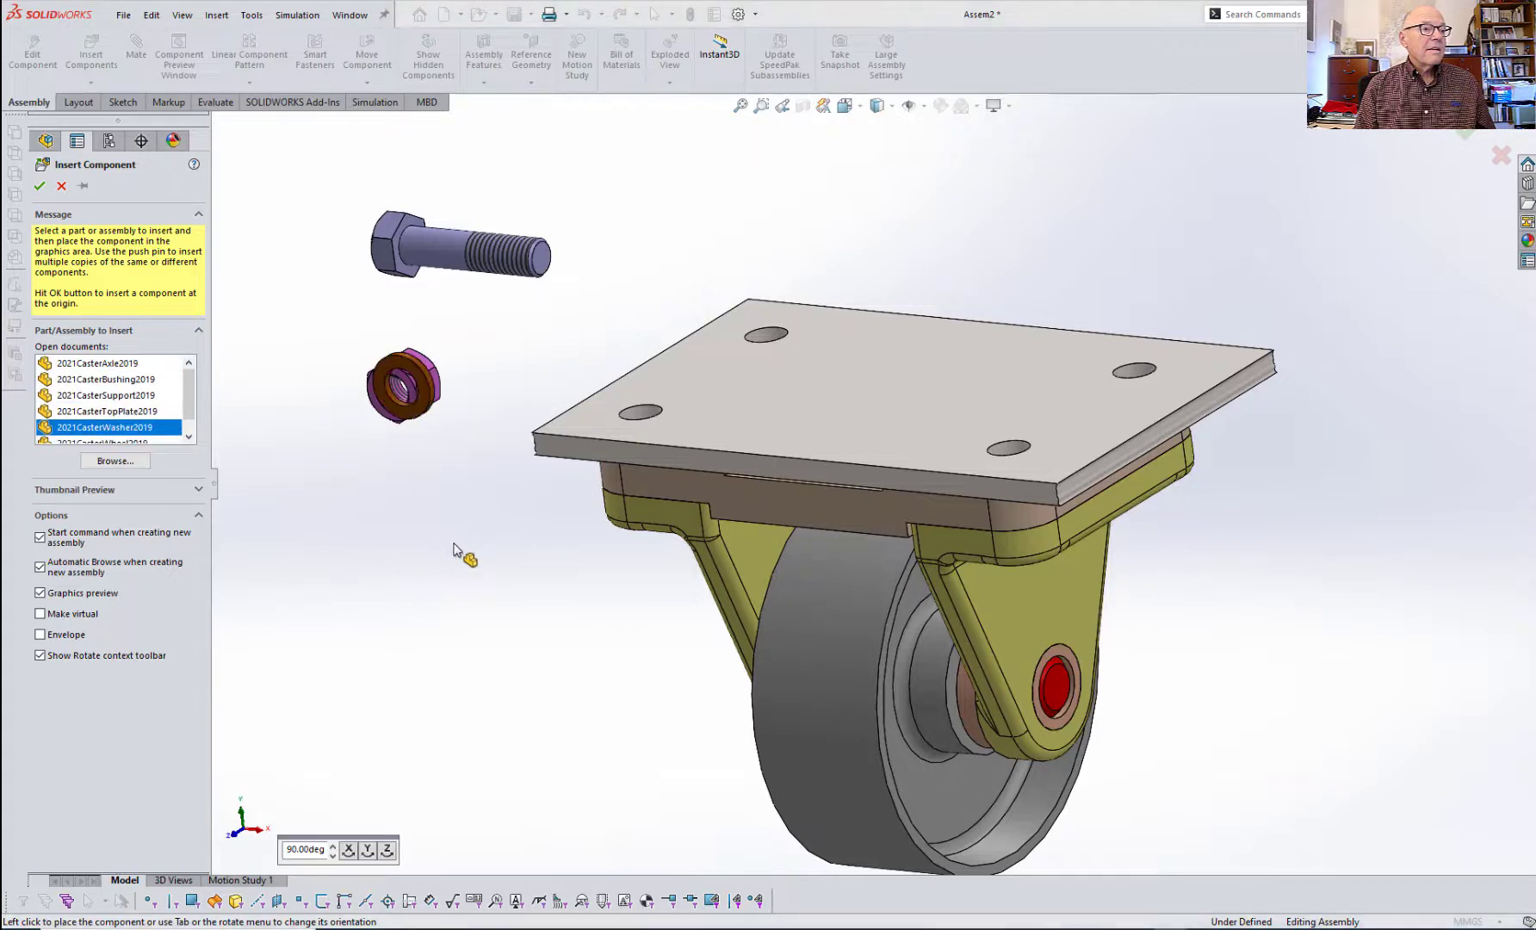
{"action": "key", "text": "Escape"}
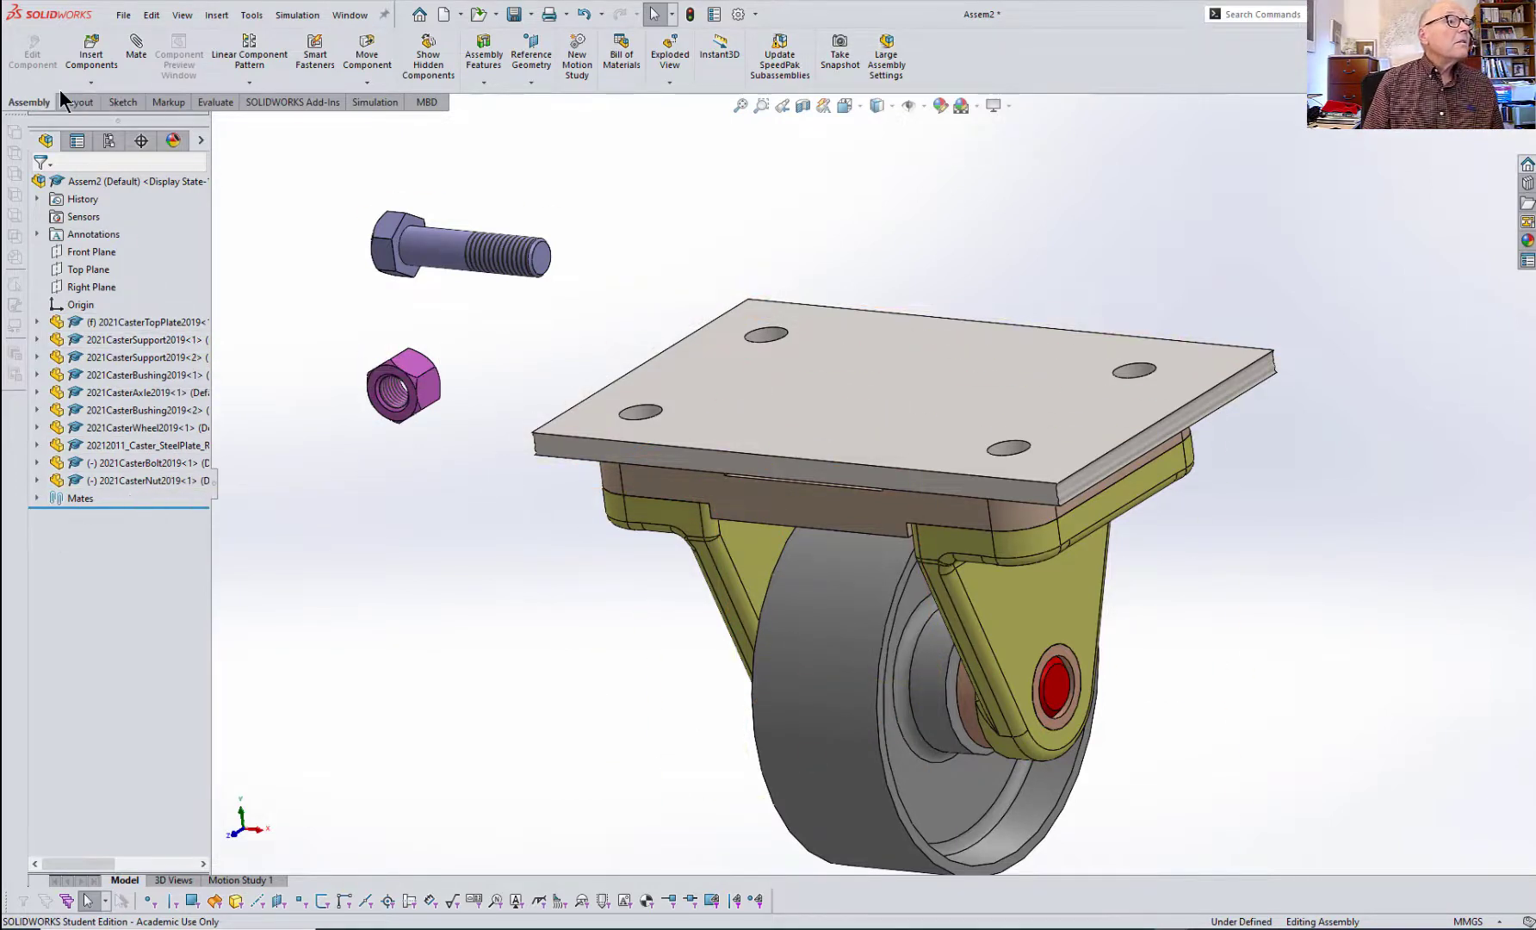
- Insert the 2021CasterWasher2019 part below the nut beside the caster
{"action": "left_click", "coordinate": [85, 64]}
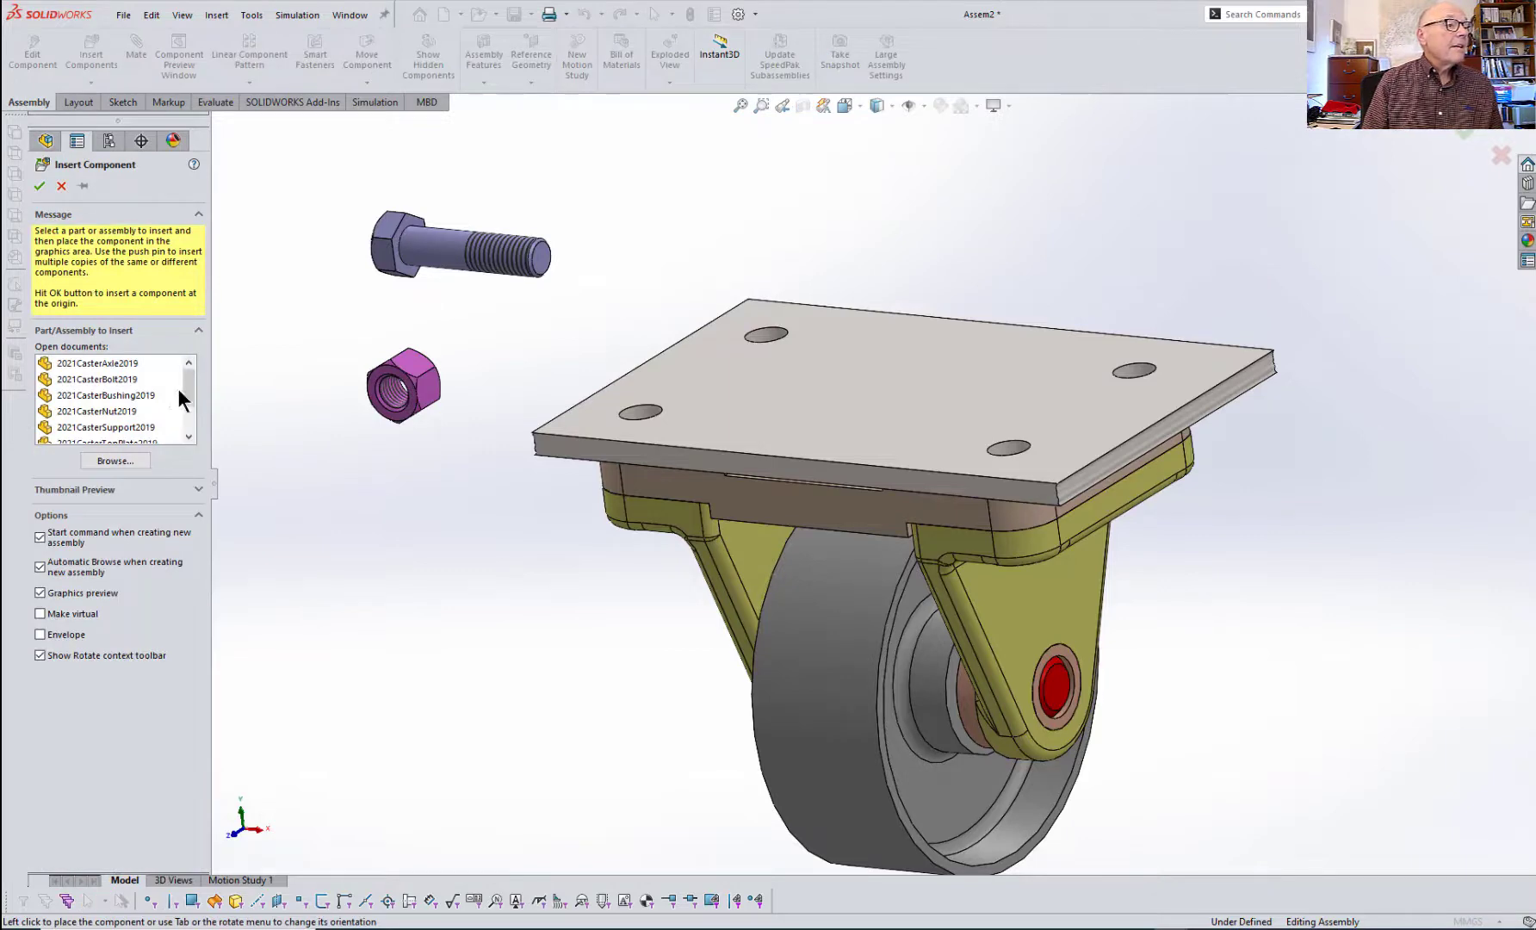
{"action": "left_click_drag", "start_coordinate": [193, 384], "coordinate": [190, 424]}
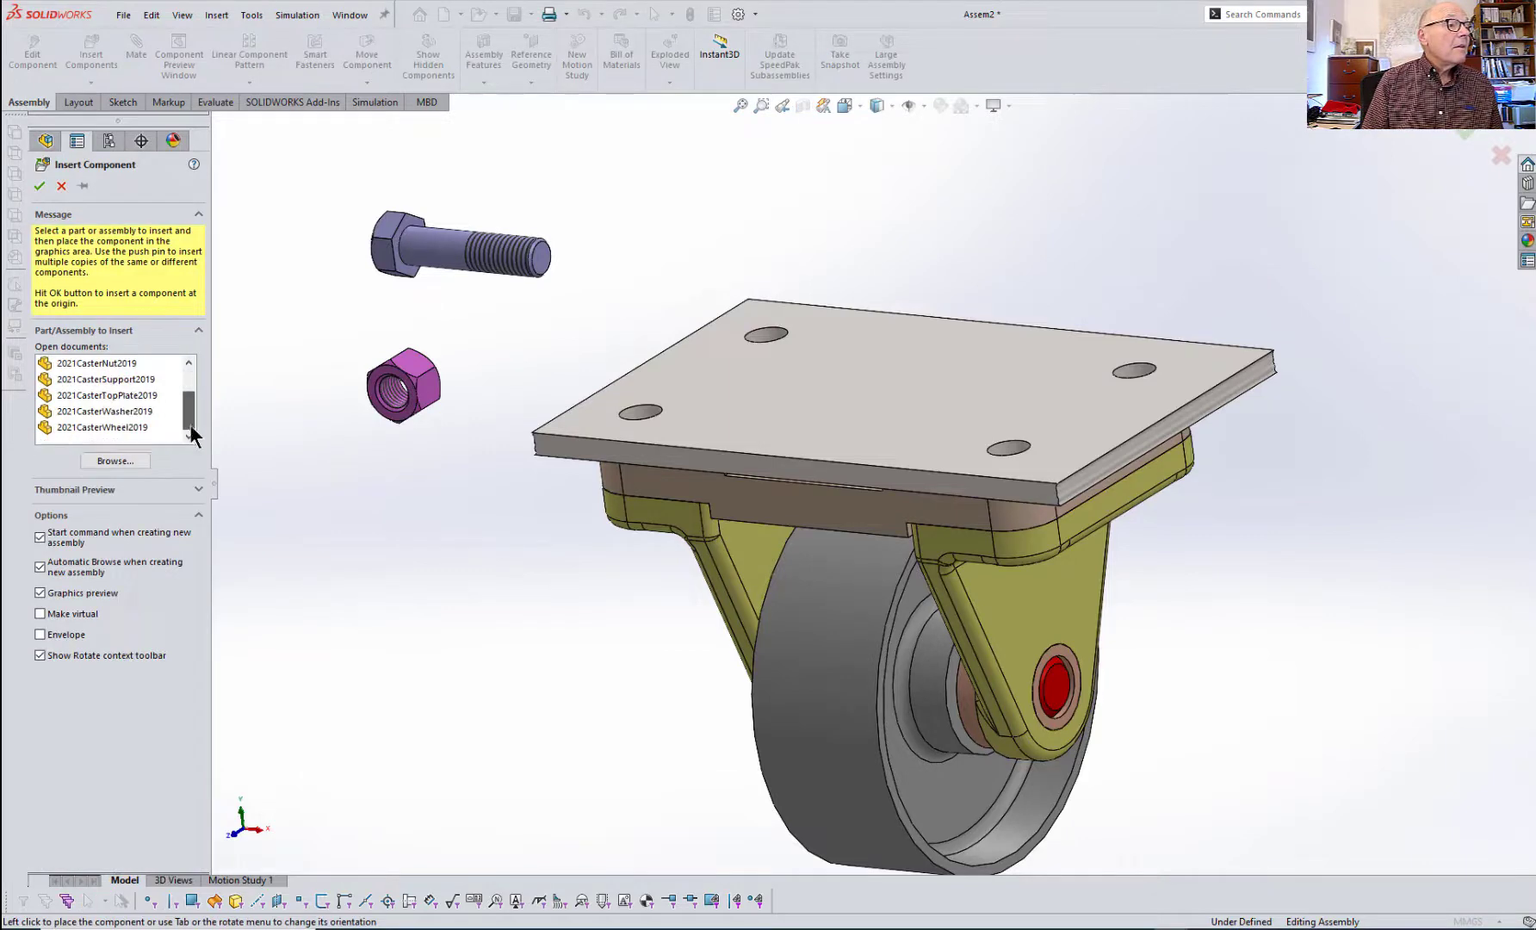
{"action": "left_click", "coordinate": [121, 413]}
{"action": "left_click", "coordinate": [418, 558]}
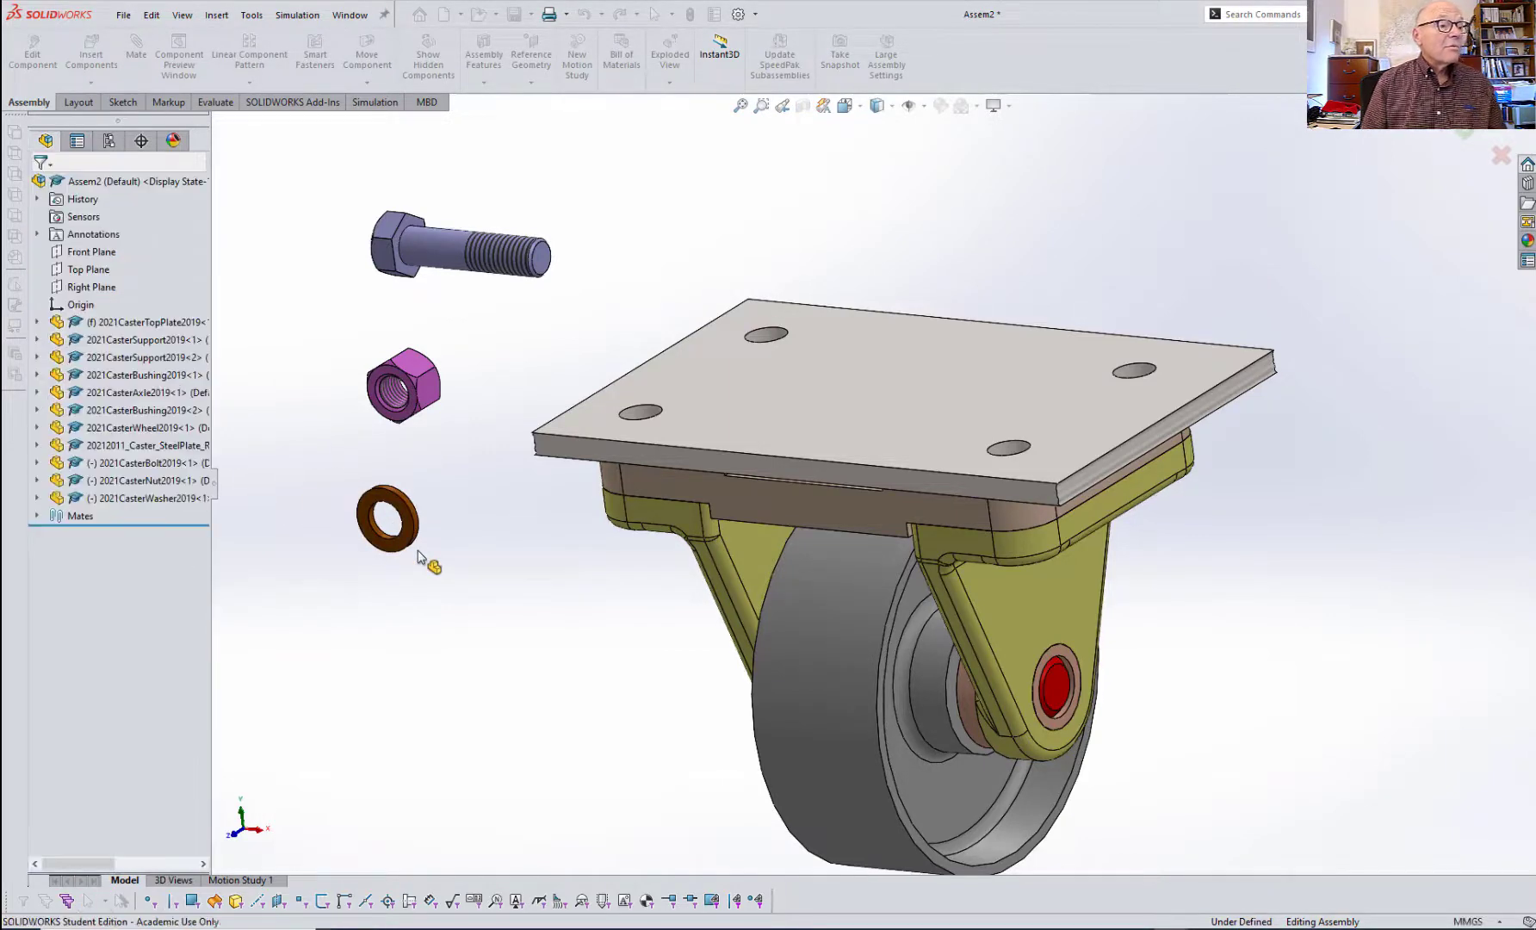
{"action": "scroll", "coordinate": [386, 516], "scroll_direction": "down", "scroll_amount": 5}
{"action": "middle_click_drag", "start_coordinate": [720, 604], "coordinate": [705, 575]}
{"action": "scroll", "coordinate": [704, 575], "scroll_direction": "up", "scroll_amount": 4}
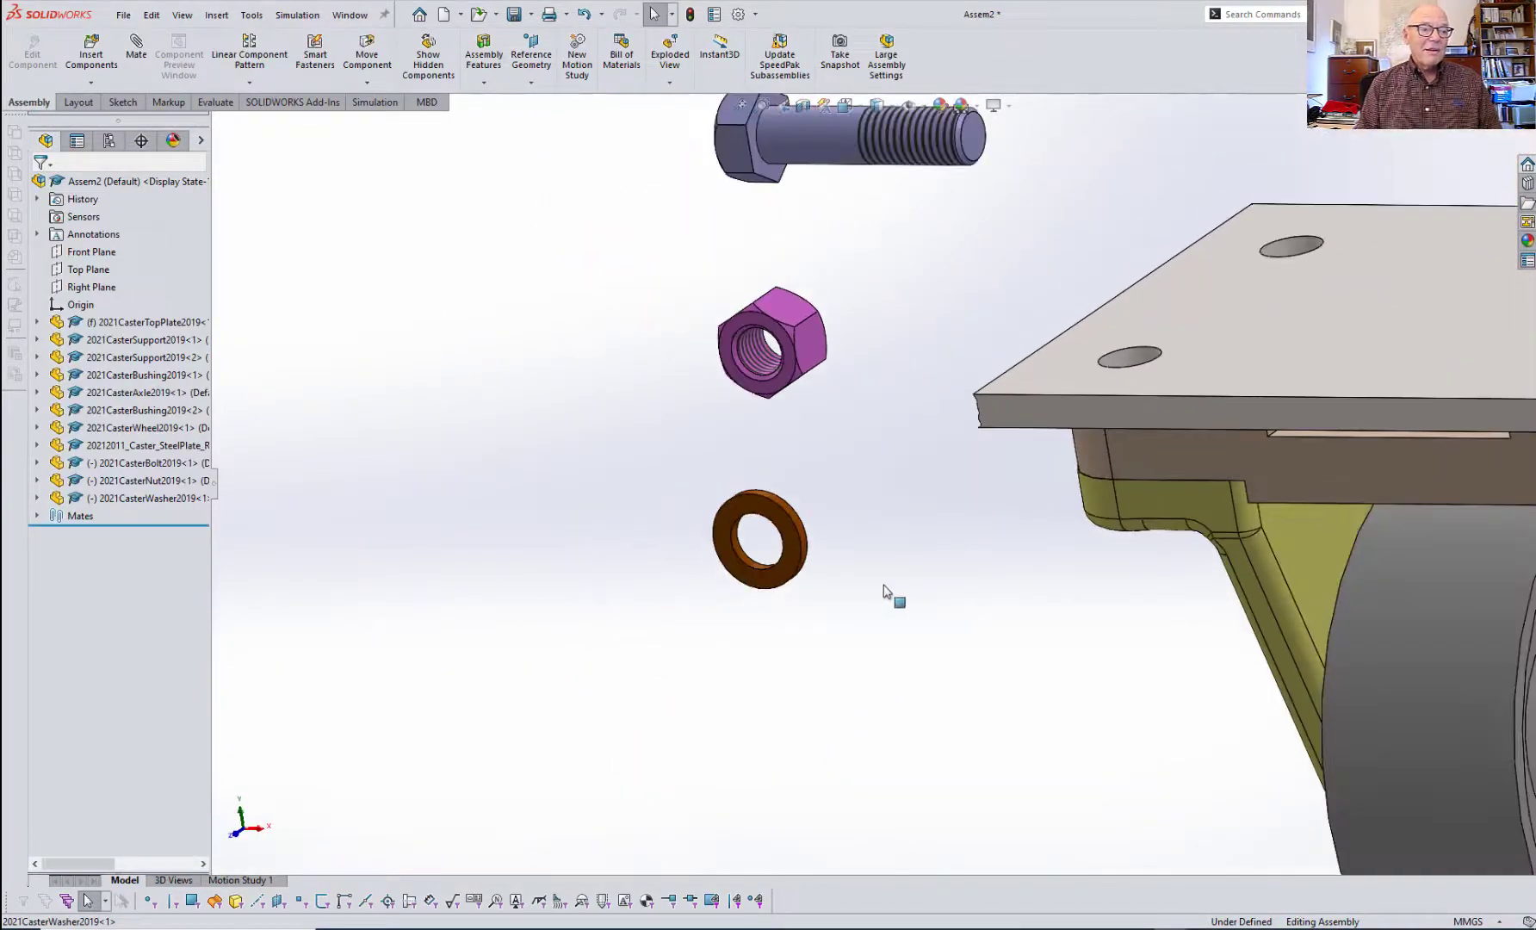
{"action": "scroll", "coordinate": [949, 590], "scroll_direction": "up", "scroll_amount": 2}
{"action": "middle_click_drag", "start_coordinate": [979, 592], "coordinate": [1019, 576]}
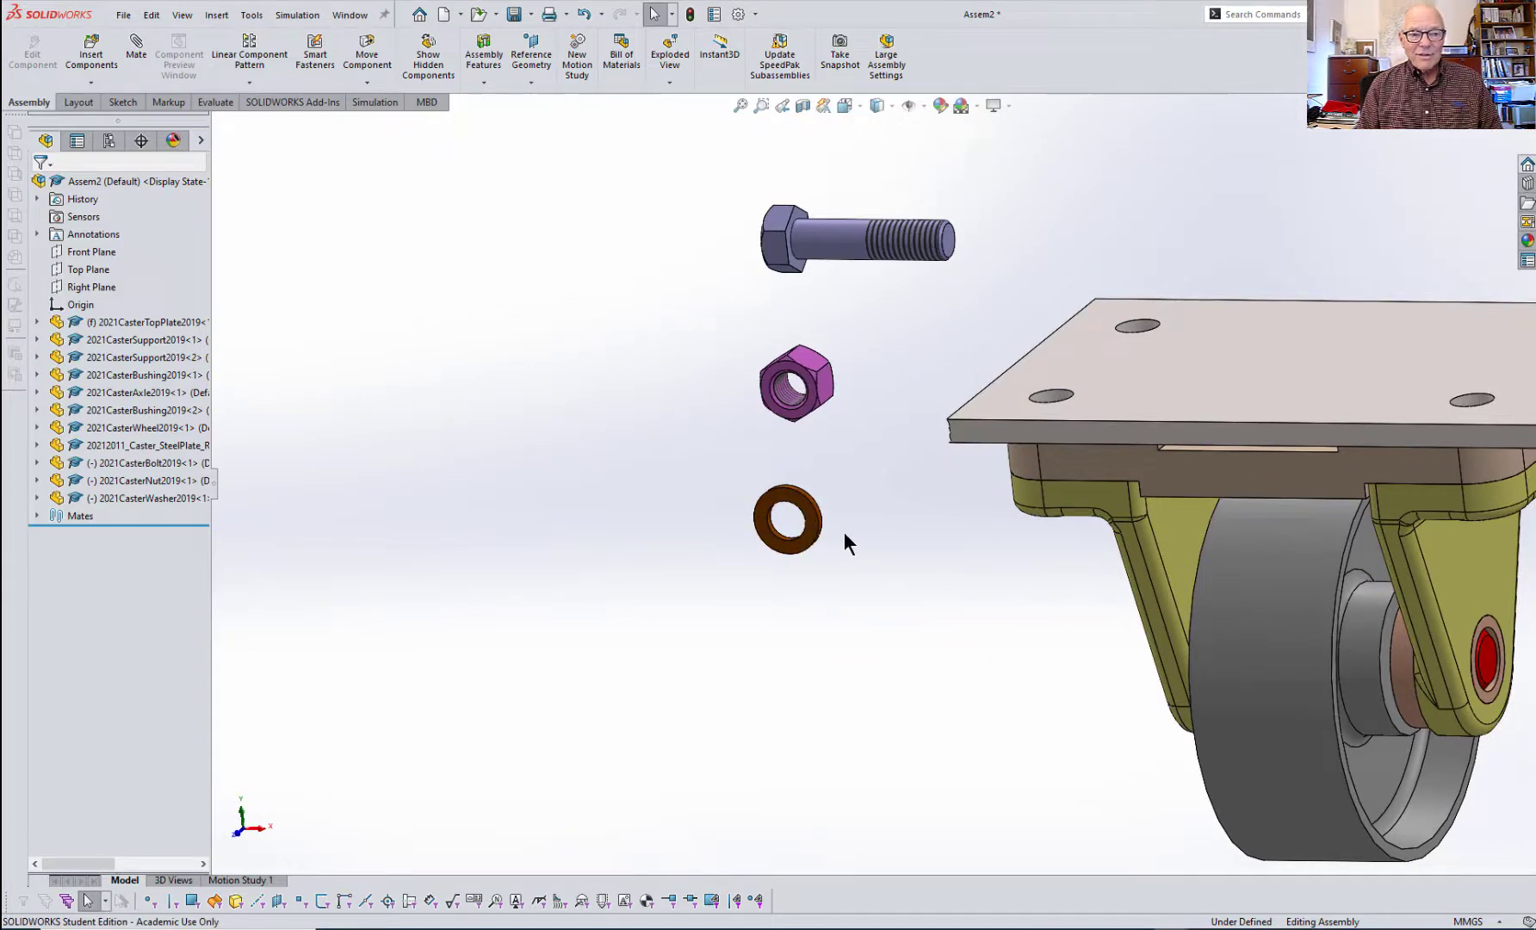
{"action": "scroll", "coordinate": [905, 448], "scroll_direction": "down", "scroll_amount": 1}
{"action": "scroll", "coordinate": [906, 447], "scroll_direction": "up", "scroll_amount": 3}
{"action": "scroll", "coordinate": [1185, 452], "scroll_direction": "down", "scroll_amount": 1}
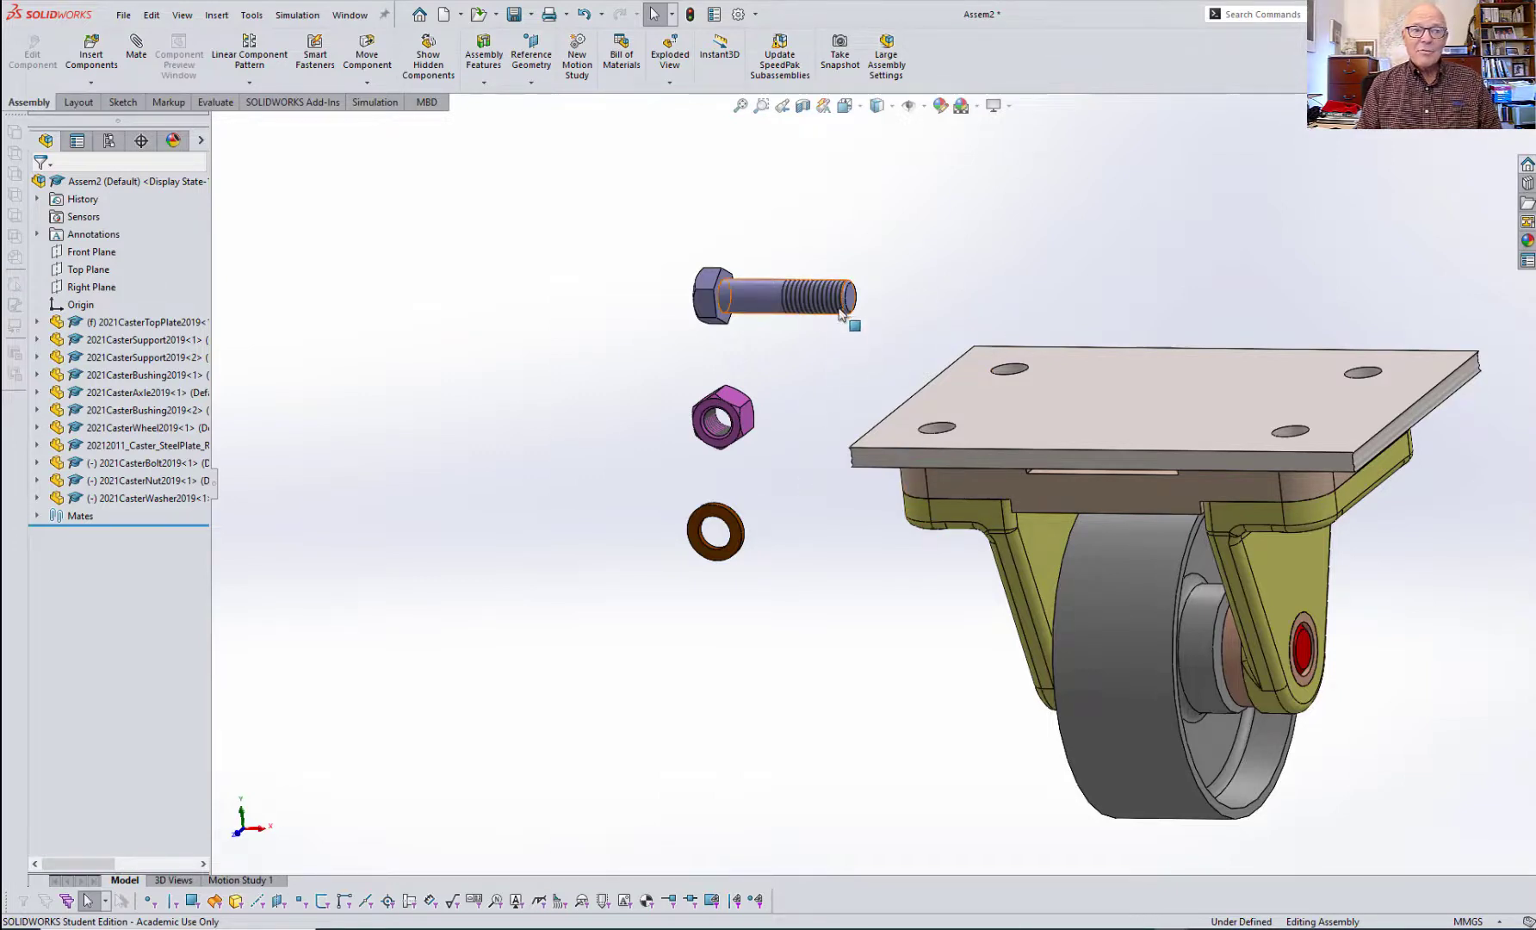
- Try a concentric mate between the bolt's shank and the steel plate's rear-left hole, and undo it
{"action": "left_click", "coordinate": [766, 297]}
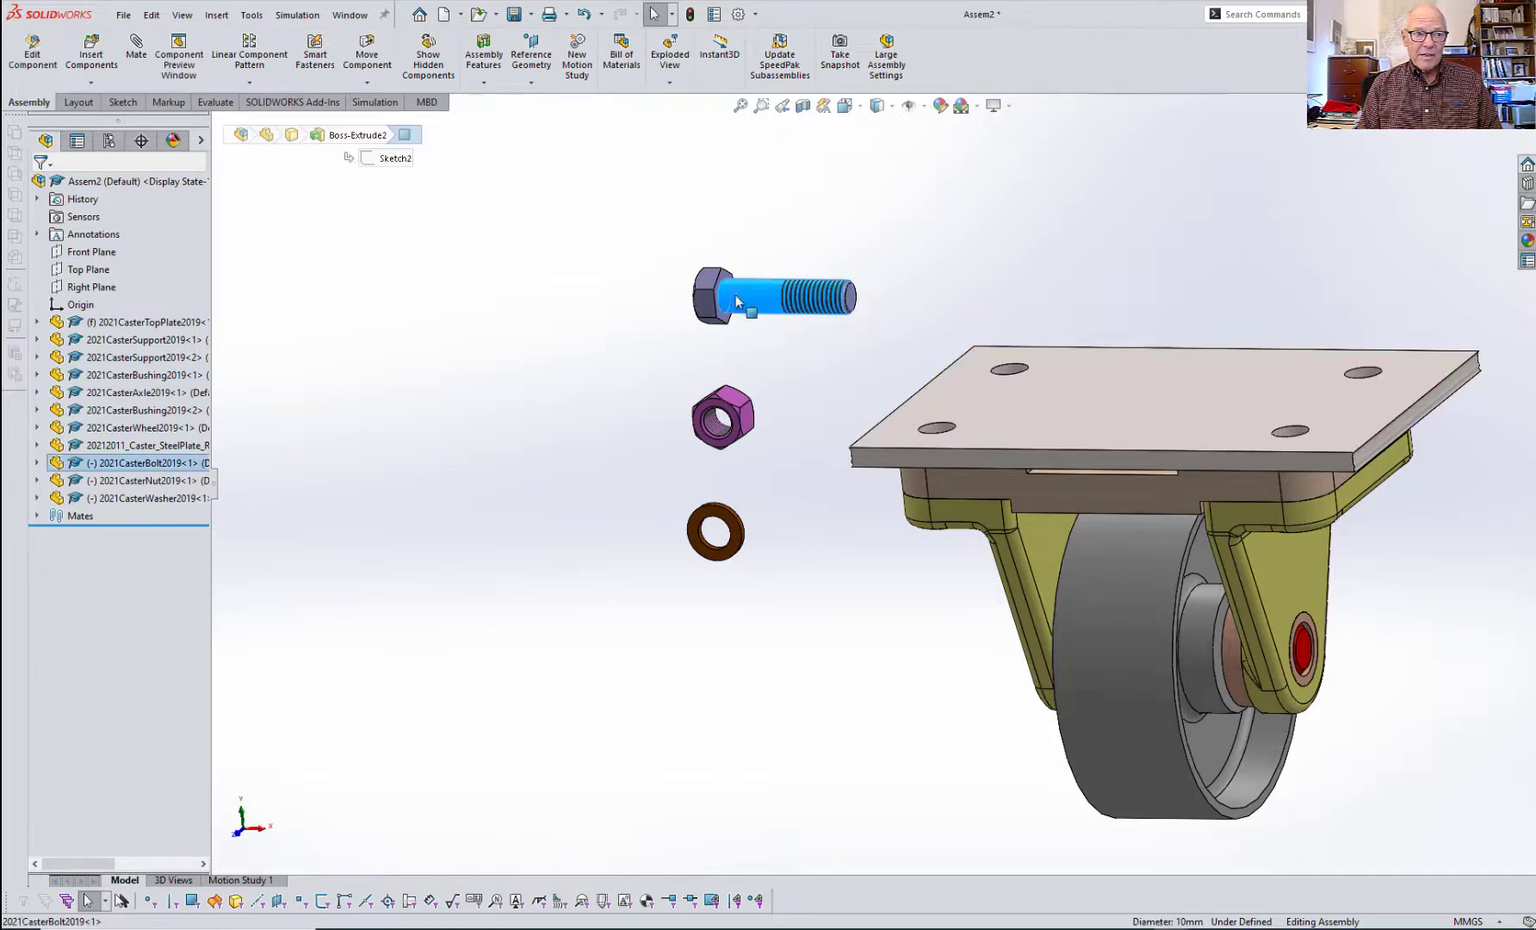
{"action": "scroll", "coordinate": [997, 356], "scroll_direction": "down", "scroll_amount": 2}
{"action": "scroll", "coordinate": [997, 357], "scroll_direction": "down", "scroll_amount": 1}
{"action": "middle_click_drag", "start_coordinate": [997, 357], "coordinate": [1008, 403]}
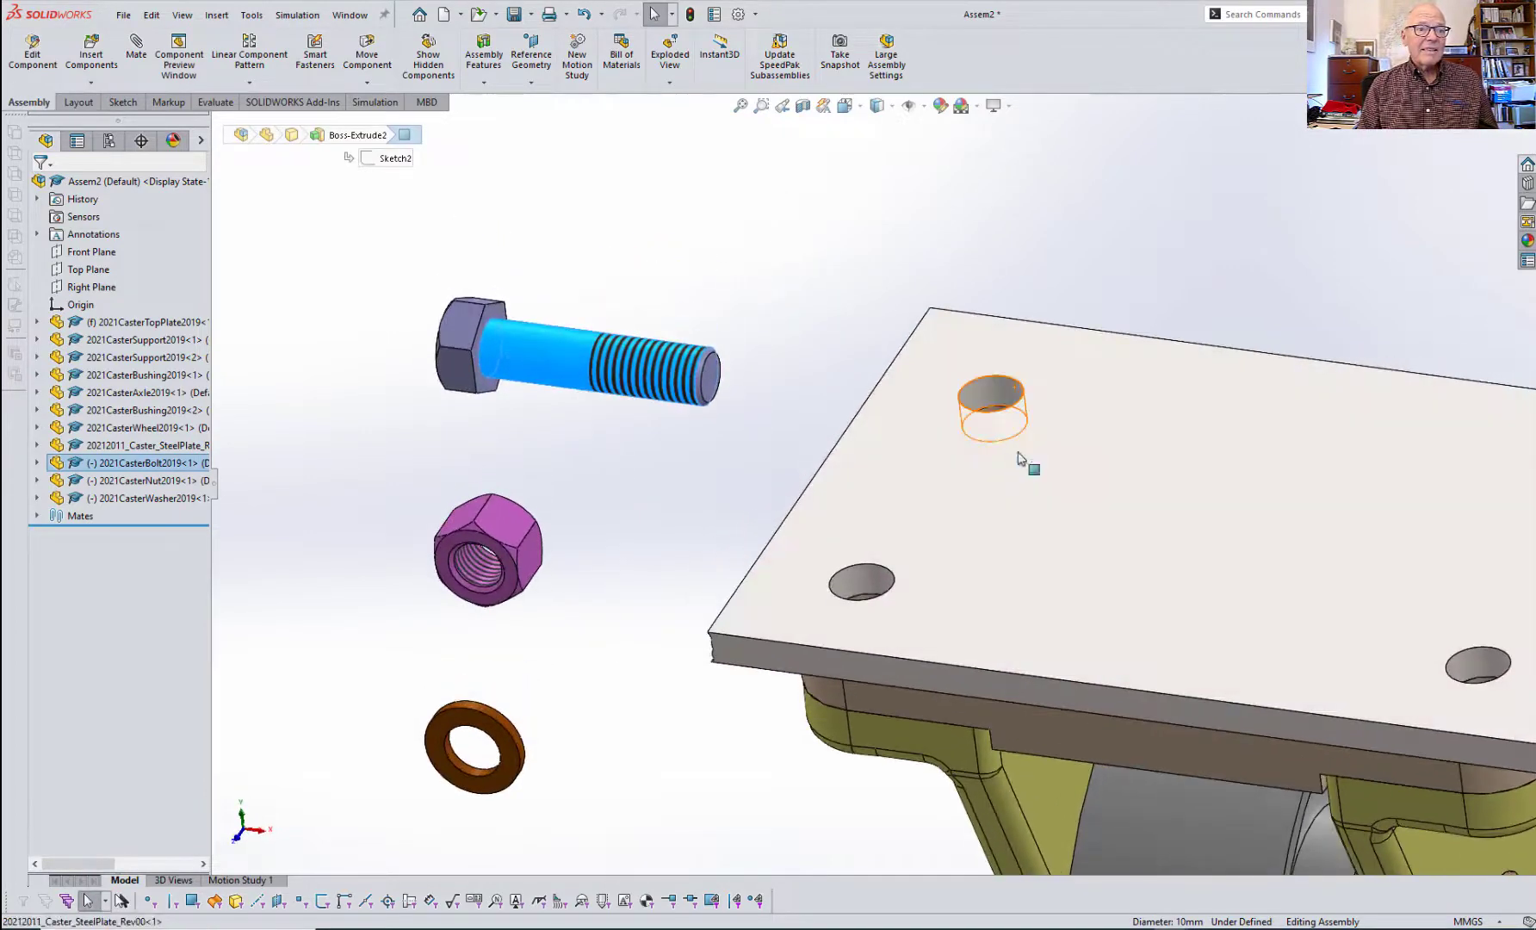
{"action": "left_click", "coordinate": [1000, 398], "text": "ctrl"}
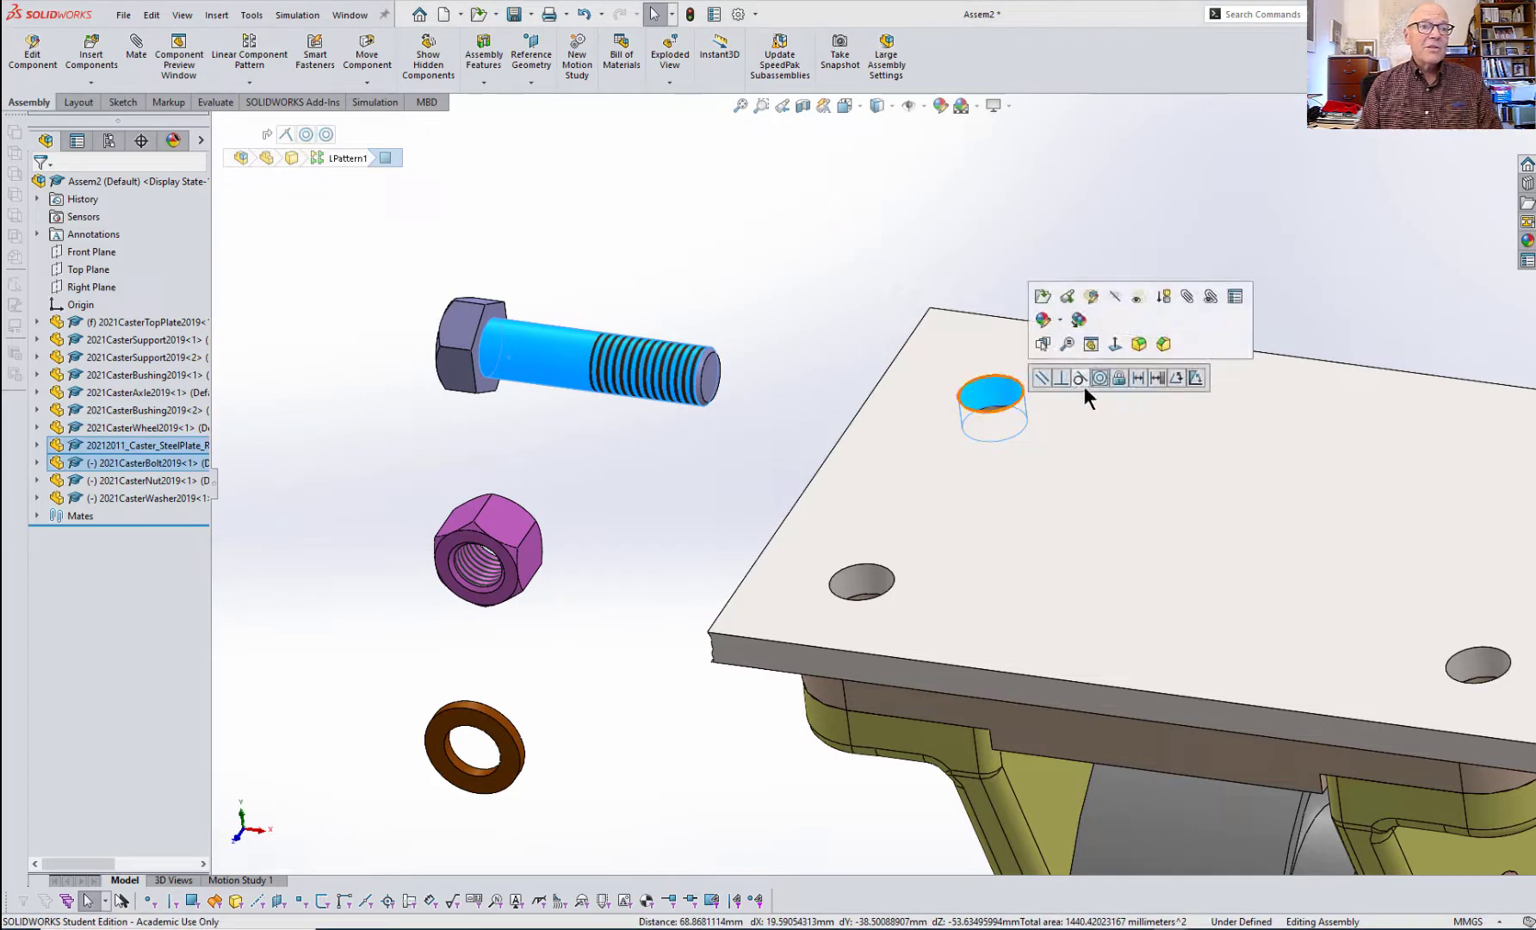
{"action": "left_click", "coordinate": [1100, 378]}
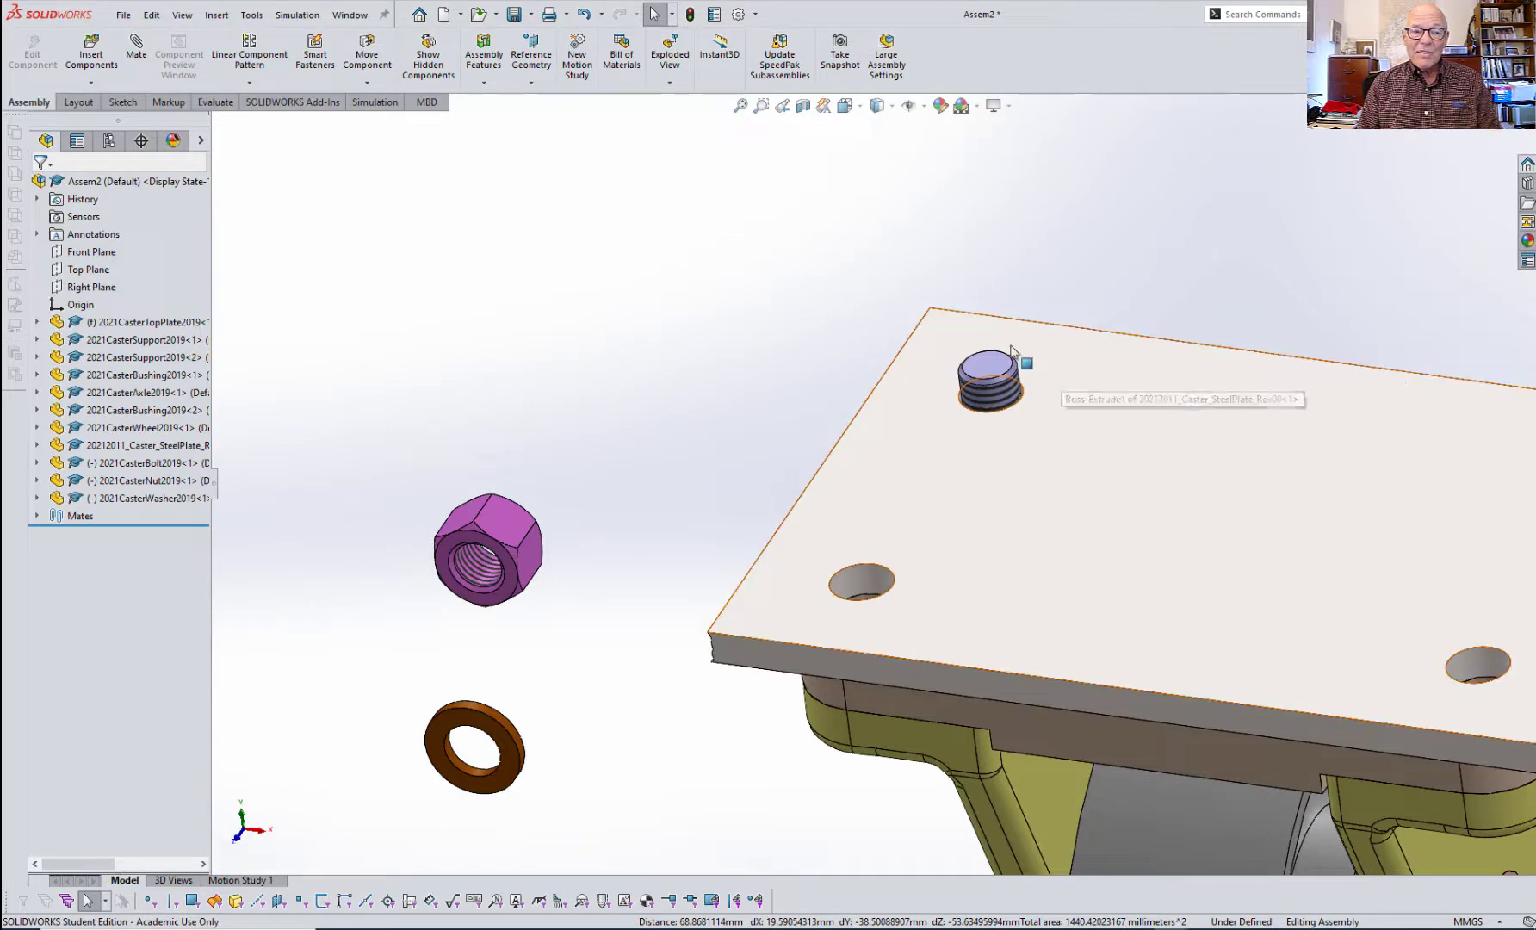
{"action": "key", "text": "ctrl+z"}
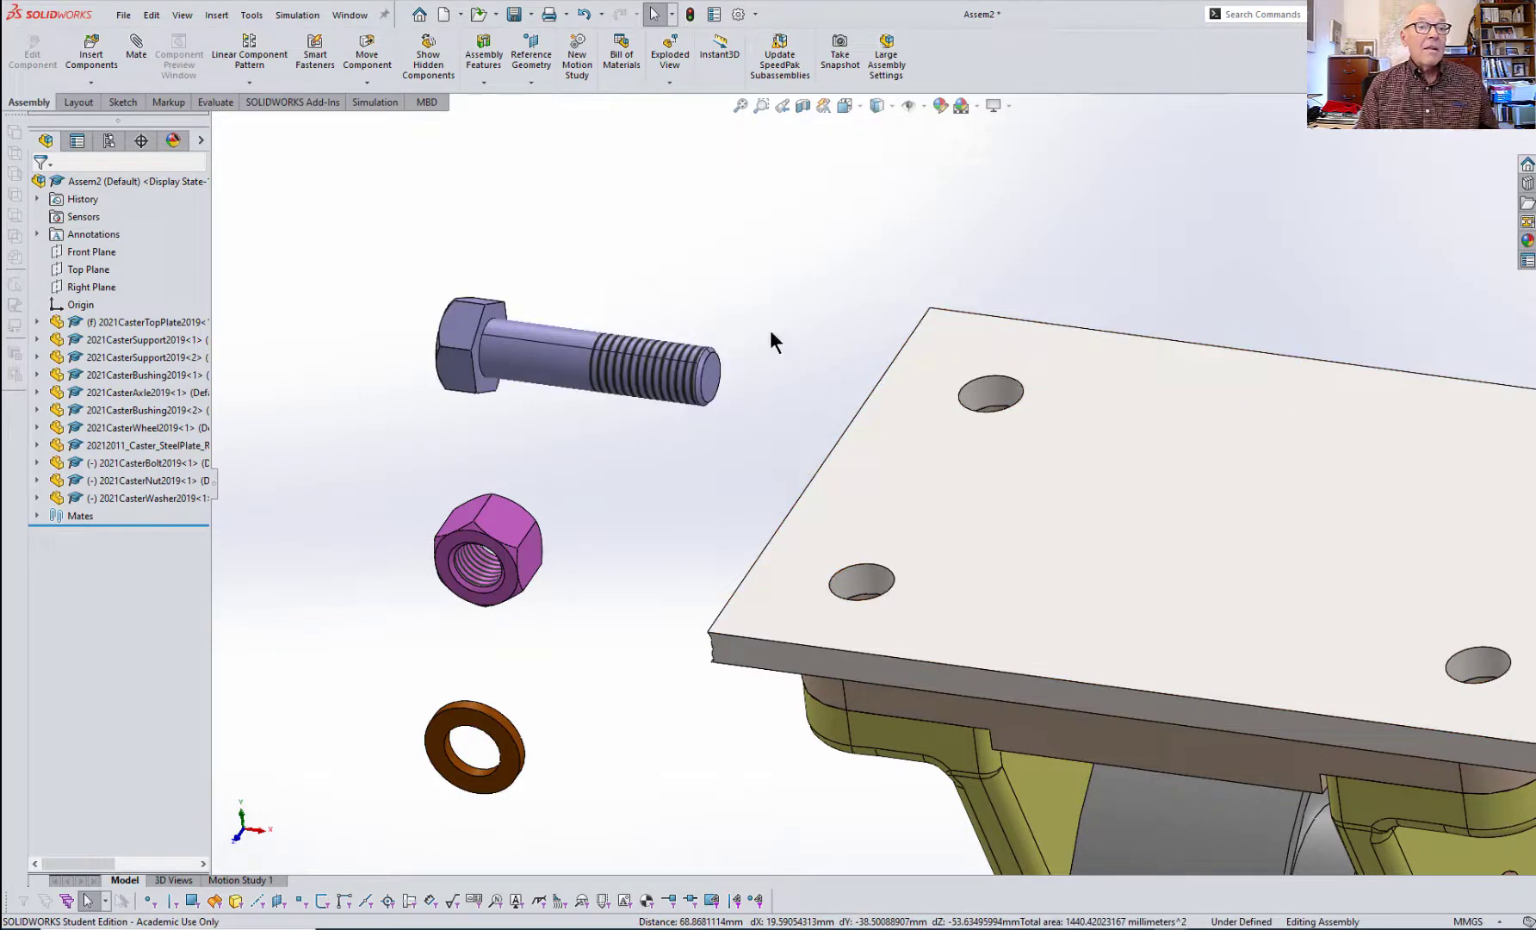
- Rotate the bolt so its head points up and mate its shank concentric with the steel plate's rear-left hole
{"action": "right_click_drag", "start_coordinate": [599, 361], "coordinate": [514, 744]}
{"action": "left_click", "coordinate": [741, 289]}
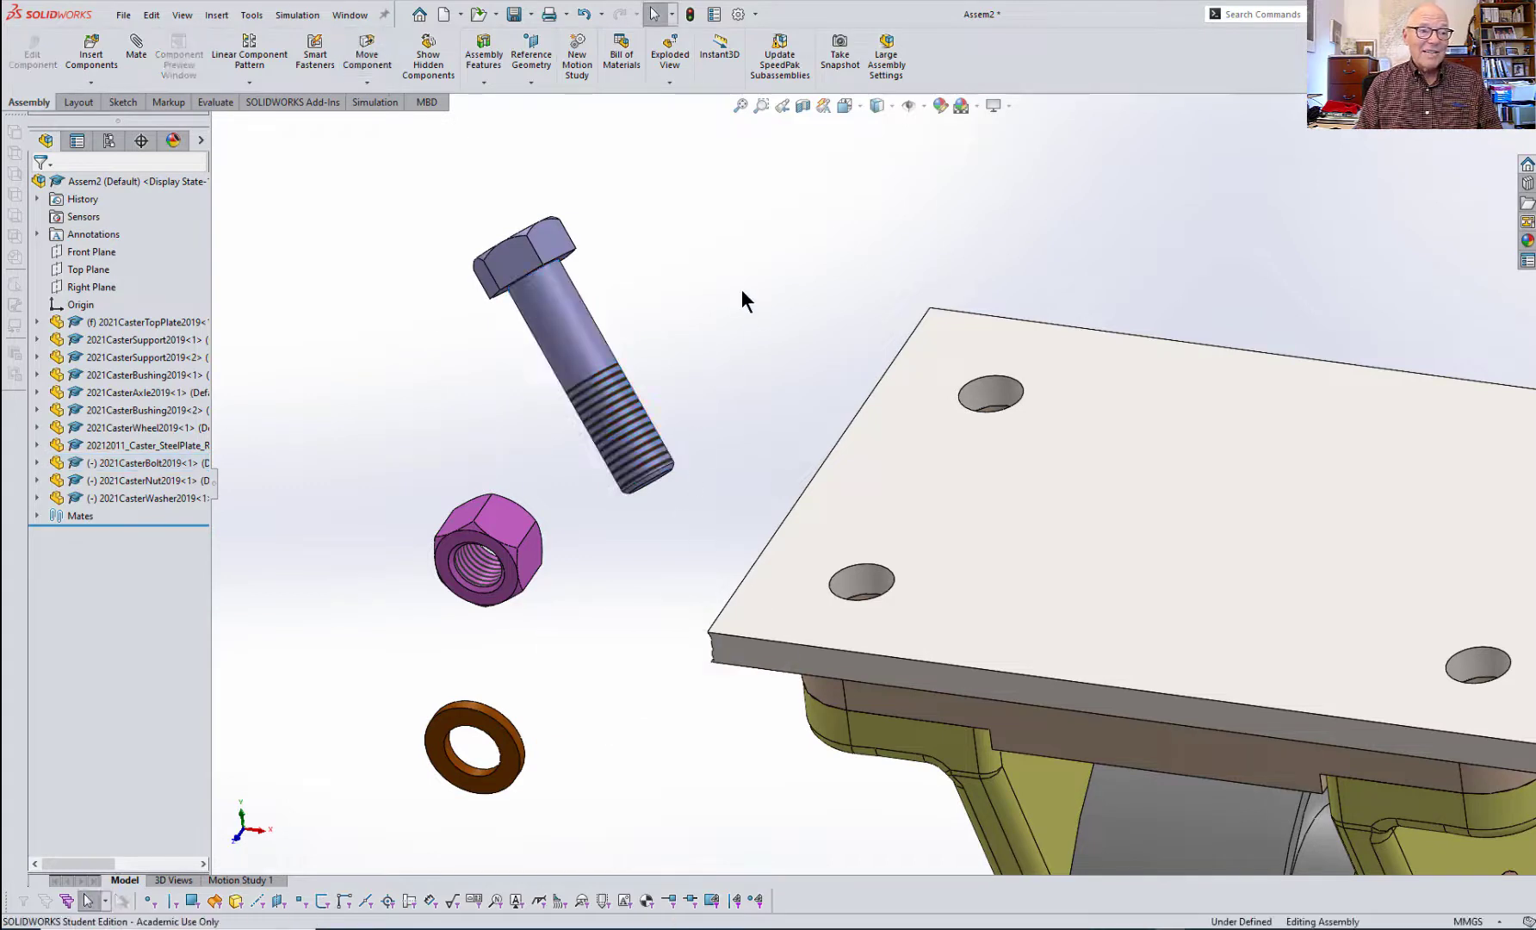
{"action": "left_click", "coordinate": [576, 336]}
{"action": "left_click", "coordinate": [1002, 385], "text": "ctrl"}
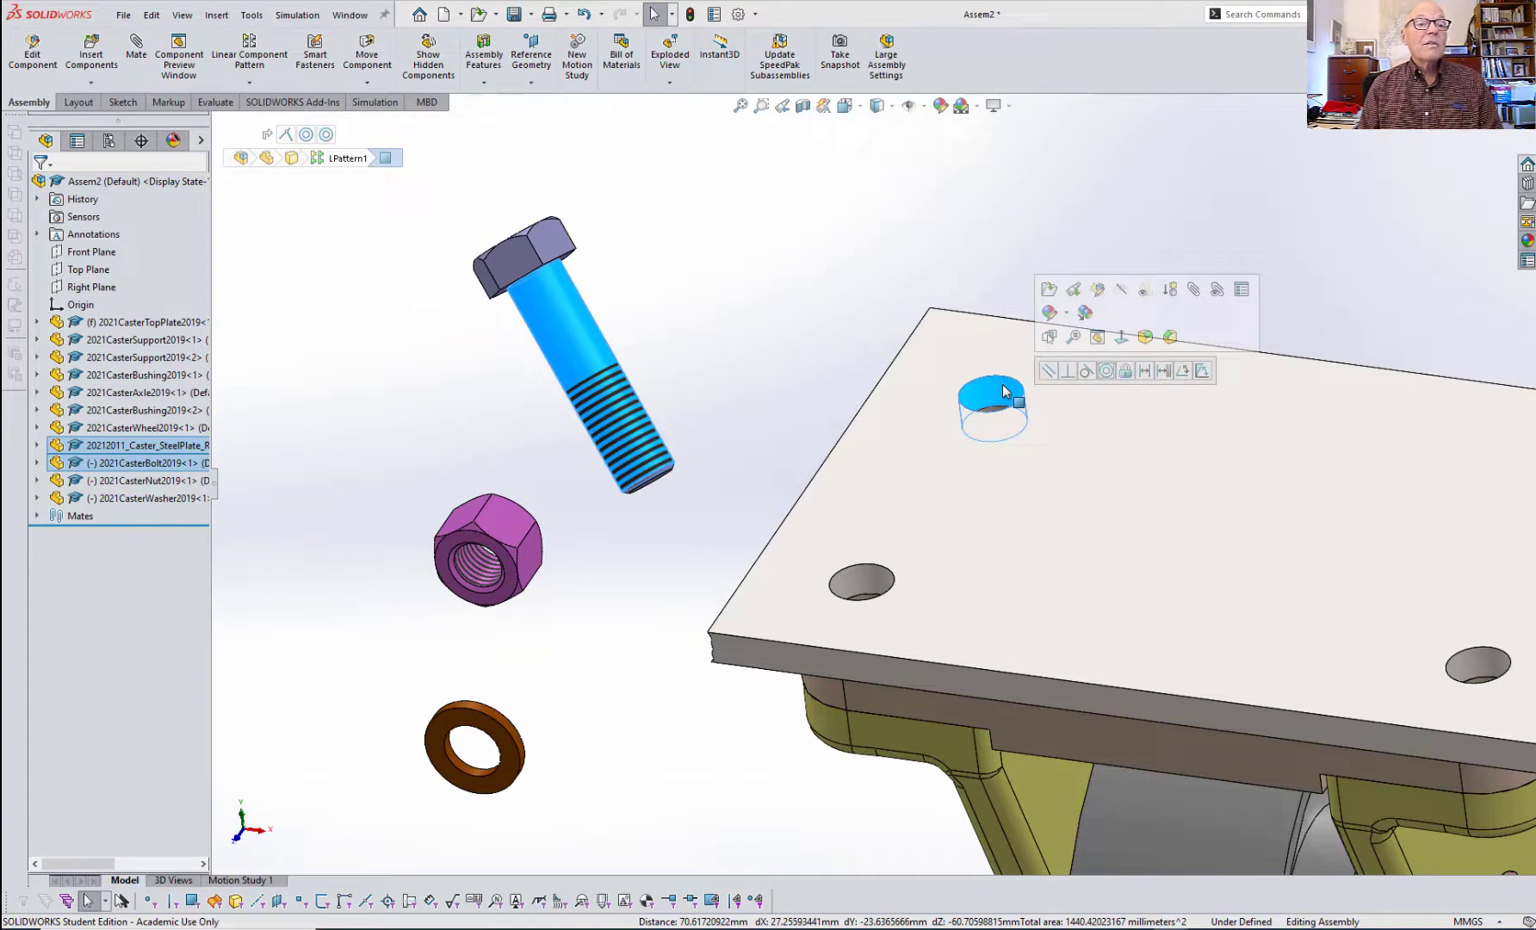
{"action": "left_click", "coordinate": [1107, 371]}
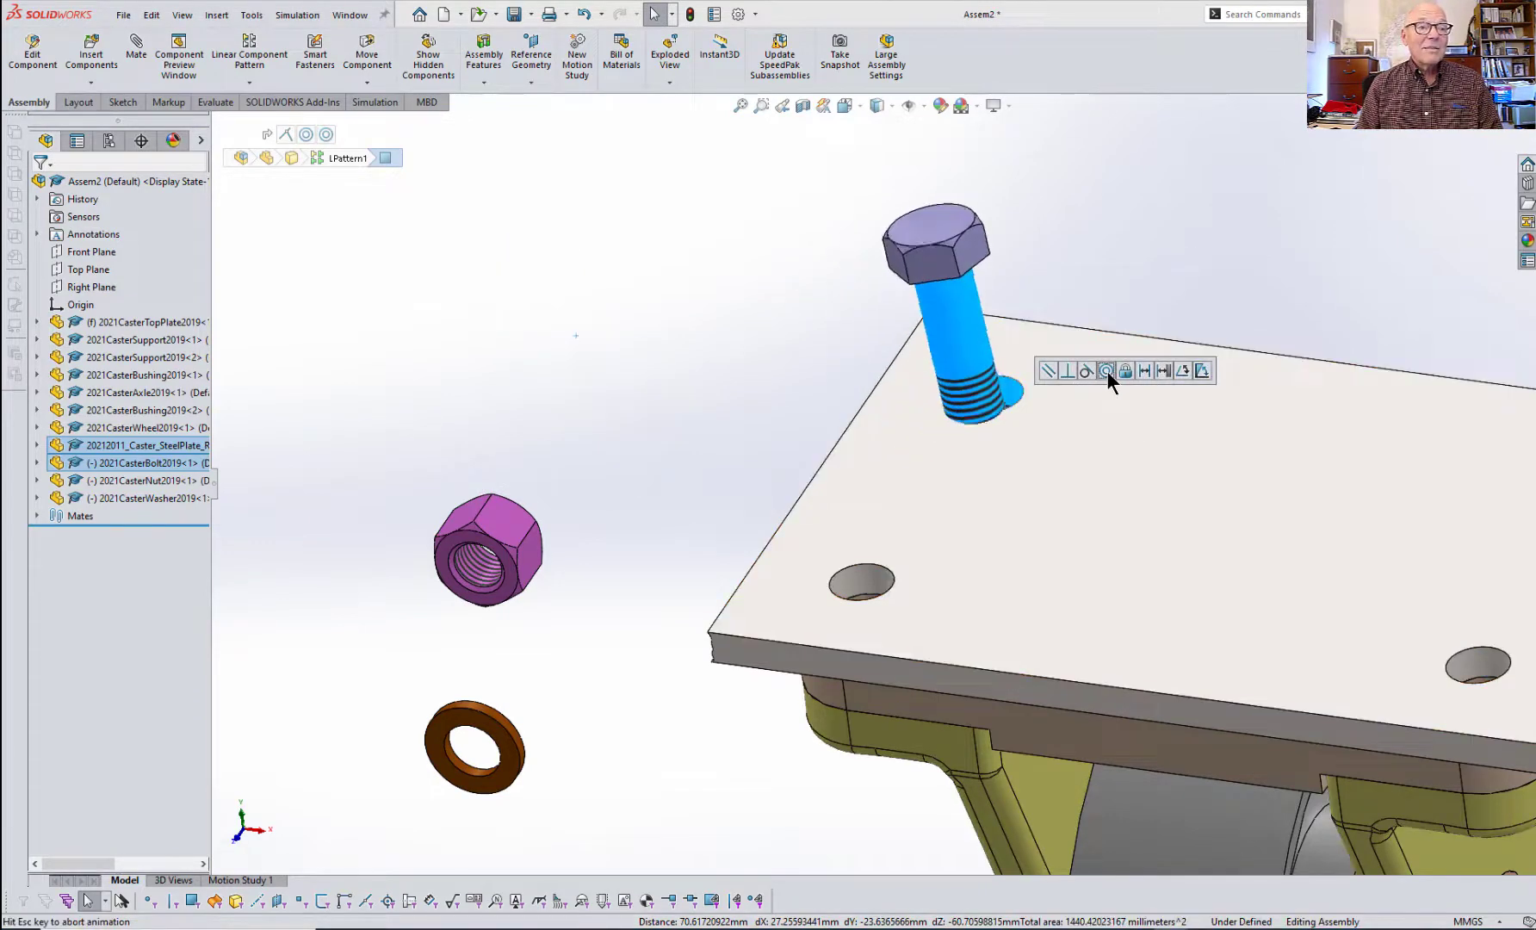
{"action": "left_click", "coordinate": [1243, 289]}
- Add a coincident mate between the underside of the bolt's head and the steel plate's top face
{"action": "middle_click_drag", "start_coordinate": [1243, 289], "coordinate": [1232, 125]}
{"action": "scroll", "coordinate": [1232, 125], "scroll_direction": "down", "scroll_amount": 3}
{"action": "middle_click_drag", "start_coordinate": [978, 292], "coordinate": [985, 223]}
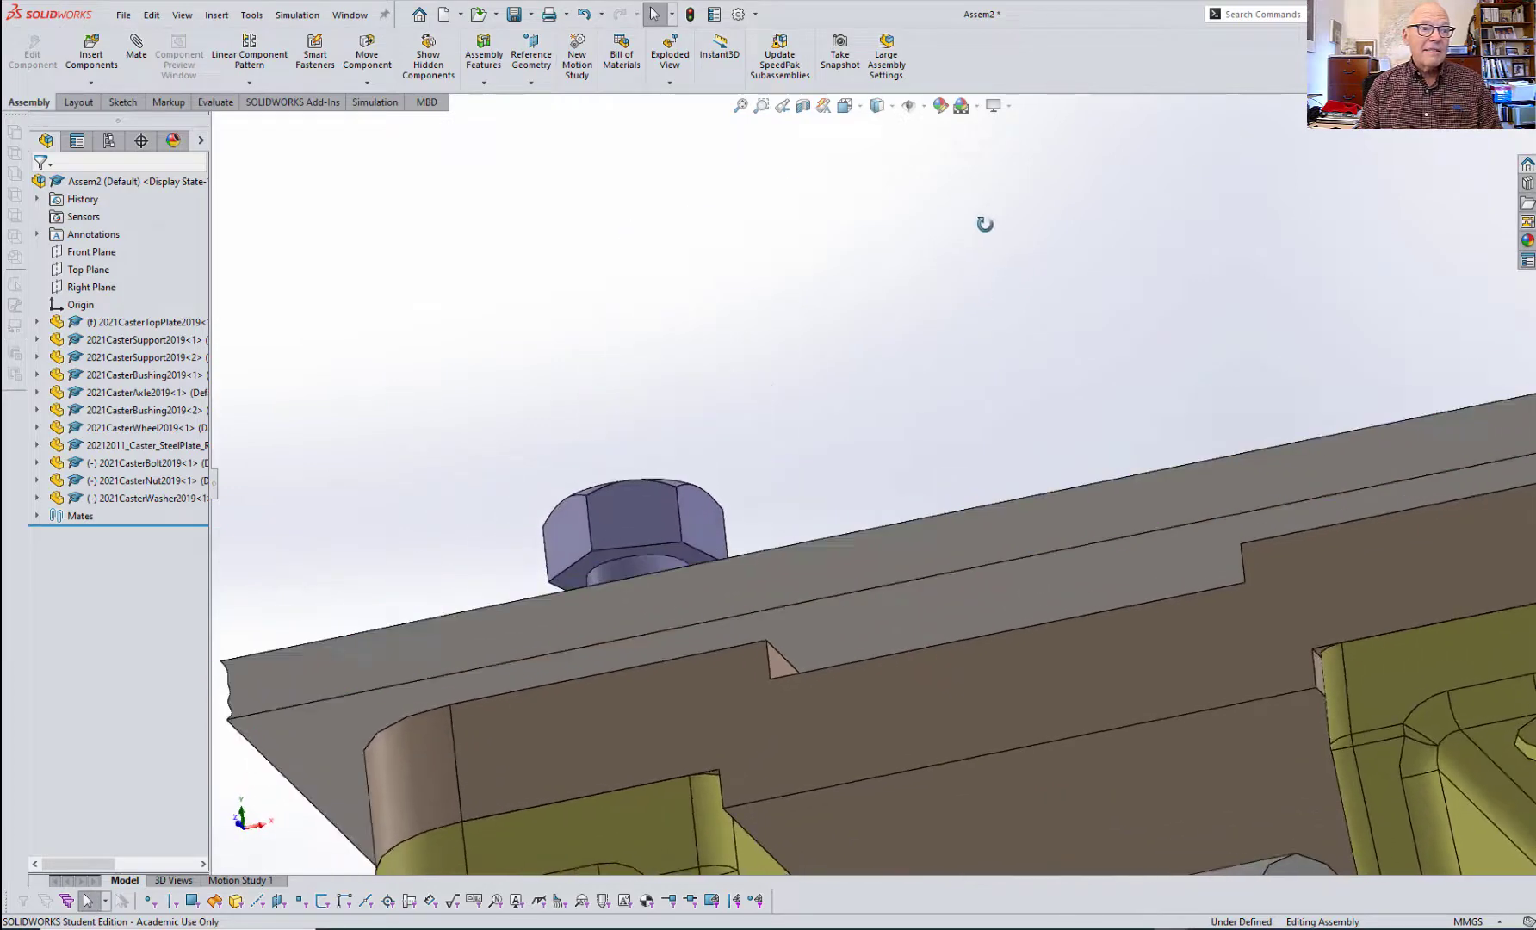
{"action": "scroll", "coordinate": [676, 611], "scroll_direction": "down", "scroll_amount": 4}
{"action": "left_click", "coordinate": [760, 540]}
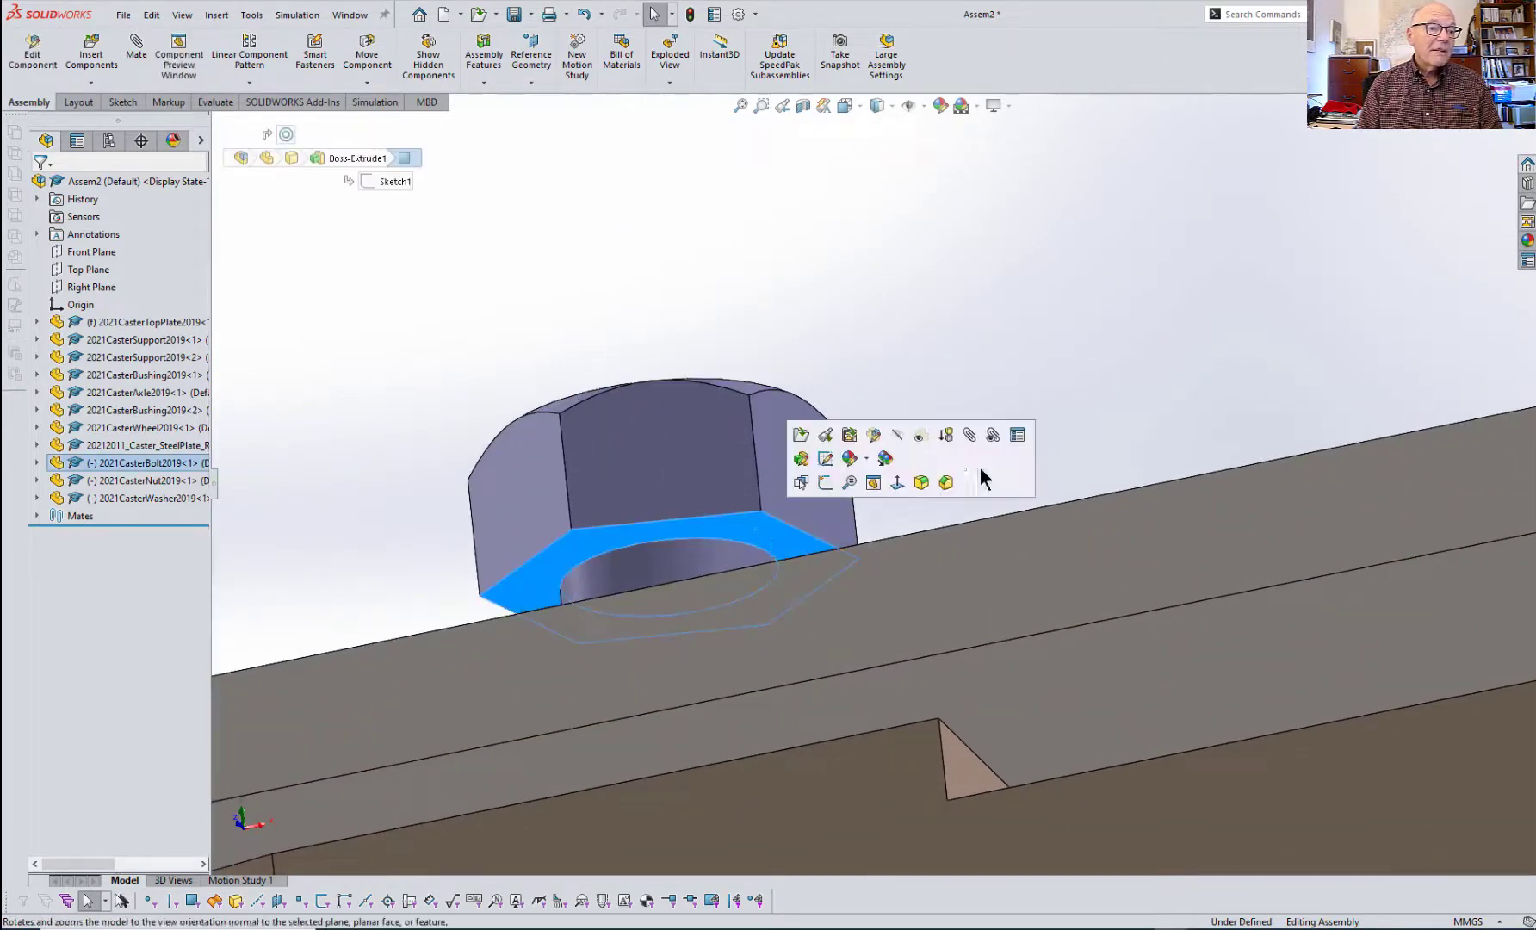
{"action": "scroll", "coordinate": [1039, 436], "scroll_direction": "up", "scroll_amount": 5}
{"action": "middle_click_drag", "start_coordinate": [1074, 310], "coordinate": [979, 452]}
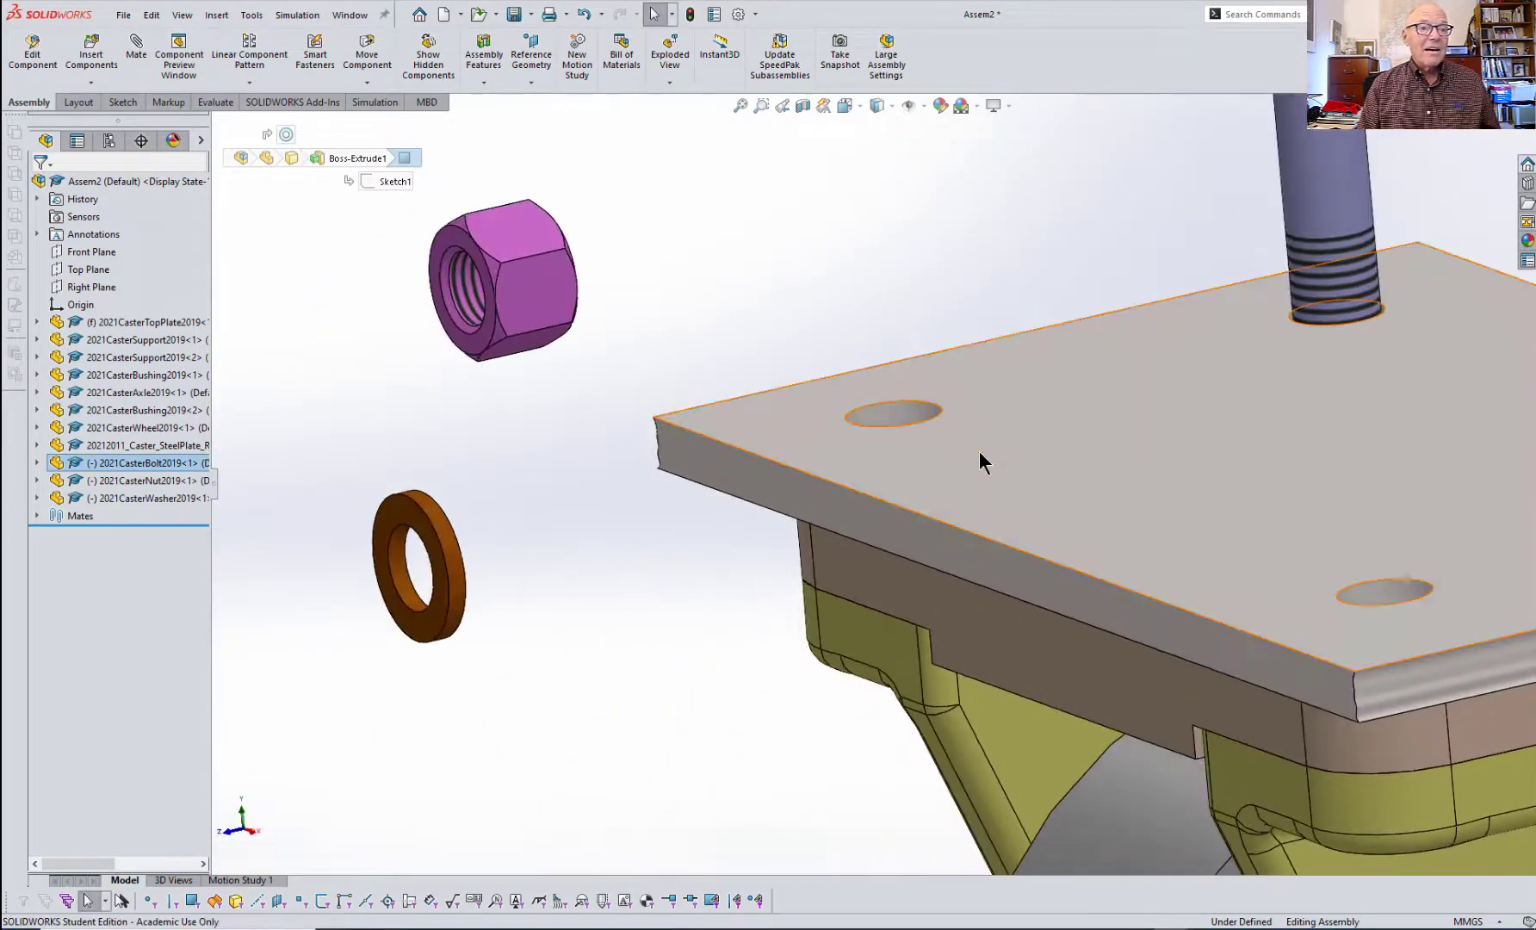
{"action": "left_click", "coordinate": [1006, 444]}
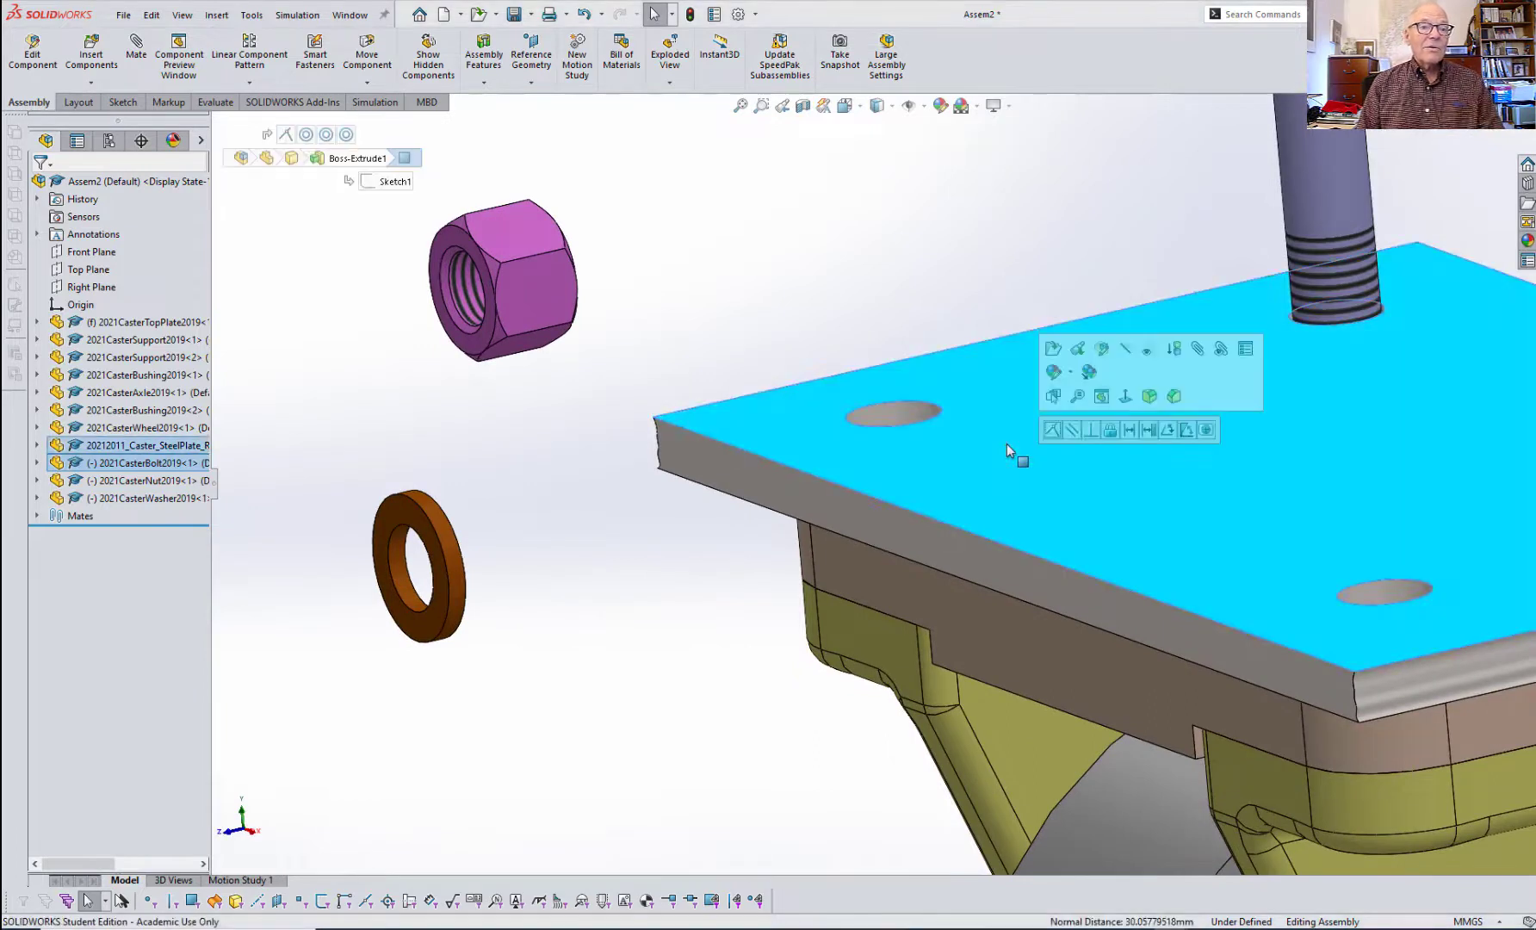
{"action": "left_click", "coordinate": [1052, 429]}
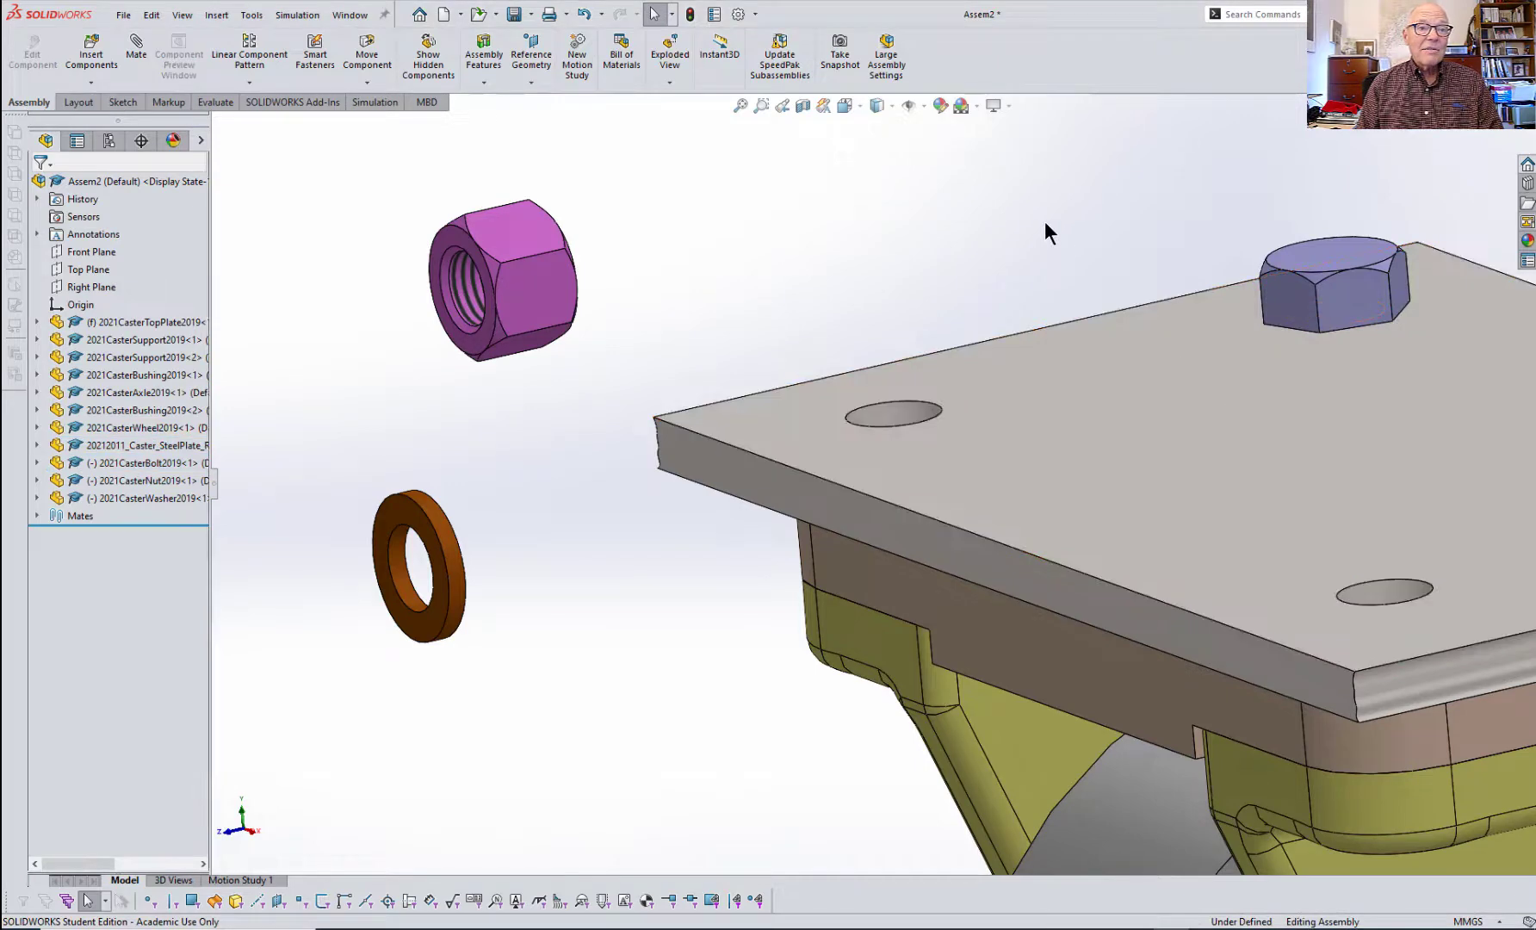
- Examine the seated bolt from the front and at an angle, testing whether its head can still rotate in the hole
{"action": "key", "text": "space"}
{"action": "left_click", "coordinate": [1083, 307]}
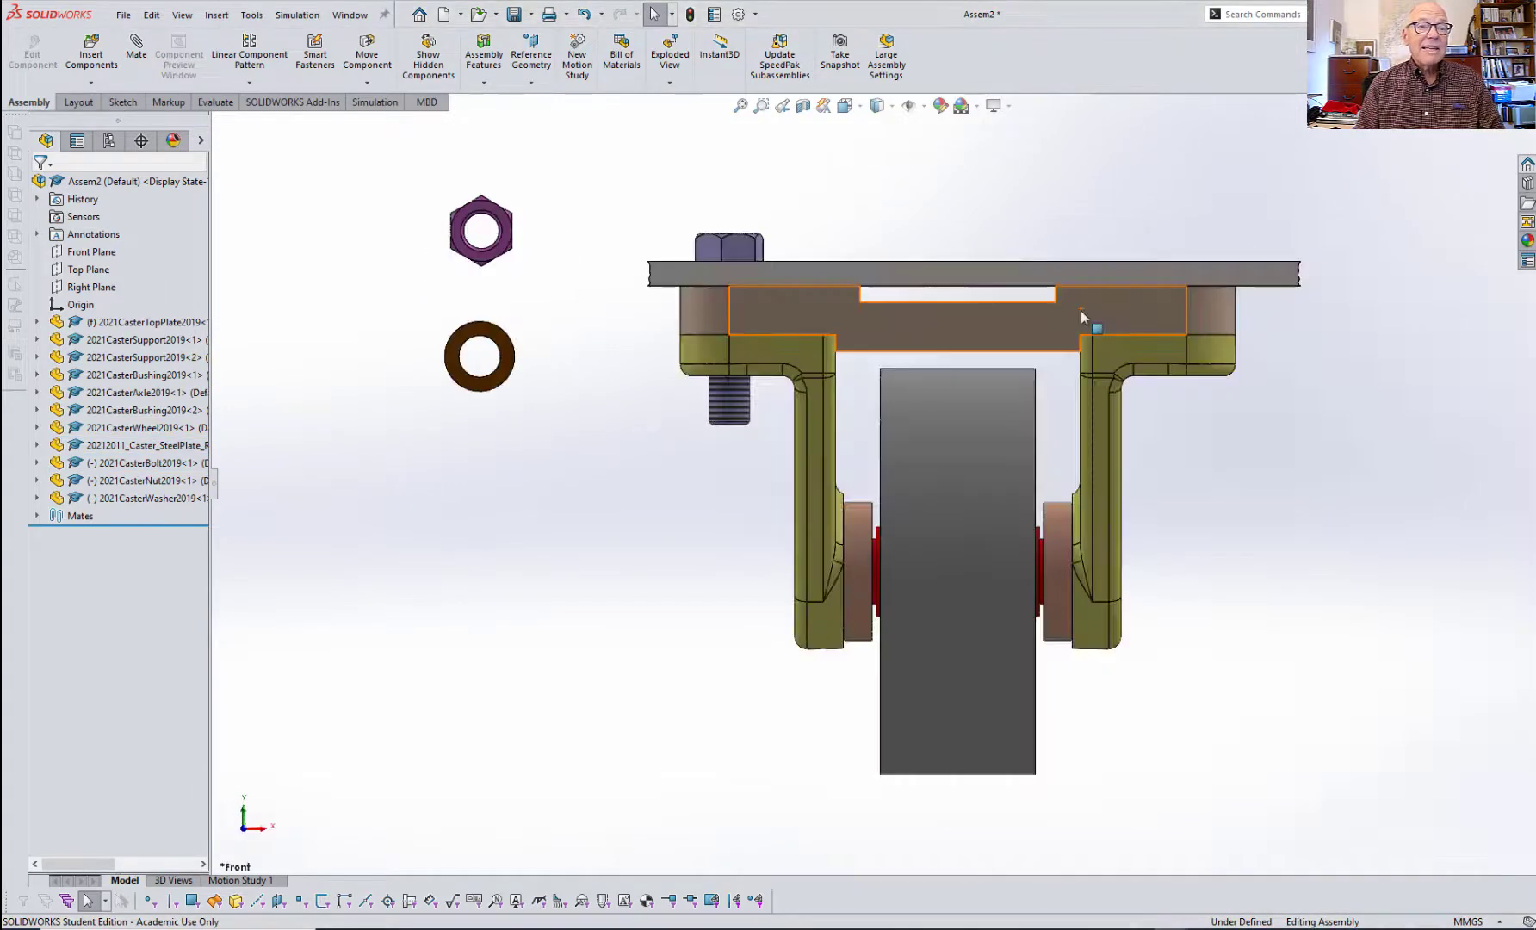
{"action": "scroll", "coordinate": [765, 247], "scroll_direction": "down", "scroll_amount": 5}
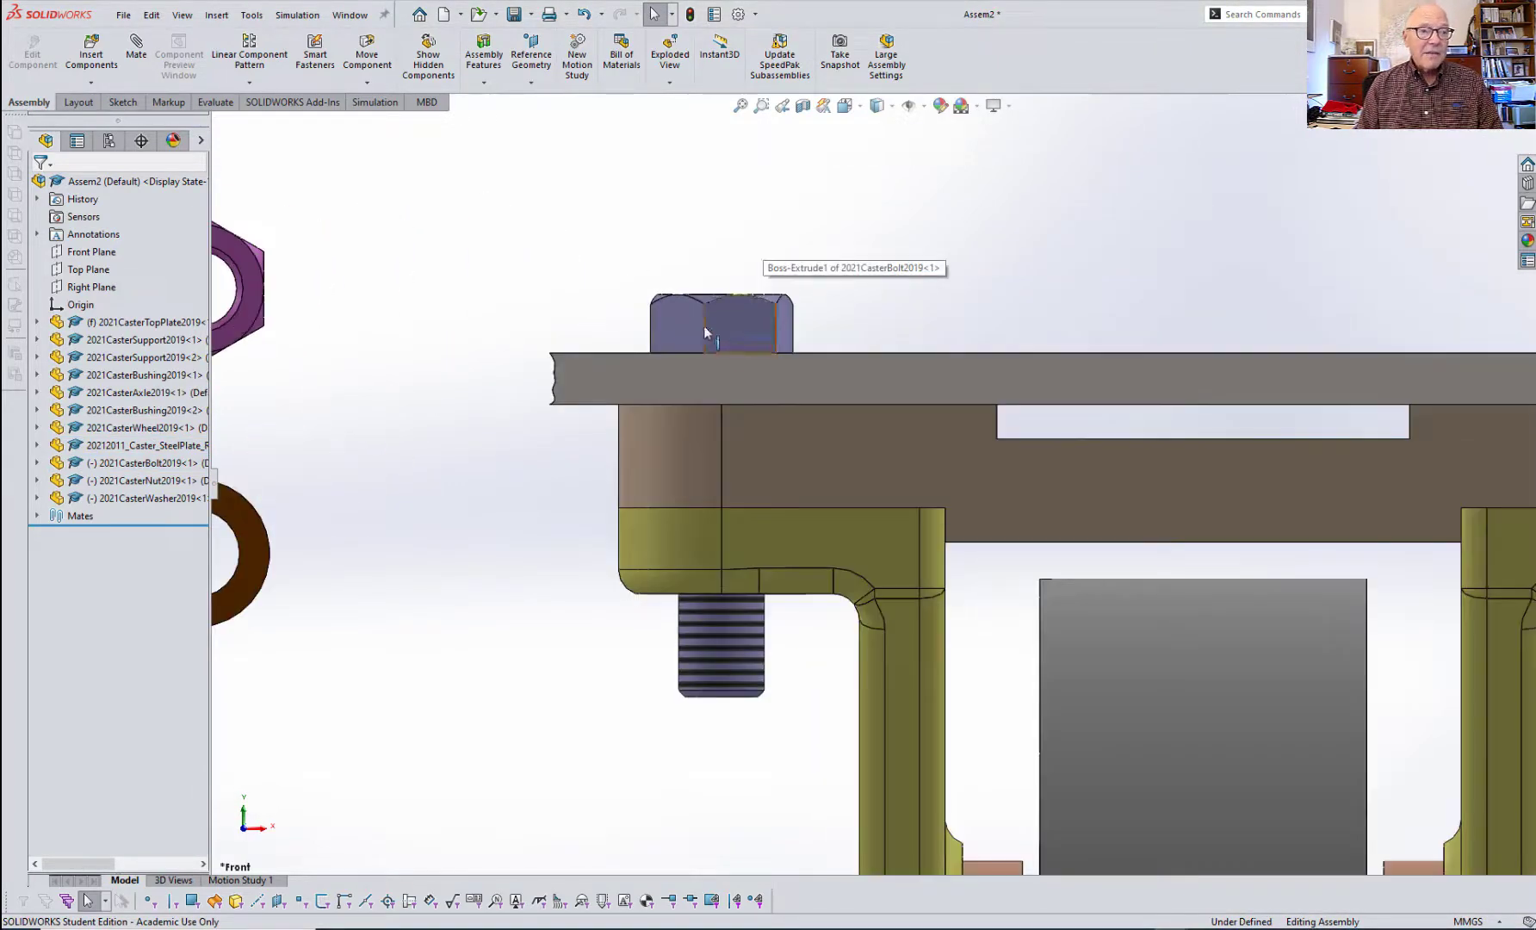
{"action": "mouse_move", "coordinate": [704, 318]}
{"action": "left_mouse_down"}
{"action": "mouse_move", "coordinate": [632, 319]}
{"action": "mouse_move", "coordinate": [745, 310]}
{"action": "mouse_move", "coordinate": [619, 312]}
{"action": "mouse_move", "coordinate": [682, 316]}
{"action": "left_mouse_up"}
{"action": "key", "text": "Escape"}
{"action": "key", "text": "ctrl+7"}
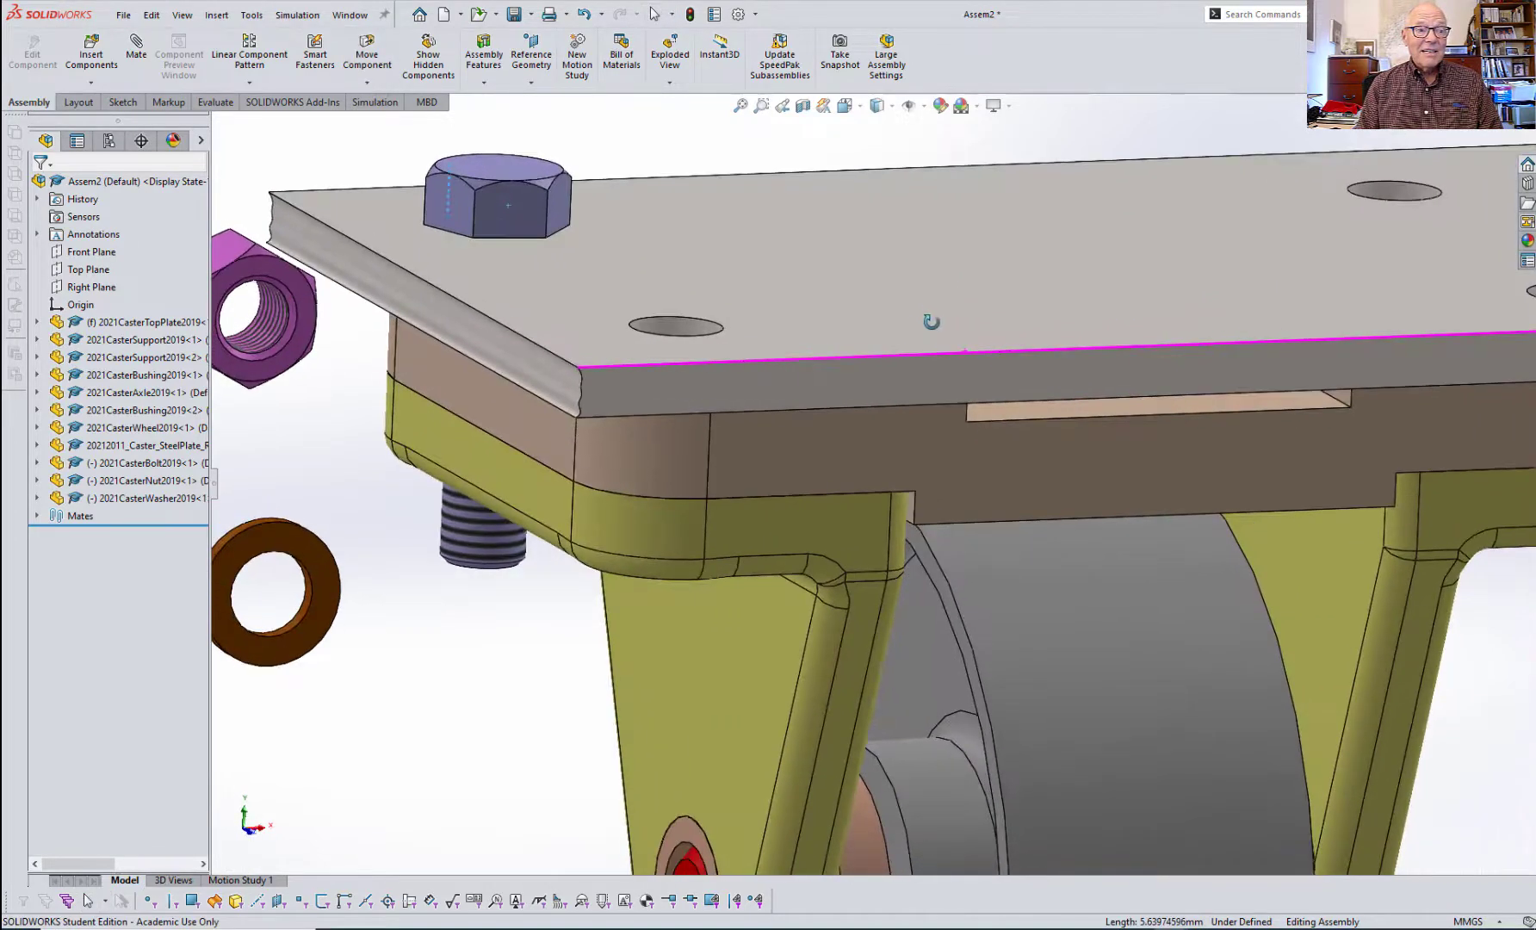
{"action": "left_click", "coordinate": [531, 211]}
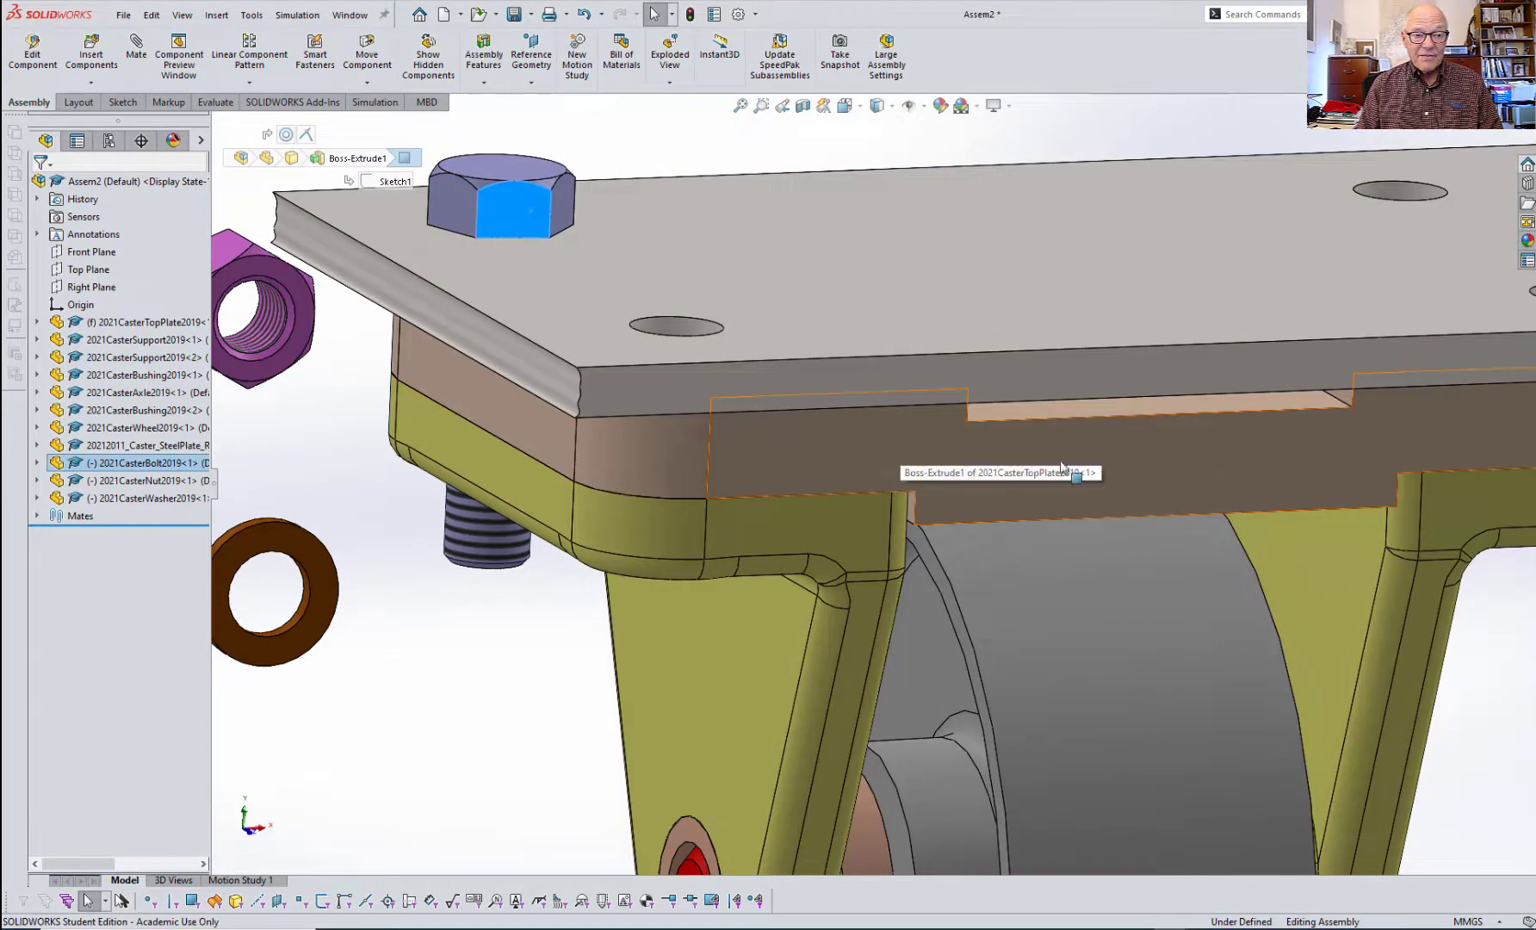
{"action": "left_click", "coordinate": [566, 656]}
- Move the washer near the bolt's threaded end and mate its flat face coincident with the support's counterbore face
{"action": "middle_click_drag", "start_coordinate": [540, 671], "coordinate": [547, 266]}
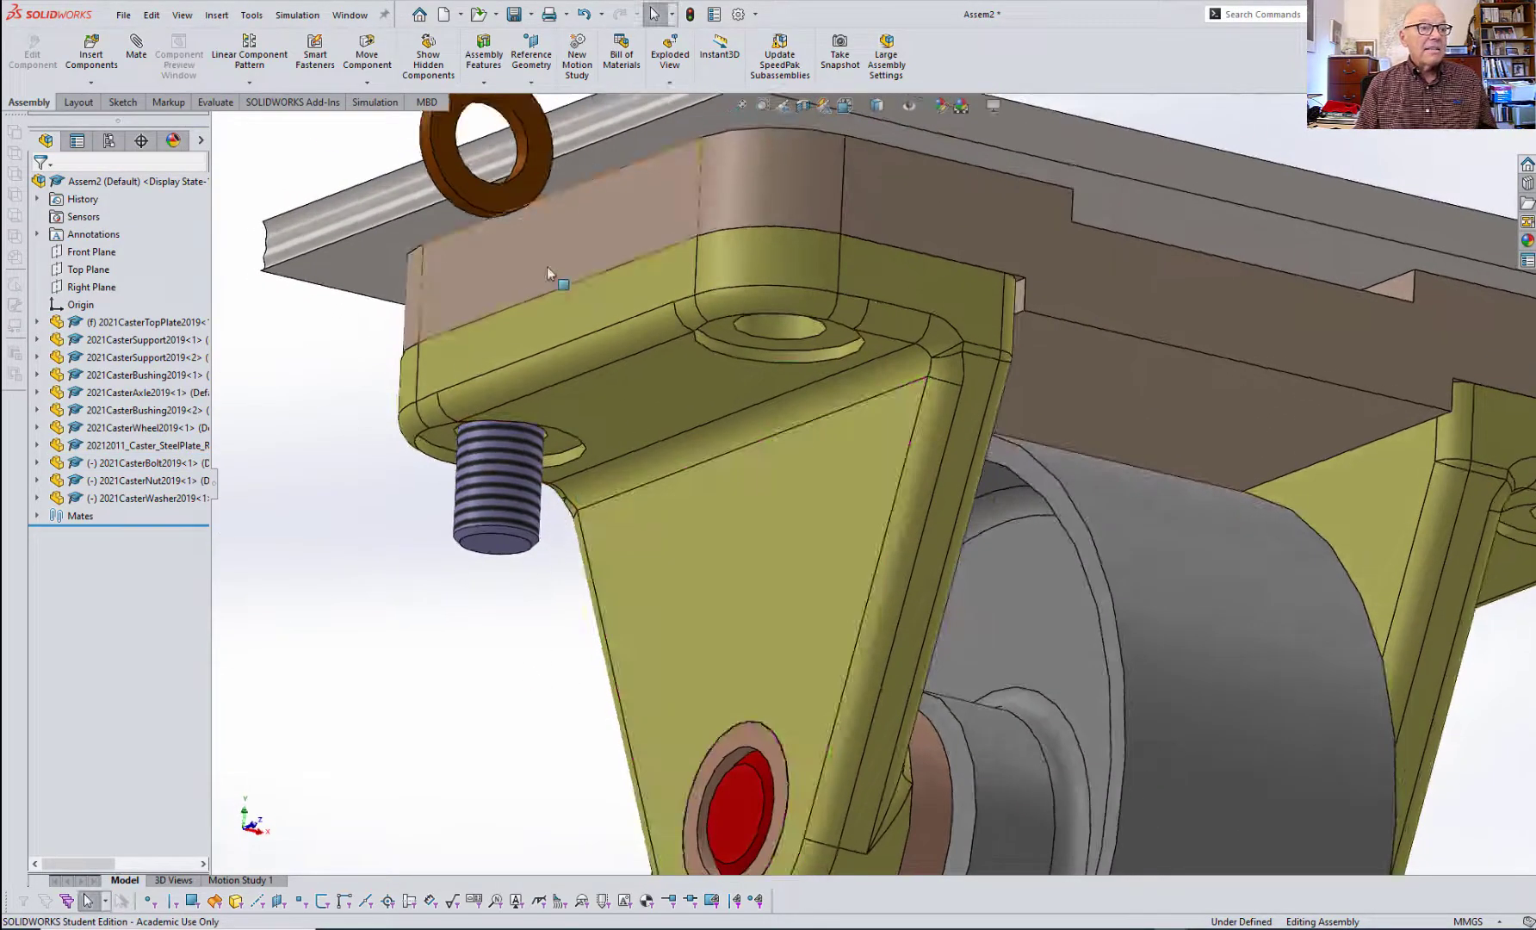
{"action": "left_click_drag", "start_coordinate": [521, 219], "coordinate": [387, 685]}
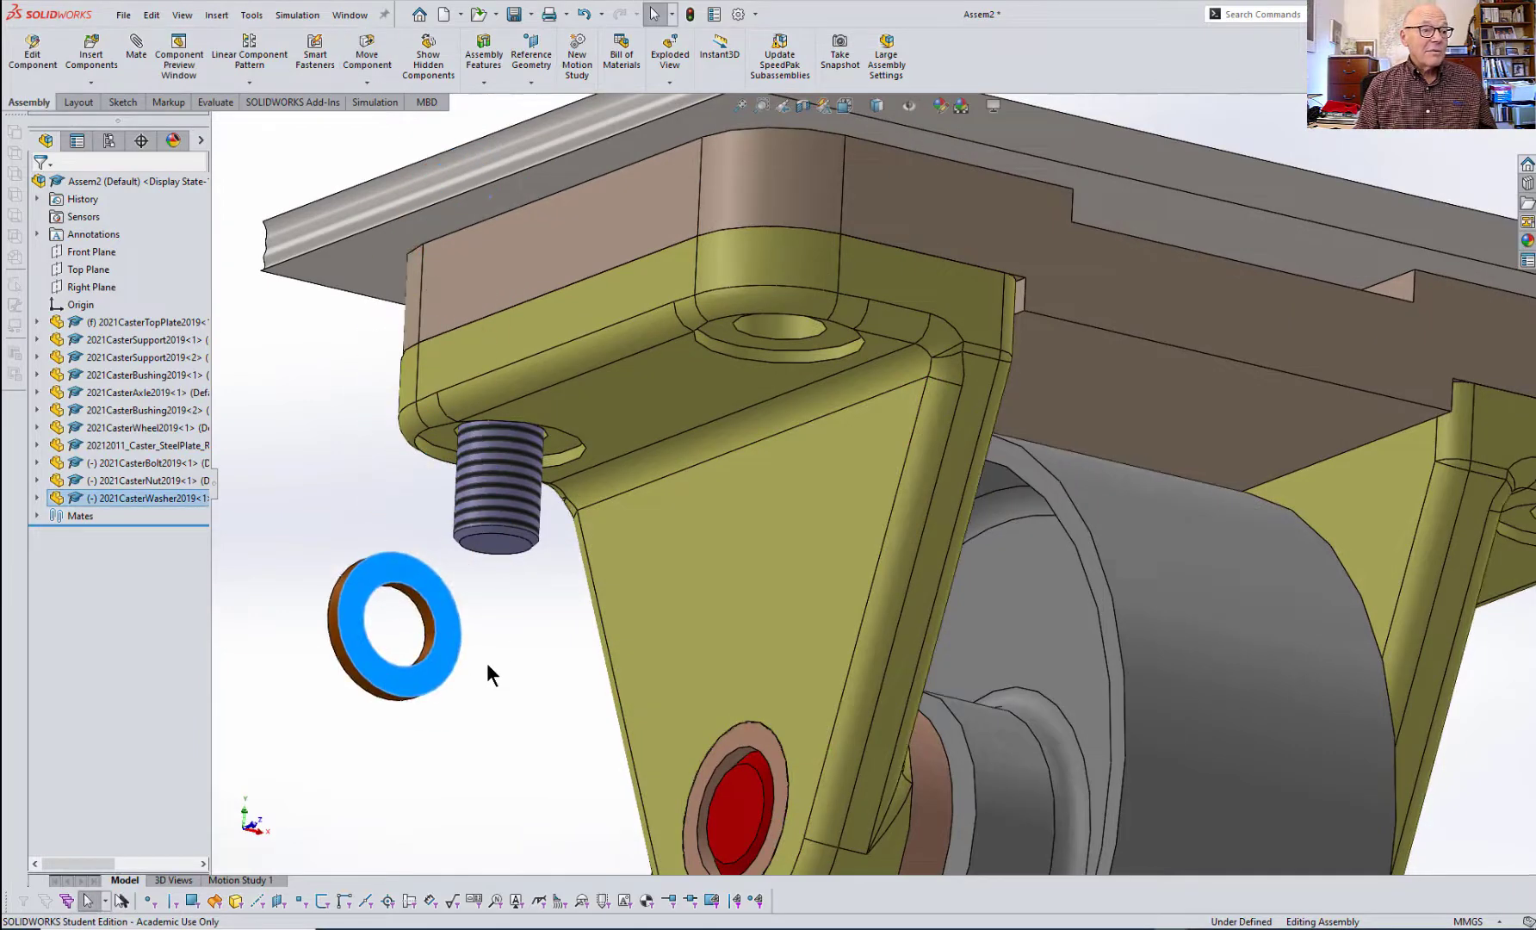
{"action": "left_click", "coordinate": [486, 662]}
{"action": "left_click", "coordinate": [448, 628]}
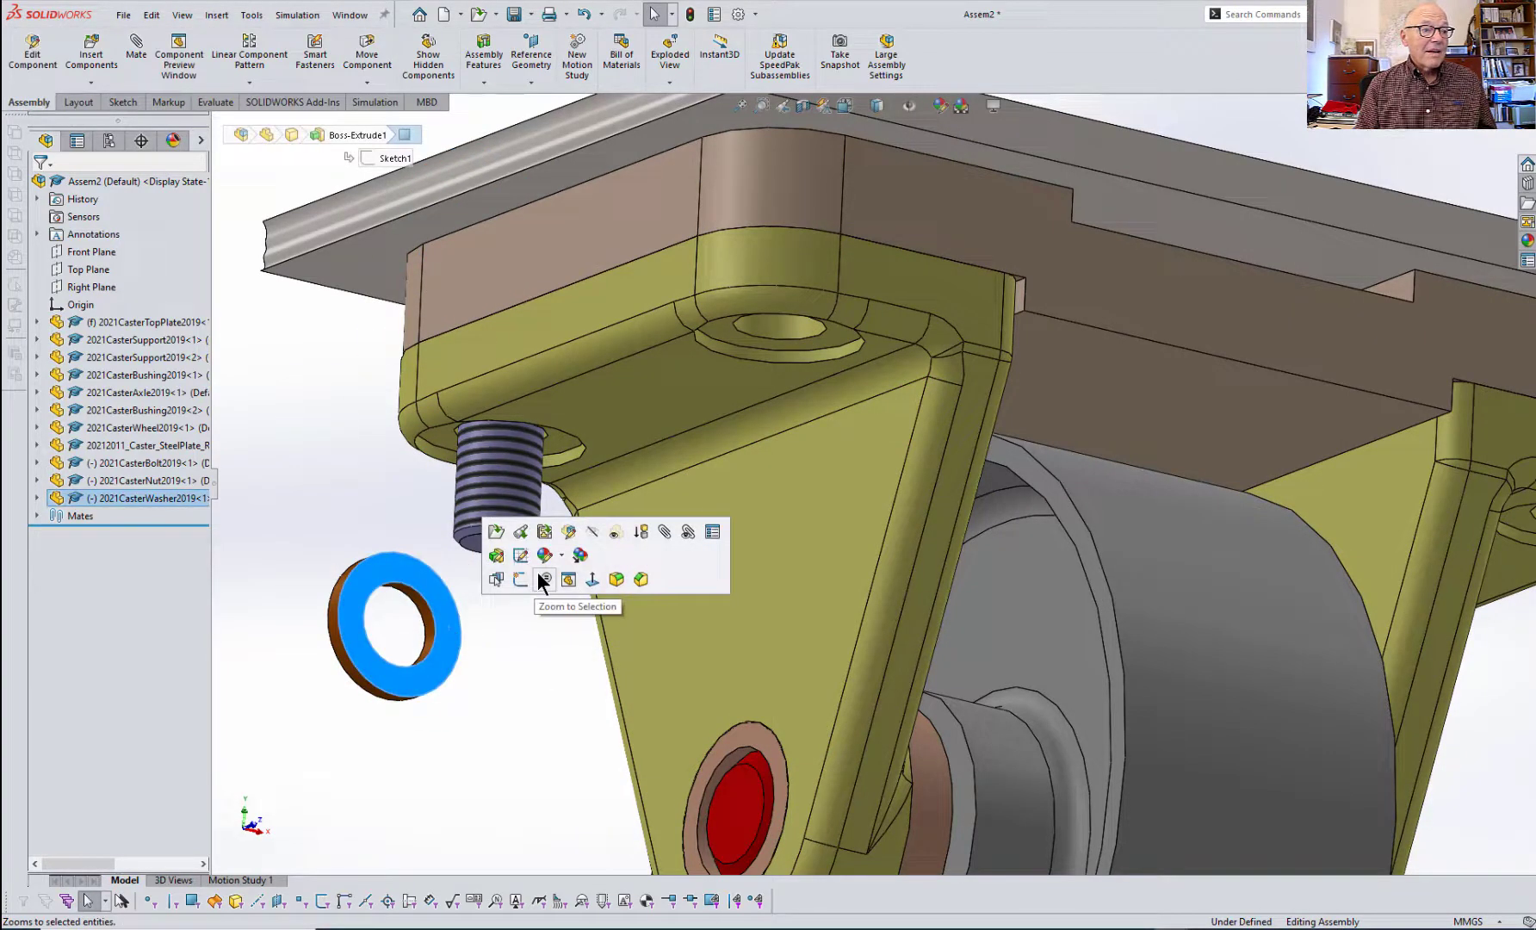
{"action": "left_click", "coordinate": [564, 449], "text": "ctrl"}
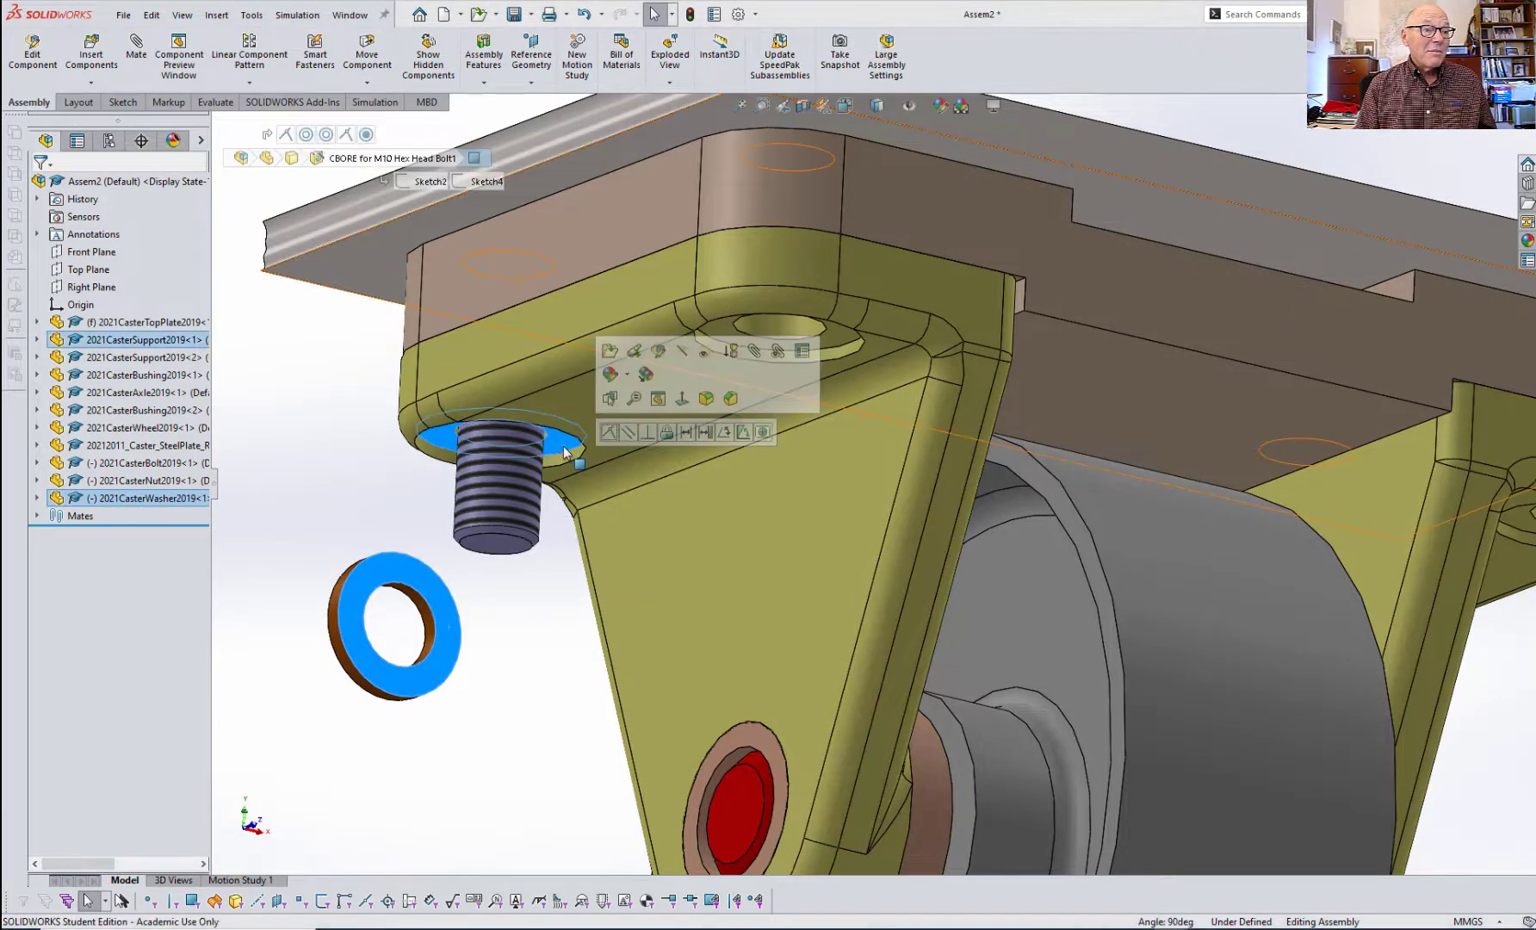
{"action": "left_click", "coordinate": [610, 433]}
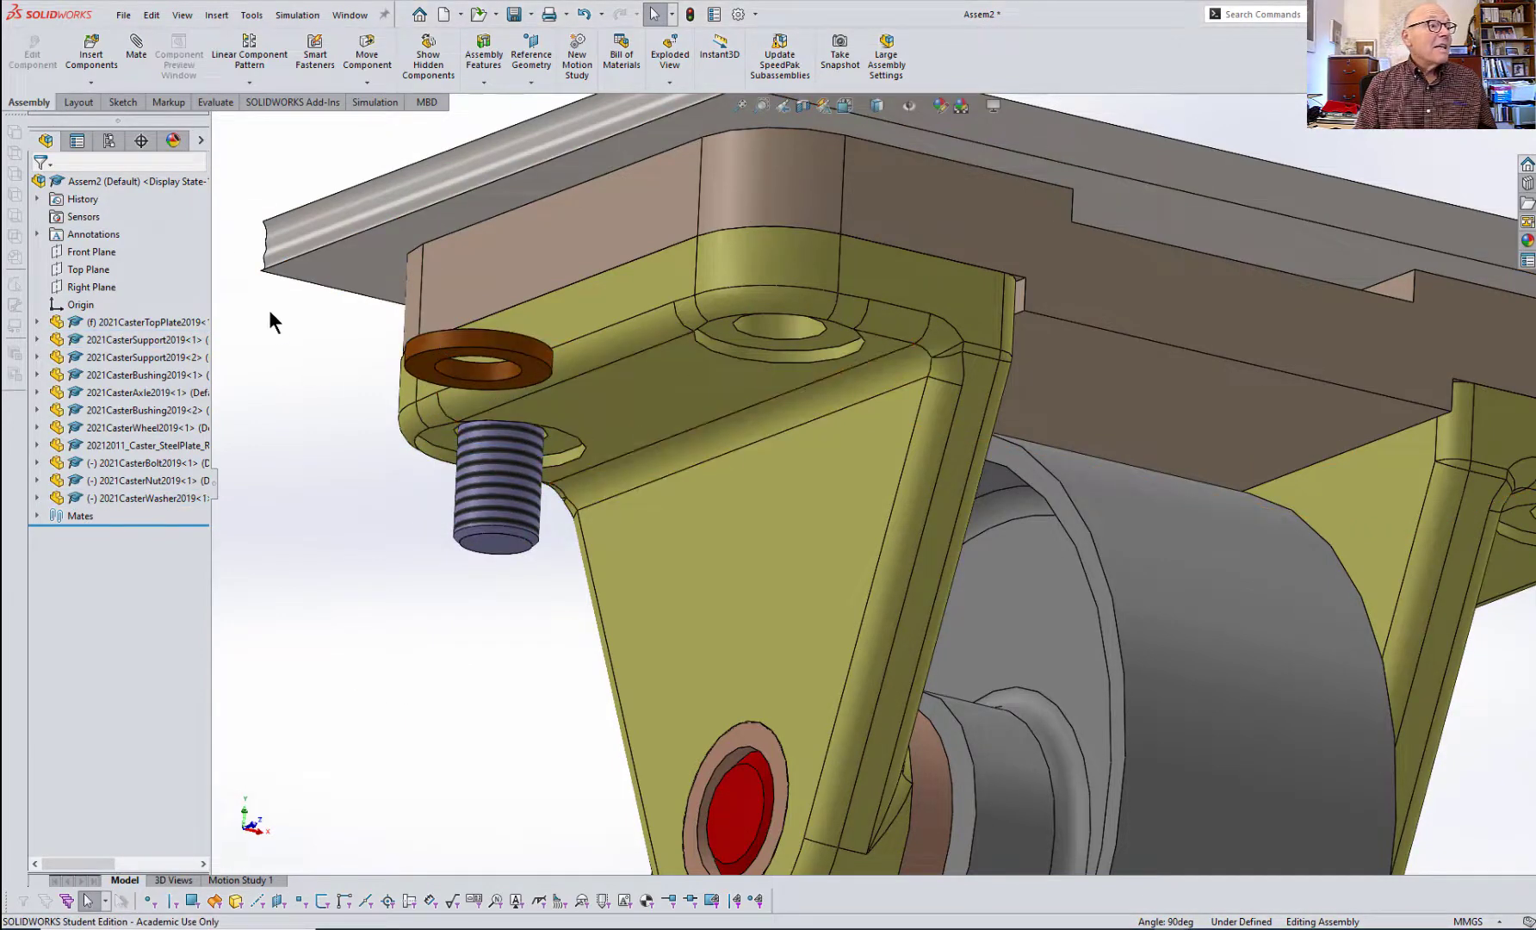
- Mate the washer's bore concentric with the bolt's threaded shank, with Lock rotation turned on
{"action": "left_click", "coordinate": [135, 59]}
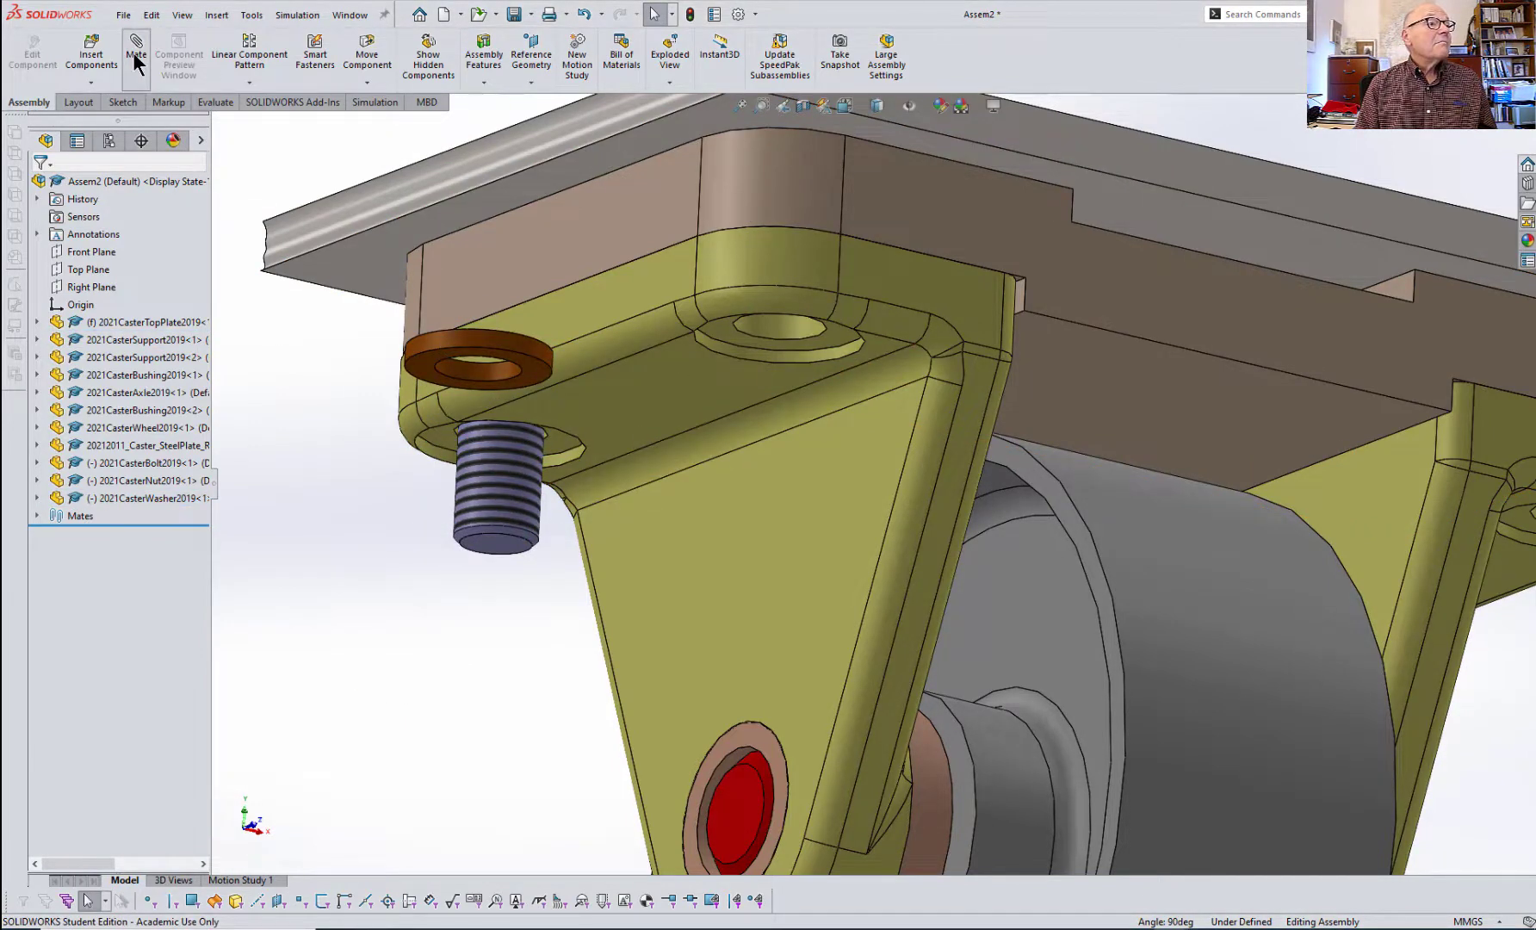
{"action": "scroll", "coordinate": [472, 385], "scroll_direction": "down", "scroll_amount": 3}
{"action": "left_click", "coordinate": [484, 378]}
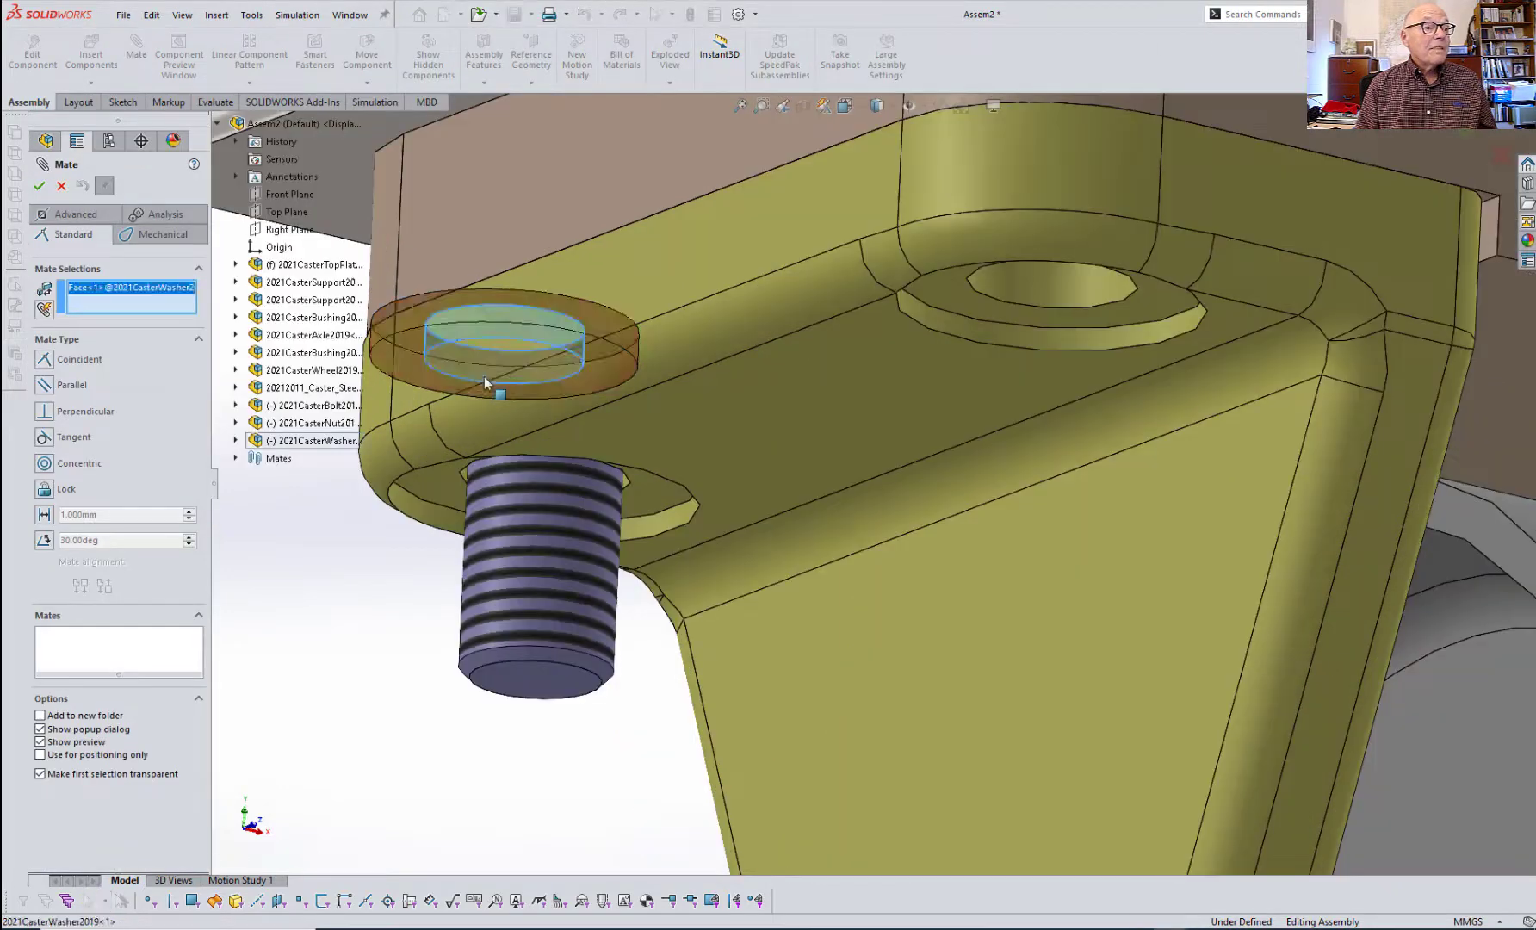
{"action": "left_click", "coordinate": [533, 567]}
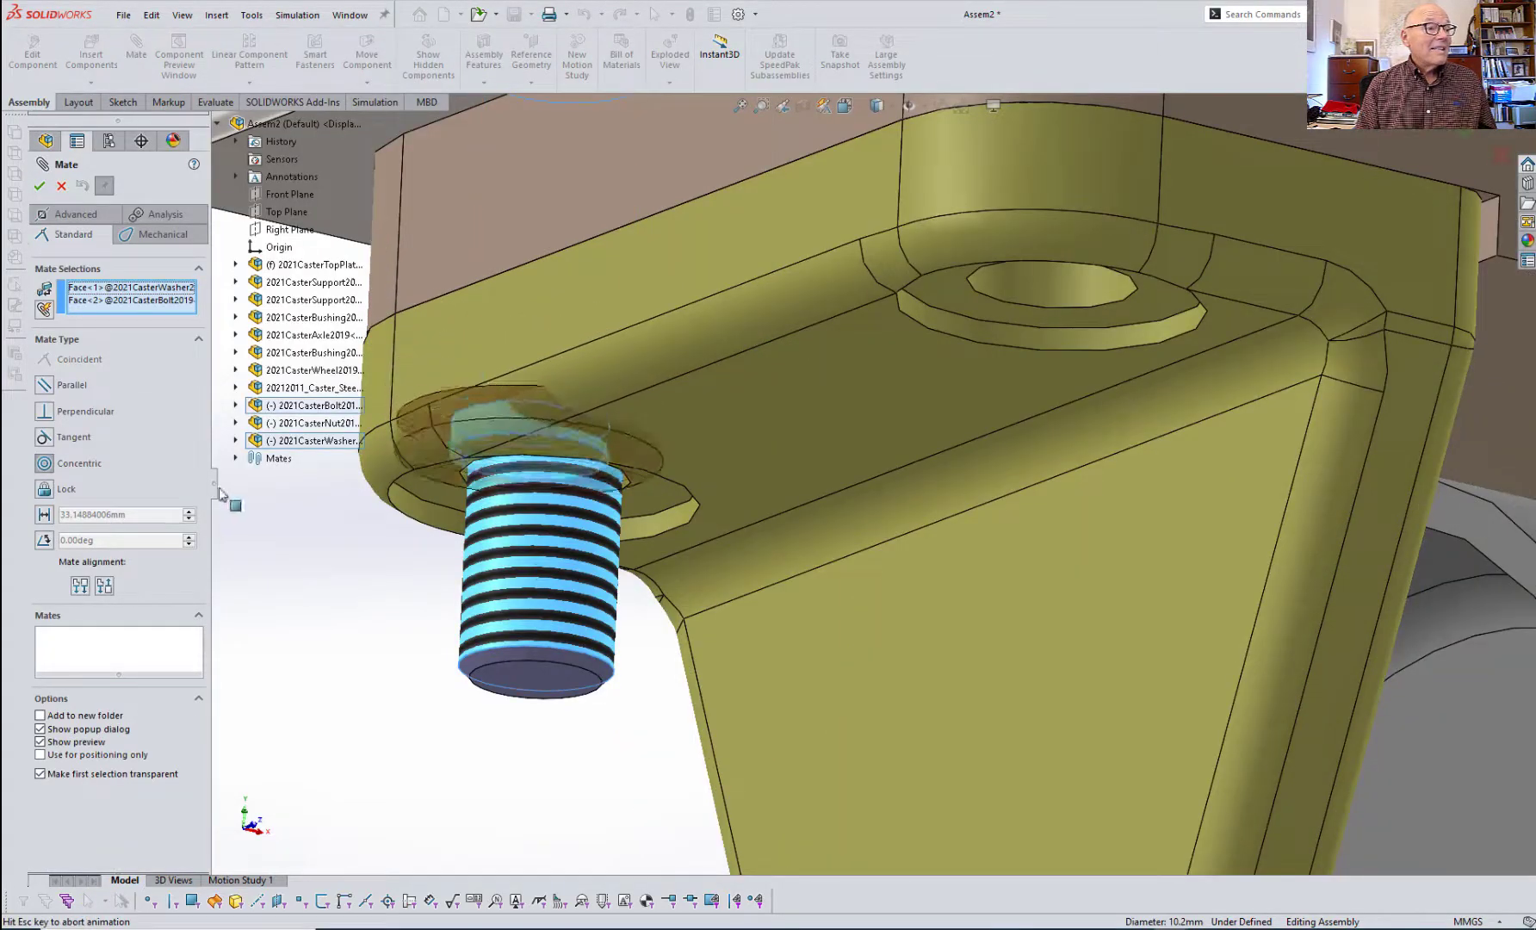
{"action": "left_click", "coordinate": [65, 486]}
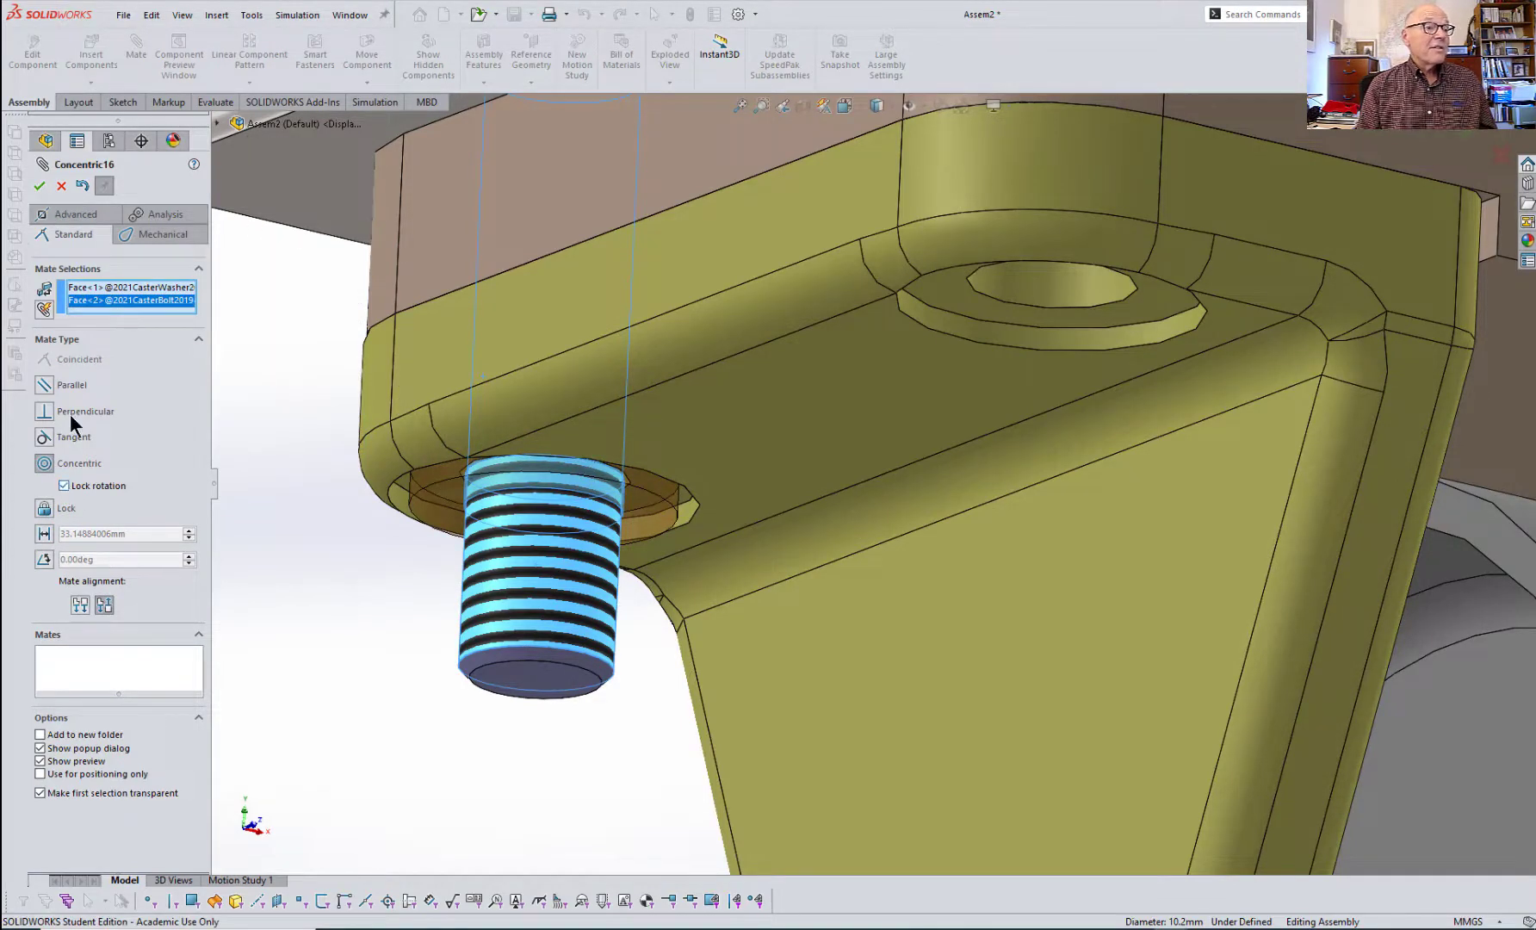
{"action": "left_click", "coordinate": [39, 186]}
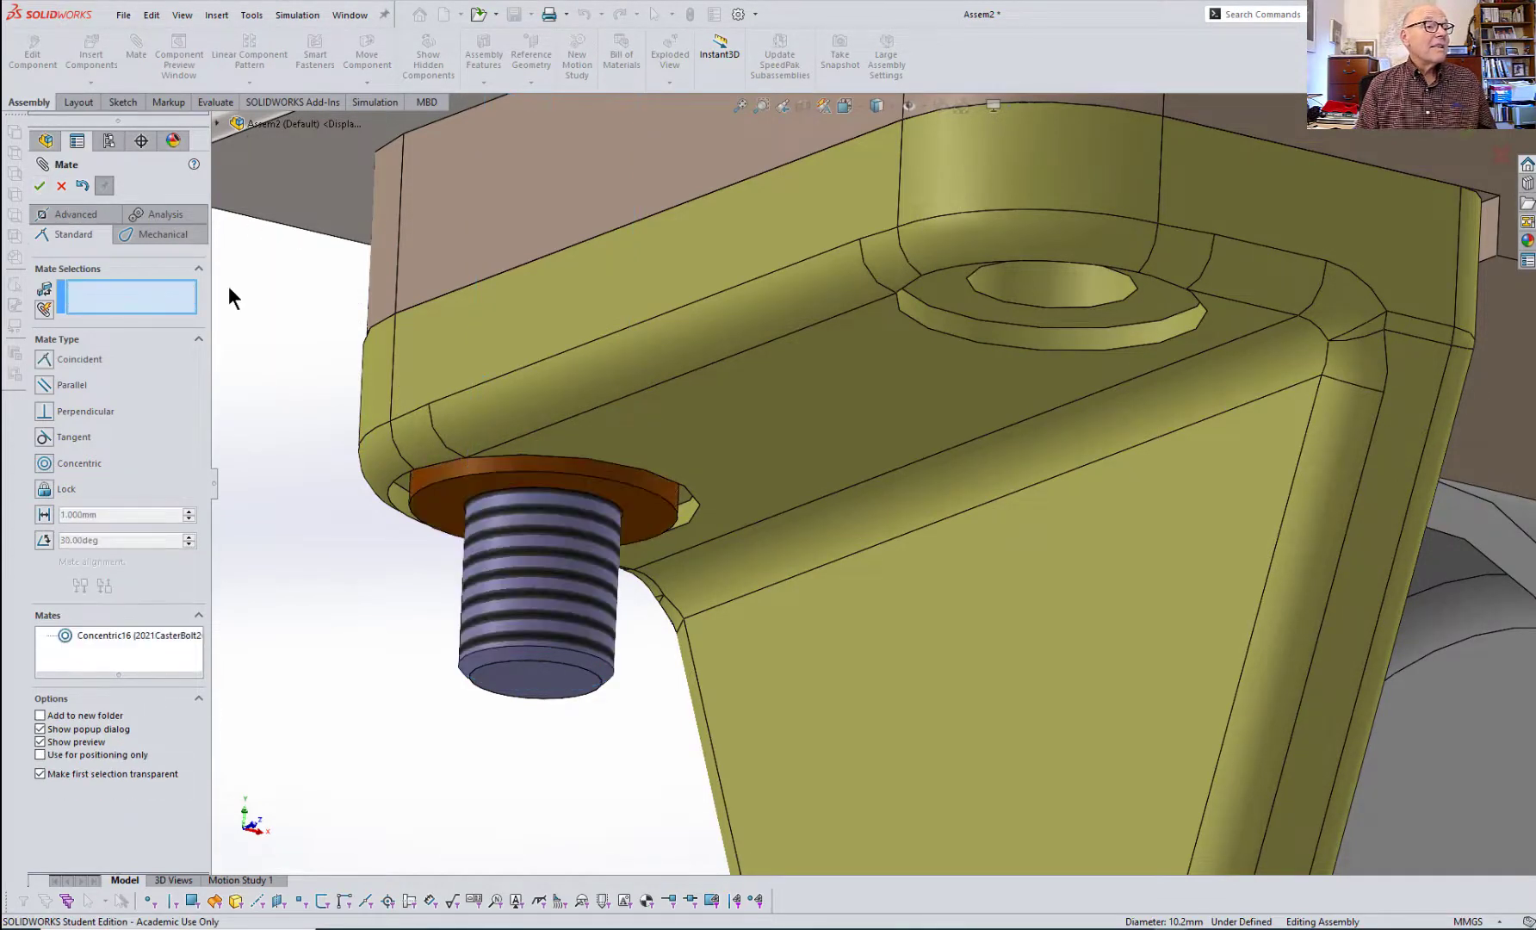
- Mate the nut's threaded hole concentric with the bolt's shank, leaving Lock rotation off
{"action": "left_click", "coordinate": [536, 582]}
{"action": "key", "text": "f"}
{"action": "scroll", "coordinate": [761, 199], "scroll_direction": "down", "scroll_amount": 5}
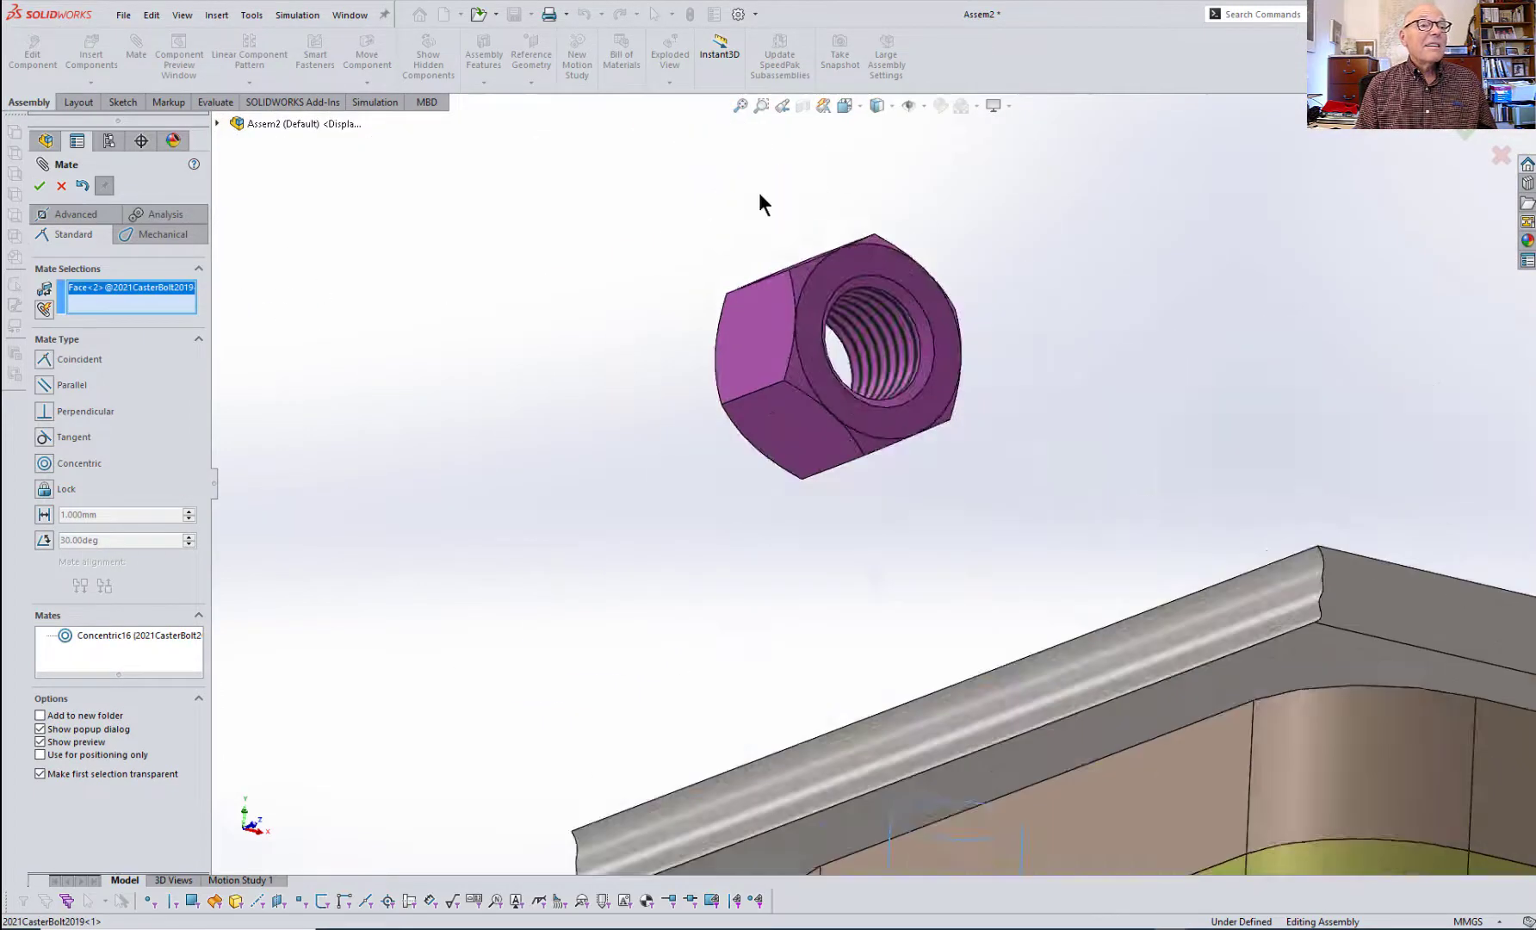
{"action": "left_click", "coordinate": [885, 341]}
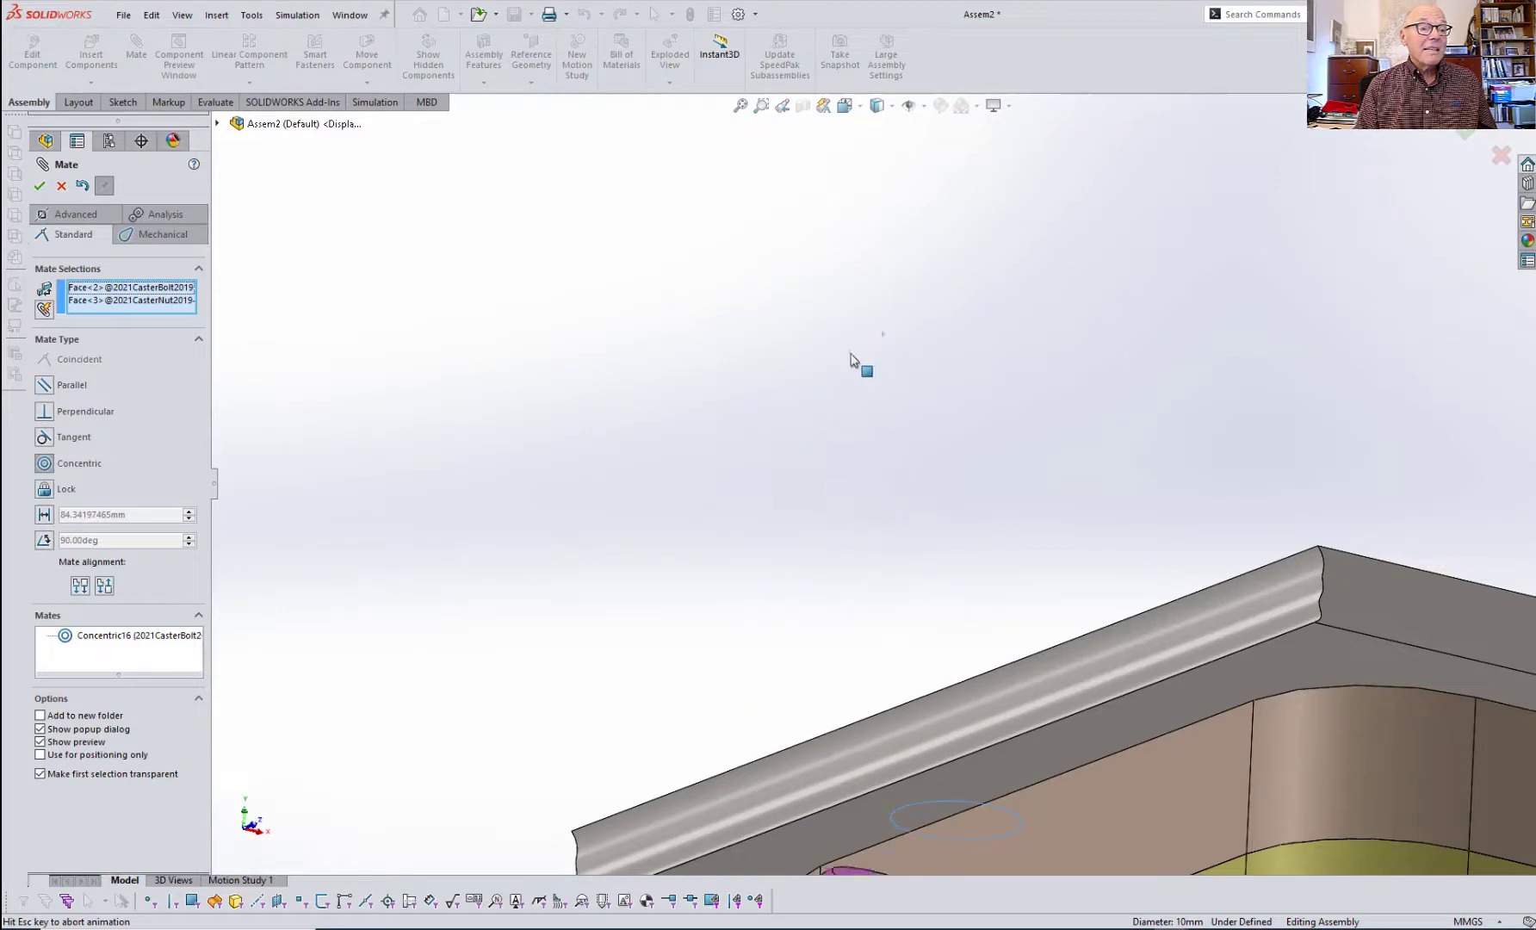
{"action": "scroll", "coordinate": [818, 457], "scroll_direction": "up", "scroll_amount": 3}
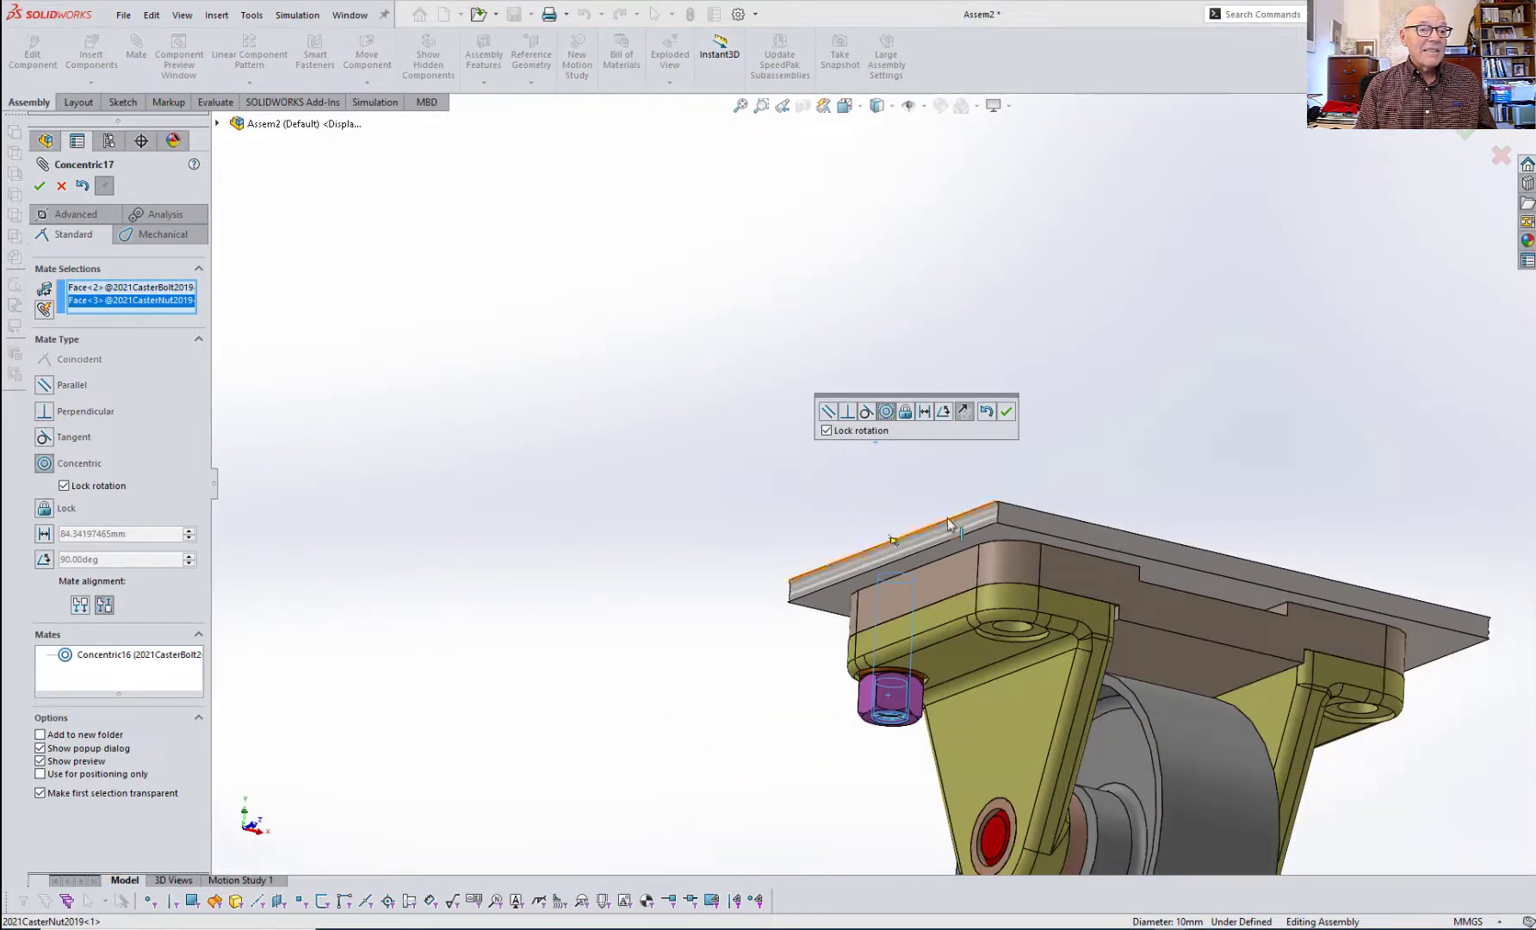
{"action": "scroll", "coordinate": [1076, 469], "scroll_direction": "down", "scroll_amount": 3}
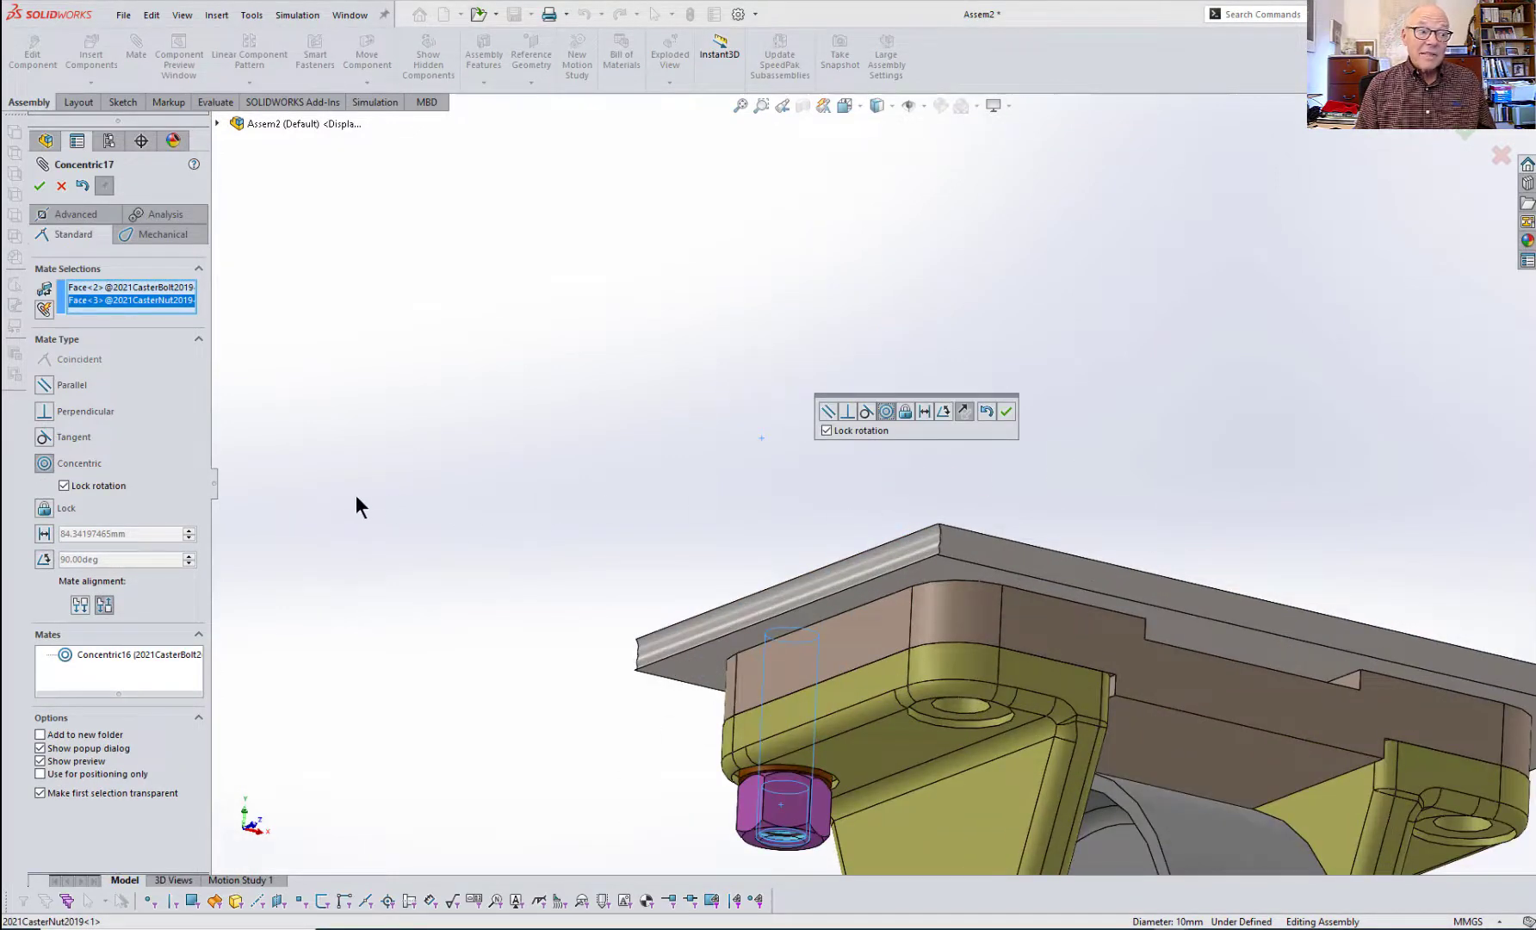
{"action": "left_click", "coordinate": [64, 486]}
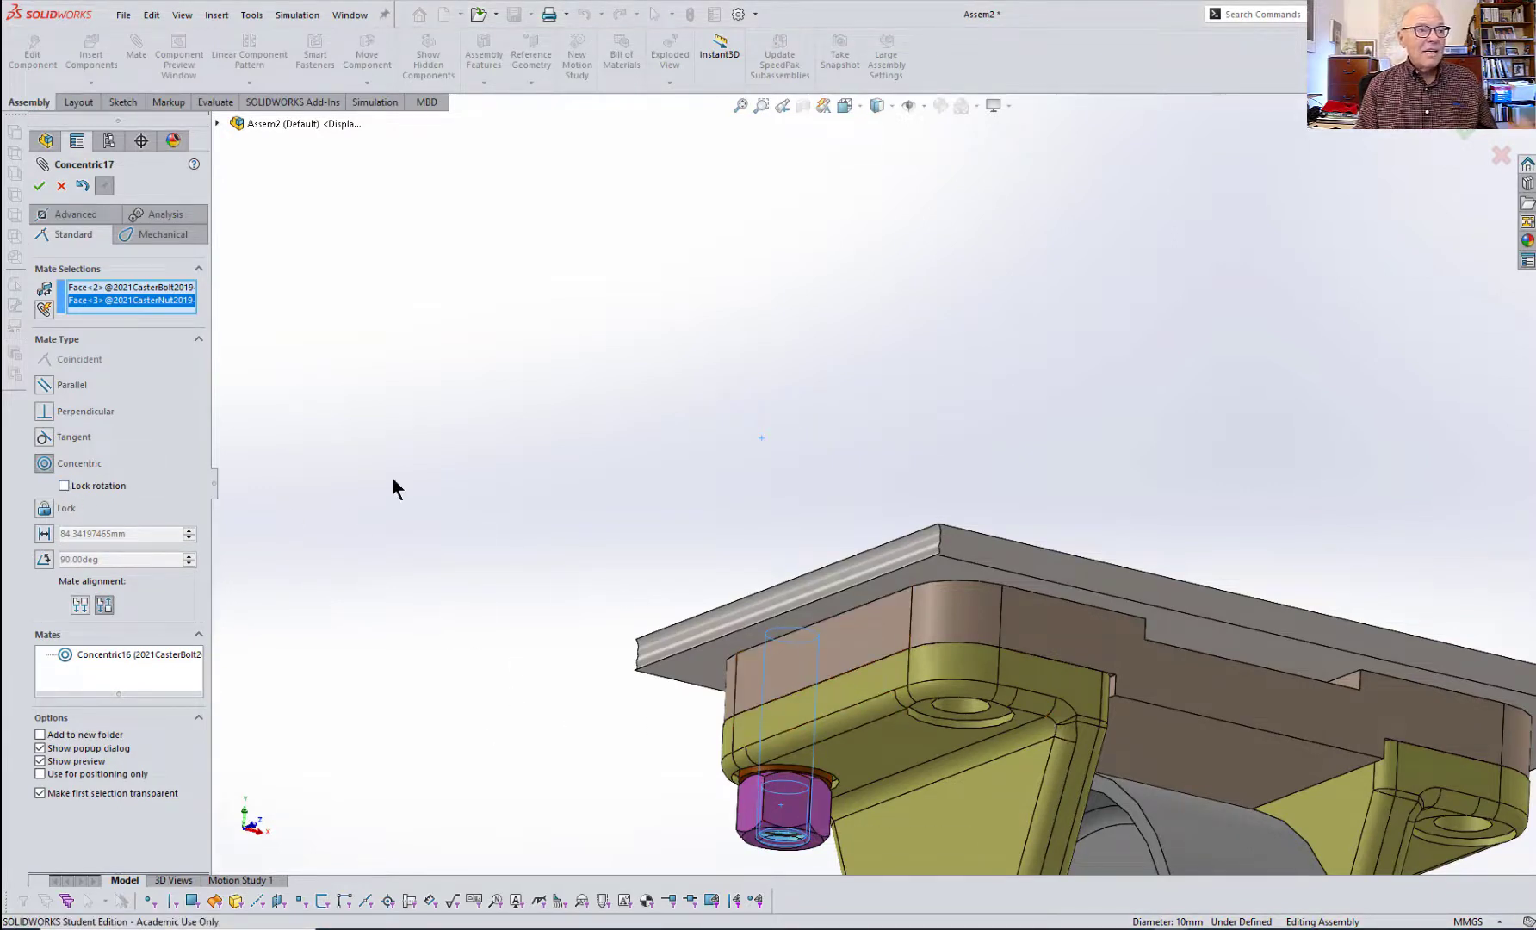
{"action": "left_click", "coordinate": [39, 186]}
- Slide the nut down clear of the bolt's end and mate its upper face coincident with the washer's underside
{"action": "left_click_drag", "start_coordinate": [787, 785], "coordinate": [785, 828]}
{"action": "key", "text": "Down"}
{"action": "key", "text": "Down"}
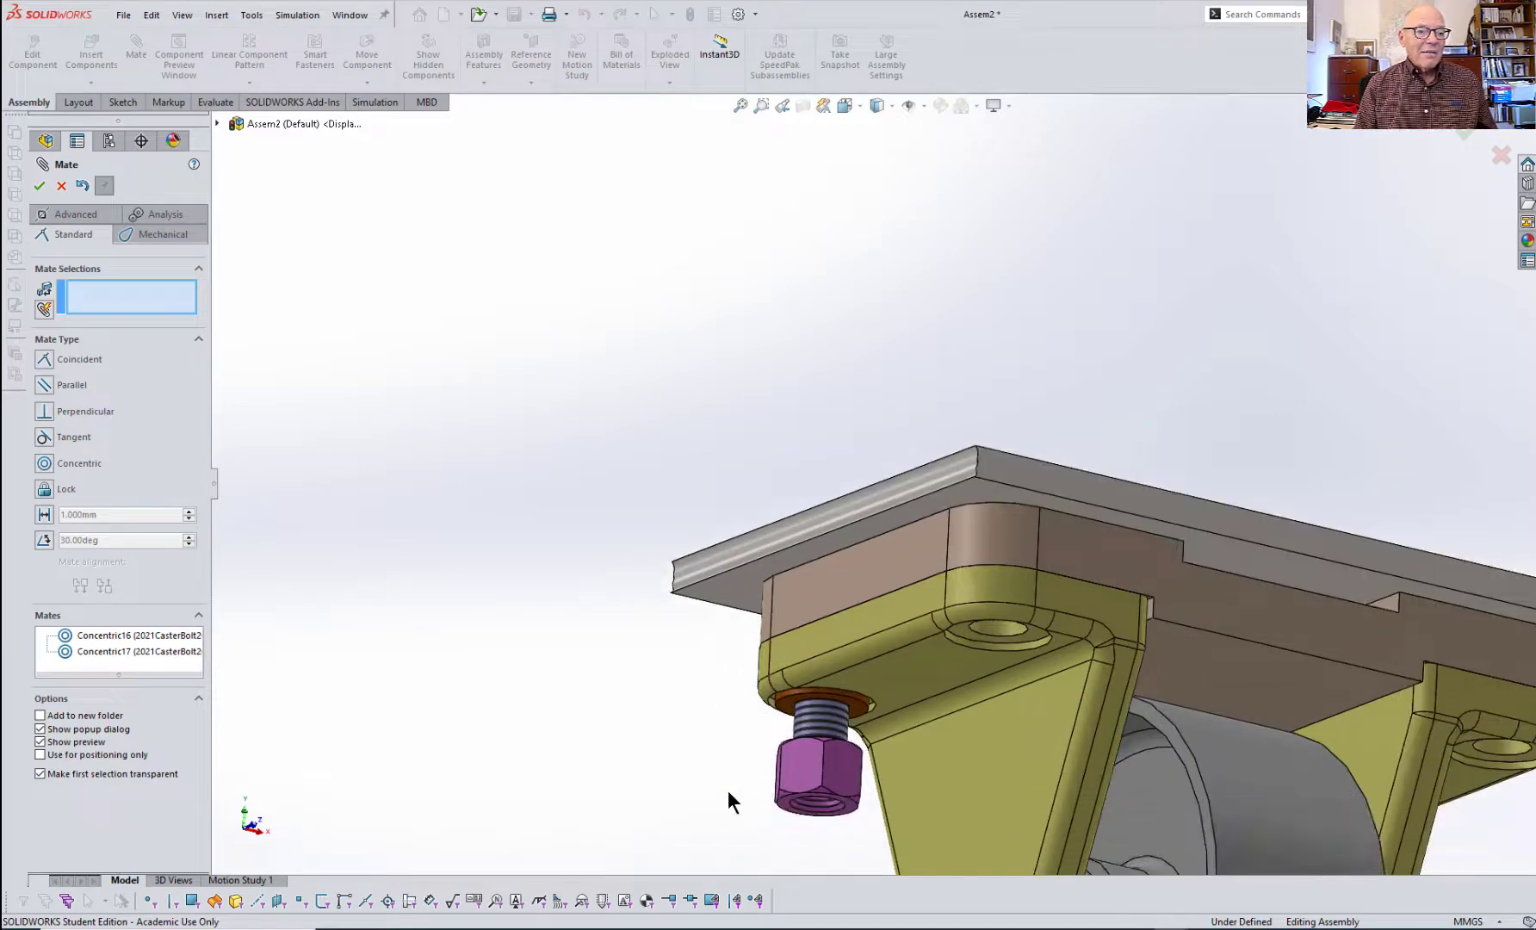
{"action": "scroll", "coordinate": [842, 779], "scroll_direction": "down", "scroll_amount": 5}
{"action": "mouse_move", "coordinate": [1032, 628]}
{"action": "middle_mouse_down"}
{"action": "mouse_move", "coordinate": [1012, 641]}
{"action": "mouse_move", "coordinate": [1037, 644]}
{"action": "middle_mouse_up"}
{"action": "left_click_drag", "start_coordinate": [859, 647], "coordinate": [797, 780]}
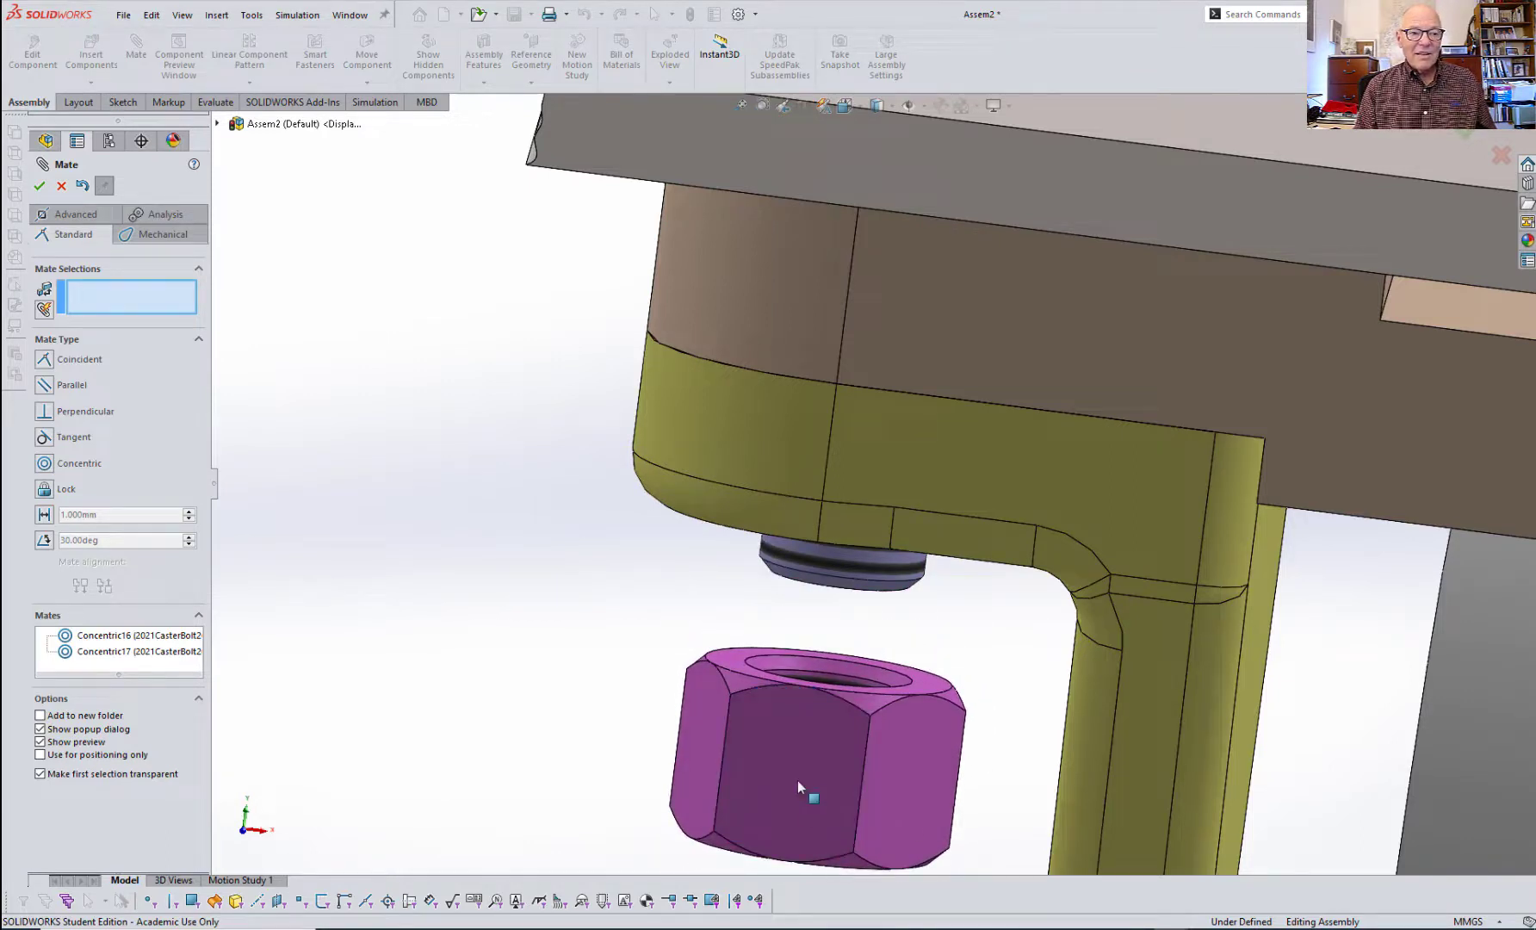
{"action": "left_click", "coordinate": [728, 661]}
{"action": "middle_click_drag", "start_coordinate": [967, 631], "coordinate": [802, 619]}
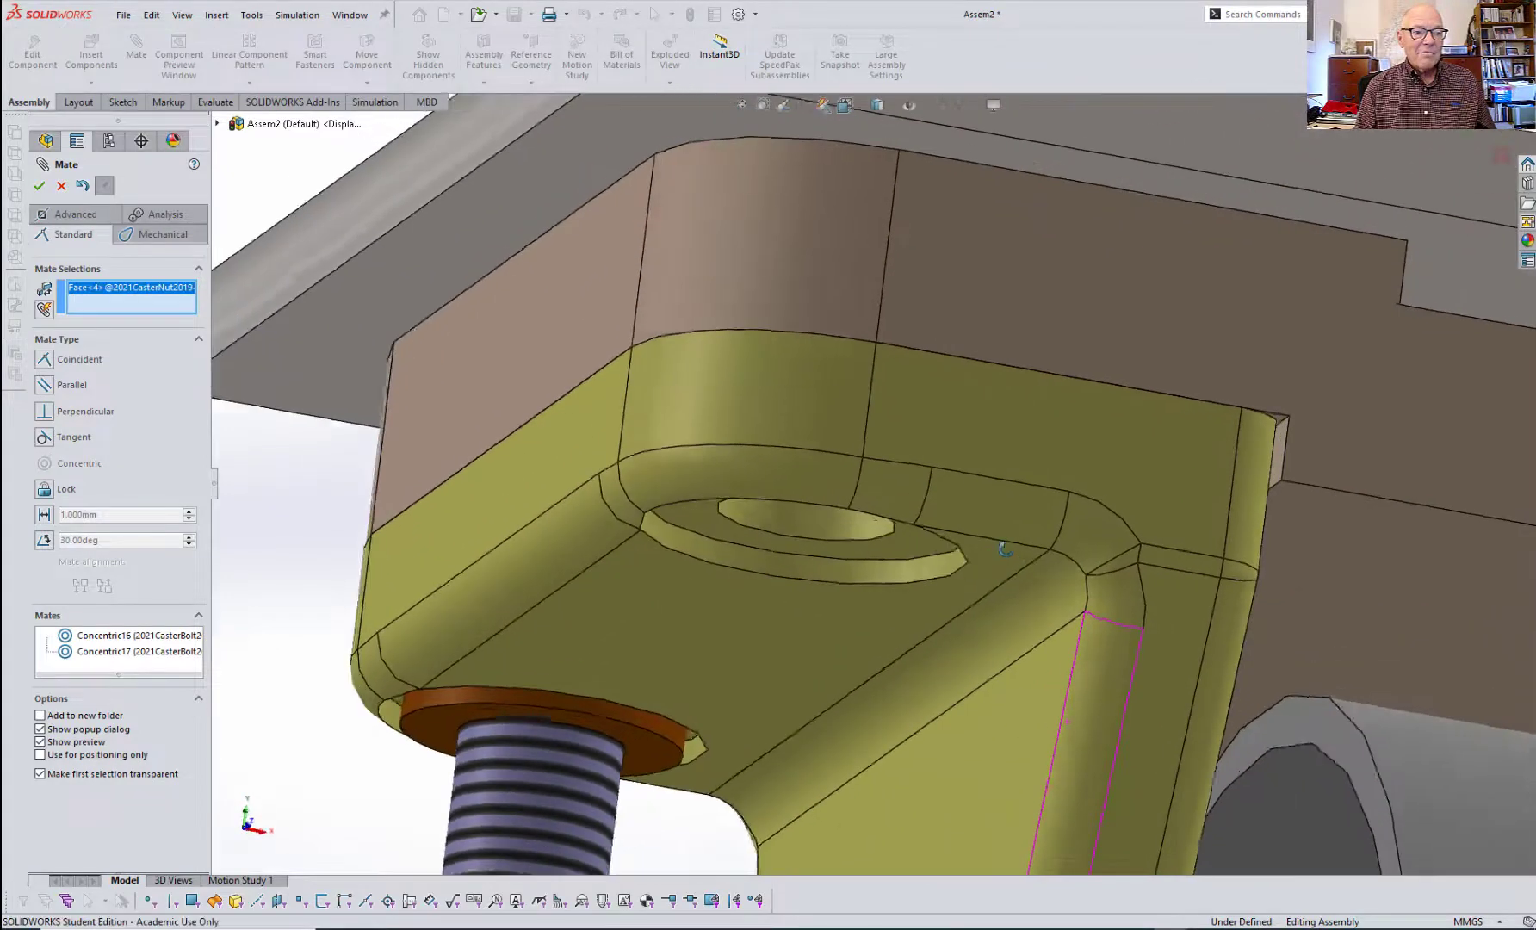
{"action": "left_click", "coordinate": [627, 779]}
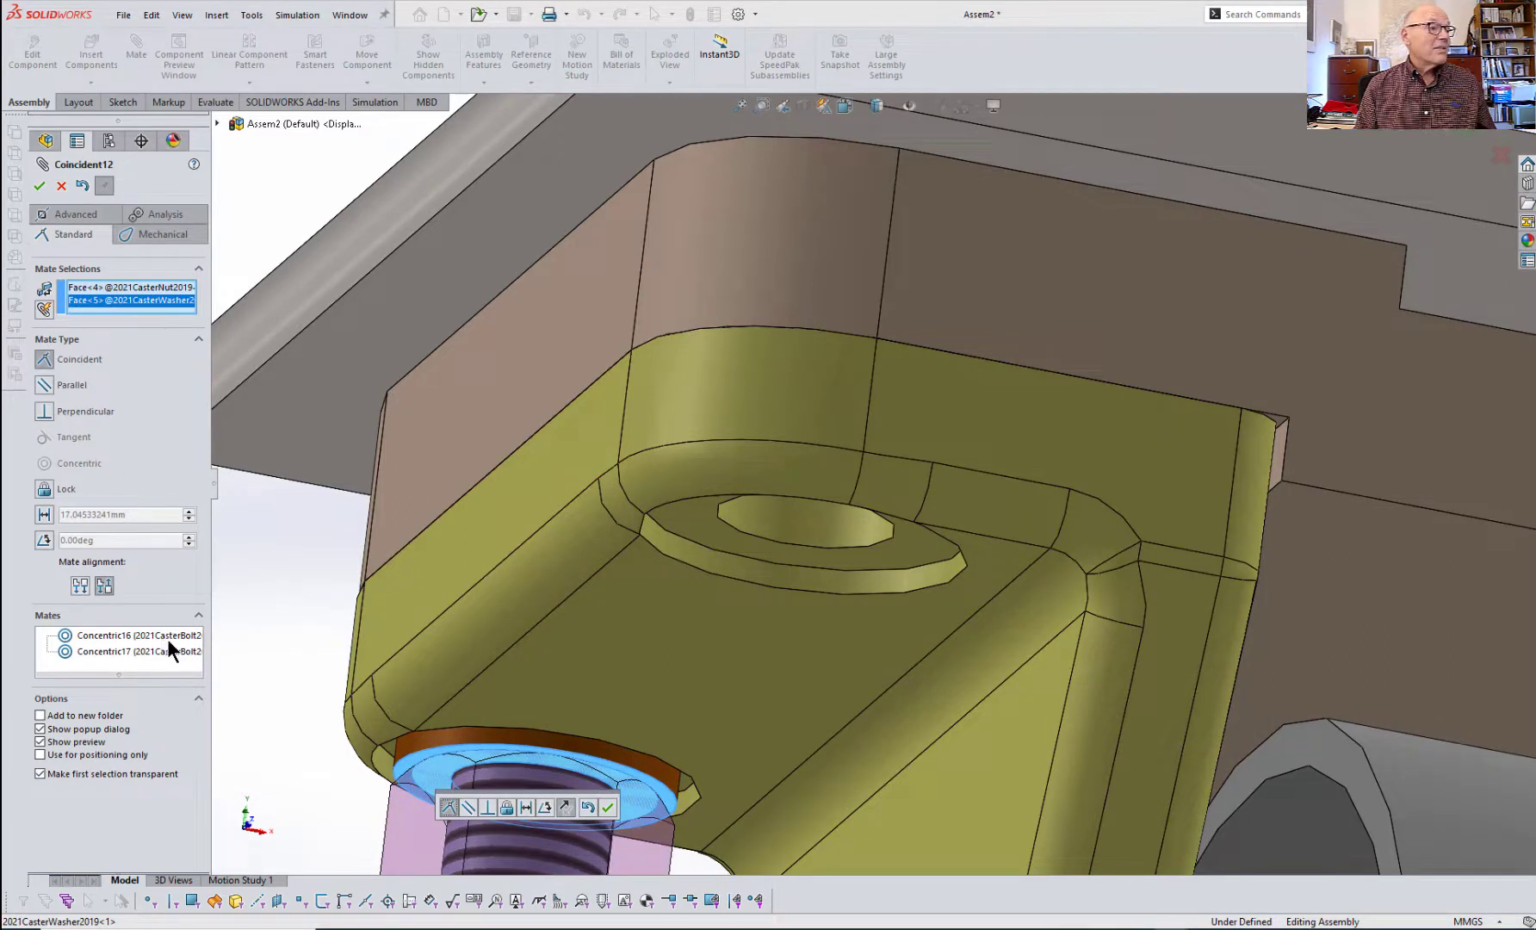
{"action": "left_click", "coordinate": [608, 805]}
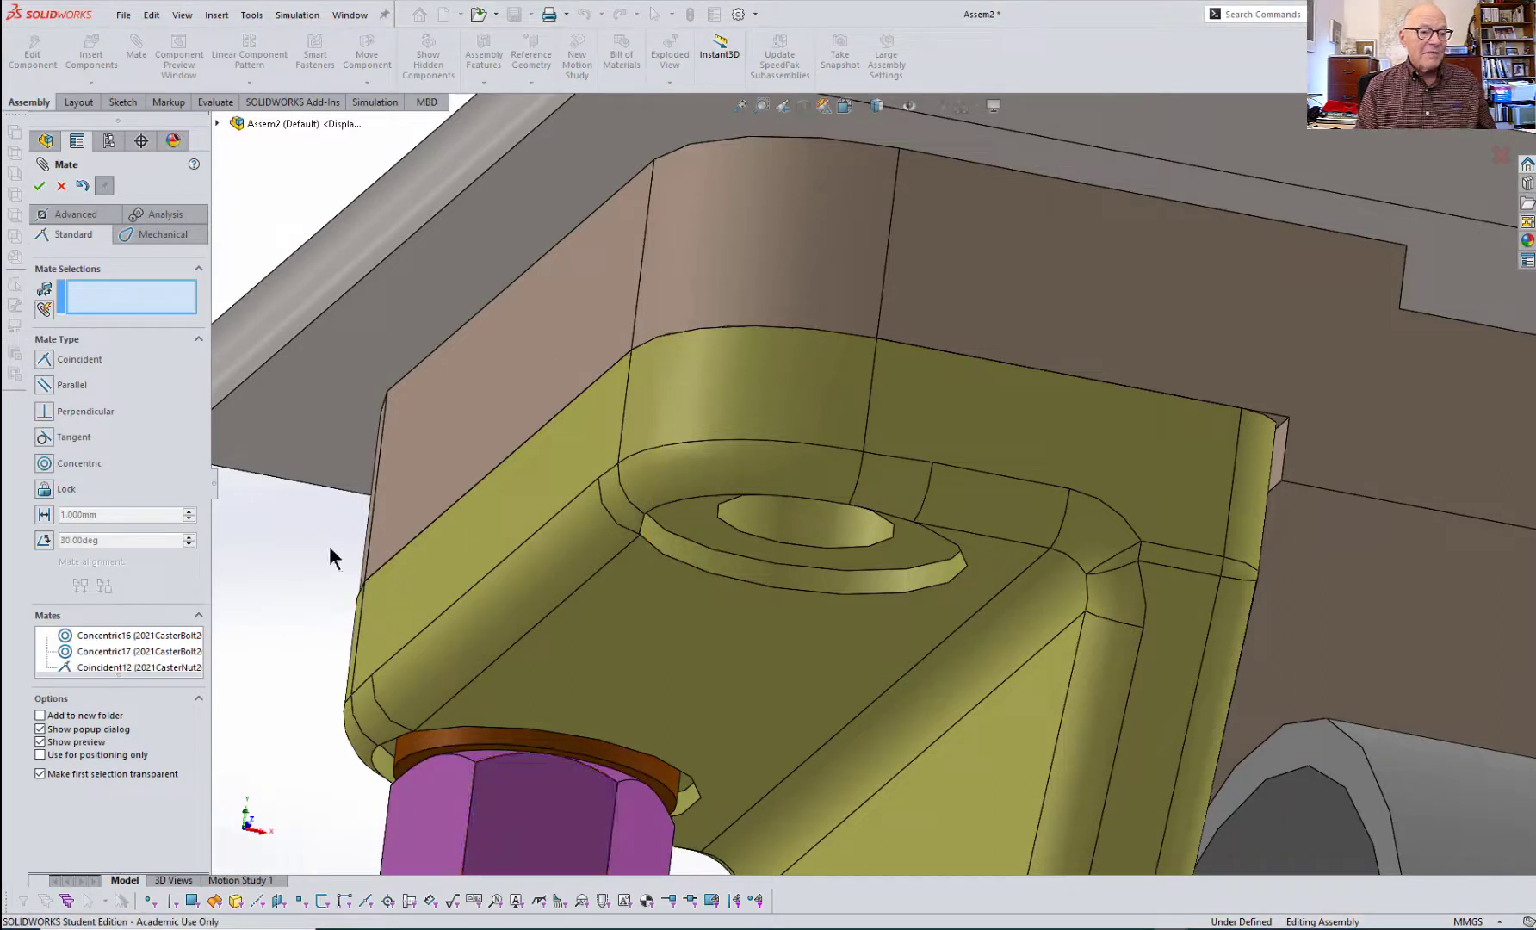
{"action": "left_click", "coordinate": [40, 186]}
- Examine from the front how the flats of the nut and the bolt's head are oriented relative to the plate
{"action": "scroll", "coordinate": [503, 395], "scroll_direction": "up", "scroll_amount": 5}
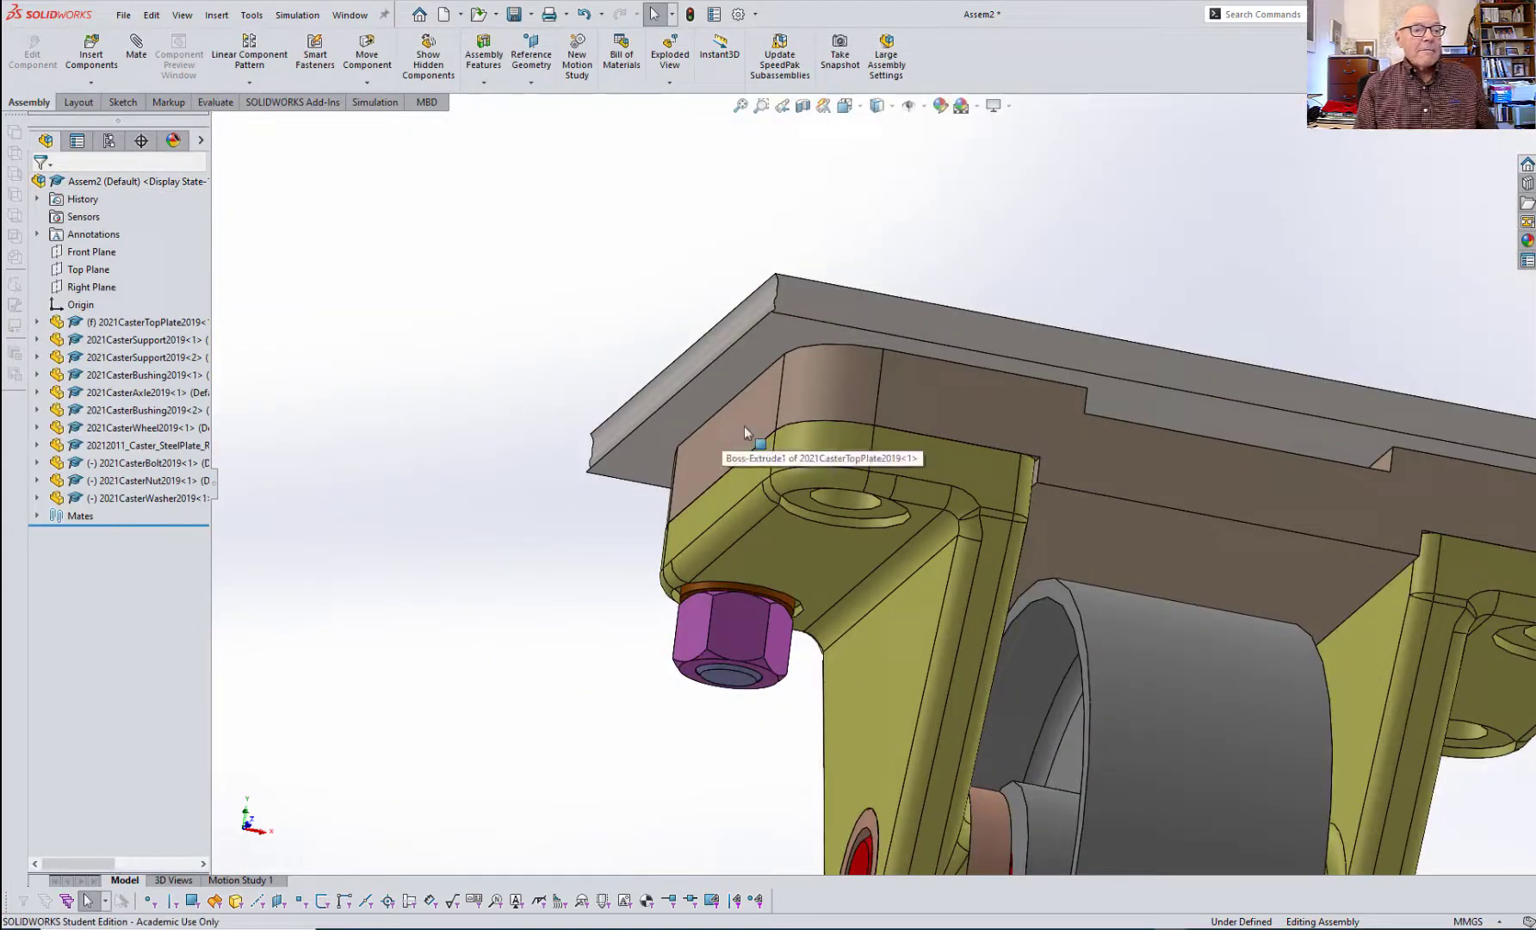
{"action": "key", "text": "space"}
{"action": "left_click", "coordinate": [785, 511]}
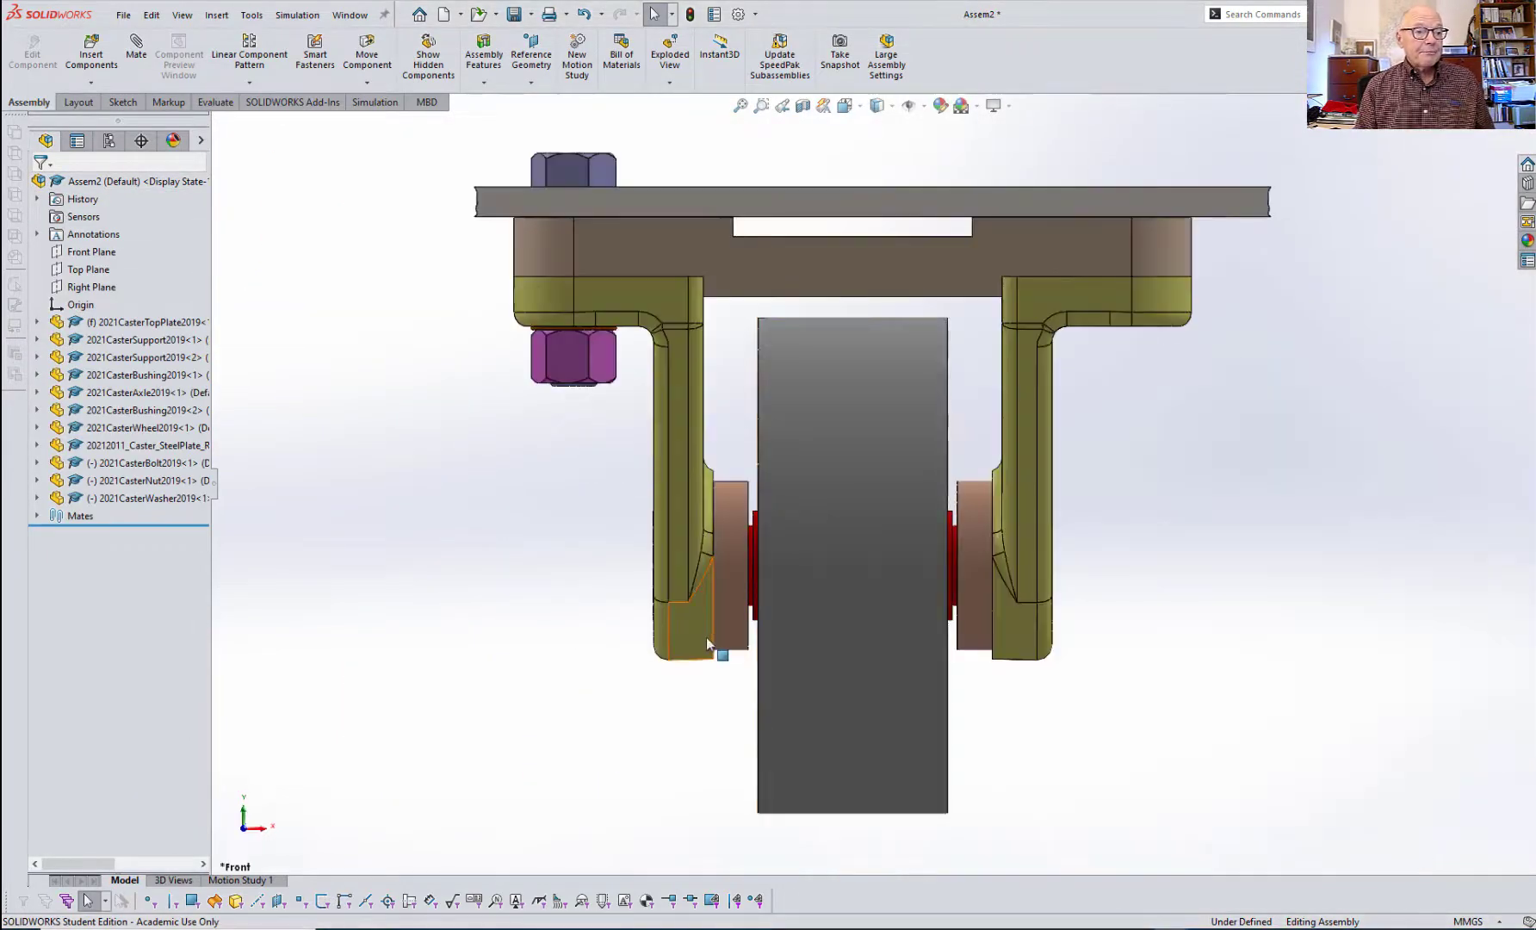
{"action": "scroll", "coordinate": [671, 378], "scroll_direction": "down", "scroll_amount": 3}
{"action": "left_click", "coordinate": [493, 379]}
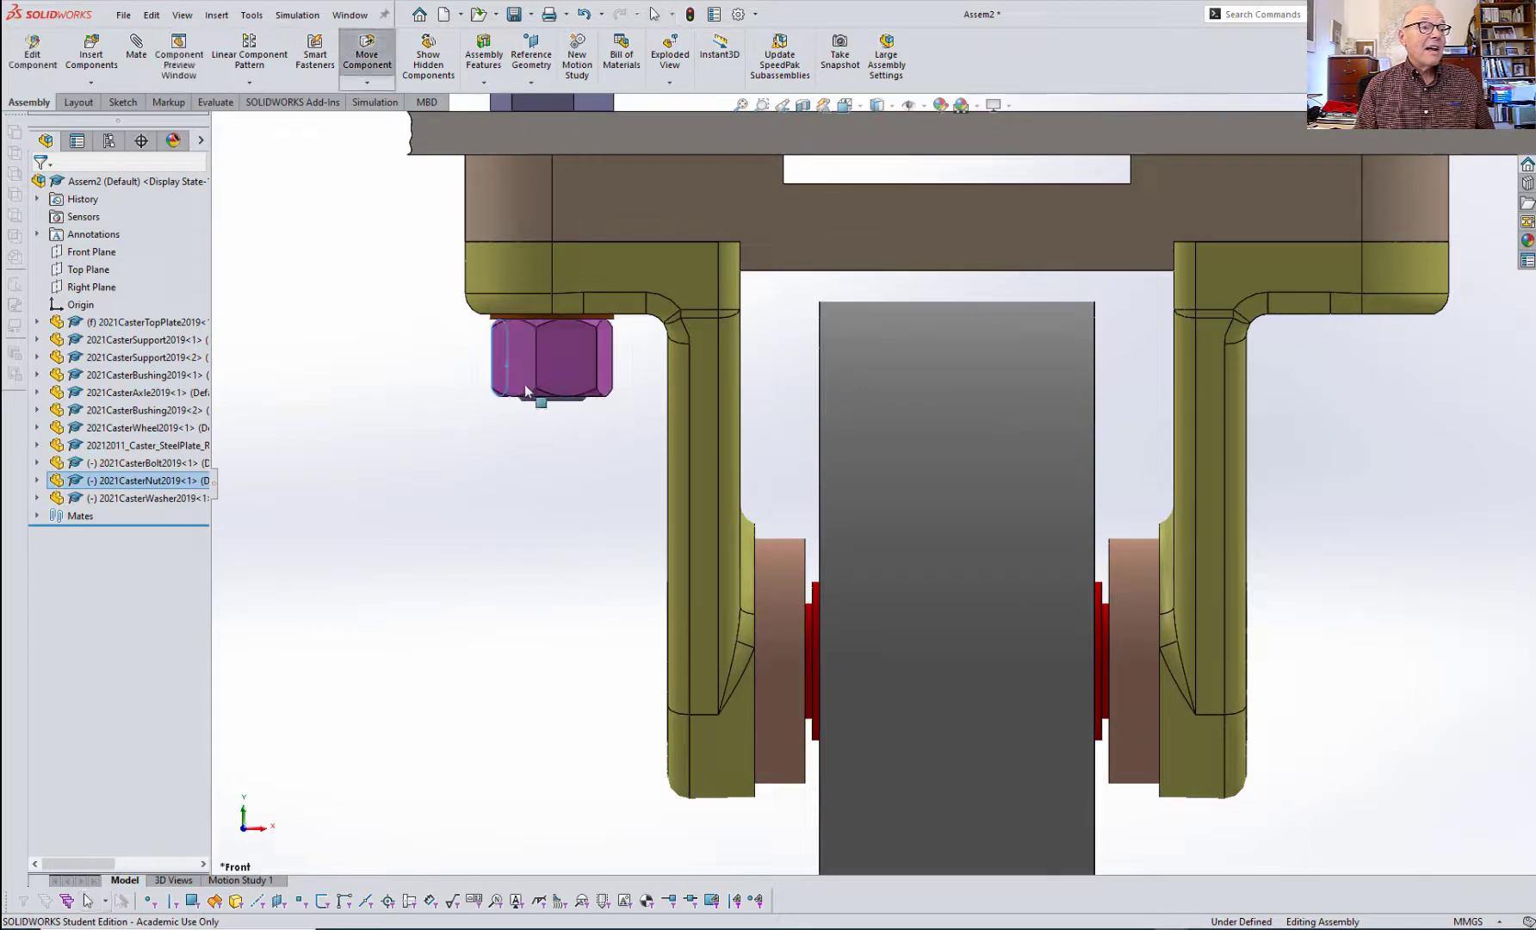
{"action": "scroll", "coordinate": [542, 476], "scroll_direction": "up", "scroll_amount": 5}
{"action": "scroll", "coordinate": [635, 193], "scroll_direction": "down", "scroll_amount": 2}
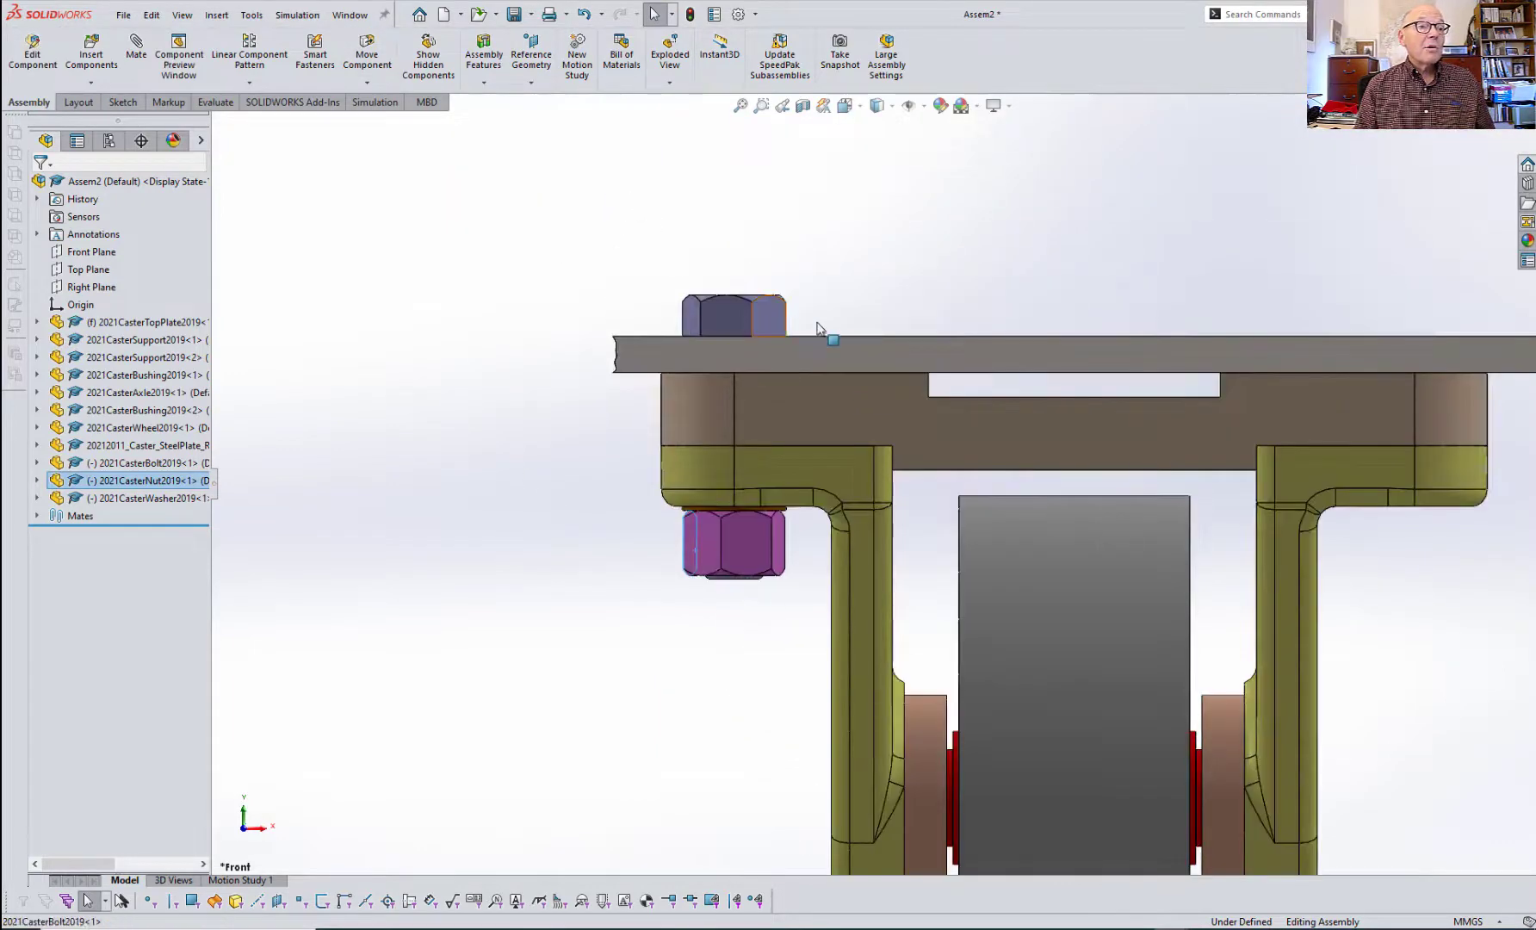
{"action": "left_click", "coordinate": [780, 329]}
{"action": "left_click", "coordinate": [453, 395]}
- In multiple mate mode, make one flat each of the bolt's head and the nut parallel to the top plate's front face
{"action": "middle_click_drag", "start_coordinate": [453, 395], "coordinate": [488, 431]}
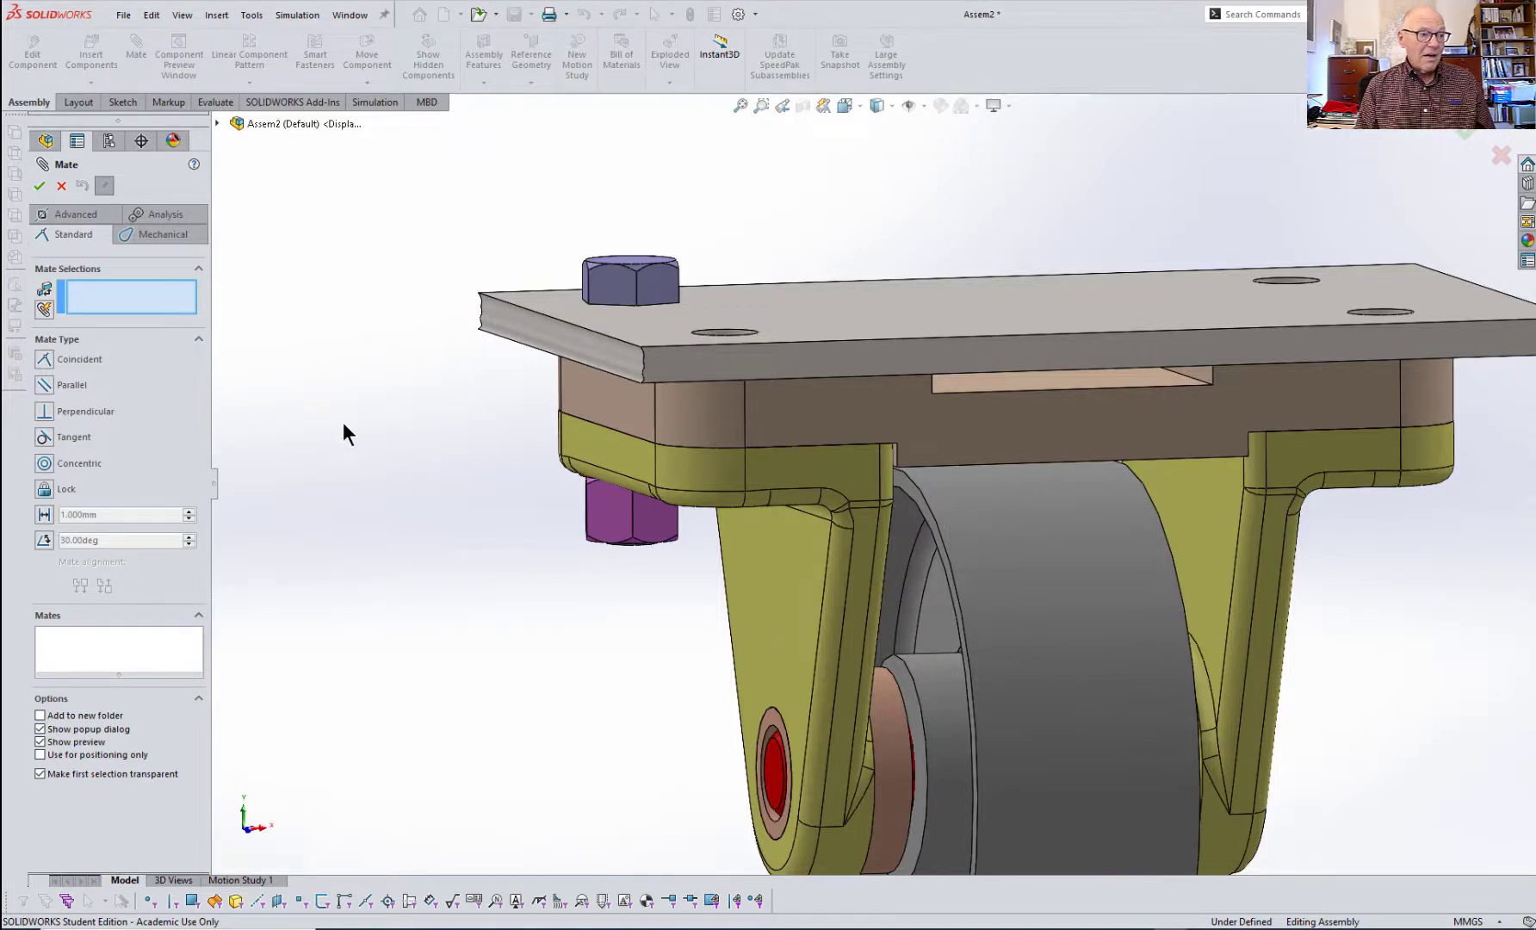
{"action": "left_click", "coordinate": [45, 309]}
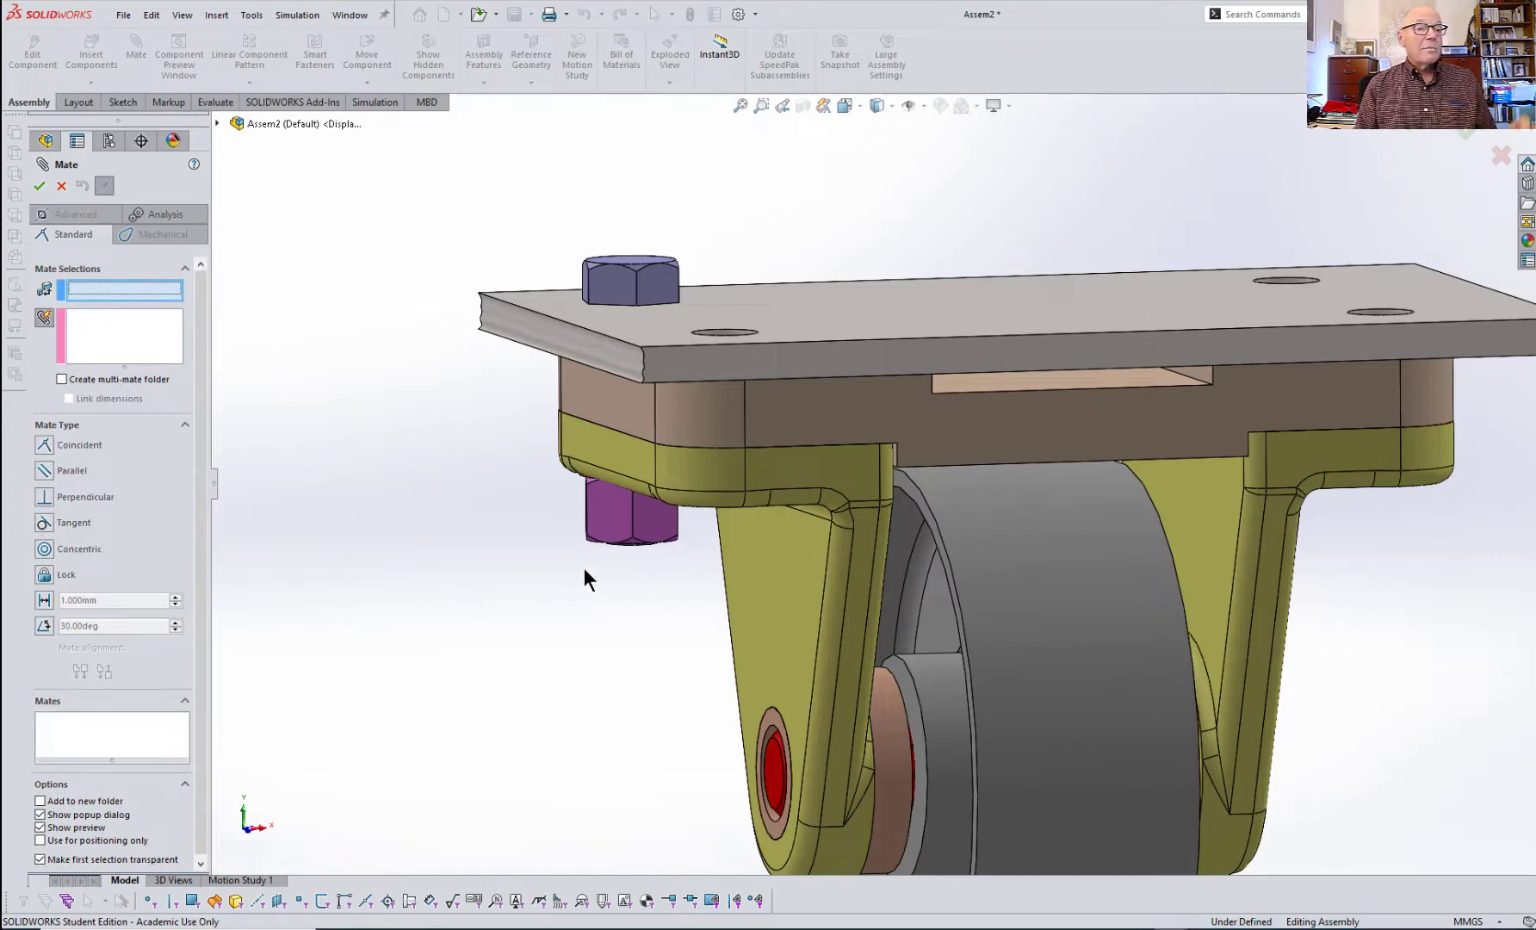
{"action": "left_click", "coordinate": [852, 411]}
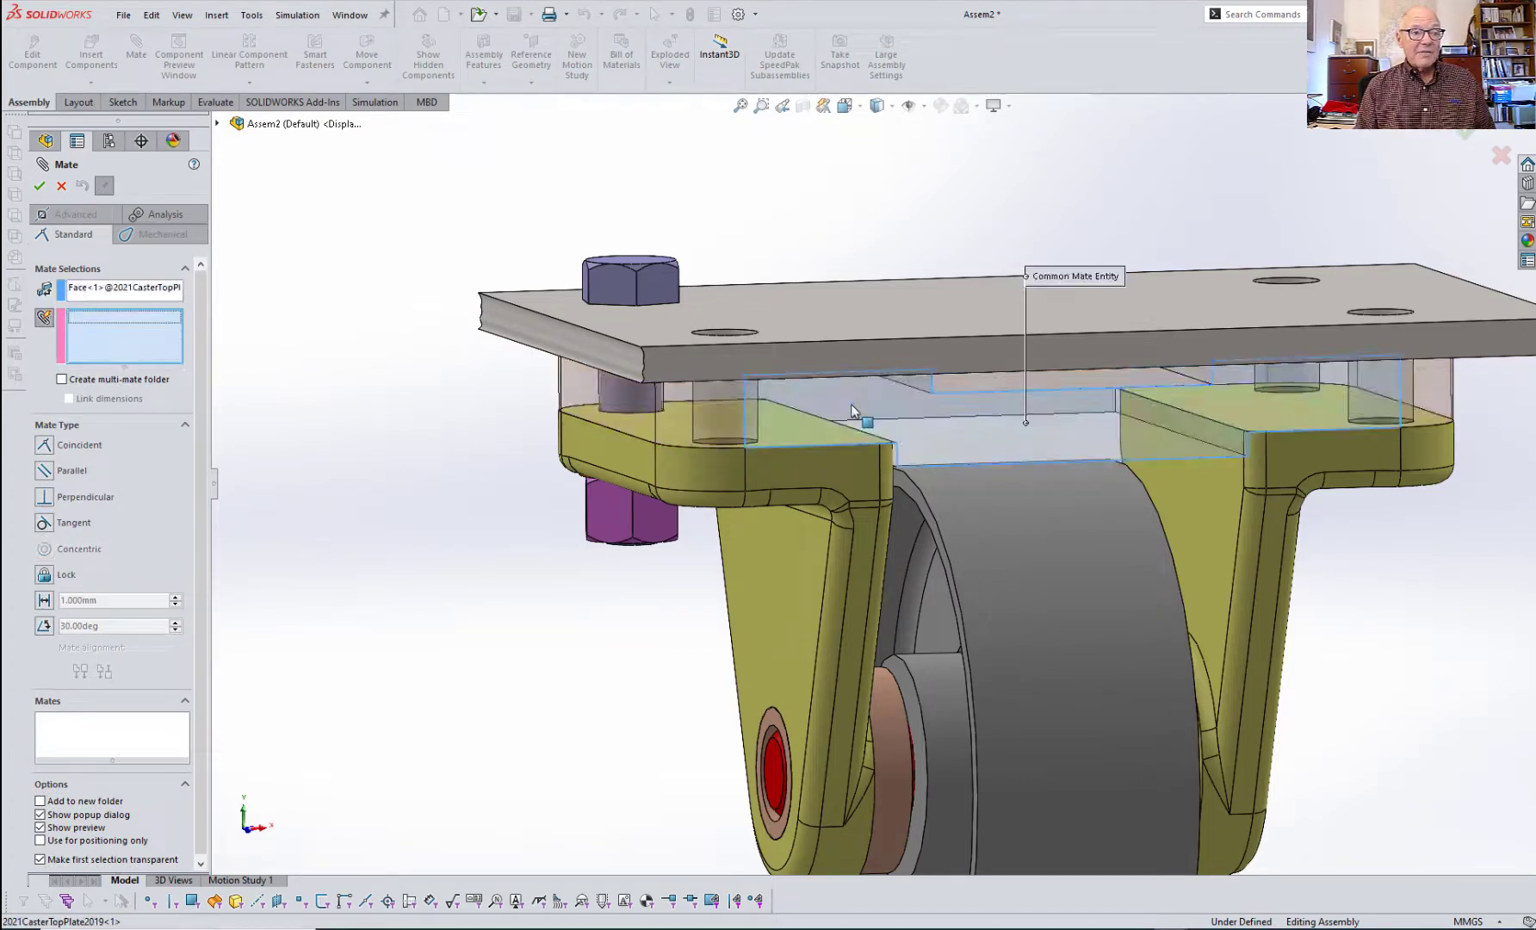
{"action": "left_click", "coordinate": [660, 282]}
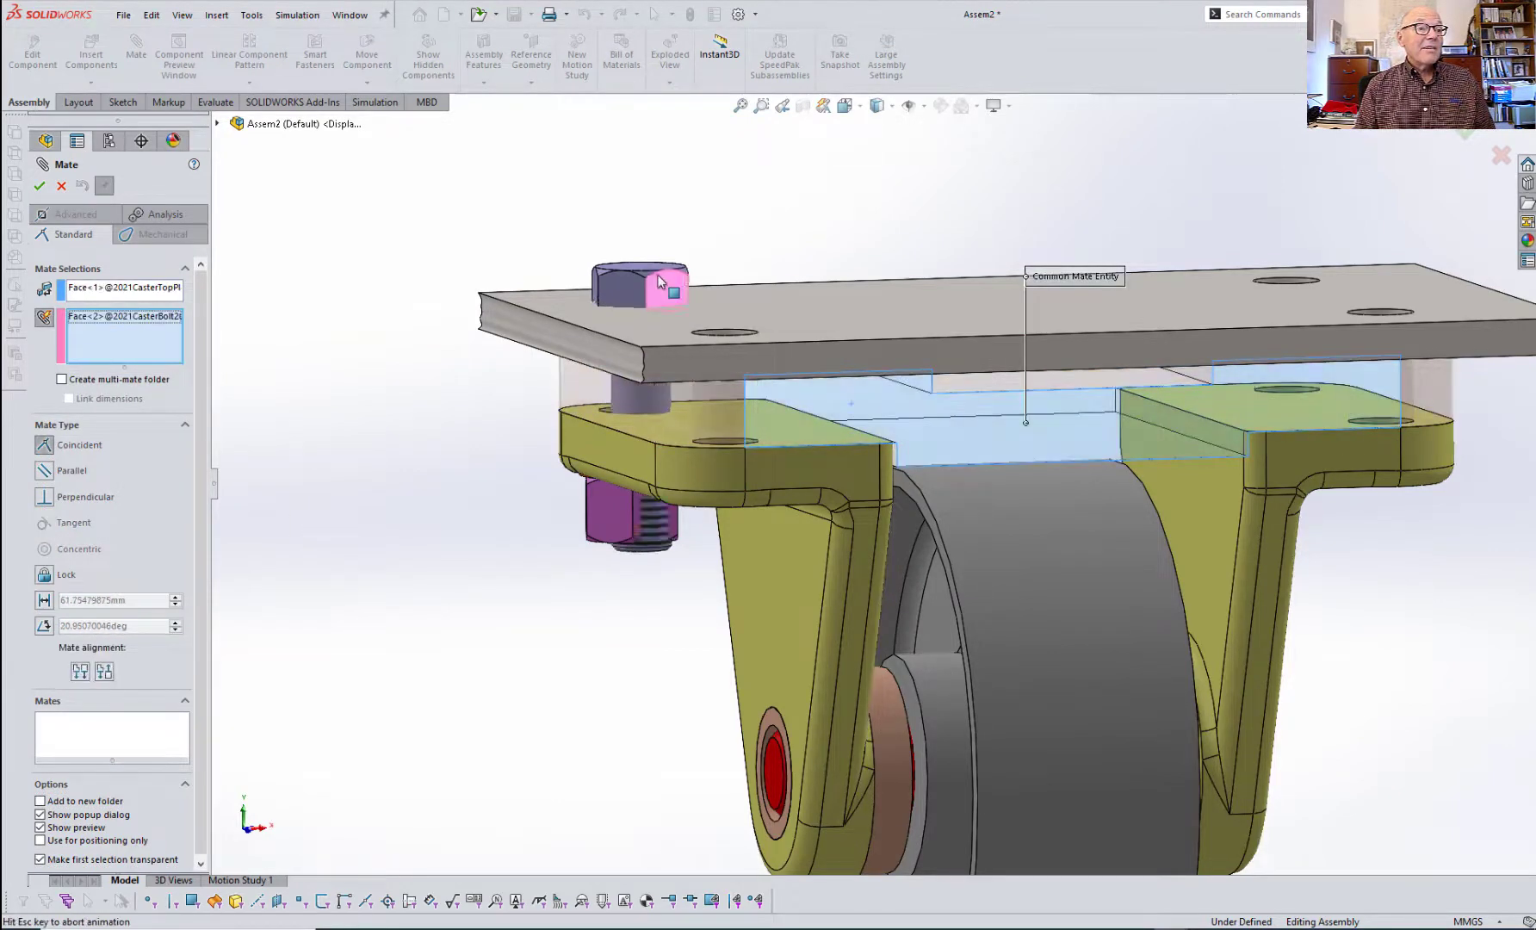
{"action": "left_click", "coordinate": [665, 523]}
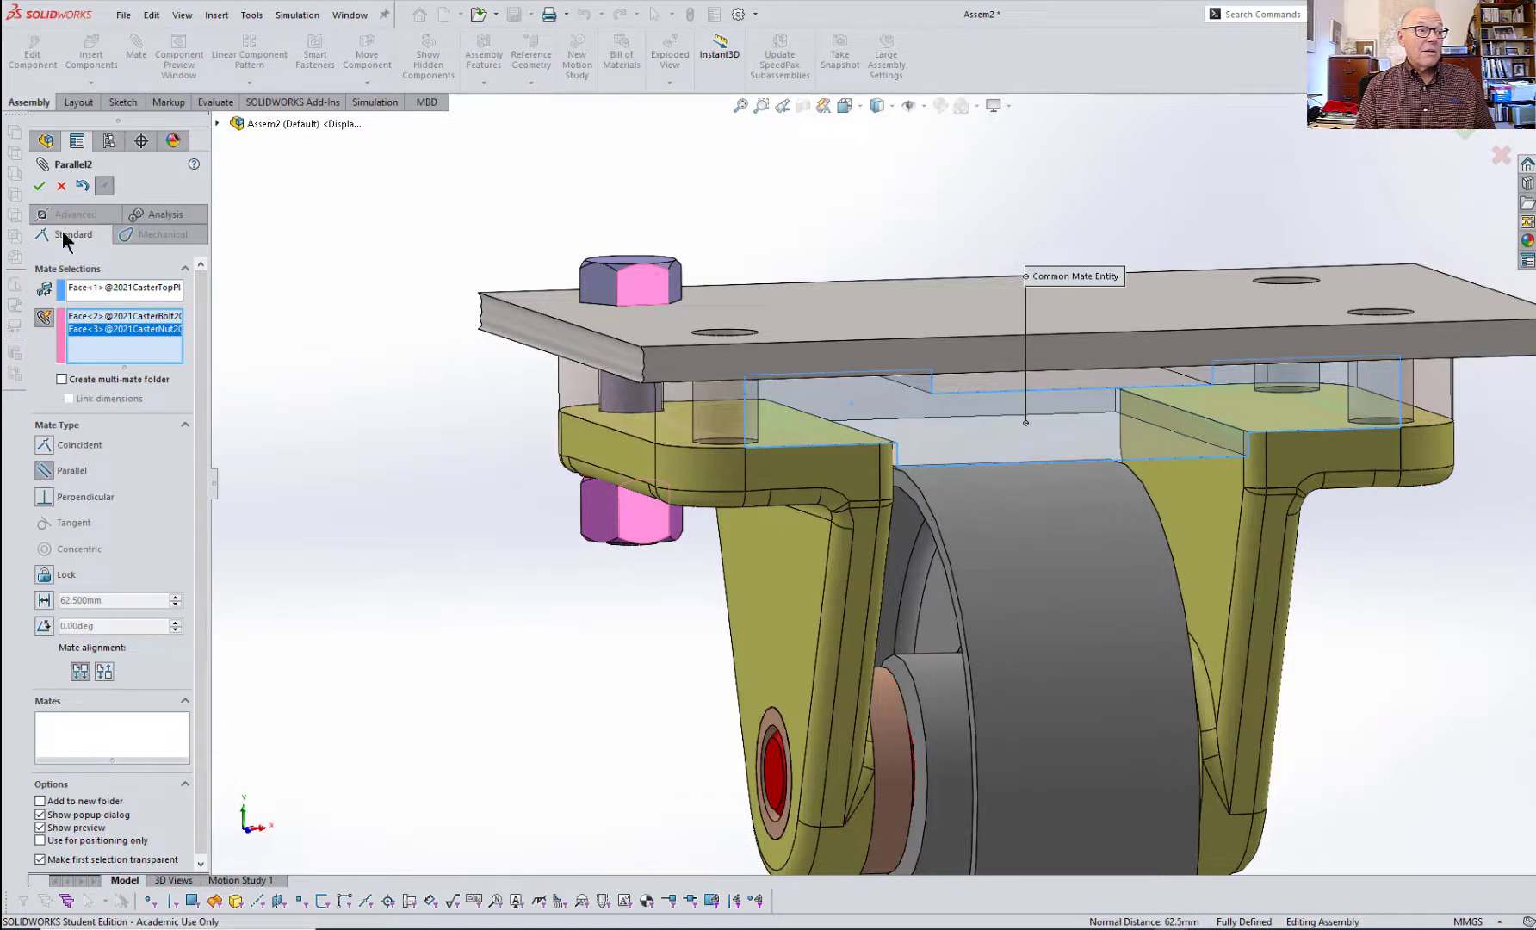
{"action": "left_click", "coordinate": [40, 186]}
{"action": "left_click", "coordinate": [40, 186]}
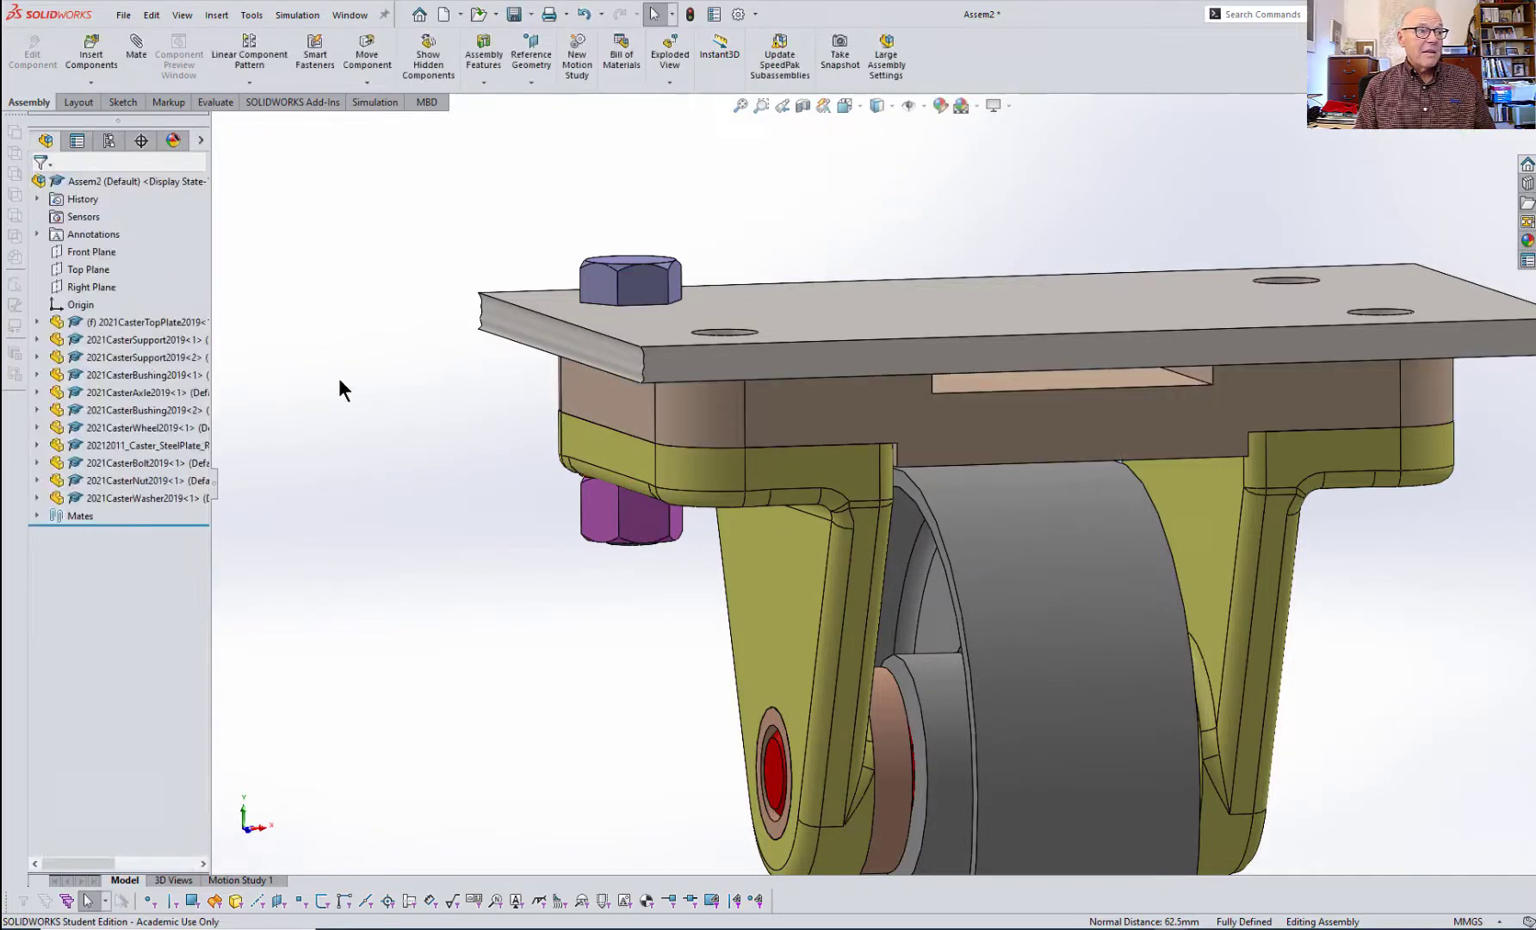
- Examine the aligned bolt head, washer and nut from the front at close range with hidden lines removed
{"action": "key", "text": "space"}
{"action": "left_click", "coordinate": [380, 464]}
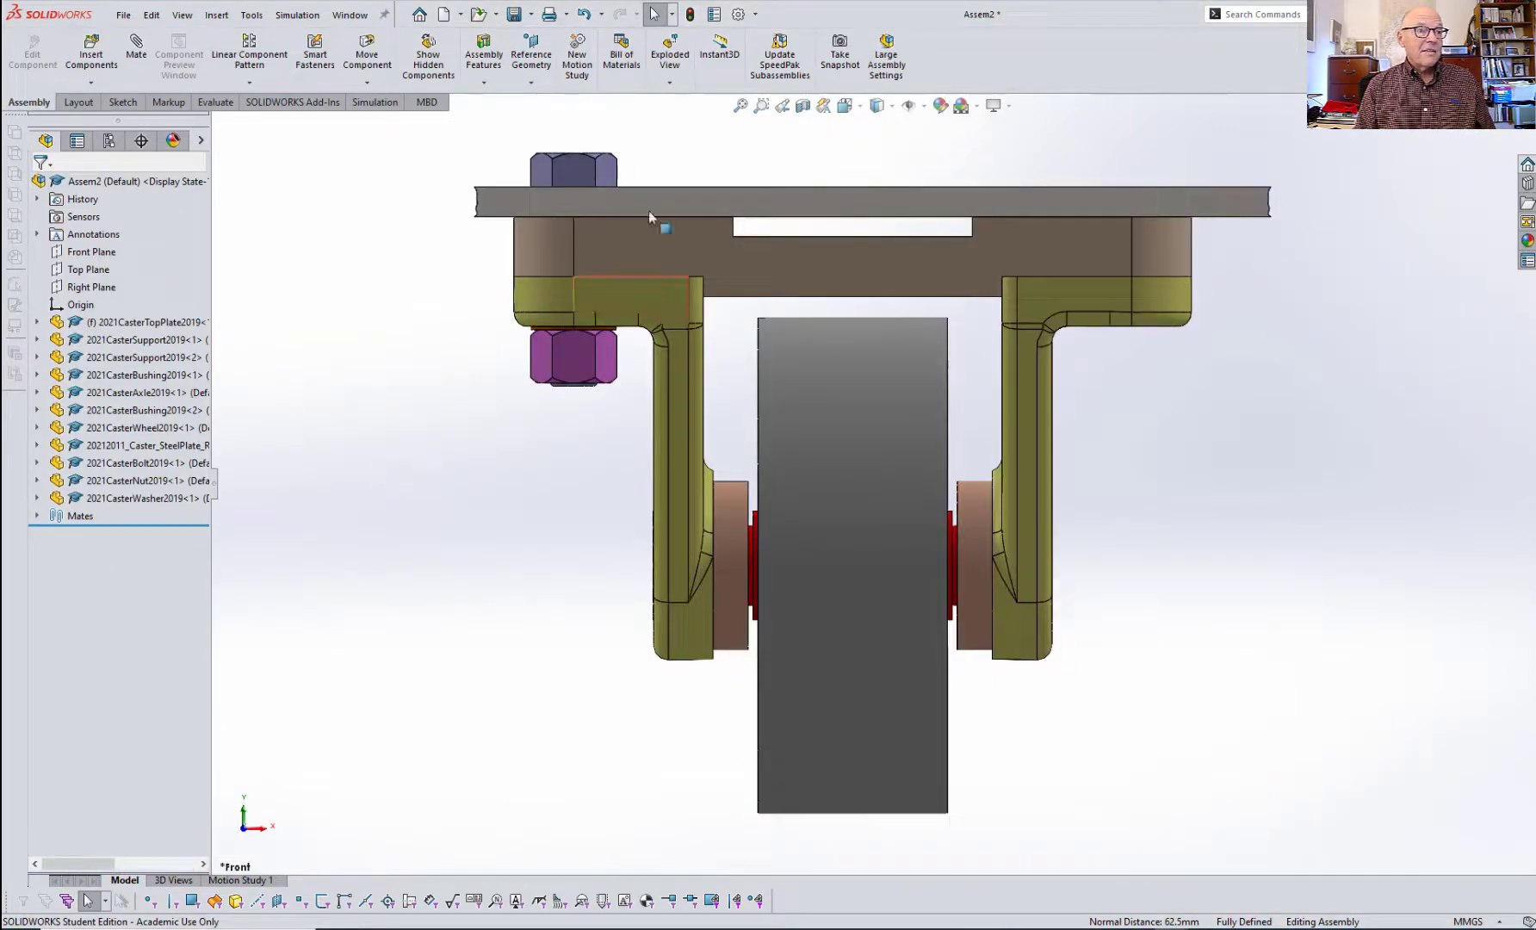
{"action": "scroll", "coordinate": [617, 157], "scroll_direction": "down", "scroll_amount": 5}
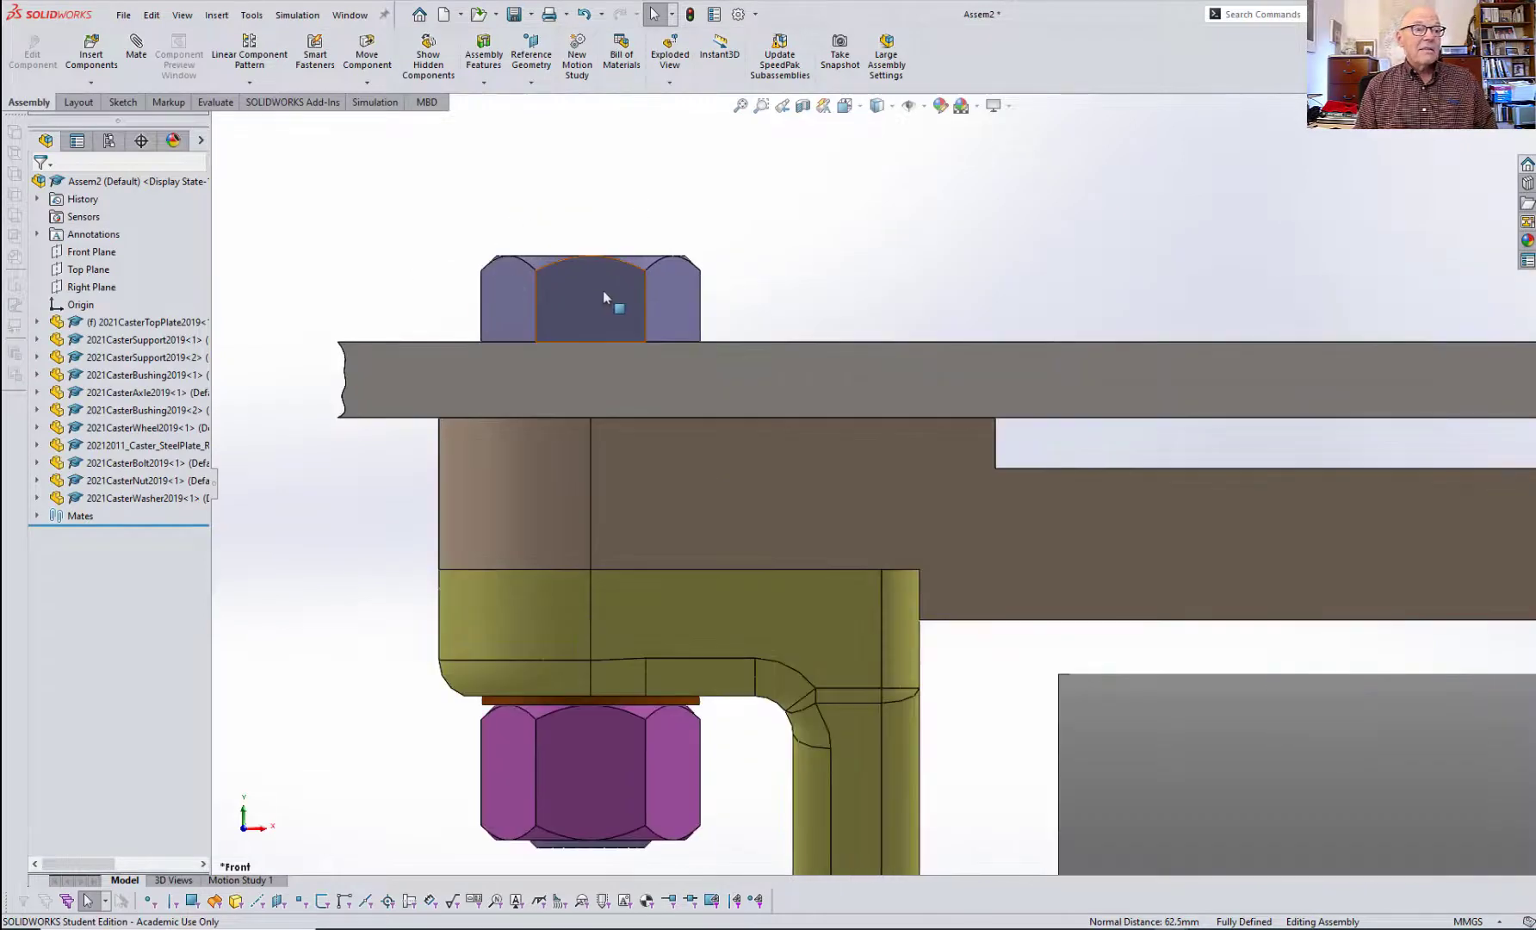
{"action": "left_click", "coordinate": [894, 111]}
{"action": "left_click", "coordinate": [881, 172]}
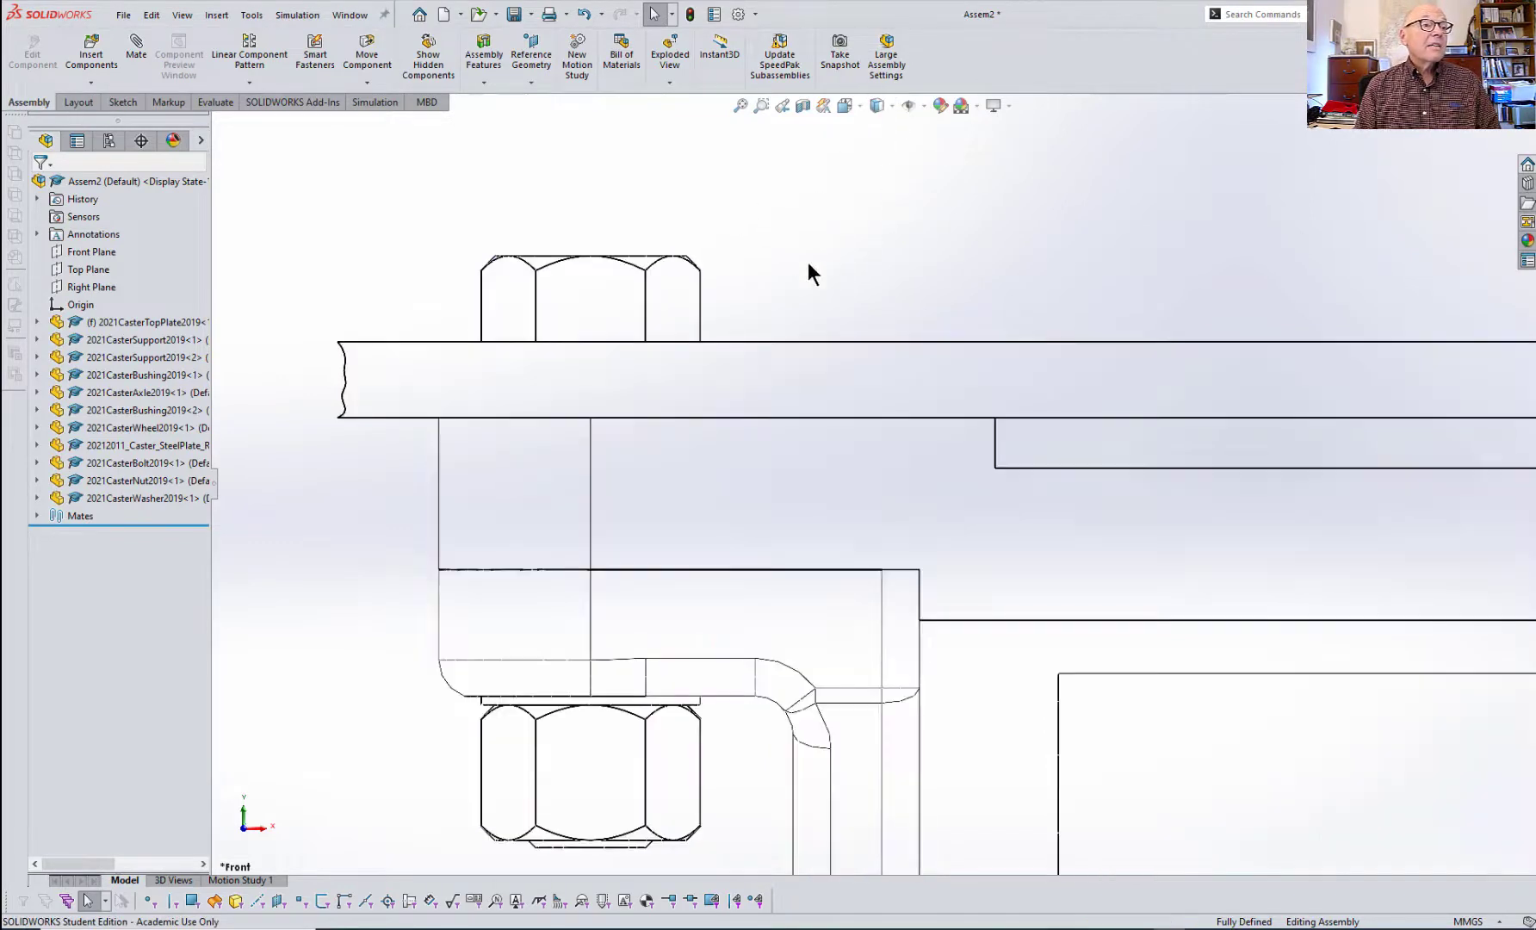
{"action": "scroll", "coordinate": [626, 267], "scroll_direction": "down", "scroll_amount": 2}
{"action": "scroll", "coordinate": [626, 267], "scroll_direction": "down", "scroll_amount": 4}
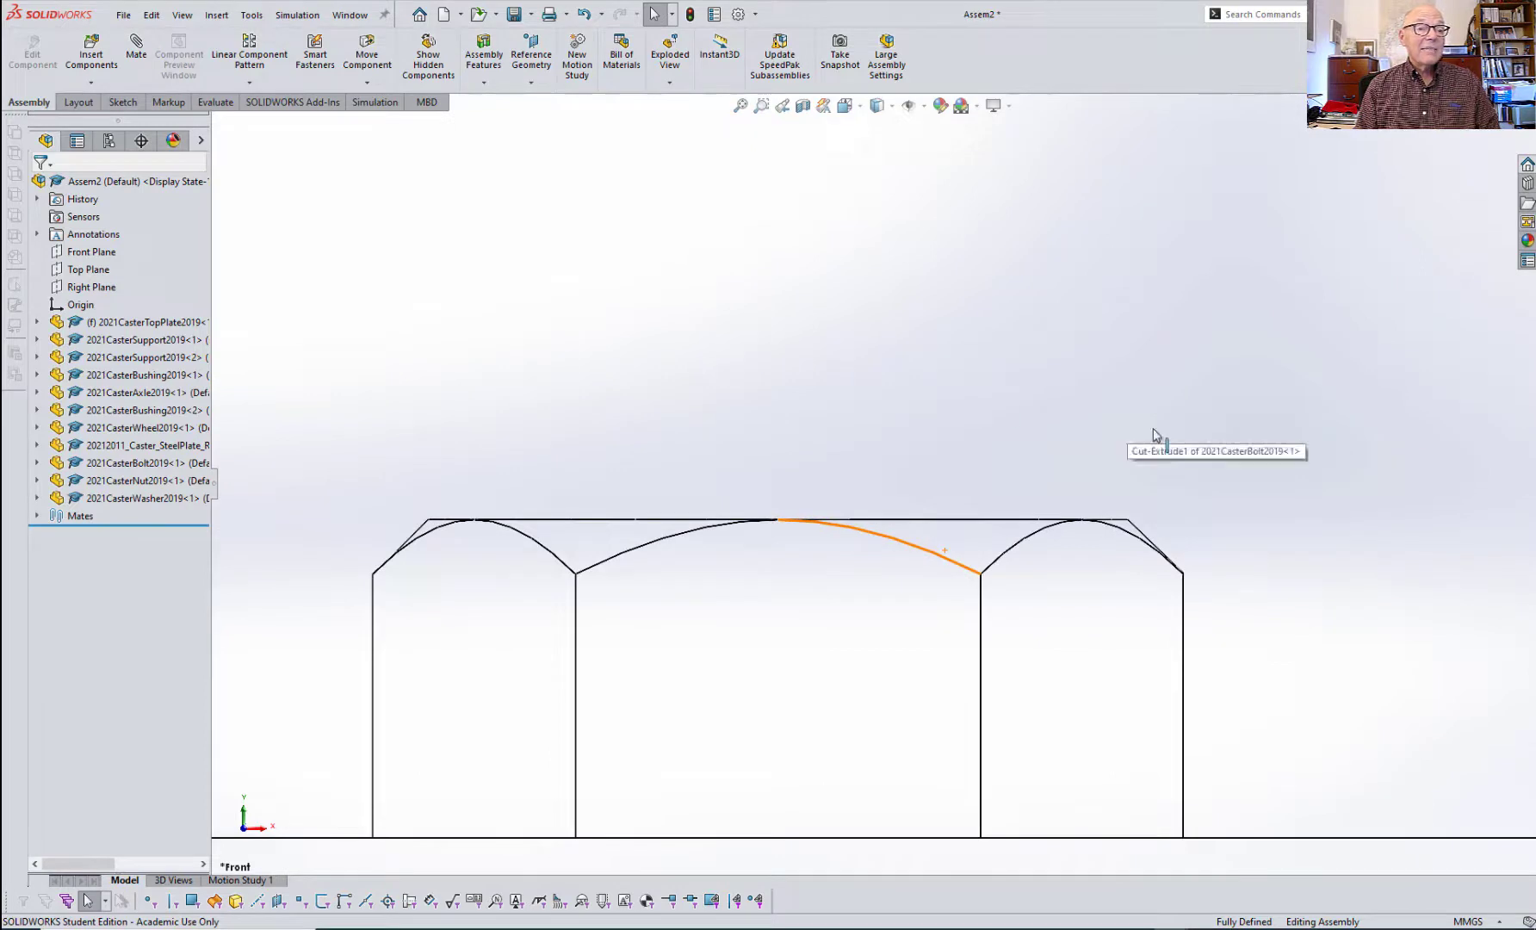
{"action": "scroll", "coordinate": [1158, 594], "scroll_direction": "up", "scroll_amount": 5}
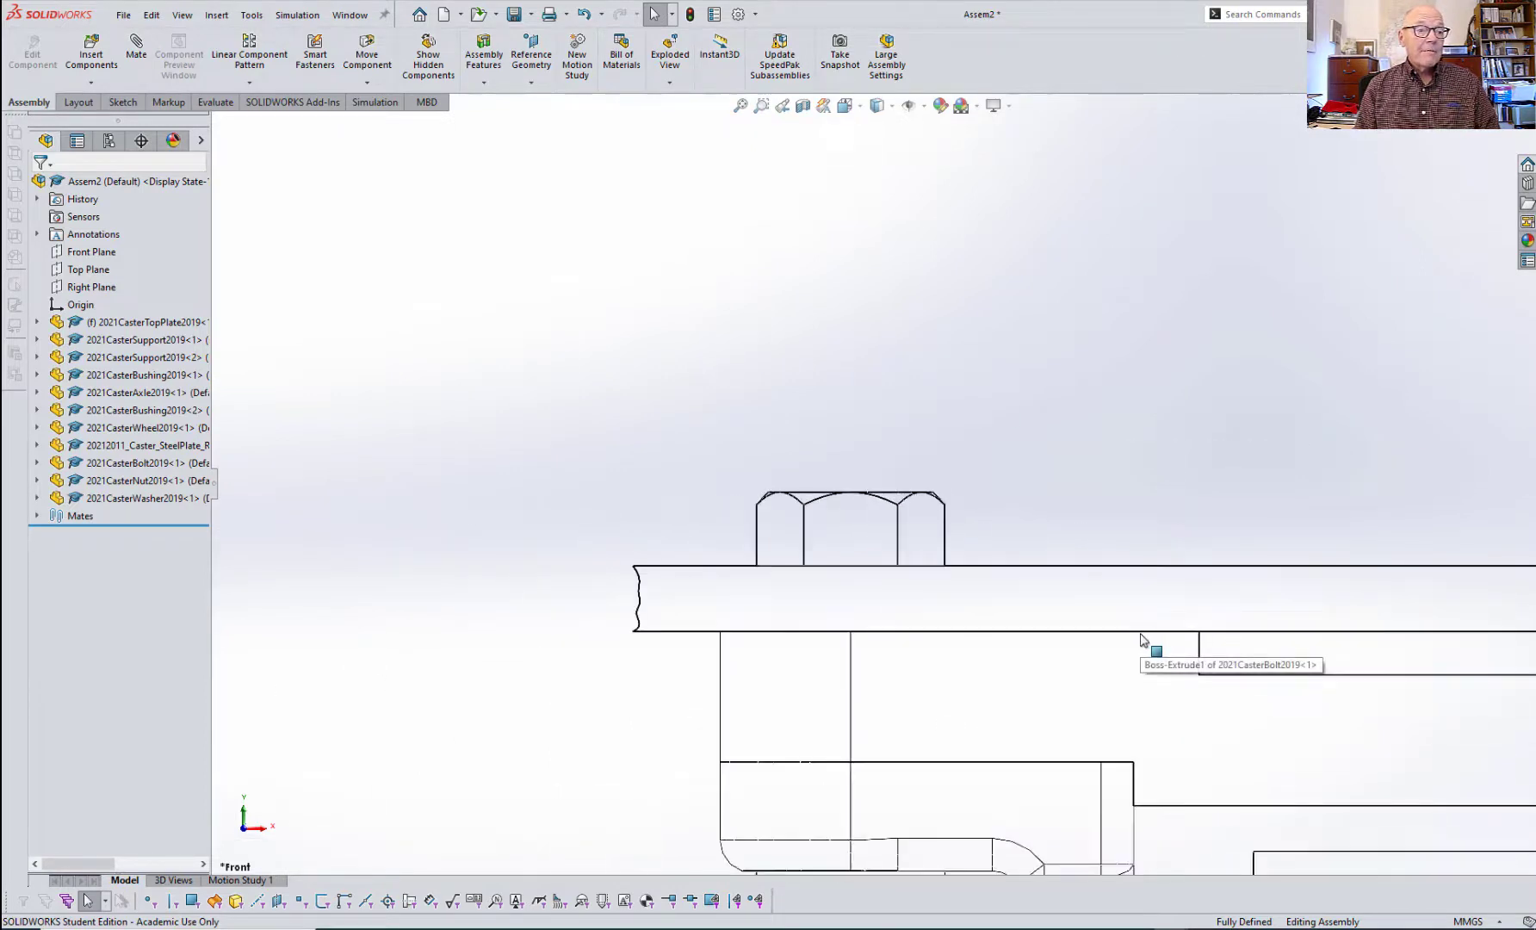
{"action": "scroll", "coordinate": [934, 633], "scroll_direction": "down", "scroll_amount": 1}
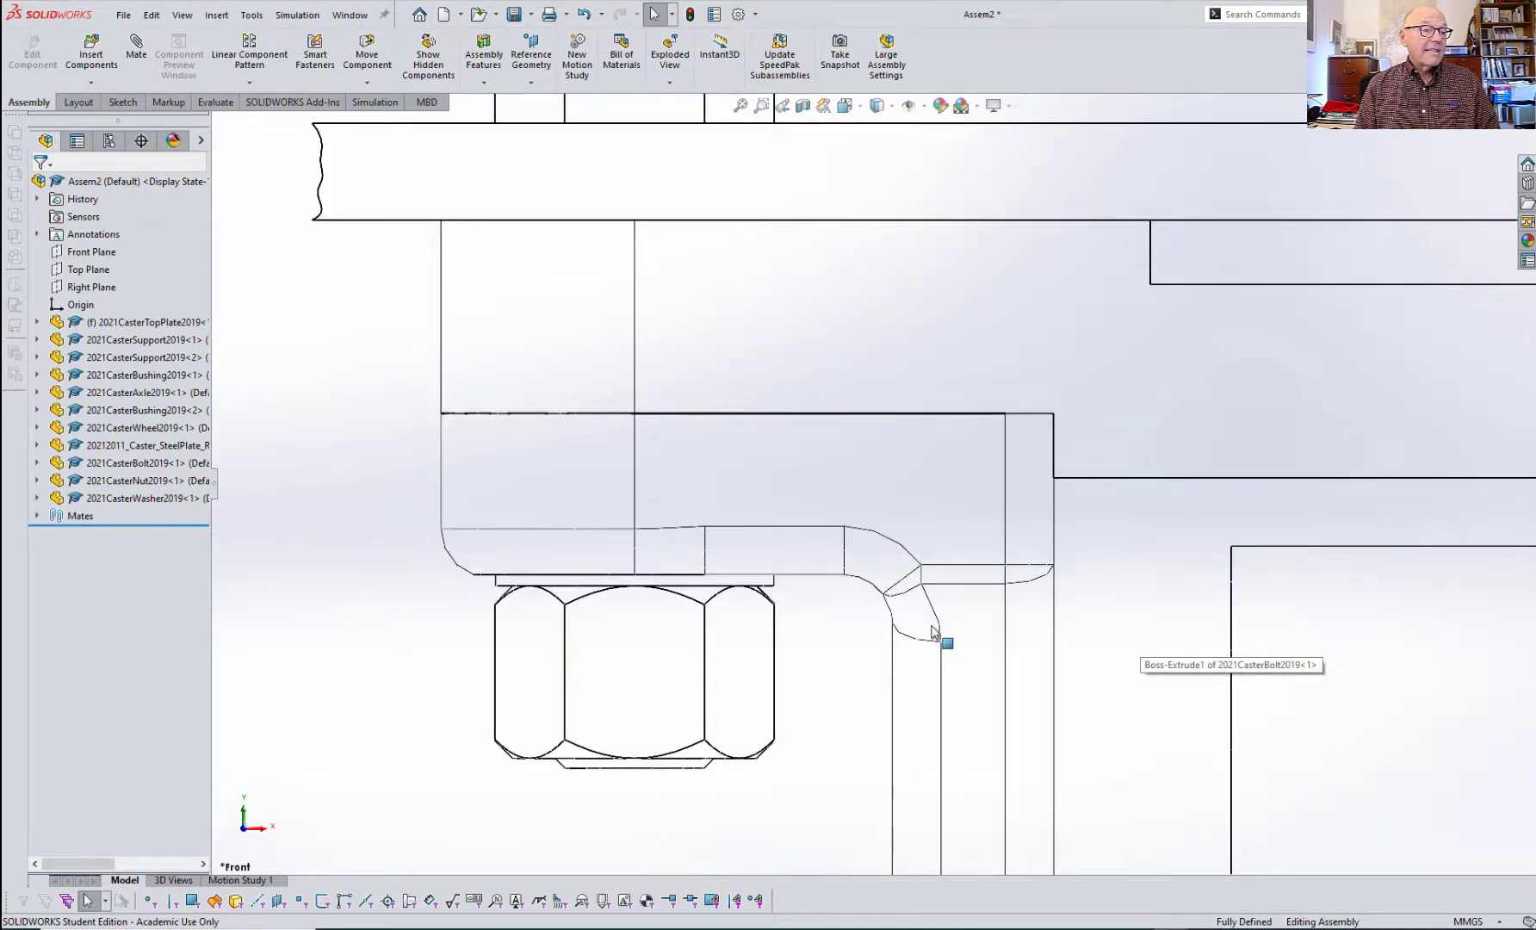
{"action": "scroll", "coordinate": [934, 636], "scroll_direction": "up", "scroll_amount": 4}
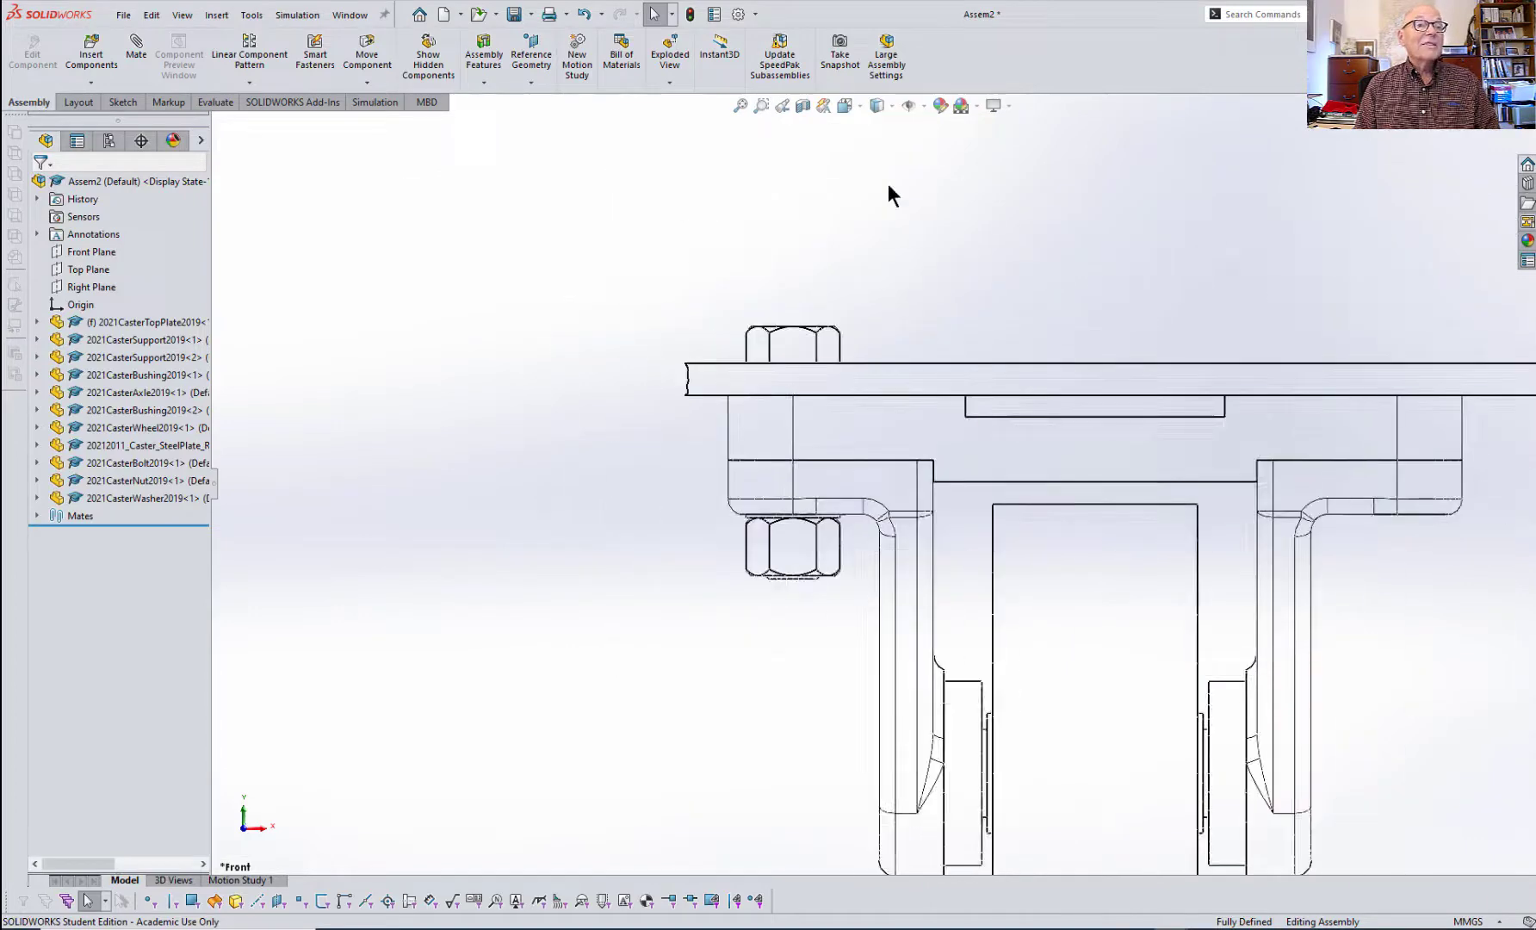
- Restore the Shaded With Edges display and inspect the nut and the bolt's end from below
{"action": "left_click", "coordinate": [893, 106]}
{"action": "left_click", "coordinate": [877, 129]}
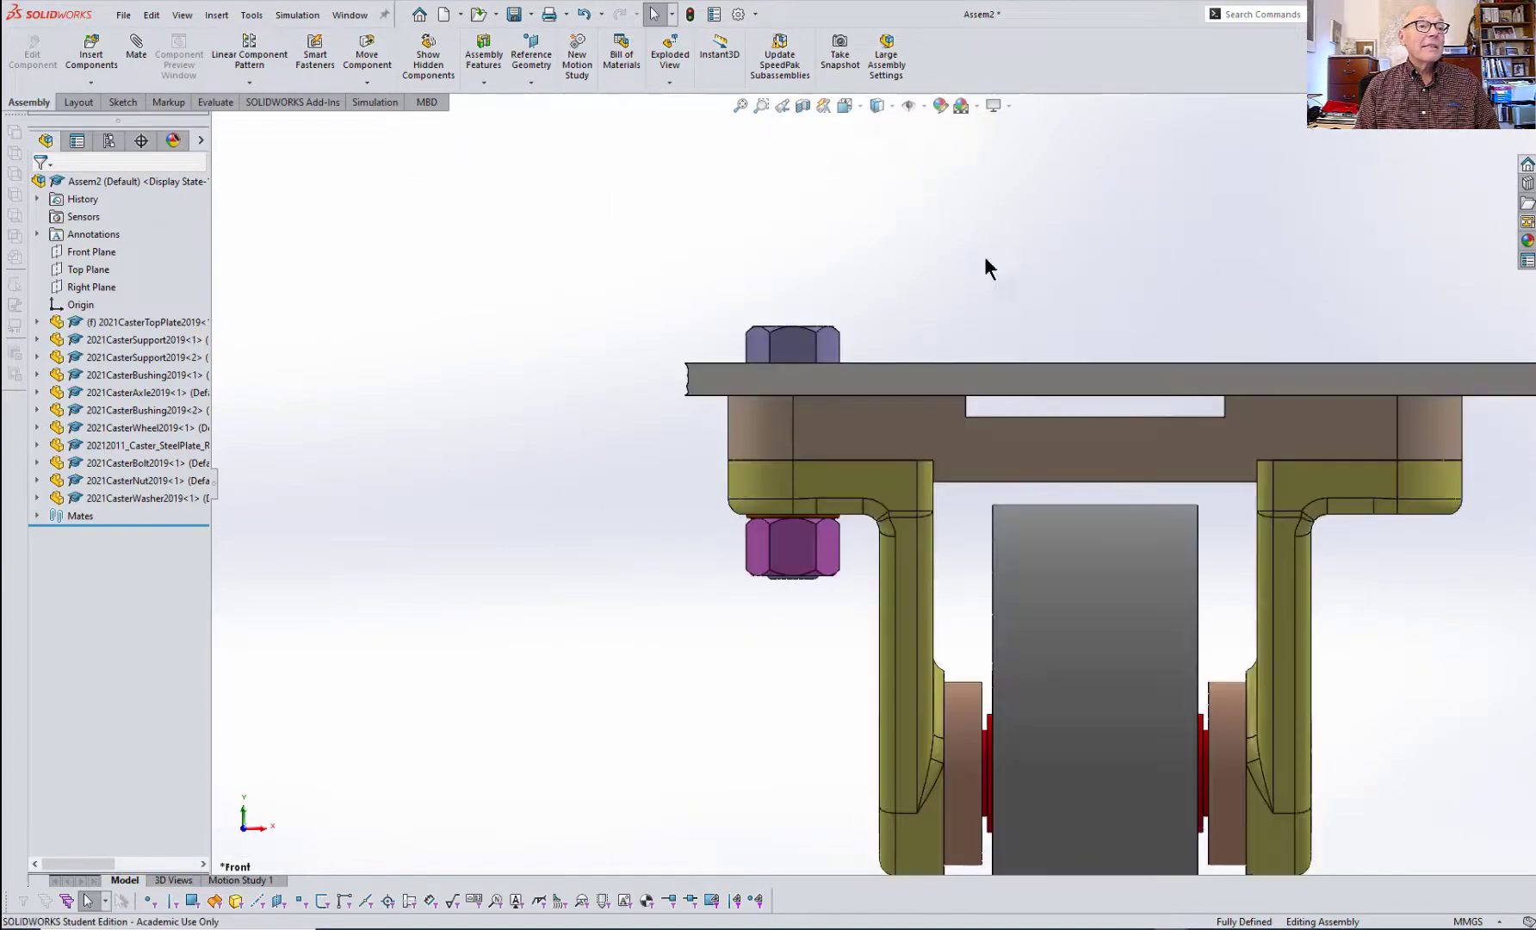
{"action": "scroll", "coordinate": [869, 584], "scroll_direction": "down", "scroll_amount": 3}
{"action": "middle_click_drag", "start_coordinate": [869, 584], "coordinate": [869, 638]}
{"action": "scroll", "coordinate": [870, 638], "scroll_direction": "down", "scroll_amount": 5}
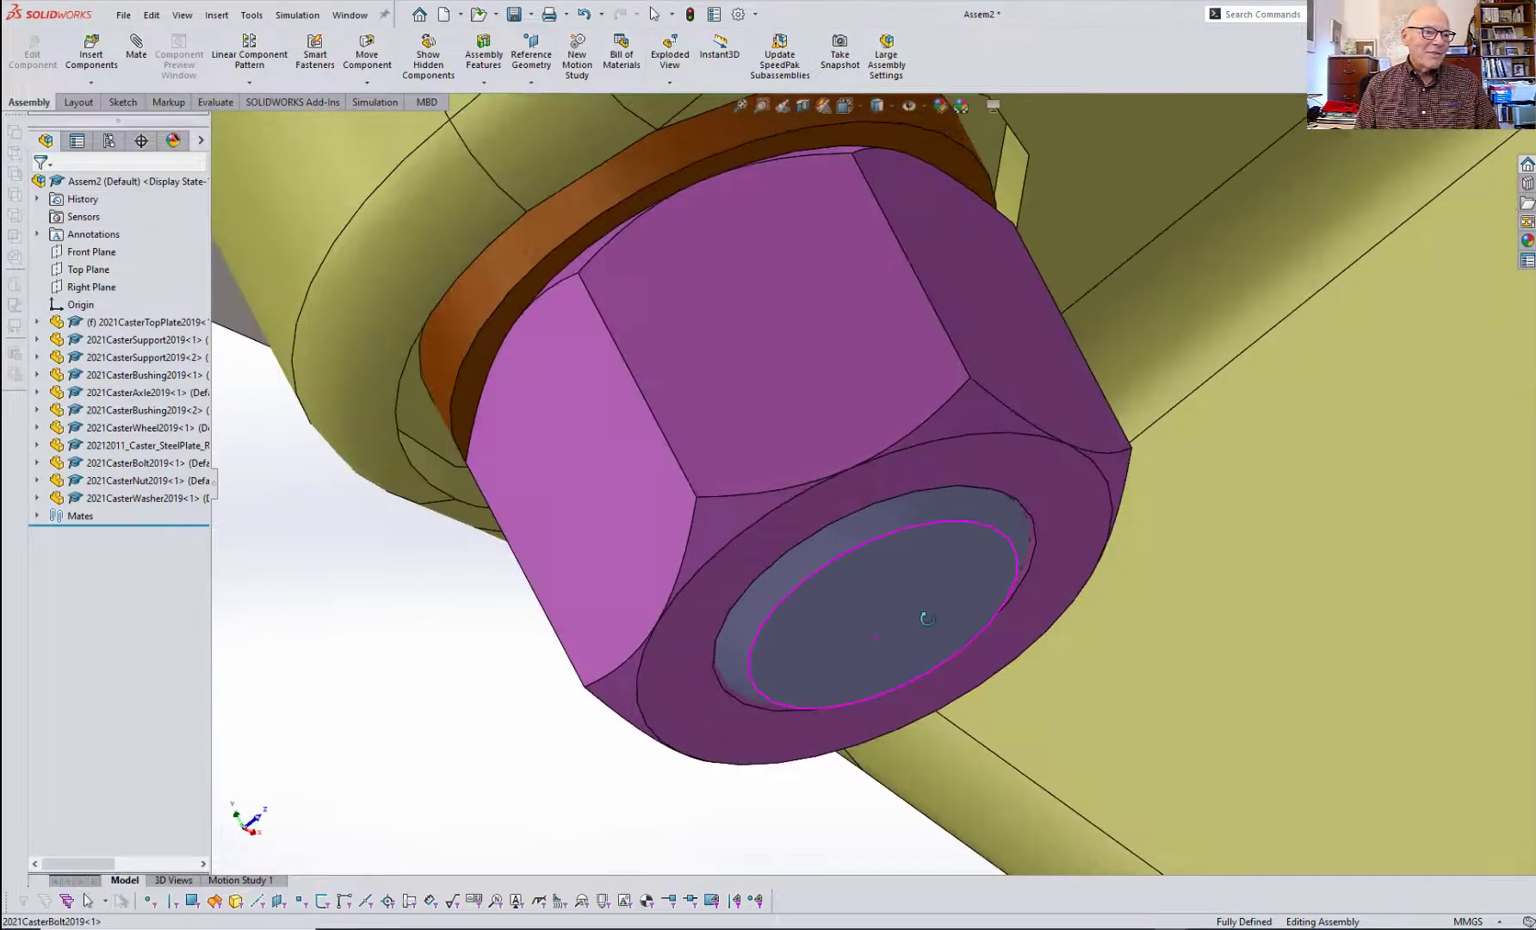
{"action": "scroll", "coordinate": [956, 538], "scroll_direction": "up", "scroll_amount": 5}
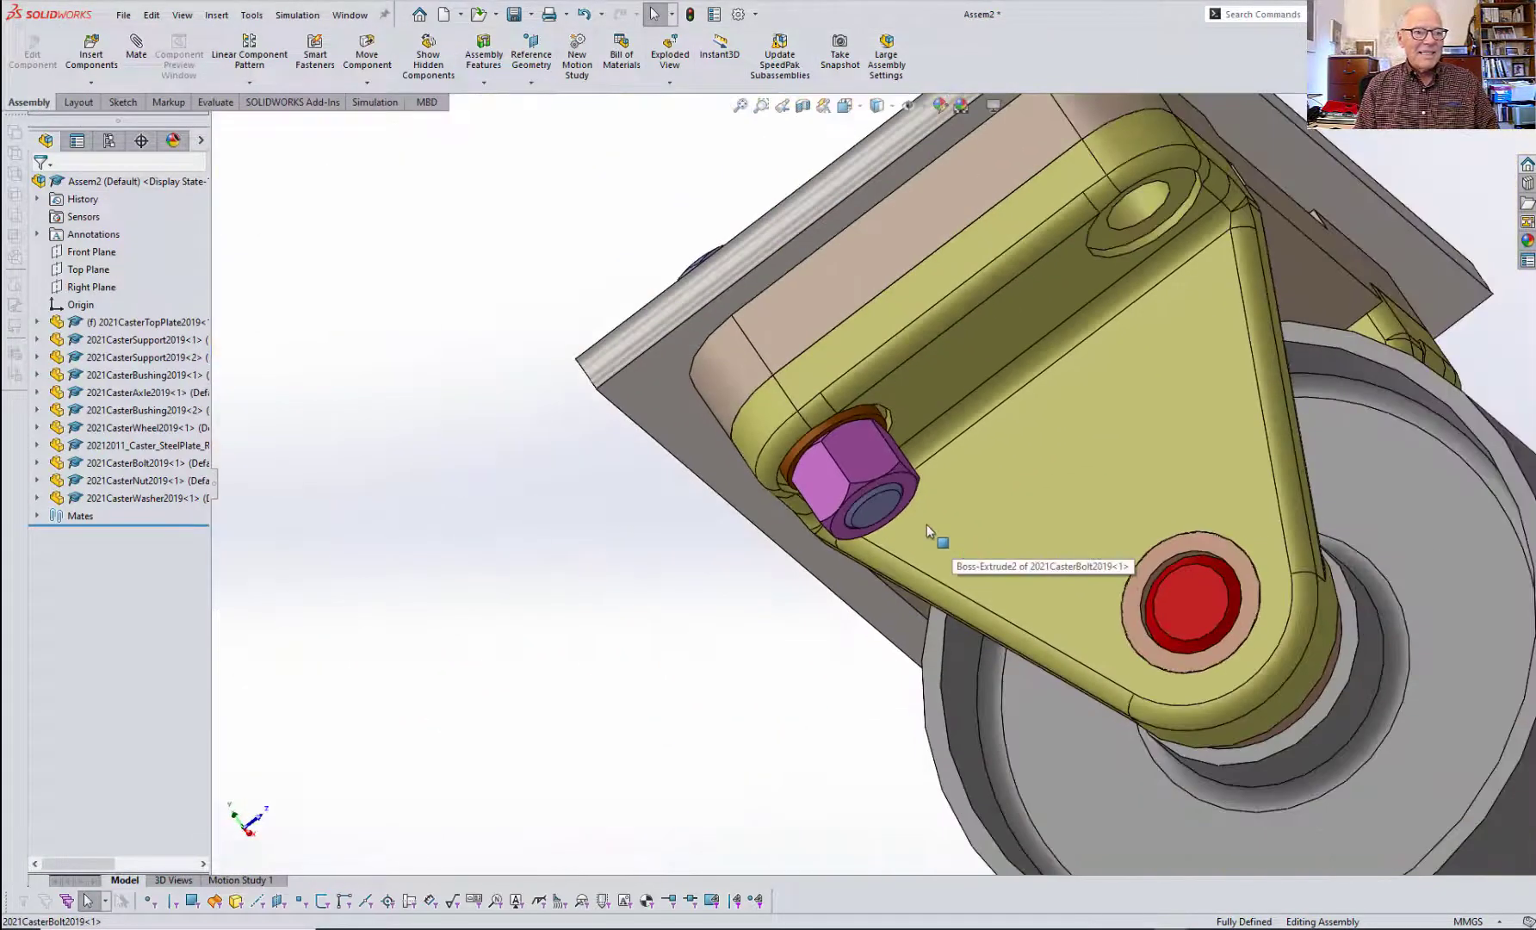
{"action": "right_click", "coordinate": [887, 506]}
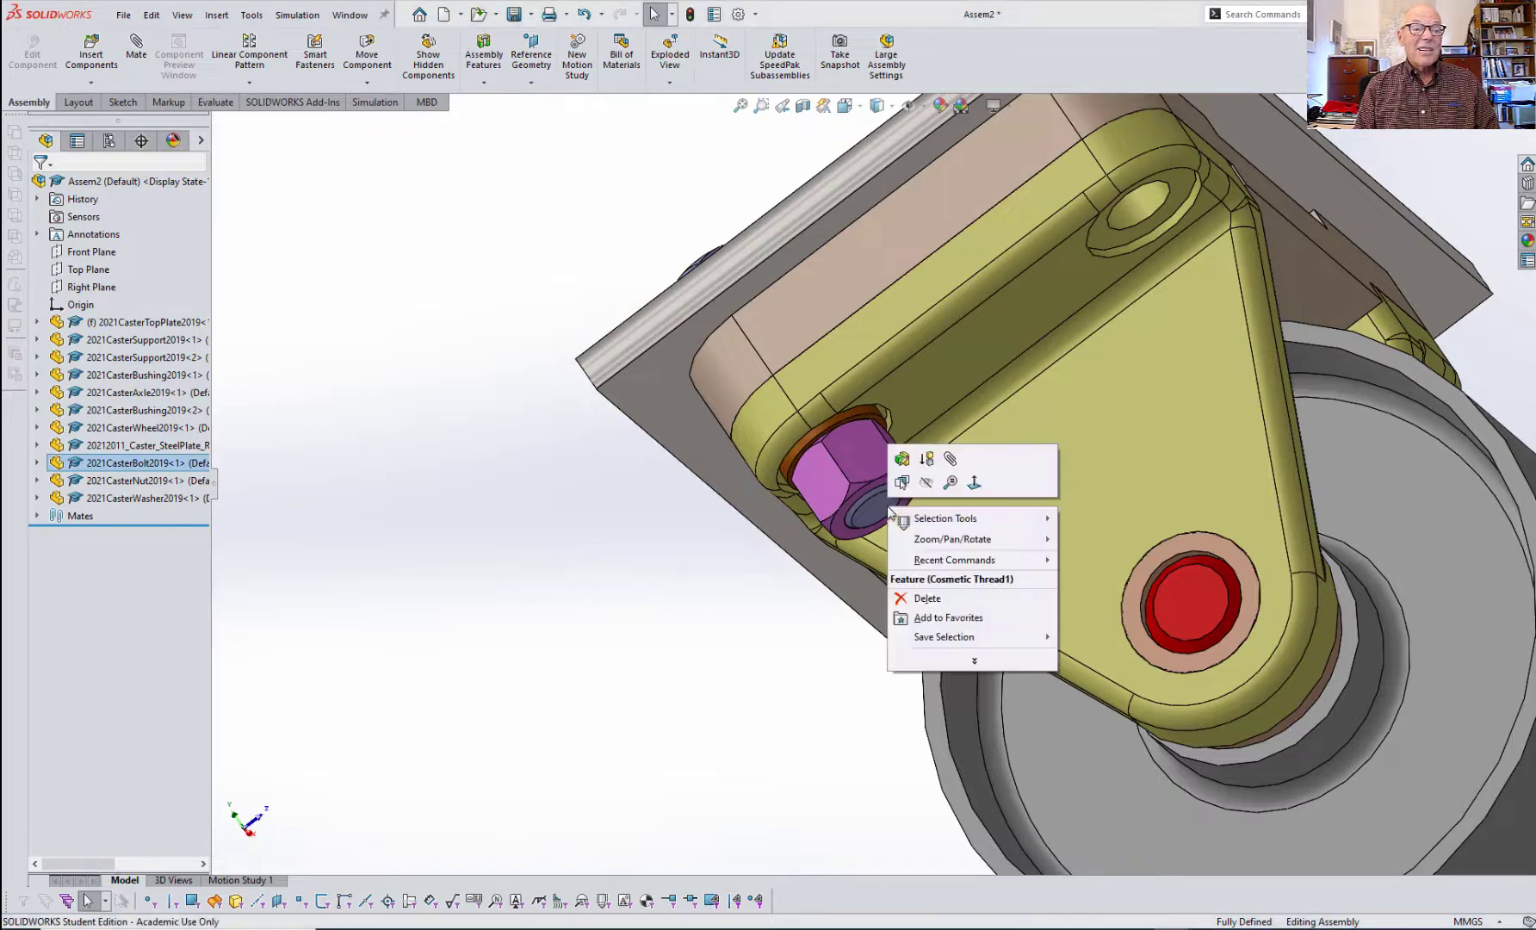
{"action": "left_click", "coordinate": [902, 458]}
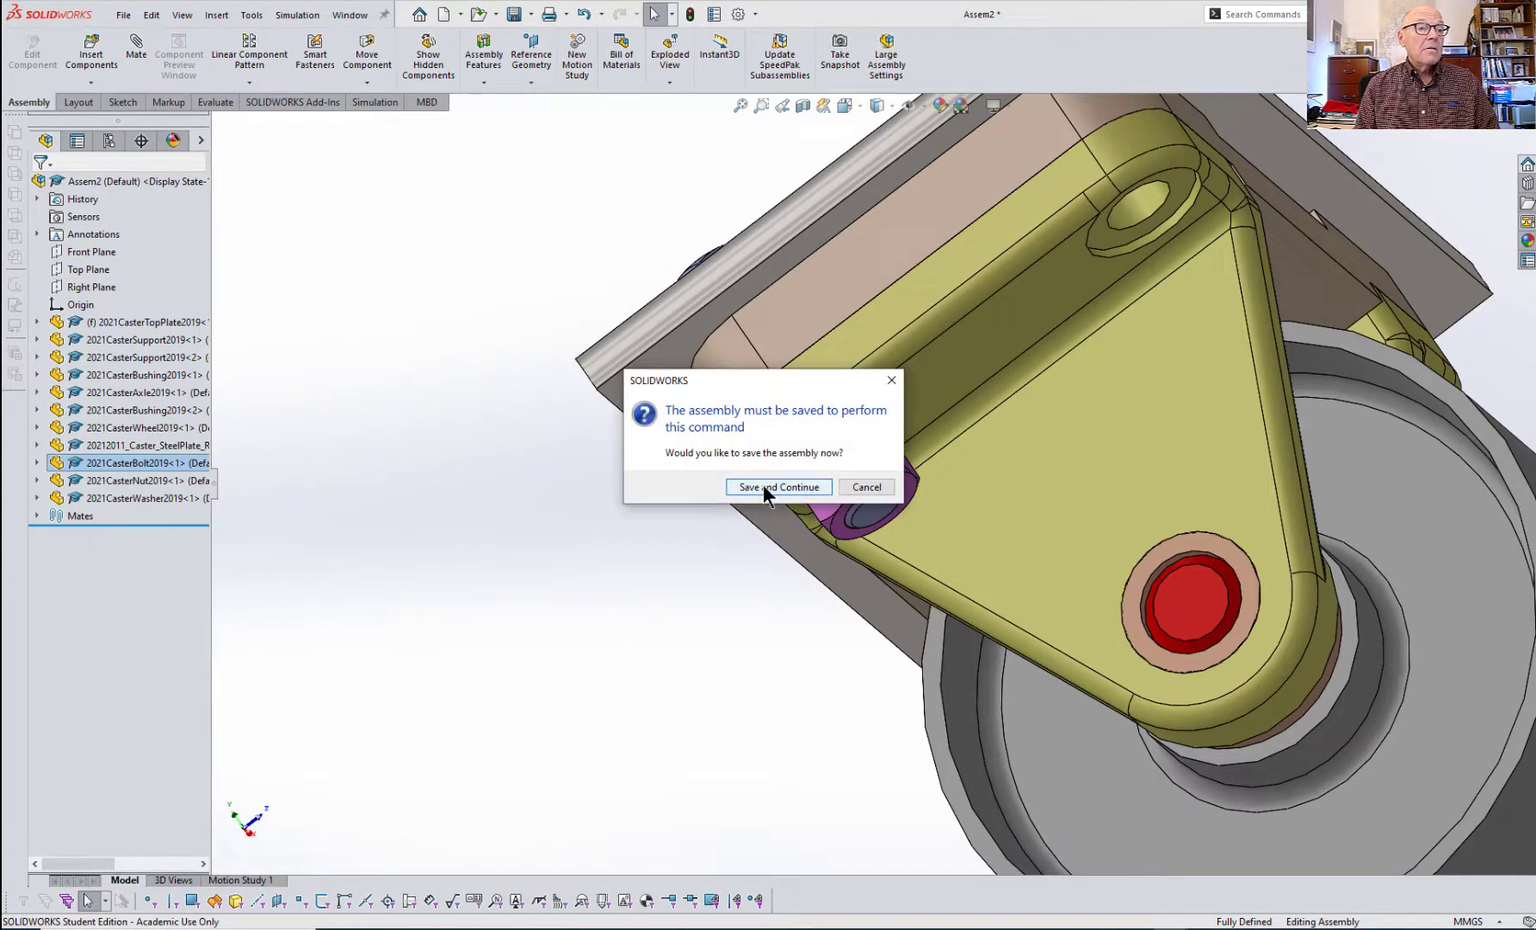
{"action": "left_click", "coordinate": [763, 486]}
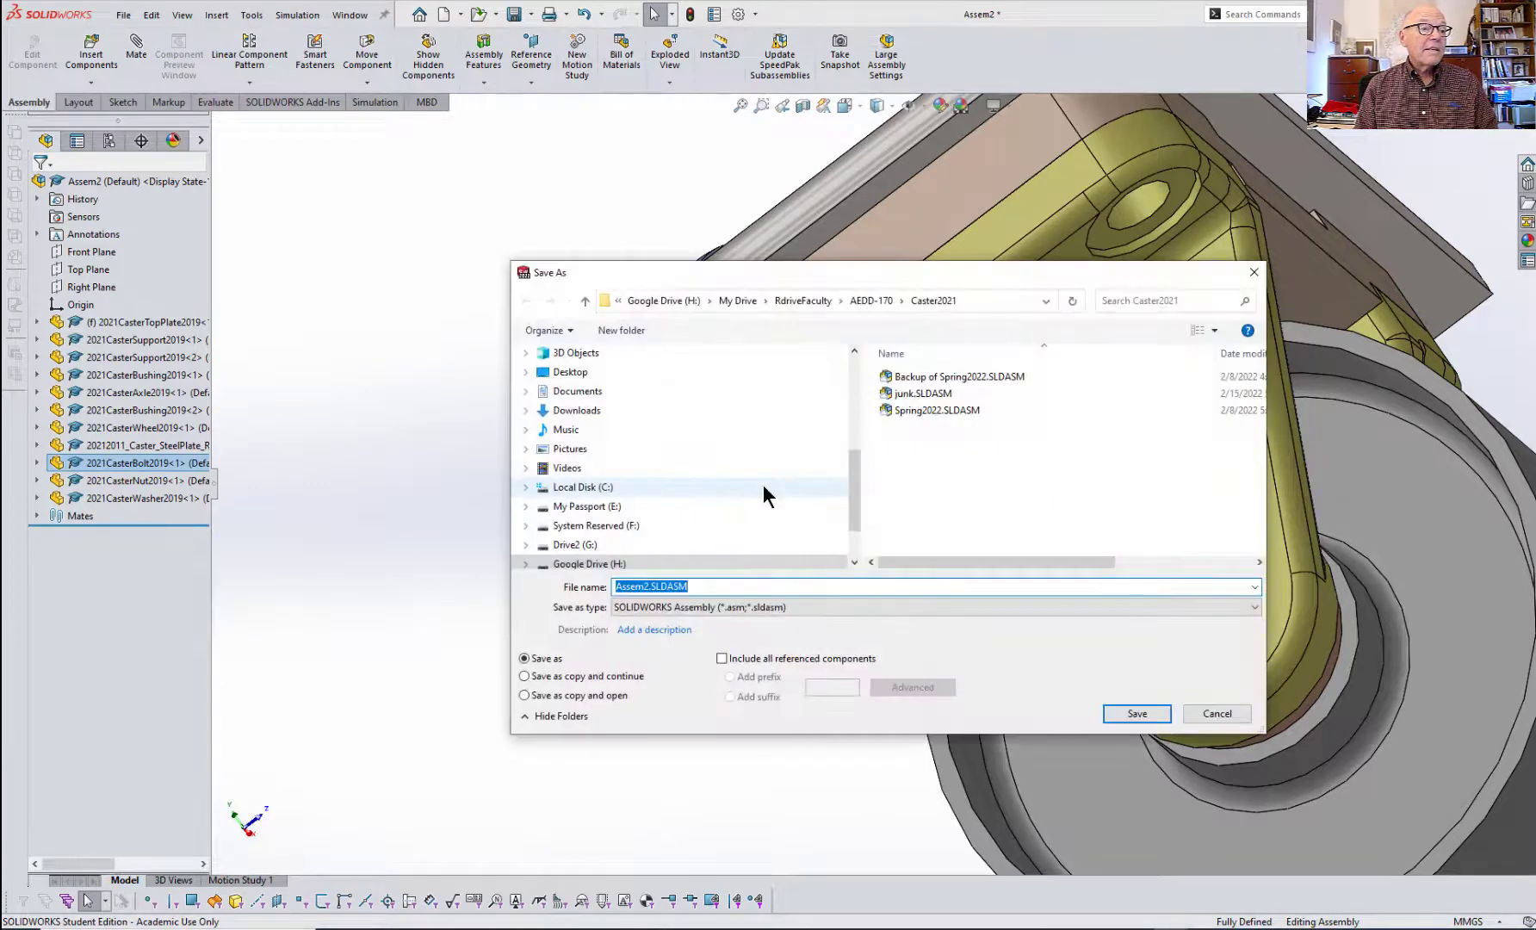
{"action": "key", "text": "Return"}
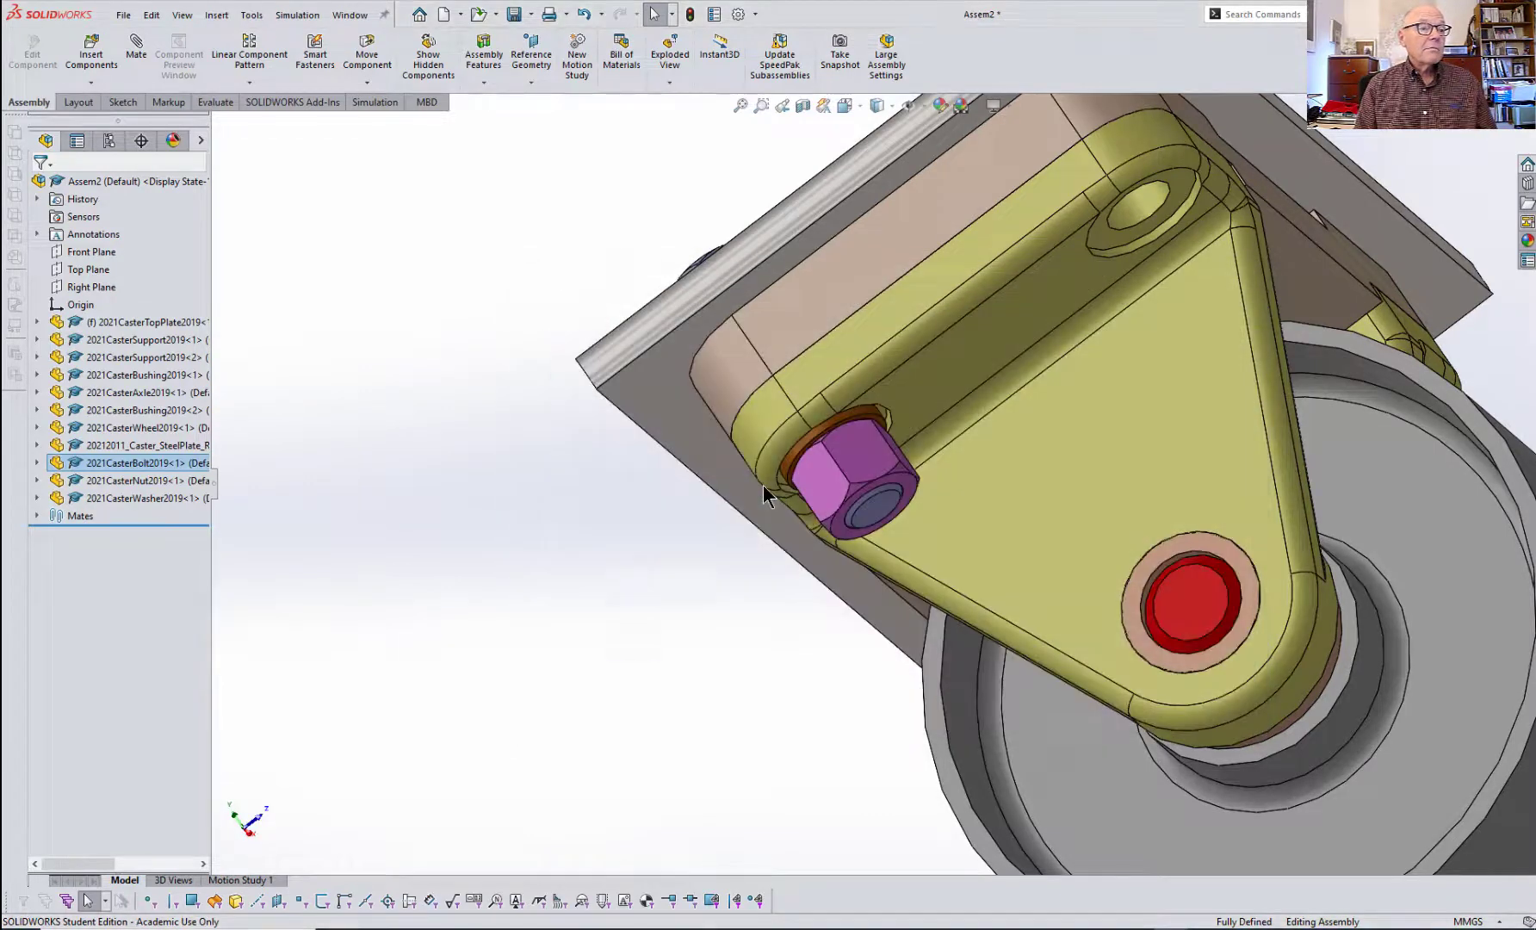
- Open the bolt part from the assembly in its own window and accept the older-version notice
{"action": "left_click", "coordinate": [892, 520]}
{"action": "right_click", "coordinate": [892, 520]}
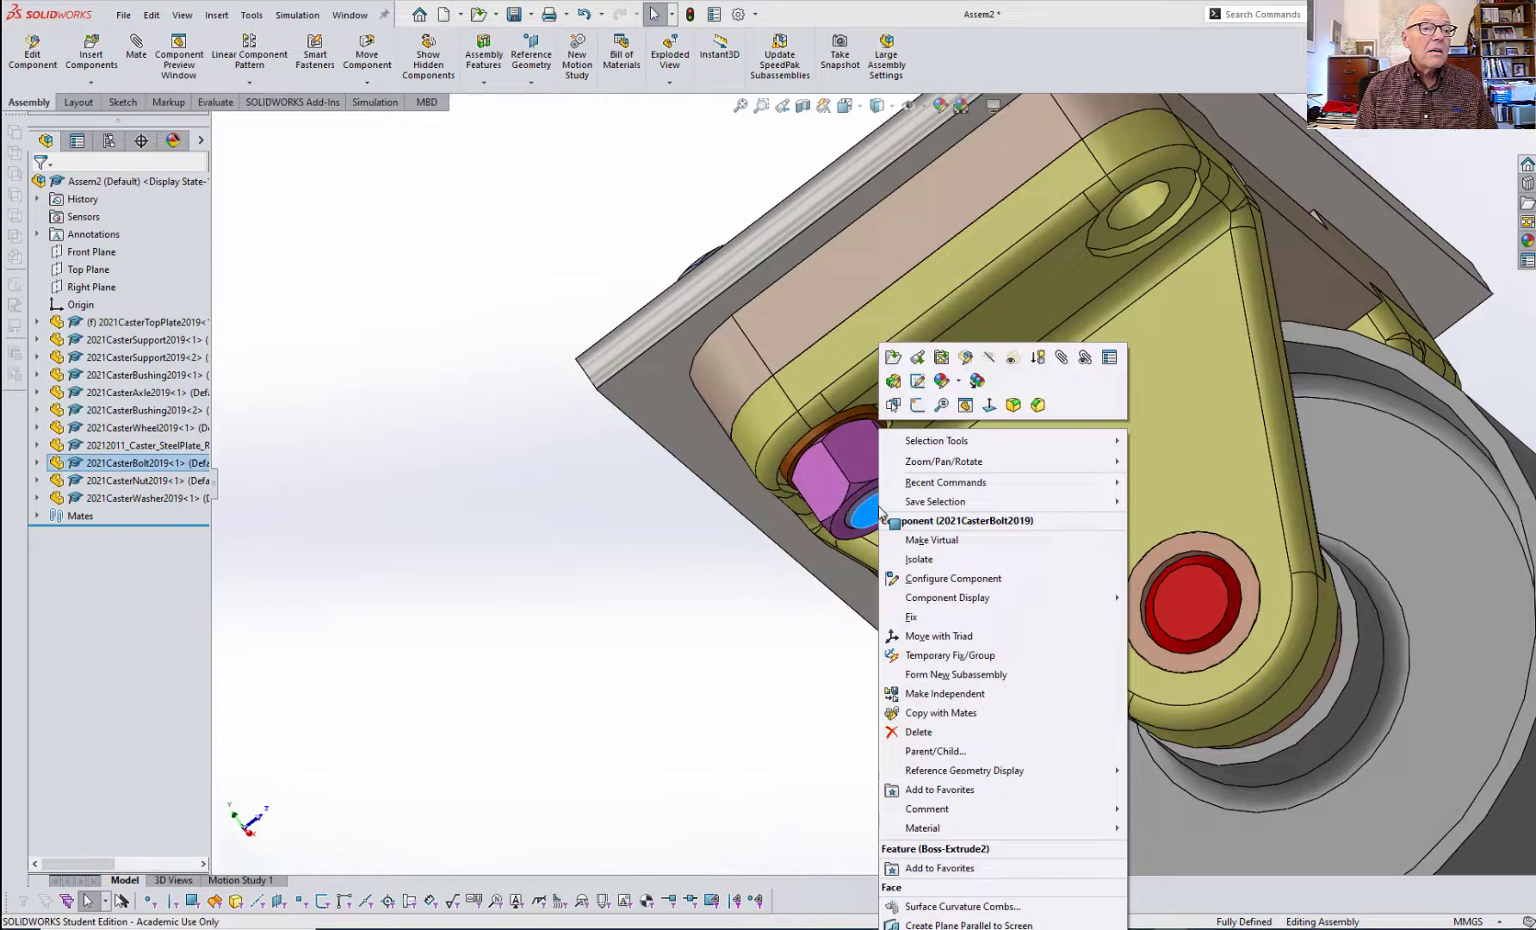
{"action": "left_click", "coordinate": [892, 357]}
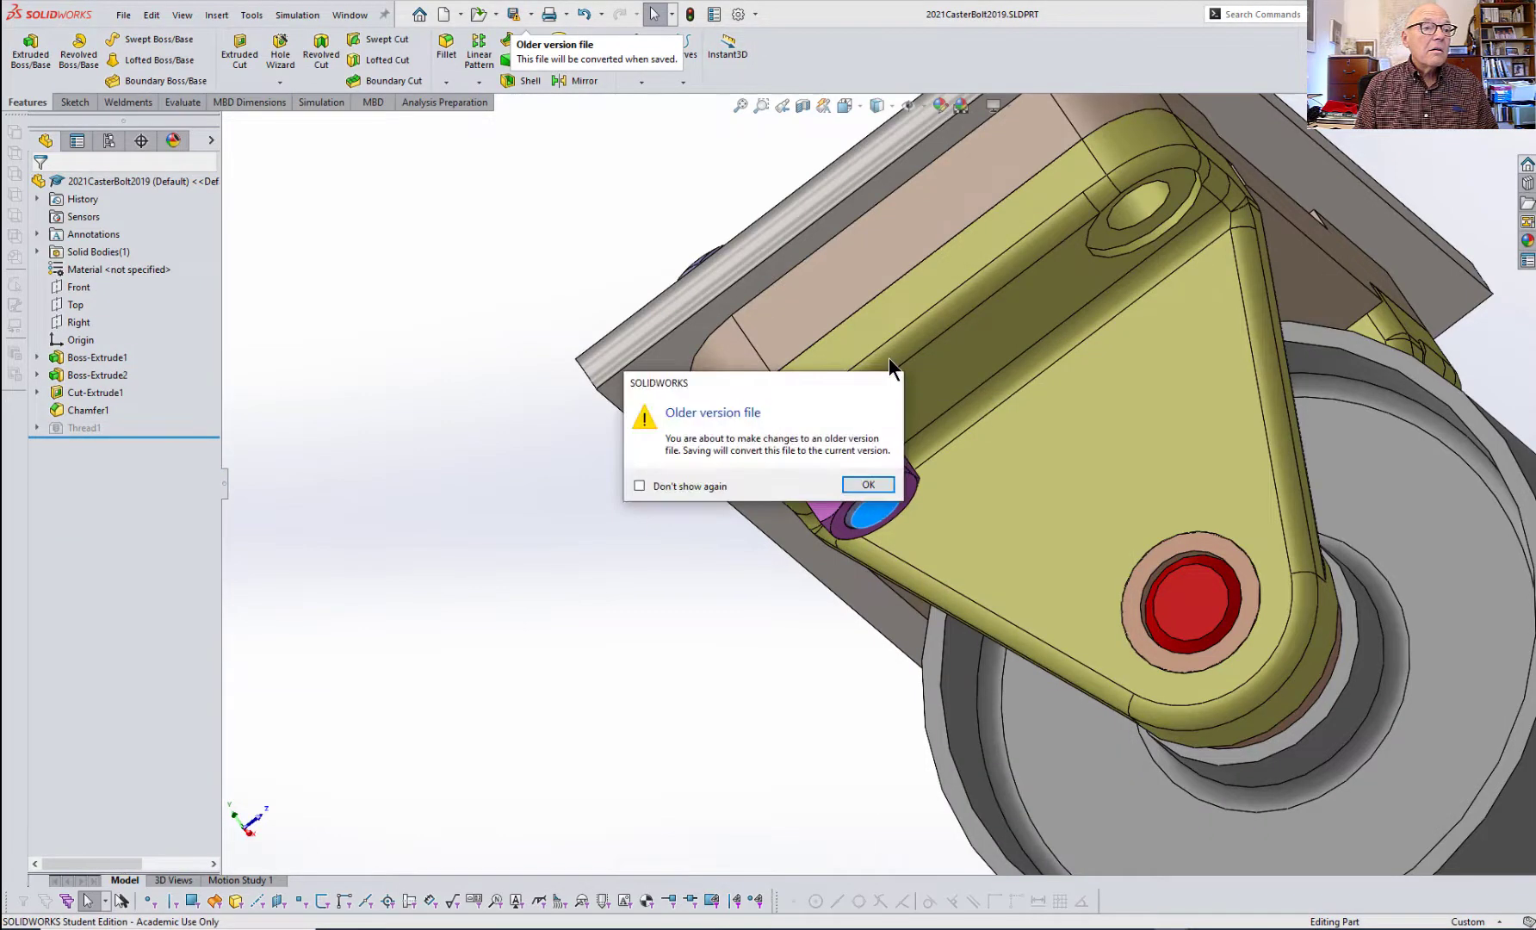
{"action": "left_click", "coordinate": [869, 483]}
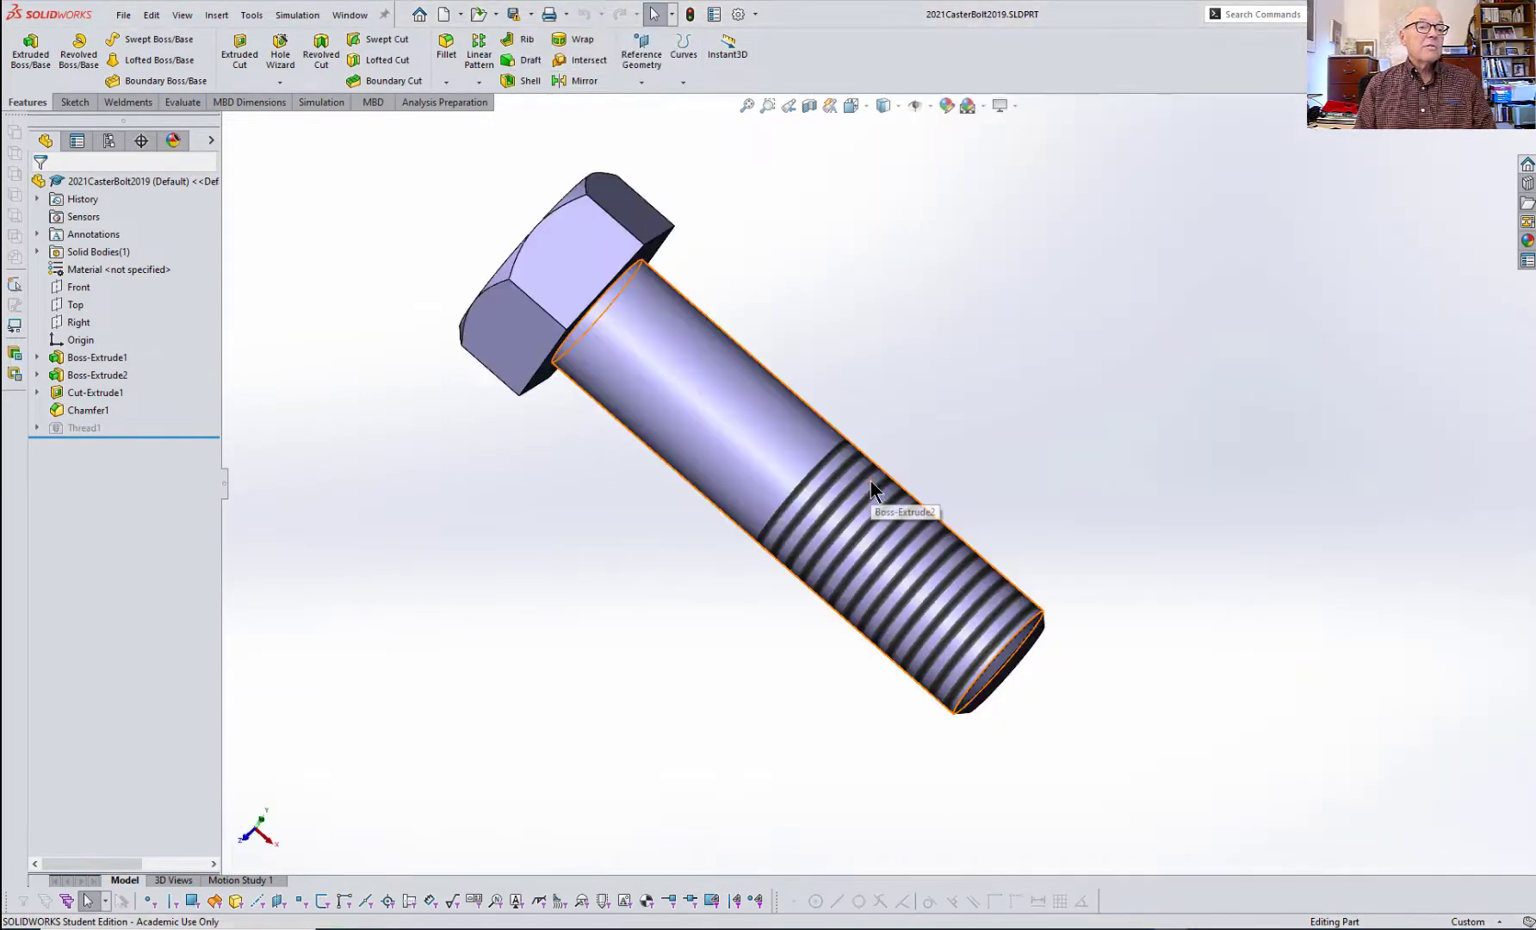
- Set the extrusion depth of the bolt's shank, Boss-Extrude2, to 44 mm
{"action": "right_click", "coordinate": [96, 374]}
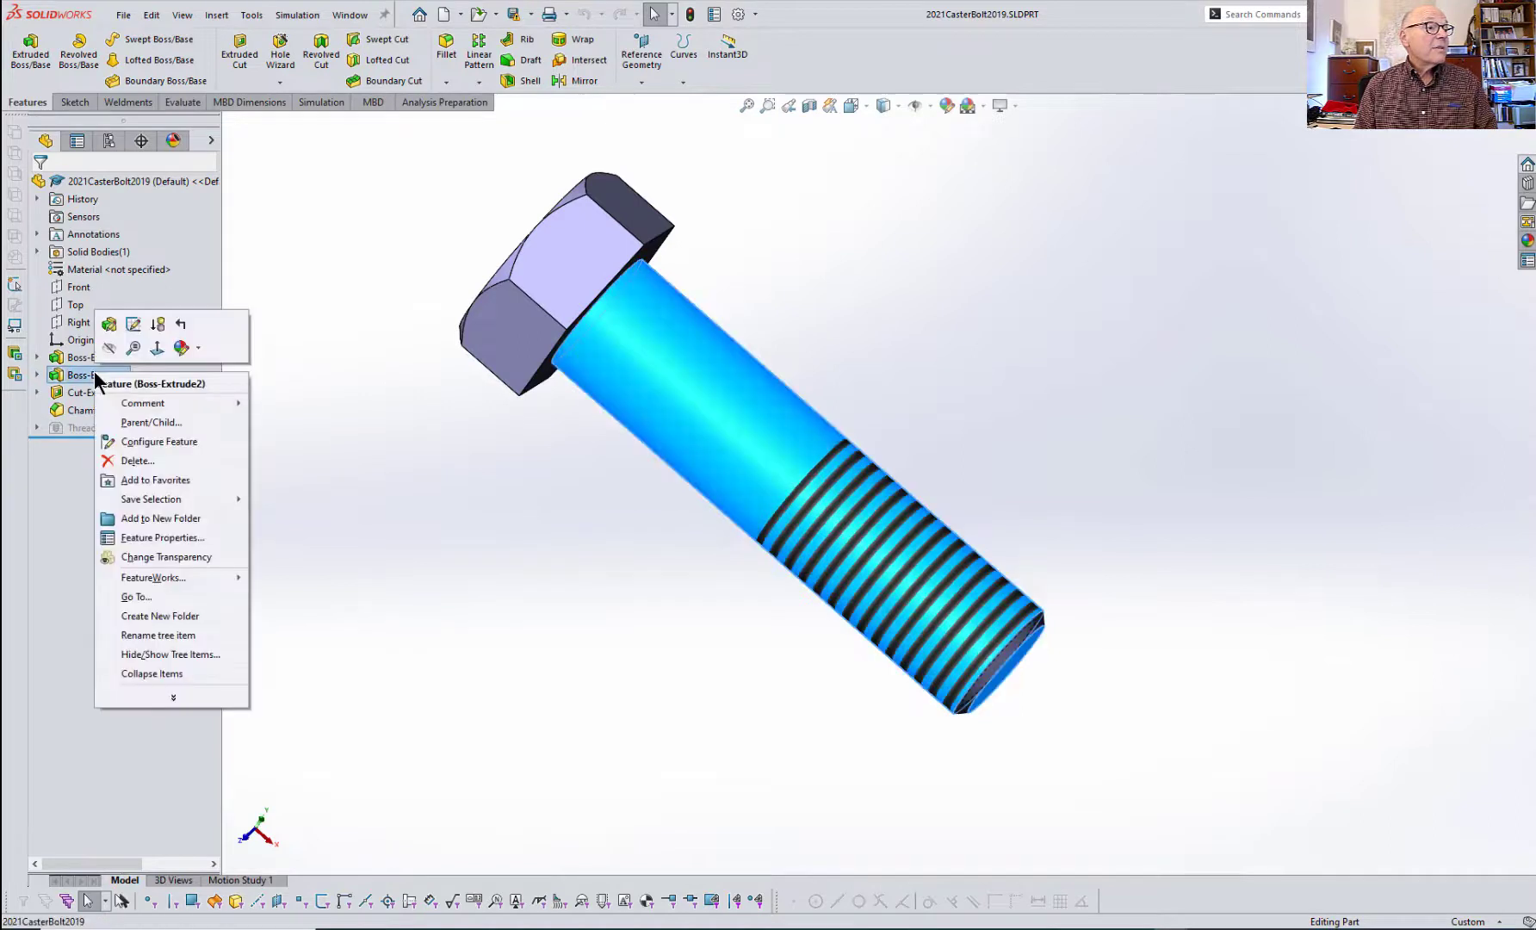
{"action": "left_click", "coordinate": [109, 325]}
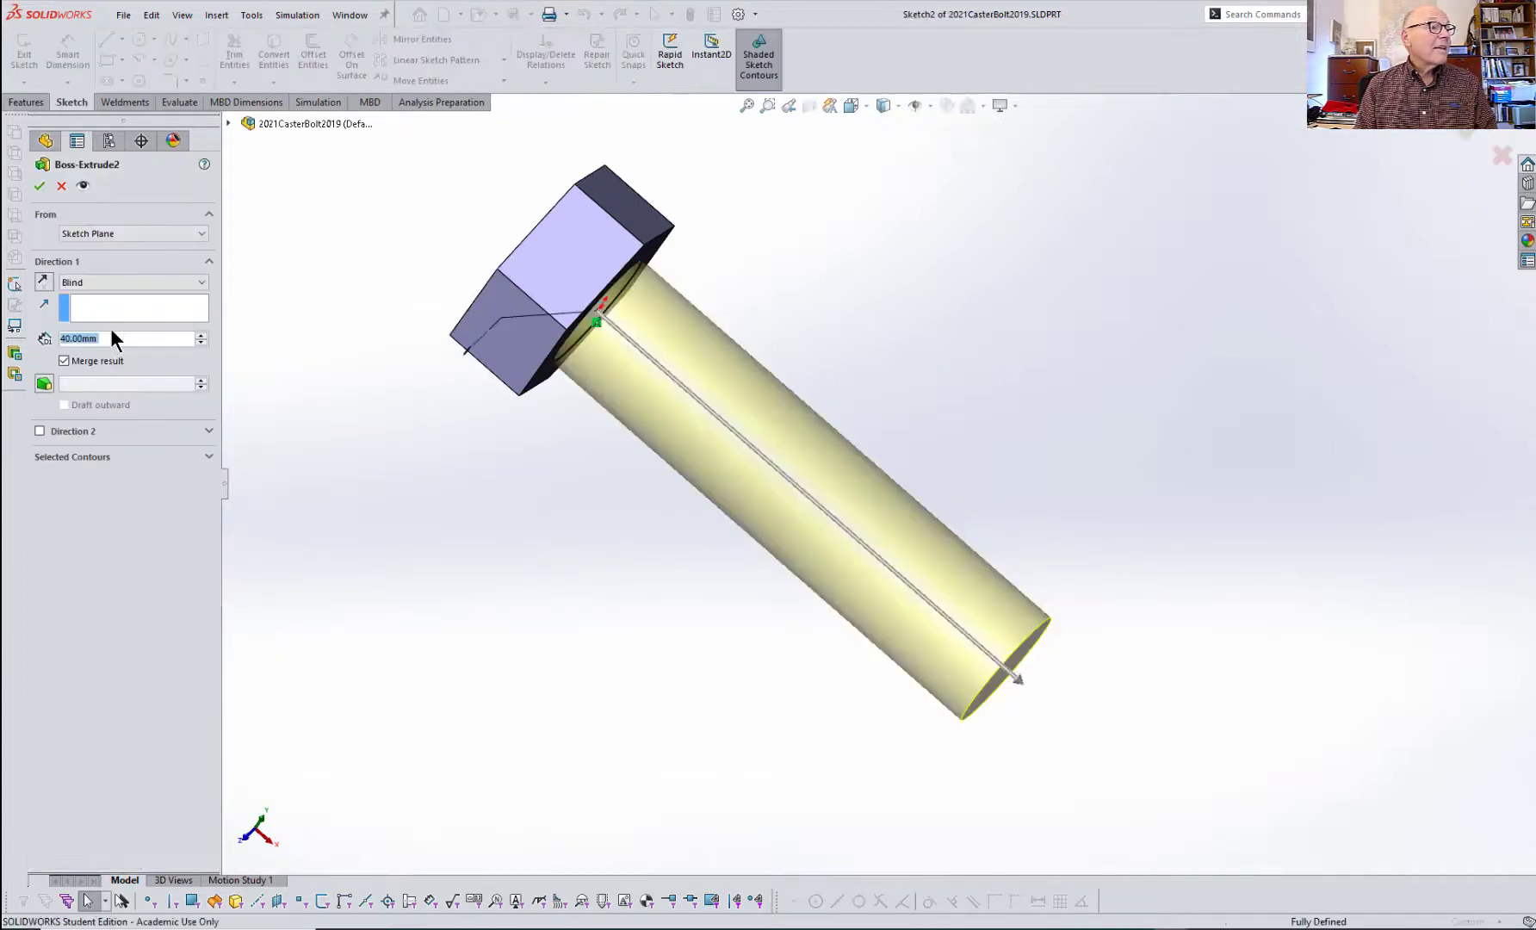
{"action": "type", "text": "44"}
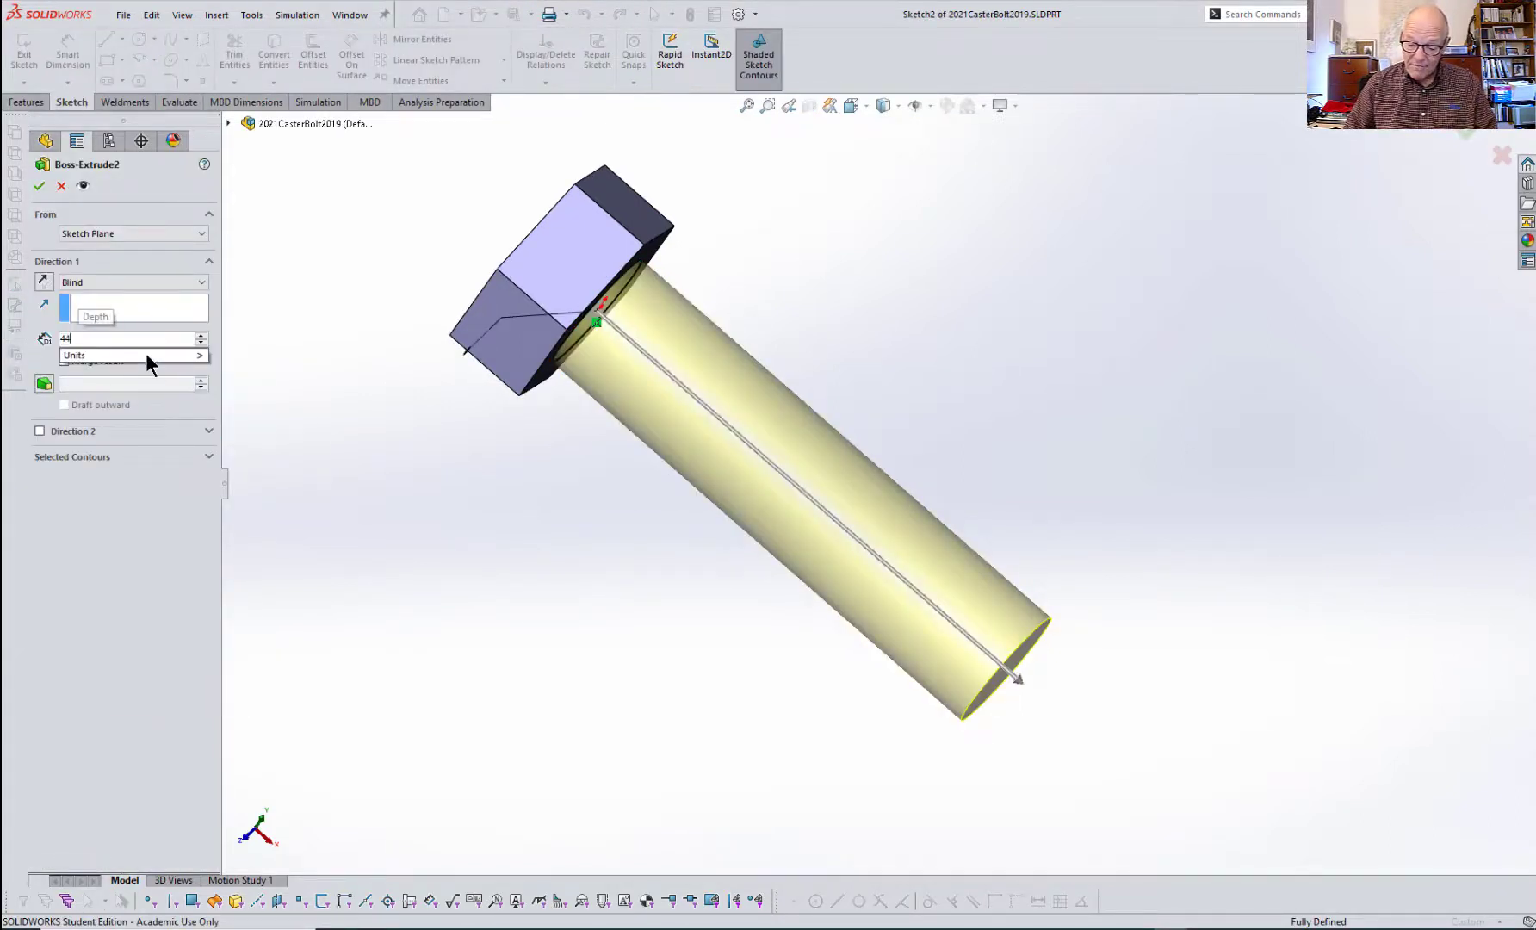
{"action": "key", "text": "Return"}
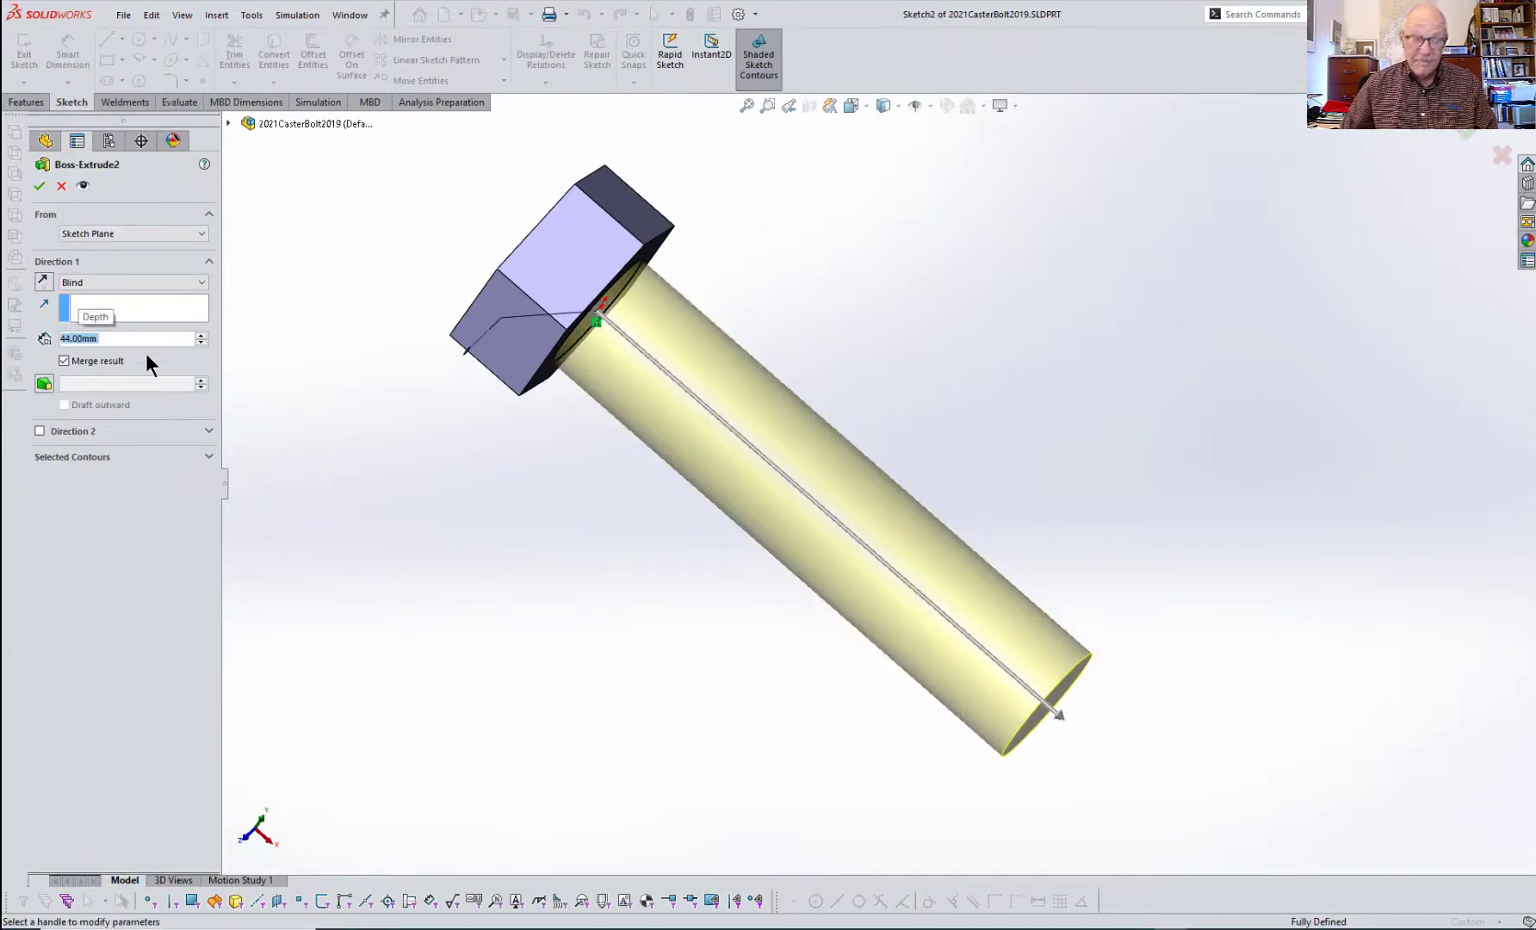
{"action": "left_click", "coordinate": [1470, 130]}
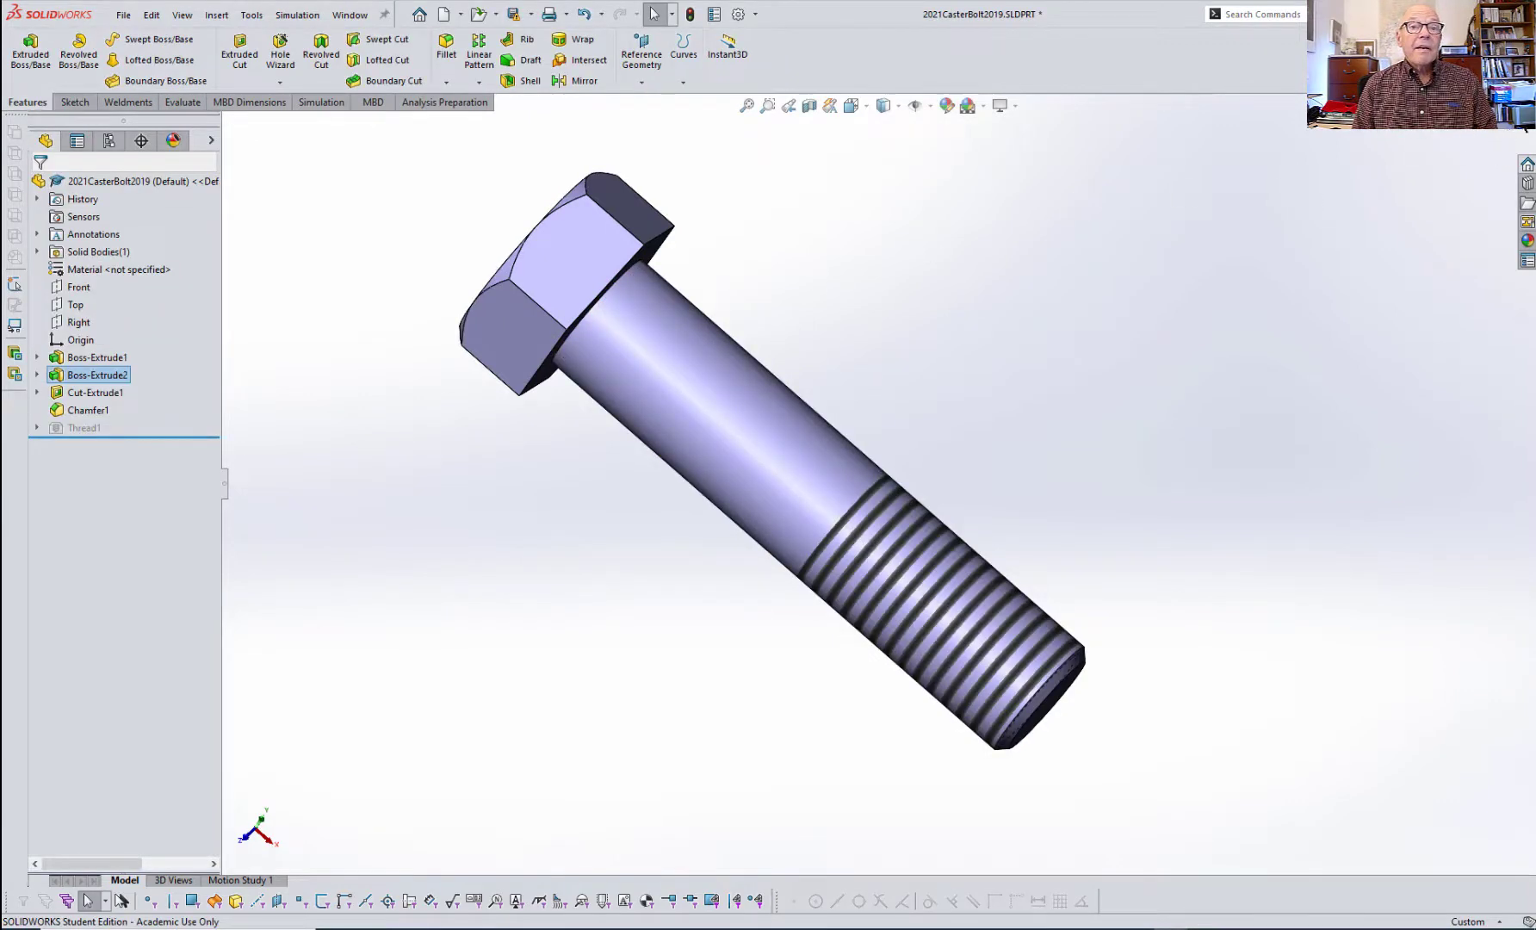
- Save the bolt part, return to the assembly and rebuild it, checking how far the bolt protrudes from the nut
{"action": "key", "text": "ctrl+s"}
{"action": "left_click", "coordinate": [740, 466]}
{"action": "left_click", "coordinate": [788, 507]}
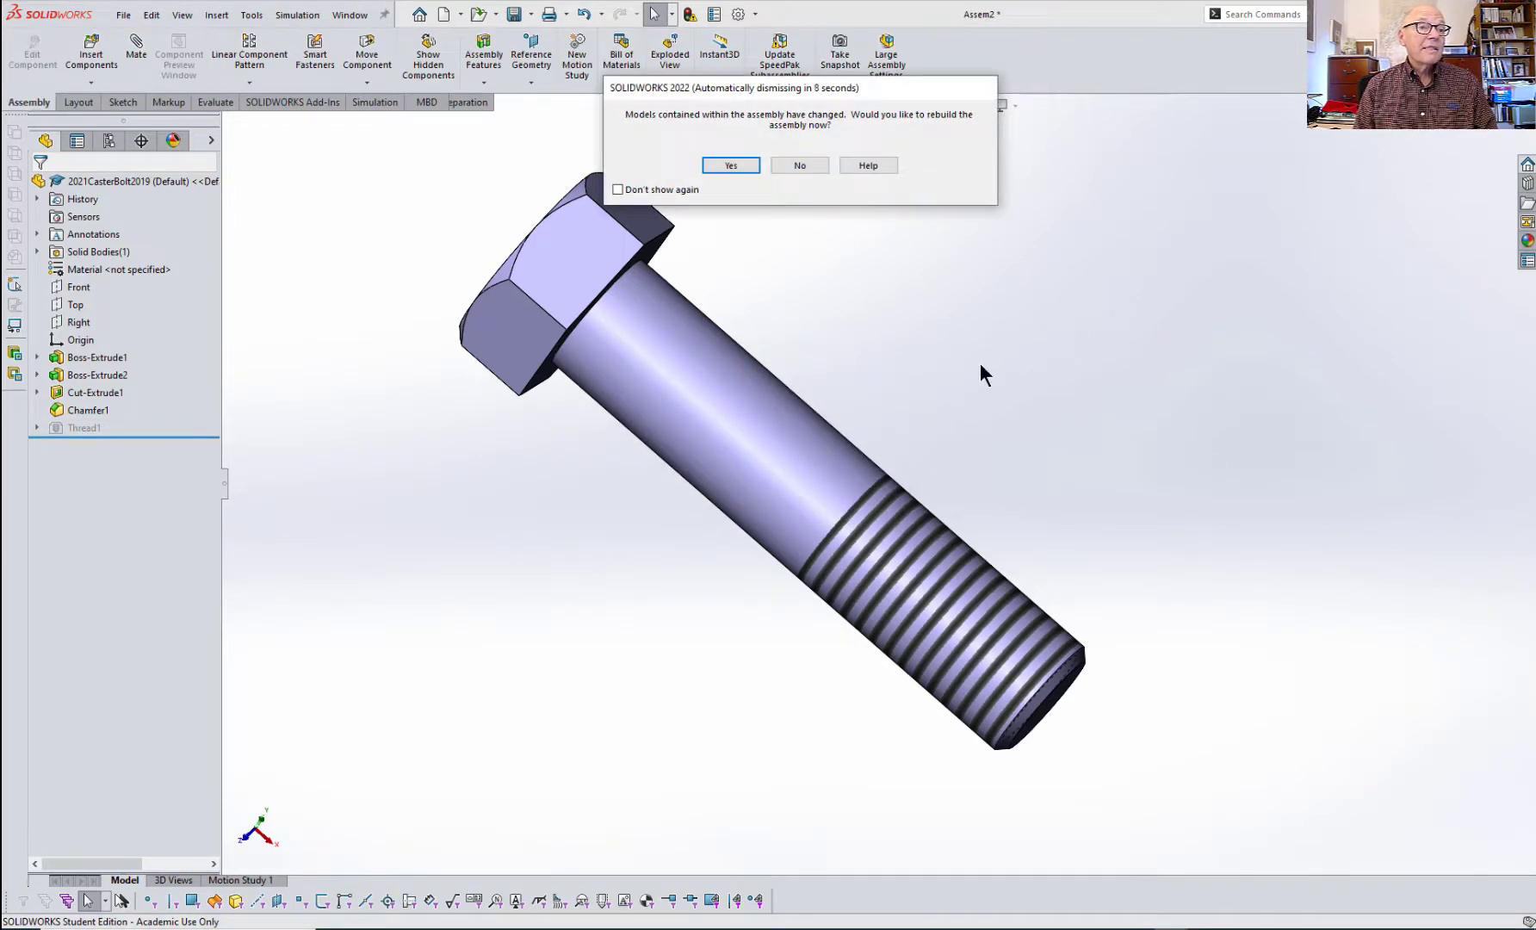
{"action": "left_click", "coordinate": [731, 165]}
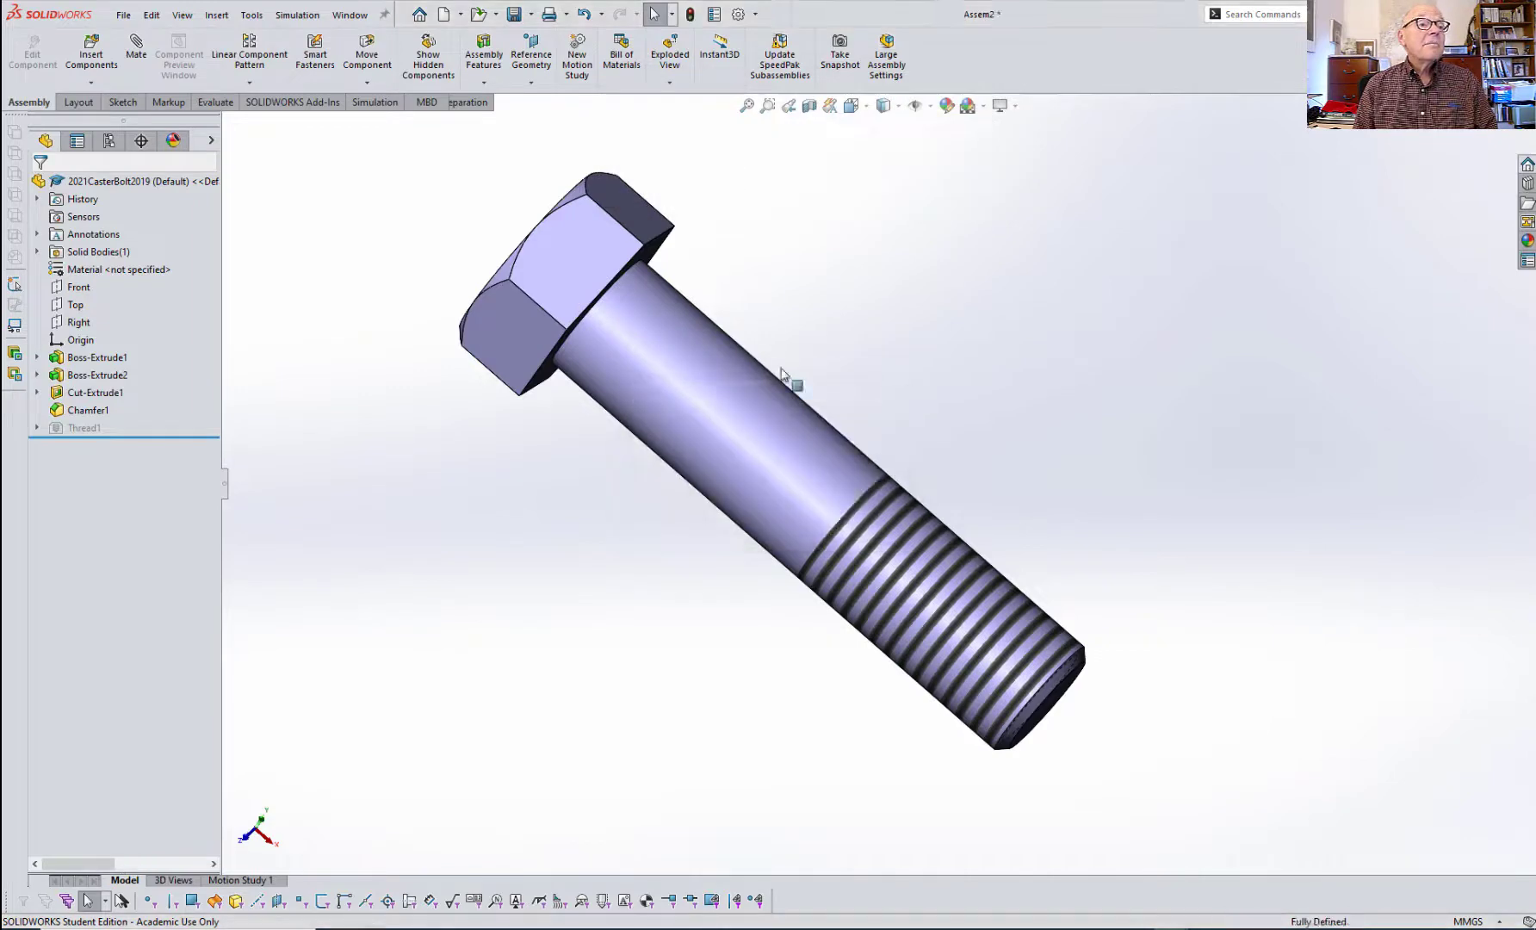
{"action": "scroll", "coordinate": [938, 515], "scroll_direction": "down", "scroll_amount": 5}
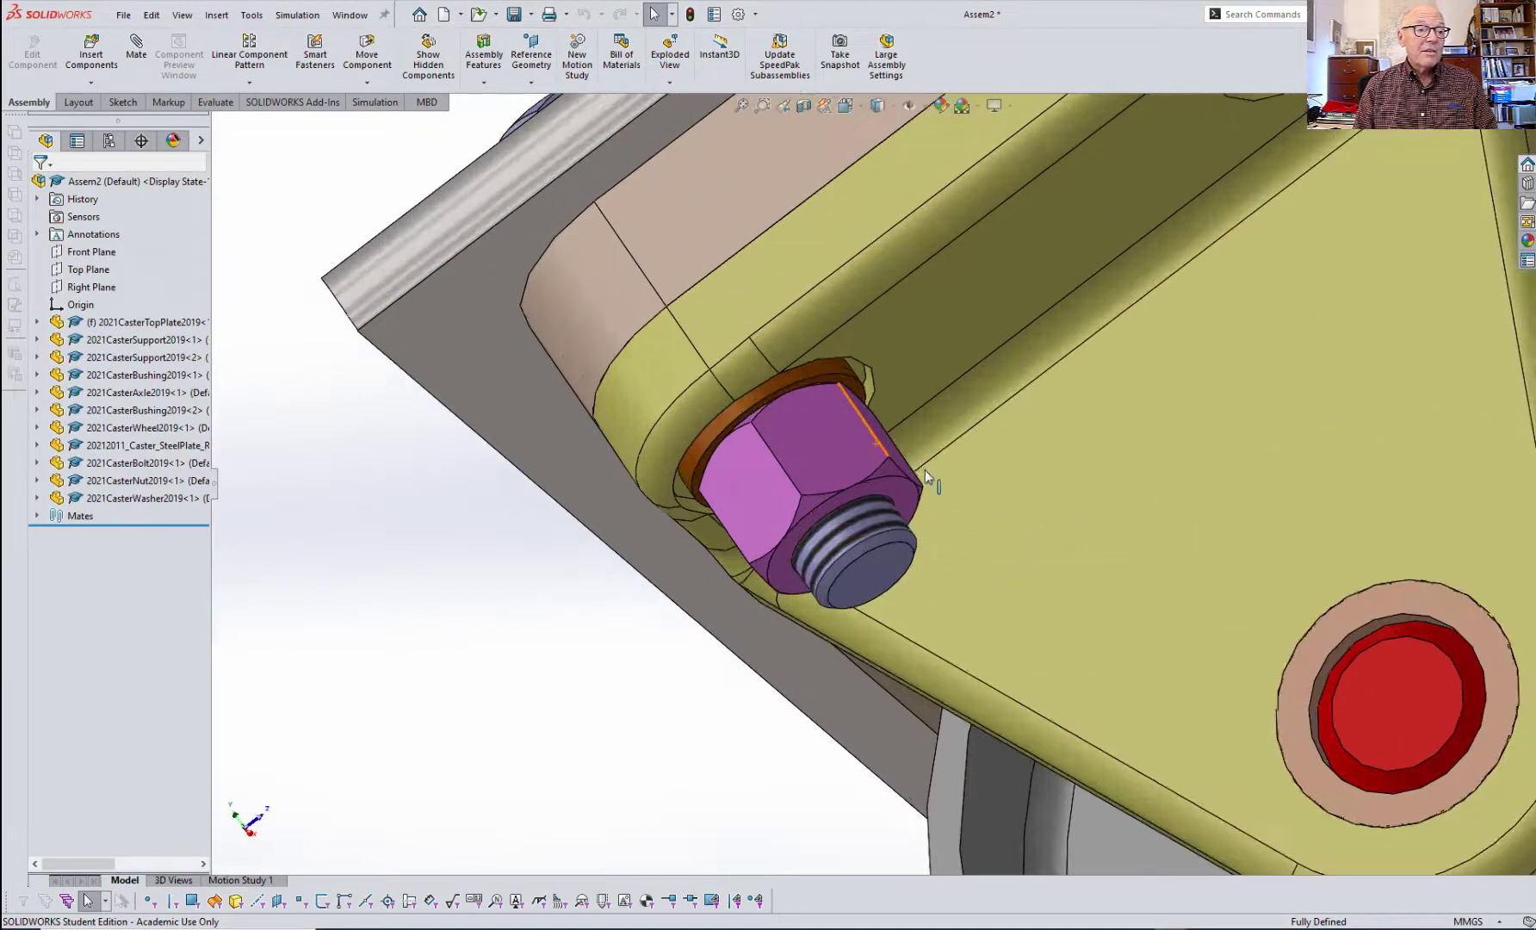
{"action": "scroll", "coordinate": [941, 514], "scroll_direction": "up", "scroll_amount": 5}
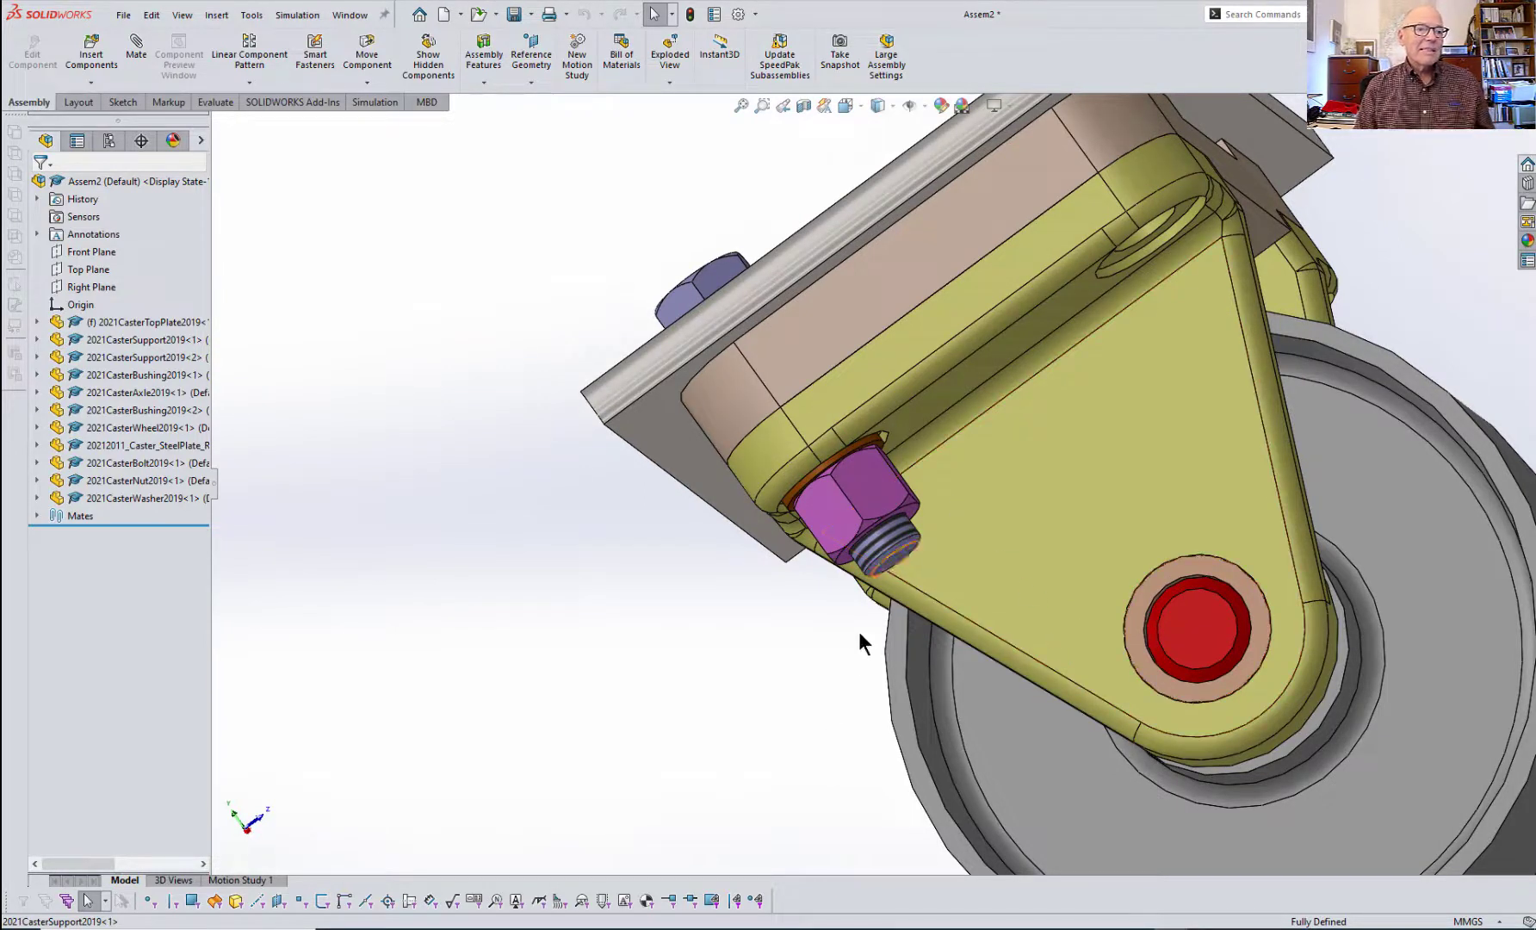
- Start a linear component pattern with Direction 1 along the top plate block's long edge and Direction 2 along its short edge
{"action": "right_click_drag", "start_coordinate": [739, 681], "coordinate": [848, 559]}
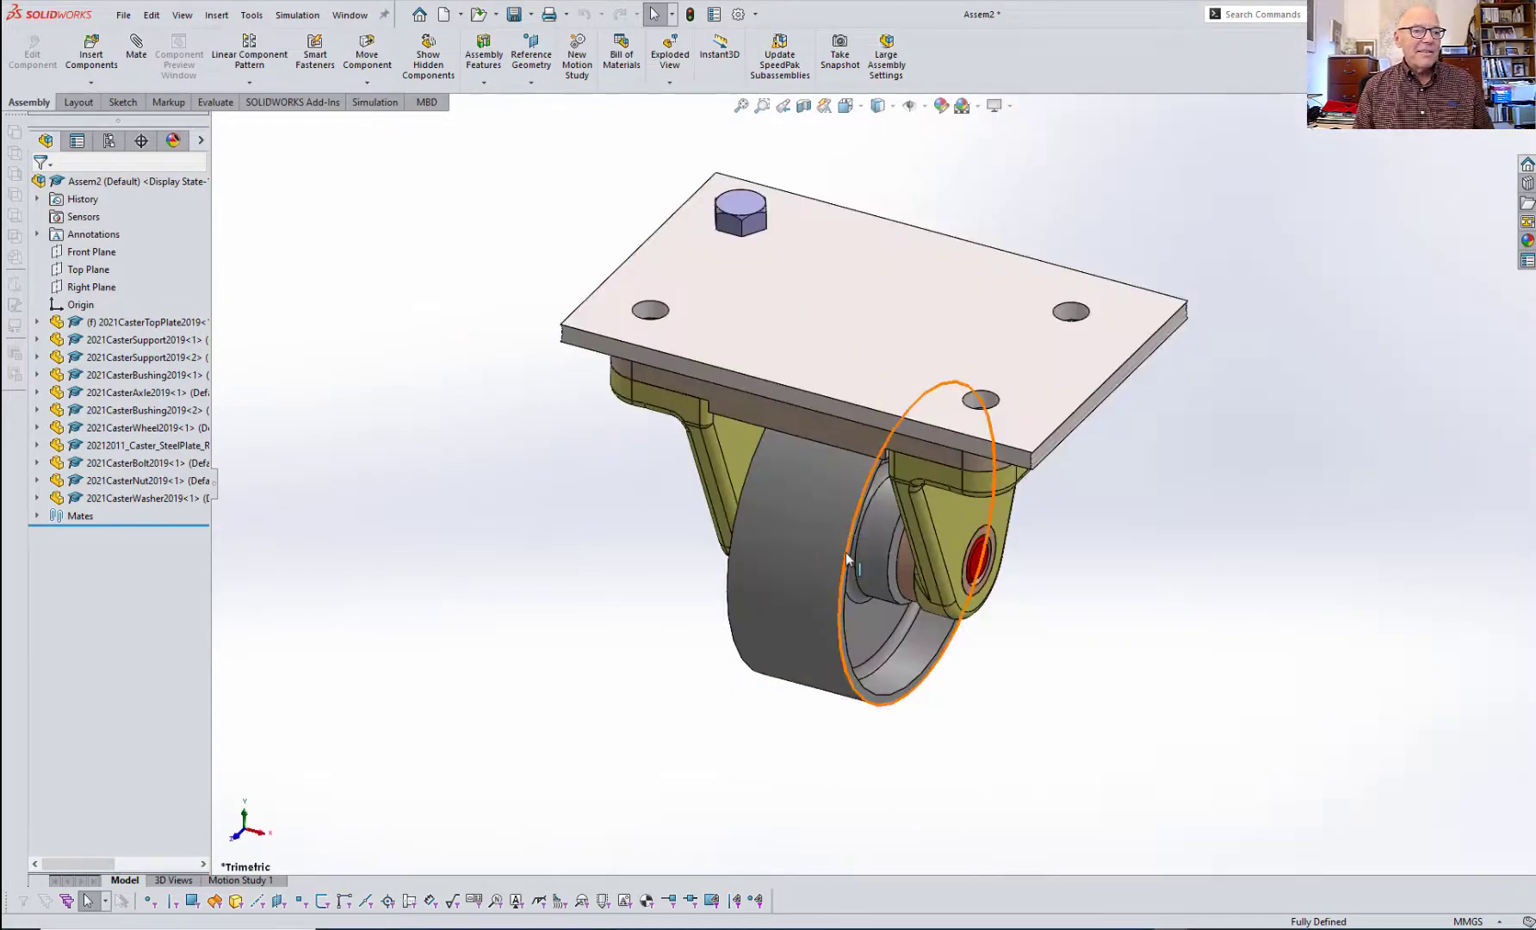
{"action": "middle_click_drag", "start_coordinate": [1121, 470], "coordinate": [1211, 473]}
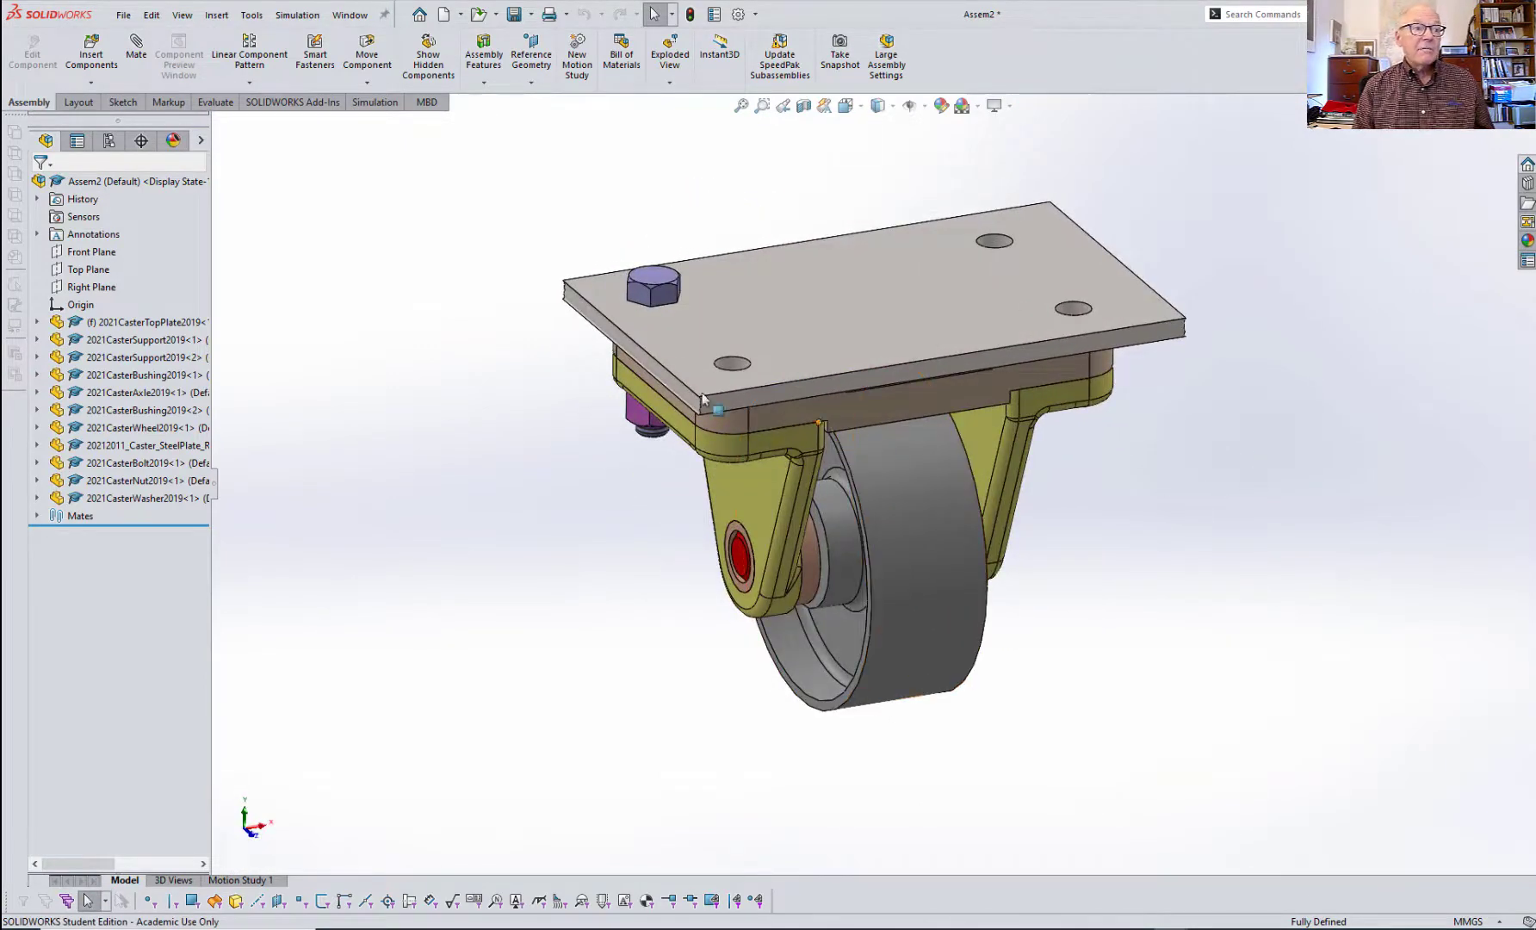
{"action": "left_click", "coordinate": [250, 58]}
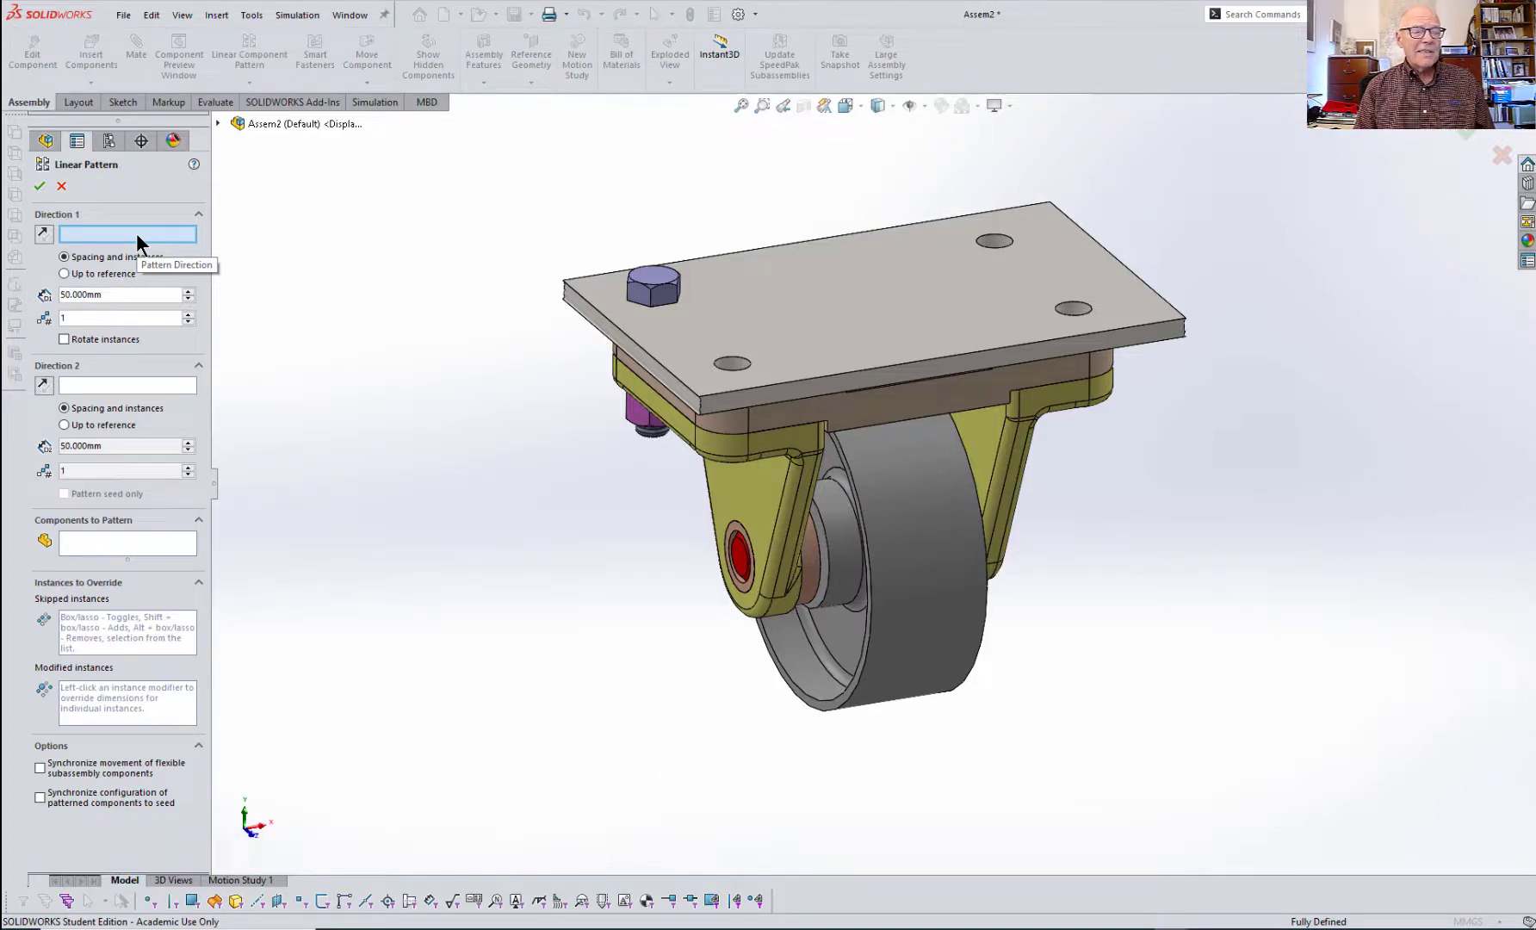
{"action": "scroll", "coordinate": [862, 439], "scroll_direction": "down", "scroll_amount": 3}
{"action": "middle_click_drag", "start_coordinate": [862, 438], "coordinate": [892, 308]}
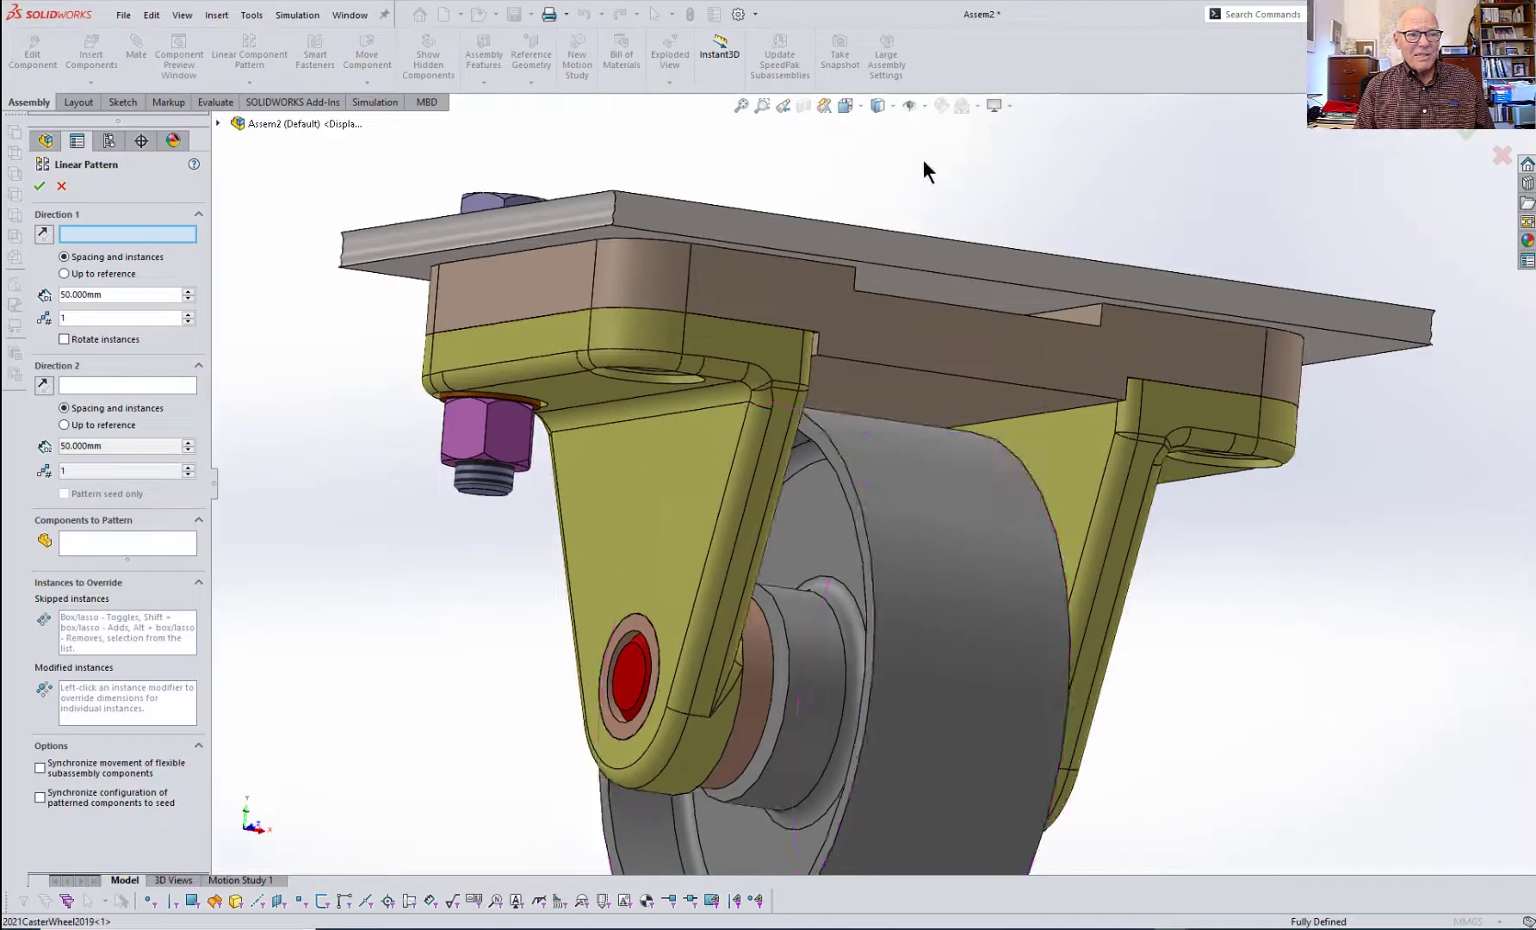
{"action": "left_click", "coordinate": [814, 263]}
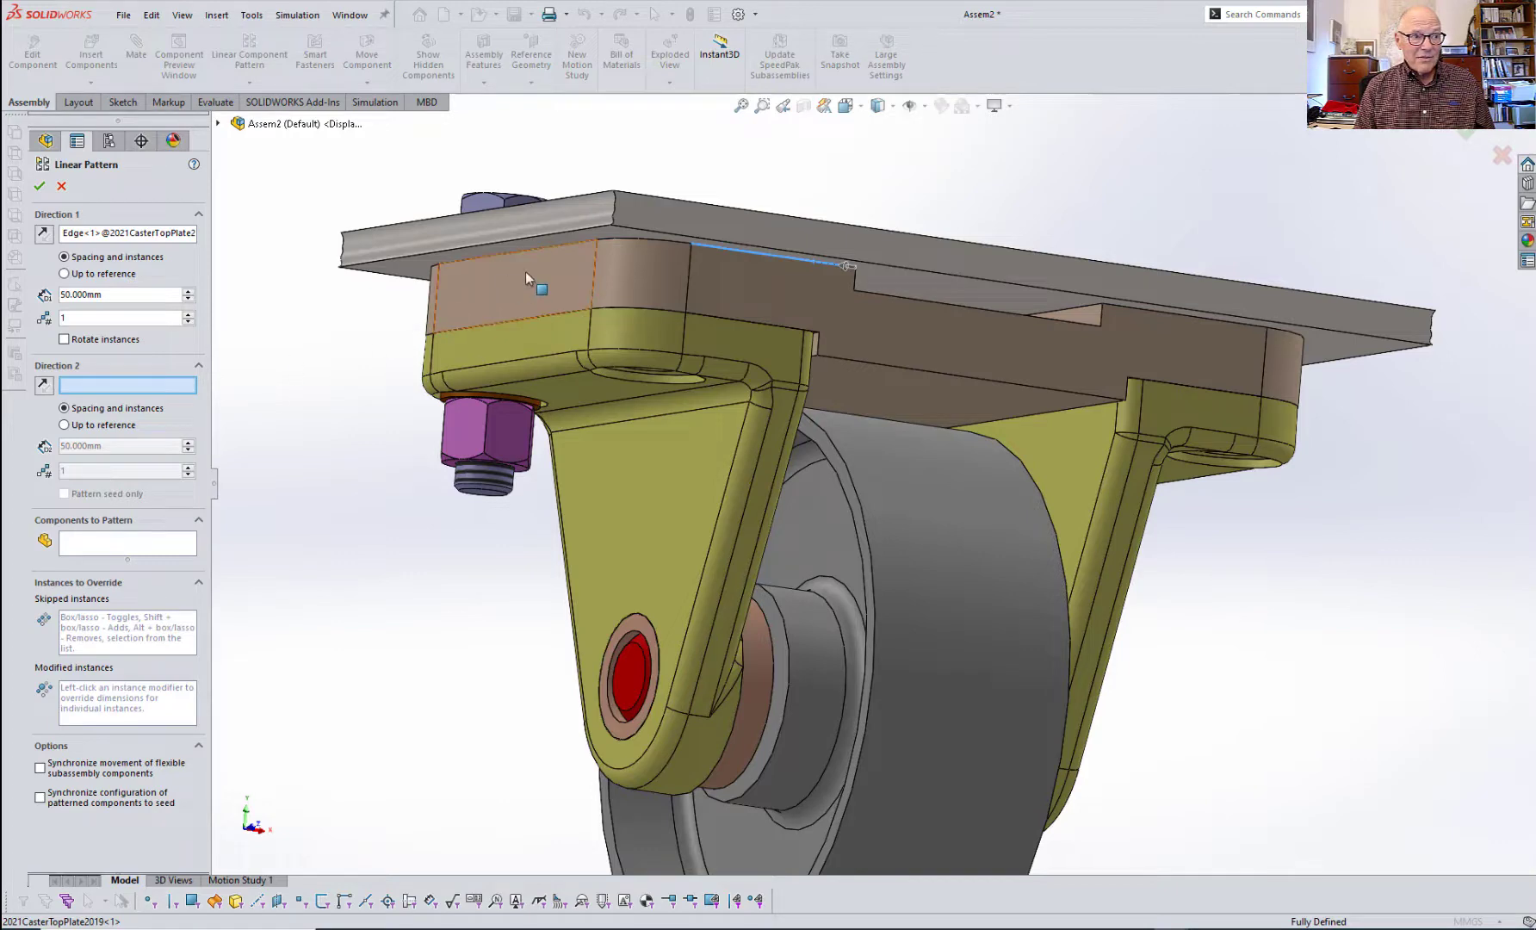
{"action": "left_click", "coordinate": [556, 247]}
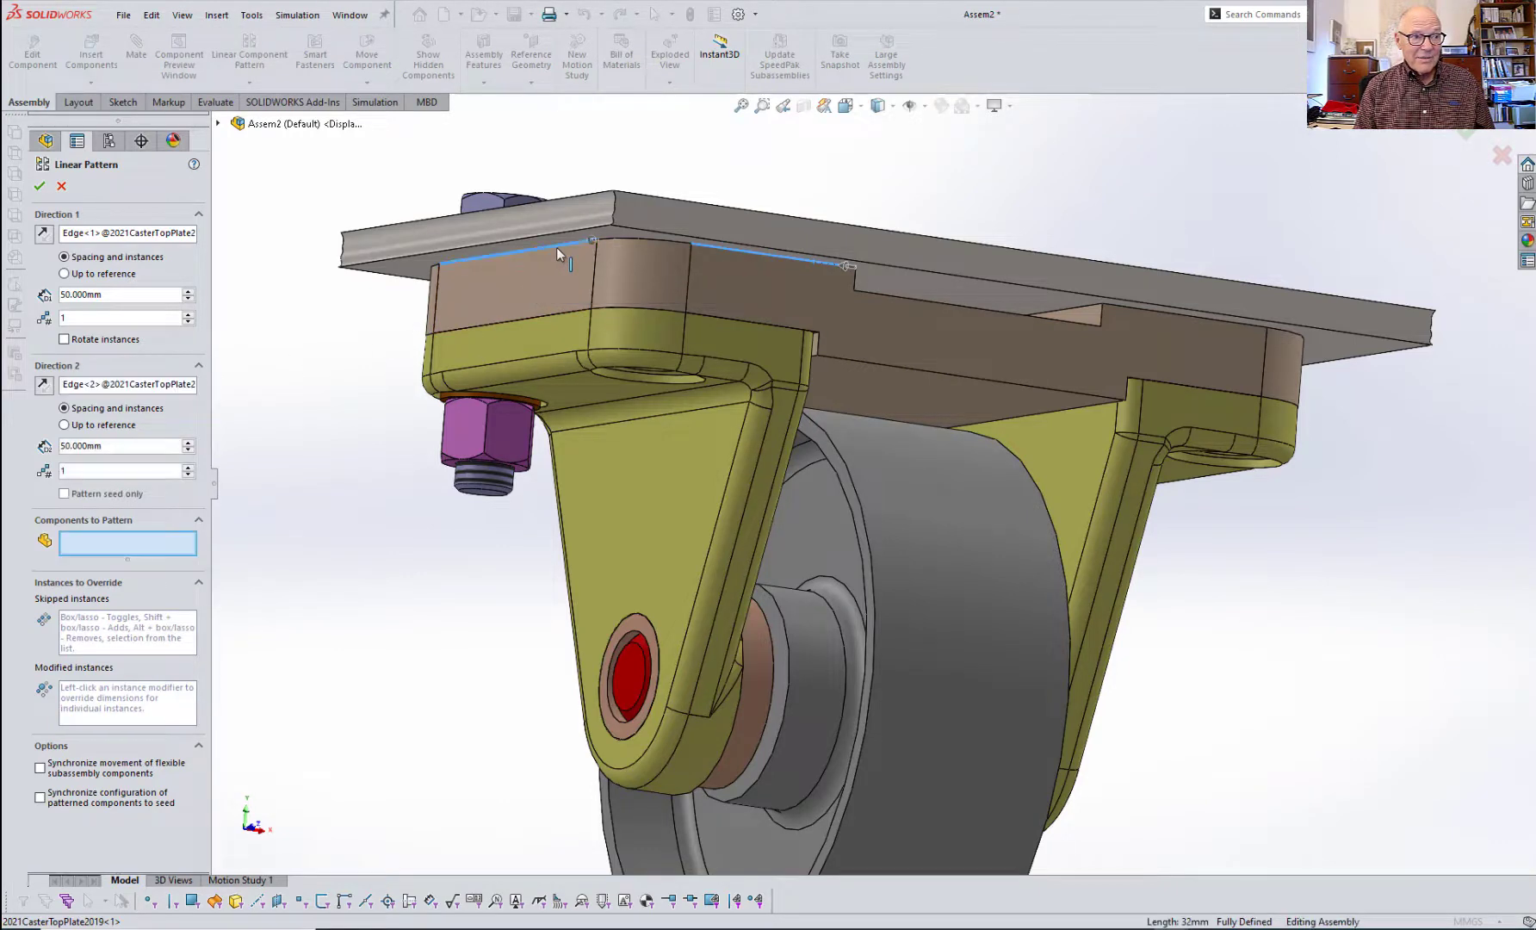
- Set the number of instances to 2 in both directions of the linear pattern
{"action": "scroll", "coordinate": [756, 419], "scroll_direction": "up", "scroll_amount": 5}
{"action": "middle_click_drag", "start_coordinate": [756, 419], "coordinate": [627, 509]}
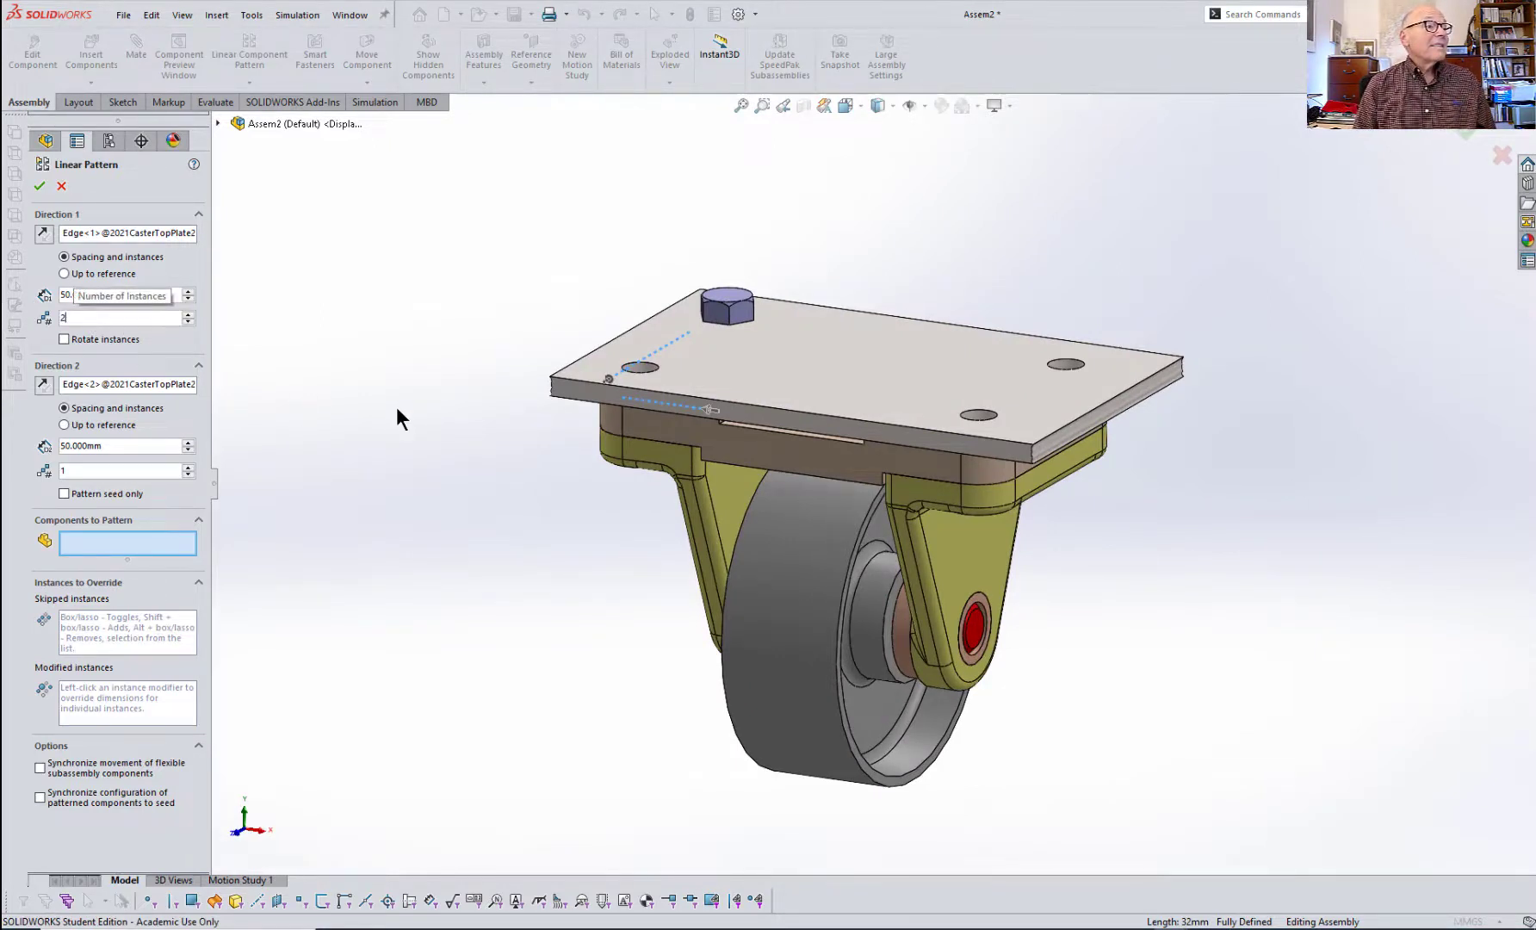
{"action": "left_click", "coordinate": [60, 470]}
{"action": "type", "text": "2"}
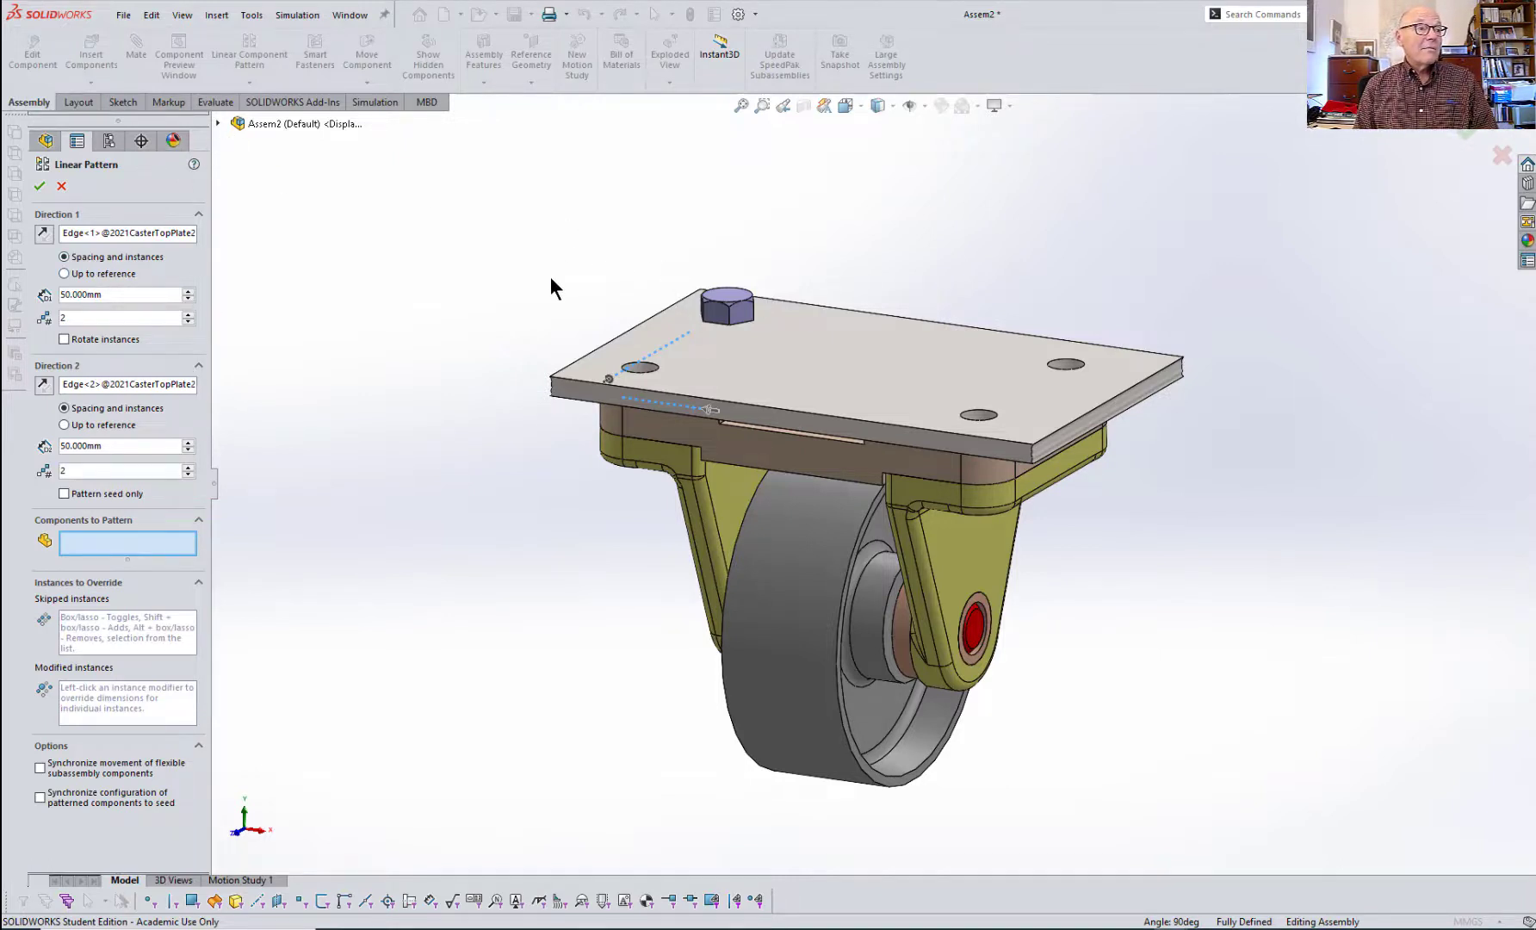
- Choose the bolt, washer and nut as the components to pattern and reverse both pattern directions so the copies fall on the plate
{"action": "left_click", "coordinate": [728, 302]}
{"action": "middle_click_drag", "start_coordinate": [512, 635], "coordinate": [637, 603]}
{"action": "scroll", "coordinate": [758, 516], "scroll_direction": "down", "scroll_amount": 6}
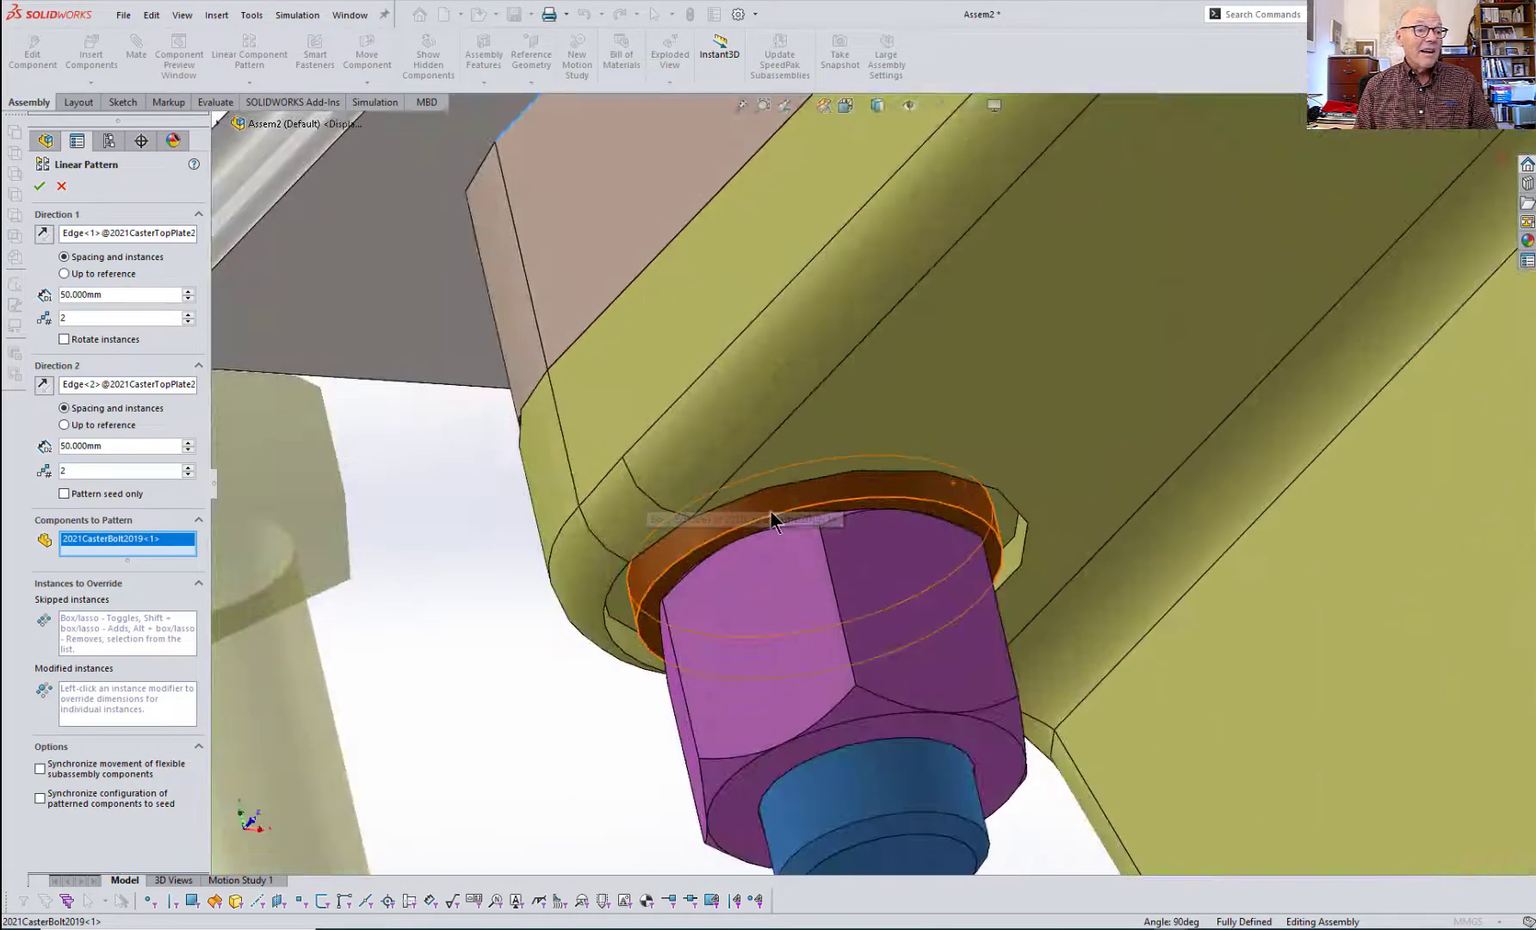
{"action": "left_click", "coordinate": [846, 496]}
{"action": "left_click", "coordinate": [875, 583]}
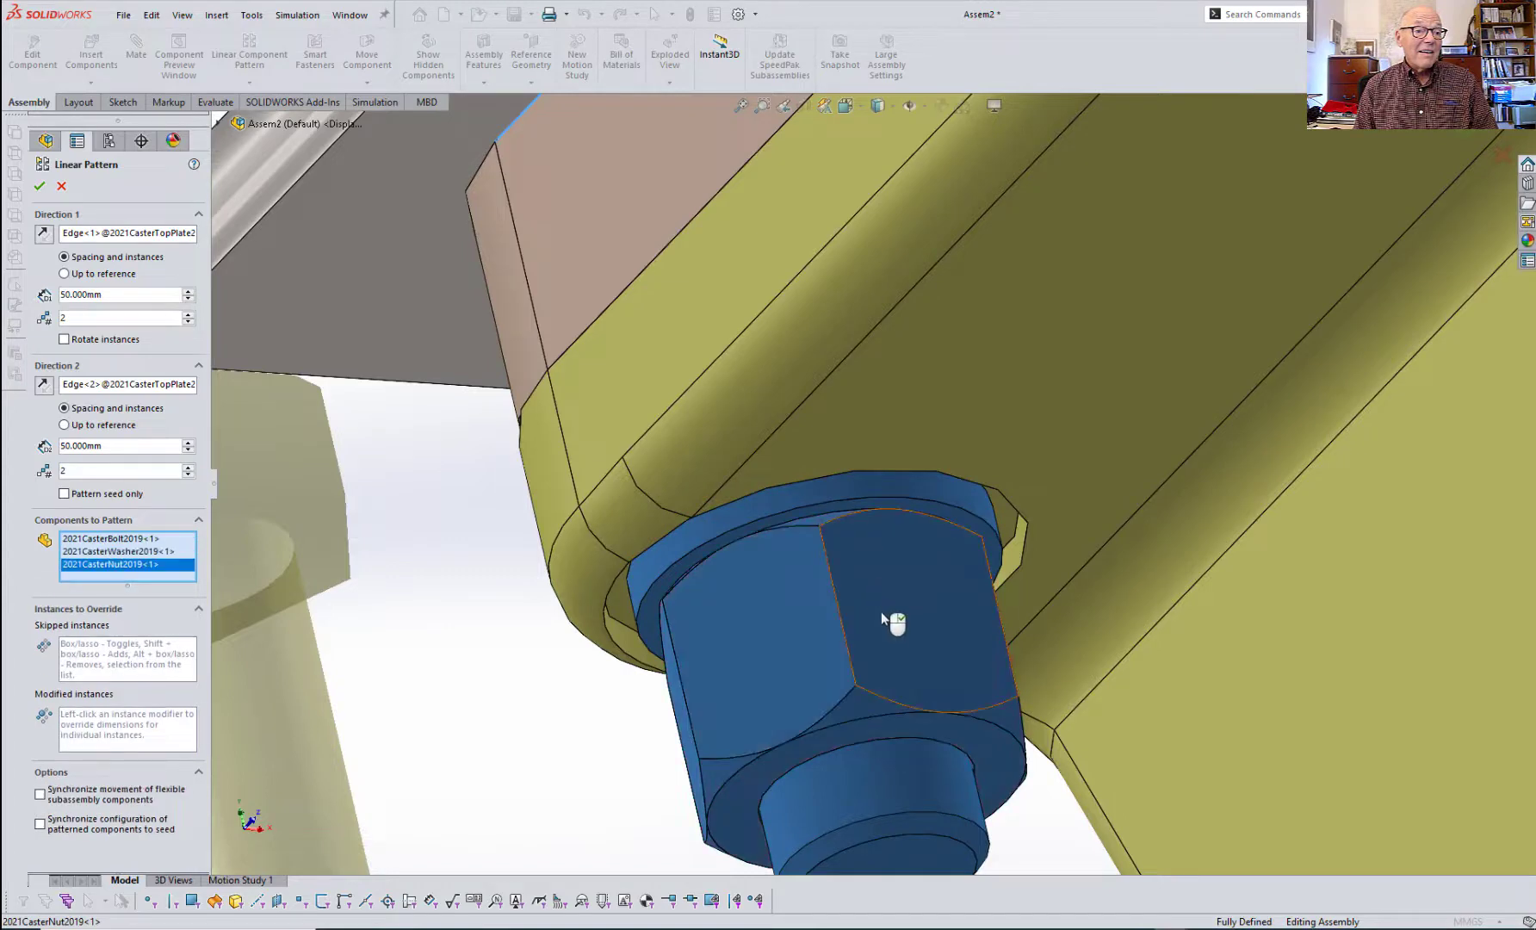
{"action": "scroll", "coordinate": [880, 614], "scroll_direction": "up", "scroll_amount": 6}
{"action": "middle_click_drag", "start_coordinate": [874, 634], "coordinate": [891, 662]}
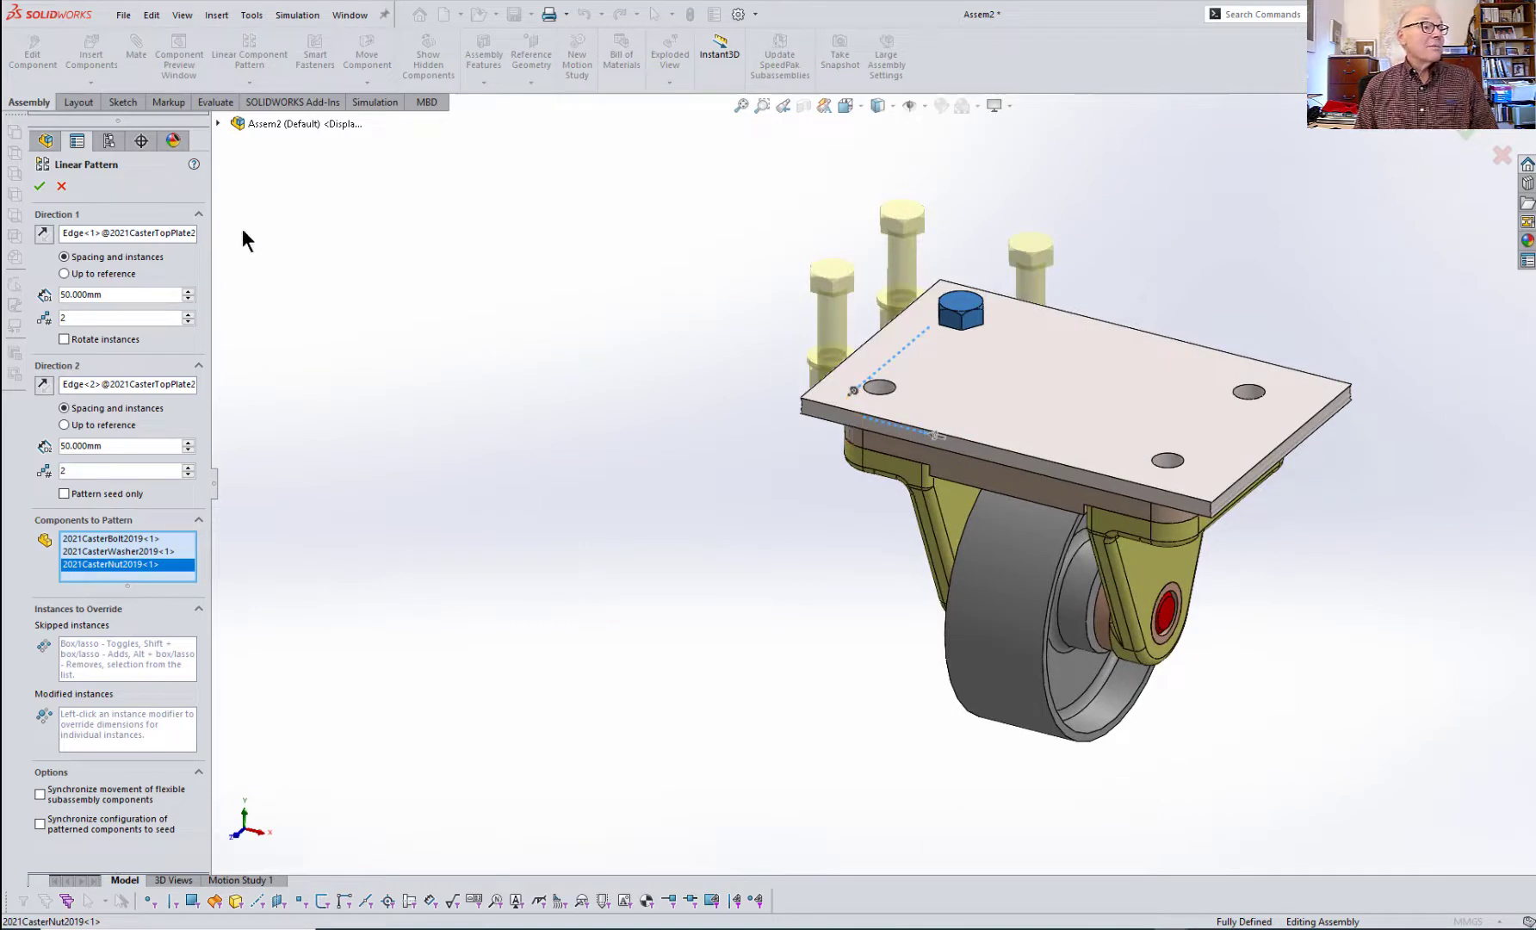
{"action": "left_click", "coordinate": [44, 229]}
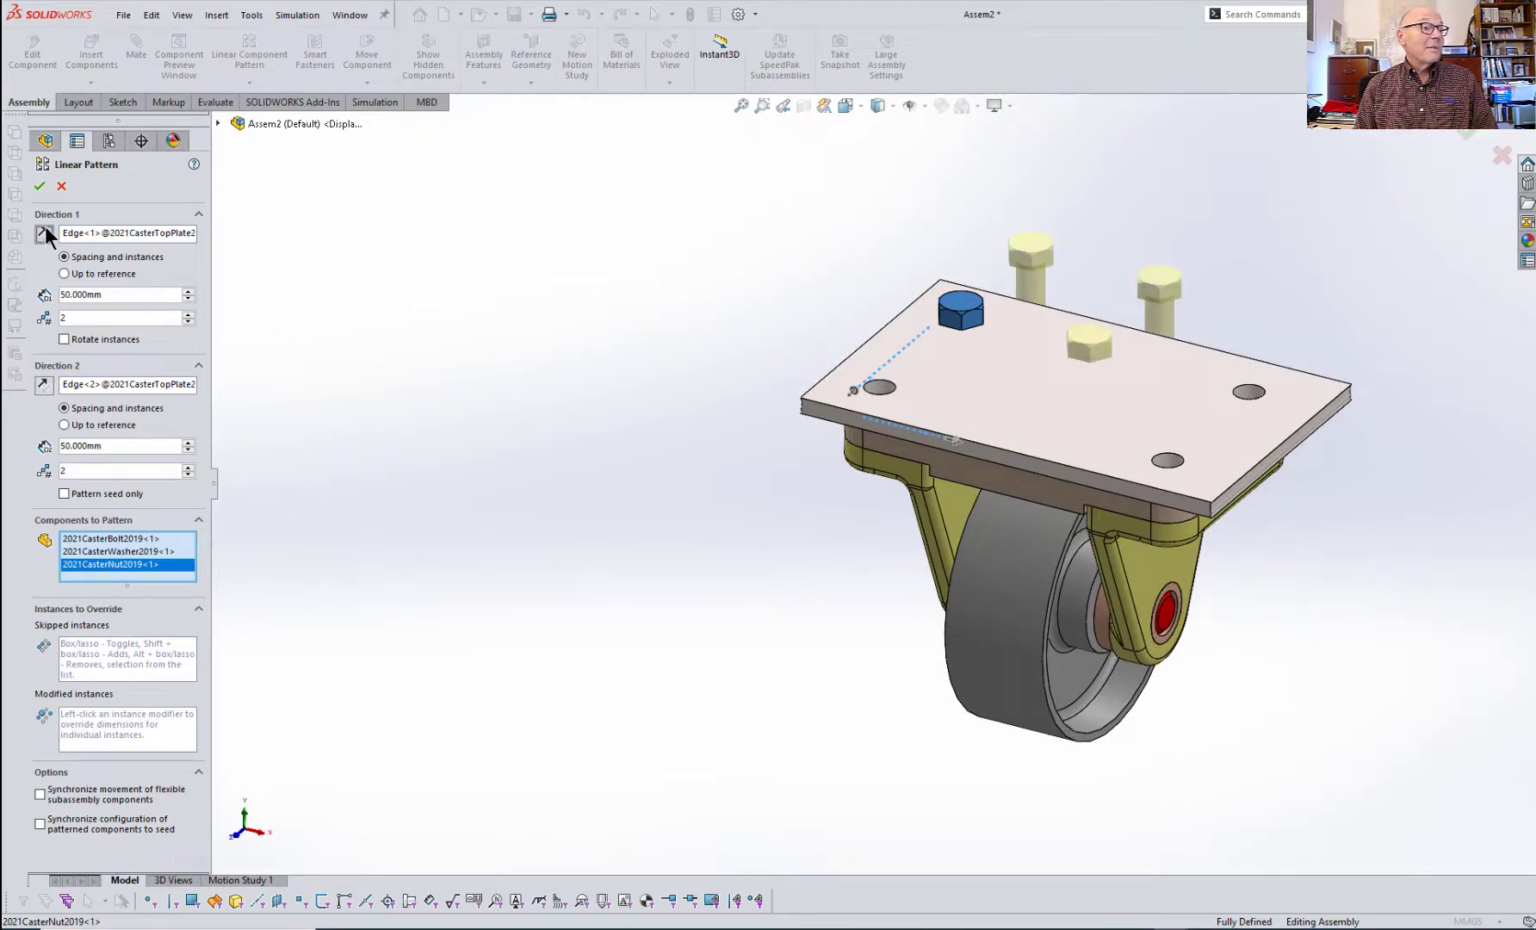
{"action": "left_click", "coordinate": [45, 384]}
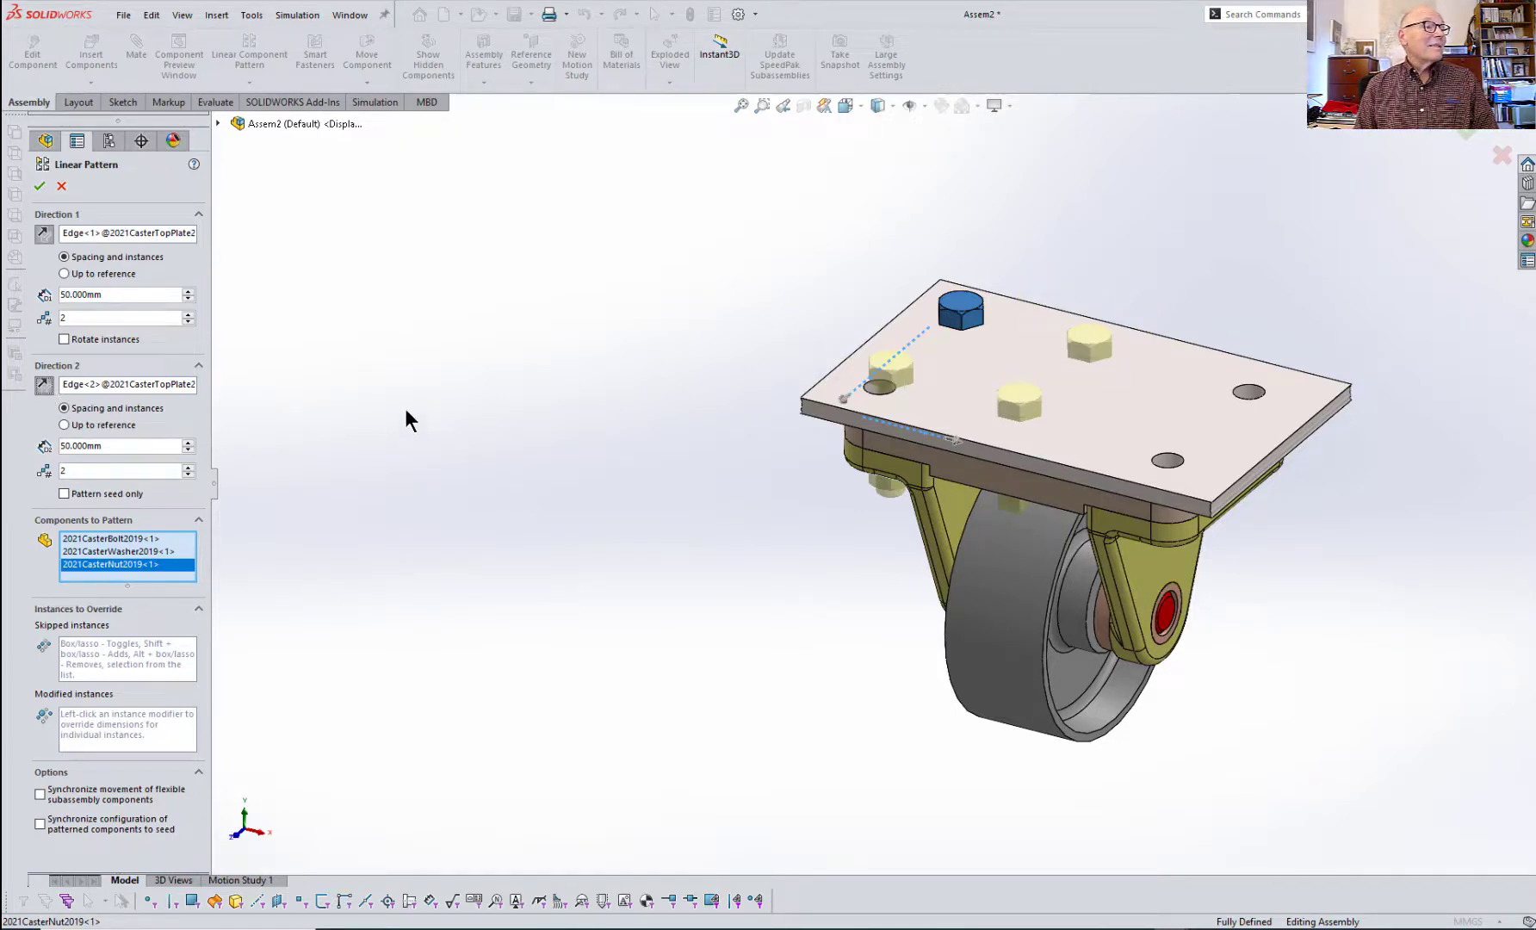
- Try Direction 1 spacings of 118 mm and 116 mm, and settle on 112 mm to match the plate's holes
{"action": "left_click", "coordinate": [135, 295]}
{"action": "type", "text": "118"}
{"action": "key", "text": "Return"}
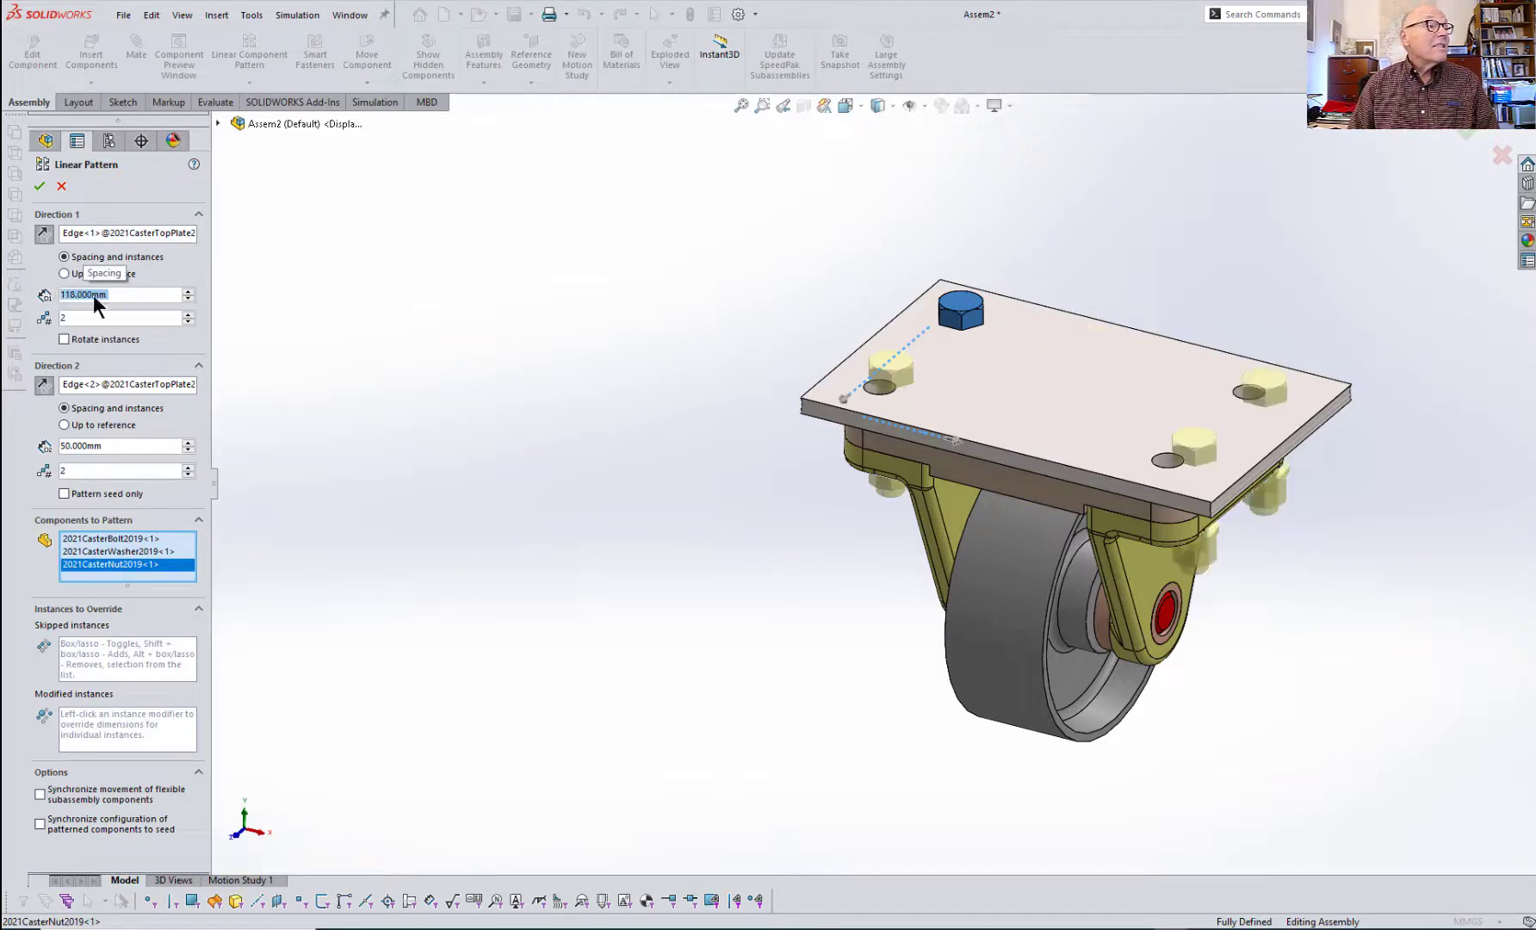
{"action": "type", "text": "116"}
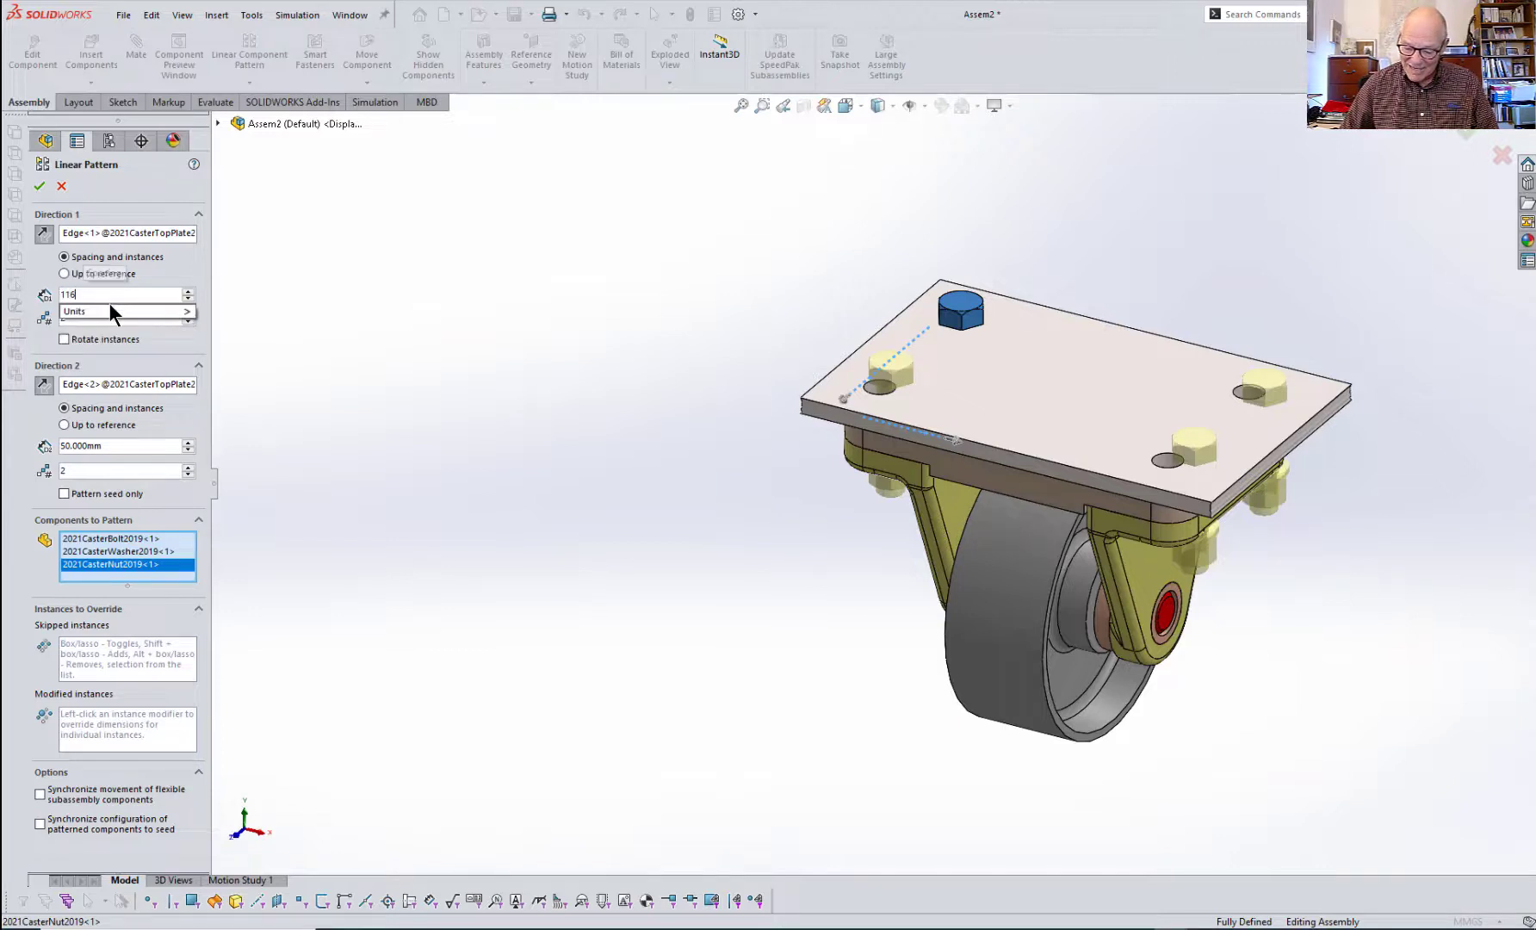
{"action": "key", "text": "Return"}
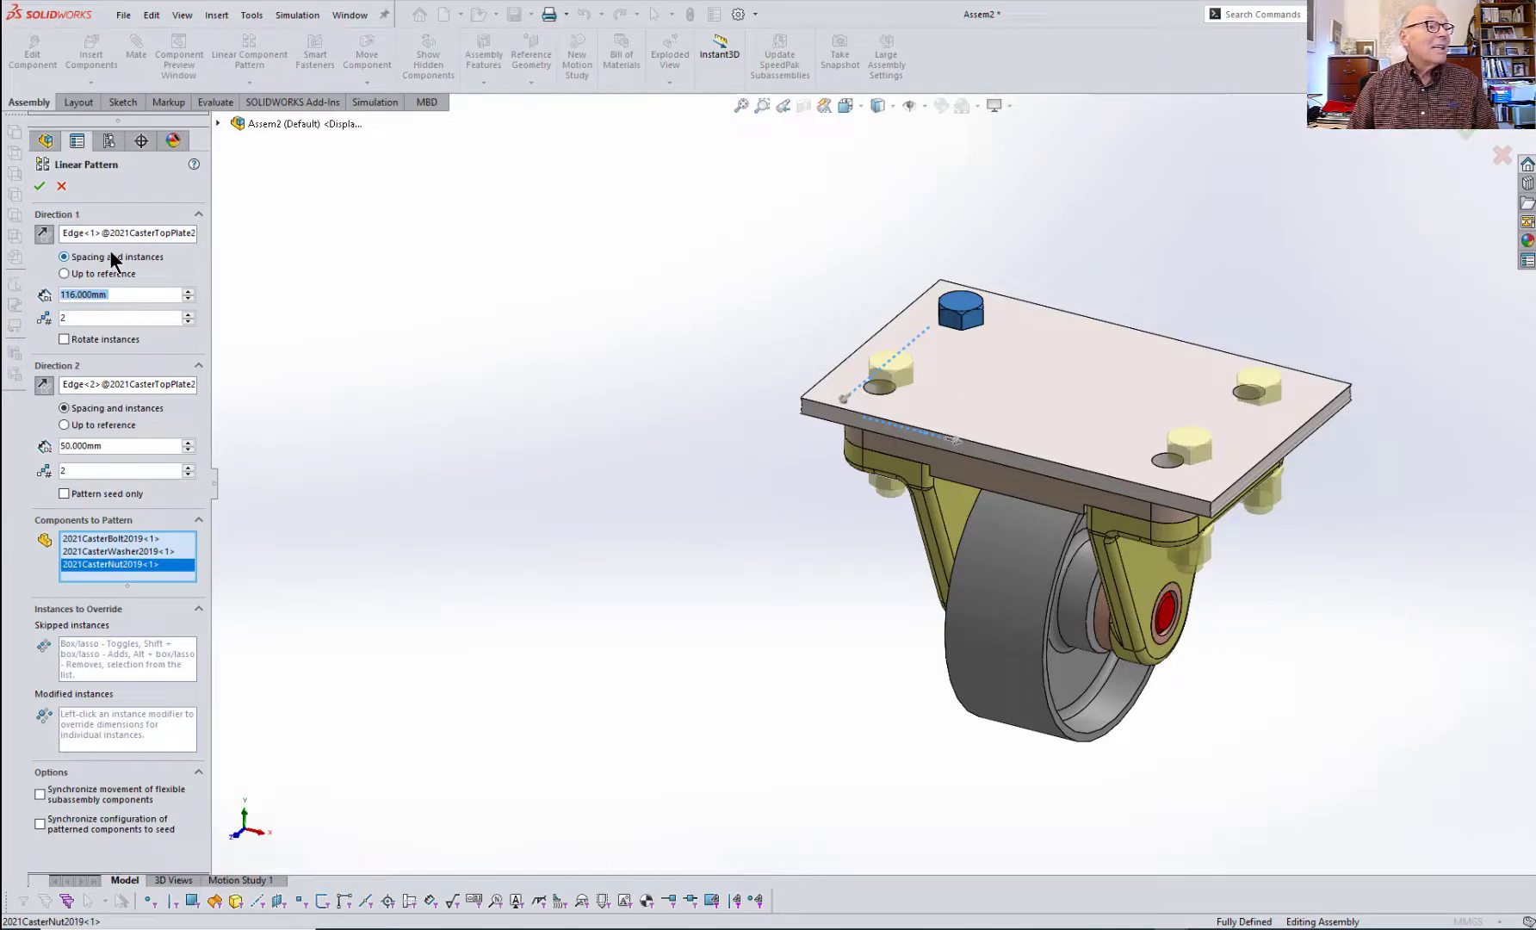
{"action": "type", "text": "112"}
{"action": "key", "text": "Return"}
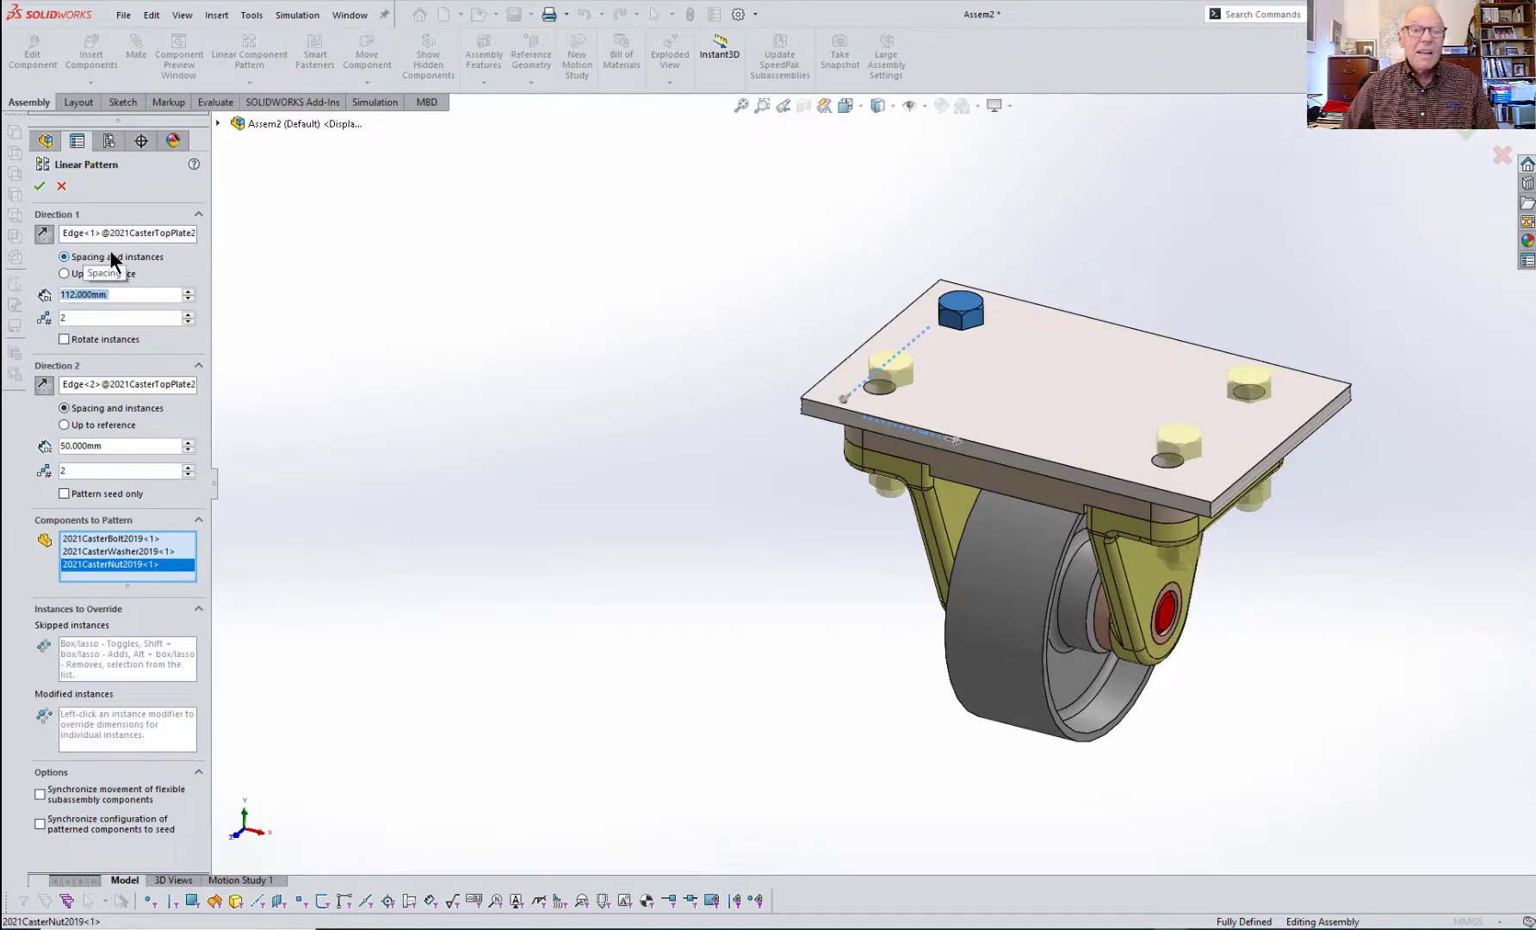
- Set the Direction 2 spacing to 58 mm and complete the linear pattern of the bolt, washer and nut
{"action": "middle_click_drag", "start_coordinate": [531, 298], "coordinate": [955, 345]}
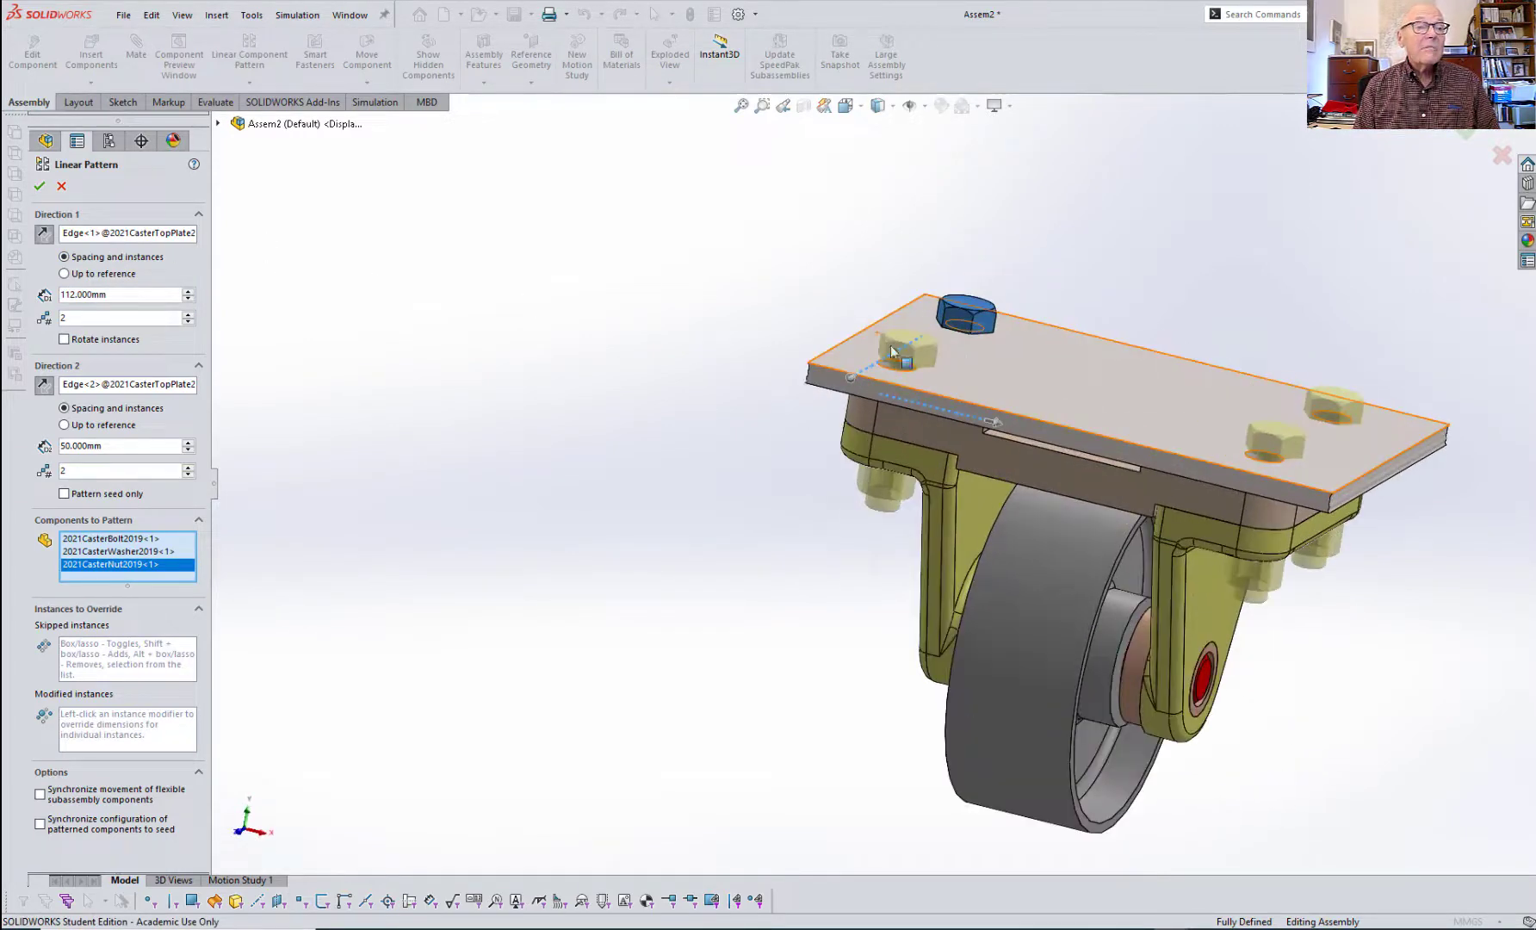
{"action": "left_click", "coordinate": [104, 447]}
{"action": "type", "text": "58"}
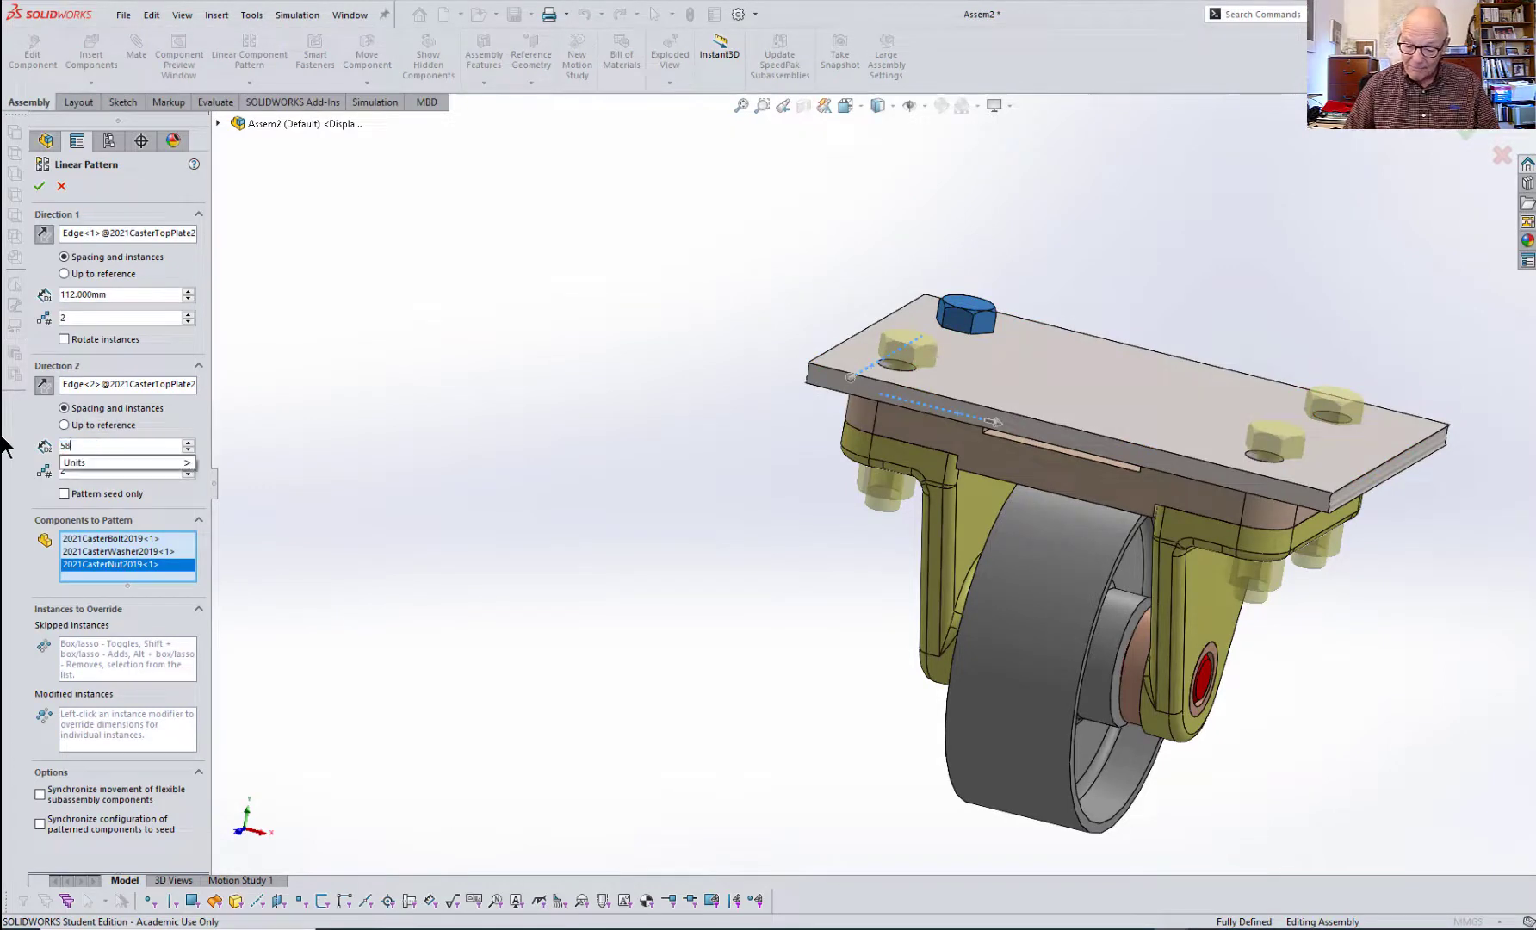
{"action": "key", "text": "Return"}
{"action": "scroll", "coordinate": [1094, 389], "scroll_direction": "down", "scroll_amount": 2}
{"action": "middle_click_drag", "start_coordinate": [1093, 384], "coordinate": [994, 529]}
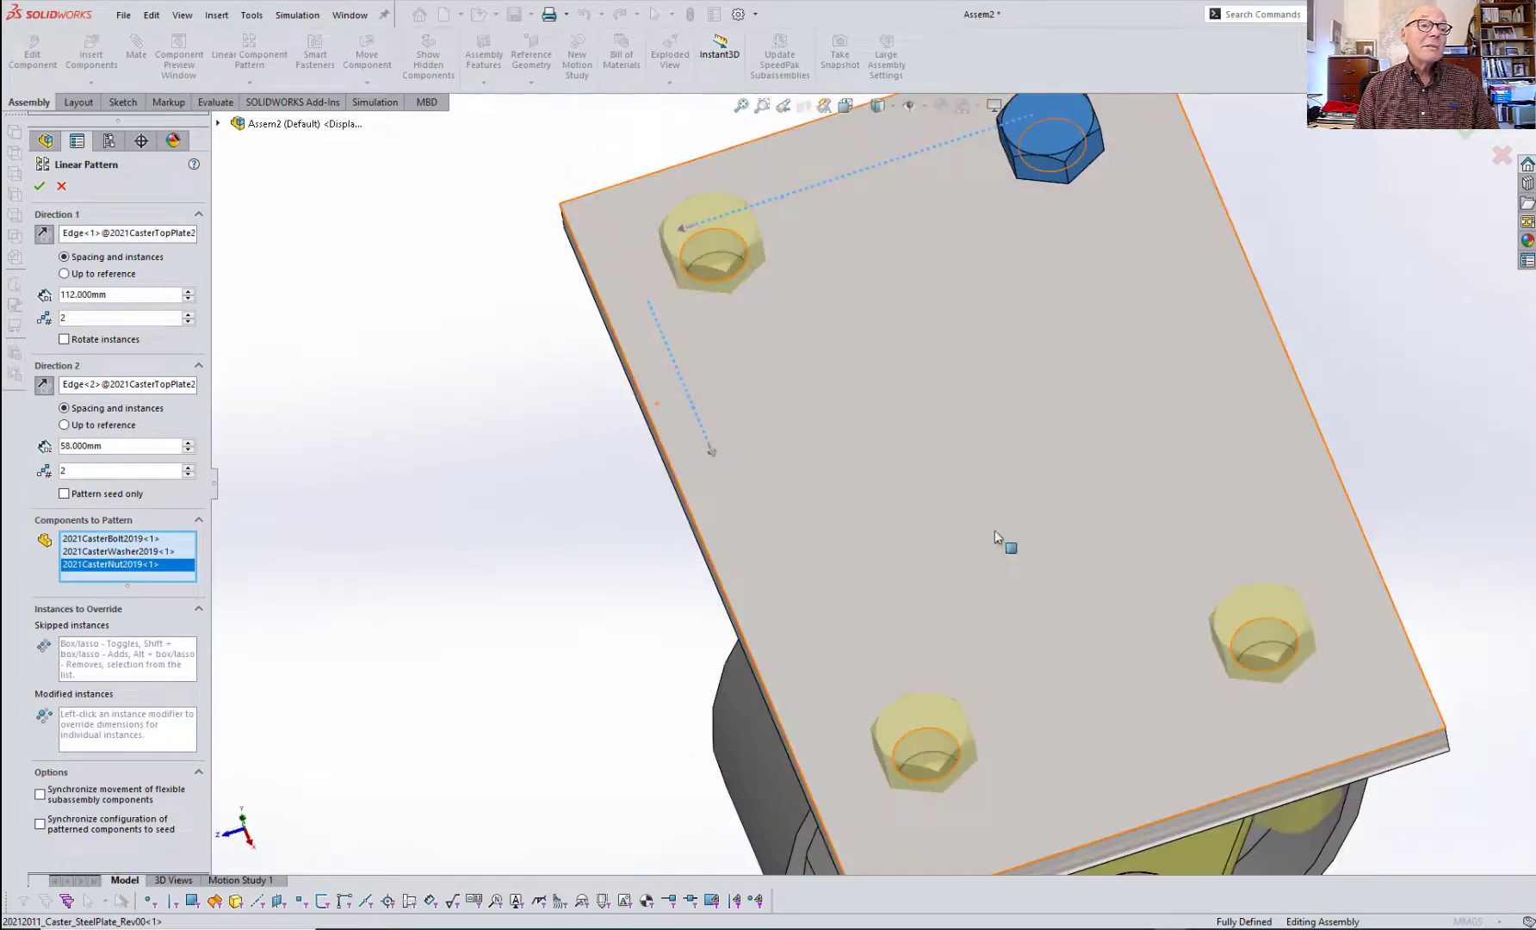
{"action": "left_click", "coordinate": [39, 186]}
{"action": "key", "text": "ctrl+7"}
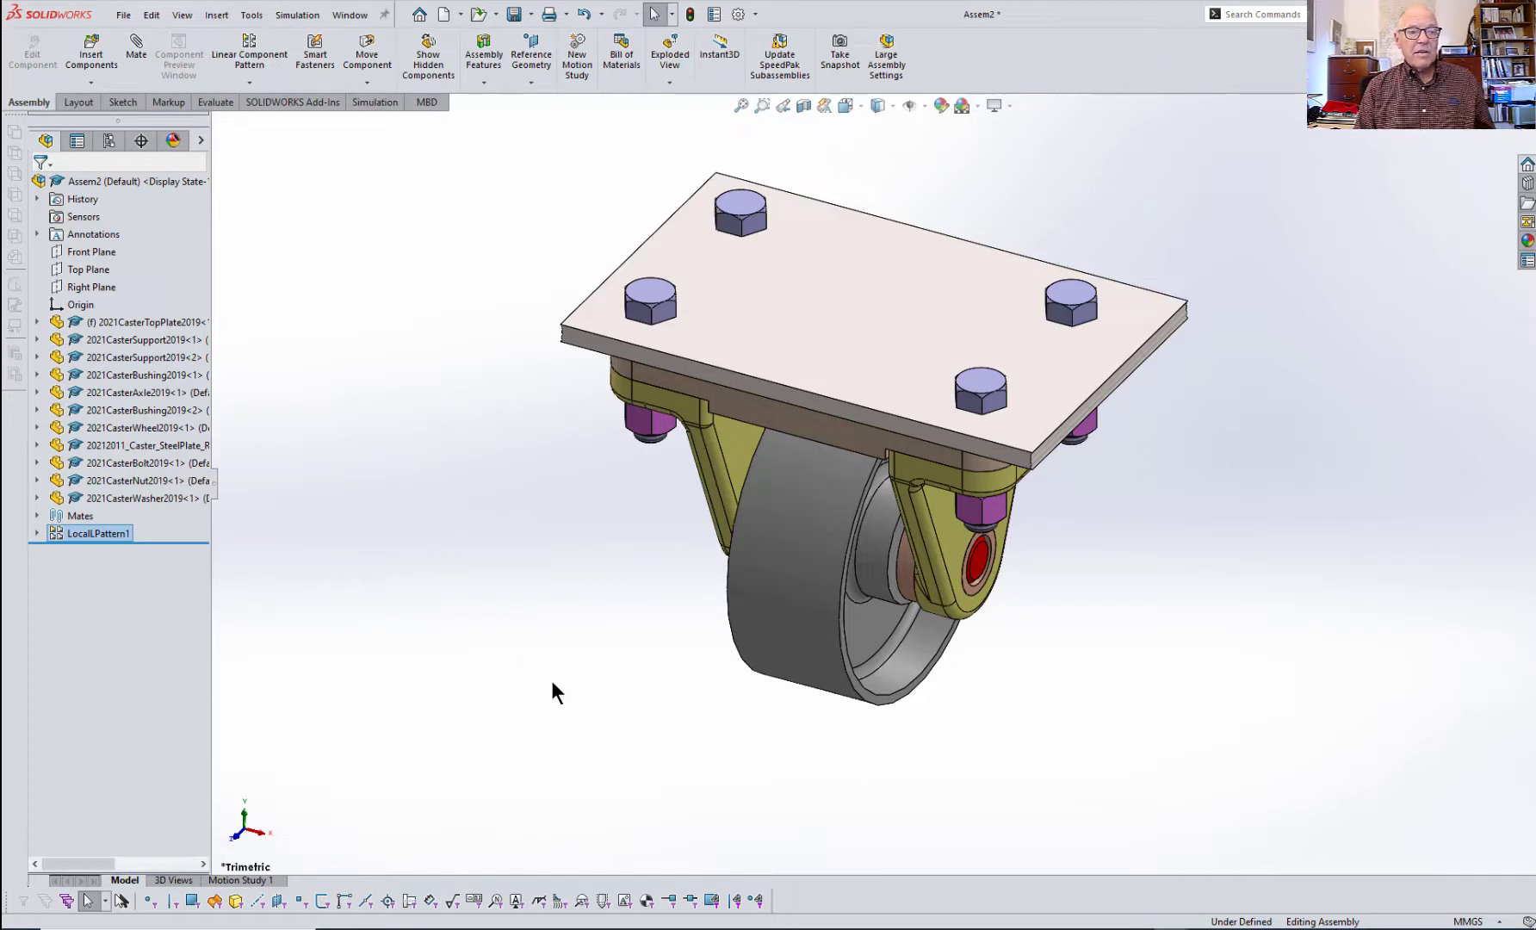
- Orient the assembly to the front view and save it as Assem2.SLDASM together with its modified component documents
{"action": "key", "text": "space"}
{"action": "left_click", "coordinate": [330, 707]}
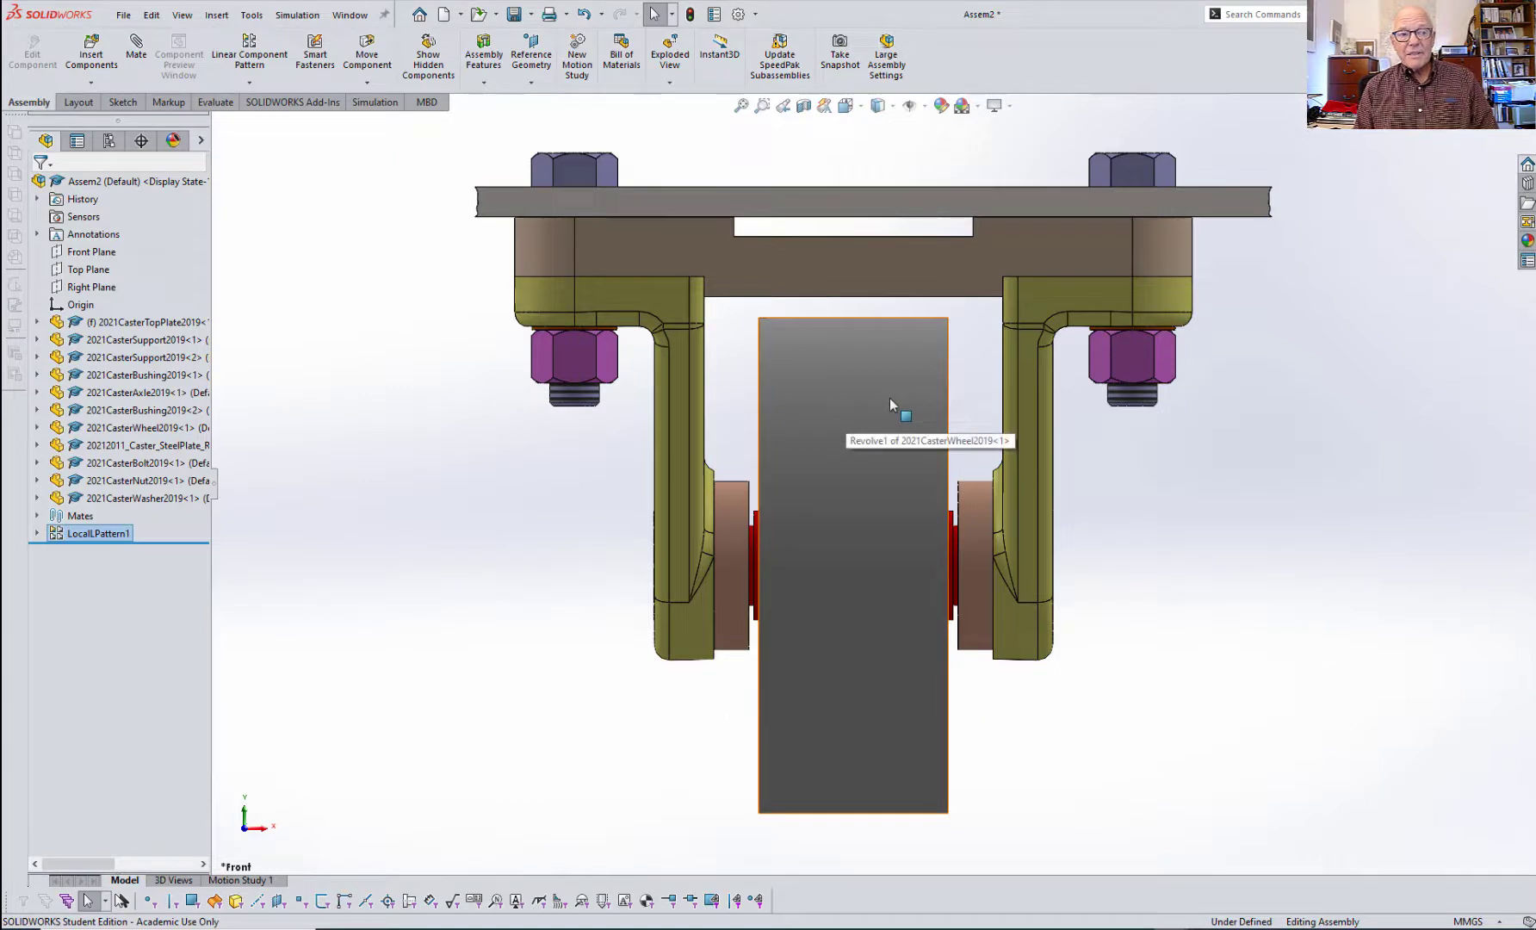
{"action": "left_click", "coordinate": [121, 14]}
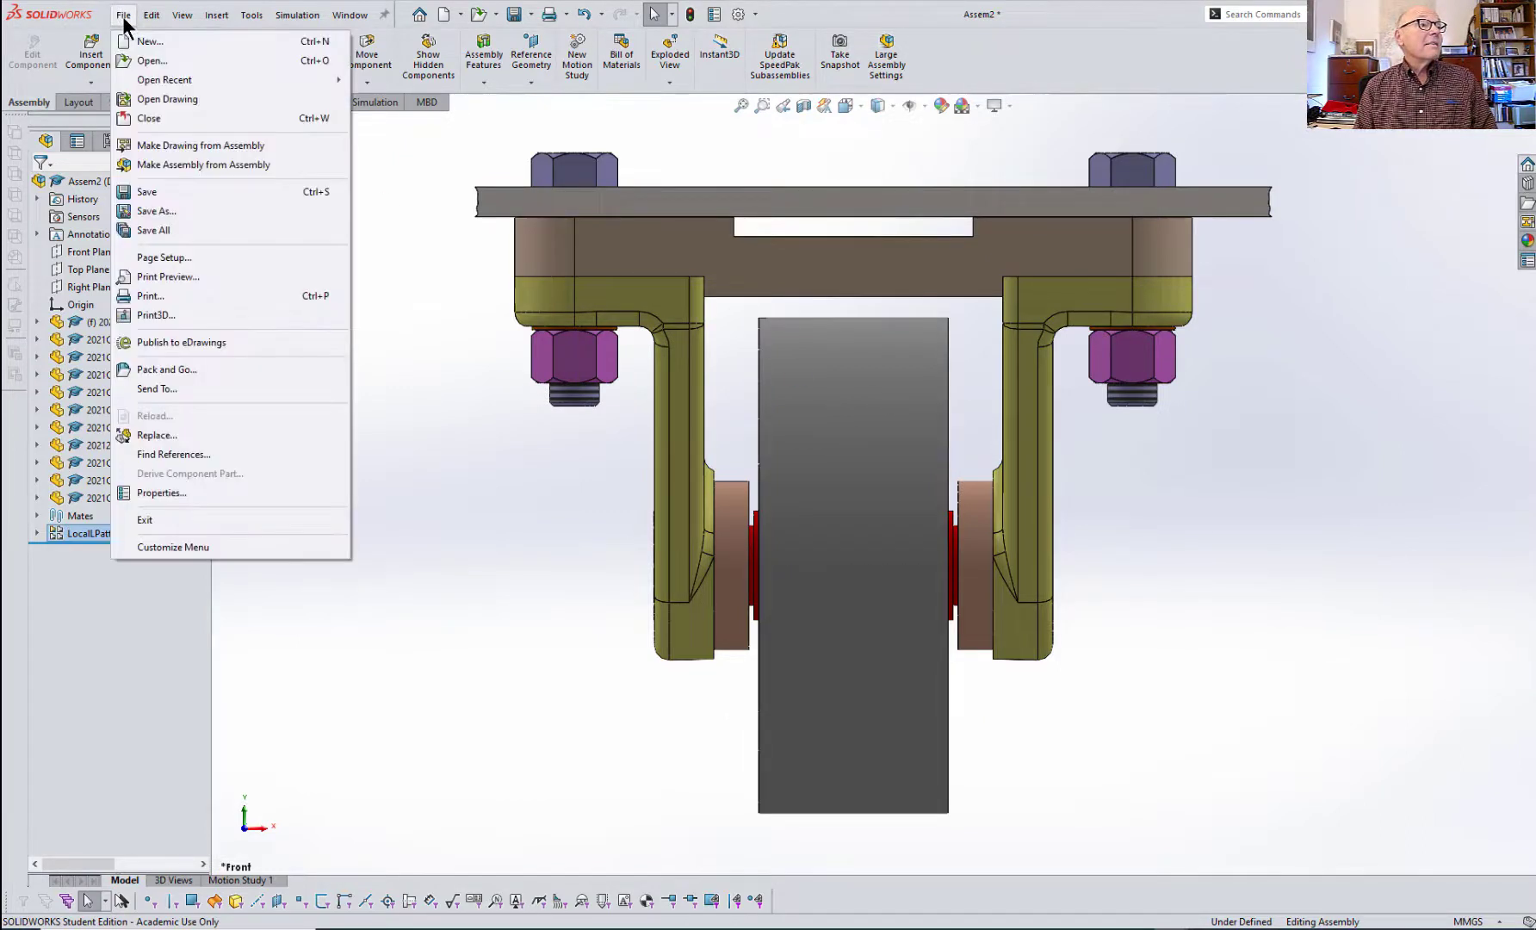
{"action": "left_click", "coordinate": [144, 207]}
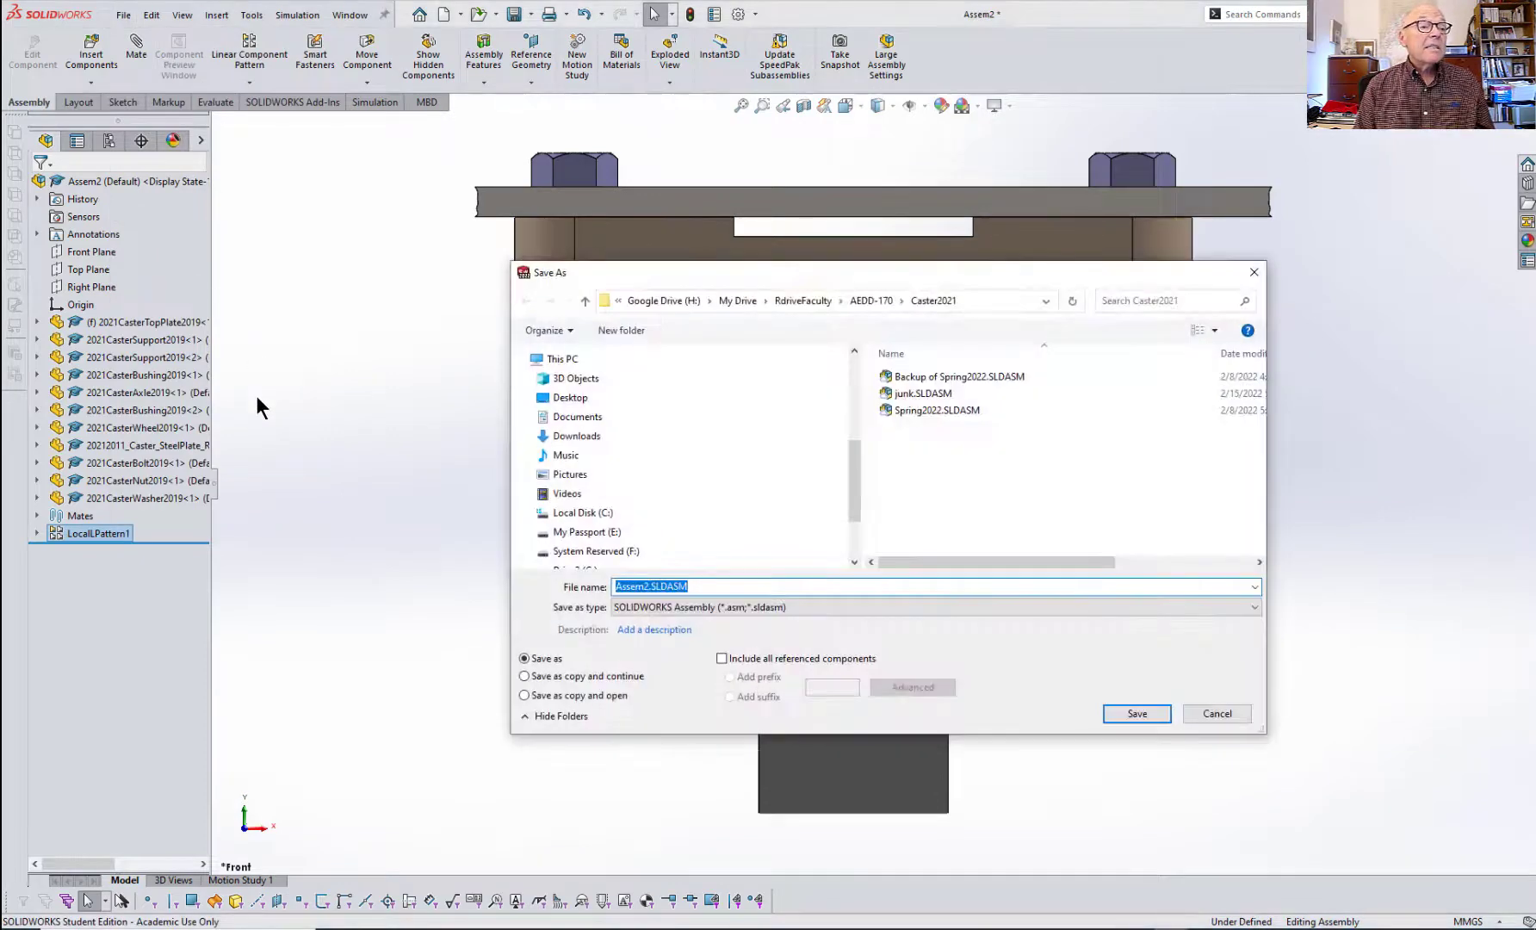
{"action": "left_click", "coordinate": [1135, 713]}
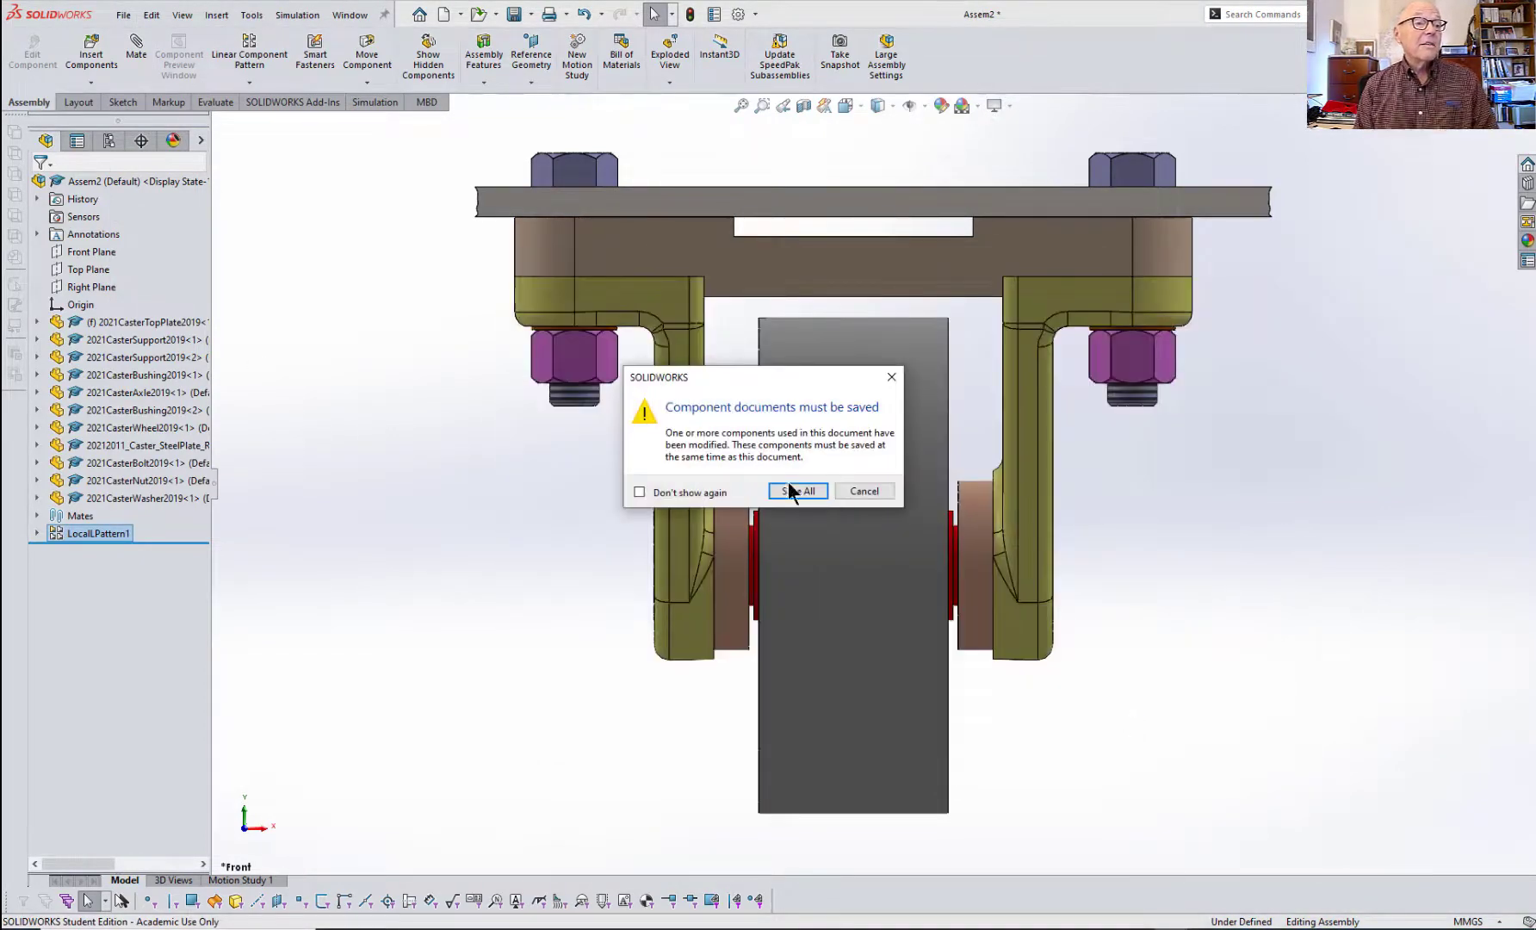
{"action": "left_click", "coordinate": [801, 492]}
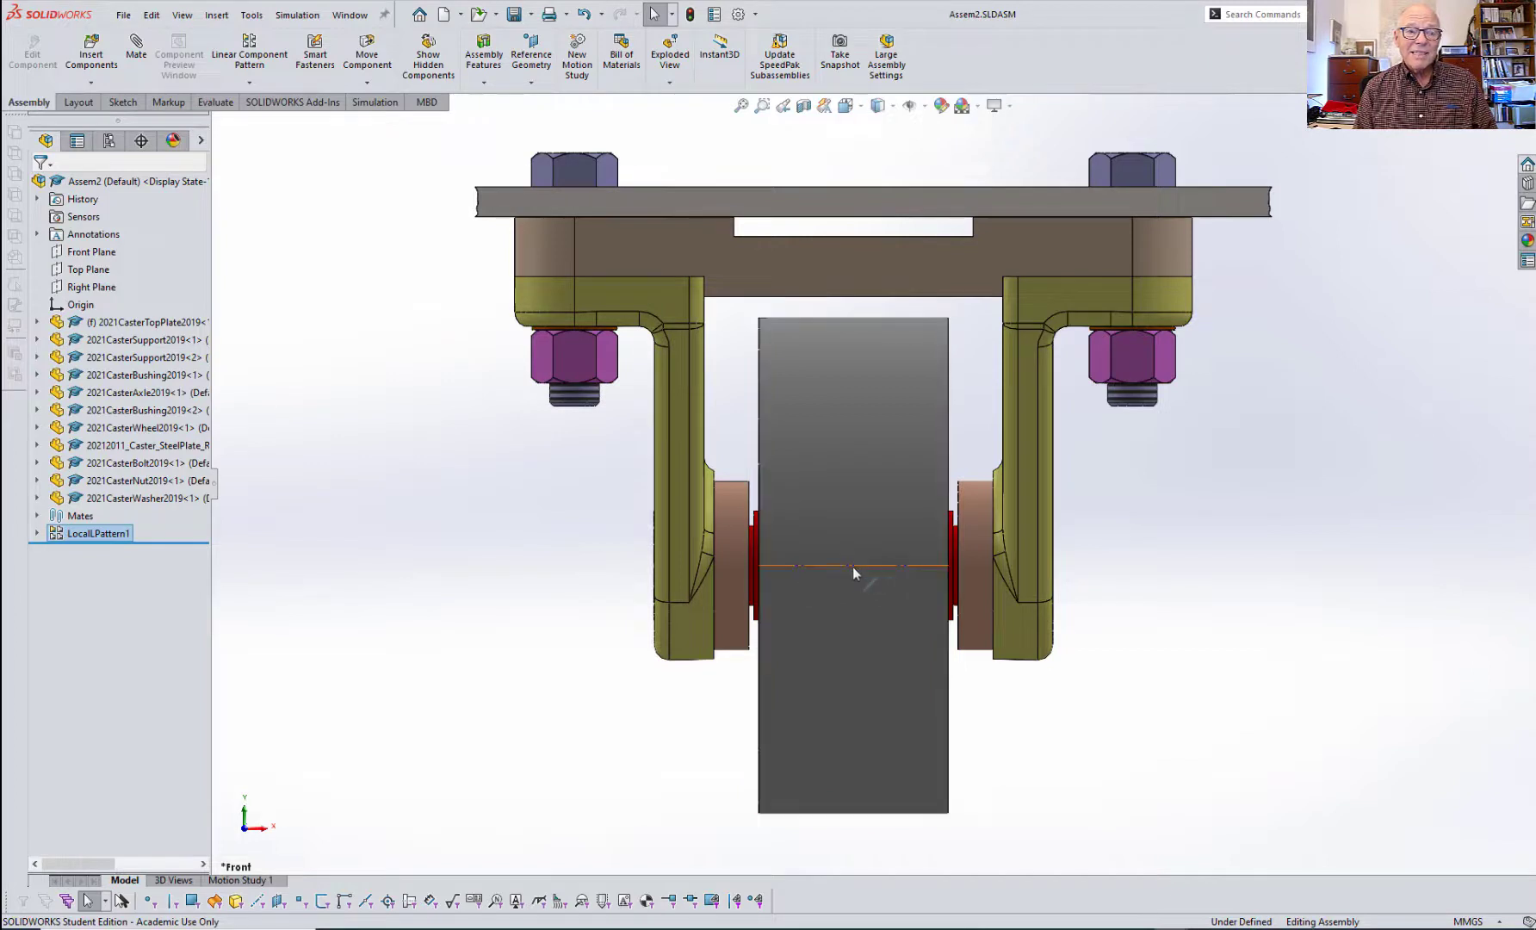
{"action": "left_click", "coordinate": [933, 568]}
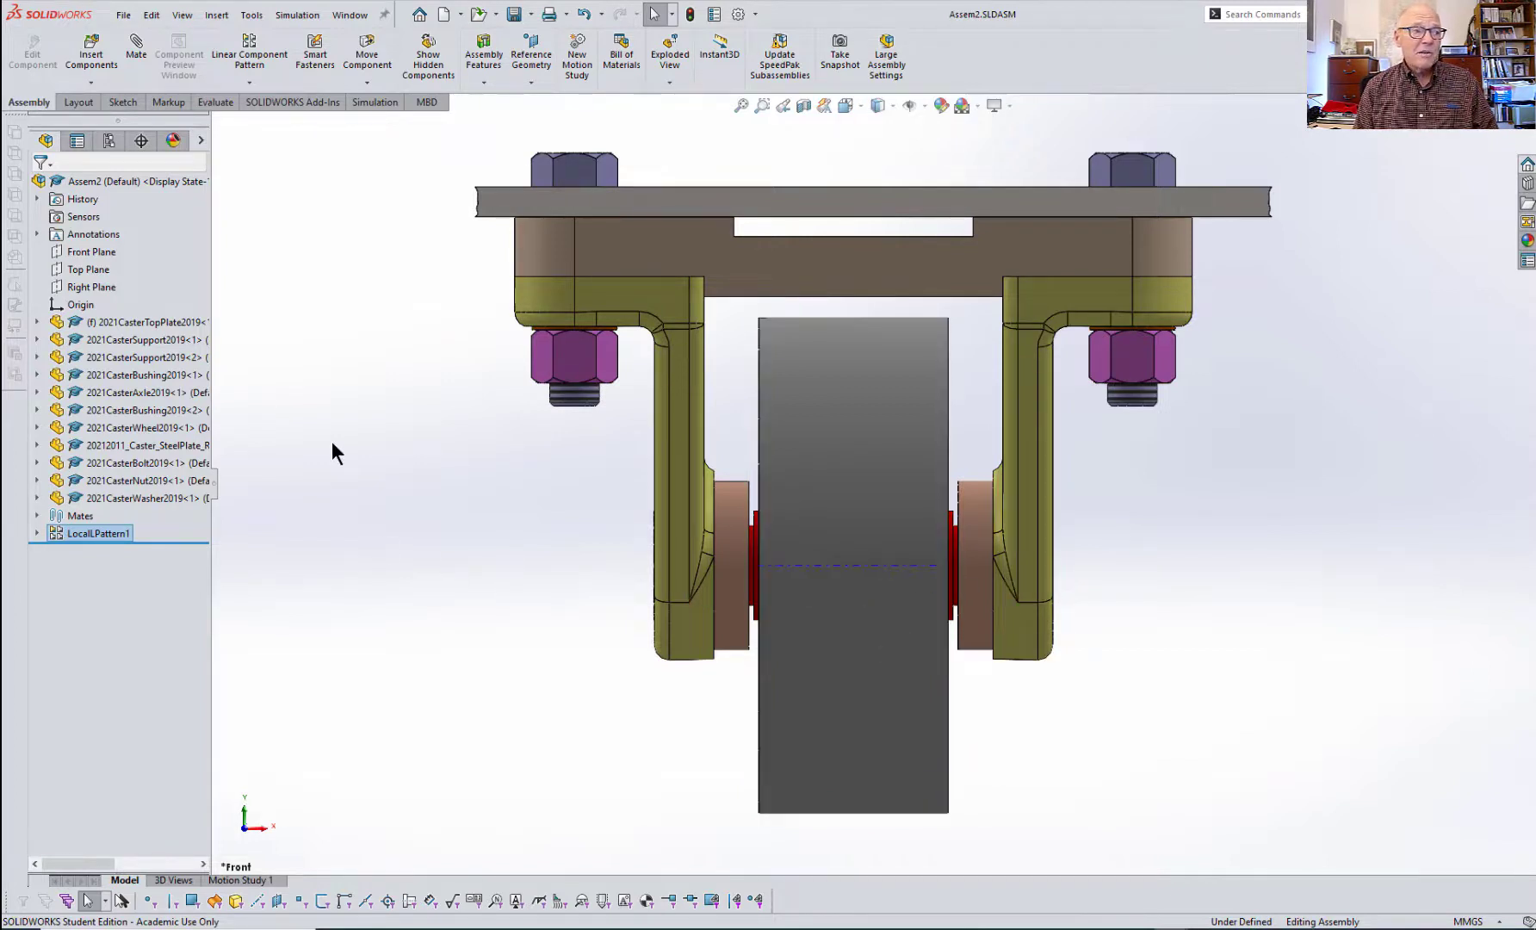
{"action": "left_click", "coordinate": [256, 181]}
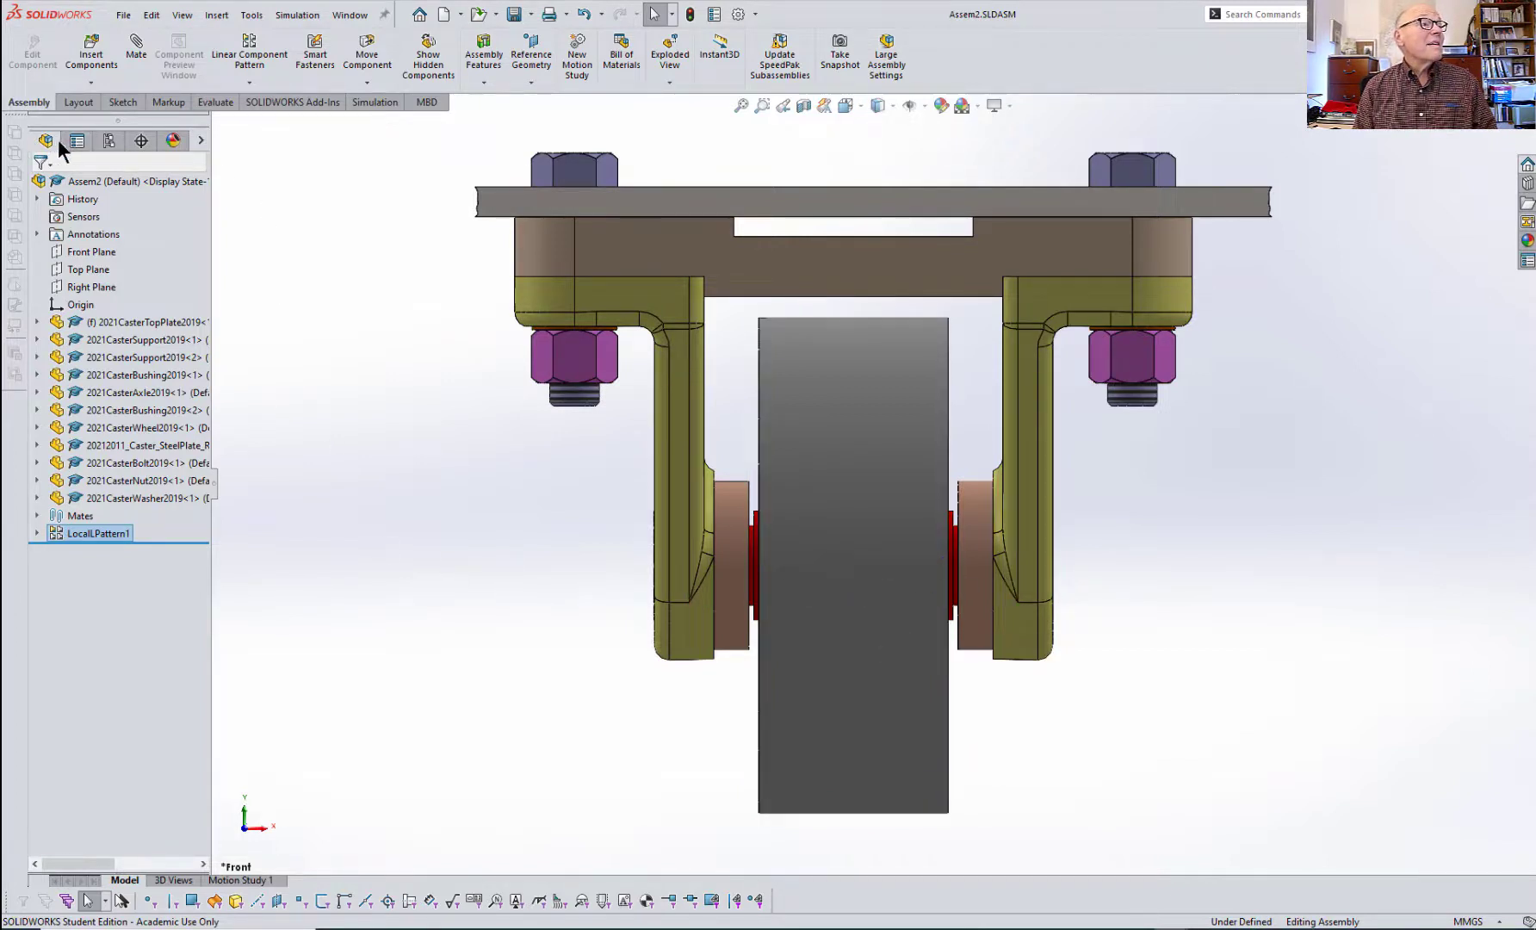
{"action": "left_click", "coordinate": [201, 140]}
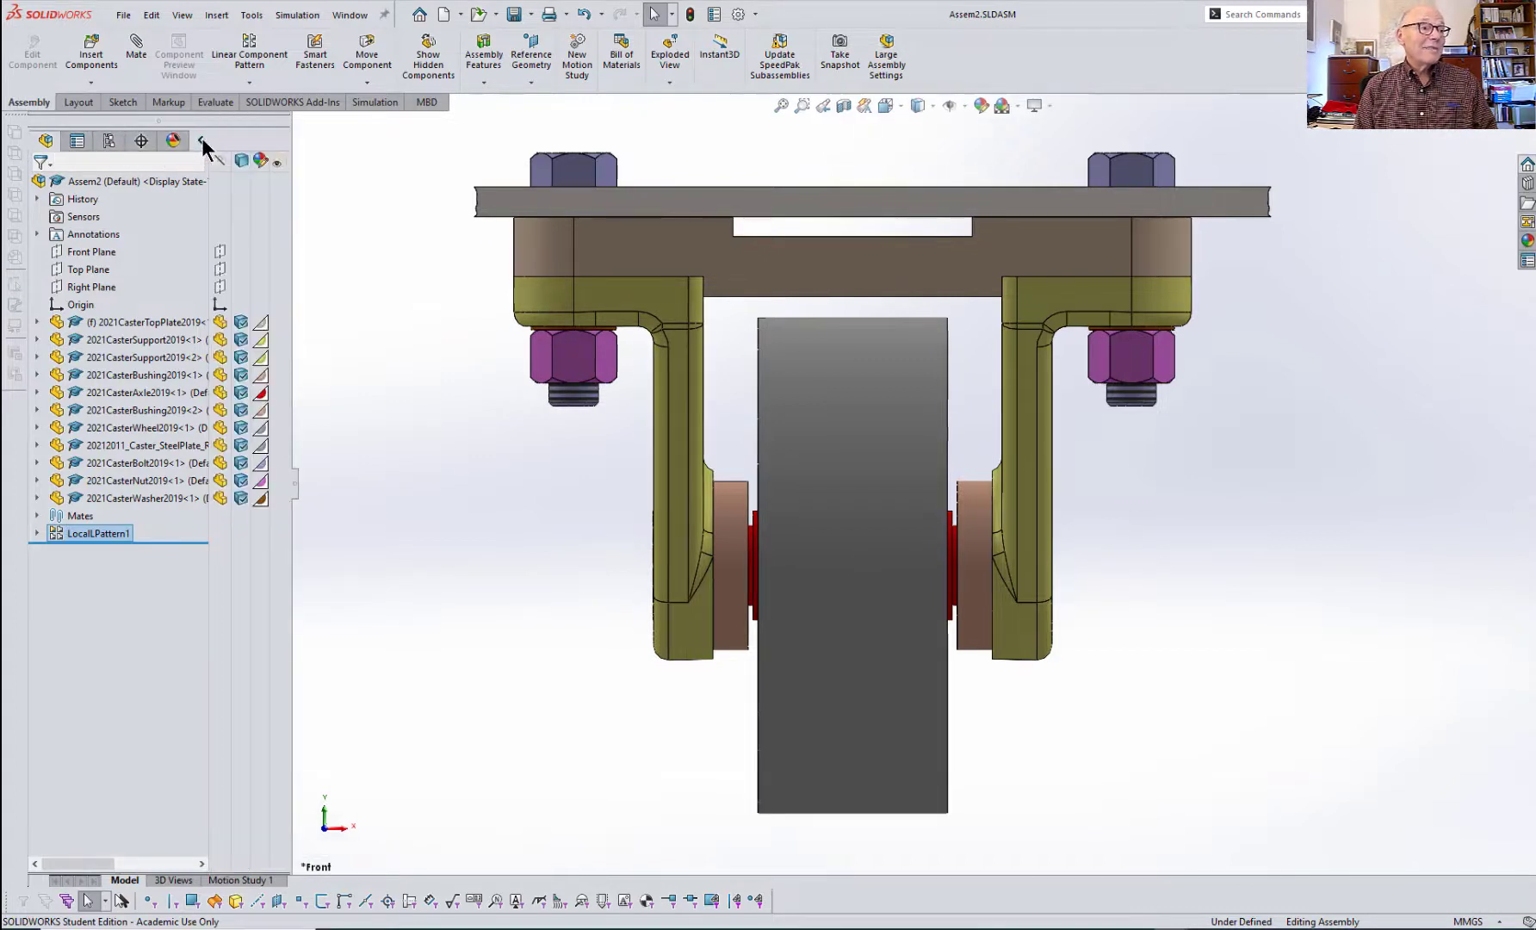
{"action": "left_click", "coordinate": [202, 140]}
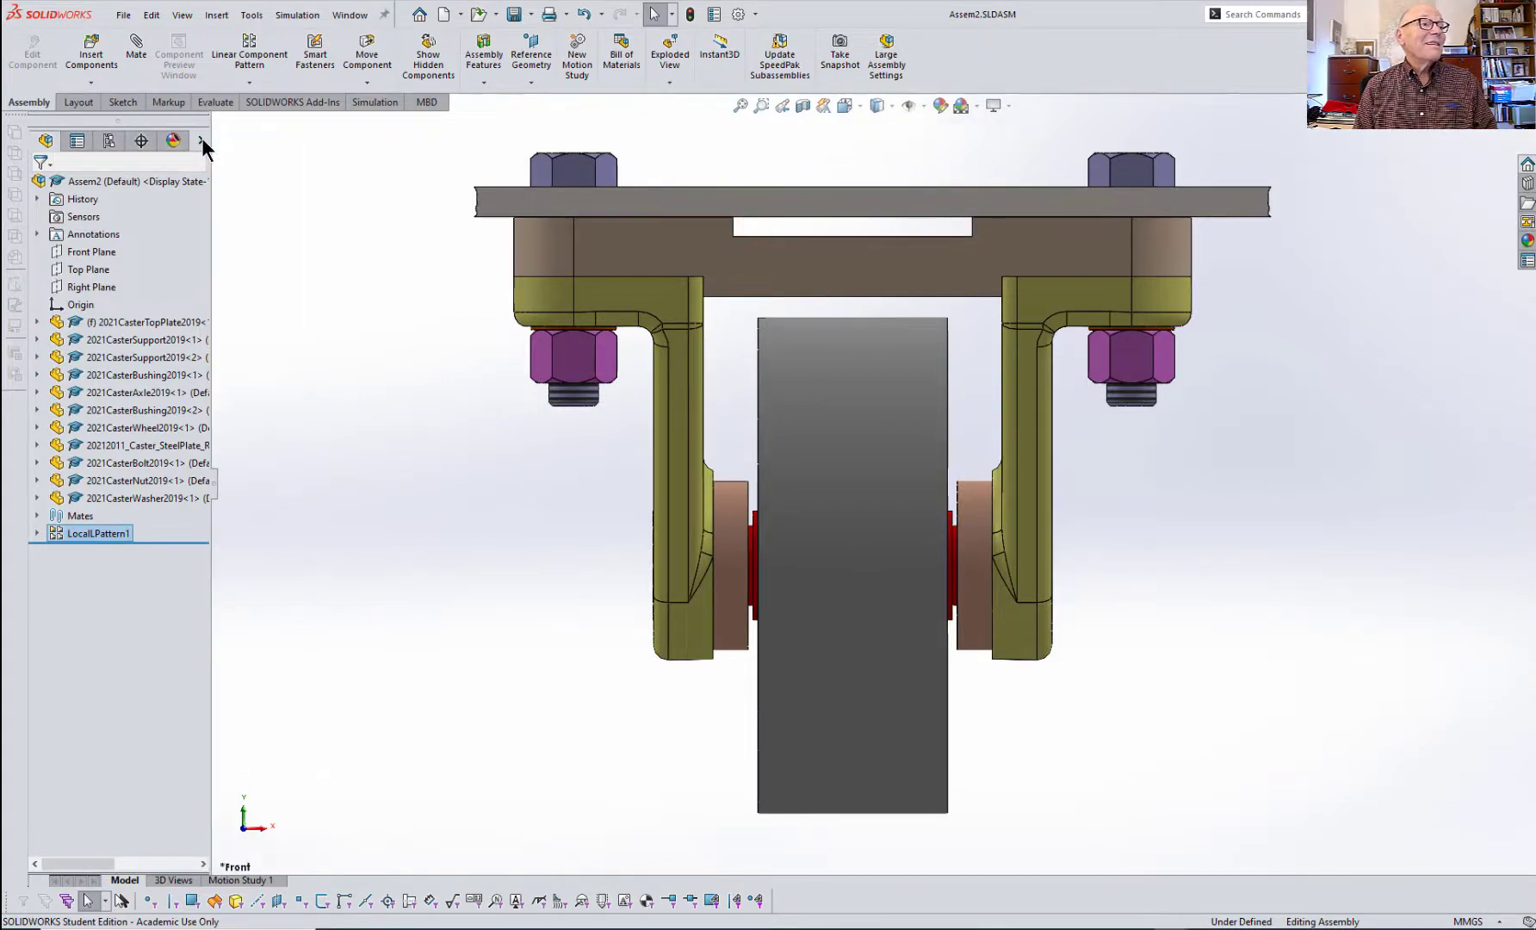
- Rename the assembly's Default configuration to DrawingCentered
{"action": "left_click", "coordinate": [104, 135]}
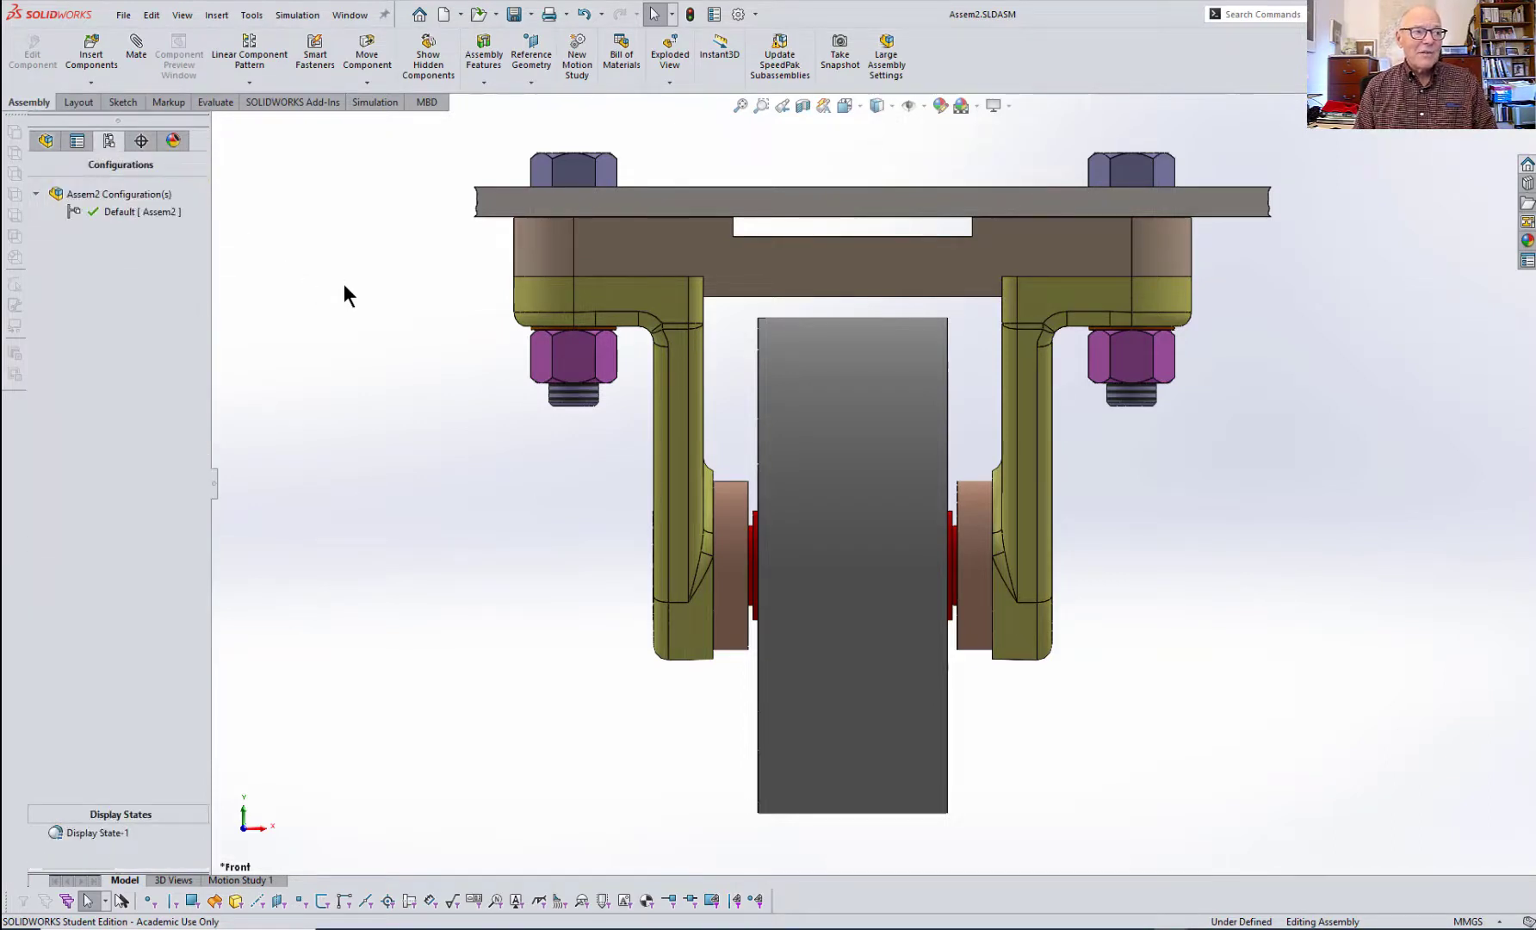
{"action": "left_click", "coordinate": [124, 216]}
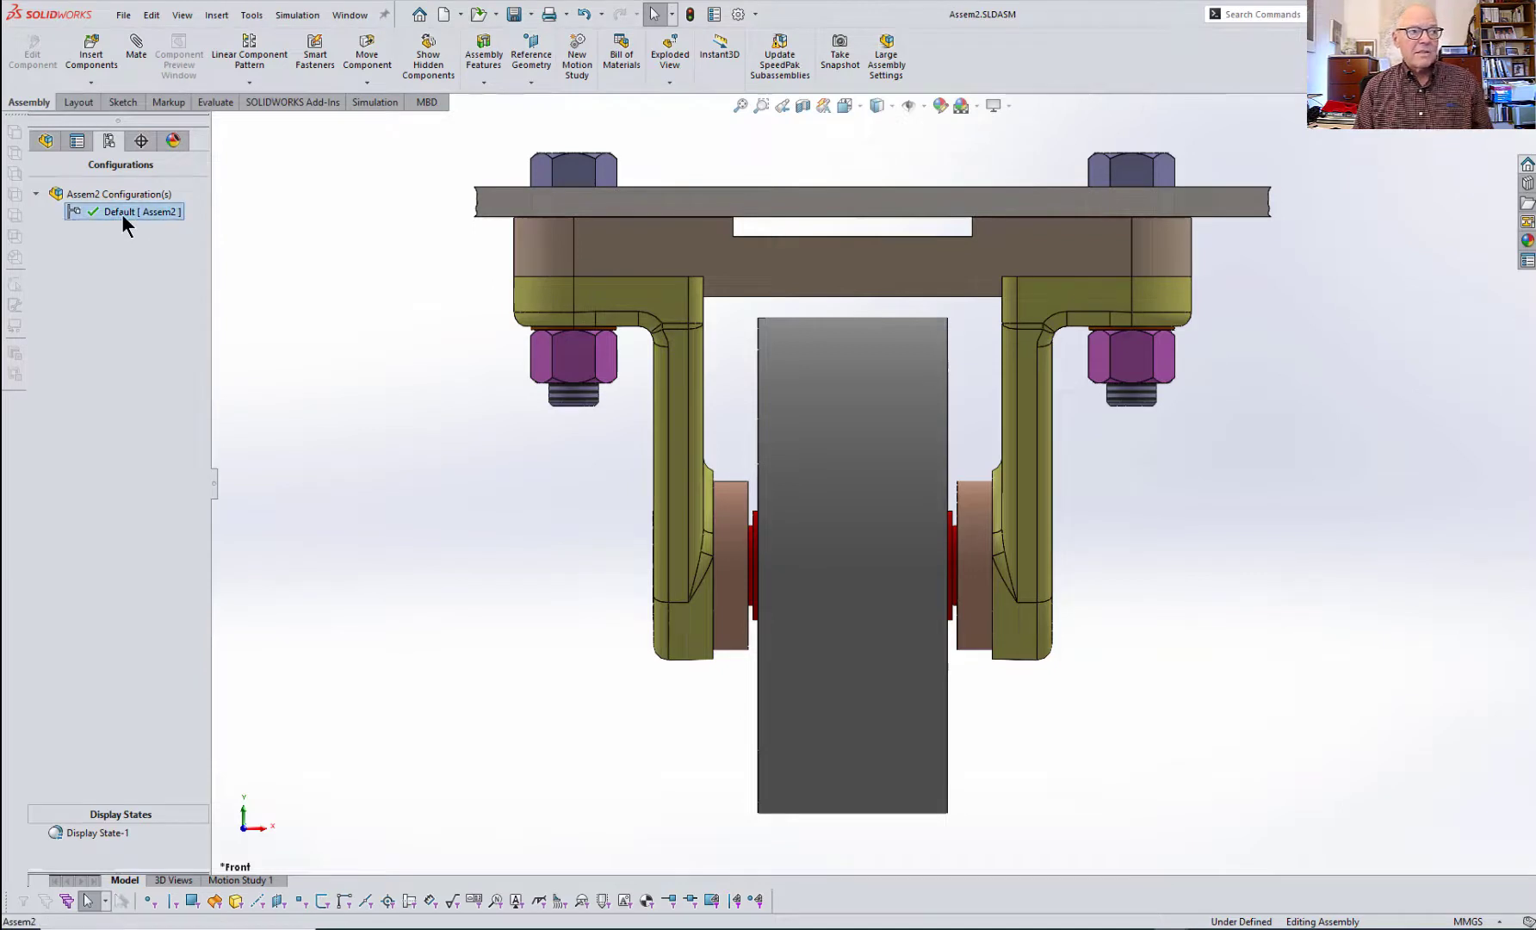
{"action": "left_click", "coordinate": [121, 214]}
{"action": "type", "text": "C"}
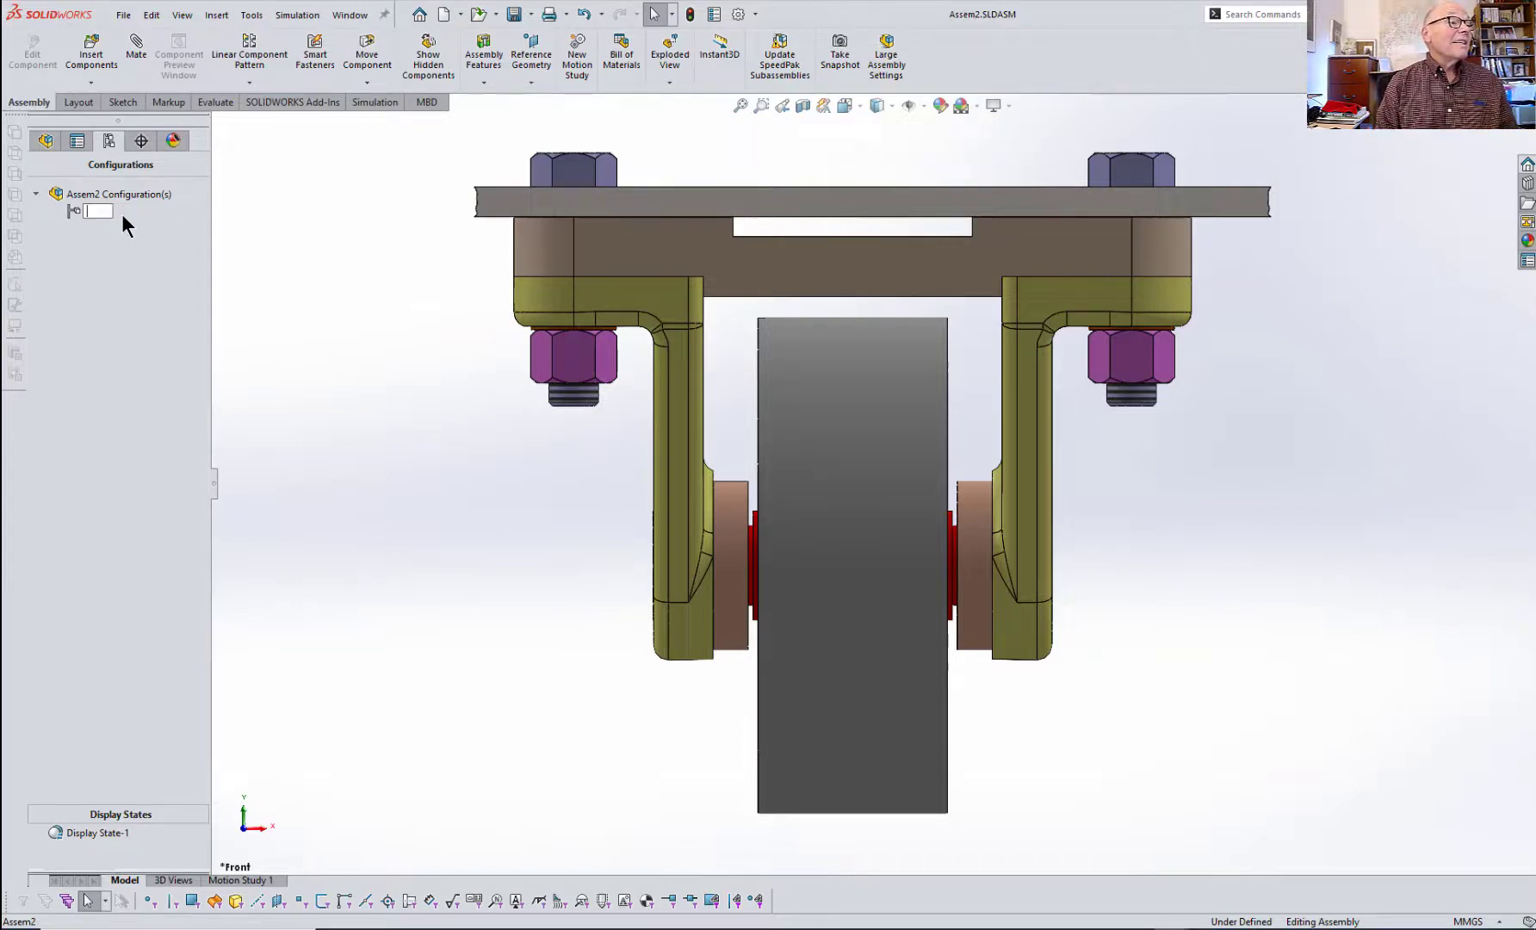
{"action": "type", "text": "R"}
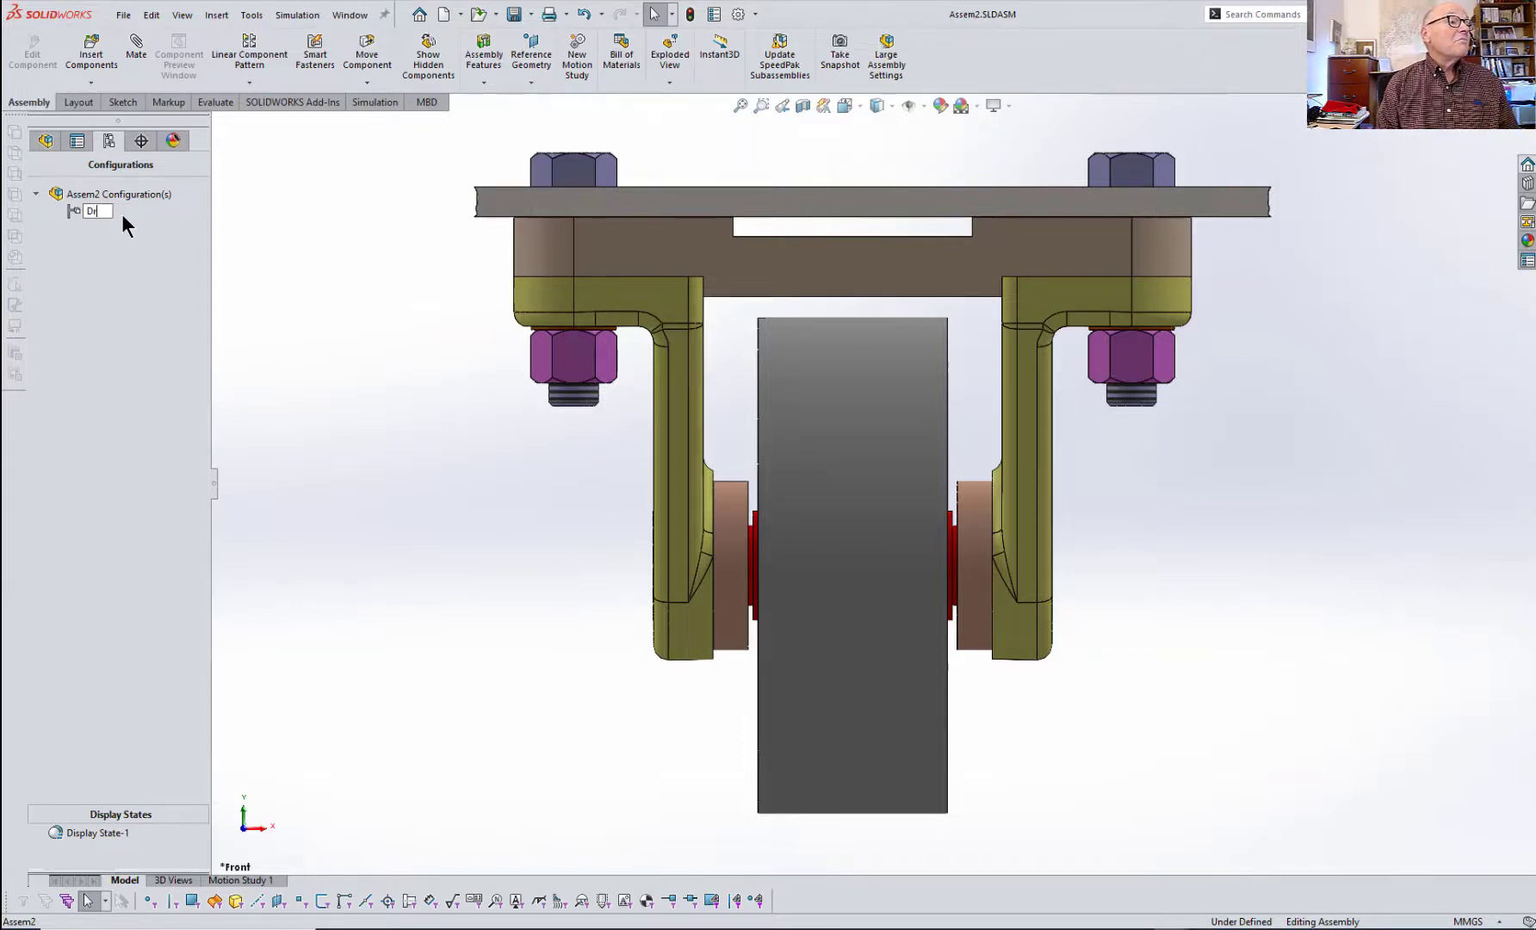
{"action": "type", "text": "awingCentered"}
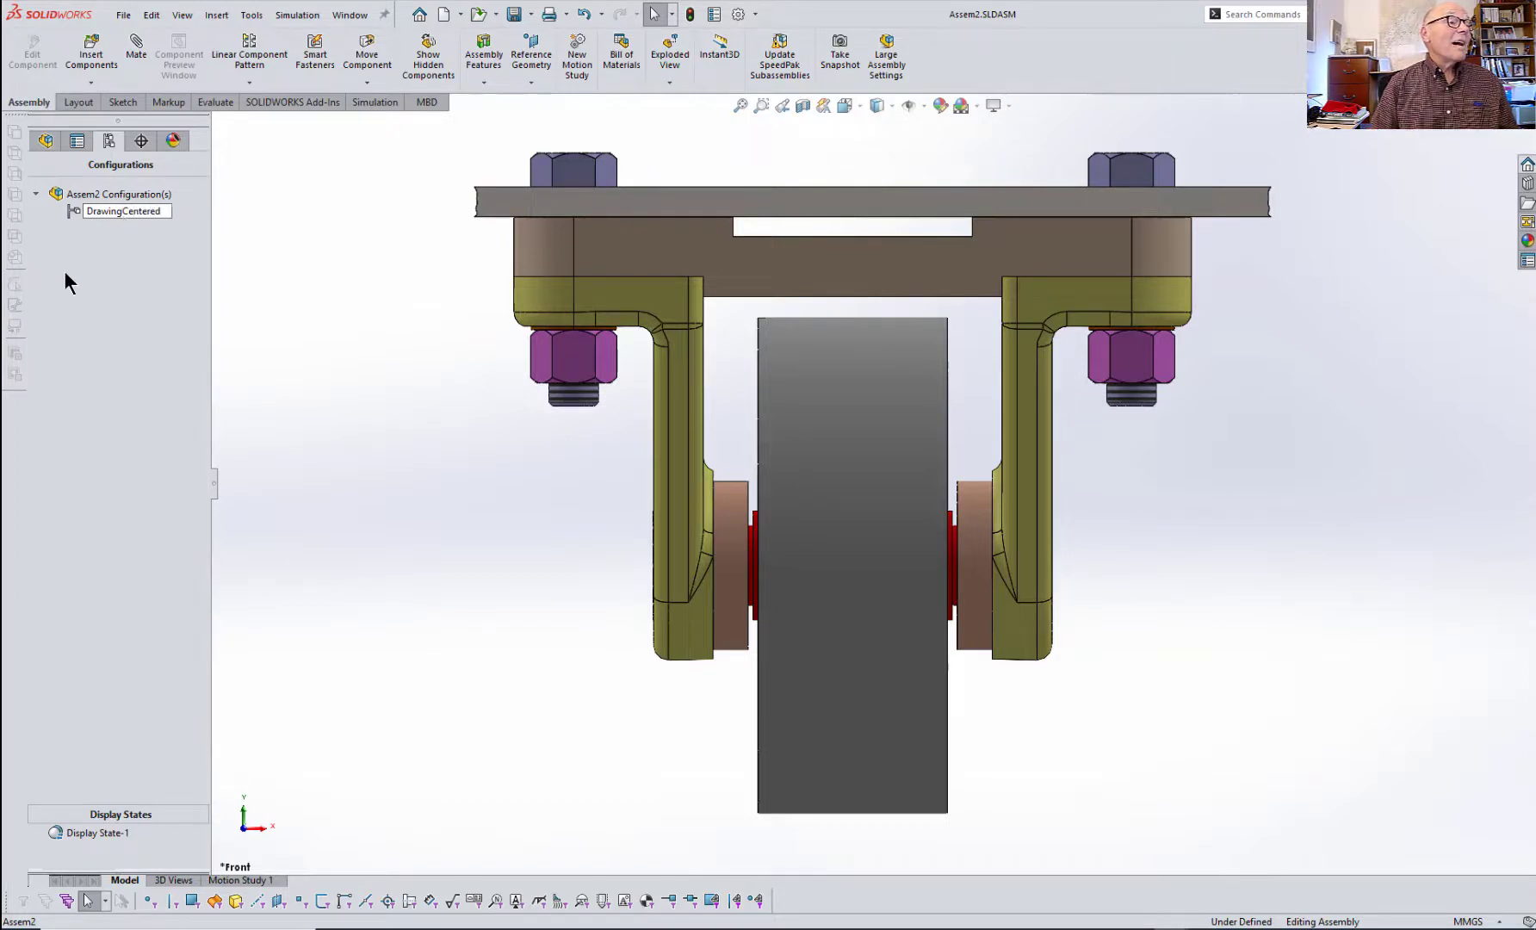
{"action": "key", "text": "Return"}
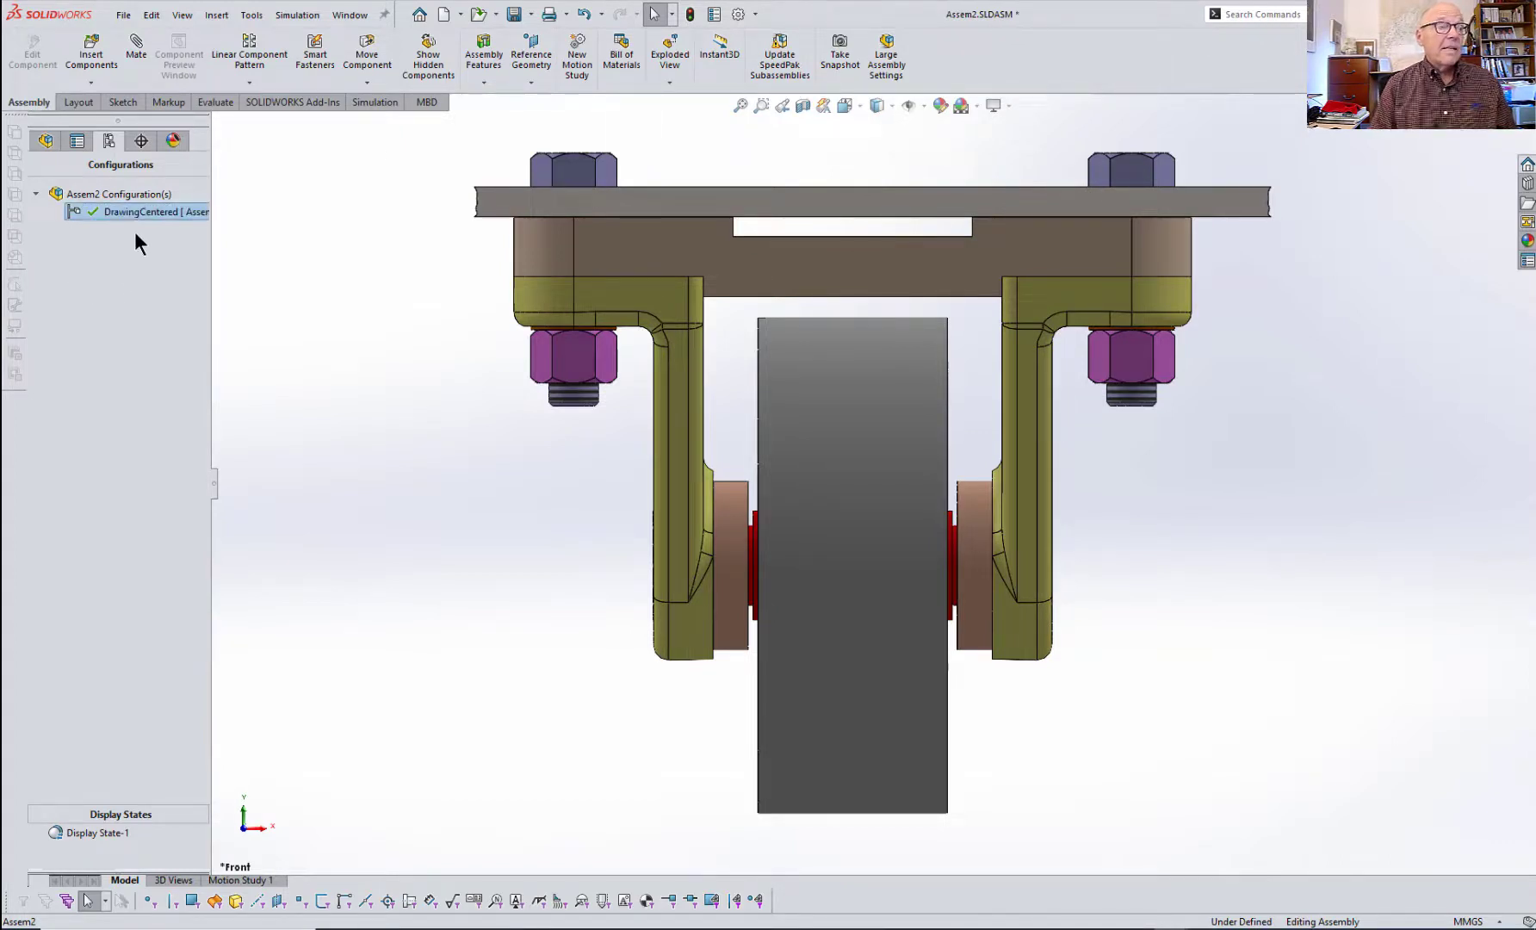
- Add a second assembly configuration named Floating
{"action": "right_click", "coordinate": [109, 196]}
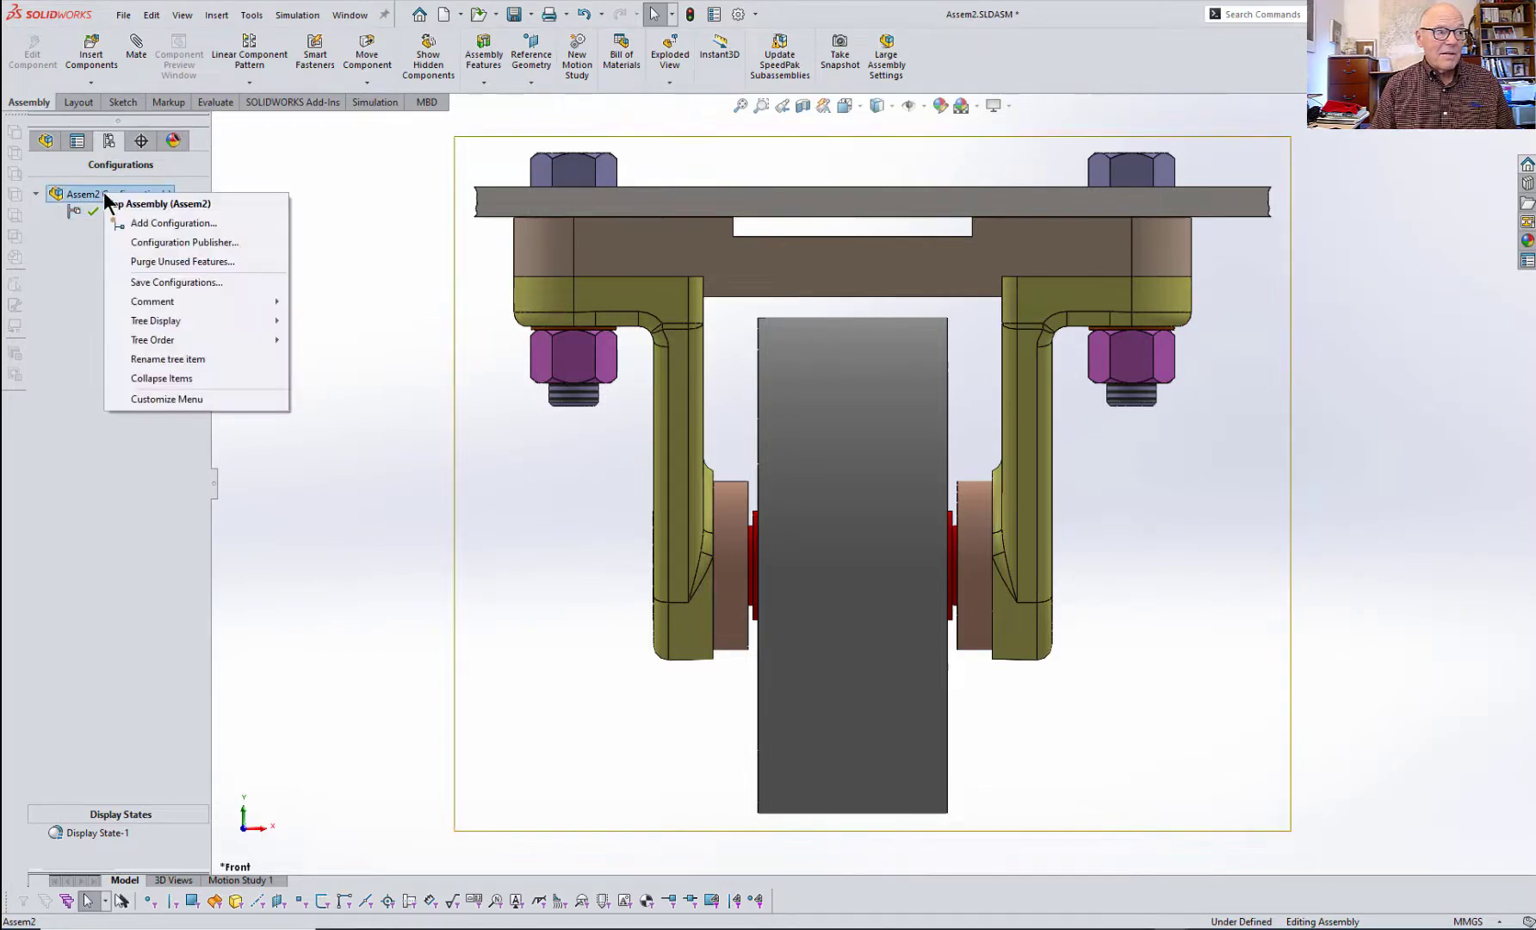
{"action": "left_click", "coordinate": [158, 223]}
{"action": "type", "text": "Floating"}
{"action": "key", "text": "Return"}
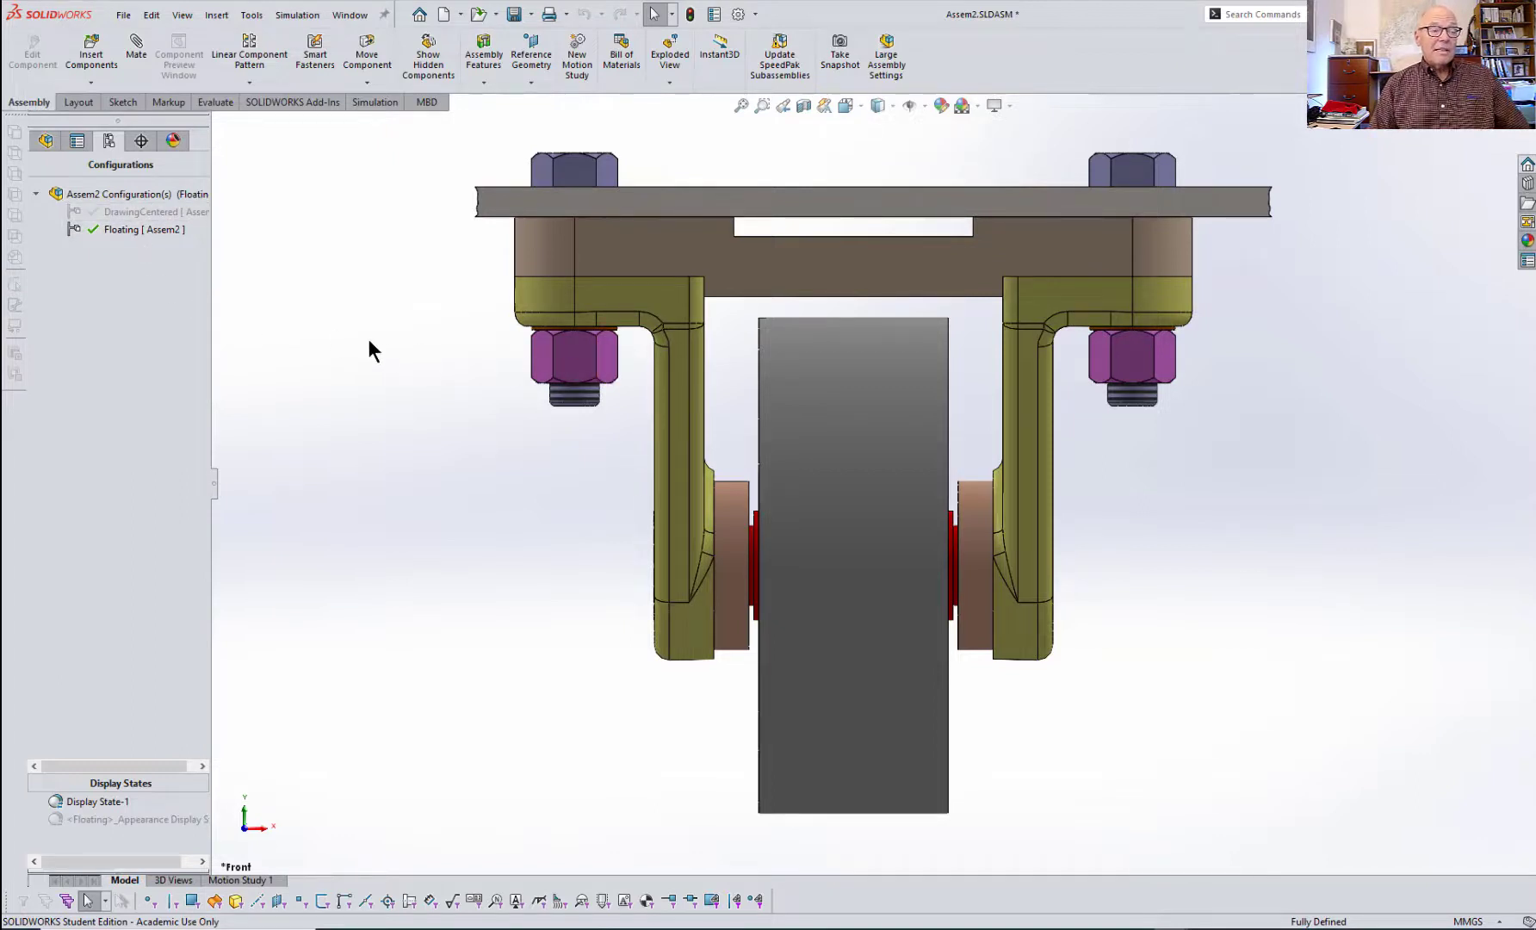
- Activate the DrawingCentered configuration and switch back to Floating
{"action": "left_click", "coordinate": [154, 215]}
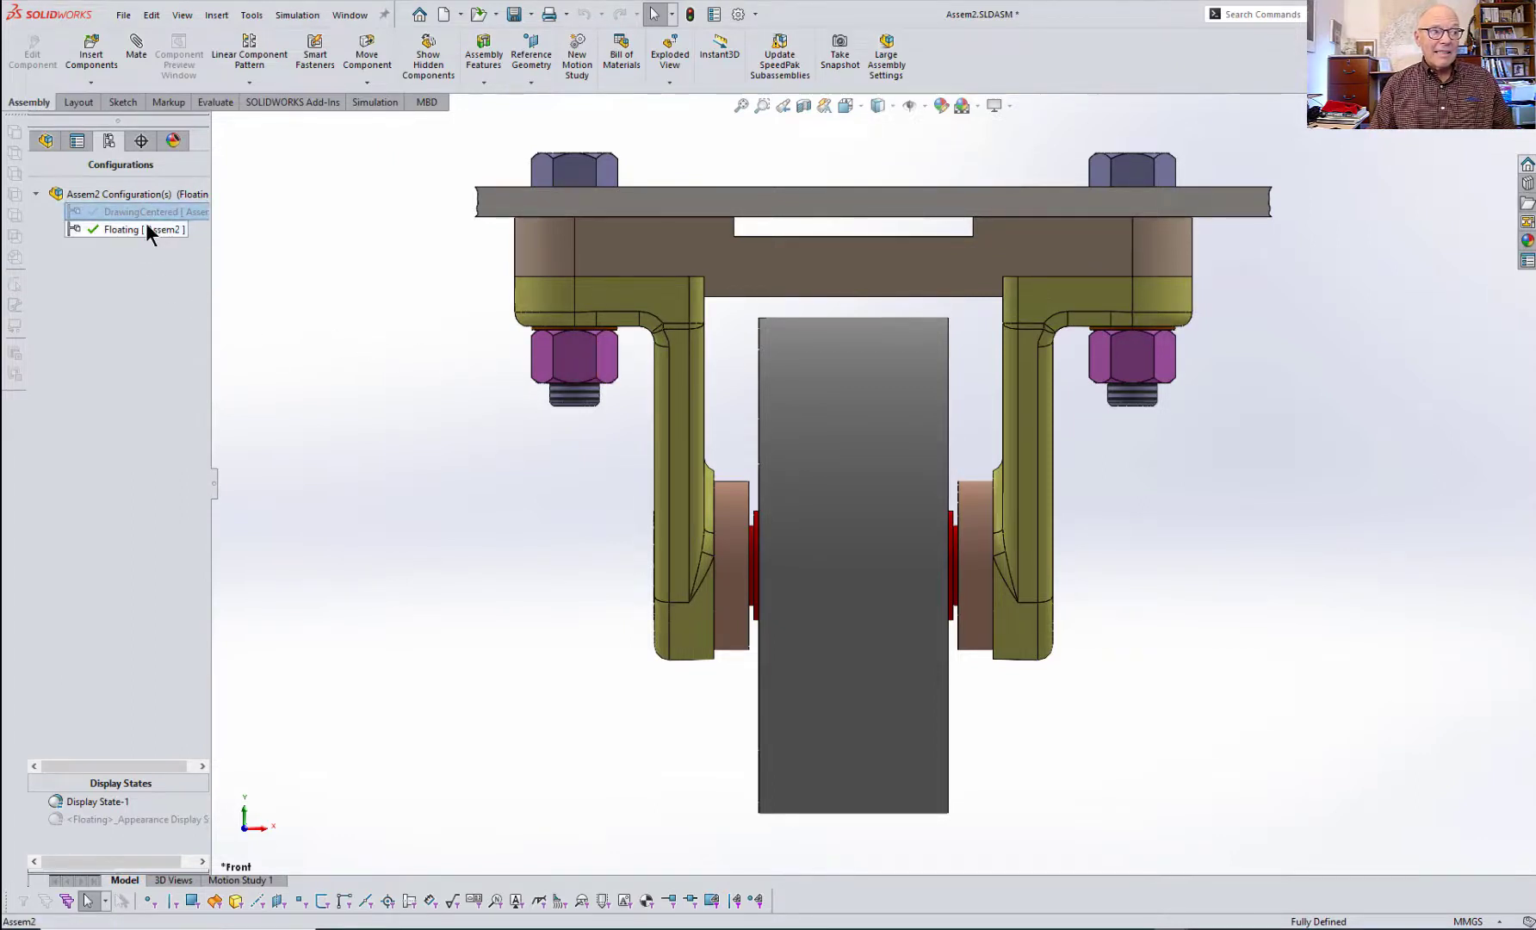
{"action": "left_click", "coordinate": [129, 230]}
{"action": "left_click", "coordinate": [120, 211]}
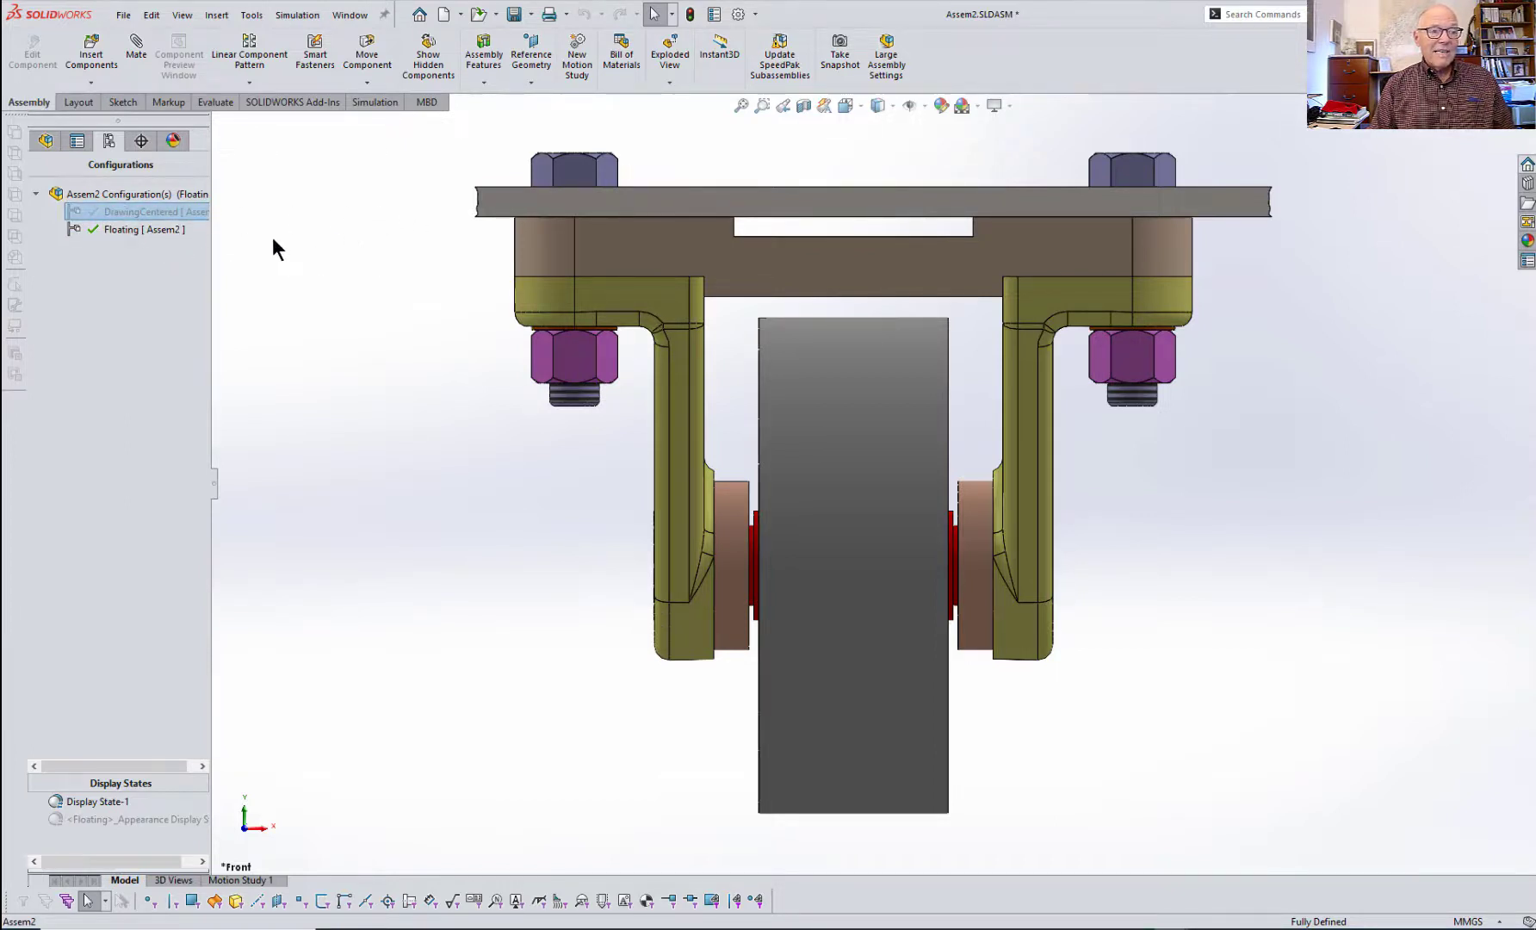
{"action": "double_click", "coordinate": [119, 213]}
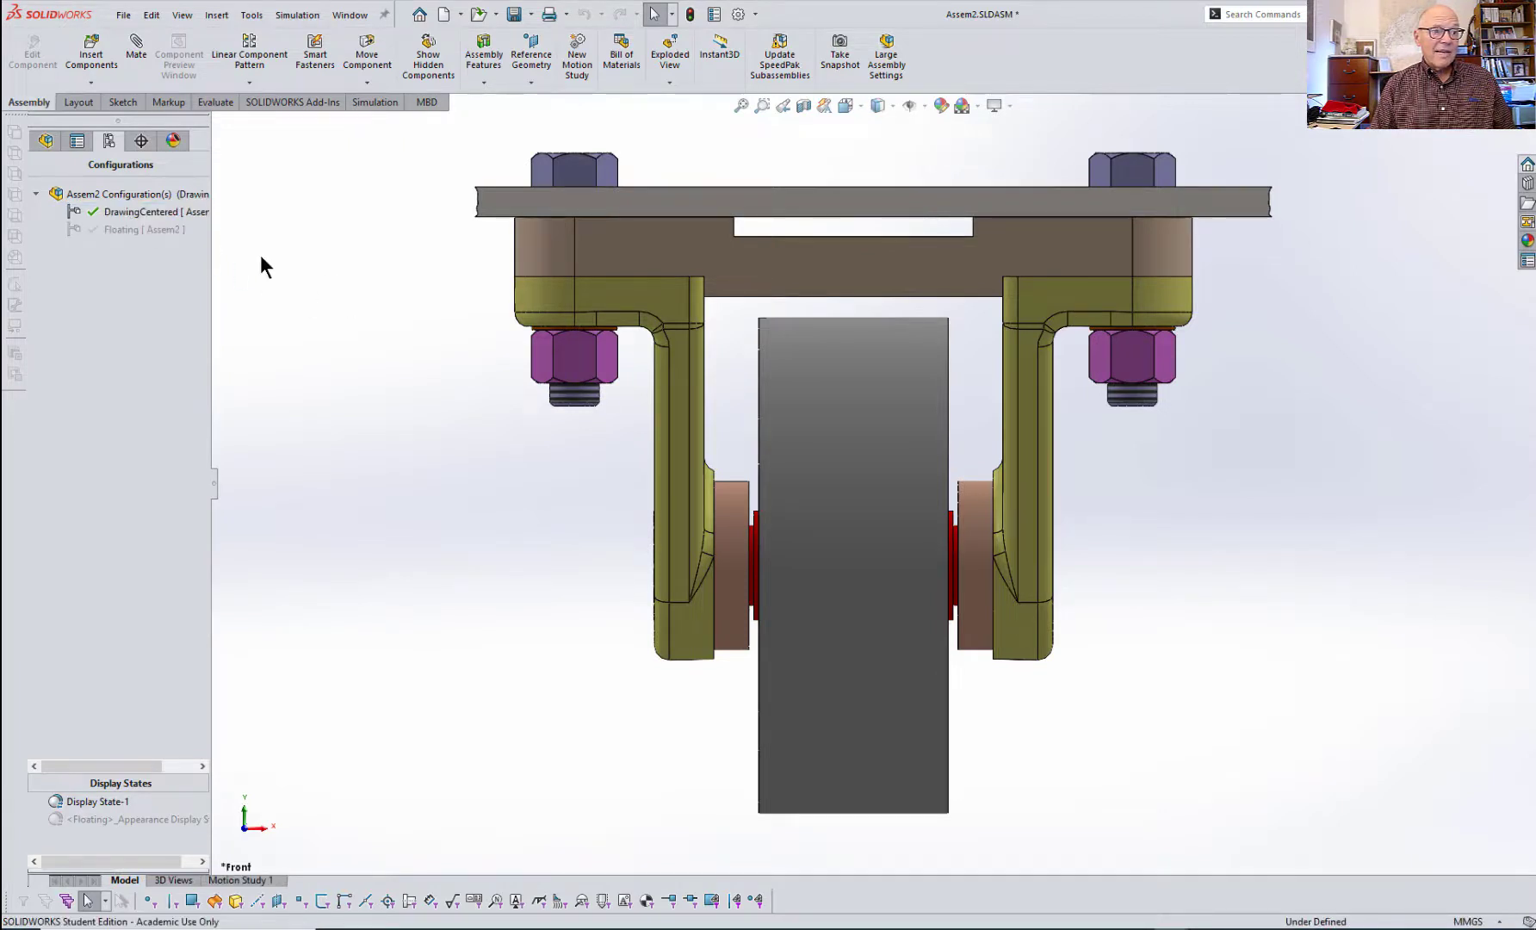
{"action": "double_click", "coordinate": [126, 227]}
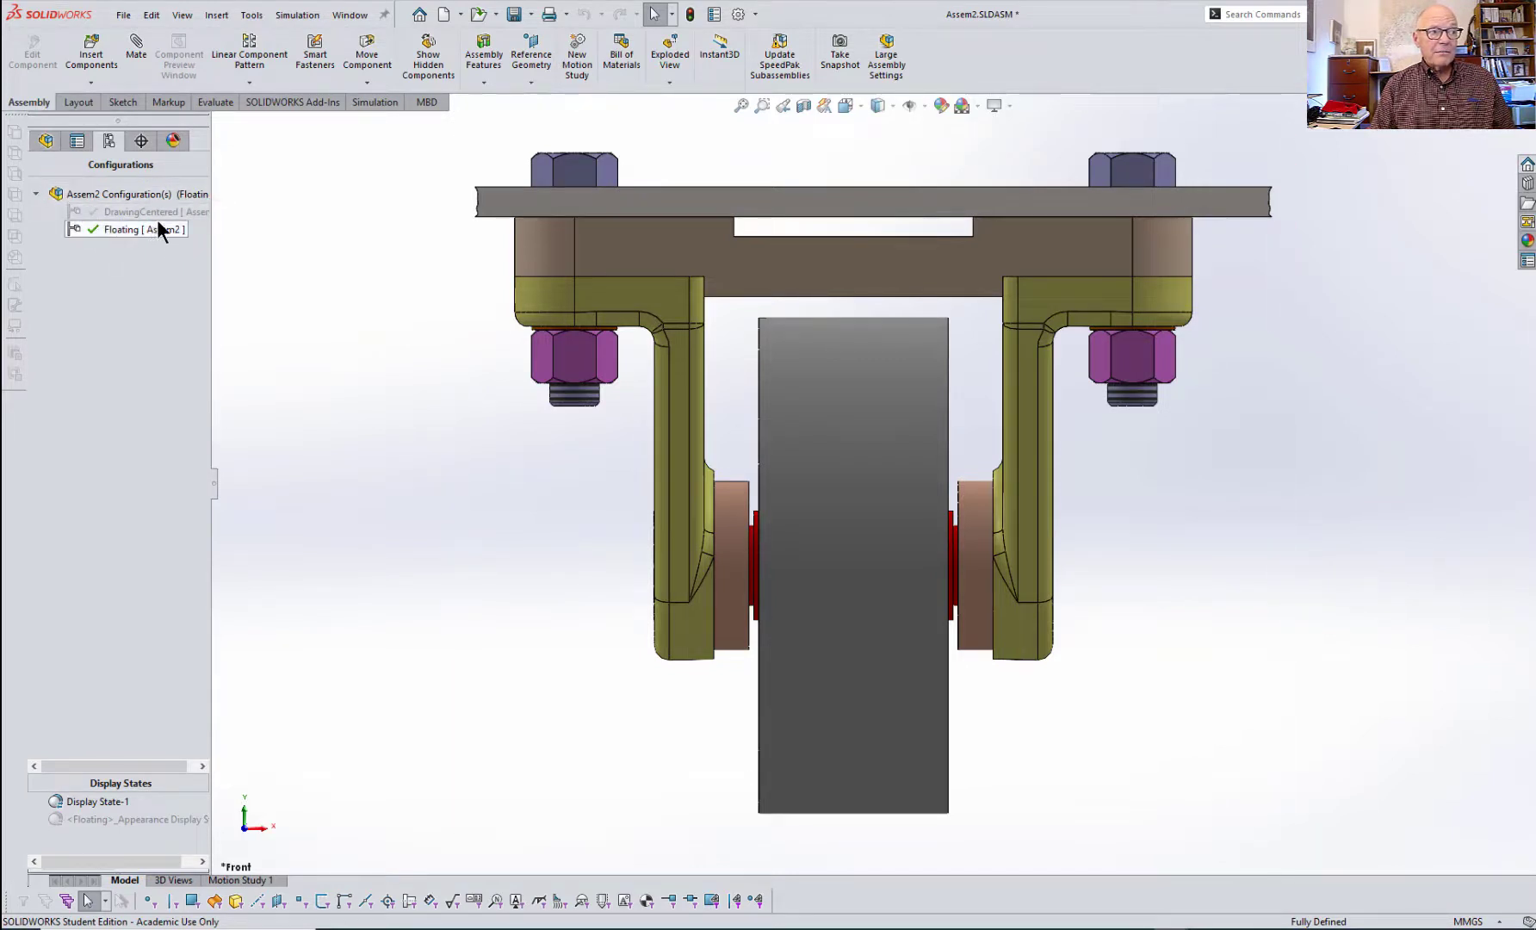
- Suppress the wheel's centering mate Coincident8 in the Floating configuration and slide the wheel along the axle direction past the right-hand support
{"action": "left_click", "coordinate": [46, 140]}
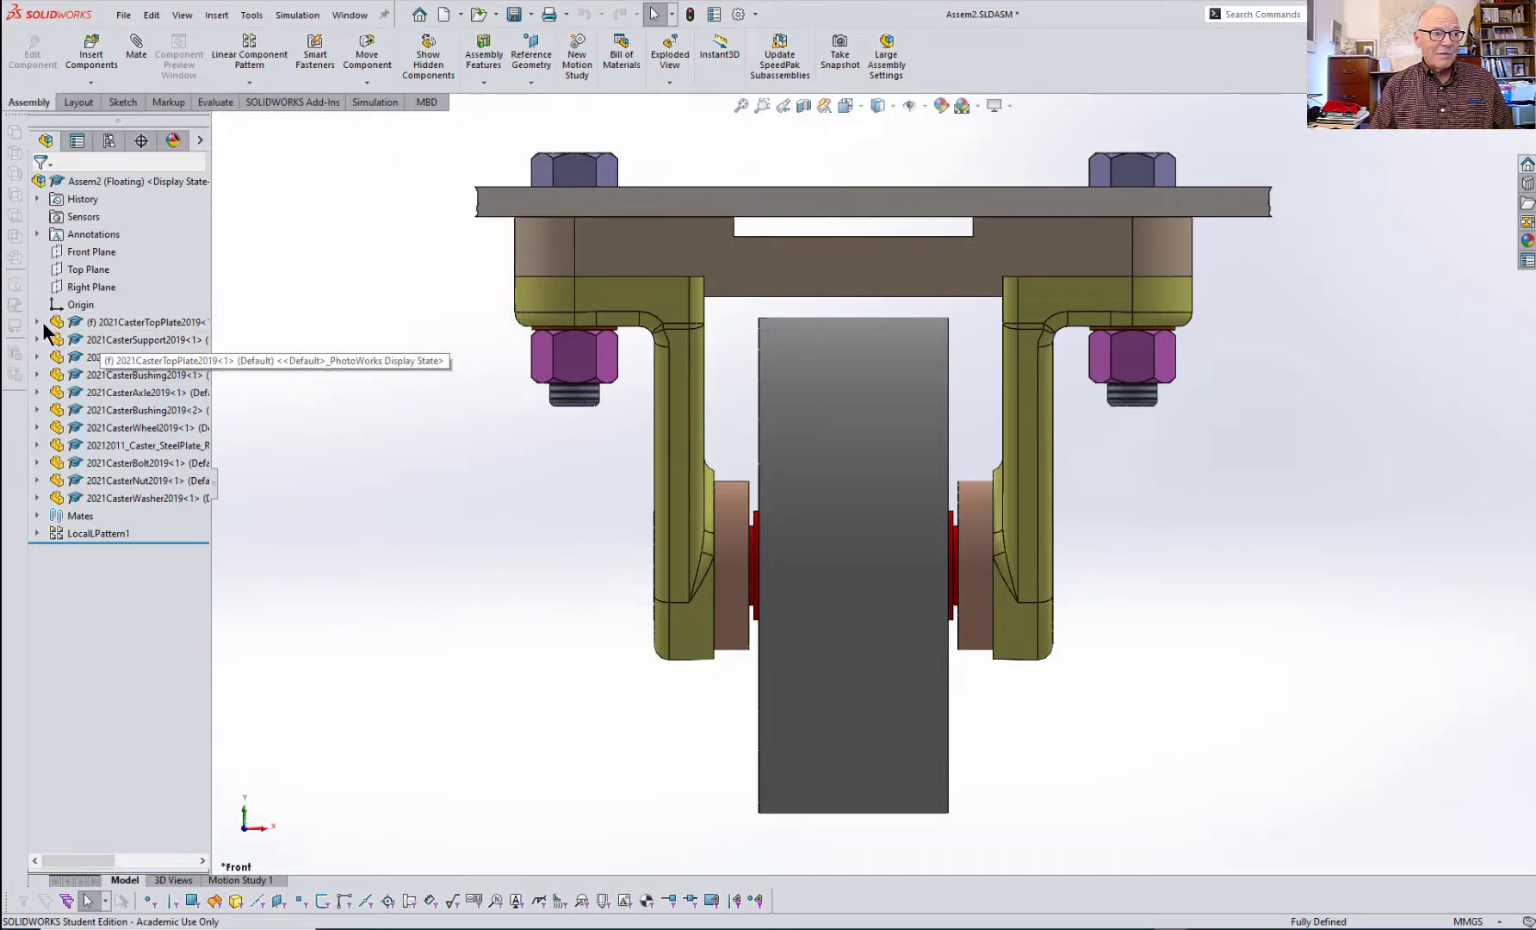
{"action": "left_click", "coordinate": [37, 516]}
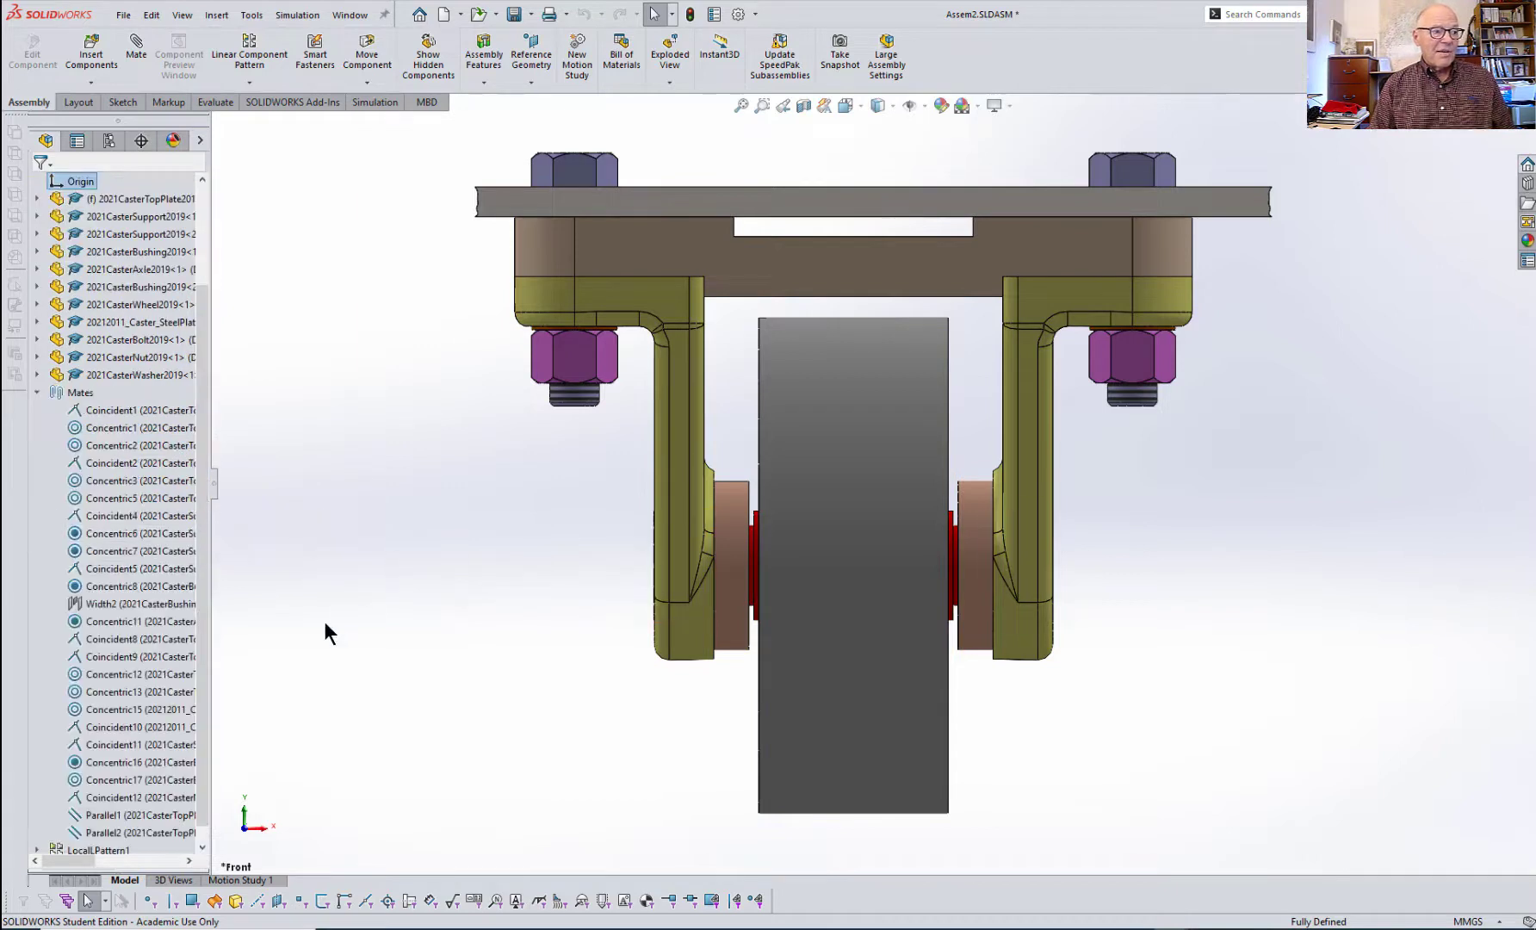
{"action": "scroll", "coordinate": [135, 517], "scroll_direction": "down", "scroll_amount": 1}
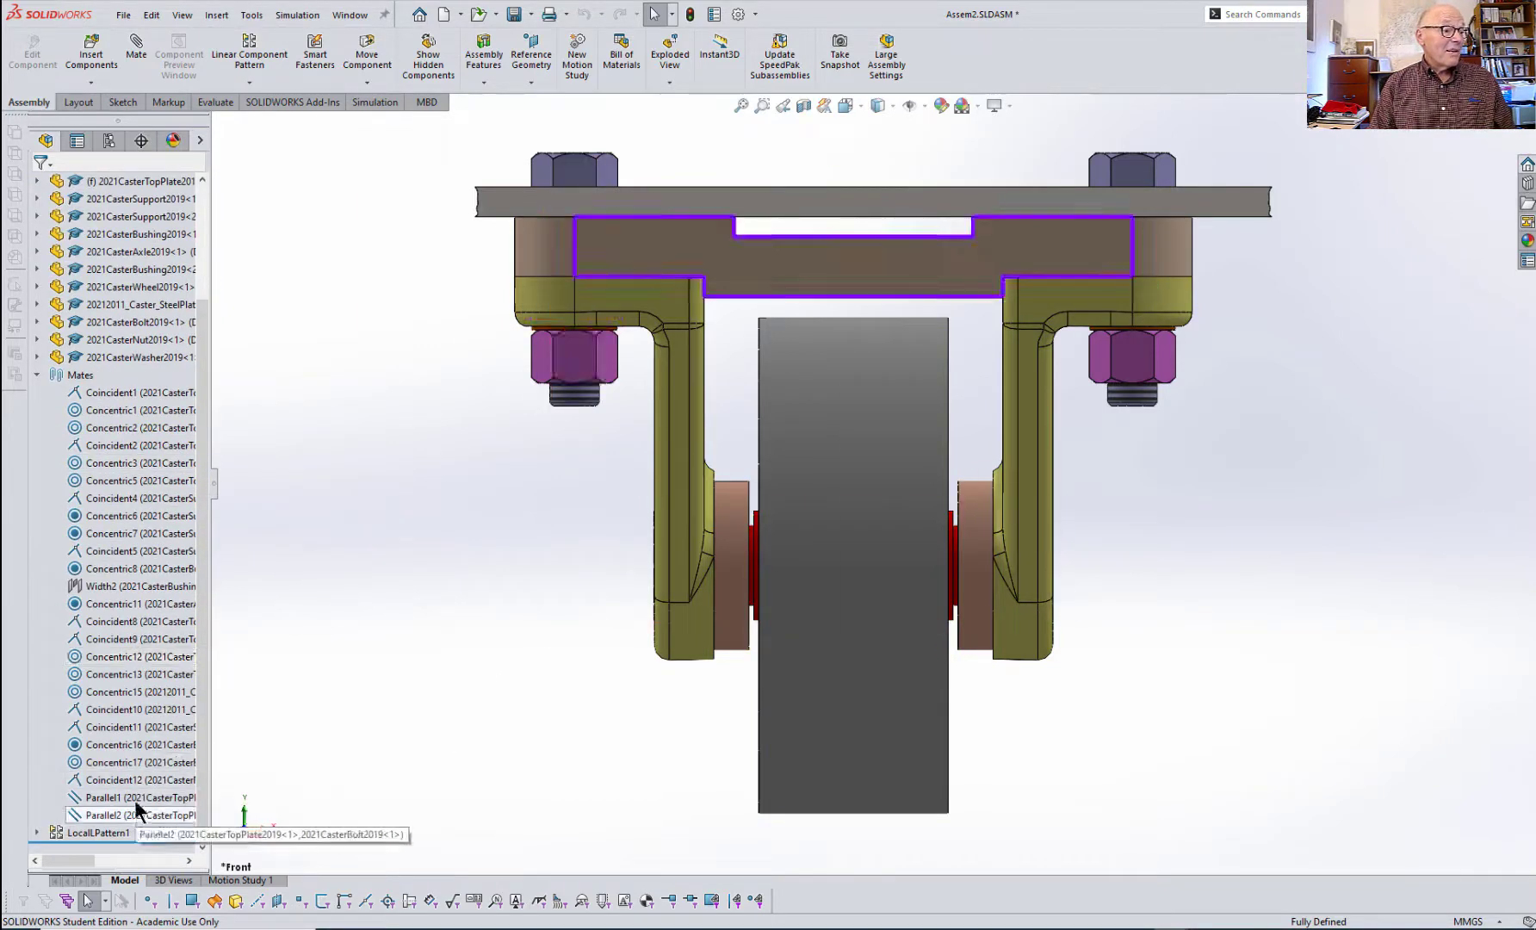
{"action": "left_click", "coordinate": [115, 751]}
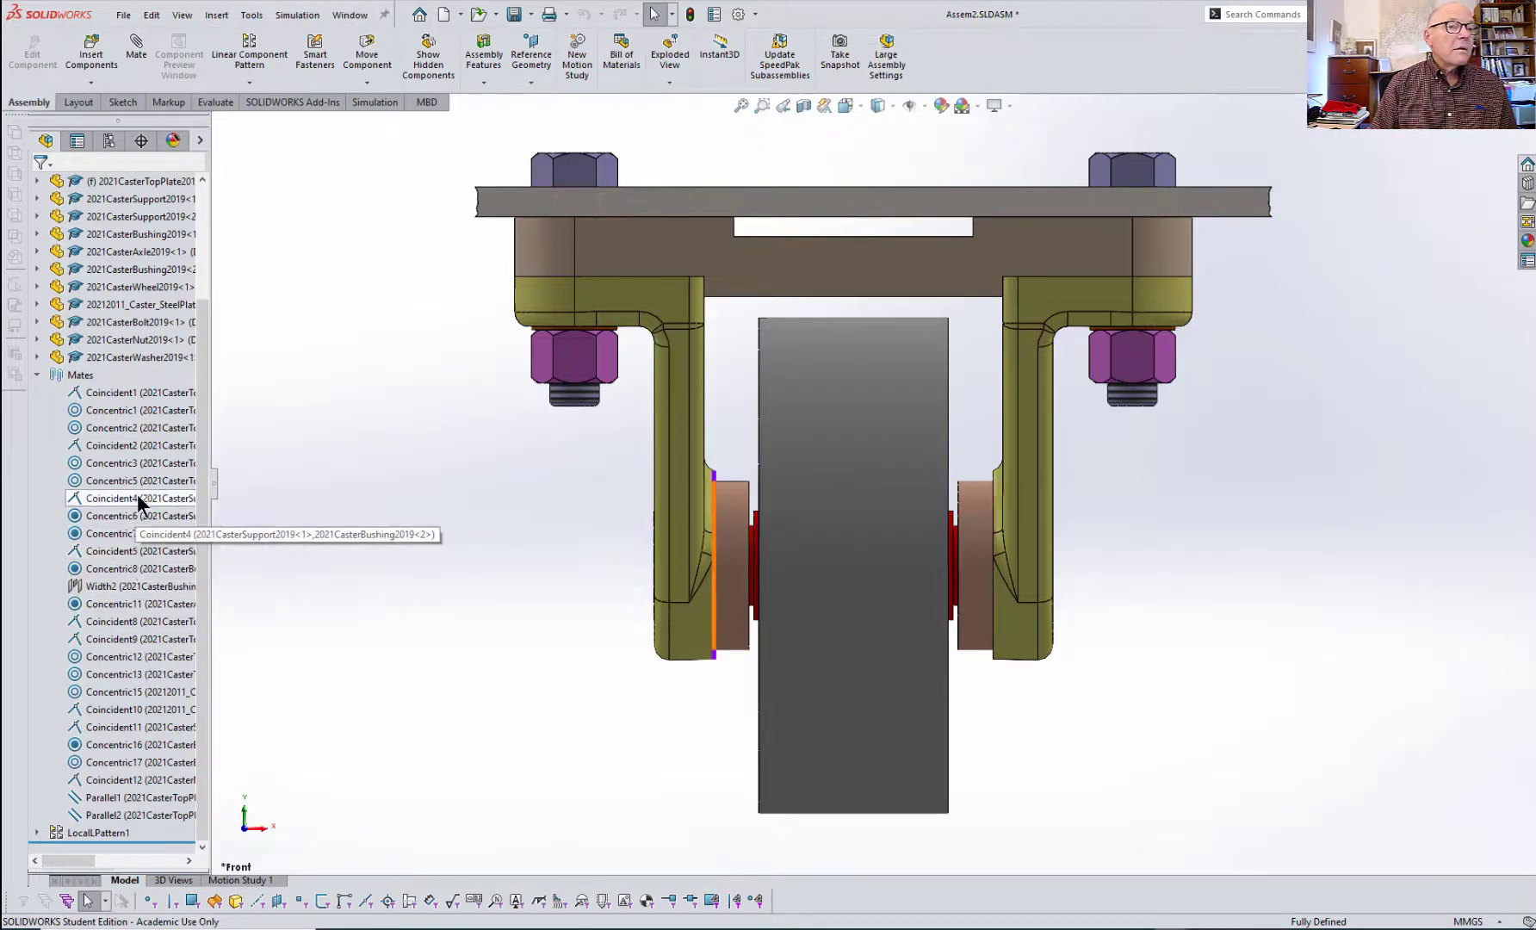
{"action": "right_click", "coordinate": [111, 622]}
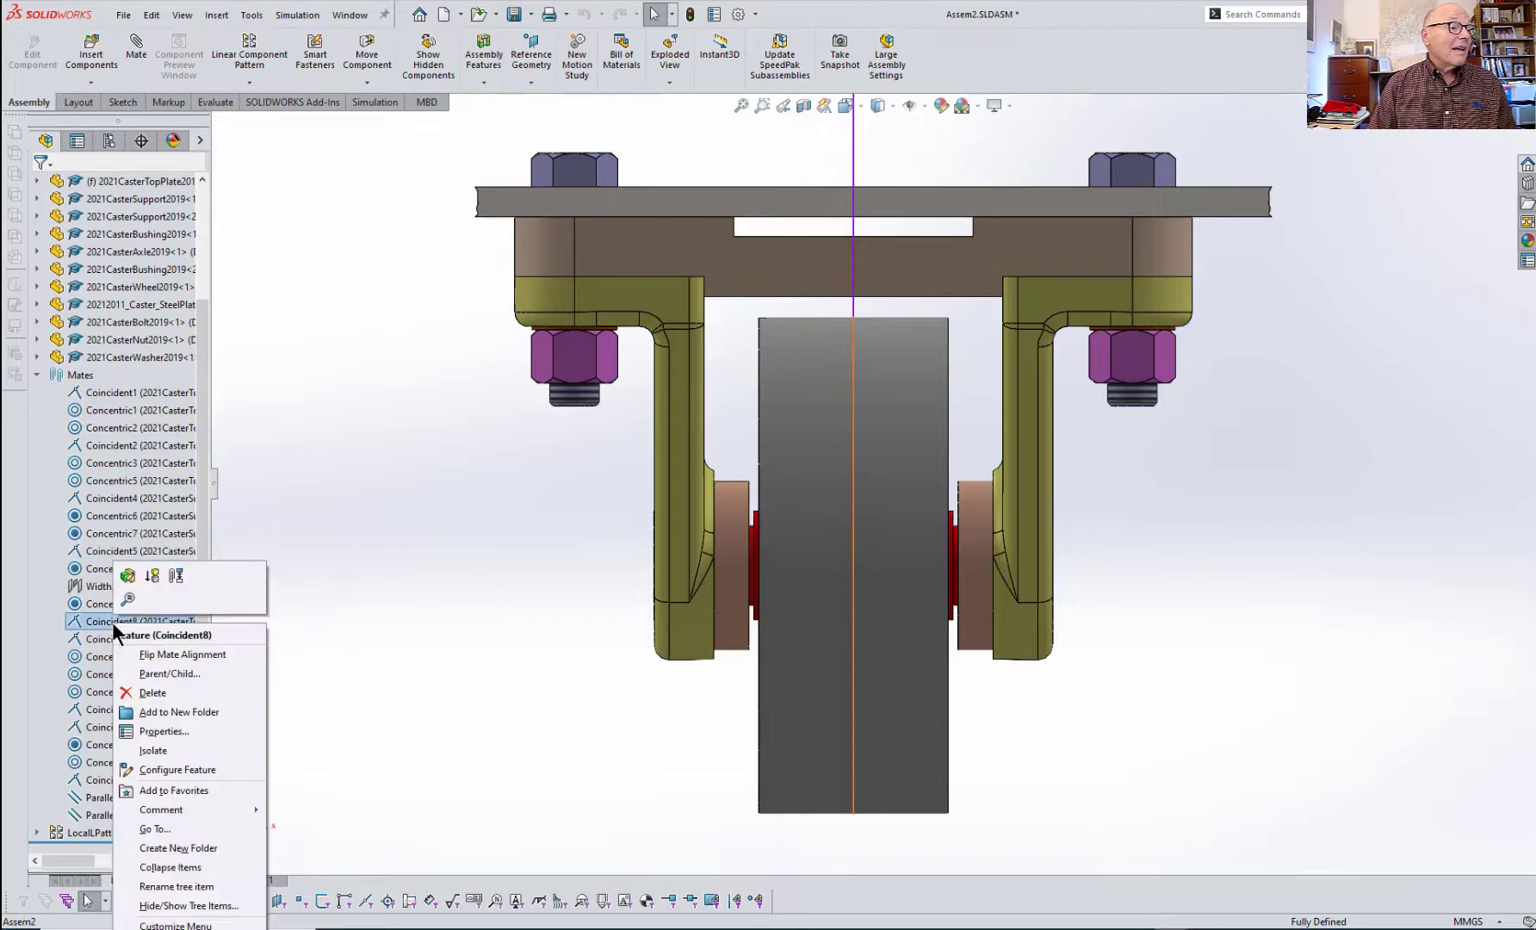
{"action": "left_click", "coordinate": [148, 574]}
{"action": "left_click_drag", "start_coordinate": [794, 699], "coordinate": [1218, 696]}
- View the axle's mates and suppress its Width2 mate with the bushings
{"action": "left_click", "coordinate": [877, 575]}
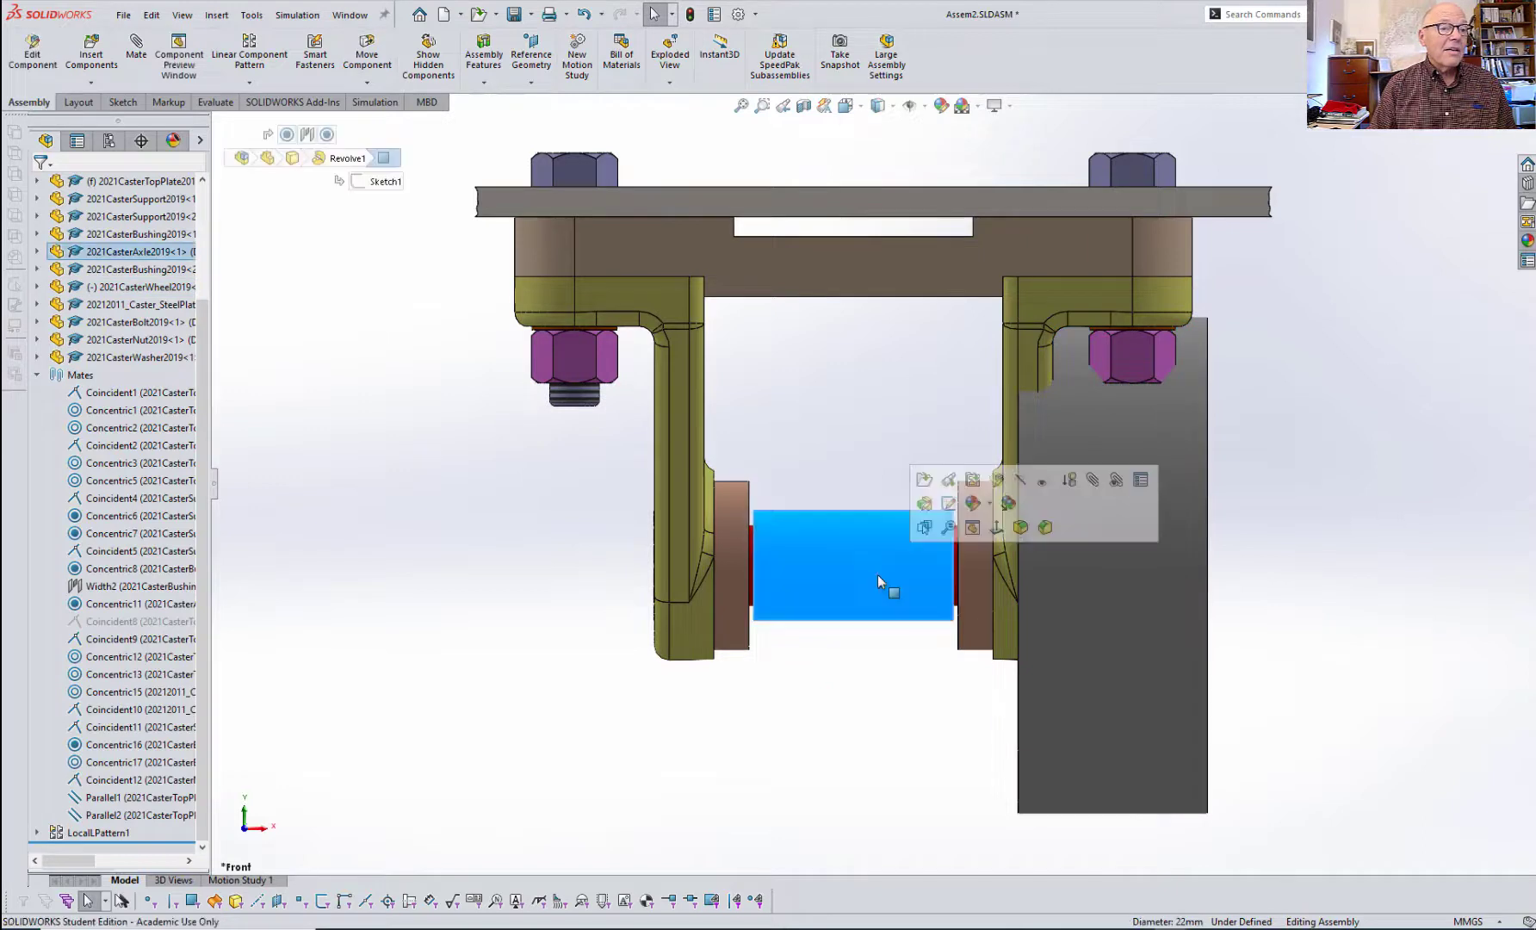
{"action": "left_click", "coordinate": [1115, 480]}
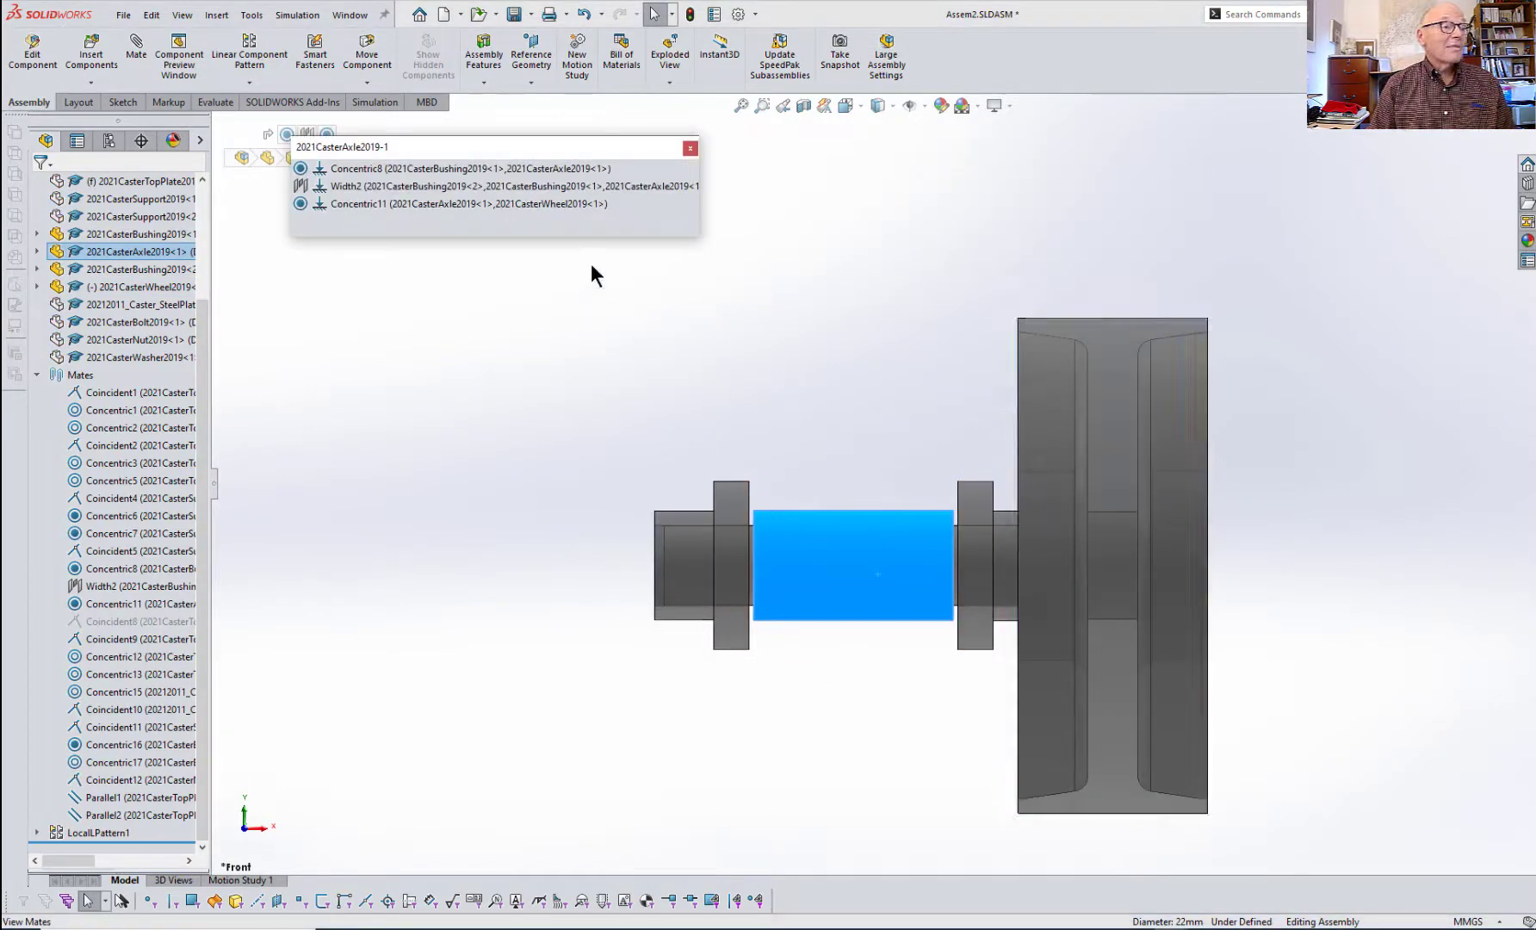
{"action": "right_click", "coordinate": [344, 182]}
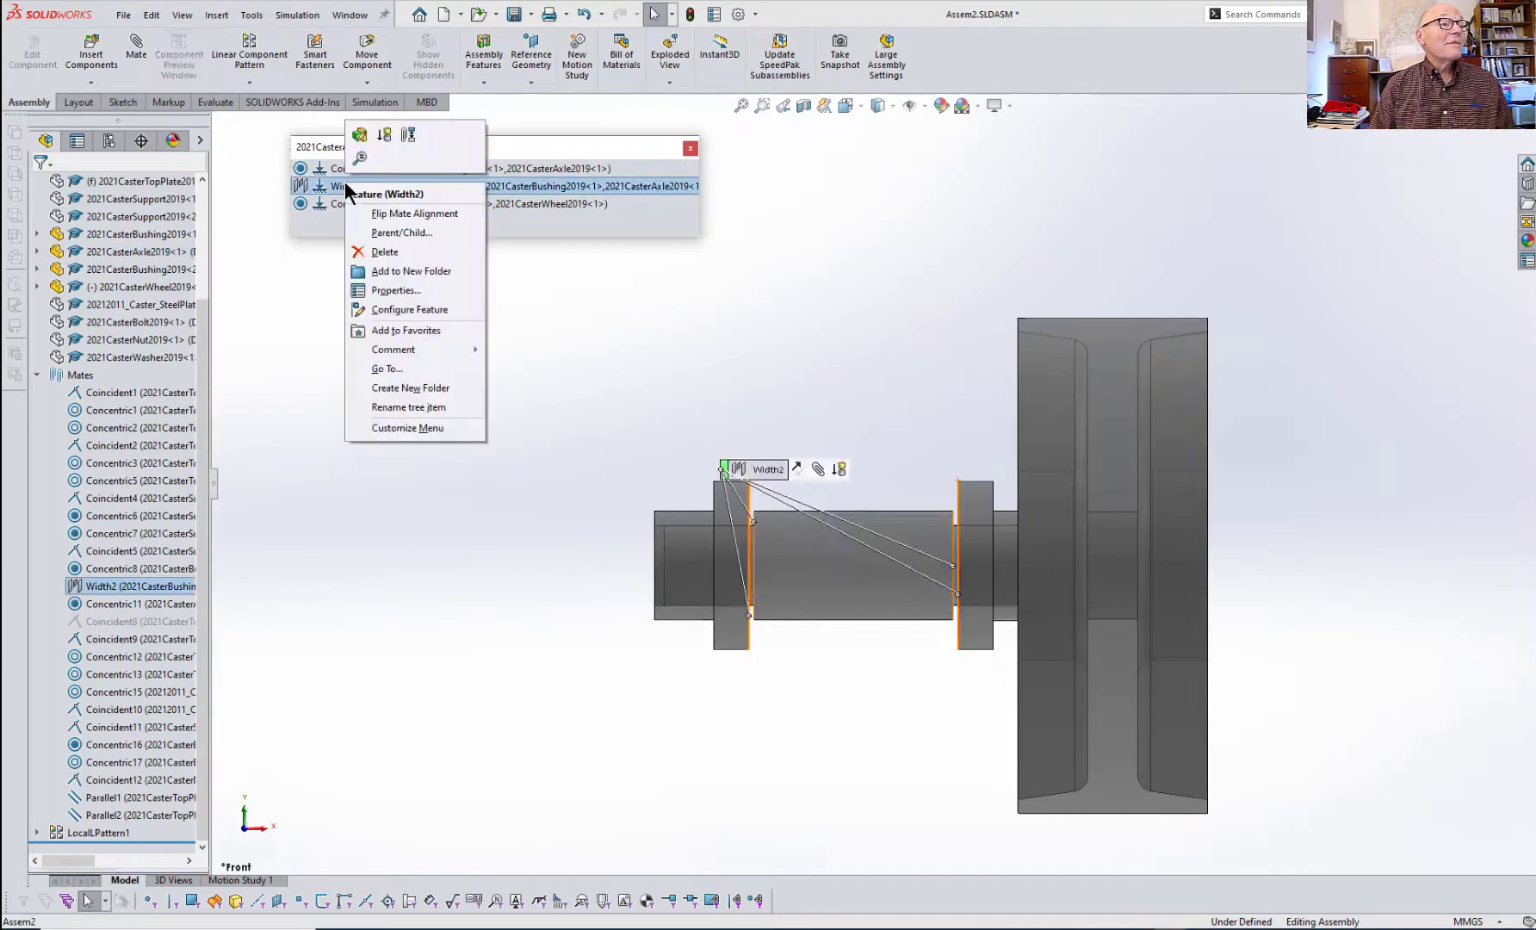
{"action": "left_click", "coordinate": [383, 137]}
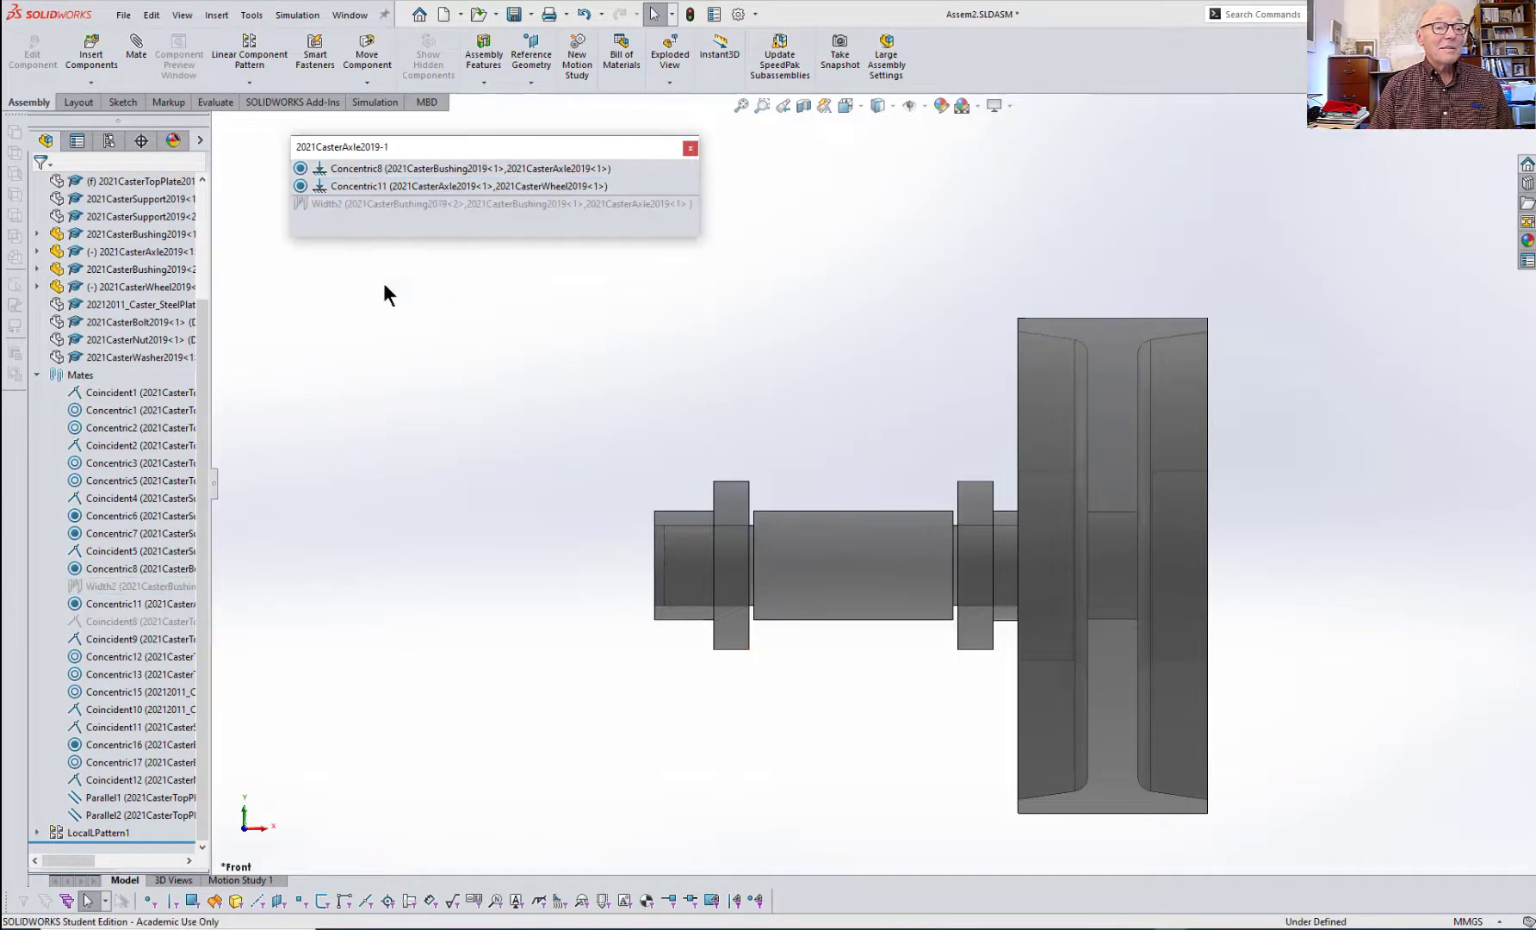
{"action": "left_click", "coordinate": [690, 149]}
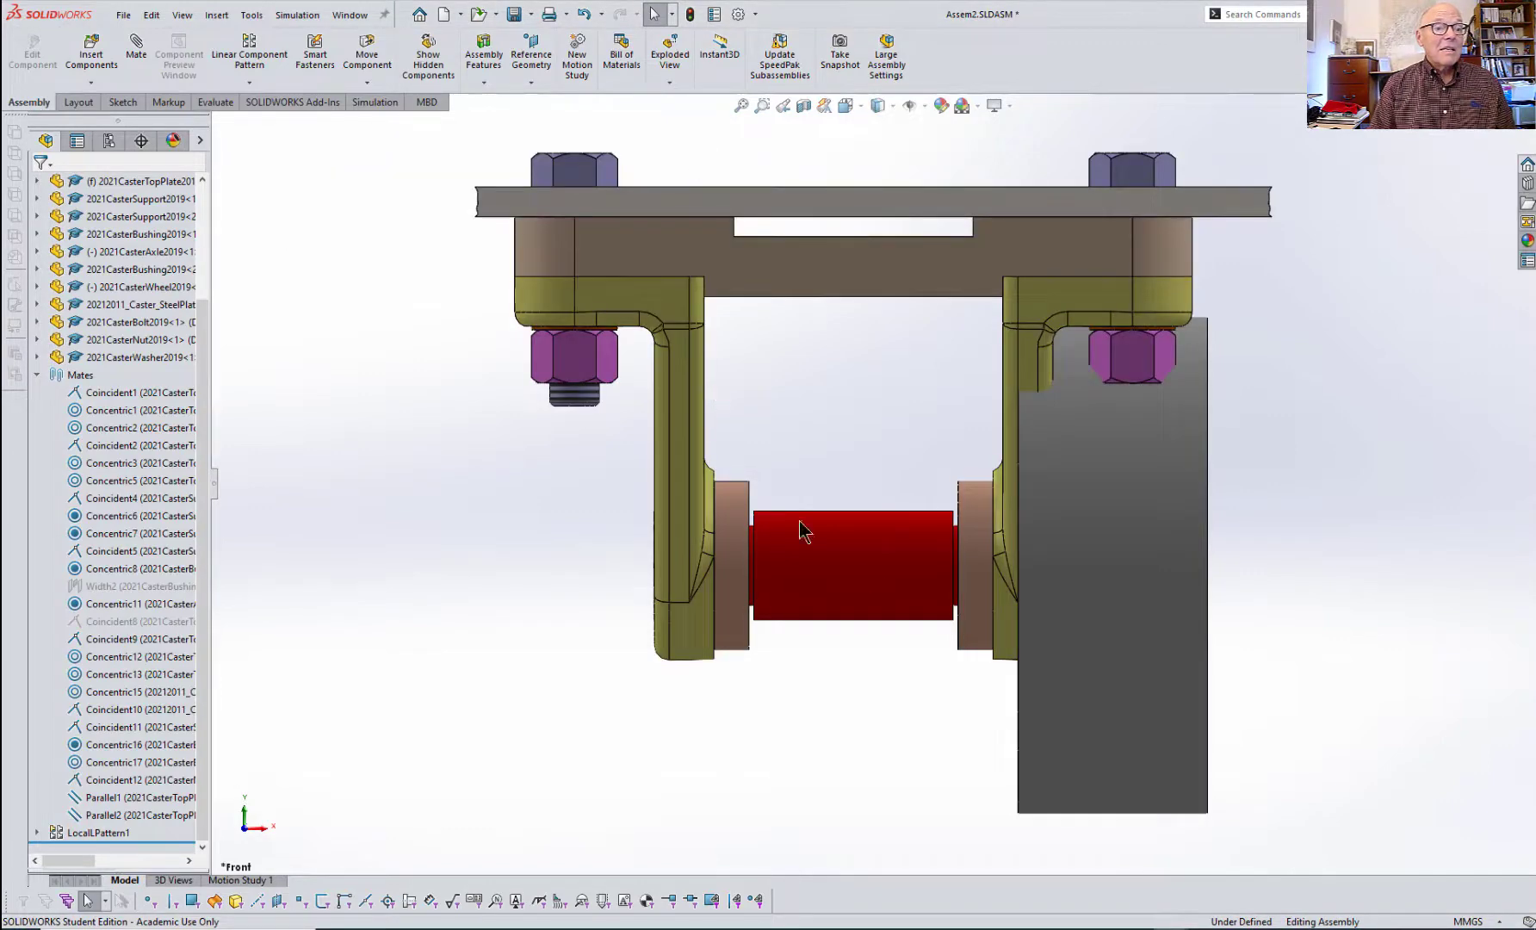
- Slide the axle out past the left-hand support and compare the DrawingCentered configuration with Floating, leaving Floating active
{"action": "left_click_drag", "start_coordinate": [837, 573], "coordinate": [689, 757]}
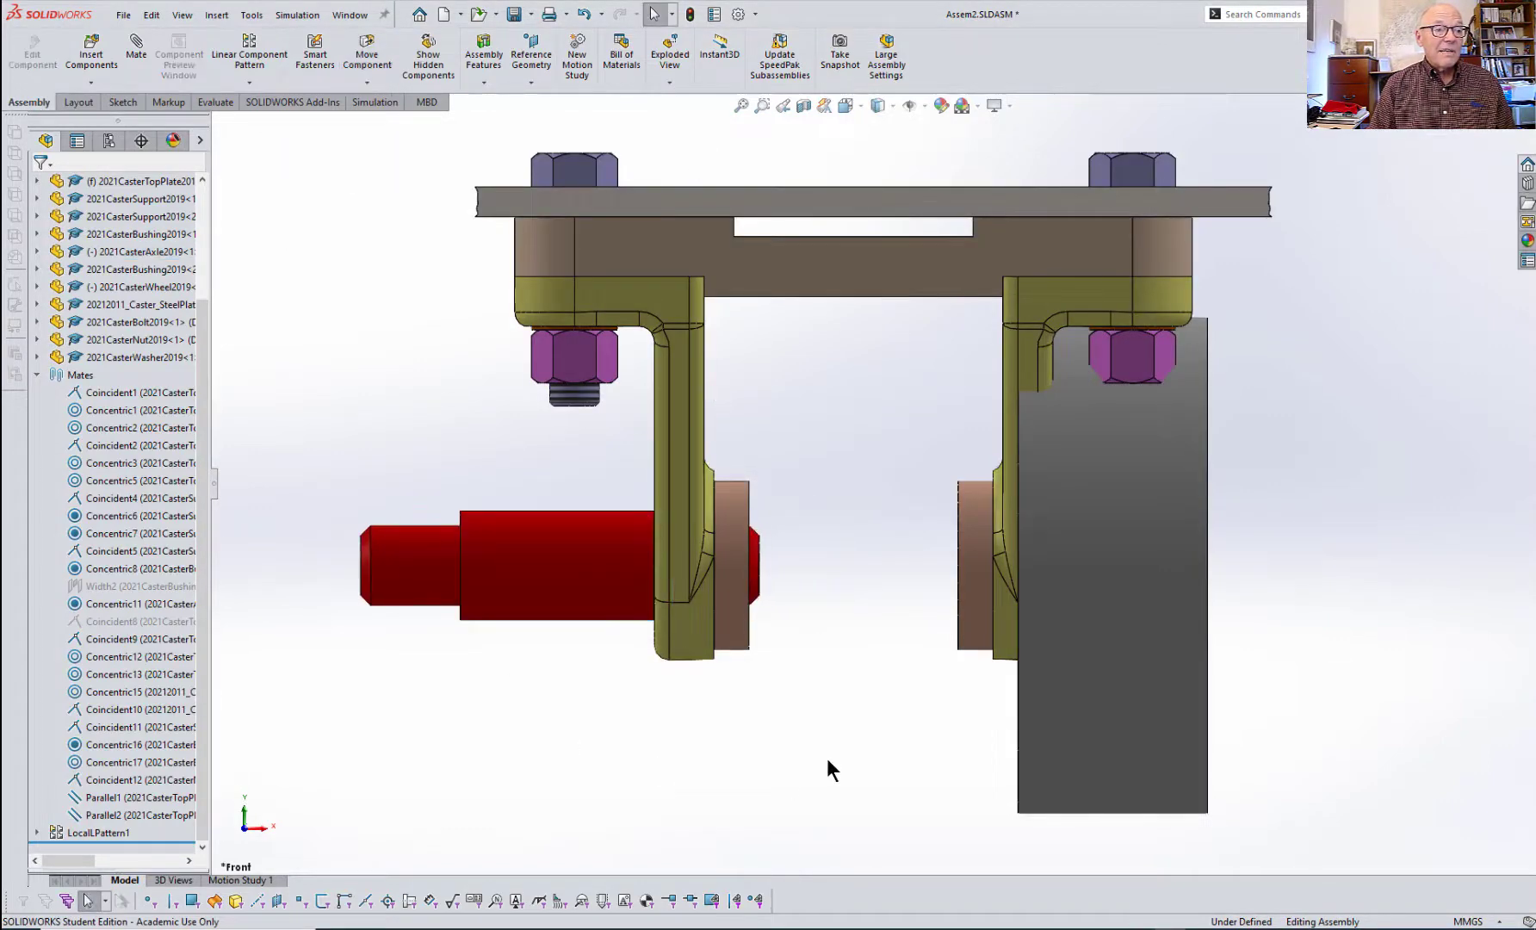
{"action": "middle_click_drag", "start_coordinate": [823, 761], "coordinate": [735, 799]}
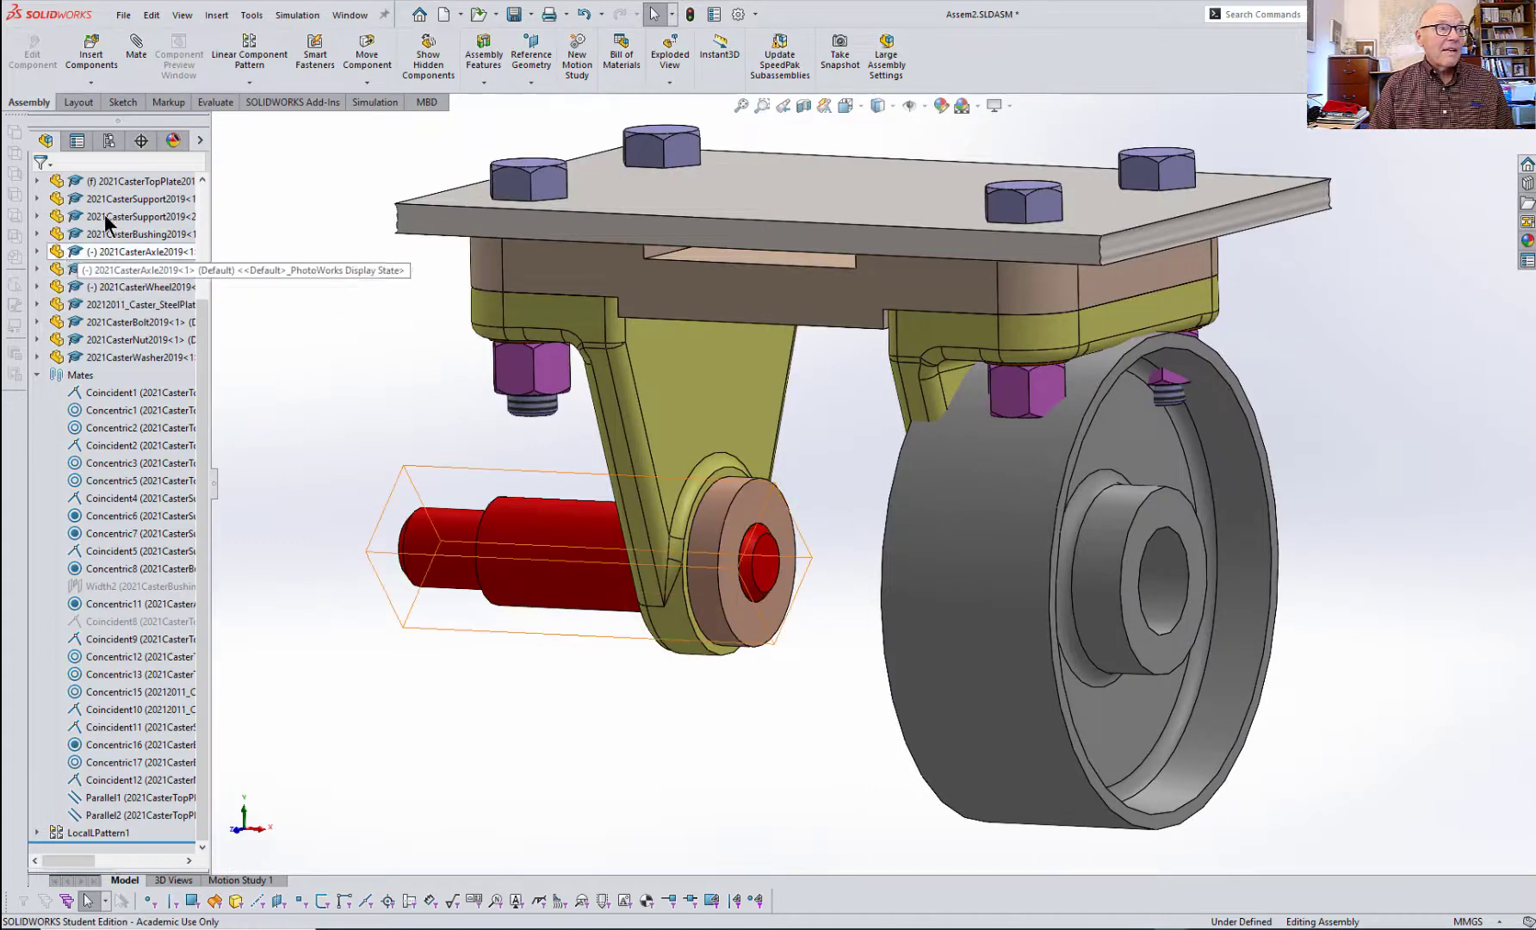
{"action": "left_click", "coordinate": [111, 136]}
{"action": "double_click", "coordinate": [108, 214]}
{"action": "mouse_move", "coordinate": [380, 510]}
{"action": "middle_mouse_down"}
{"action": "mouse_move", "coordinate": [463, 514]}
{"action": "mouse_move", "coordinate": [415, 450]}
{"action": "mouse_move", "coordinate": [433, 479]}
{"action": "mouse_move", "coordinate": [407, 516]}
{"action": "middle_mouse_up"}
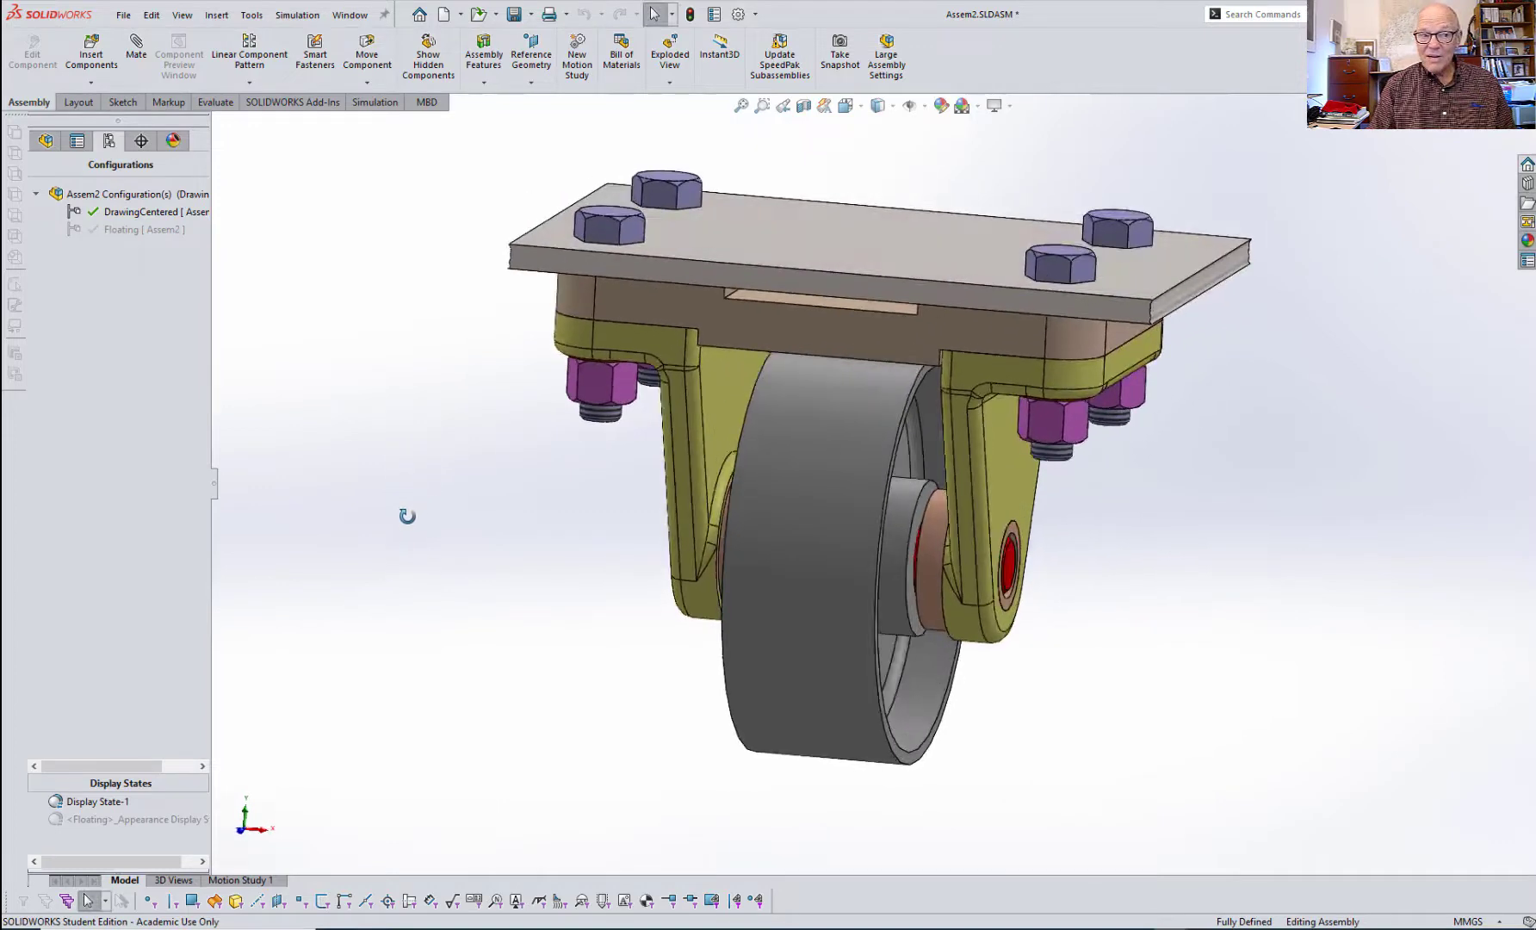
{"action": "double_click", "coordinate": [124, 228]}
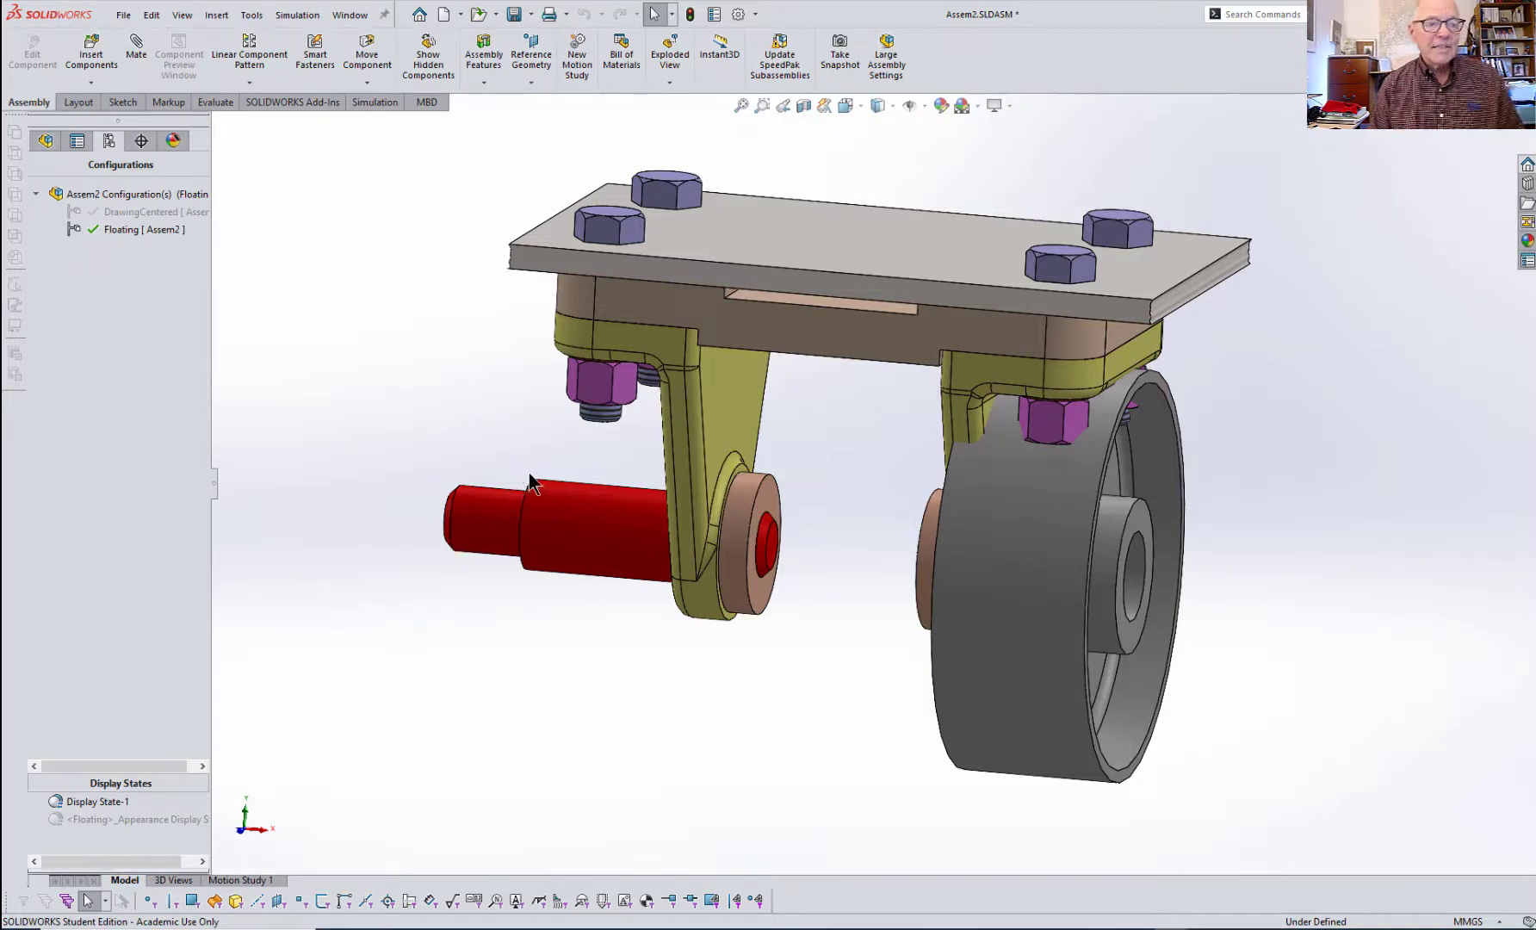
- Slide the axle between the supports and start a mate between its shoulder face and the left-hand bushing's inner face
{"action": "middle_click_drag", "start_coordinate": [707, 734], "coordinate": [813, 727]}
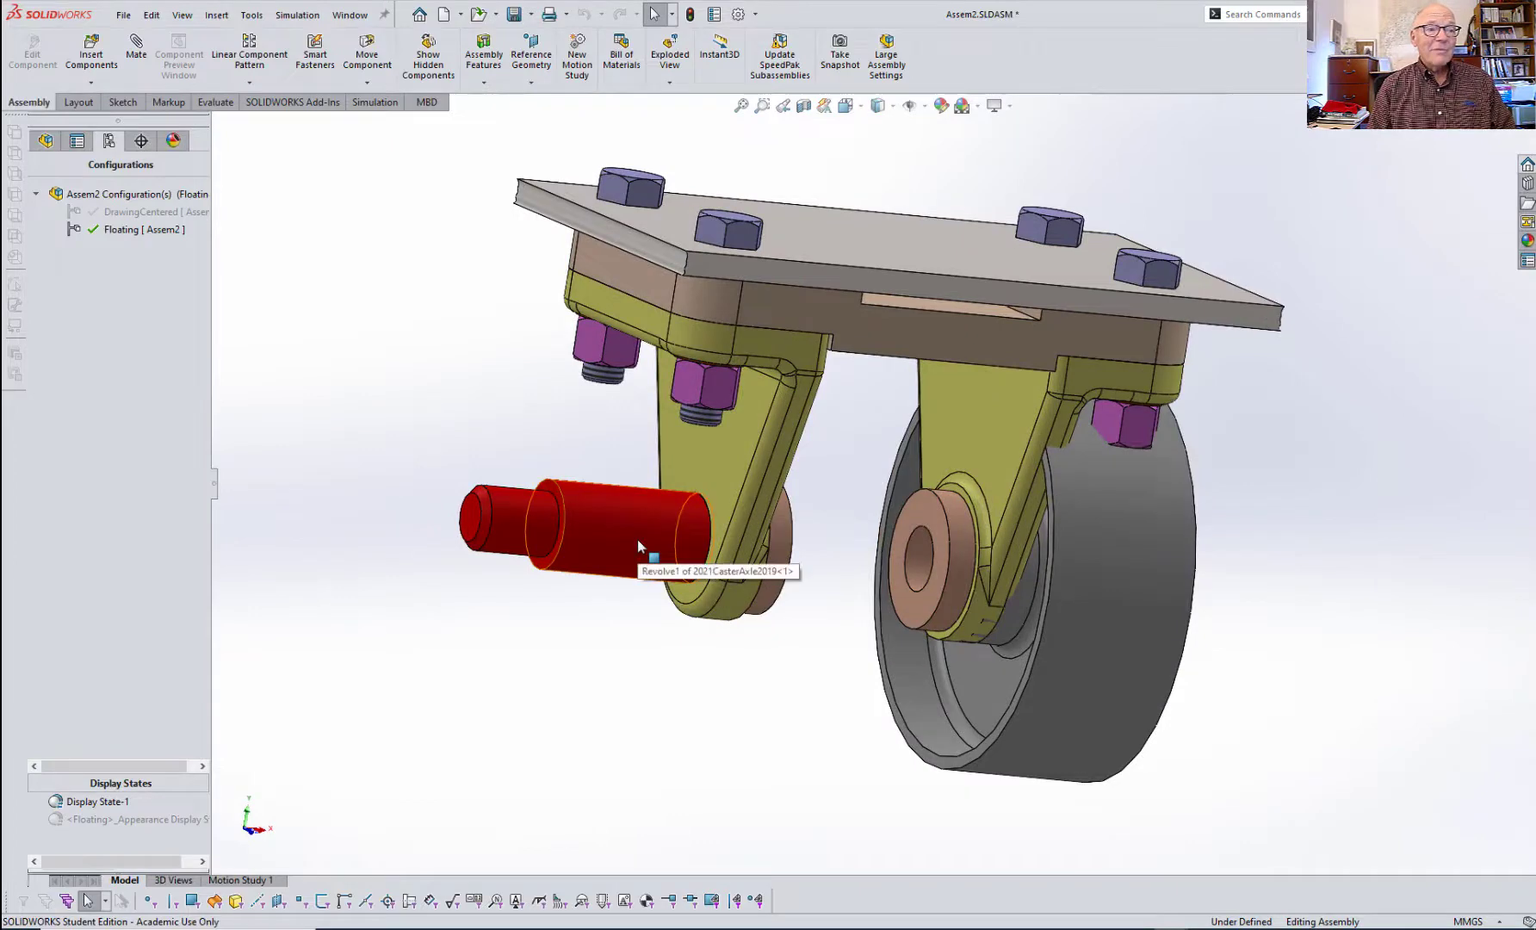
{"action": "left_click_drag", "start_coordinate": [638, 539], "coordinate": [870, 603]}
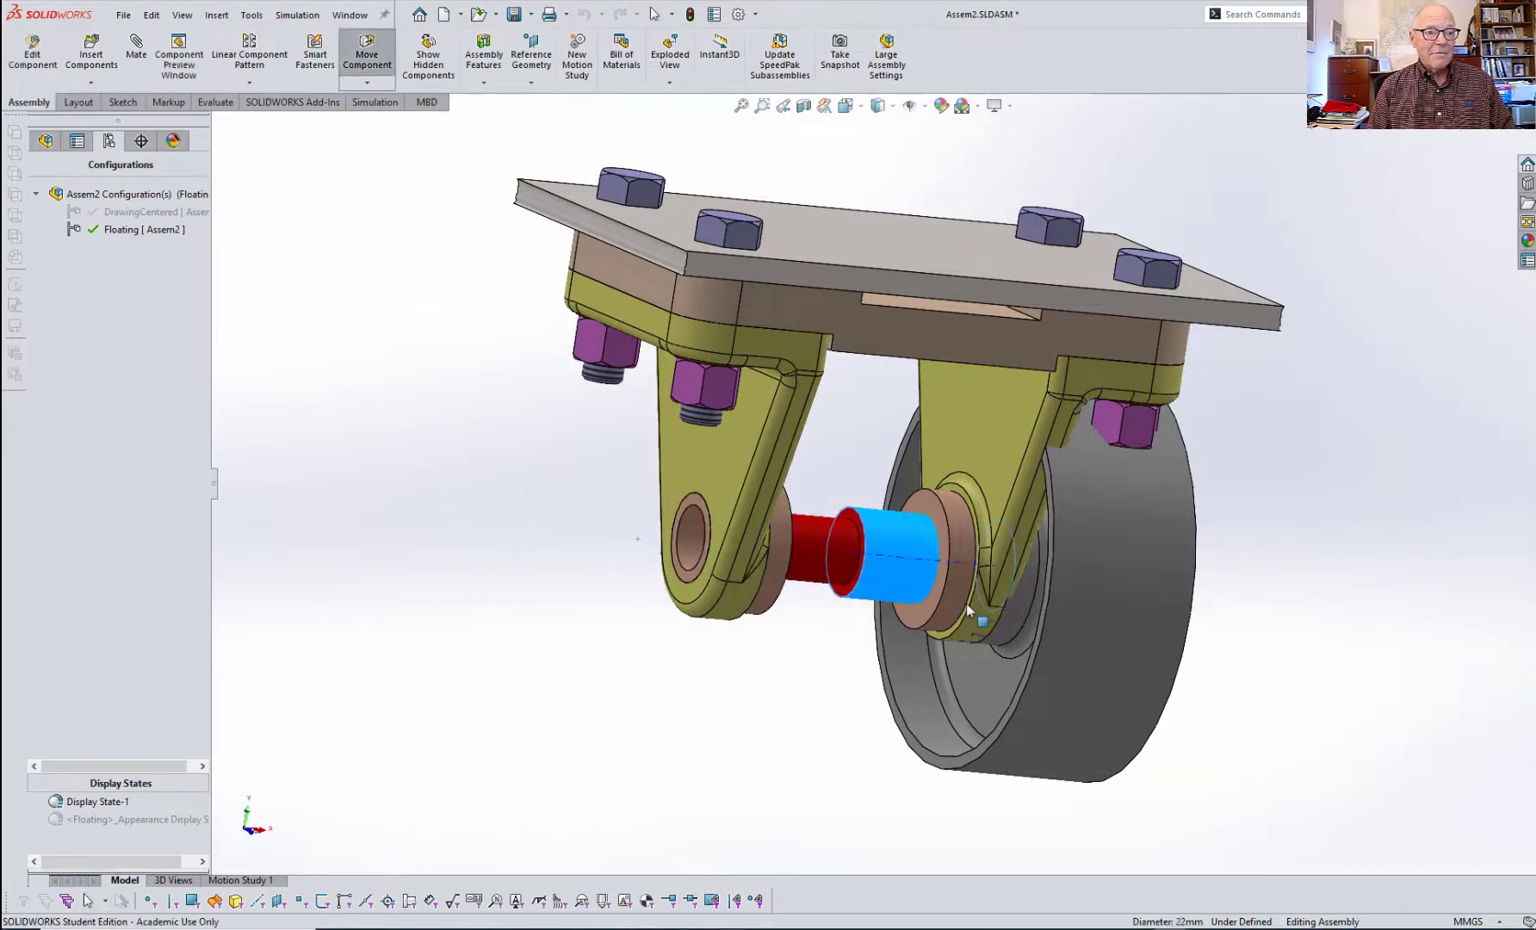
{"action": "scroll", "coordinate": [799, 620], "scroll_direction": "down", "scroll_amount": 5}
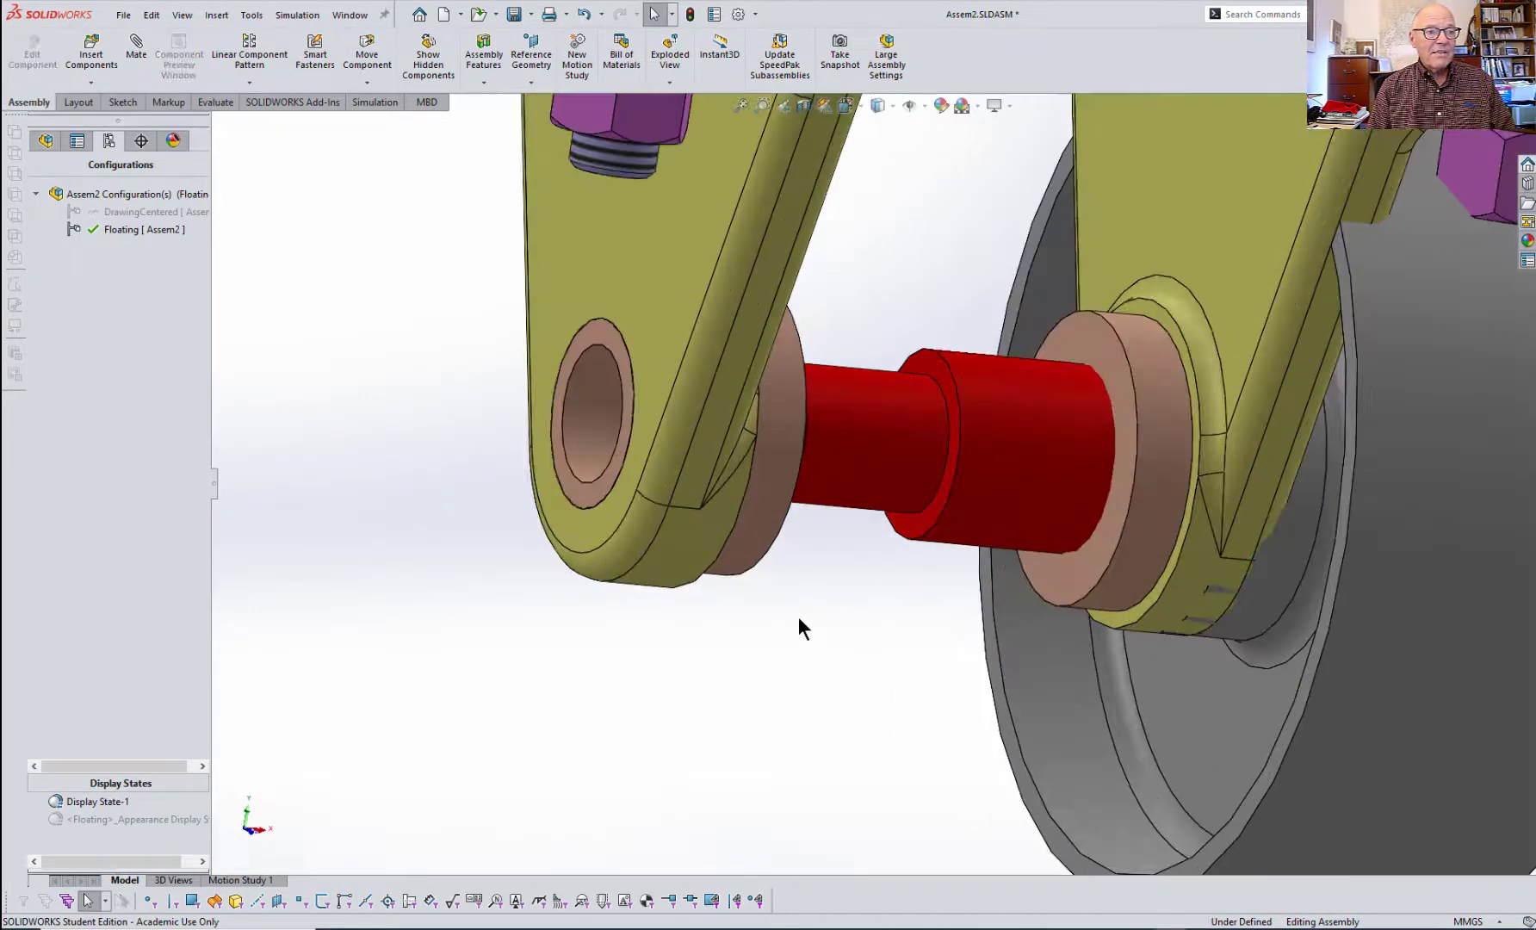
{"action": "left_click", "coordinate": [924, 534]}
{"action": "middle_click_drag", "start_coordinate": [860, 659], "coordinate": [746, 652]}
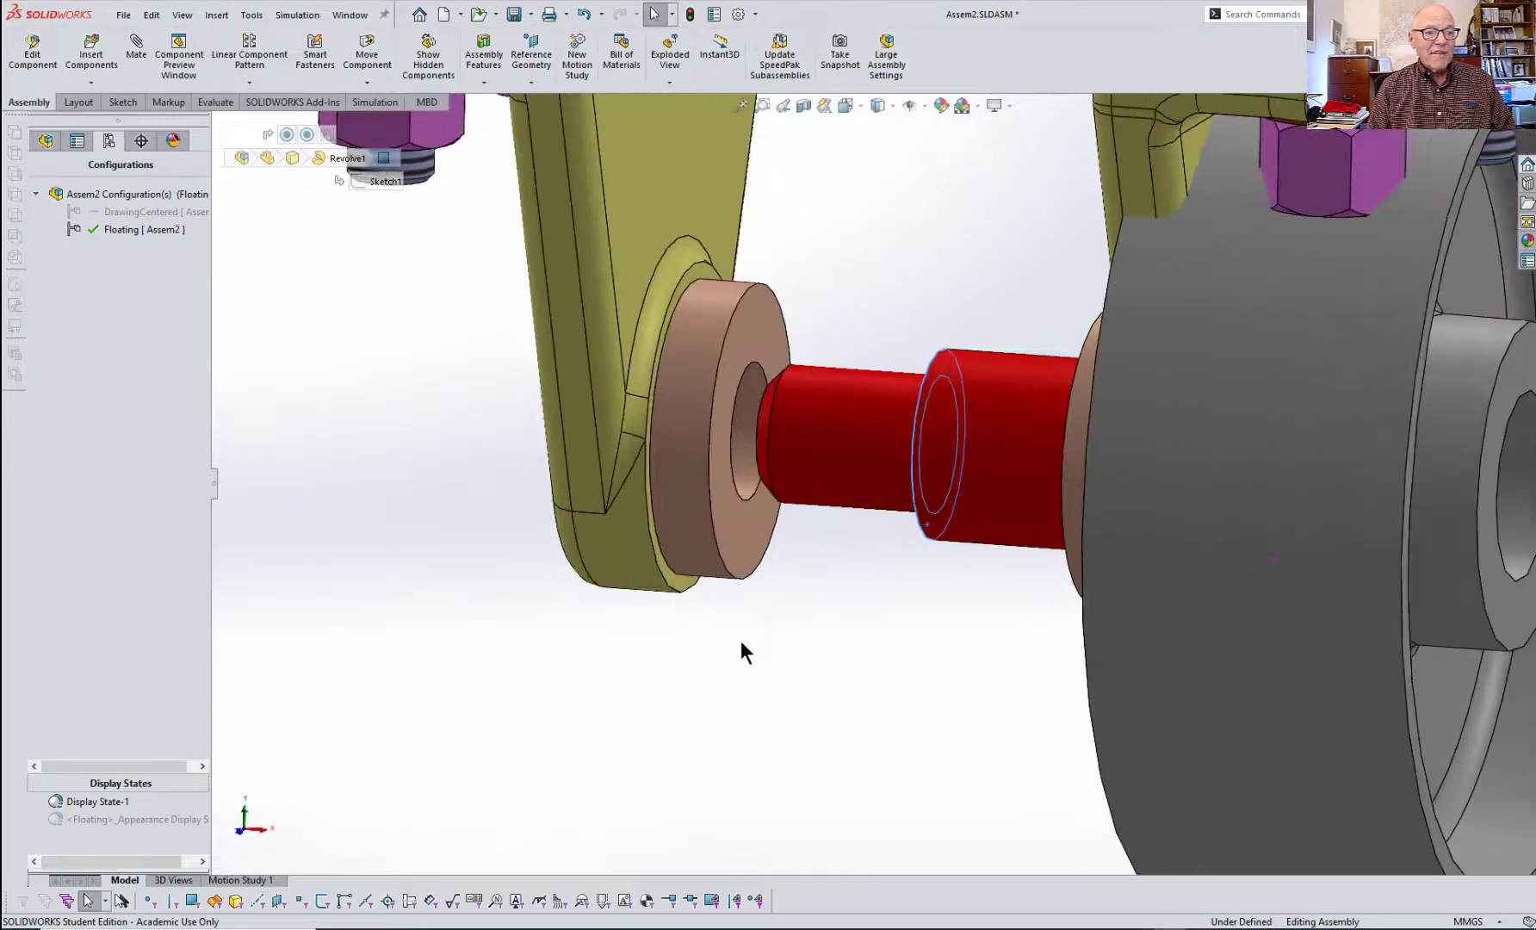
{"action": "left_click", "coordinate": [738, 544], "text": "ctrl"}
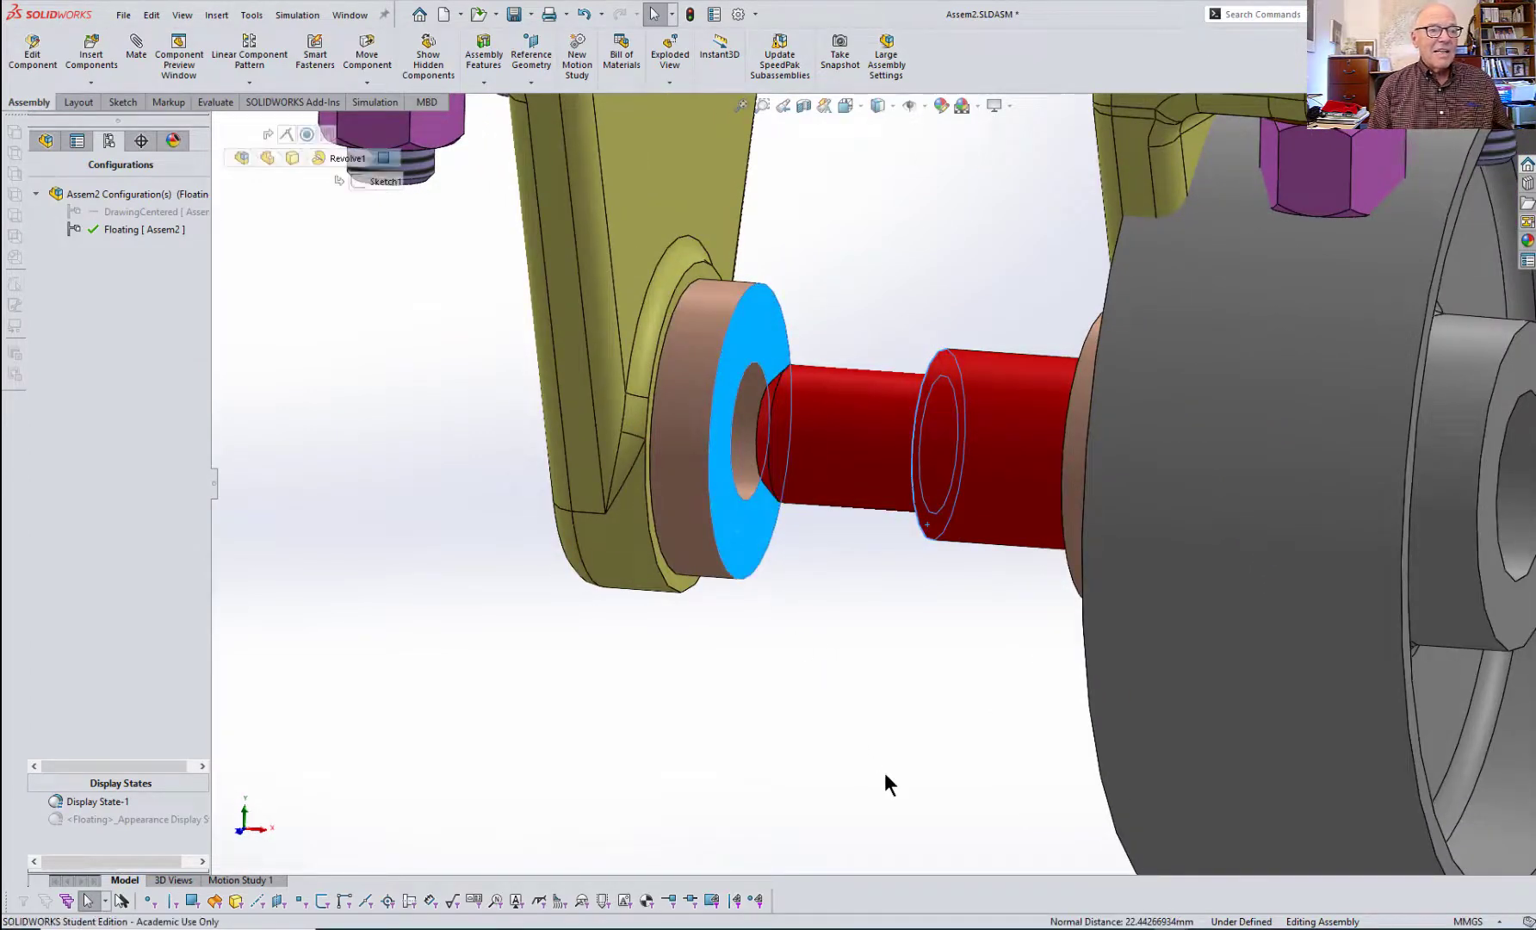
{"action": "mouse_move", "coordinate": [974, 813]}
{"action": "middle_mouse_down"}
{"action": "mouse_move", "coordinate": [1030, 825]}
{"action": "mouse_move", "coordinate": [983, 818]}
{"action": "middle_mouse_up"}
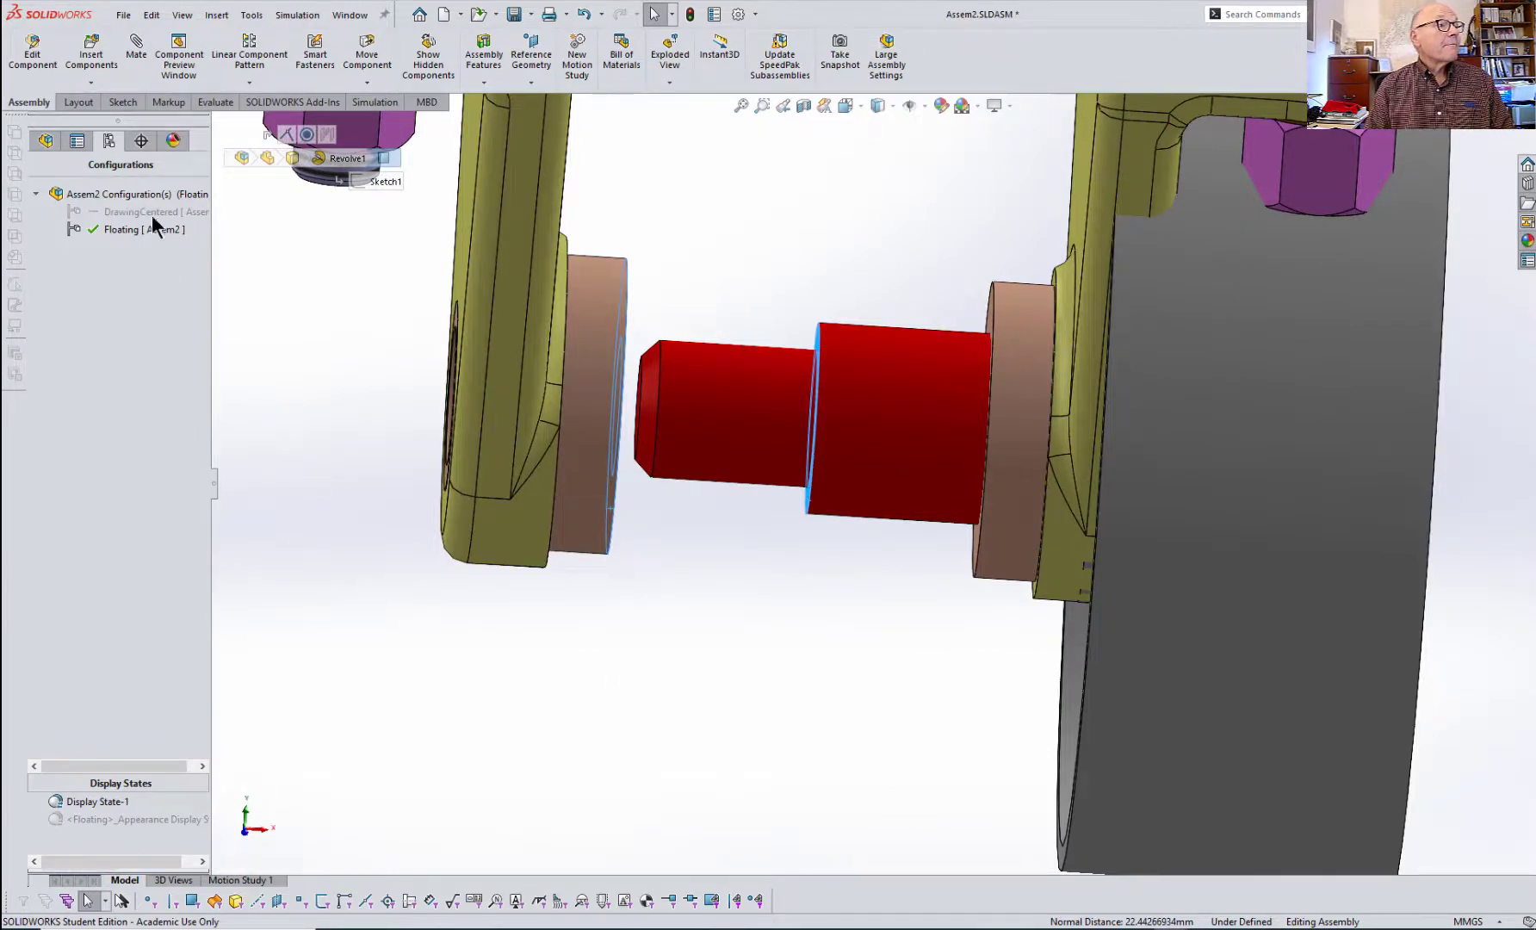
{"action": "left_click", "coordinate": [137, 48]}
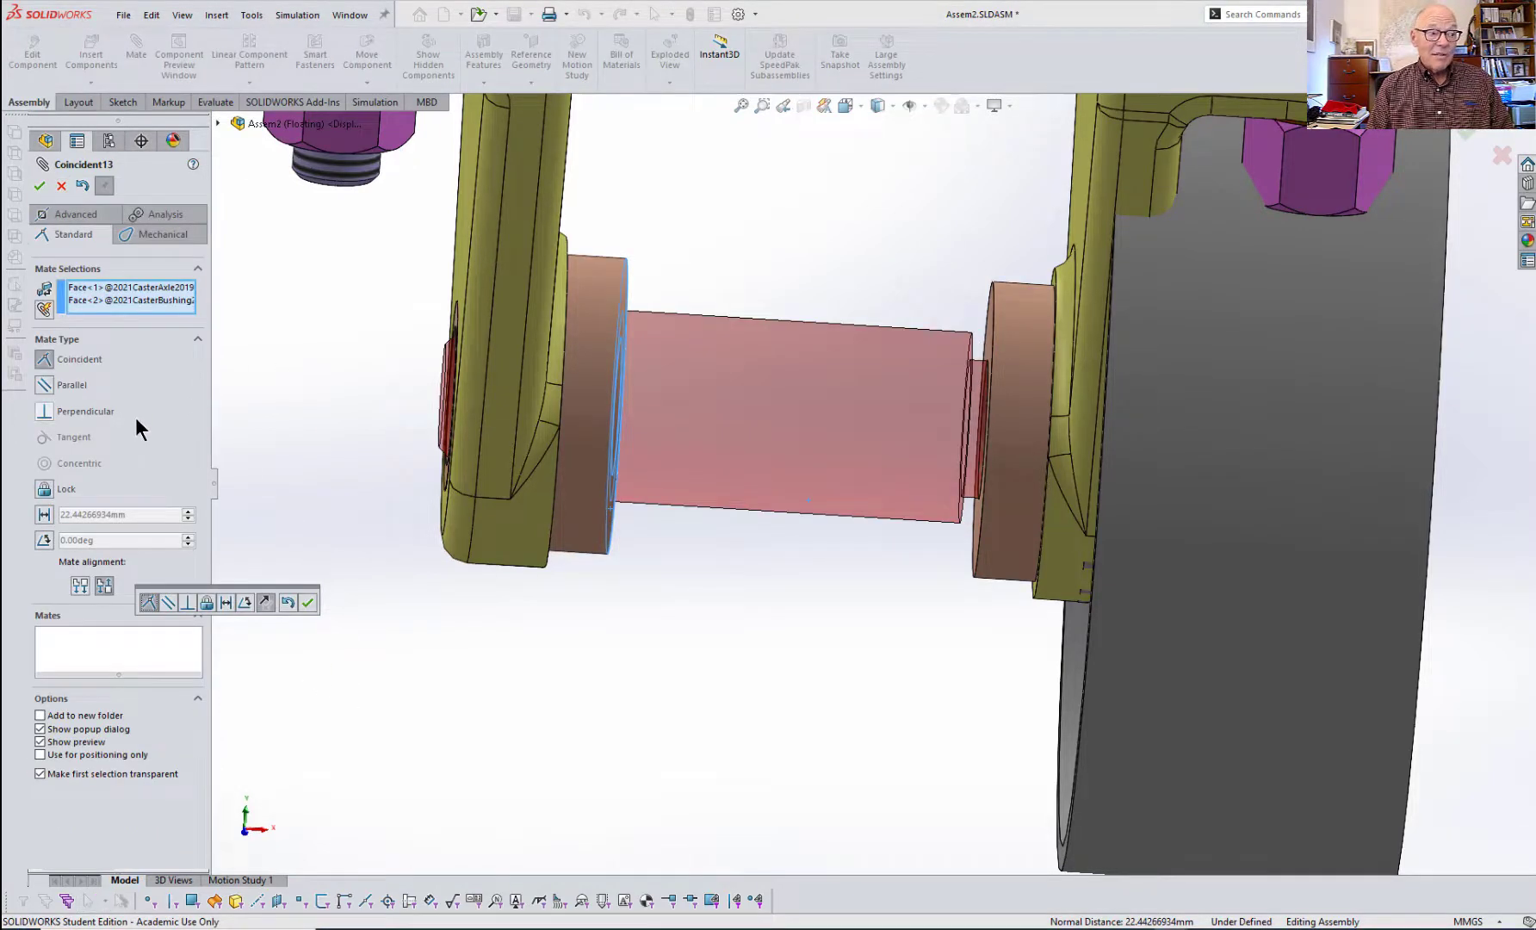
- Make the axle-to-bushing mate an advanced limit distance with a 2 mm maximum and 0 mm minimum, and accept it
{"action": "left_click", "coordinate": [84, 215]}
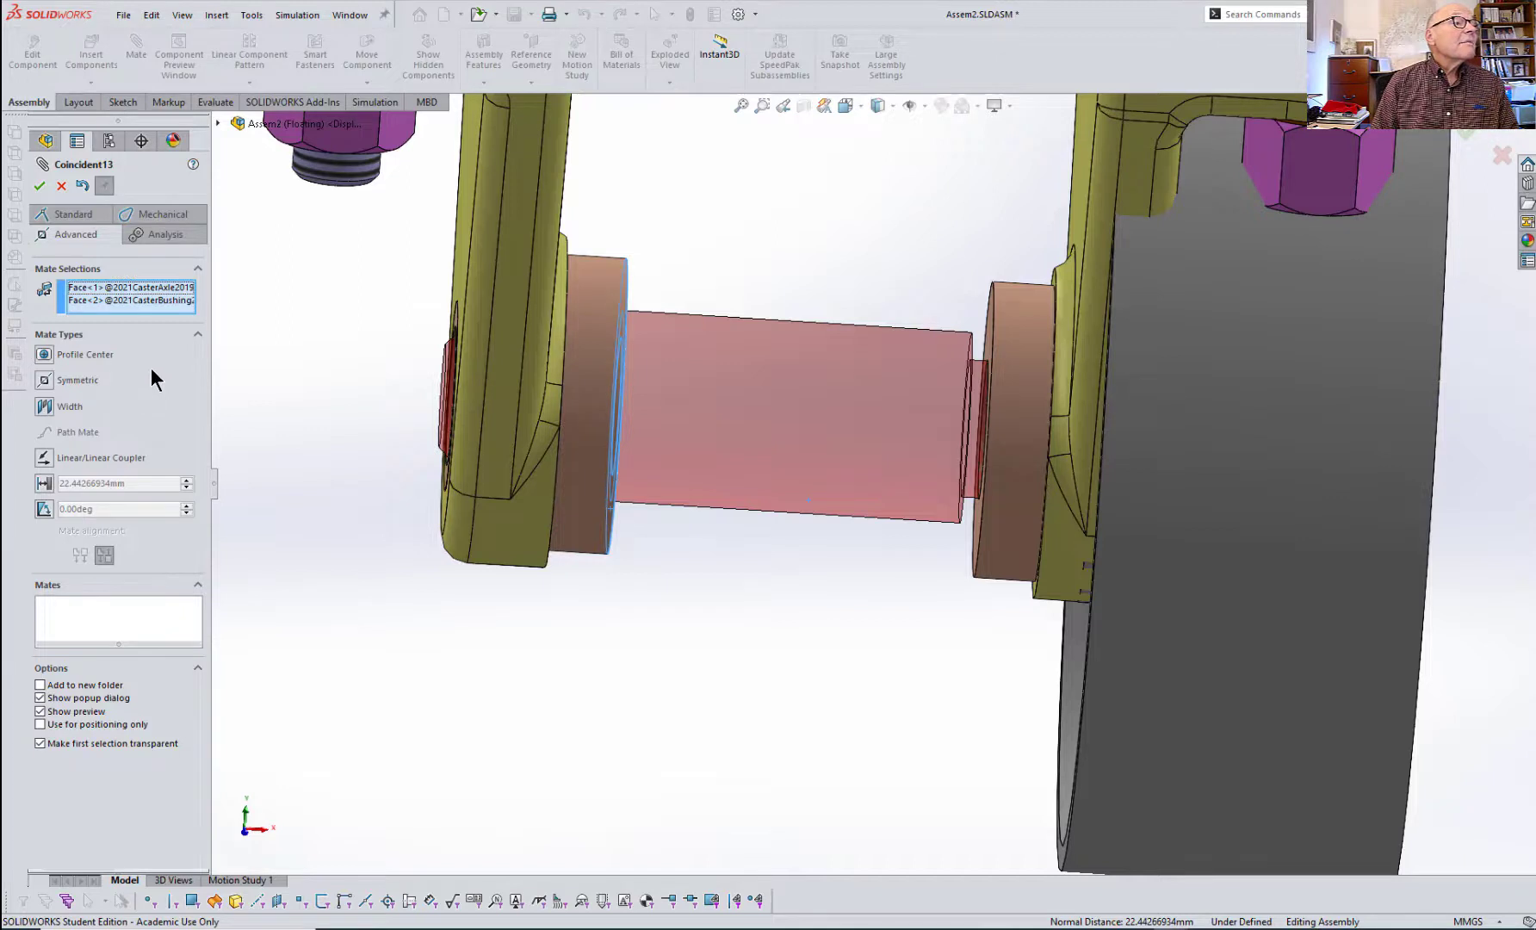
{"action": "left_click", "coordinate": [42, 483]}
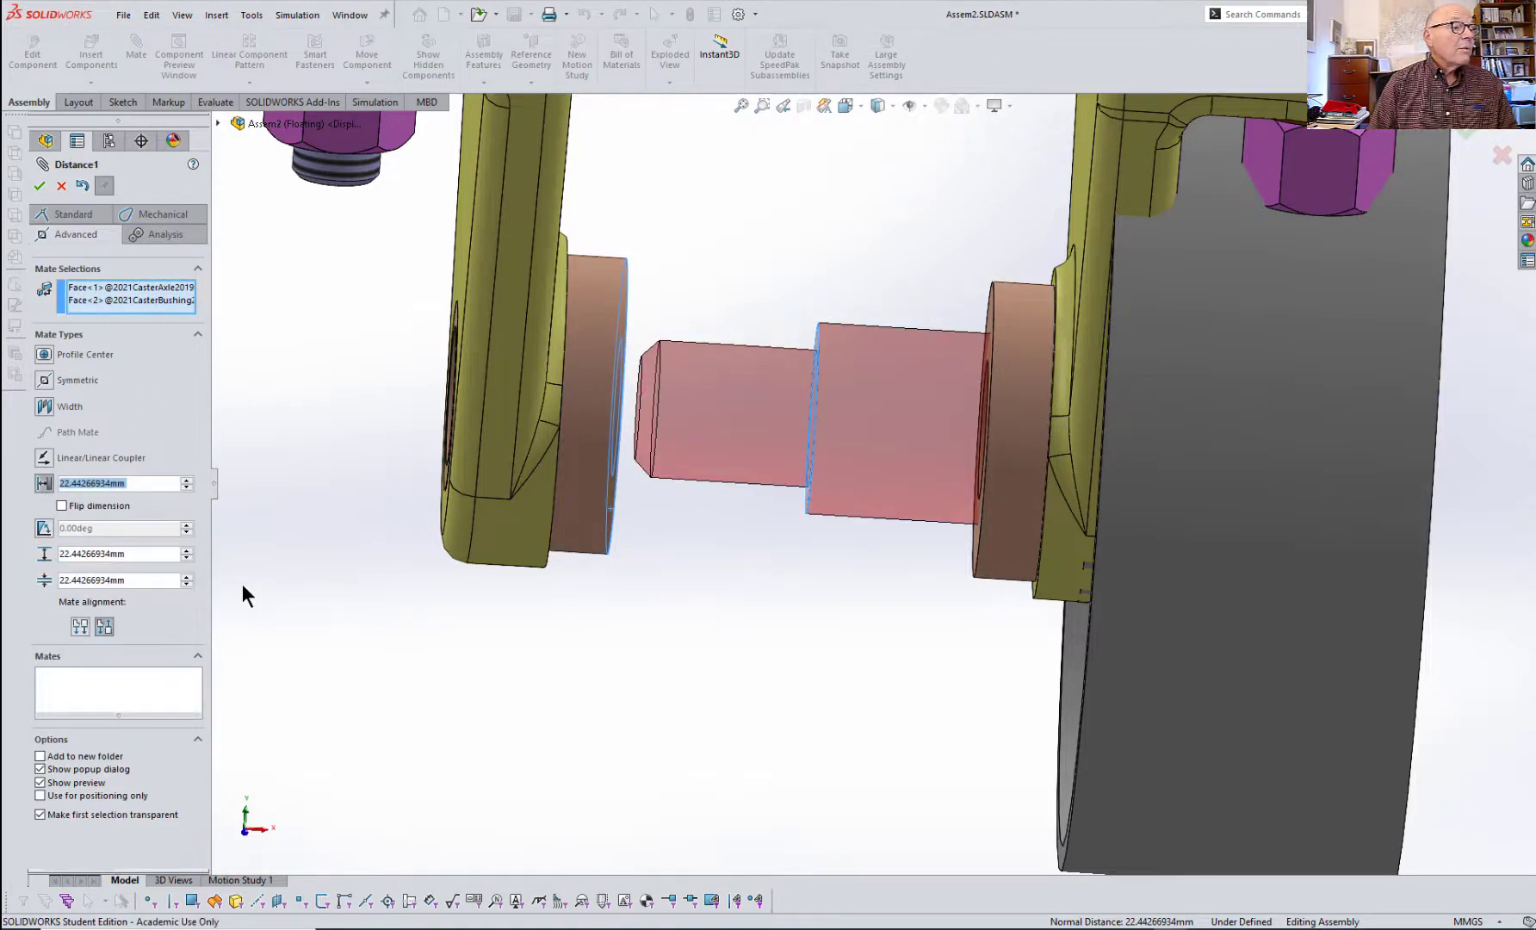
{"action": "left_click", "coordinate": [138, 555]}
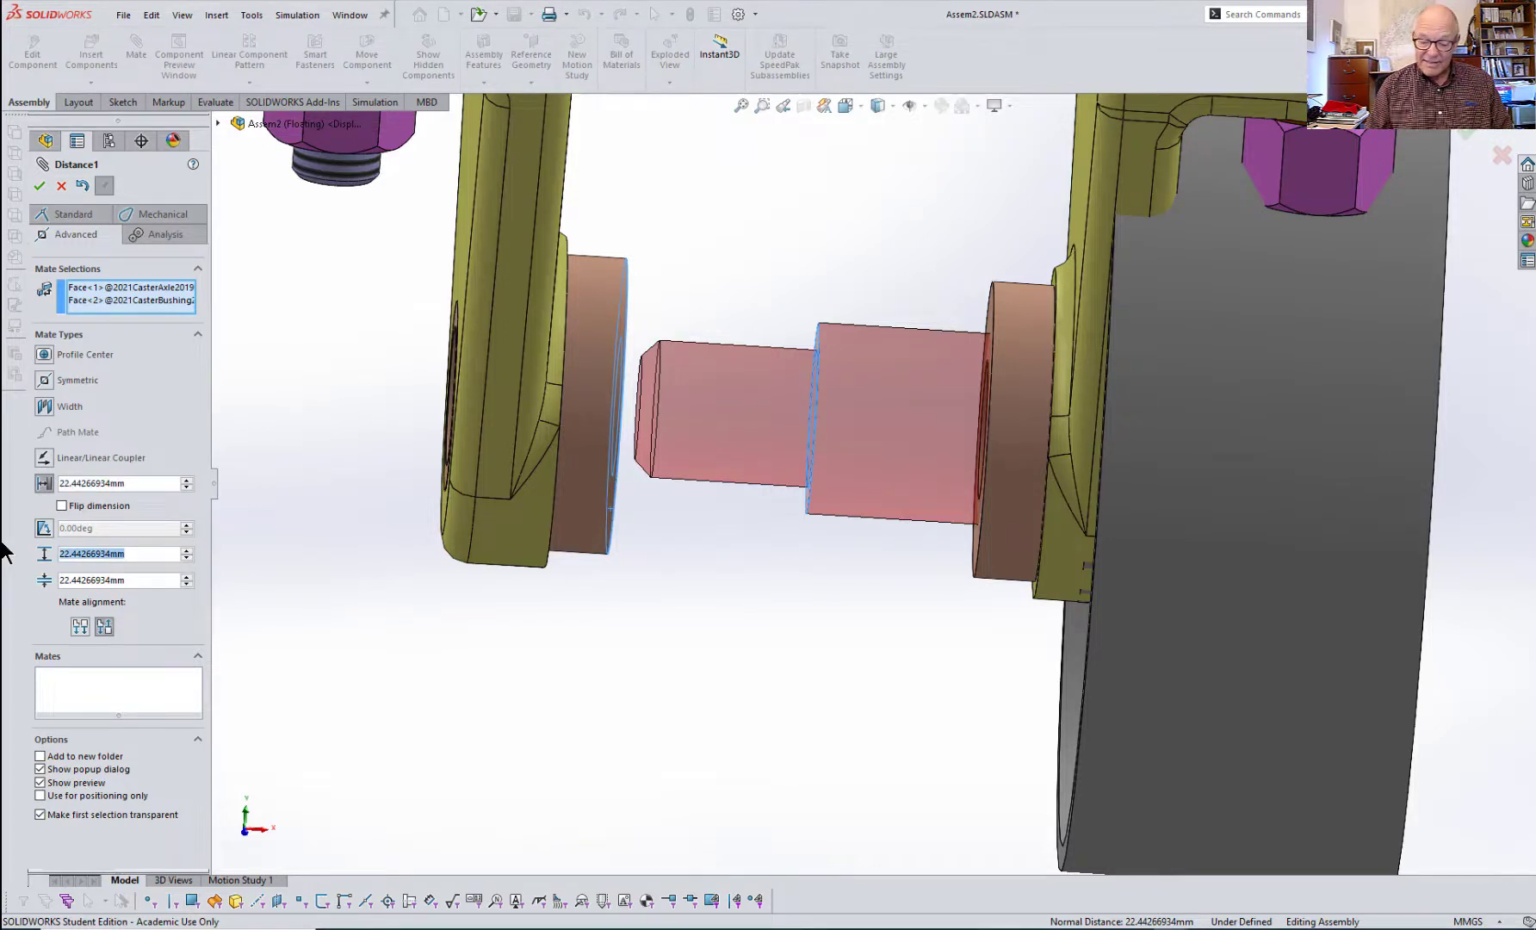
{"action": "type", "text": "2"}
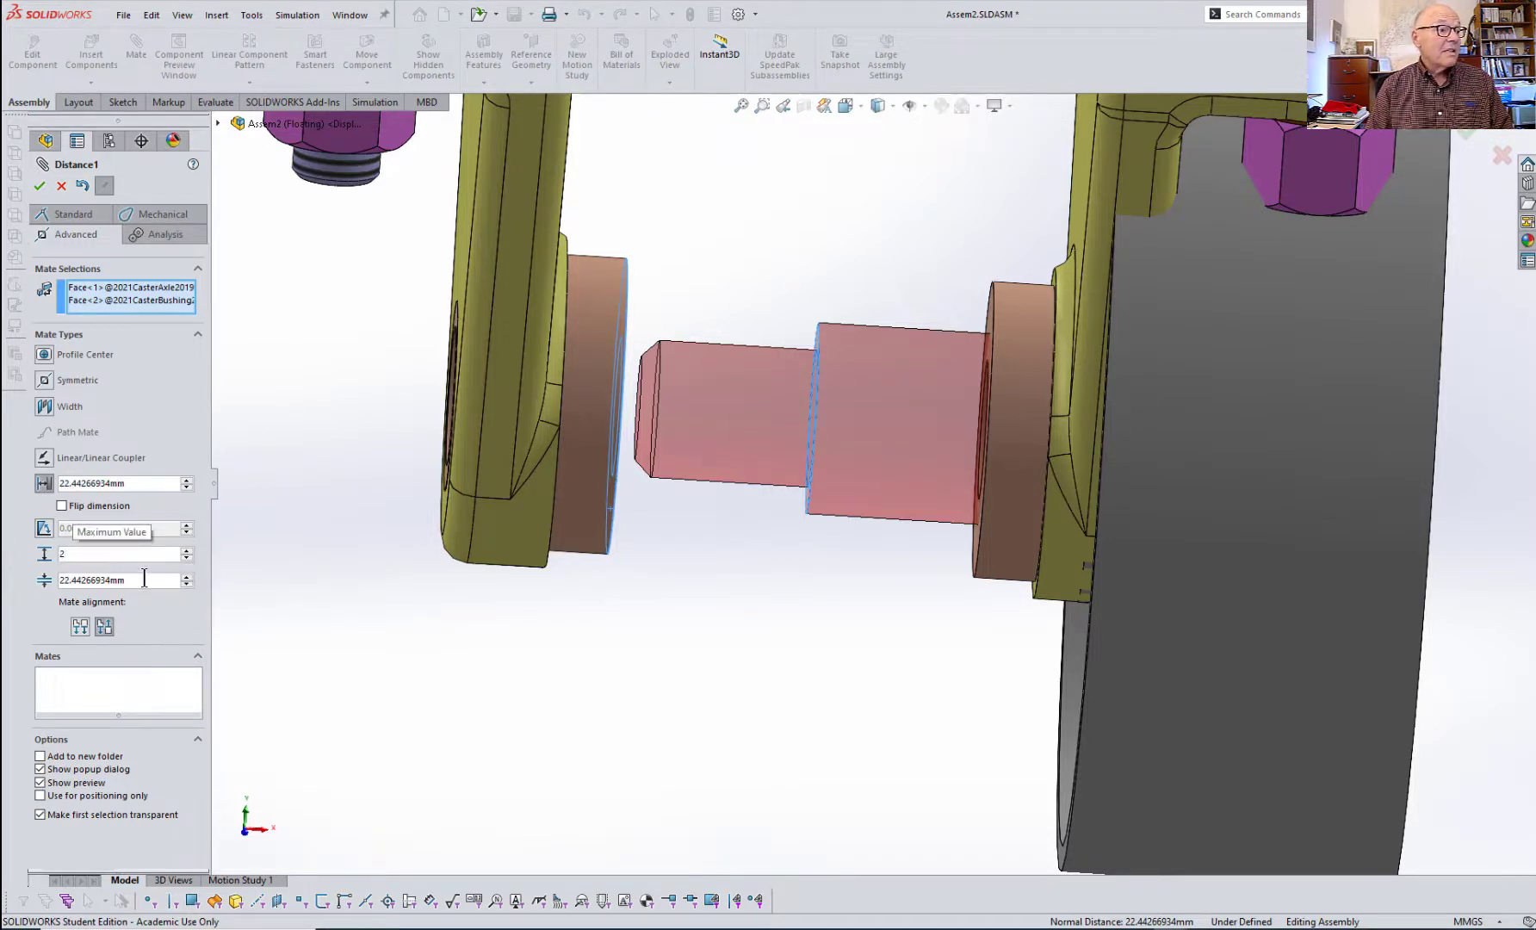
{"action": "left_click", "coordinate": [144, 578]}
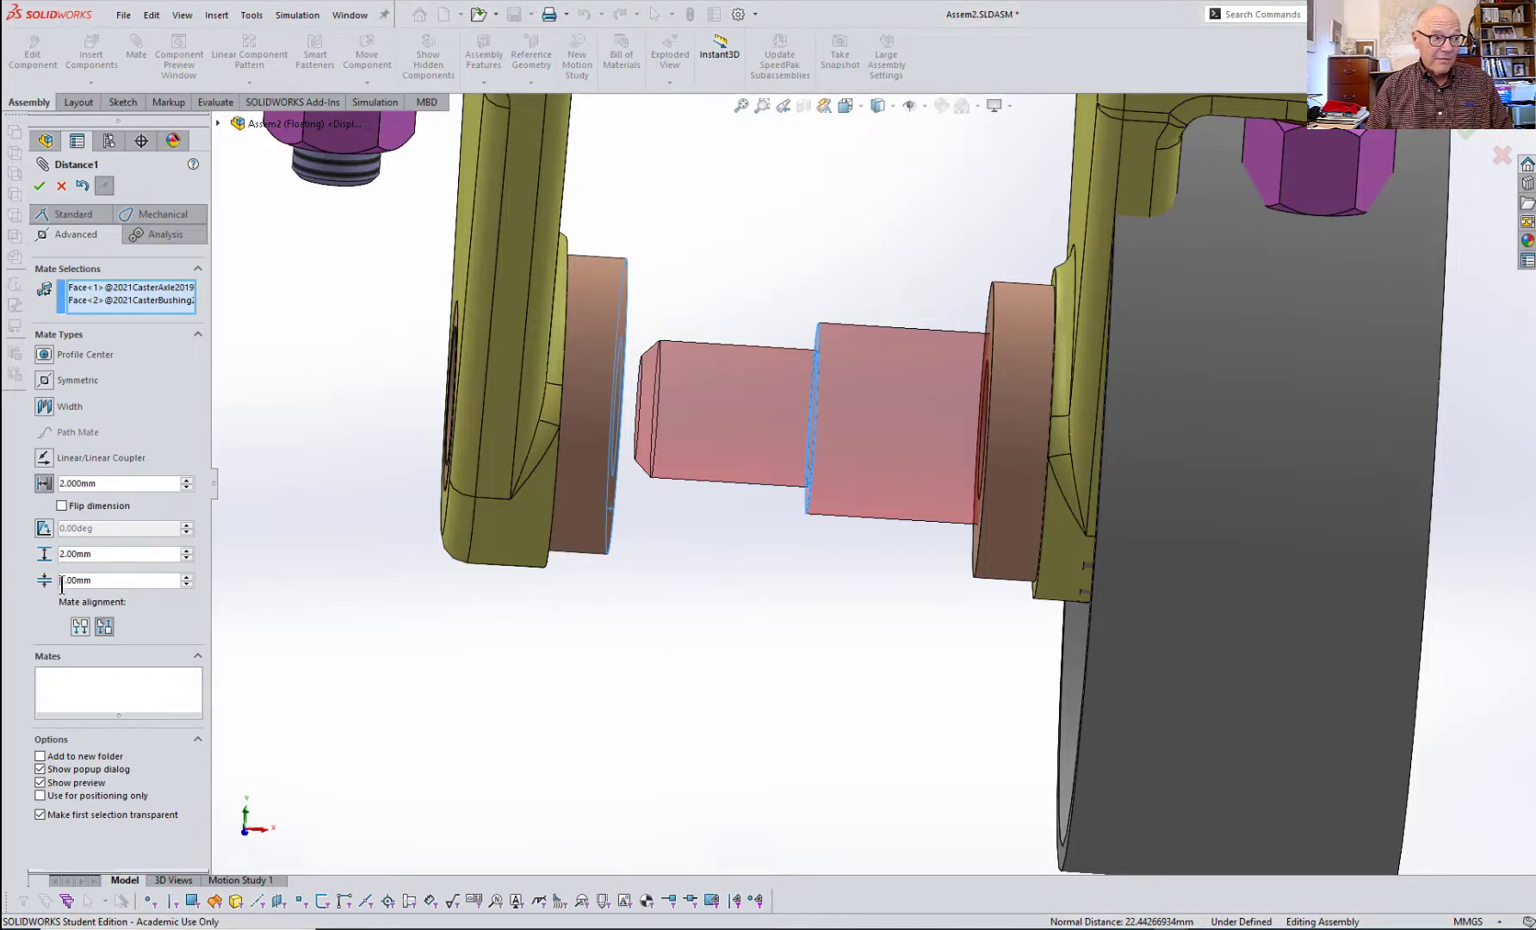
{"action": "left_click_drag", "start_coordinate": [93, 585], "coordinate": [26, 593]}
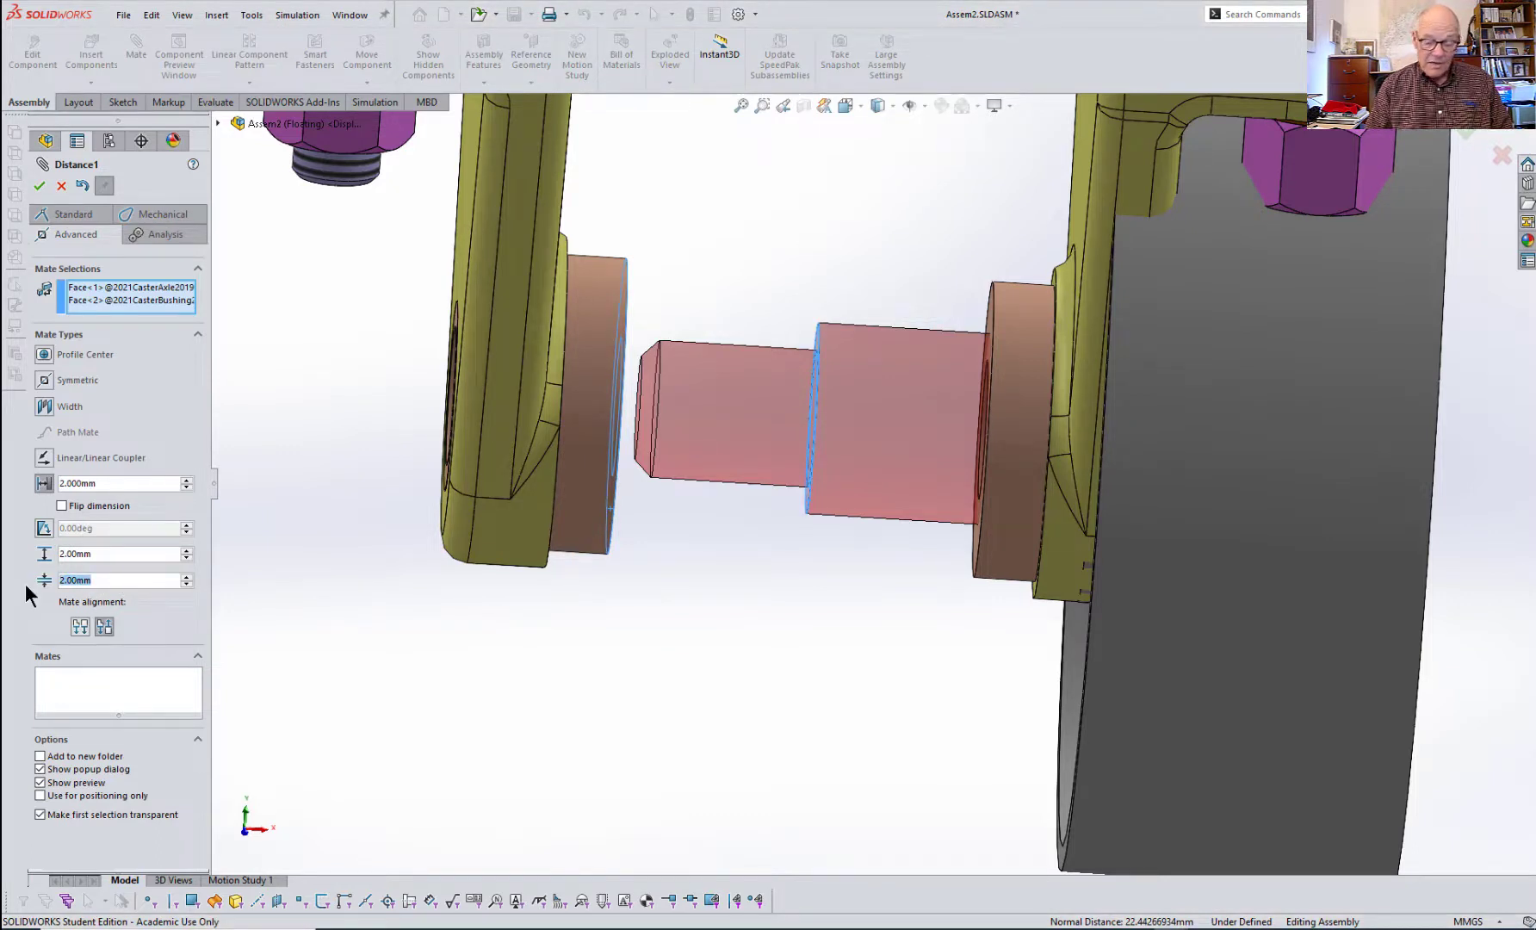
{"action": "type", "text": "0"}
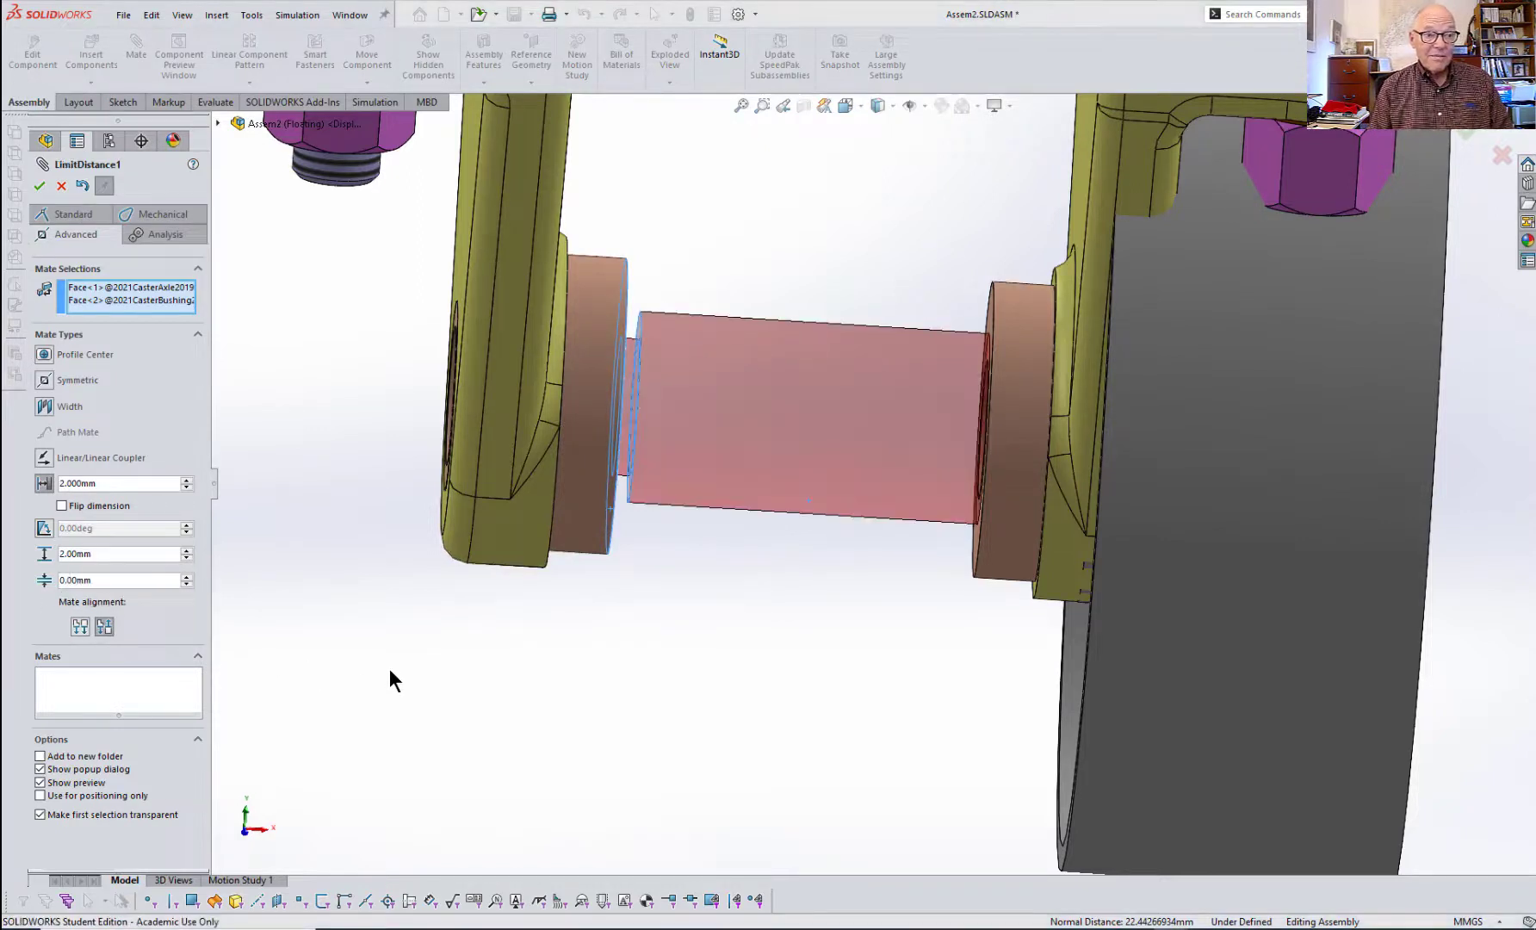
{"action": "left_click", "coordinate": [41, 185]}
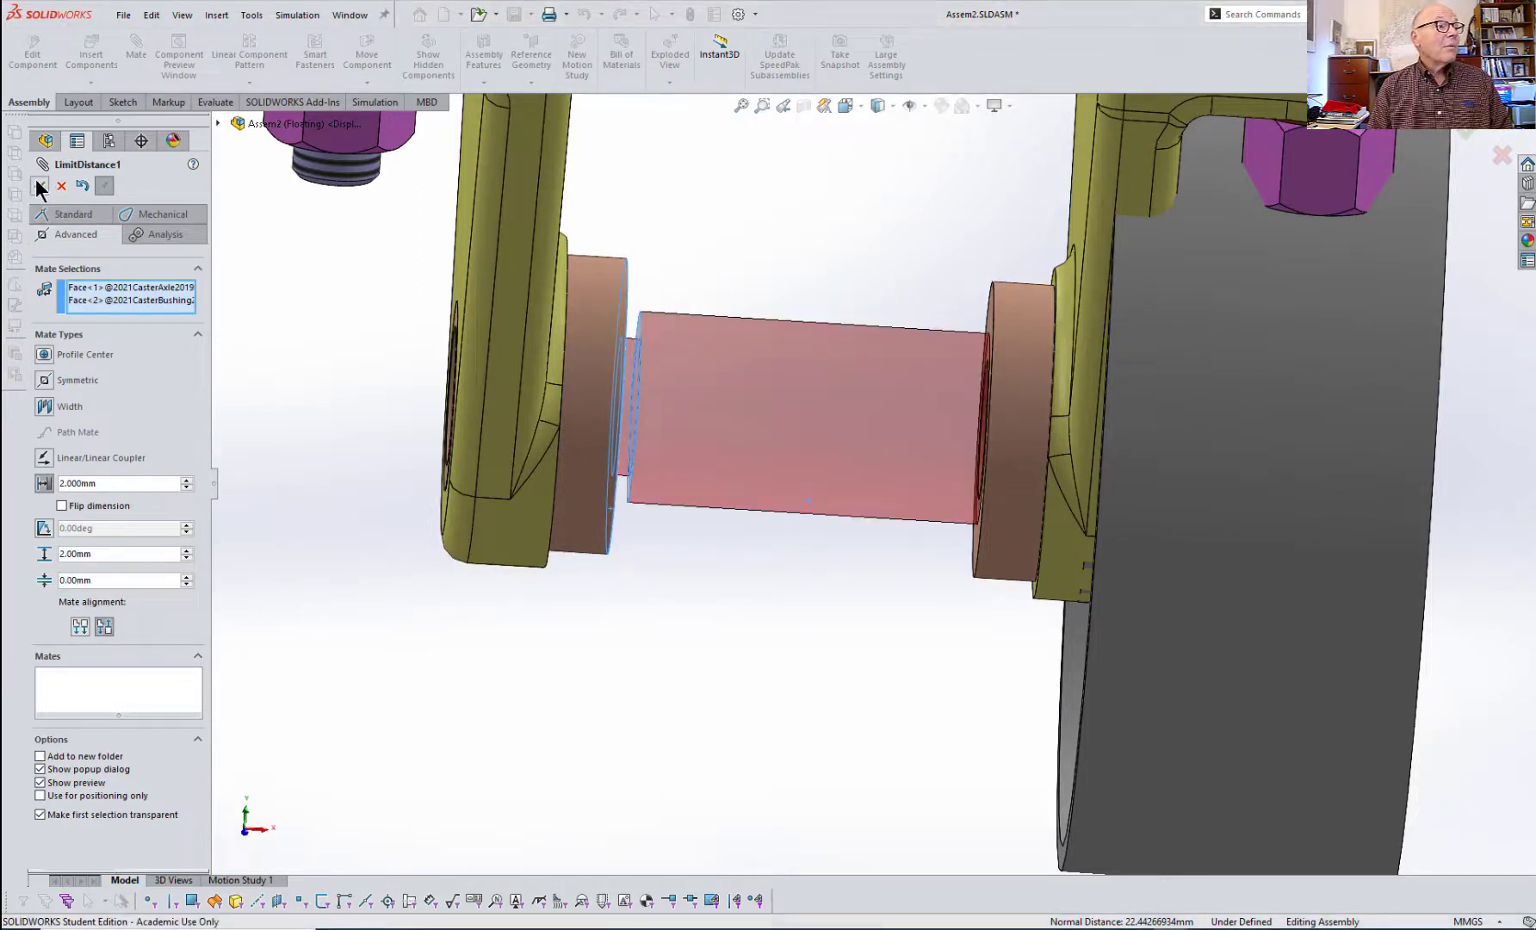
{"action": "left_click", "coordinate": [40, 186]}
- Test the axle's limited travel between the bushings in the front view
{"action": "key", "text": "space"}
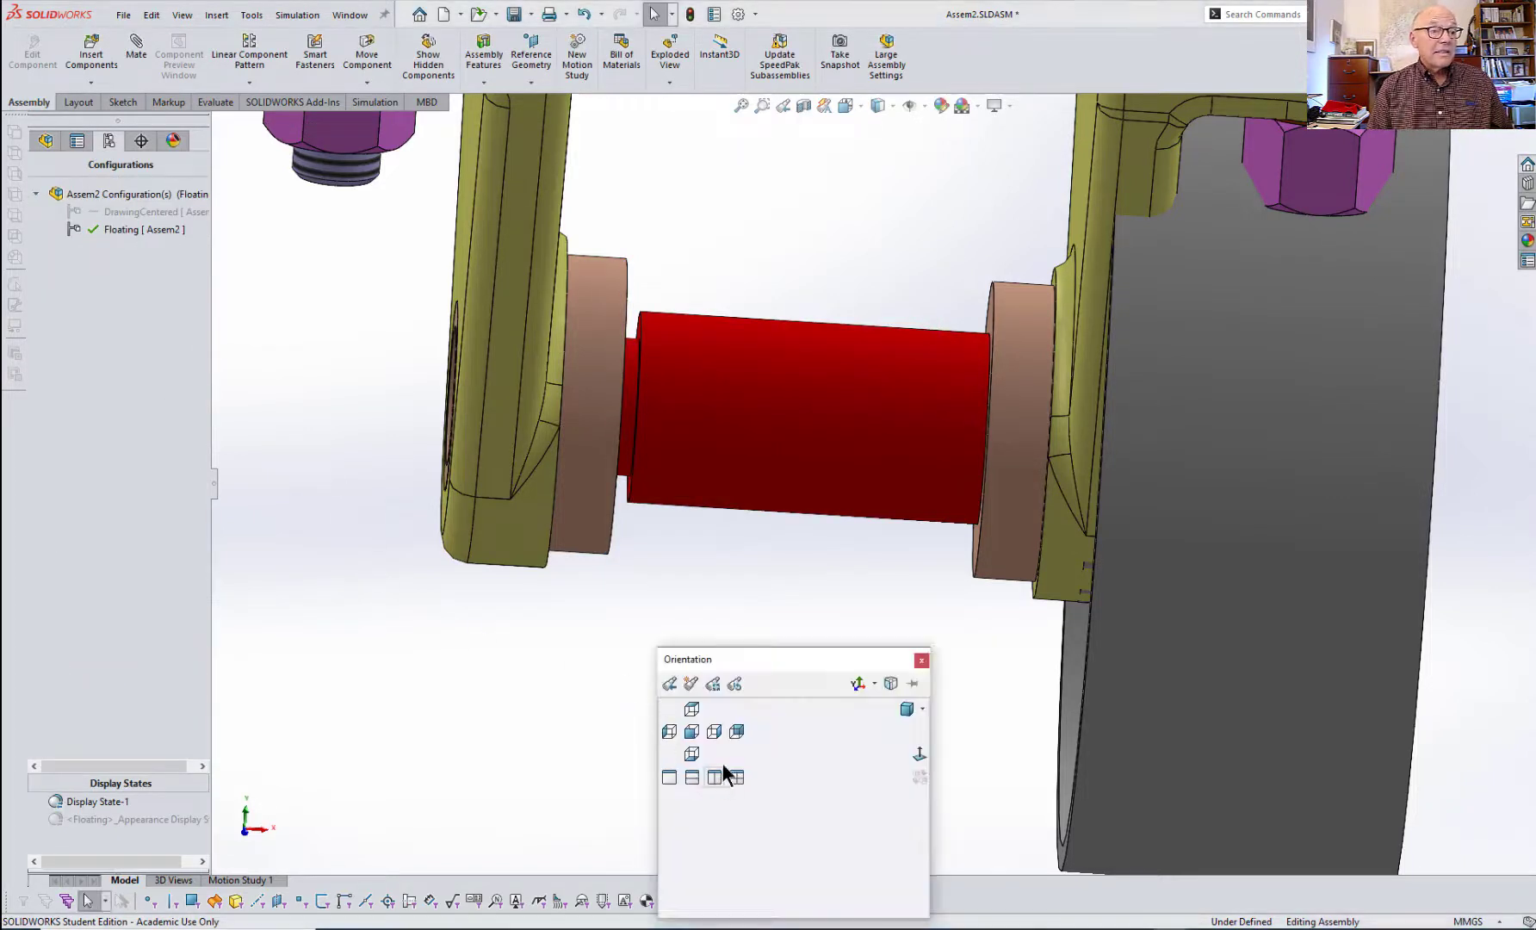
{"action": "left_click", "coordinate": [689, 730]}
{"action": "mouse_move", "coordinate": [869, 598]}
{"action": "left_mouse_down"}
{"action": "mouse_move", "coordinate": [813, 595]}
{"action": "mouse_move", "coordinate": [903, 596]}
{"action": "mouse_move", "coordinate": [771, 585]}
{"action": "mouse_move", "coordinate": [919, 589]}
{"action": "mouse_move", "coordinate": [755, 581]}
{"action": "mouse_move", "coordinate": [903, 603]}
{"action": "mouse_move", "coordinate": [783, 585]}
{"action": "mouse_move", "coordinate": [887, 594]}
{"action": "left_mouse_up"}
{"action": "left_click", "coordinate": [870, 713]}
{"action": "scroll", "coordinate": [886, 612], "scroll_direction": "down", "scroll_amount": 2}
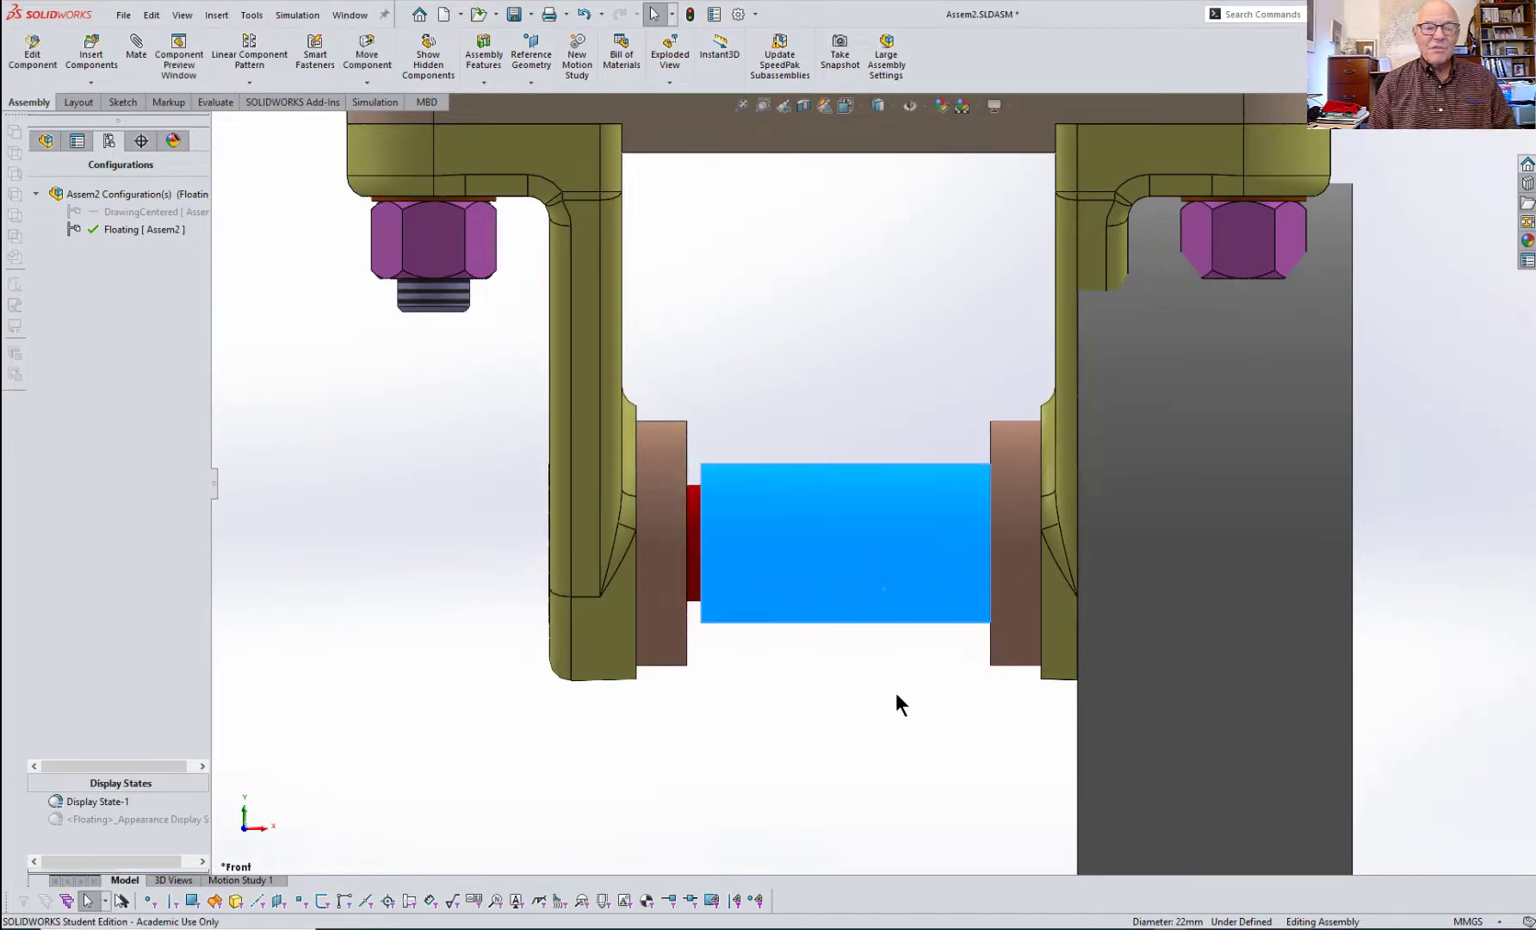
- Slide the wheel toward the axle and start an advanced distance limit mate between its hub face and the left-hand bushing's inner face
{"action": "key", "text": "f"}
{"action": "middle_click_drag", "start_coordinate": [896, 692], "coordinate": [911, 695]}
{"action": "left_click_drag", "start_coordinate": [1120, 689], "coordinate": [973, 658]}
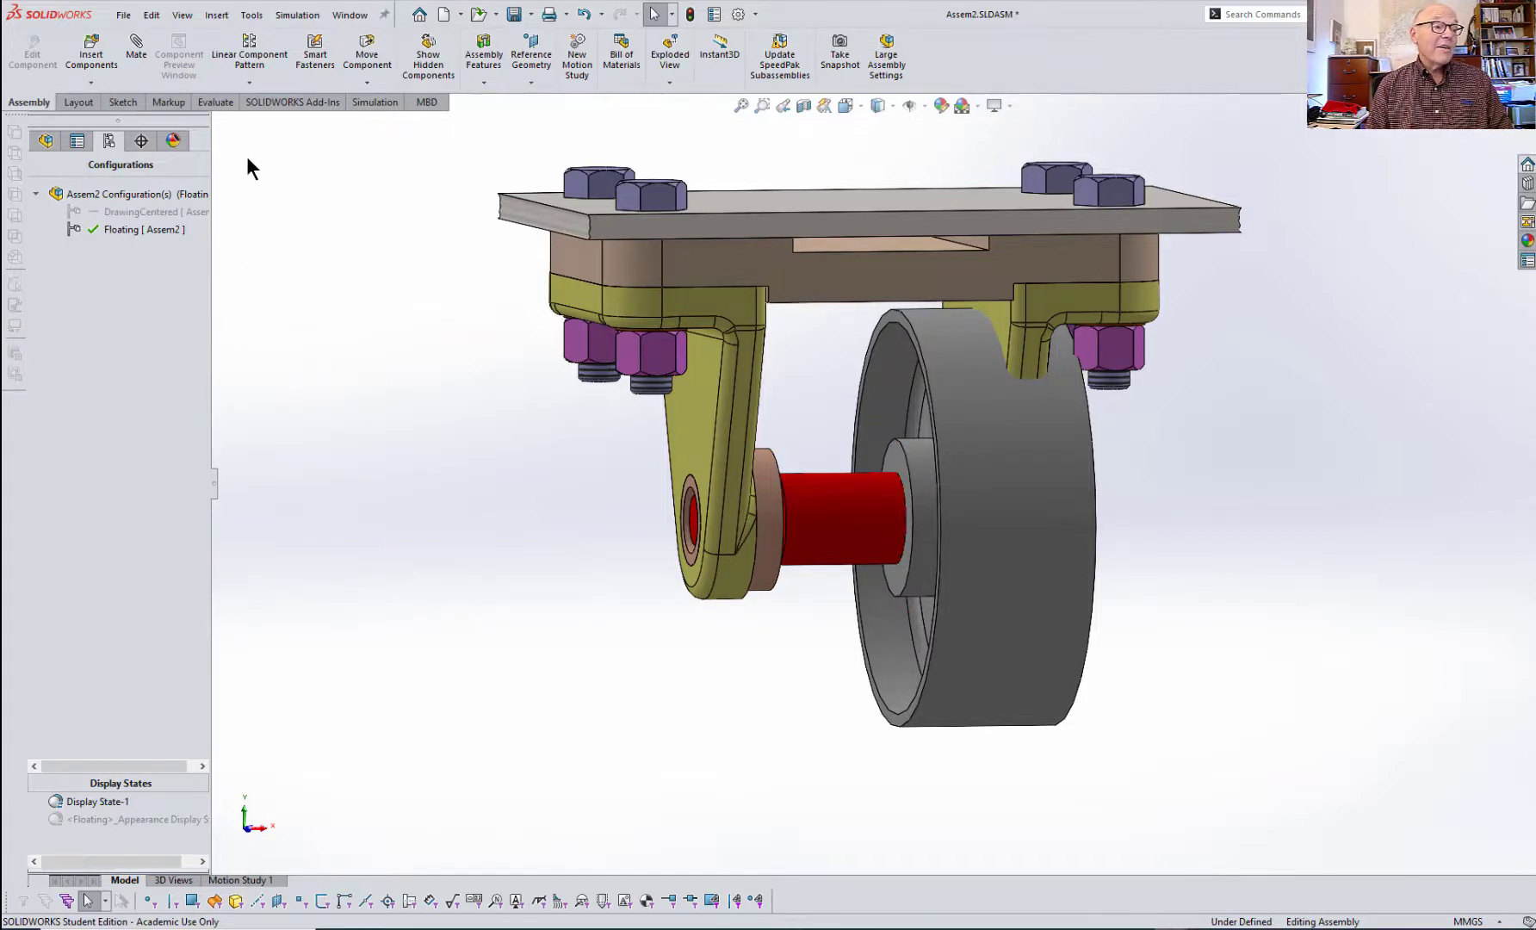
{"action": "left_click", "coordinate": [136, 47]}
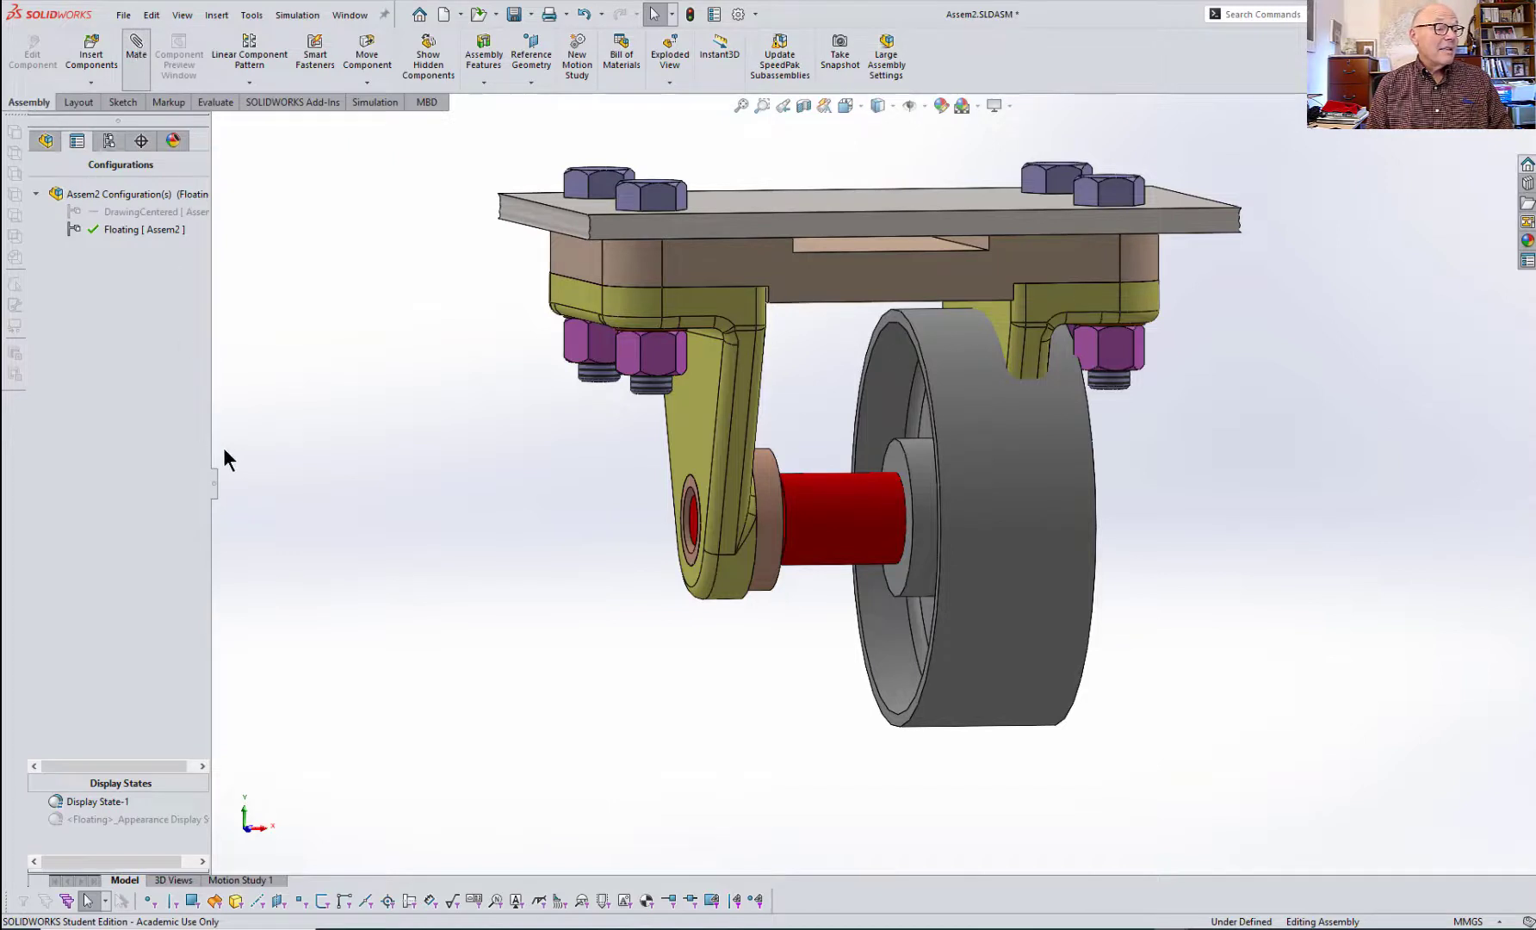
{"action": "left_click", "coordinate": [86, 217]}
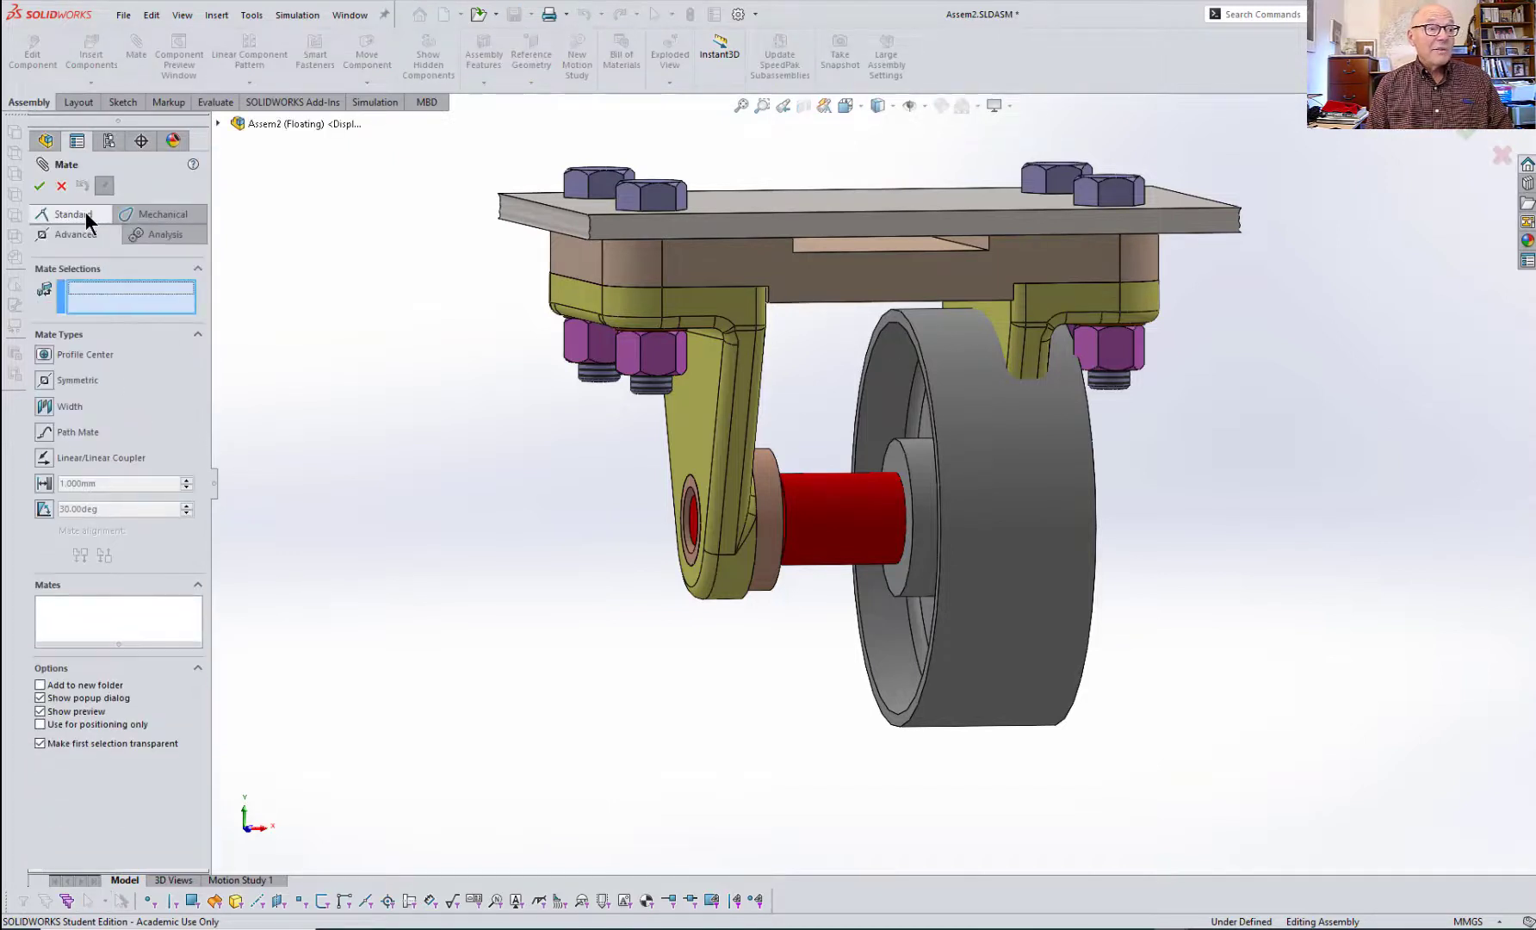
{"action": "left_click", "coordinate": [44, 483]}
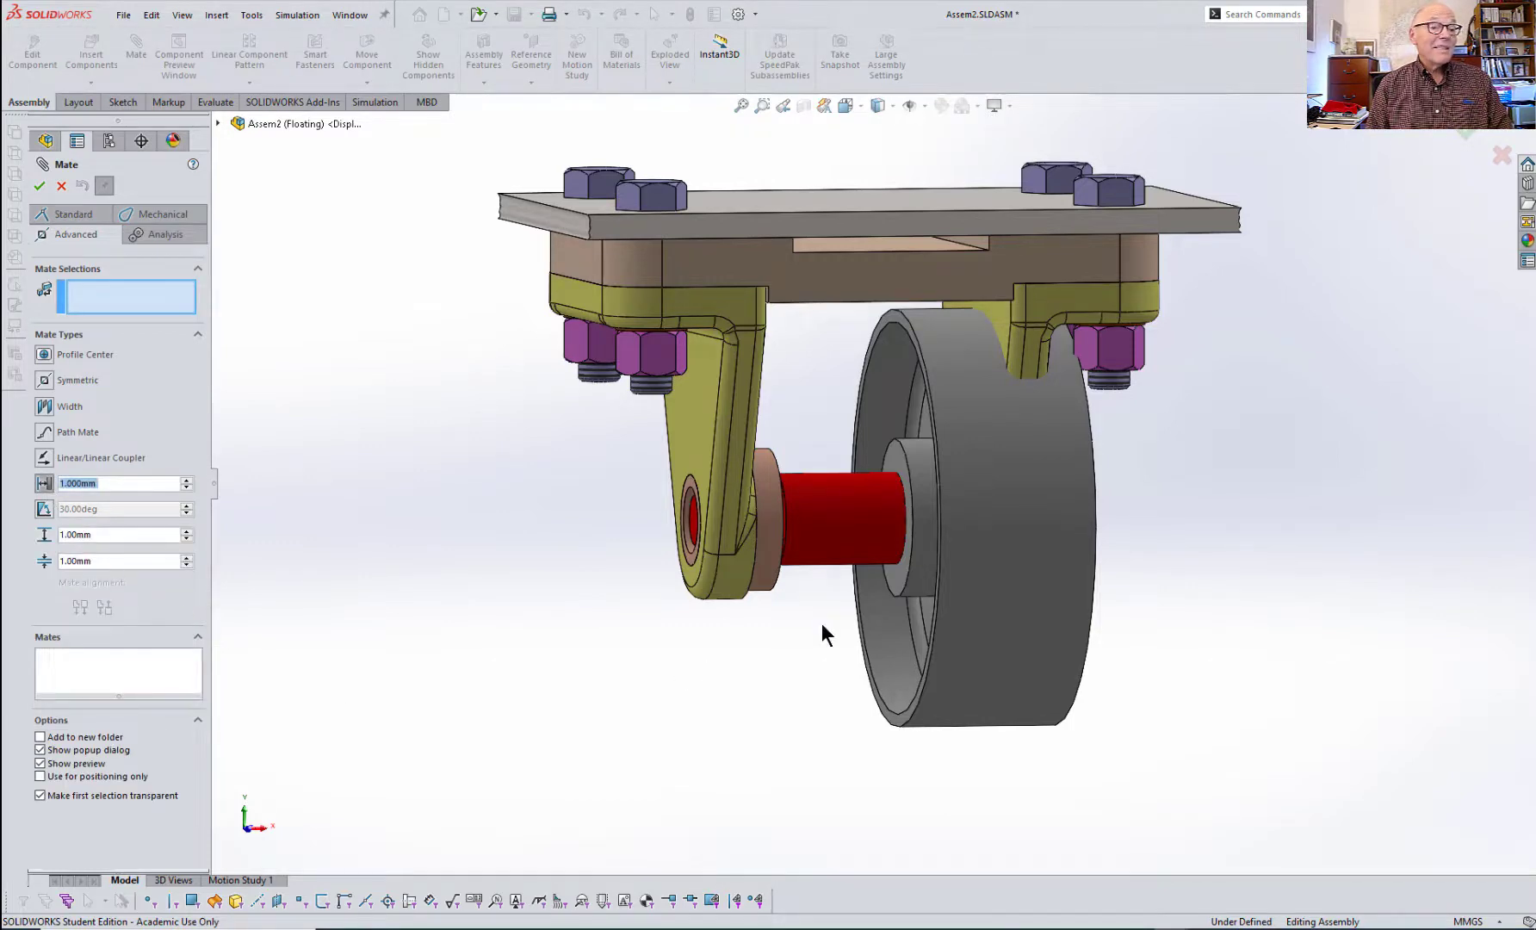
{"action": "left_click", "coordinate": [897, 586]}
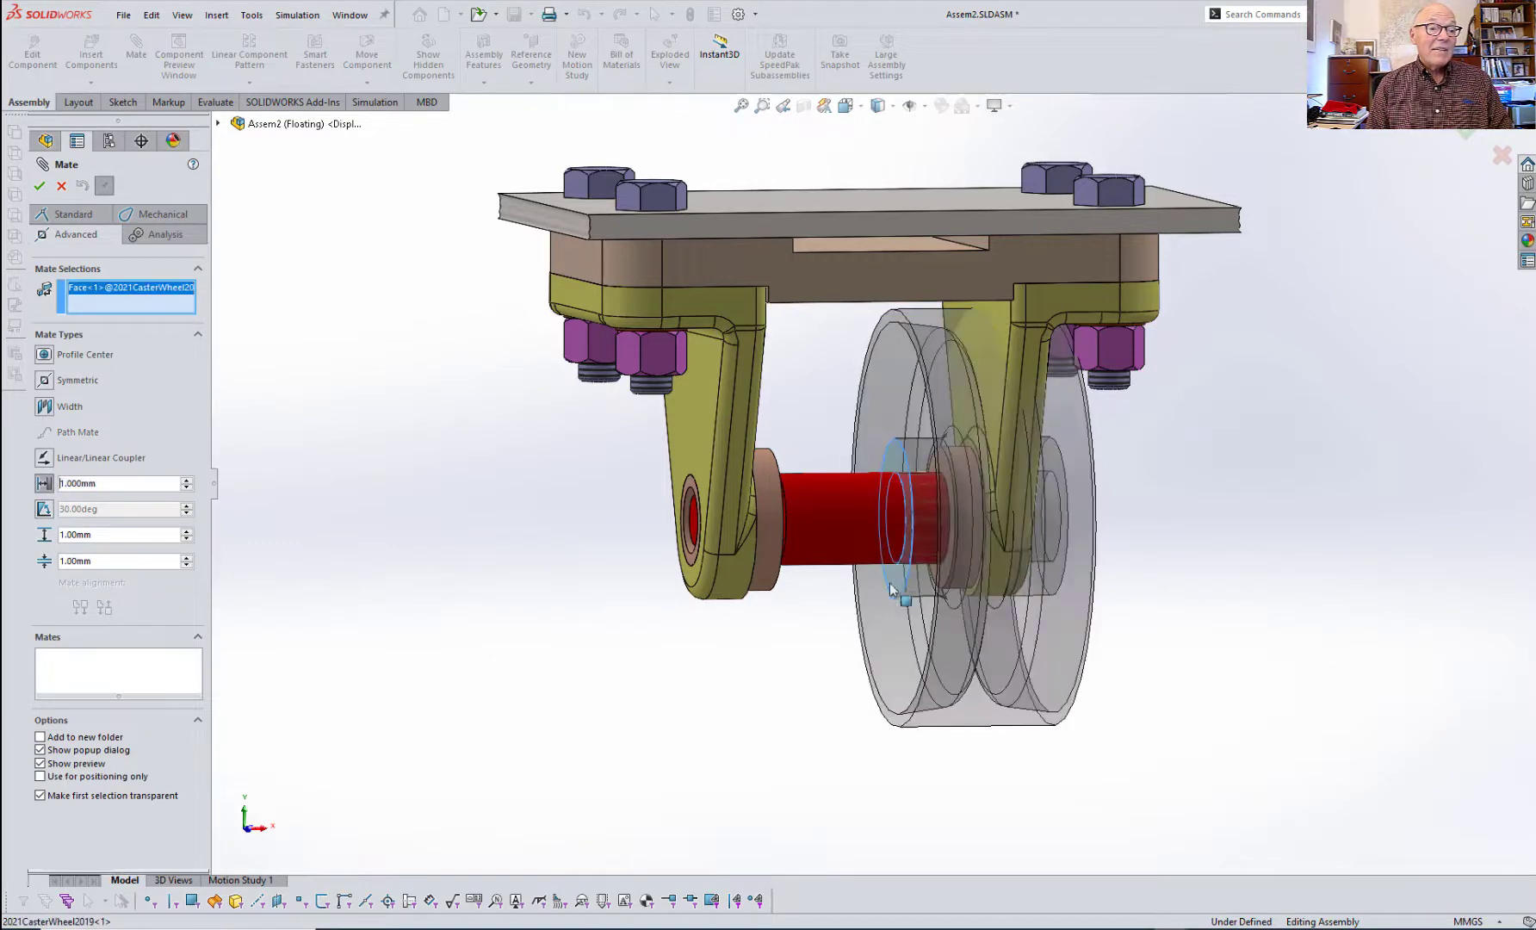
{"action": "middle_click_drag", "start_coordinate": [744, 688], "coordinate": [706, 680]}
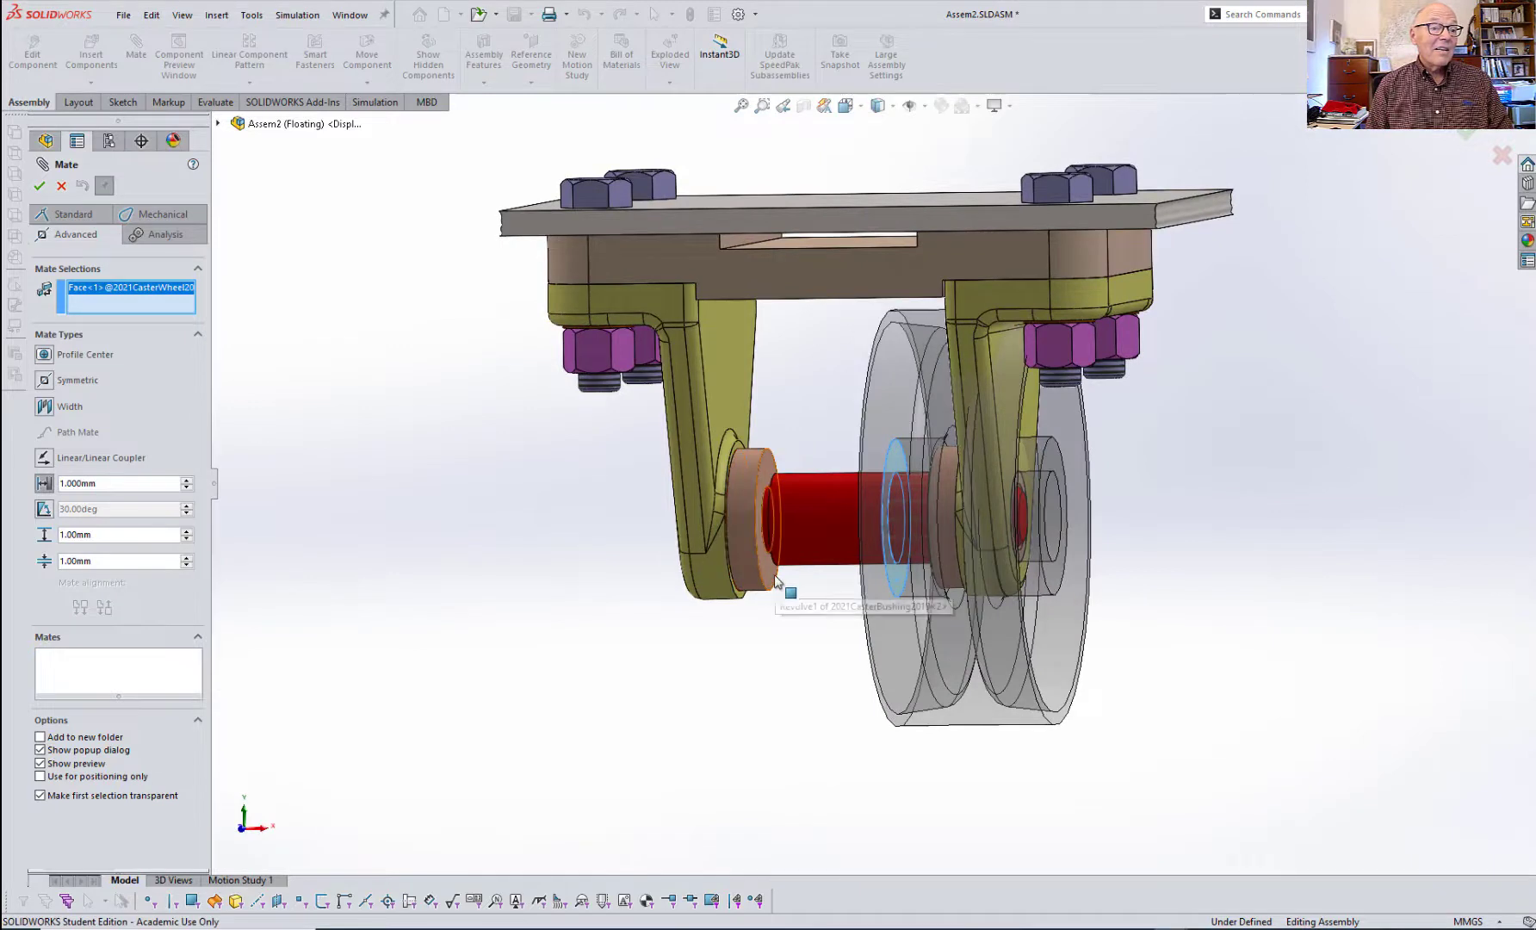
{"action": "left_click", "coordinate": [775, 582]}
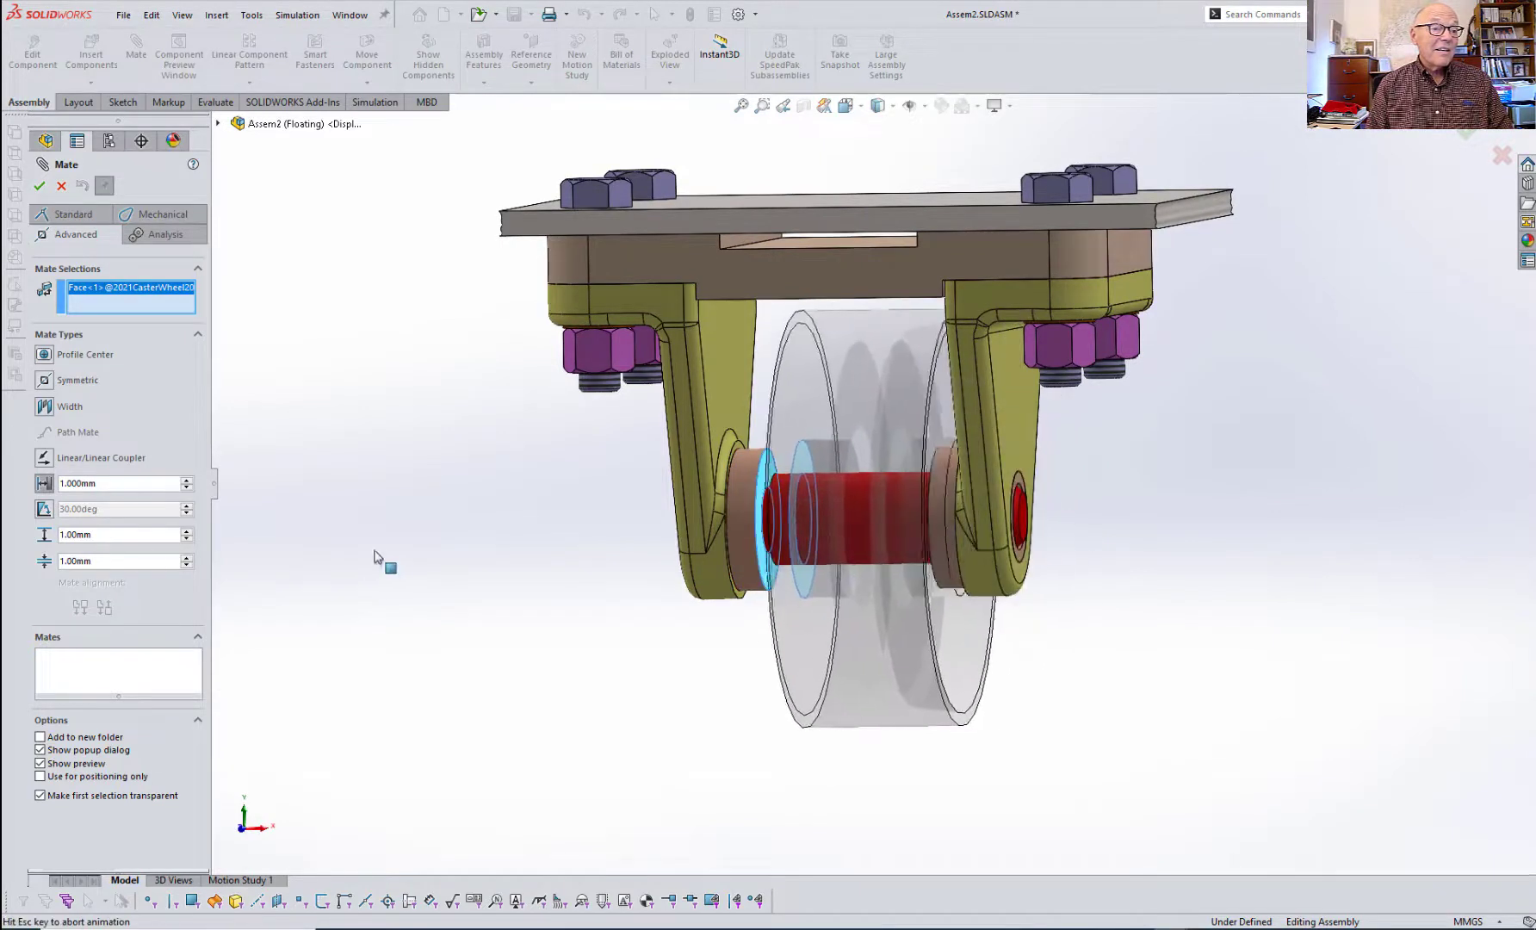
- Set the wheel-to-bushing distance limits to 0 mm minimum and 4 mm maximum, and accept the mate
{"action": "left_click_drag", "start_coordinate": [100, 579], "coordinate": [7, 577]}
{"action": "type", "text": "0"}
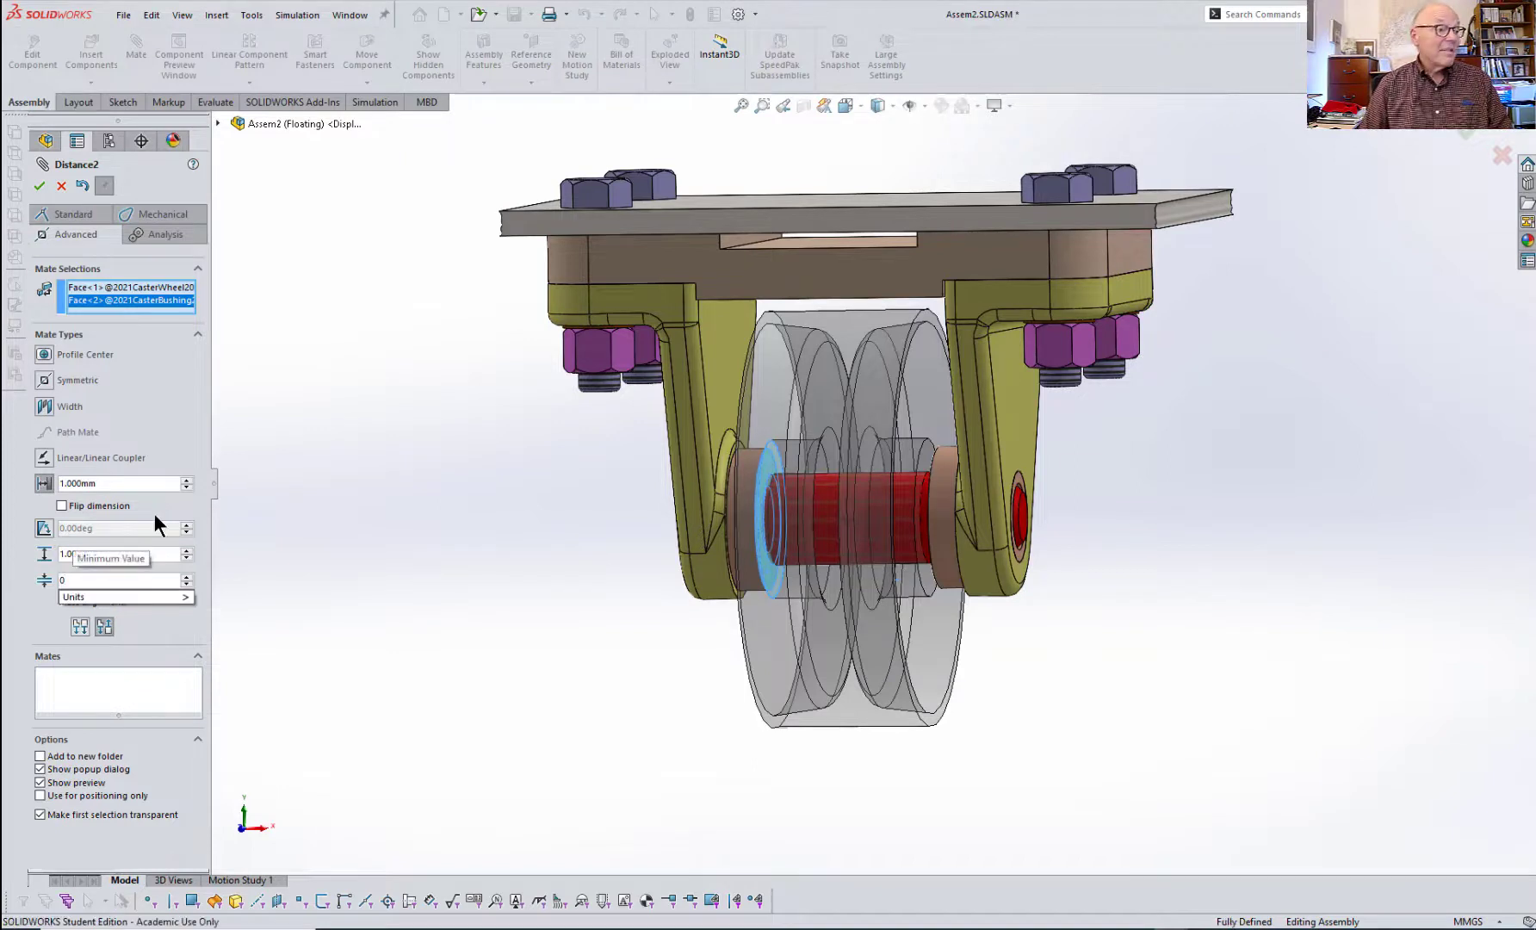
{"action": "key", "text": "Return"}
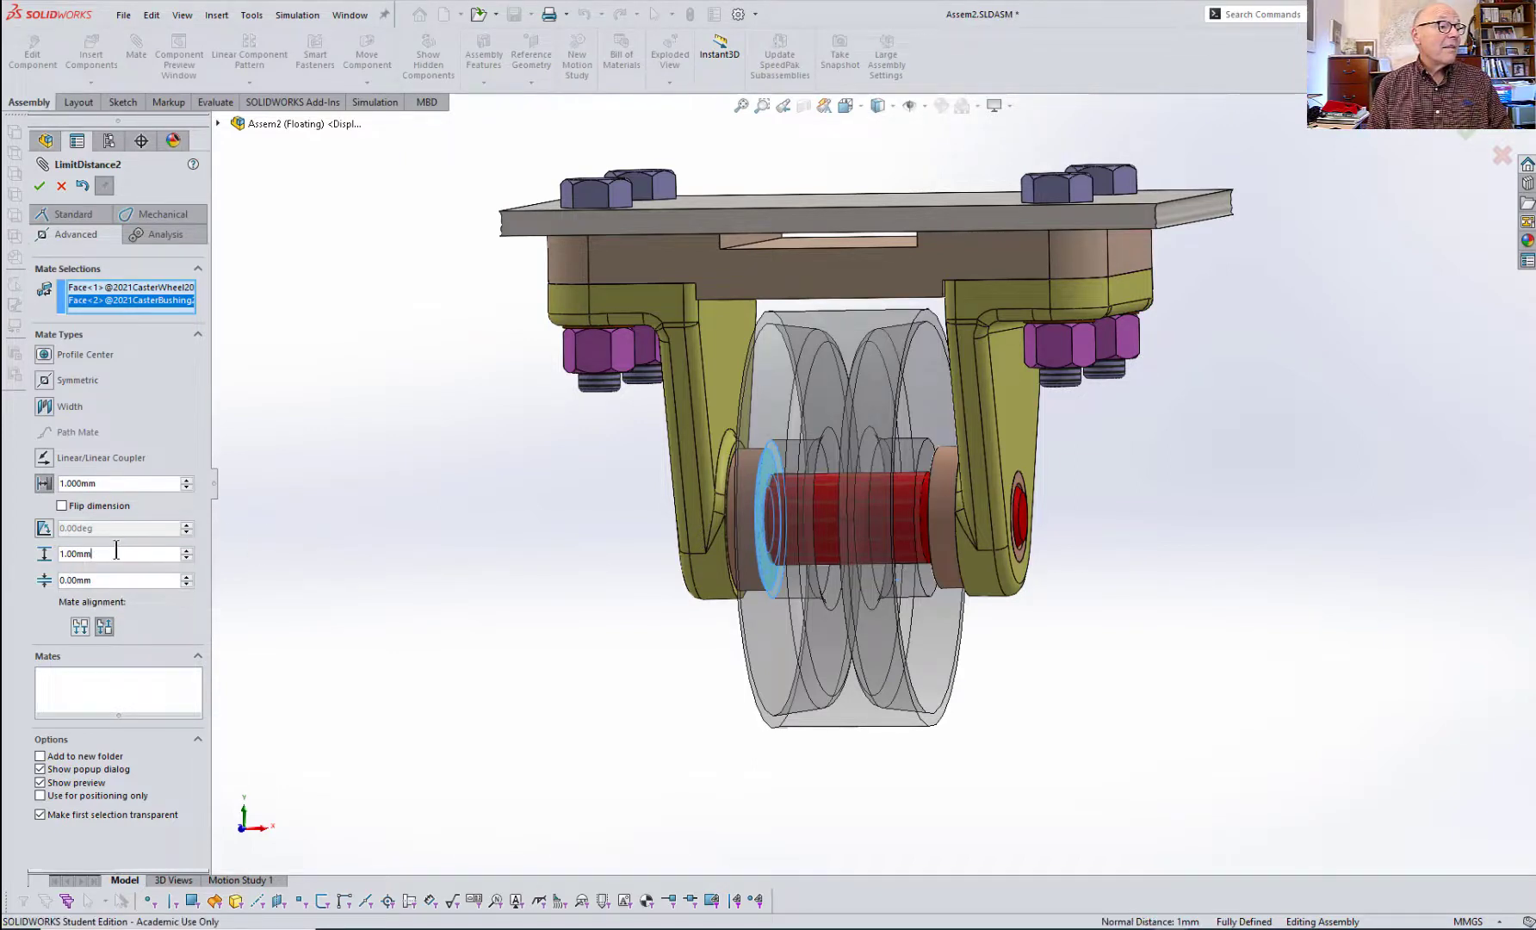
{"action": "left_click_drag", "start_coordinate": [118, 555], "coordinate": [24, 551]}
{"action": "type", "text": "43"}
{"action": "key", "text": "Return"}
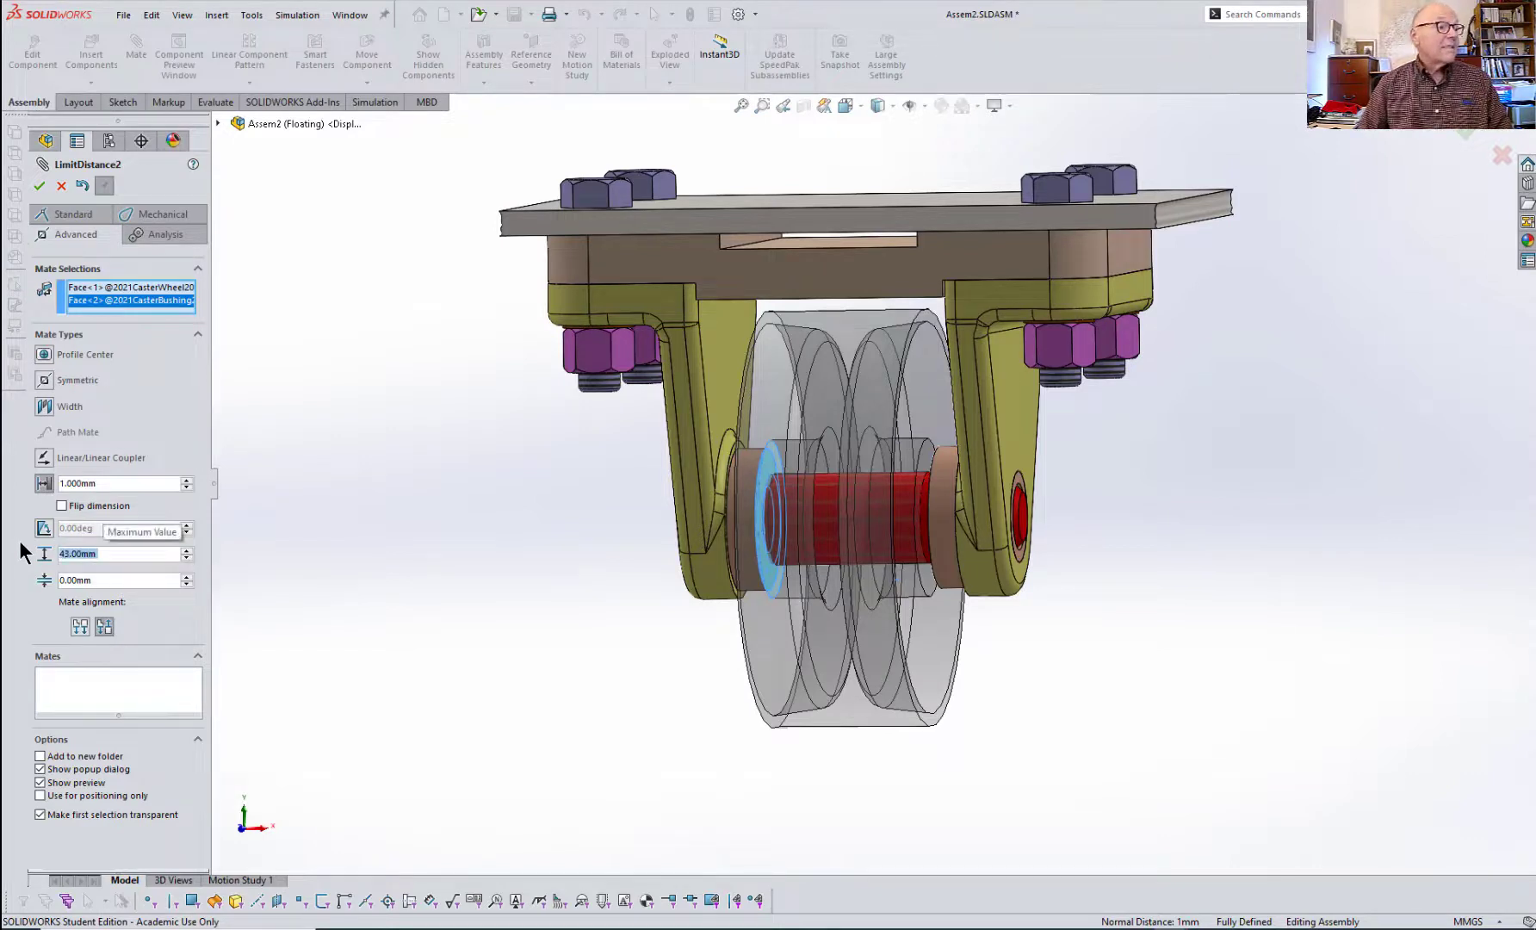
{"action": "left_click_drag", "start_coordinate": [114, 556], "coordinate": [2, 549]}
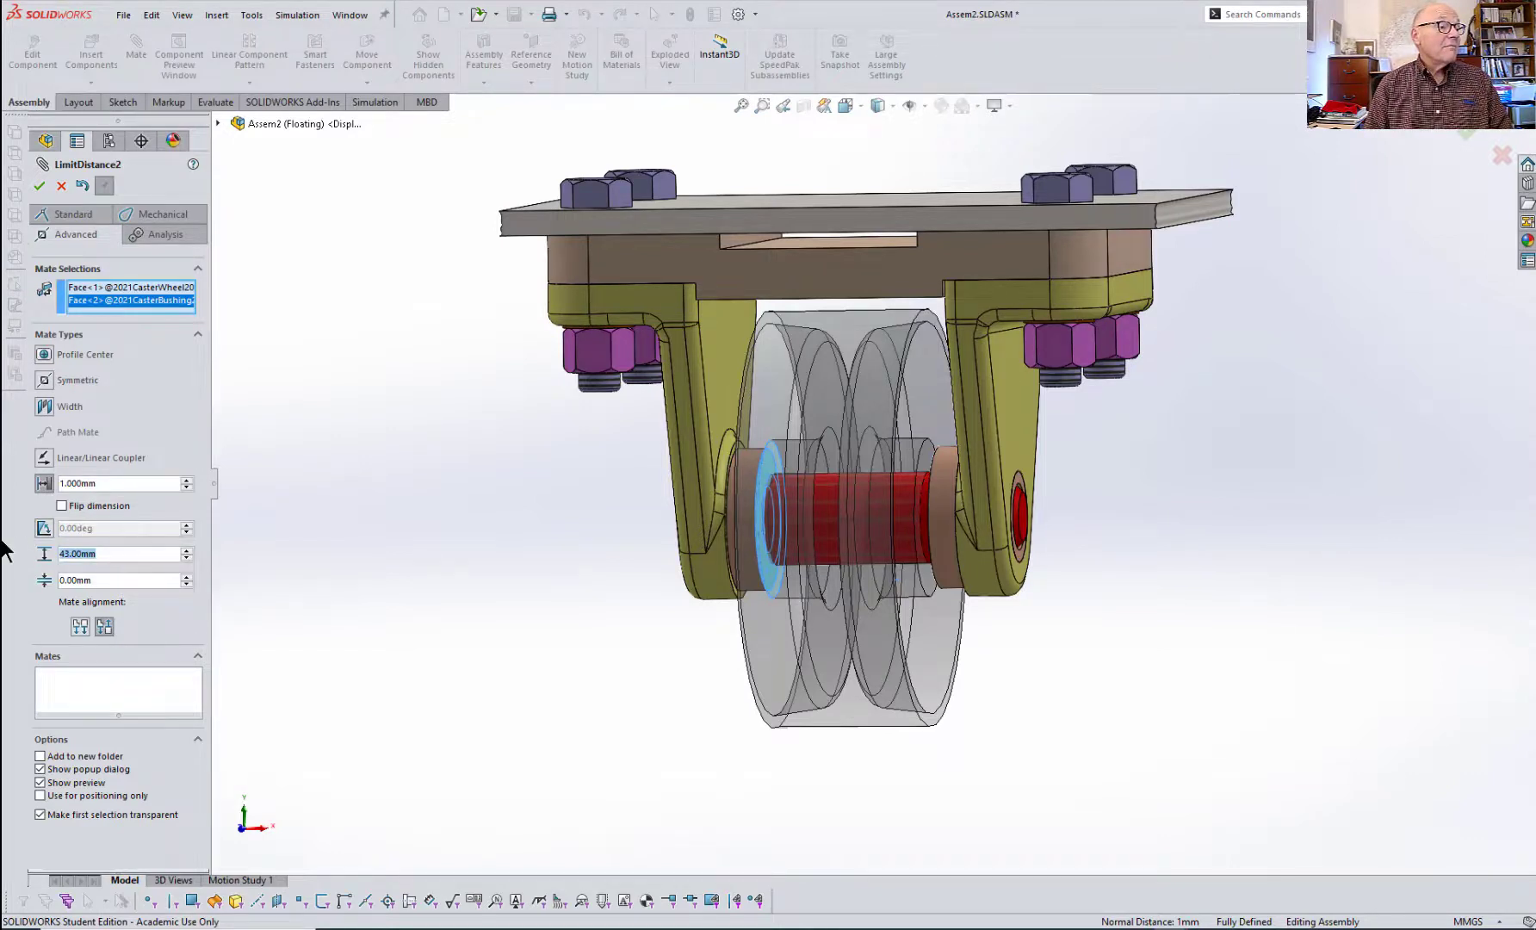
{"action": "type", "text": "4"}
{"action": "key", "text": "Return"}
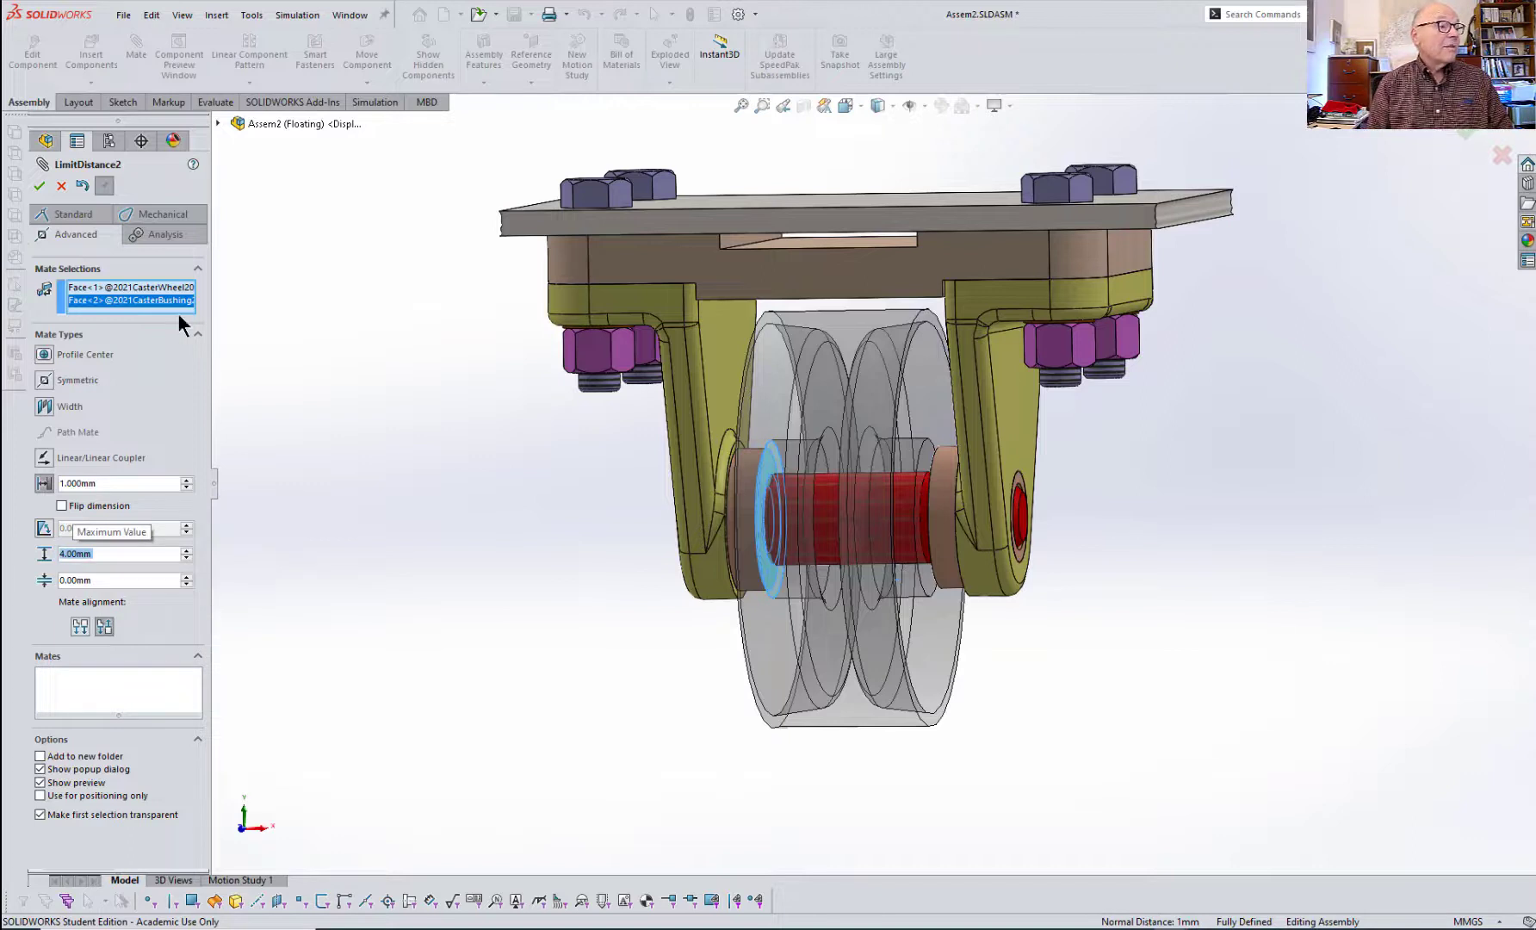
{"action": "left_click", "coordinate": [38, 186]}
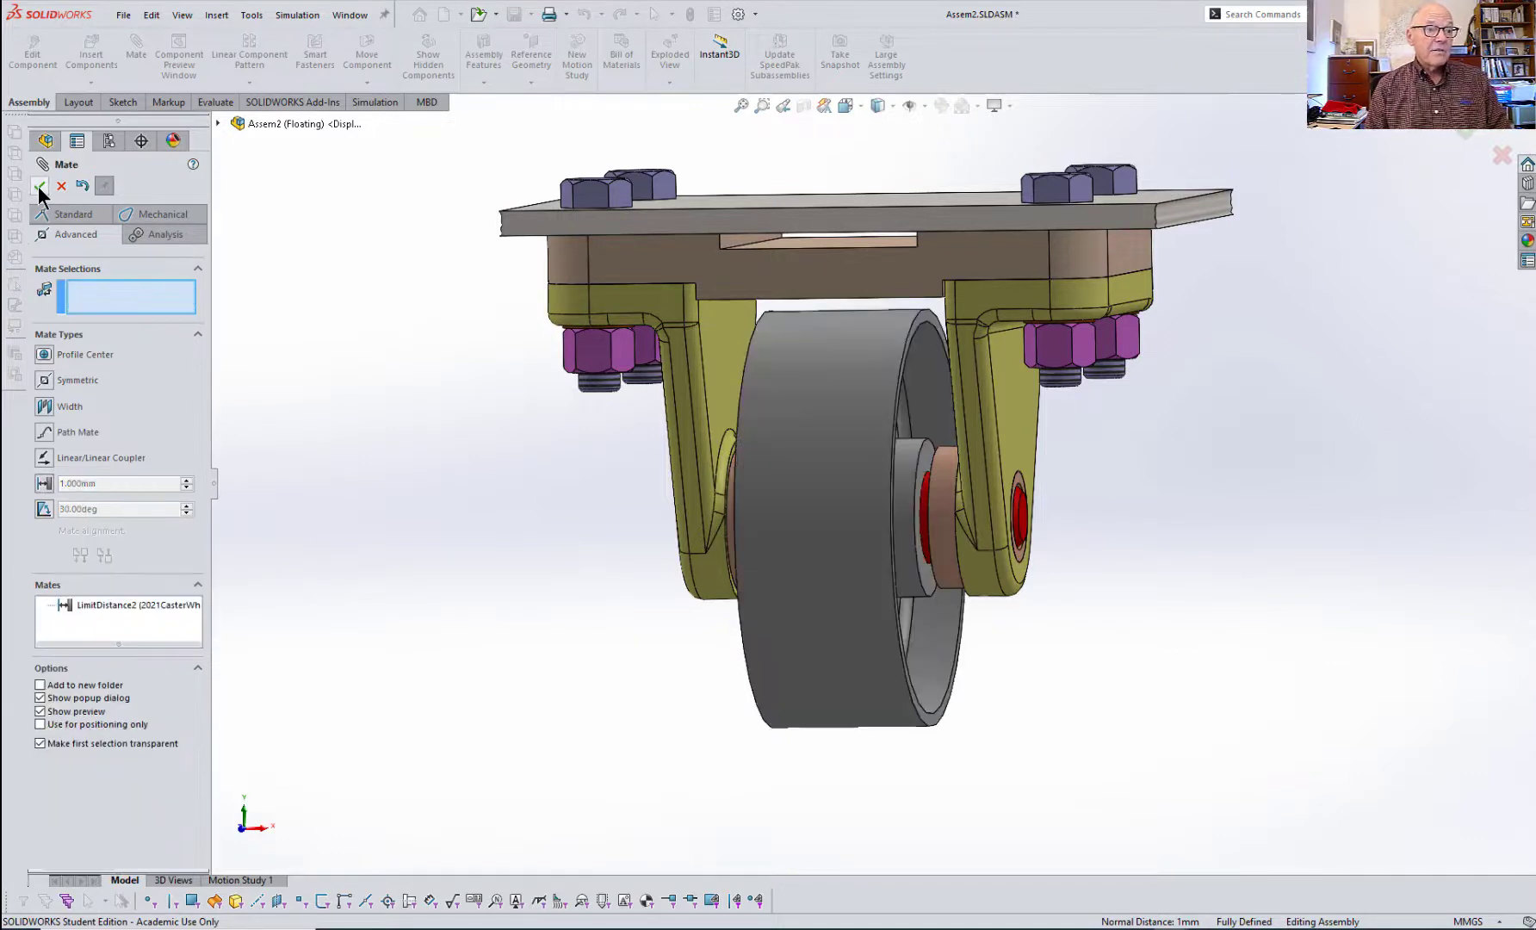
{"action": "left_click", "coordinate": [39, 186]}
- Test the wheel's limited travel between the two bushings in the front view
{"action": "key", "text": "space"}
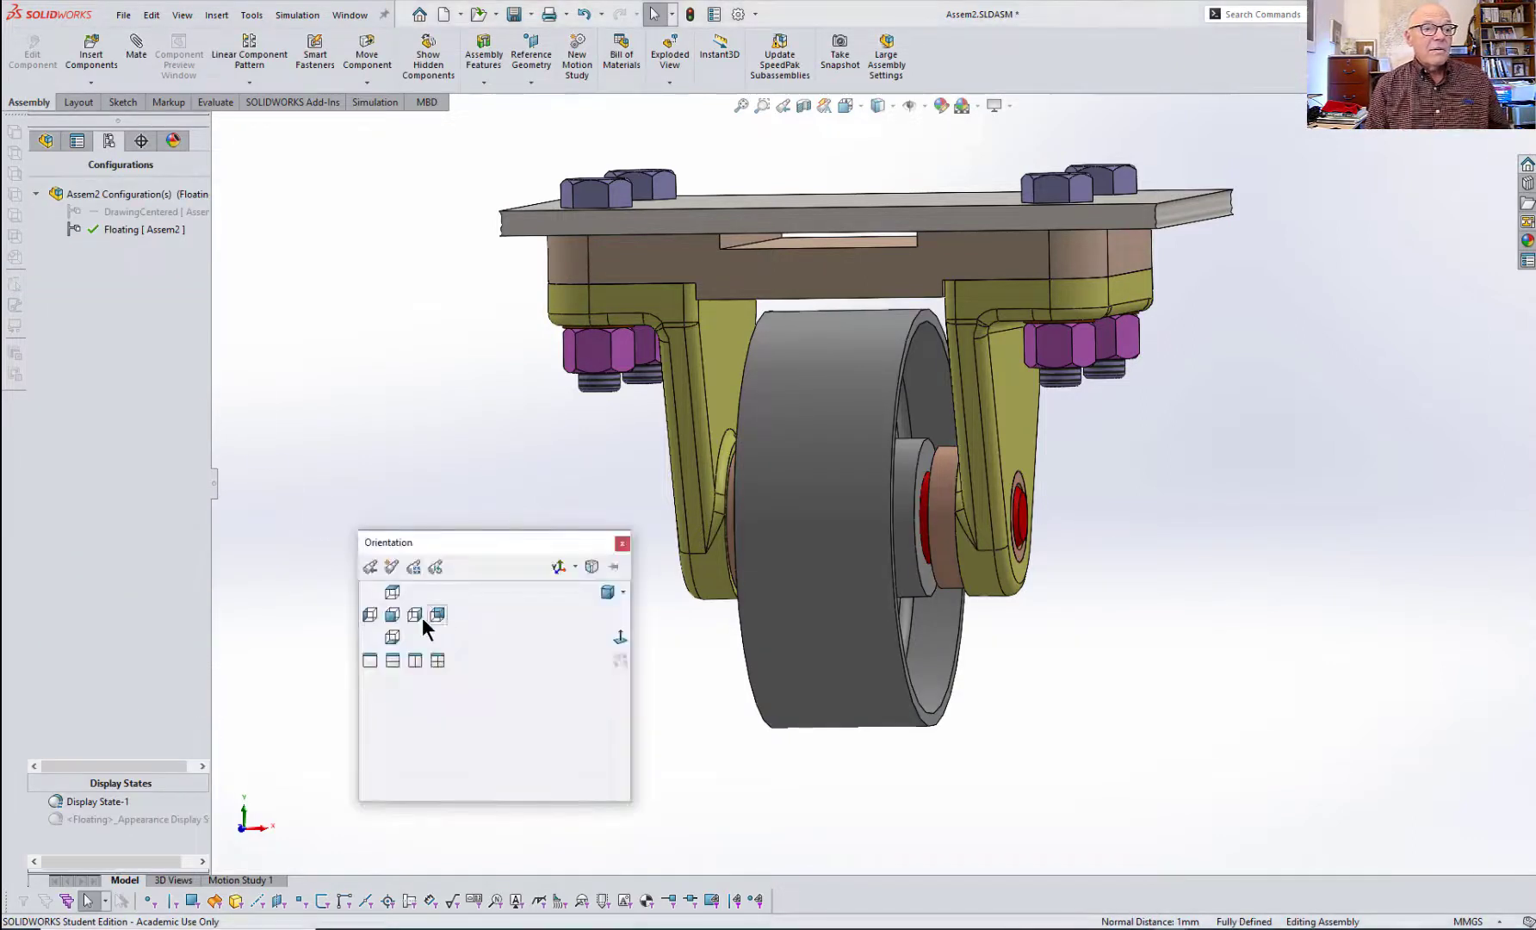
{"action": "left_click", "coordinate": [392, 613]}
{"action": "left_click", "coordinate": [850, 610]}
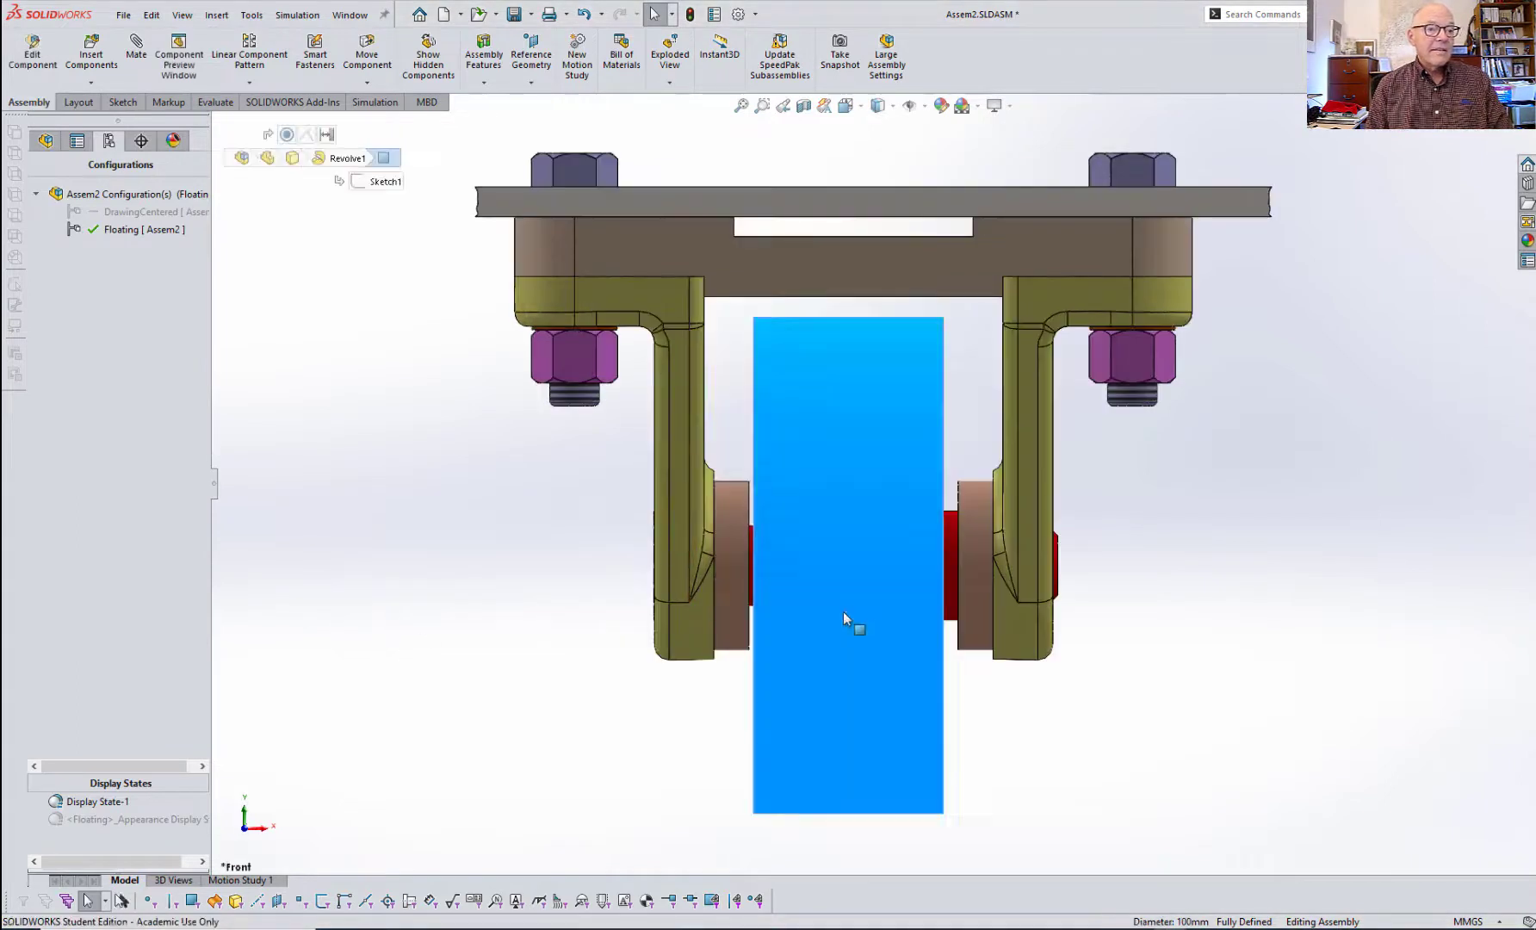
{"action": "left_click", "coordinate": [583, 753]}
{"action": "left_click_drag", "start_coordinate": [836, 725], "coordinate": [1043, 737]}
{"action": "left_click", "coordinate": [1145, 714]}
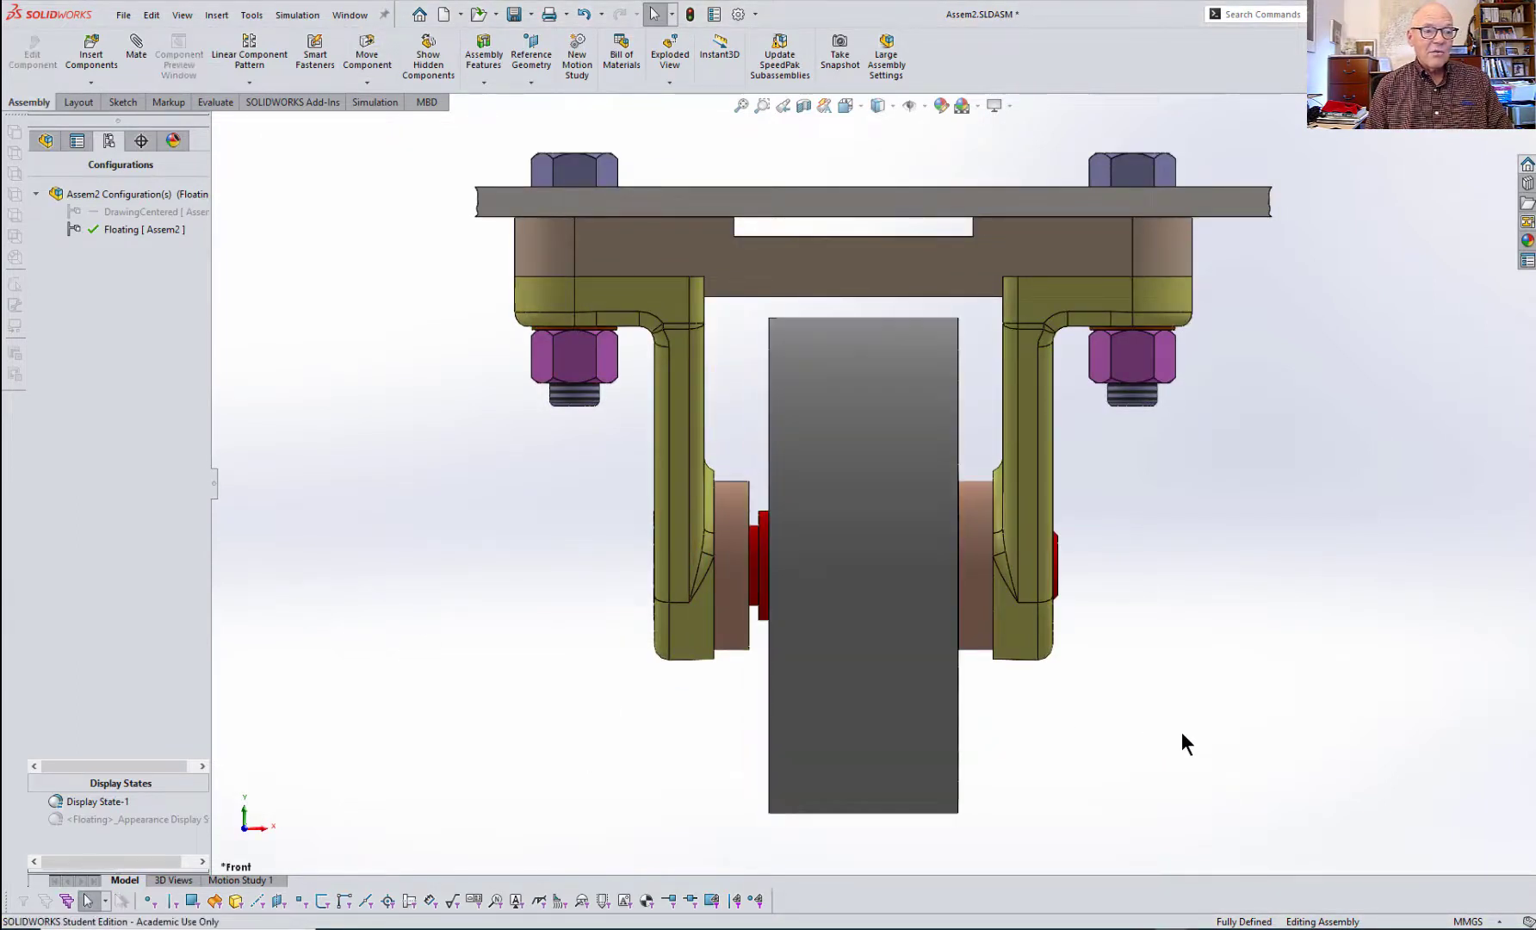
- Slide the wheel along the axle in an angled view and examine the hub-to-bushing clearance from both sides
{"action": "key", "text": "ctrl+shift+z"}
{"action": "scroll", "coordinate": [956, 570], "scroll_direction": "down", "scroll_amount": 3}
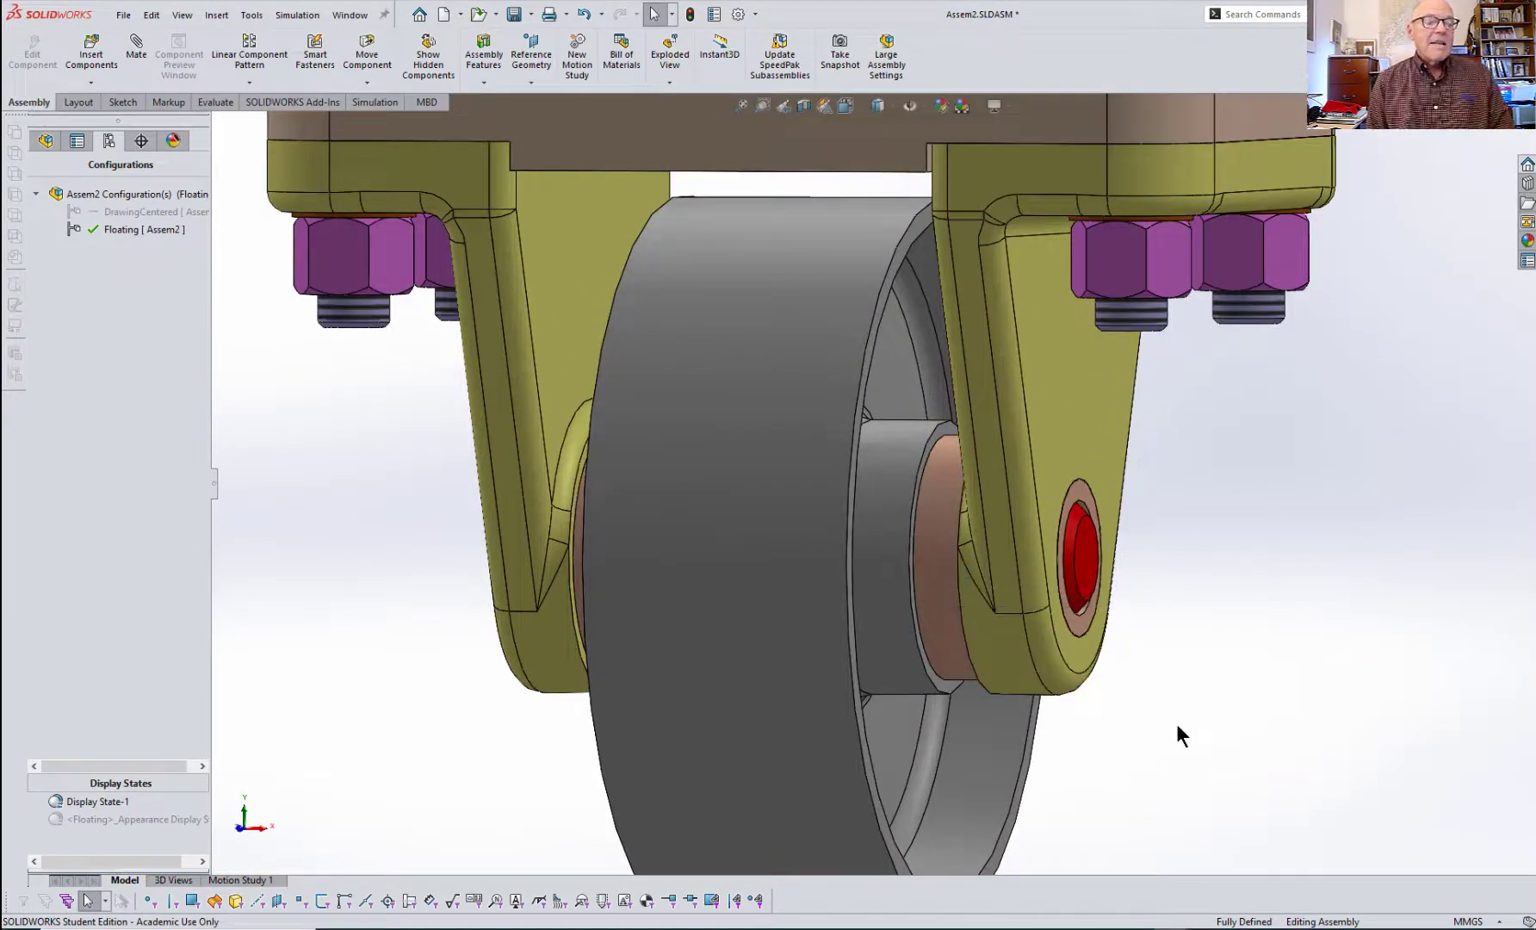
{"action": "key", "text": "f"}
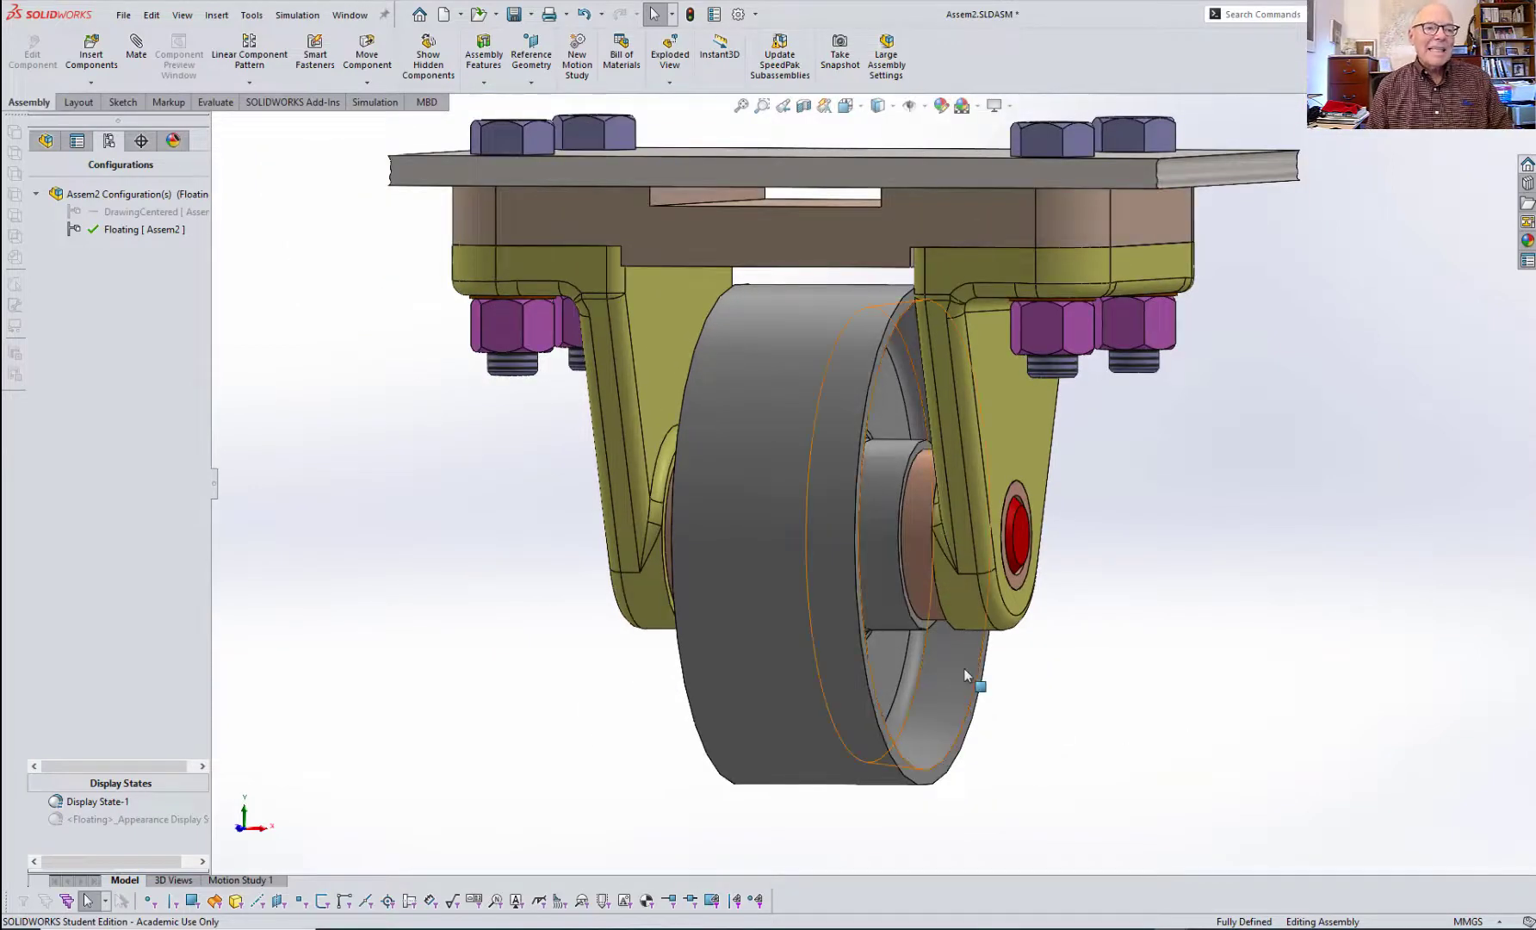
{"action": "left_click_drag", "start_coordinate": [787, 637], "coordinate": [1107, 654]}
{"action": "middle_click_drag", "start_coordinate": [1302, 659], "coordinate": [1406, 656]}
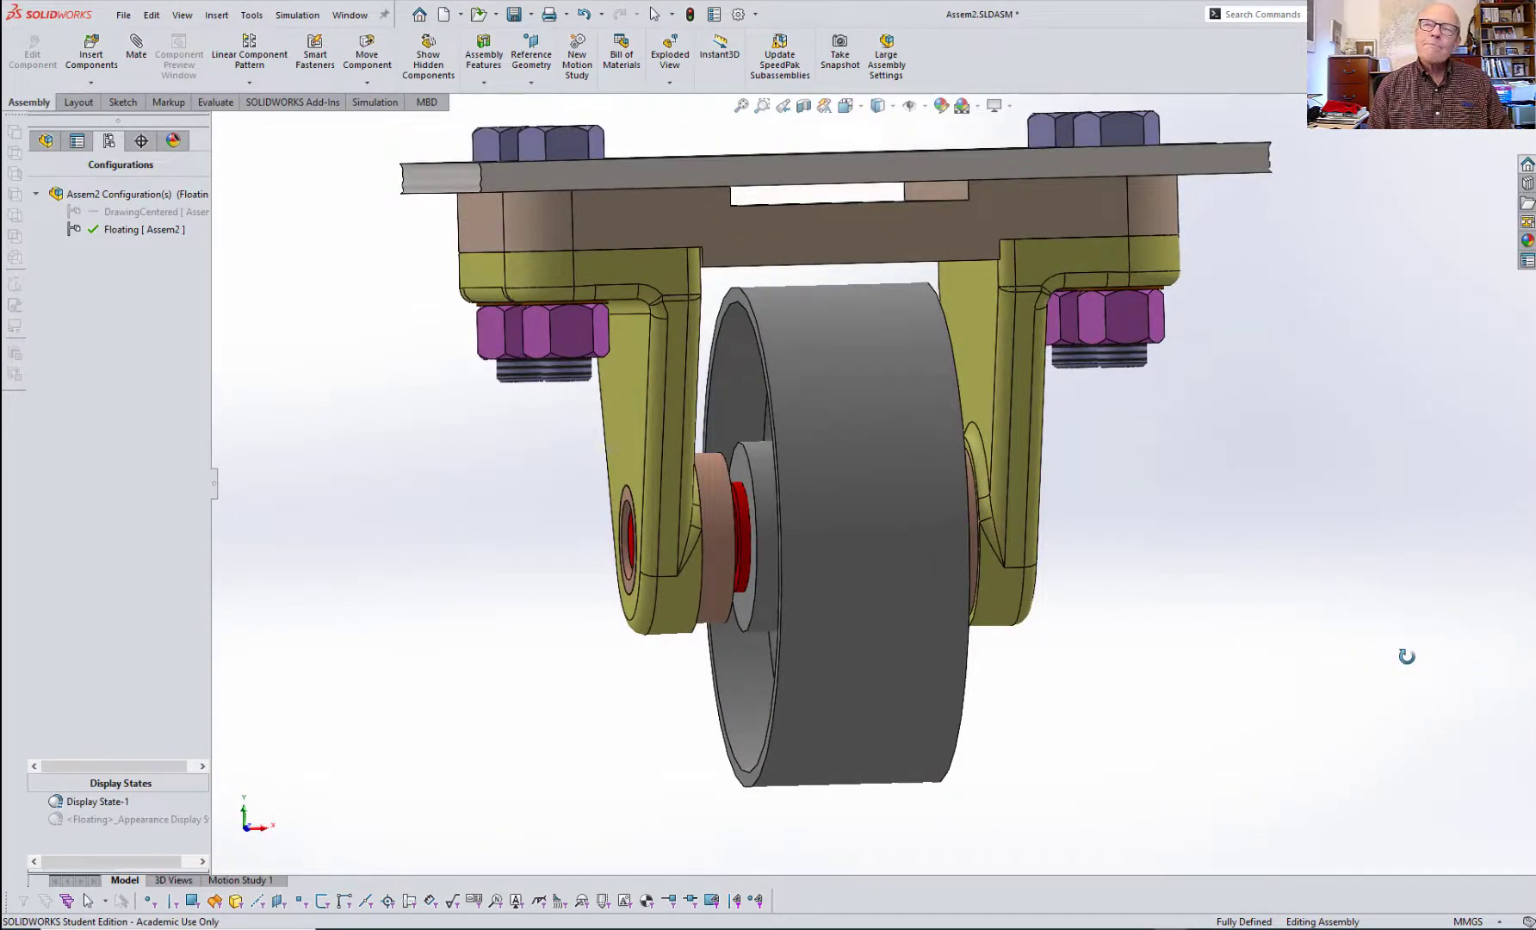
{"action": "middle_click_drag", "start_coordinate": [1404, 653], "coordinate": [1345, 673]}
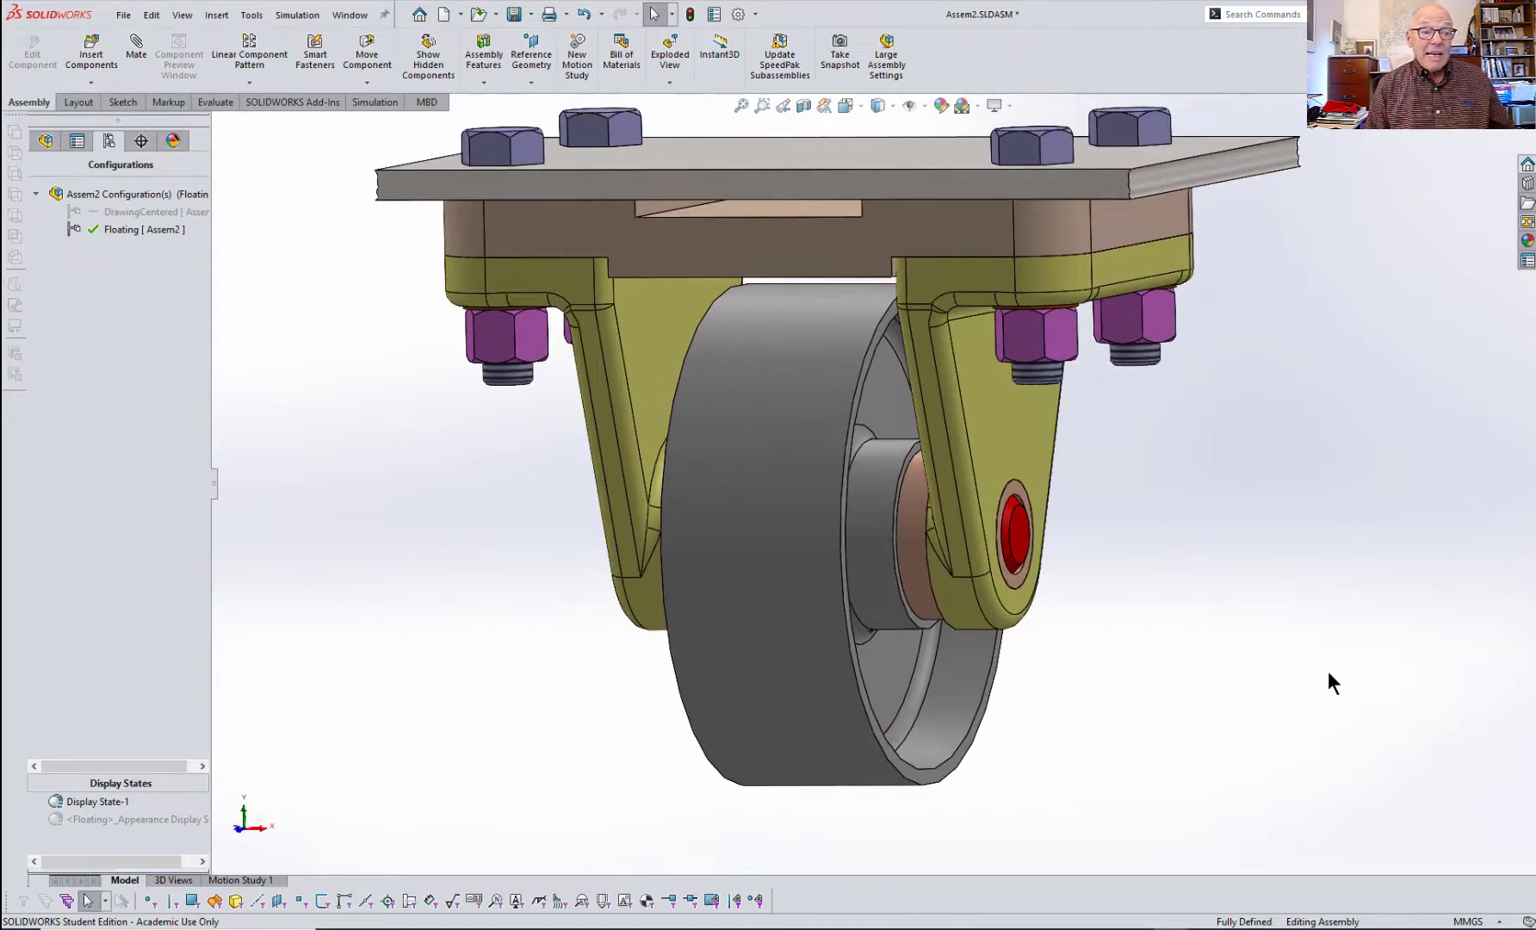
- In the front view, slide the wheel against the left-hand bushing and test the axle's travel in the same direction
{"action": "key", "text": "space"}
{"action": "left_click", "coordinate": [1289, 730]}
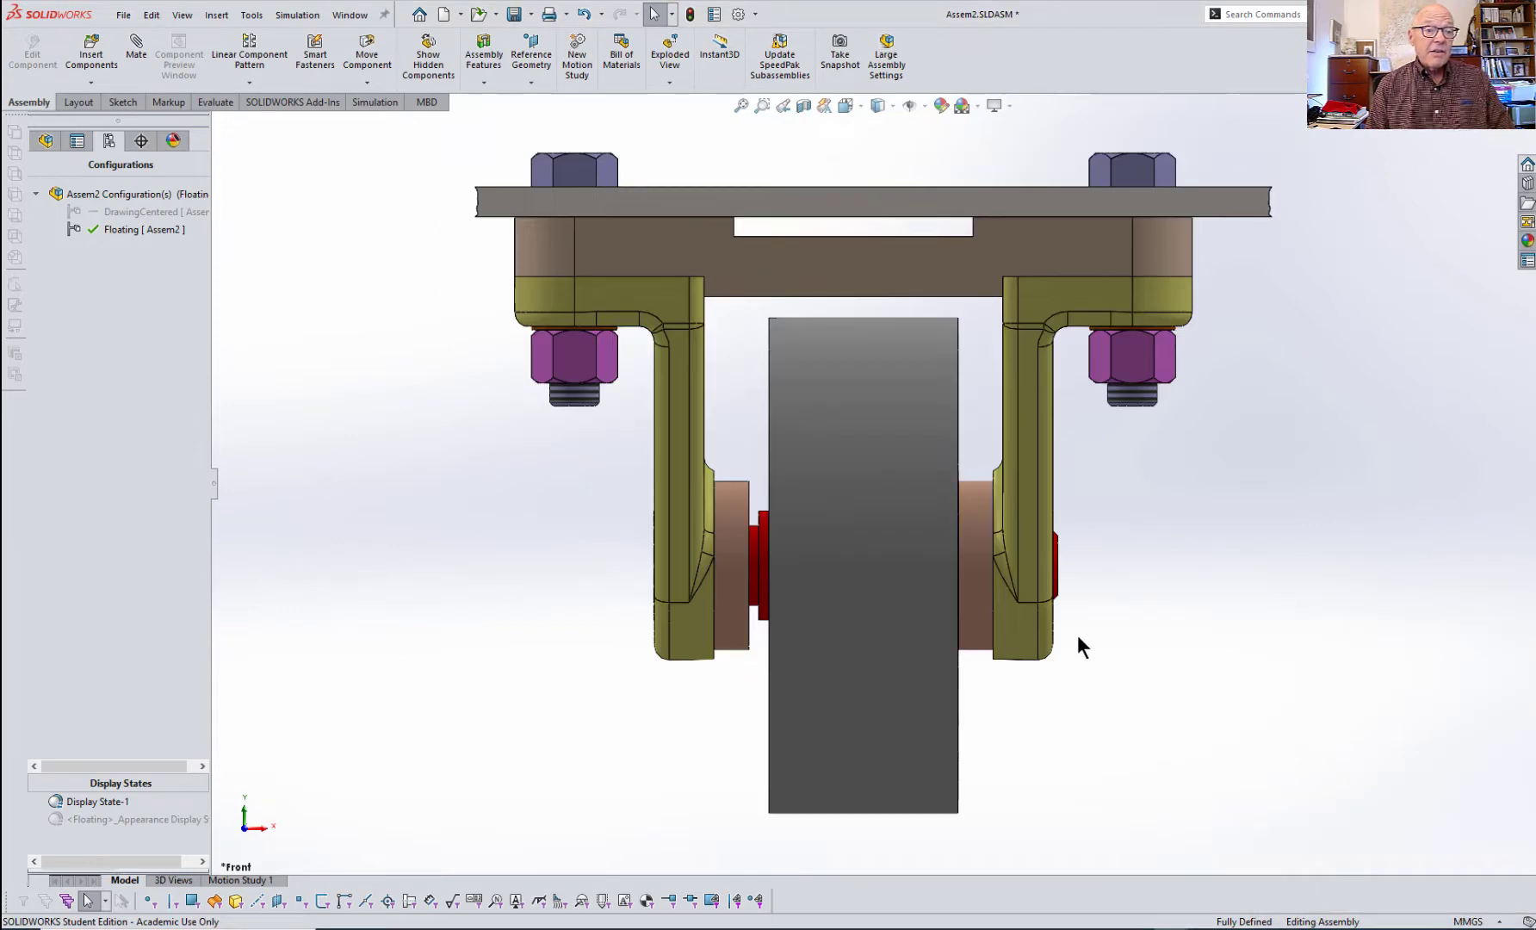
{"action": "left_click", "coordinate": [757, 620]}
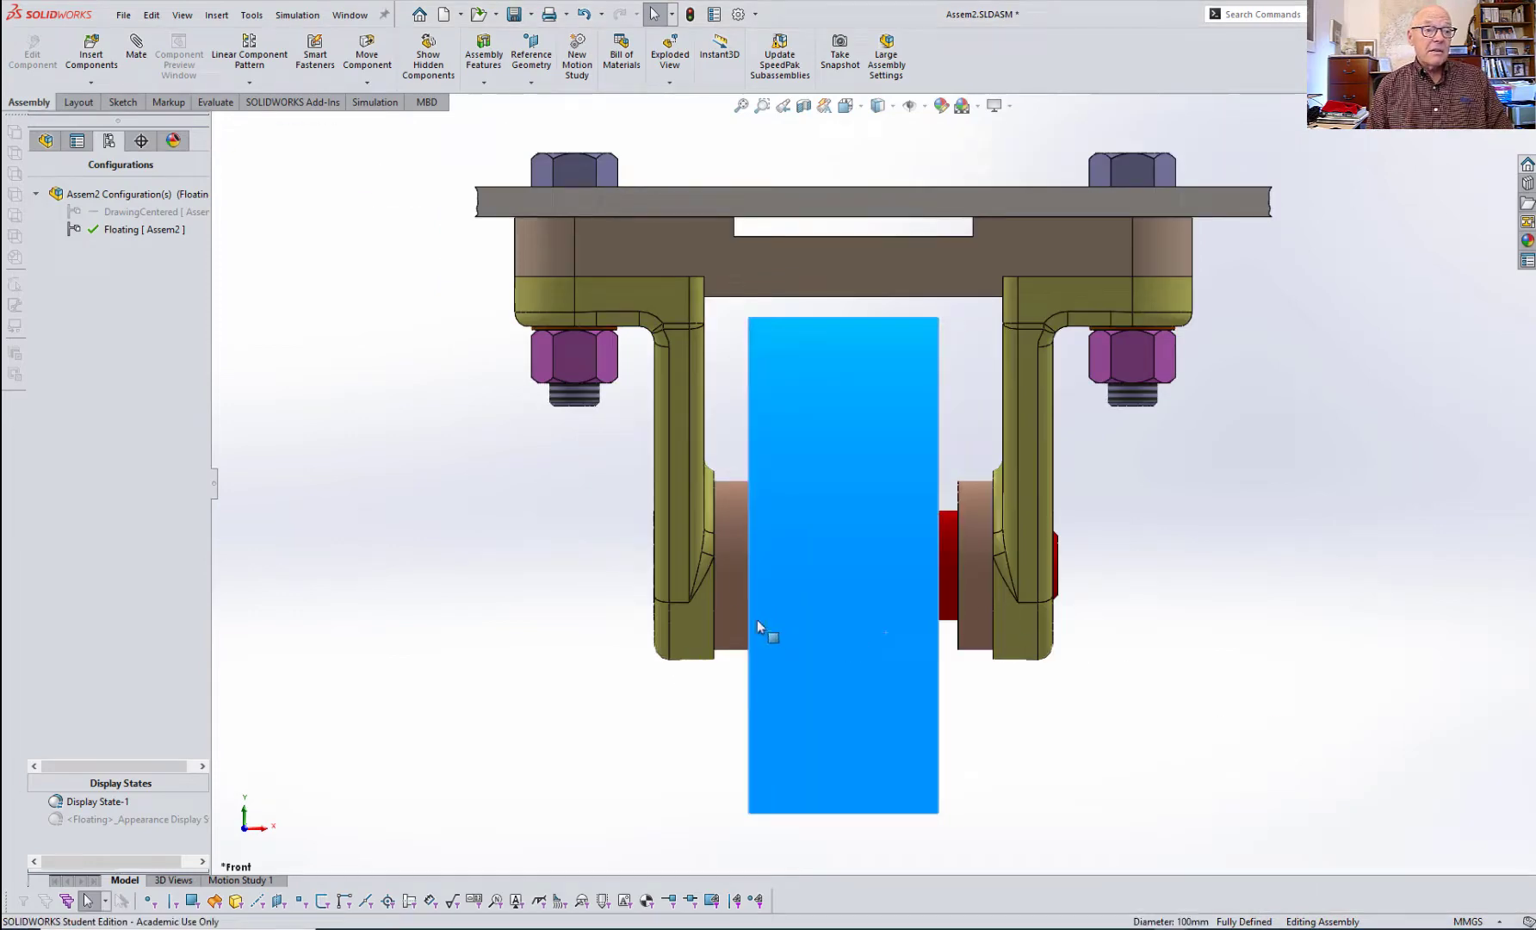
{"action": "left_click", "coordinate": [946, 594]}
{"action": "left_click", "coordinate": [1102, 612]}
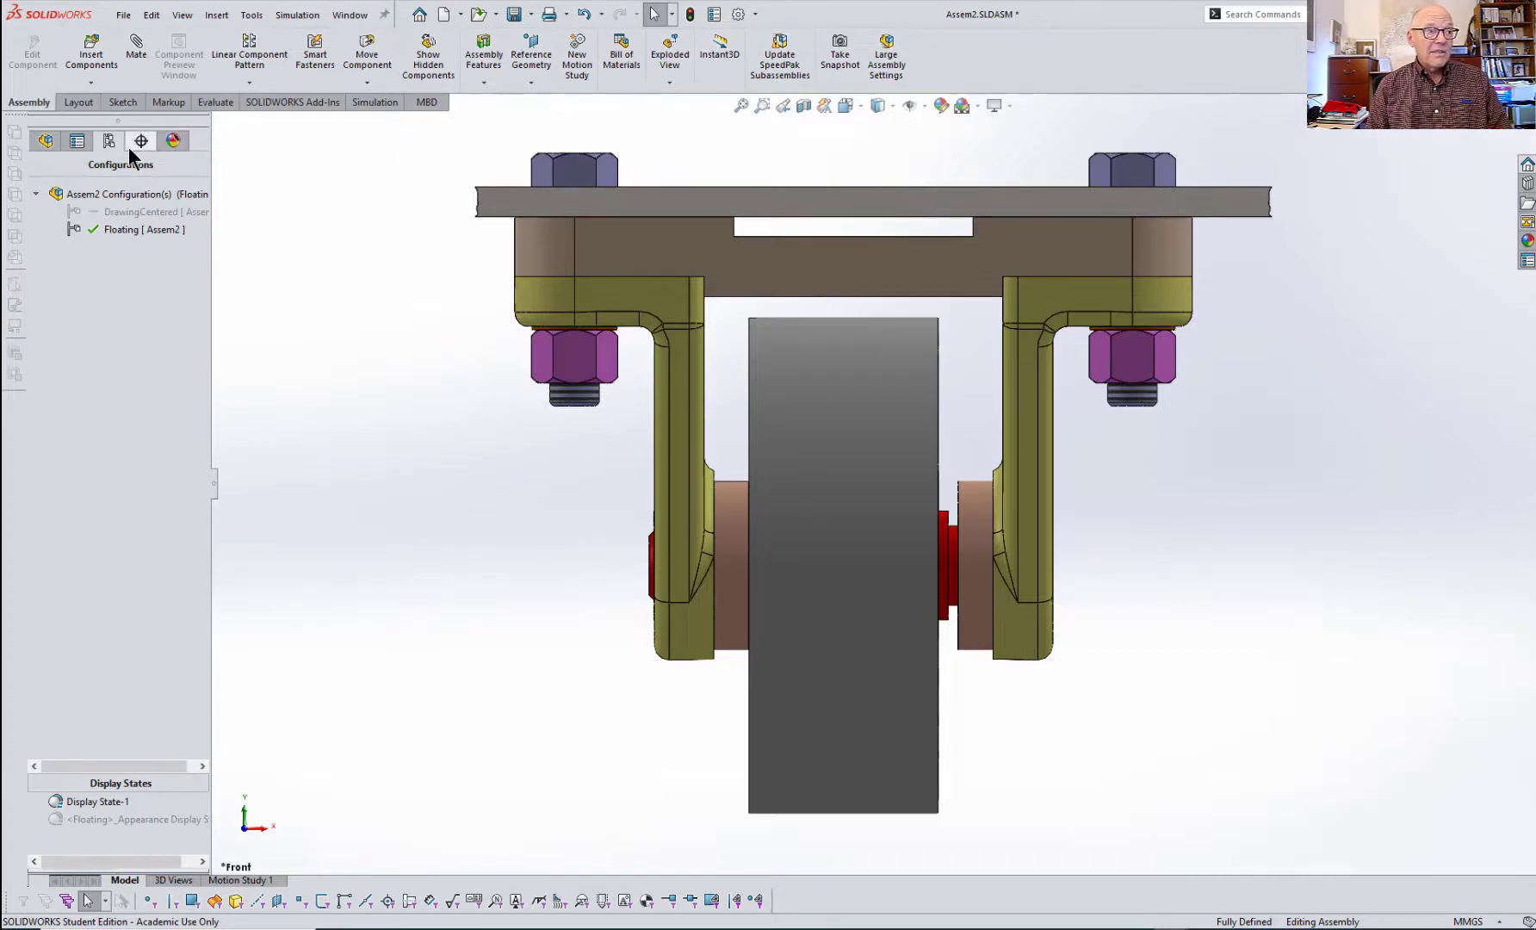
- Activate the DrawingCentered configuration to check its wheel position, return to Floating, and slide the wheel toward the right-hand bushing
{"action": "double_click", "coordinate": [96, 211]}
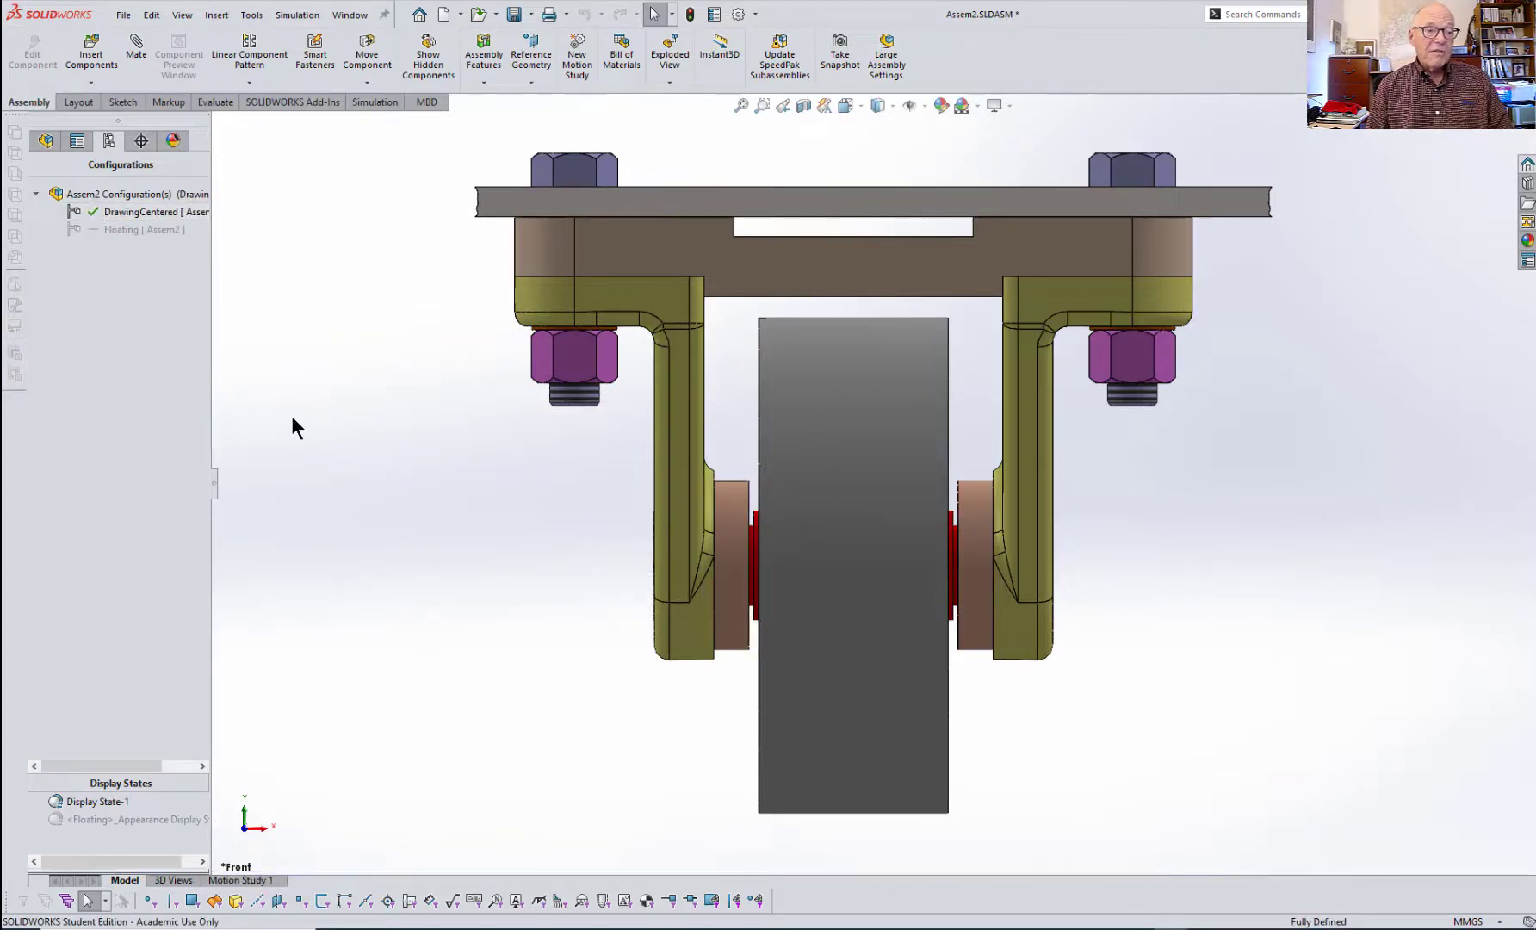
{"action": "left_click", "coordinate": [45, 141]}
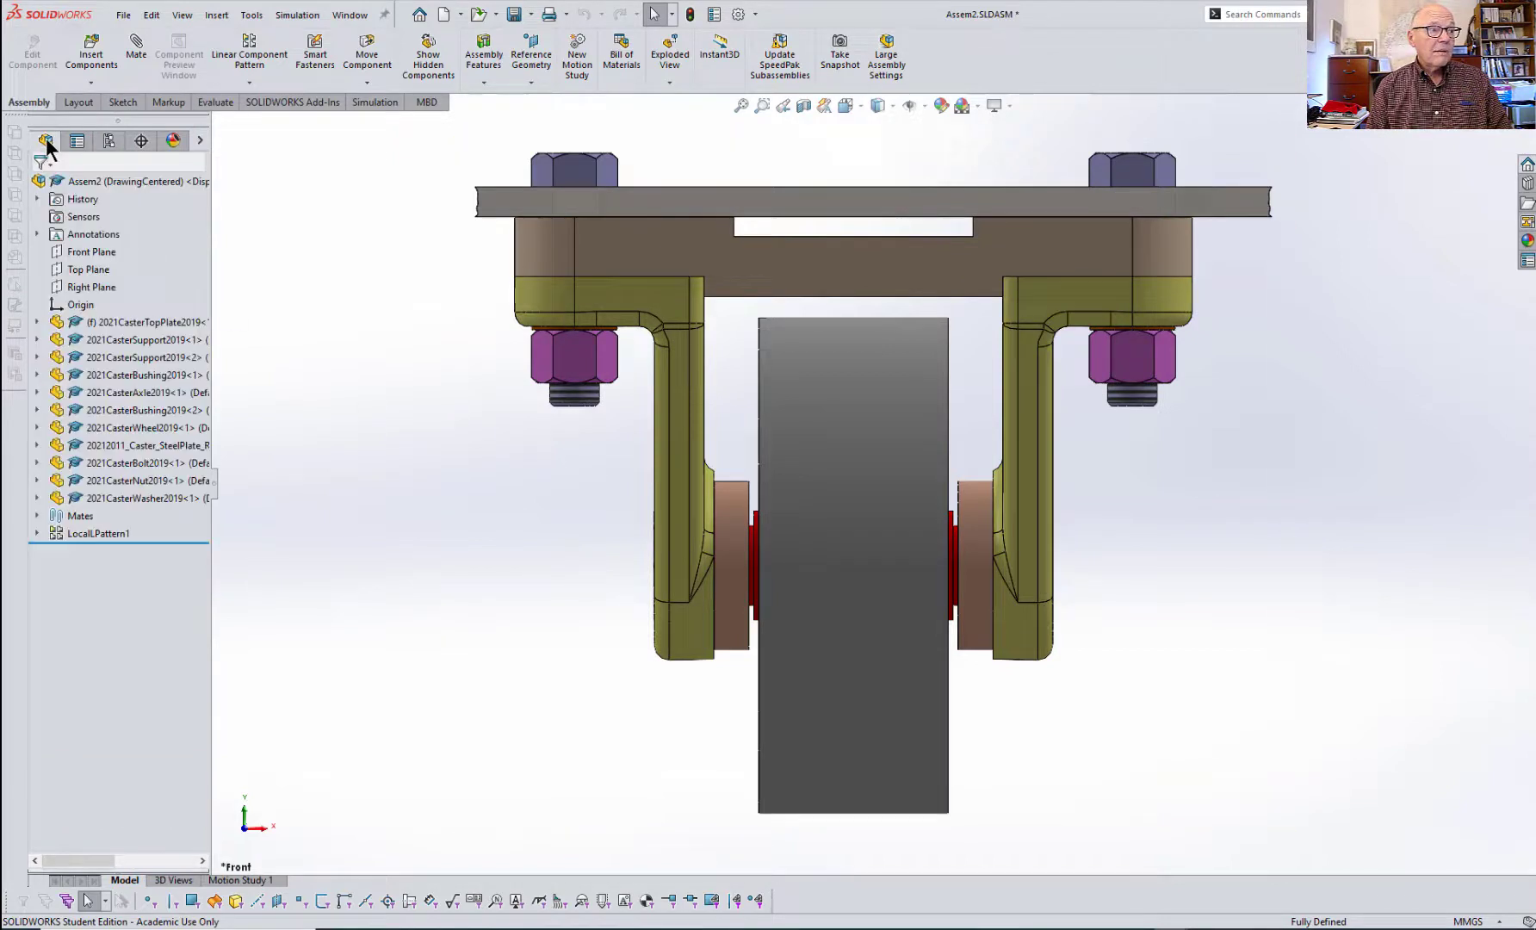
{"action": "left_click", "coordinate": [116, 136]}
{"action": "double_click", "coordinate": [107, 227]}
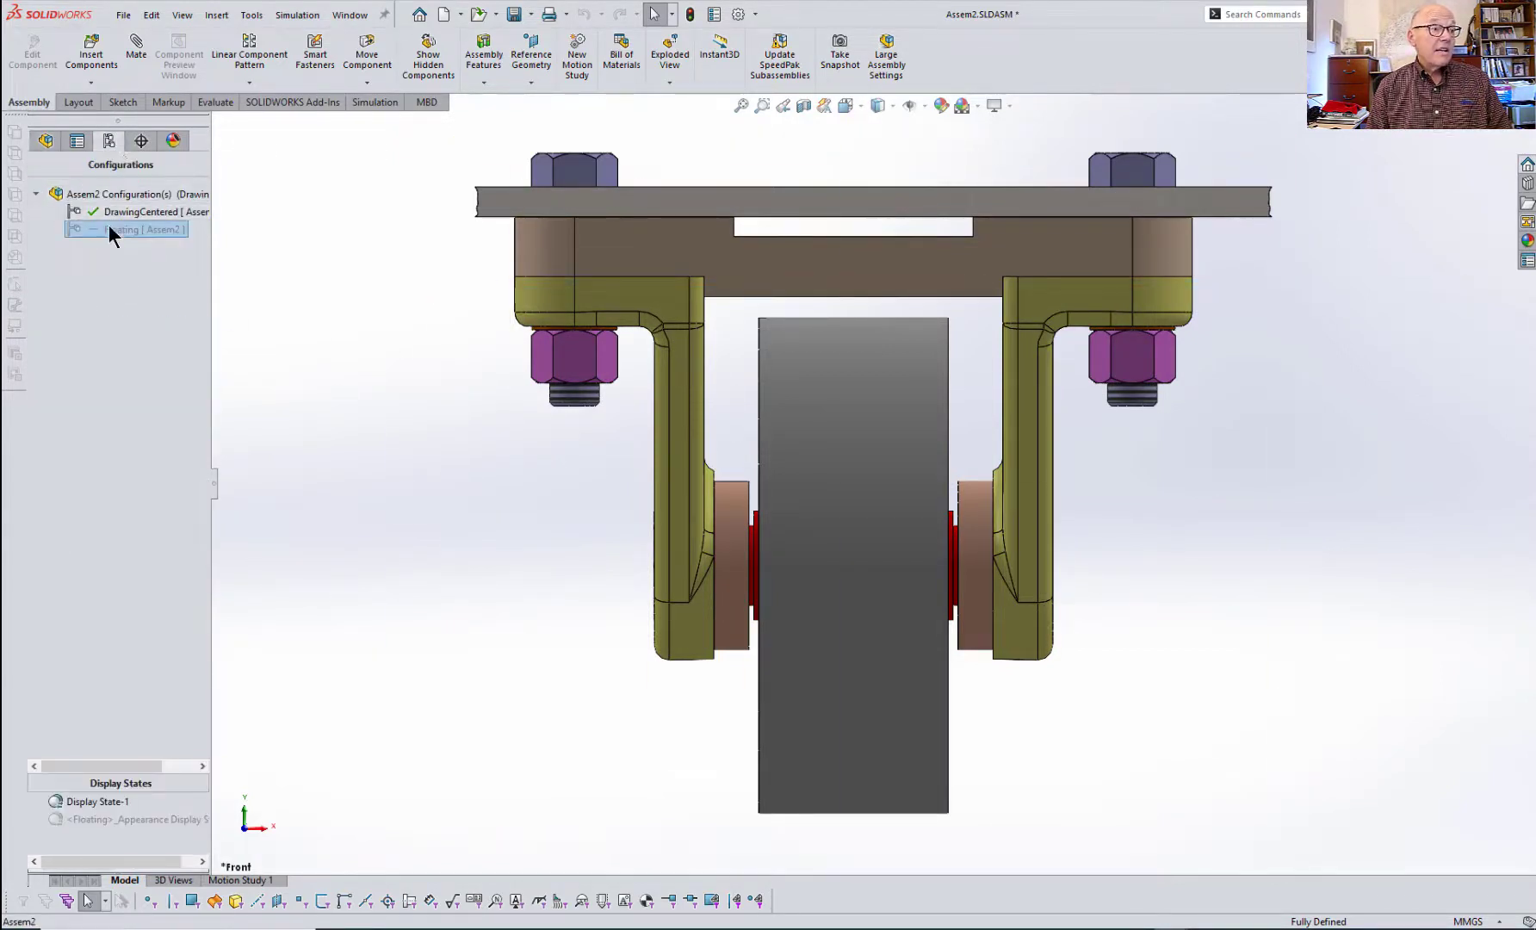
{"action": "left_click", "coordinate": [897, 572]}
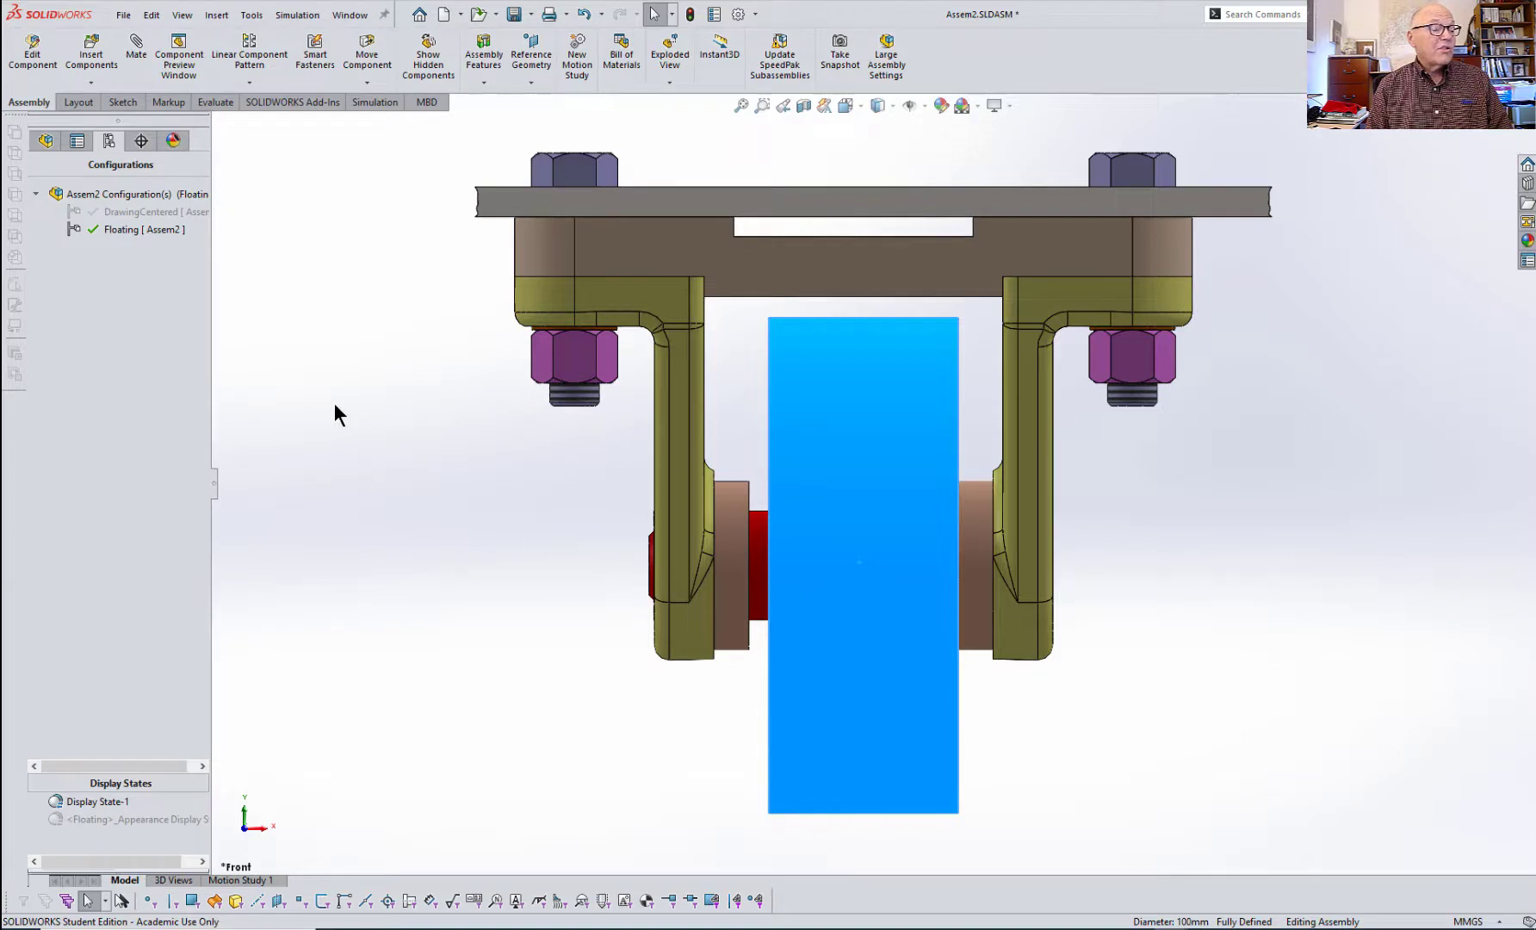
{"action": "left_click", "coordinate": [43, 143]}
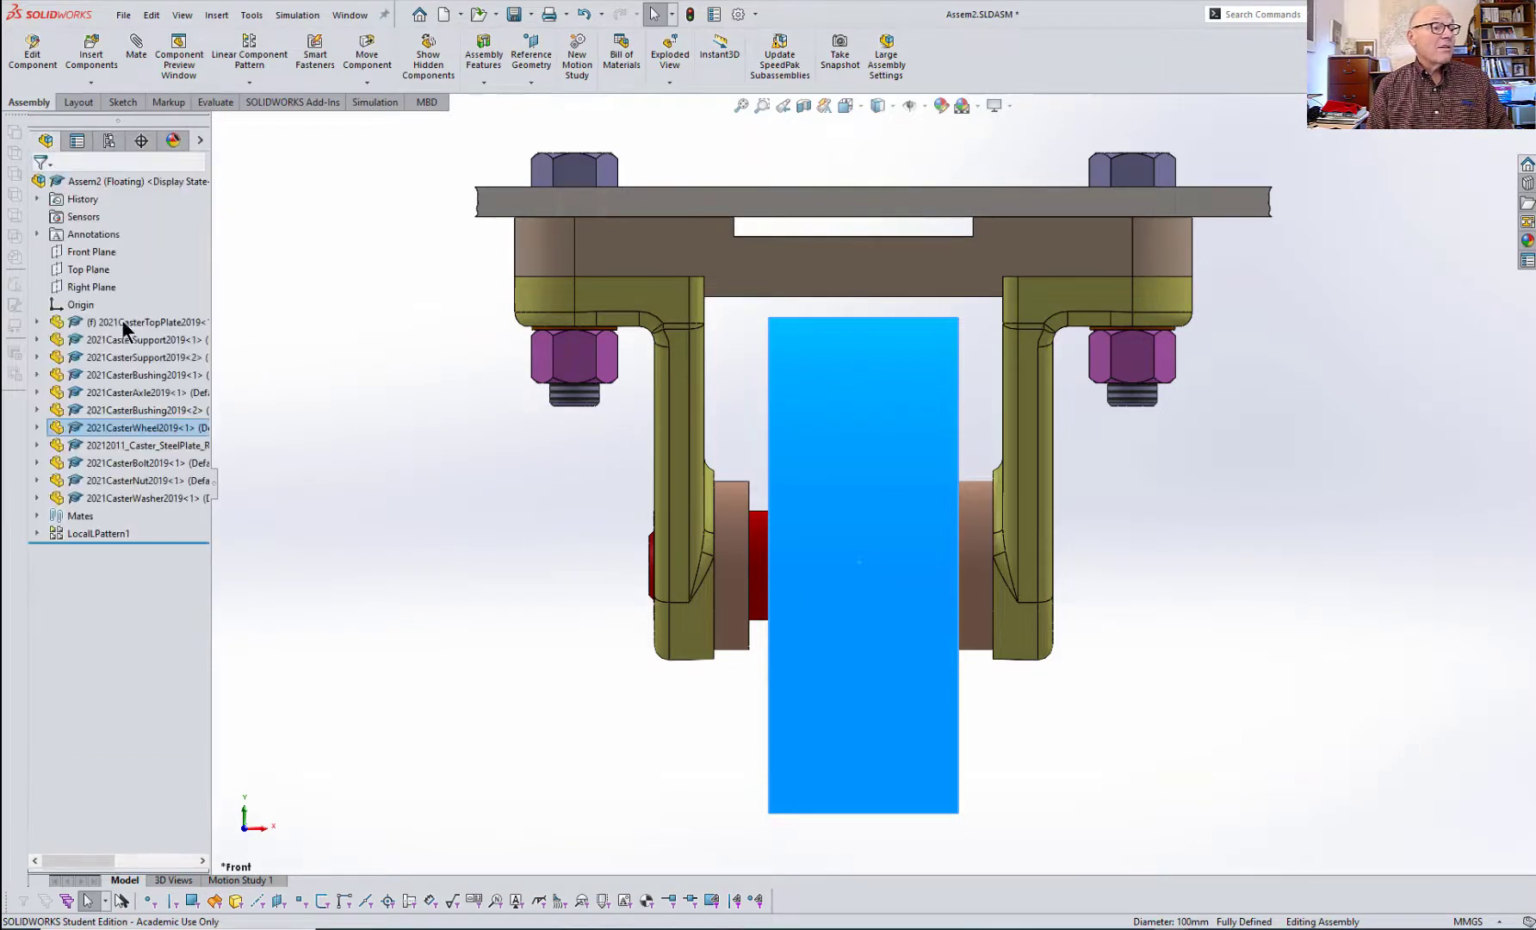
{"action": "left_click", "coordinate": [330, 344]}
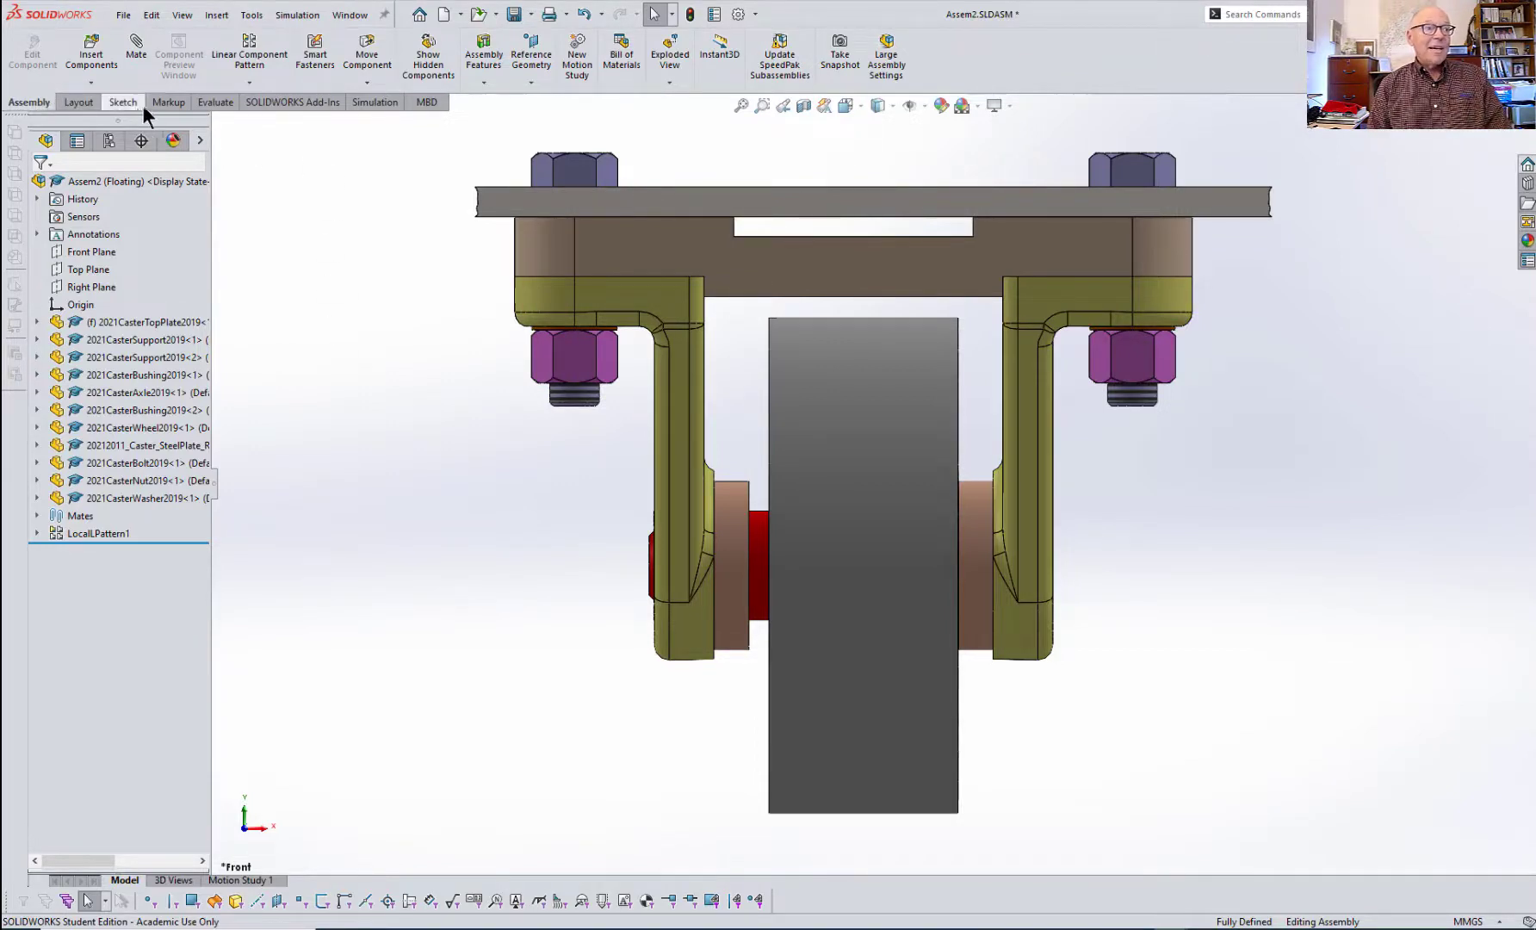
- Run Interference Detection on the whole Assem2 assembly in the Floating configuration
{"action": "left_click", "coordinate": [220, 106]}
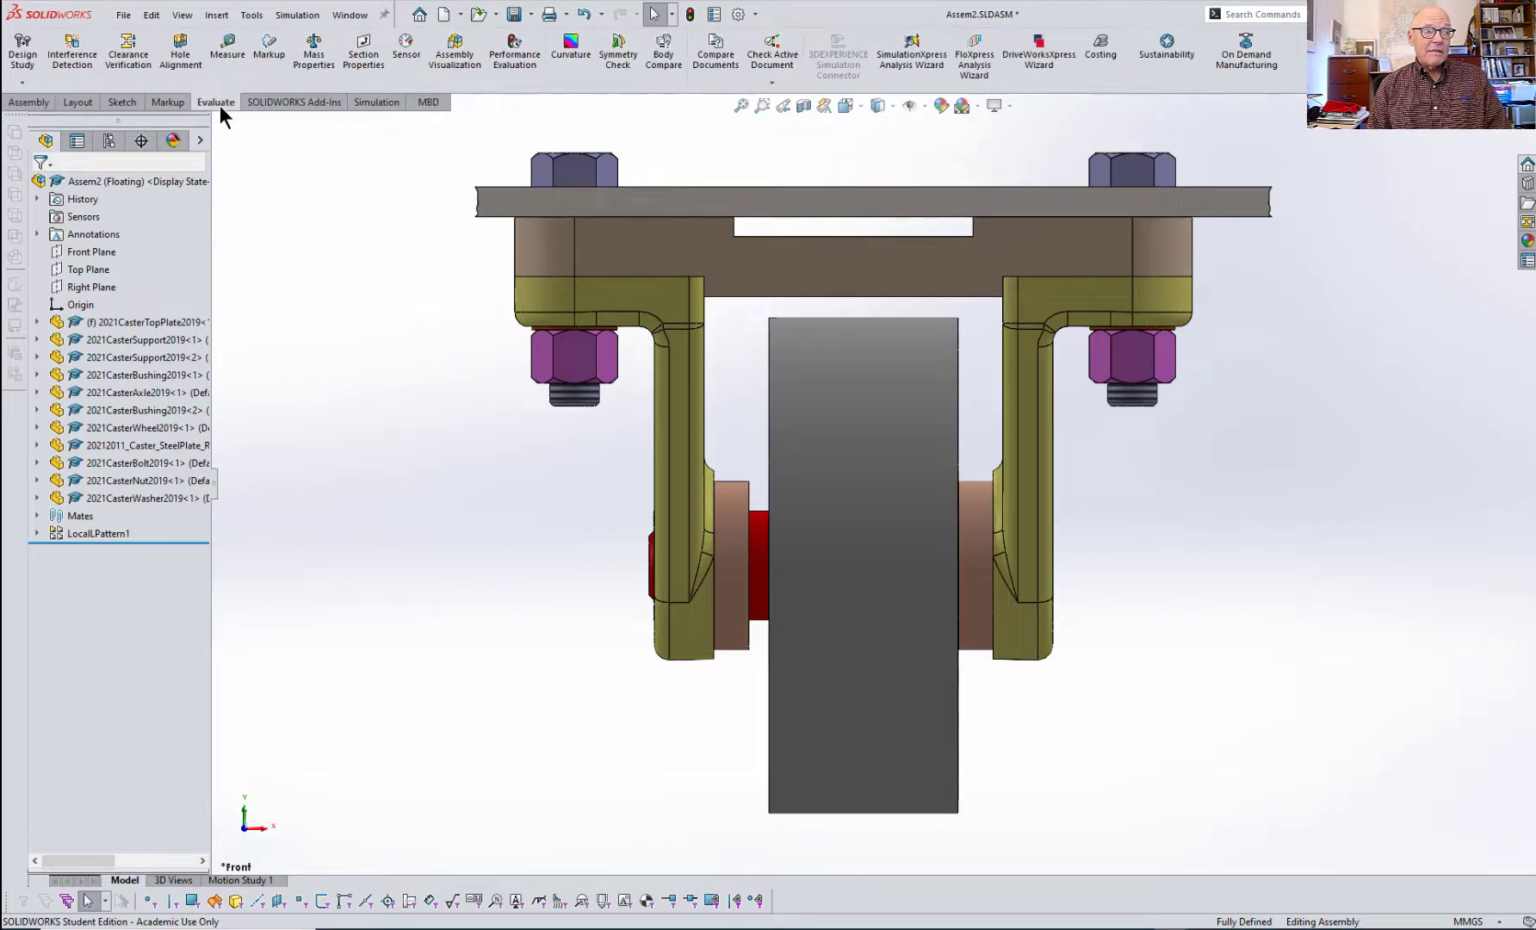
{"action": "left_click", "coordinate": [73, 58]}
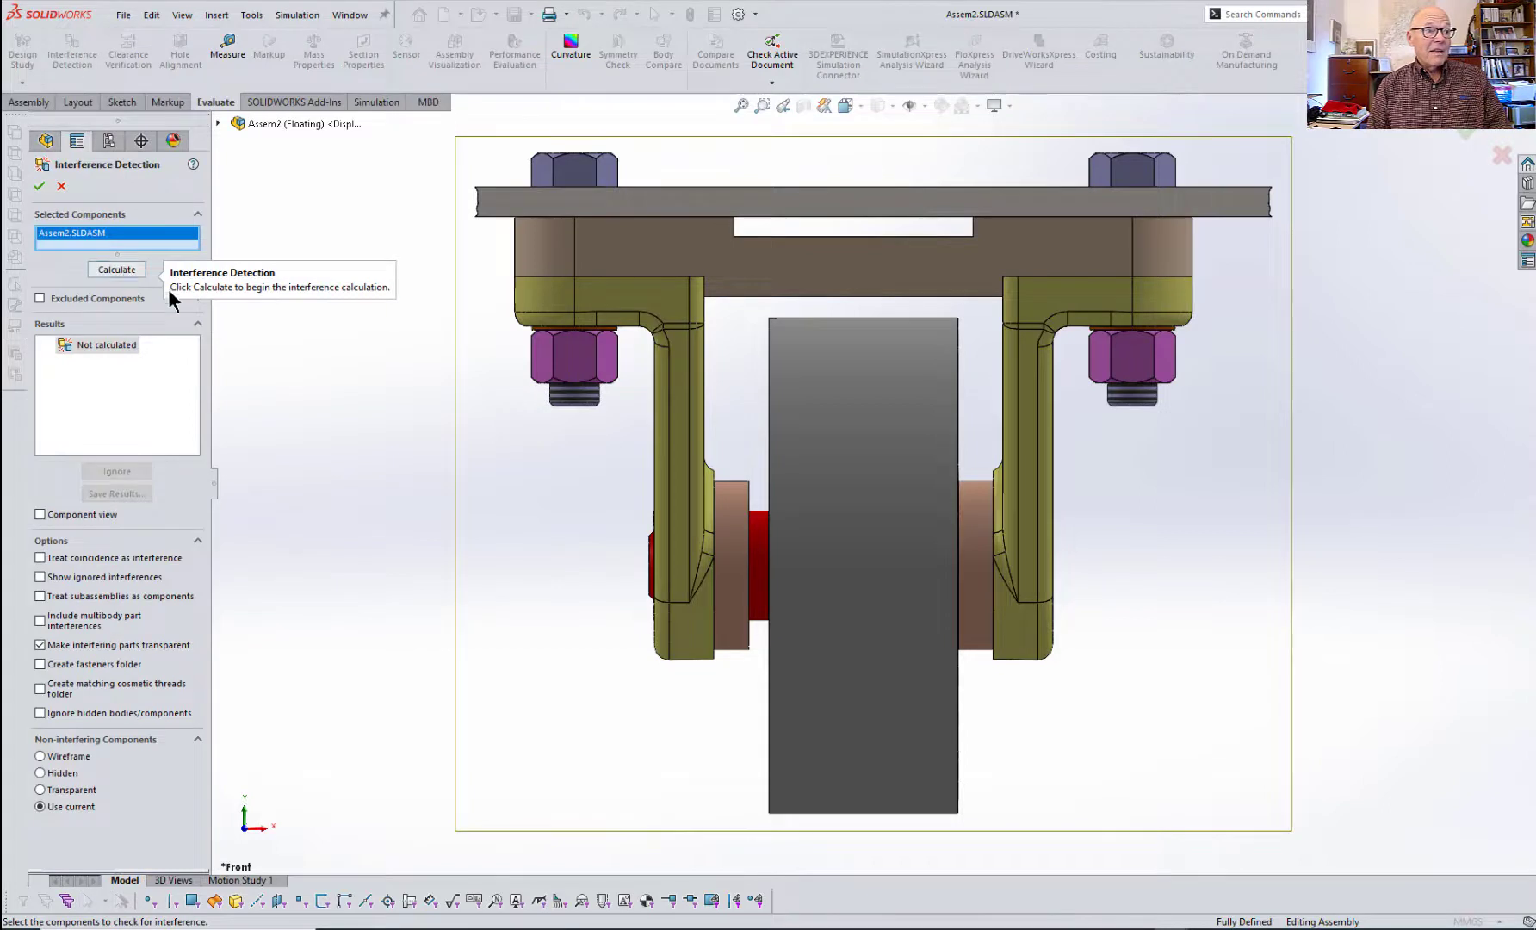
{"action": "left_click", "coordinate": [117, 270]}
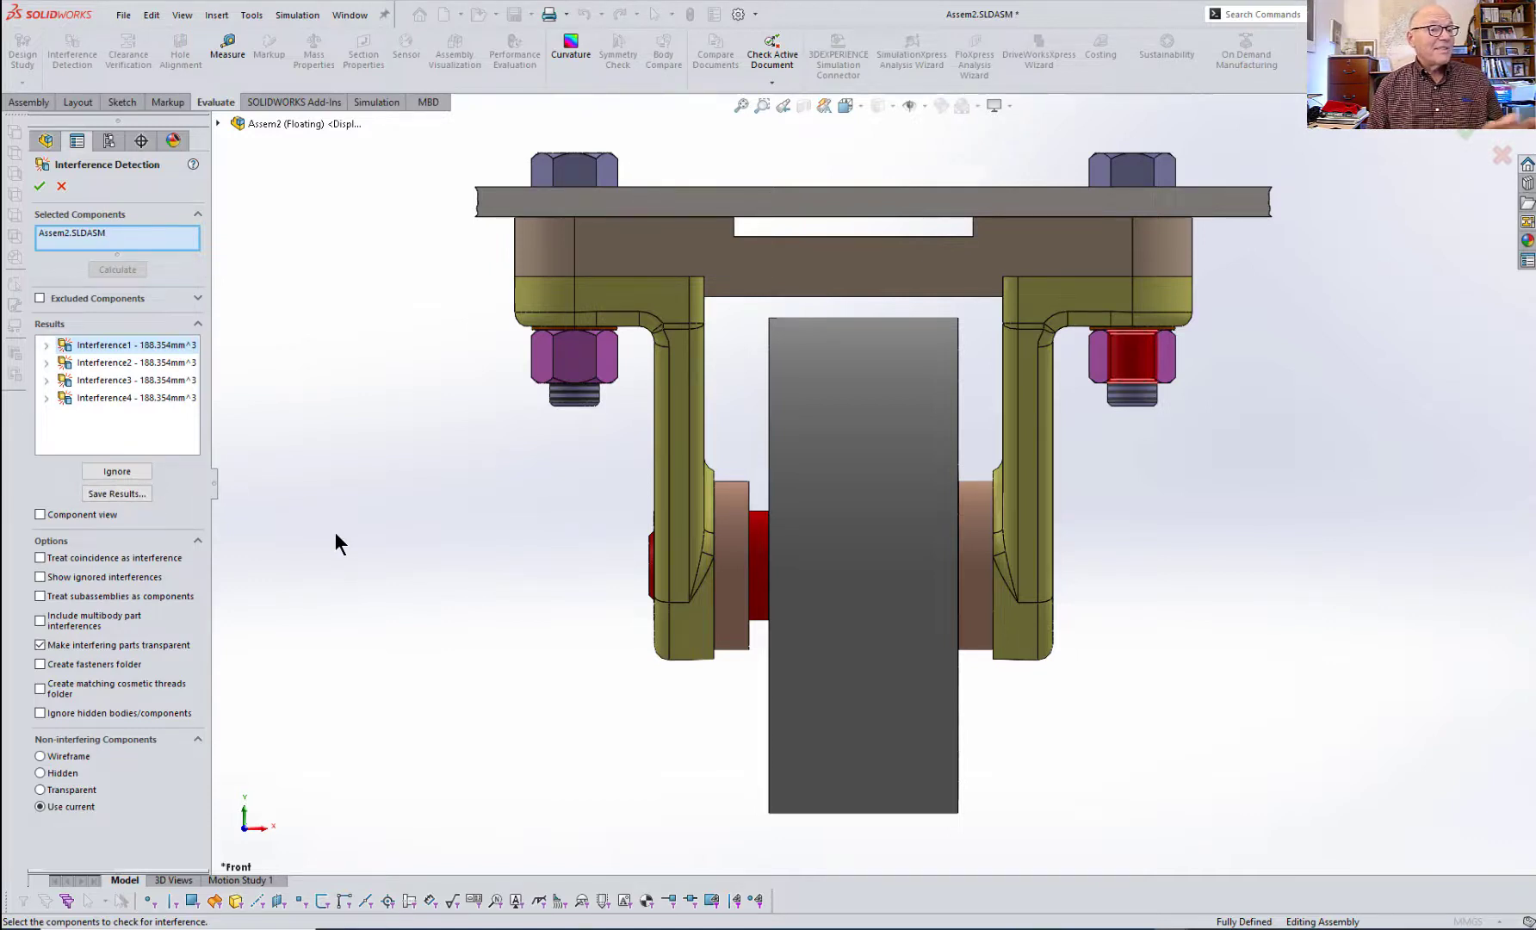
- Examine each detected interference at the threaded bolts and nuts beneath the caster supports
{"action": "middle_click_drag", "start_coordinate": [1194, 617], "coordinate": [1114, 470]}
{"action": "scroll", "coordinate": [1025, 345], "scroll_direction": "down", "scroll_amount": 3}
{"action": "scroll", "coordinate": [1012, 359], "scroll_direction": "down", "scroll_amount": 2}
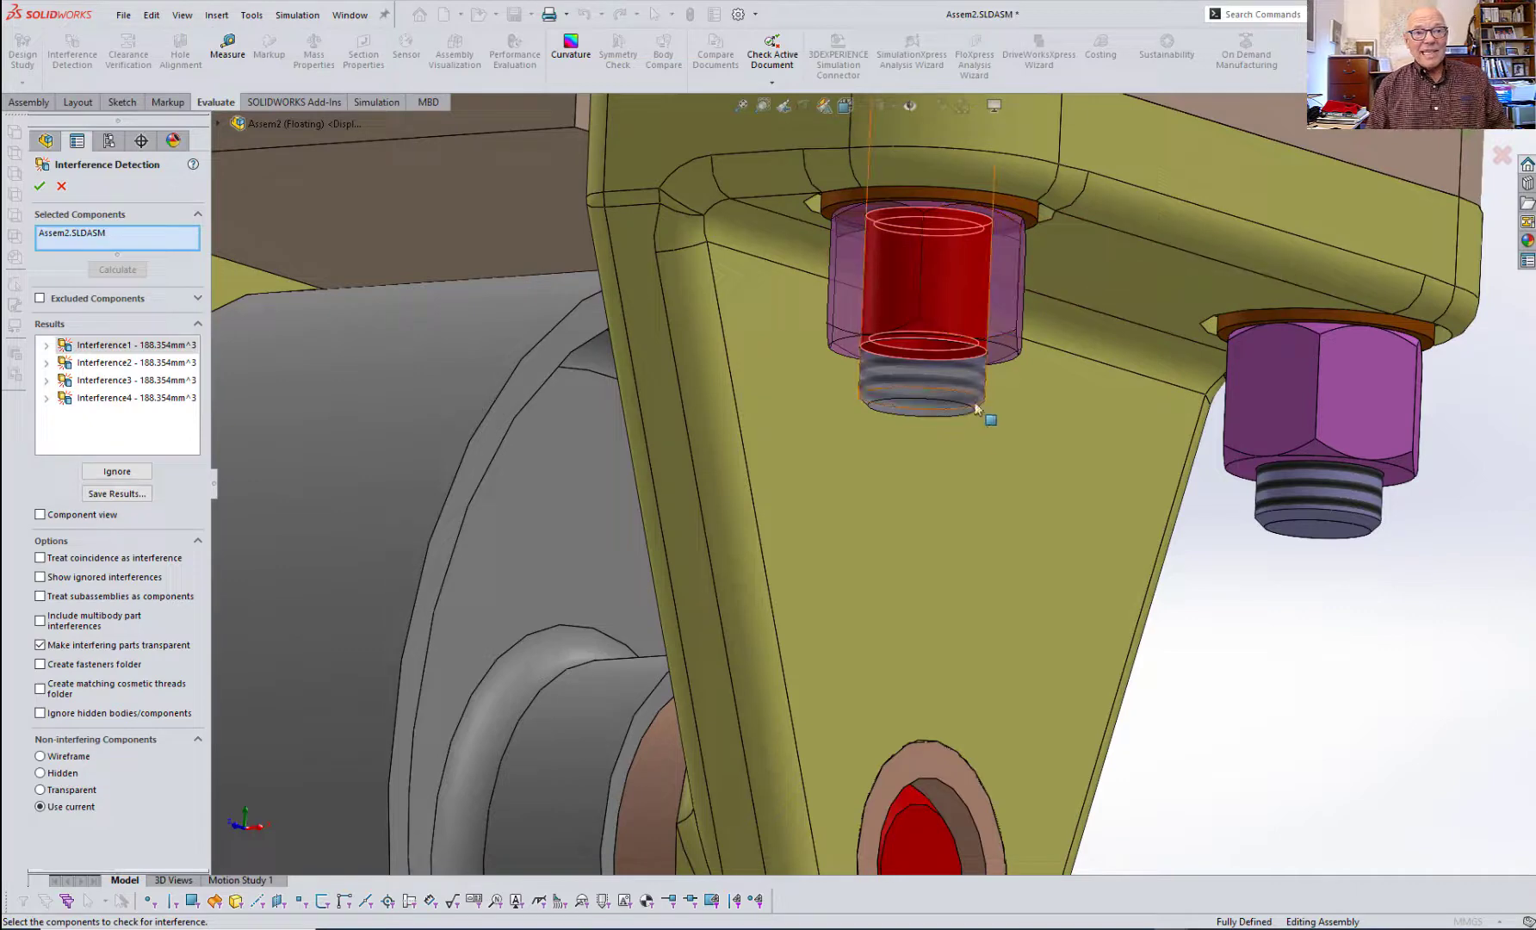
{"action": "scroll", "coordinate": [993, 433], "scroll_direction": "up", "scroll_amount": 2}
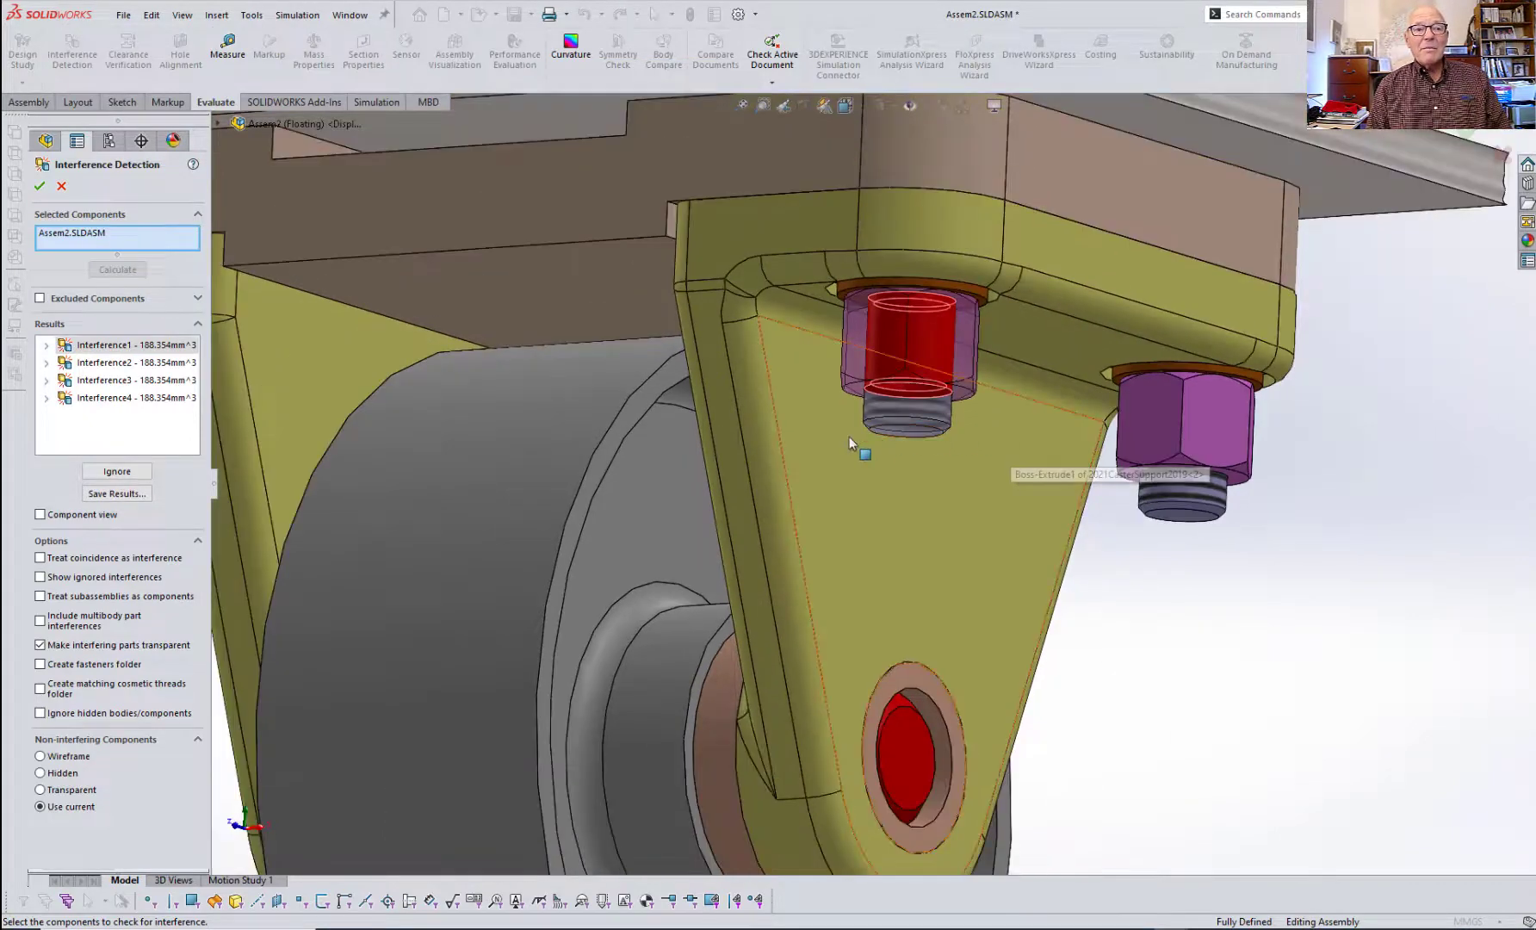
{"action": "scroll", "coordinate": [937, 420], "scroll_direction": "up", "scroll_amount": 1}
{"action": "mouse_move", "coordinate": [937, 419]}
{"action": "middle_mouse_down"}
{"action": "mouse_move", "coordinate": [913, 409]}
{"action": "mouse_move", "coordinate": [940, 401]}
{"action": "middle_mouse_up"}
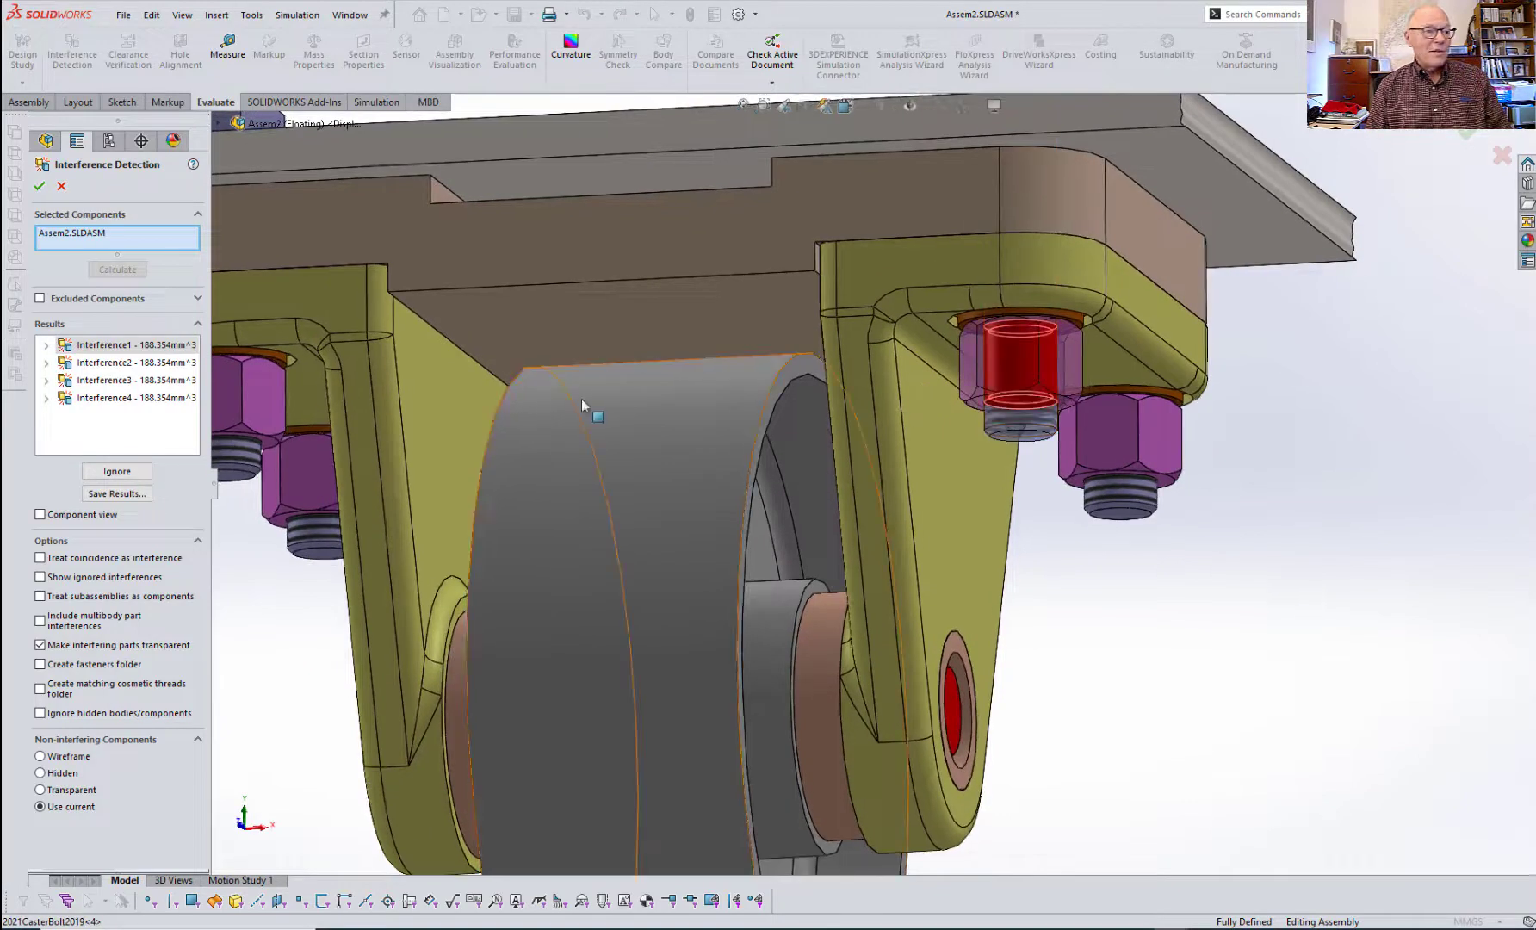
{"action": "left_click", "coordinate": [103, 365]}
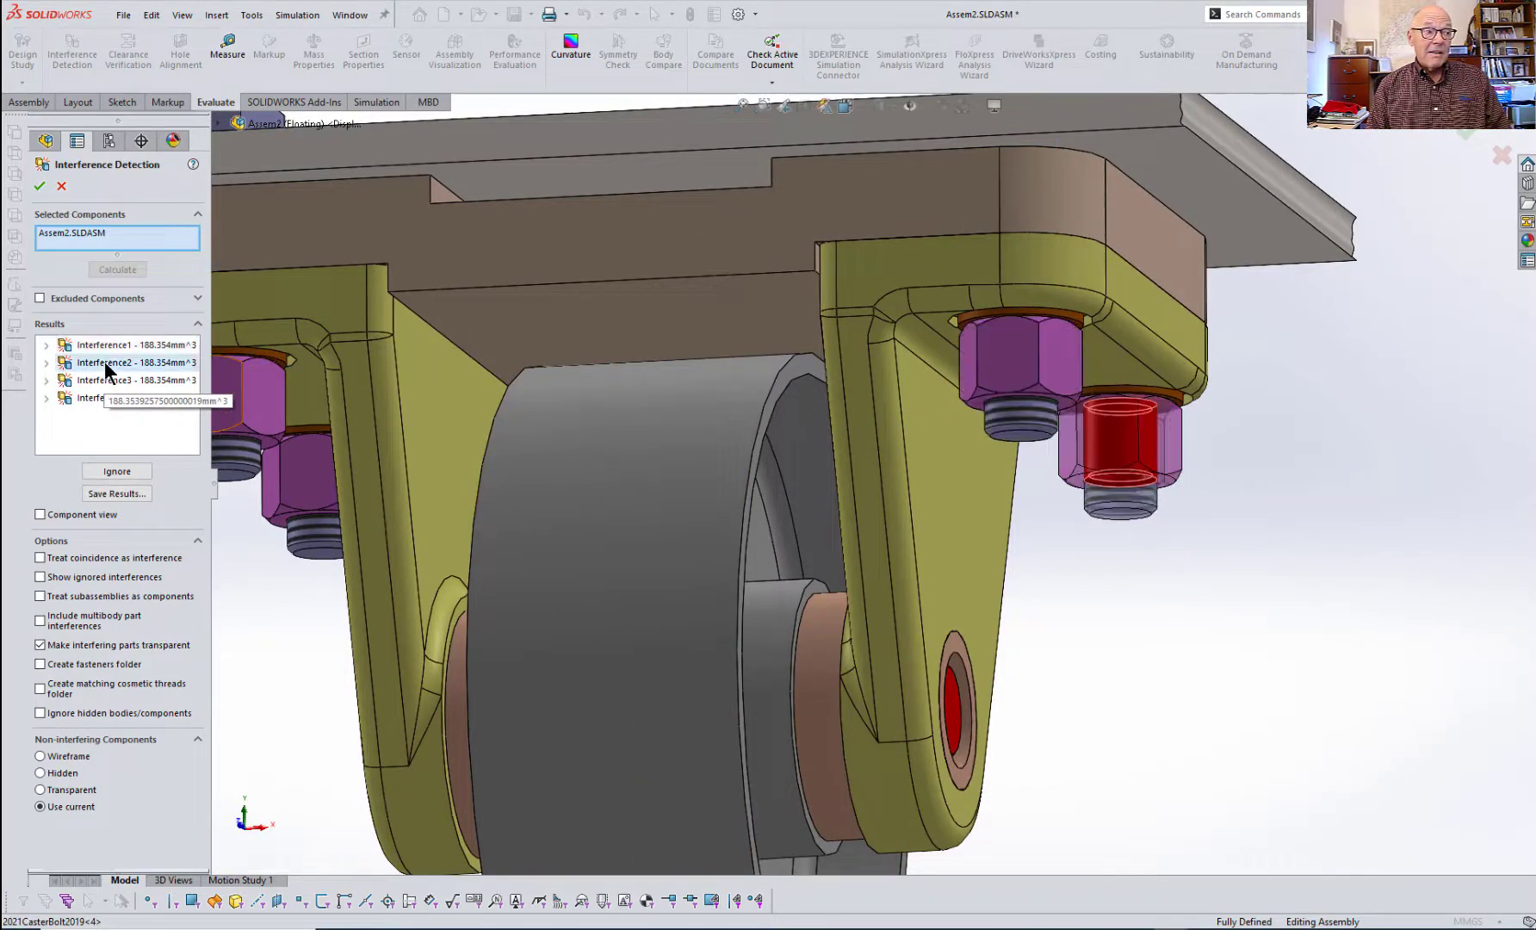
{"action": "left_click", "coordinate": [106, 380]}
{"action": "left_click", "coordinate": [107, 397]}
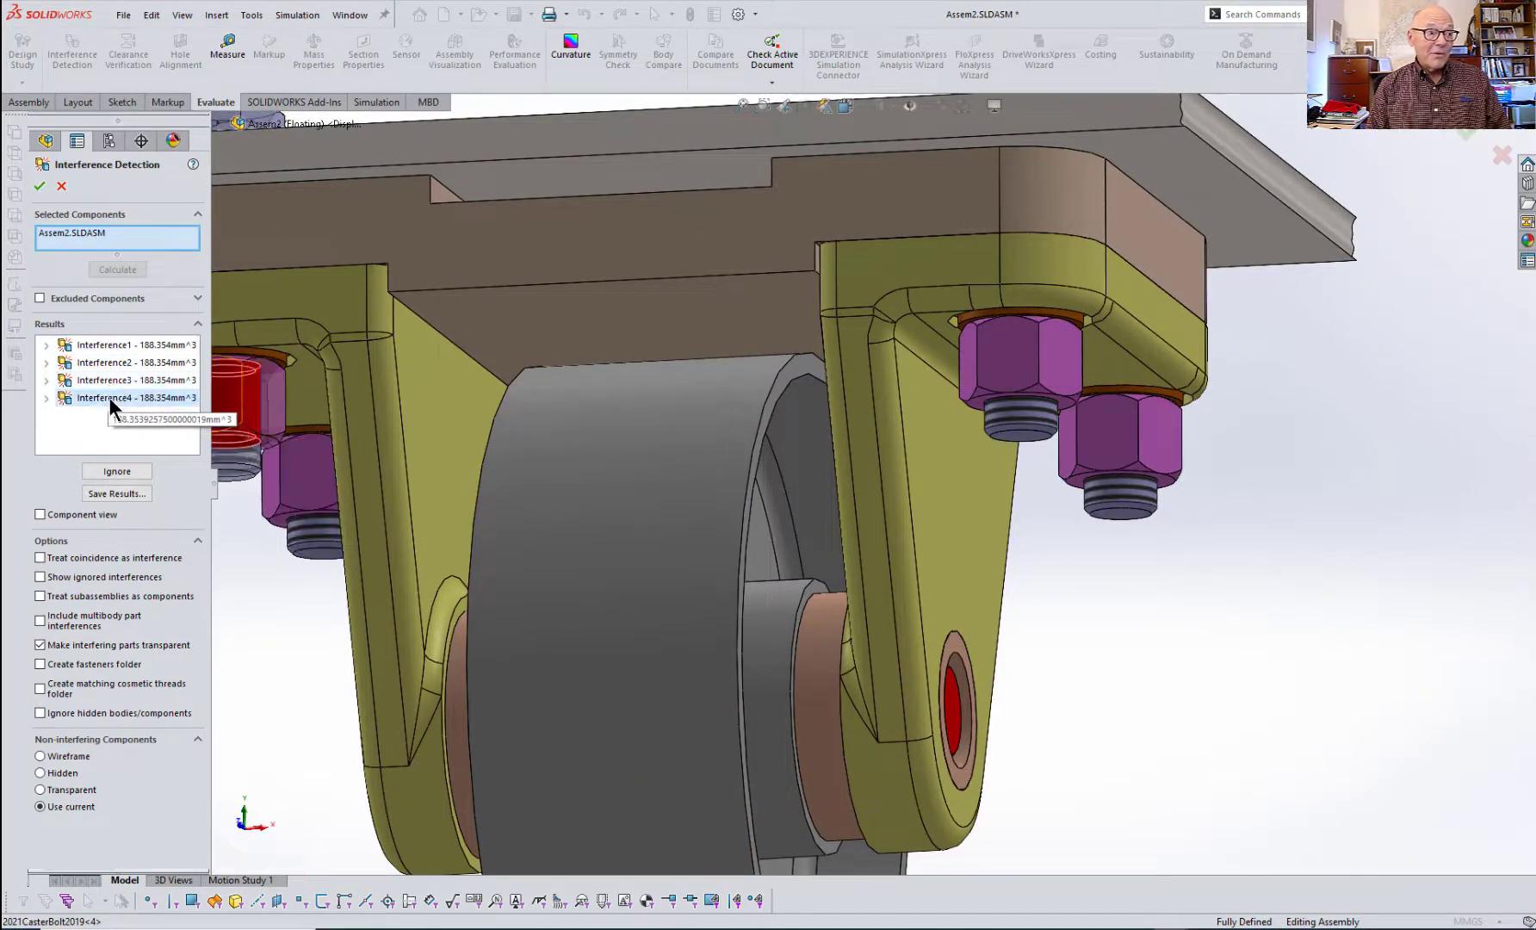
- Ignore every detected bolt-and-nut interference and accept the interference check
{"action": "left_click", "coordinate": [124, 473]}
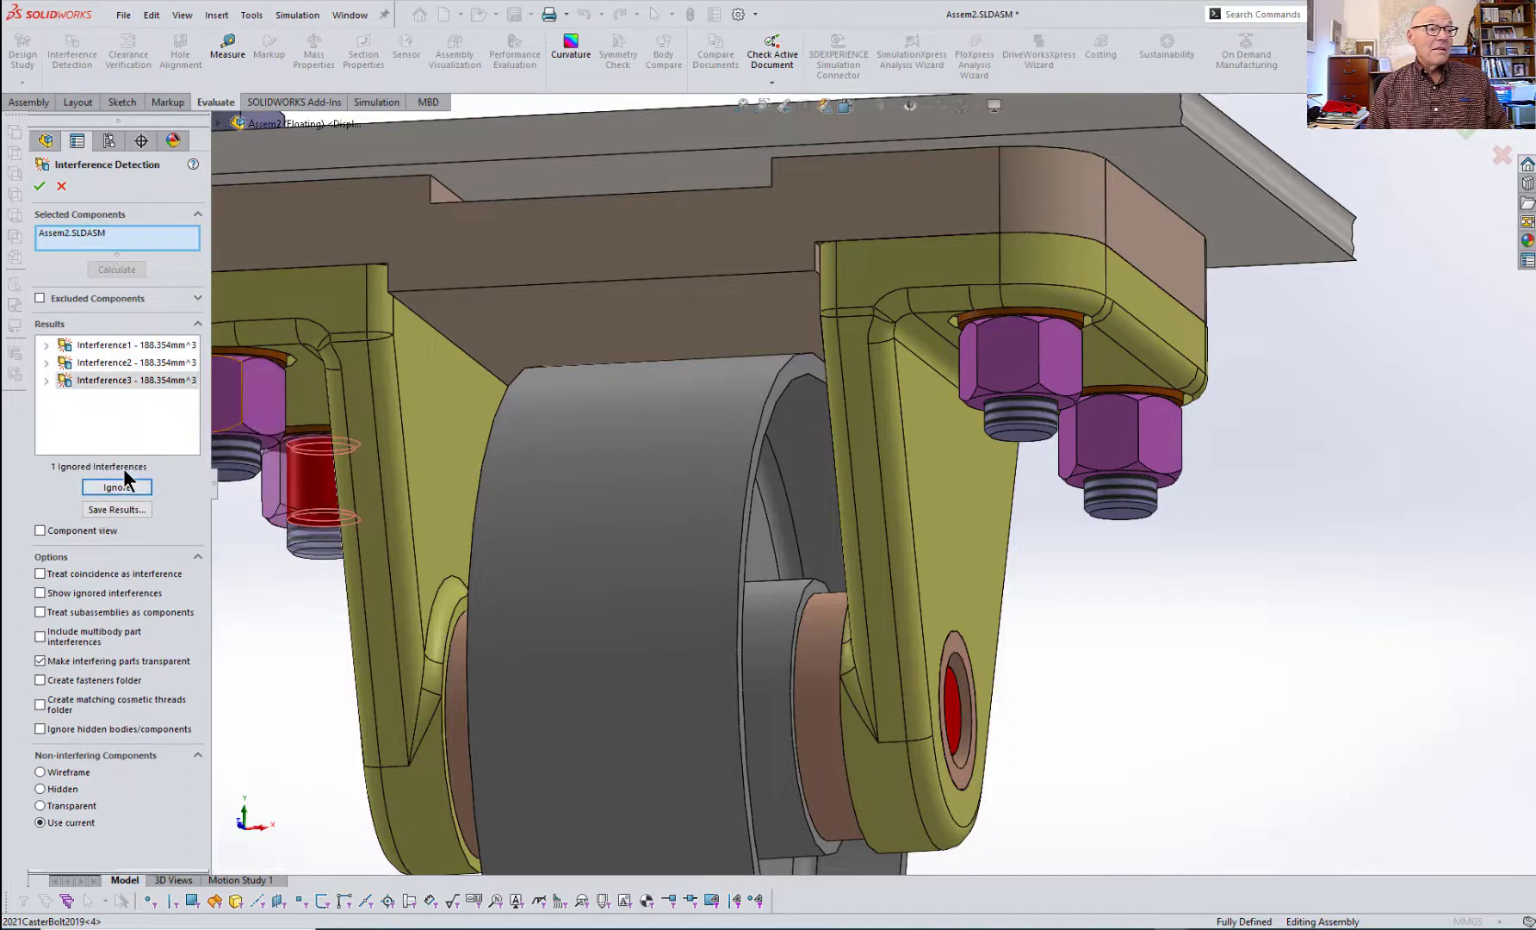
{"action": "left_click", "coordinate": [118, 488]}
{"action": "left_click", "coordinate": [118, 488]}
{"action": "left_click", "coordinate": [119, 488]}
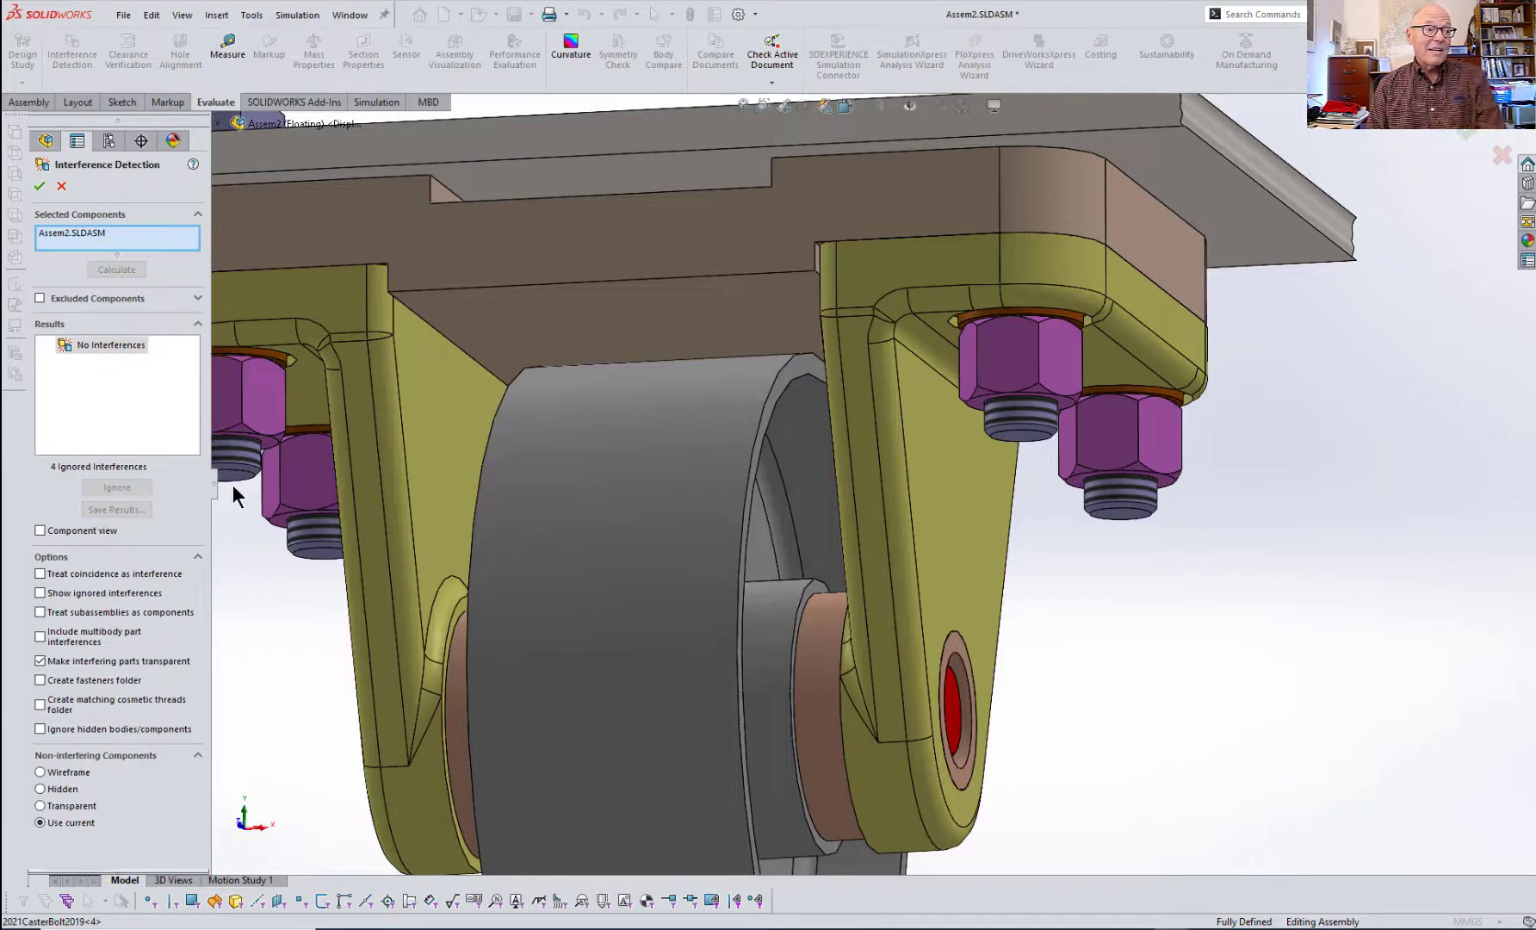
{"action": "left_click", "coordinate": [42, 188]}
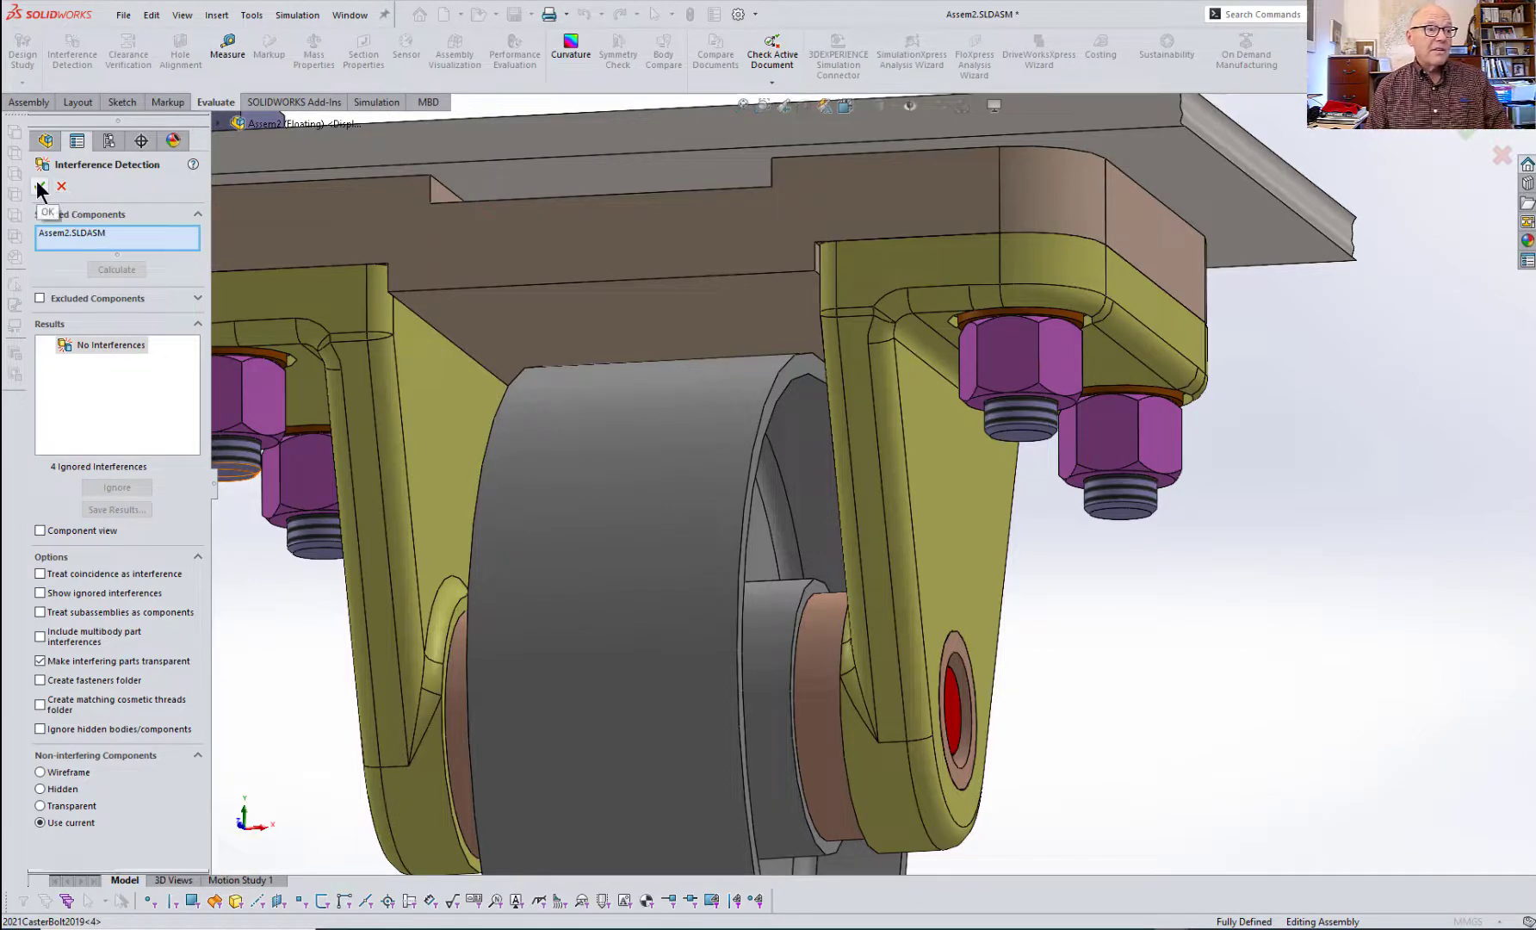
- Fit the caster in an angled view and slide the wheel between the bushings to recheck its float
{"action": "key", "text": "f"}
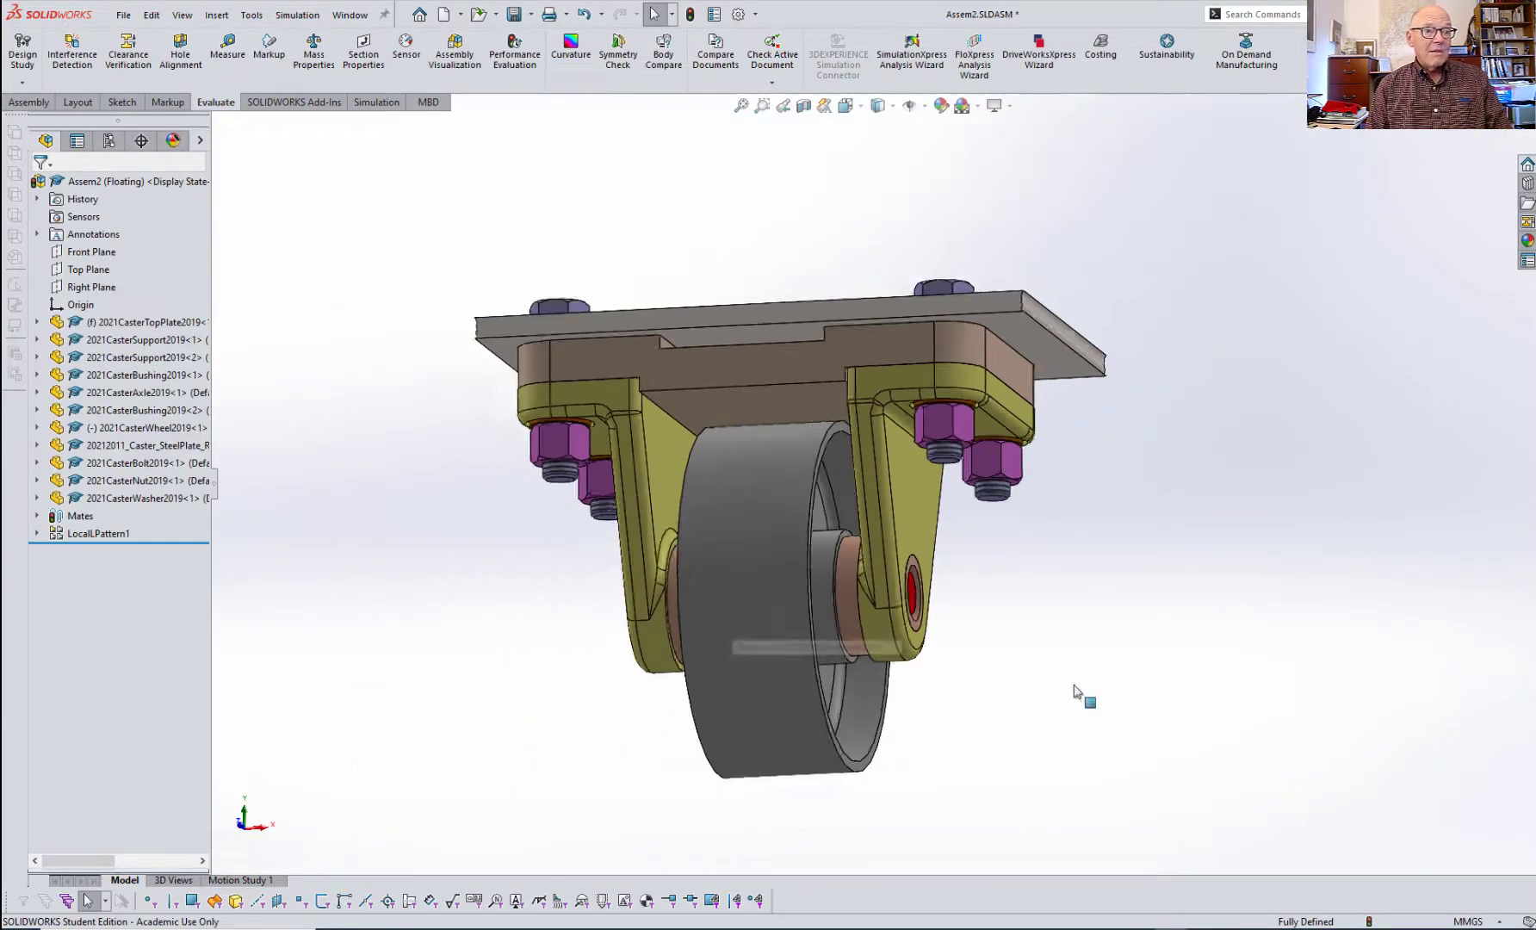
{"action": "middle_click_drag", "start_coordinate": [1069, 747], "coordinate": [1096, 780]}
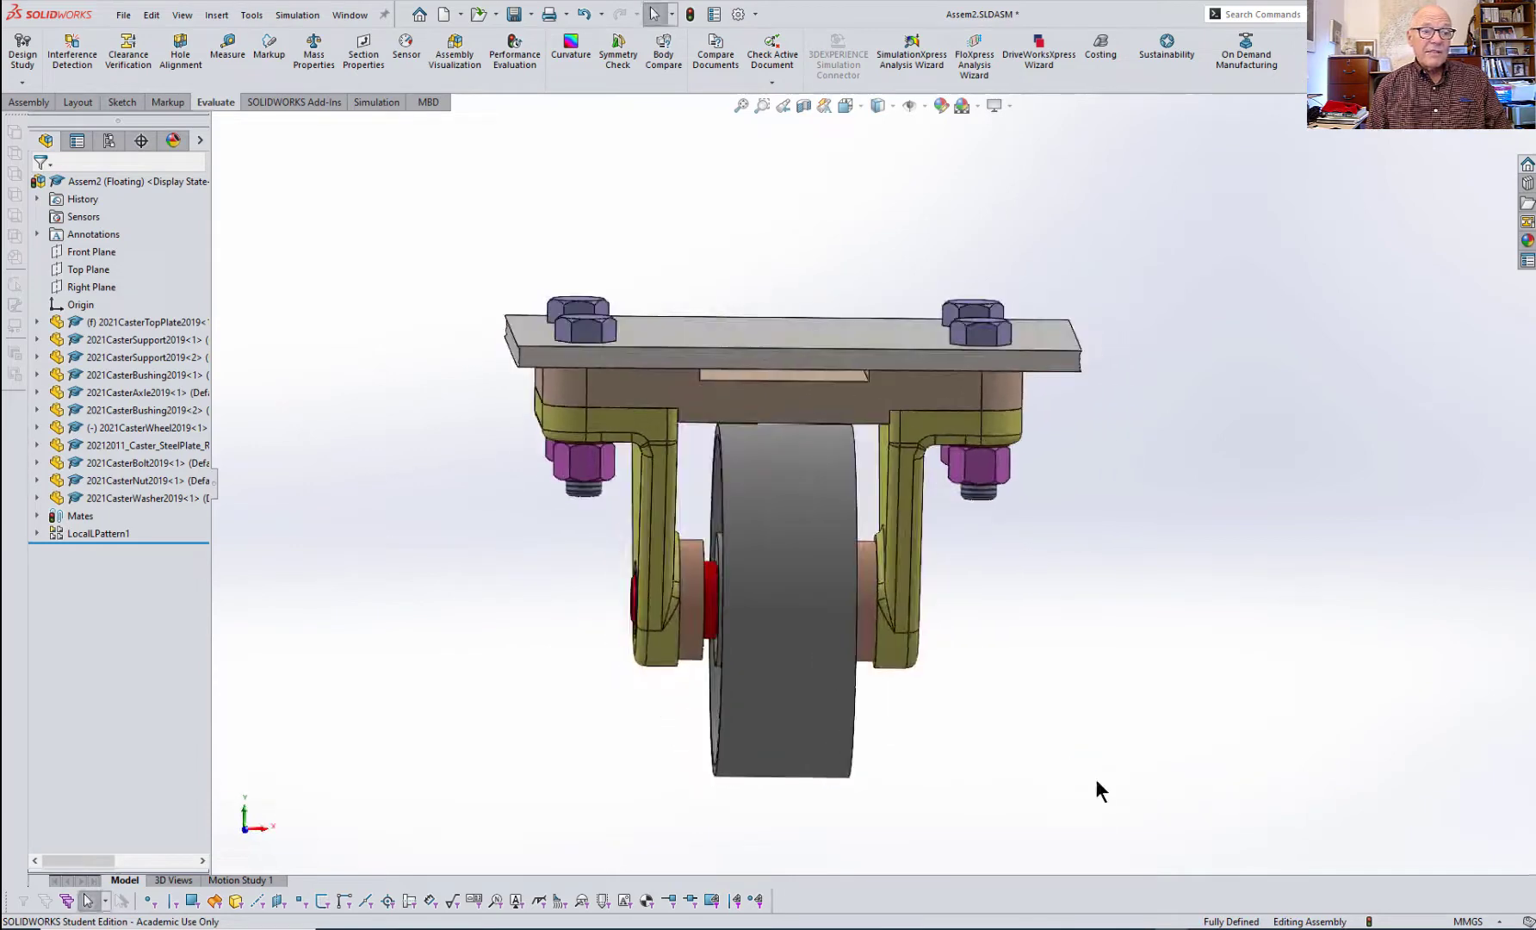
{"action": "scroll", "coordinate": [777, 612], "scroll_direction": "down", "scroll_amount": 3}
{"action": "left_click", "coordinate": [817, 606]}
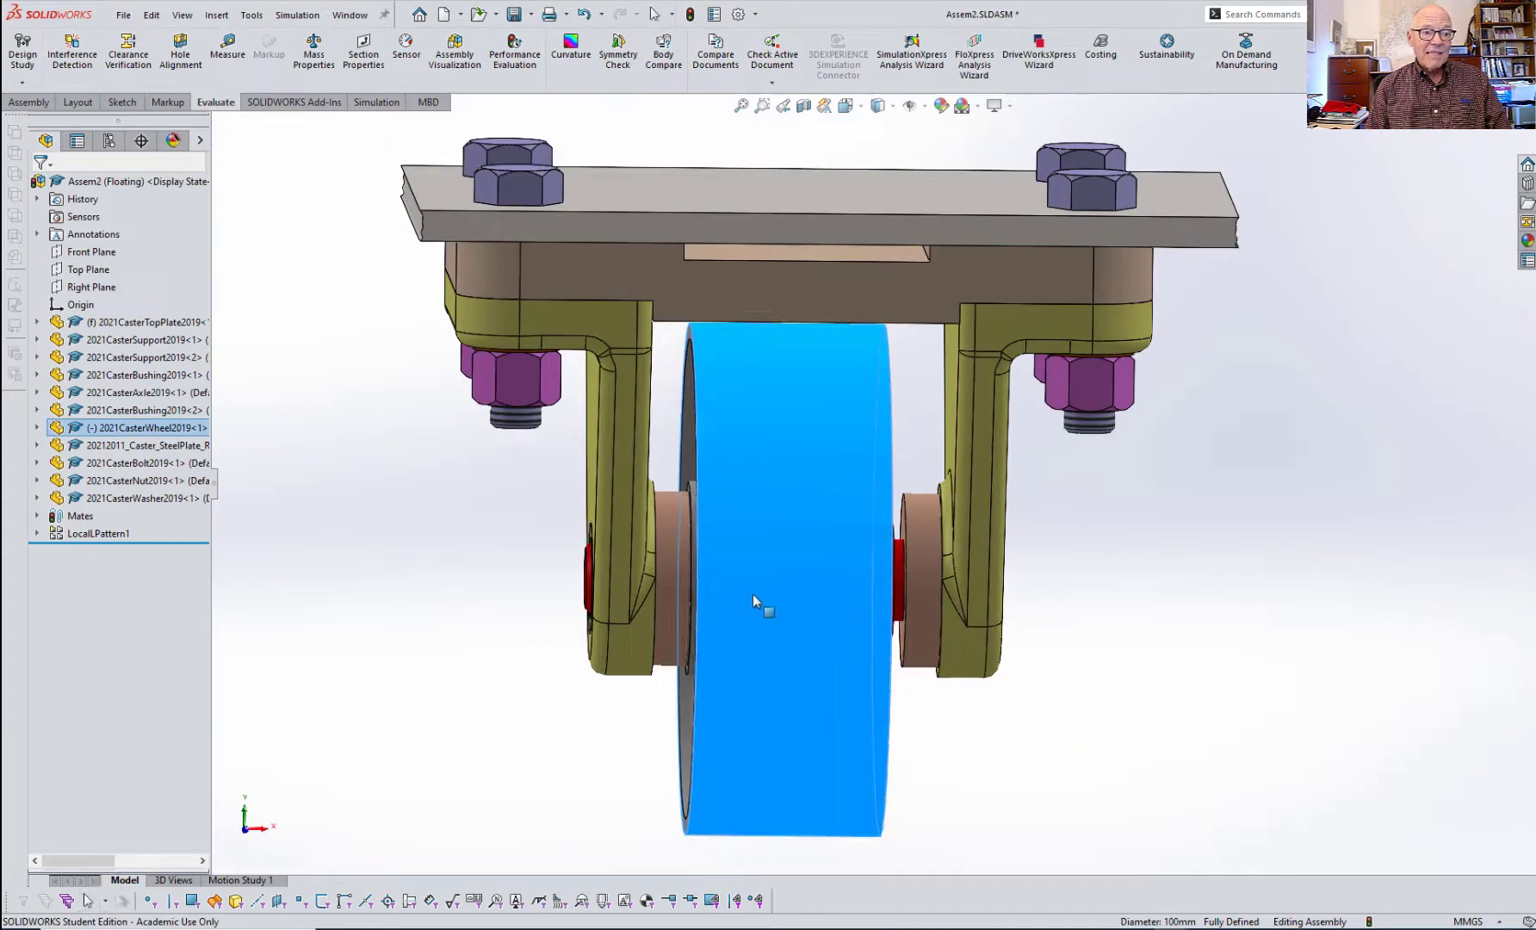
{"action": "left_click", "coordinate": [1097, 638]}
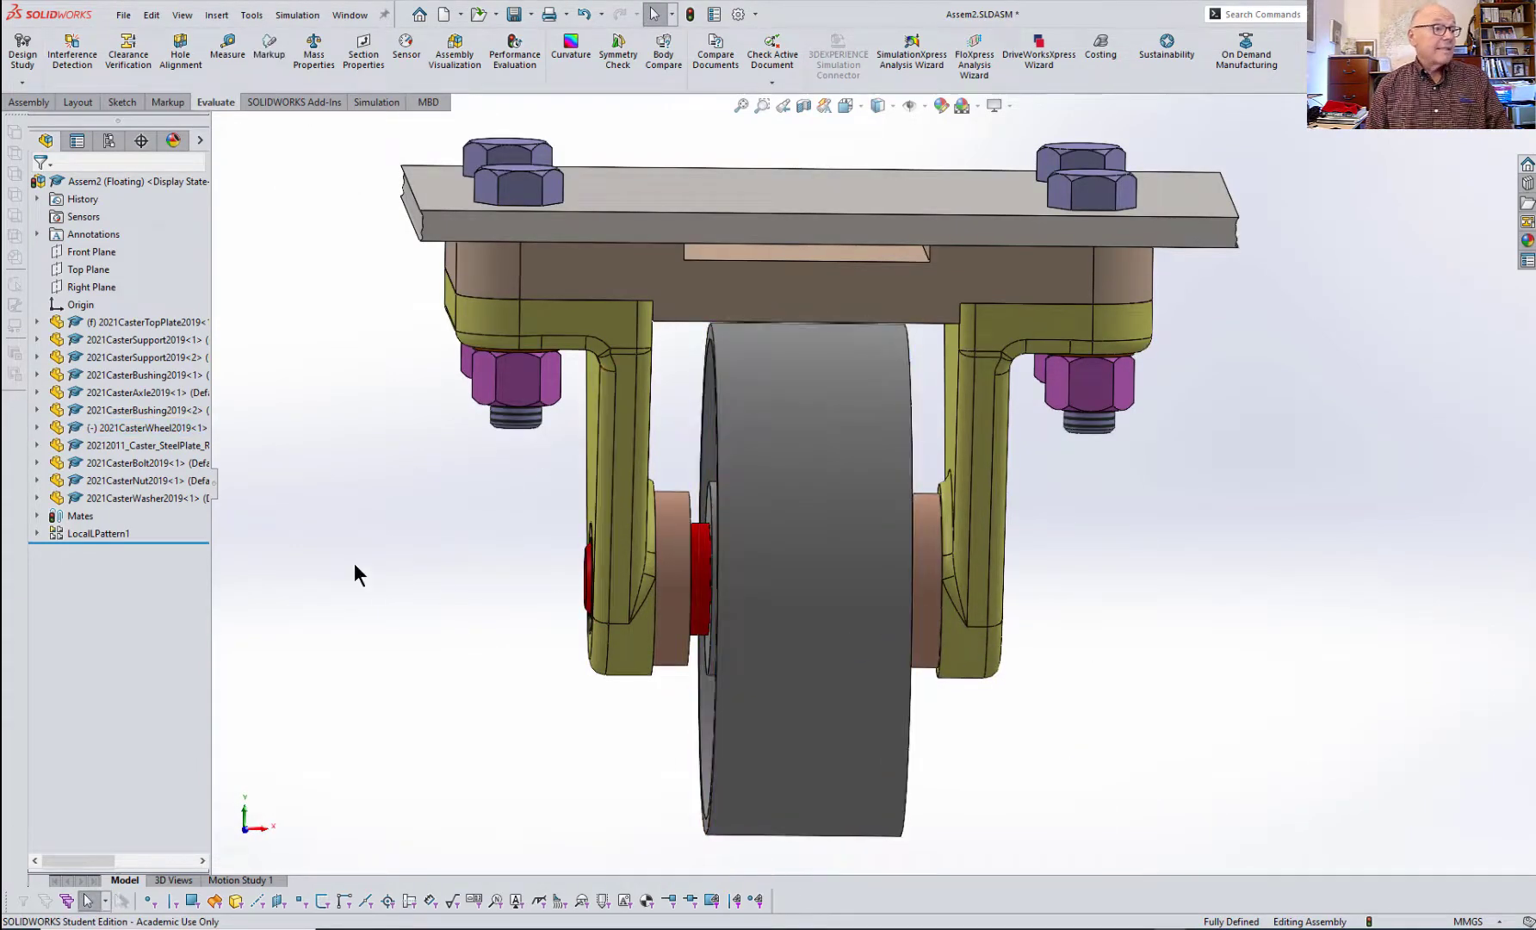
- Expand the component pattern and the mates in the assembly tree, and inspect the LimitDistance2 mate's available options
{"action": "left_click", "coordinate": [37, 533]}
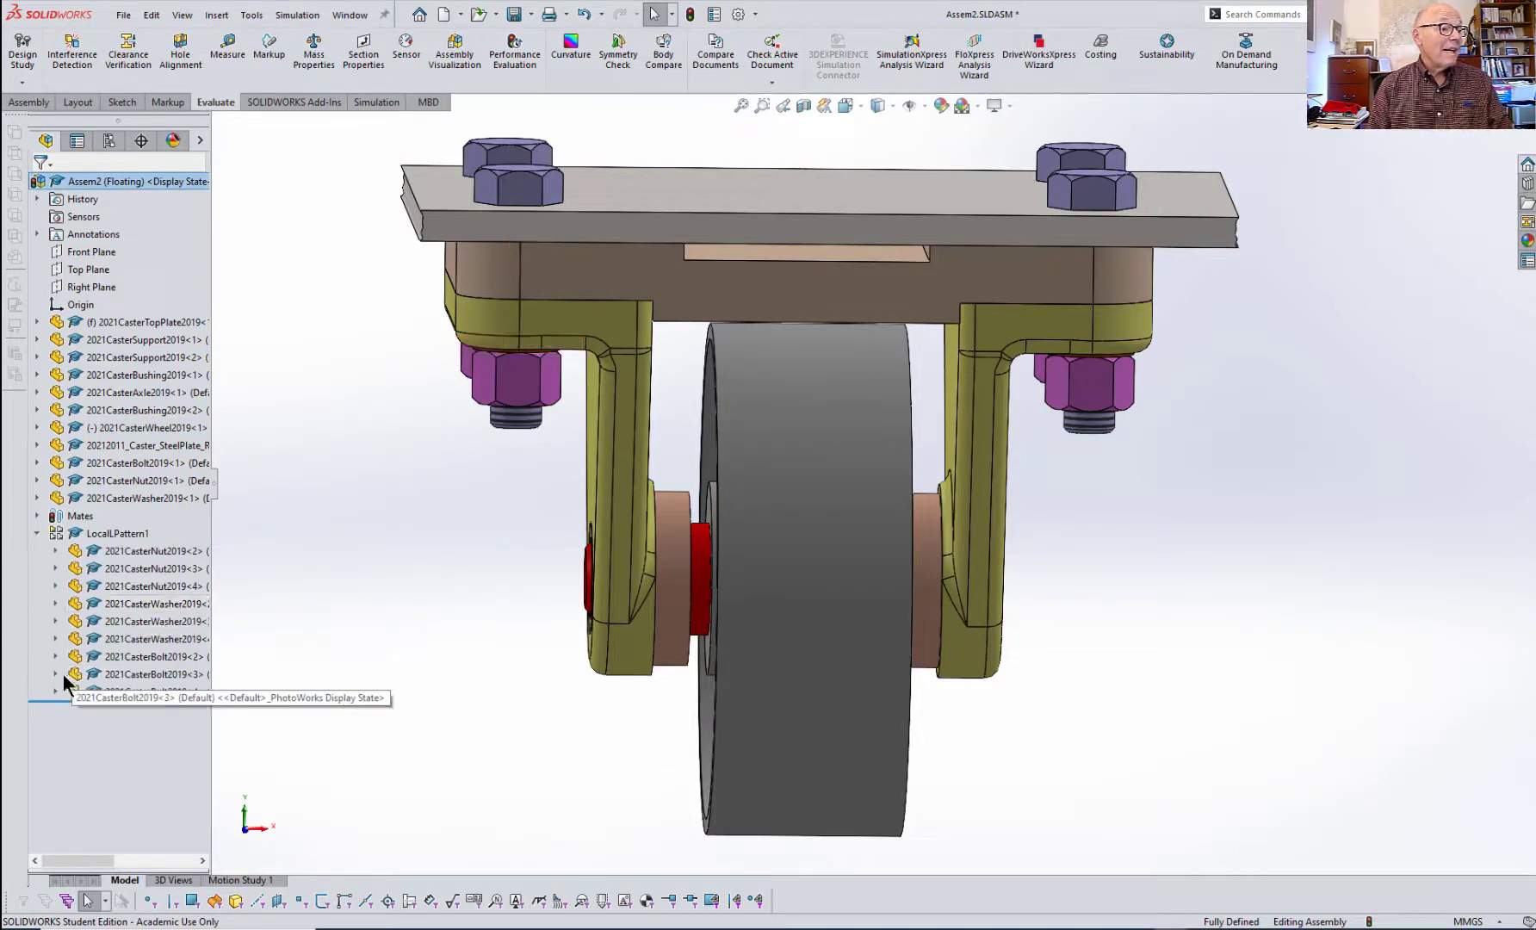
{"action": "left_click", "coordinate": [41, 516]}
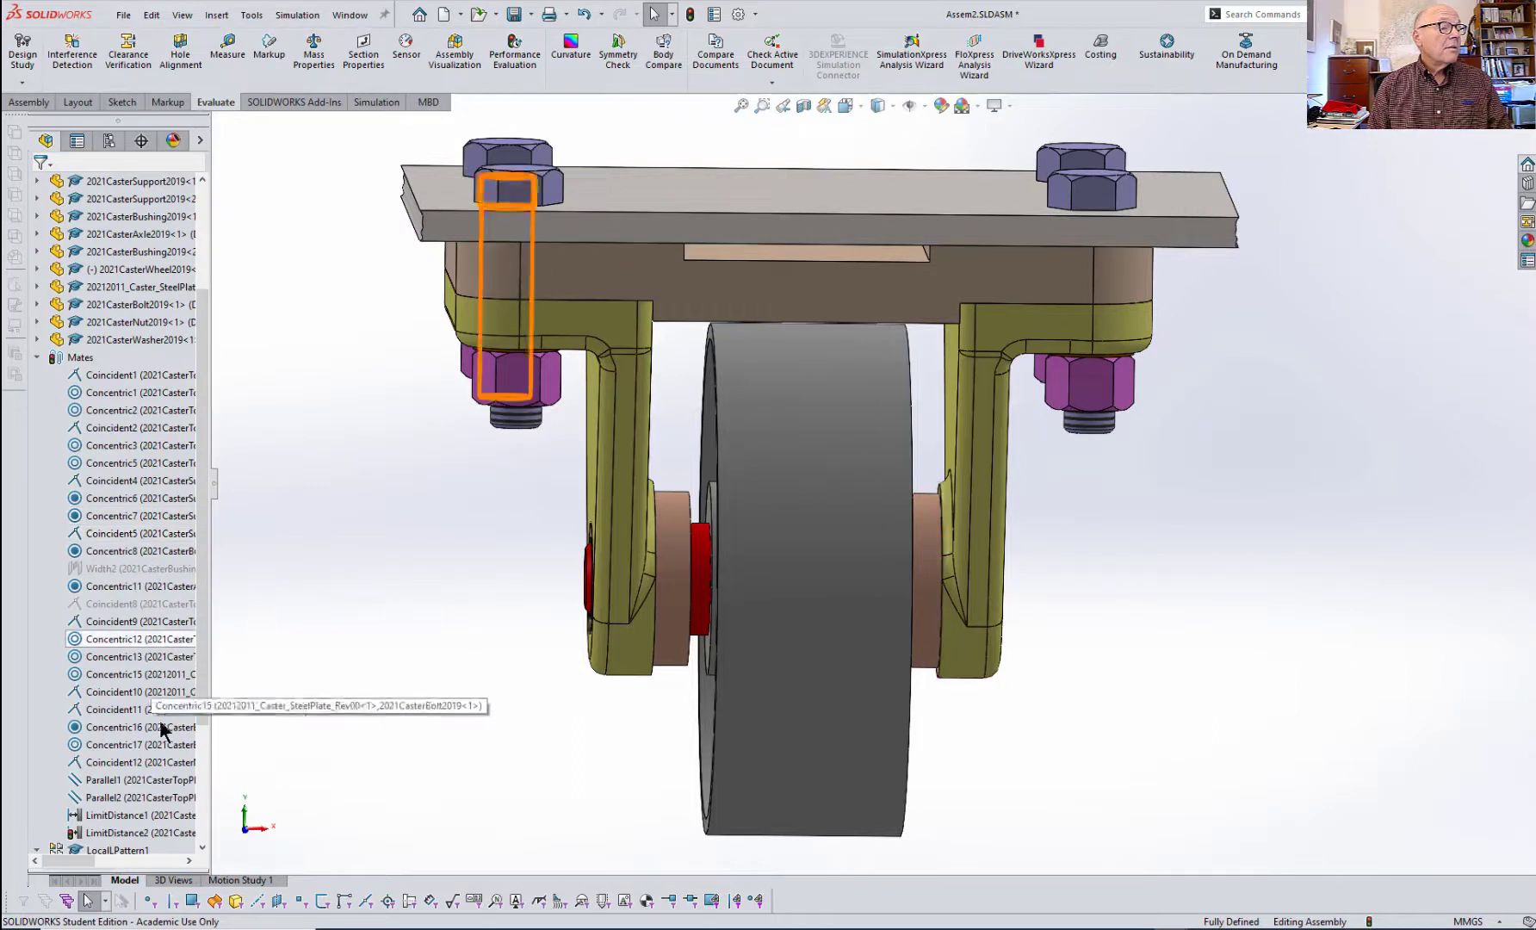
{"action": "right_click", "coordinate": [103, 833]}
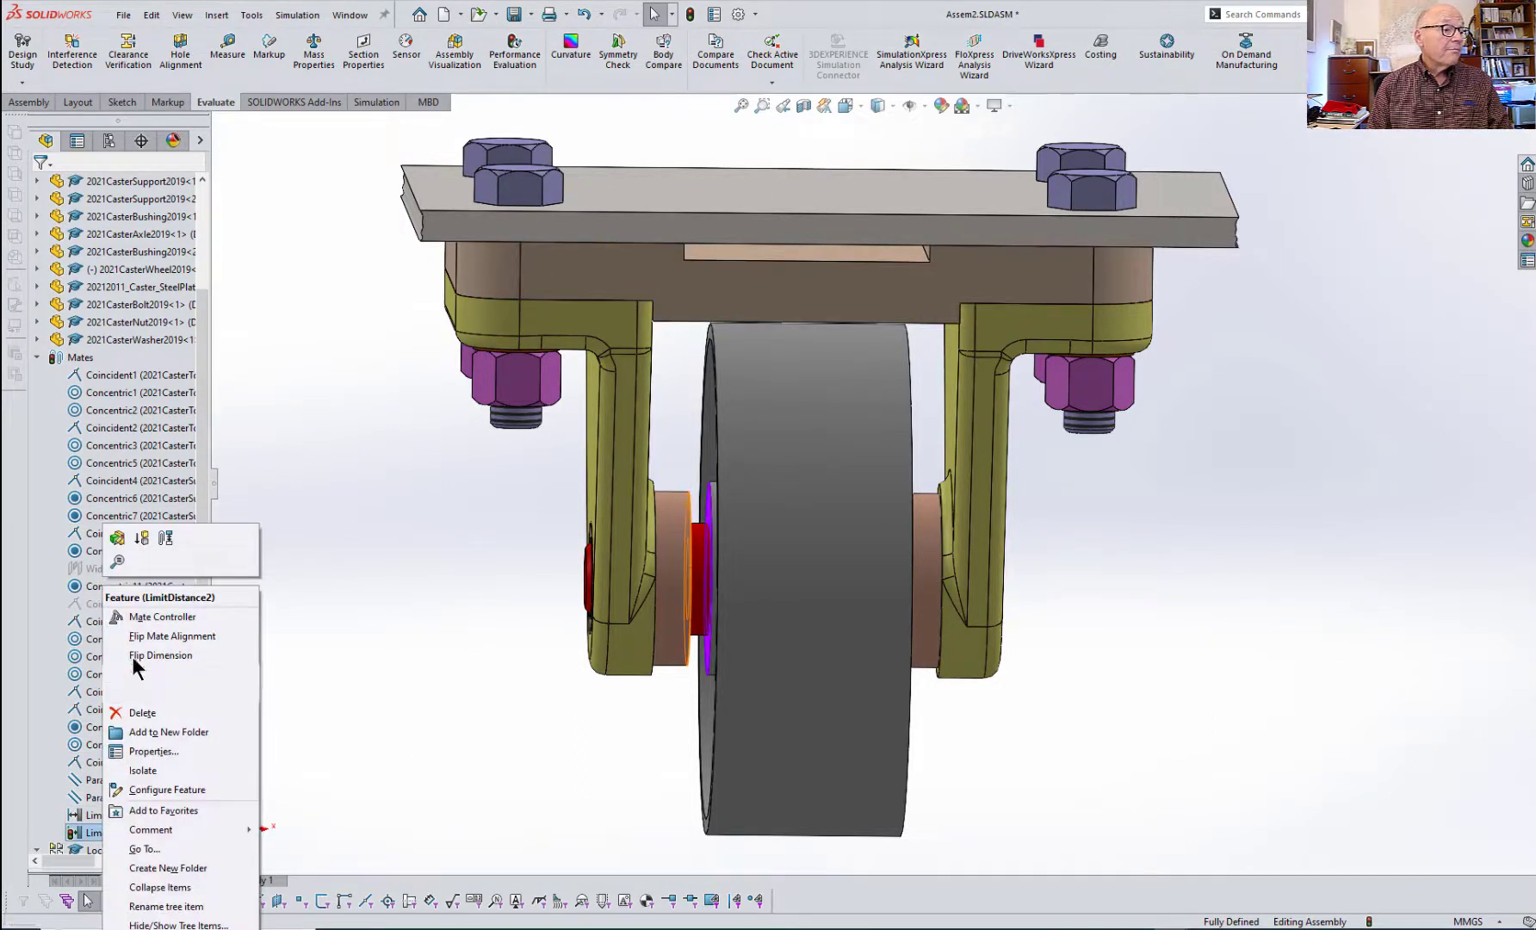
{"action": "key", "text": "Escape"}
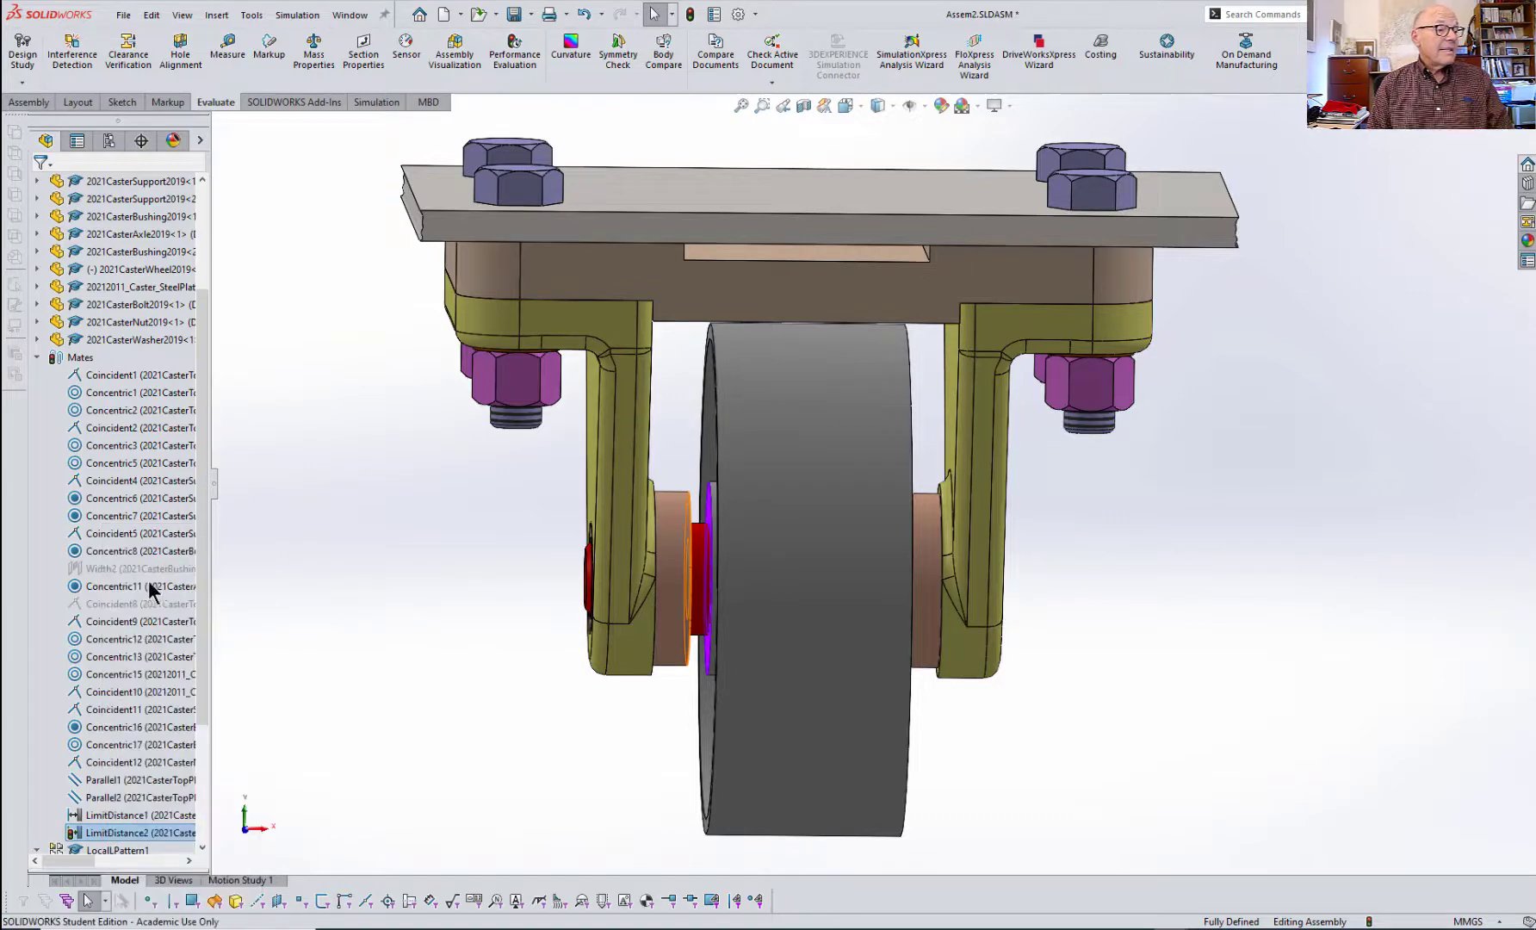
- Set the LimitDistance2 mate's maximum distance between the wheel and bushing faces to 5 mm
{"action": "left_click_drag", "start_coordinate": [135, 552], "coordinate": [3, 552]}
{"action": "type", "text": "5"}
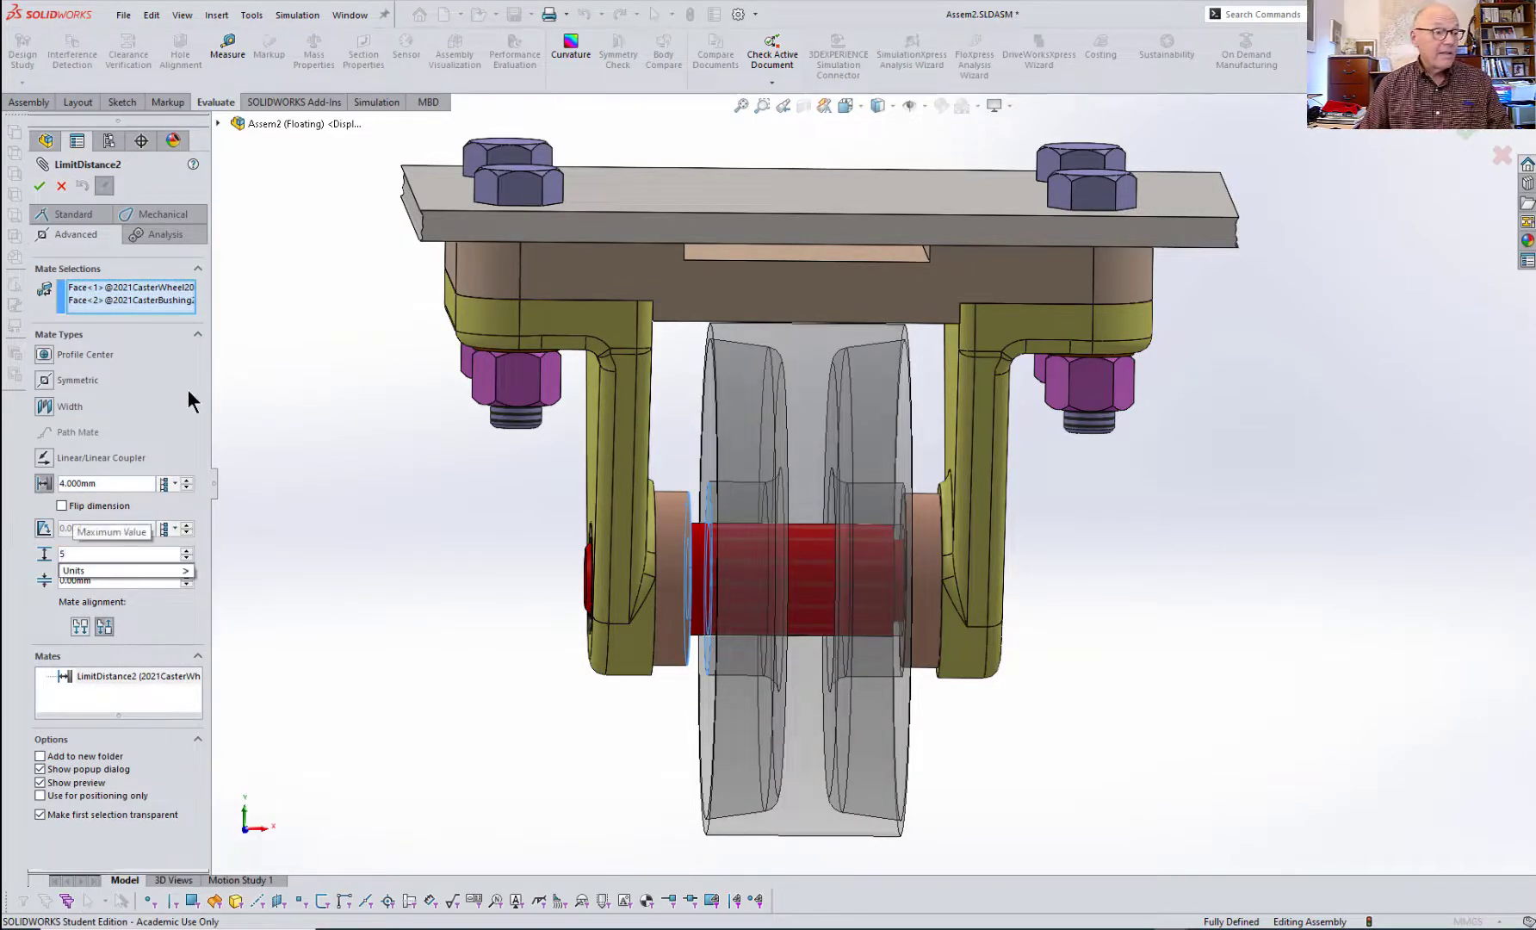
{"action": "left_click", "coordinate": [40, 186]}
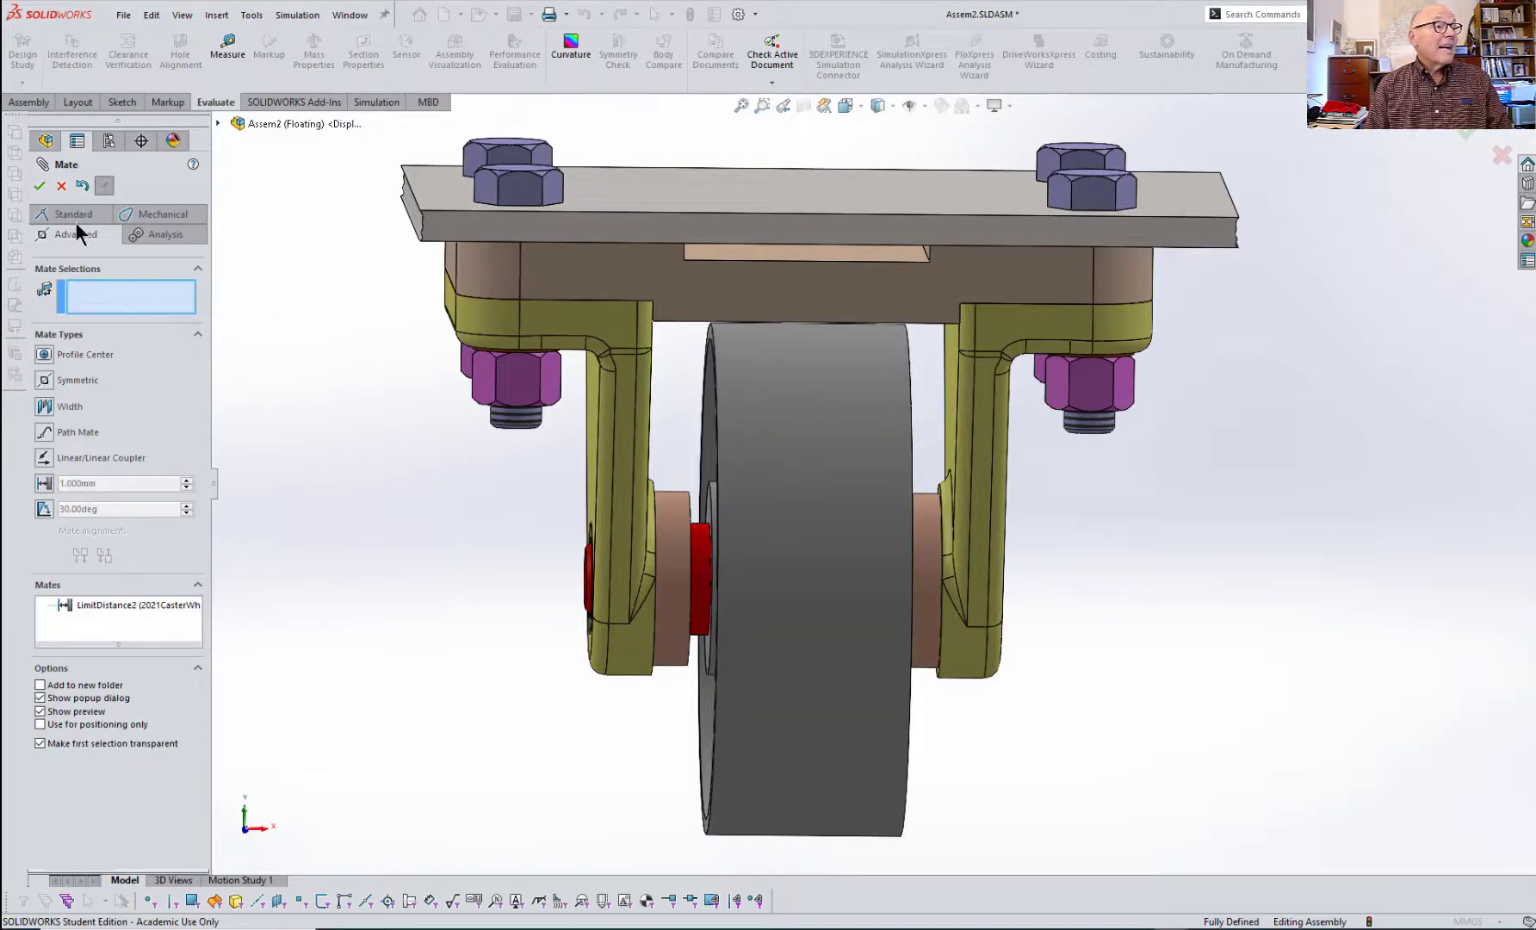
{"action": "left_click", "coordinate": [40, 186]}
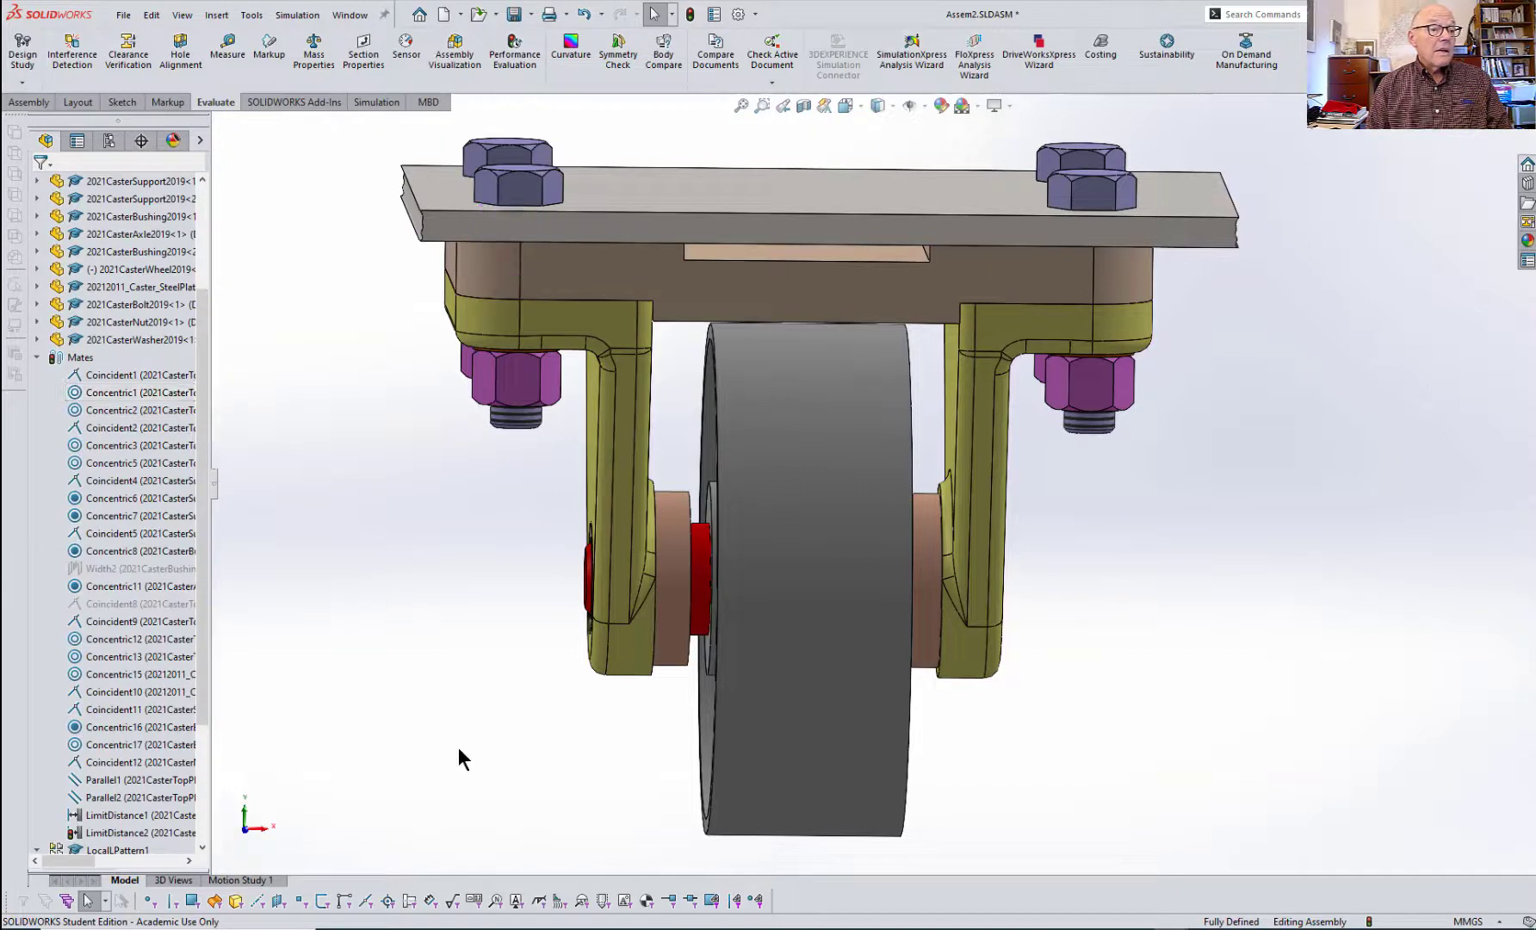
- Slide the wheel along the axle, recheck the whole assembly for interferences, and examine the clash between the wheel and bushing
{"action": "left_click", "coordinate": [700, 728]}
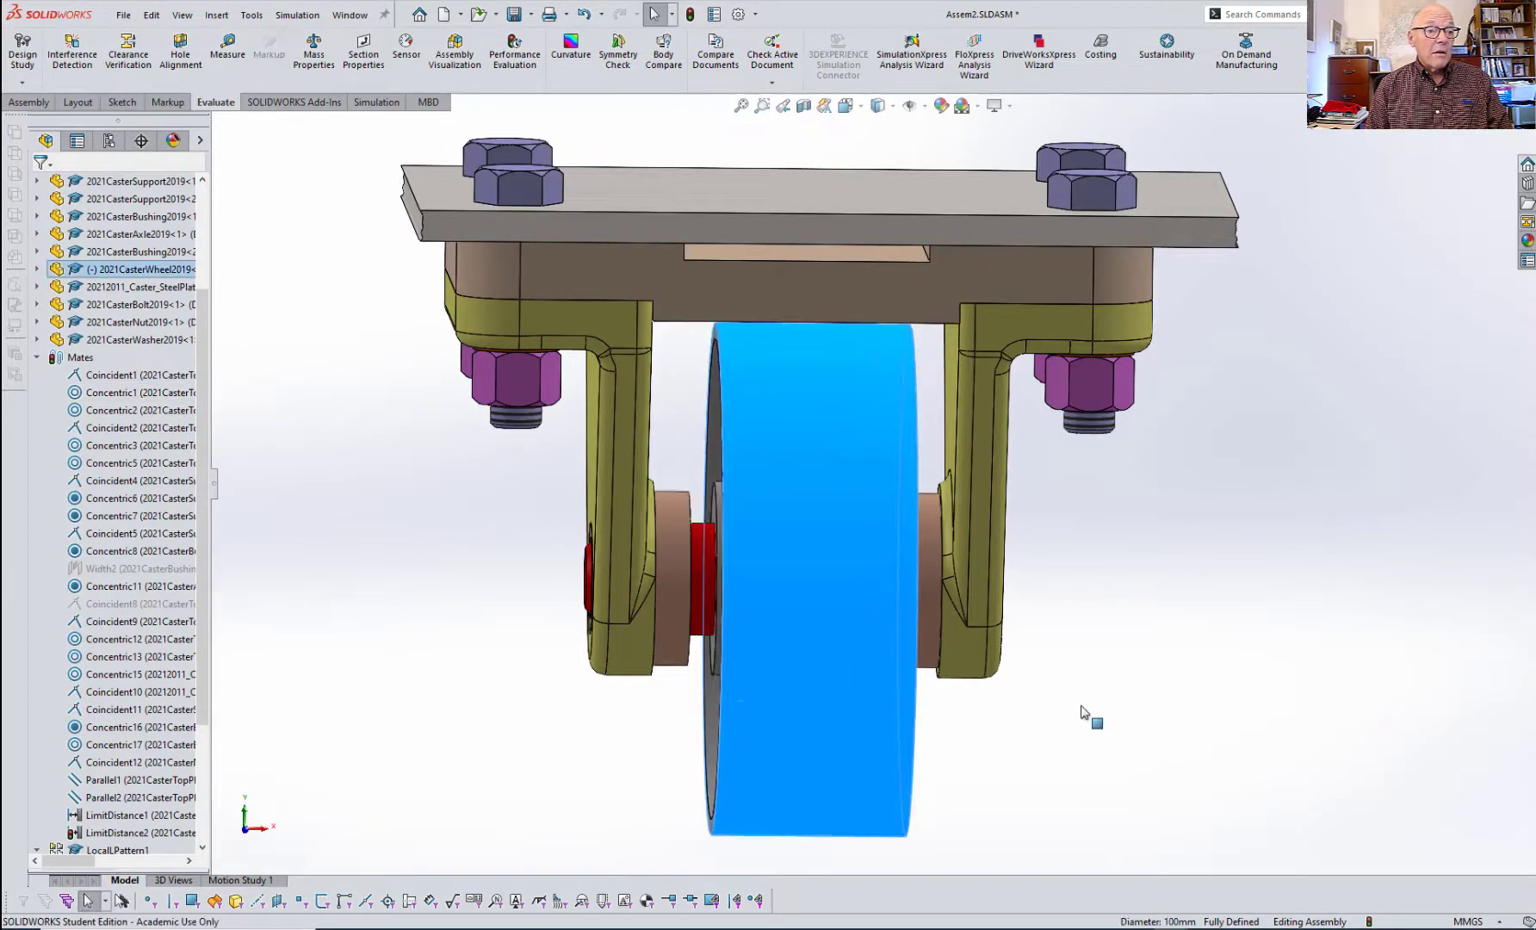
{"action": "left_click", "coordinate": [1195, 715]}
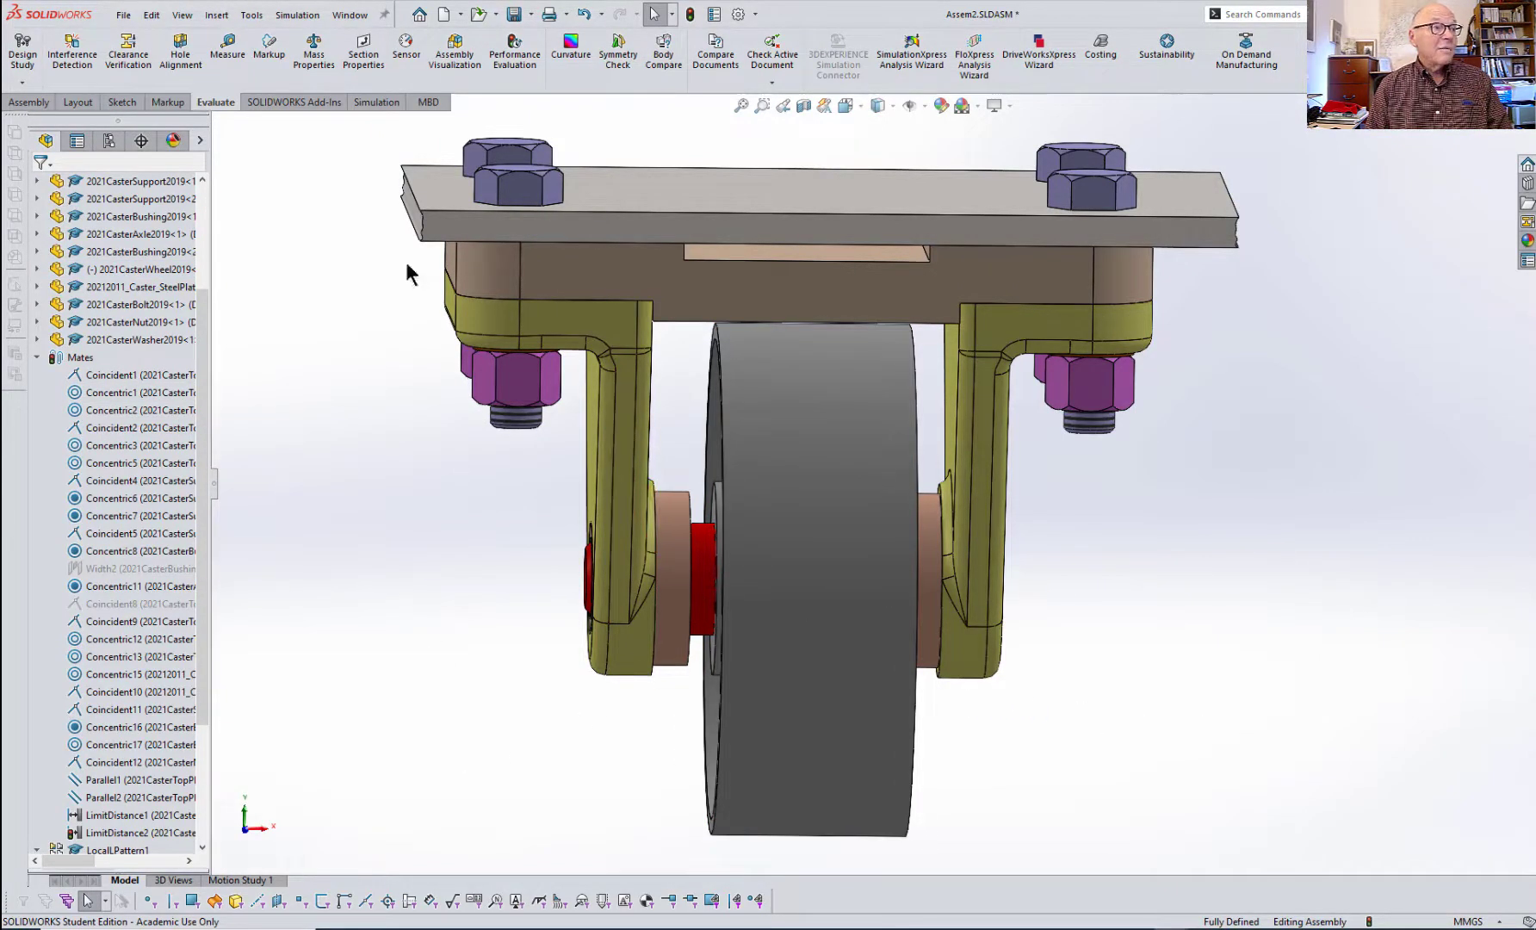
{"action": "left_click", "coordinate": [72, 52]}
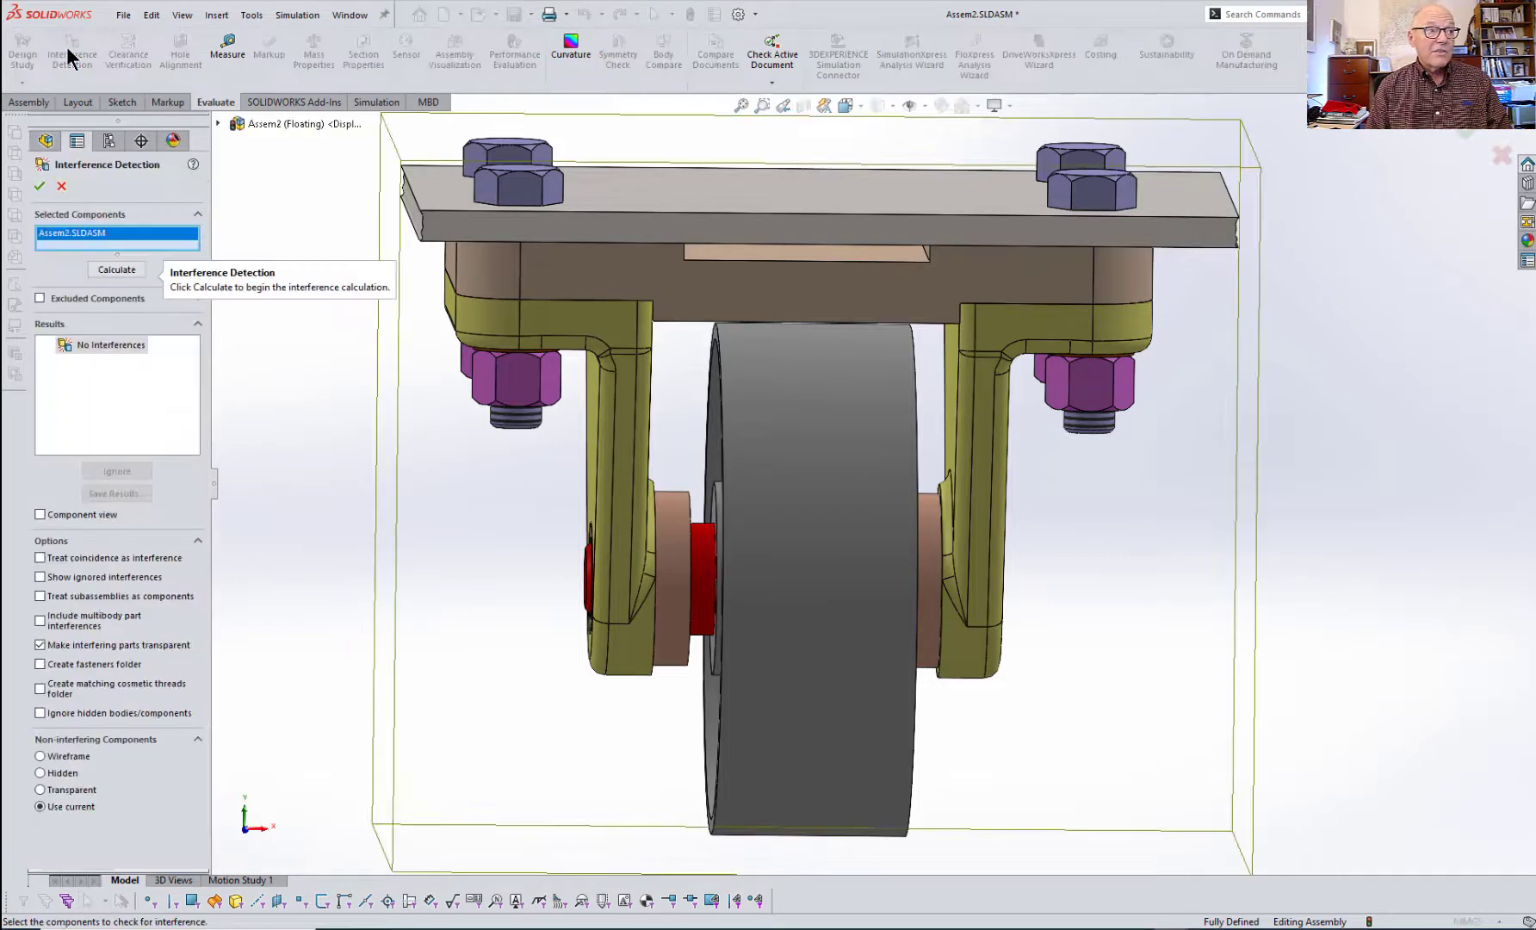
{"action": "left_click", "coordinate": [118, 270]}
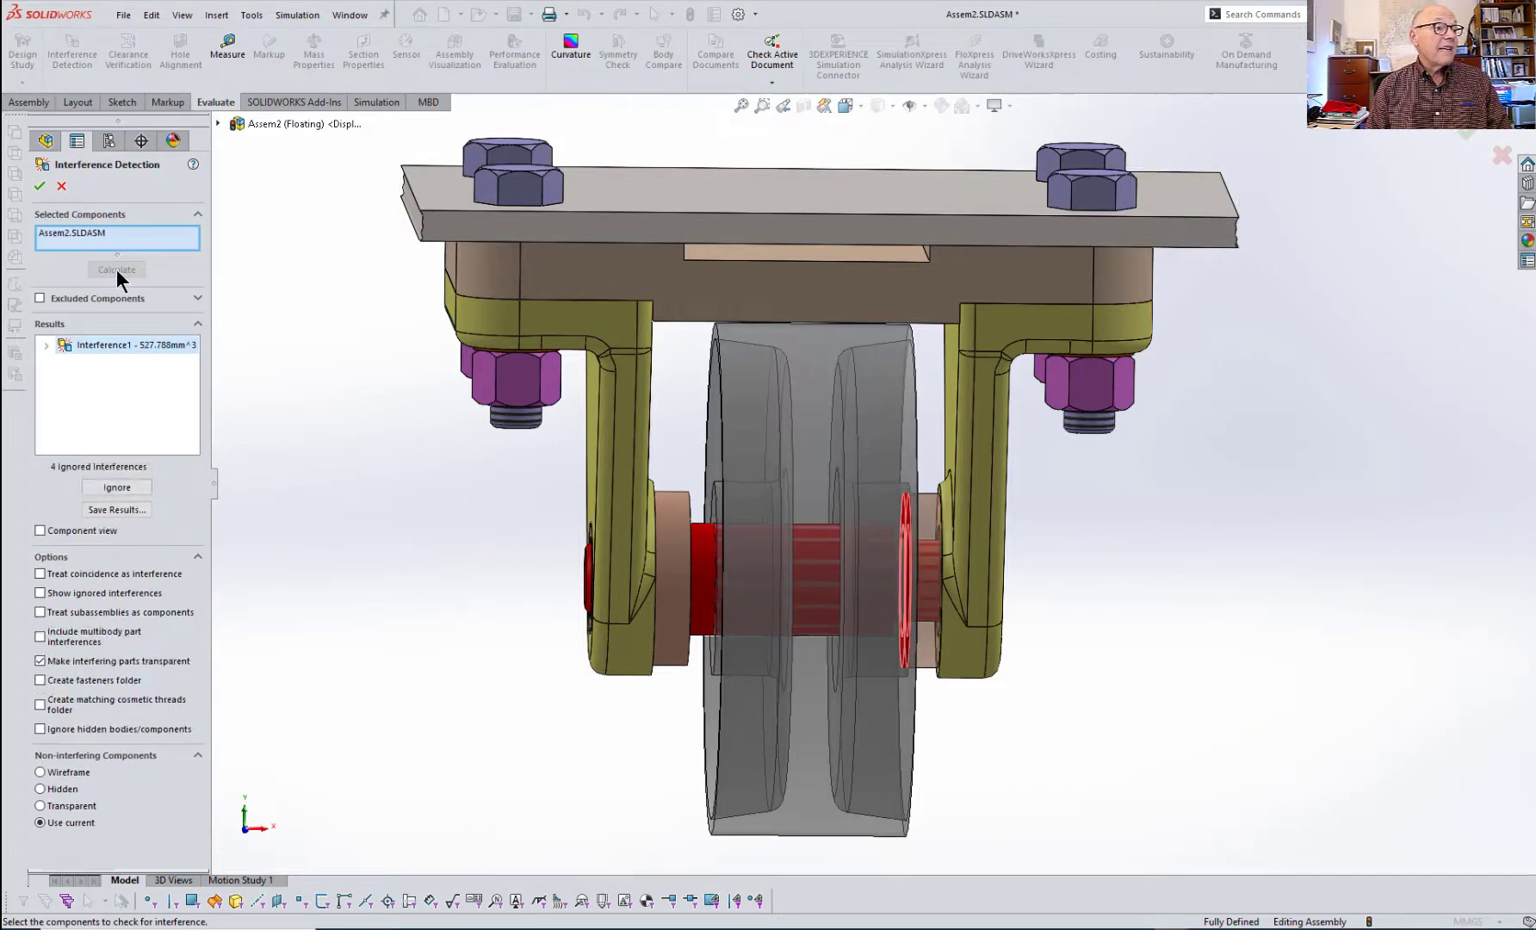
{"action": "mouse_move", "coordinate": [924, 724]}
{"action": "middle_mouse_down"}
{"action": "mouse_move", "coordinate": [860, 714]}
{"action": "mouse_move", "coordinate": [952, 718]}
{"action": "mouse_move", "coordinate": [873, 712]}
{"action": "mouse_move", "coordinate": [895, 715]}
{"action": "middle_mouse_up"}
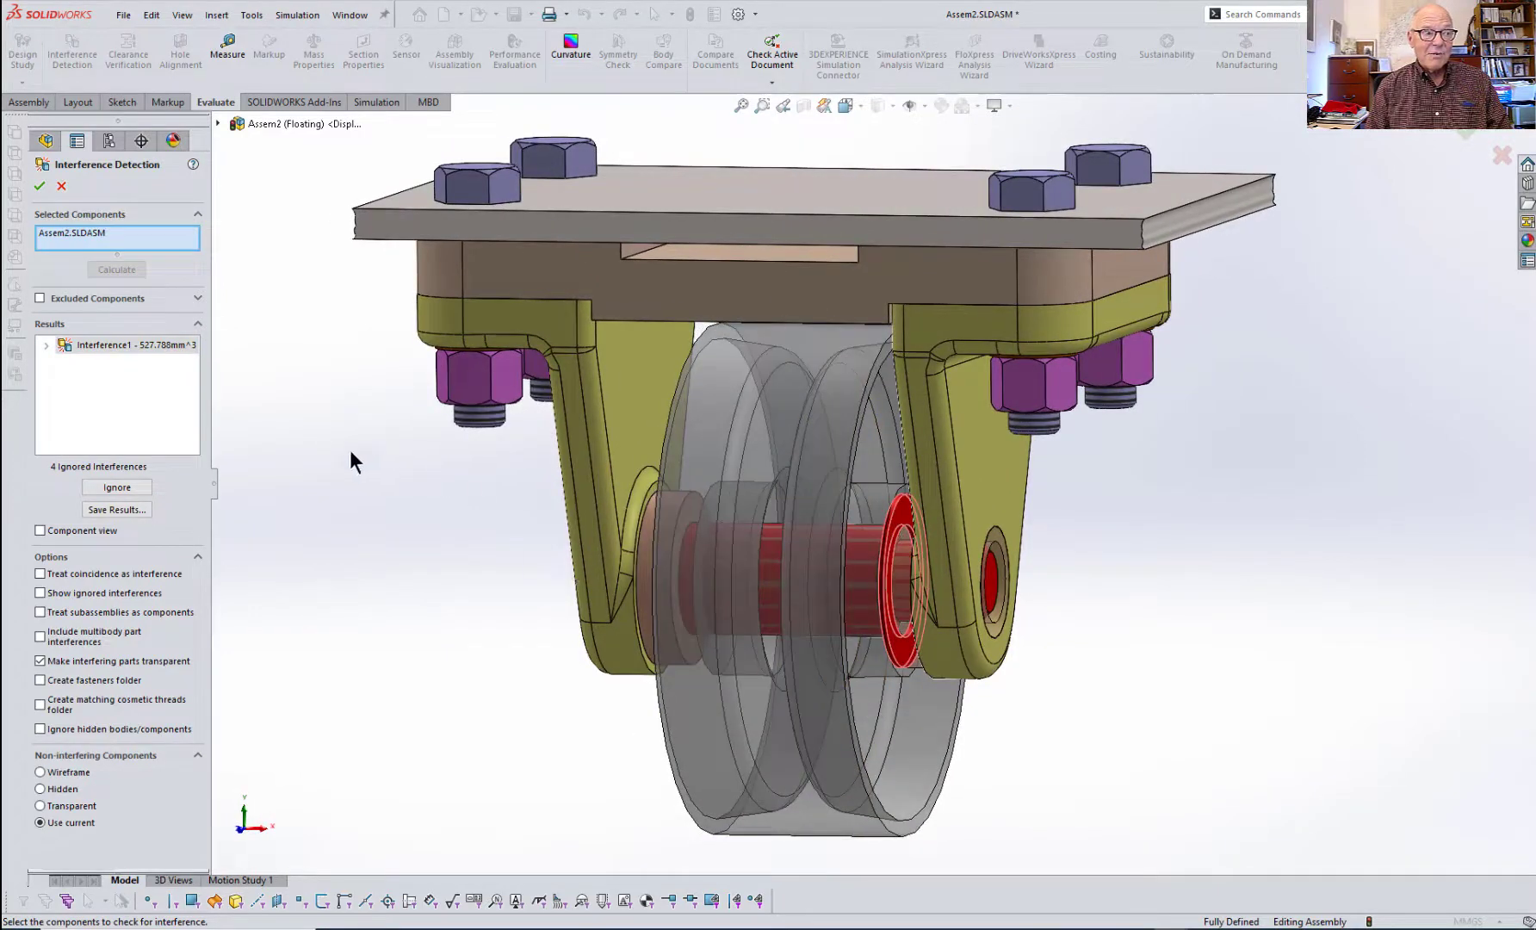
{"action": "left_click", "coordinate": [40, 185]}
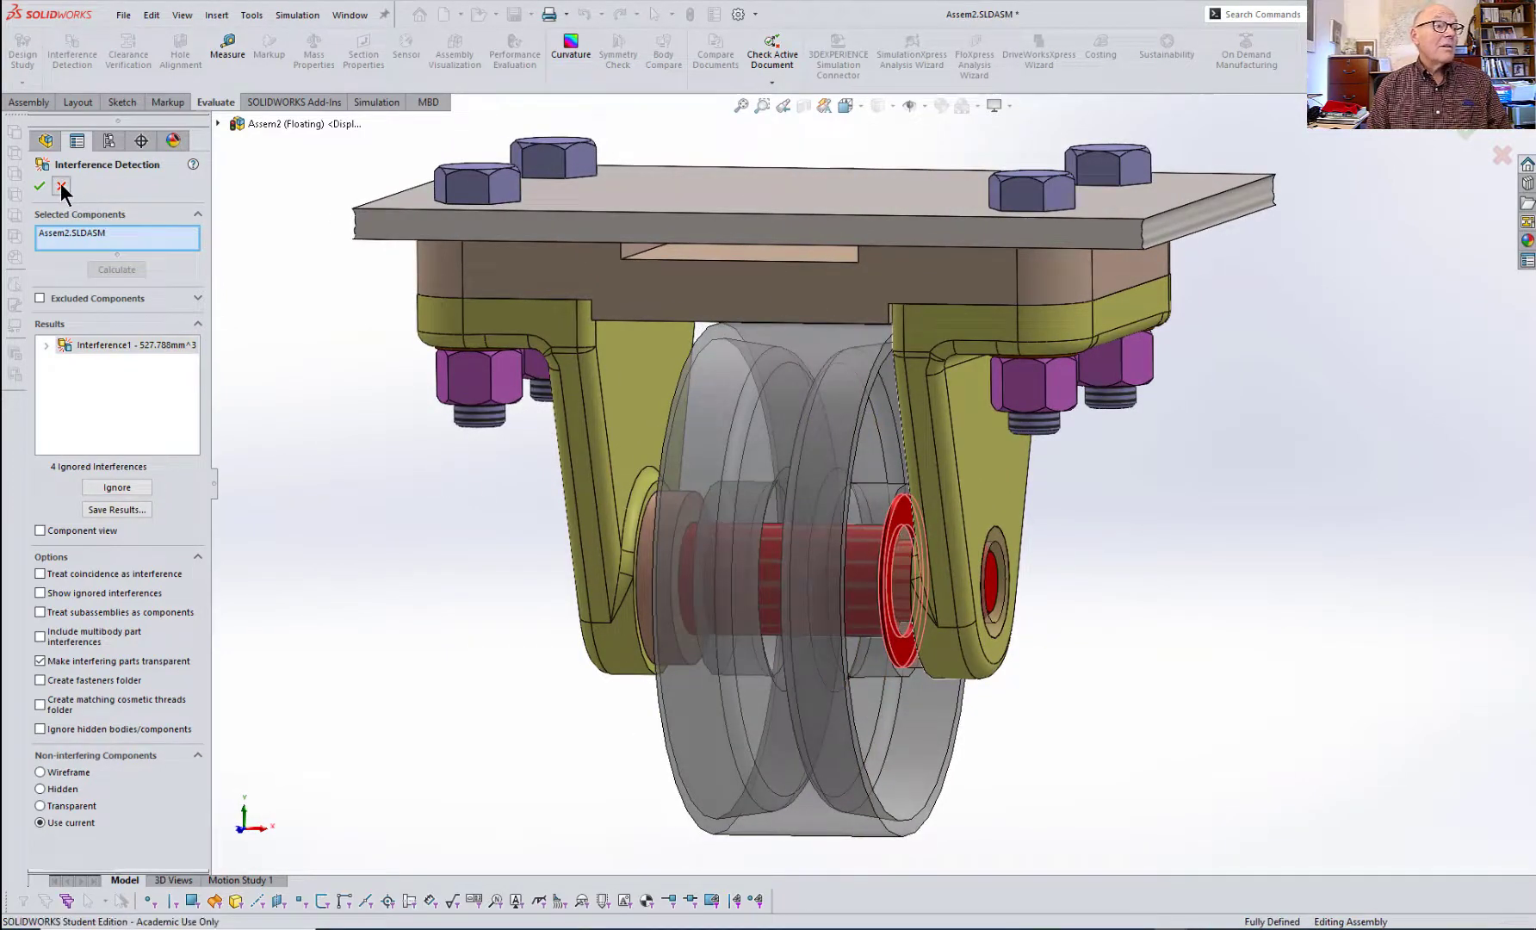
- Slide the wheel back toward the opposite bushing and set the LimitDistance2 mate's maximum distance to 4 mm
{"action": "left_click", "coordinate": [723, 578]}
{"action": "left_click_drag", "start_coordinate": [724, 575], "coordinate": [638, 577]}
{"action": "left_click", "coordinate": [360, 563]}
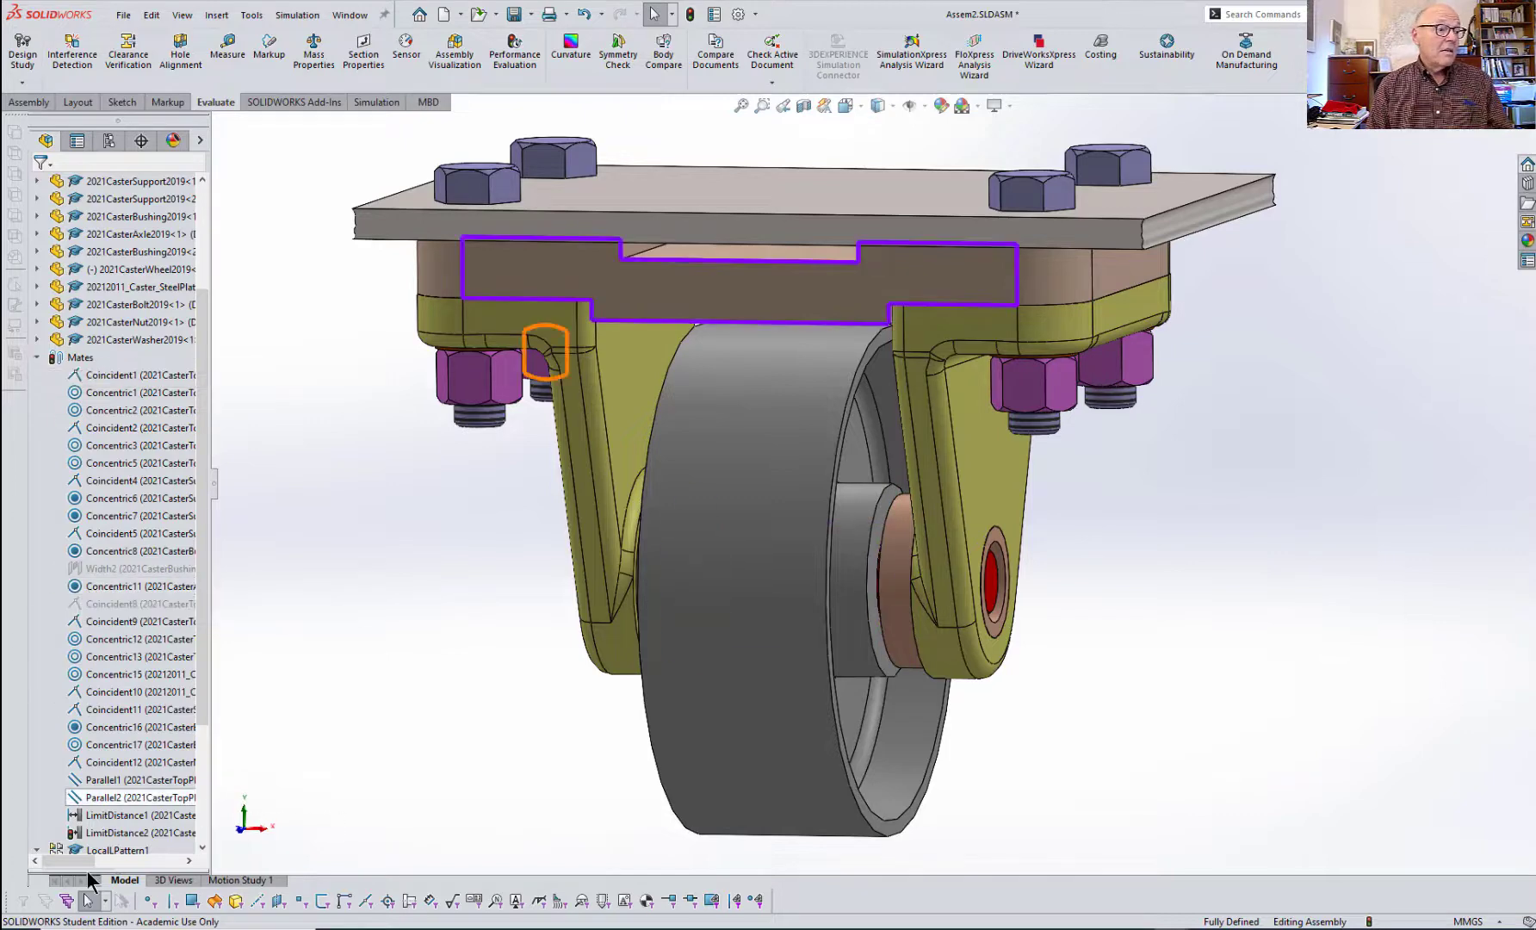
{"action": "right_click", "coordinate": [108, 841]}
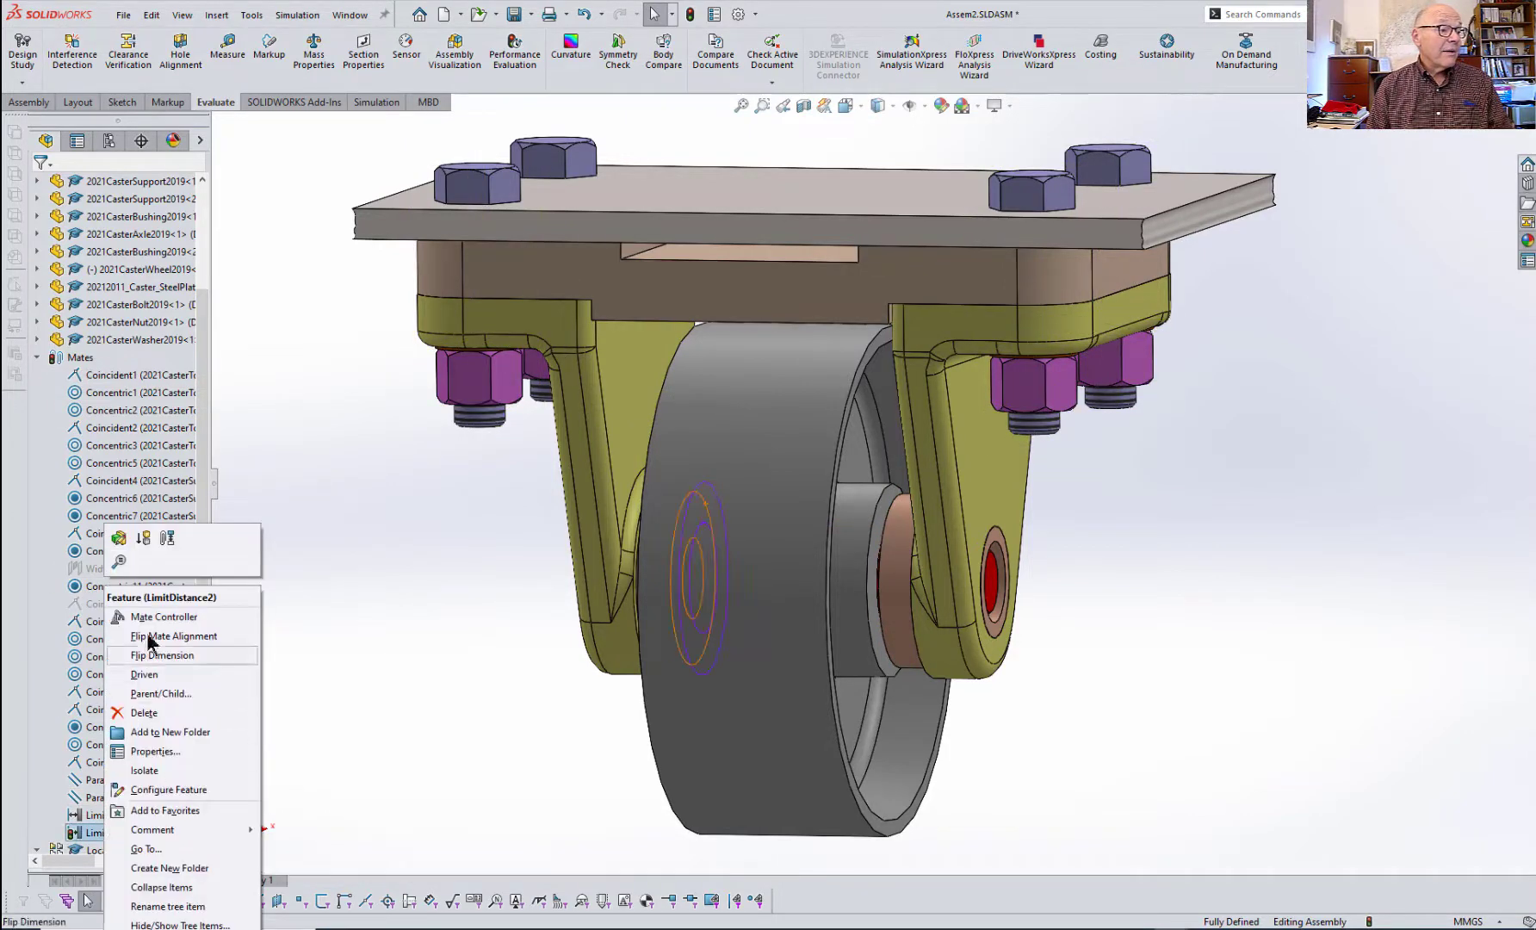
{"action": "left_click", "coordinate": [118, 552]}
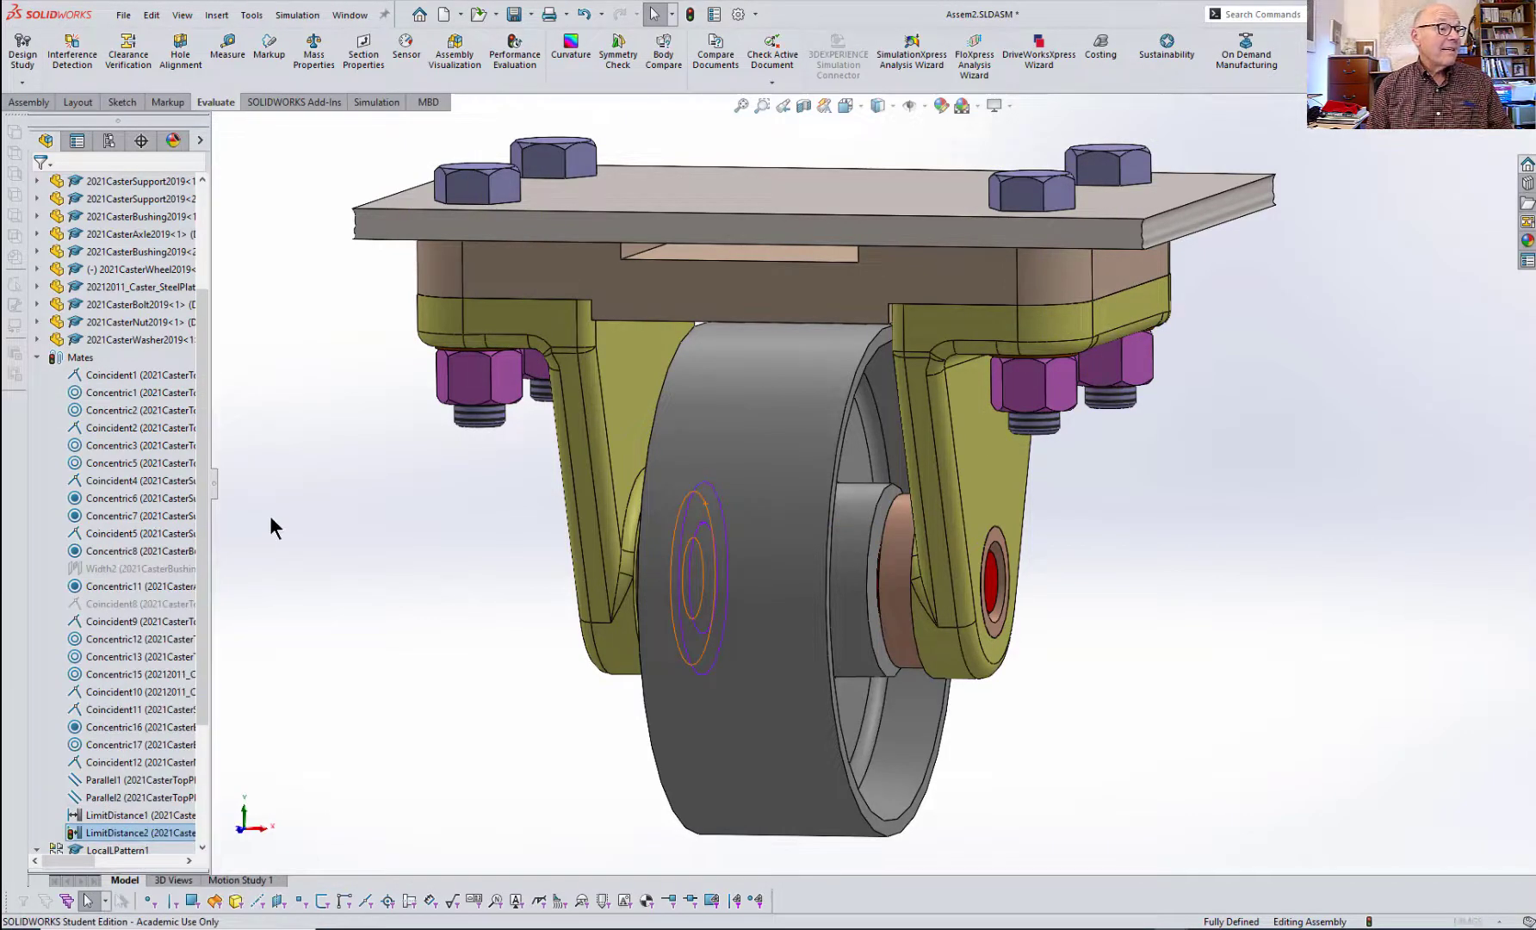
{"action": "double_click", "coordinate": [123, 552]}
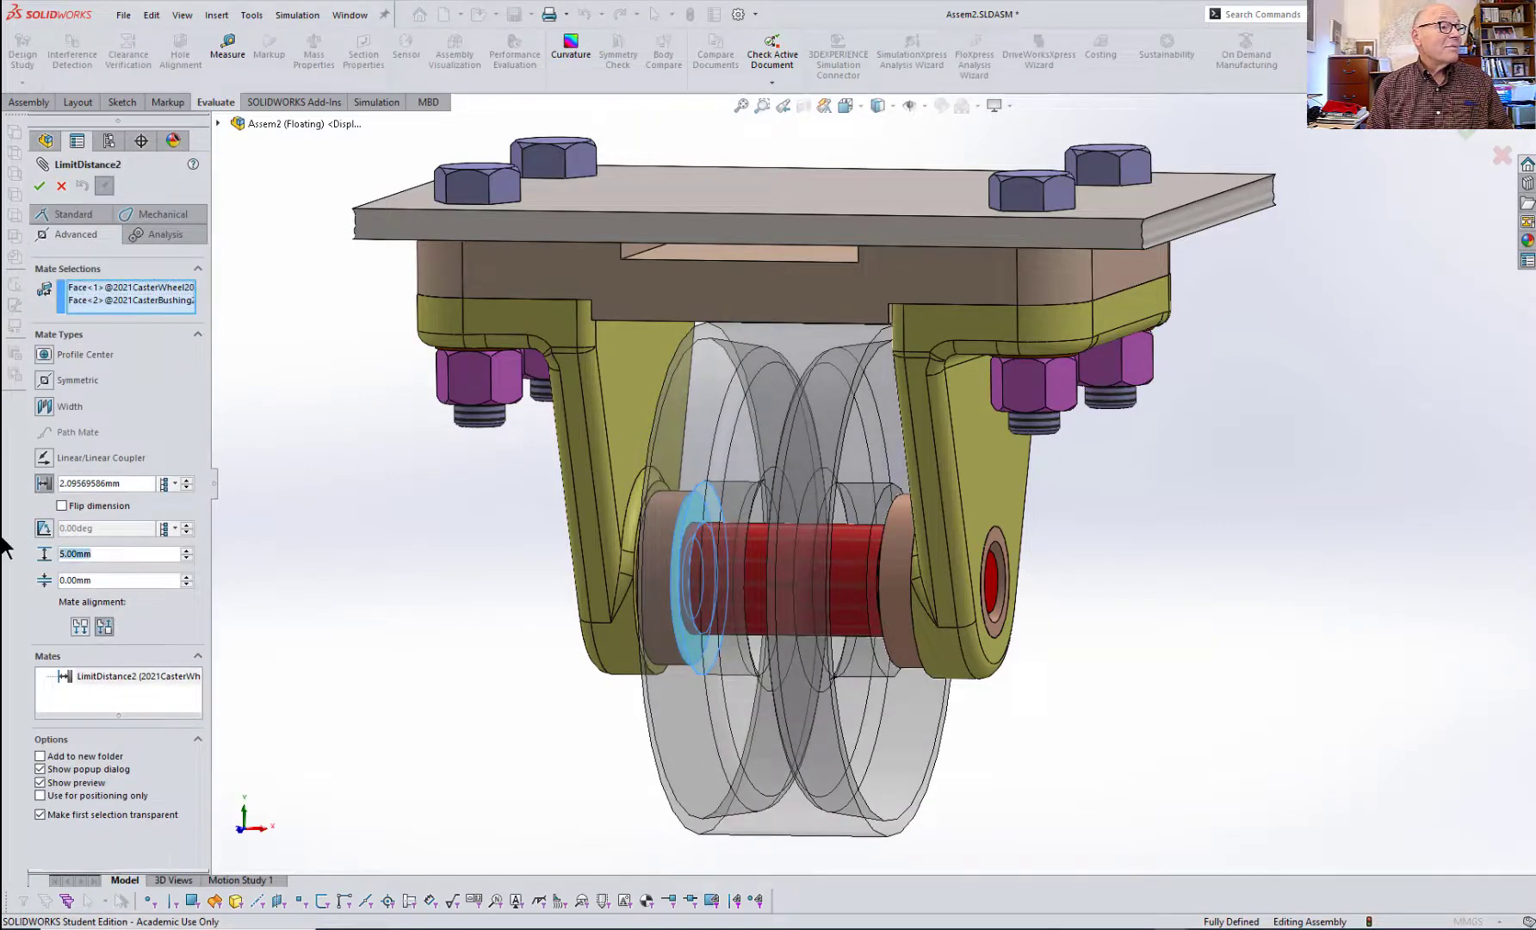
{"action": "type", "text": "4"}
{"action": "key", "text": "Return"}
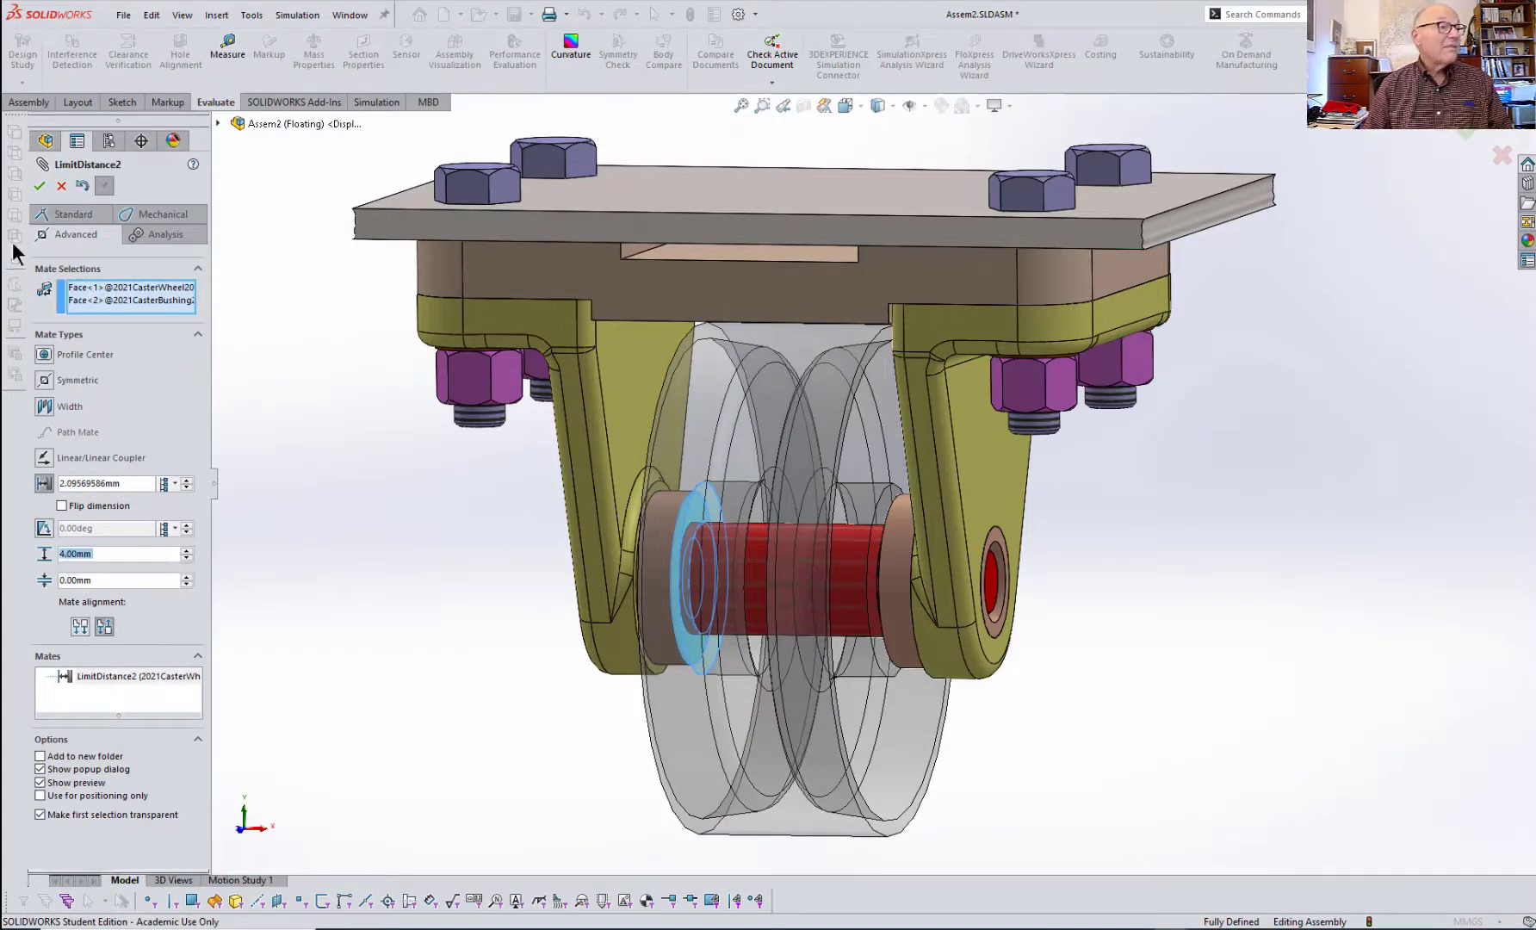
{"action": "left_click", "coordinate": [39, 187]}
{"action": "left_click", "coordinate": [39, 187]}
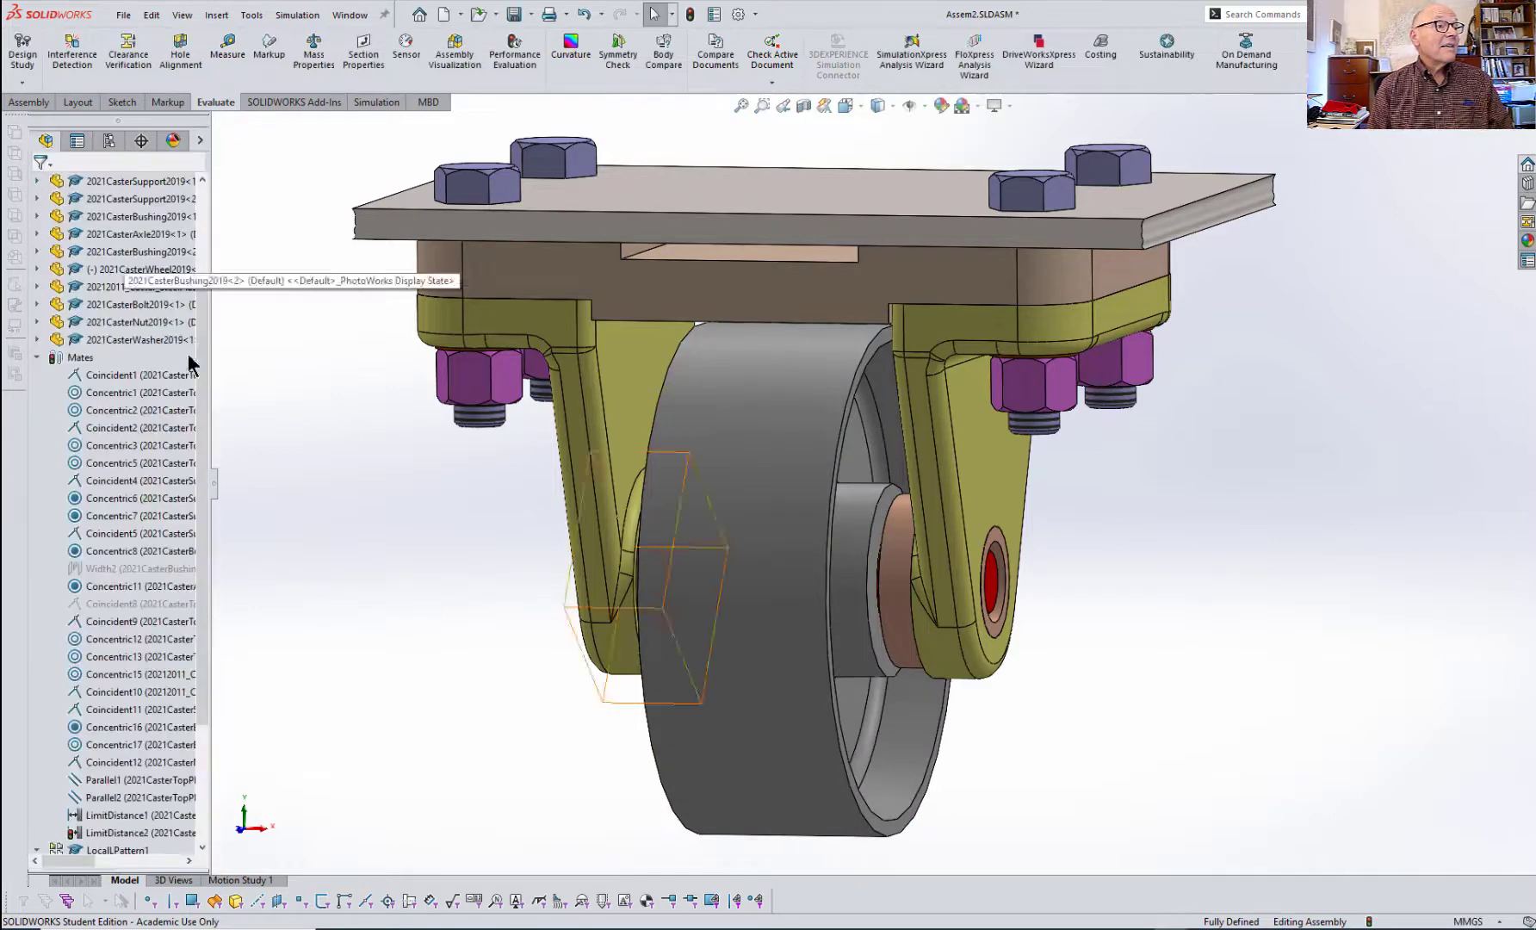
- Slide the wheel from one bushing to the other in the front view to check its float
{"action": "key", "text": "space"}
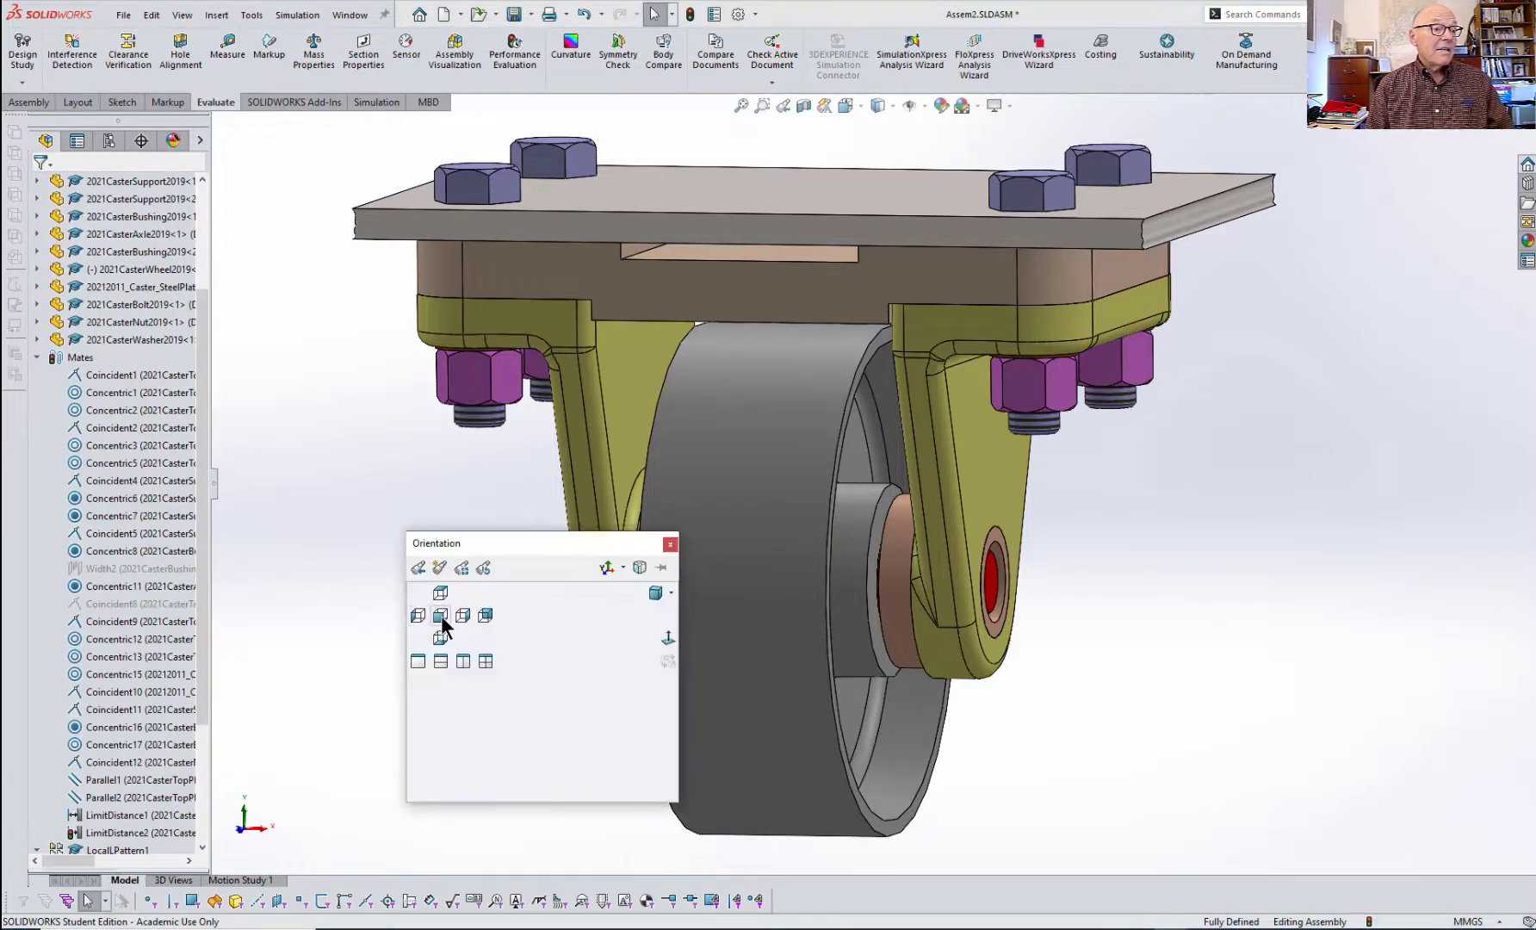
{"action": "left_click", "coordinate": [441, 616]}
{"action": "left_click", "coordinate": [913, 670]}
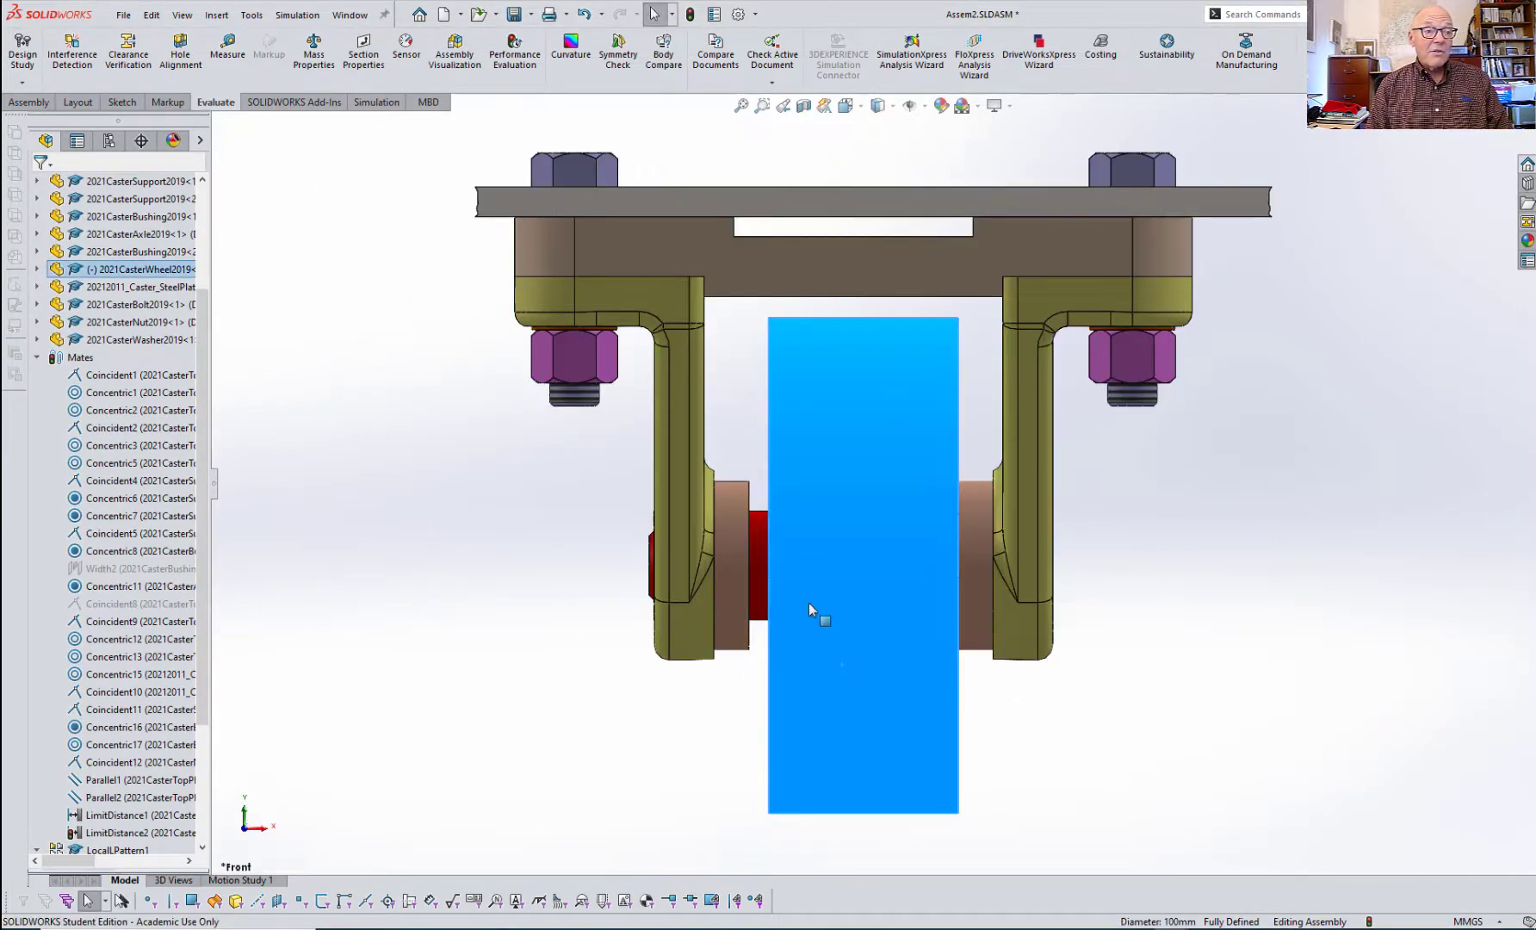
{"action": "left_click", "coordinate": [762, 577]}
{"action": "left_click_drag", "start_coordinate": [819, 686], "coordinate": [553, 655]}
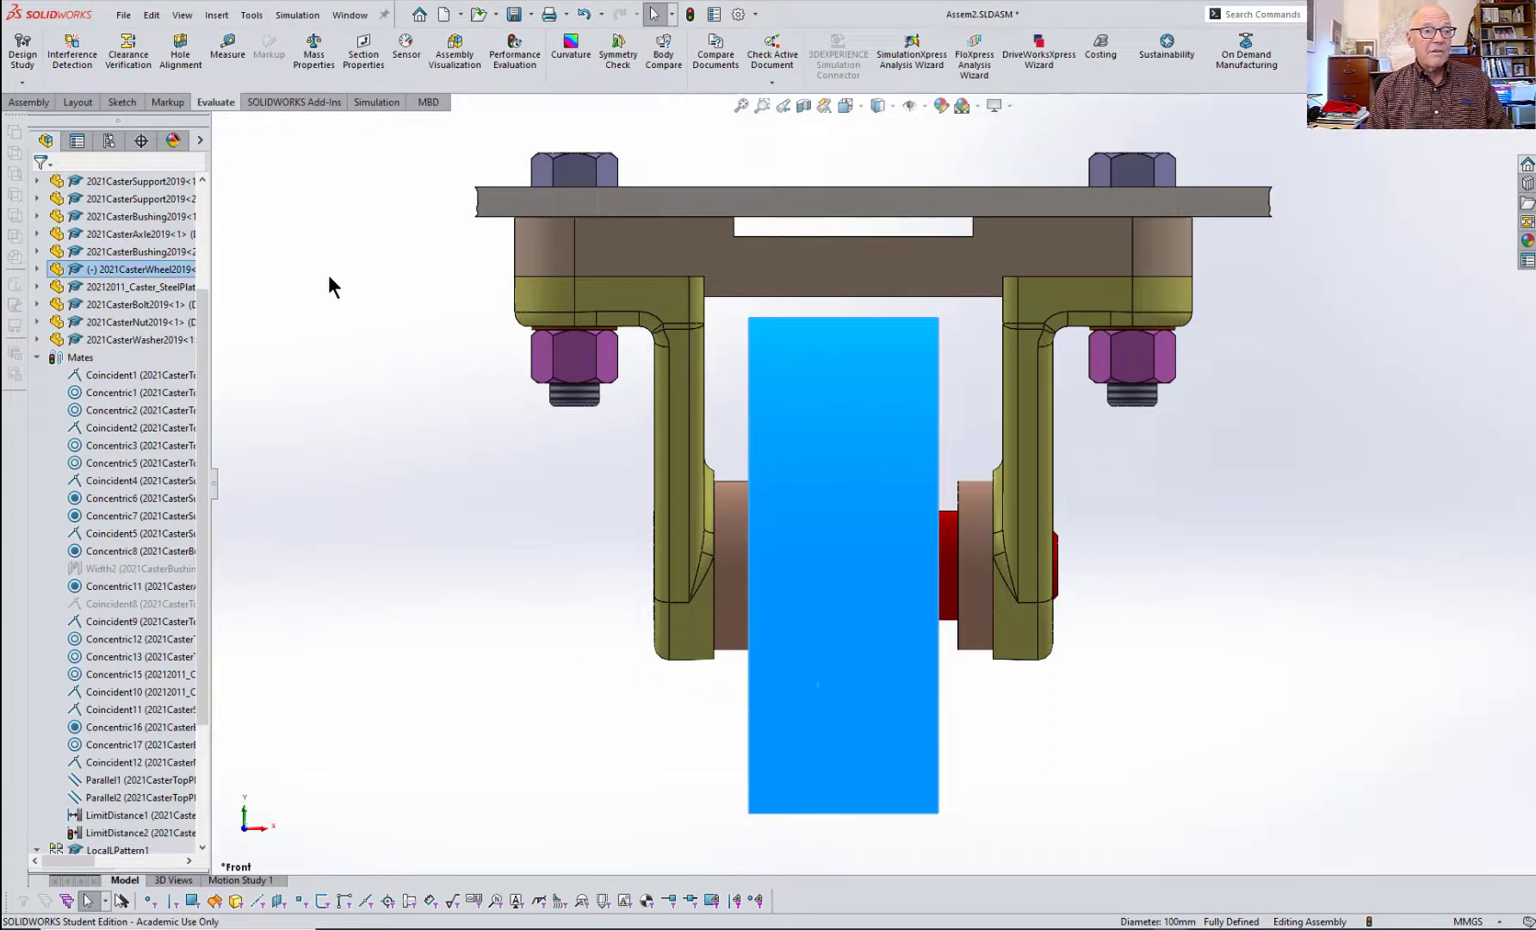
- Activate the DrawingCentered configuration and inspect the wheel's position between the bushings
{"action": "left_click", "coordinate": [109, 142]}
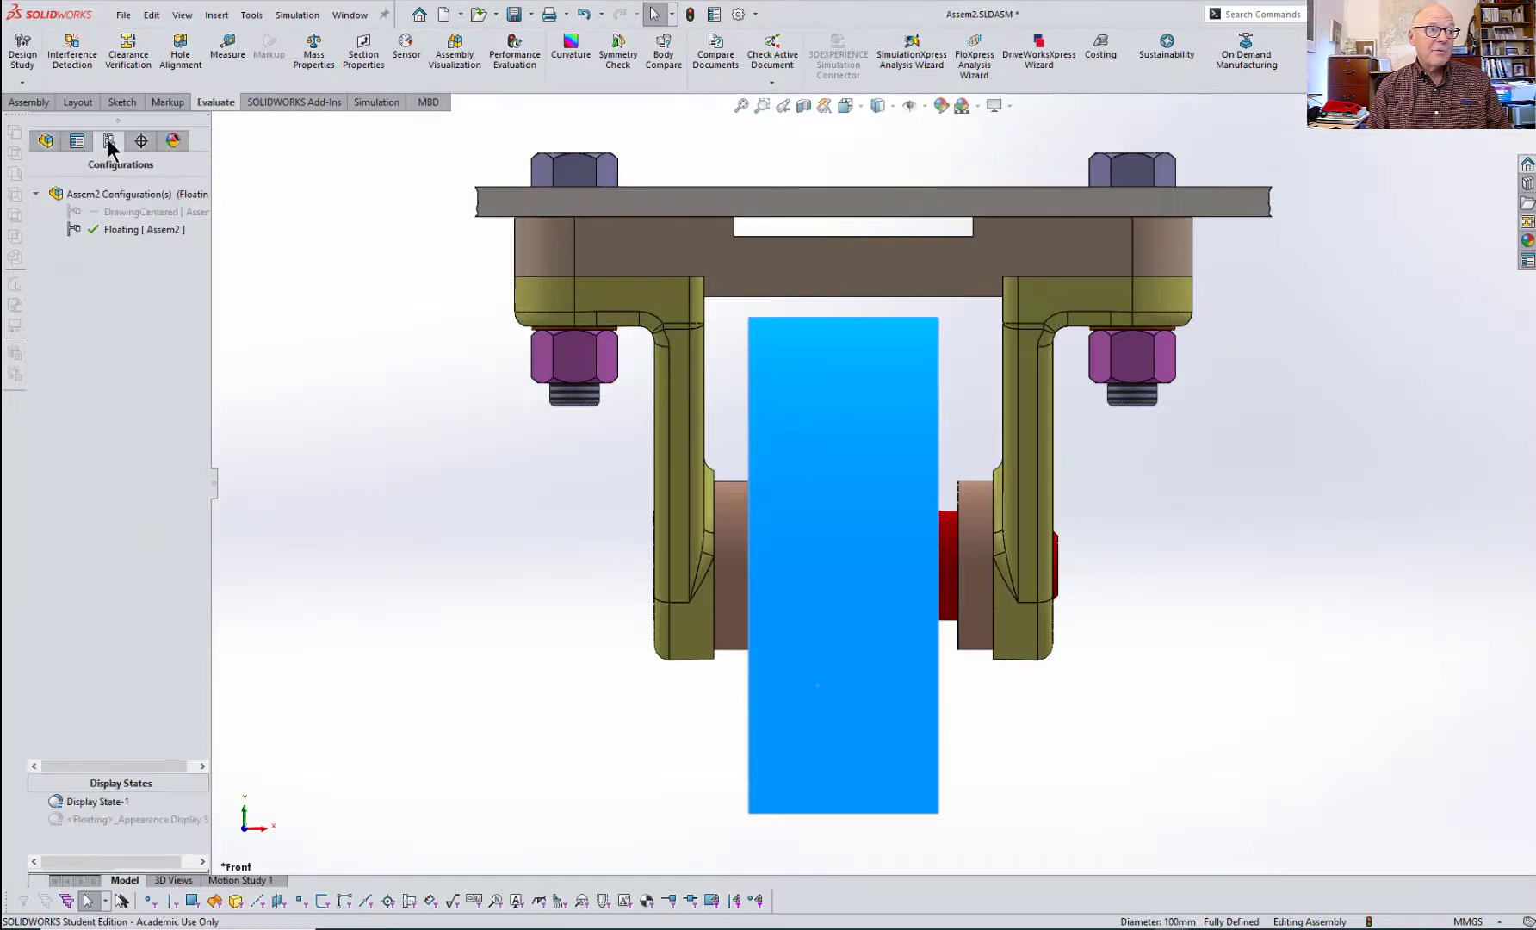
{"action": "double_click", "coordinate": [106, 213]}
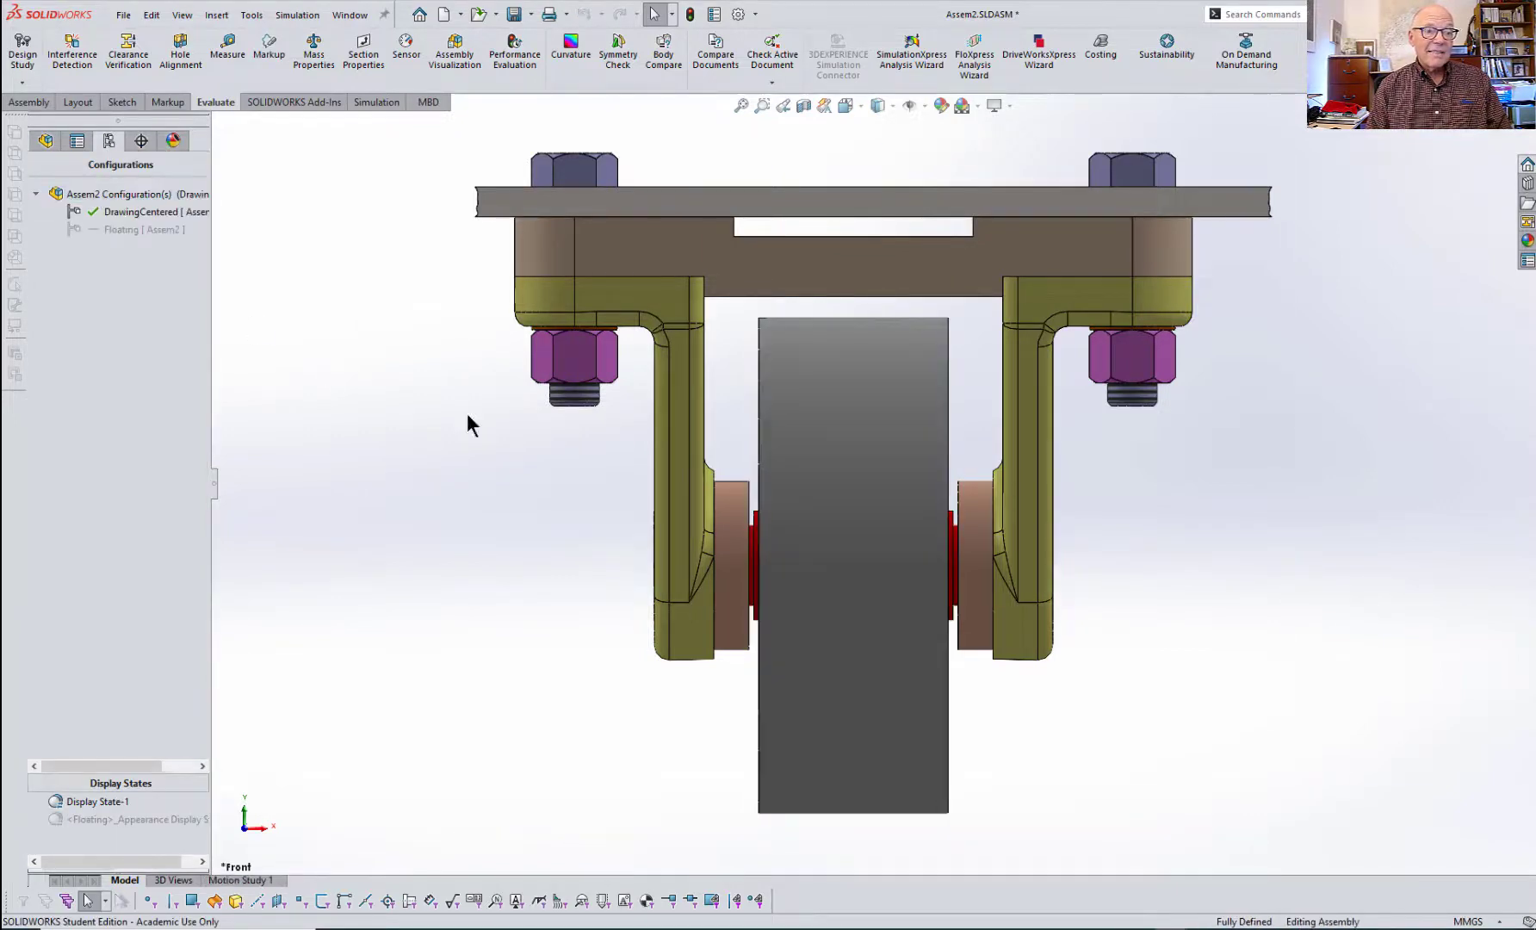
{"action": "middle_click_drag", "start_coordinate": [1248, 641], "coordinate": [1267, 675]}
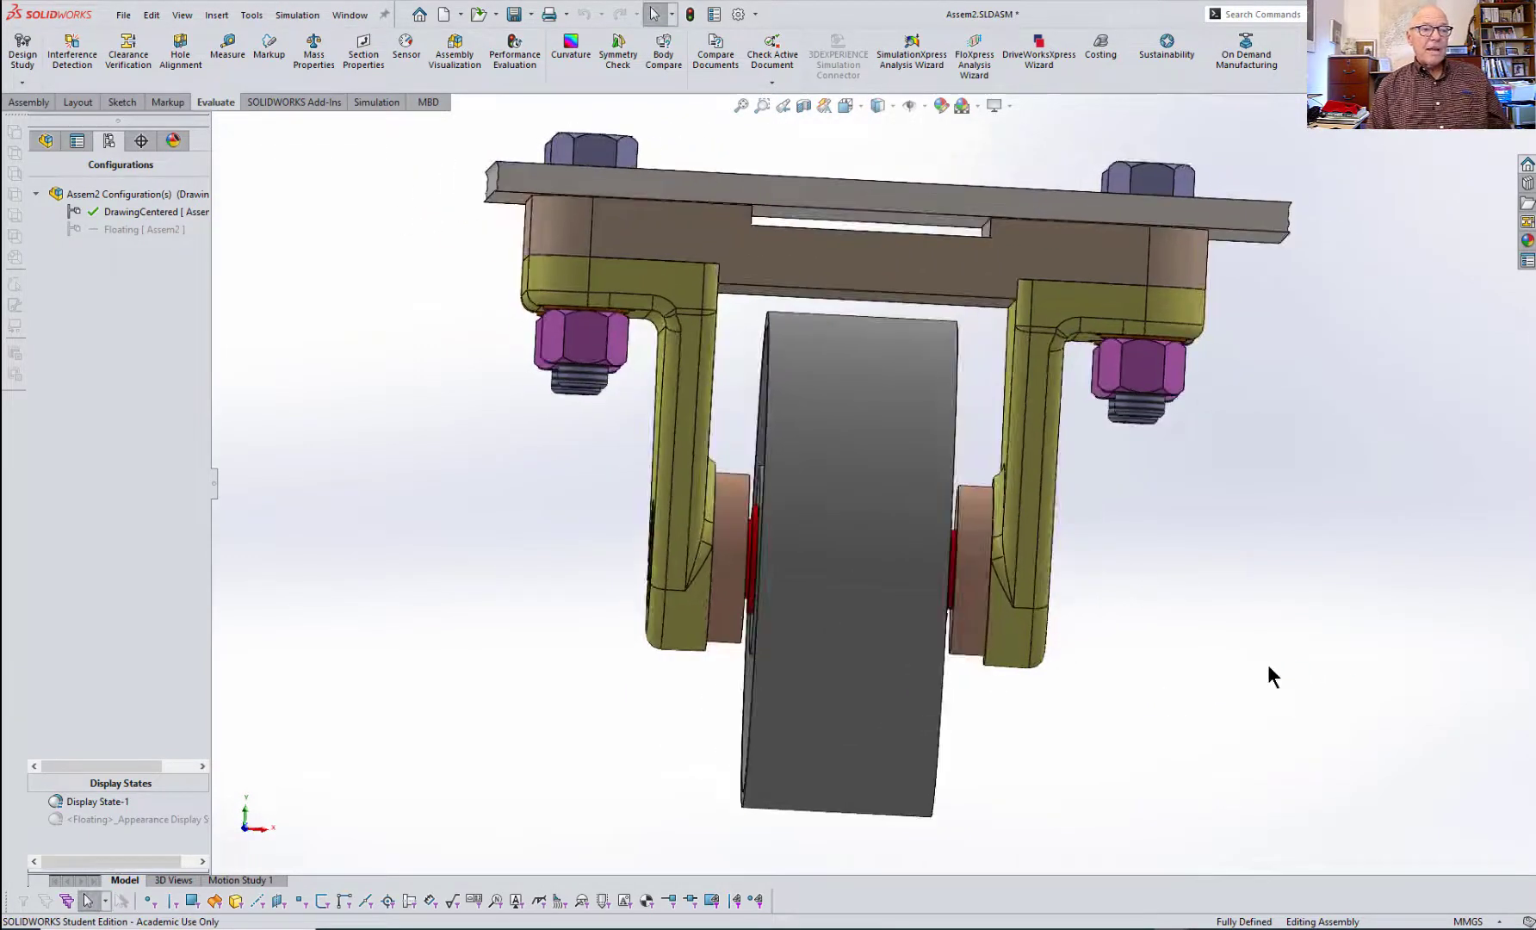
- Activate the Floating configuration in the front view and save the assembly
{"action": "double_click", "coordinate": [127, 229]}
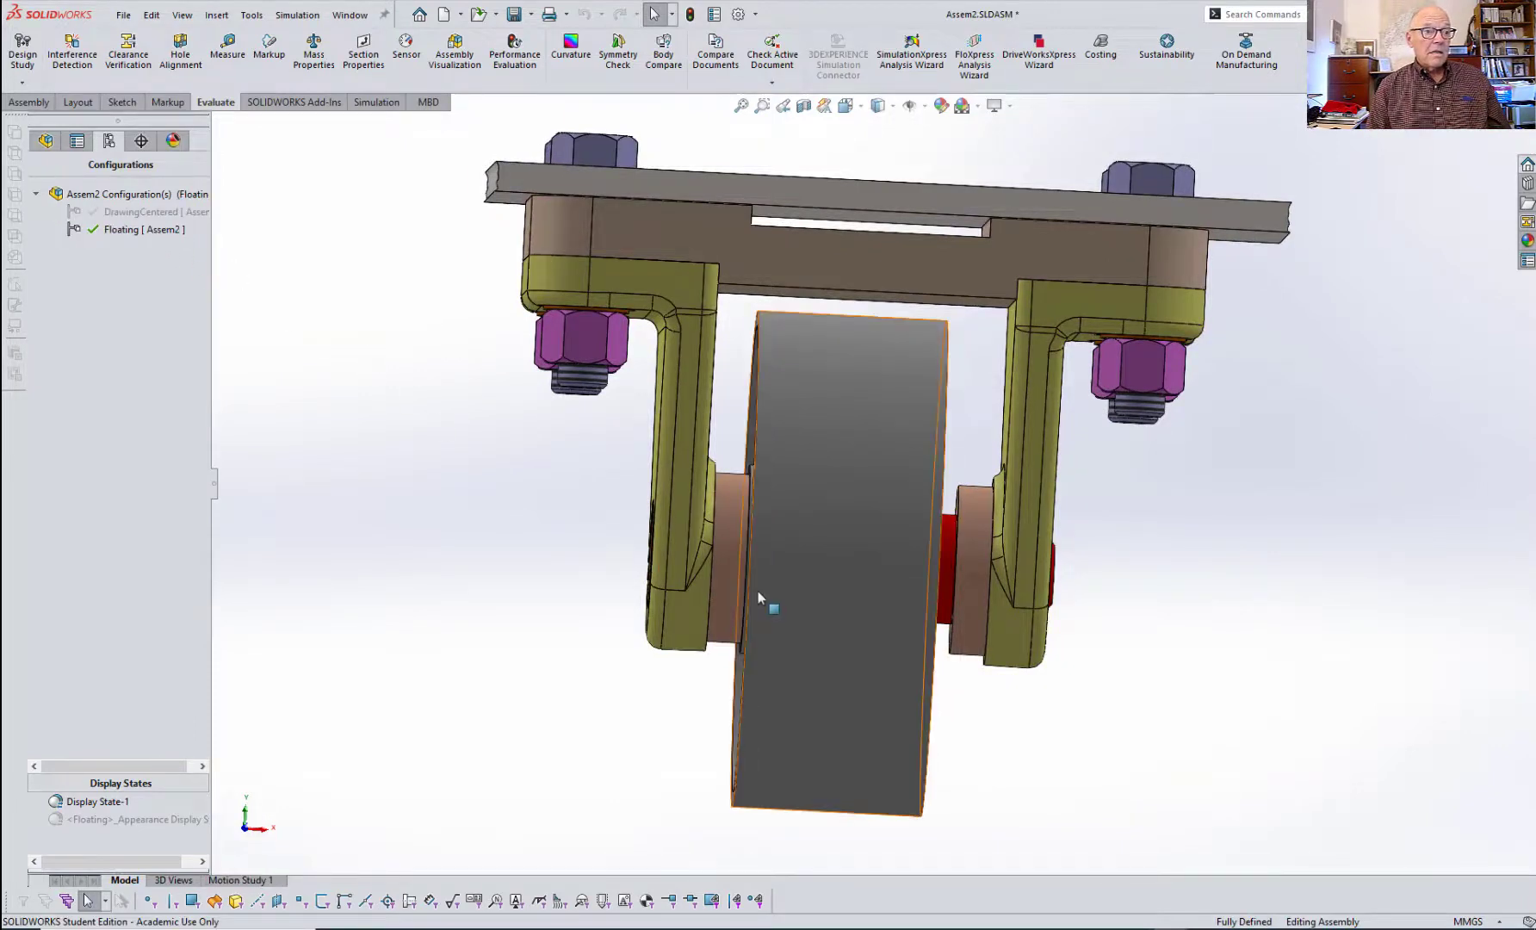
{"action": "key", "text": "space"}
{"action": "left_click", "coordinate": [1034, 676]}
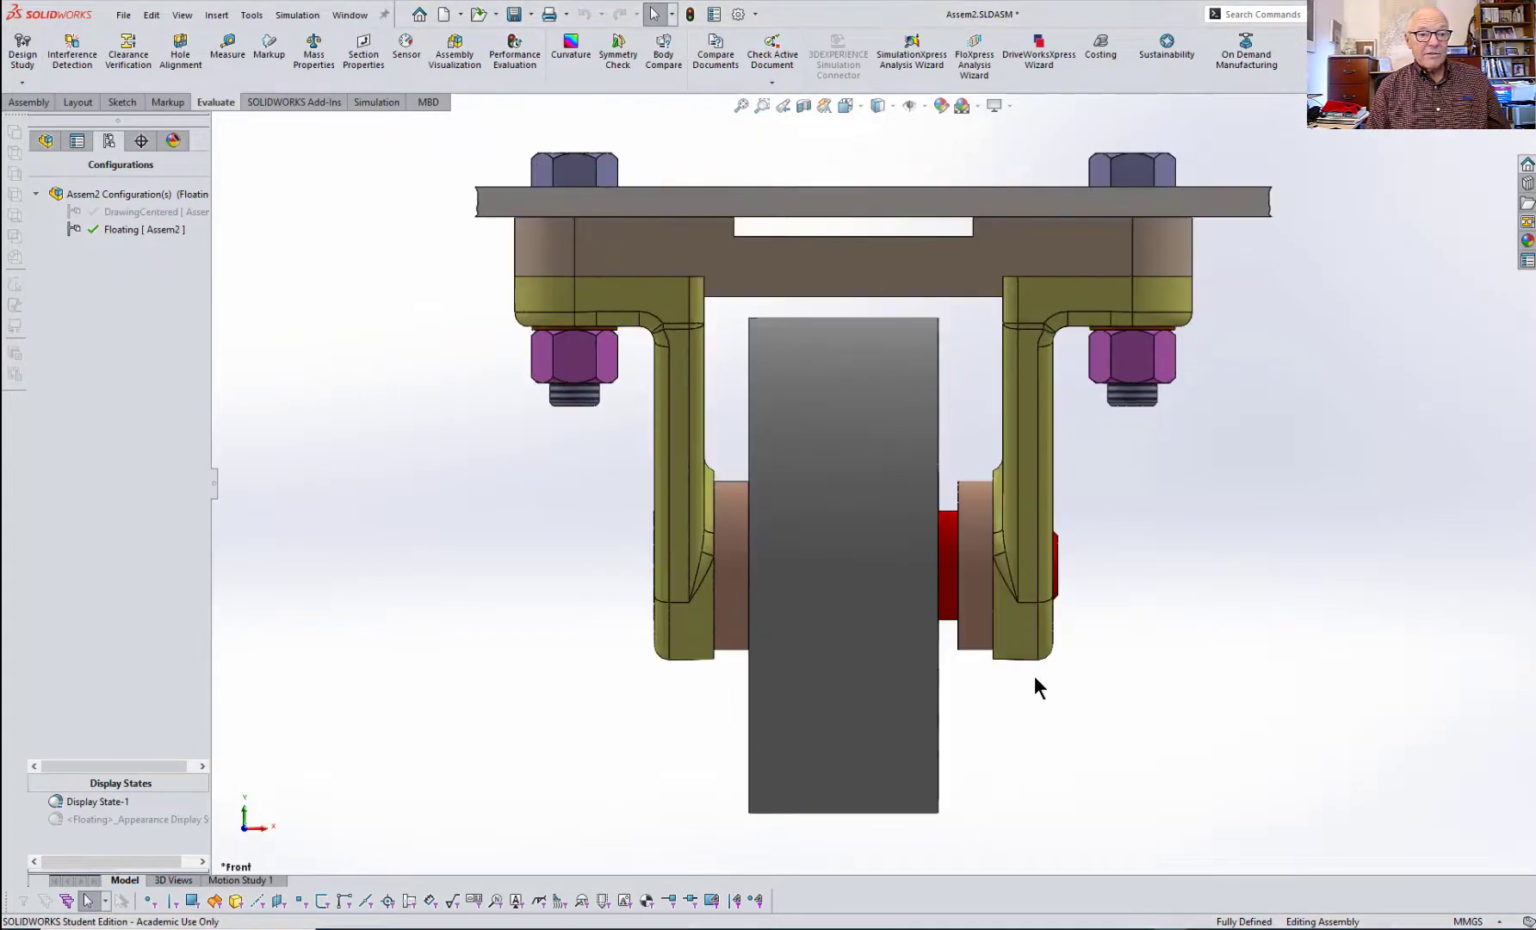
{"action": "left_click", "coordinate": [123, 15]}
{"action": "left_click", "coordinate": [147, 193]}
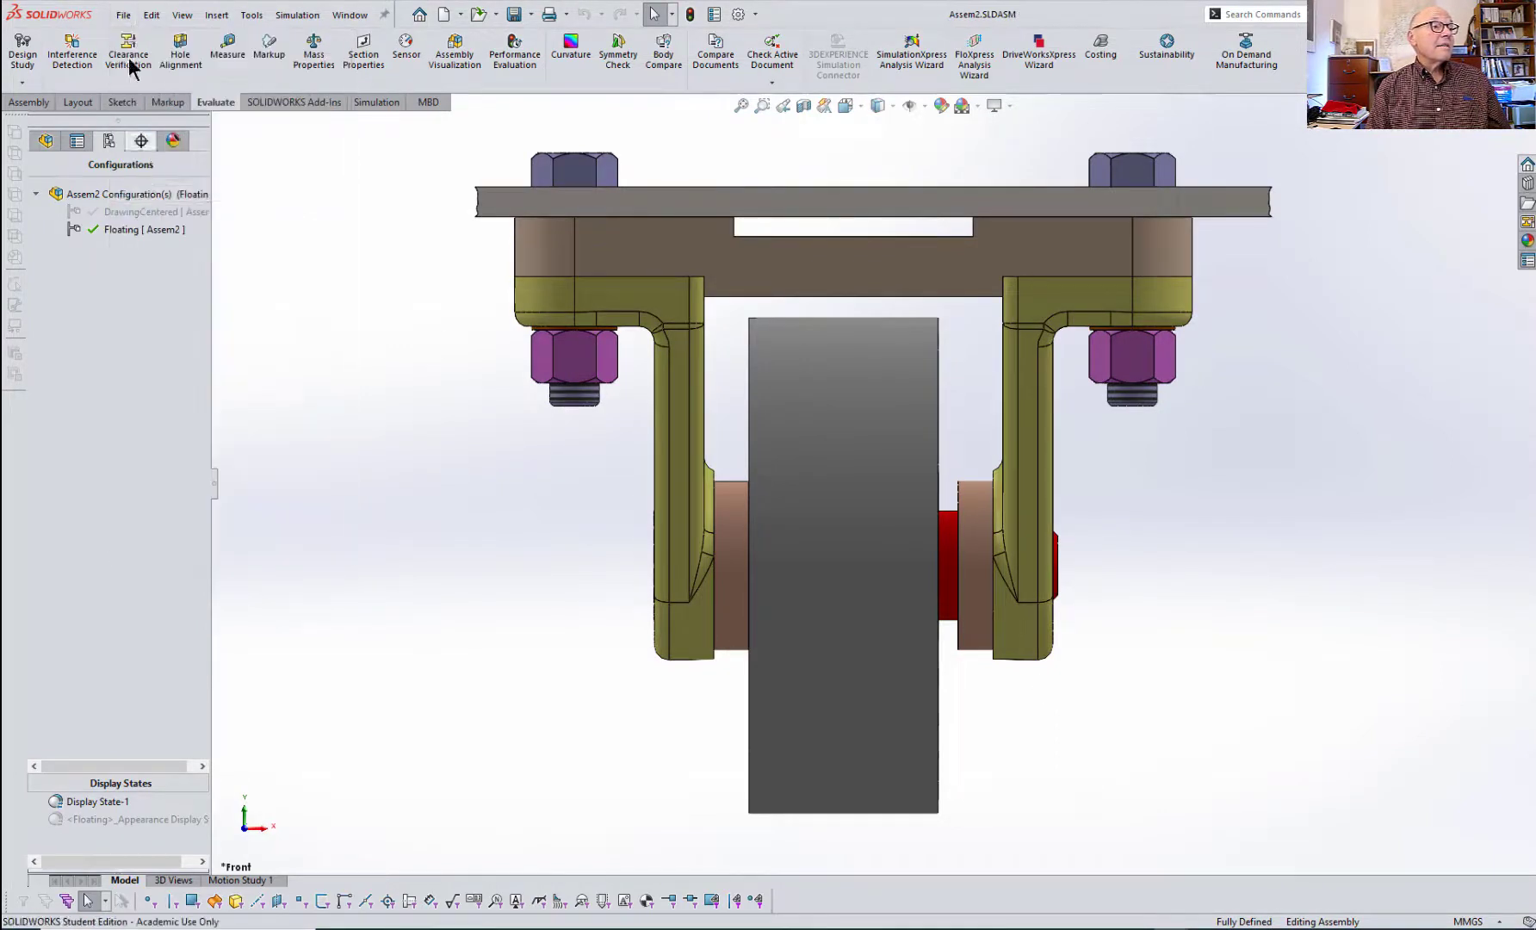
- Make a drawing from the assembly with the B-size millimetre template and place the Top view in the sheet's upper-left area
{"action": "left_click", "coordinate": [125, 19]}
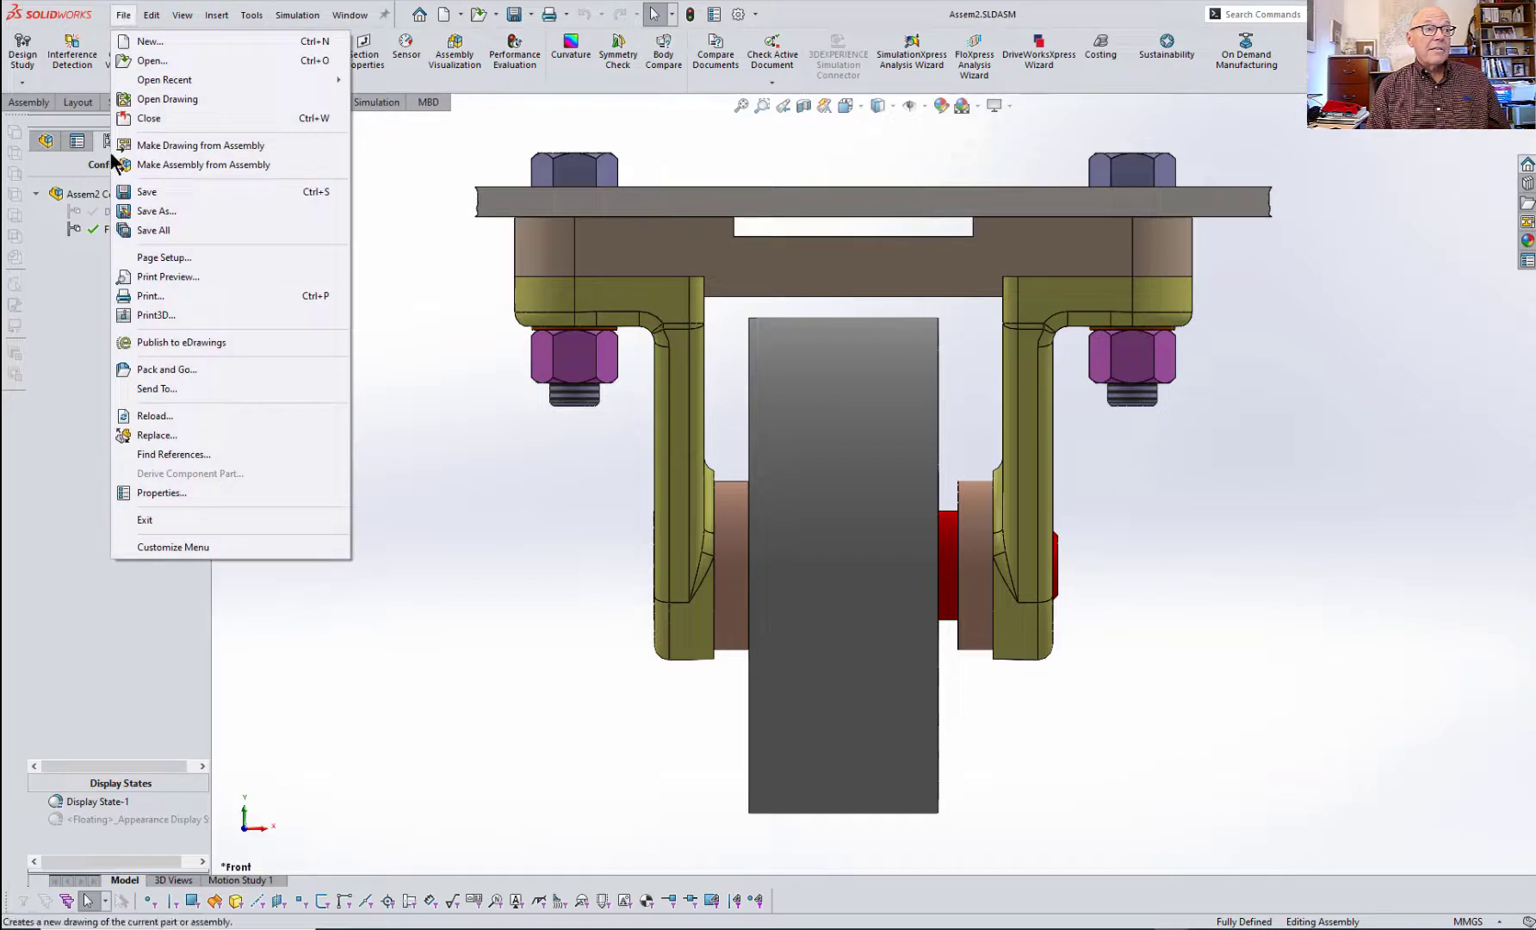
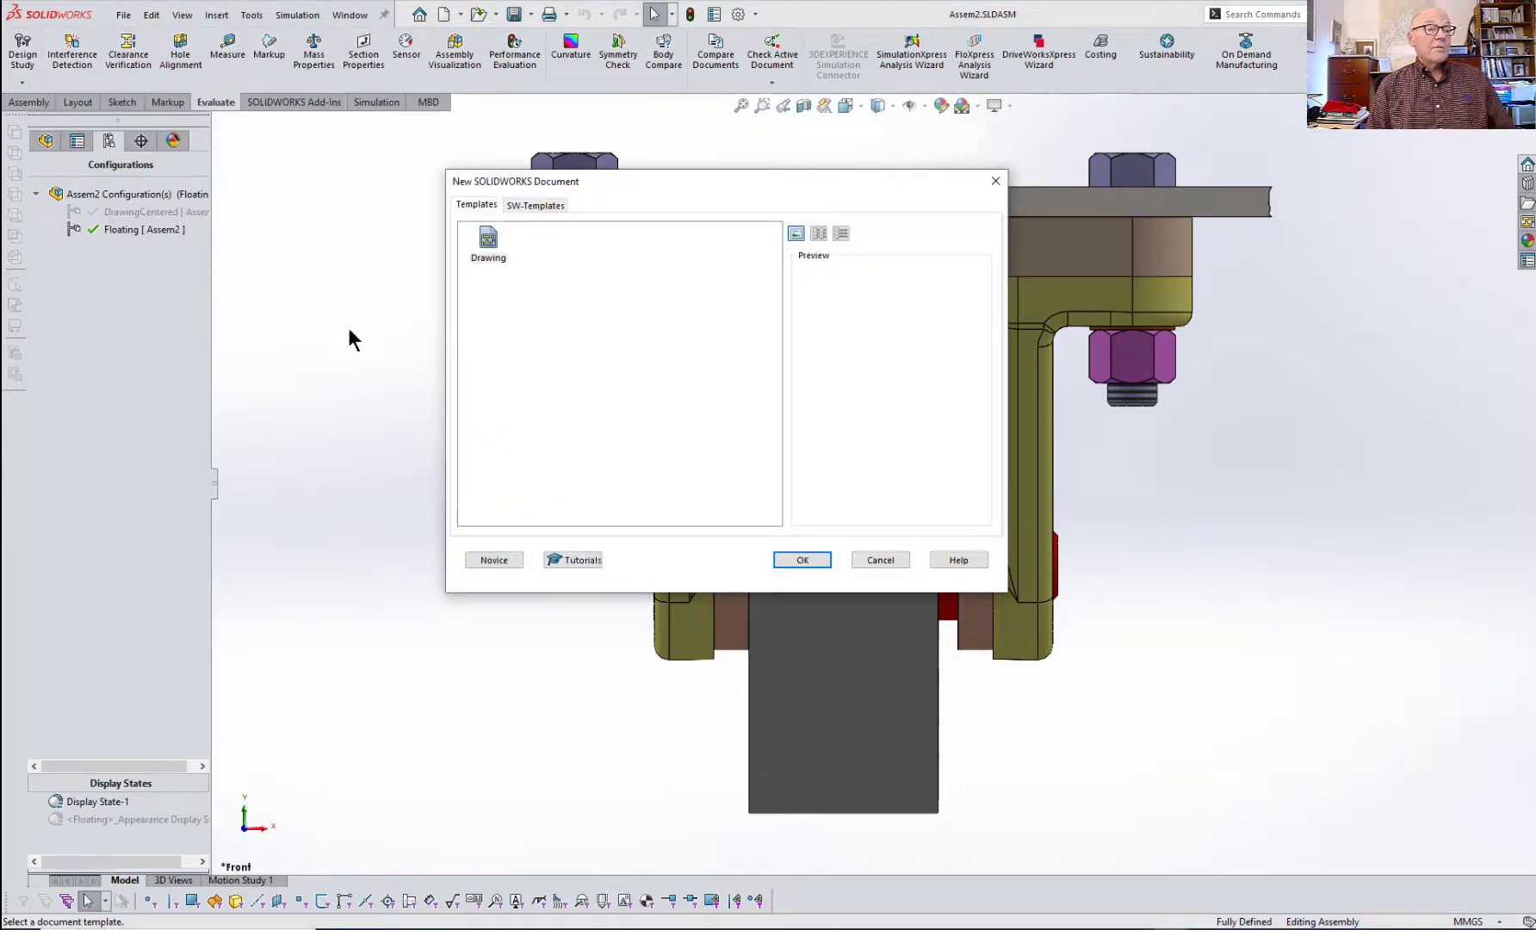
{"action": "left_click", "coordinate": [537, 206]}
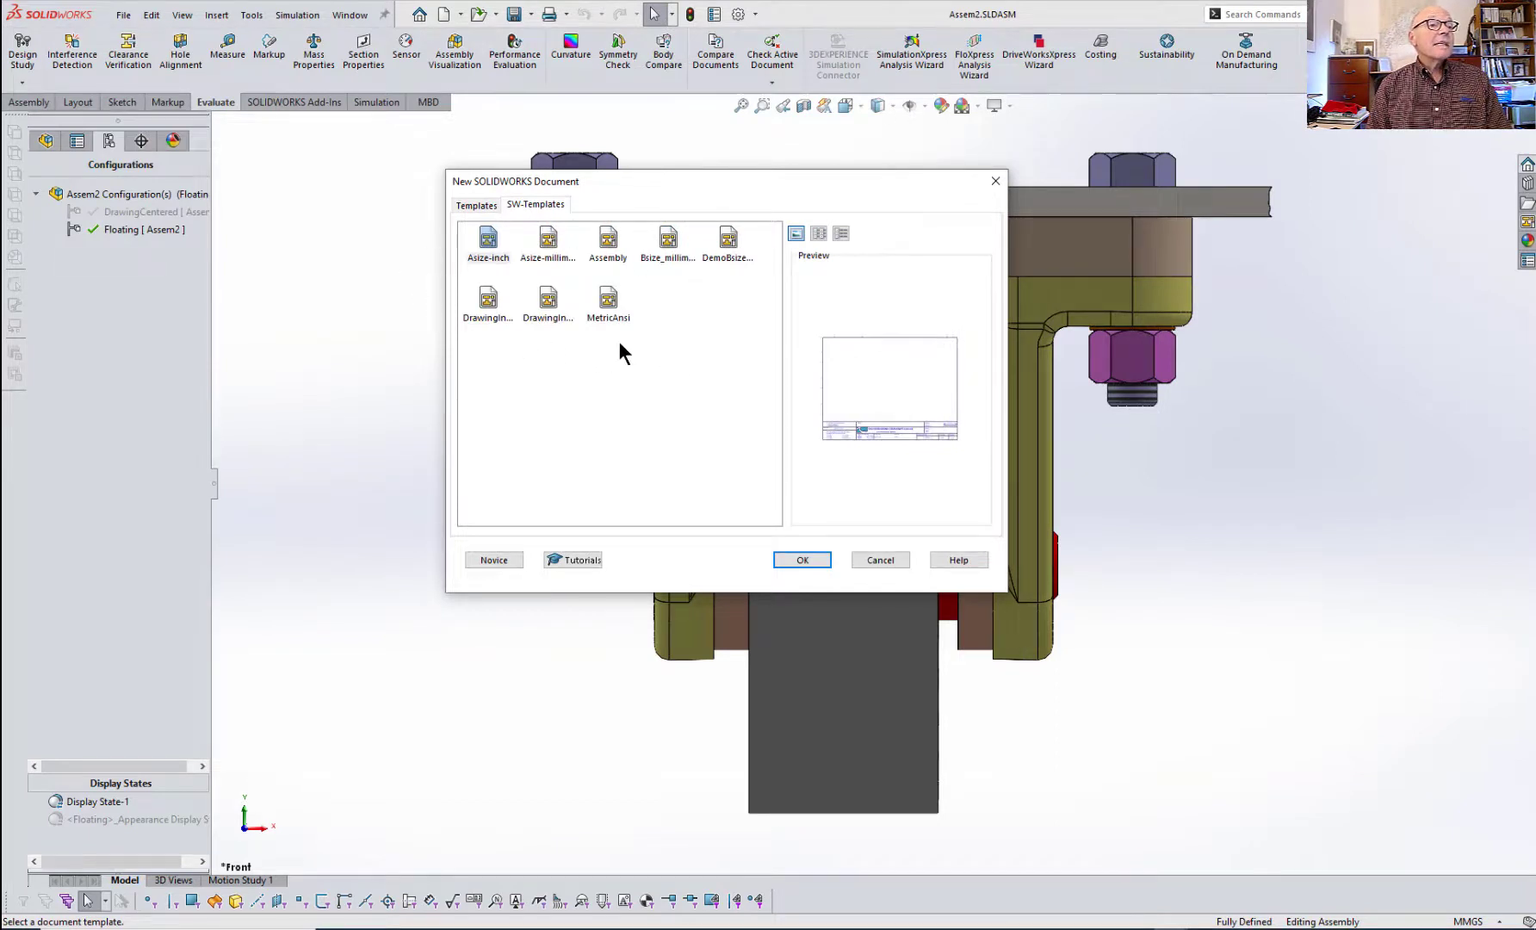
{"action": "double_click", "coordinate": [668, 241]}
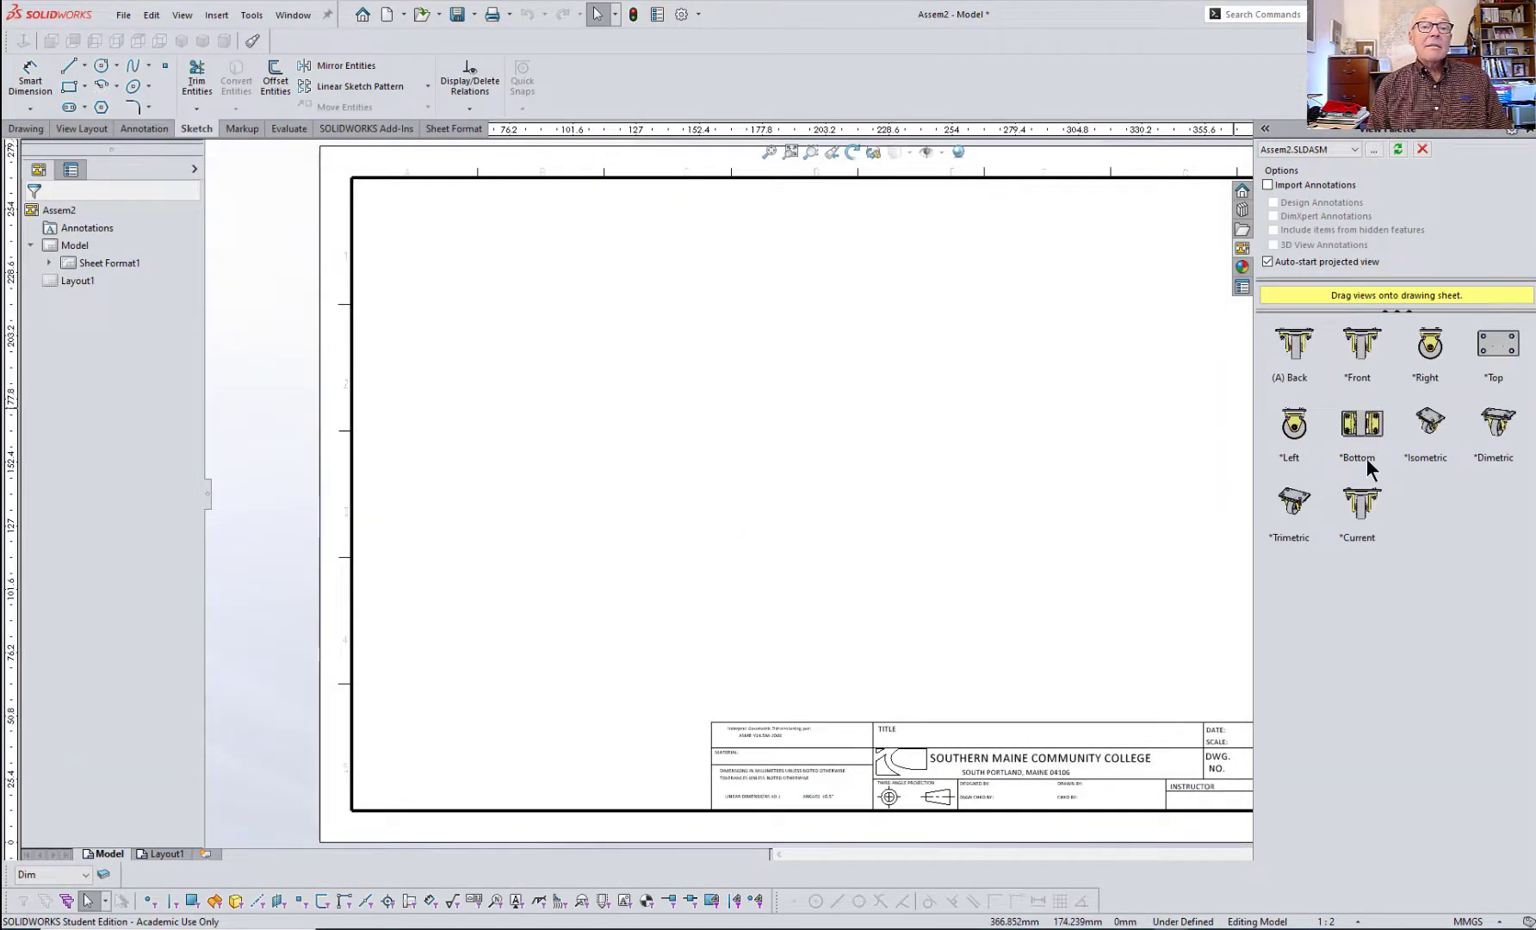
{"action": "mouse_move", "coordinate": [1507, 360]}
{"action": "left_mouse_down"}
{"action": "mouse_move", "coordinate": [617, 363]}
{"action": "mouse_move", "coordinate": [697, 376]}
{"action": "left_mouse_up"}
{"action": "key", "text": "Escape"}
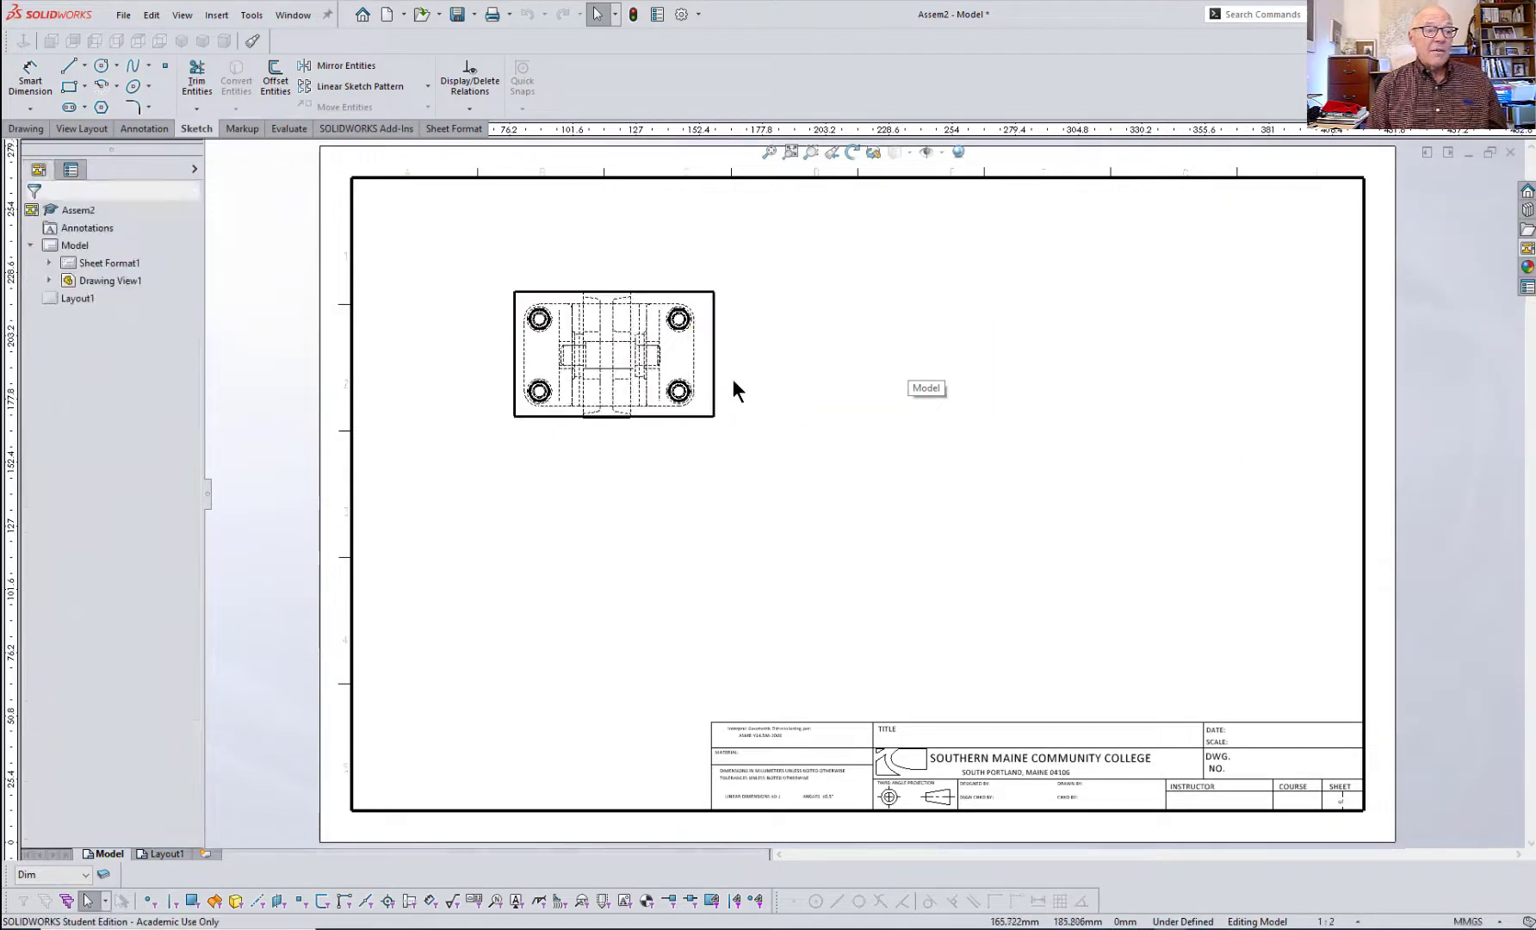
- Give the placed top view a custom scale of 1:1
{"action": "left_click", "coordinate": [676, 430]}
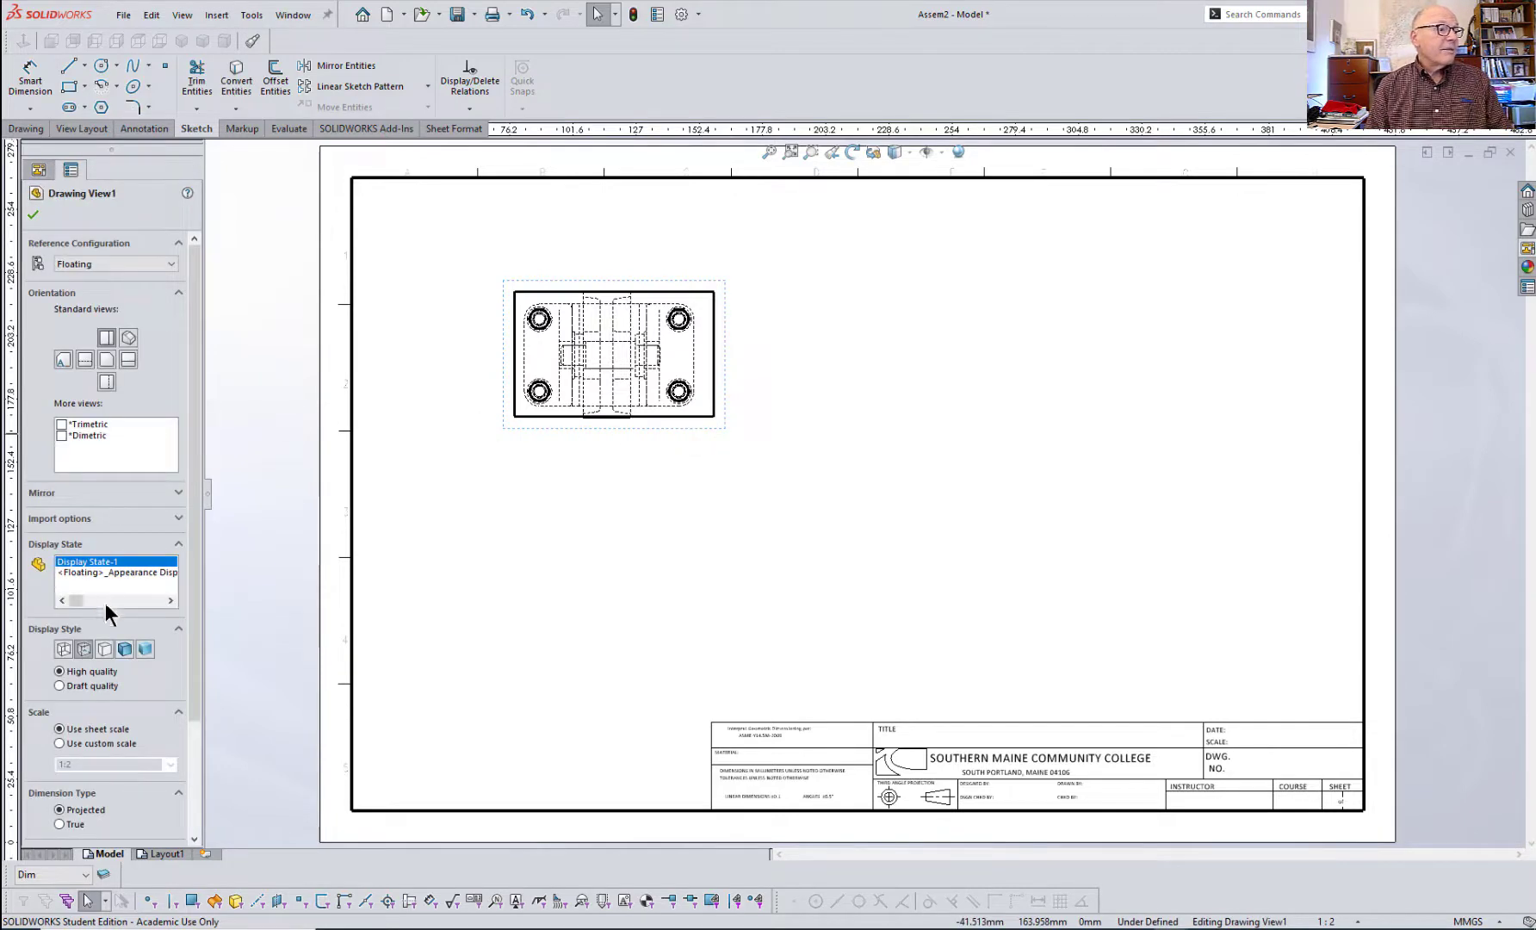
{"action": "scroll", "coordinate": [143, 717], "scroll_direction": "down", "scroll_amount": 3}
{"action": "left_click", "coordinate": [58, 599]}
{"action": "double_click", "coordinate": [135, 622]}
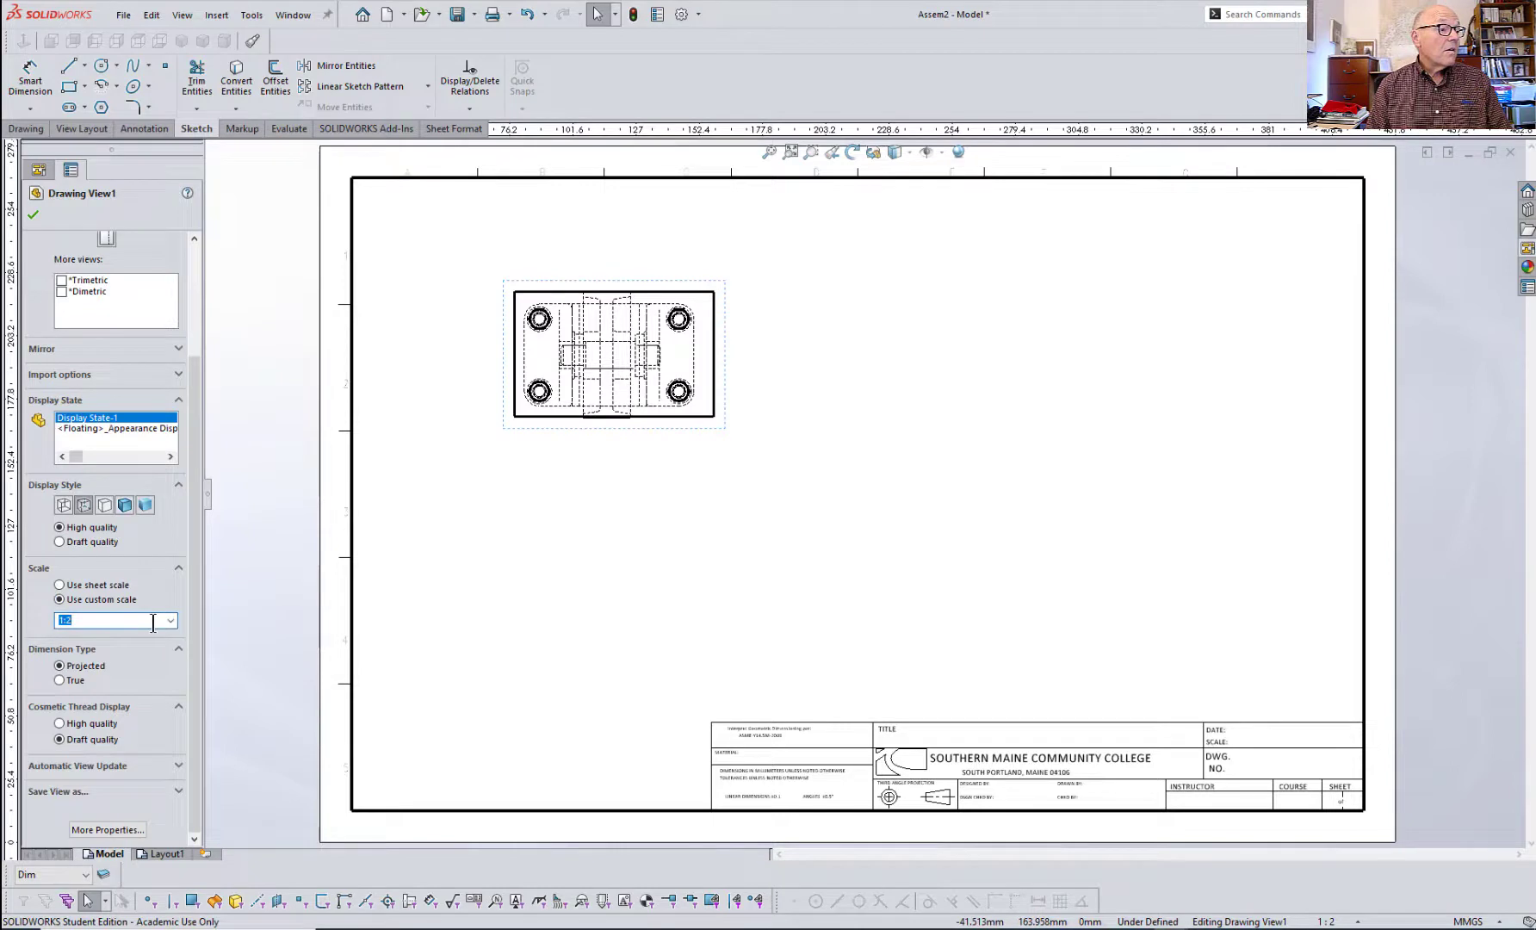
{"action": "left_click", "coordinate": [171, 621]}
{"action": "left_click", "coordinate": [109, 631]}
{"action": "left_click", "coordinate": [370, 563]}
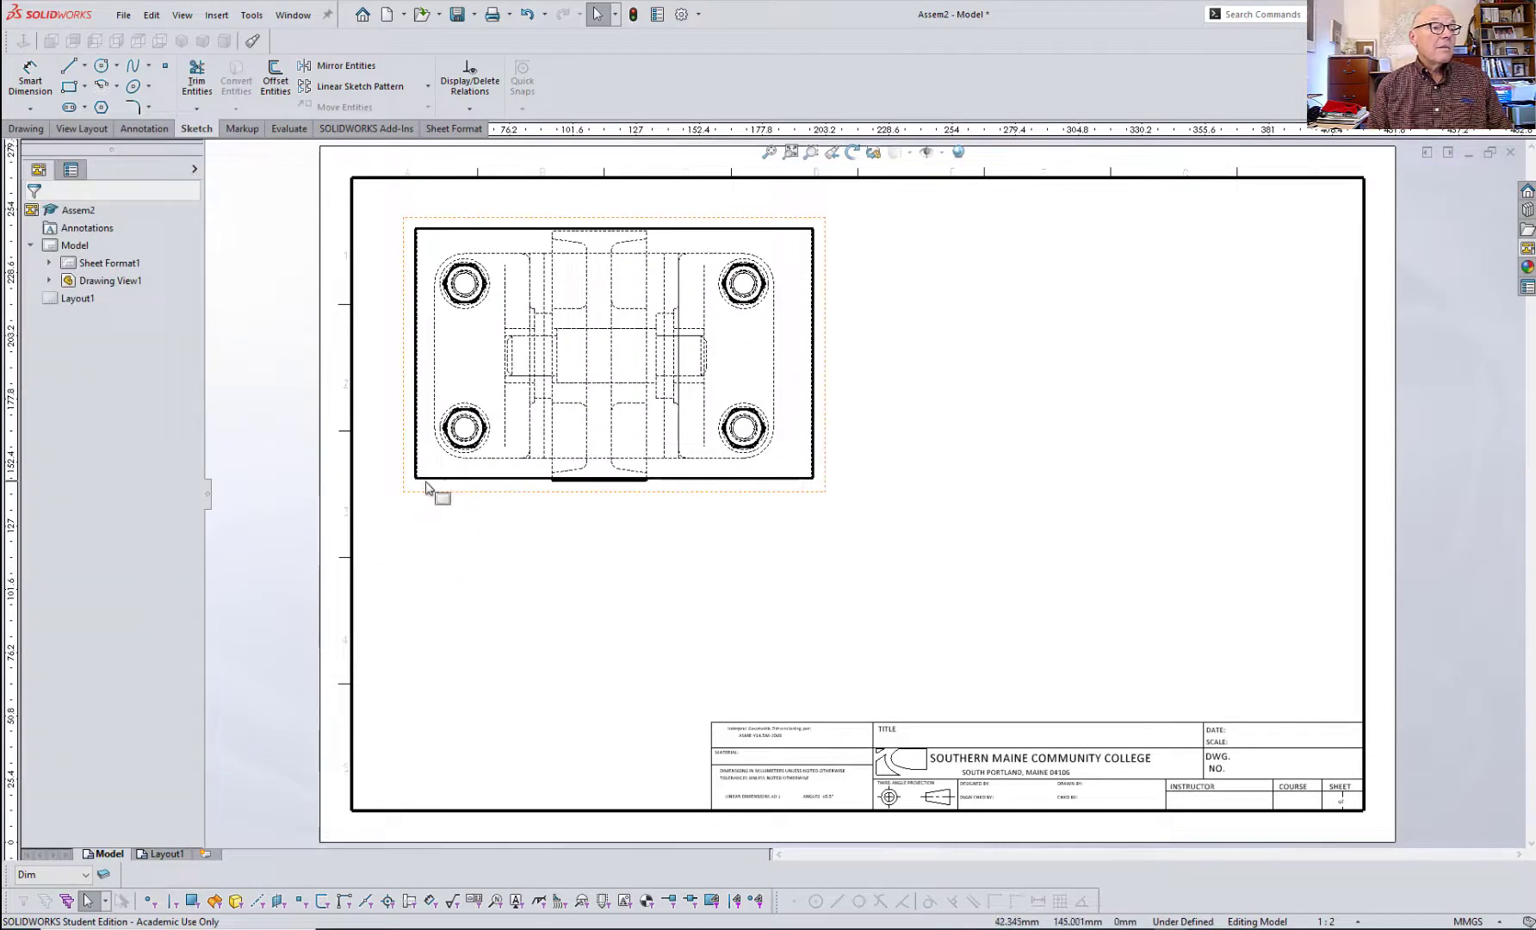
- Check the tangent edge display setting of the top view
{"action": "left_click", "coordinate": [488, 398]}
{"action": "right_click", "coordinate": [489, 399]}
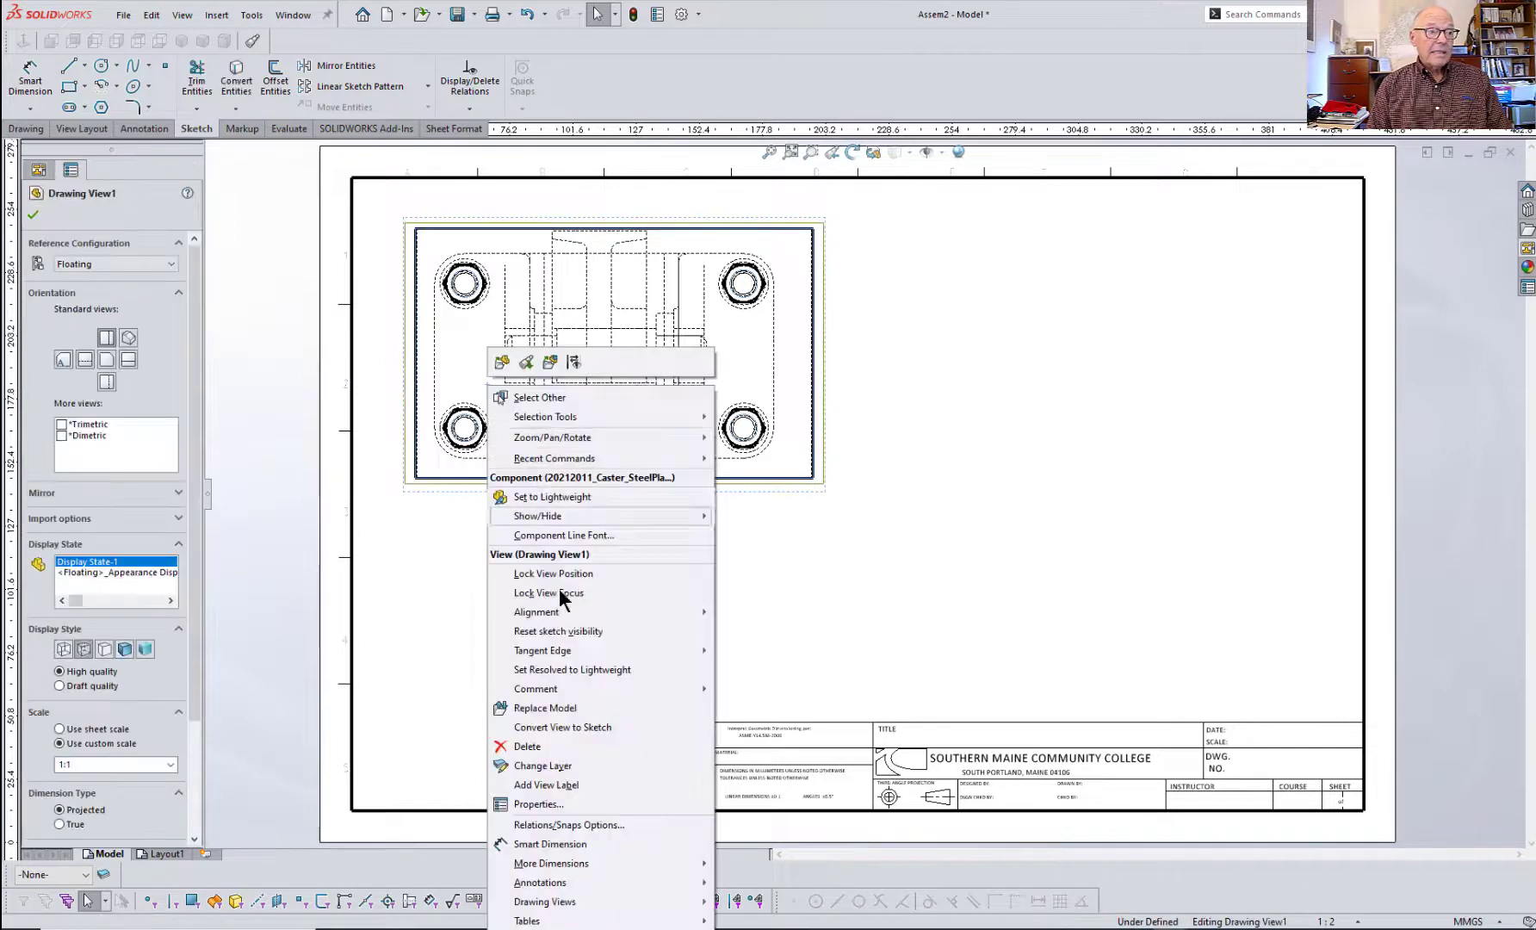
{"action": "mouse_move", "coordinate": [560, 655]}
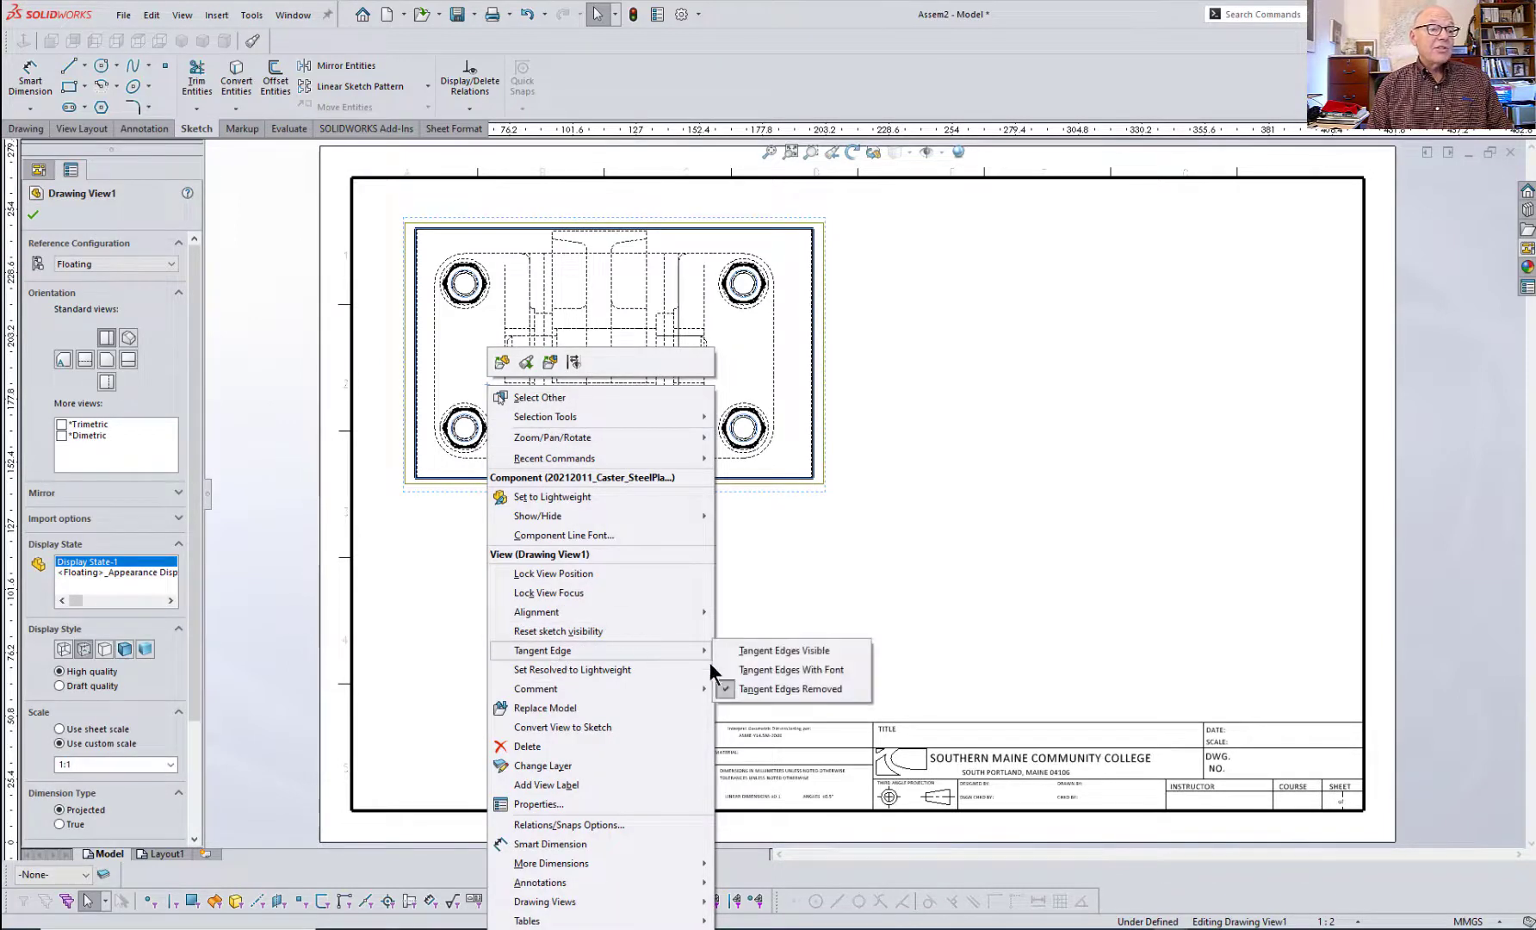
{"action": "left_click", "coordinate": [403, 607]}
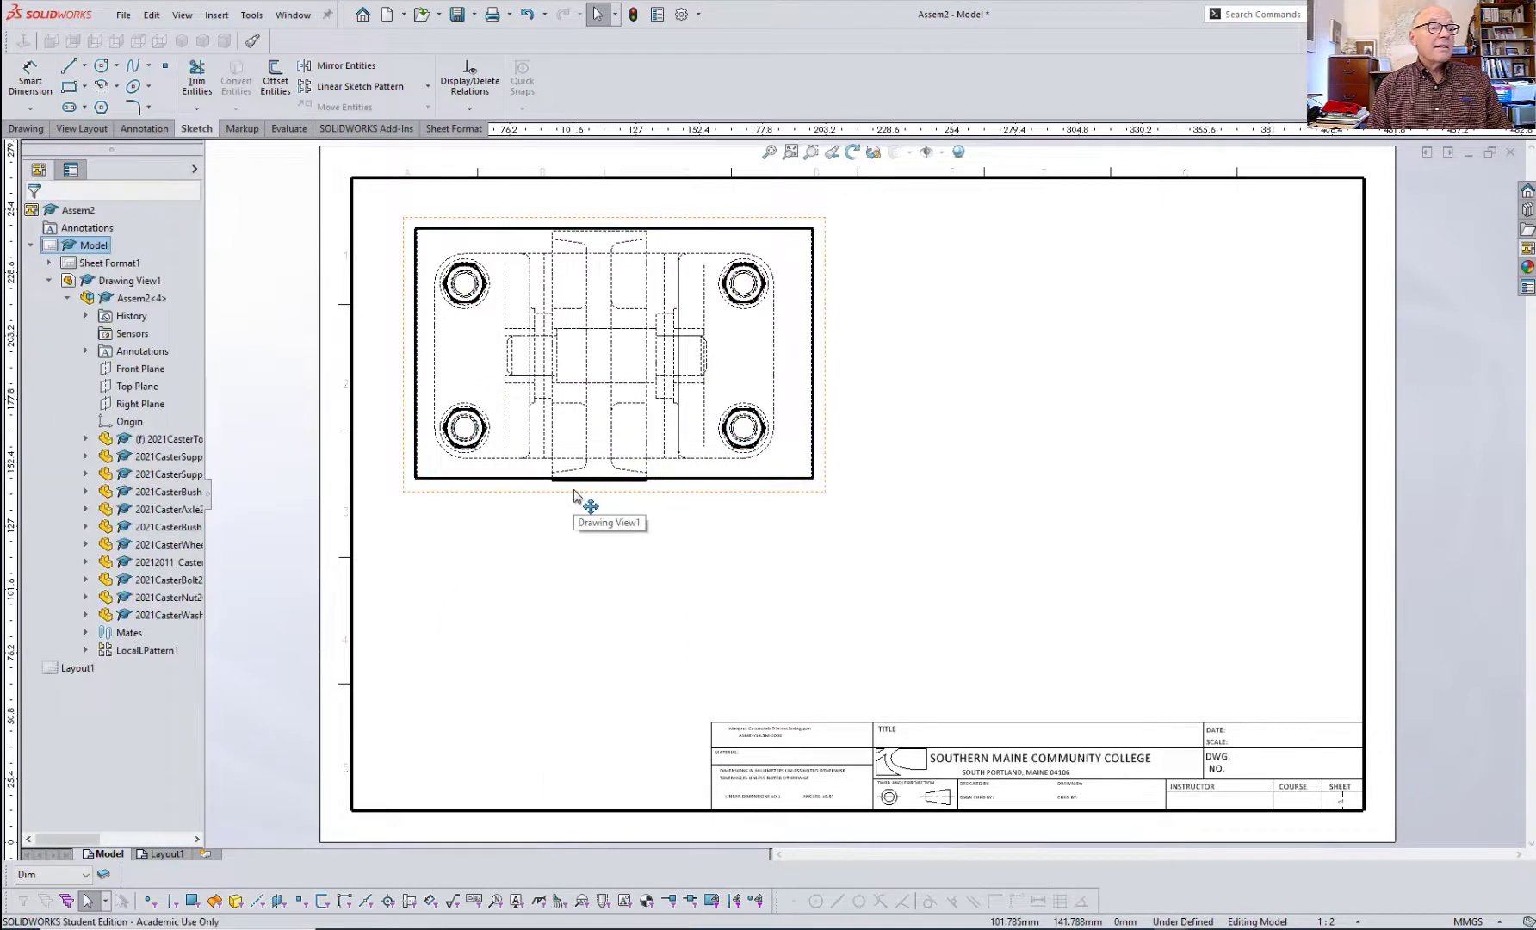
- Try the Hidden Lines Removed display style on the top view and restore Hidden Lines Visible
{"action": "left_click", "coordinate": [435, 469]}
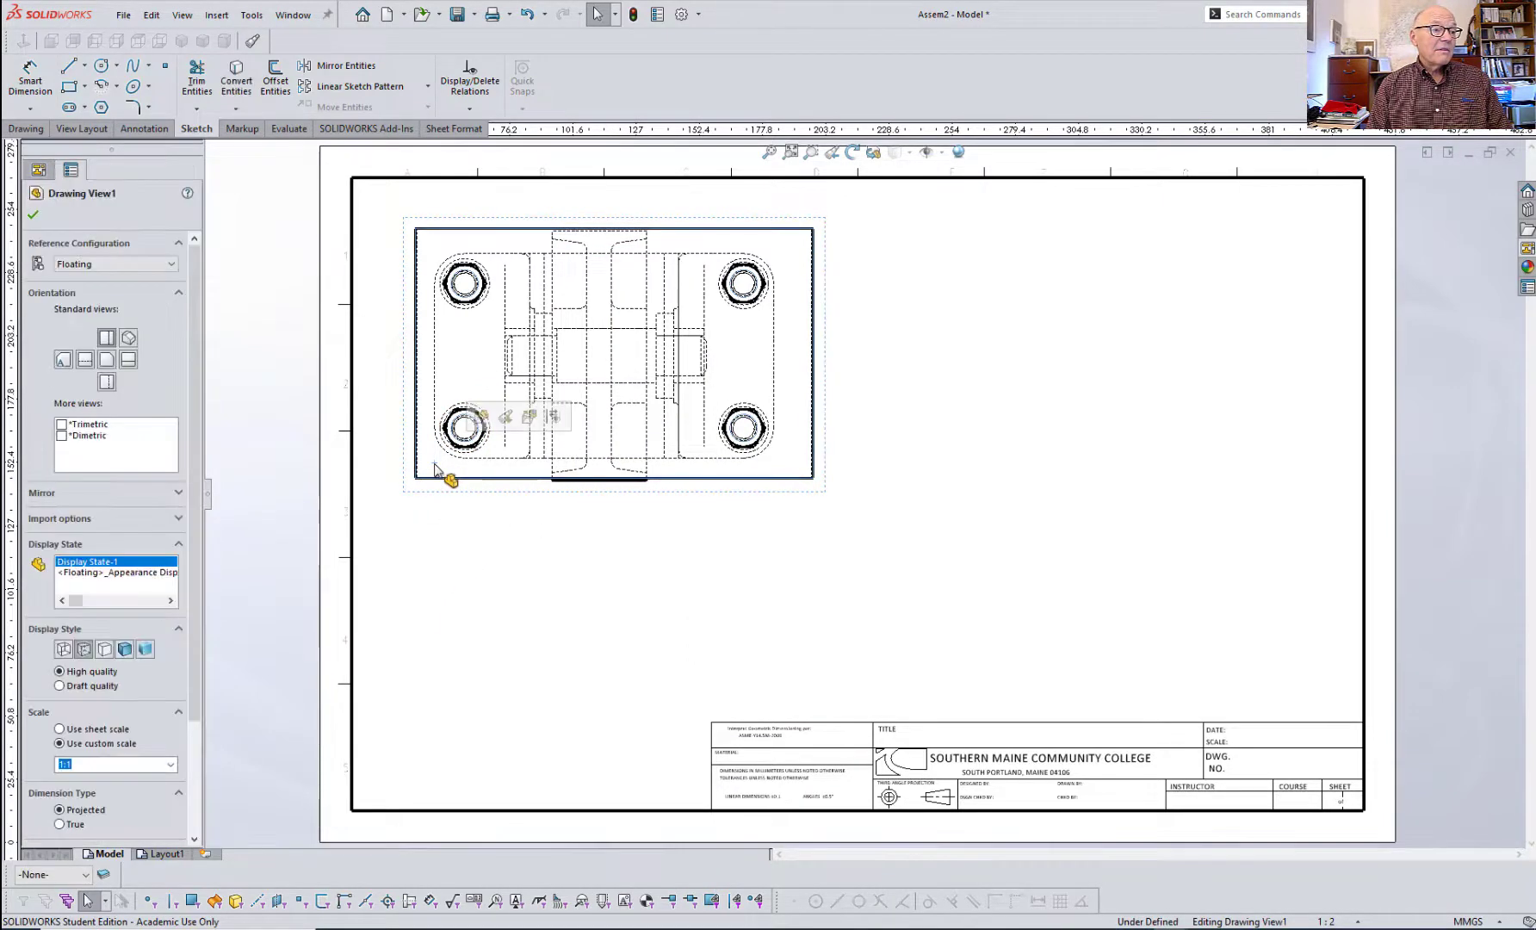
{"action": "left_click", "coordinate": [102, 649]}
{"action": "left_click", "coordinate": [85, 649]}
{"action": "left_click", "coordinate": [515, 584]}
- Move the top view off the sheet to the empty space above its upper border
{"action": "scroll", "coordinate": [516, 584], "scroll_direction": "down", "scroll_amount": 2}
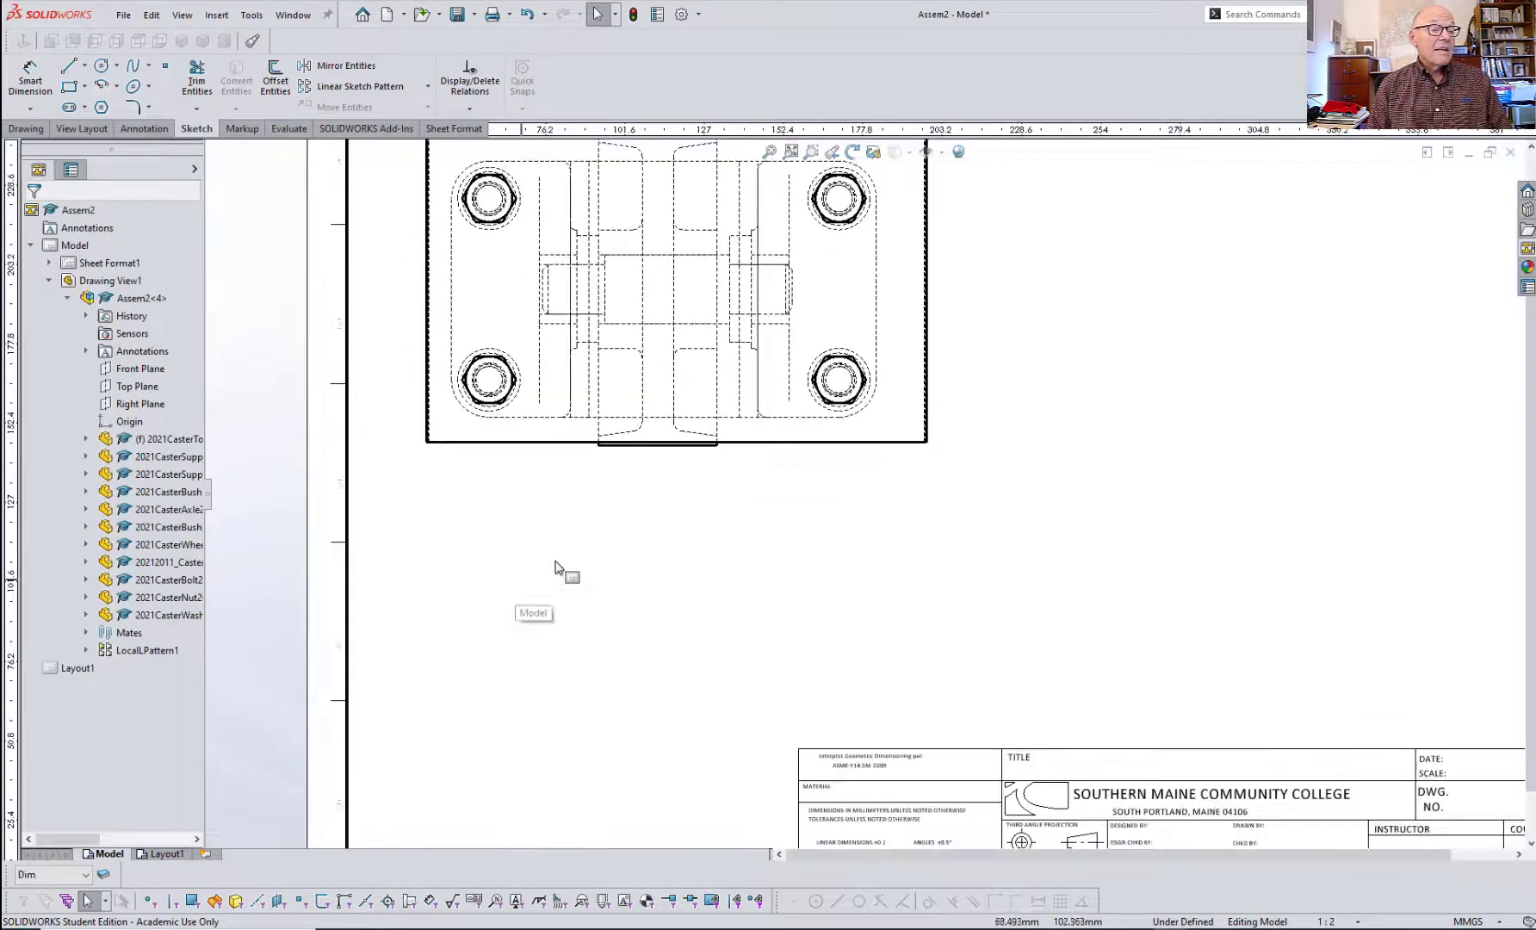
{"action": "scroll", "coordinate": [602, 551], "scroll_direction": "up", "scroll_amount": 3}
{"action": "scroll", "coordinate": [1031, 279], "scroll_direction": "down", "scroll_amount": 1}
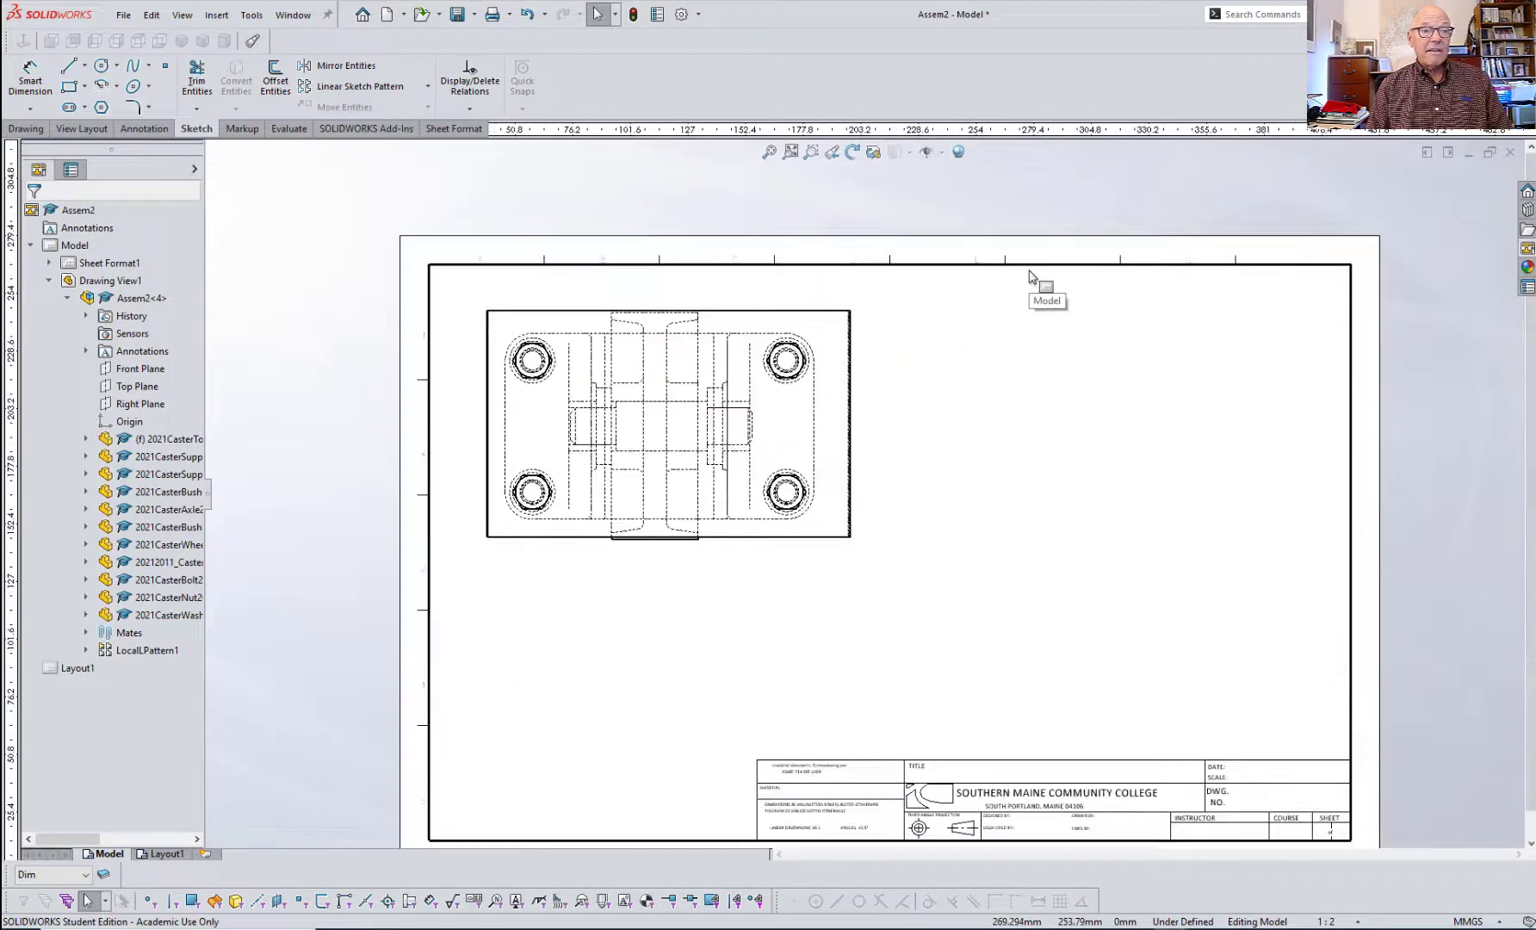
{"action": "scroll", "coordinate": [1030, 271], "scroll_direction": "up", "scroll_amount": 2}
{"action": "scroll", "coordinate": [1030, 276], "scroll_direction": "down", "scroll_amount": 1}
{"action": "mouse_move", "coordinate": [662, 410]}
{"action": "left_mouse_down"}
{"action": "mouse_move", "coordinate": [690, 229]}
{"action": "mouse_move", "coordinate": [668, 114]}
{"action": "mouse_move", "coordinate": [651, 112]}
{"action": "left_mouse_up"}
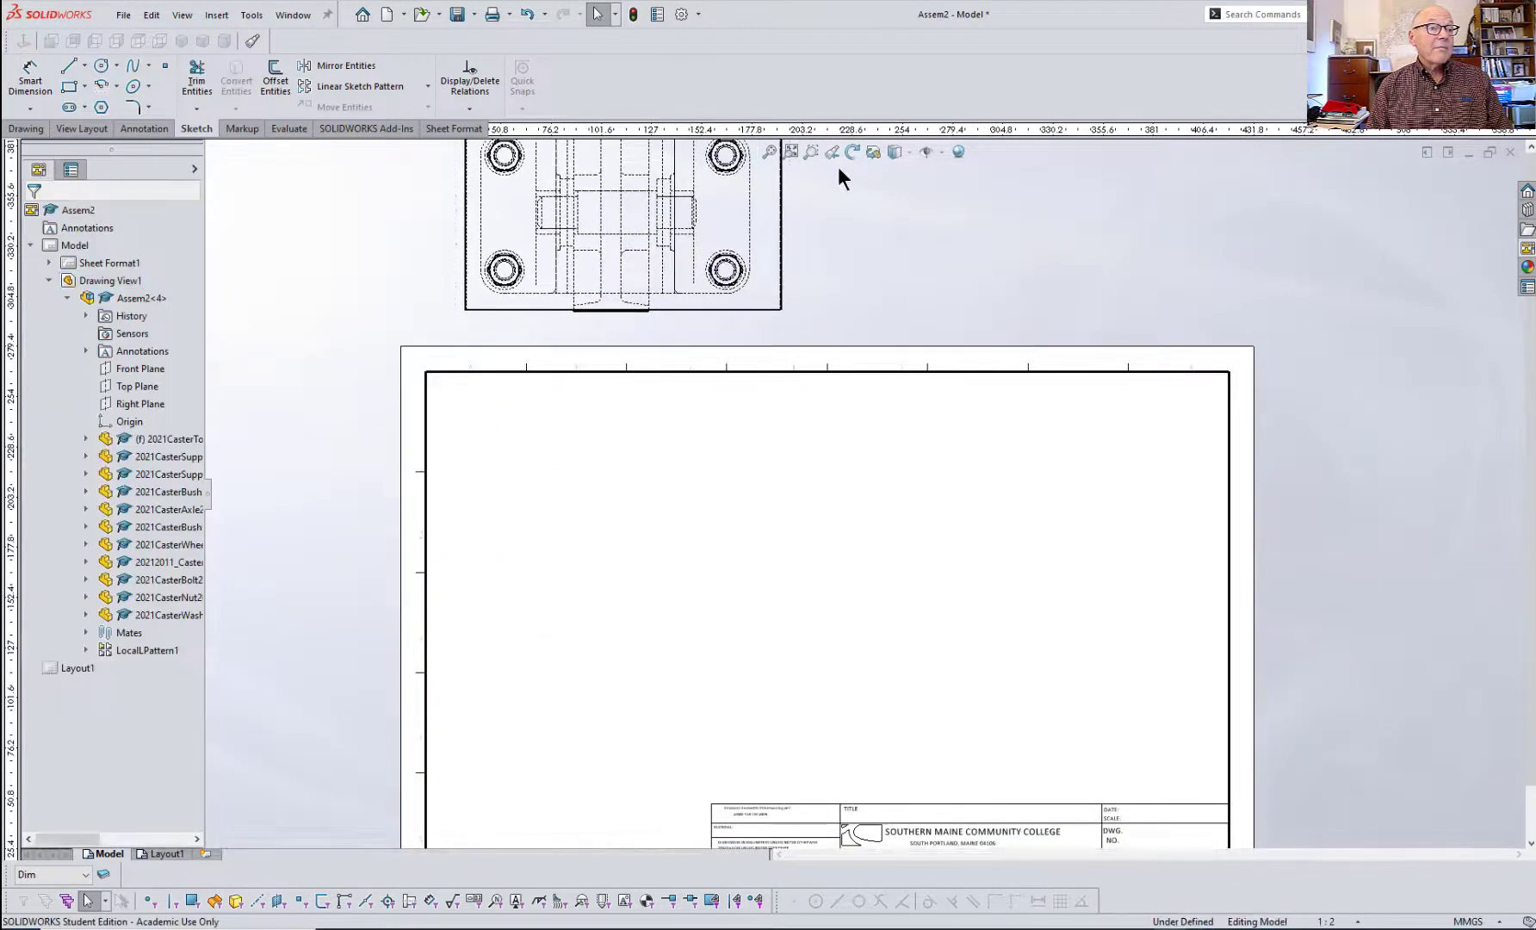
{"action": "scroll", "coordinate": [849, 233], "scroll_direction": "up", "scroll_amount": 2}
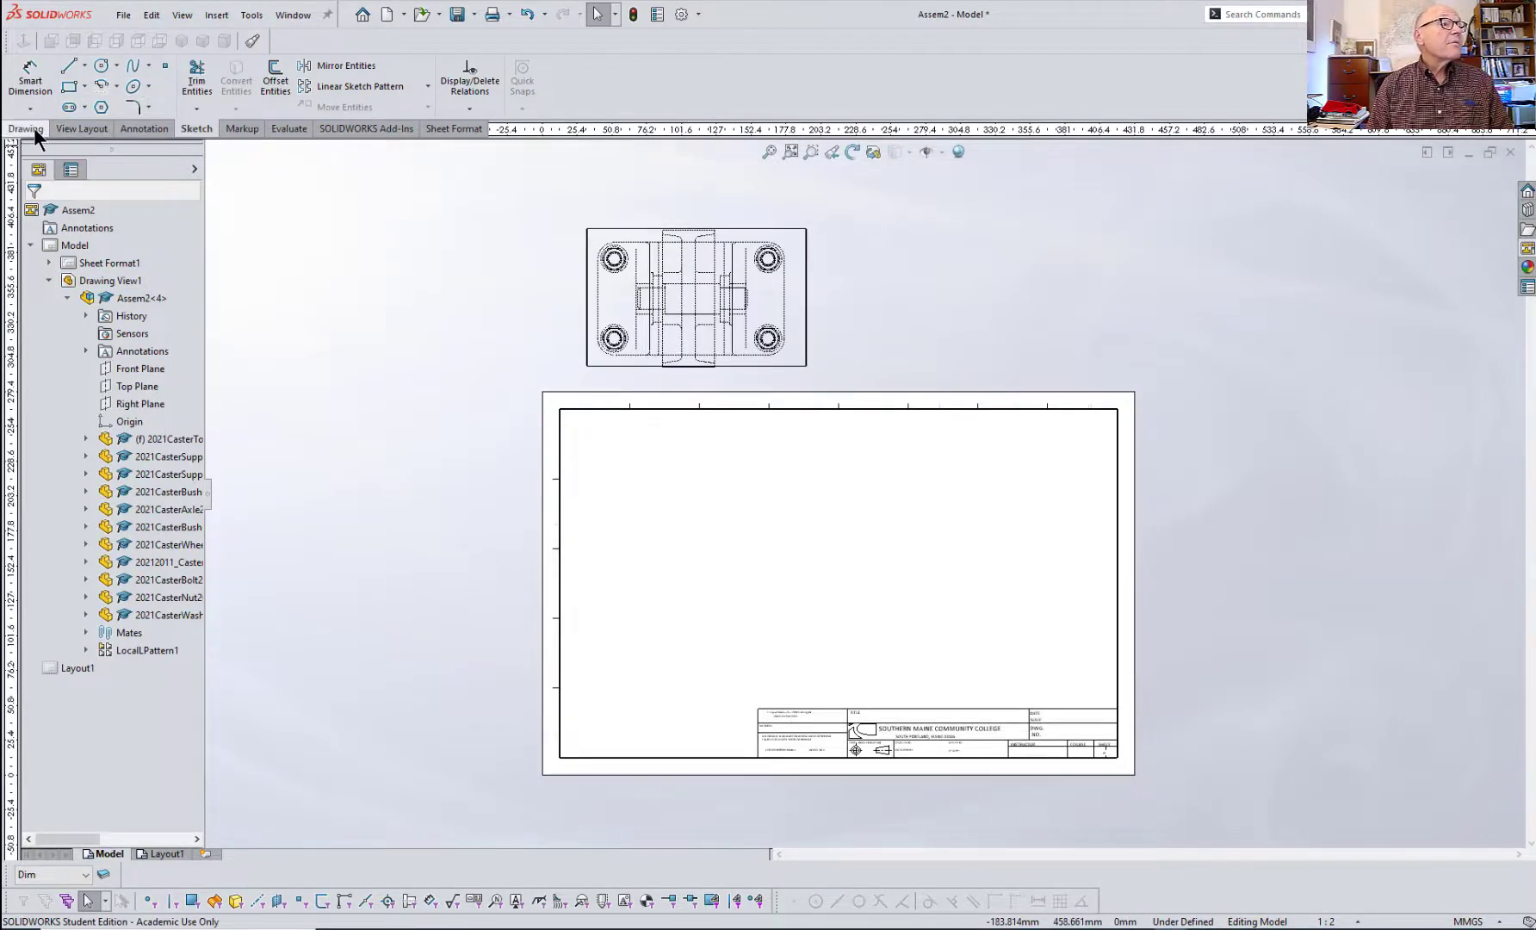
- Define a horizontal section cutting line through the top view's upper bolts, with a notch offset running through the axle's centerline between them
{"action": "left_click", "coordinate": [27, 129]}
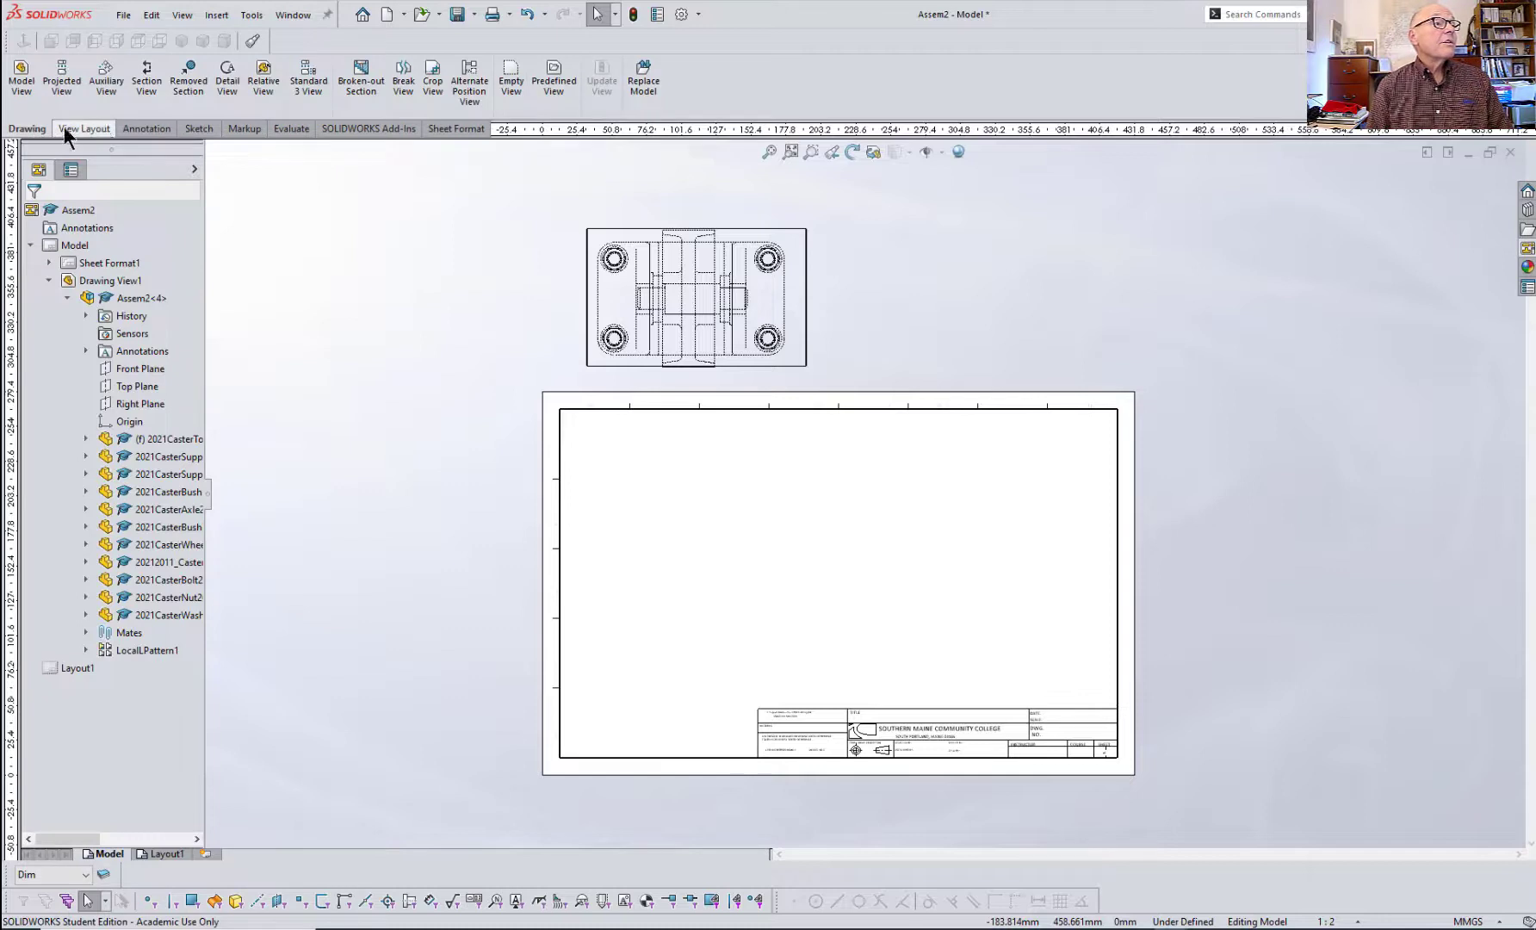
{"action": "left_click", "coordinate": [143, 92]}
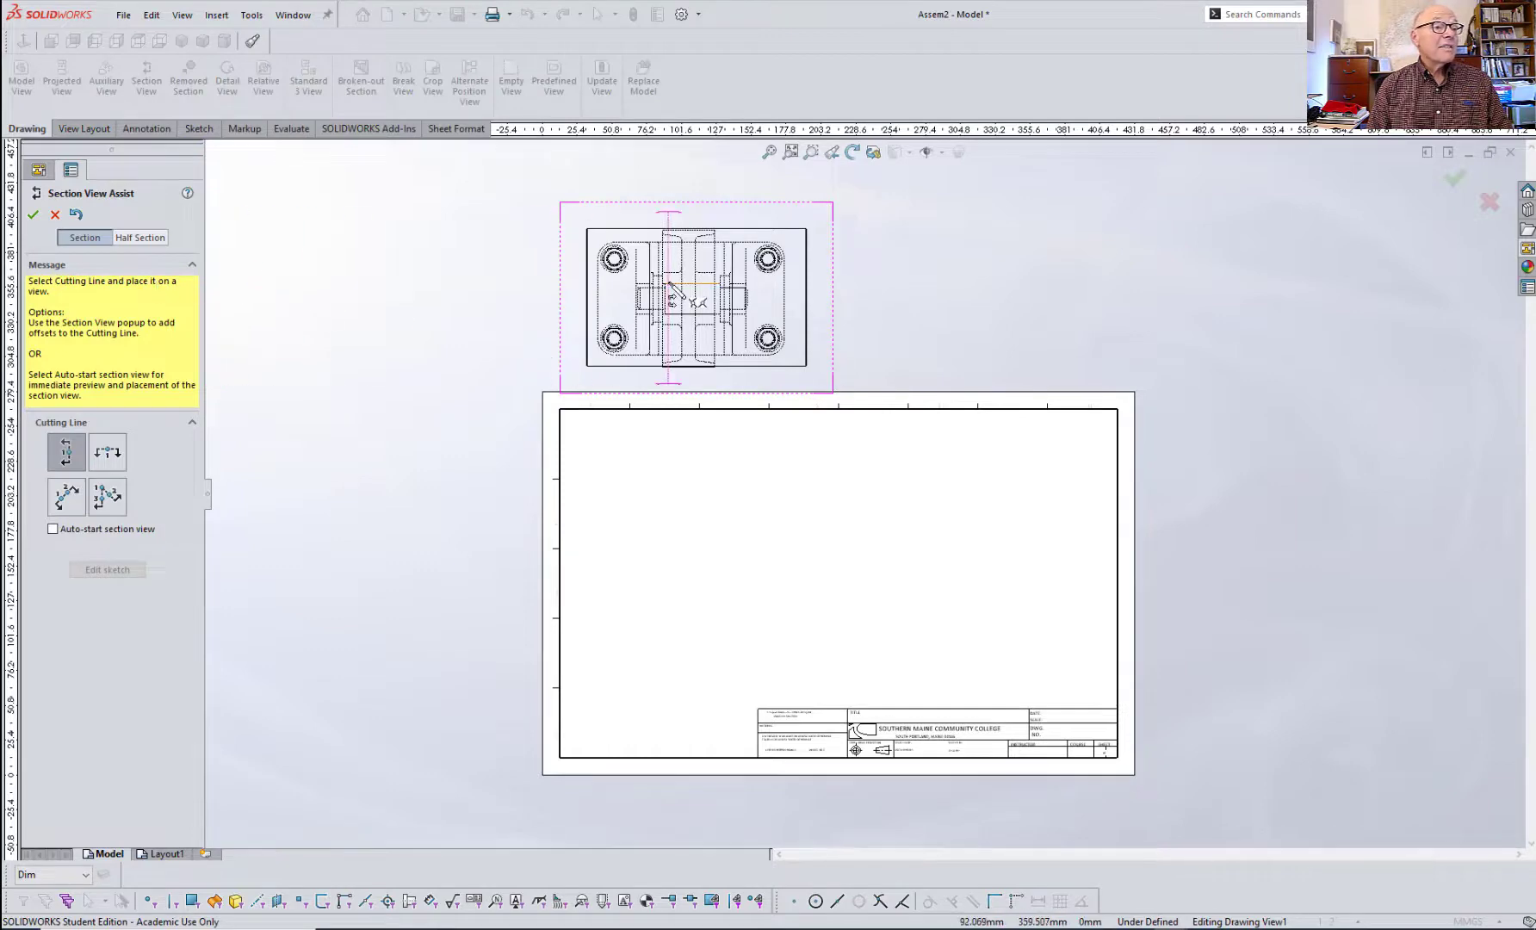
{"action": "left_click", "coordinate": [108, 451]}
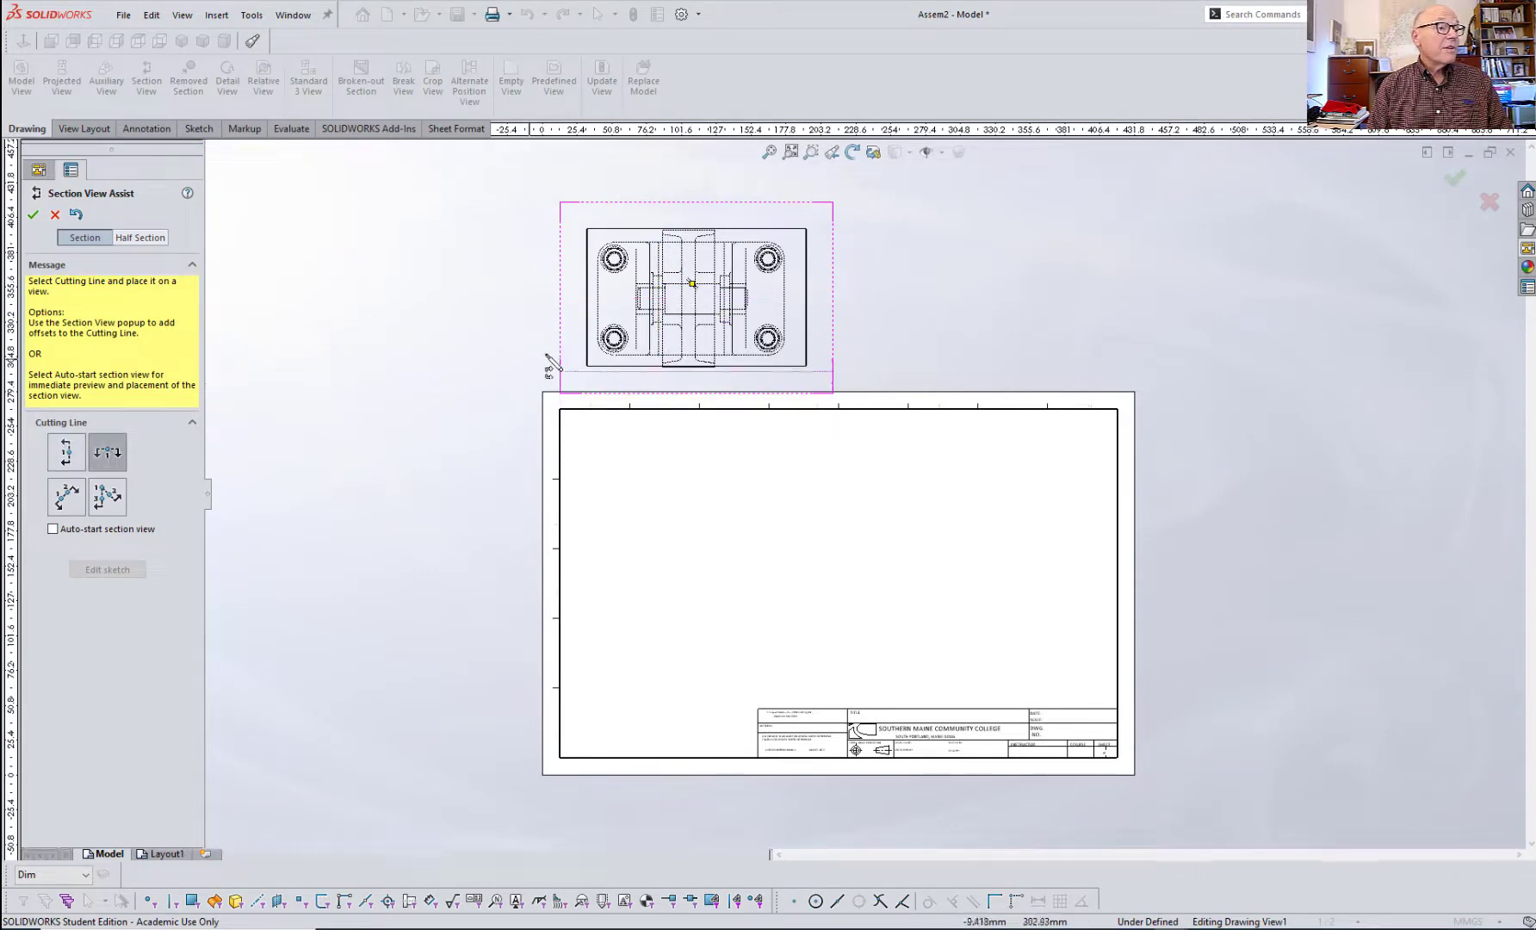
{"action": "scroll", "coordinate": [689, 299], "scroll_direction": "down", "scroll_amount": 3}
{"action": "scroll", "coordinate": [788, 392], "scroll_direction": "down", "scroll_amount": 4}
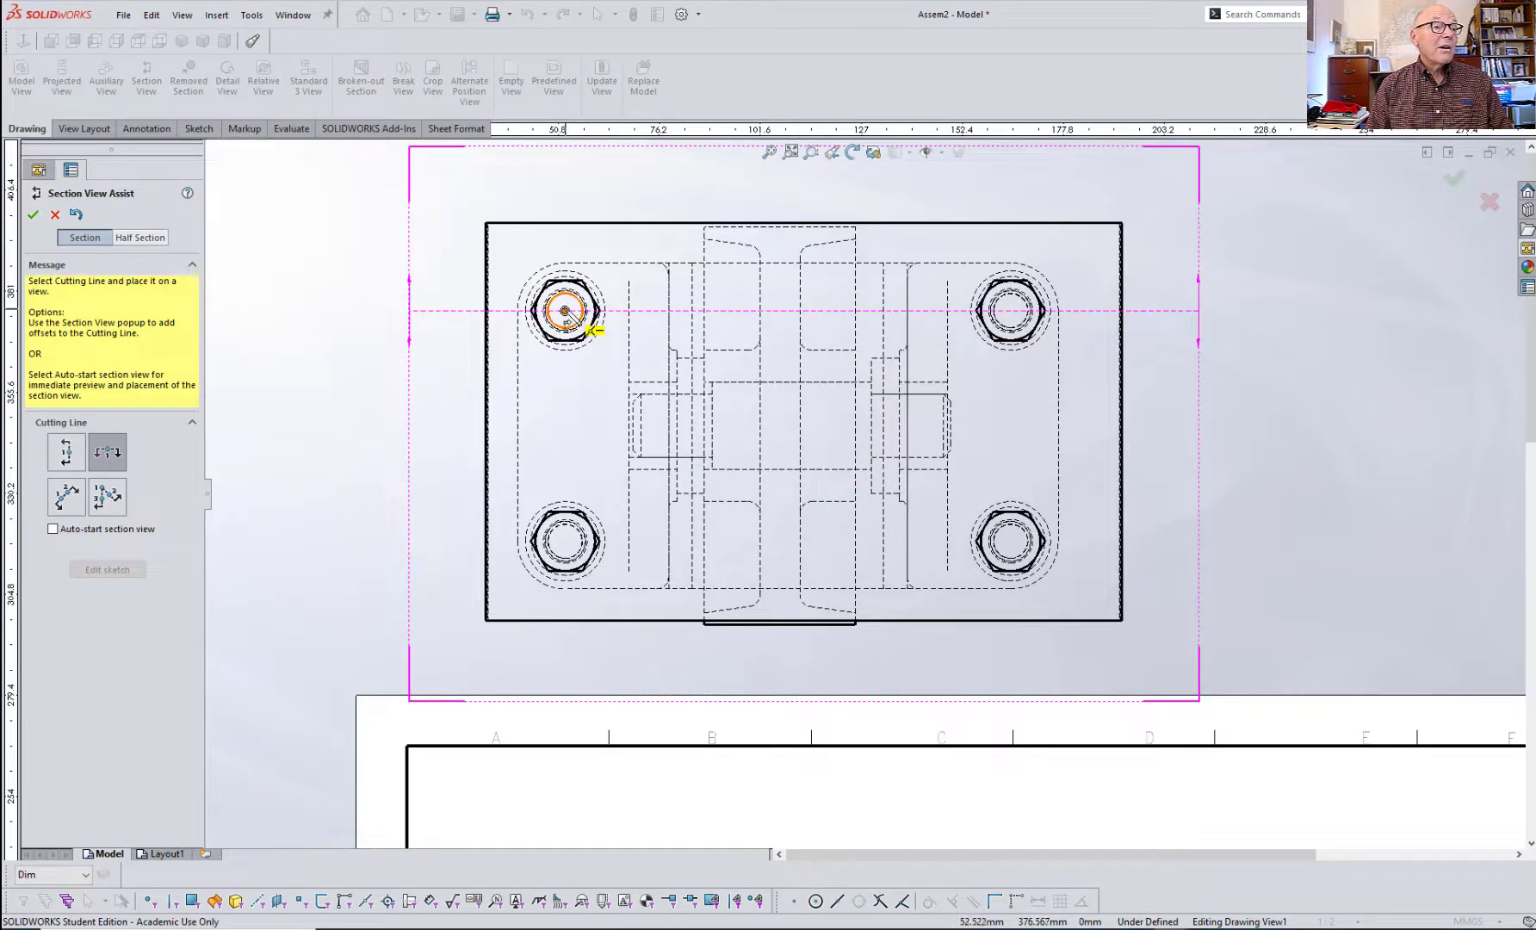
{"action": "left_click", "coordinate": [564, 311]}
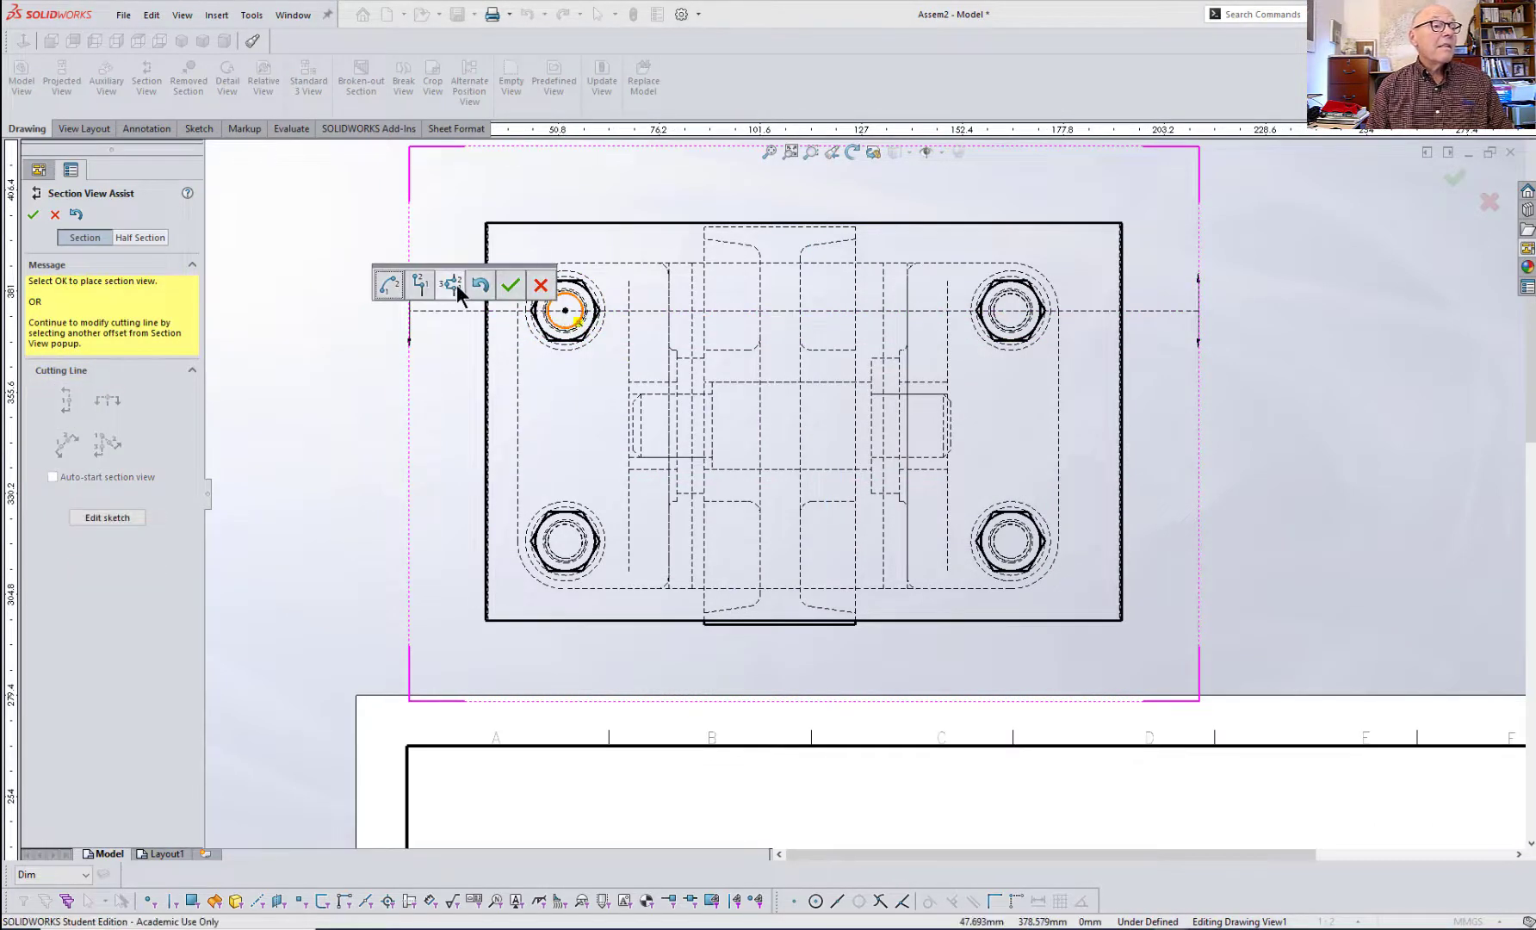
{"action": "left_click", "coordinate": [452, 283]}
{"action": "left_click", "coordinate": [618, 310]}
{"action": "left_click", "coordinate": [961, 310]}
{"action": "left_click", "coordinate": [948, 425]}
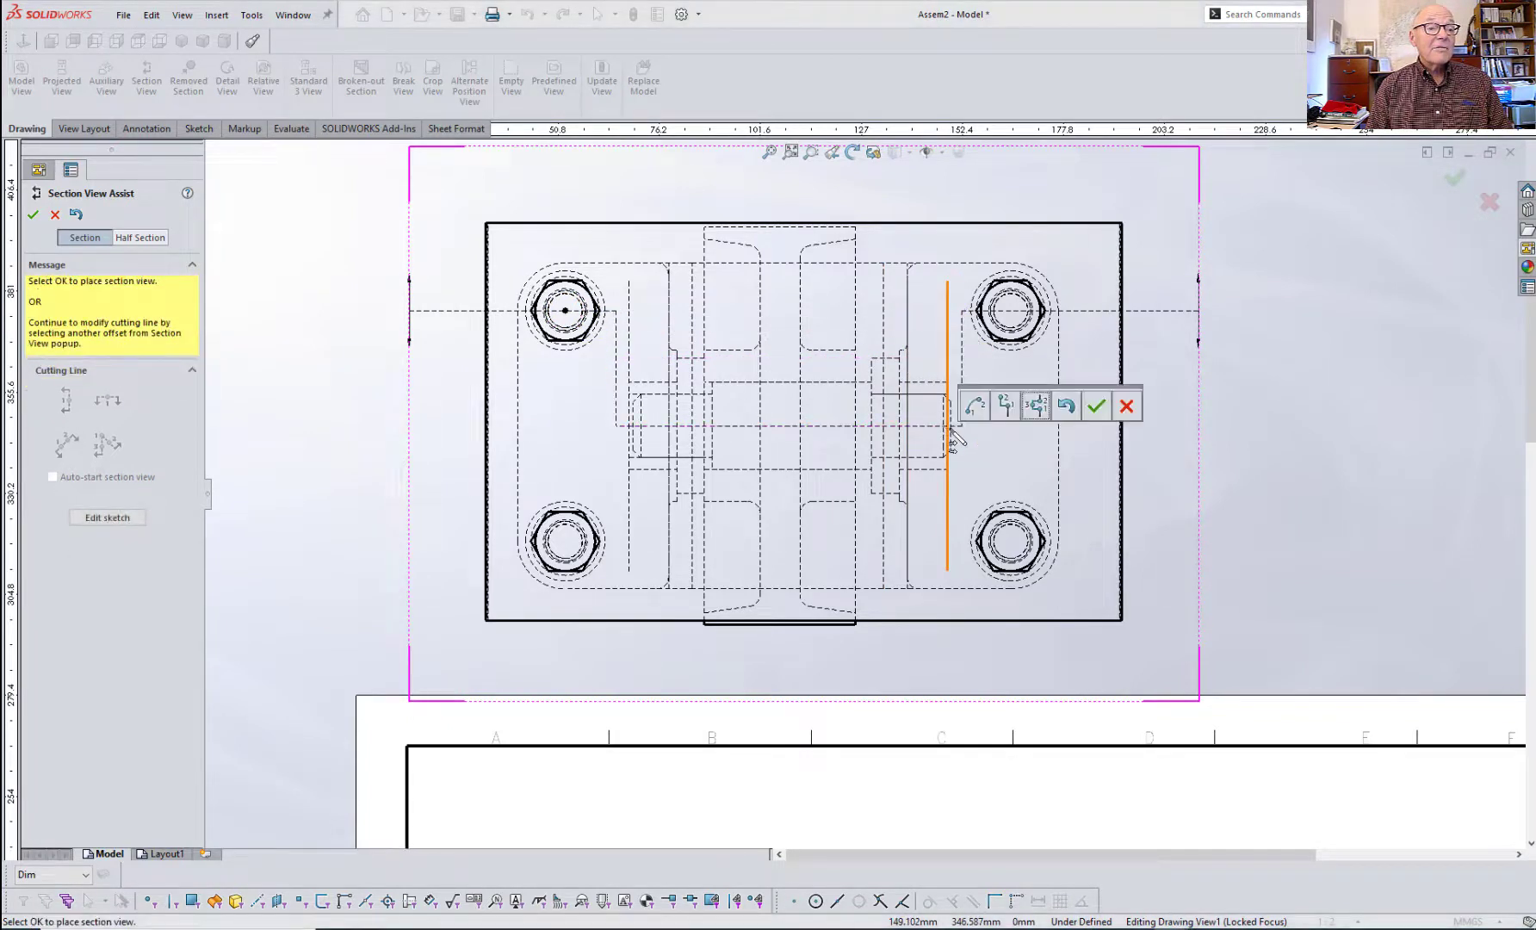
- Accept the cutting line without exclusions and place section view A-A on the sheet below the top view
{"action": "left_click", "coordinate": [1099, 408]}
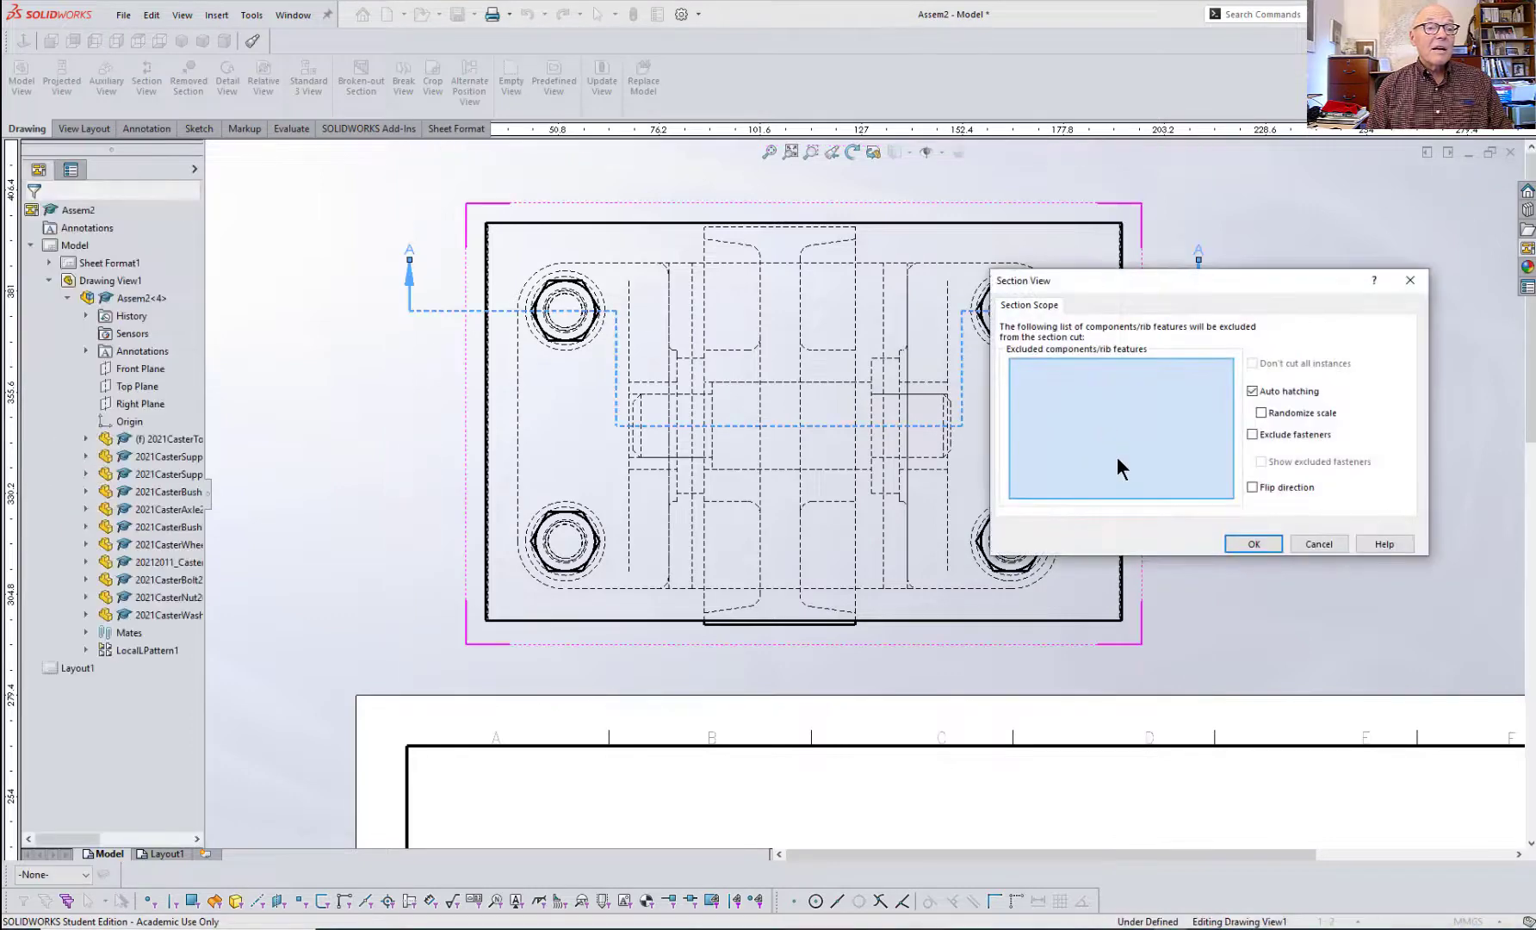
{"action": "left_click", "coordinate": [1259, 545]}
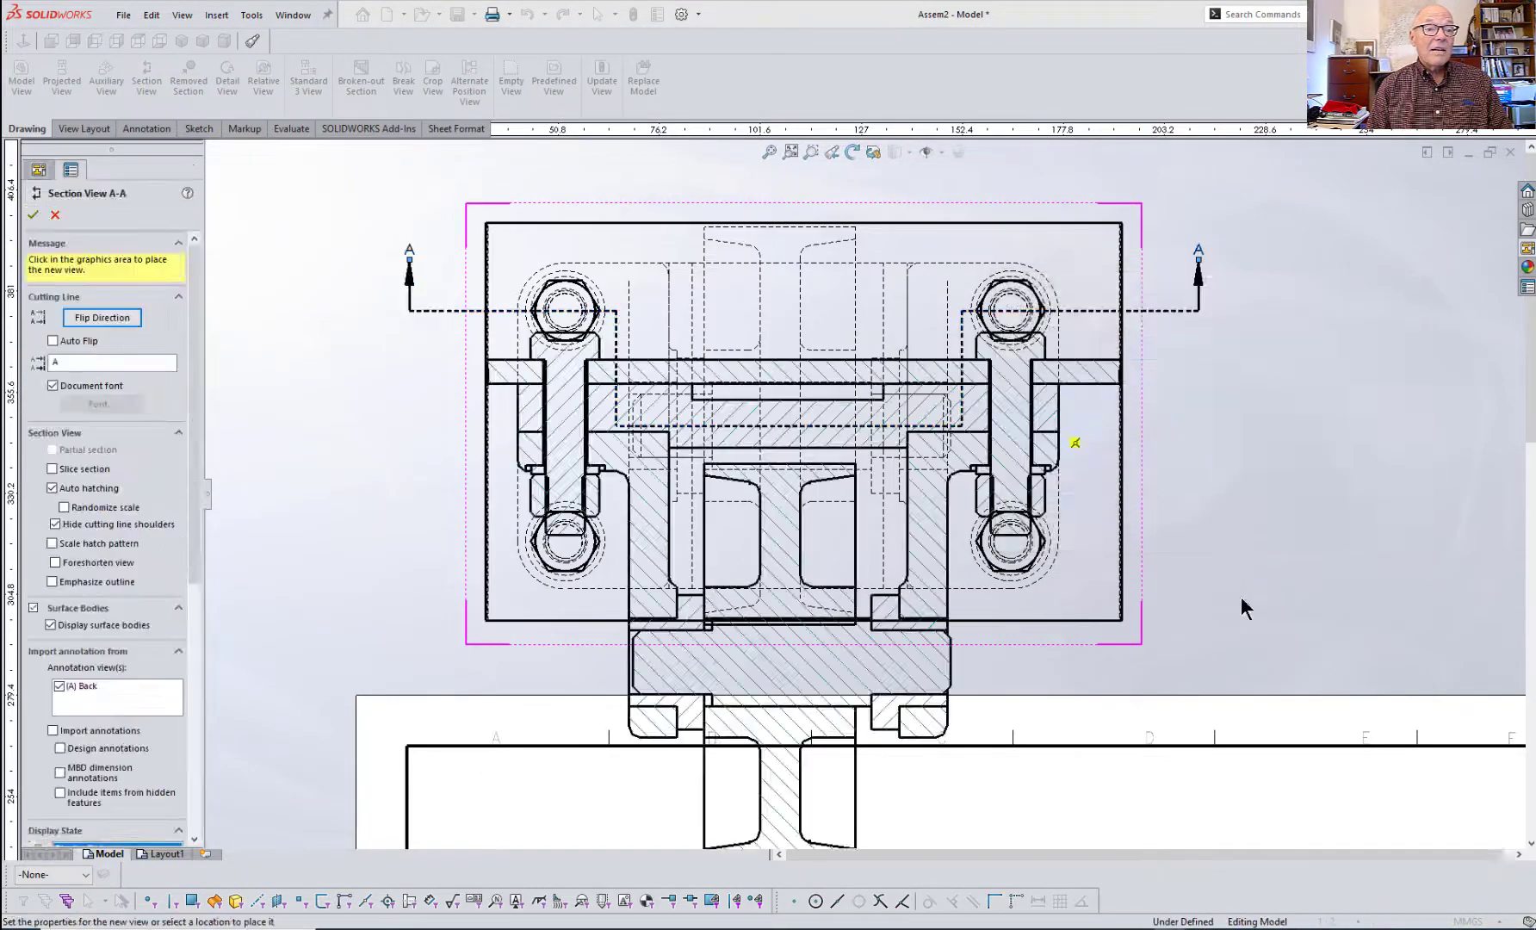
{"action": "left_click", "coordinate": [1005, 644]}
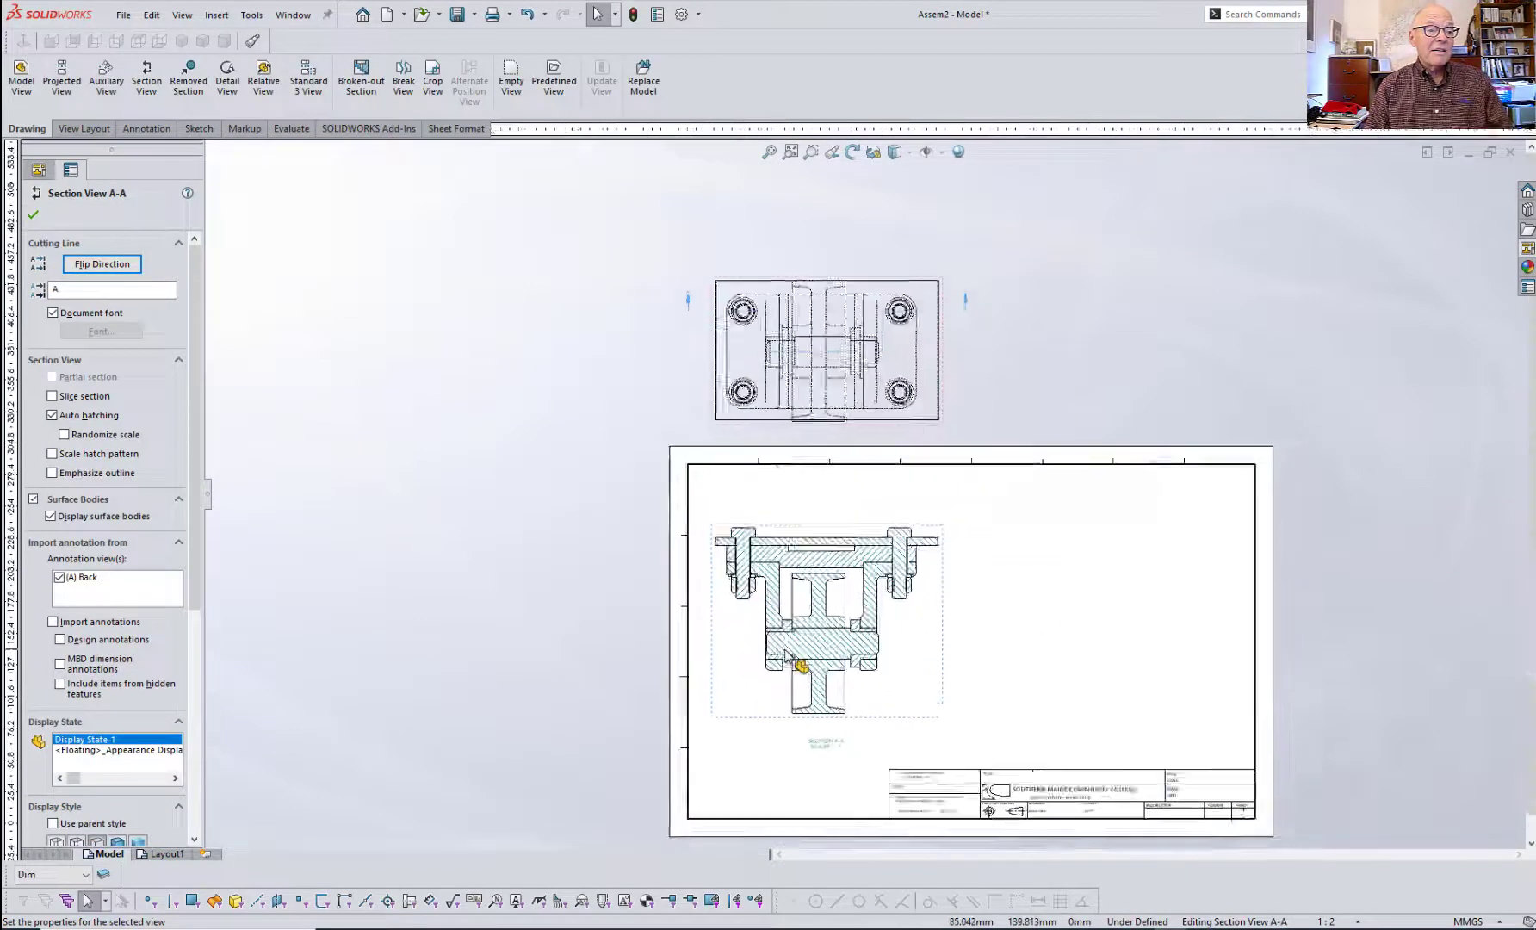
- Open section view A-A's section scope properties and exclude the axle from the section cut
{"action": "scroll", "coordinate": [785, 661], "scroll_direction": "down", "scroll_amount": 5}
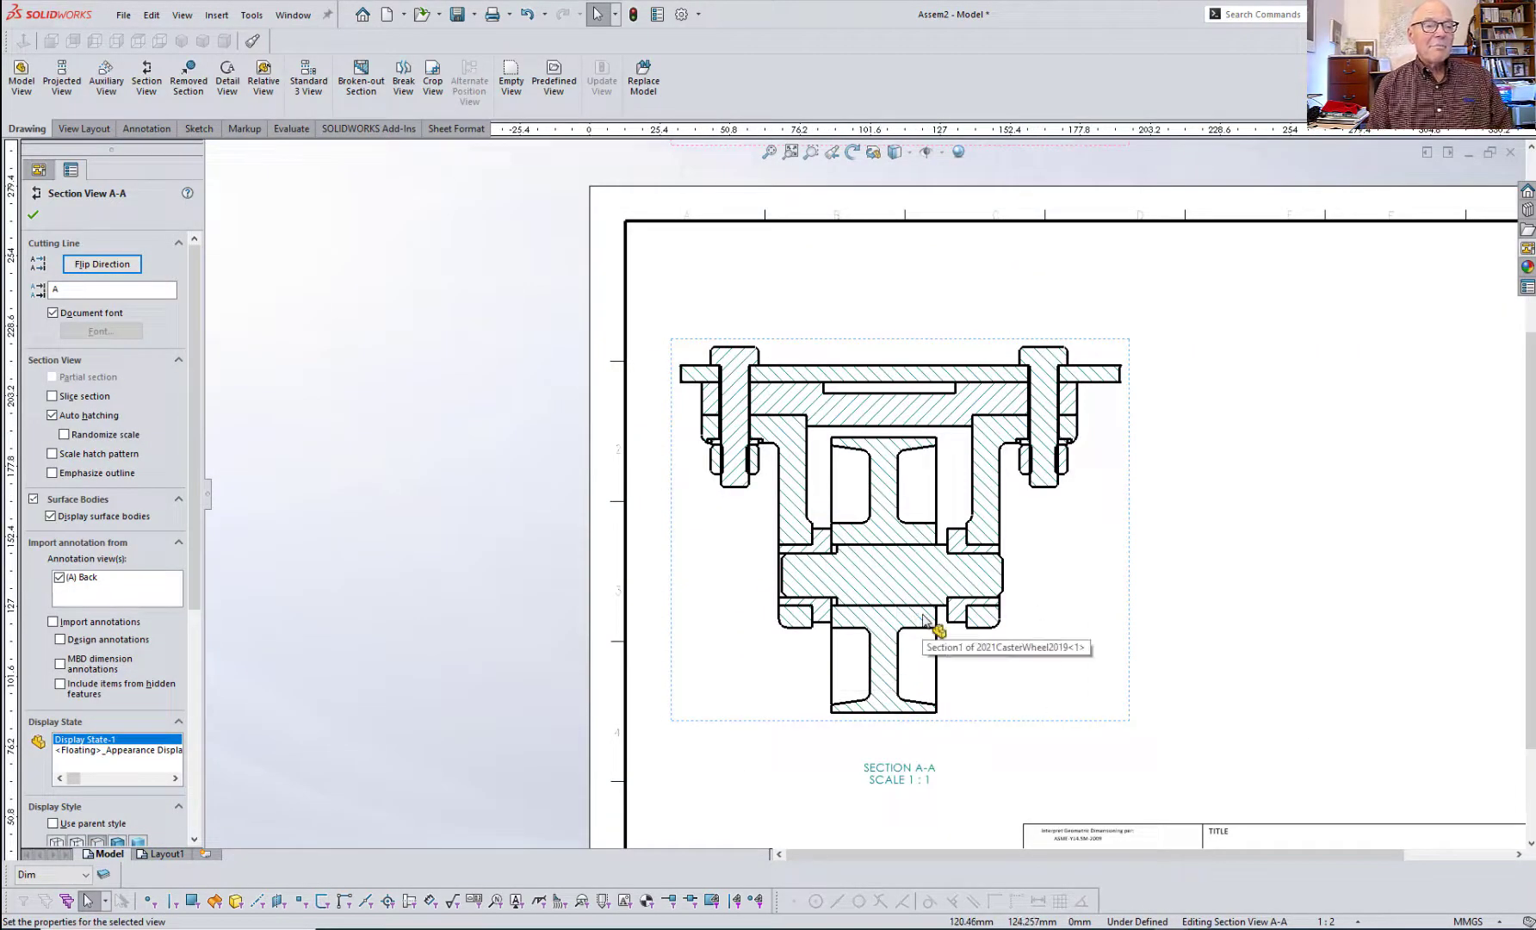
{"action": "right_click", "coordinate": [1088, 584]}
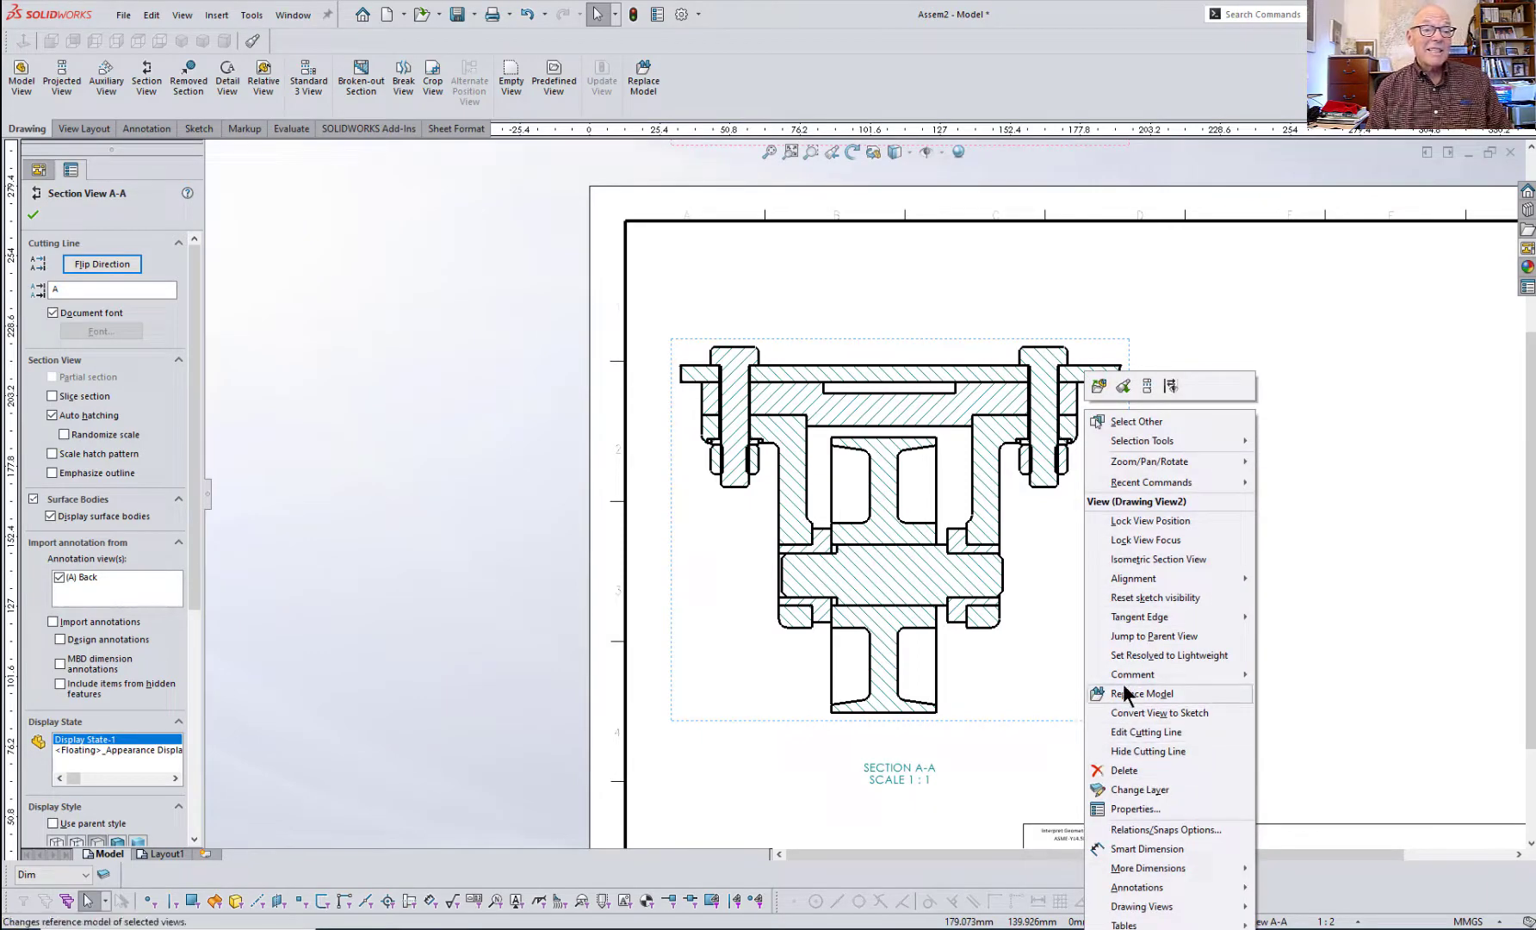
{"action": "left_click", "coordinate": [1116, 807]}
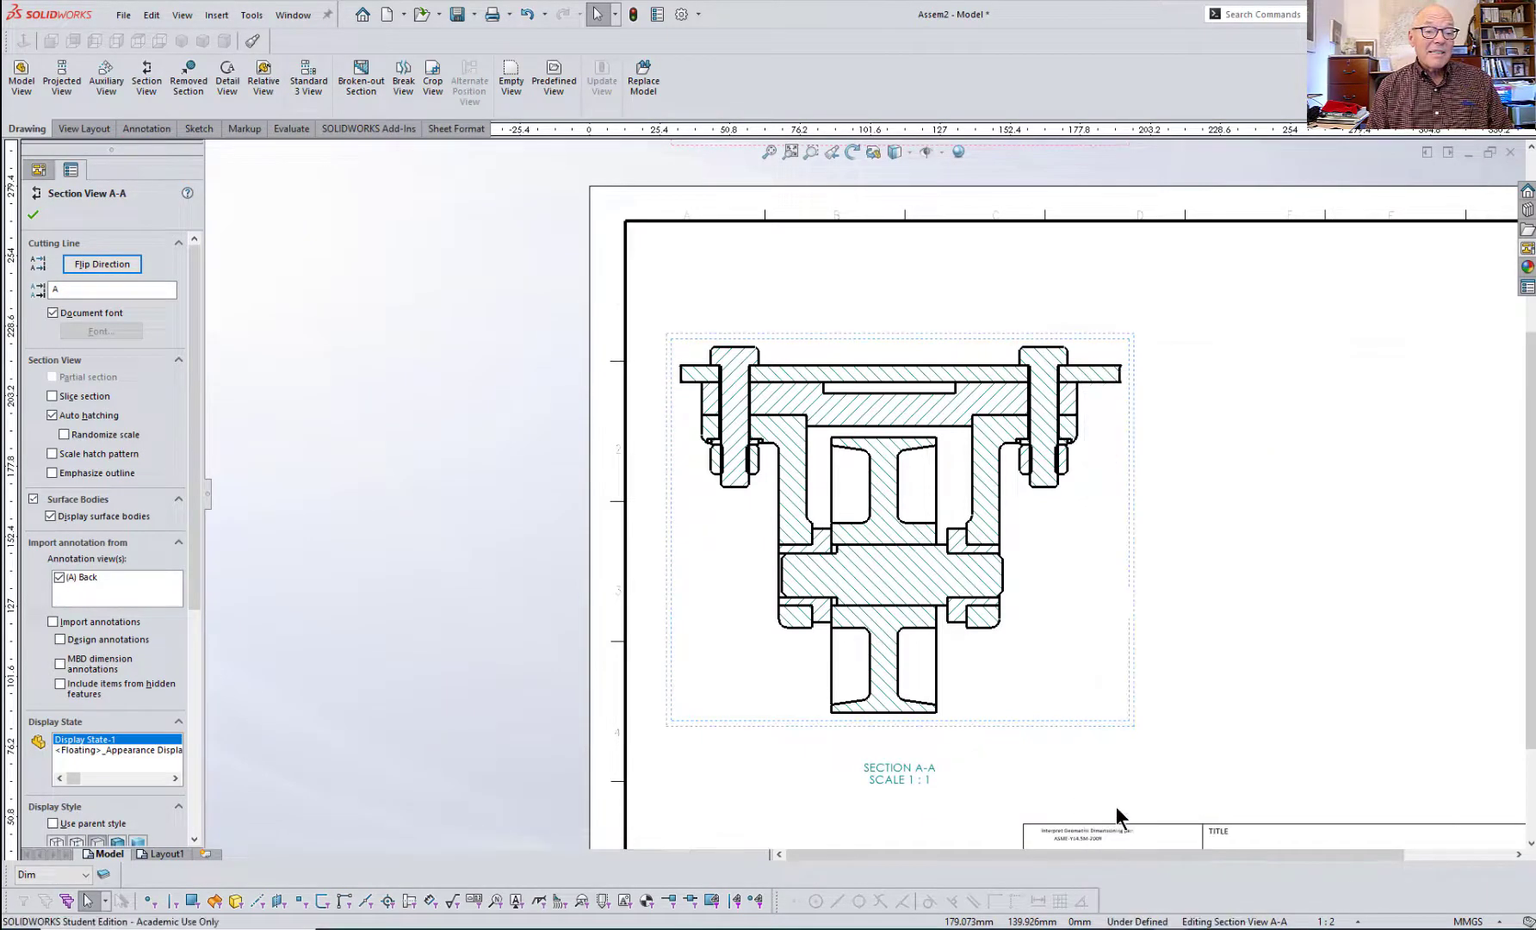
{"action": "left_click_drag", "start_coordinate": [1209, 282], "coordinate": [1371, 290]}
{"action": "left_click", "coordinate": [1360, 326]}
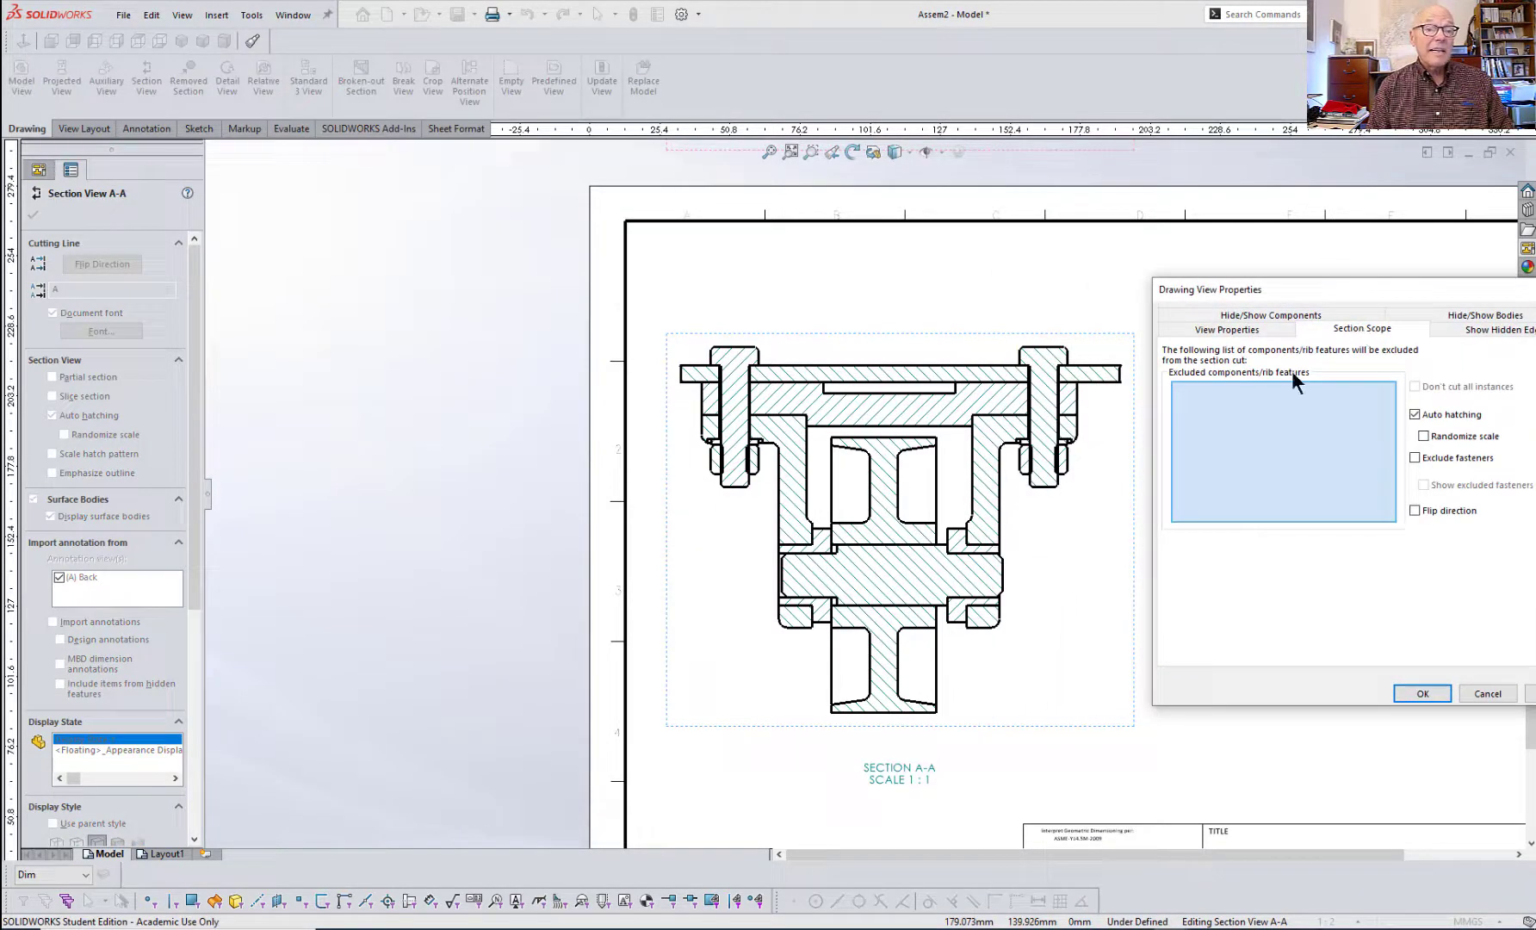
{"action": "left_click", "coordinate": [878, 582]}
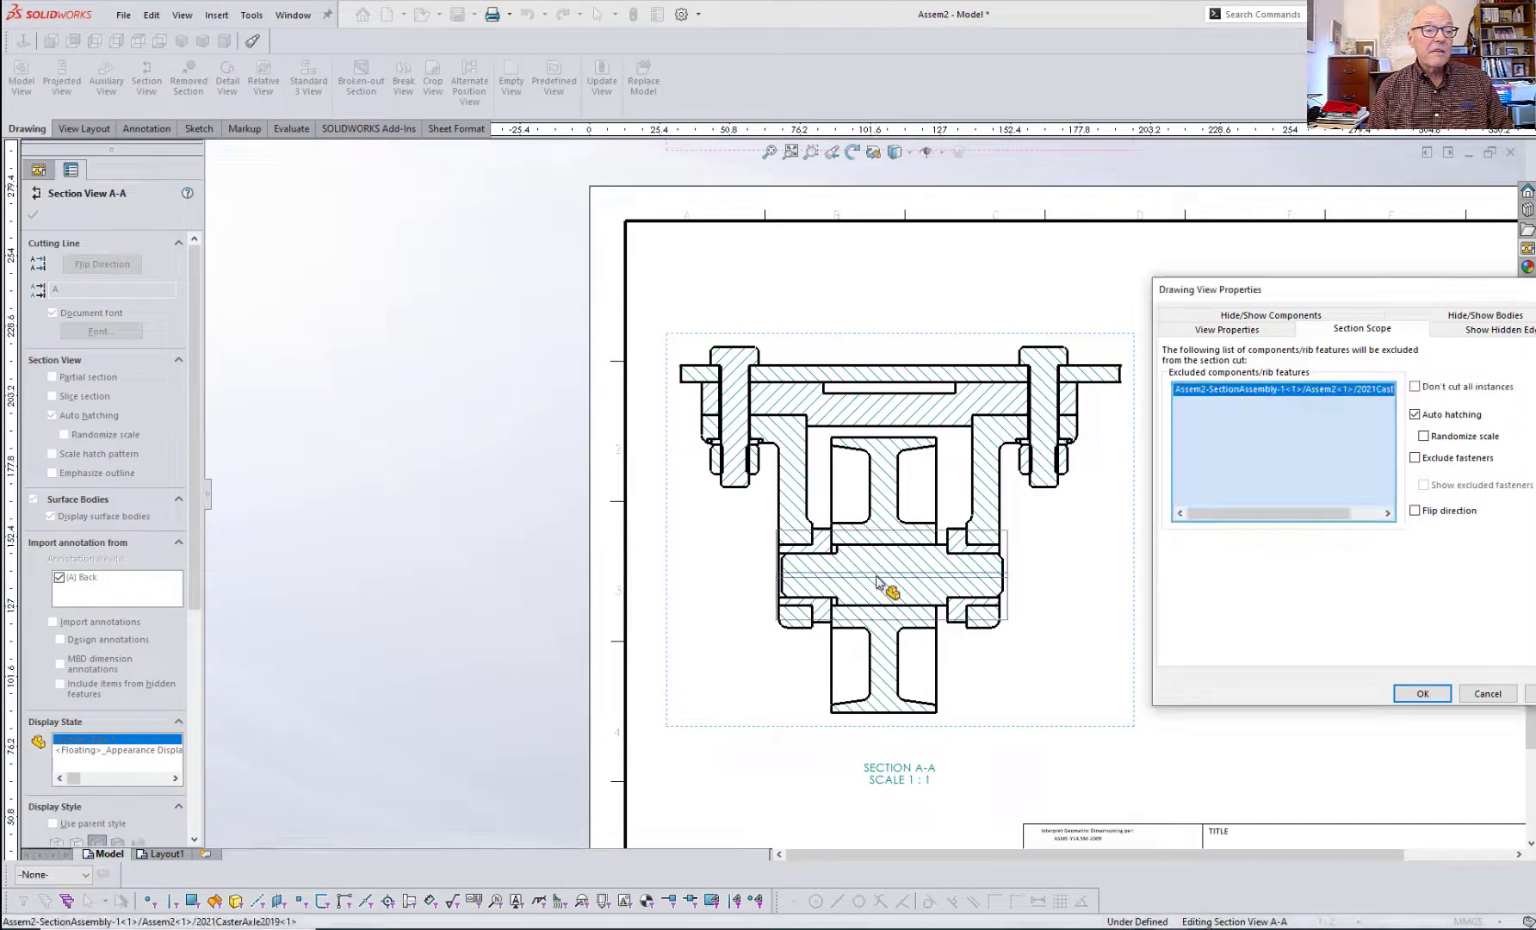
- Exclude the bolt, washer and nut from the section cut with Don't cut all instances for each, and apply the properties
{"action": "left_click", "coordinate": [1057, 365]}
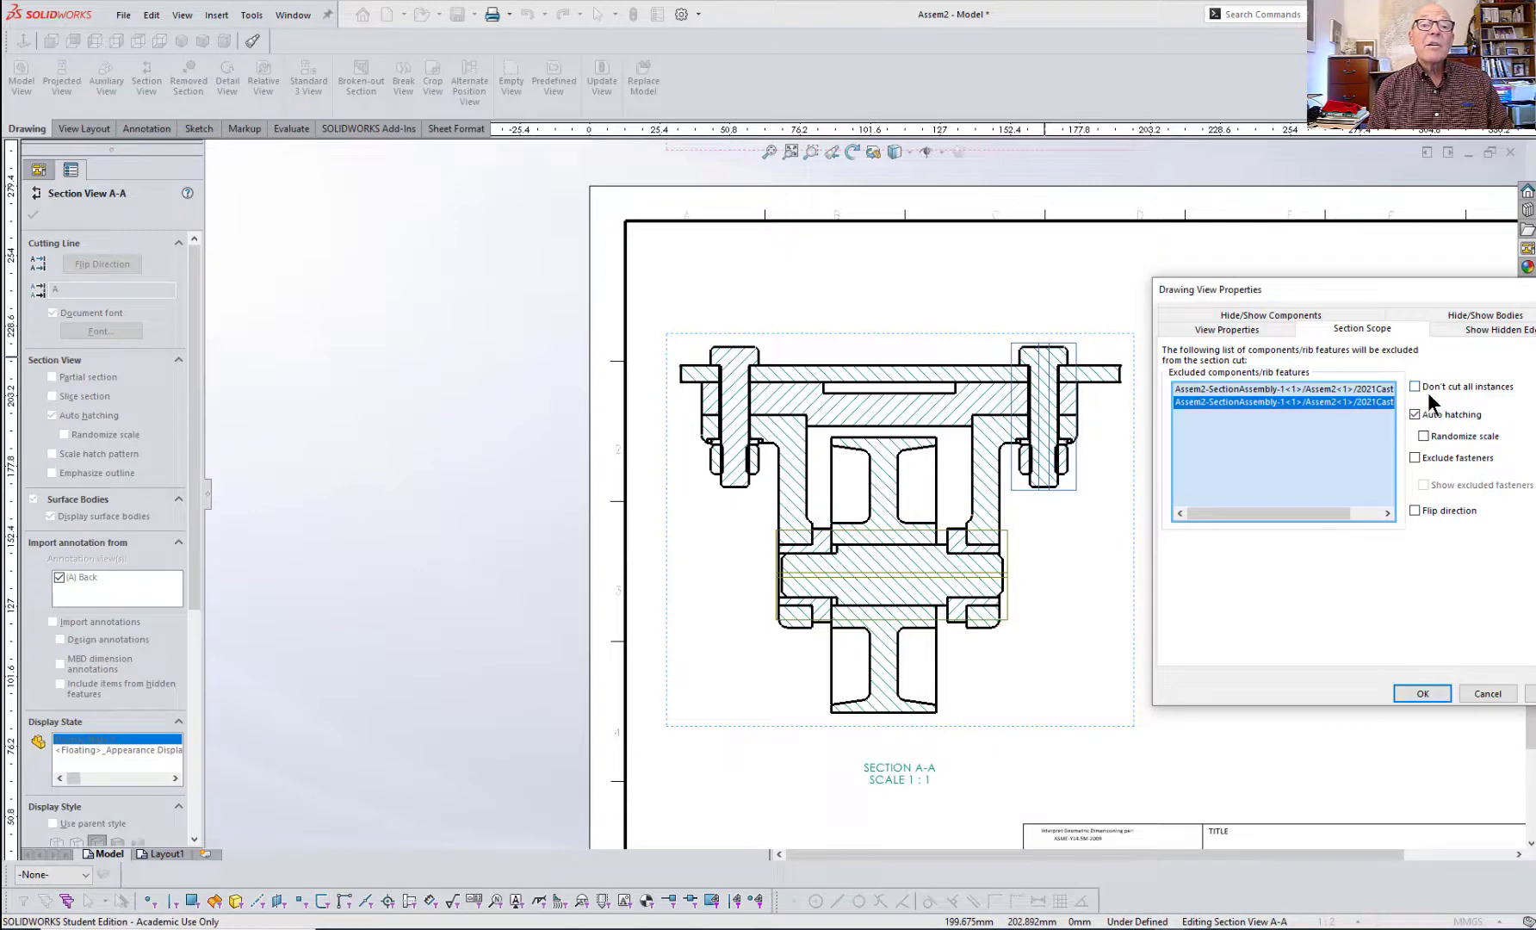
{"action": "scroll", "coordinate": [1117, 377], "scroll_direction": "down", "scroll_amount": 6}
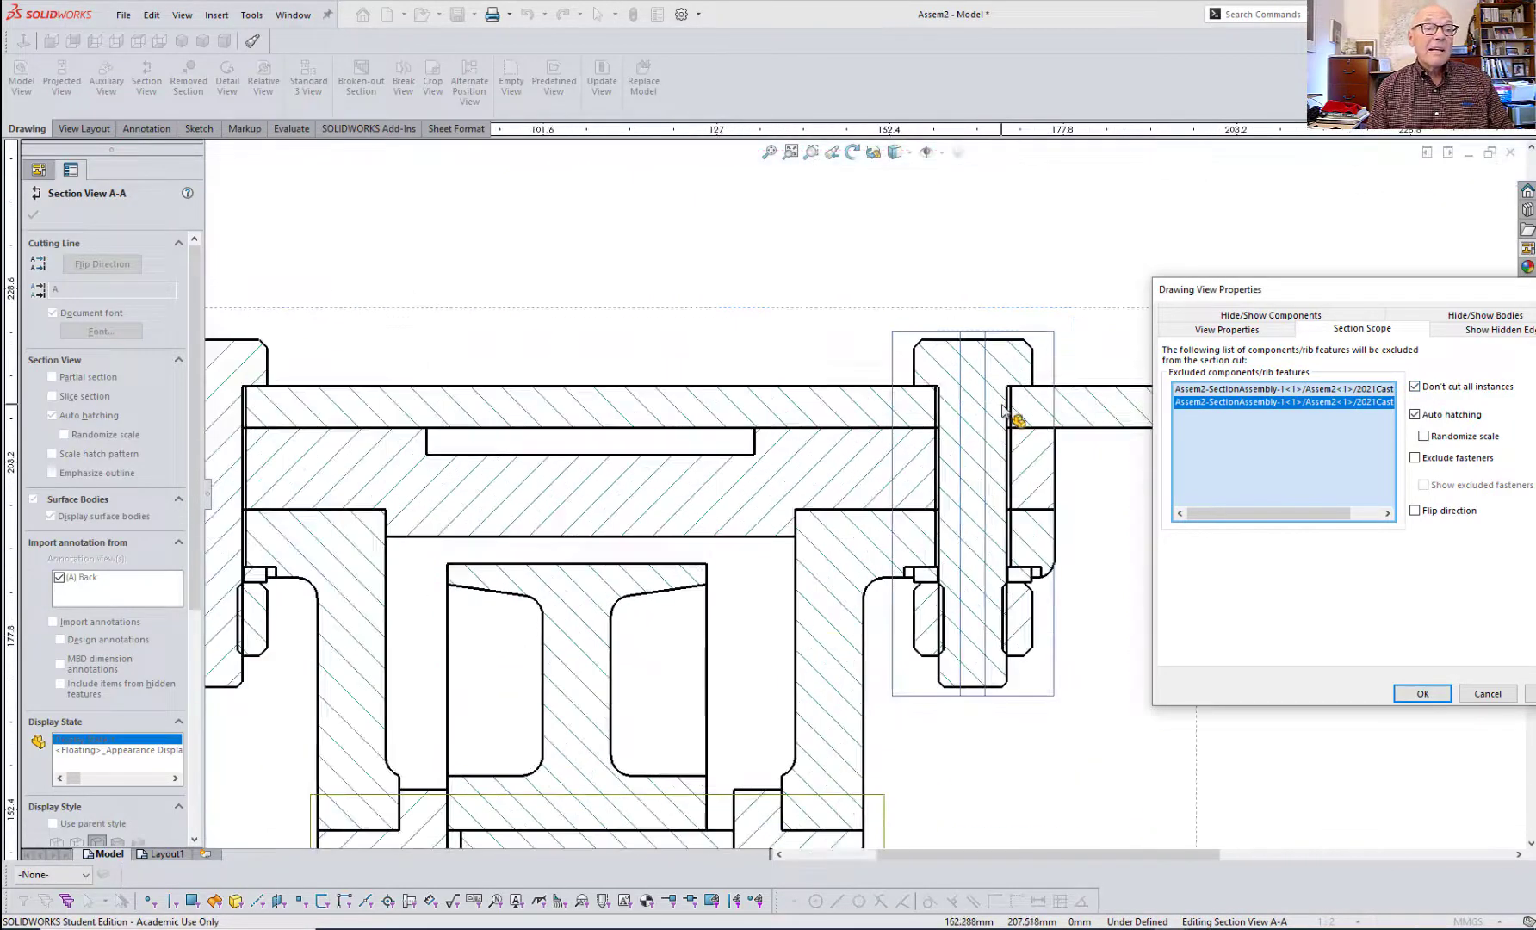
{"action": "left_click", "coordinate": [1024, 580]}
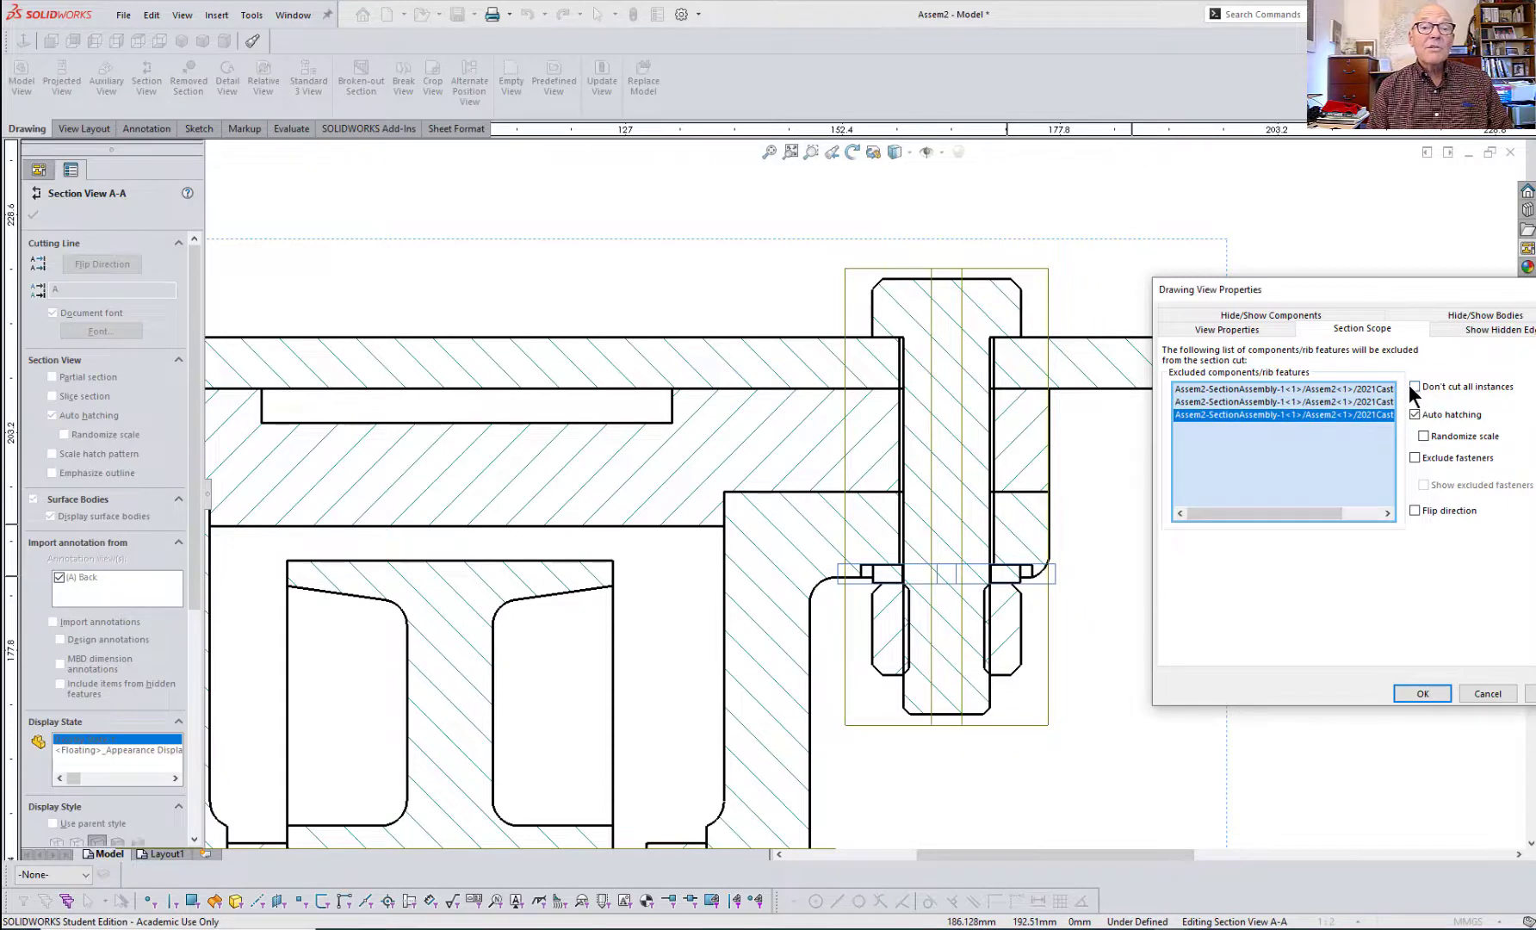
{"action": "left_click", "coordinate": [1018, 628]}
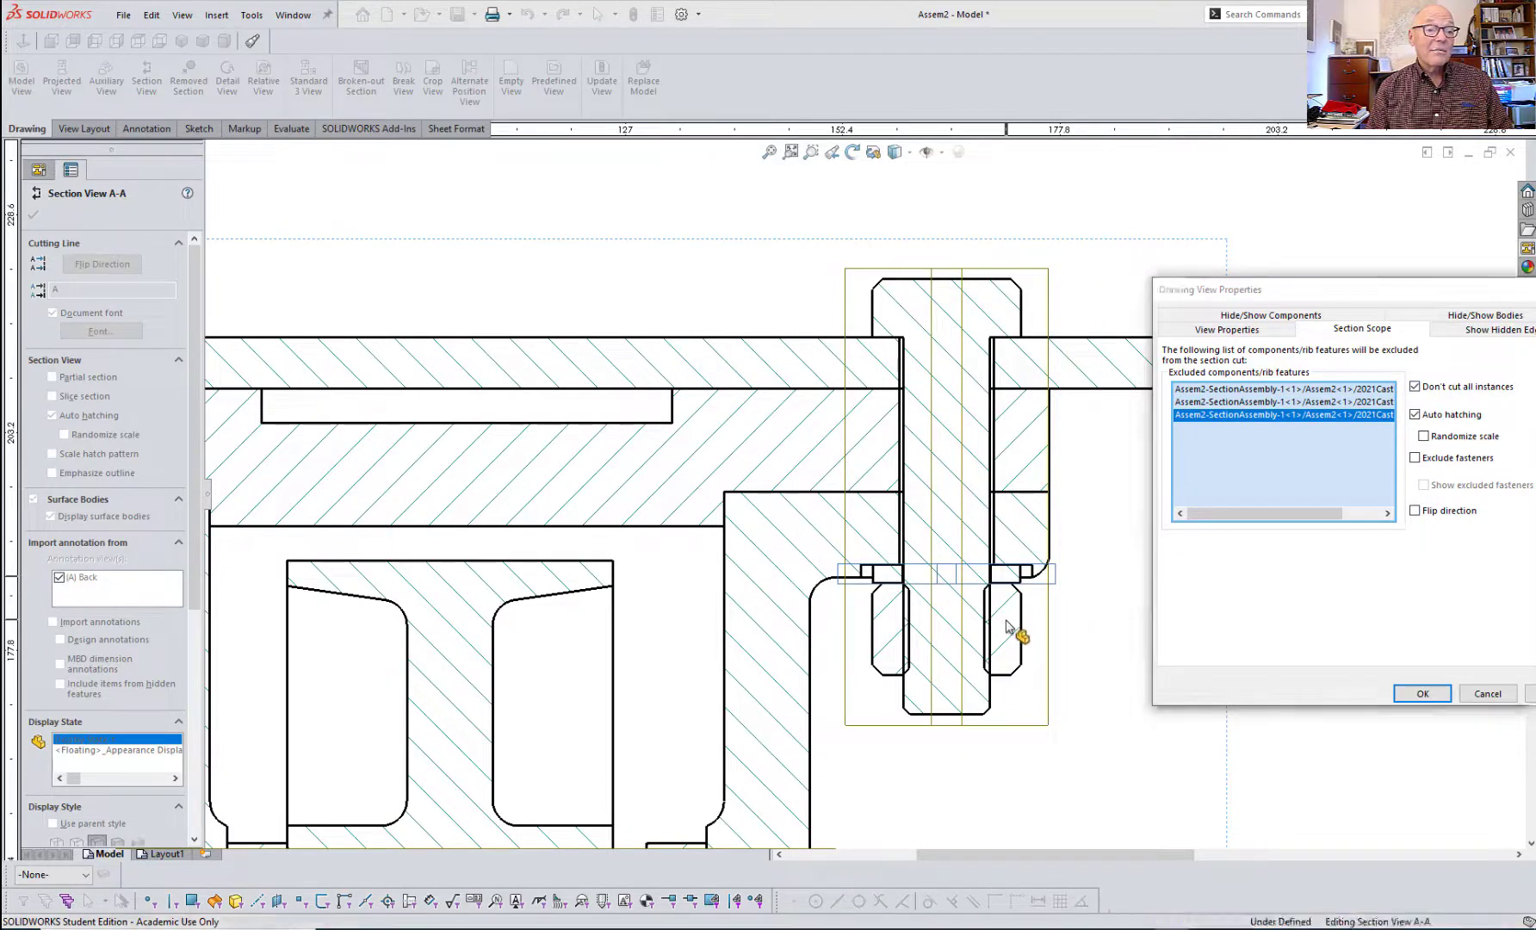
{"action": "left_click", "coordinate": [1413, 387]}
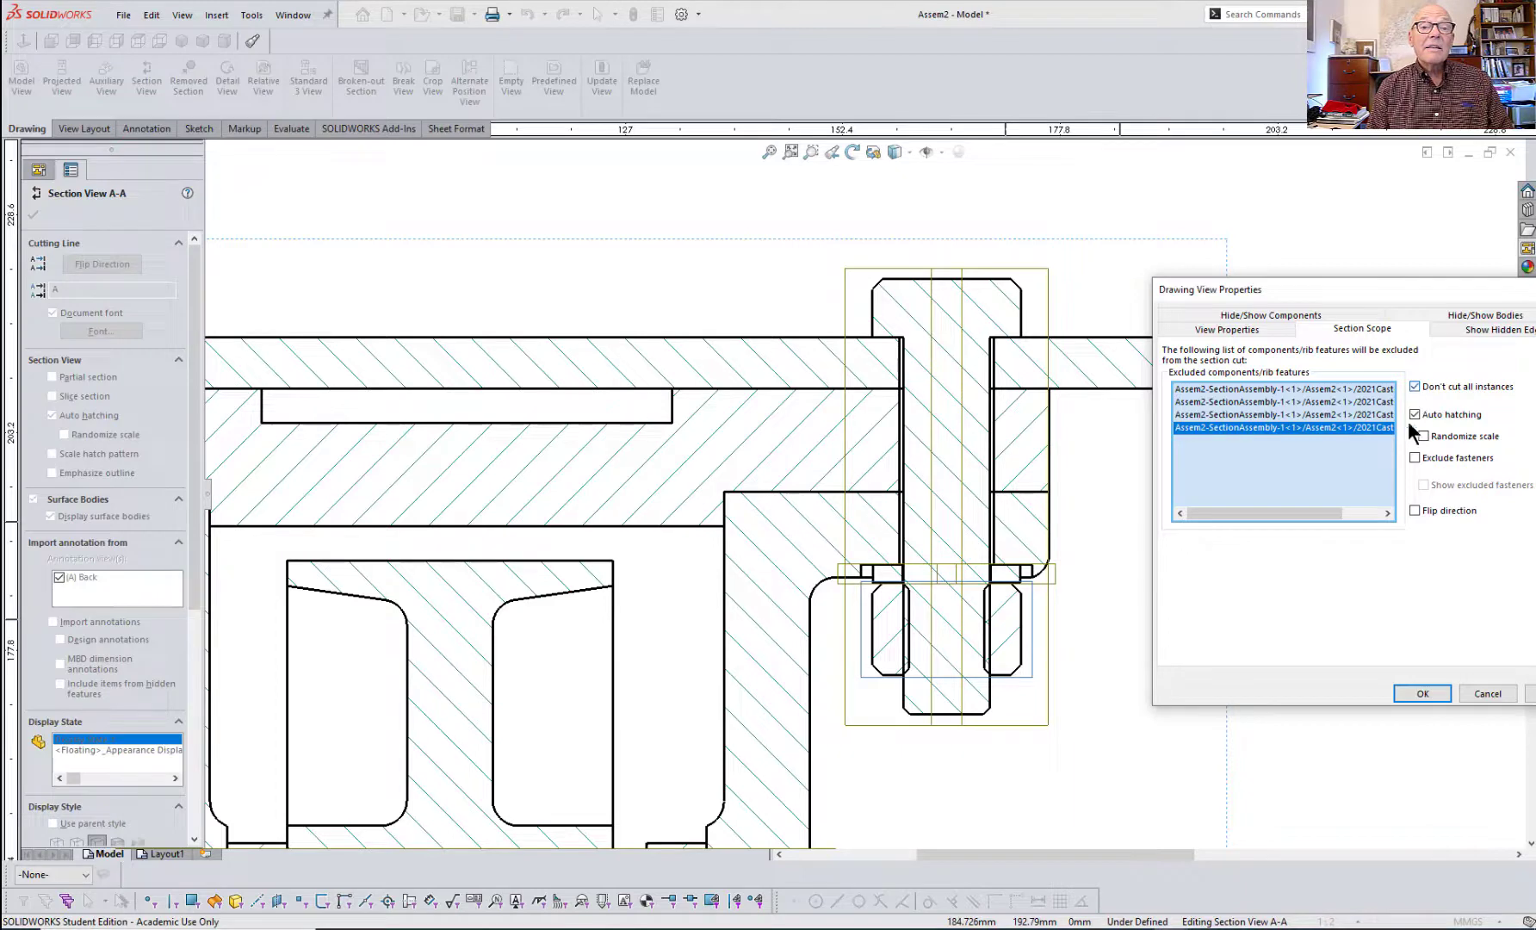
{"action": "left_click", "coordinate": [1423, 694]}
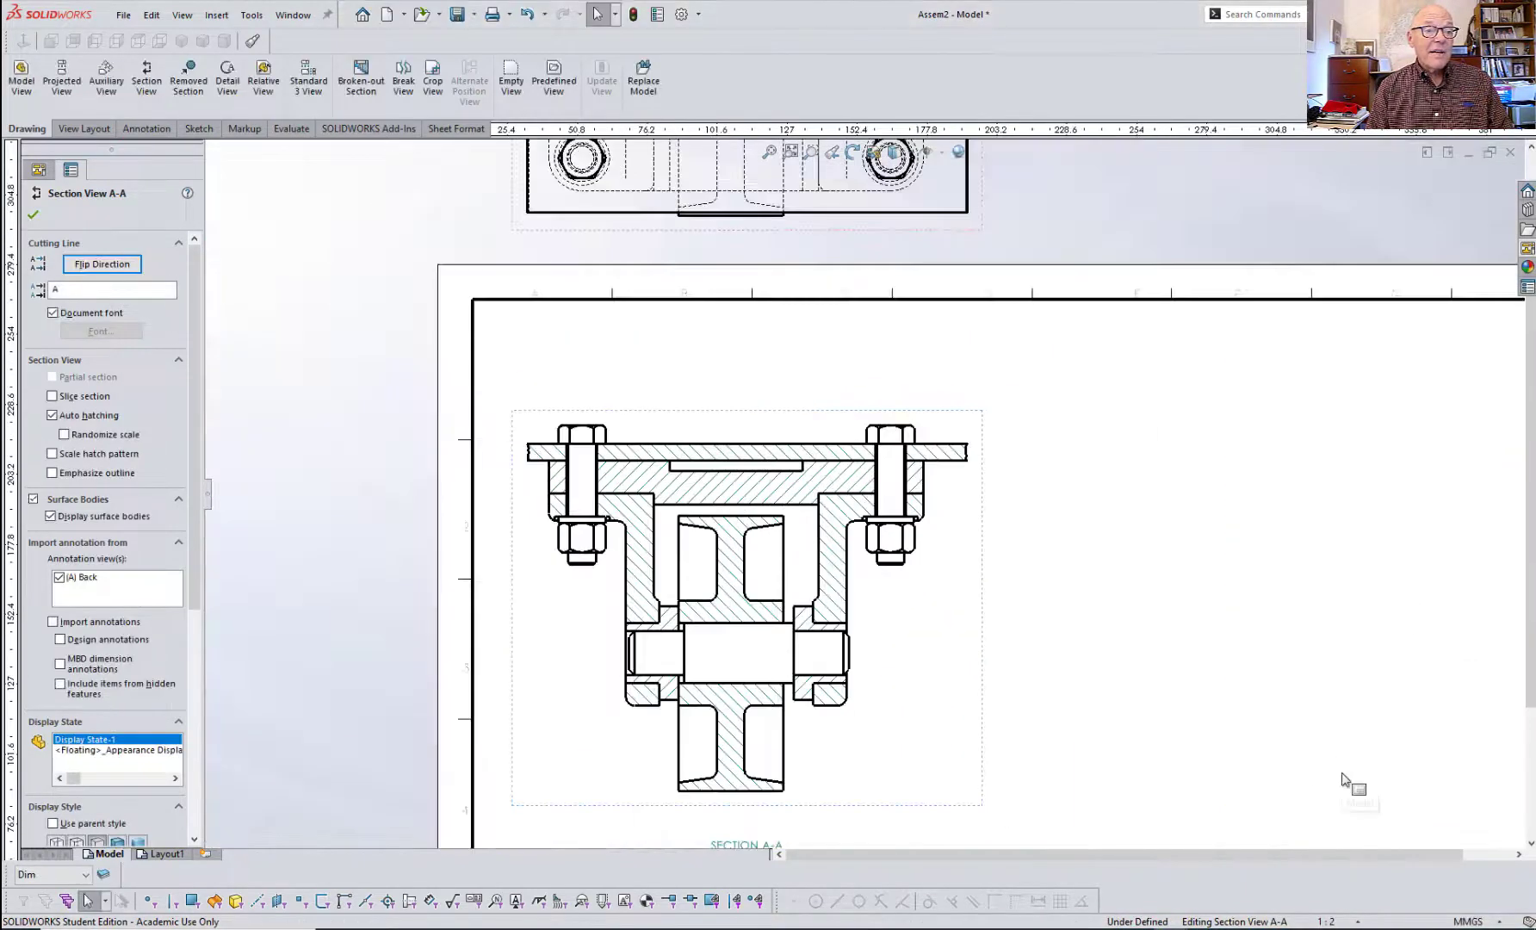
- Examine the uncut fasteners and axle and the wheel's position between the bushings in section view A-A
{"action": "scroll", "coordinate": [933, 668], "scroll_direction": "down", "scroll_amount": 1}
{"action": "scroll", "coordinate": [782, 620], "scroll_direction": "down", "scroll_amount": 3}
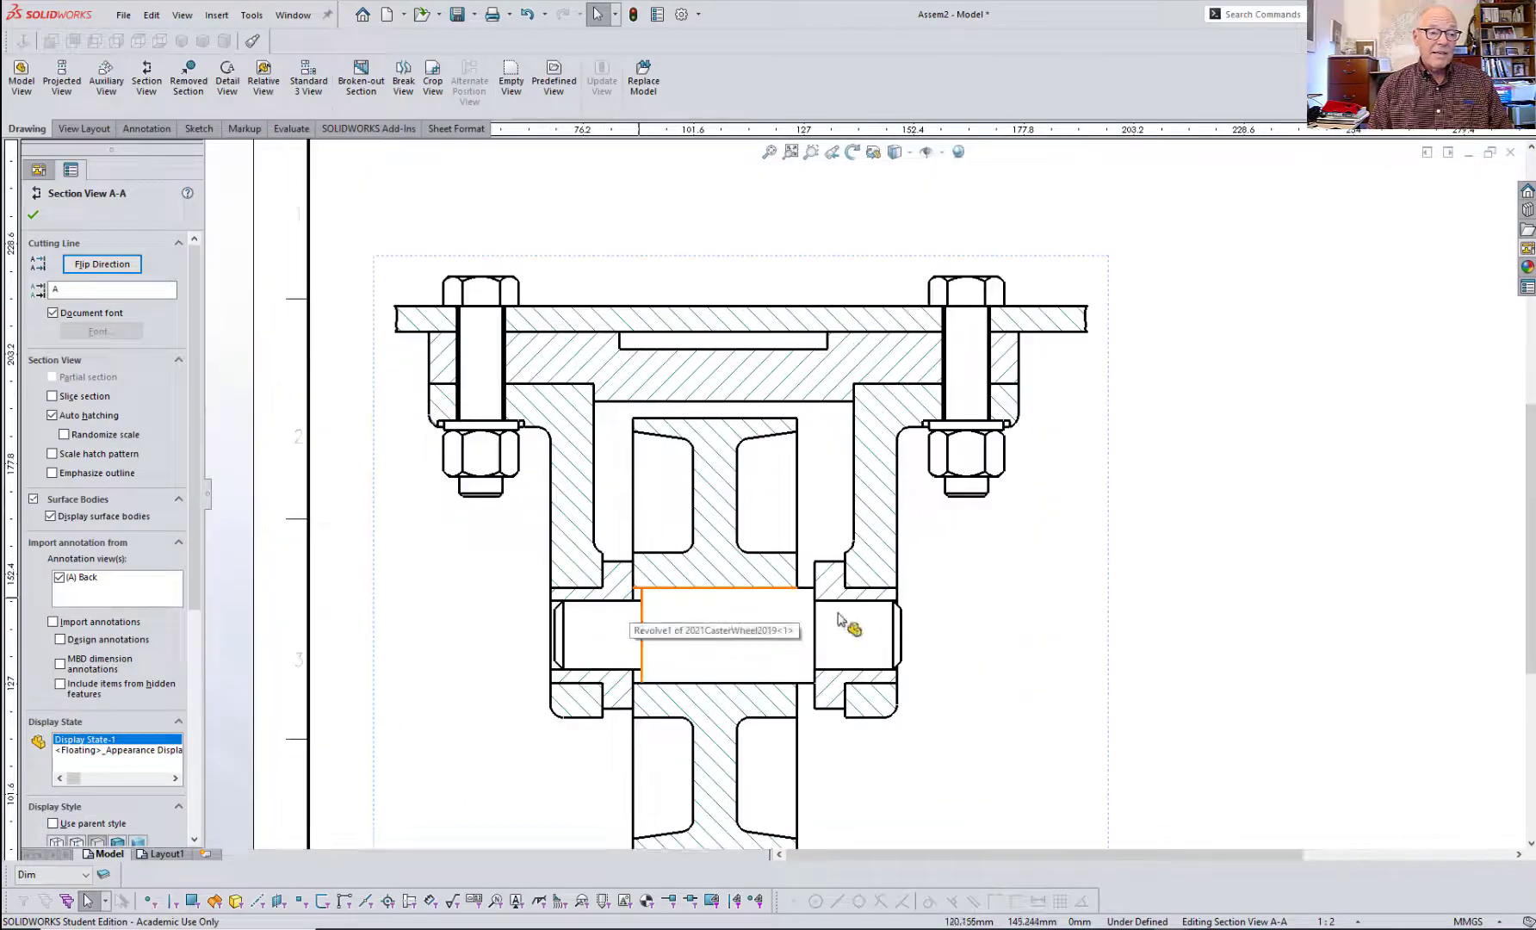
{"action": "scroll", "coordinate": [482, 592], "scroll_direction": "up", "scroll_amount": 3}
{"action": "scroll", "coordinate": [692, 589], "scroll_direction": "down", "scroll_amount": 3}
{"action": "scroll", "coordinate": [693, 592], "scroll_direction": "down", "scroll_amount": 1}
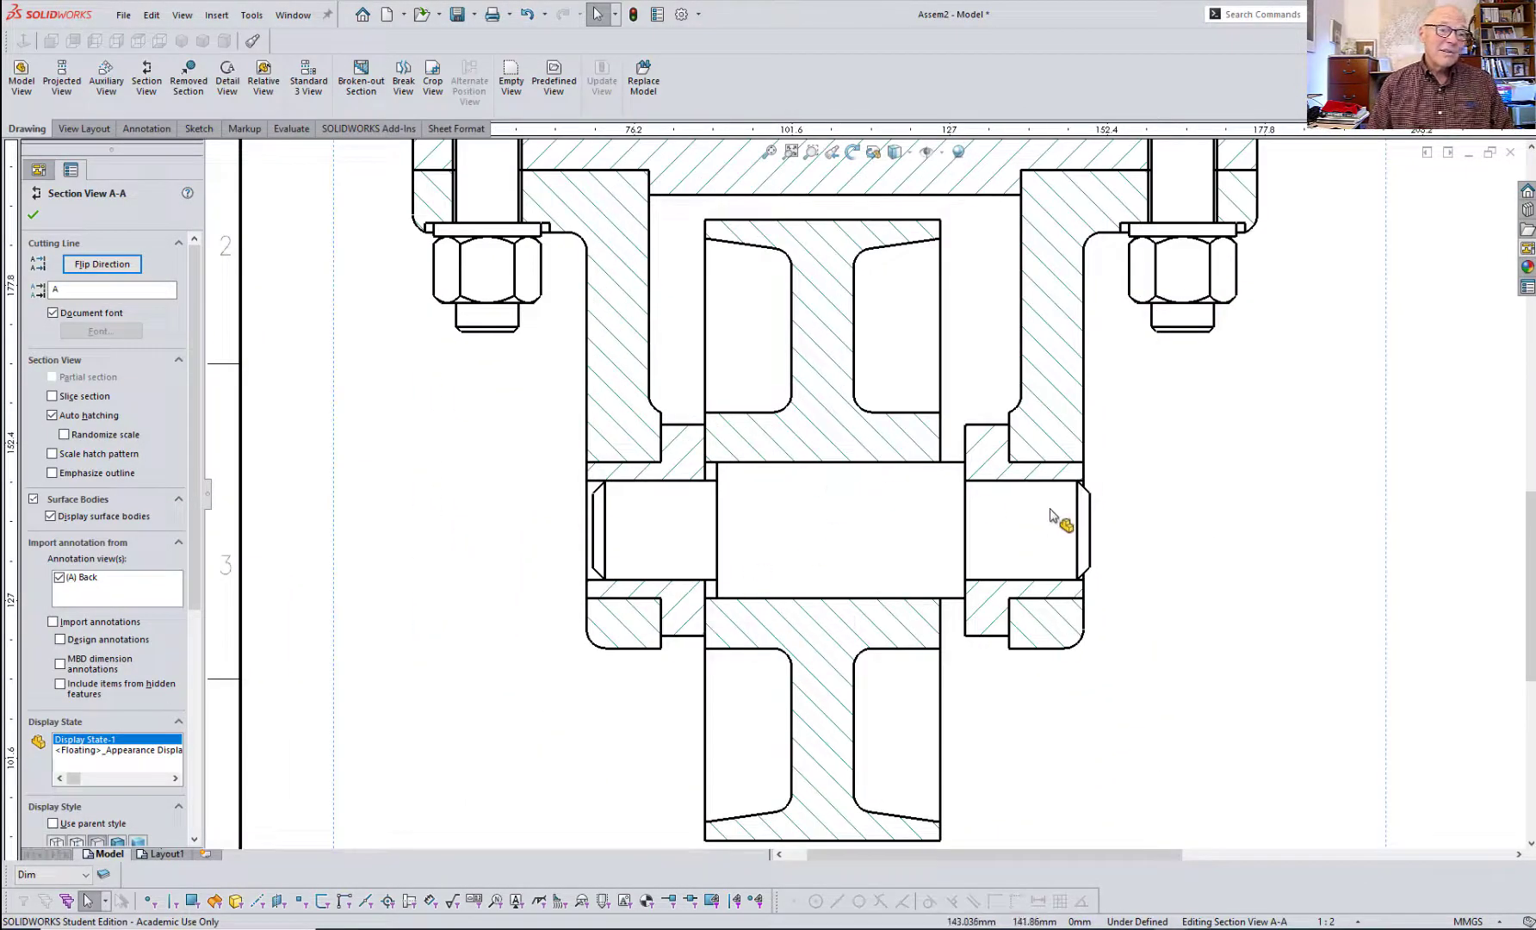
{"action": "scroll", "coordinate": [1050, 514], "scroll_direction": "up", "scroll_amount": 3}
{"action": "scroll", "coordinate": [1048, 509], "scroll_direction": "up", "scroll_amount": 5}
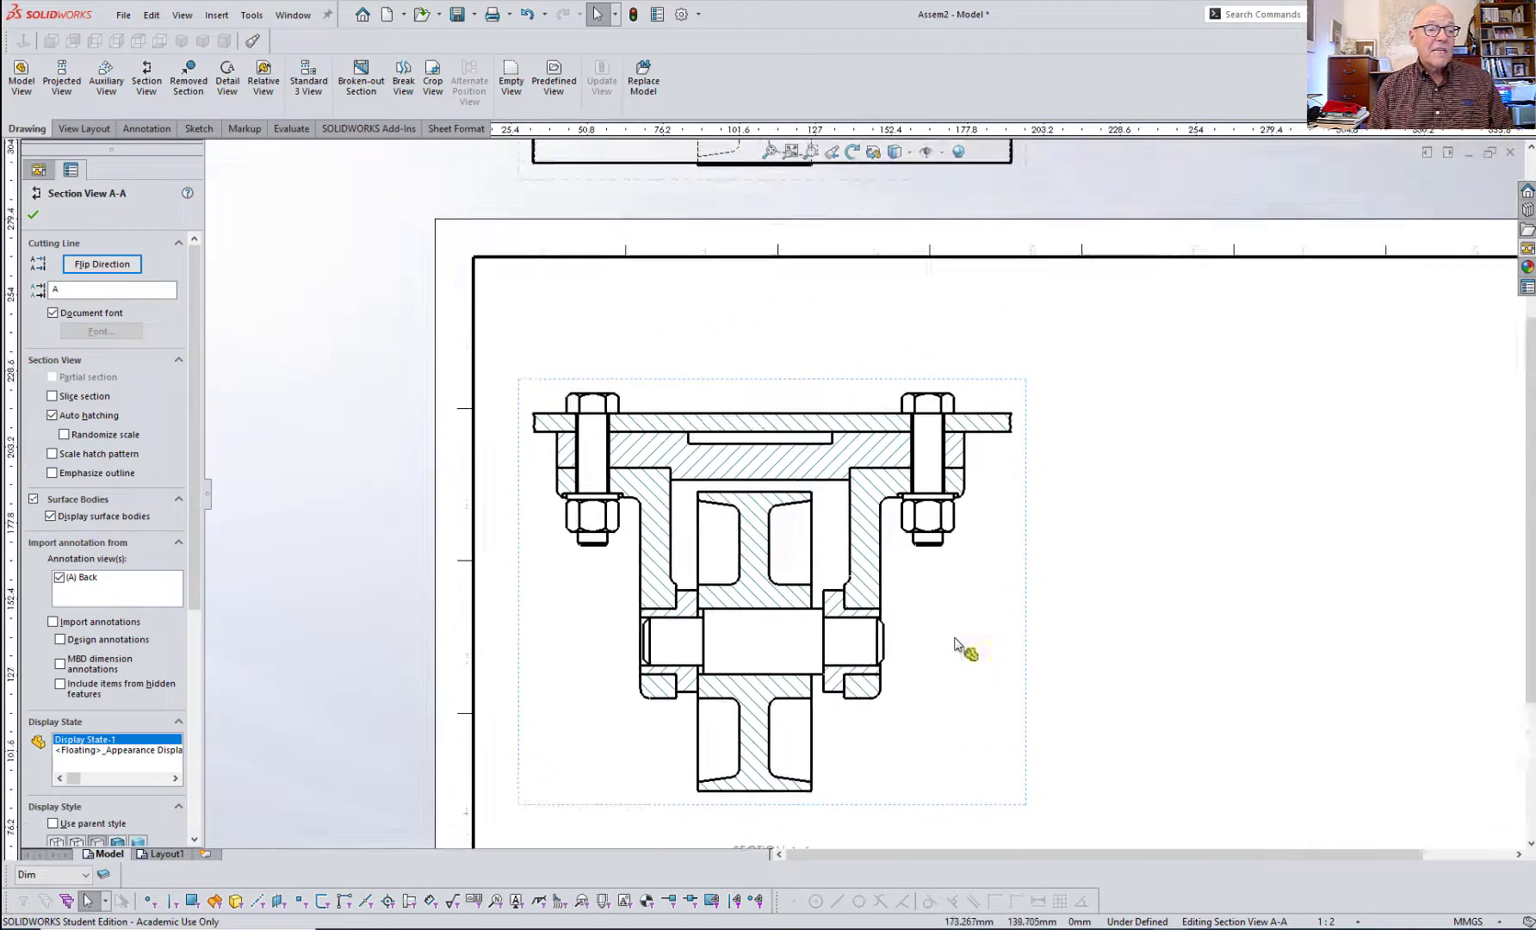
- Set the top view's named configuration to DrawingCentered in its drawing view properties
{"action": "middle_click_drag", "start_coordinate": [952, 560], "coordinate": [960, 669]}
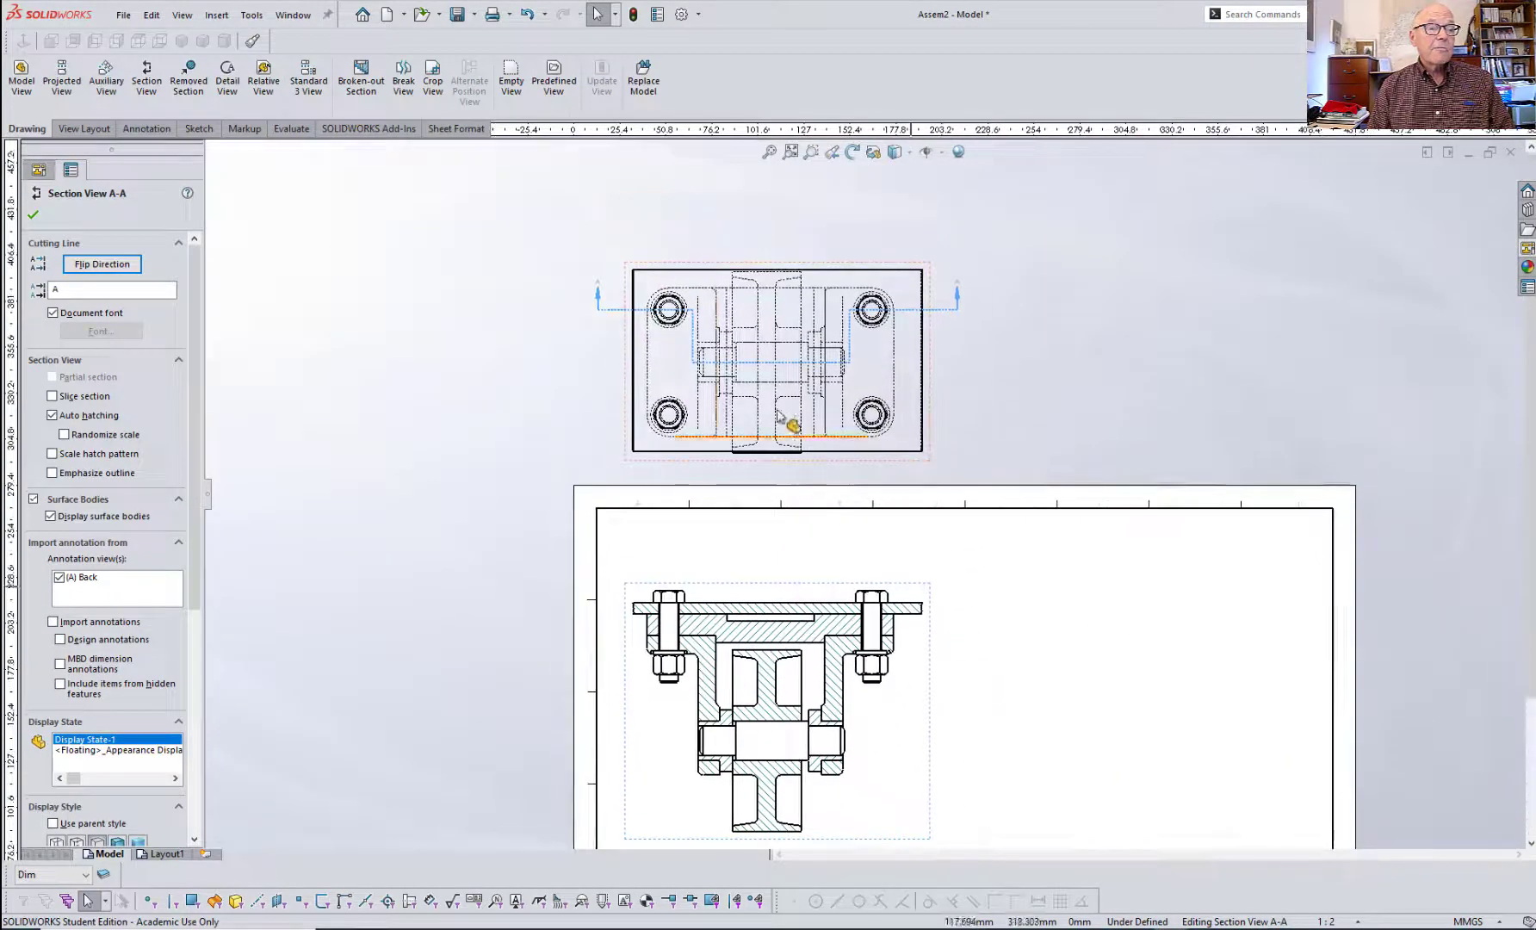
{"action": "right_click", "coordinate": [678, 370]}
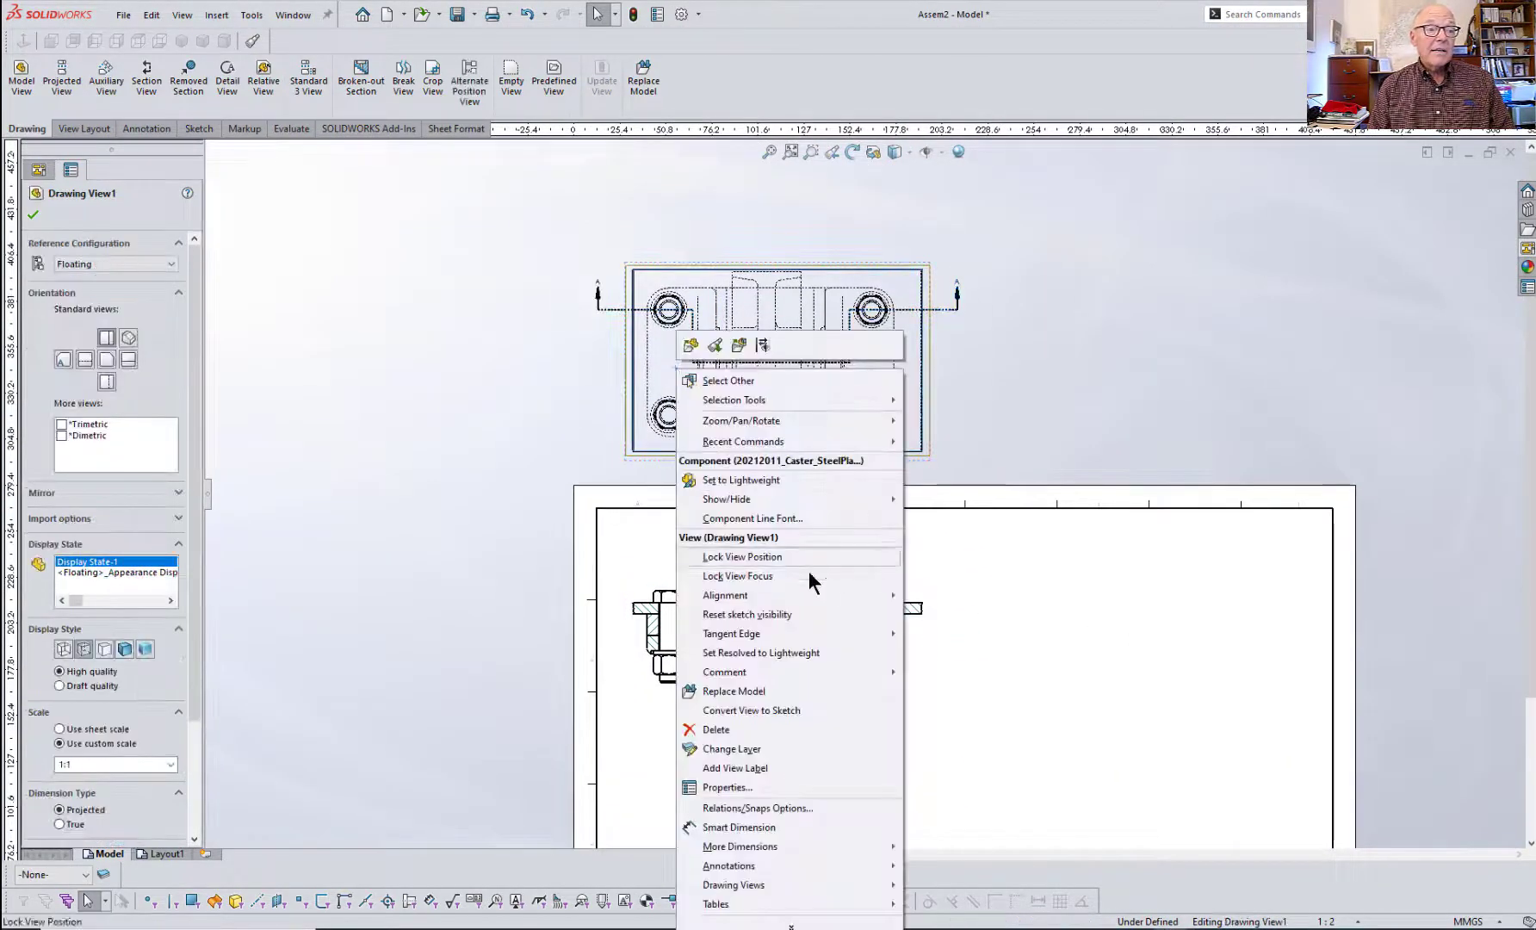
{"action": "left_click", "coordinate": [731, 785]}
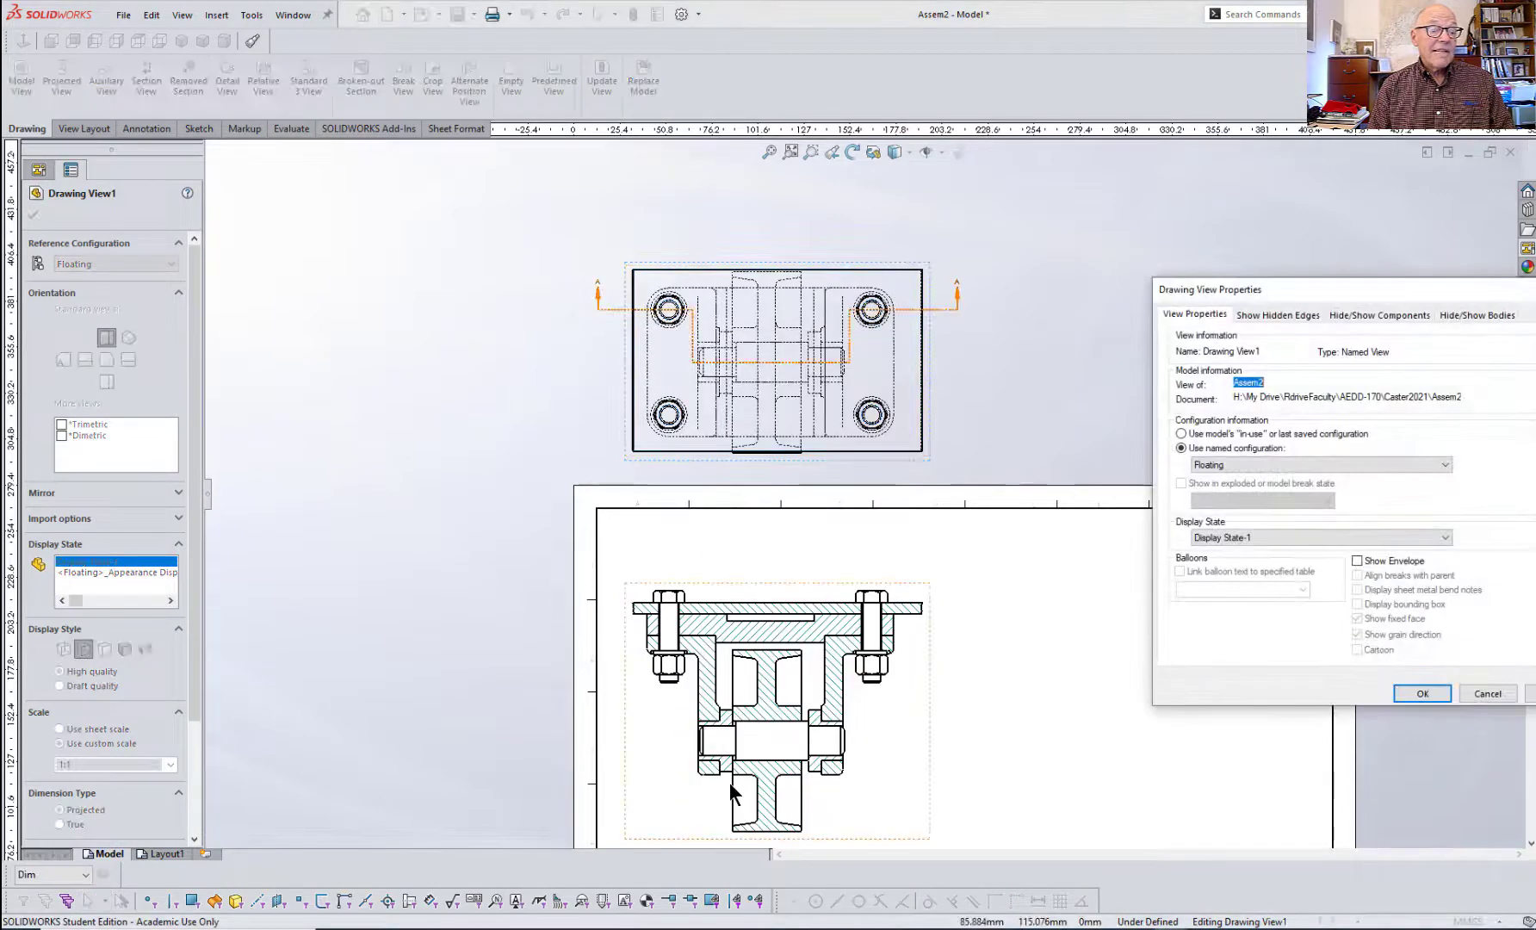
{"action": "left_click_drag", "start_coordinate": [1343, 285], "coordinate": [858, 195]}
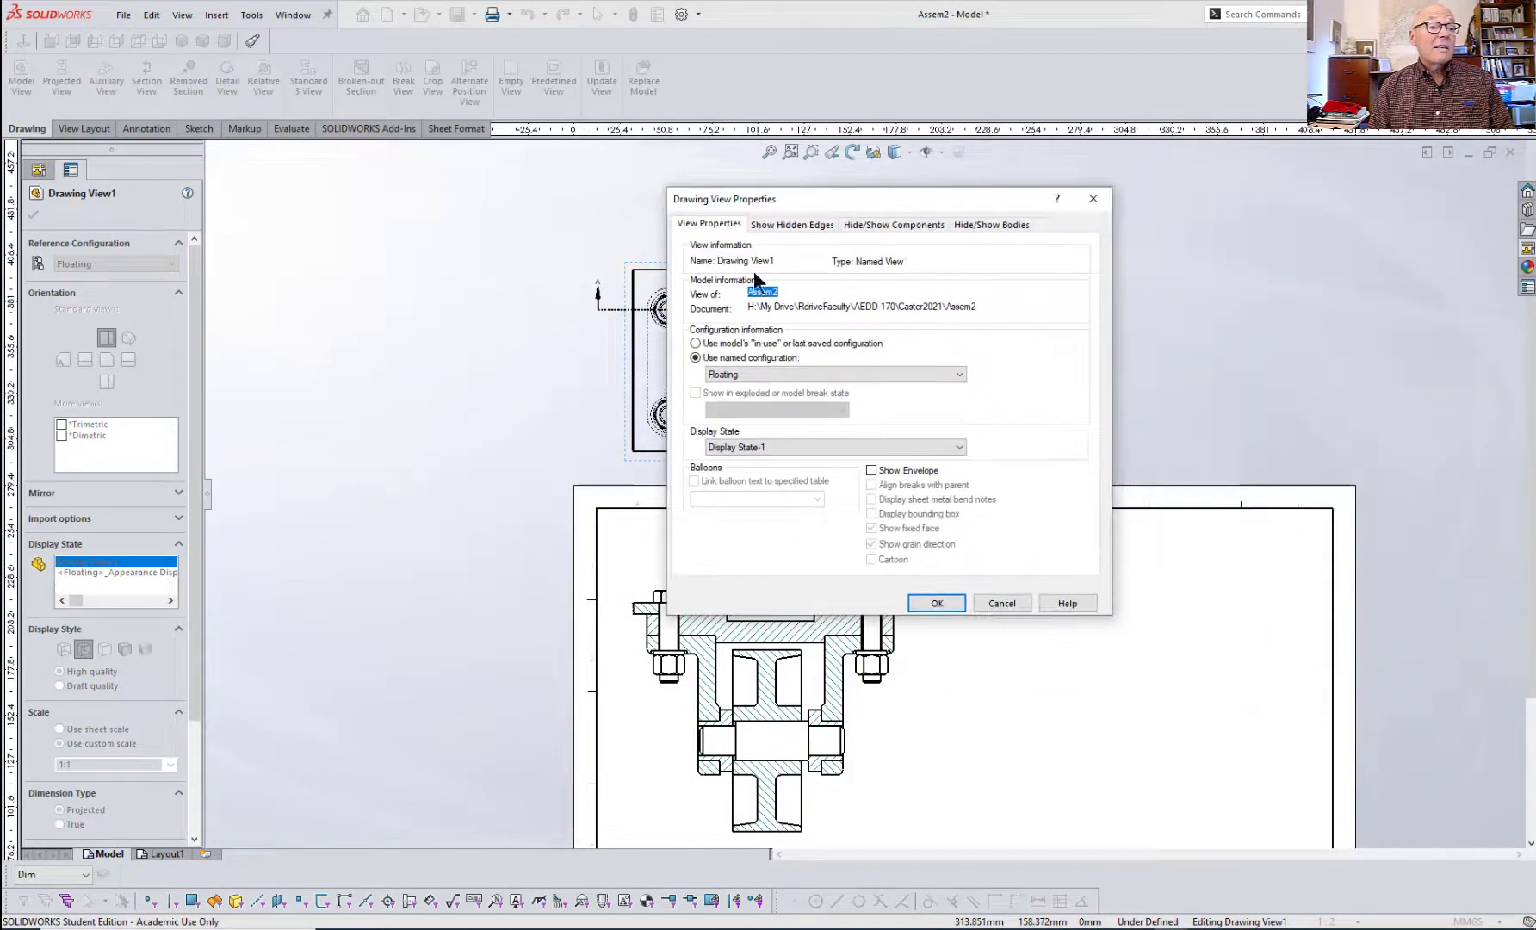
{"action": "left_click", "coordinate": [795, 372]}
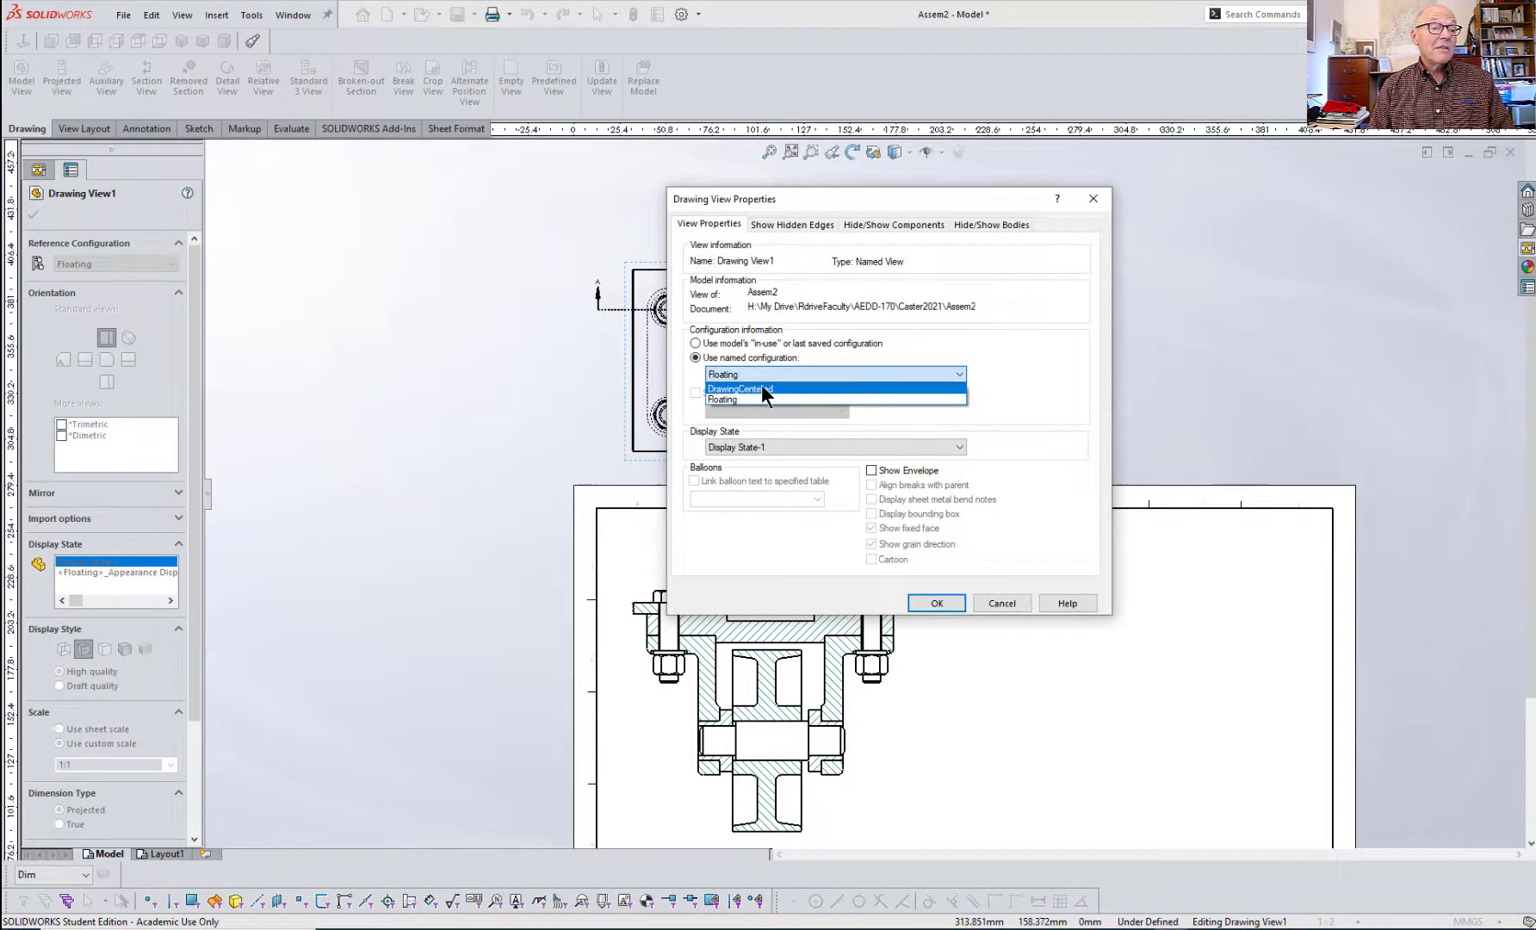
{"action": "left_click", "coordinate": [761, 388]}
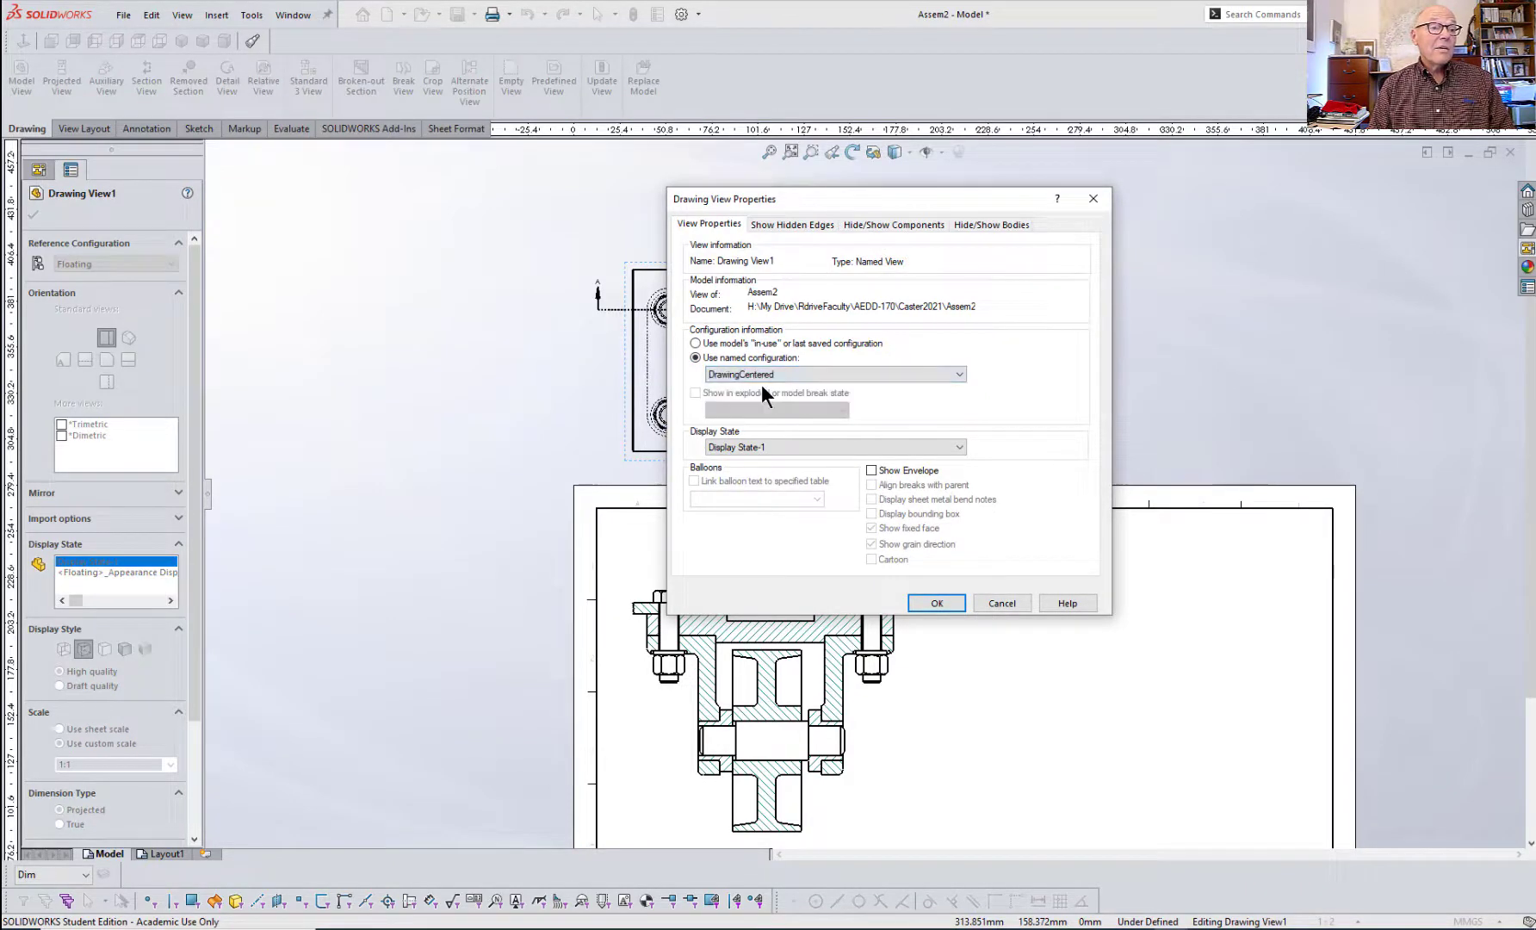
{"action": "left_click", "coordinate": [936, 603]}
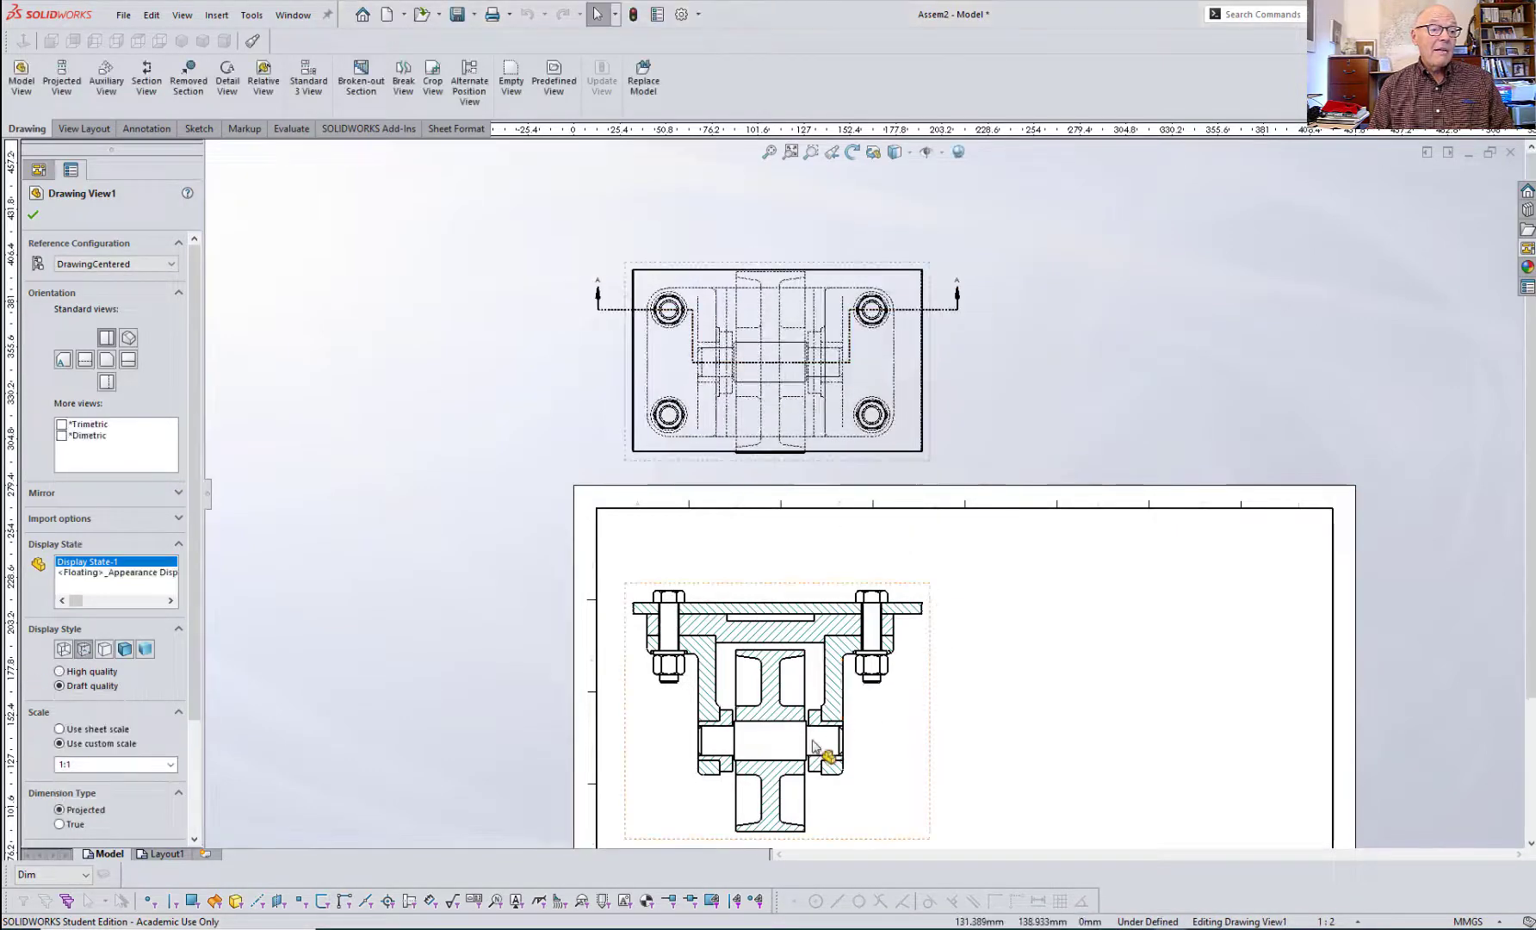
- Examine the wheel's centering on the axle in section view A-A with the DrawingCentered configuration applied
{"action": "scroll", "coordinate": [816, 746], "scroll_direction": "down", "scroll_amount": 5}
{"action": "middle_click_drag", "start_coordinate": [919, 740], "coordinate": [1061, 695]}
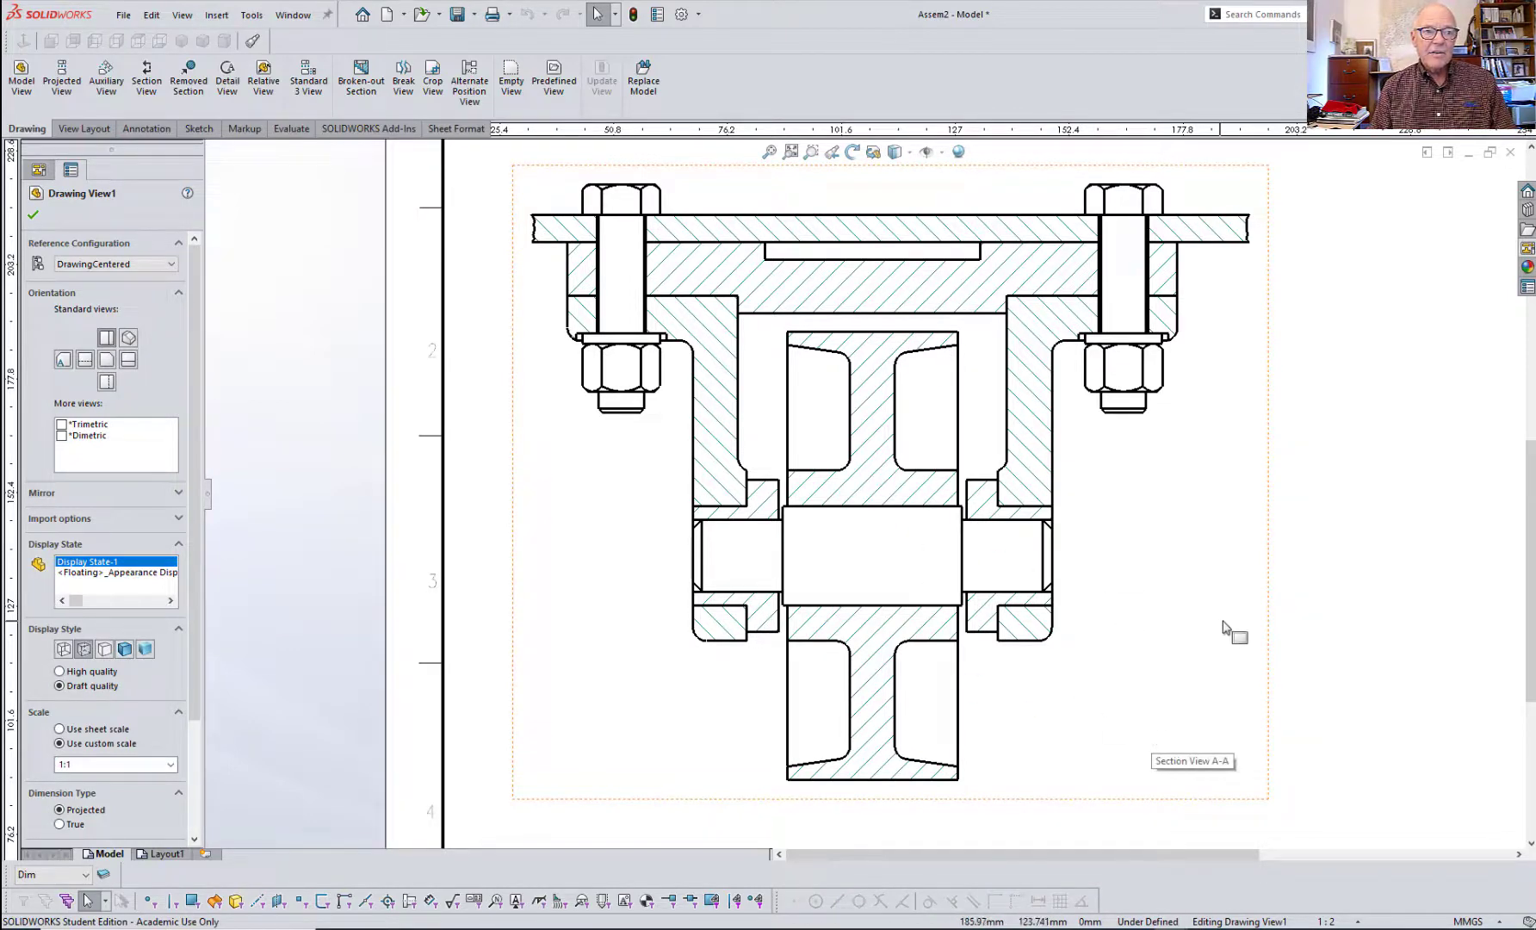
{"action": "scroll", "coordinate": [1176, 636], "scroll_direction": "up", "scroll_amount": 3}
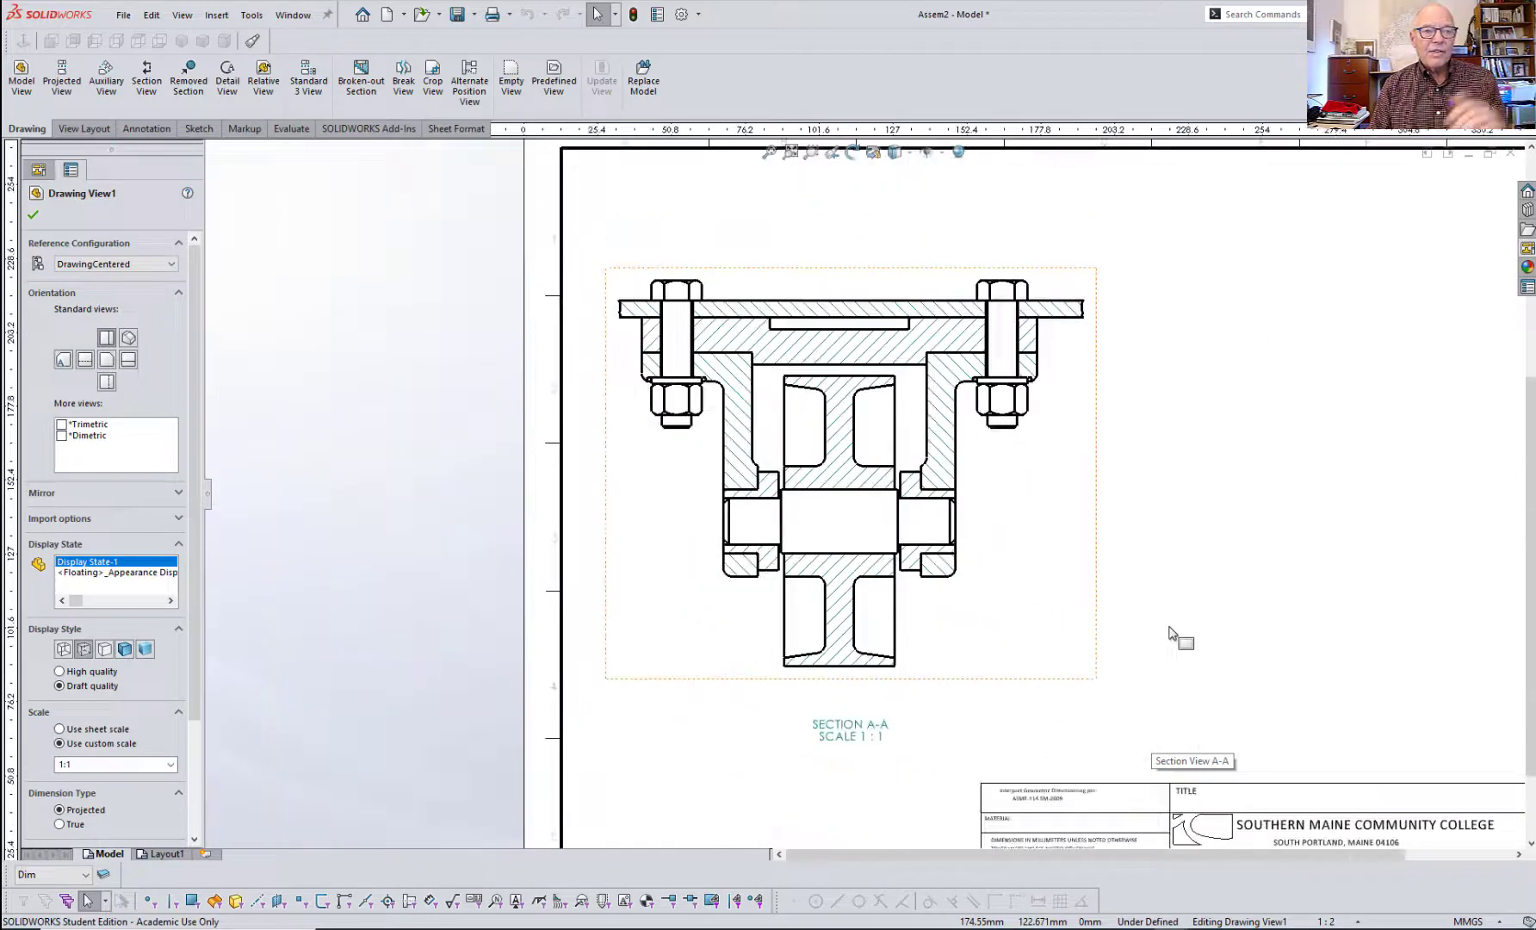
{"action": "middle_click_drag", "start_coordinate": [1268, 566], "coordinate": [1121, 590]}
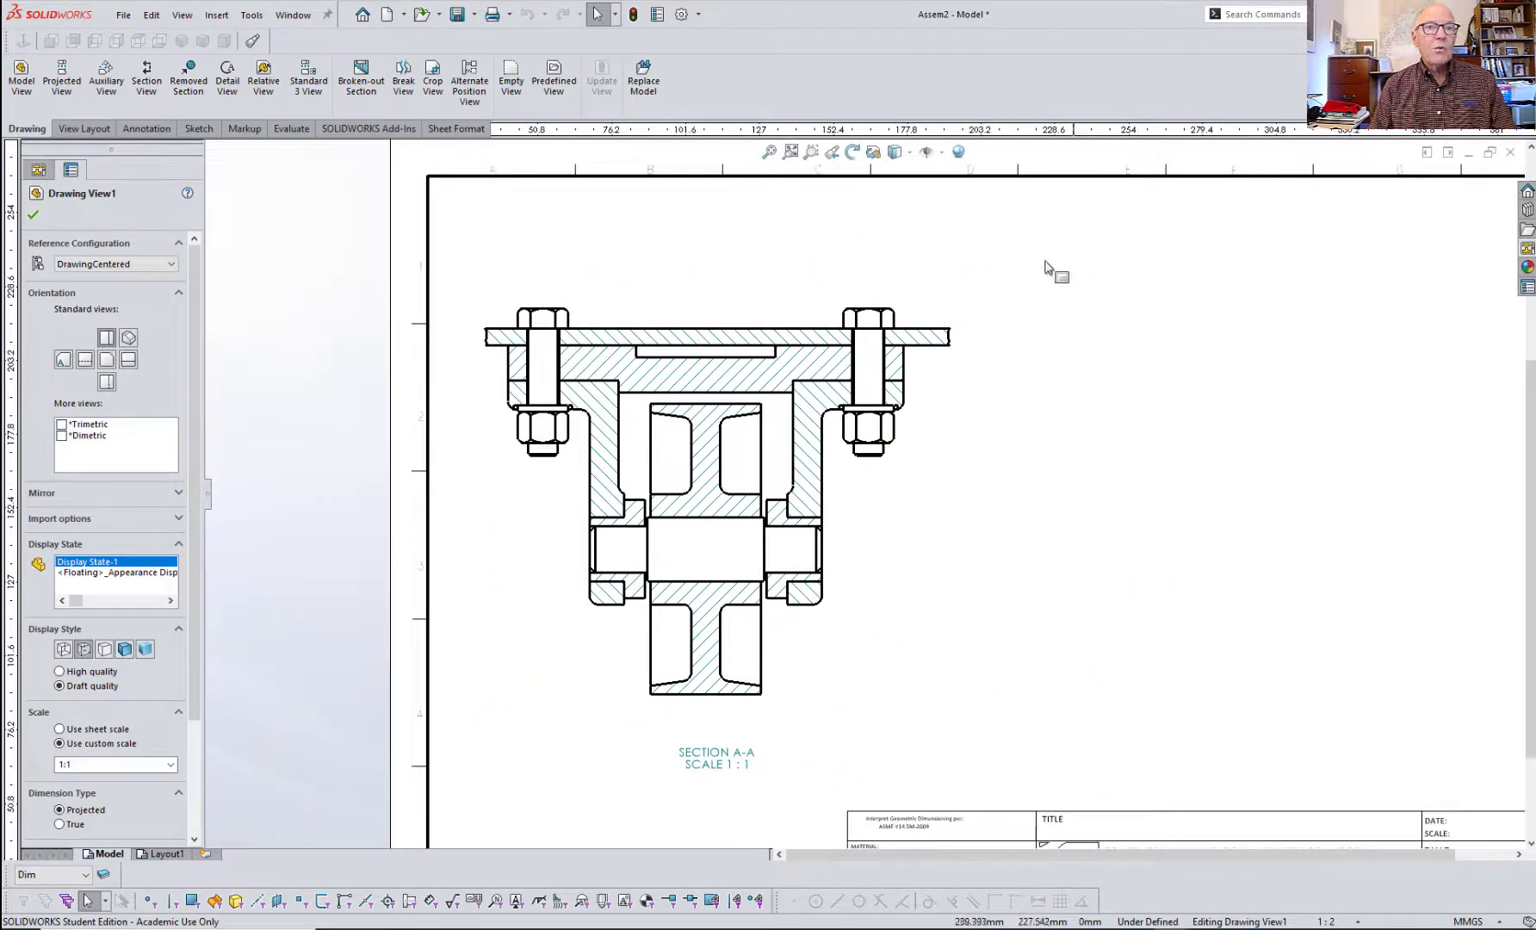
- Switch to the open Assem2.SLDASM assembly and show its feature tree instead of the configurations
{"action": "left_click", "coordinate": [292, 15]}
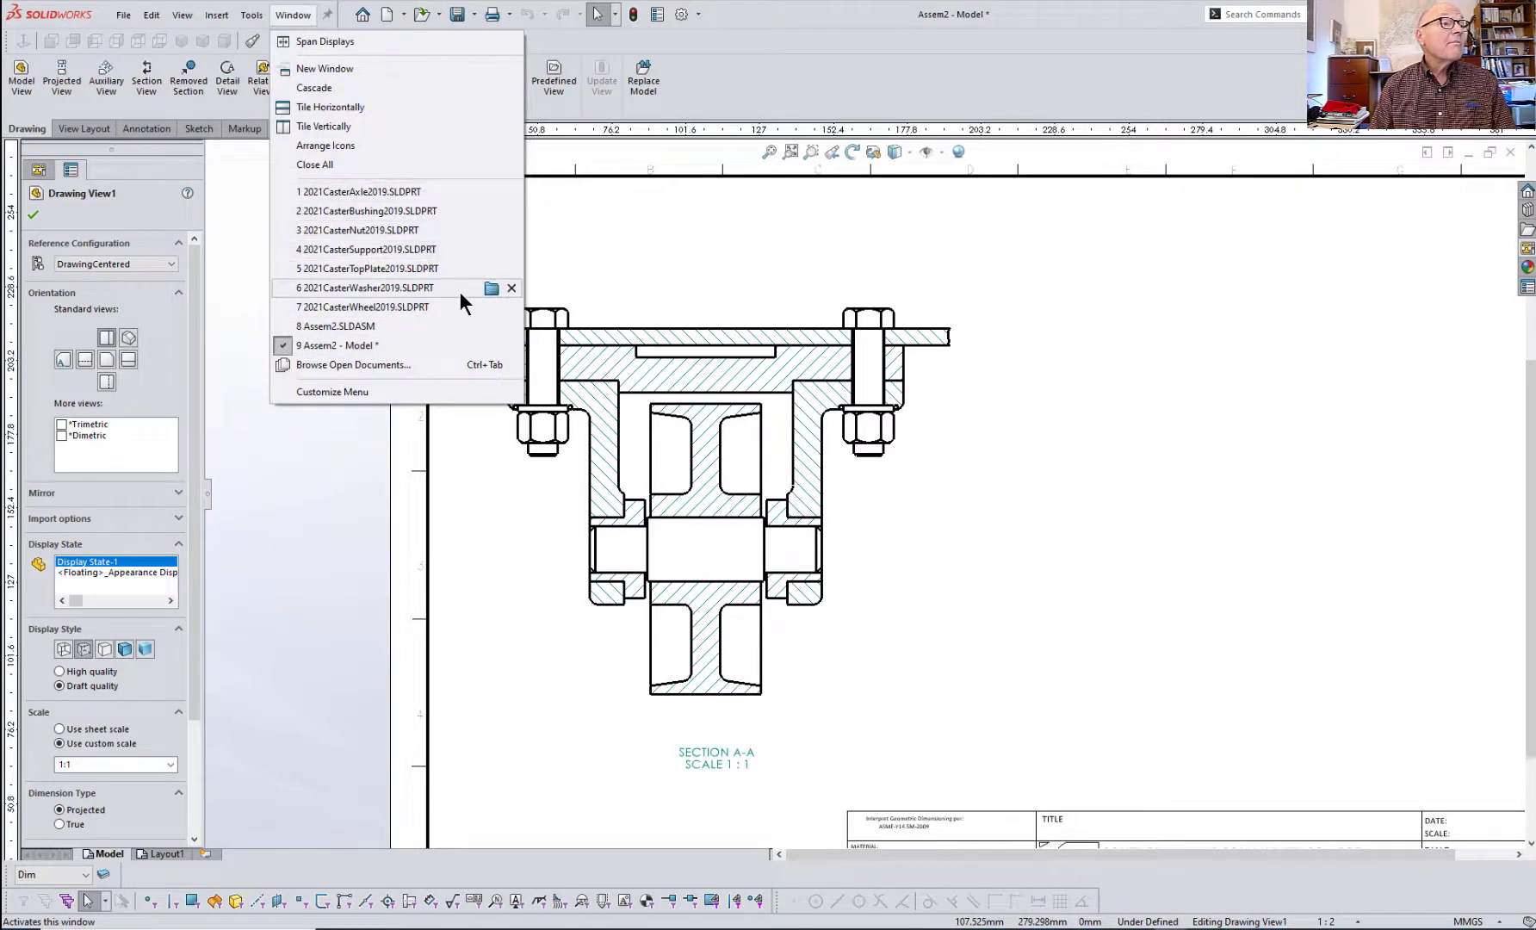
{"action": "left_click", "coordinate": [390, 324]}
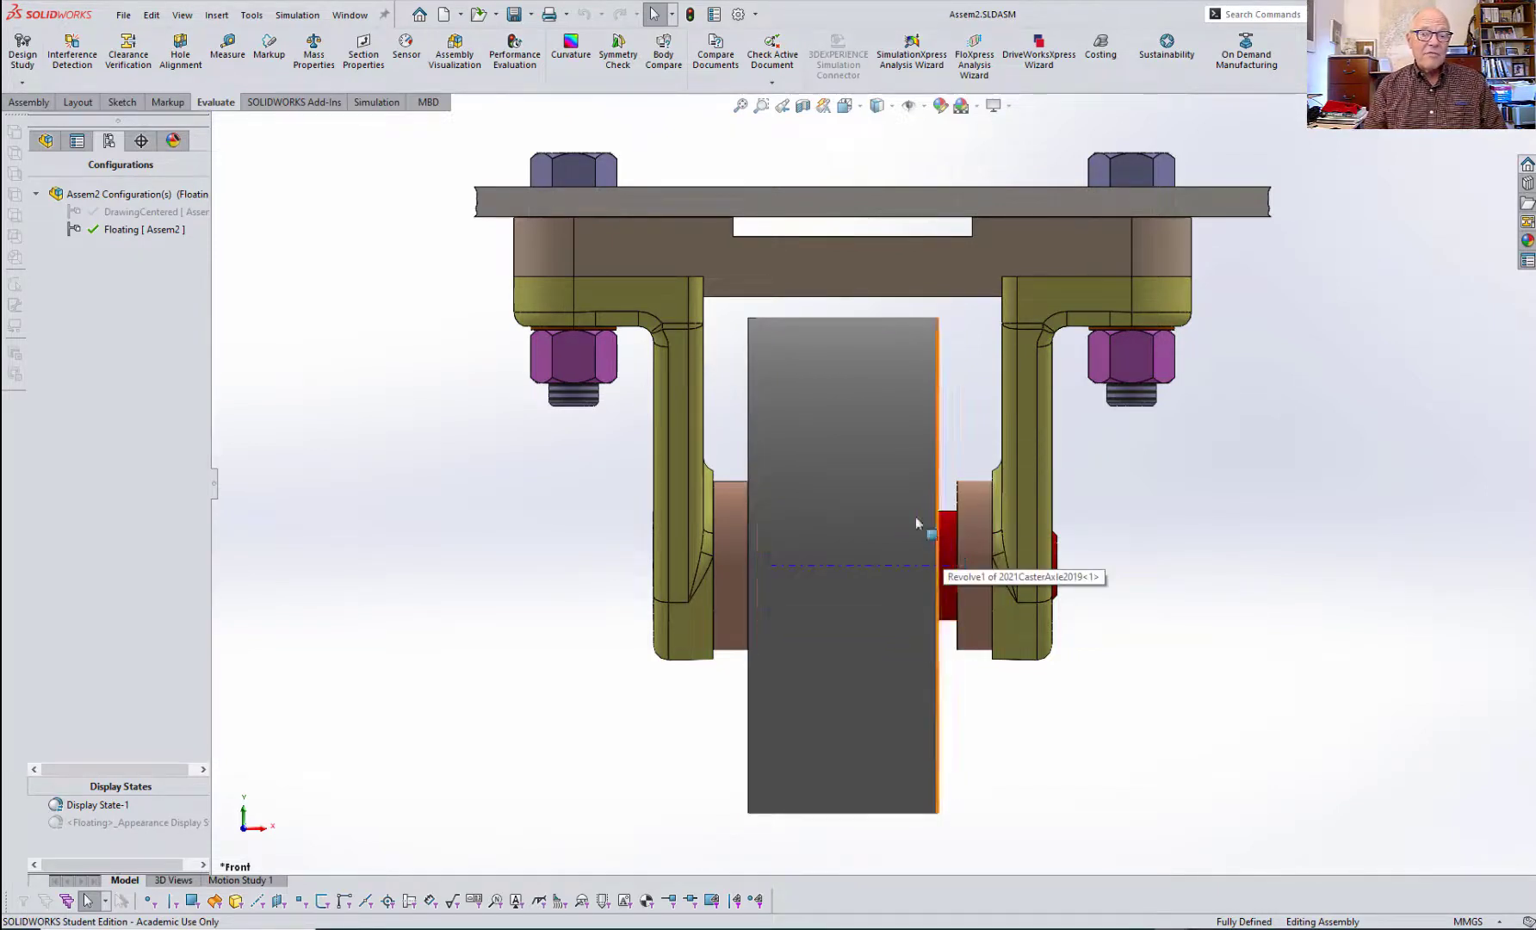
{"action": "left_click", "coordinate": [47, 142]}
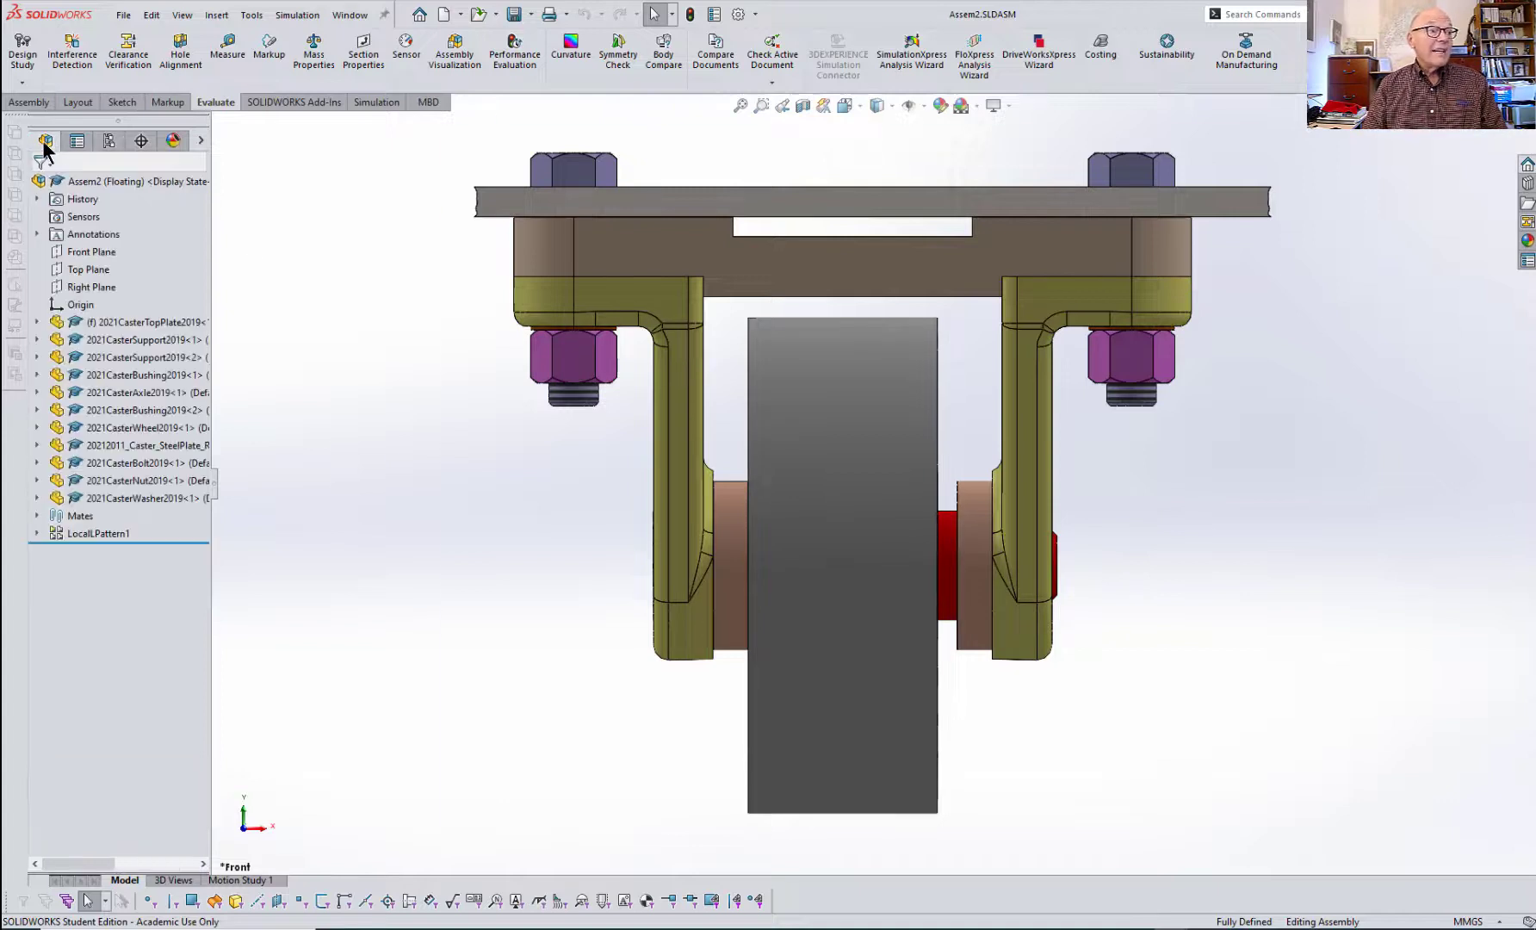